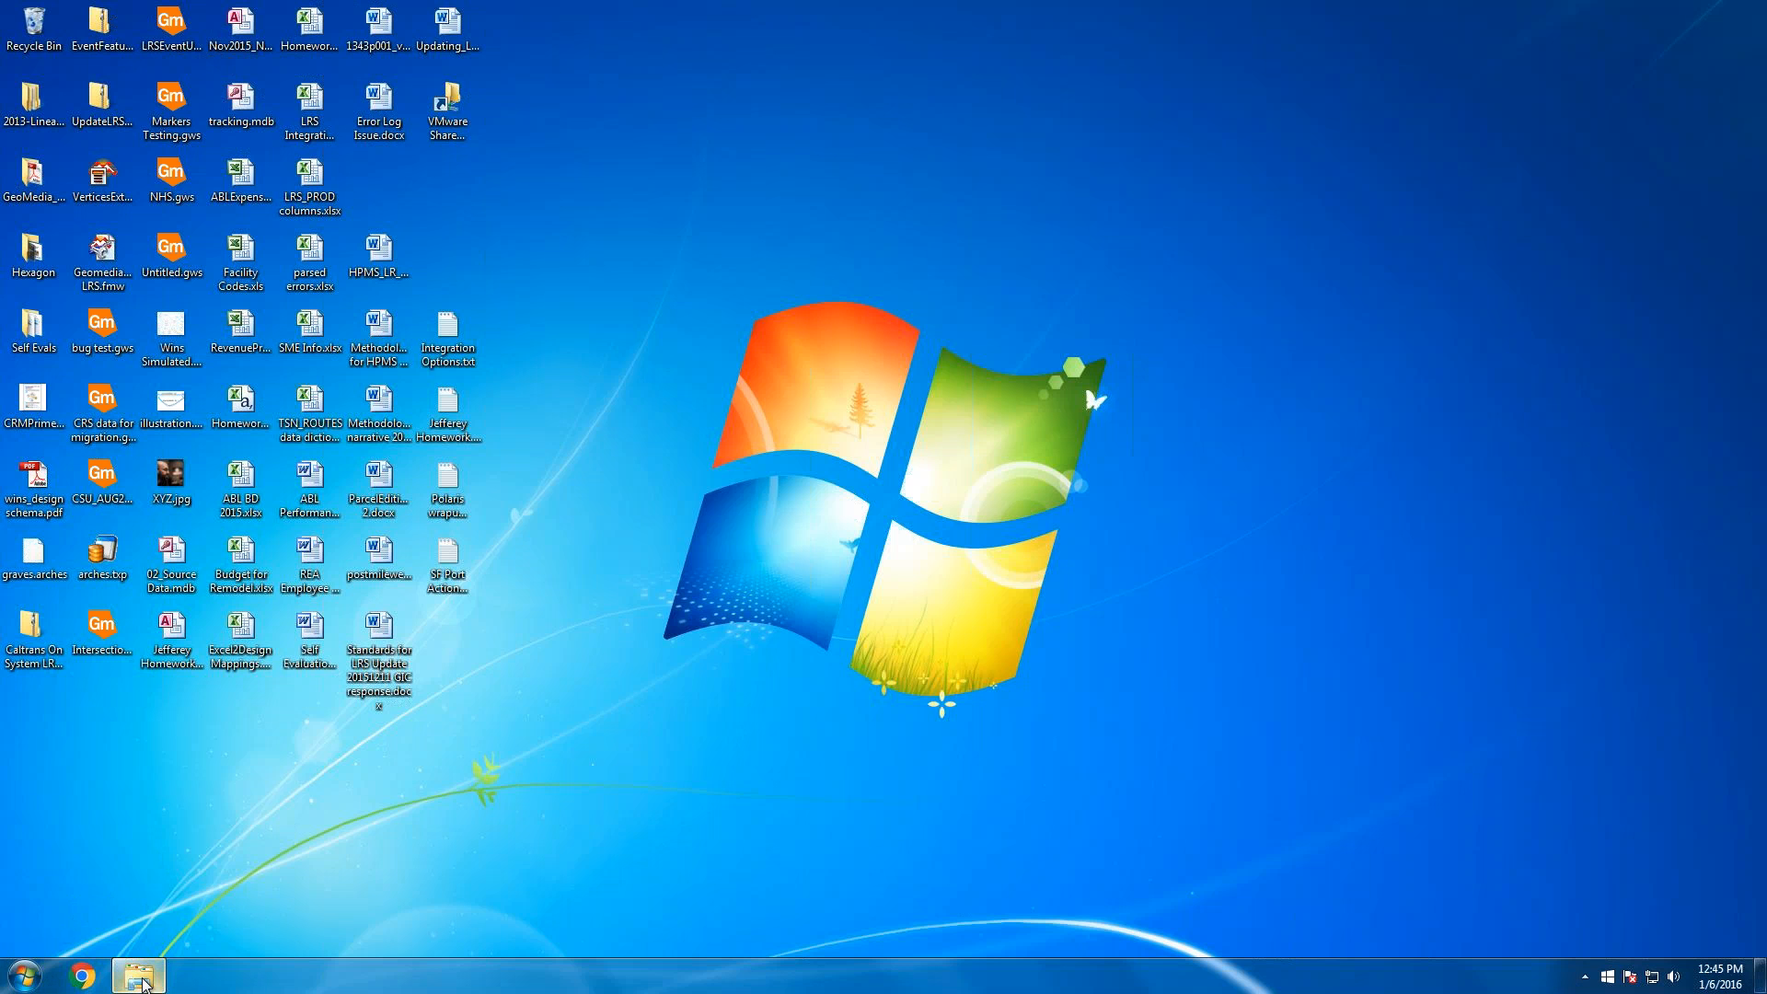
# Restore and enlarge the srcData Explorer window and select the SHN_Lines_05122015 shapefile files
pyautogui.click(140, 977)
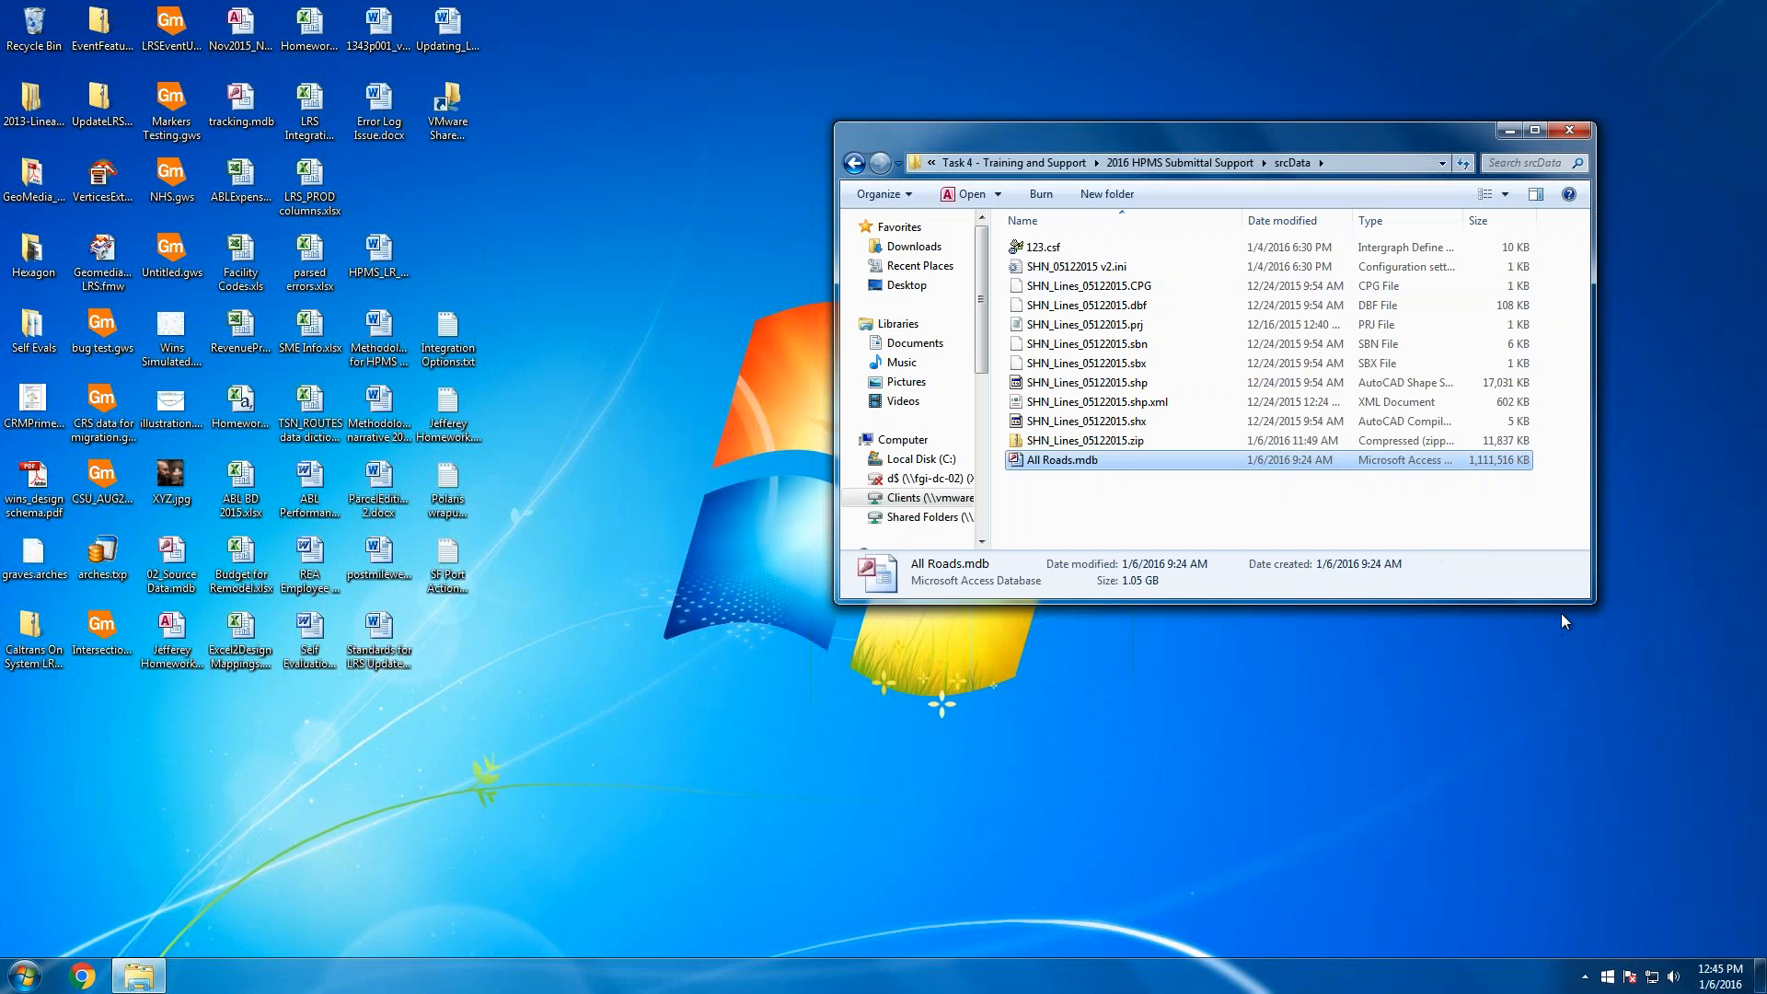
pyautogui.moveTo(1595, 602); pyautogui.dragTo(1555, 824)
pyautogui.click(1367, 614)
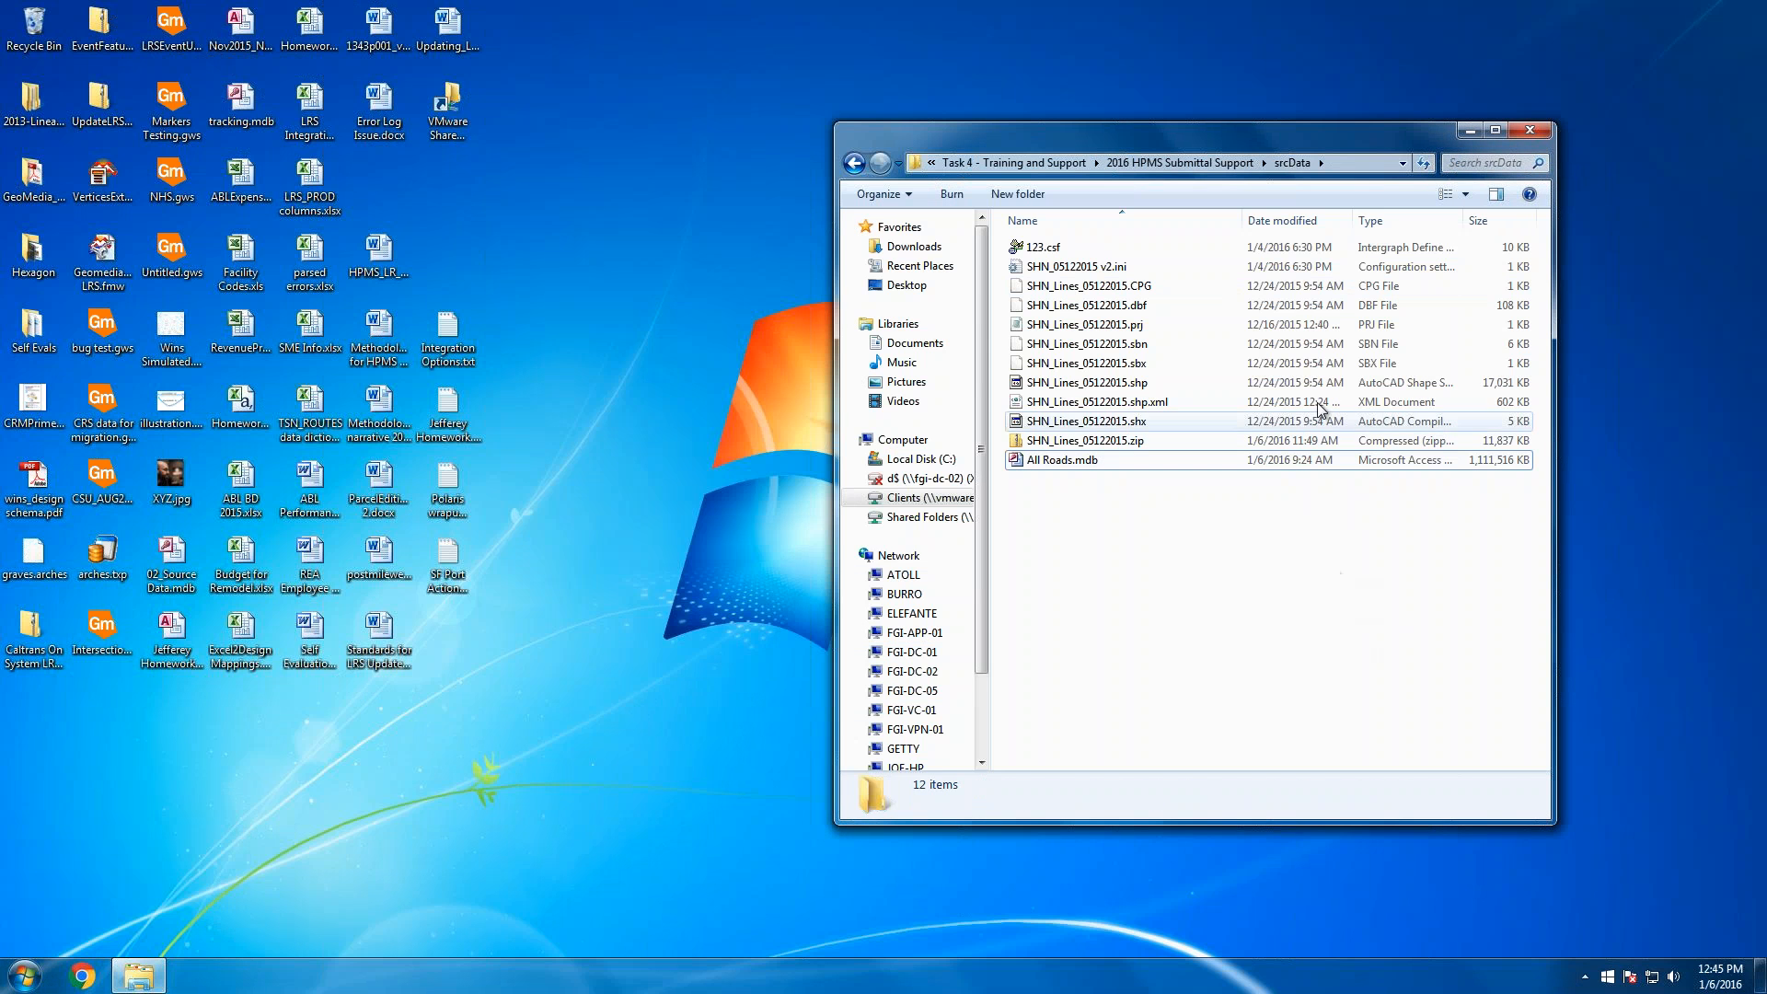
pyautogui.click(1178, 286)
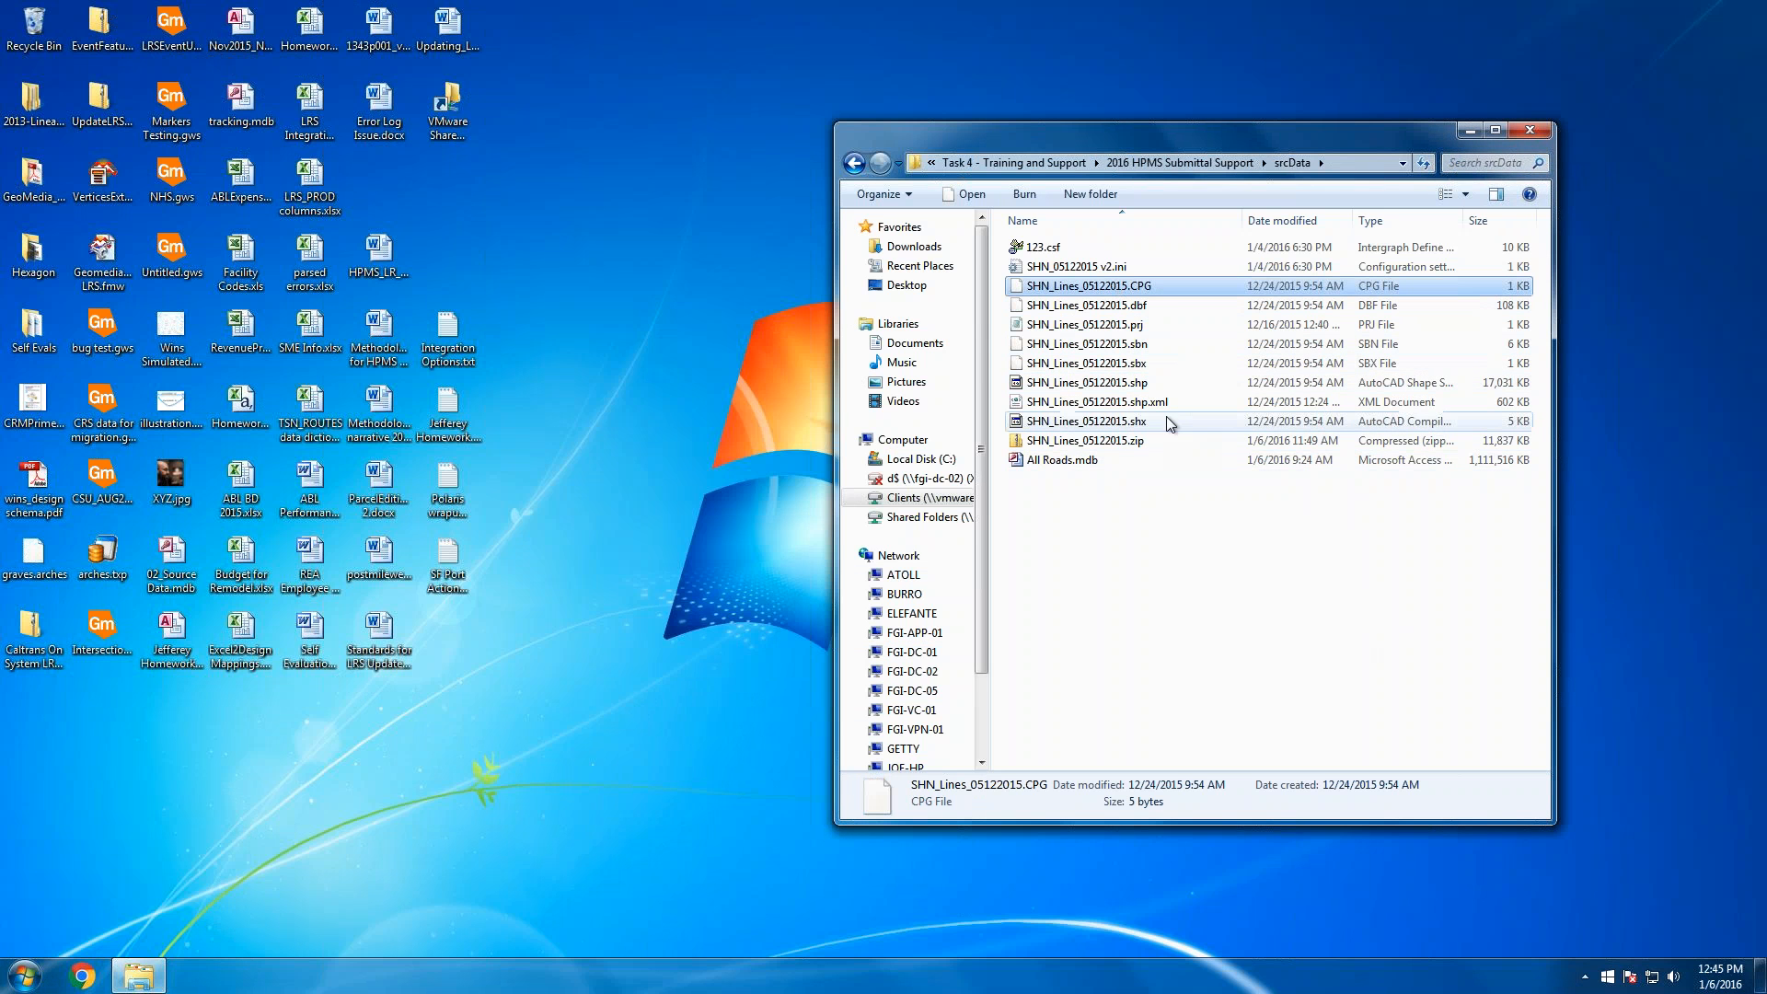
pyautogui.click(1104, 422)
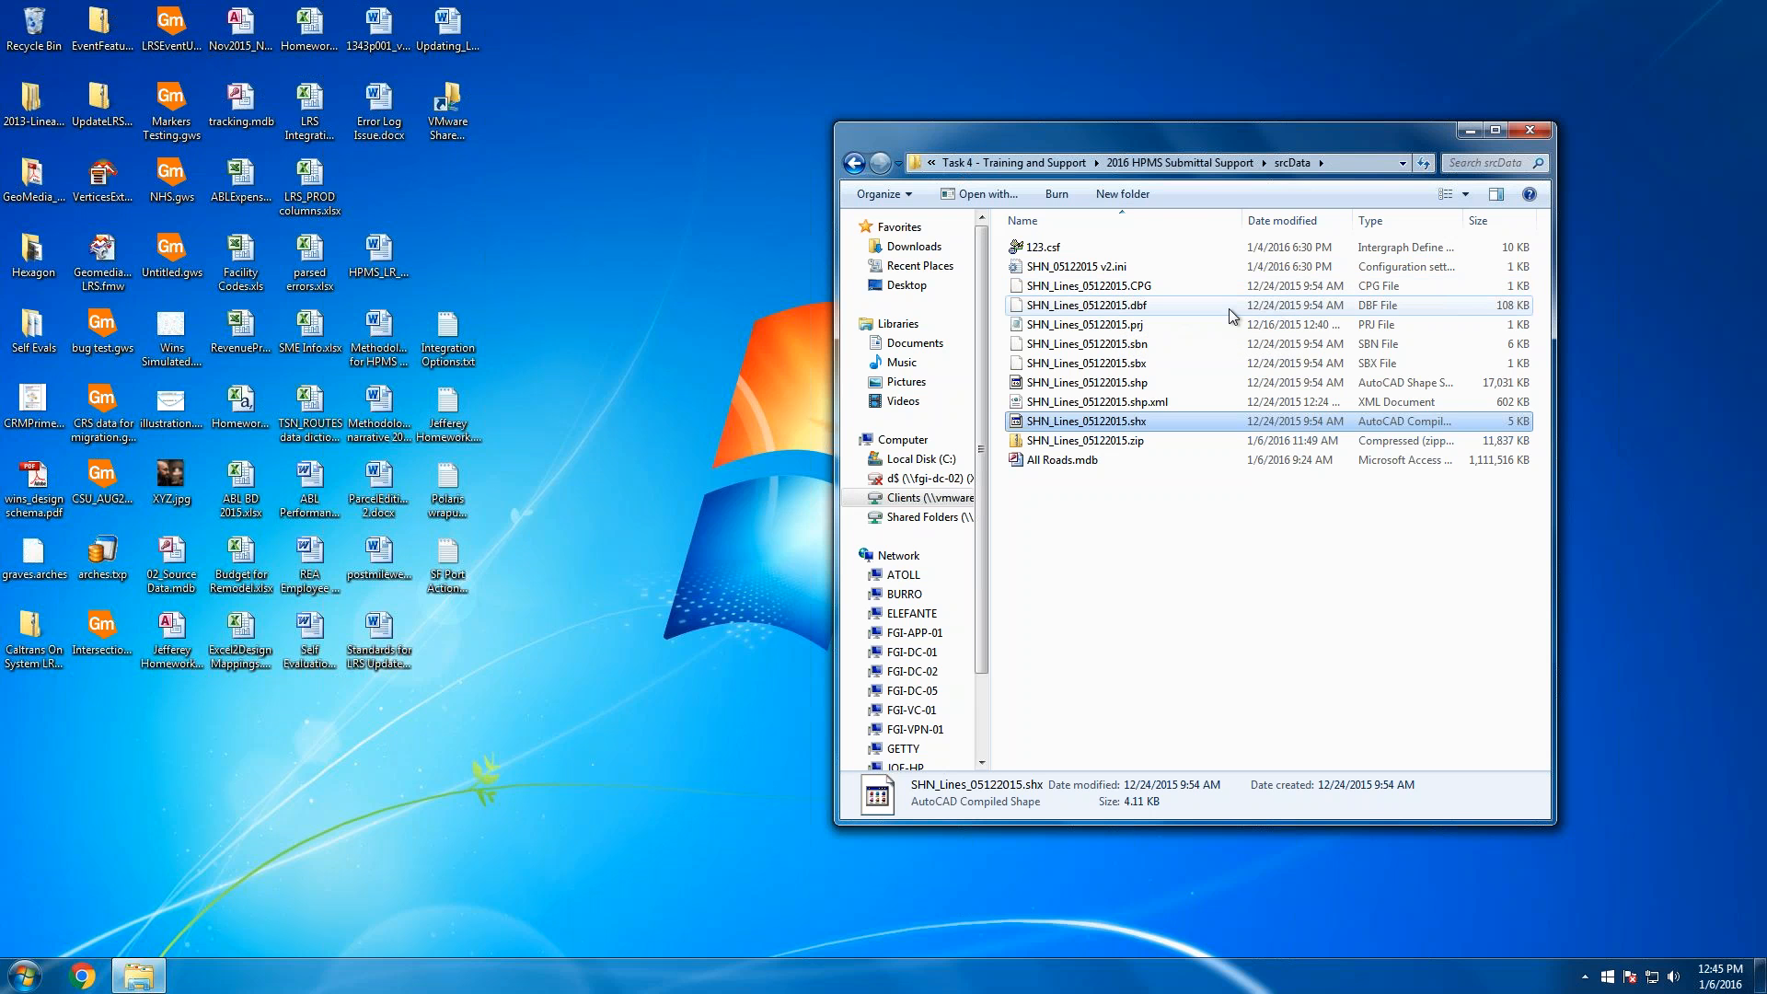
pyautogui.click(1169, 291)
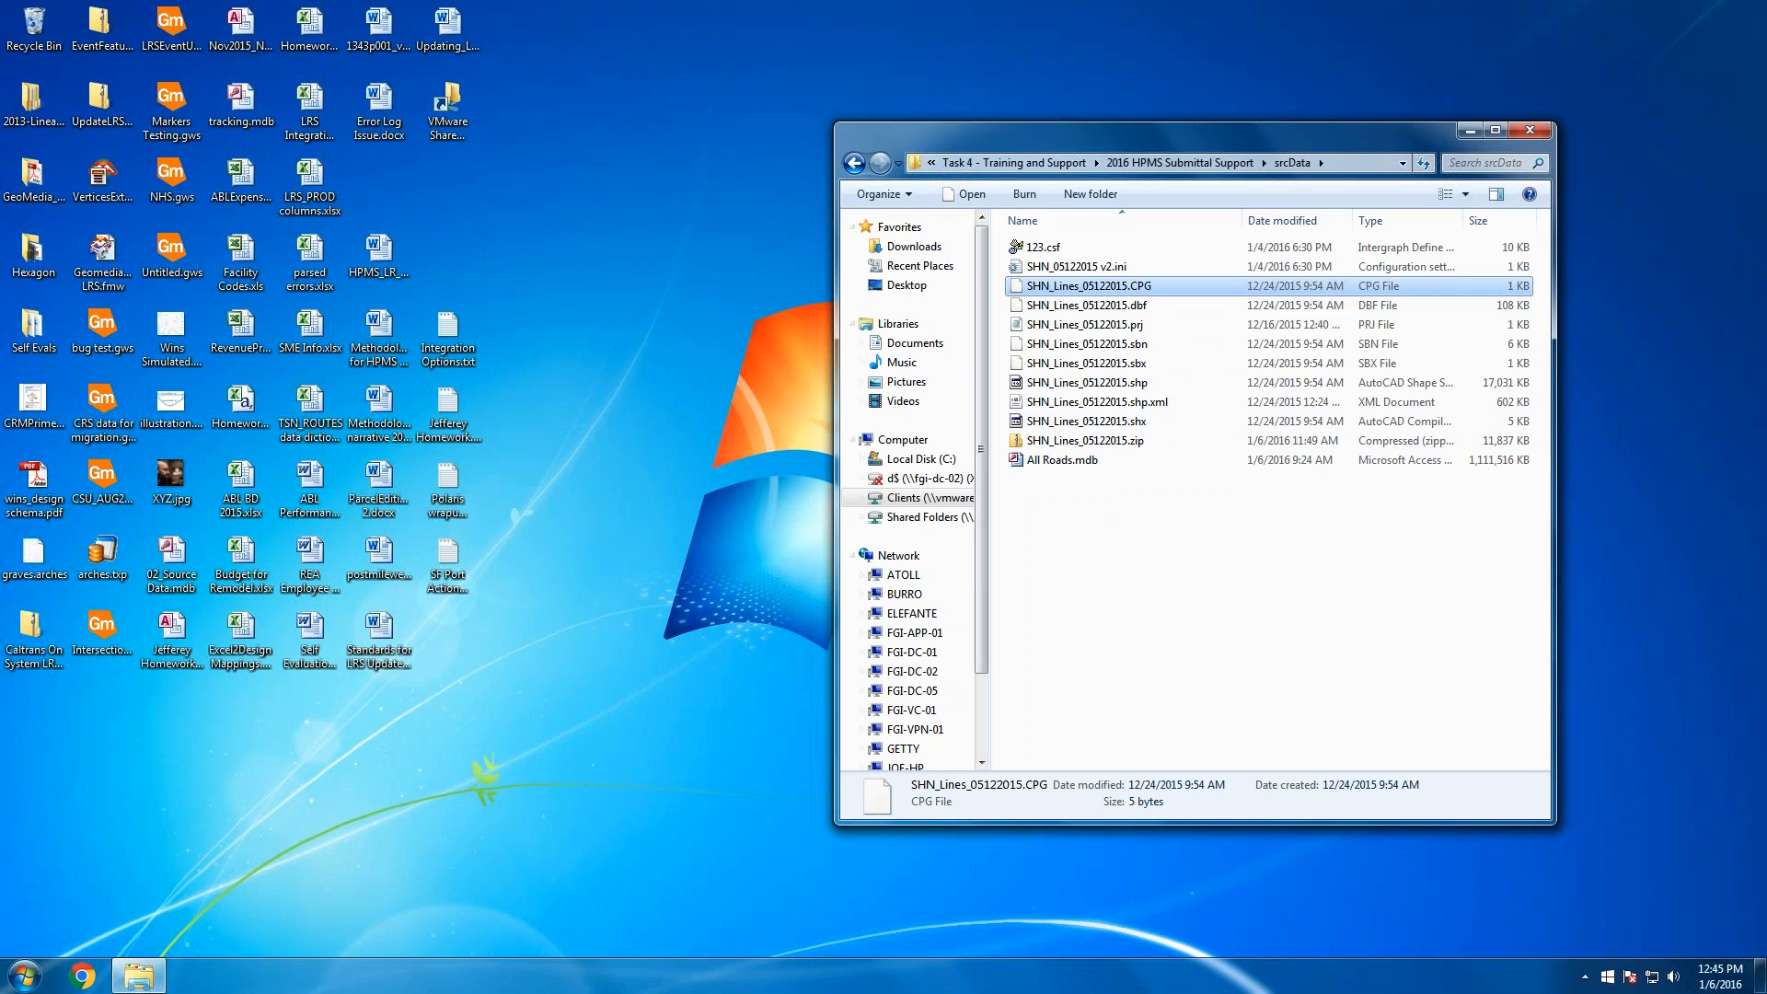
pyautogui.click(28, 973)
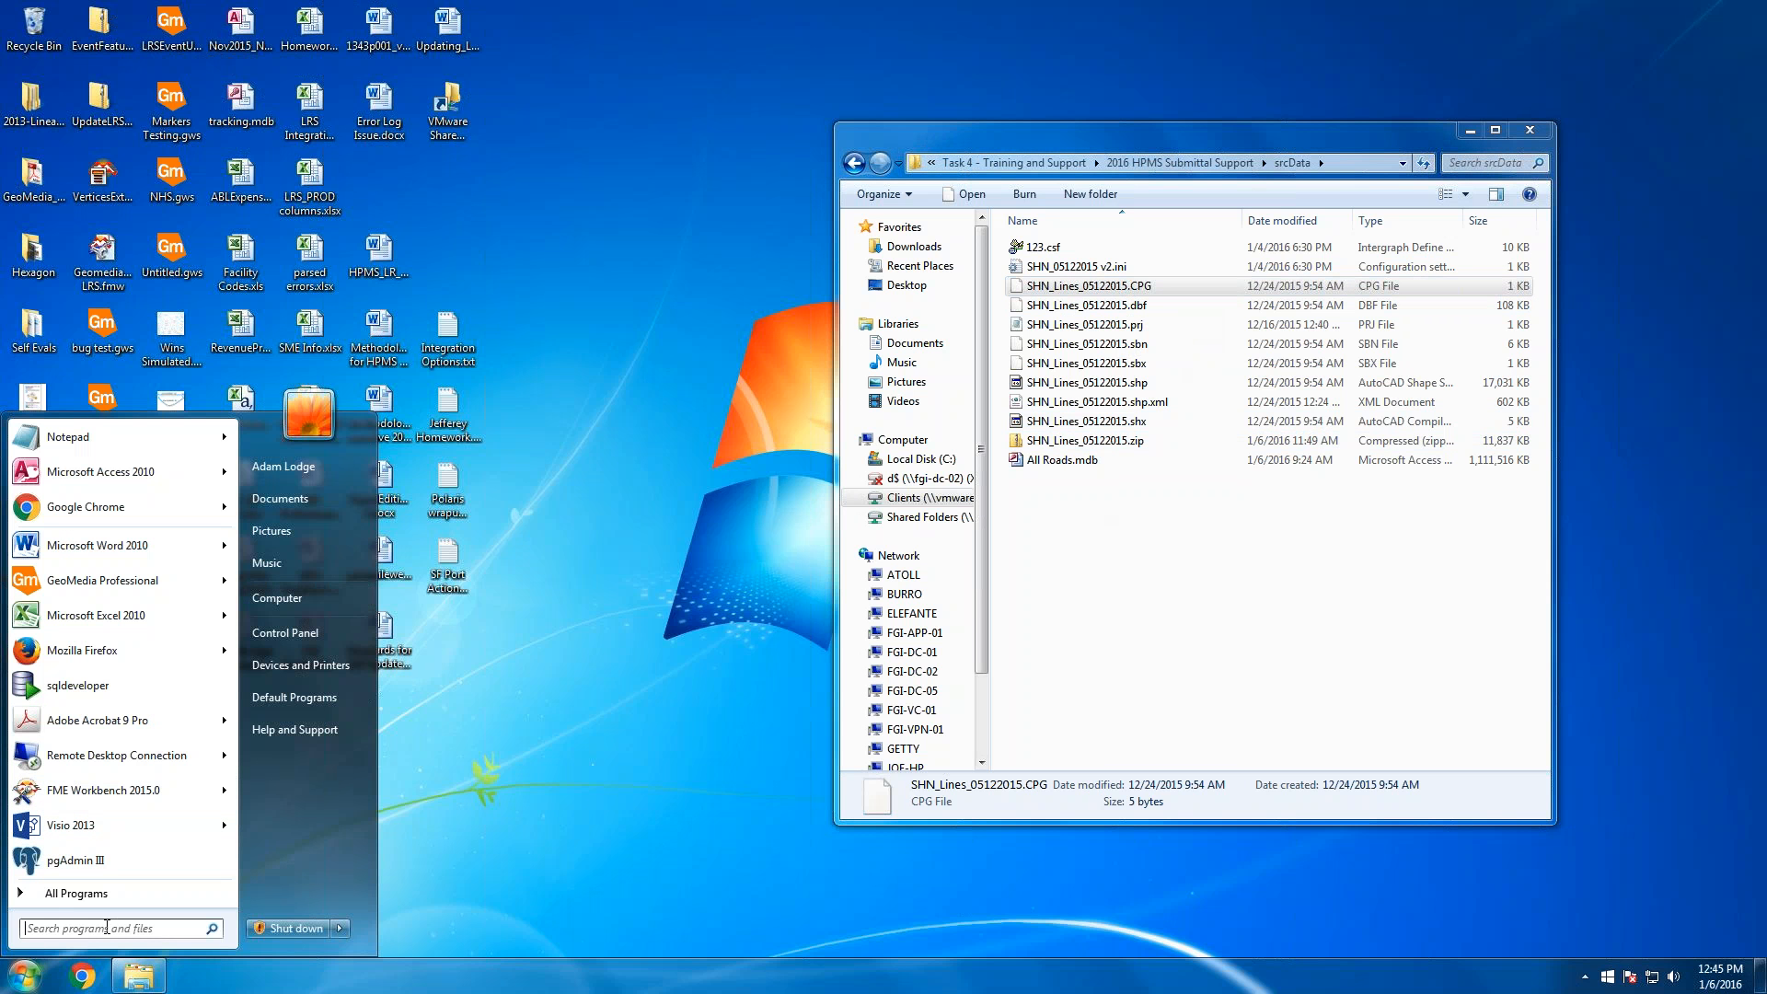
# Launch ArcMap 10.3 from an 'arcmap' search and select all SHN_Lines_05122015 files while it loads
pyautogui.write('arc')
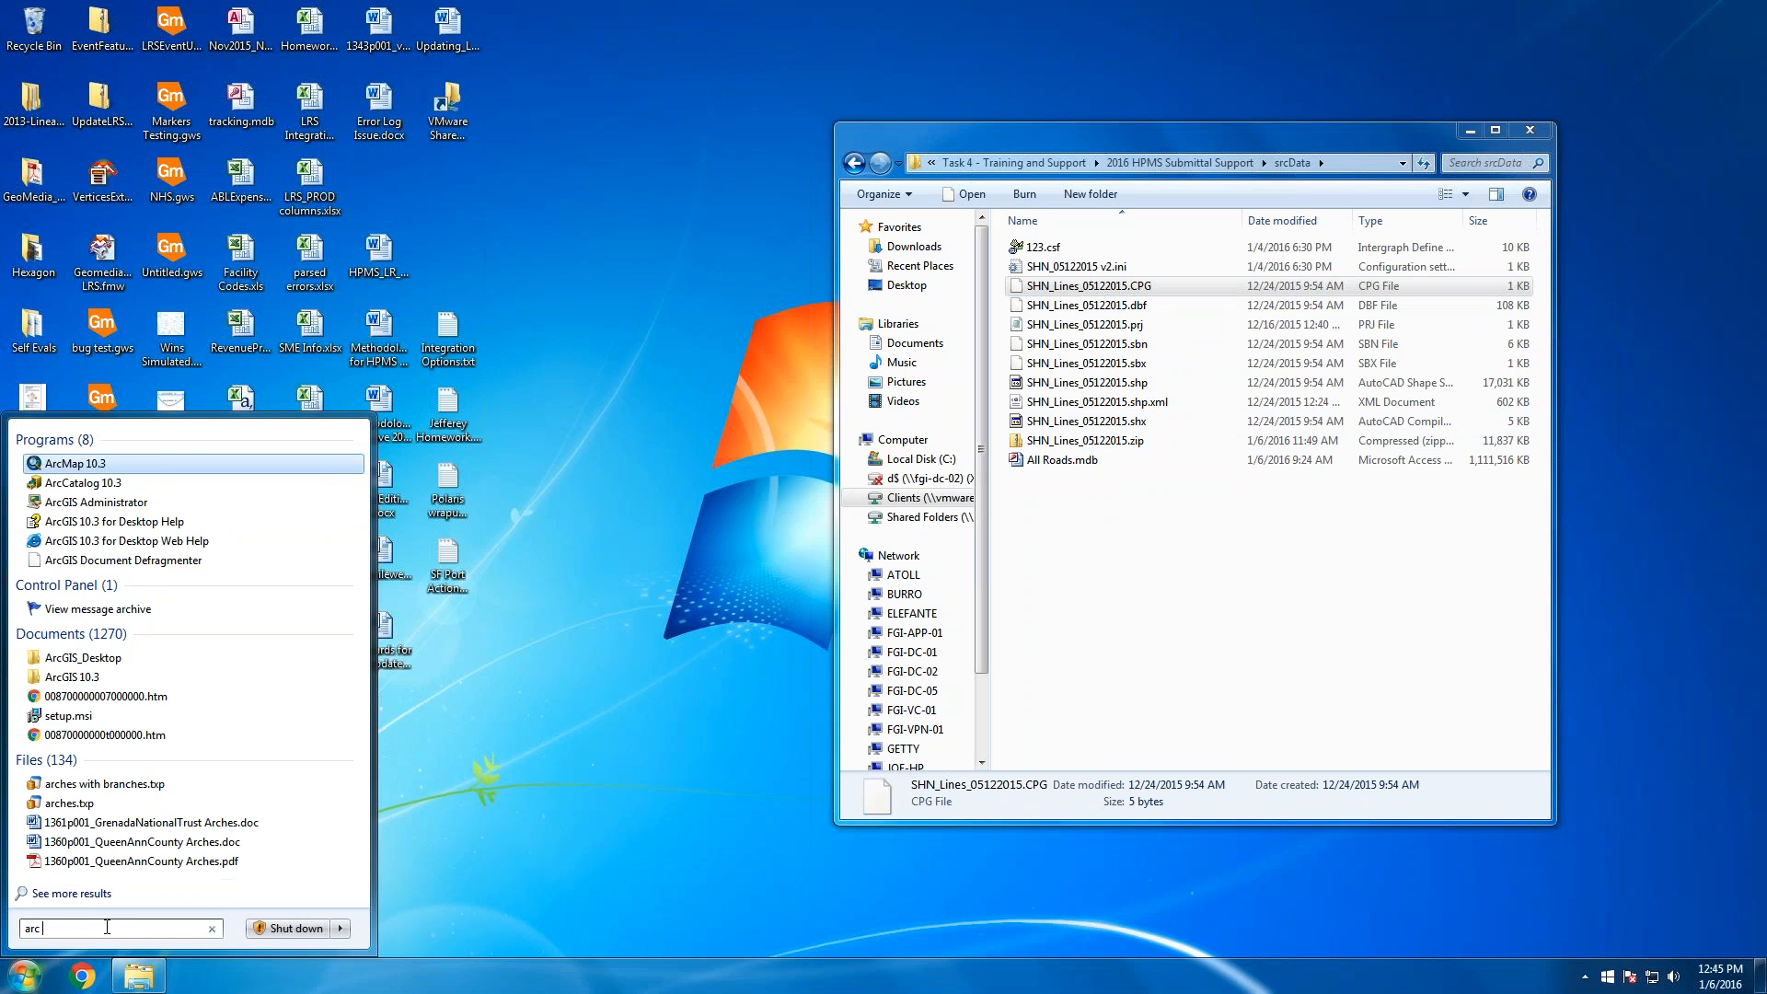
pyautogui.write('map')
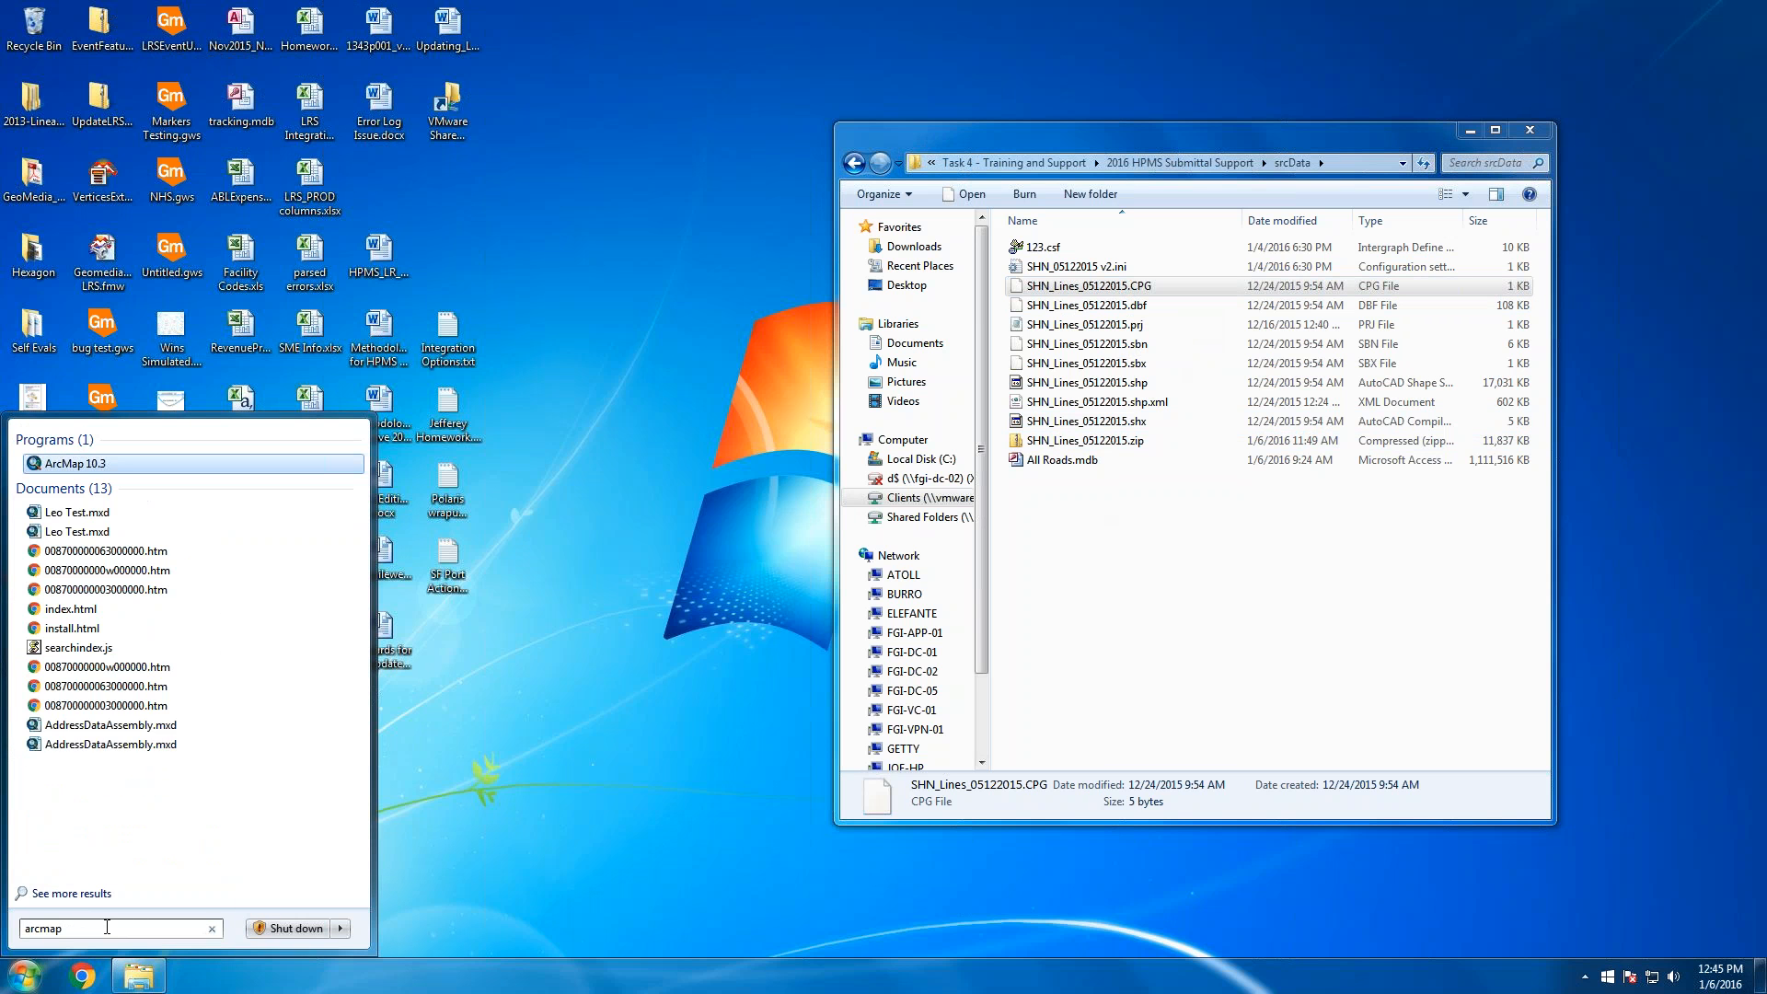
pyautogui.press('Return')
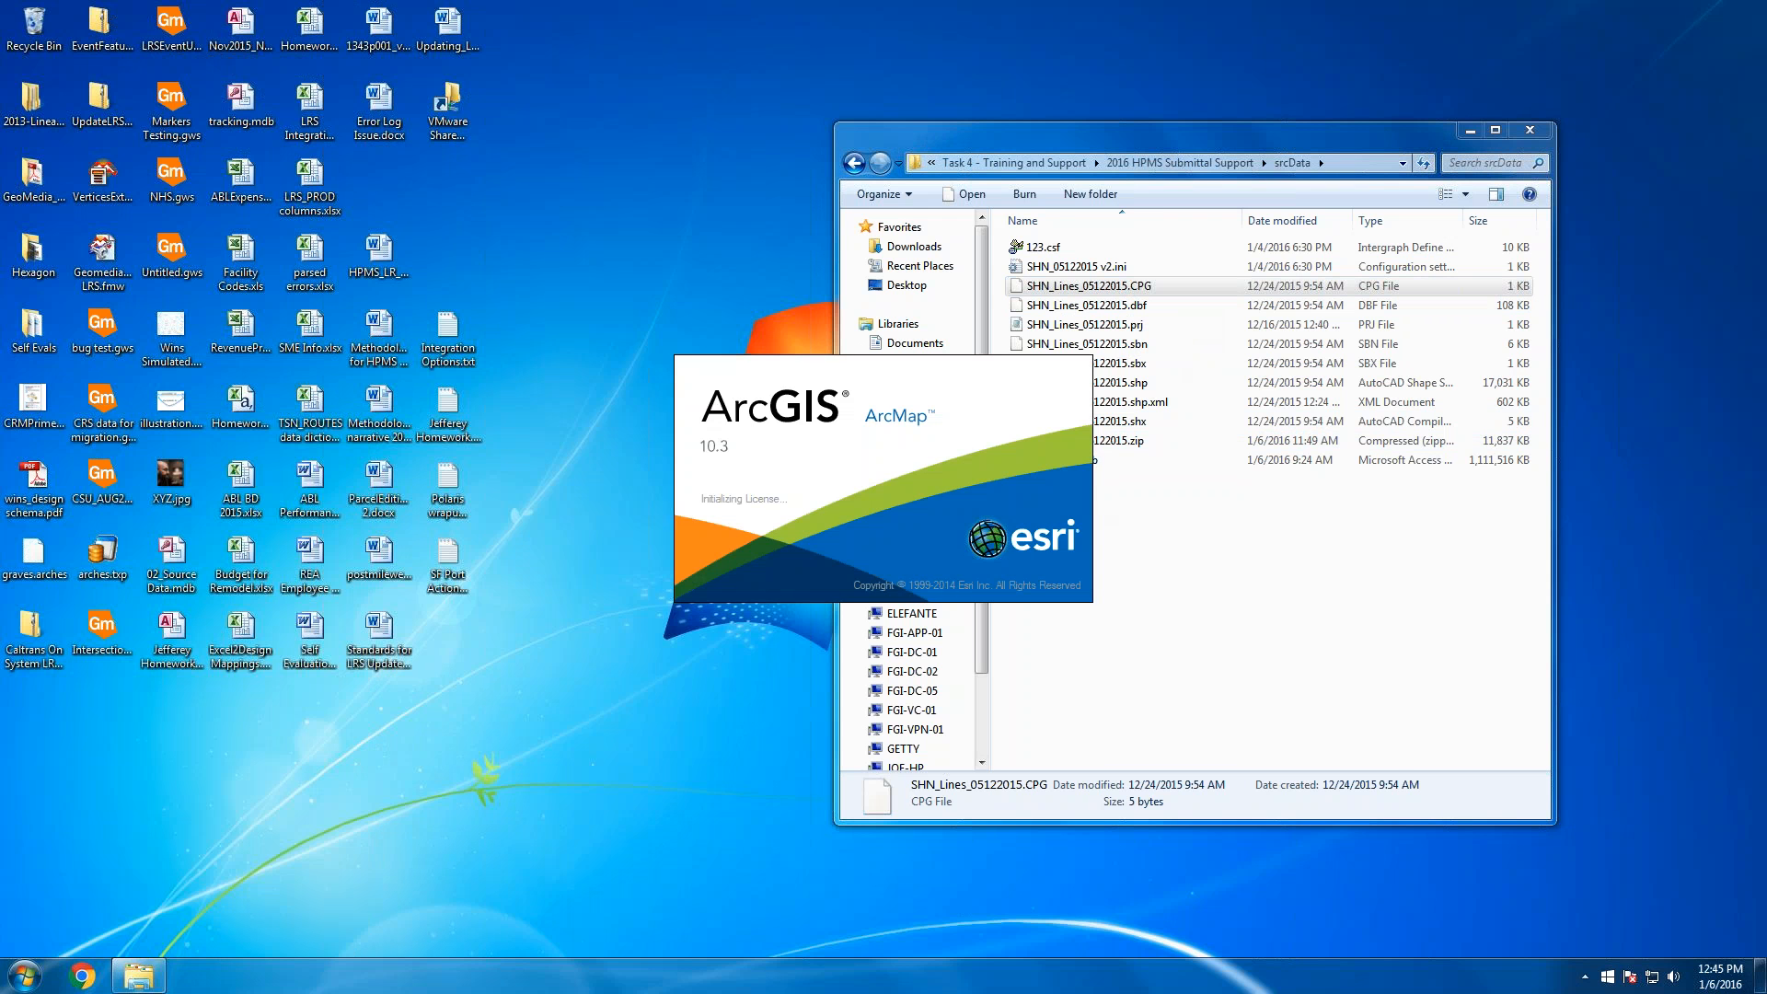
pyautogui.click(1270, 598)
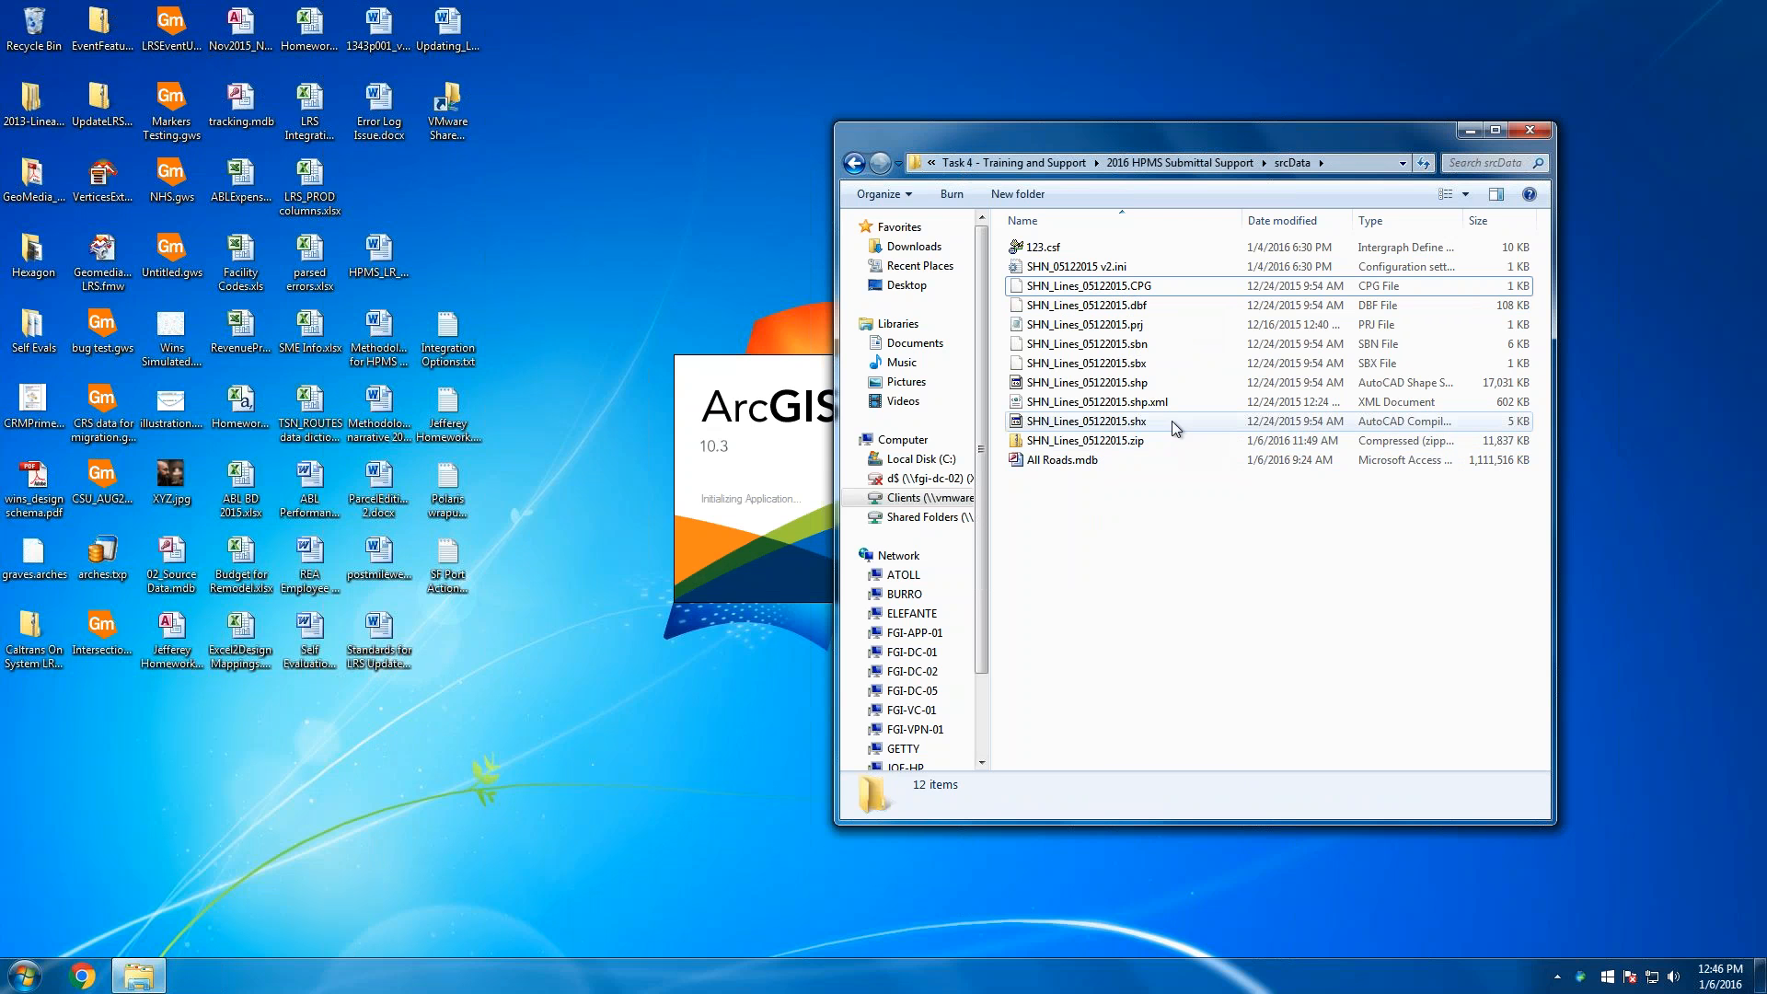
pyautogui.click(1116, 428)
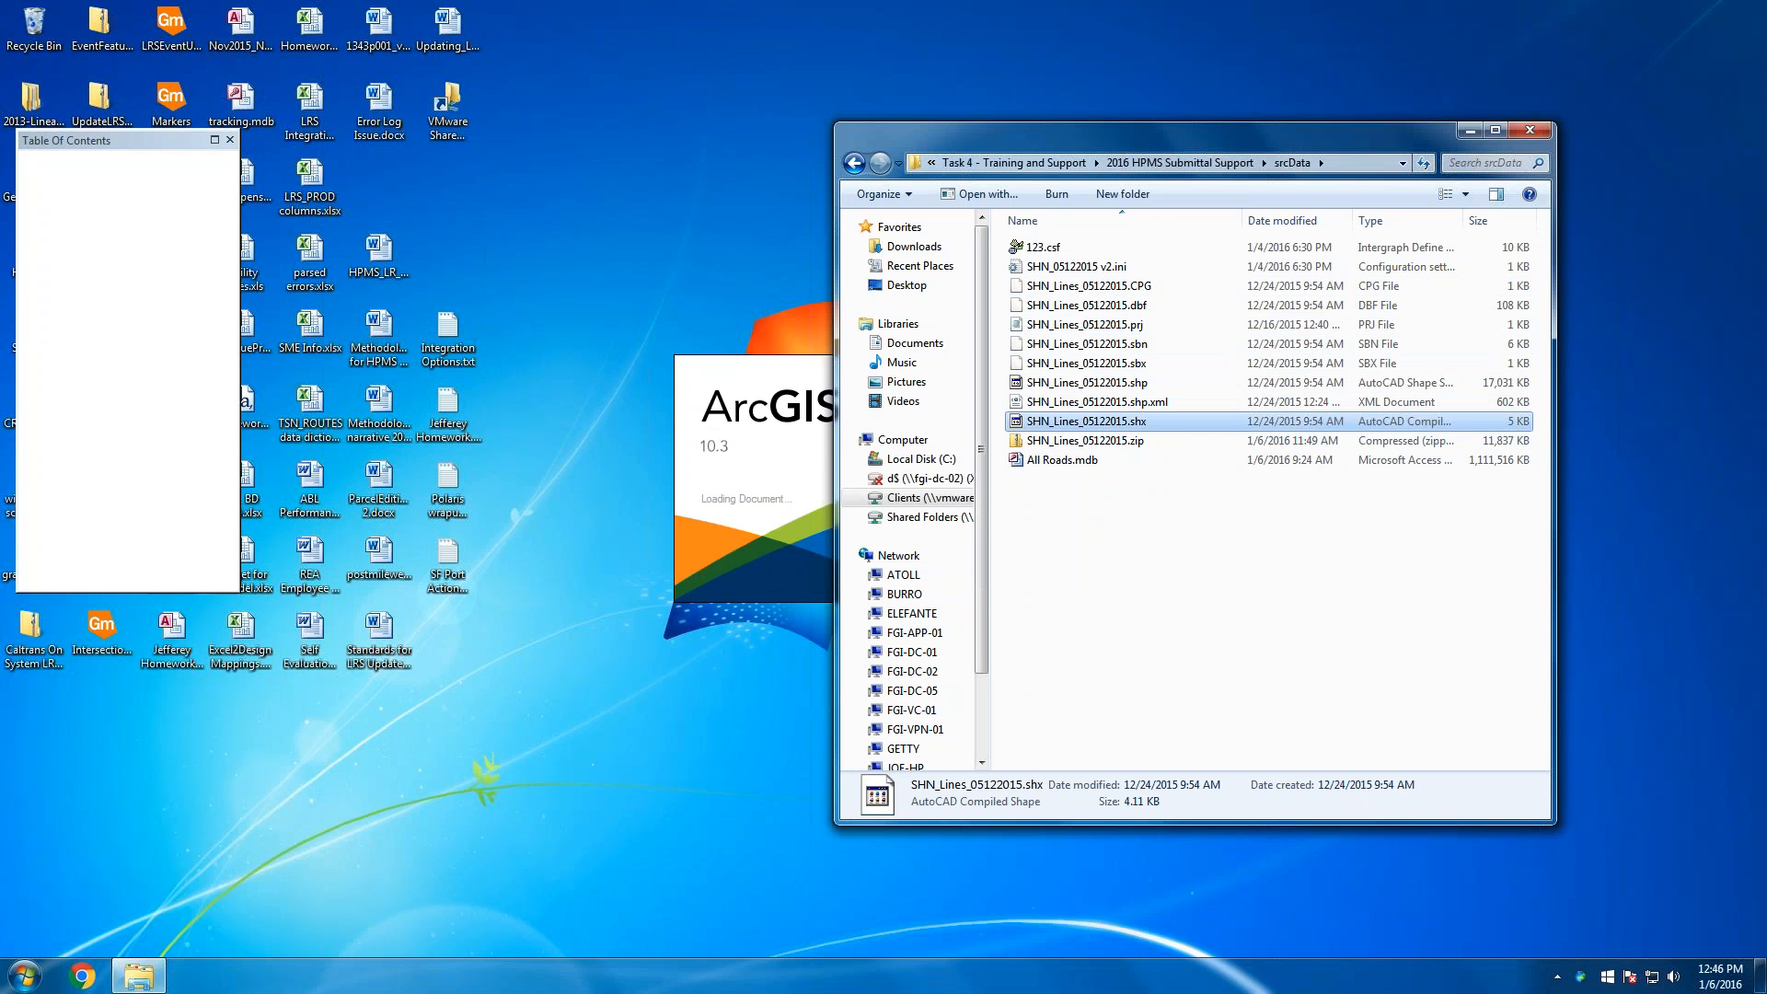
pyautogui.press('F2')
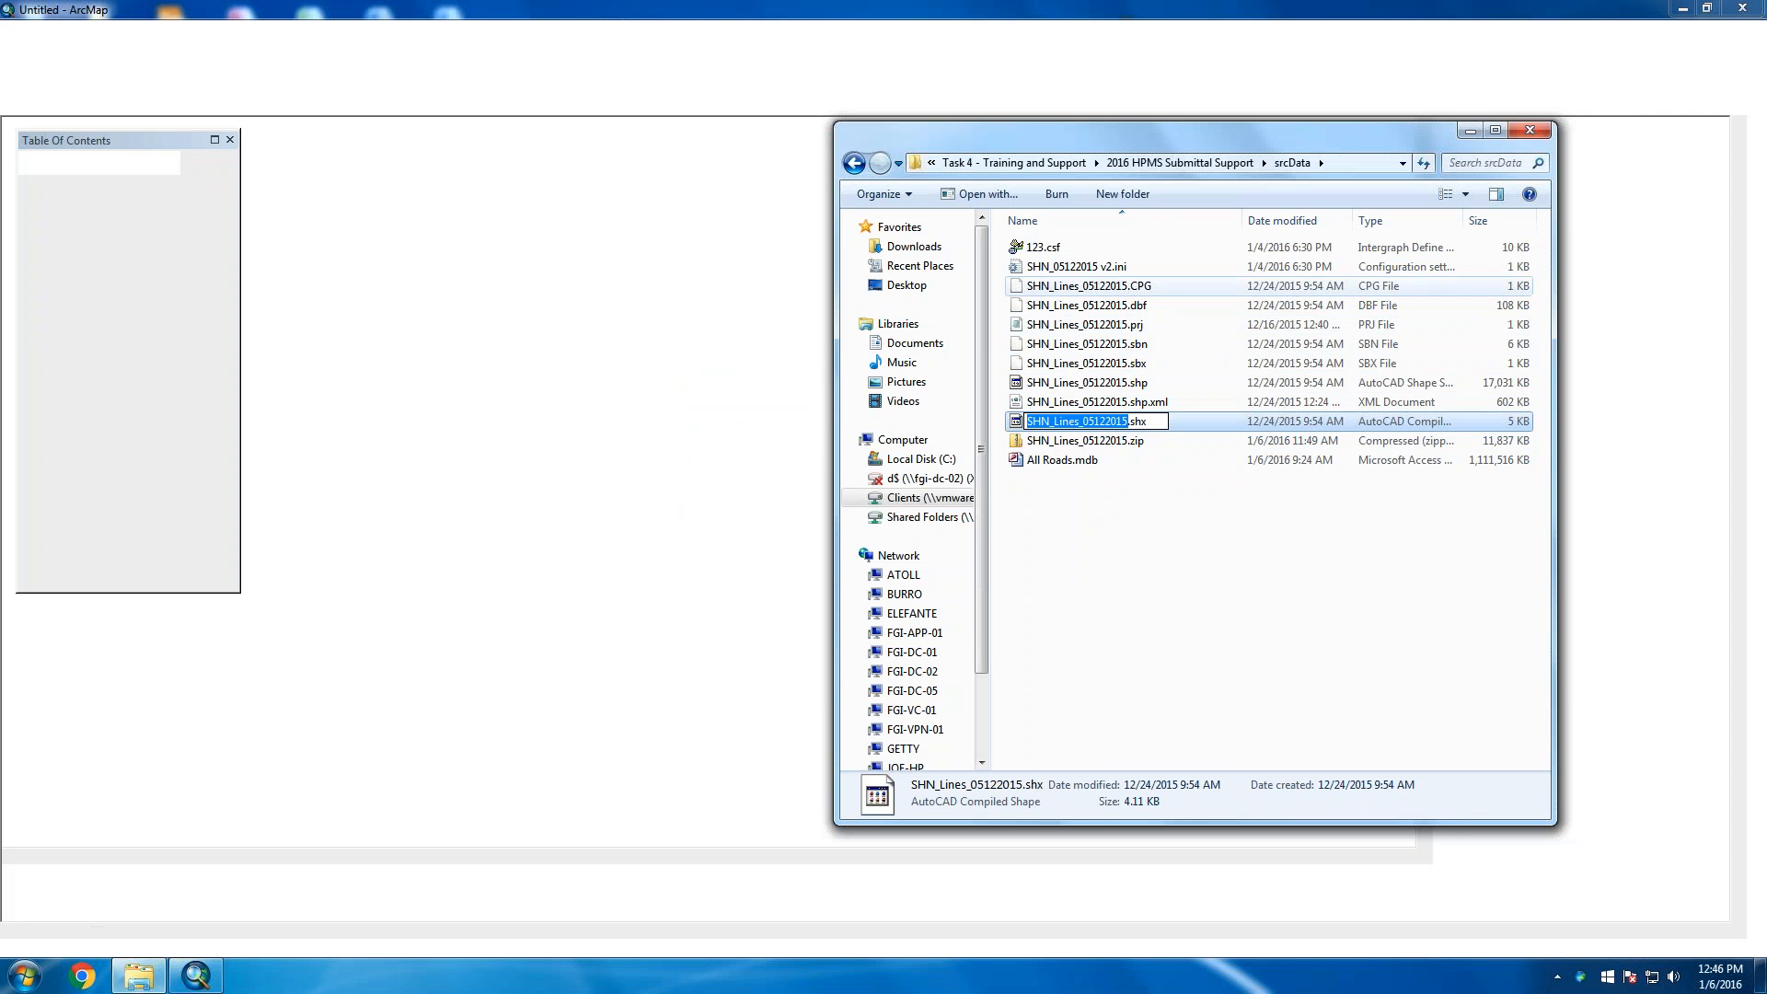
pyautogui.keyDown('shift'); pyautogui.click(1112, 288); pyautogui.keyUp('shift')
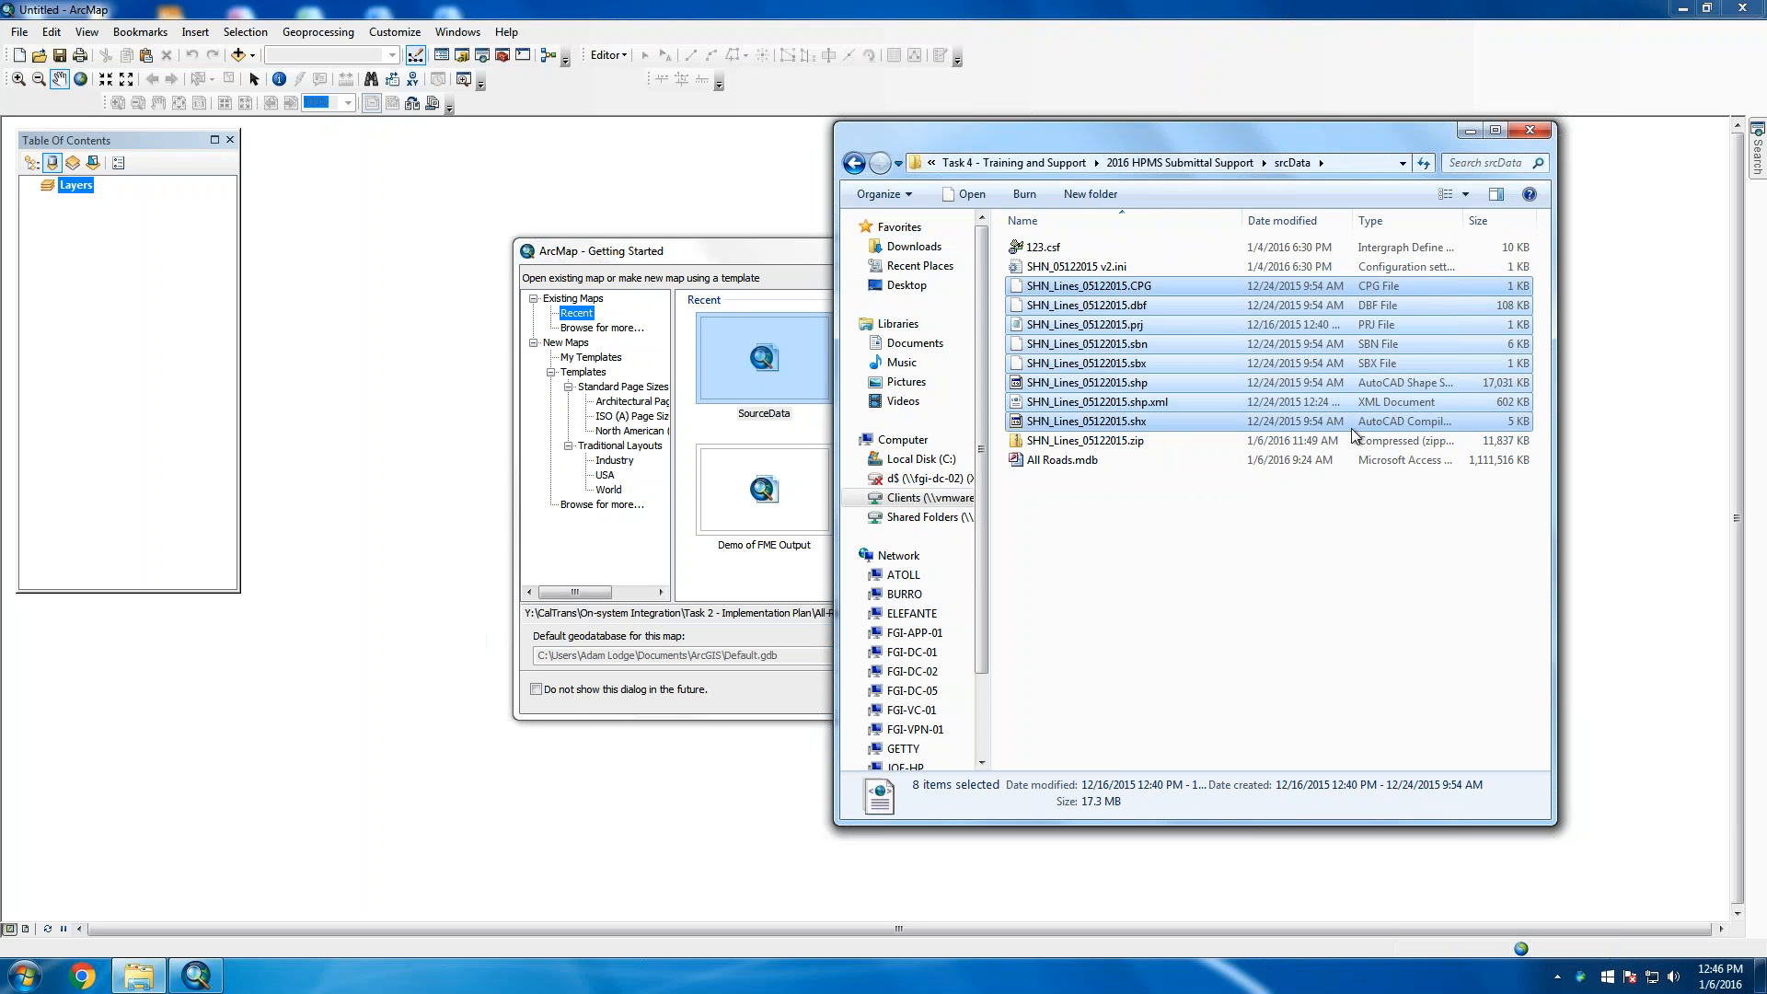
pyautogui.click(716, 253)
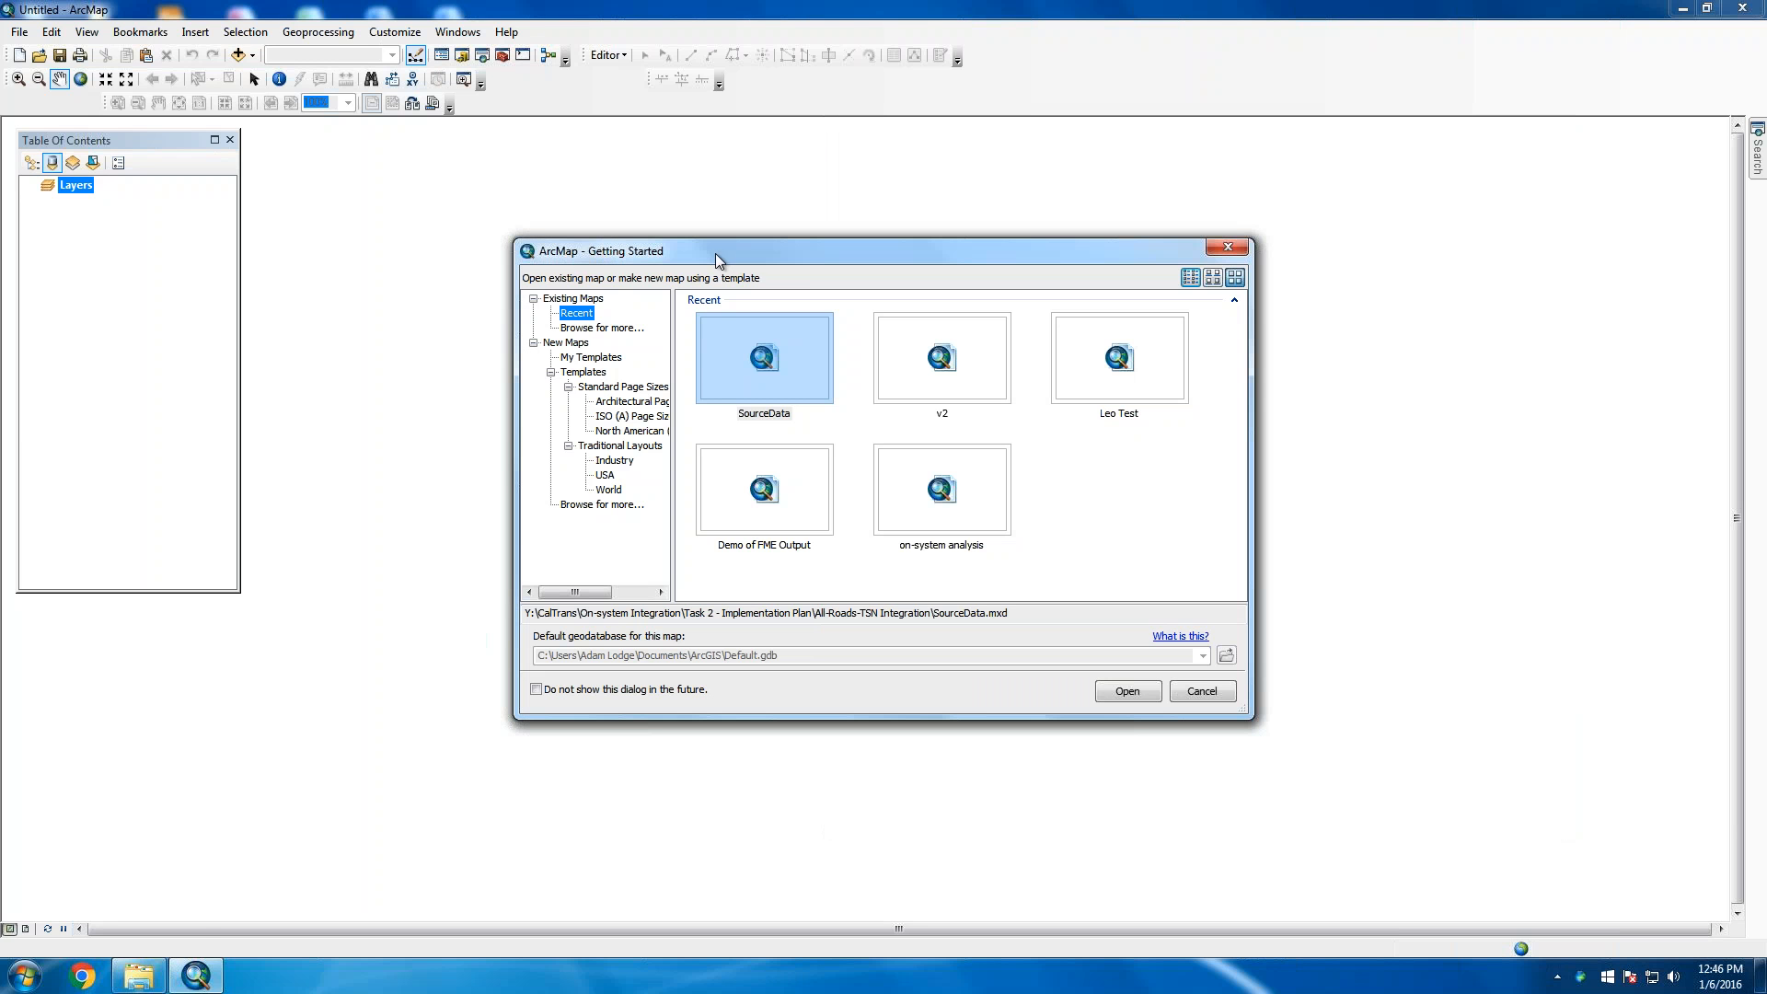
# Cancel ArcMap's Getting Started dialog so no recent map like SourceData is opened
pyautogui.click(138, 976)
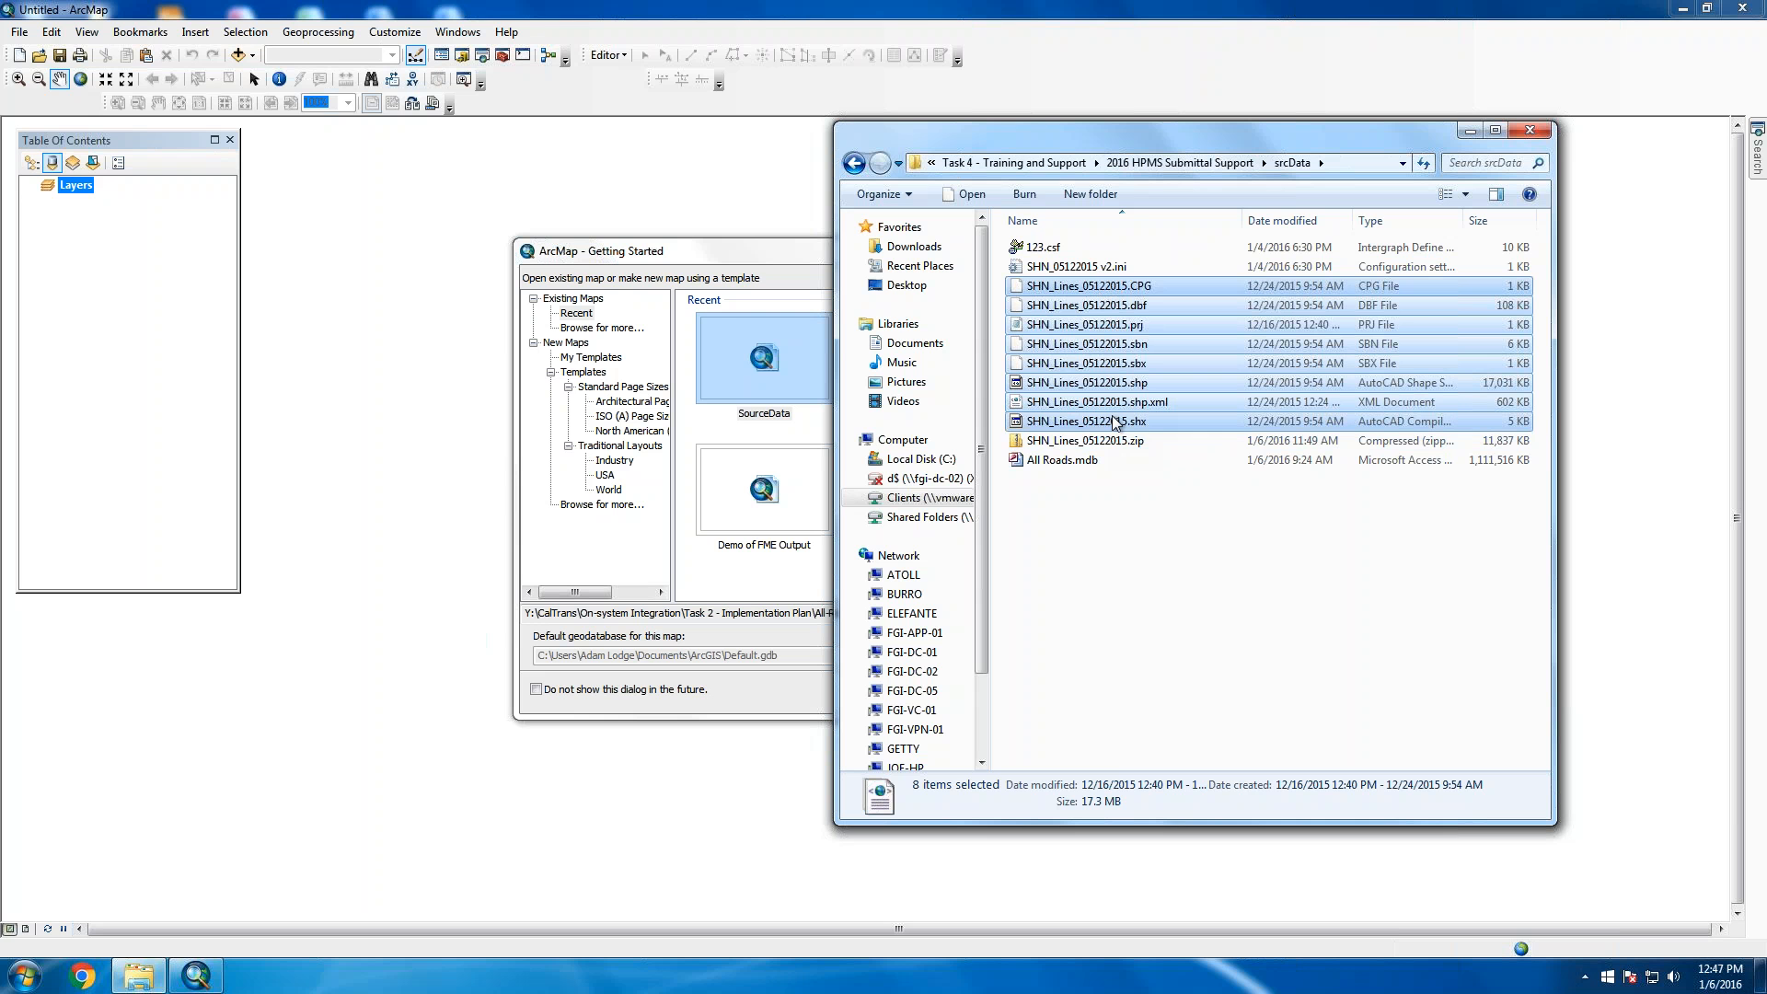
pyautogui.click(729, 257)
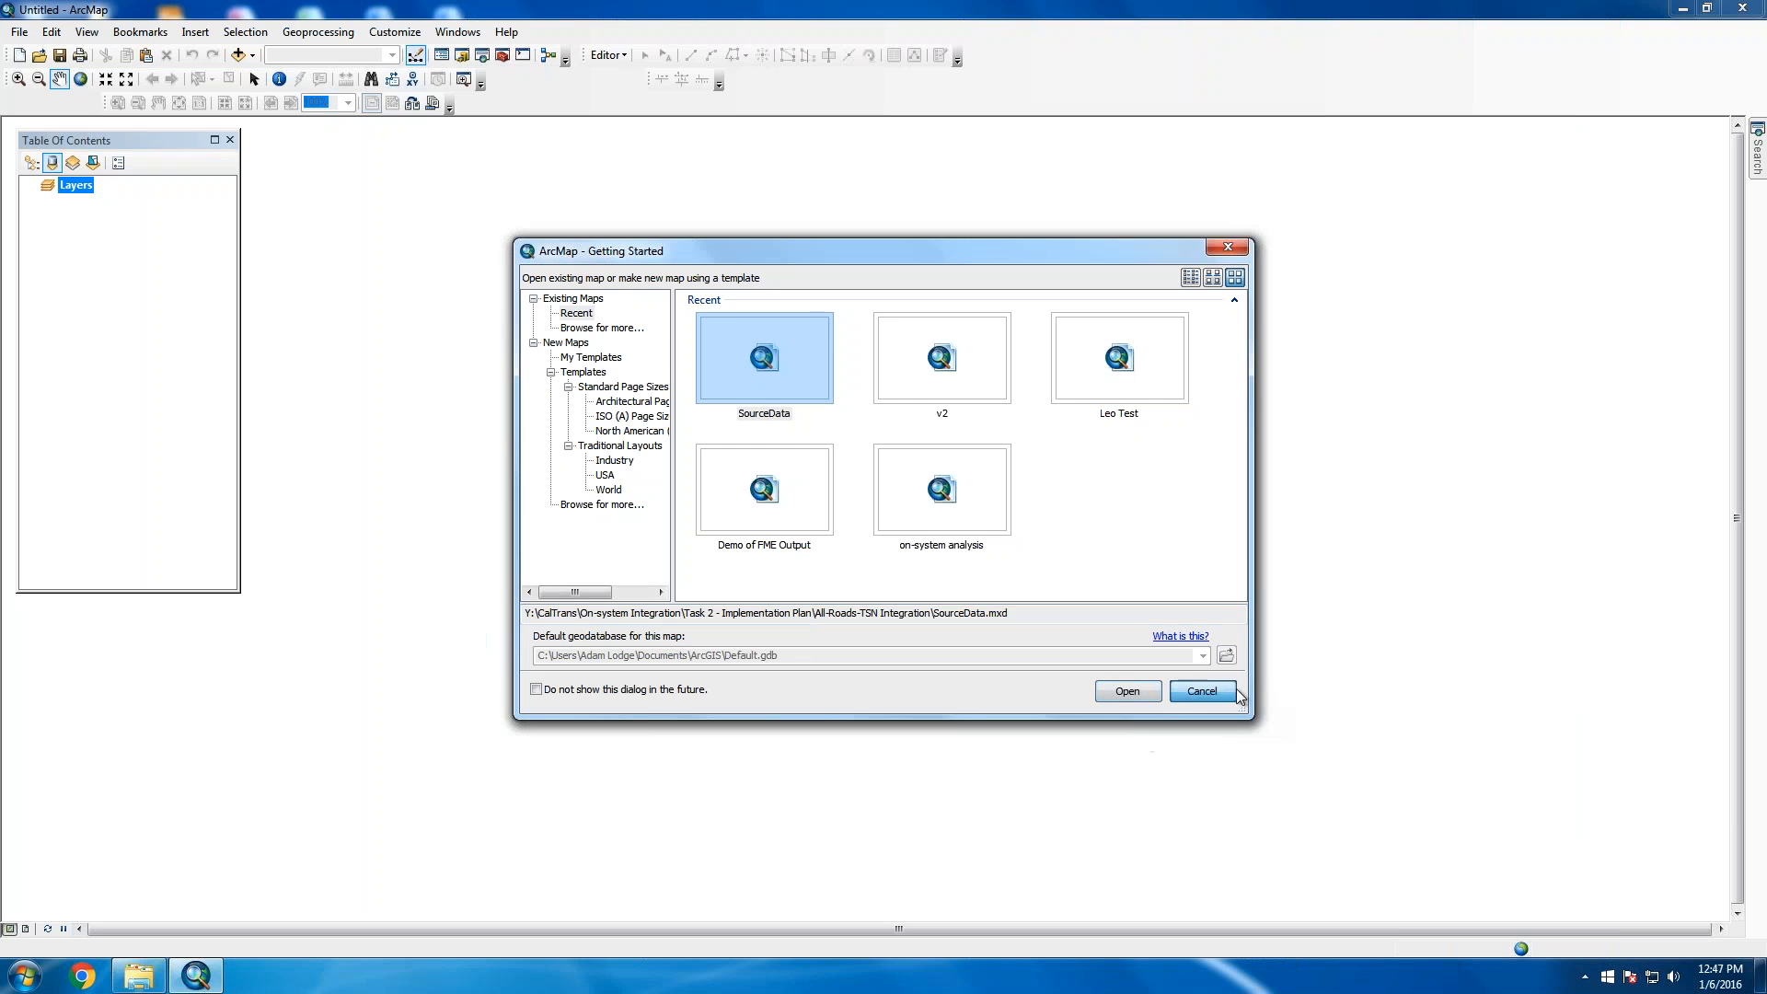
pyautogui.click(1197, 691)
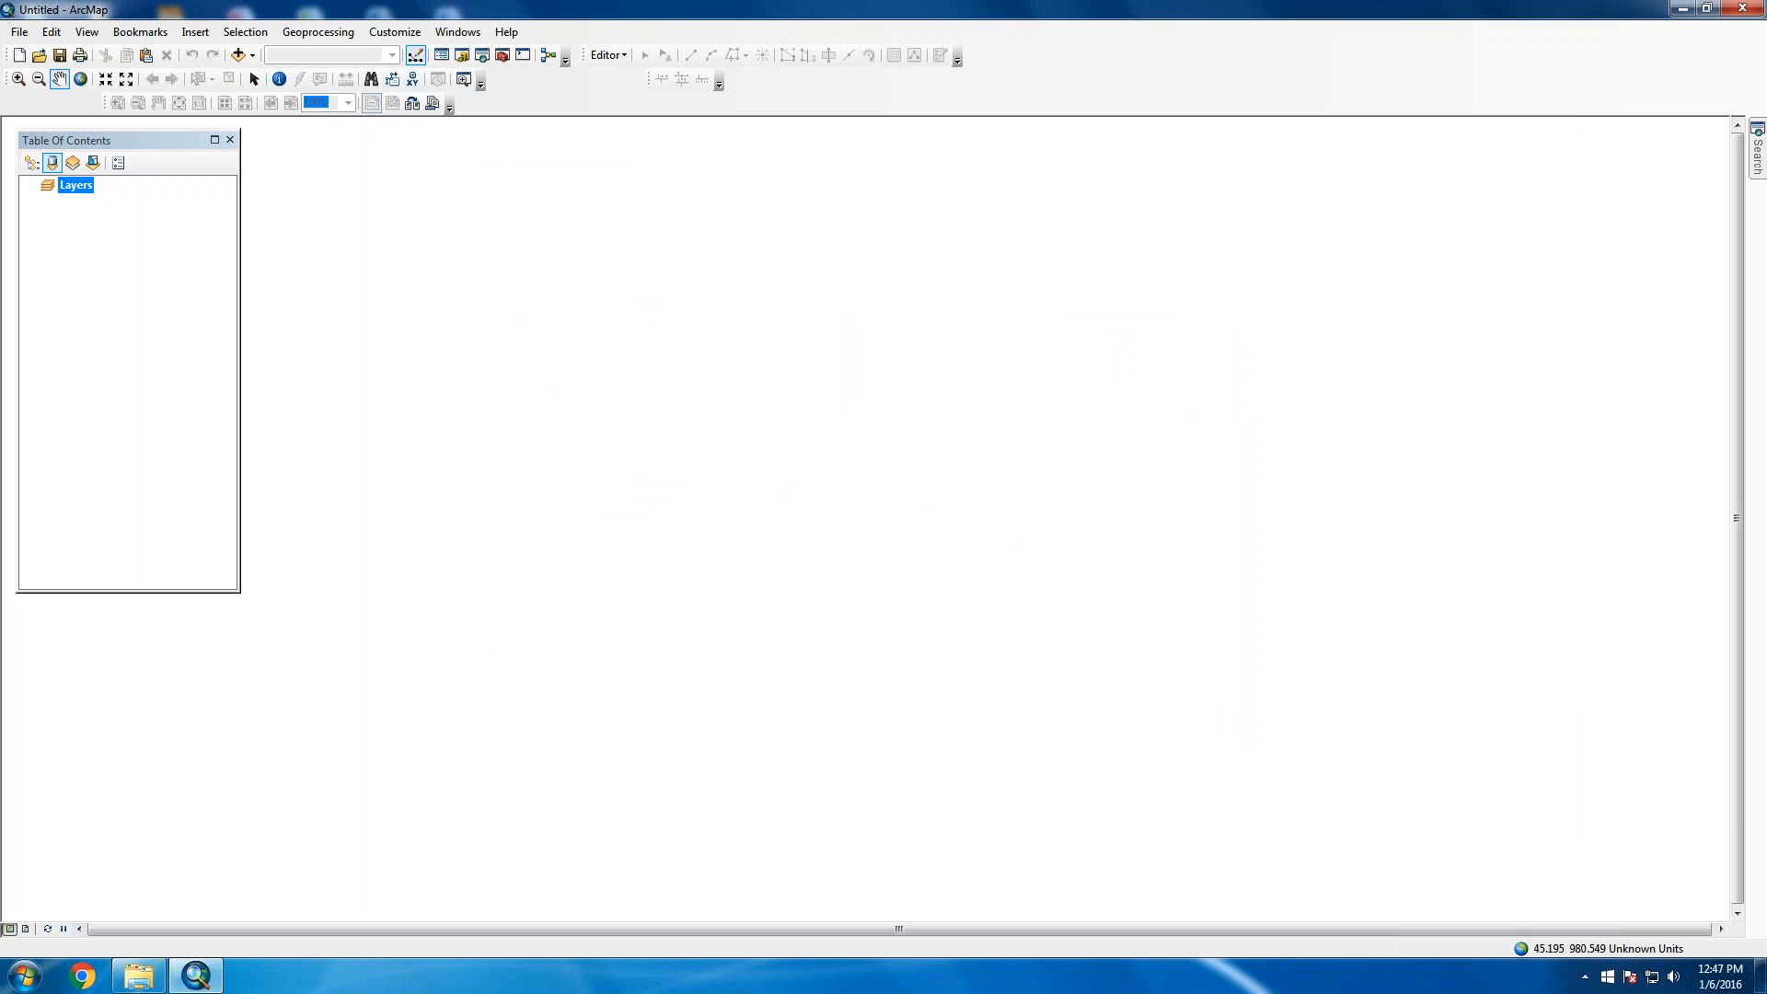
# Browse the Catalog to Y:\CalTrans\...\srcData and drag SHN_Lines_05122015.shp onto the map
pyautogui.click(462, 57)
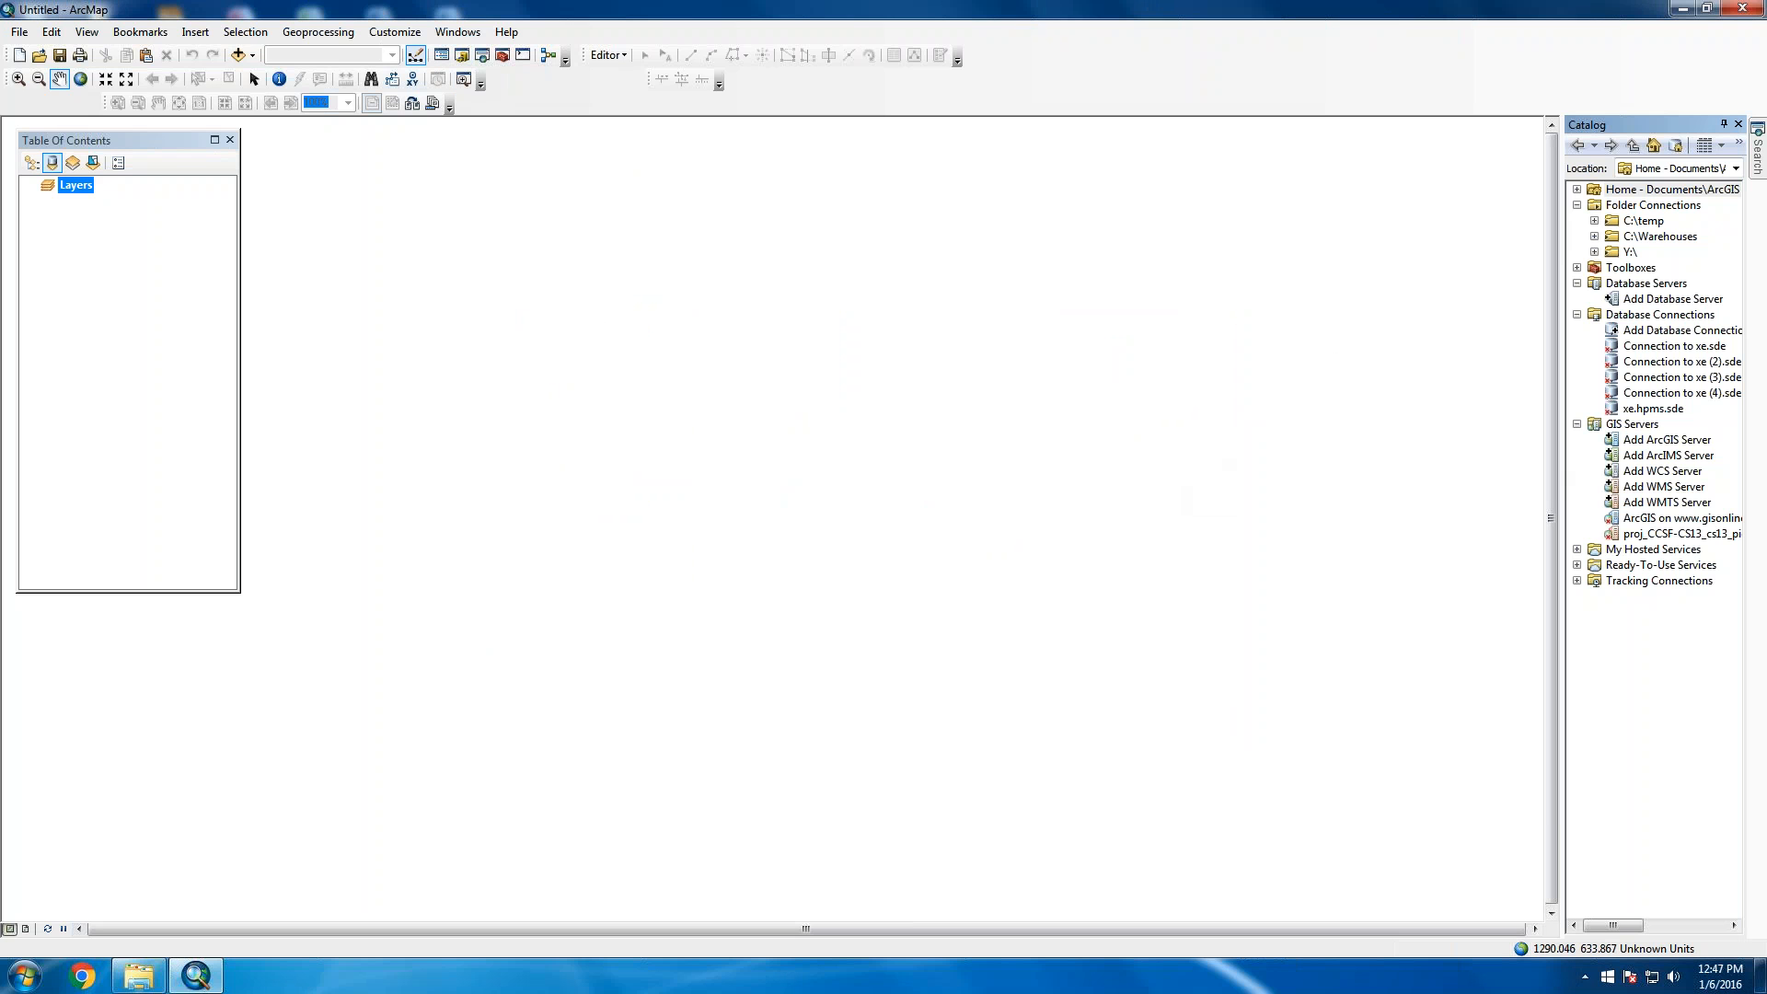
pyautogui.moveTo(1563, 445); pyautogui.dragTo(1439, 449)
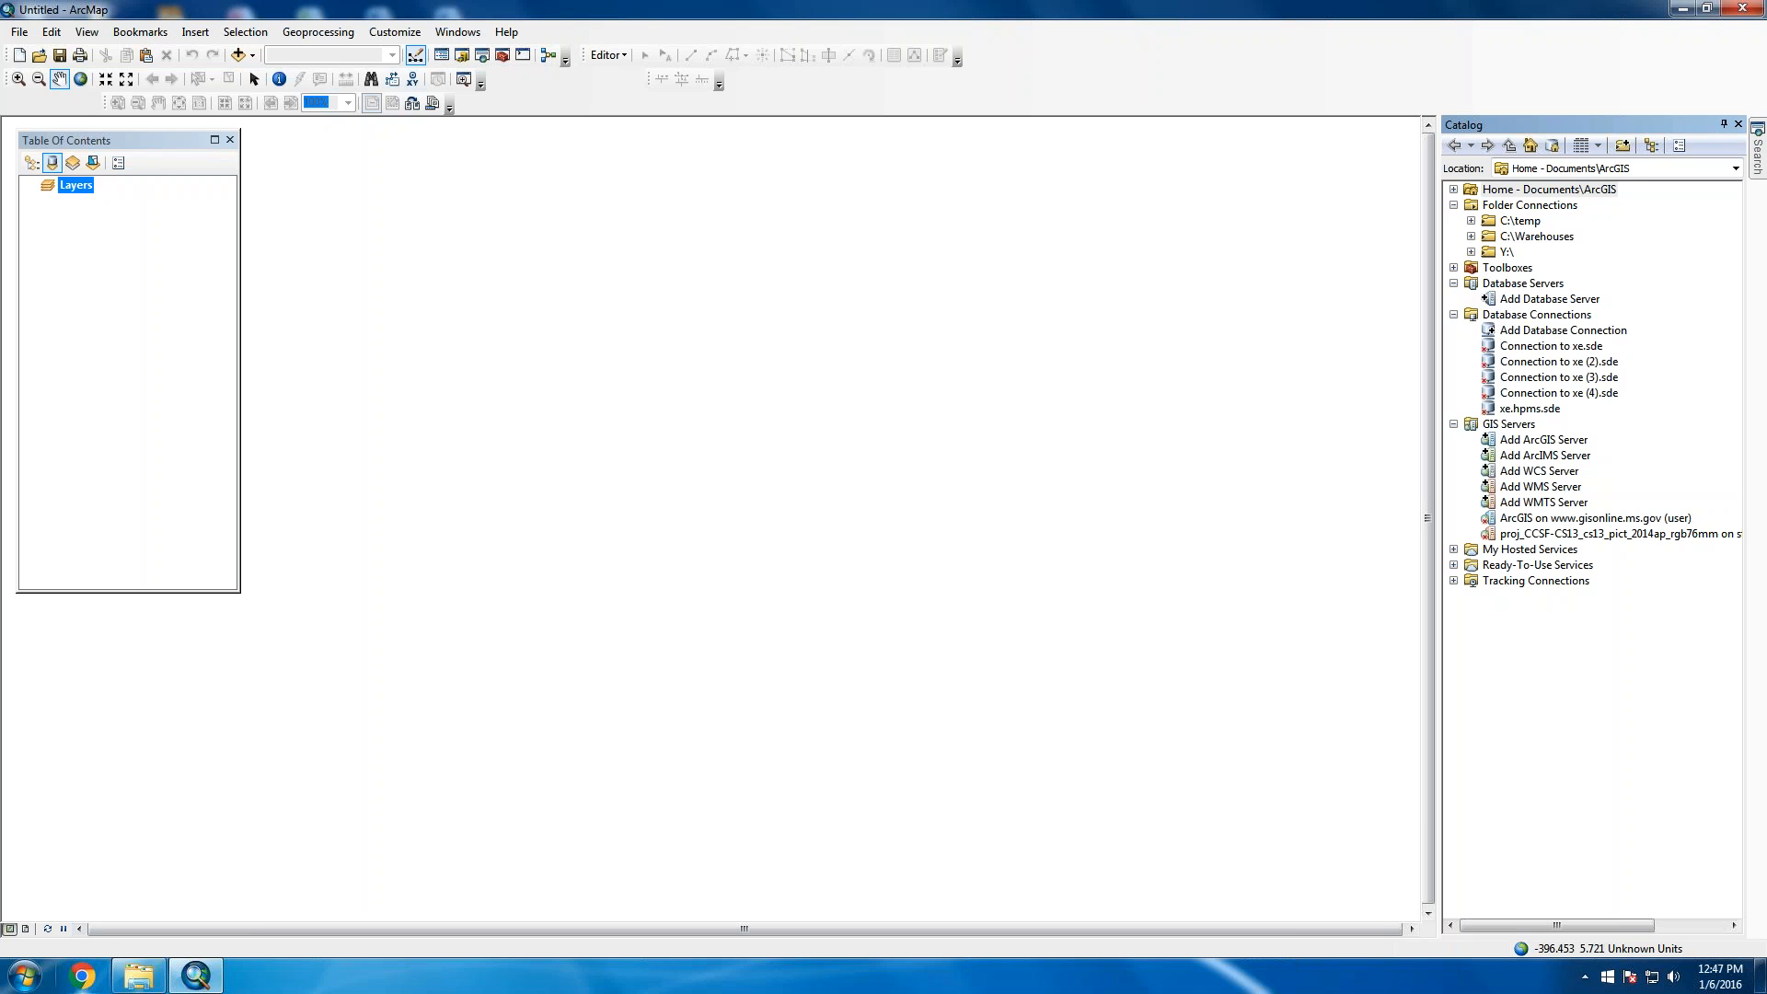
pyautogui.moveTo(159, 976)
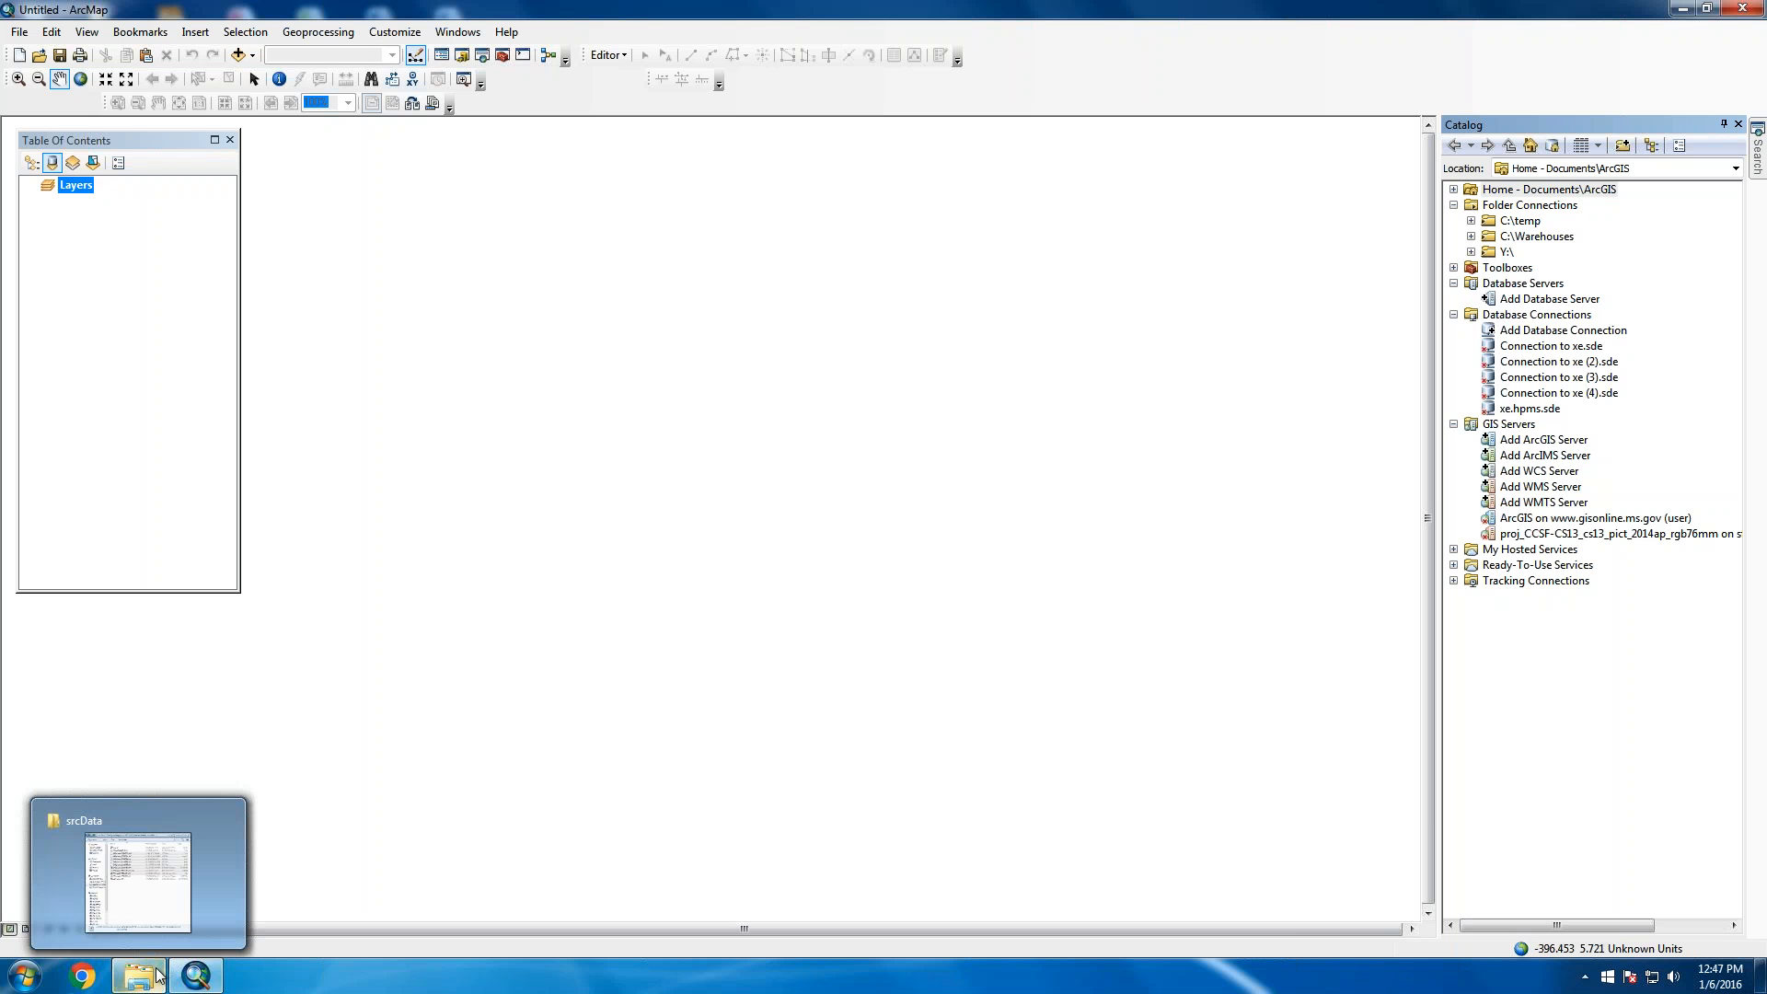
pyautogui.click(1471, 251)
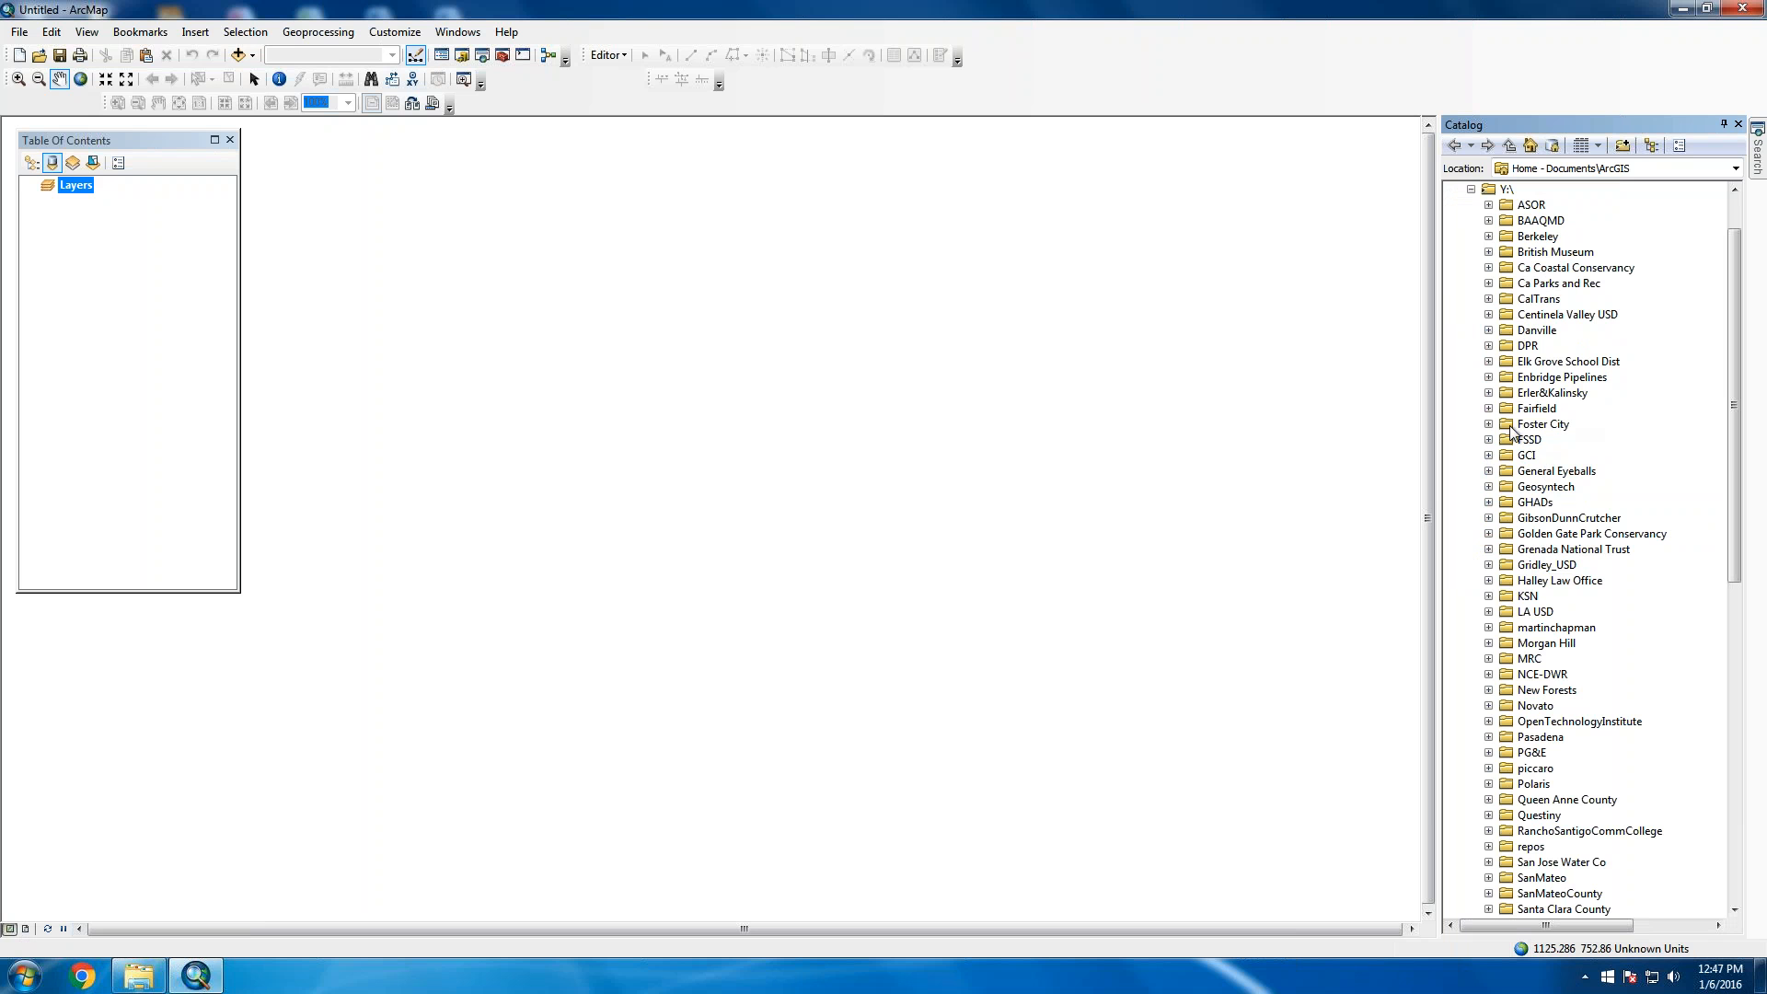
pyautogui.doubleClick(1550, 299)
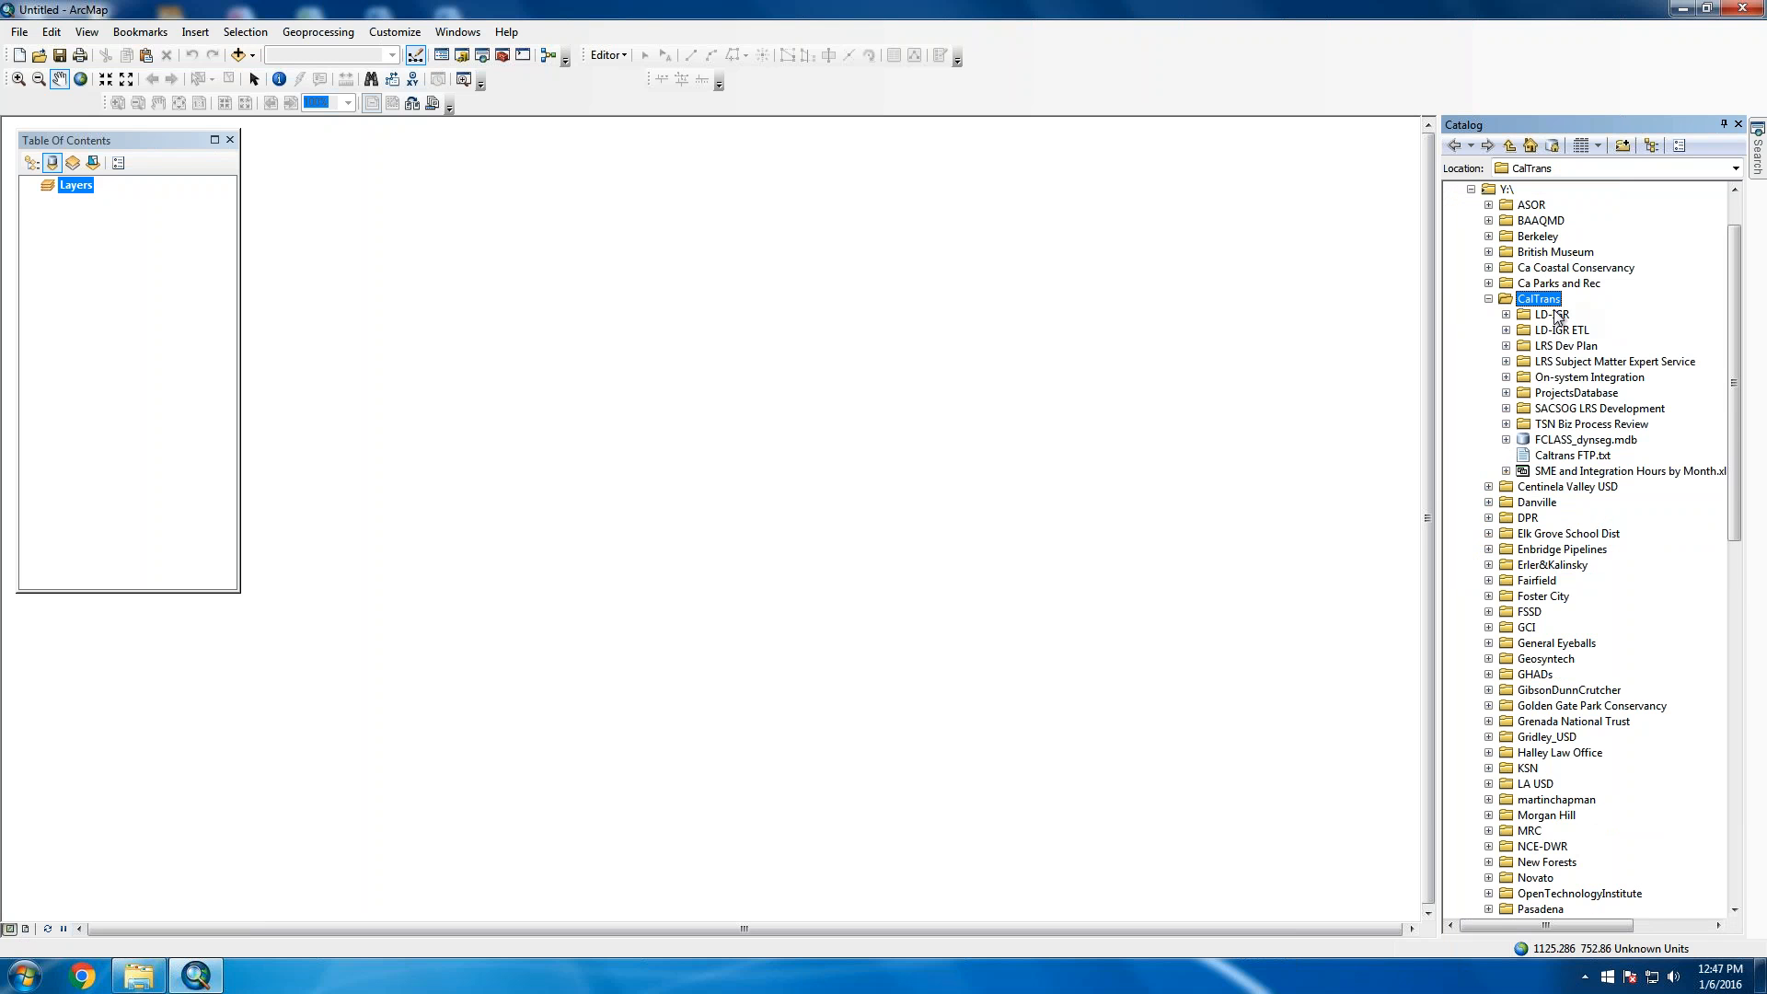
pyautogui.doubleClick(1611, 362)
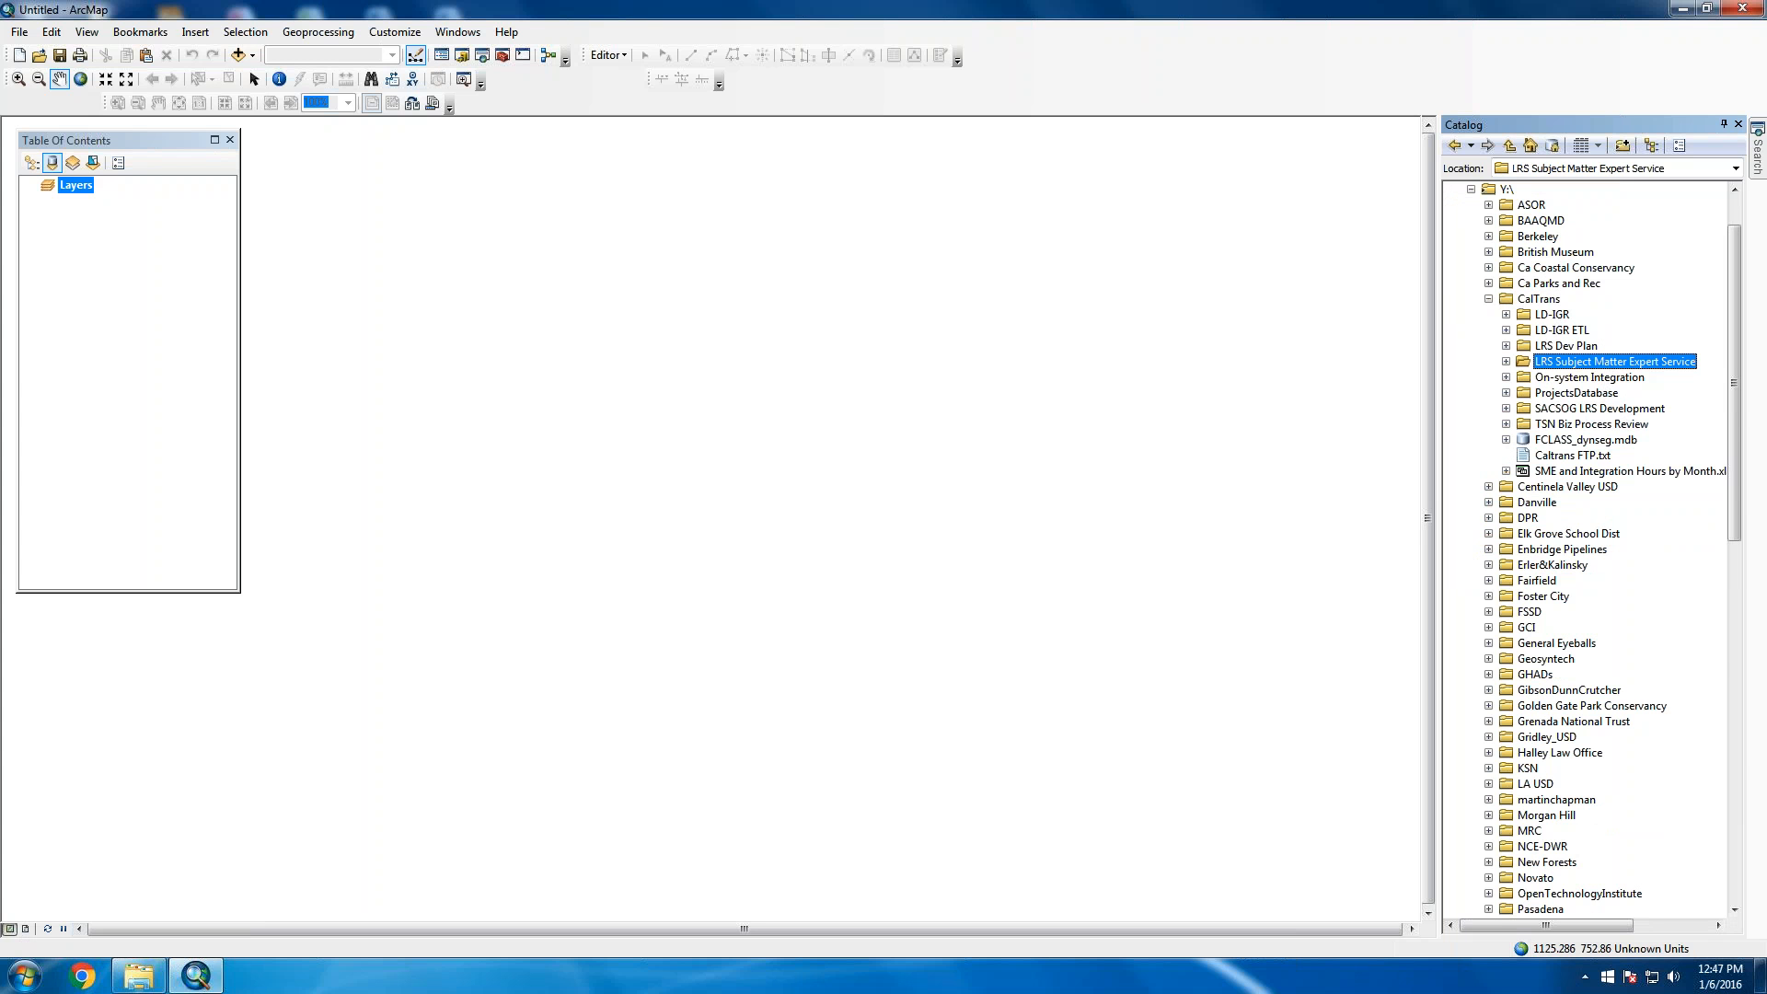
pyautogui.doubleClick(1597, 426)
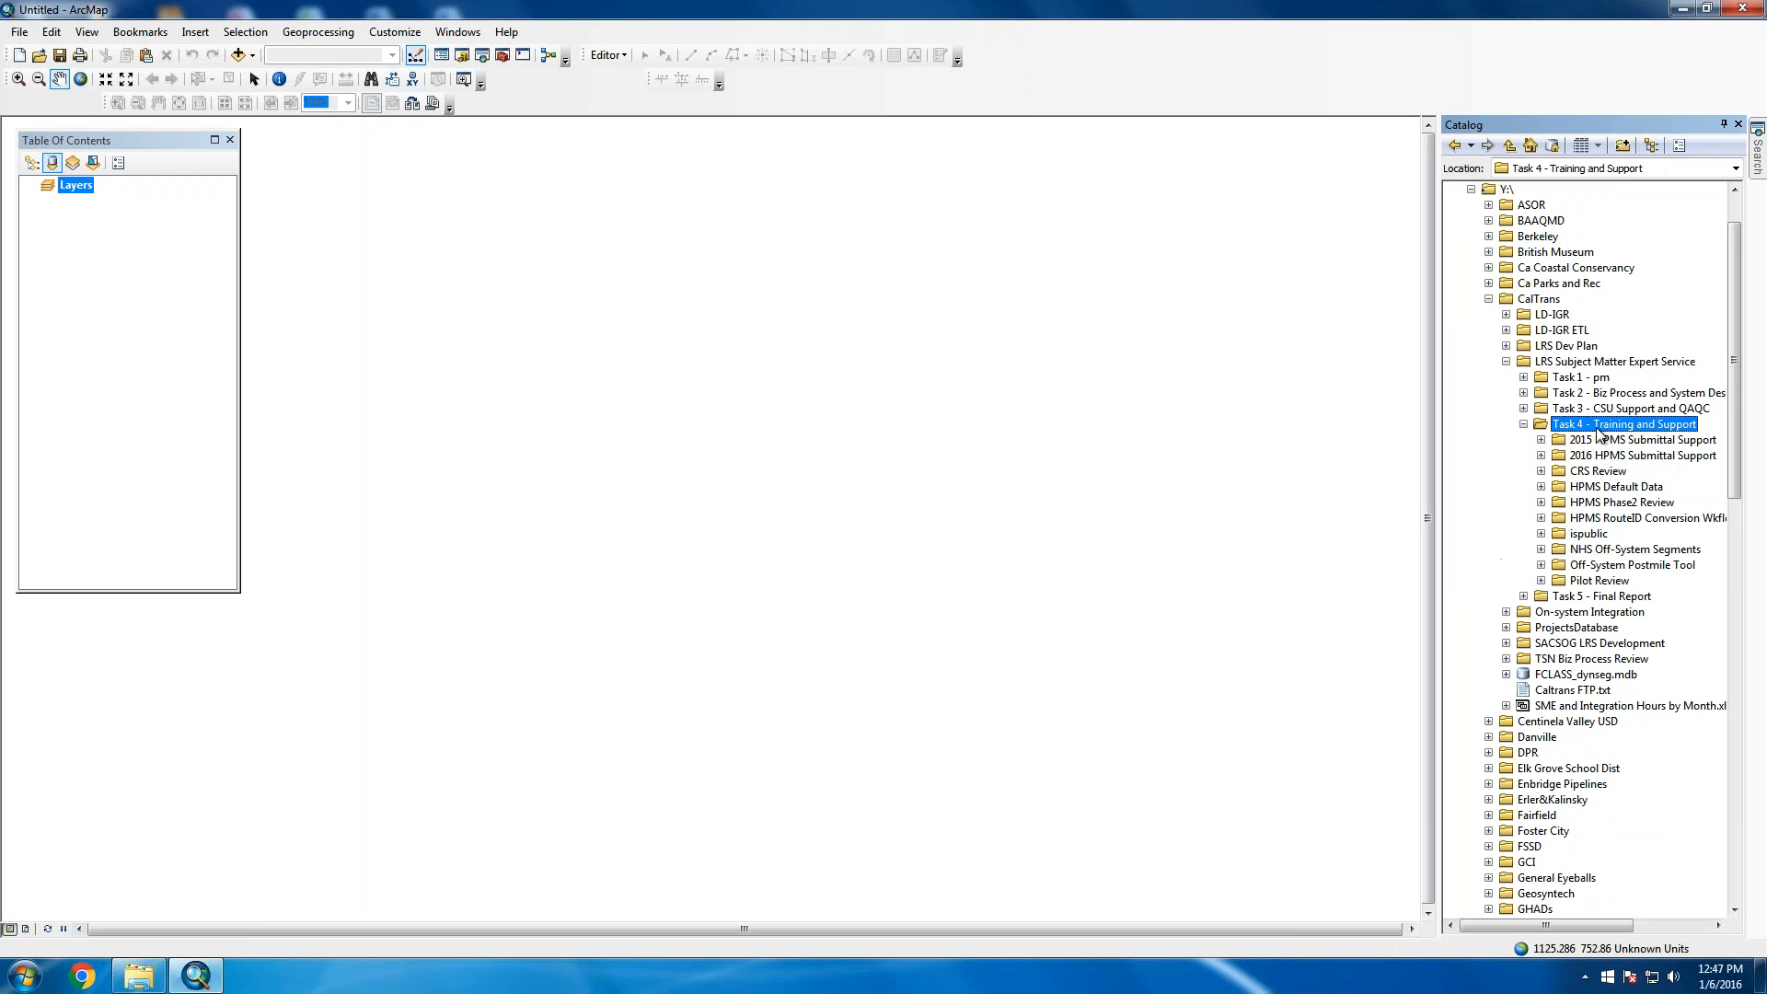
pyautogui.doubleClick(1654, 457)
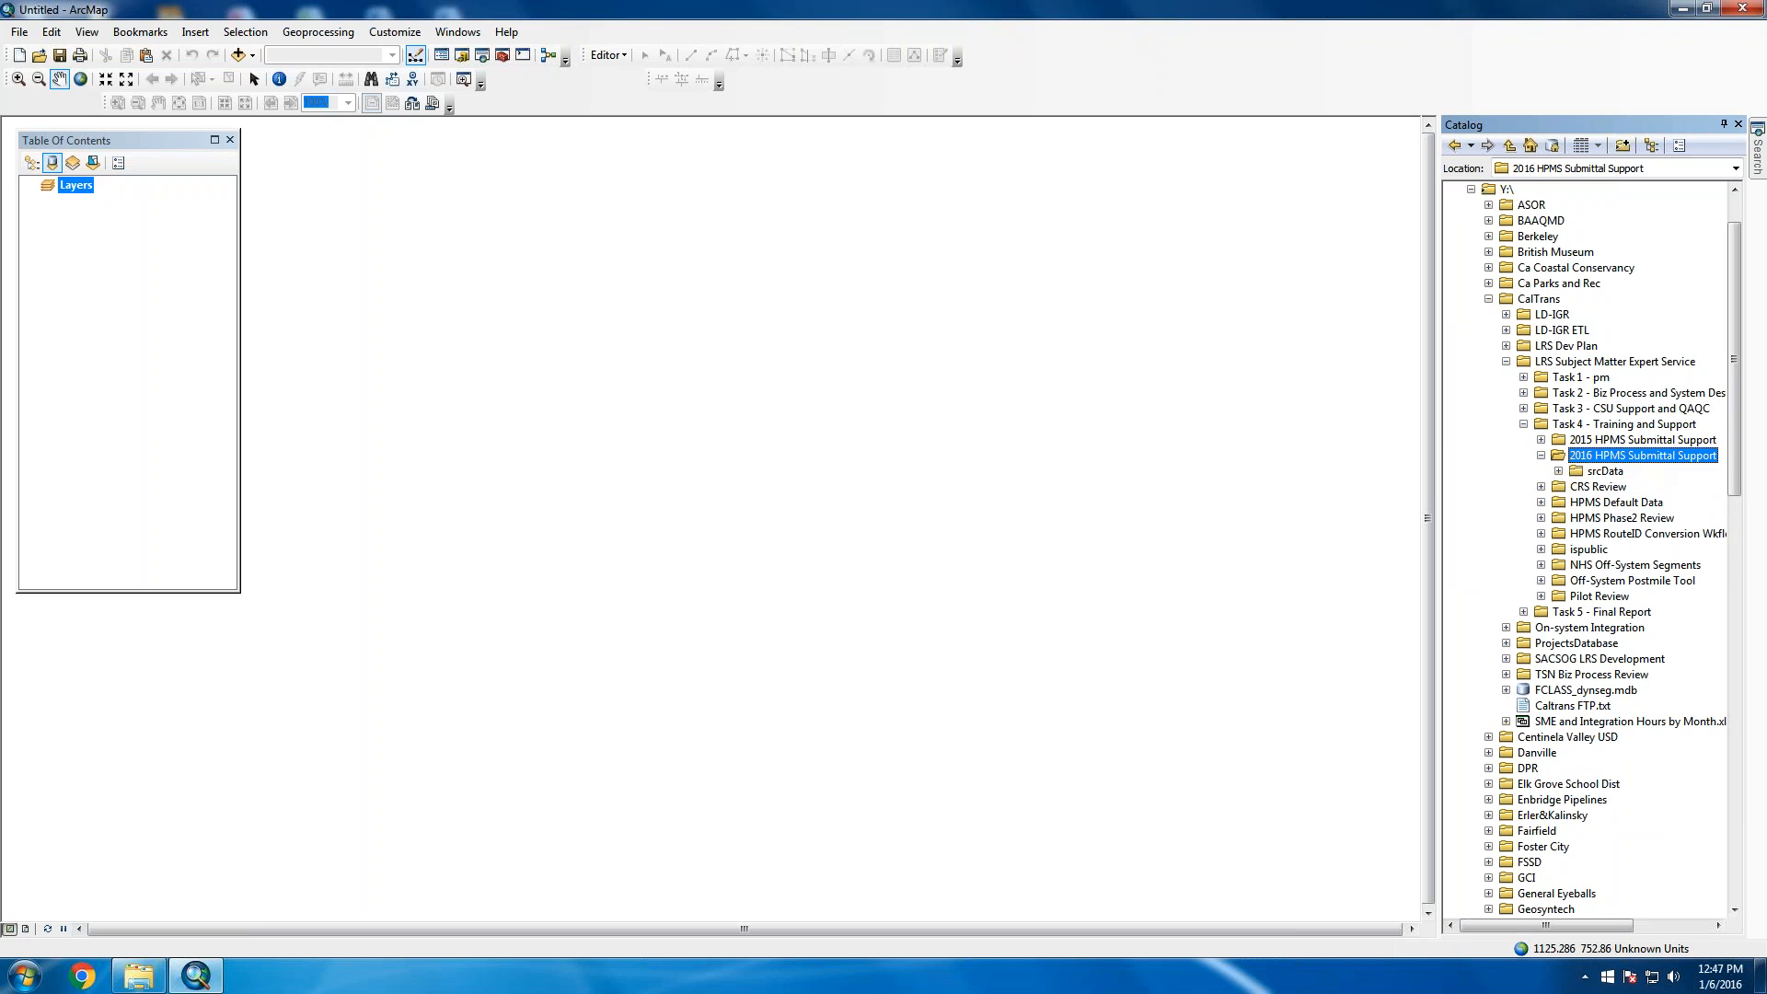
pyautogui.doubleClick(1606, 471)
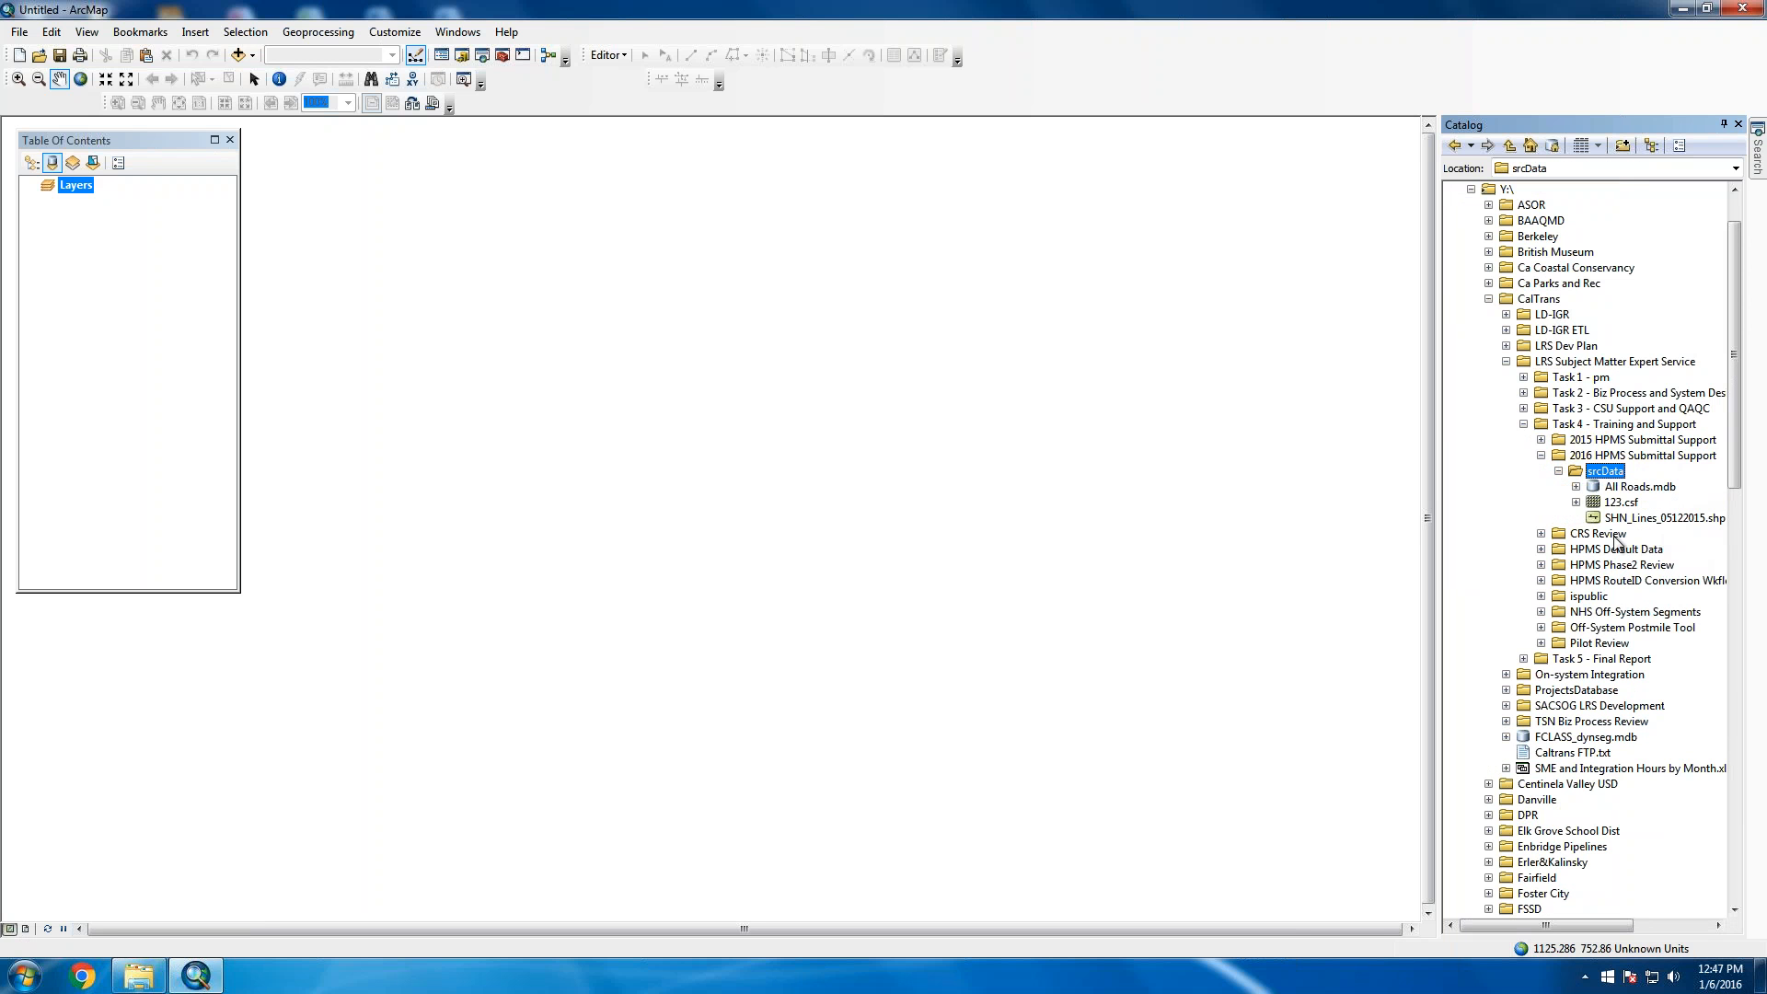
pyautogui.moveTo(1701, 520)
pyautogui.mouseDown()
pyautogui.moveTo(1638, 534)
pyautogui.moveTo(1647, 521)
pyautogui.moveTo(1061, 433)
pyautogui.mouseUp()
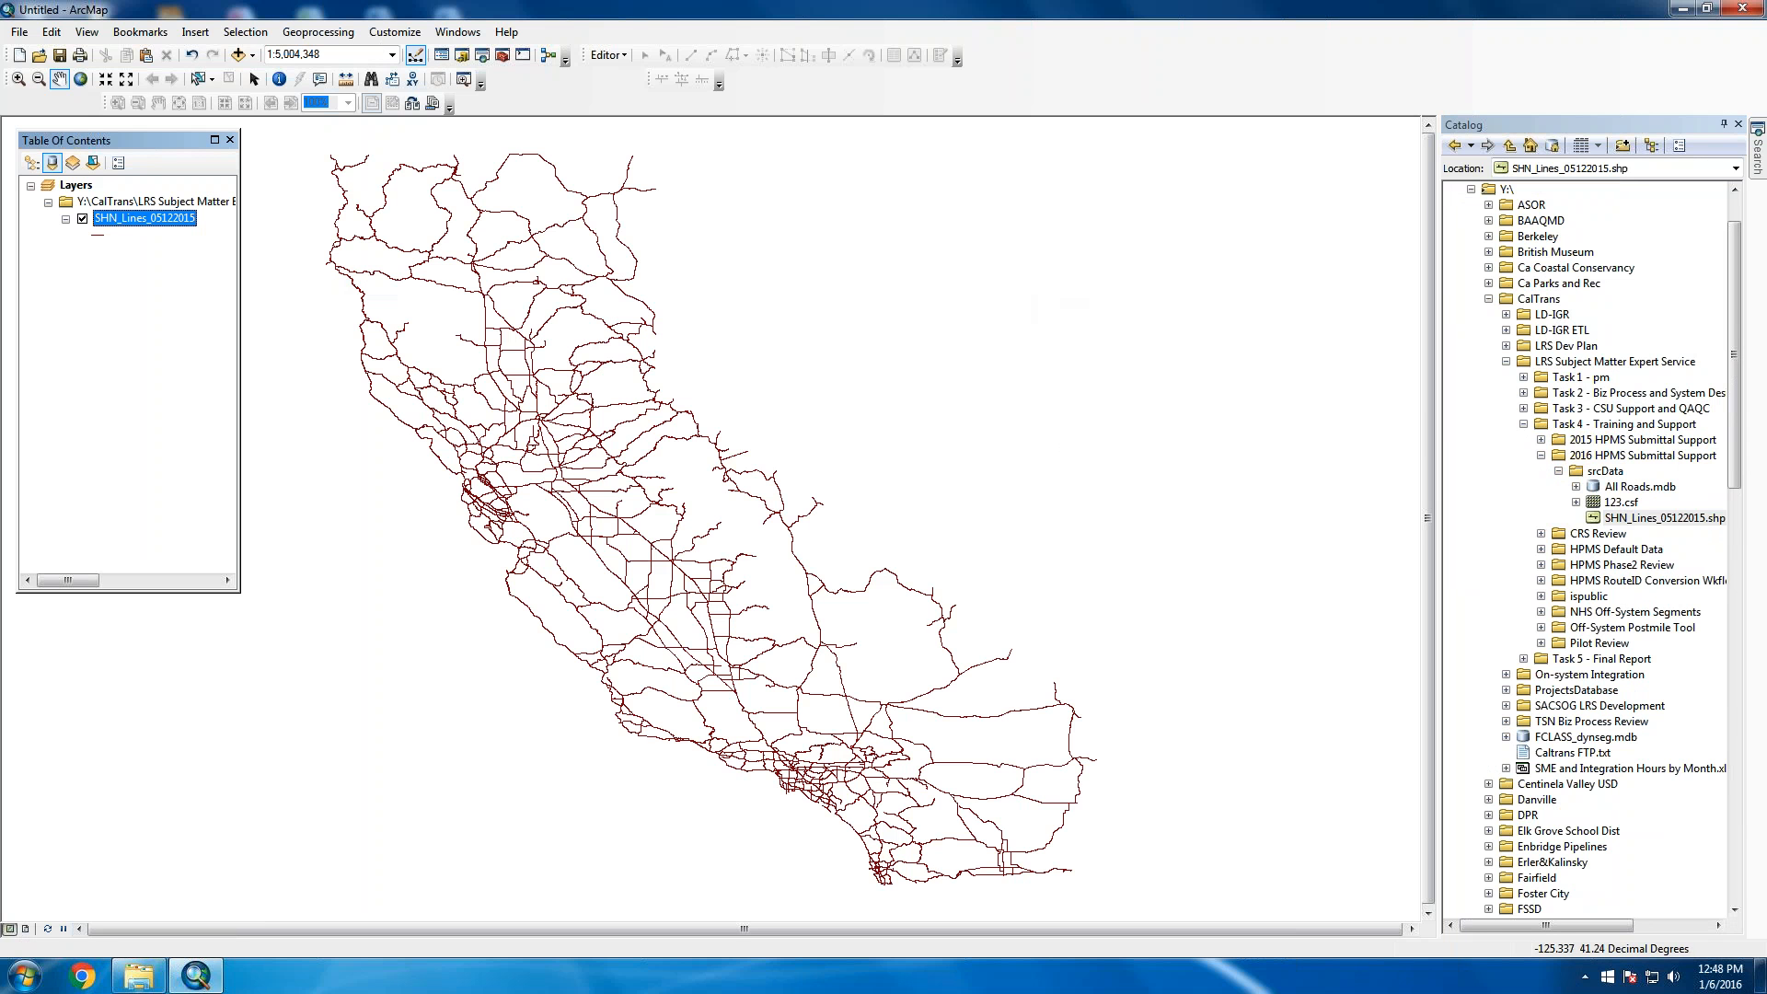
# Pan and zoom in on the Bay Area until one highway's two parallel lines fill the view
pyautogui.rightClick(135, 218)
pyautogui.moveTo(488, 615); pyautogui.dragTo(633, 584)
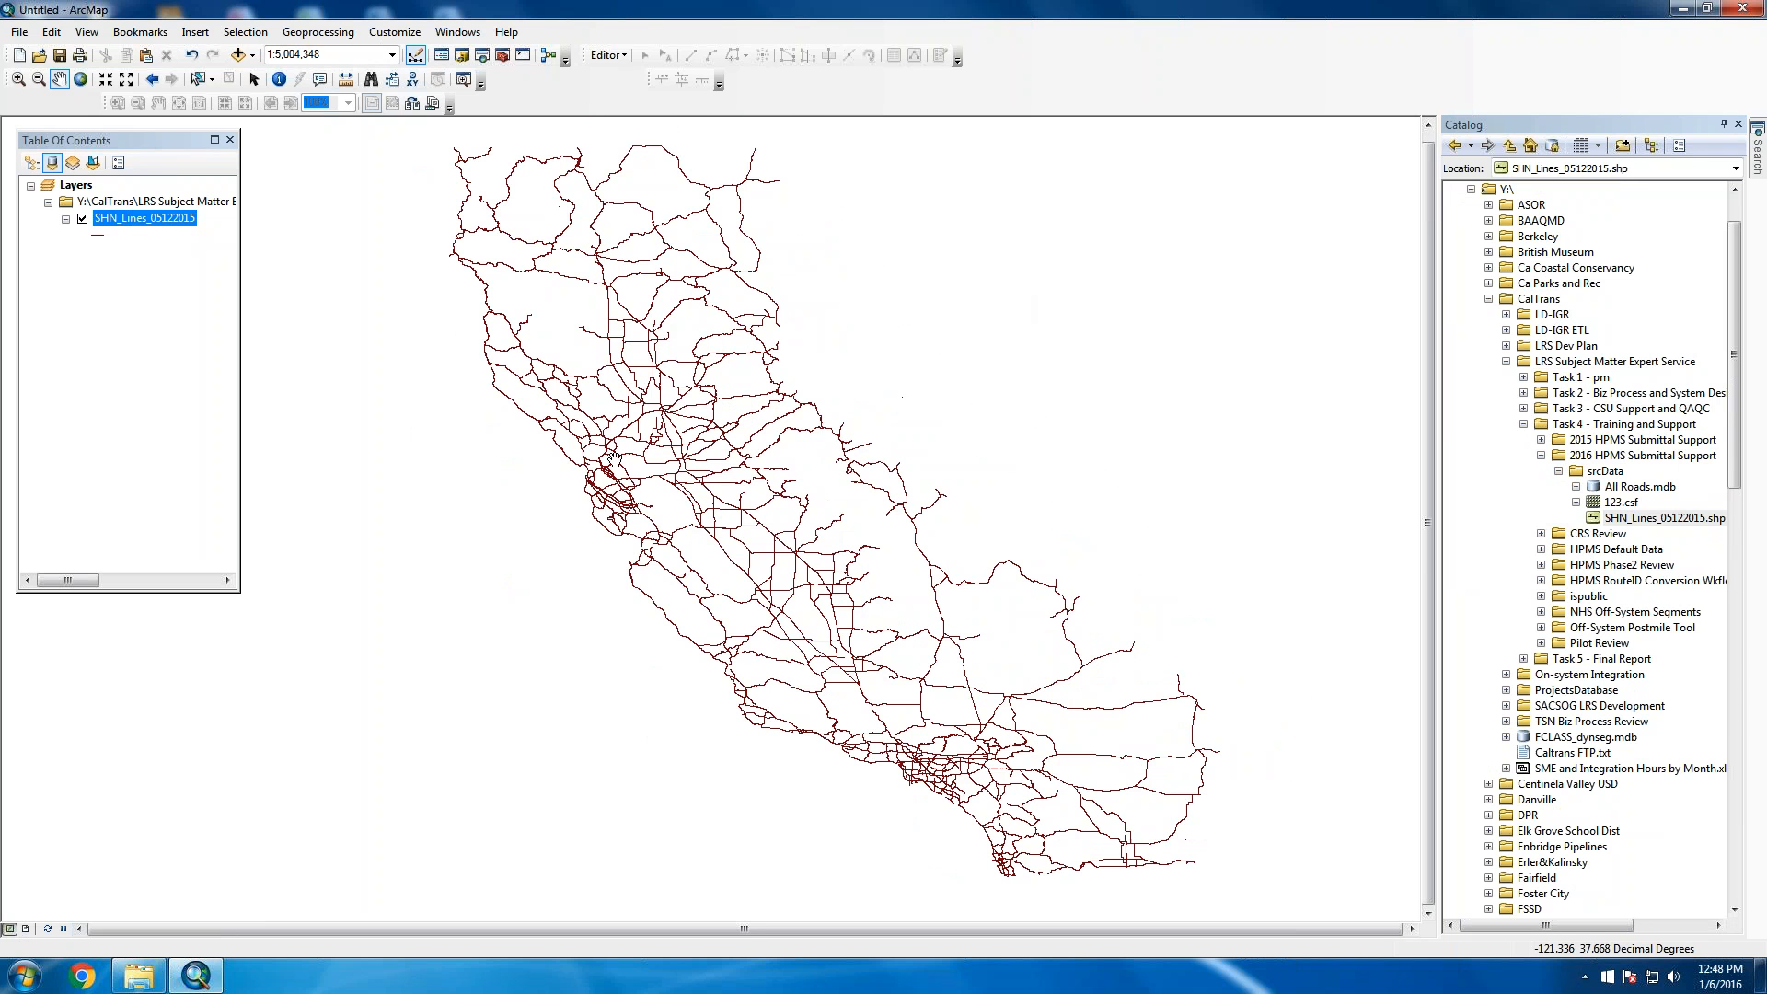
pyautogui.click(18, 78)
pyautogui.moveTo(602, 505); pyautogui.dragTo(571, 528)
pyautogui.moveTo(464, 323); pyautogui.dragTo(392, 366)
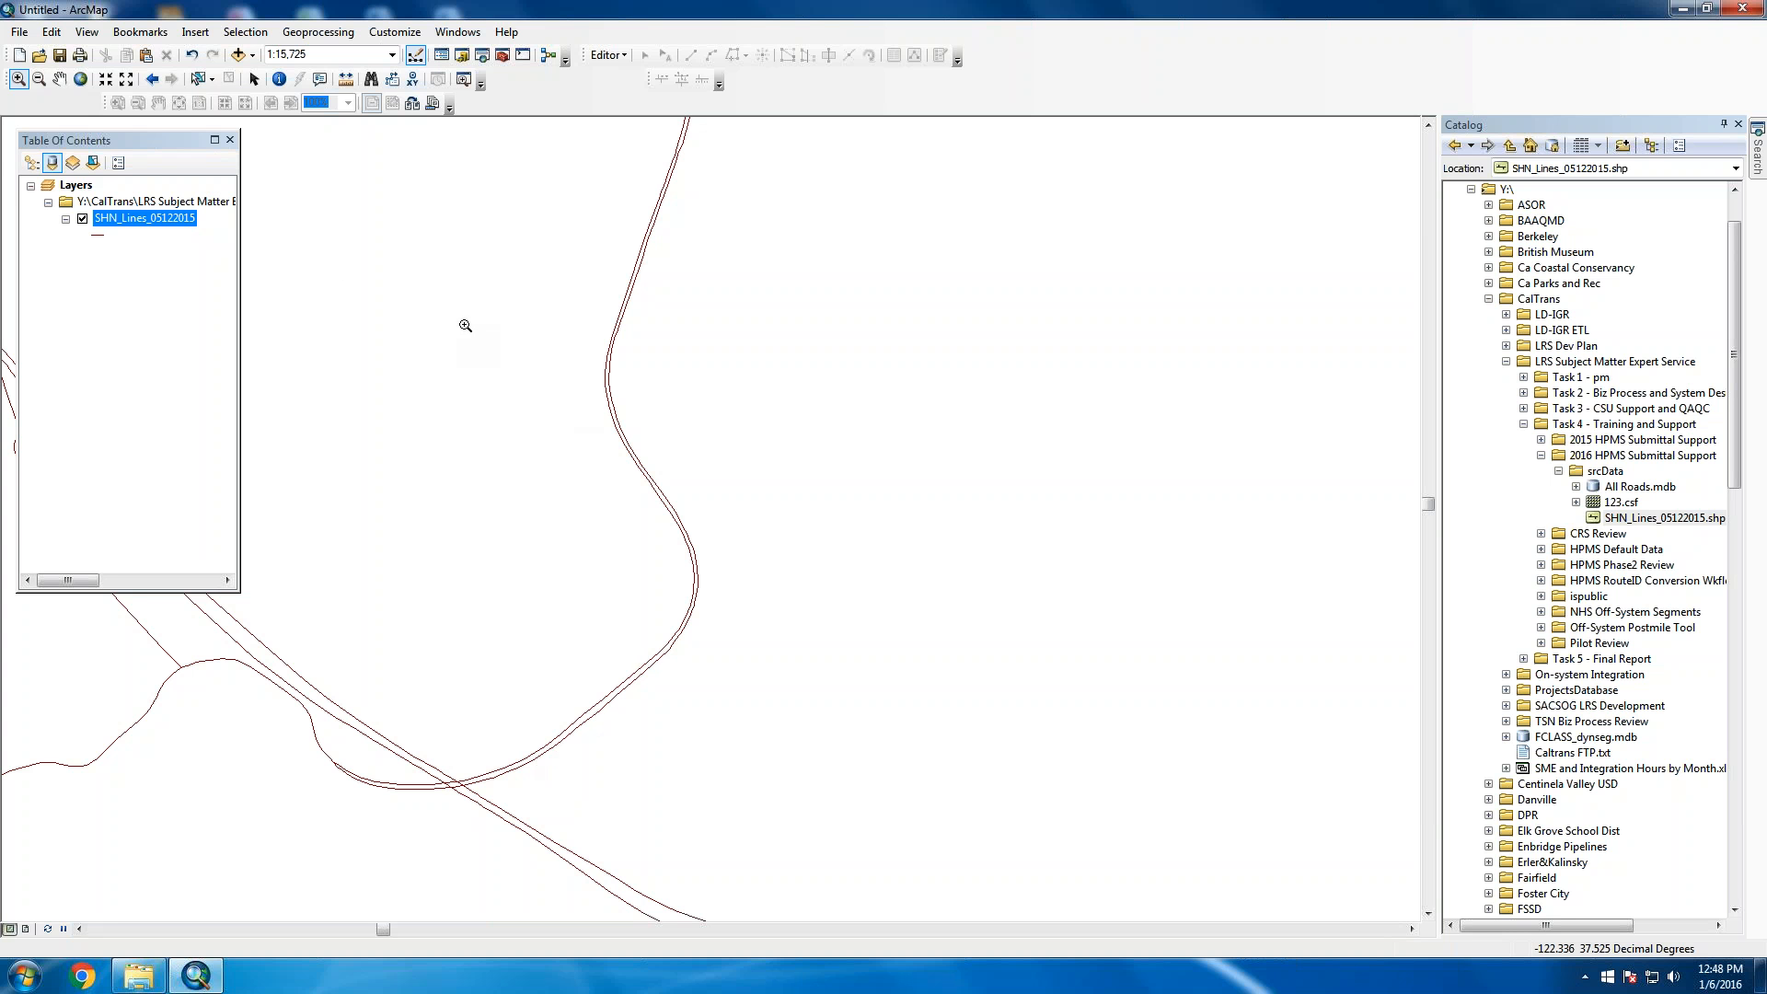
# Open the SHN_Lines_05122015 attribute table, widen it, and check the records' ALIGNMENT values
pyautogui.rightClick(149, 219)
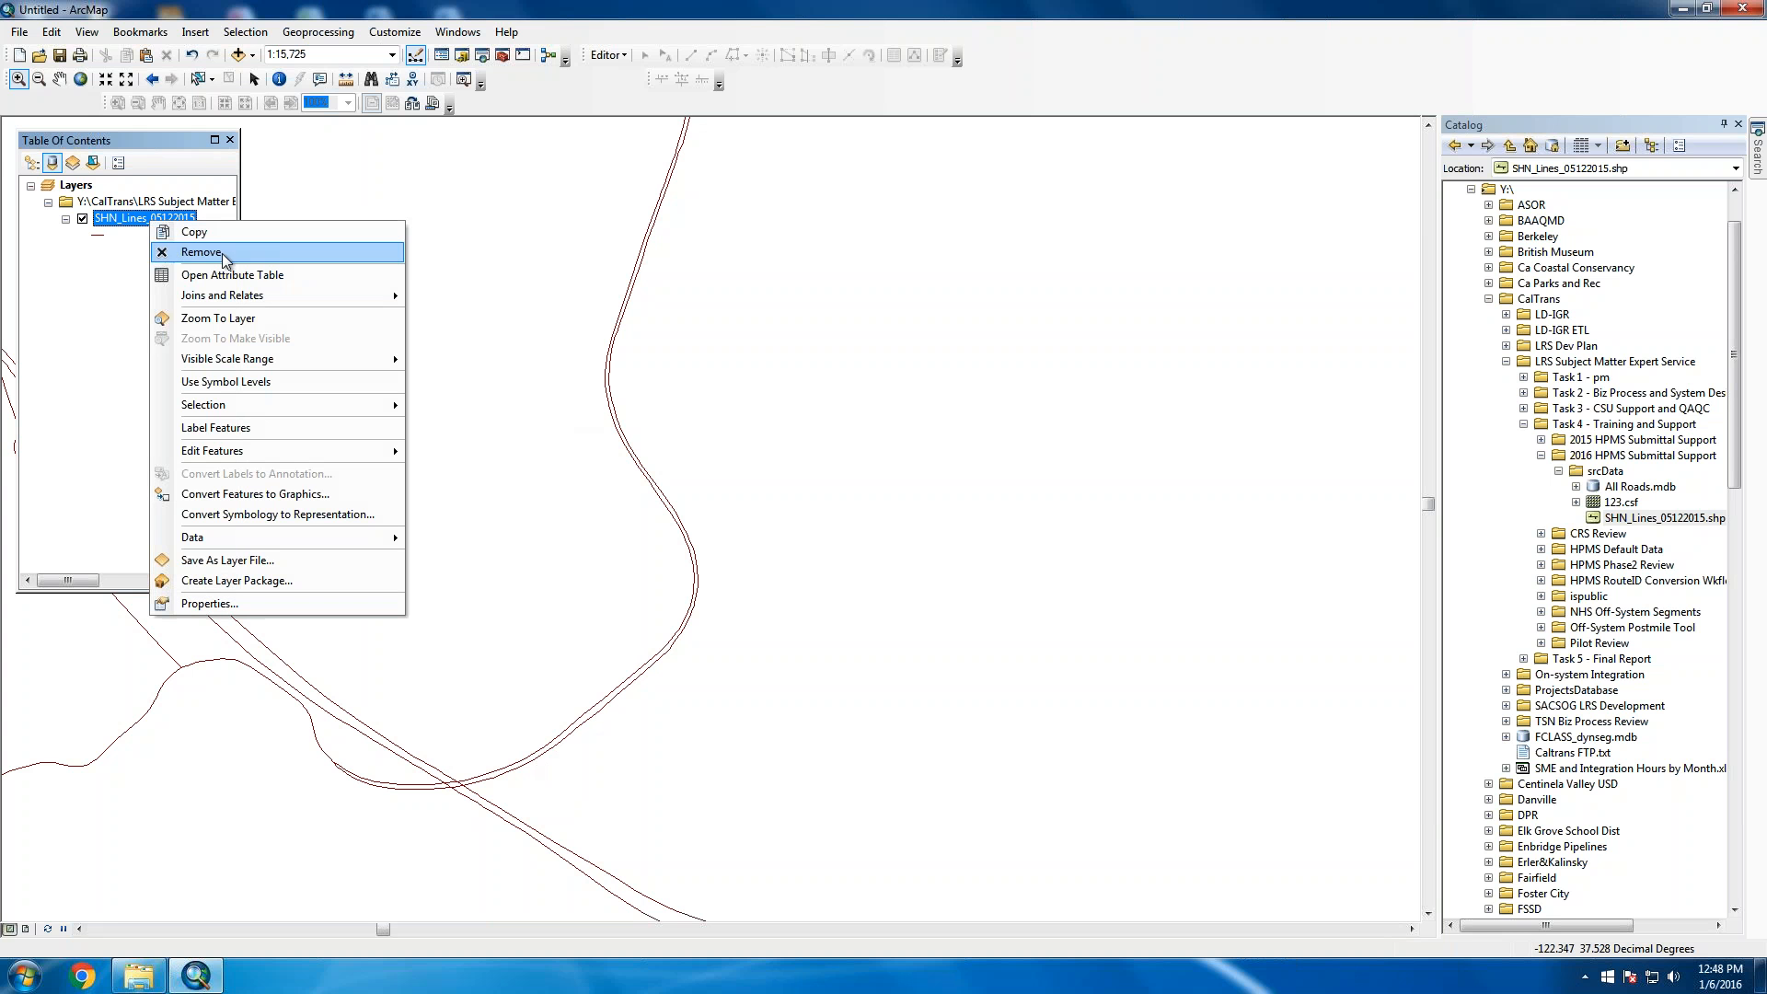
pyautogui.click(228, 275)
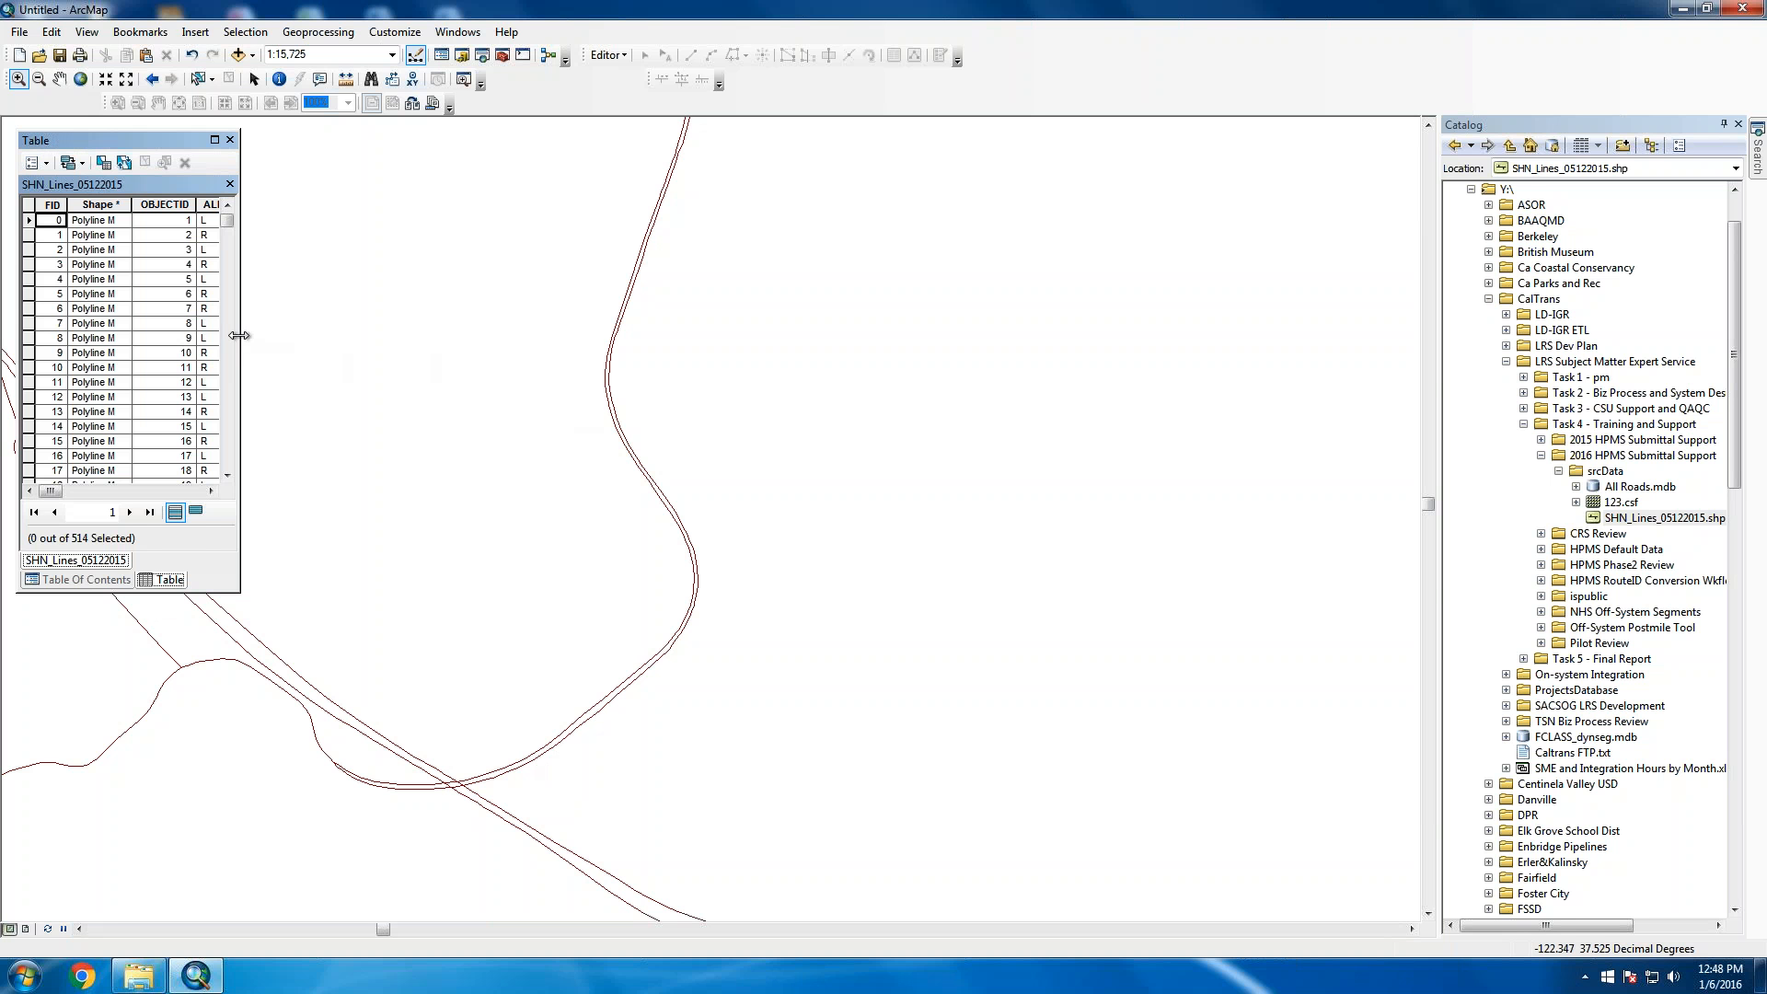
pyautogui.moveTo(237, 335); pyautogui.dragTo(1240, 882)
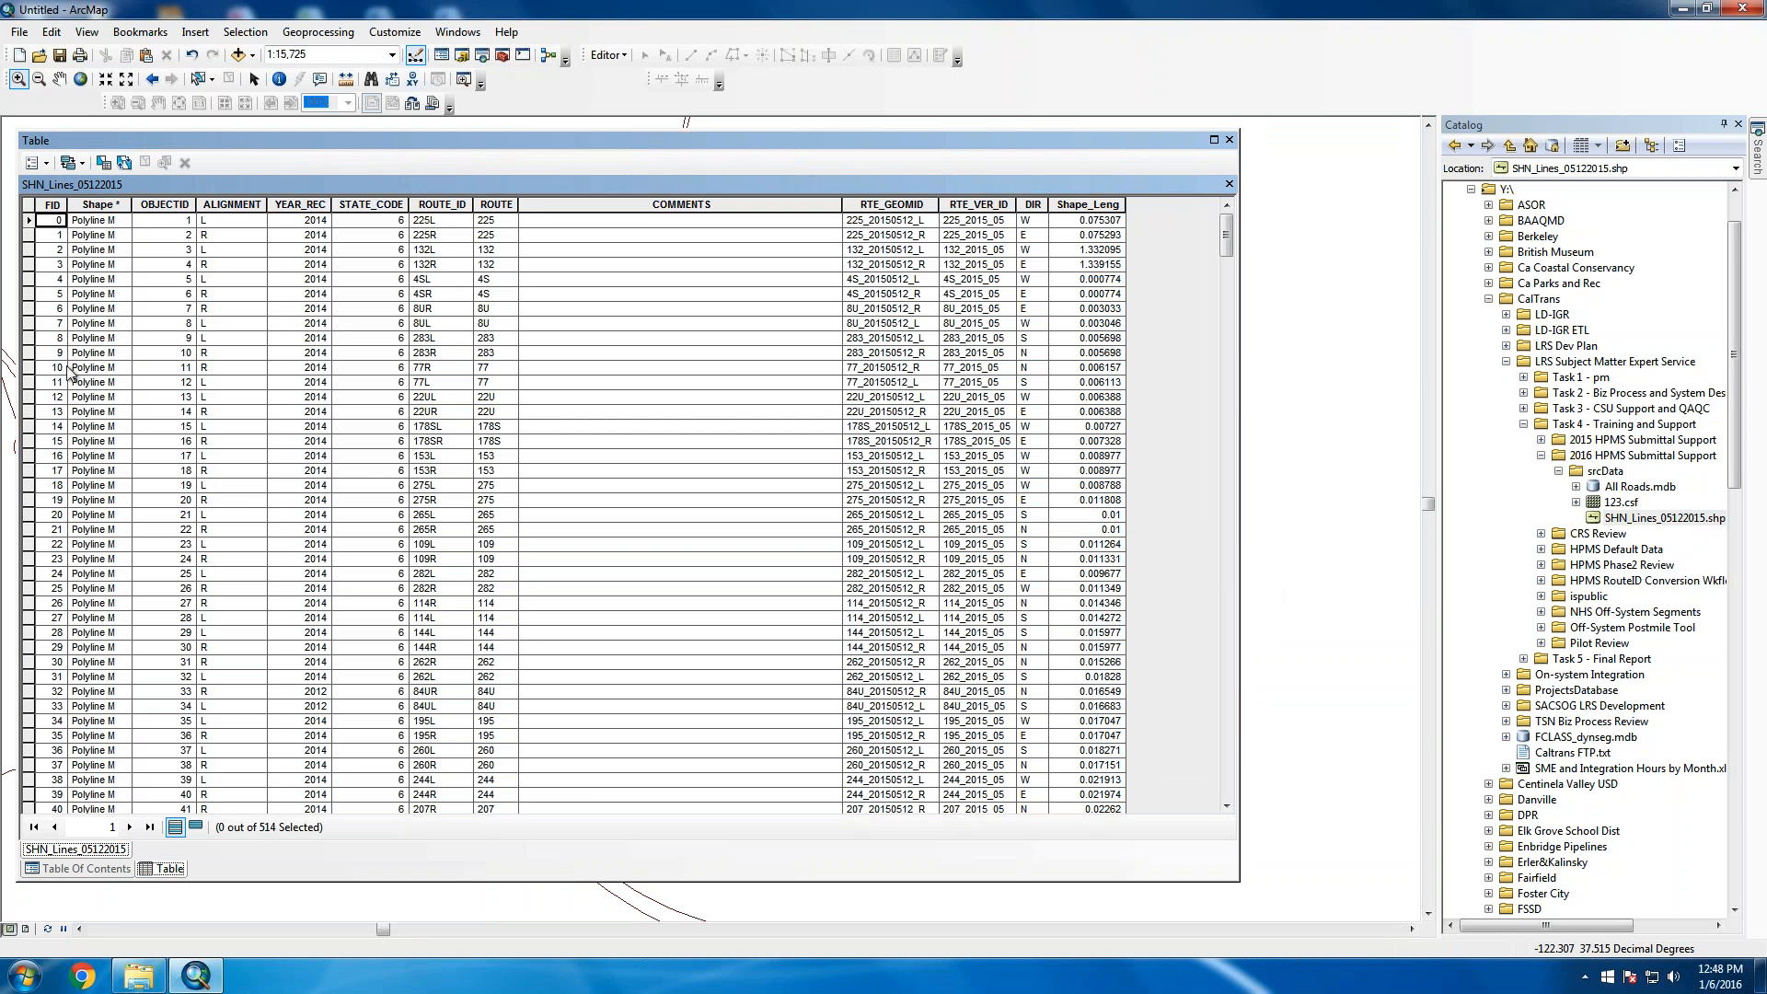
pyautogui.click(225, 224)
pyautogui.click(226, 236)
pyautogui.click(232, 248)
pyautogui.click(233, 265)
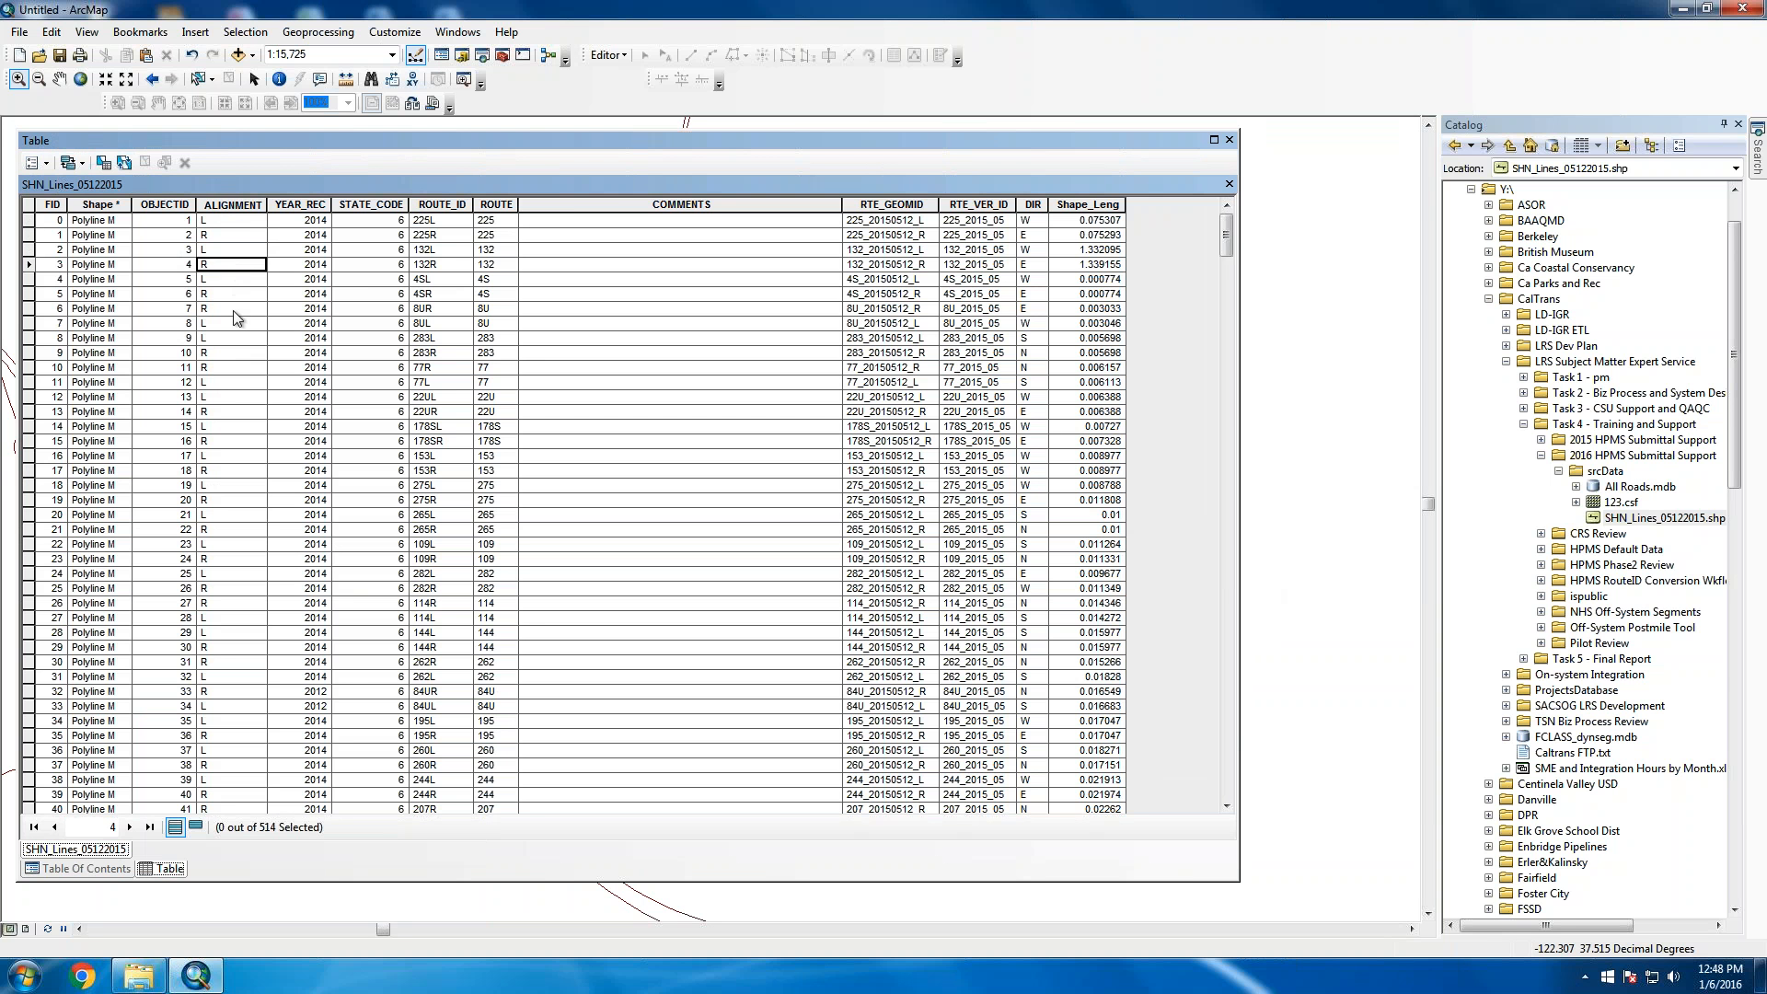
pyautogui.click(238, 338)
pyautogui.moveTo(1228, 808); pyautogui.dragTo(1228, 808)
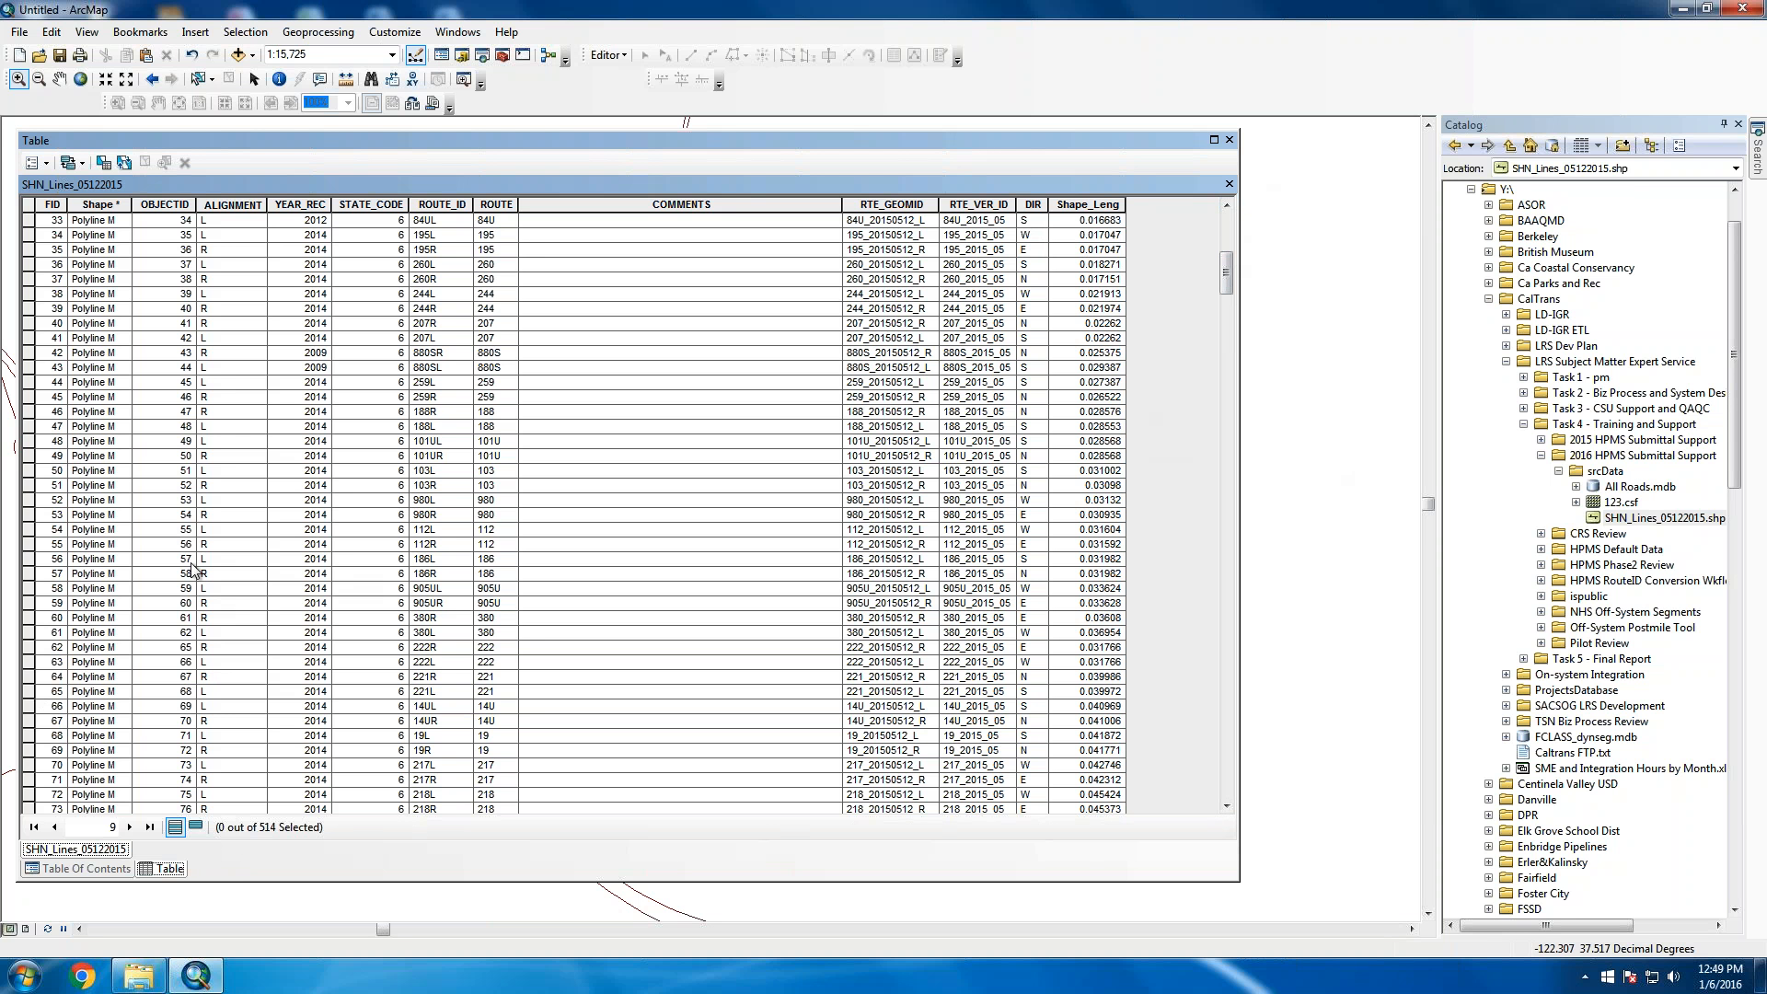
# Select records FID 42, 43 and 44, then close the attribute table
pyautogui.click(30, 354)
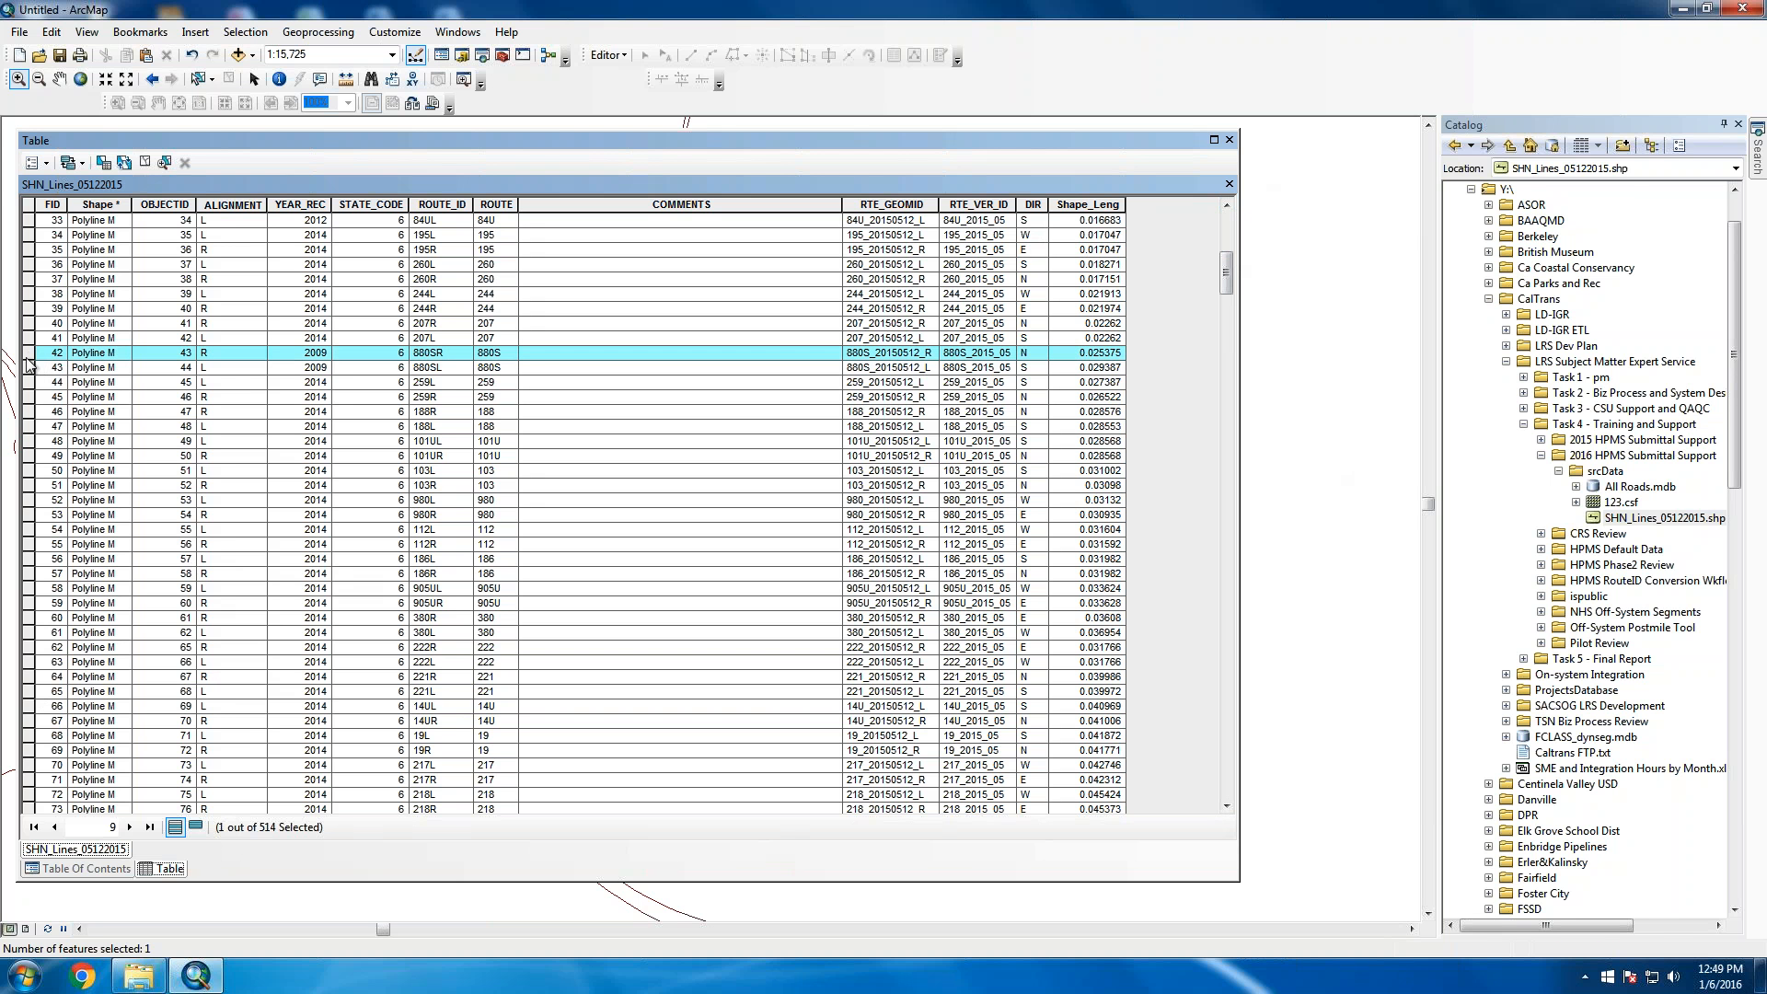
pyautogui.click(30, 369)
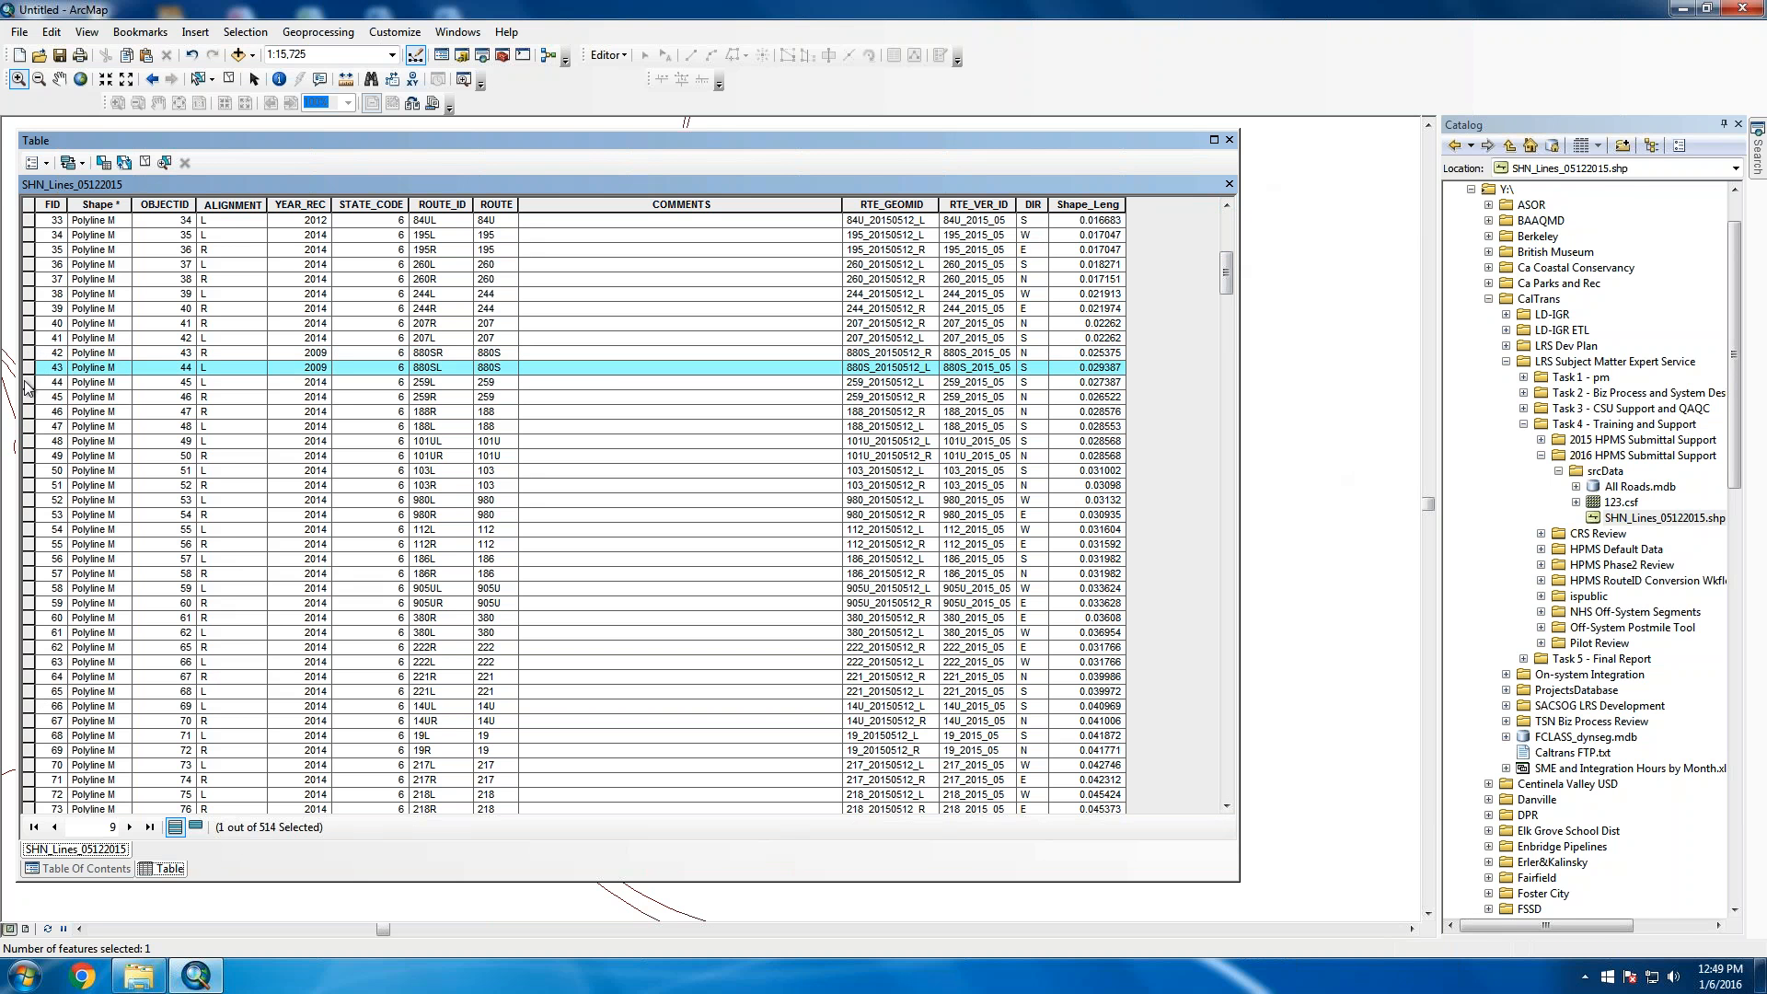
pyautogui.click(29, 382)
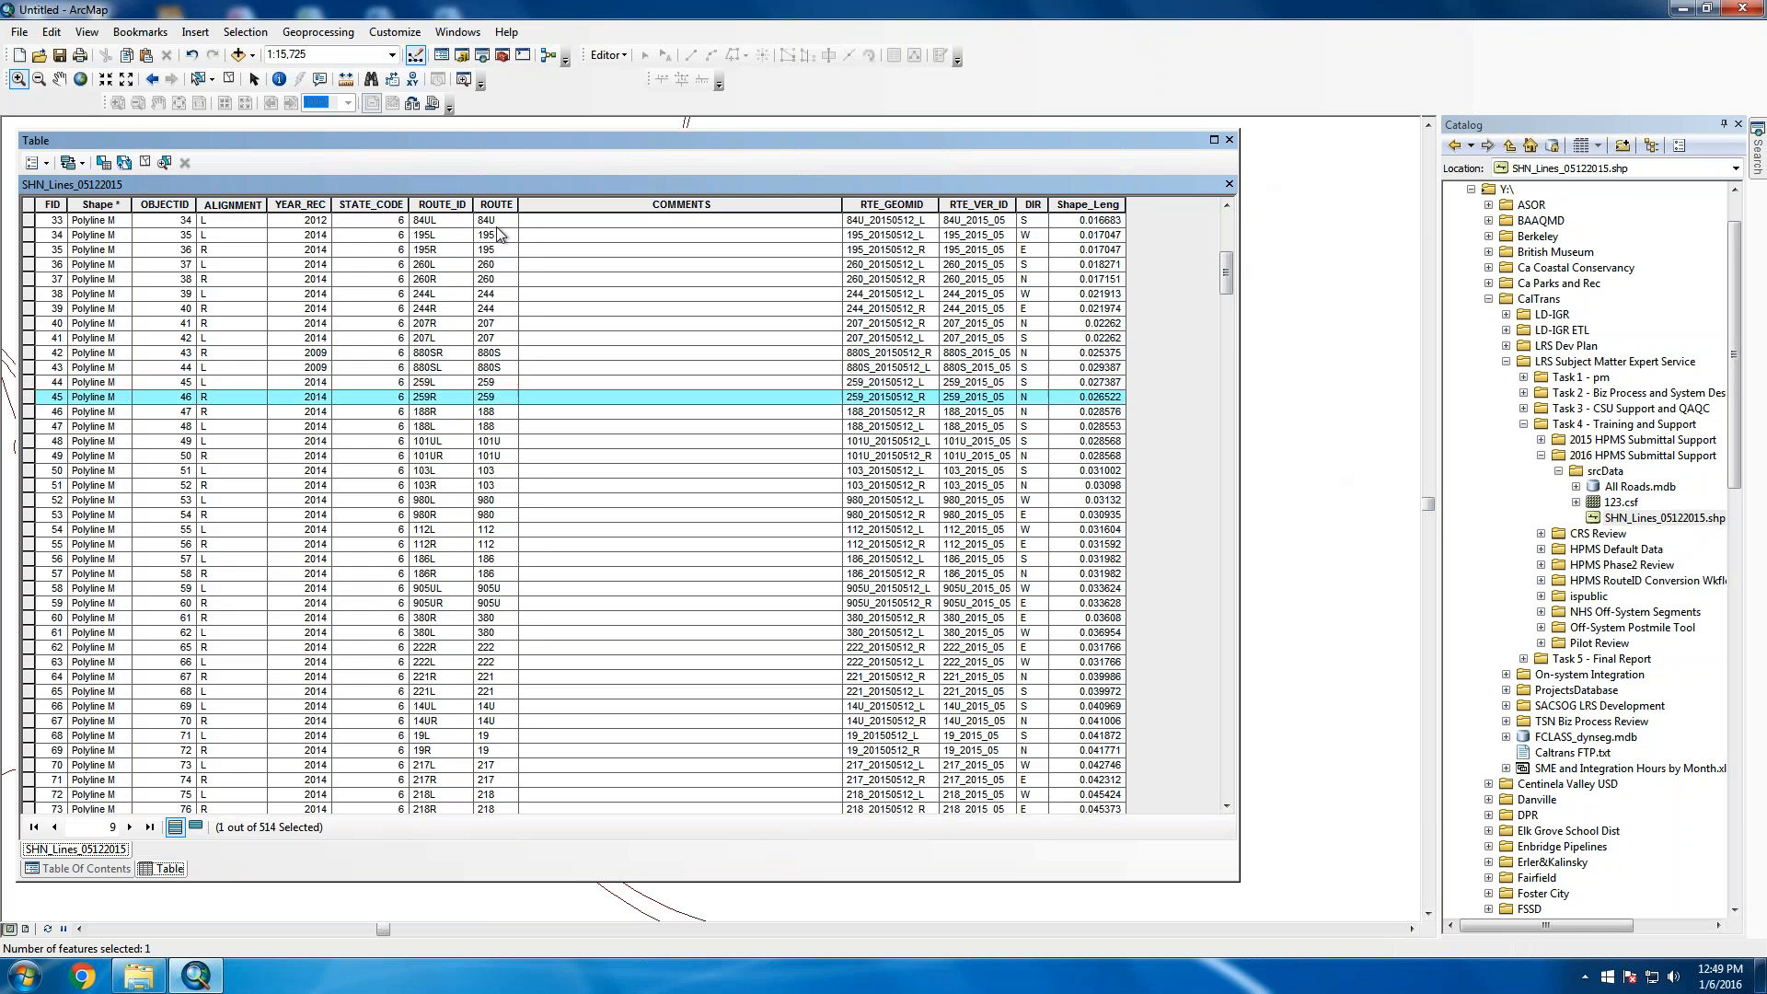
pyautogui.click(1228, 184)
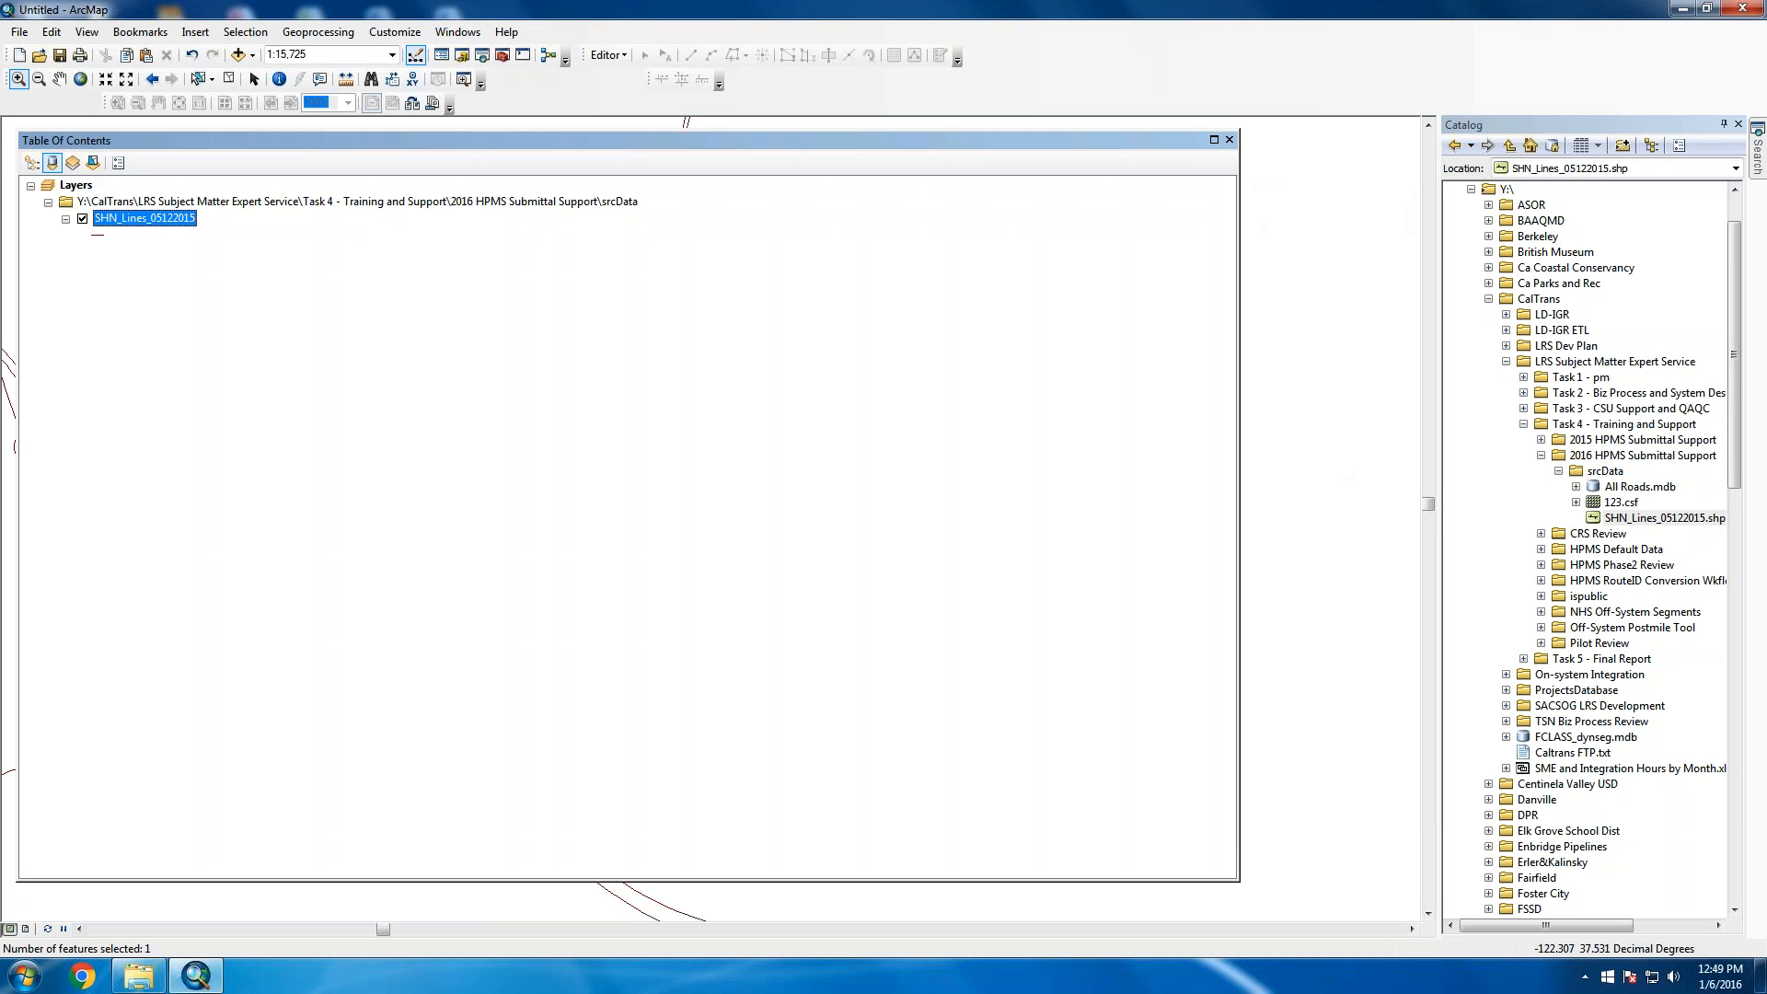
# Drag the Table of Contents edge back left to its narrow width so the map shows
pyautogui.moveTo(1237, 202); pyautogui.dragTo(282, 203)
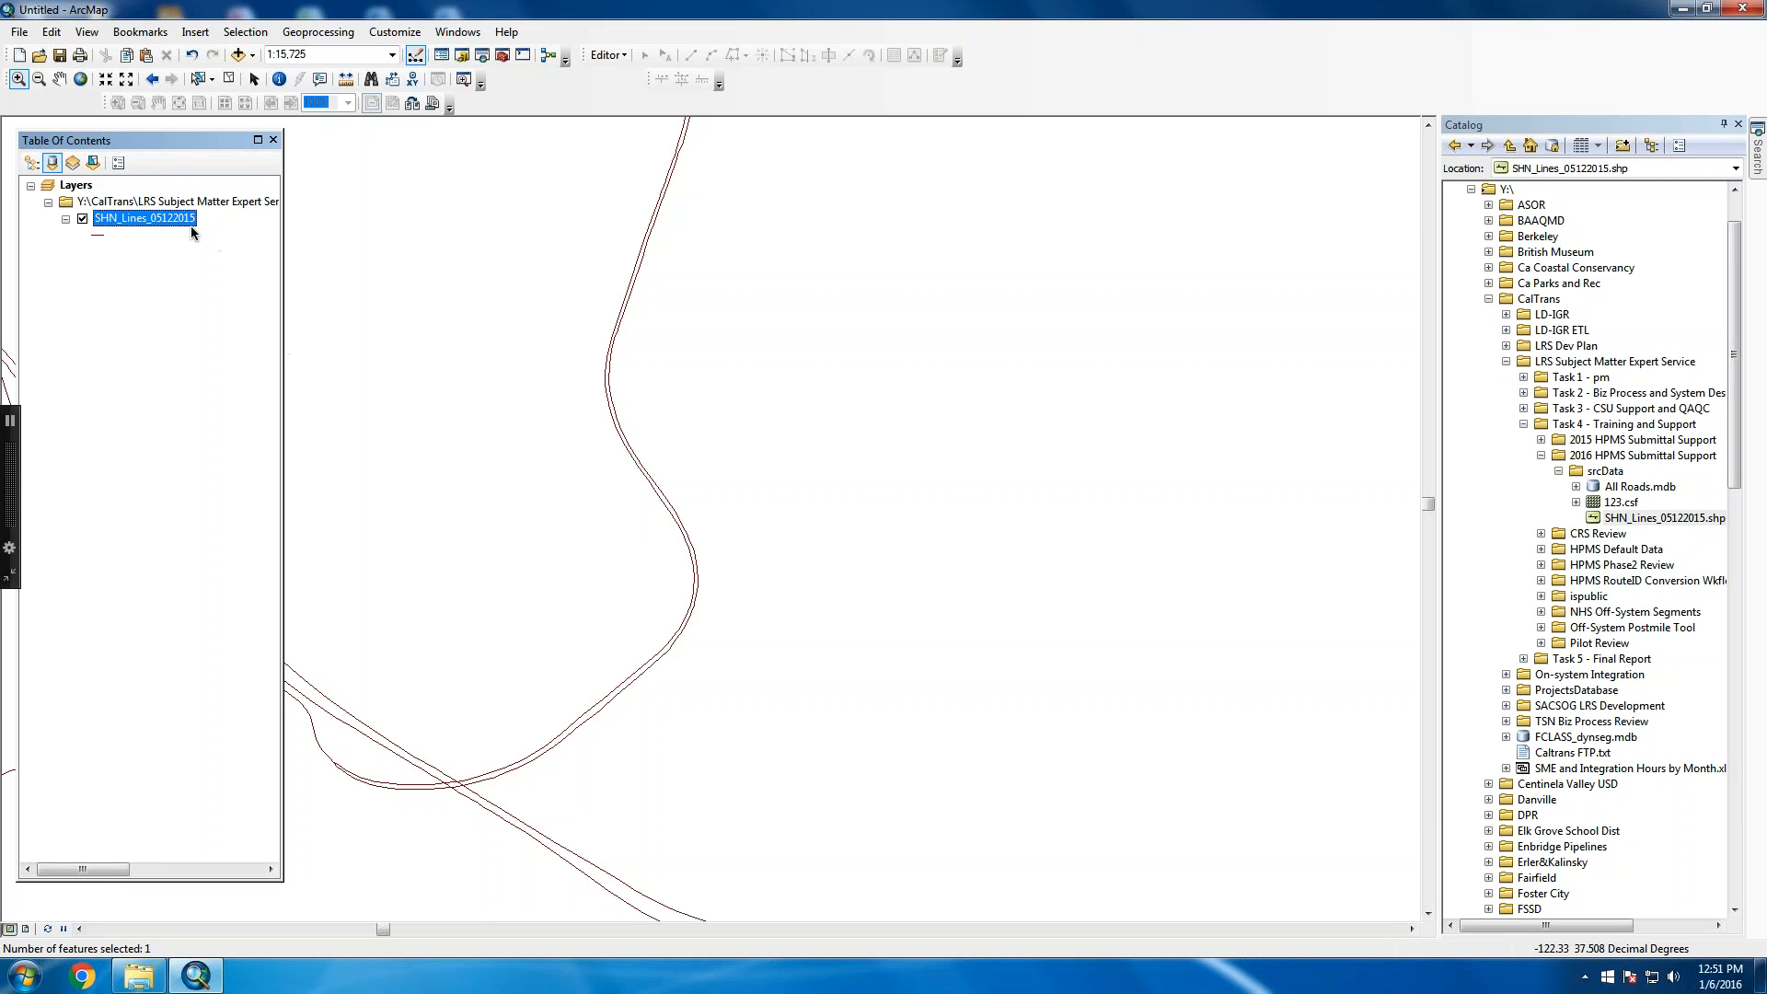
# Give SHN_Lines_05122015 the definition query "ALIGNMENT" = 'R' in Layer Properties and apply it
pyautogui.rightClick(160, 217)
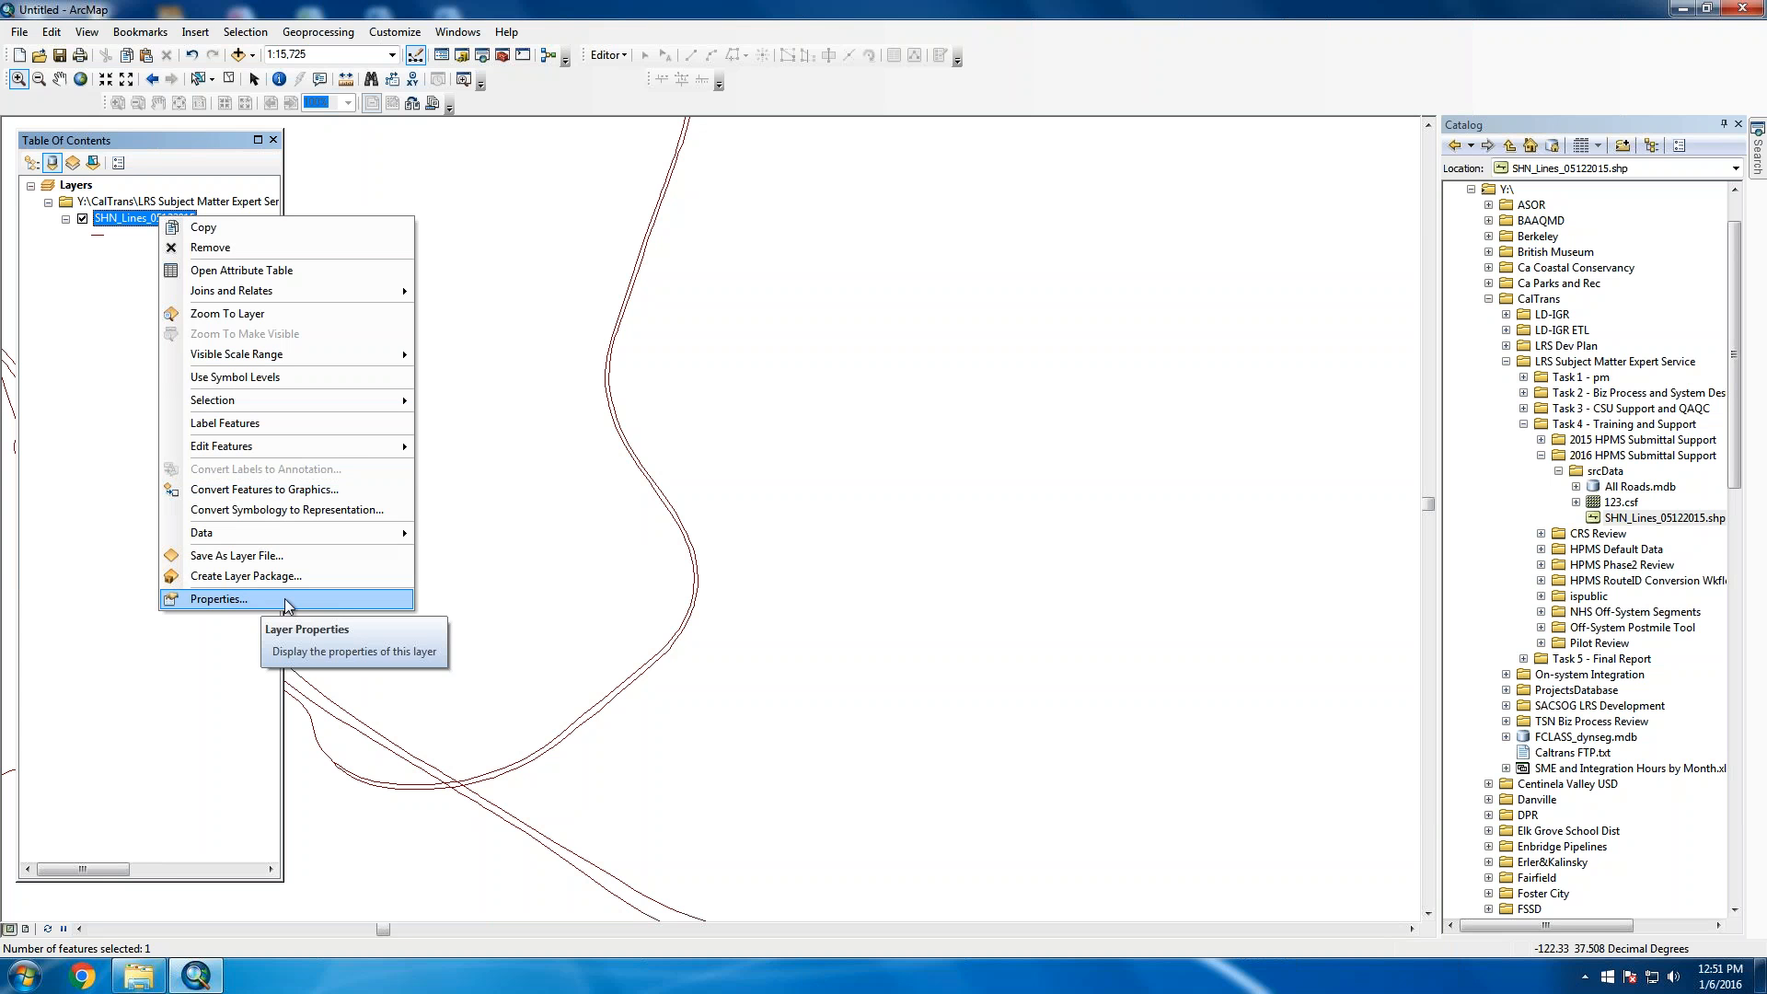
pyautogui.click(285, 599)
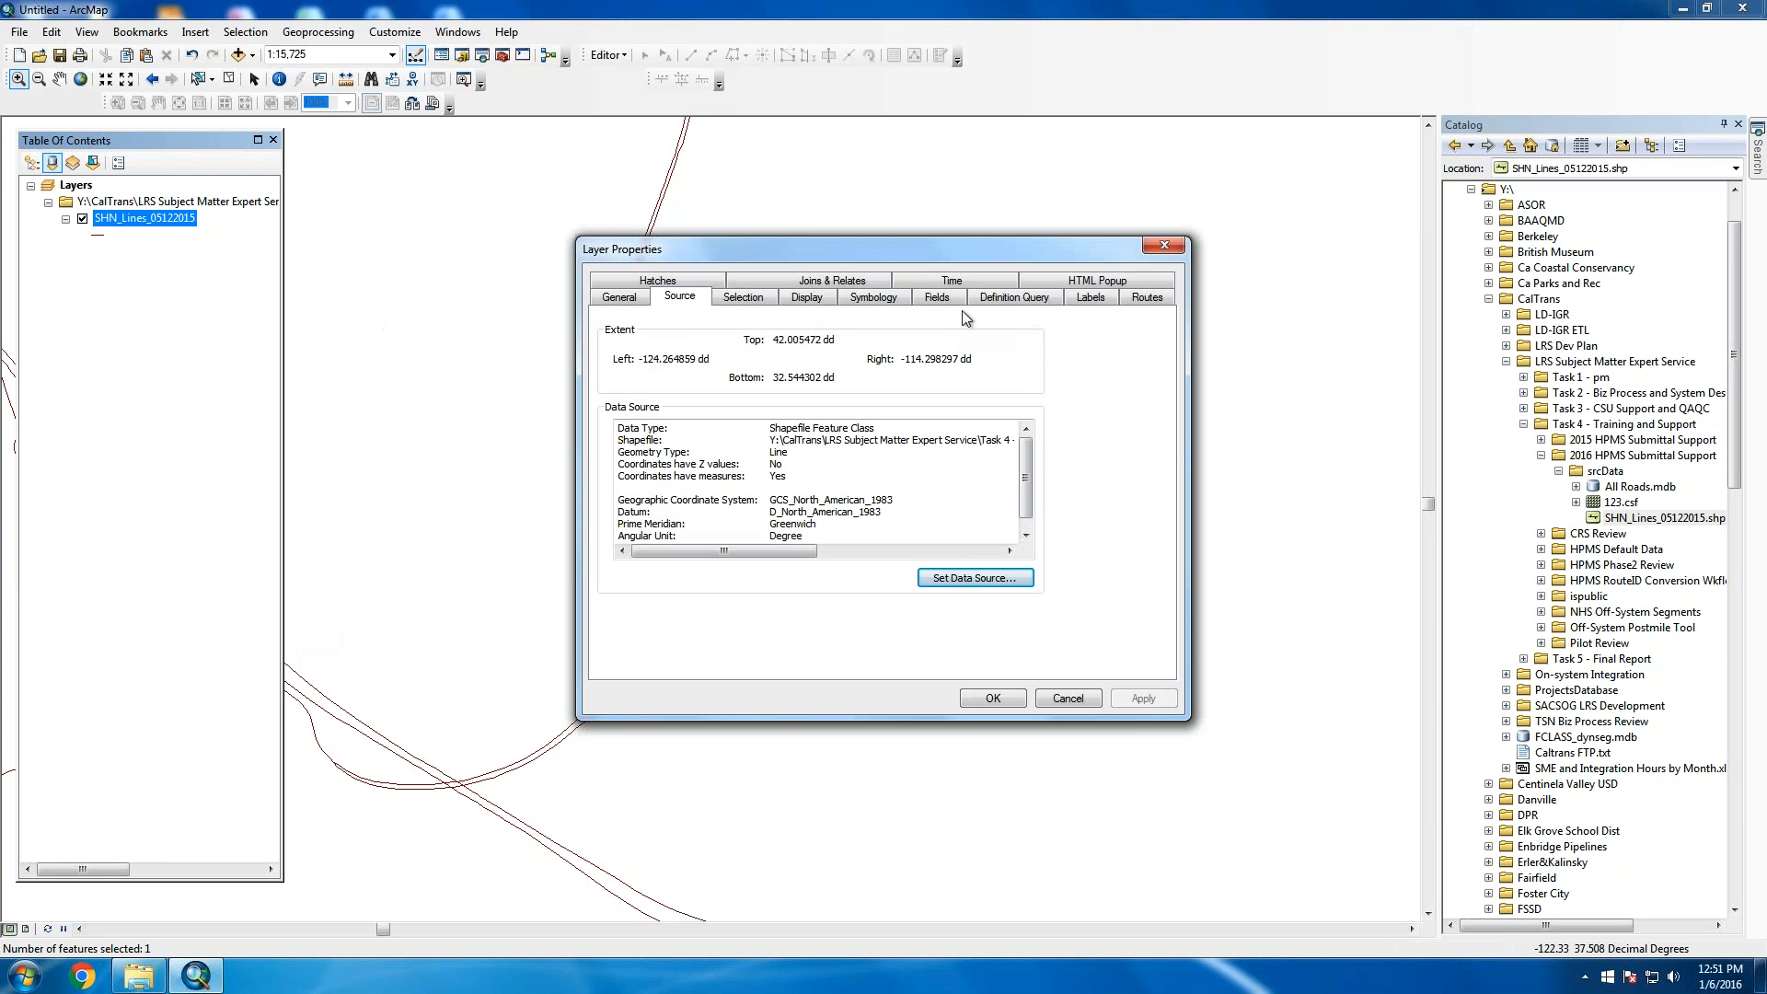
pyautogui.click(1029, 298)
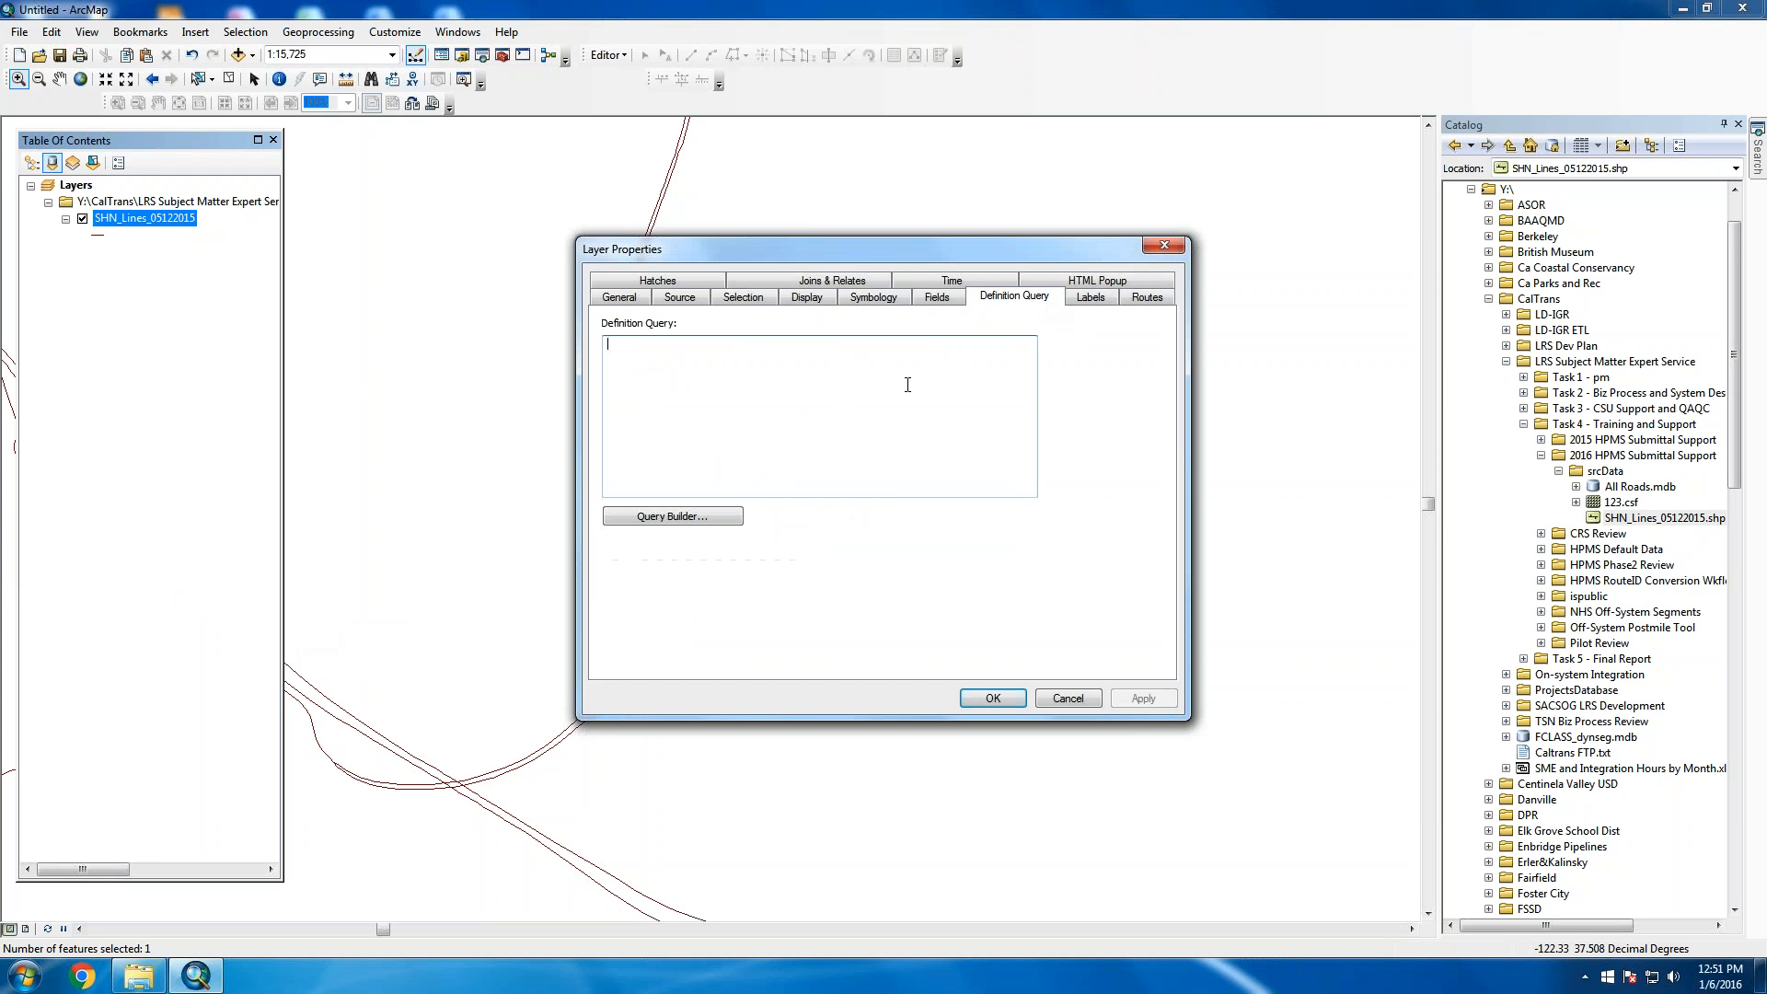
pyautogui.click(669, 516)
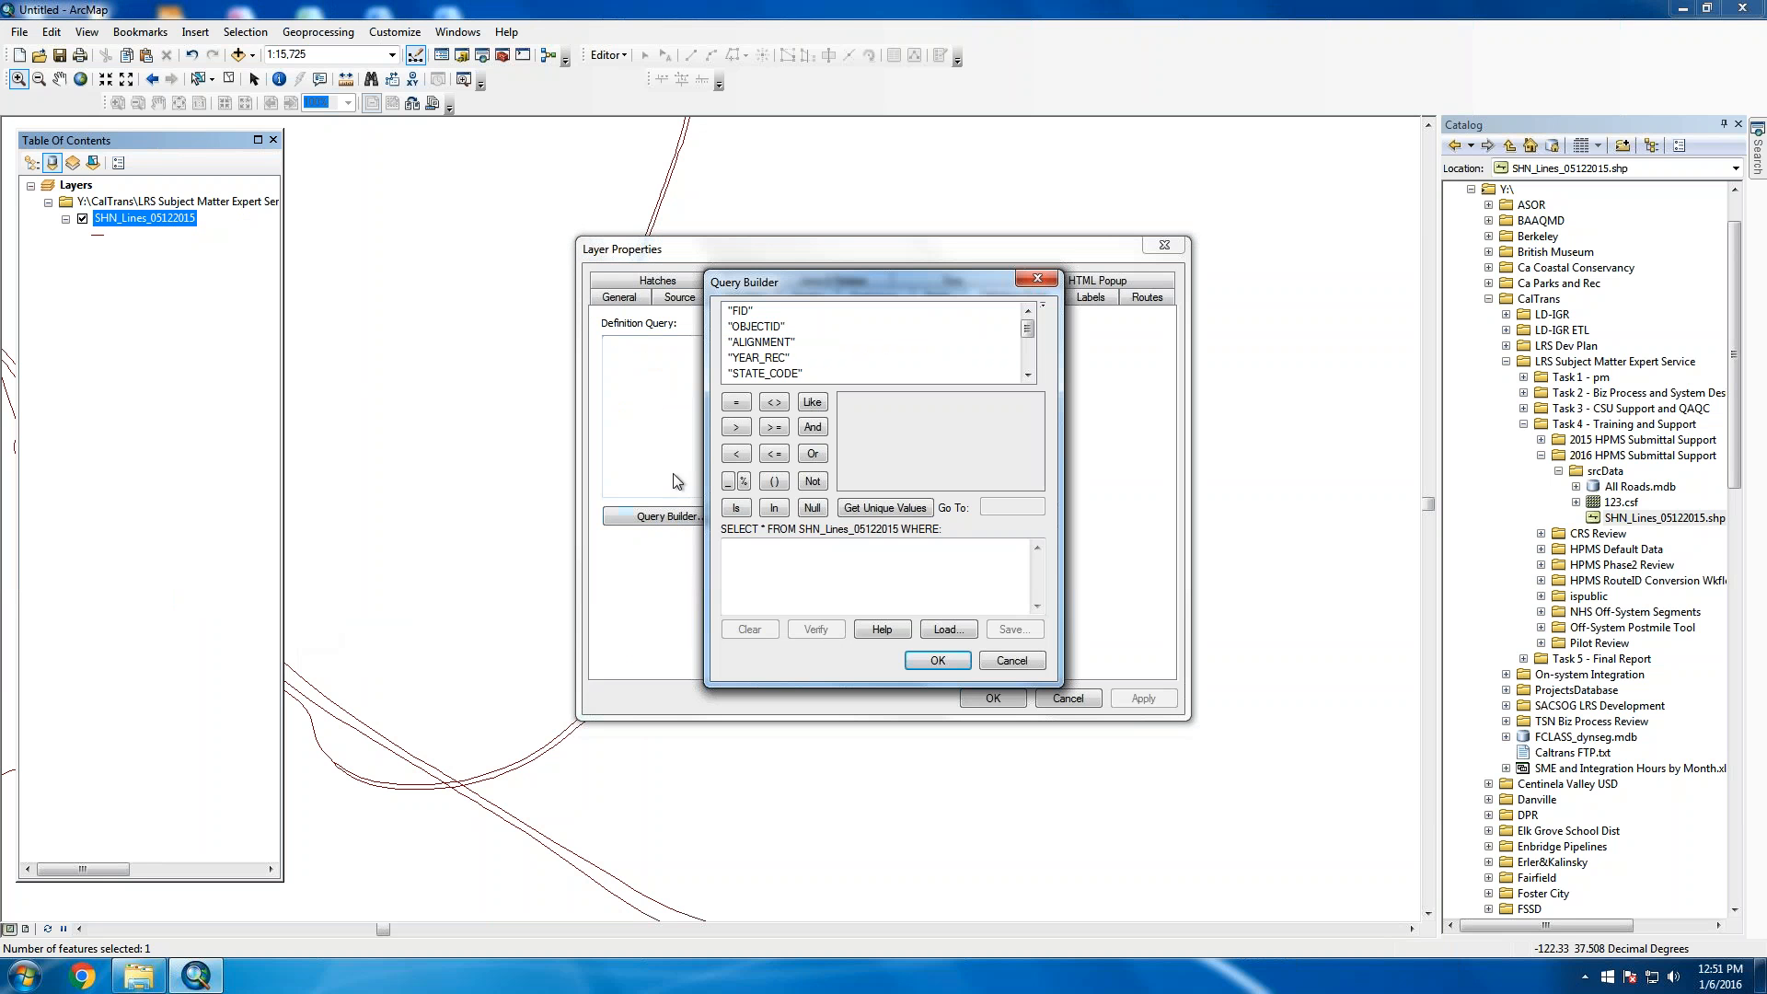
pyautogui.doubleClick(762, 342)
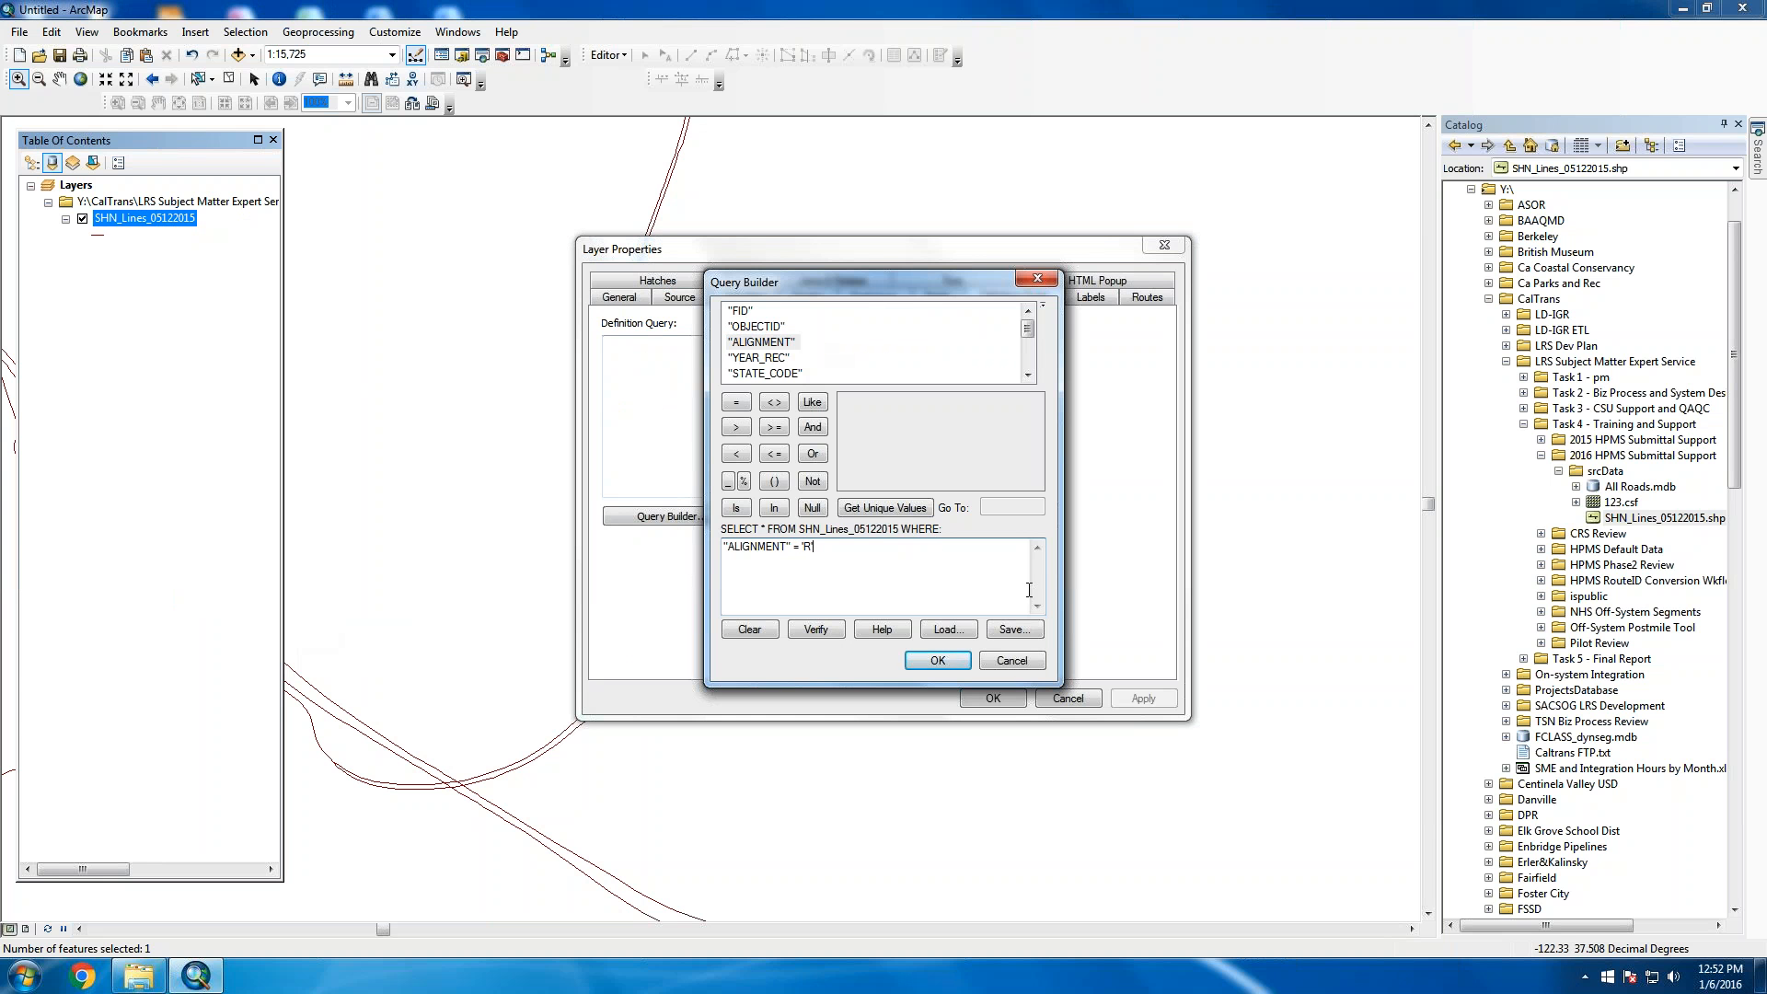
pyautogui.click(936, 660)
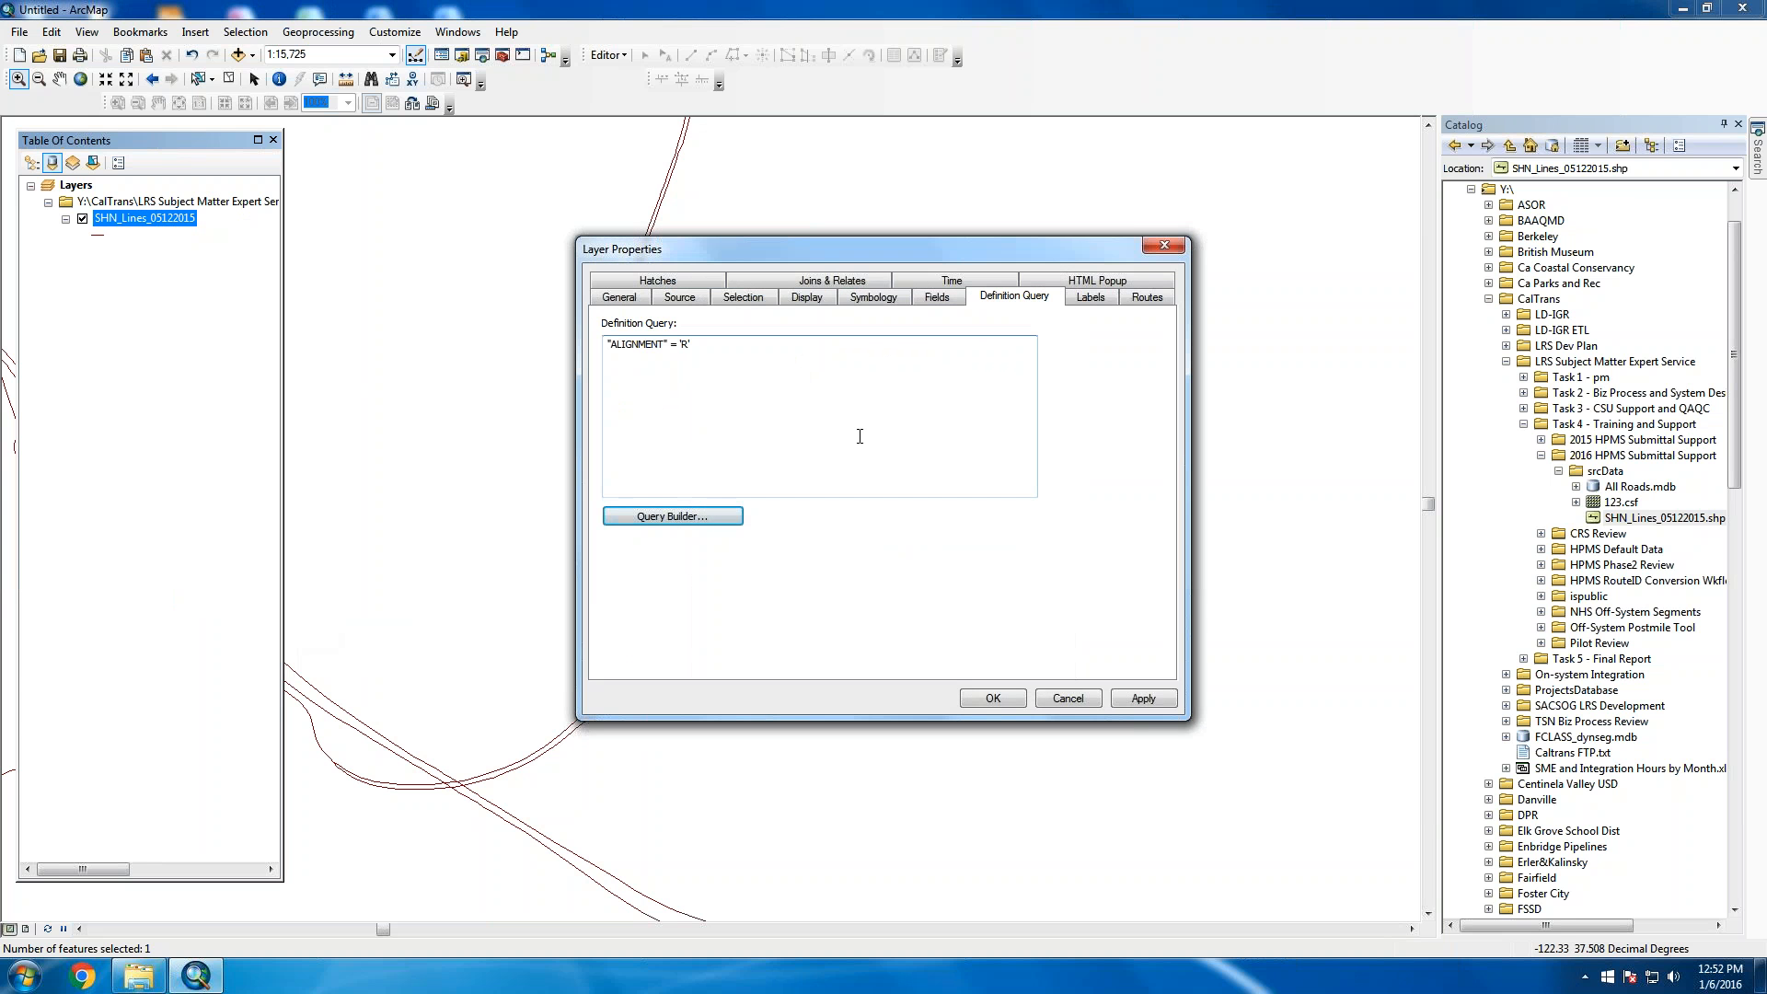
pyautogui.click(1117, 698)
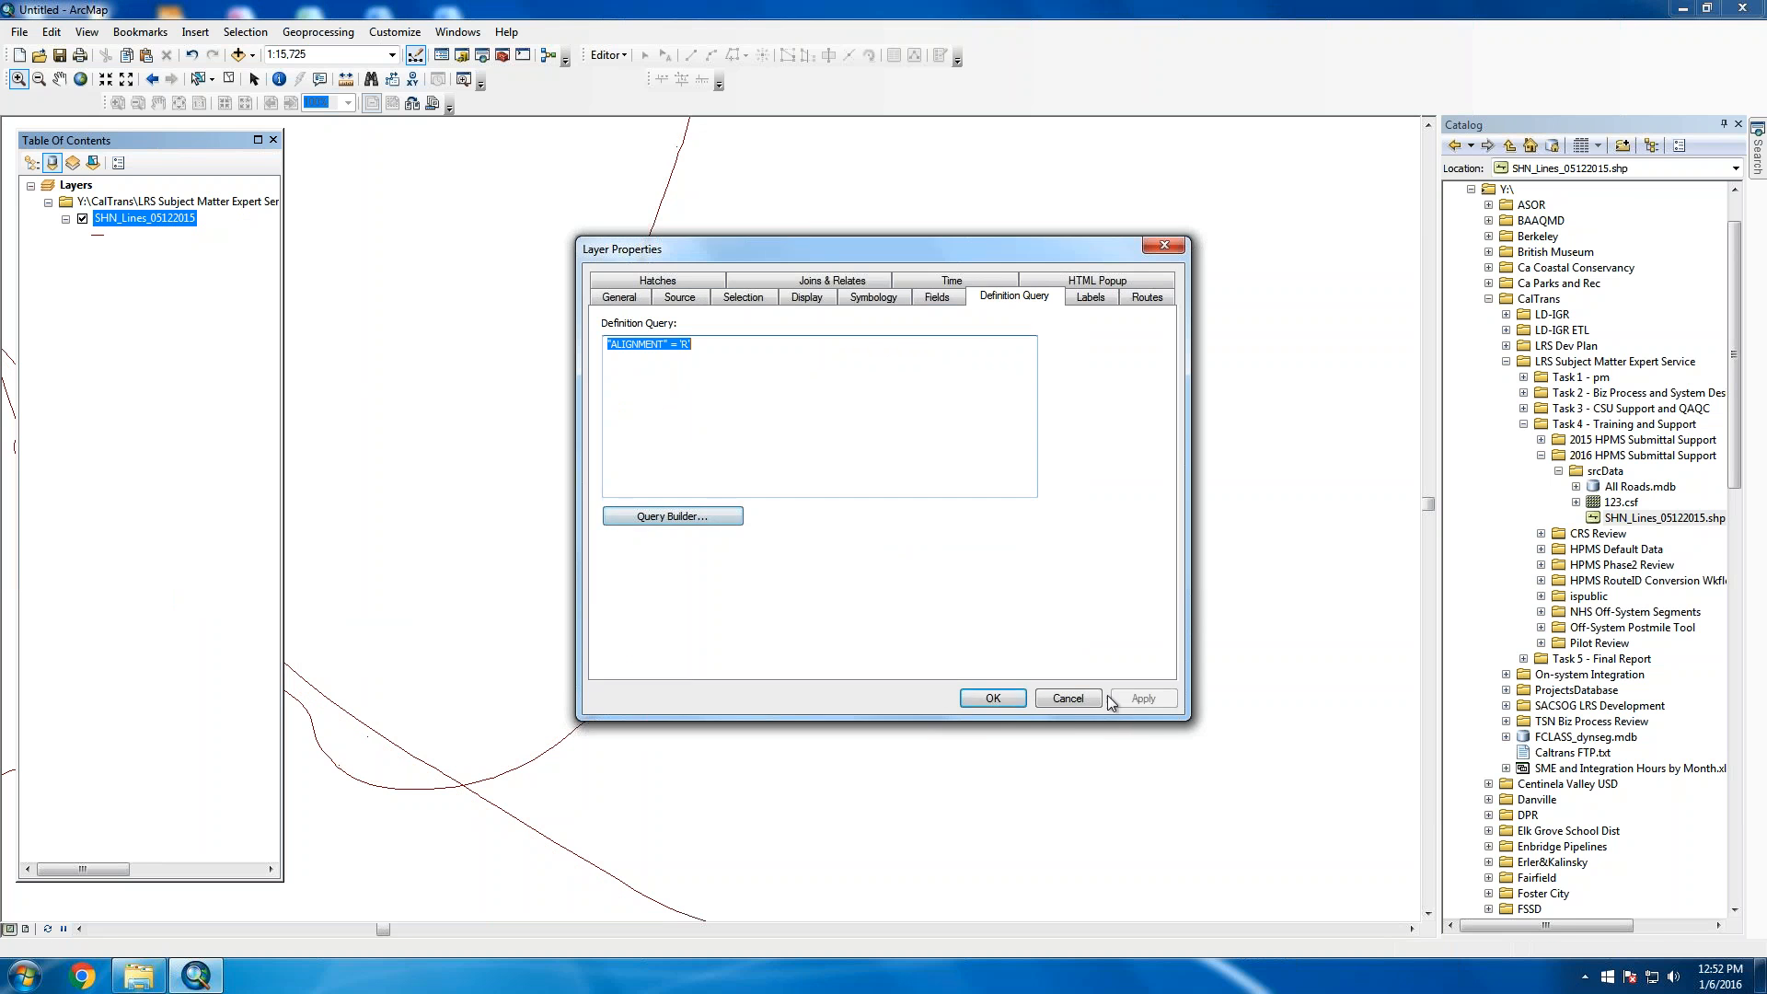
pyautogui.click(970, 707)
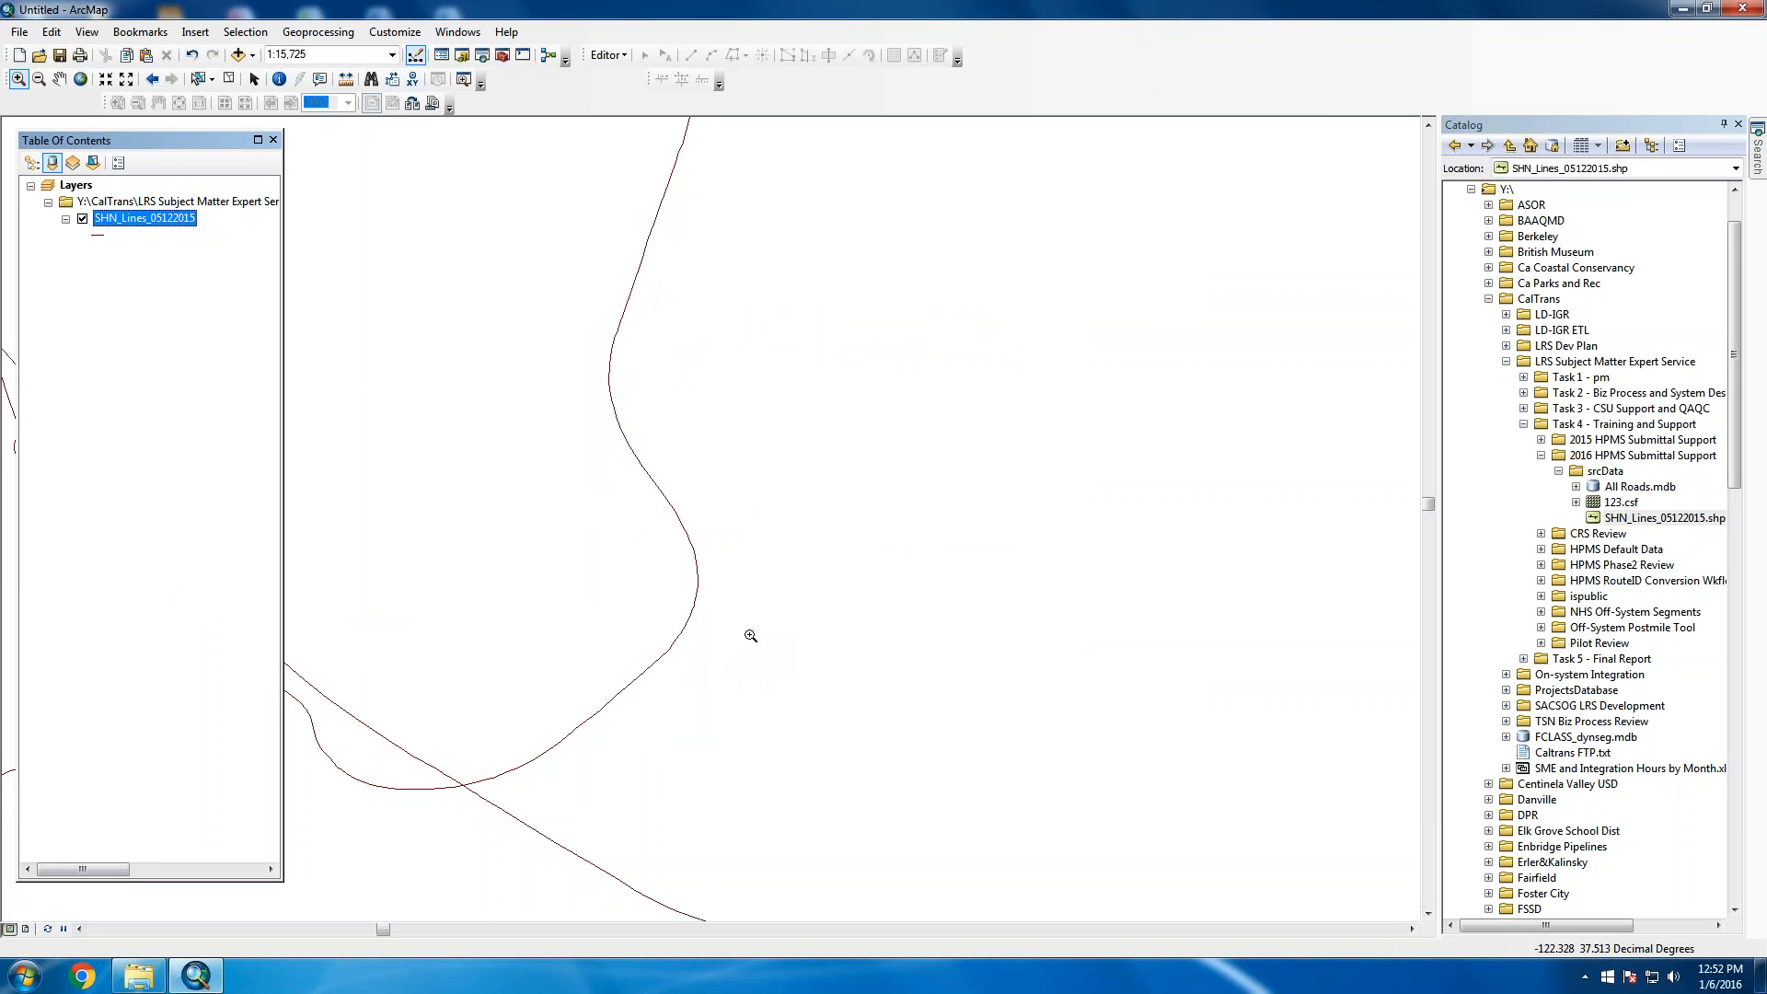
# Zoom the map out step by step to 1:100,000 scale, then bring up the layer's context menu
pyautogui.click(39, 79)
pyautogui.click(659, 664)
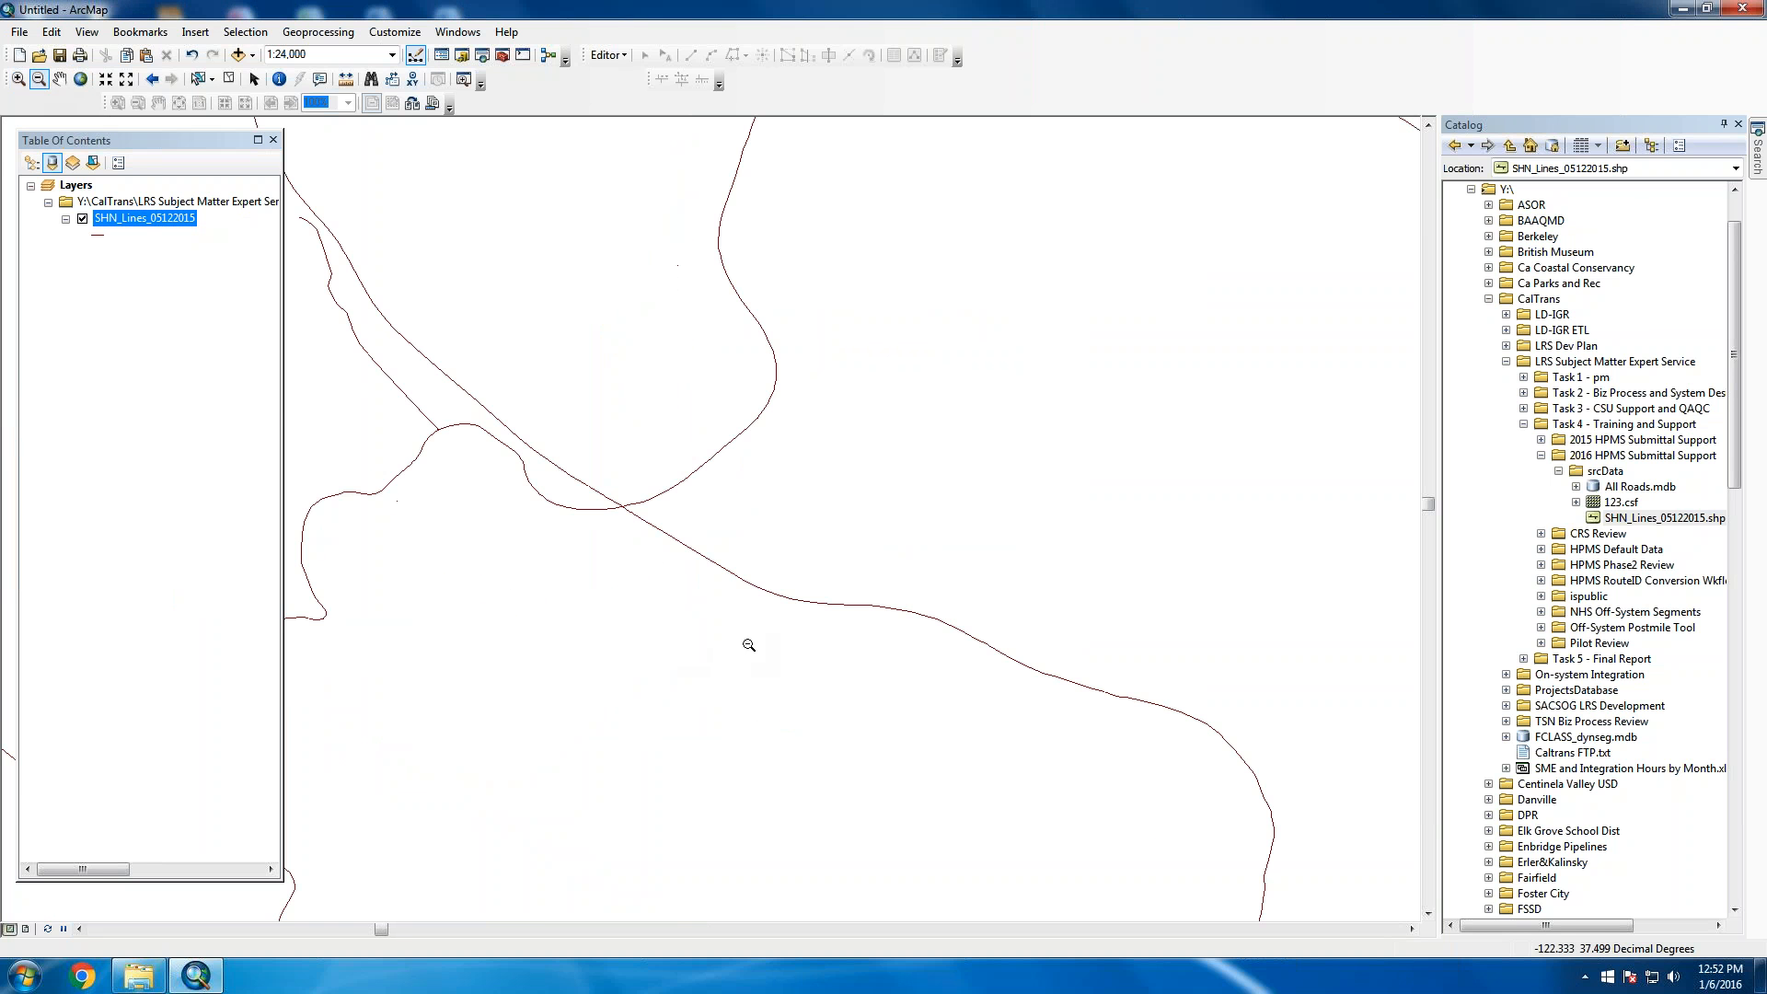
pyautogui.click(548, 473)
pyautogui.click(703, 567)
pyautogui.click(737, 612)
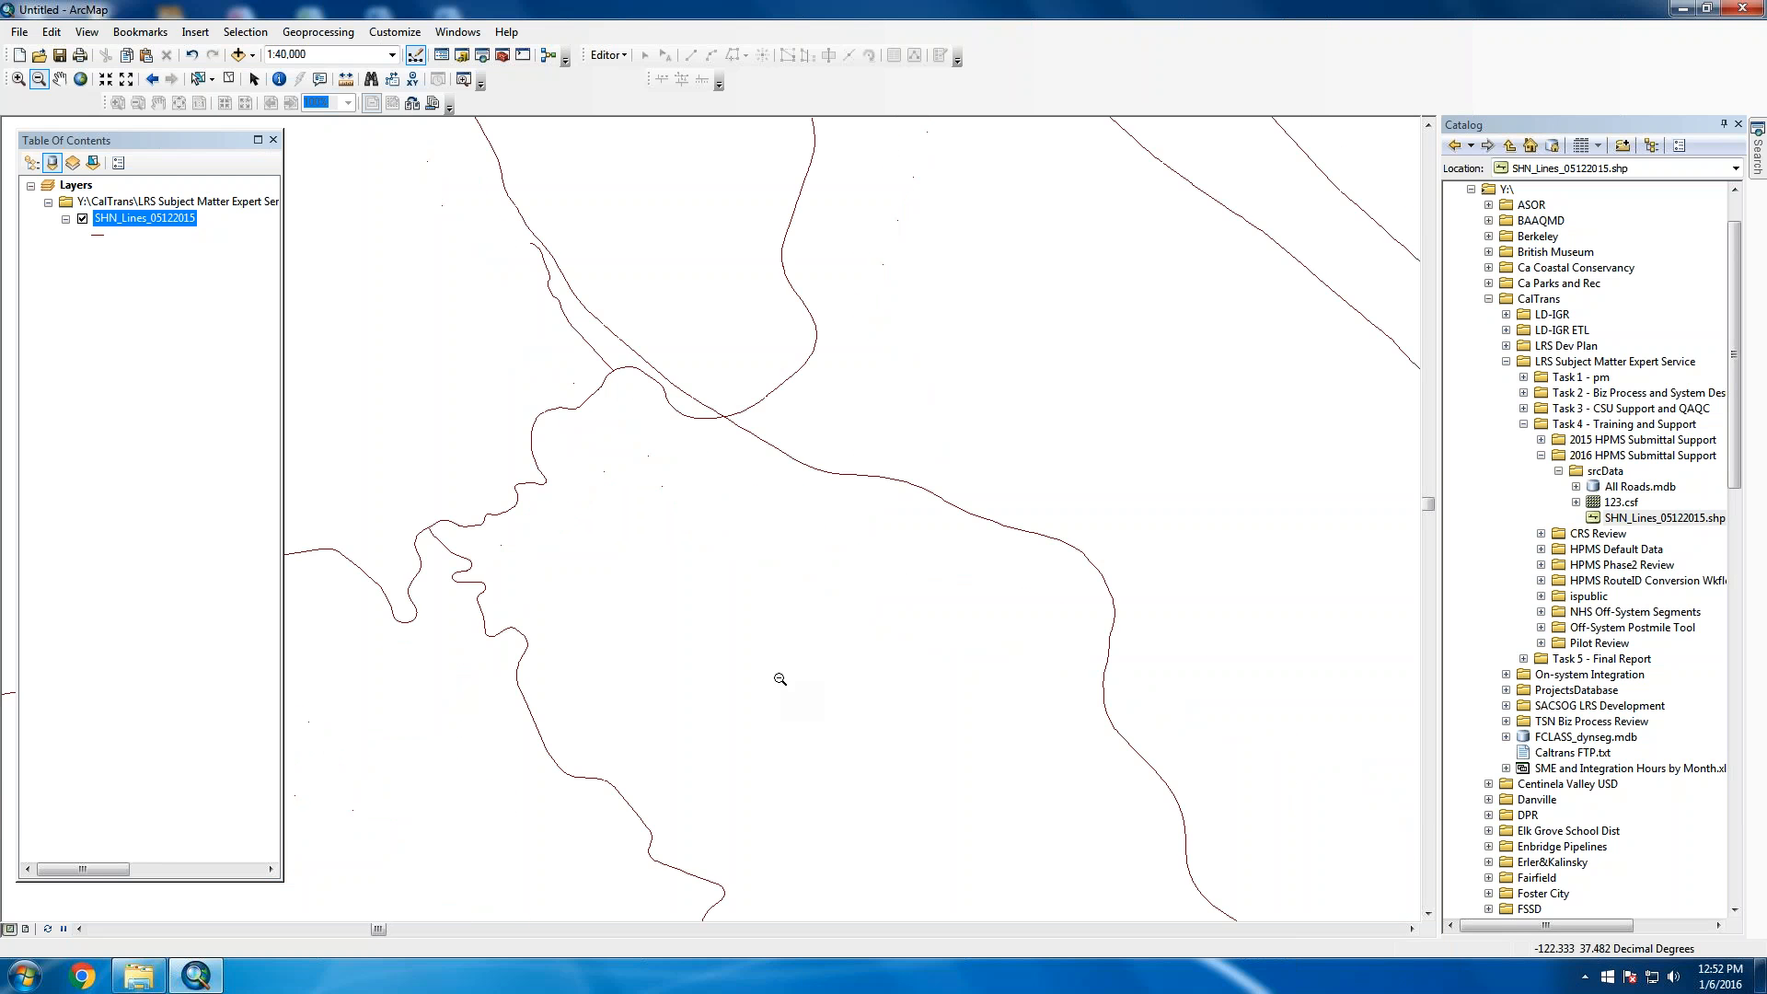
pyautogui.click(808, 710)
pyautogui.click(810, 713)
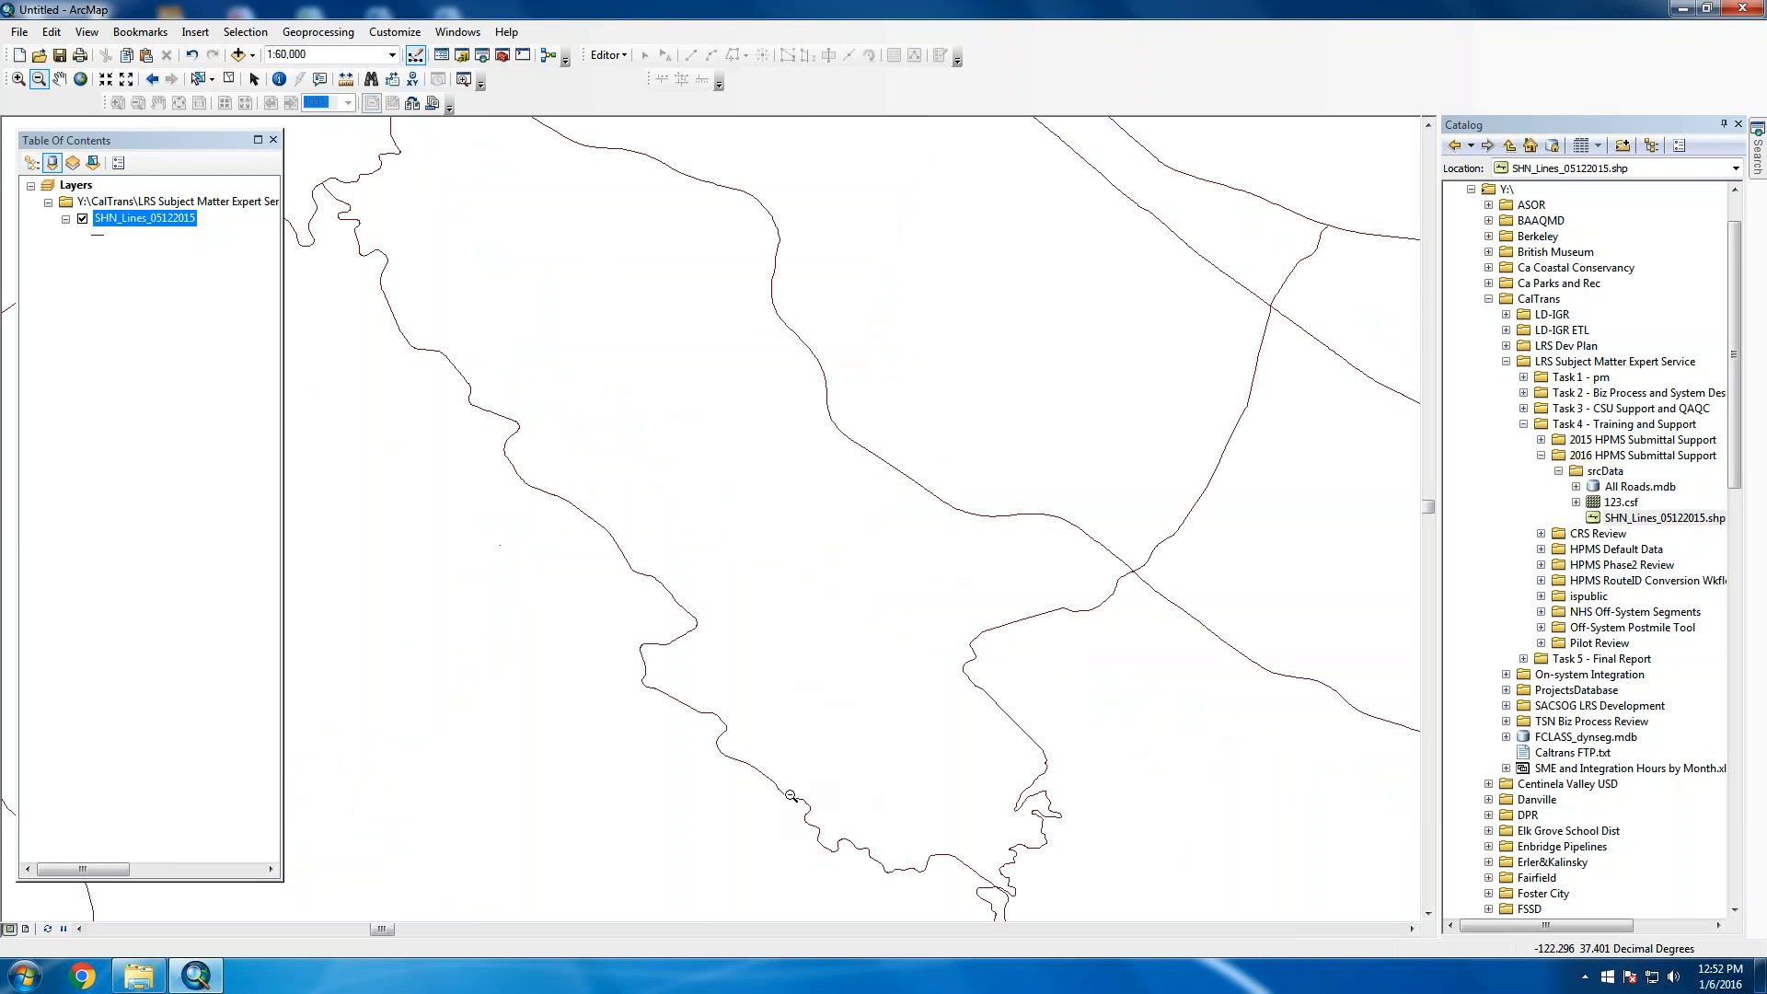
pyautogui.click(973, 582)
pyautogui.click(997, 621)
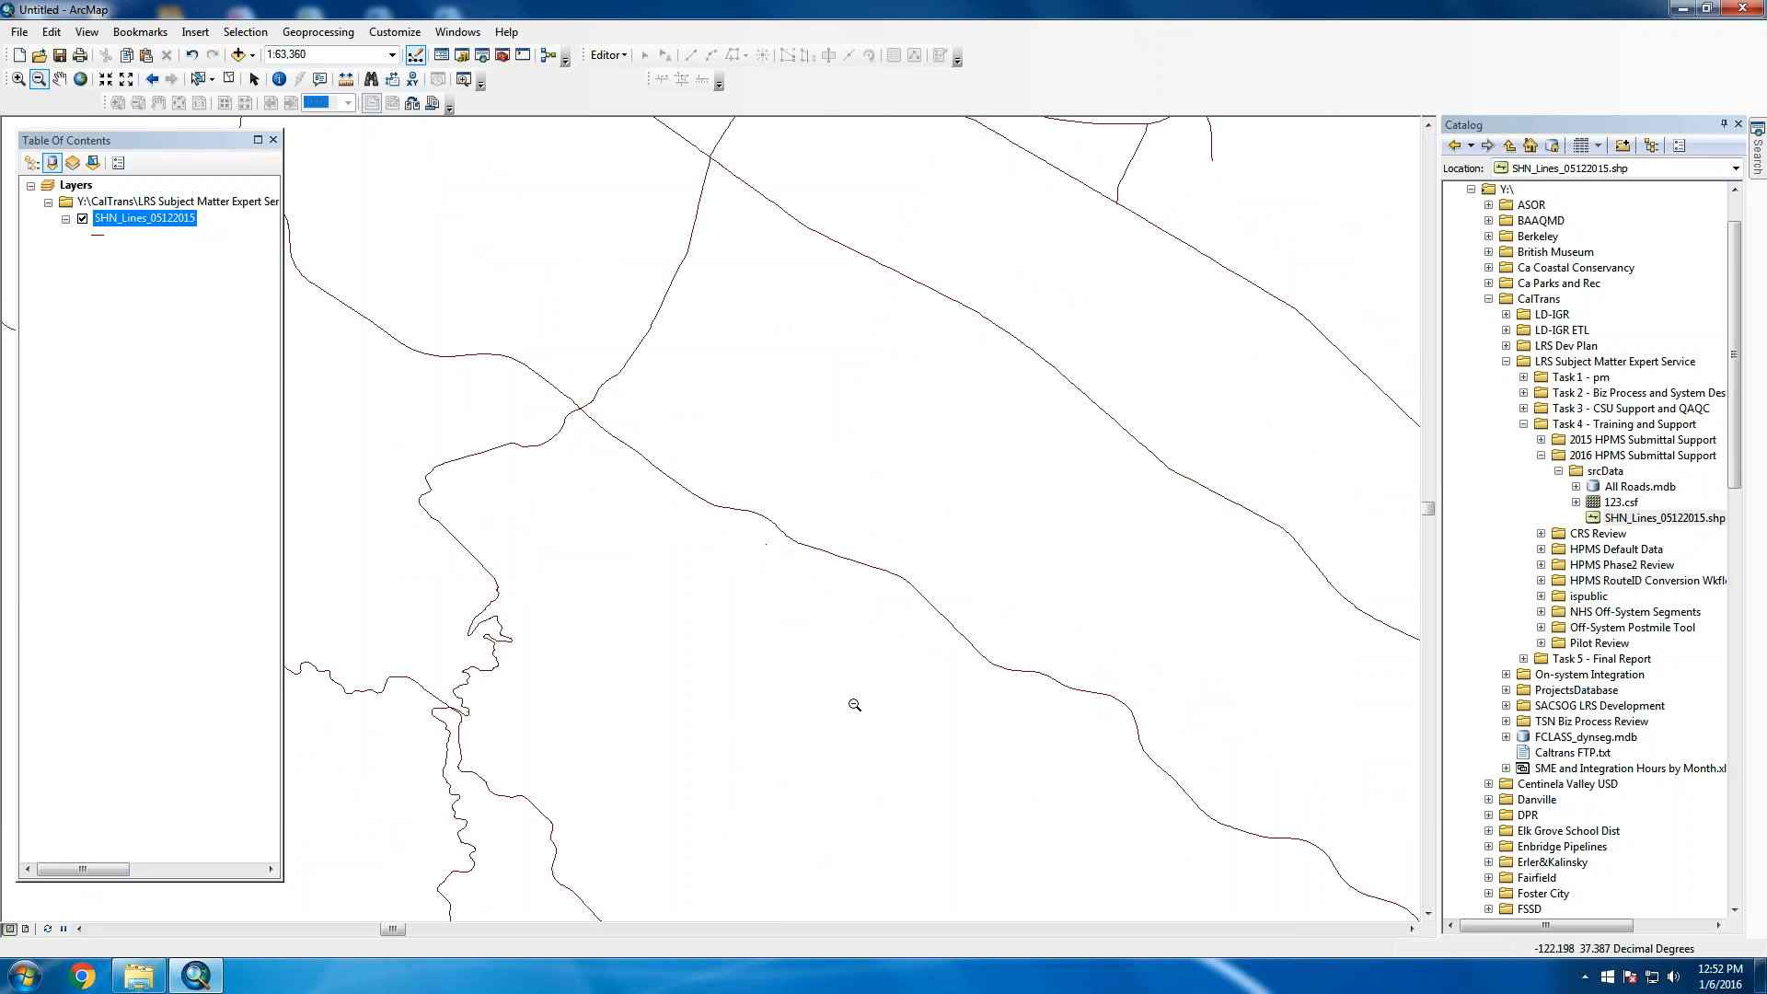
pyautogui.click(768, 550)
pyautogui.click(786, 539)
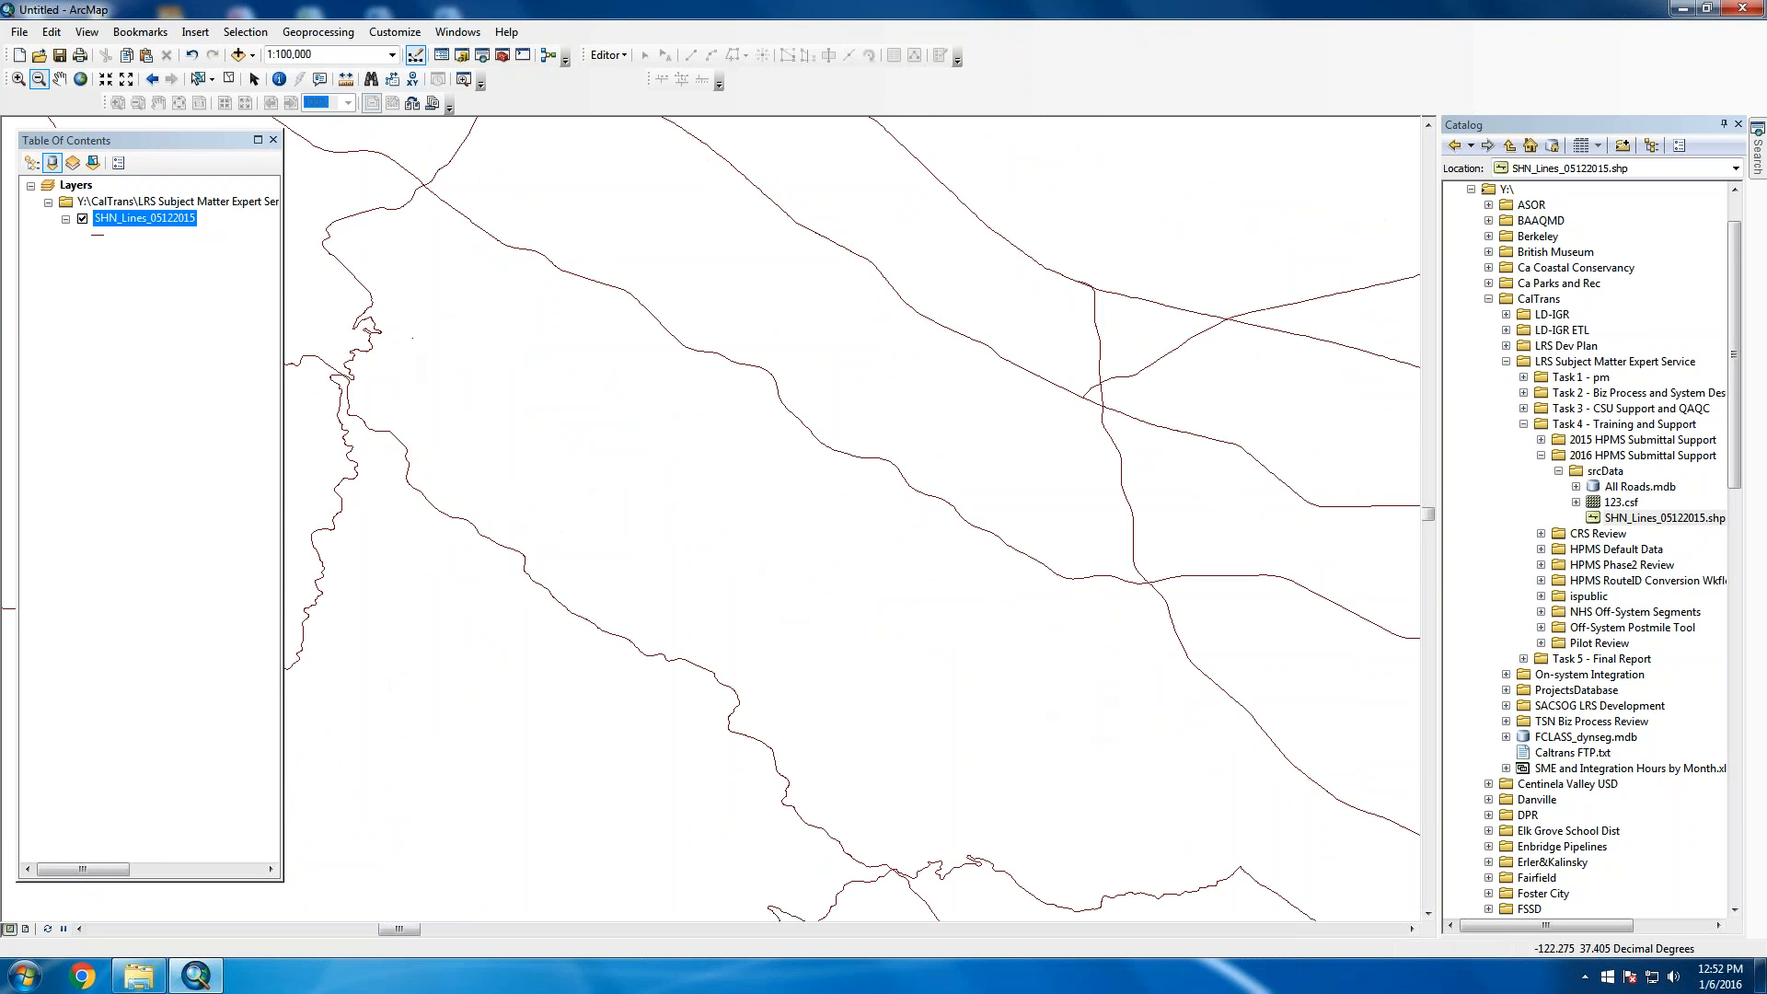
pyautogui.rightClick(148, 217)
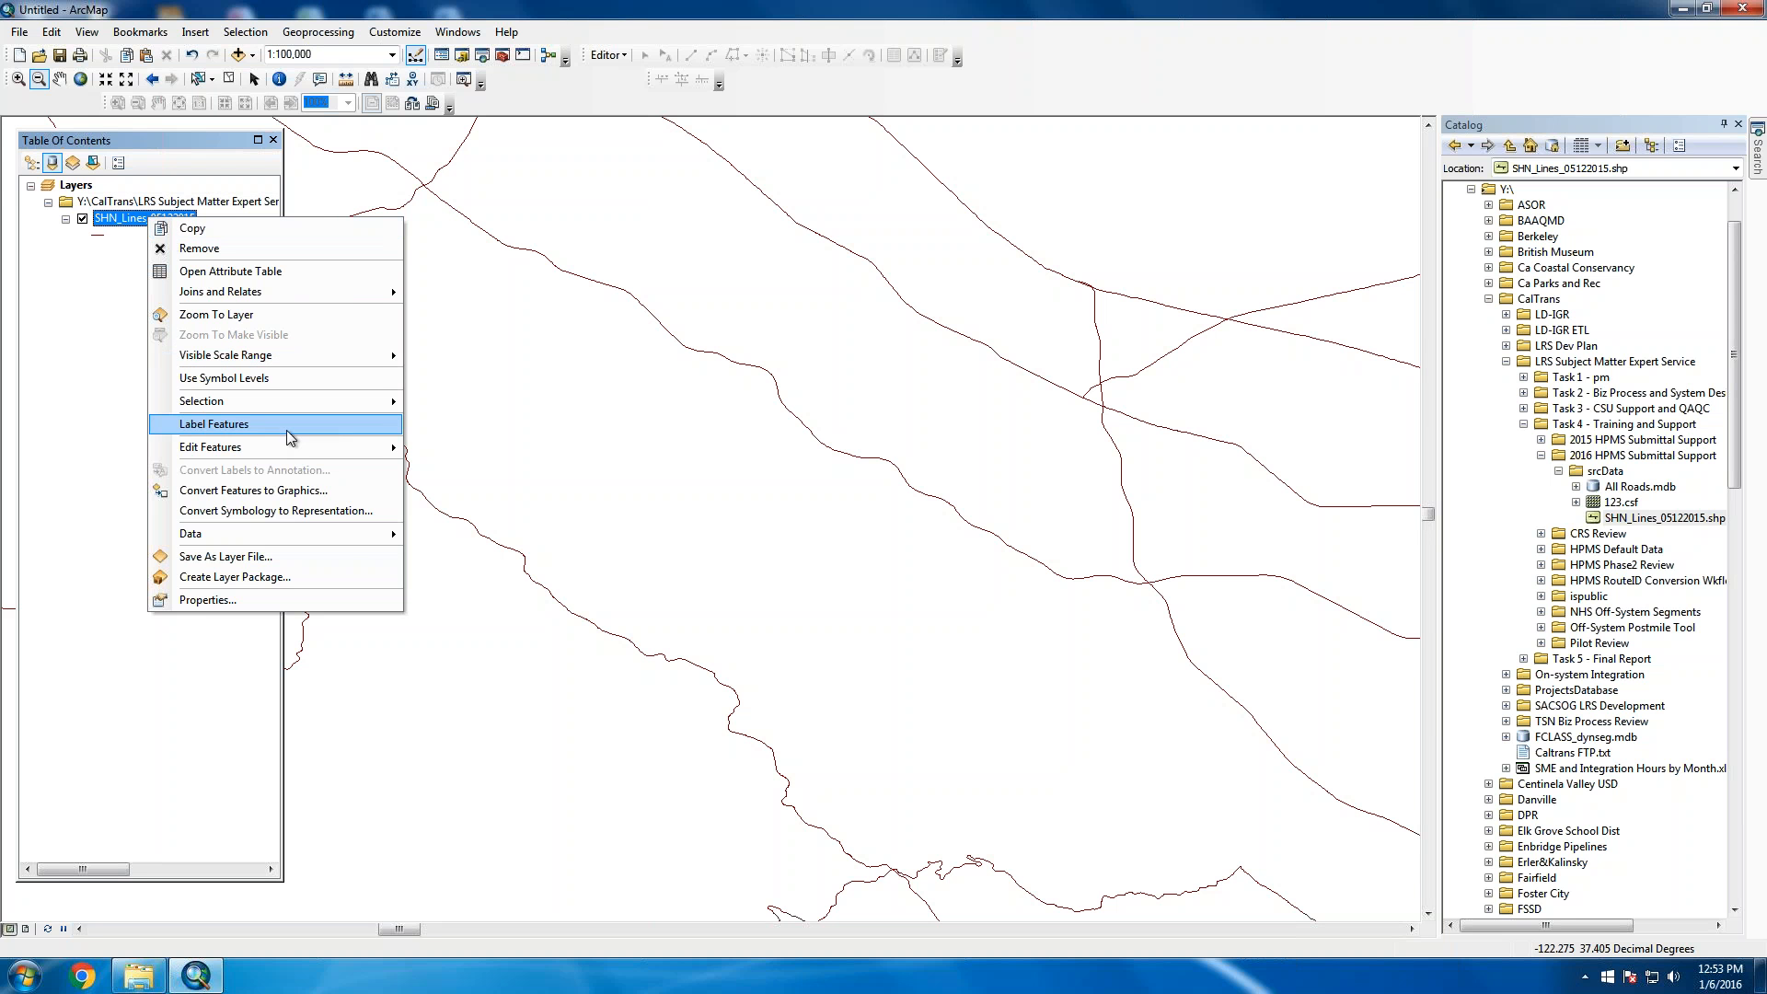
# Open Export Data for the layer and browse to Y:\CalTrans\...\2016 HPMS Submittal Support
pyautogui.moveTo(355, 536)
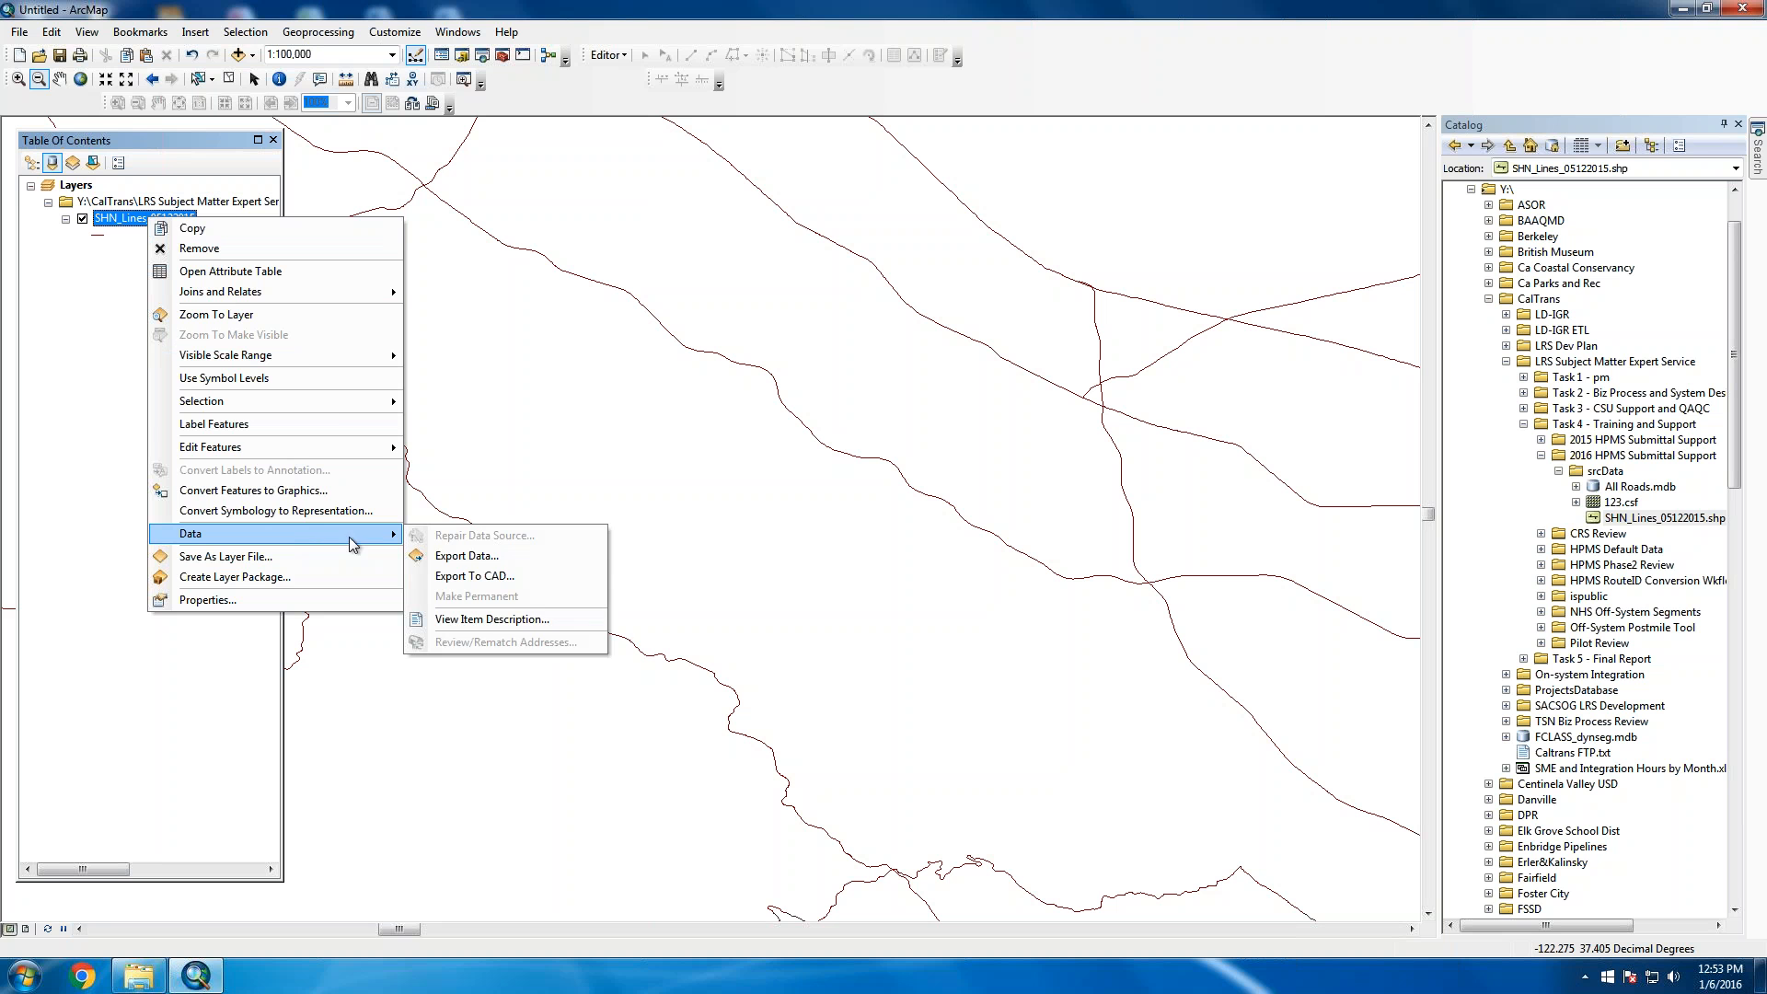
pyautogui.click(516, 558)
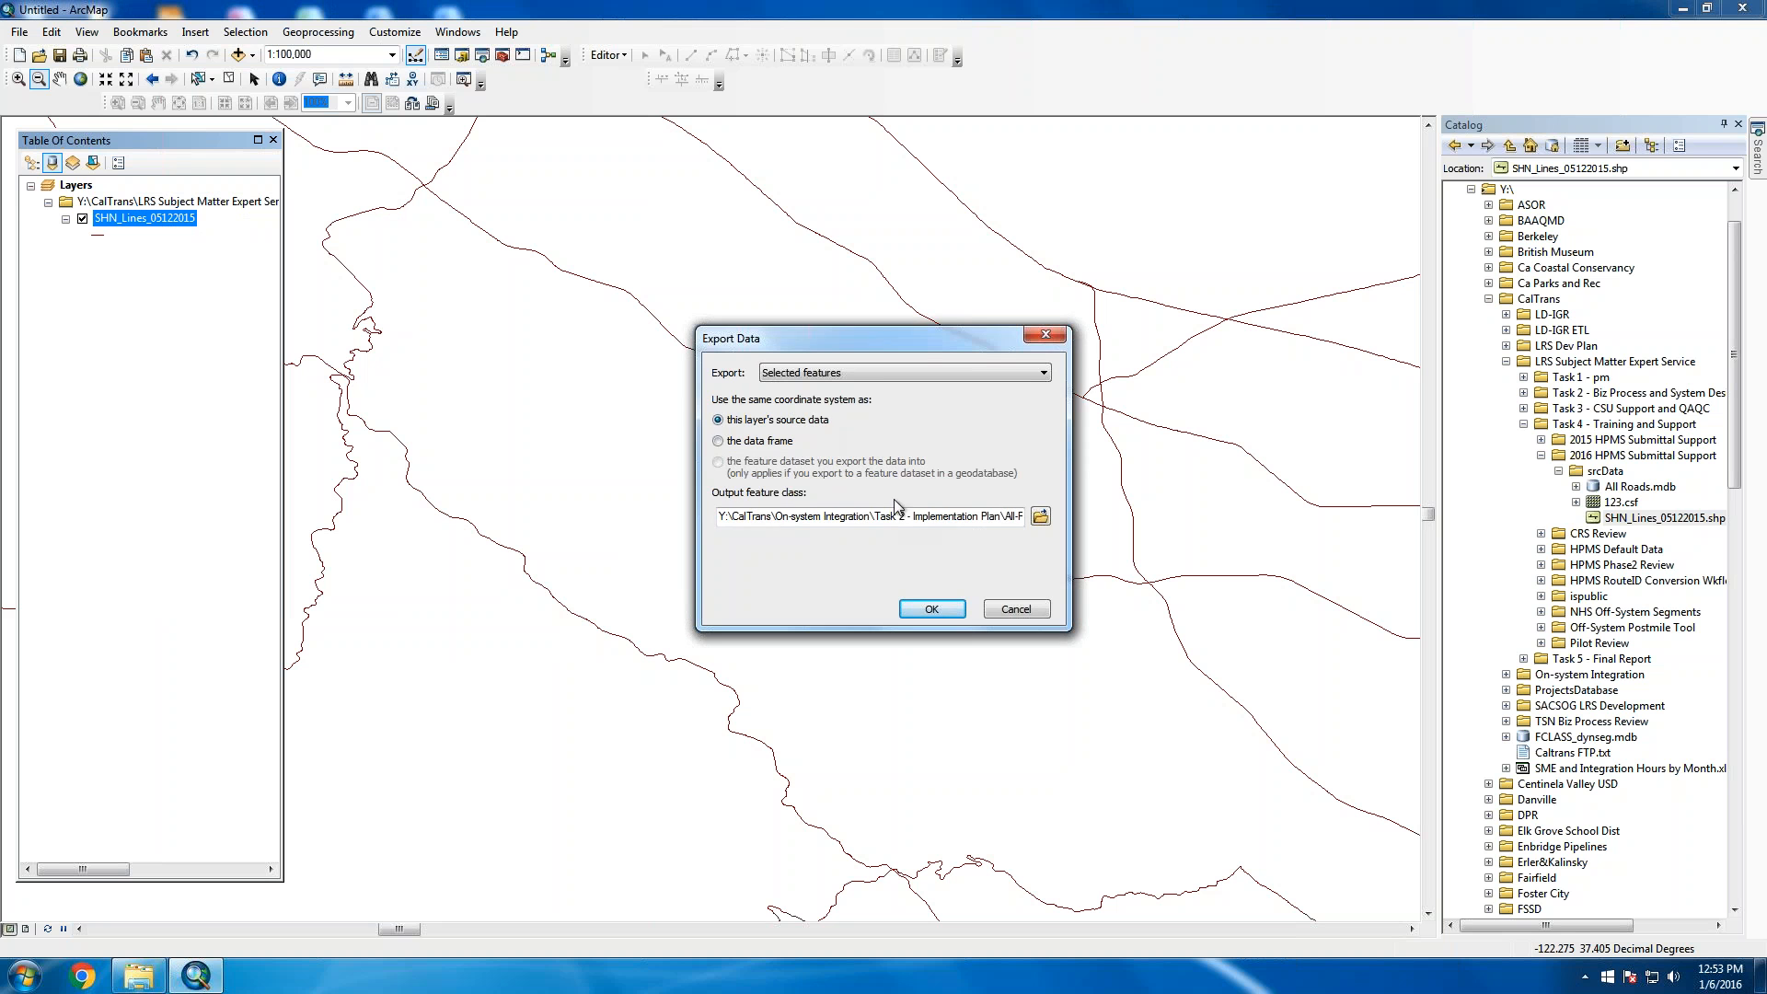
pyautogui.click(1039, 516)
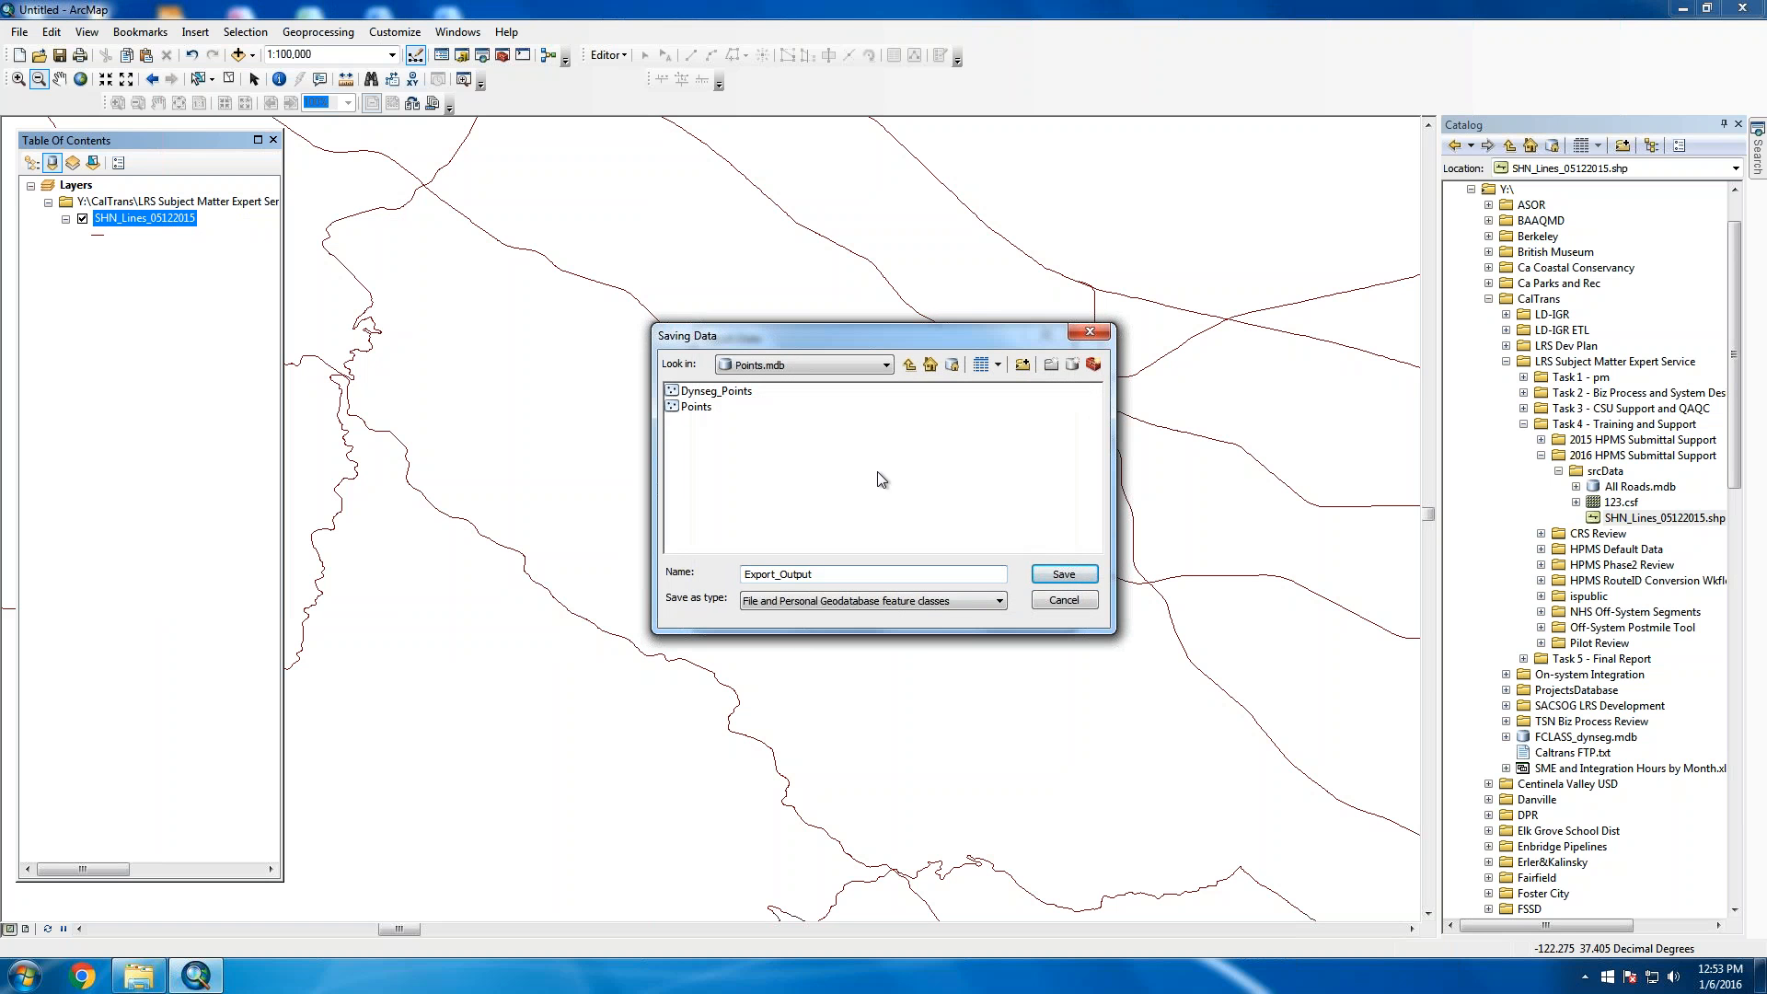
pyautogui.click(931, 364)
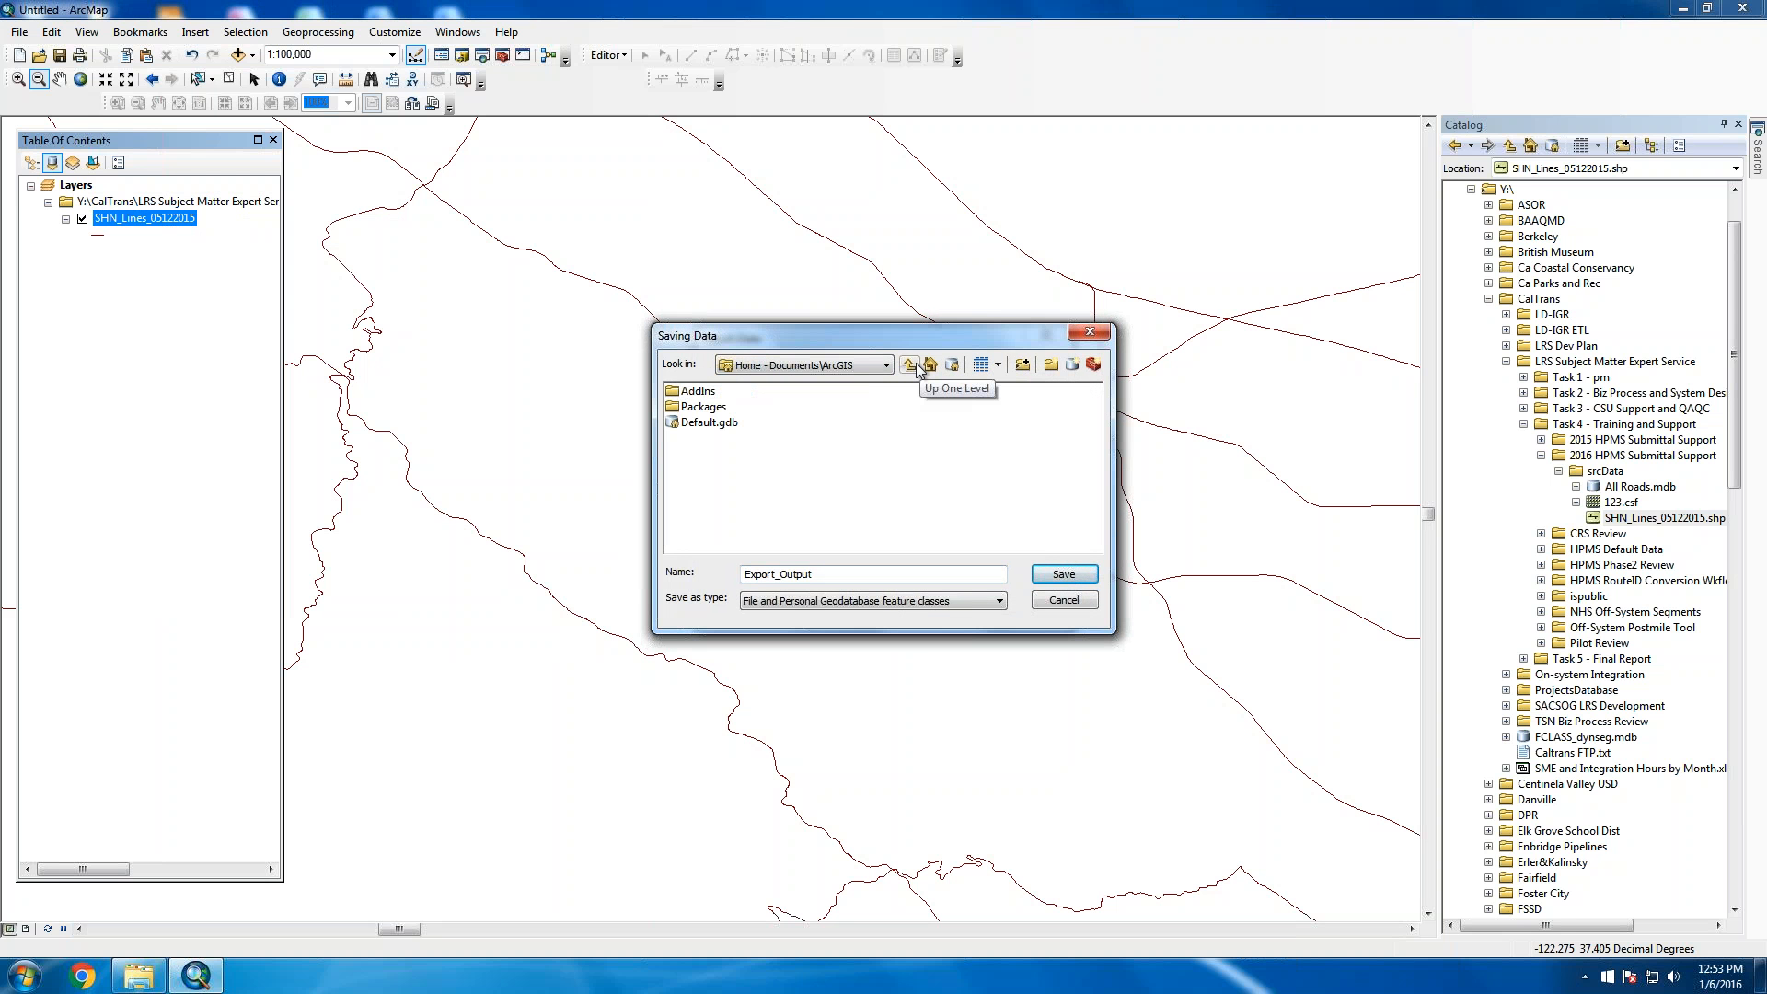
pyautogui.click(887, 367)
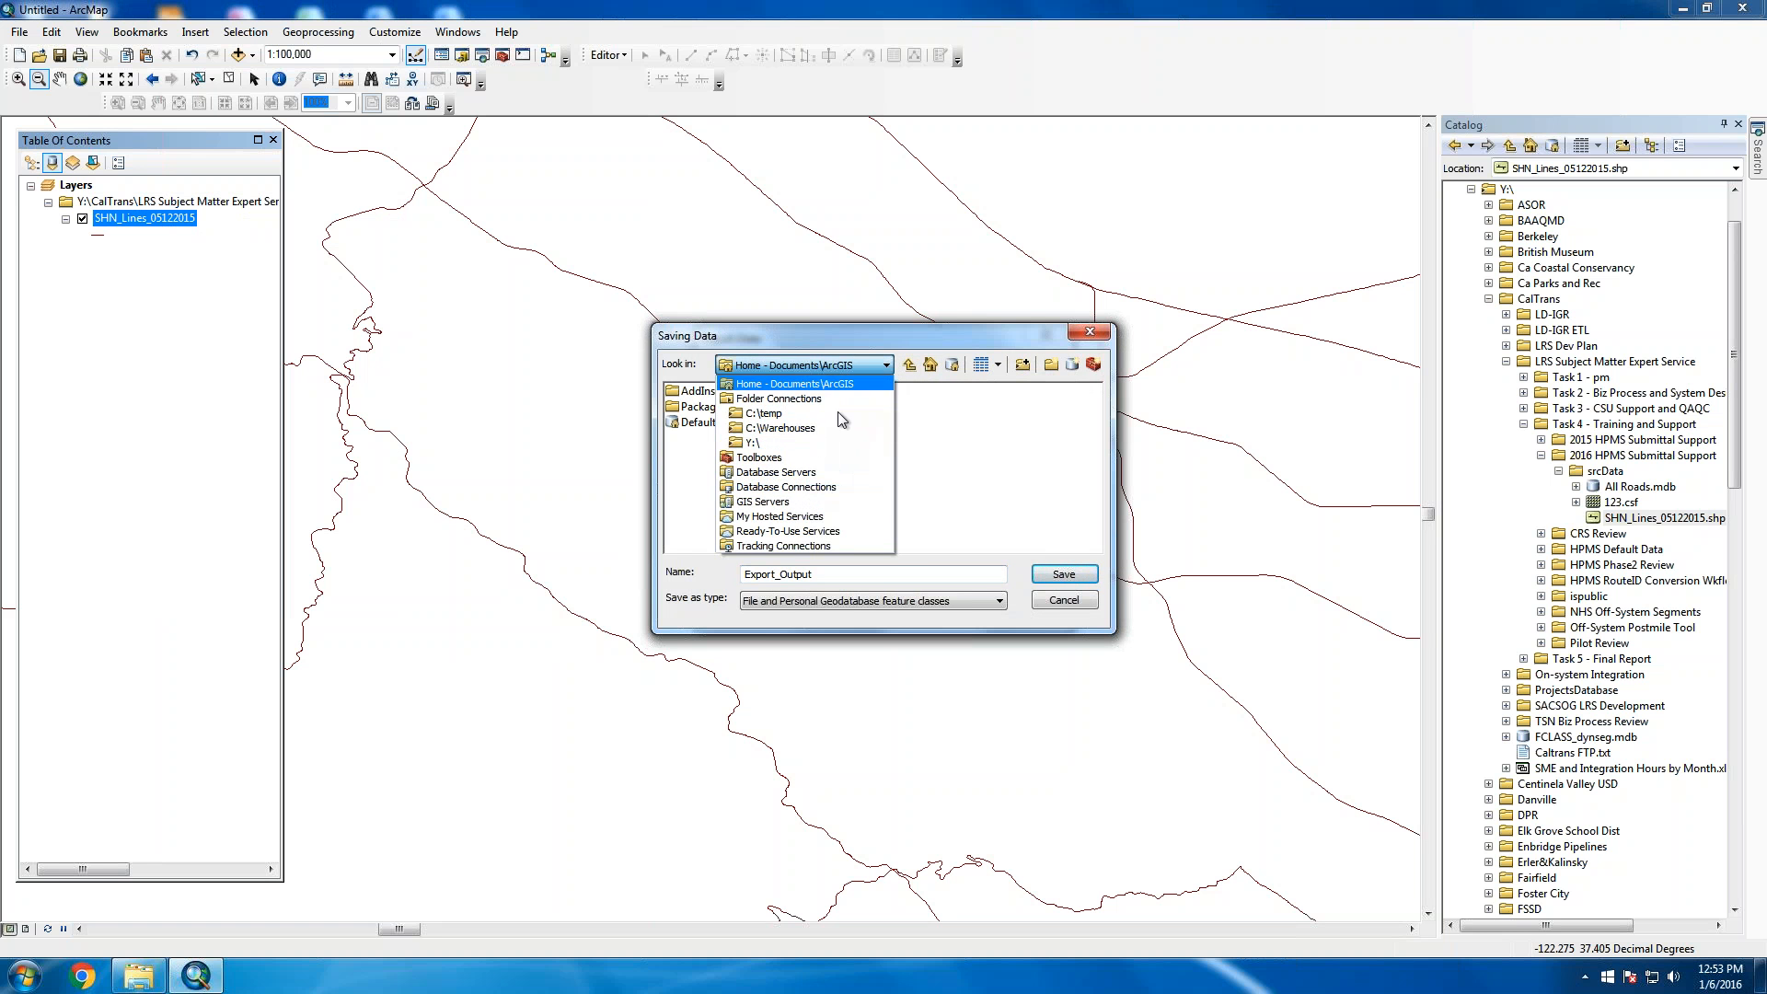
pyautogui.click(798, 443)
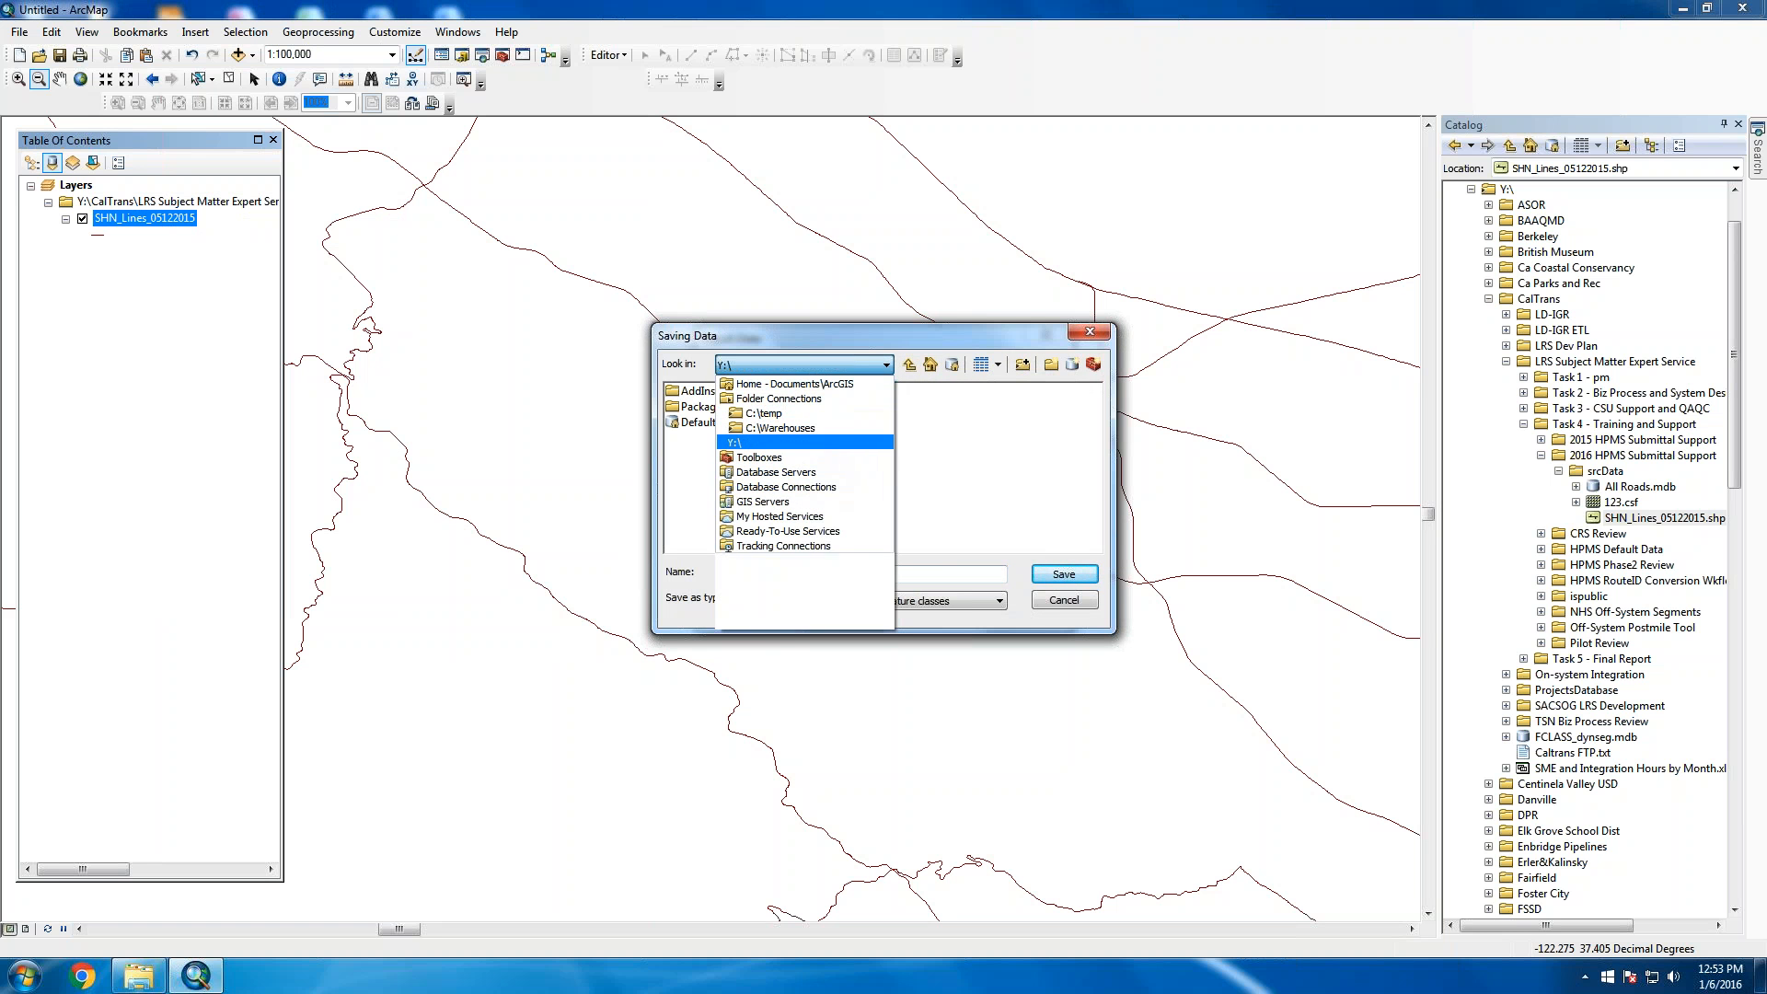
pyautogui.doubleClick(742, 485)
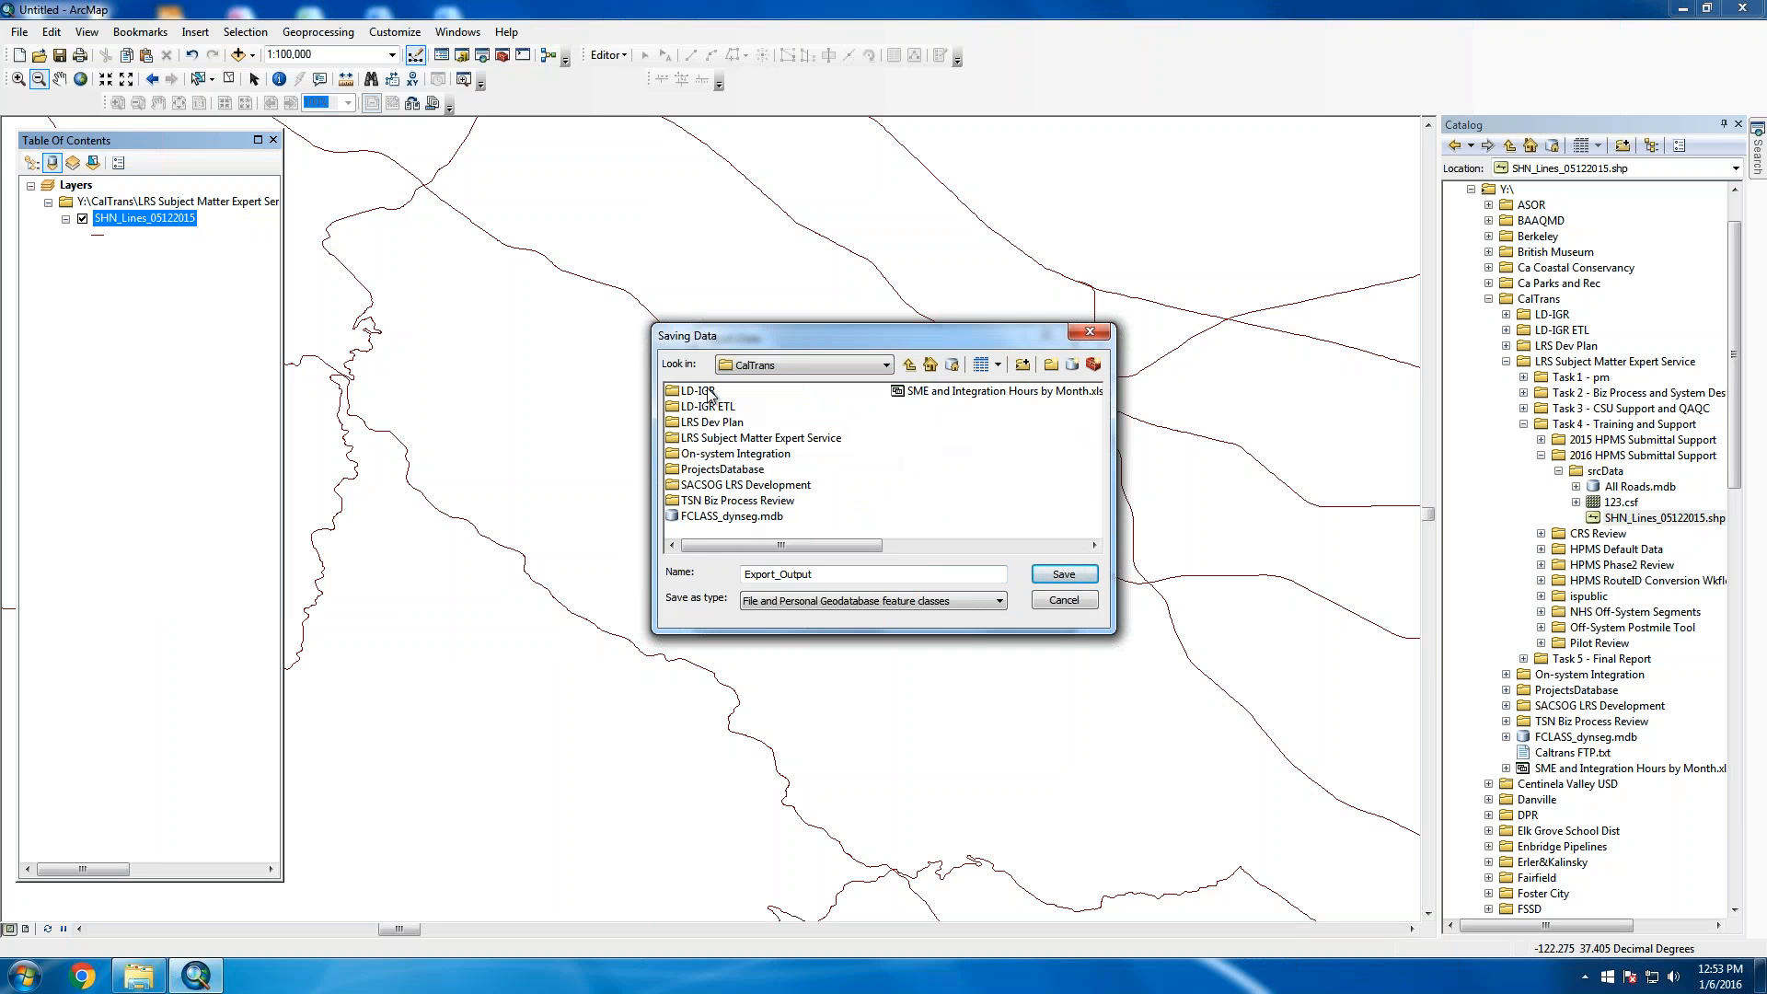
pyautogui.doubleClick(727, 438)
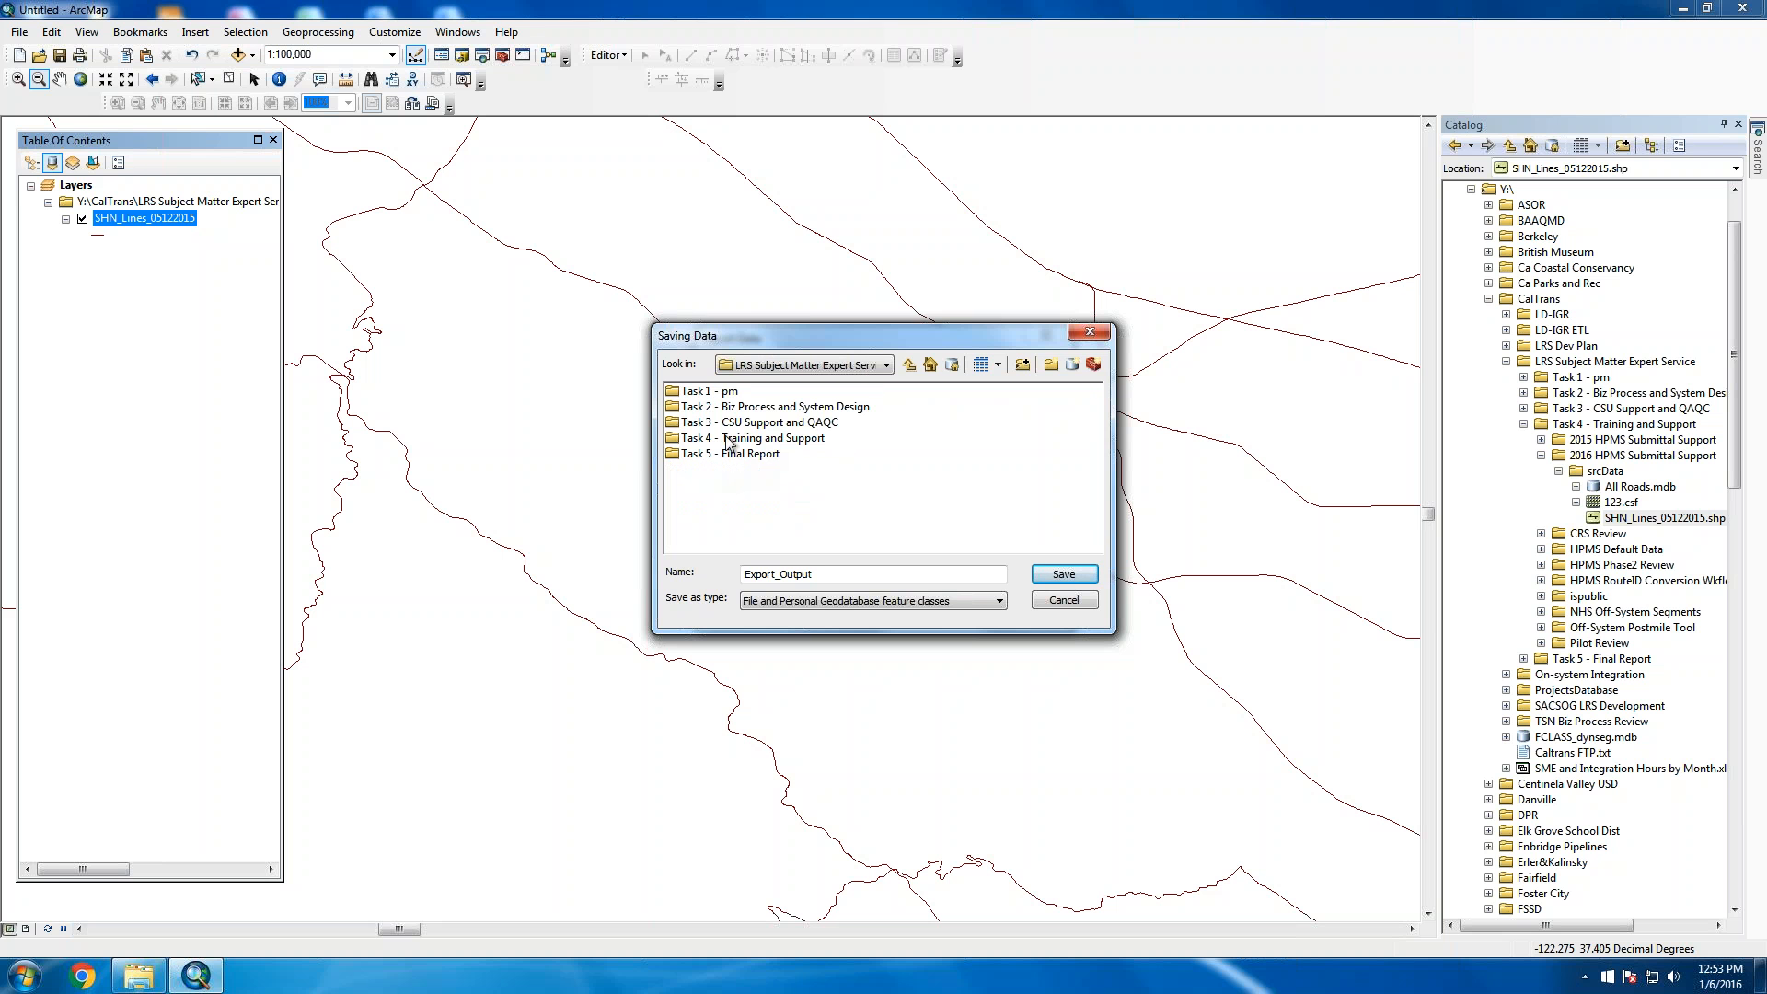
pyautogui.click(779, 441)
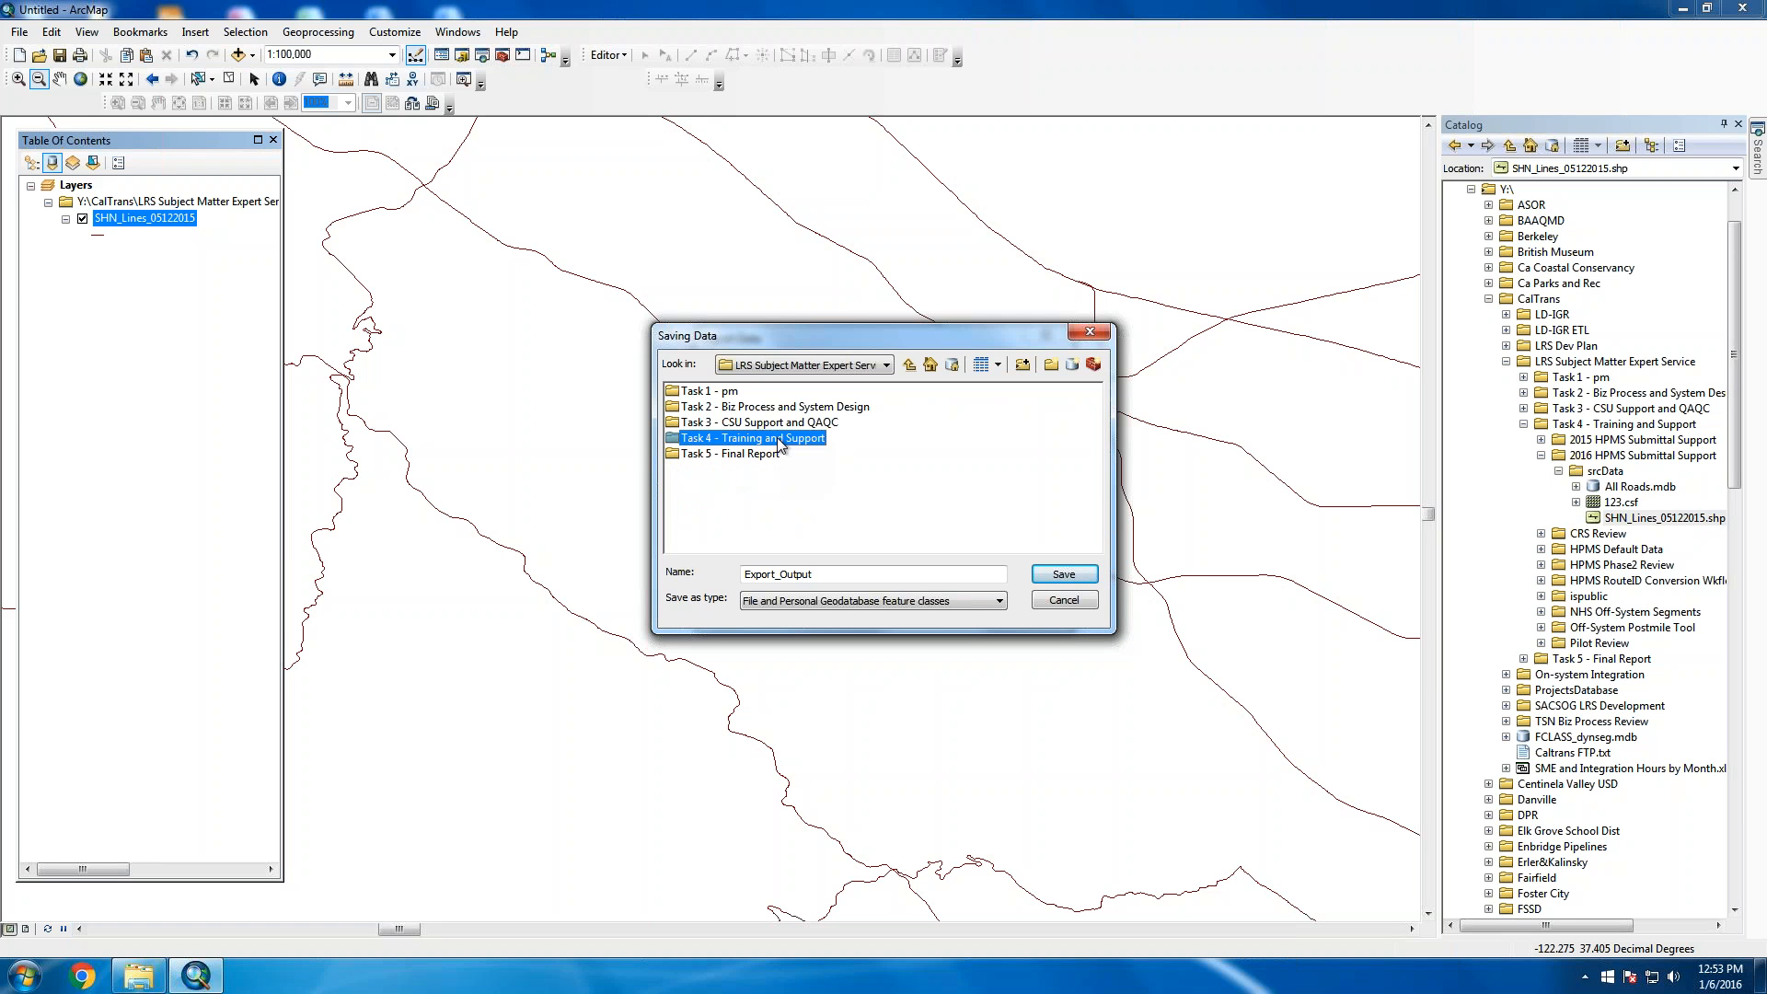
pyautogui.doubleClick(771, 442)
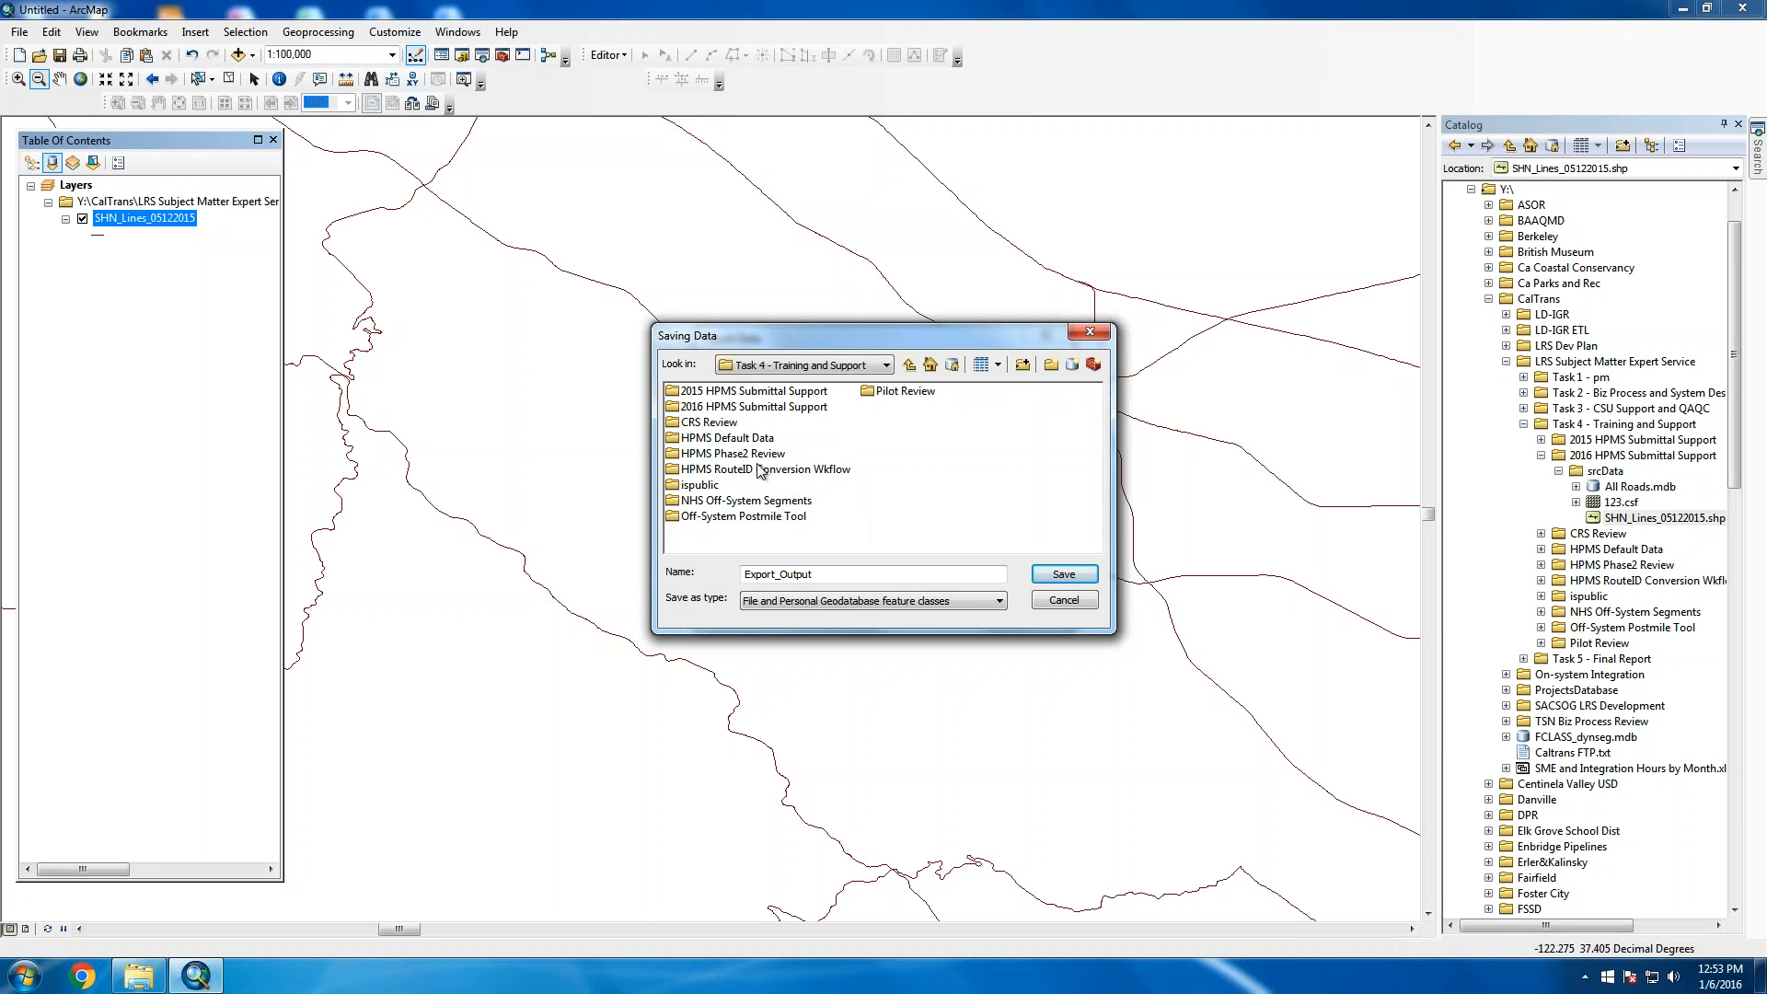
pyautogui.doubleClick(736, 407)
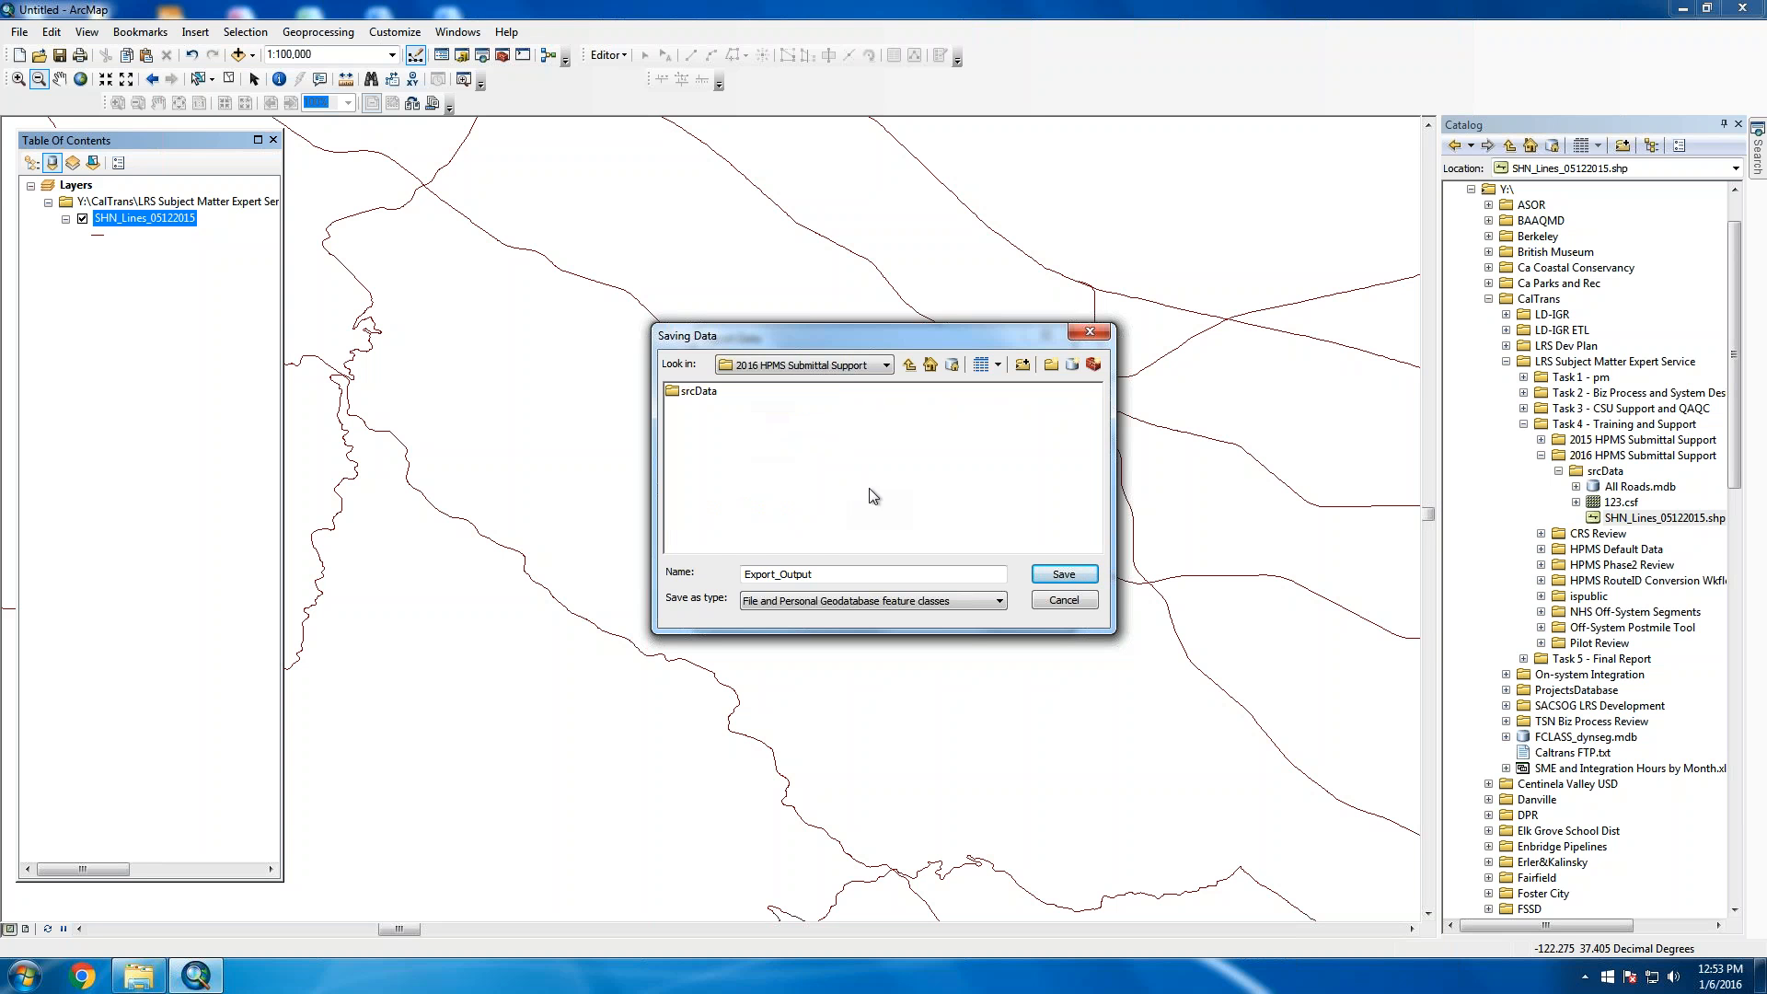
# Create a new folder named WrkData there and open it
pyautogui.click(1021, 363)
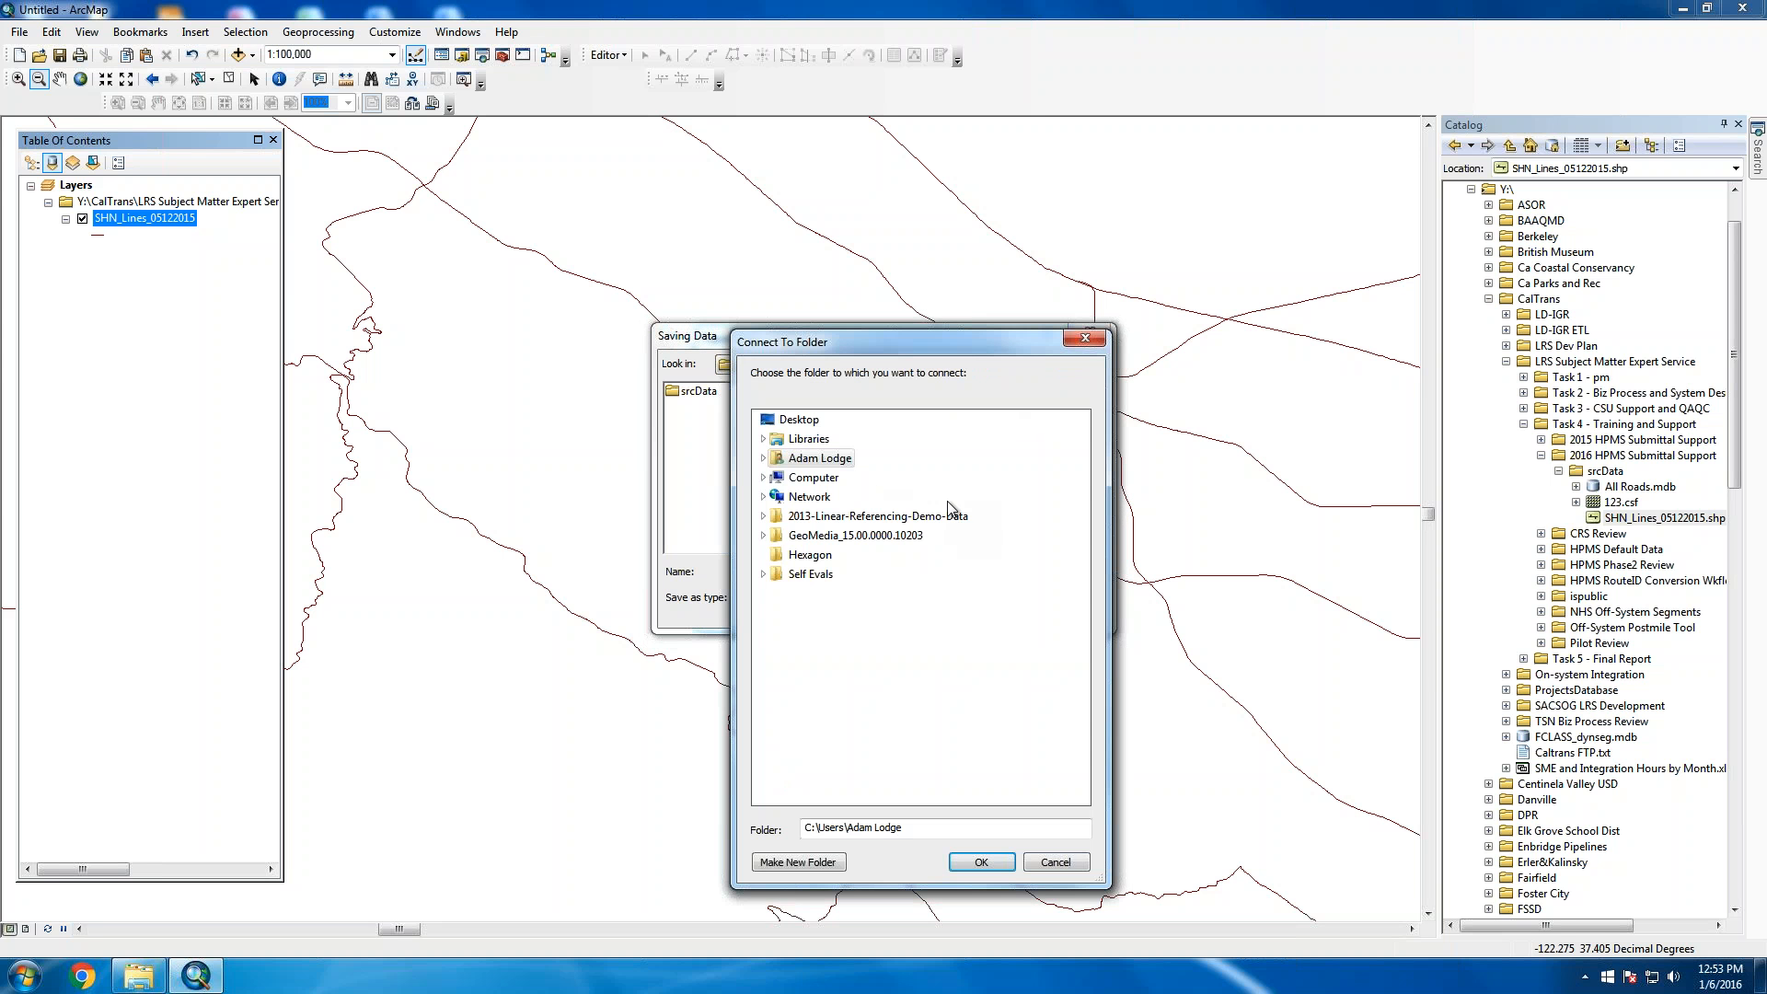
pyautogui.click(1055, 862)
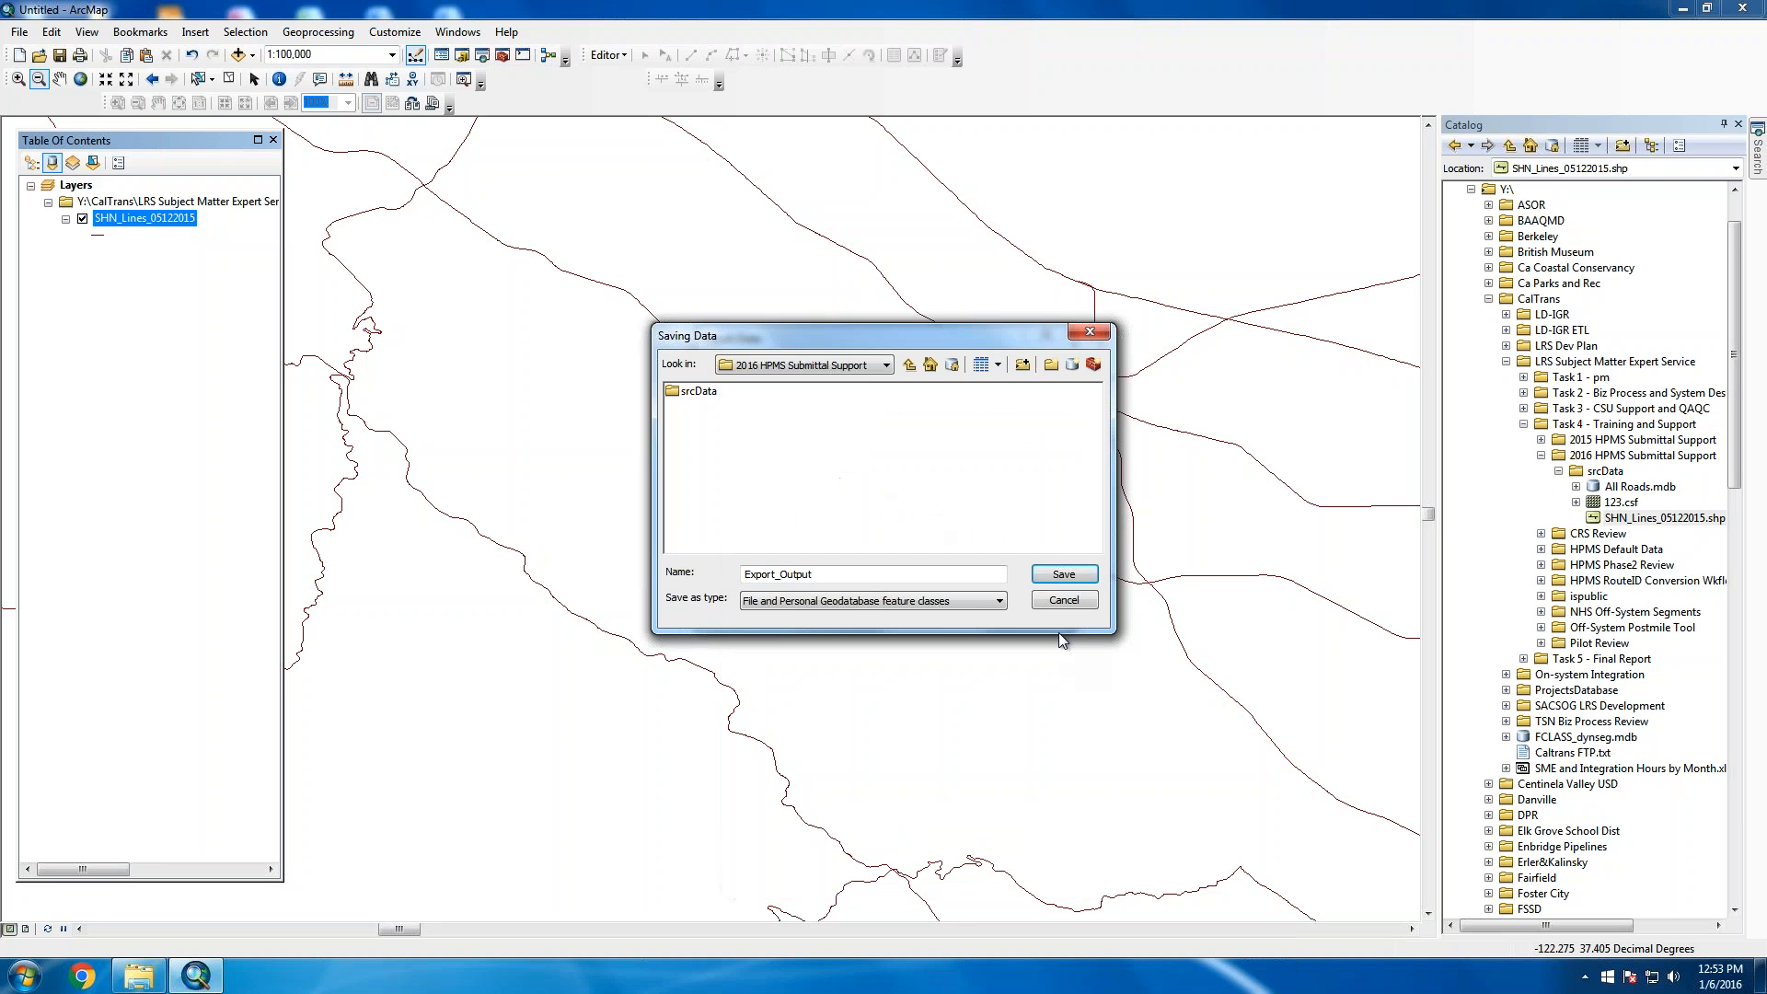
pyautogui.click(1051, 366)
pyautogui.write('WrdData')
pyautogui.press('BackSpace')
pyautogui.press('BackSpace')
pyautogui.press('BackSpace')
pyautogui.press('BackSpace')
pyautogui.press('BackSpace')
pyautogui.write('kData')
pyautogui.press('Return')
pyautogui.doubleClick(702, 408)
# Export the features as the OnSystemRight shapefile and add it to the map
pyautogui.doubleClick(834, 578)
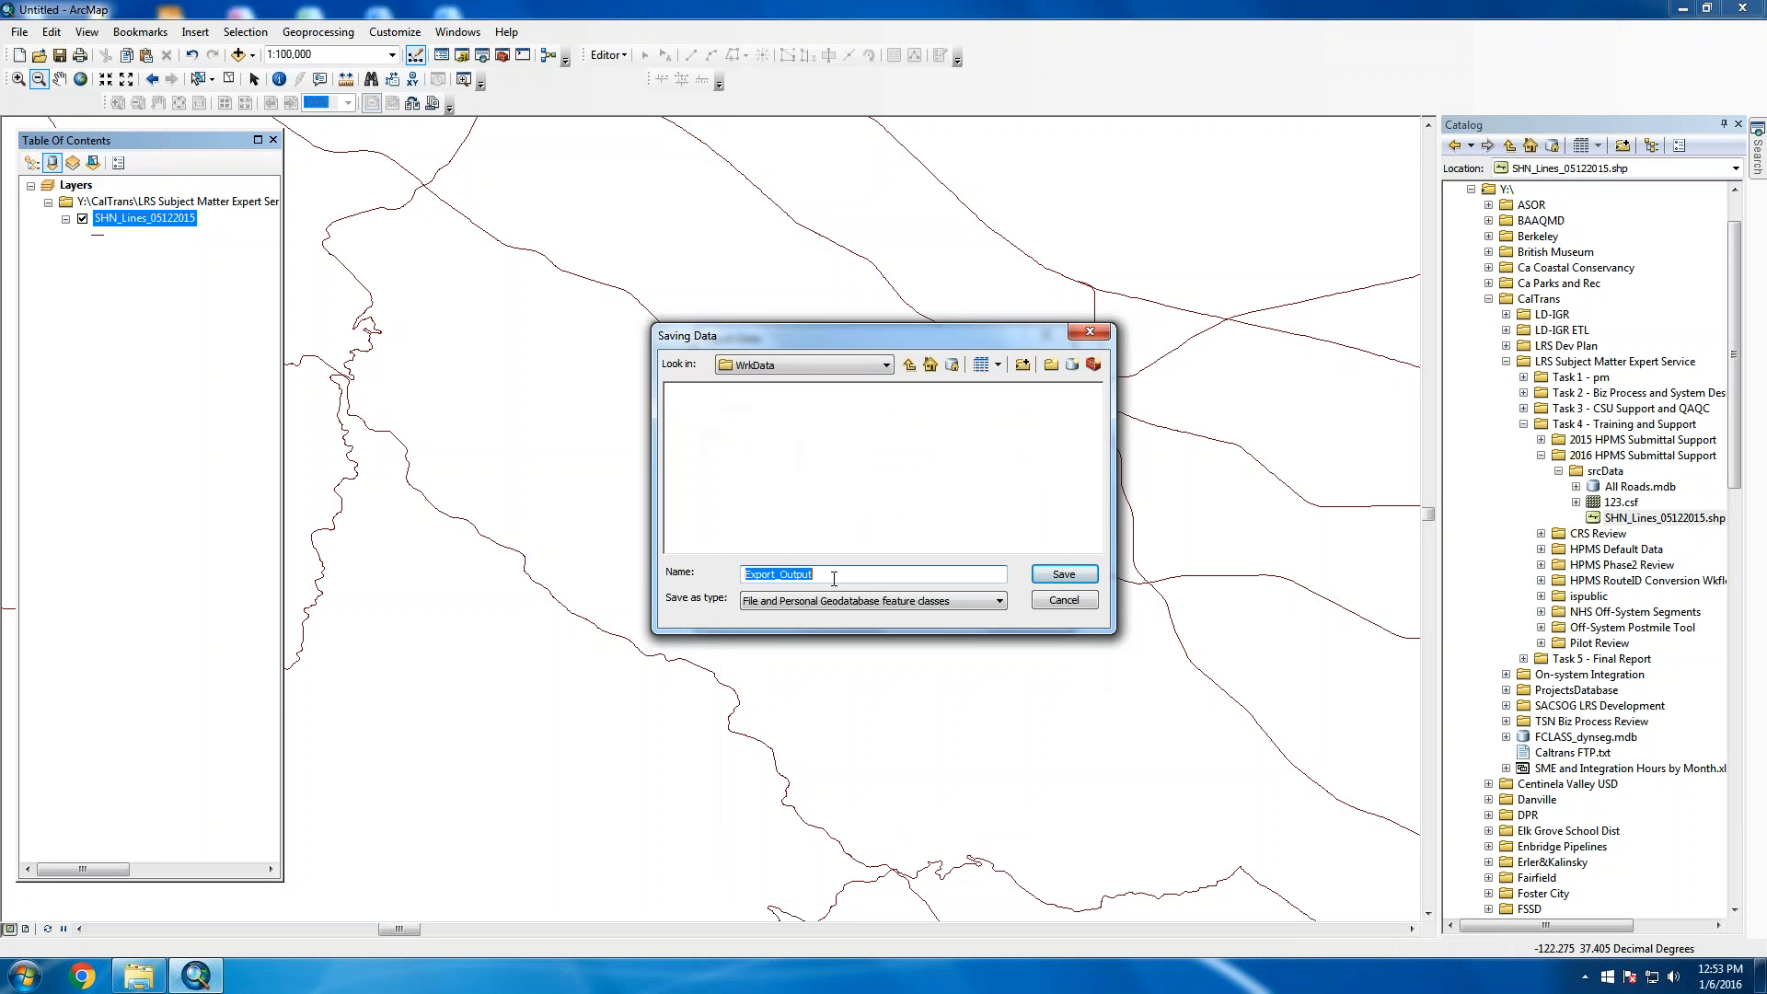
pyautogui.write('OnSystemRight')
pyautogui.click(1082, 587)
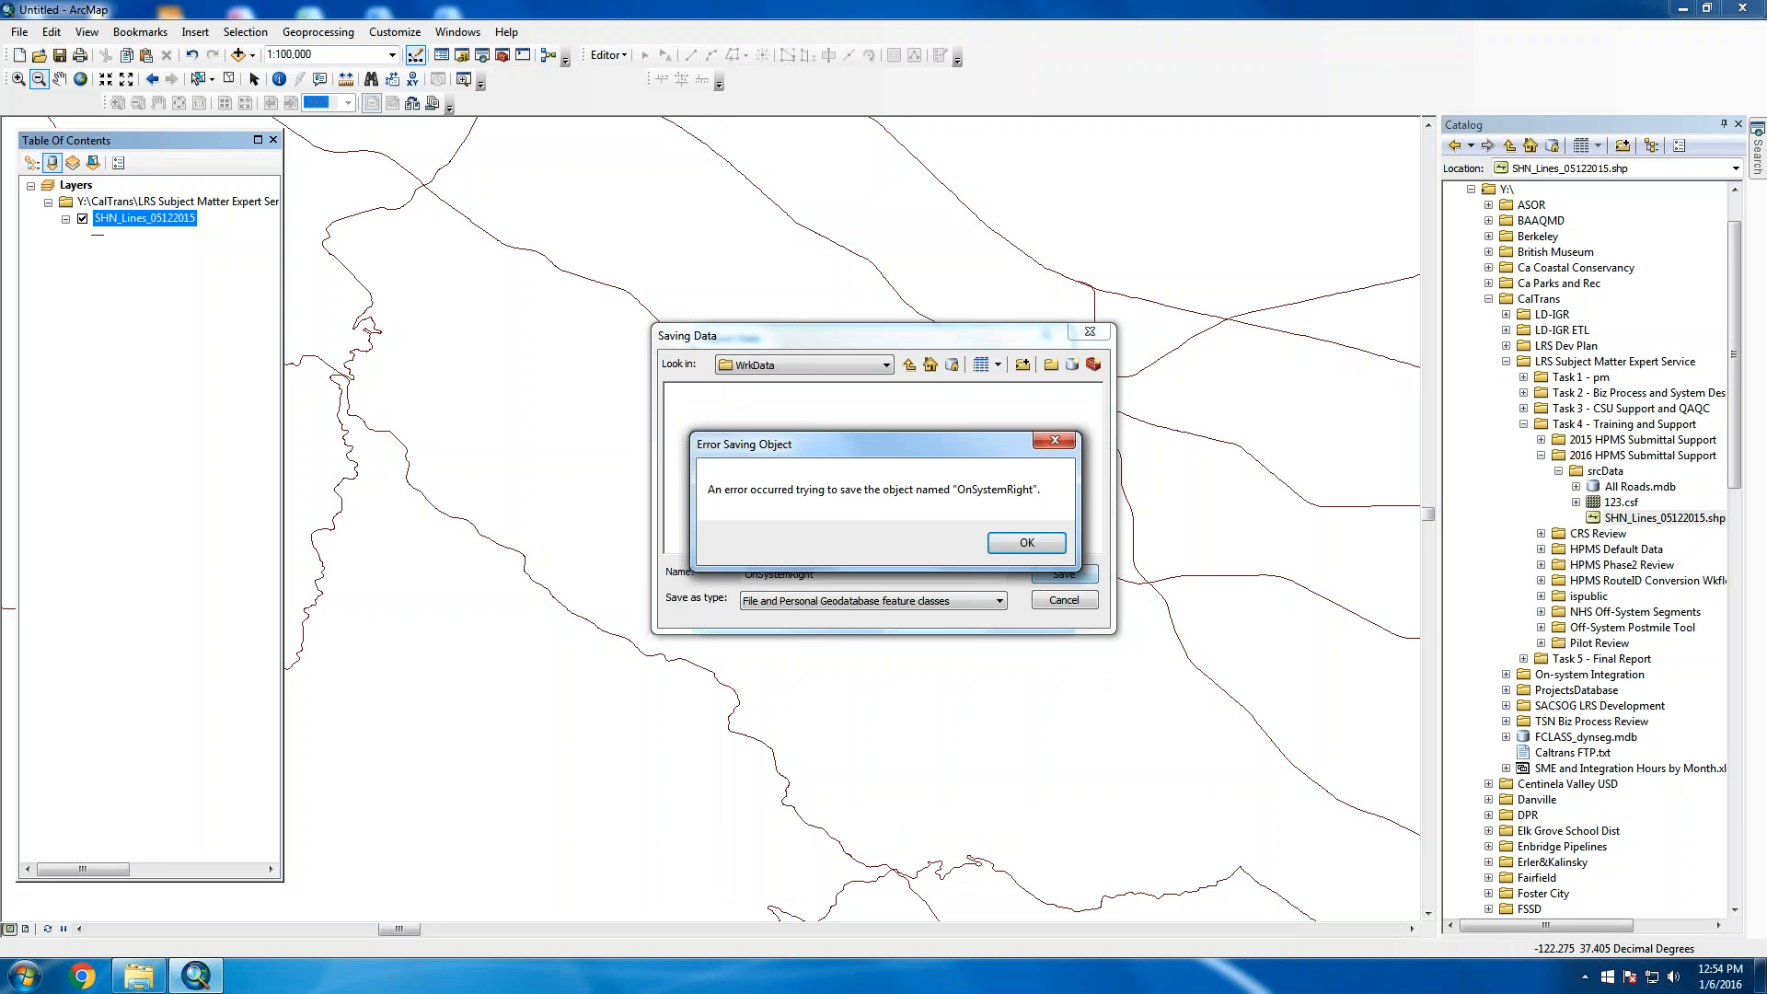
pyautogui.click(1032, 549)
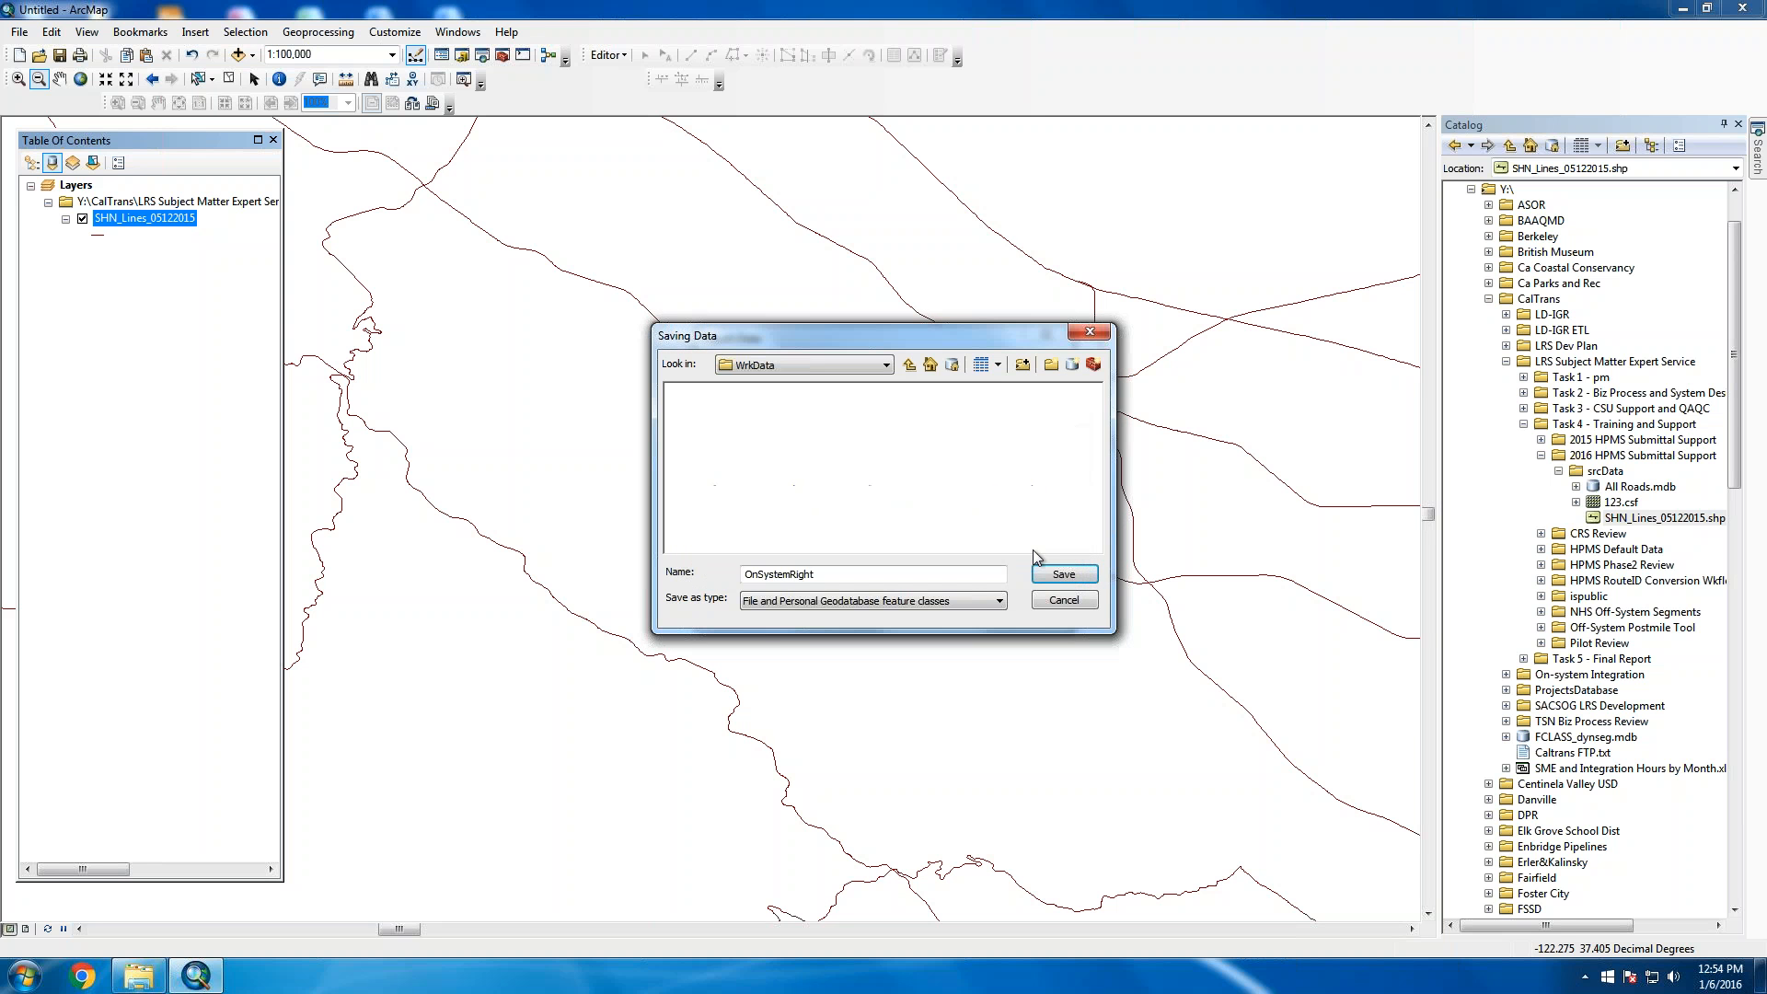
pyautogui.click(974, 600)
pyautogui.click(810, 629)
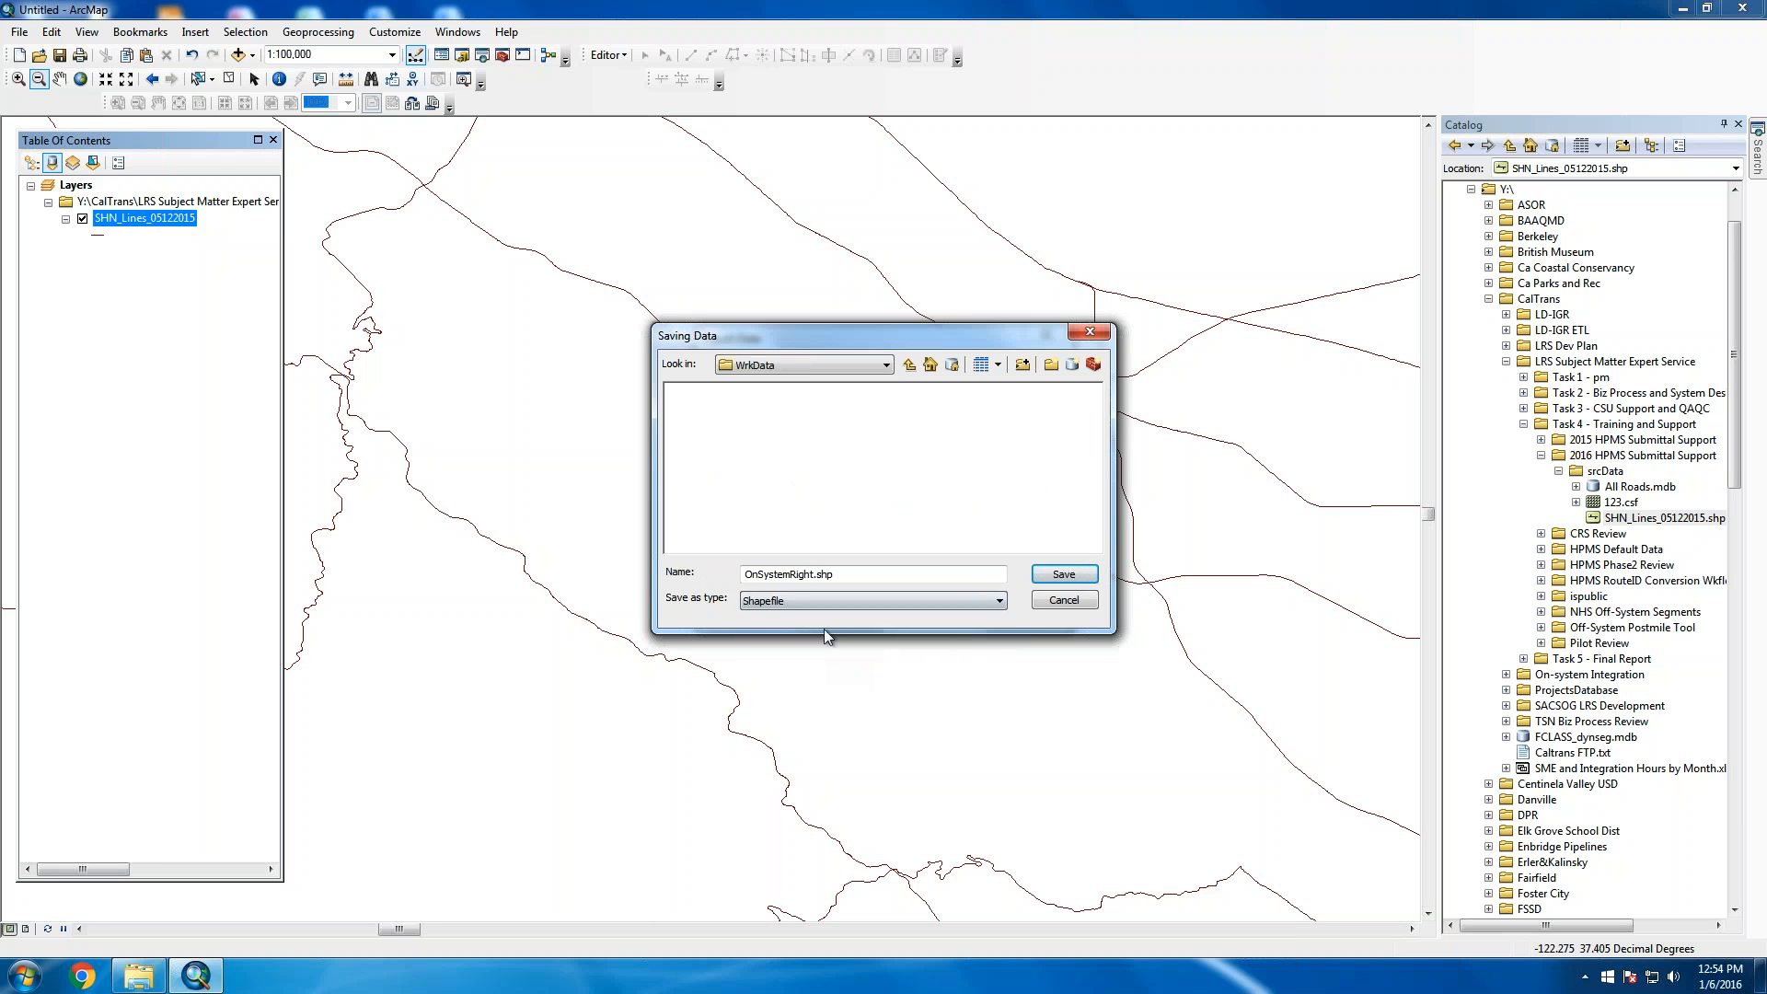
pyautogui.click(1067, 577)
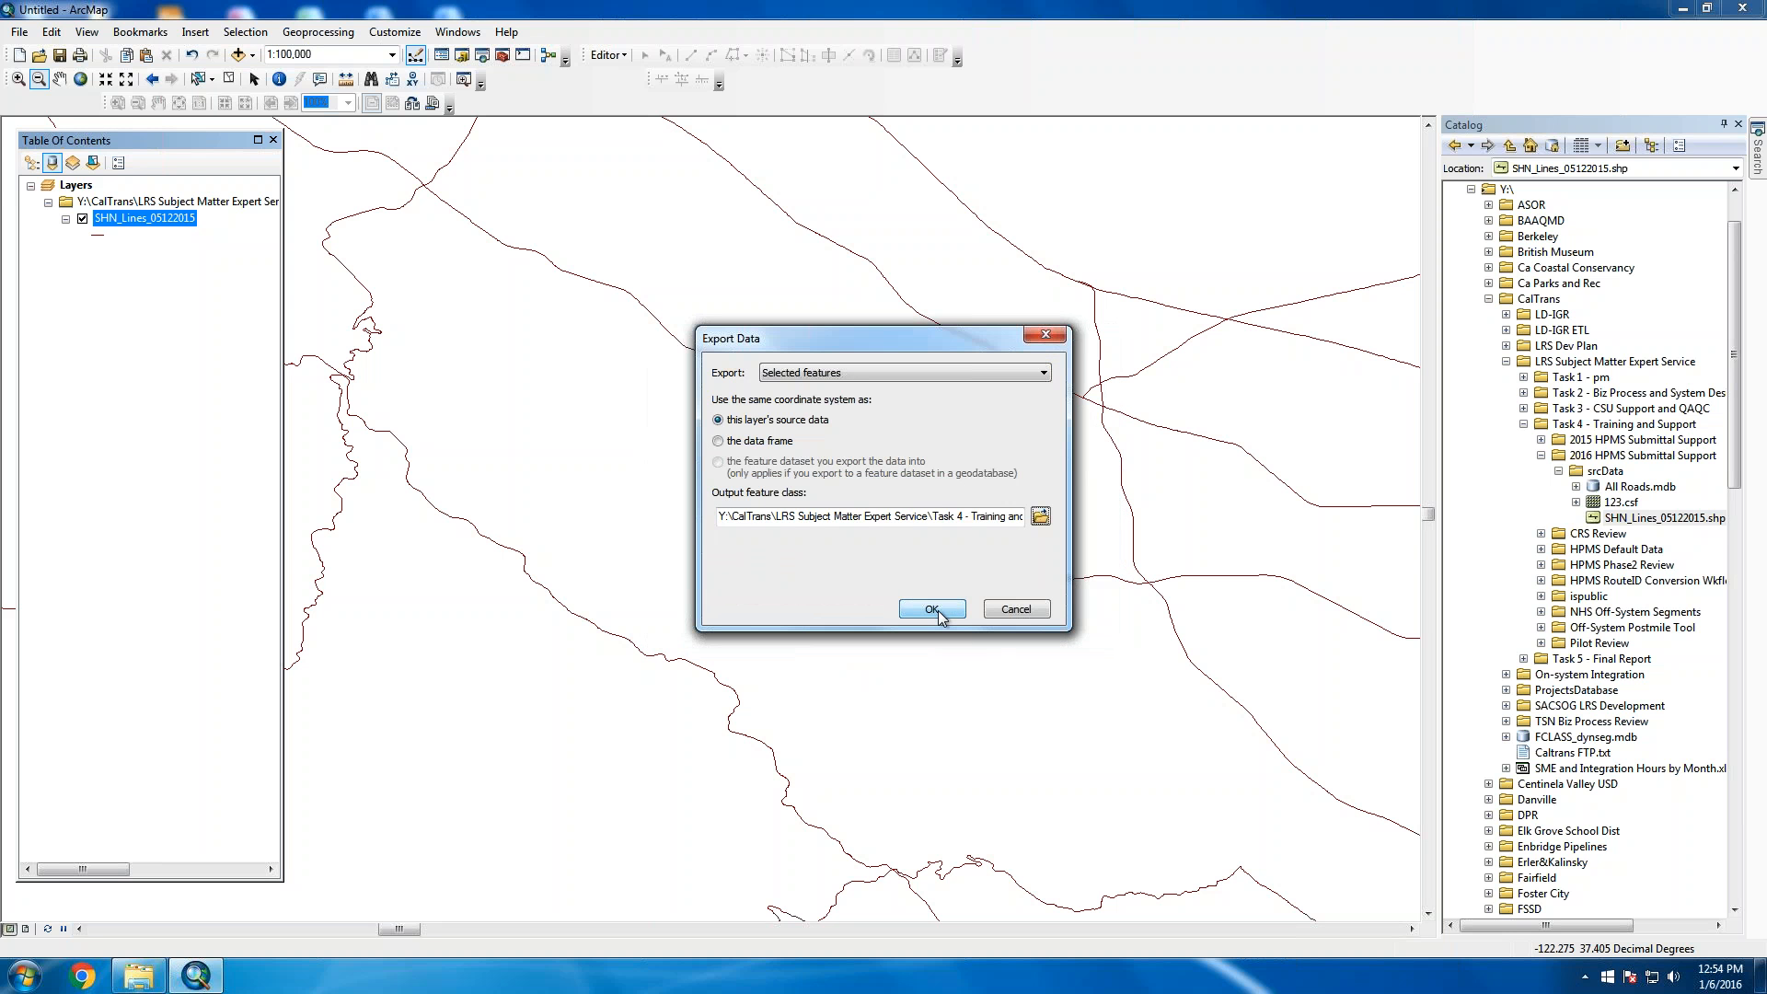
pyautogui.click(934, 609)
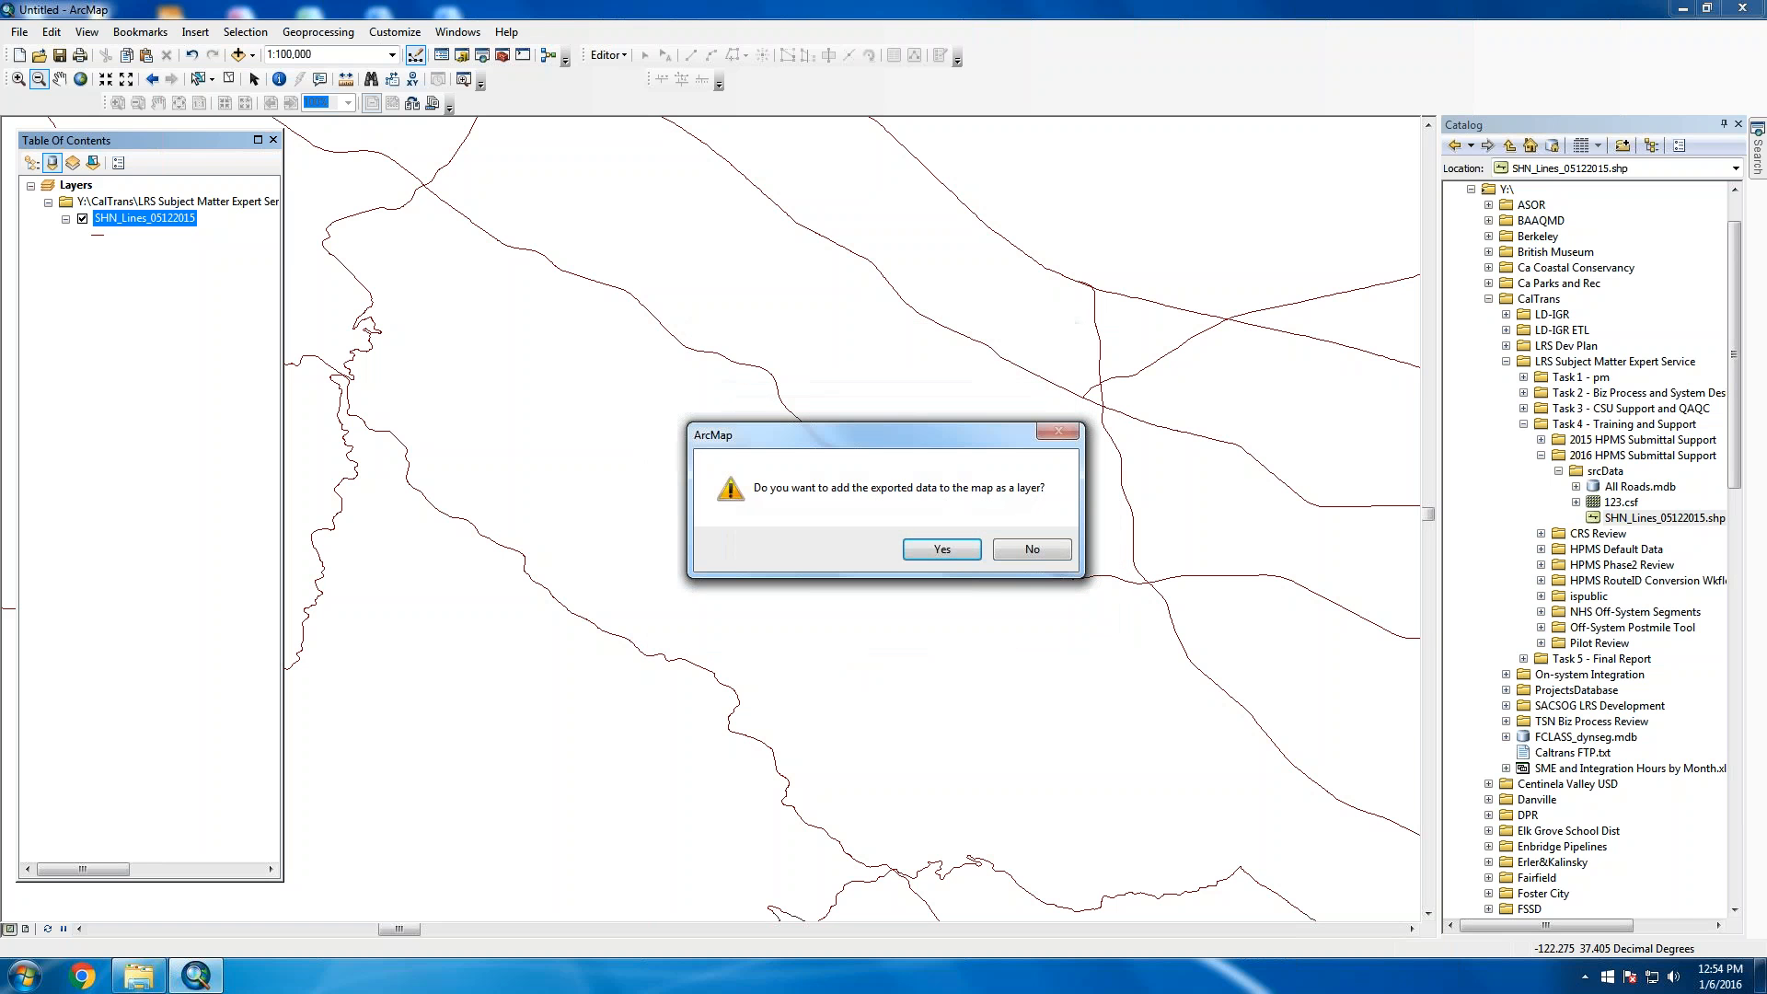
pyautogui.click(941, 548)
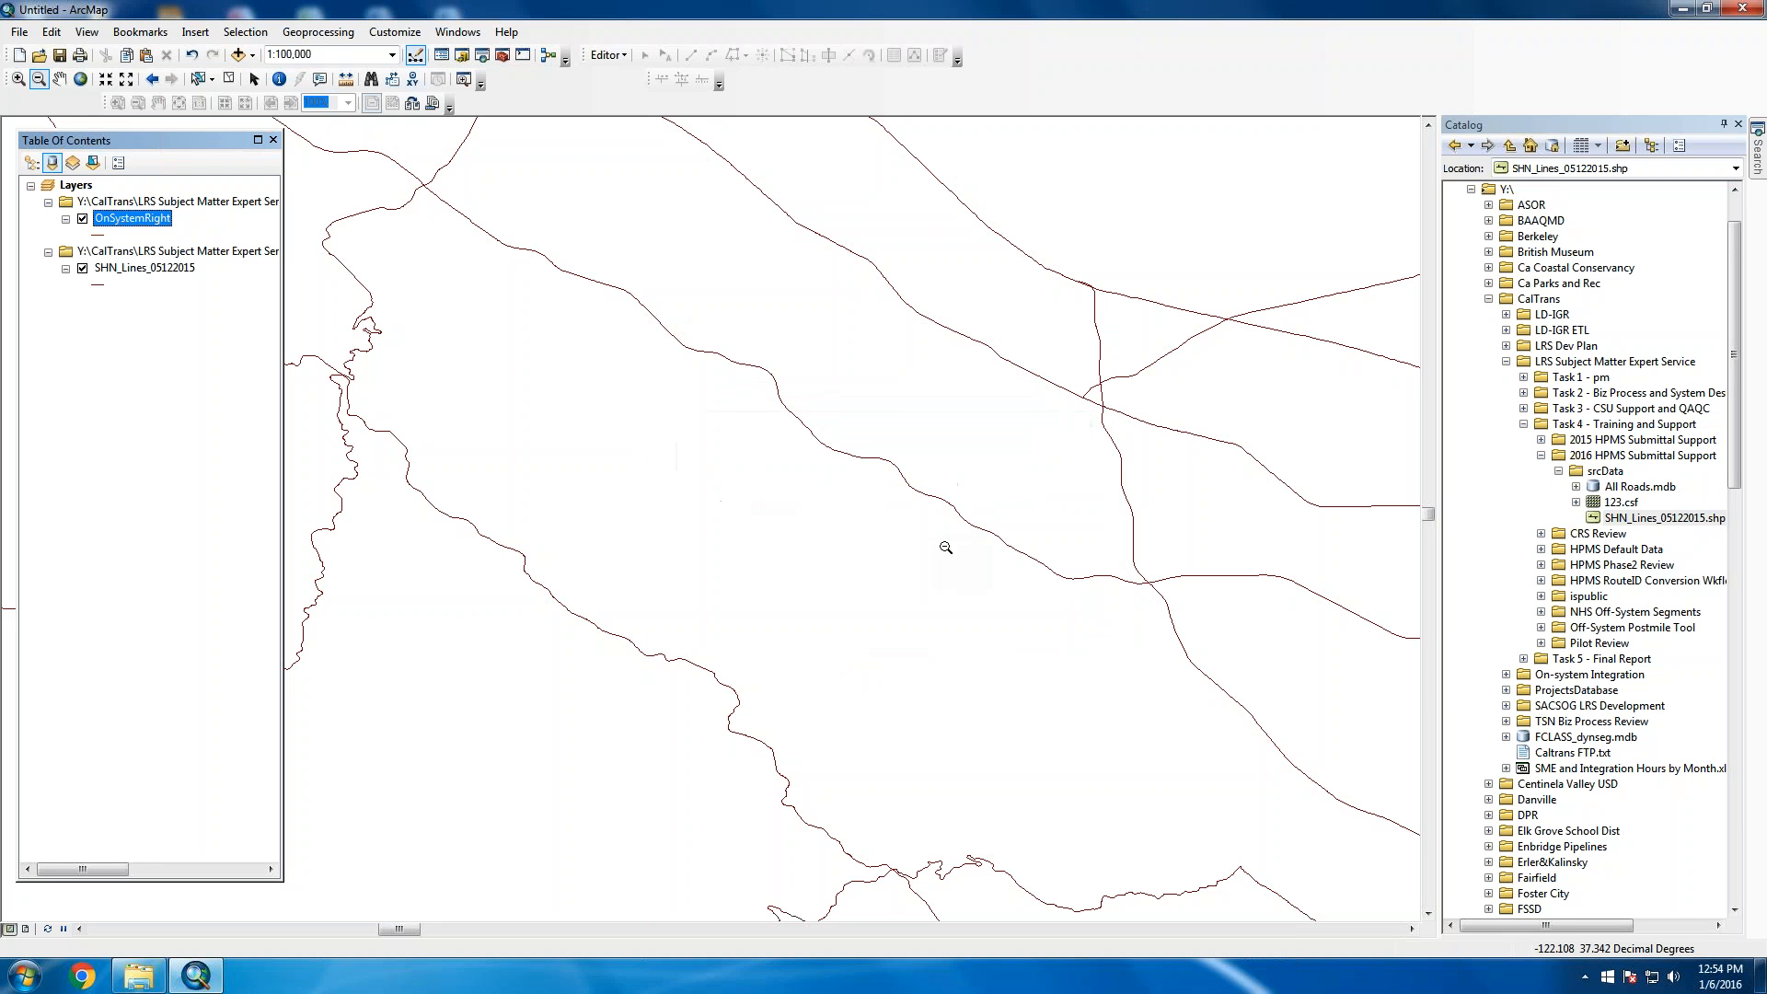
# Remove the SHN_Lines_05122015 layer from the map and refresh the display
pyautogui.keyDown('ctrl'); pyautogui.click(128, 269); pyautogui.keyUp('ctrl')
pyautogui.rightClick(128, 271)
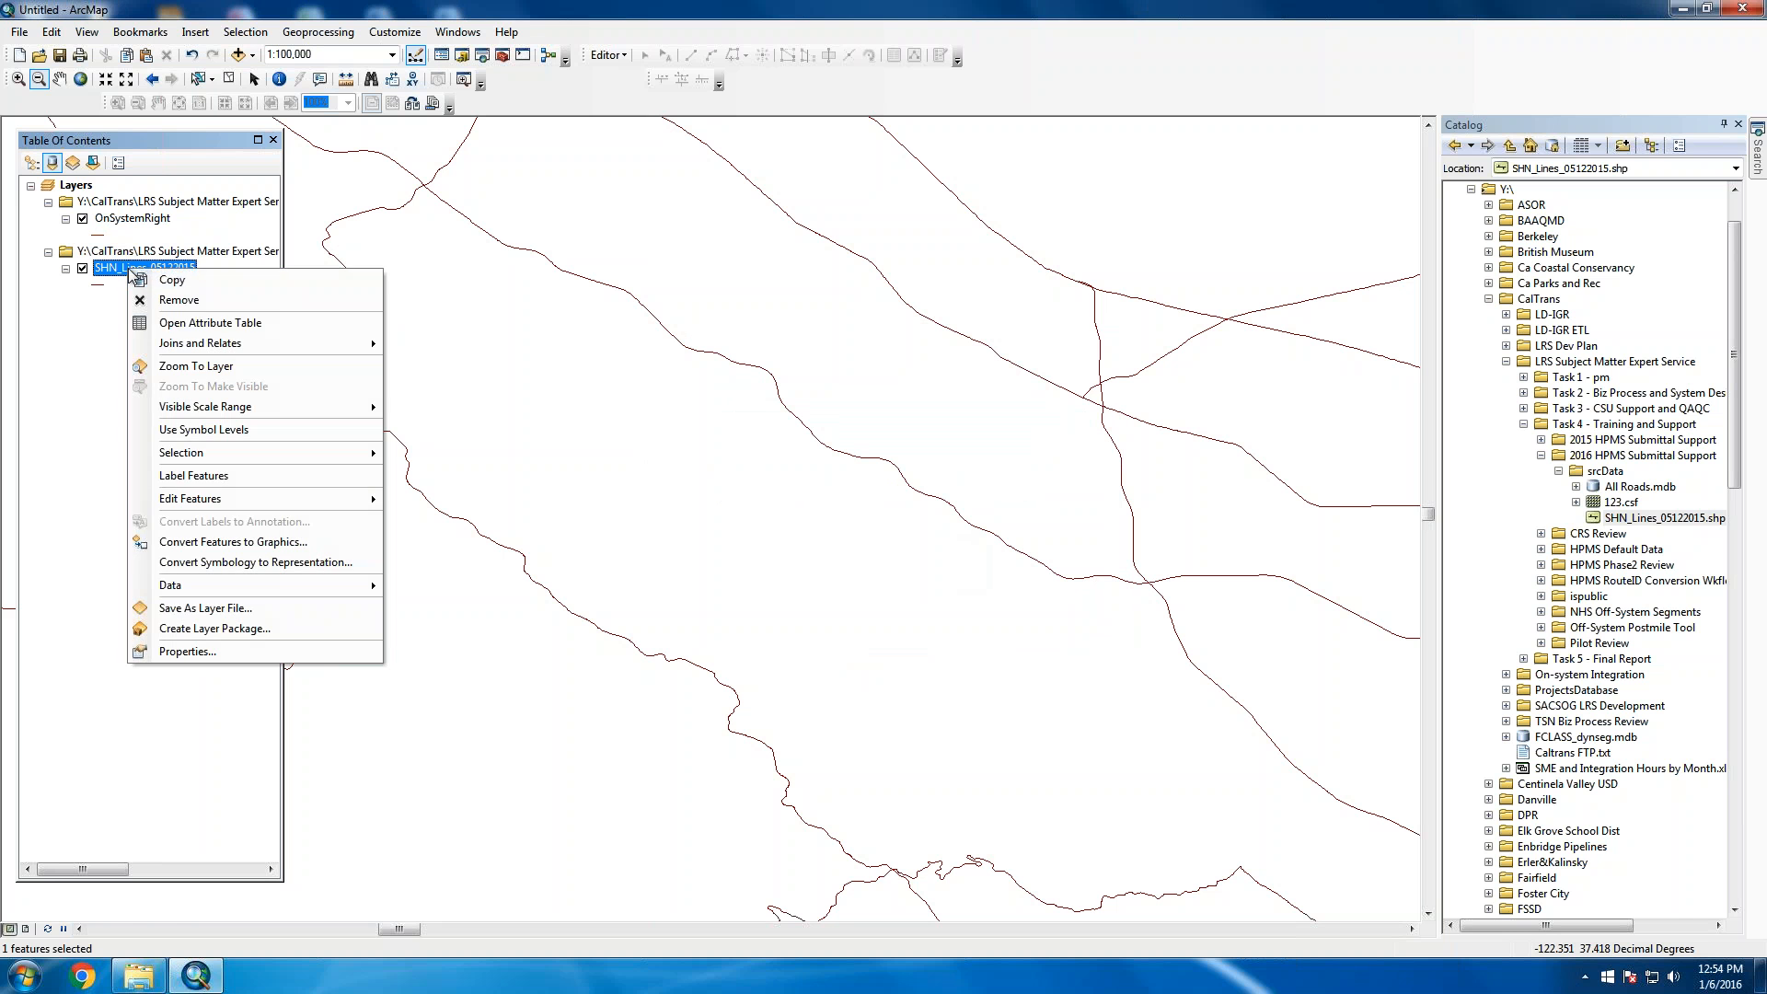
pyautogui.click(228, 304)
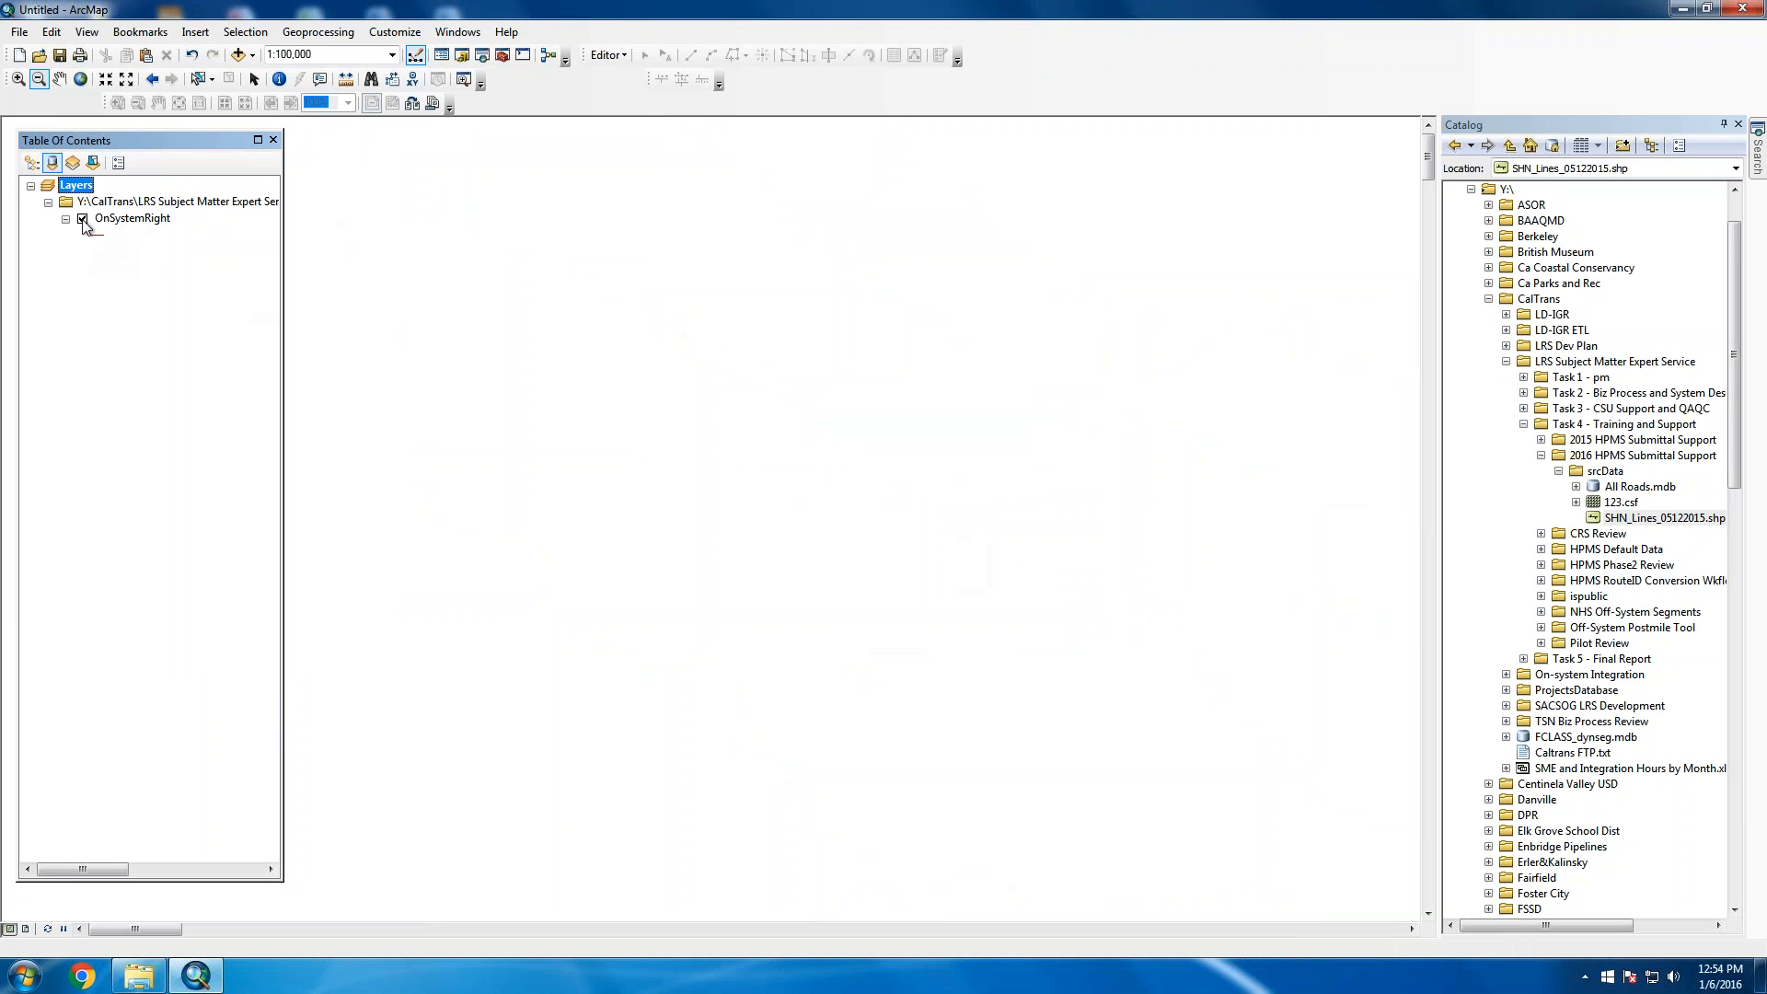
pyautogui.click(48, 927)
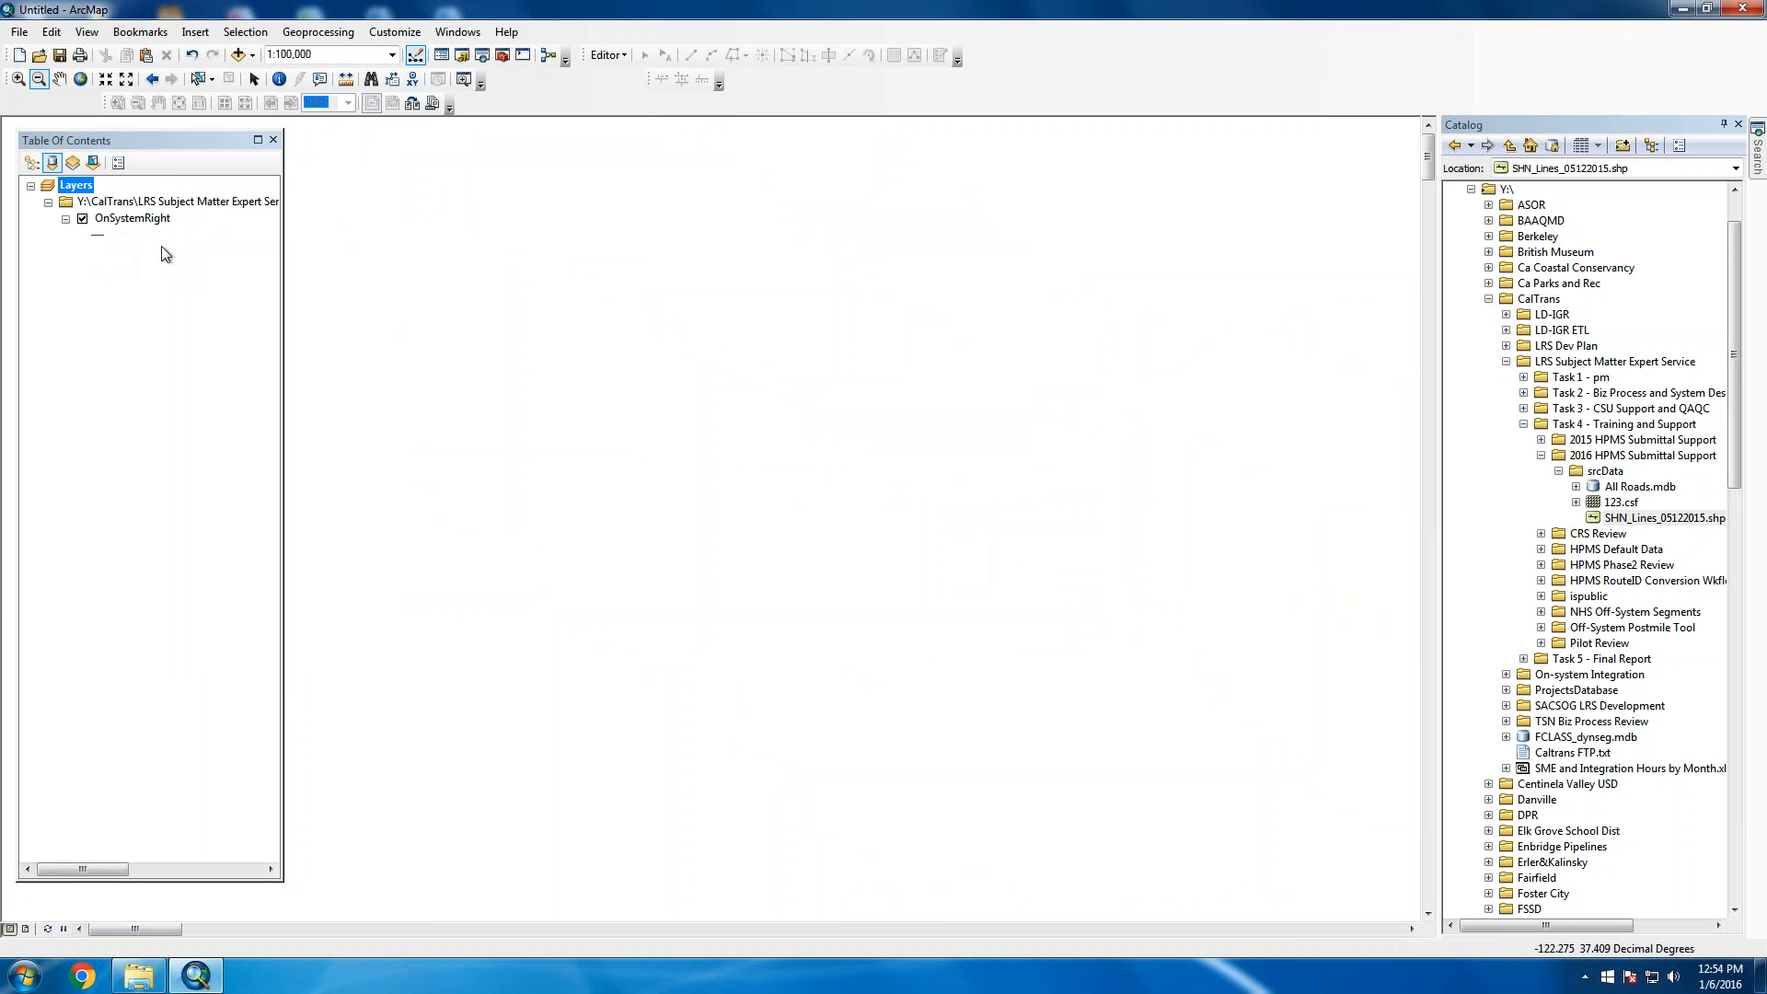
# Zoom to OnSystemRight, then remove its group layer and pick SHN_Lines_05122015 in Catalog
pyautogui.rightClick(151, 221)
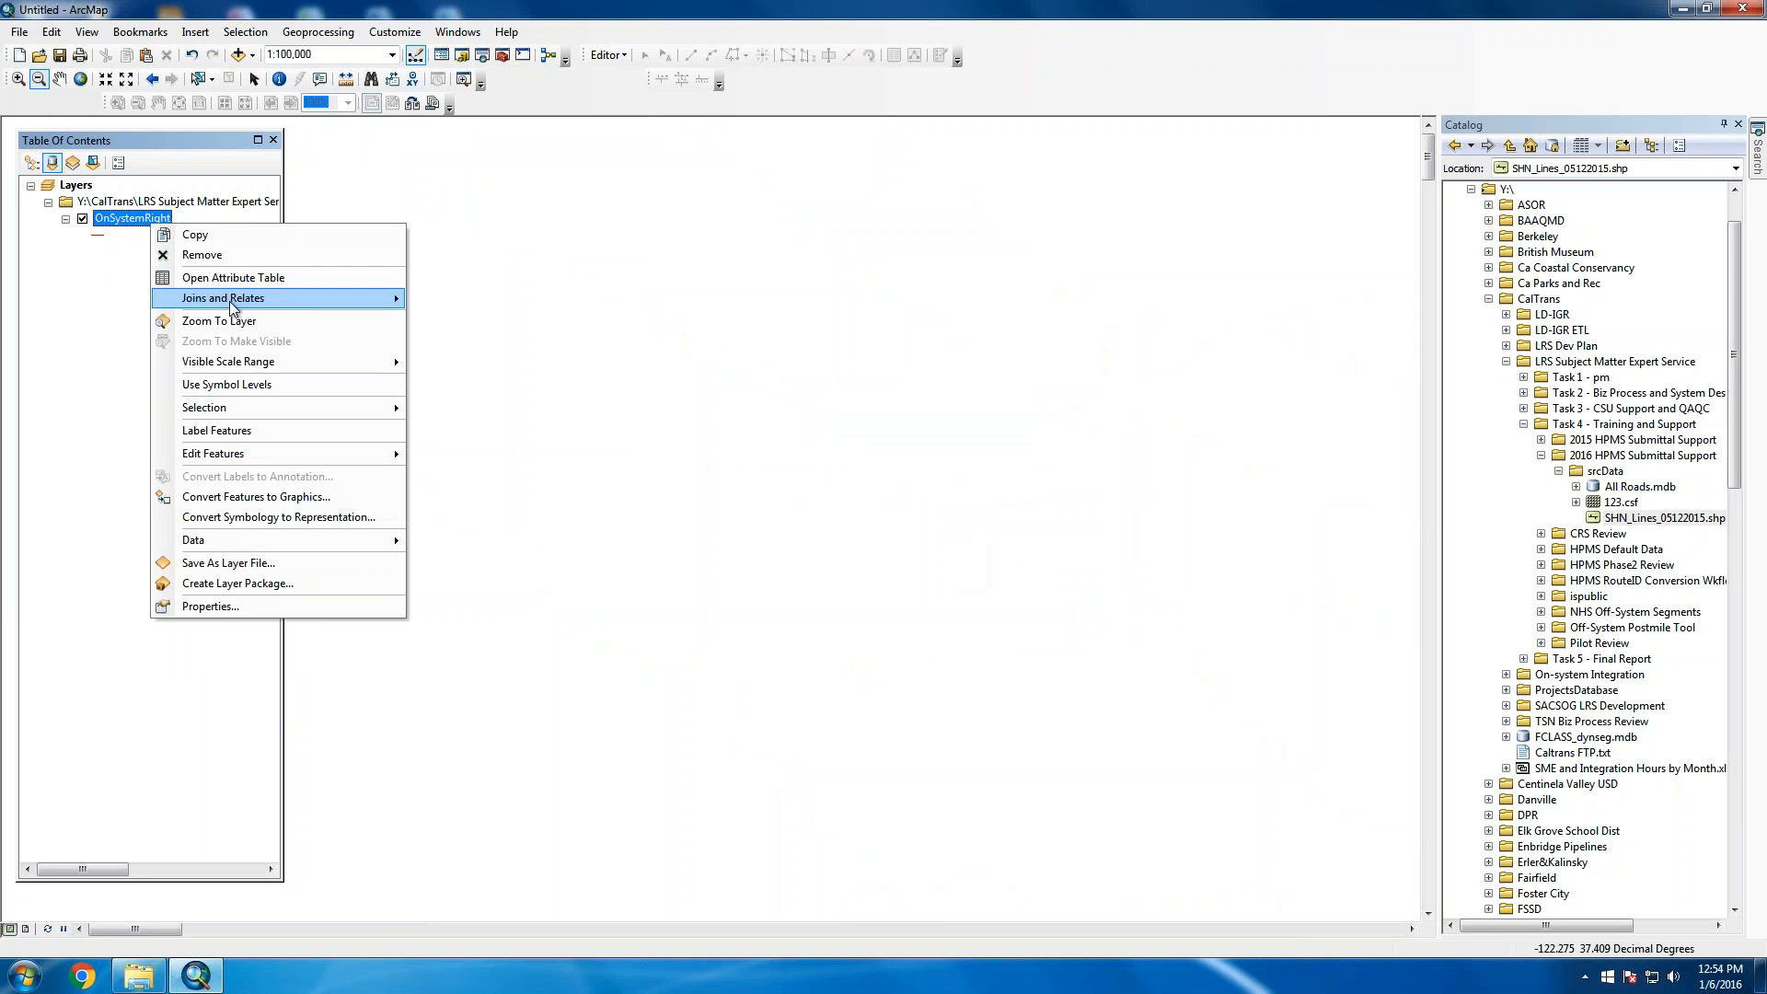
pyautogui.click(256, 322)
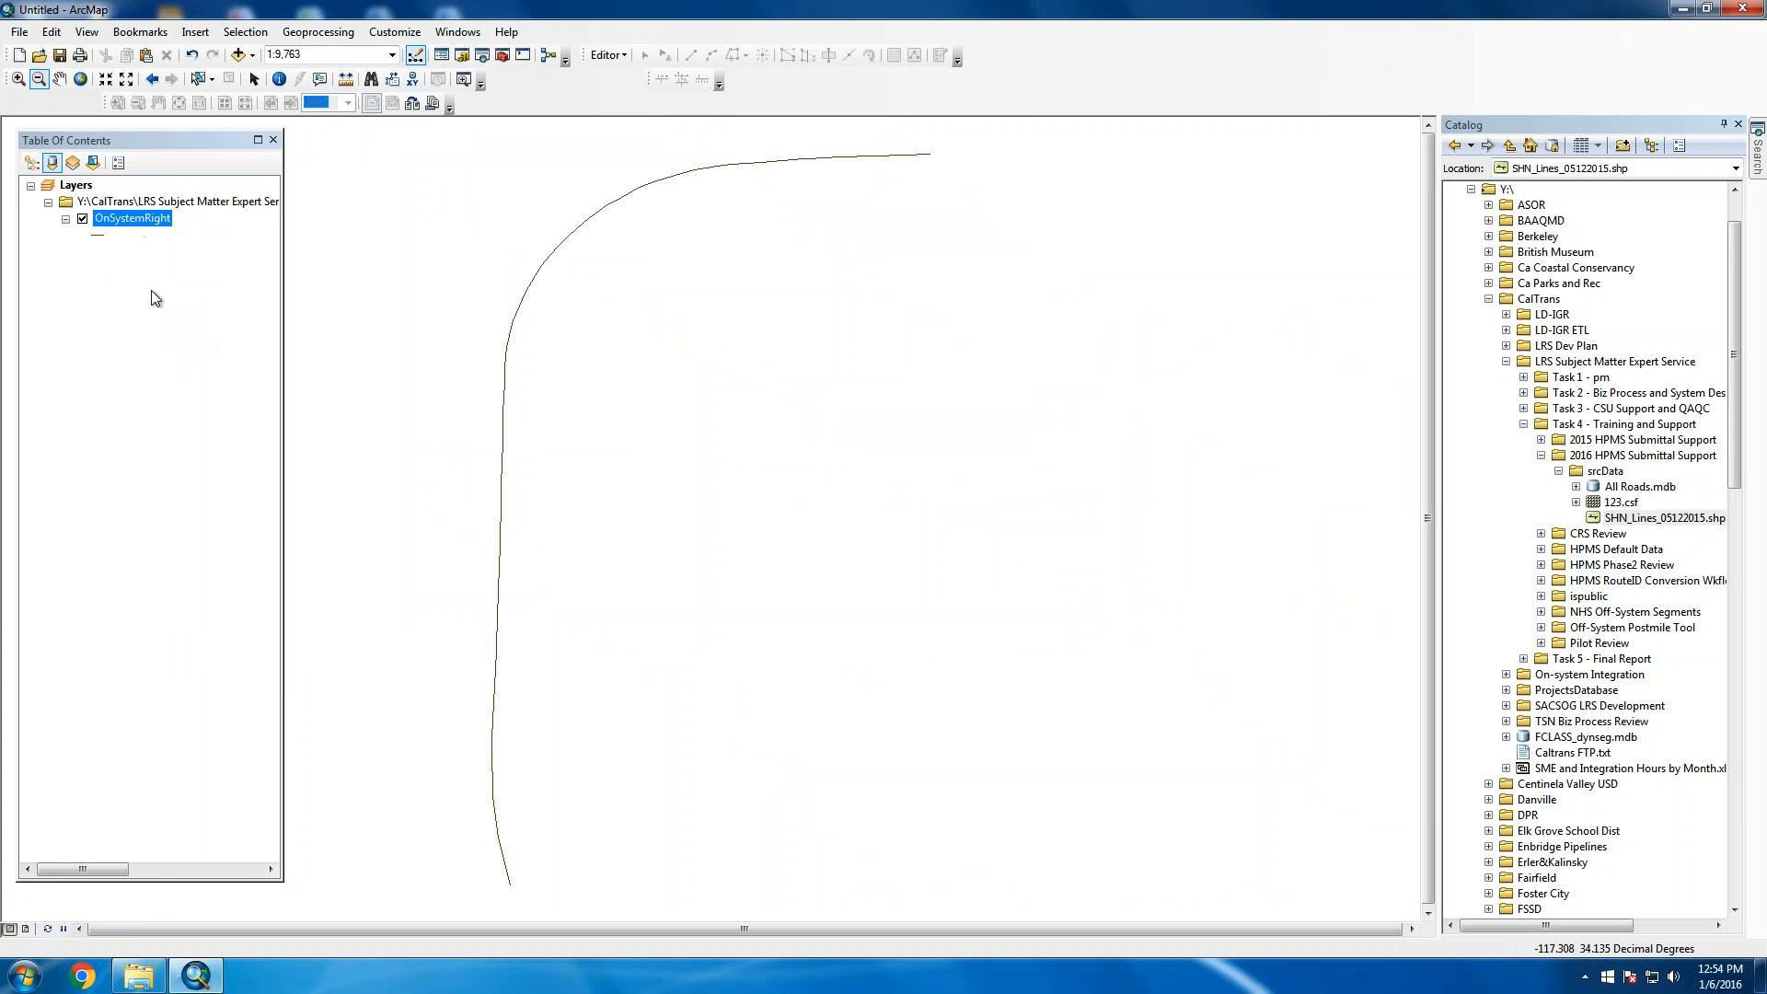
pyautogui.click(230, 200)
pyautogui.rightClick(230, 200)
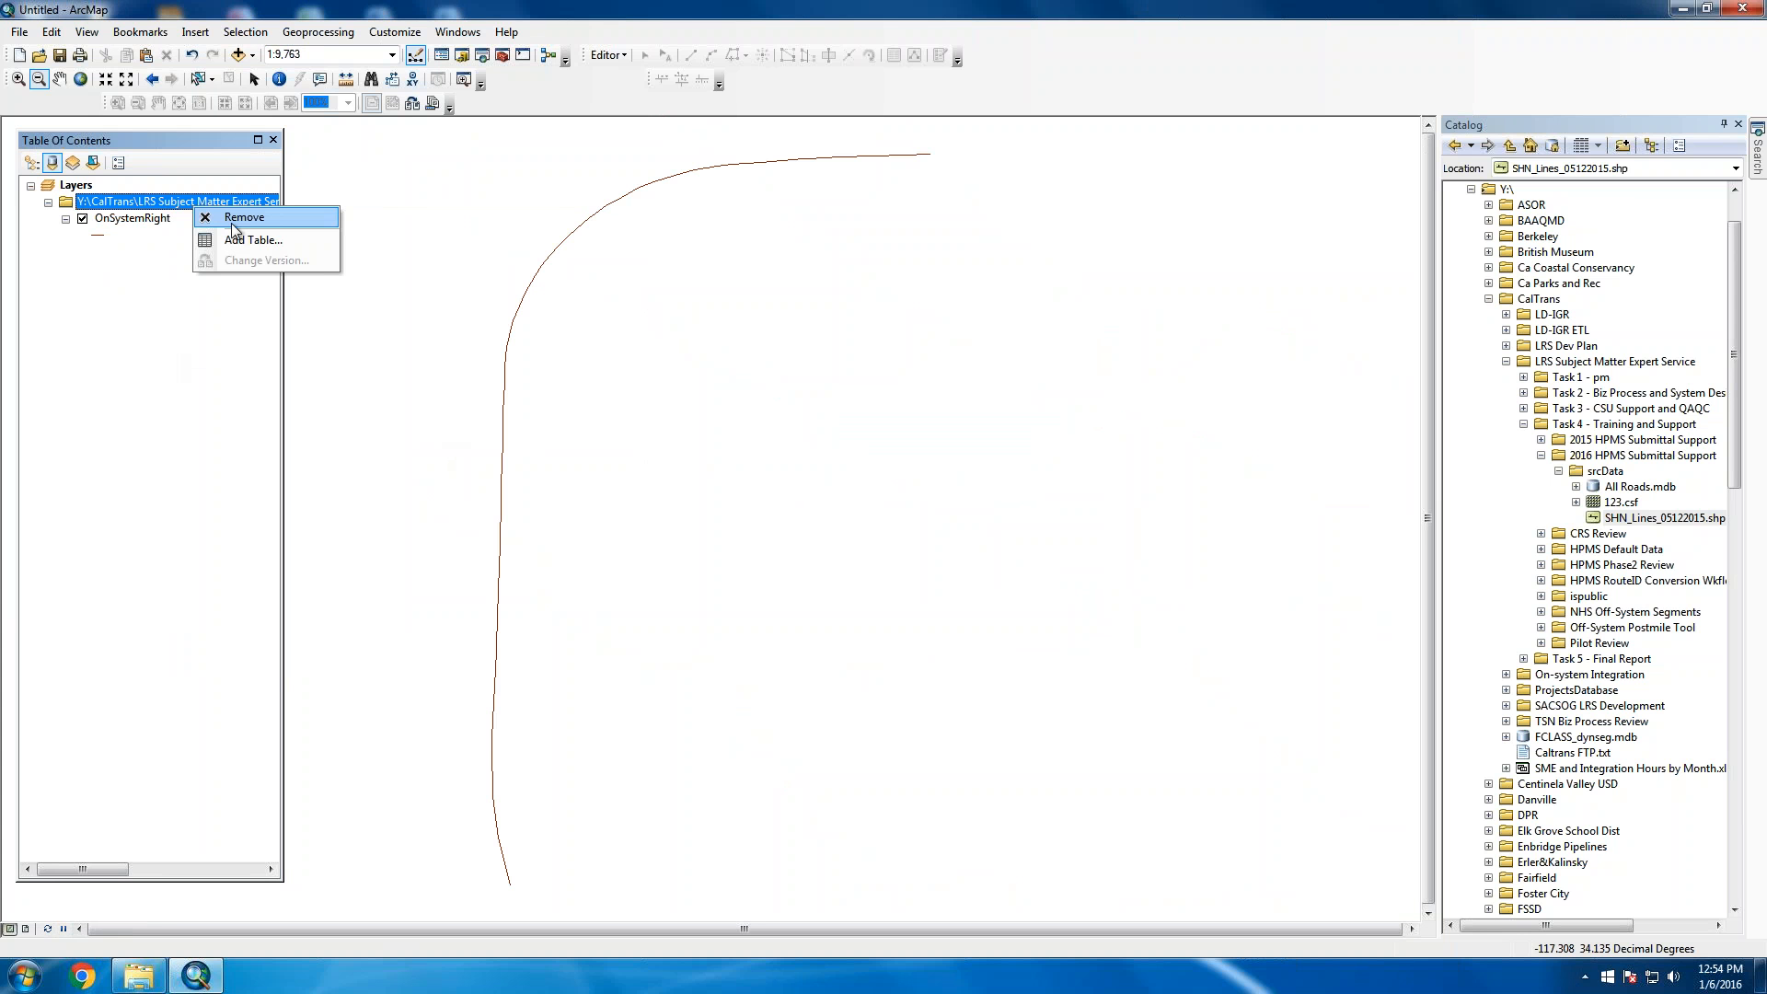
pyautogui.click(234, 219)
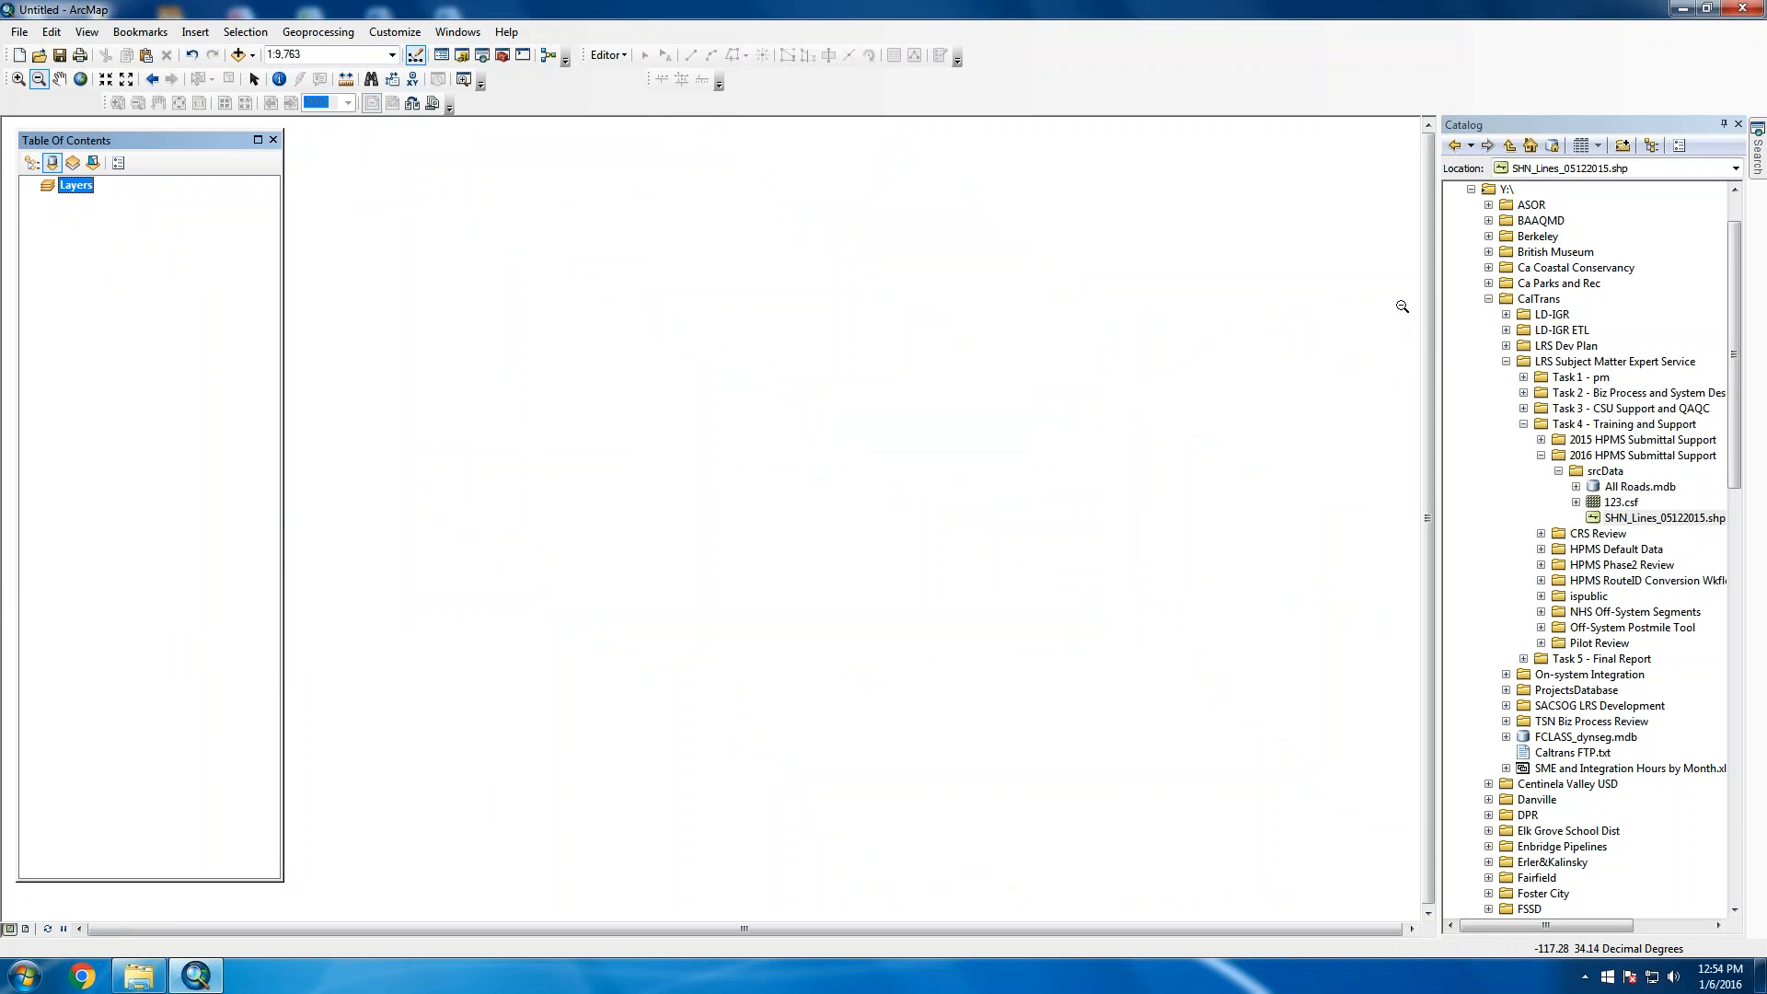
pyautogui.click(1626, 521)
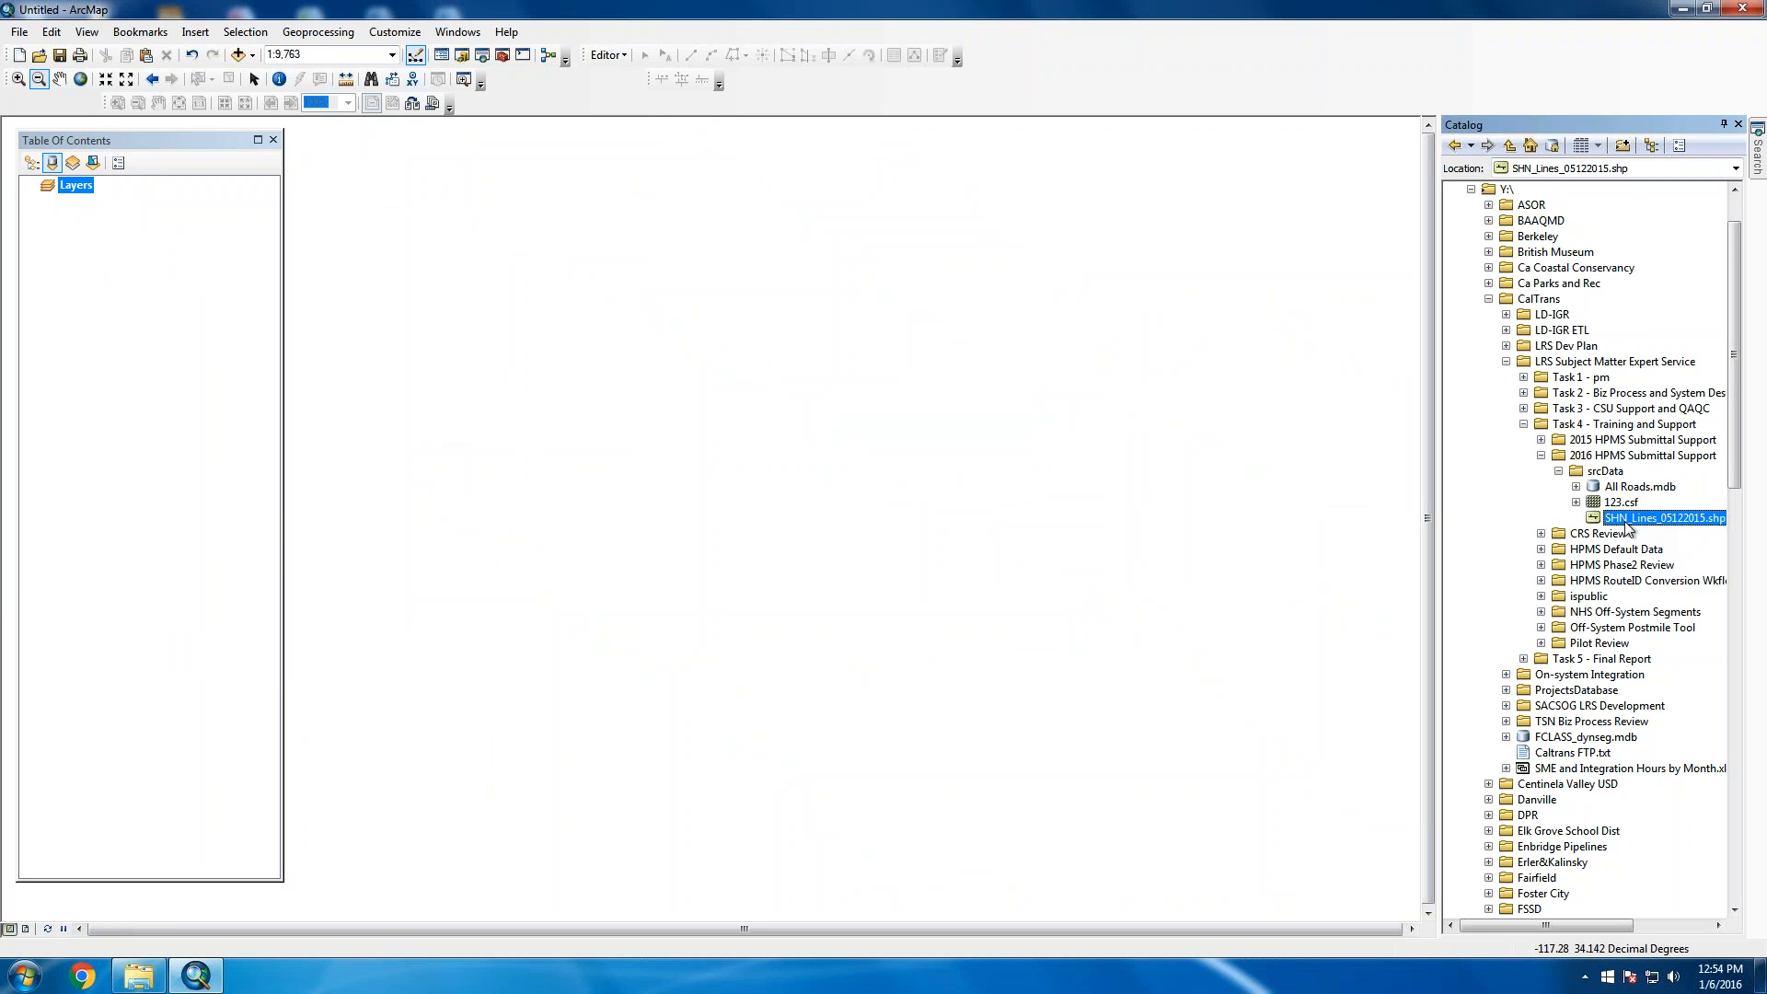
# Add SHN_Lines_05122015 to the map from Catalog and open its definition query properties
pyautogui.moveTo(1627, 525); pyautogui.dragTo(995, 522)
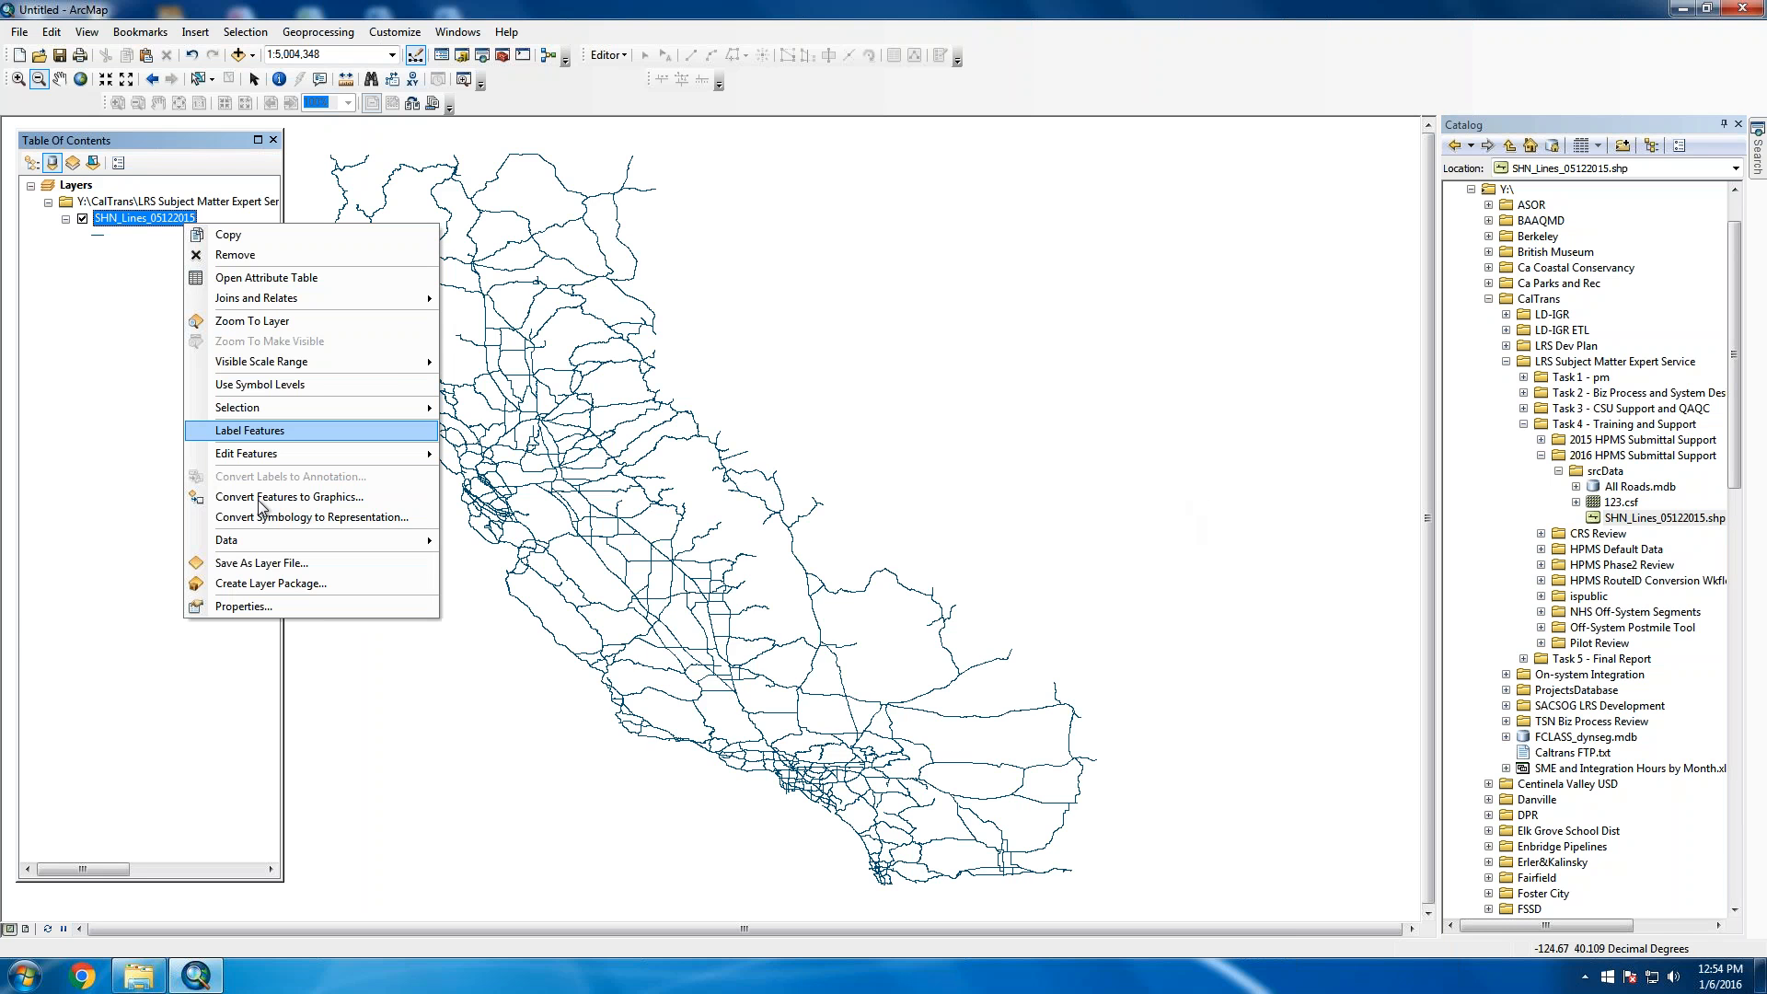
pyautogui.click(244, 606)
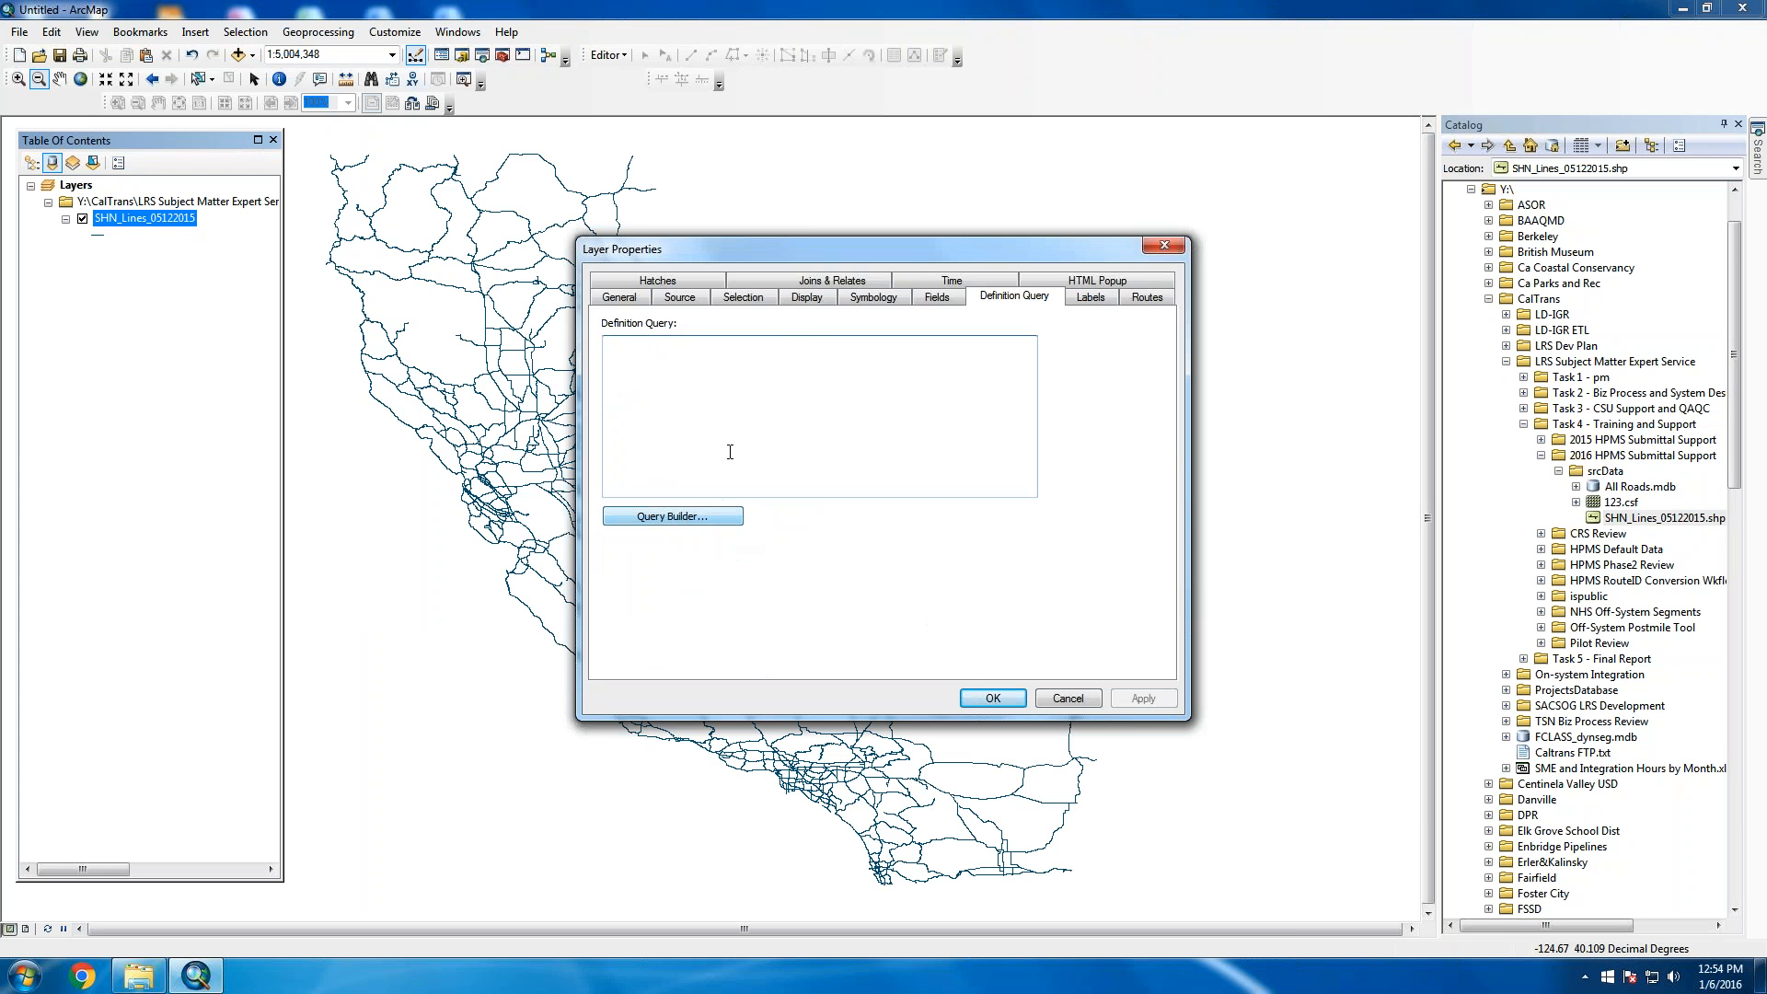
pyautogui.write('AL')
pyautogui.press('BackSpace')
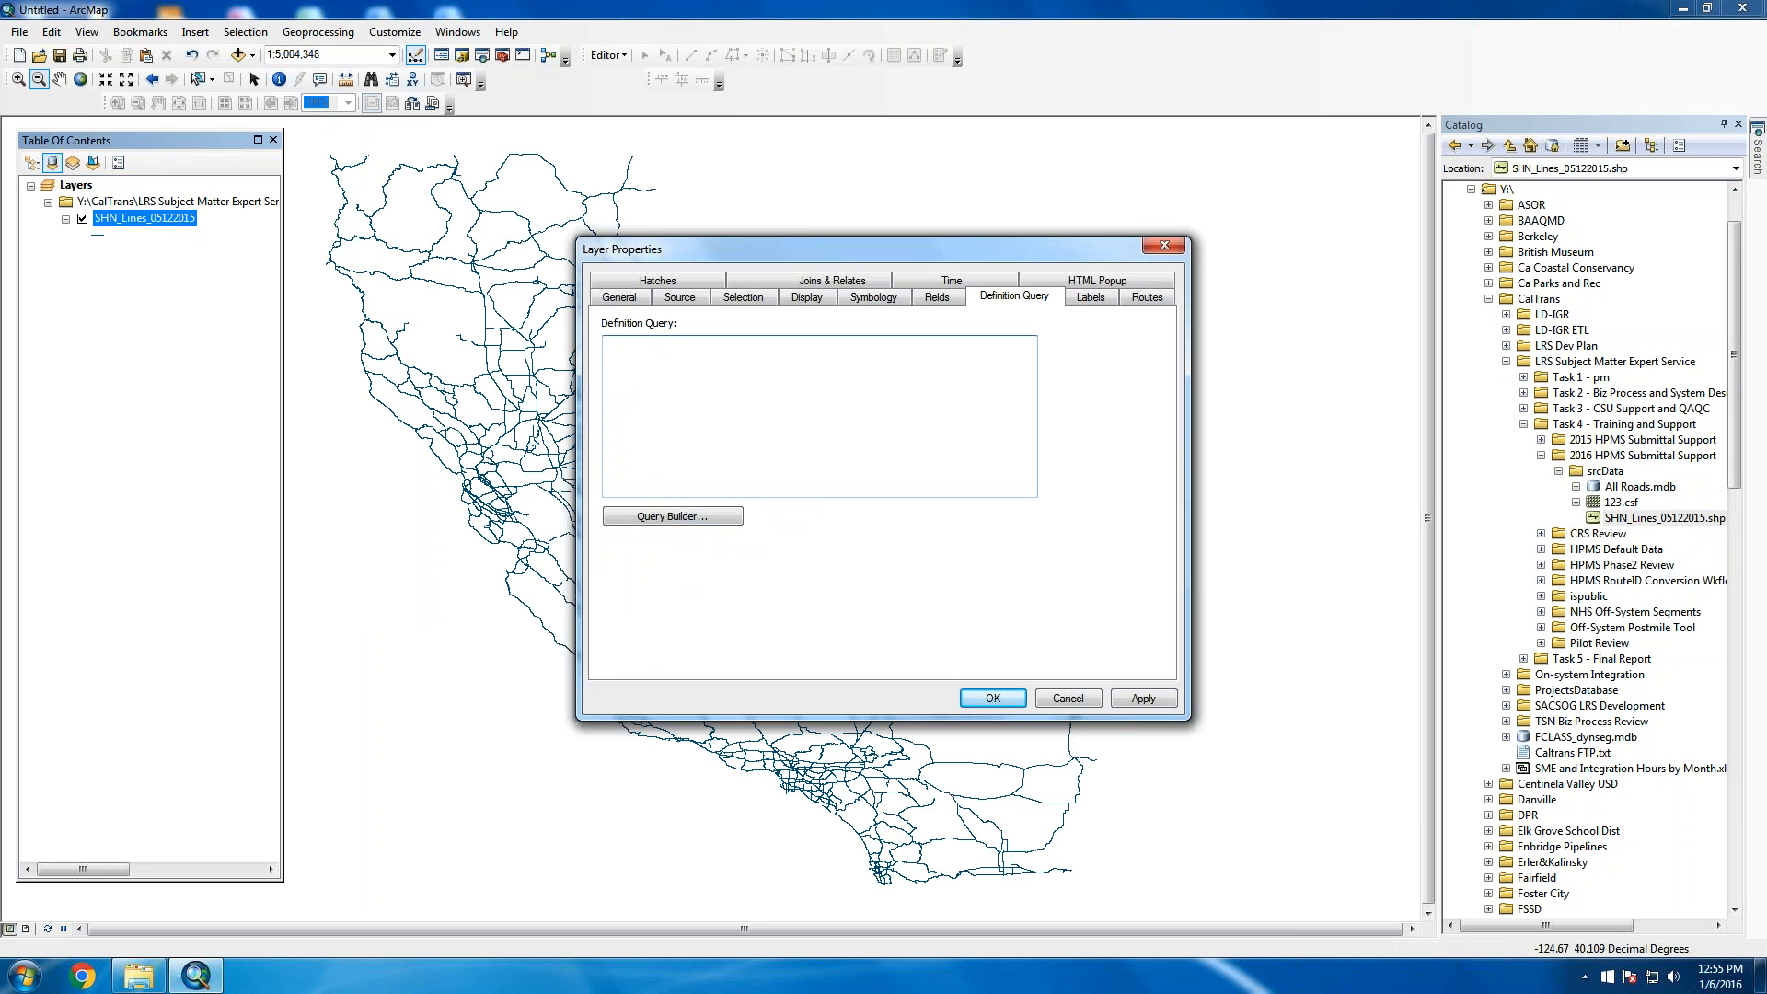
# Build the definition query "ALIGNMENT" = 'R' in the Query Builder and apply it
pyautogui.click(672, 517)
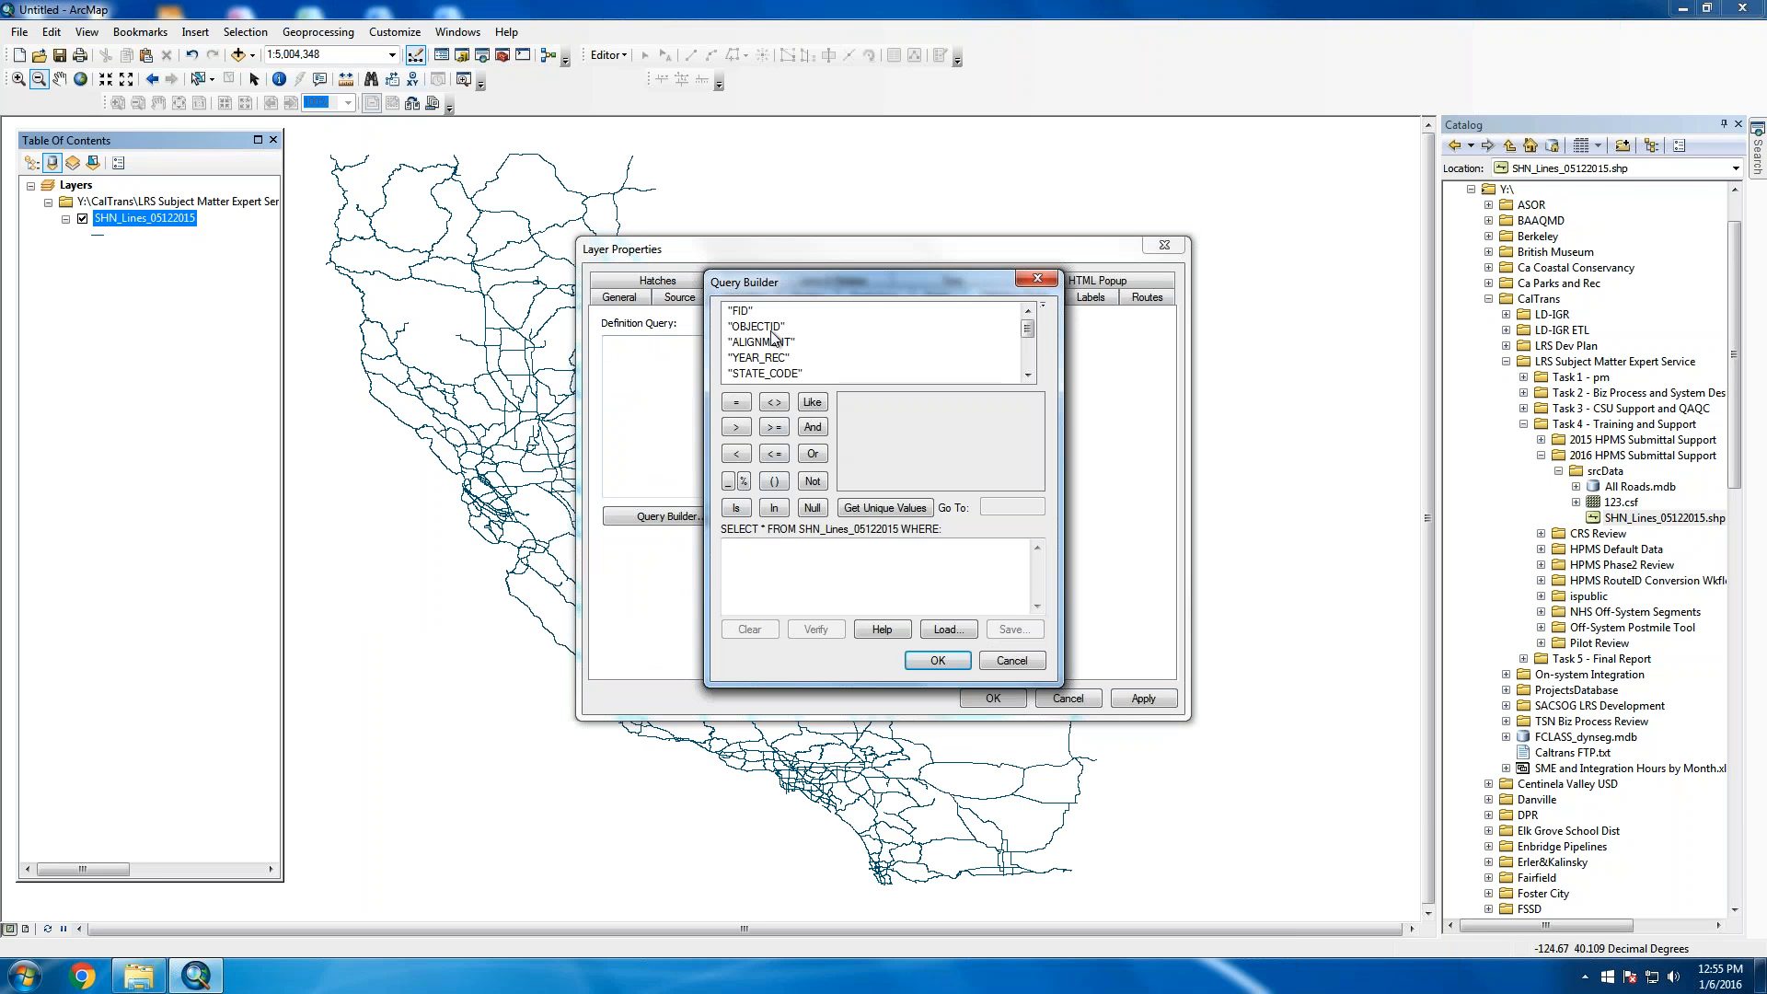
pyautogui.click(773, 341)
pyautogui.doubleClick(762, 341)
pyautogui.click(736, 402)
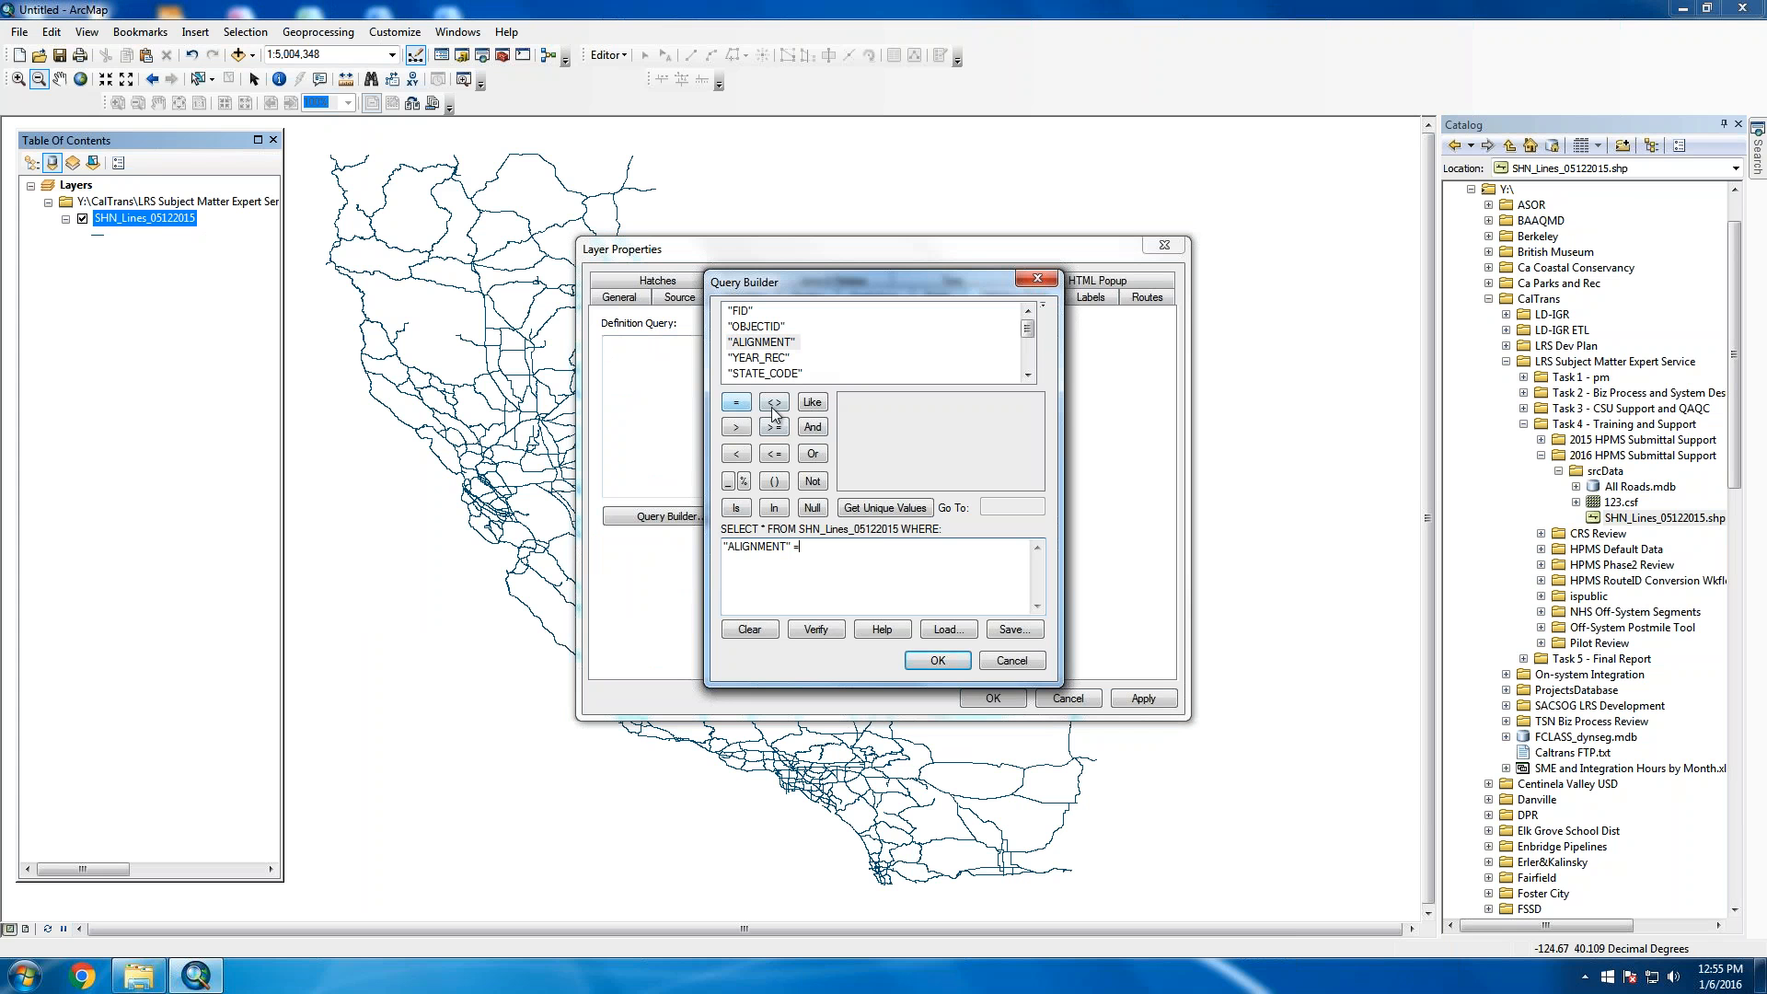
pyautogui.write("'R'")
pyautogui.click(937, 660)
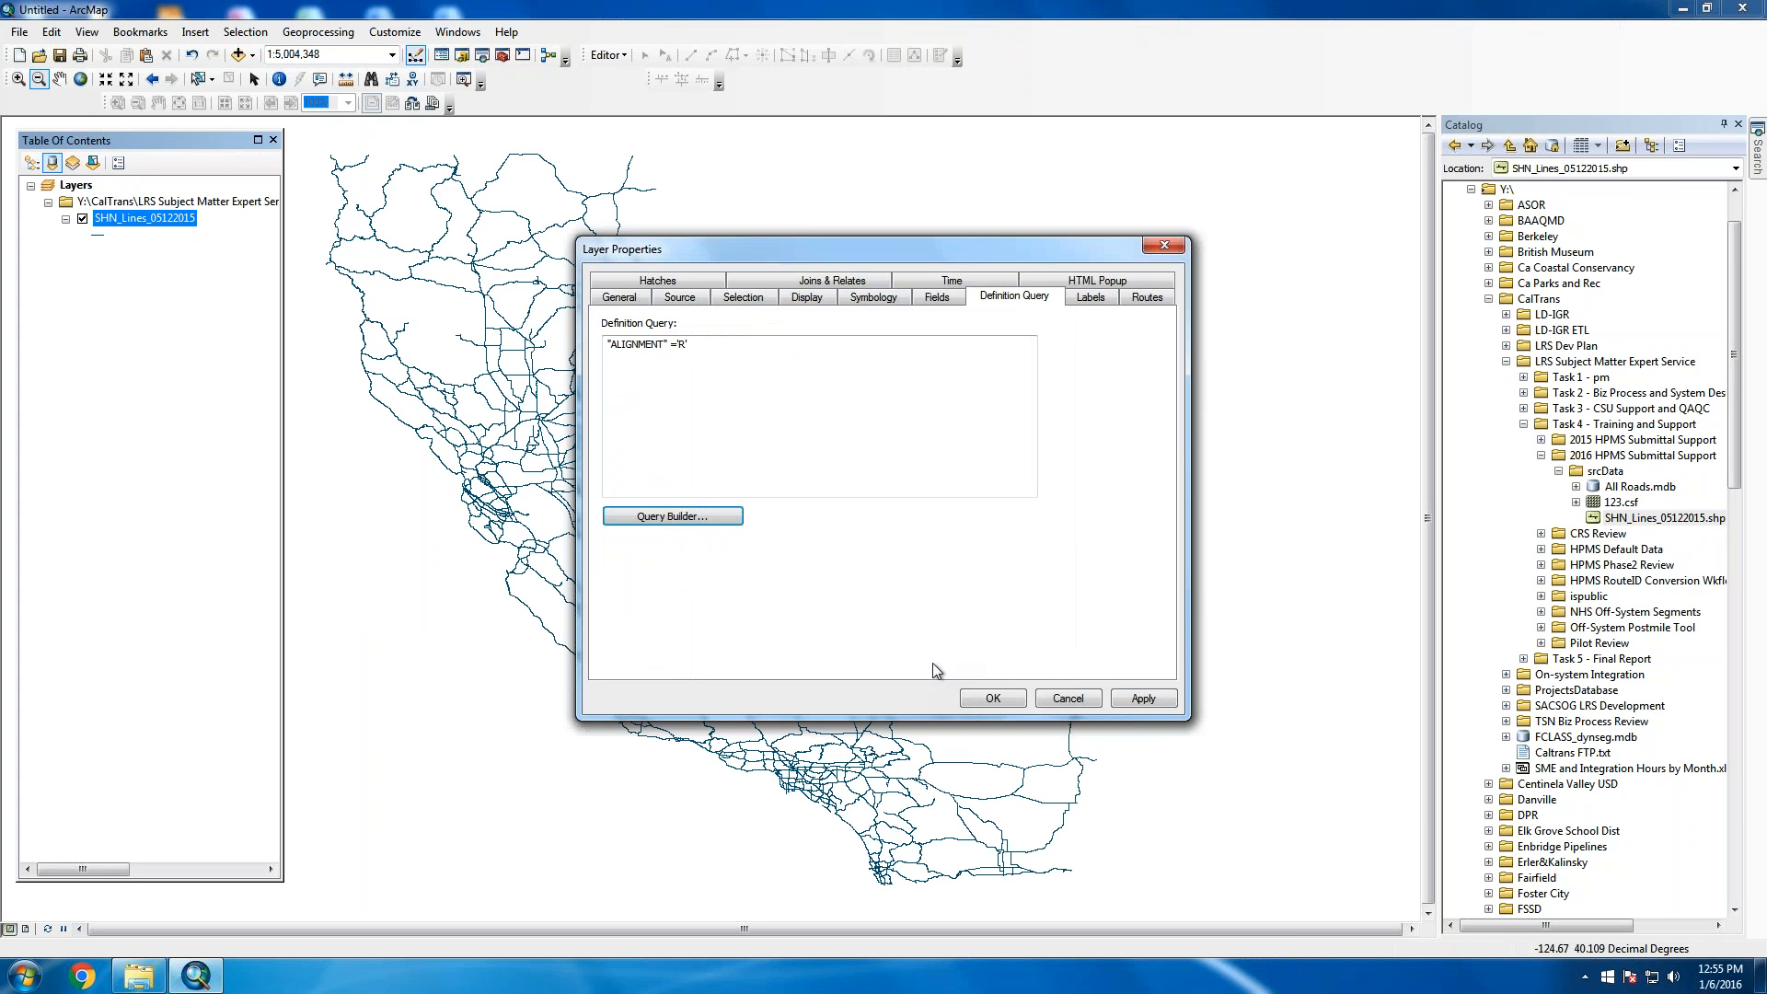
pyautogui.click(1138, 699)
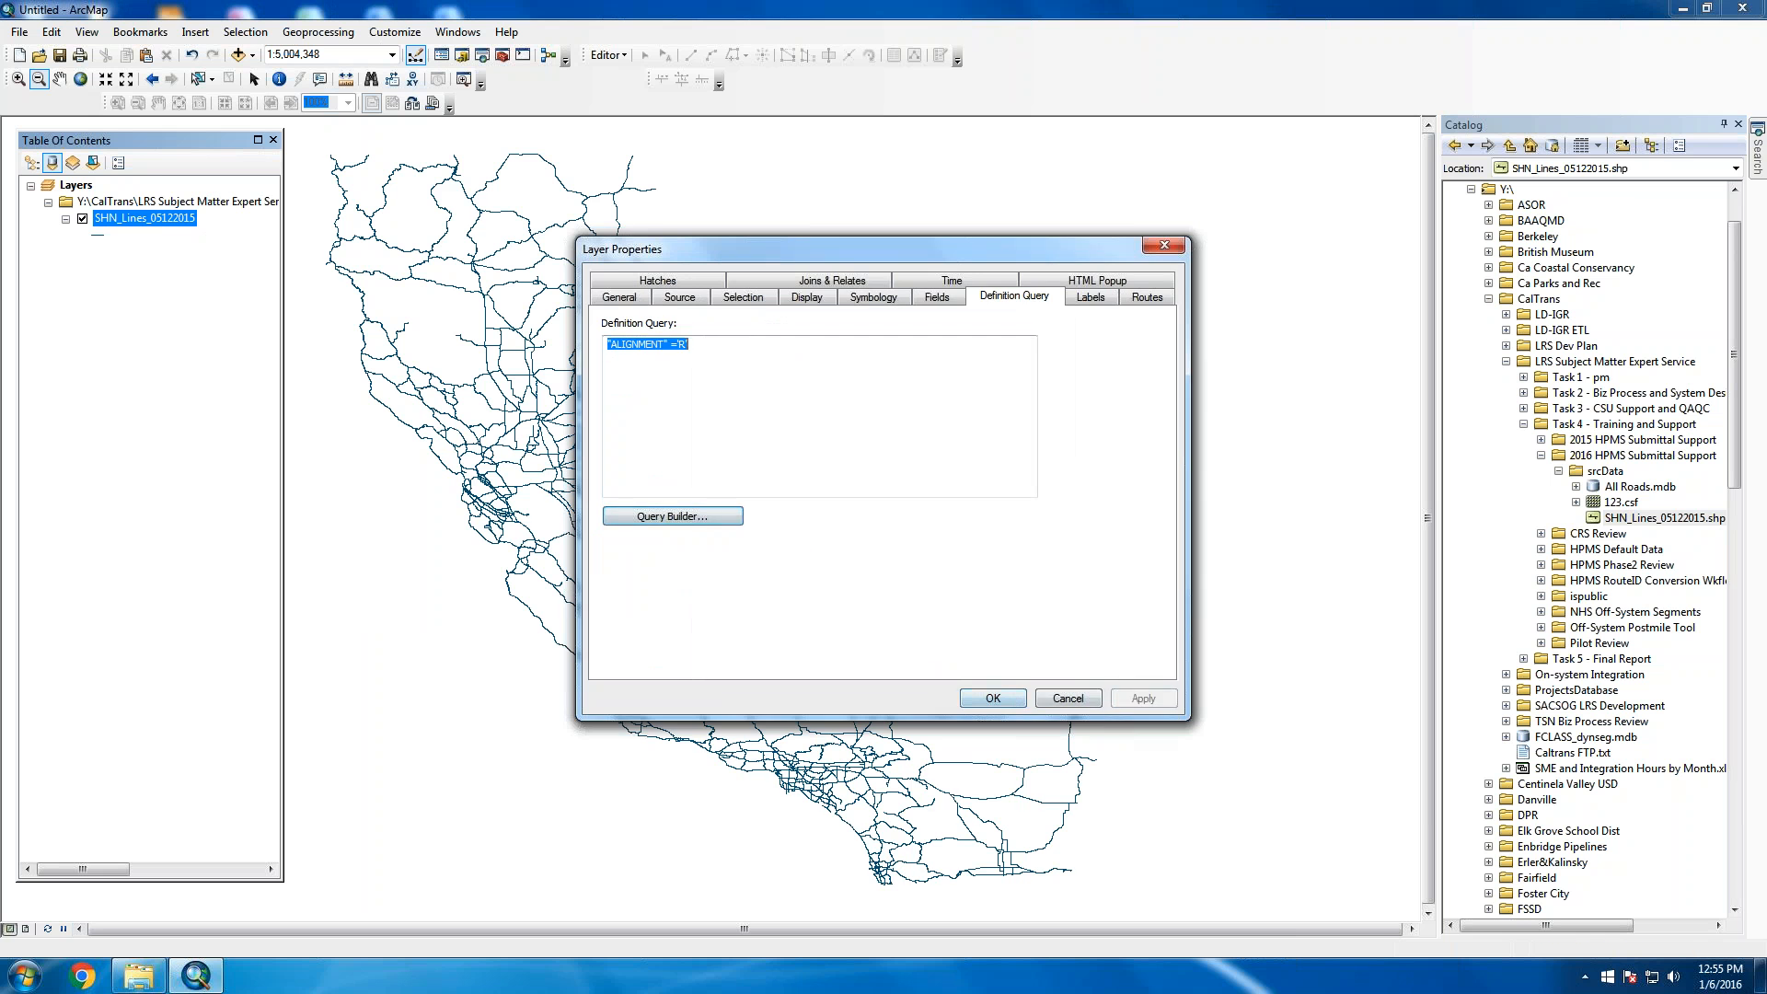
pyautogui.click(981, 696)
# Start exporting the layer's data with Export Data, keeping all features
pyautogui.rightClick(151, 217)
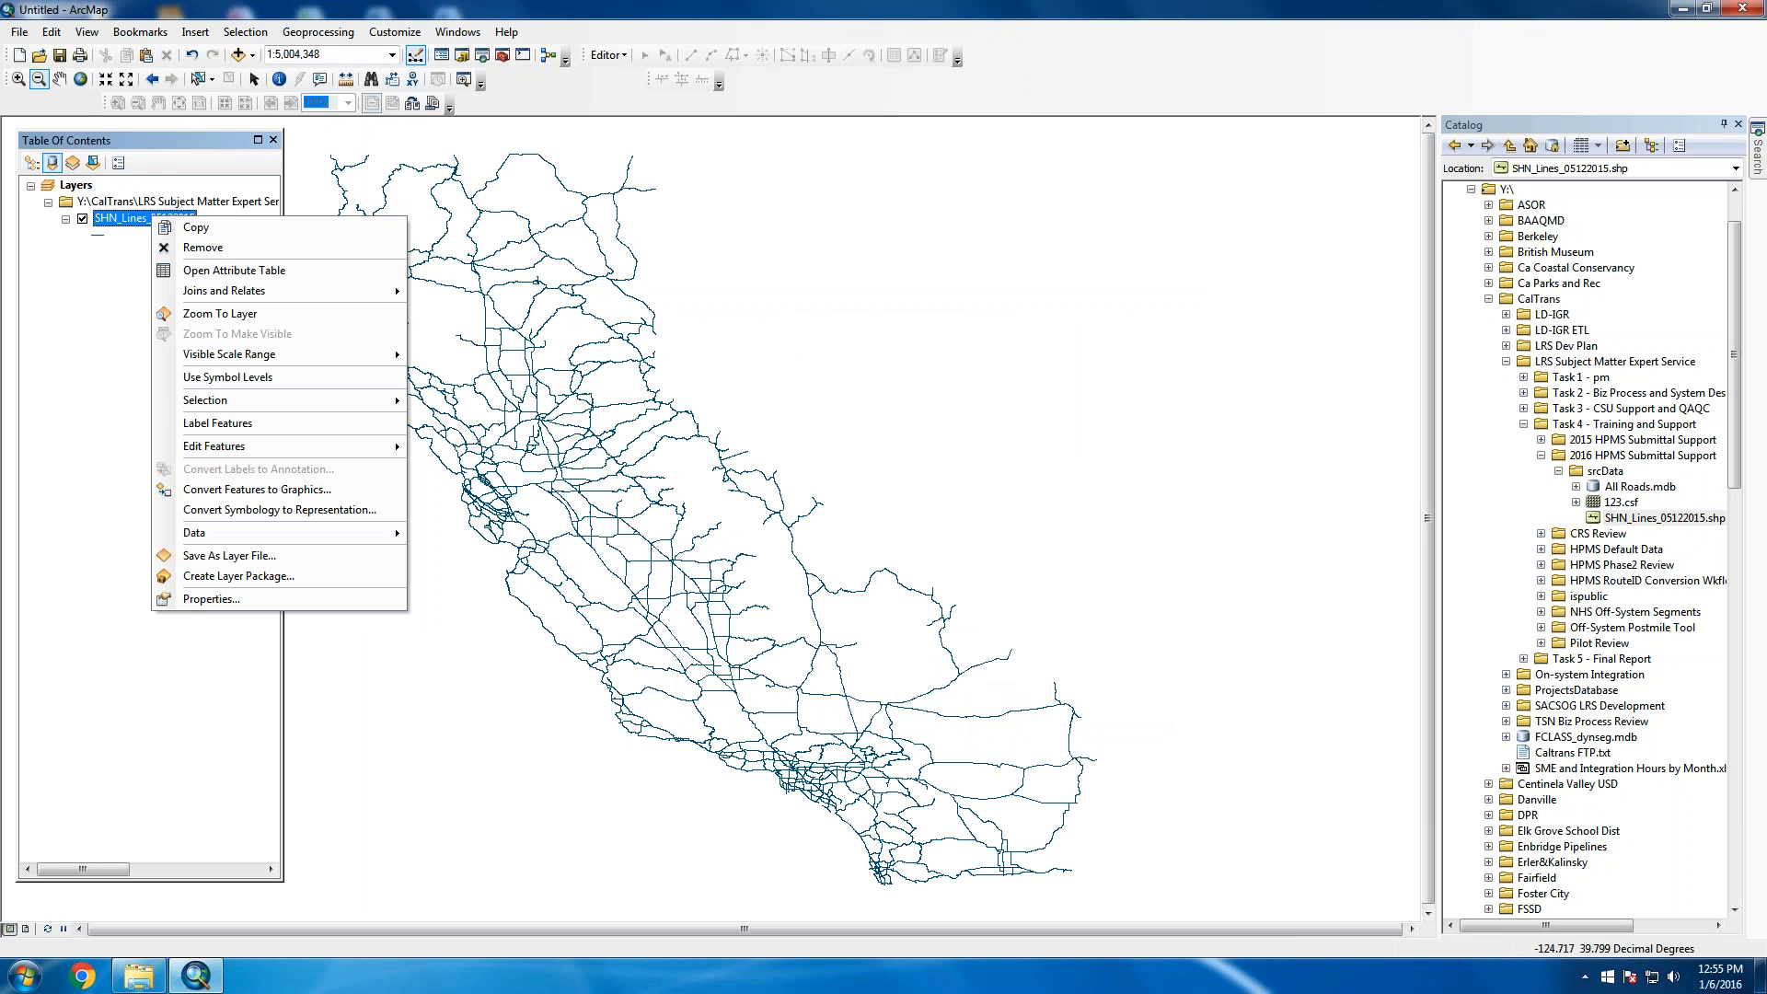
pyautogui.moveTo(239, 295)
pyautogui.moveTo(339, 455)
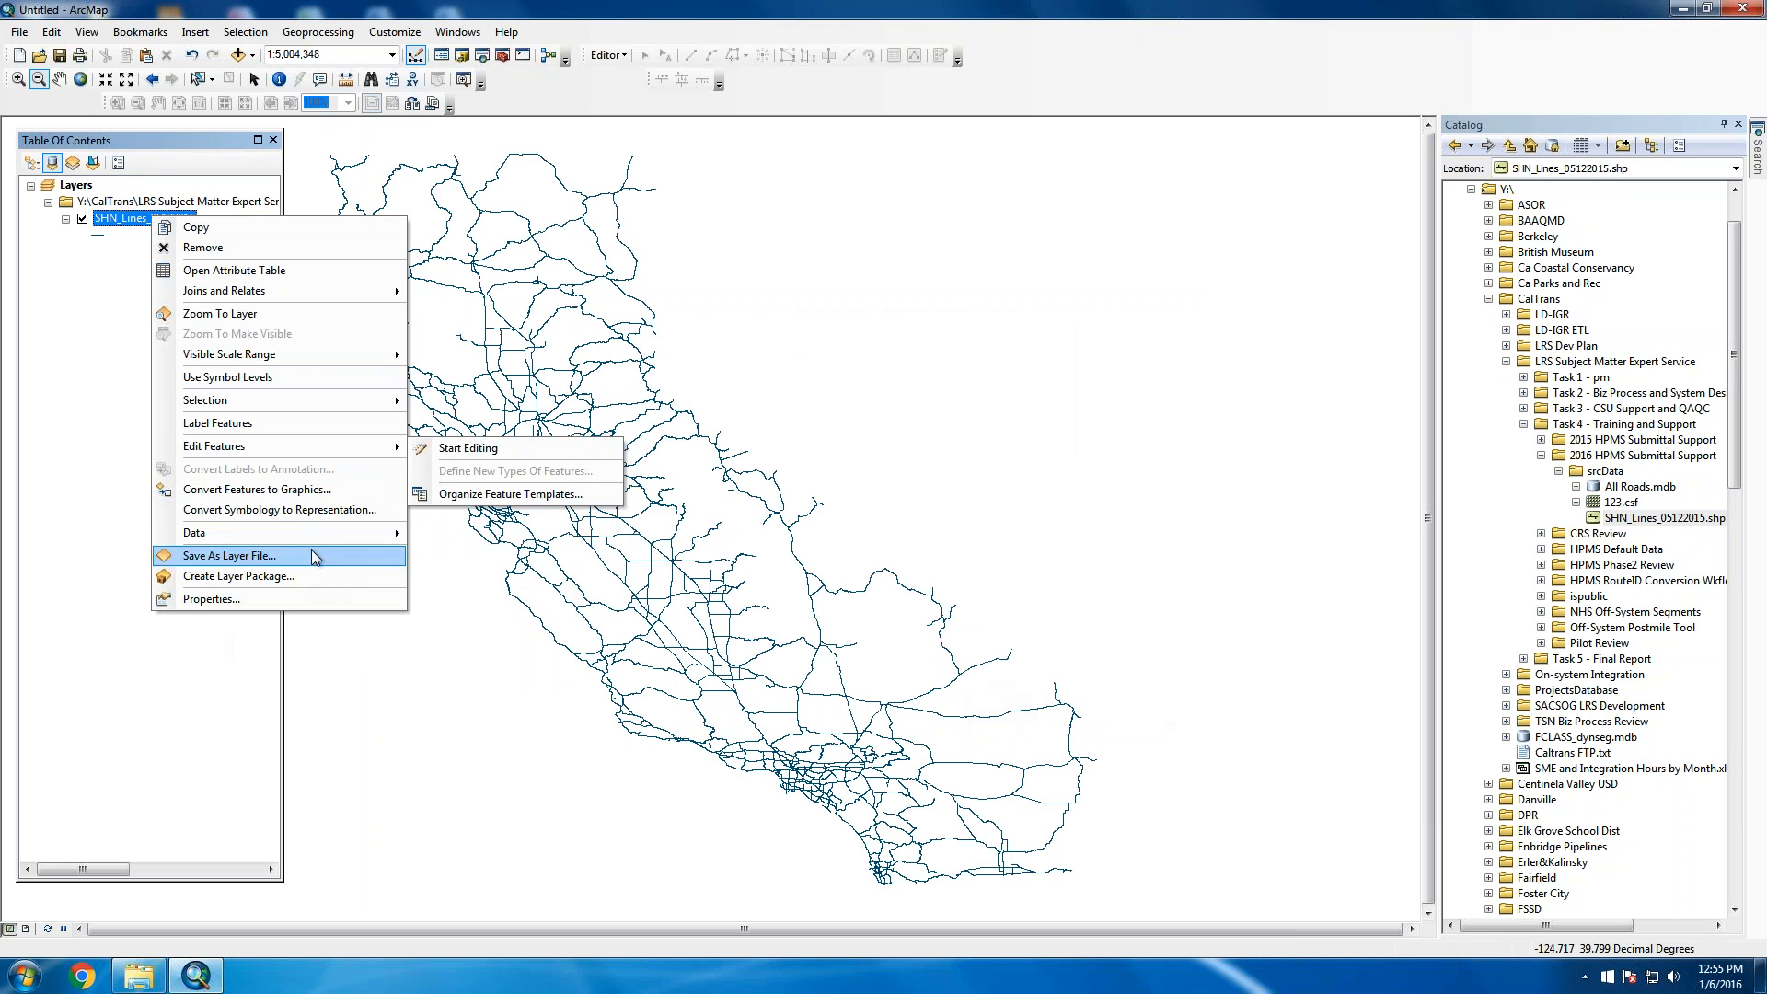
pyautogui.moveTo(327, 539)
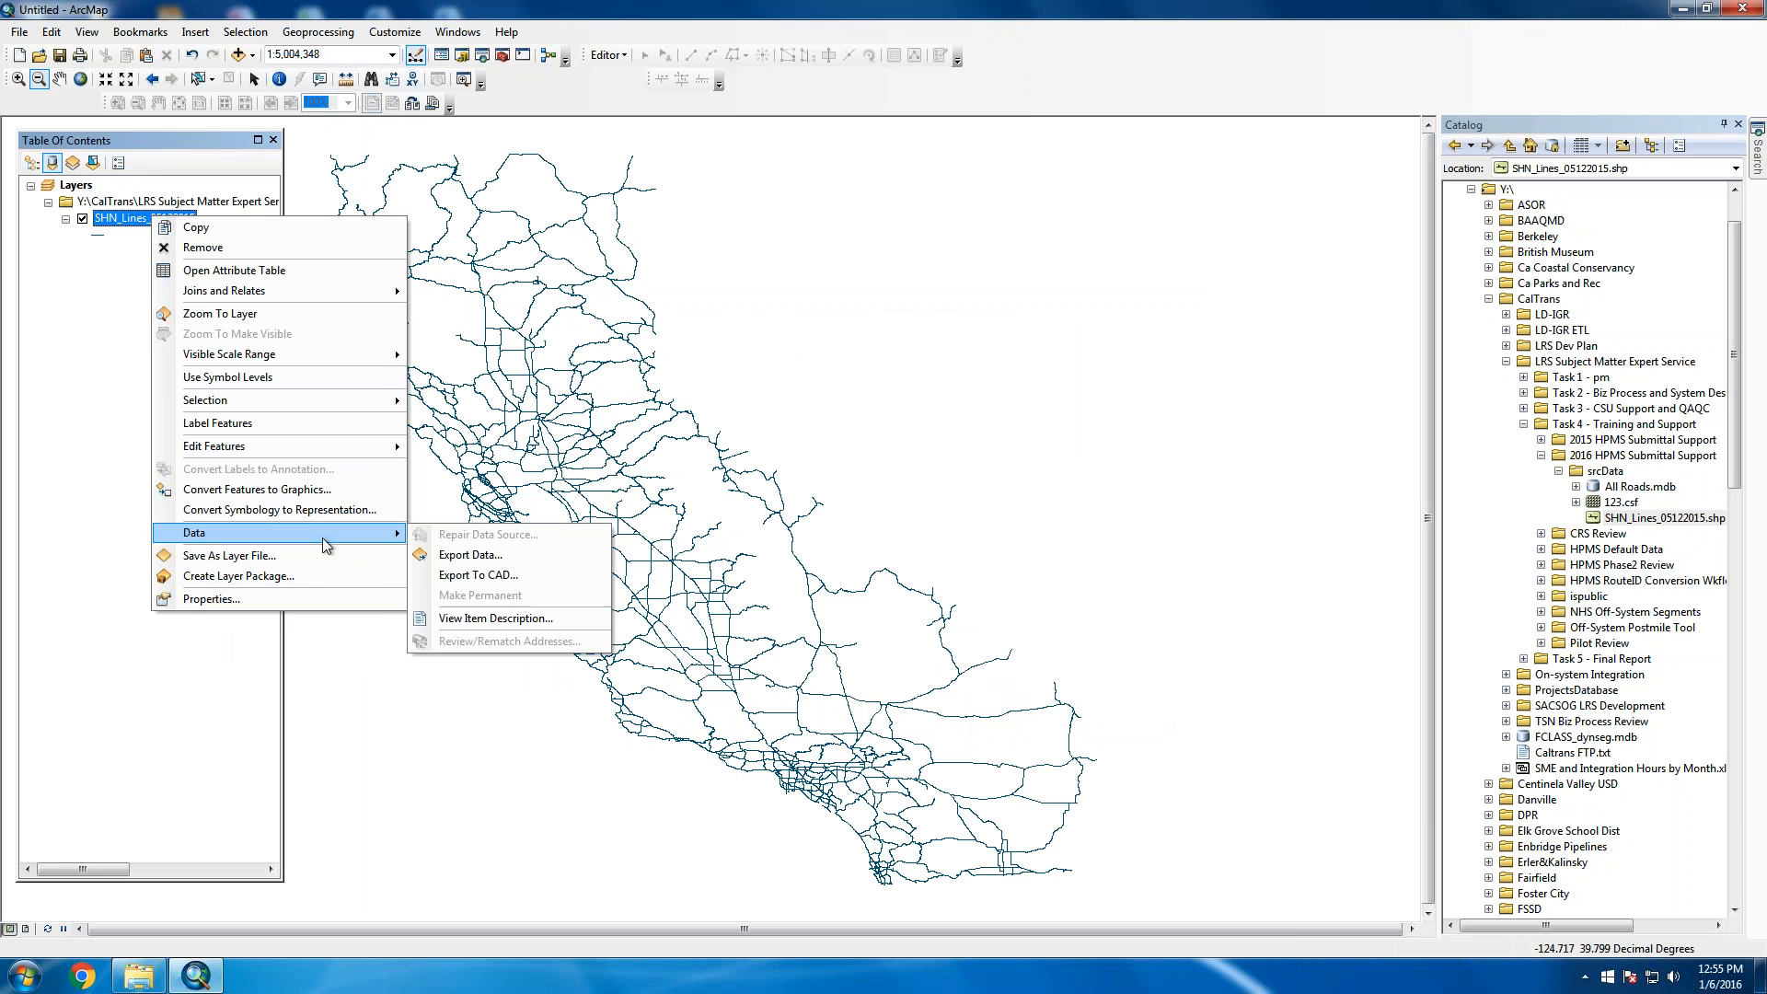
pyautogui.click(478, 577)
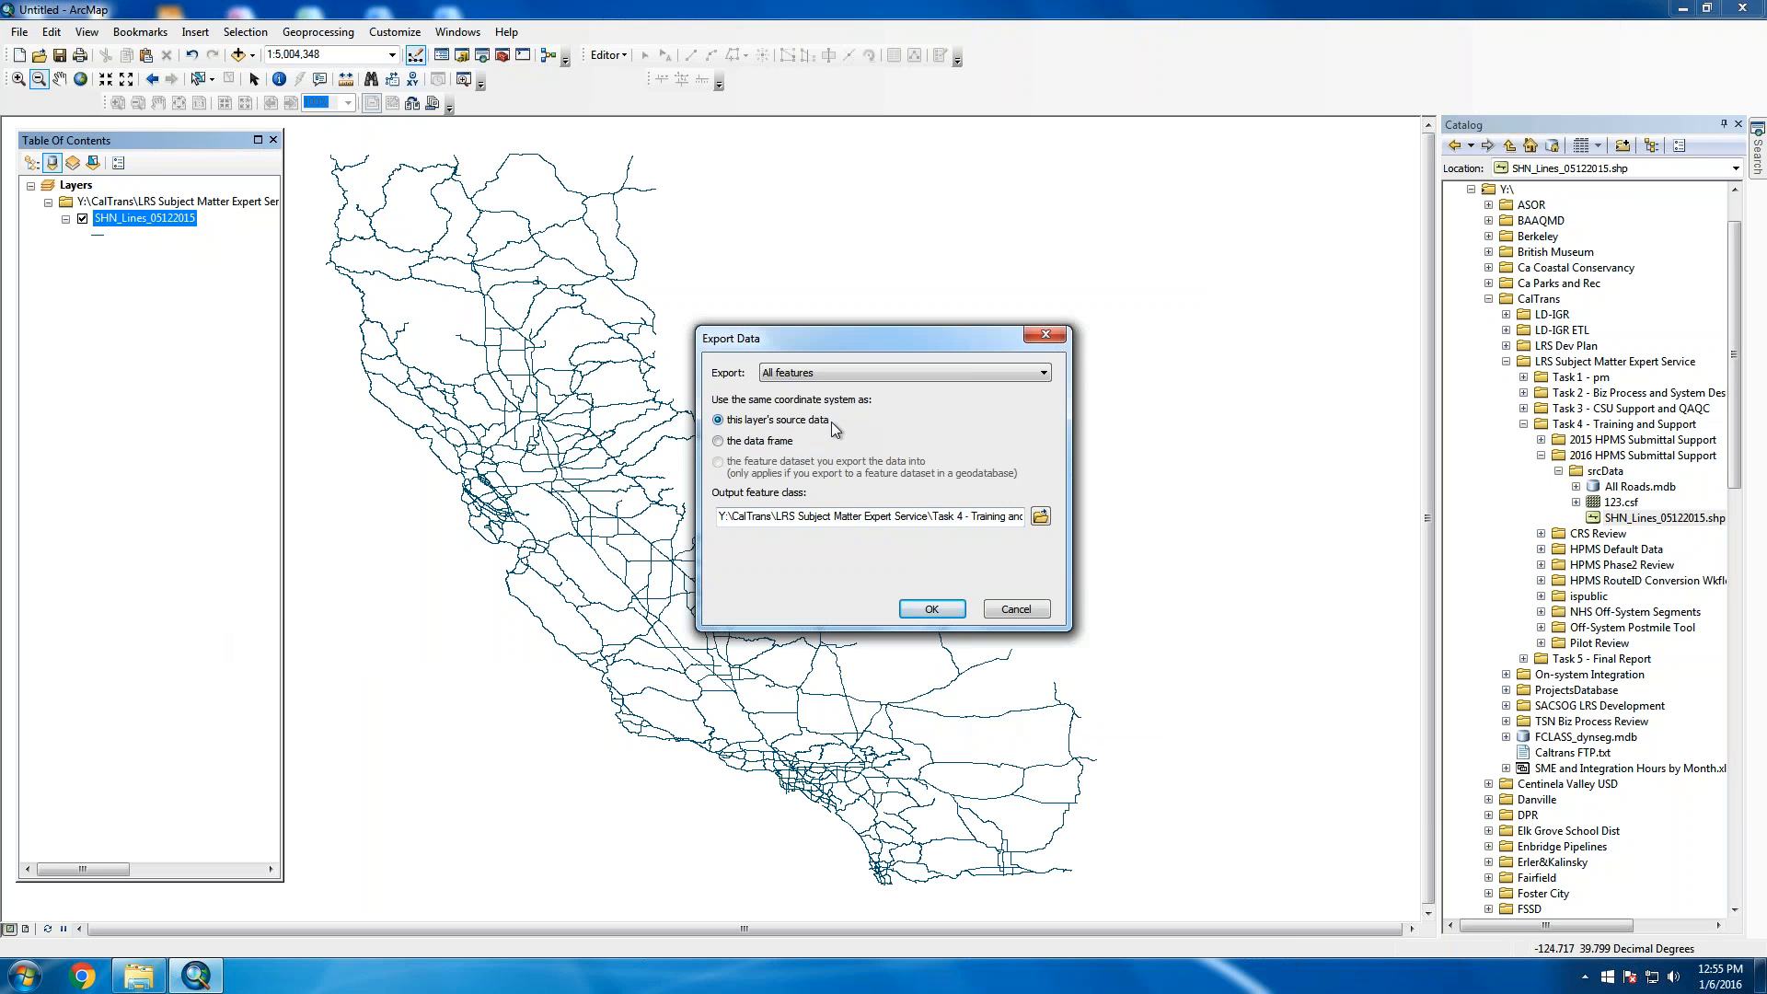
pyautogui.click(858, 373)
pyautogui.click(858, 374)
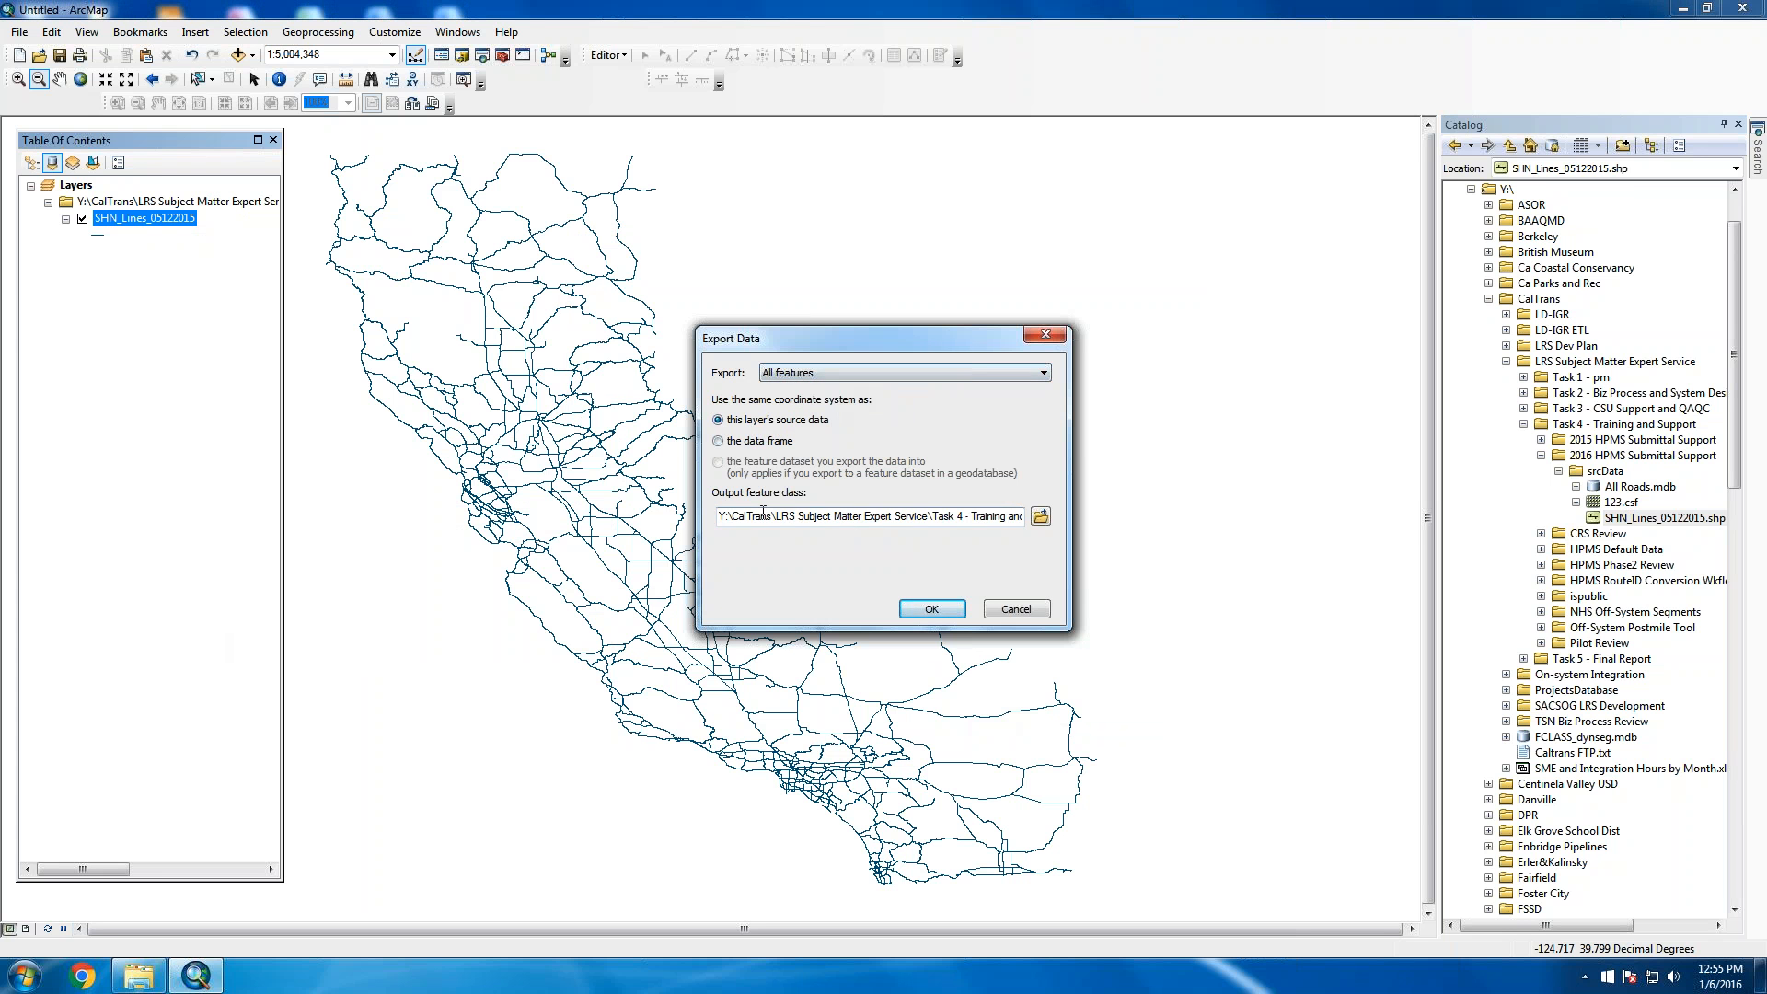
pyautogui.moveTo(969, 518); pyautogui.dragTo(1060, 511)
# Save the export over OnSystemRight.shp in WrkData and add the result to the map
pyautogui.click(1040, 517)
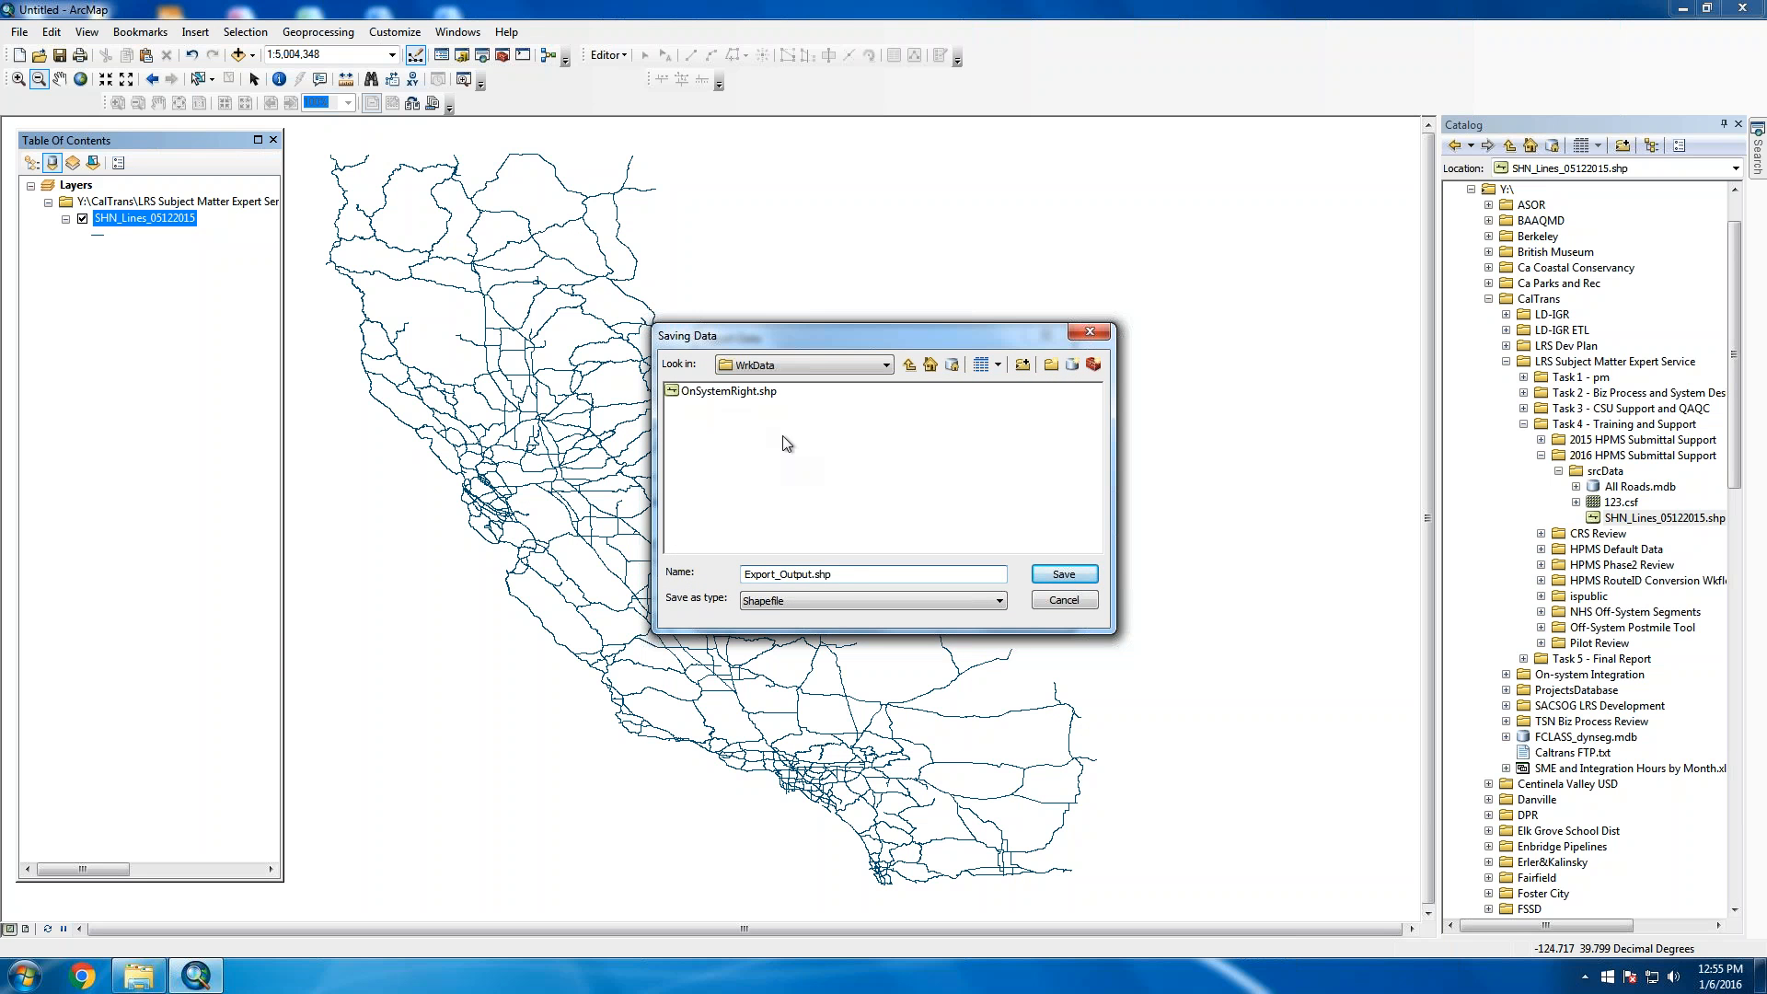
pyautogui.click(709, 394)
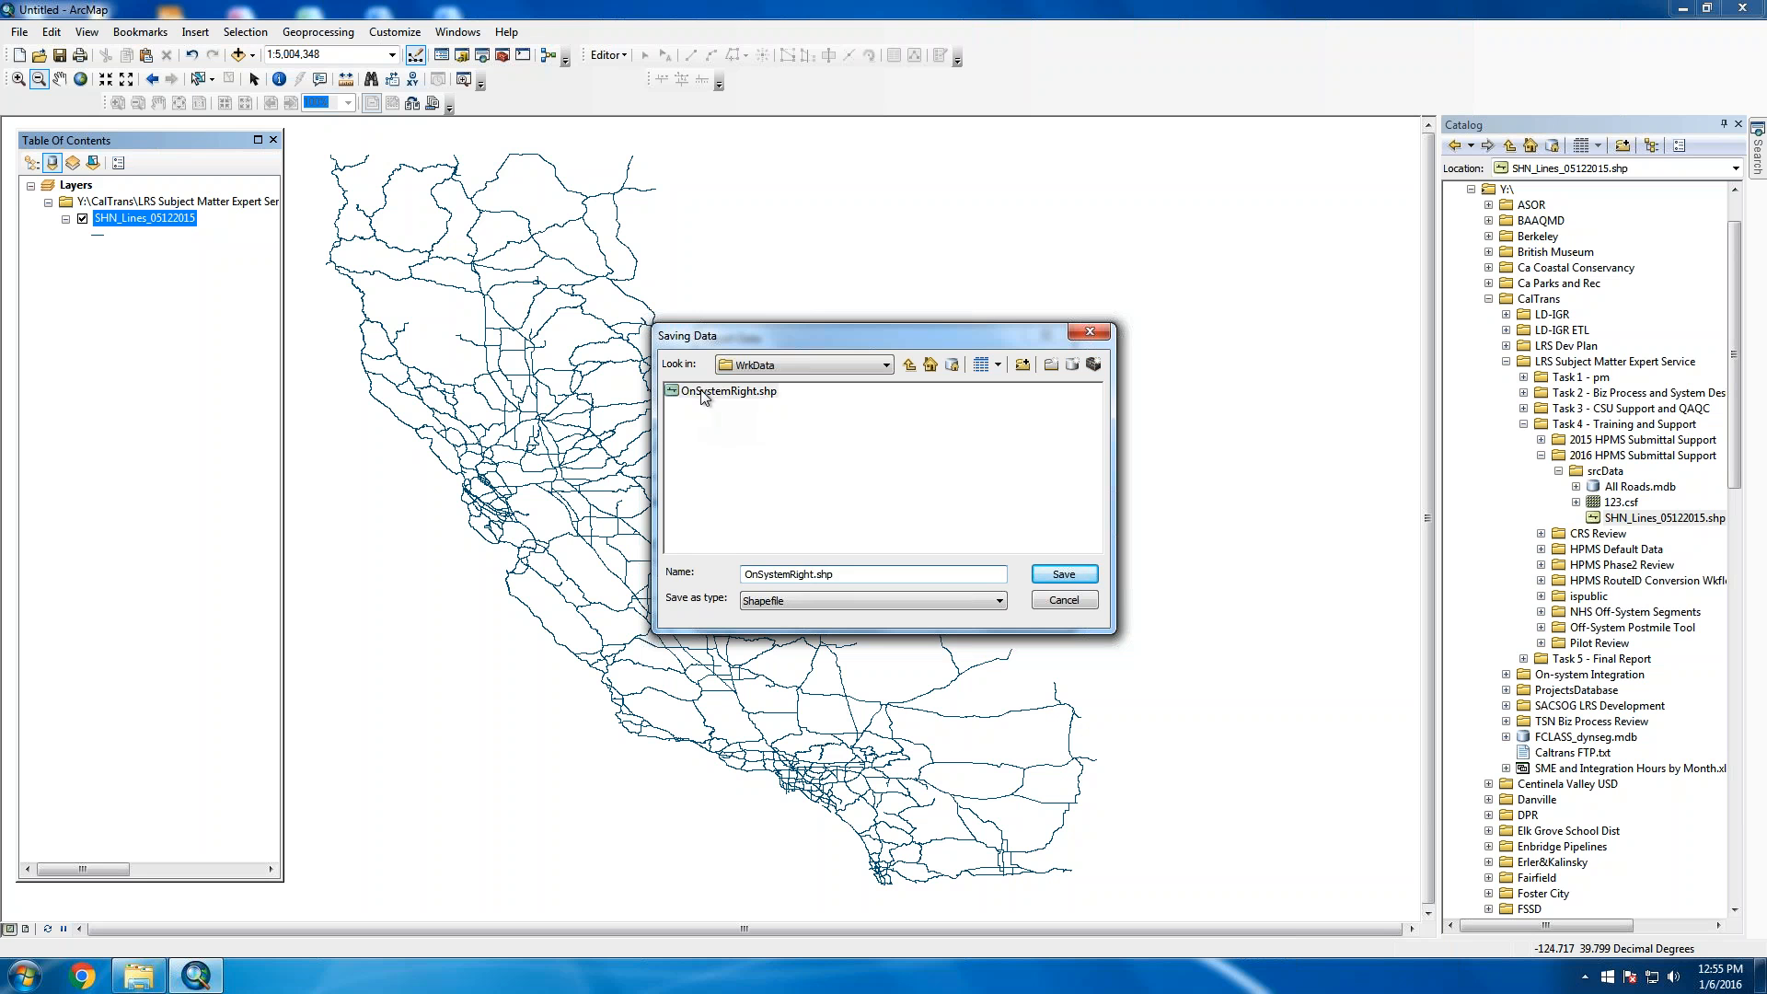
pyautogui.click(1075, 575)
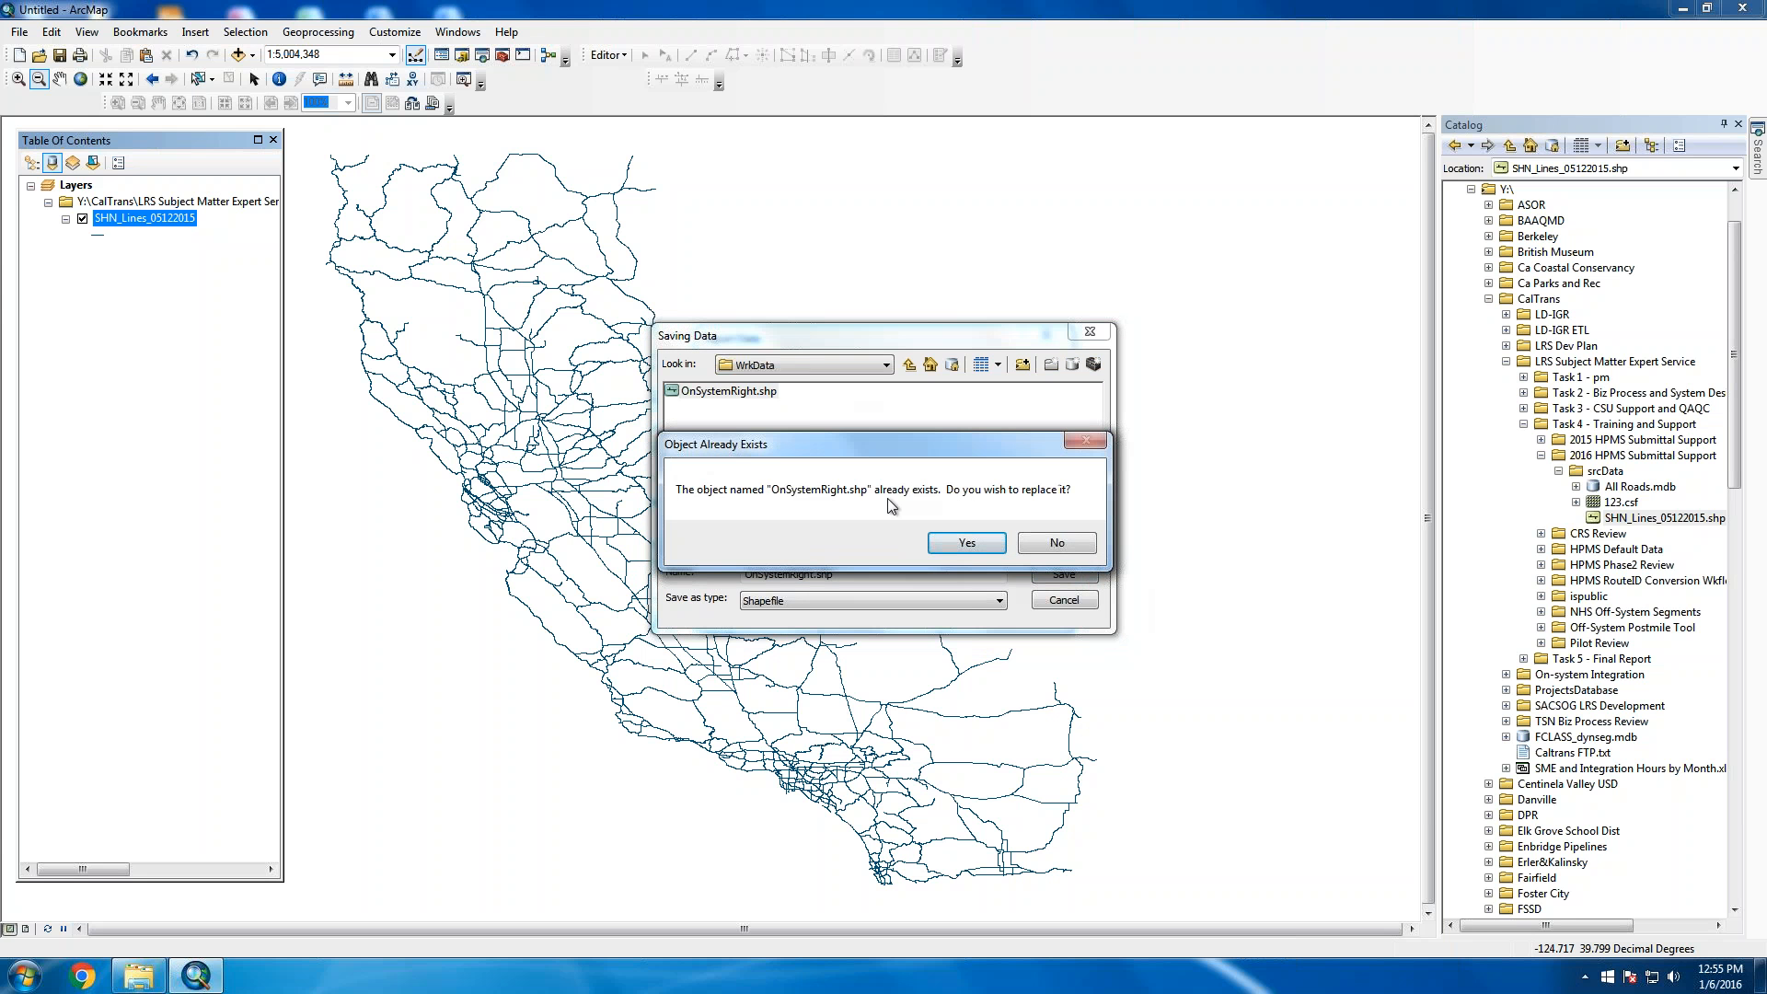
pyautogui.click(967, 542)
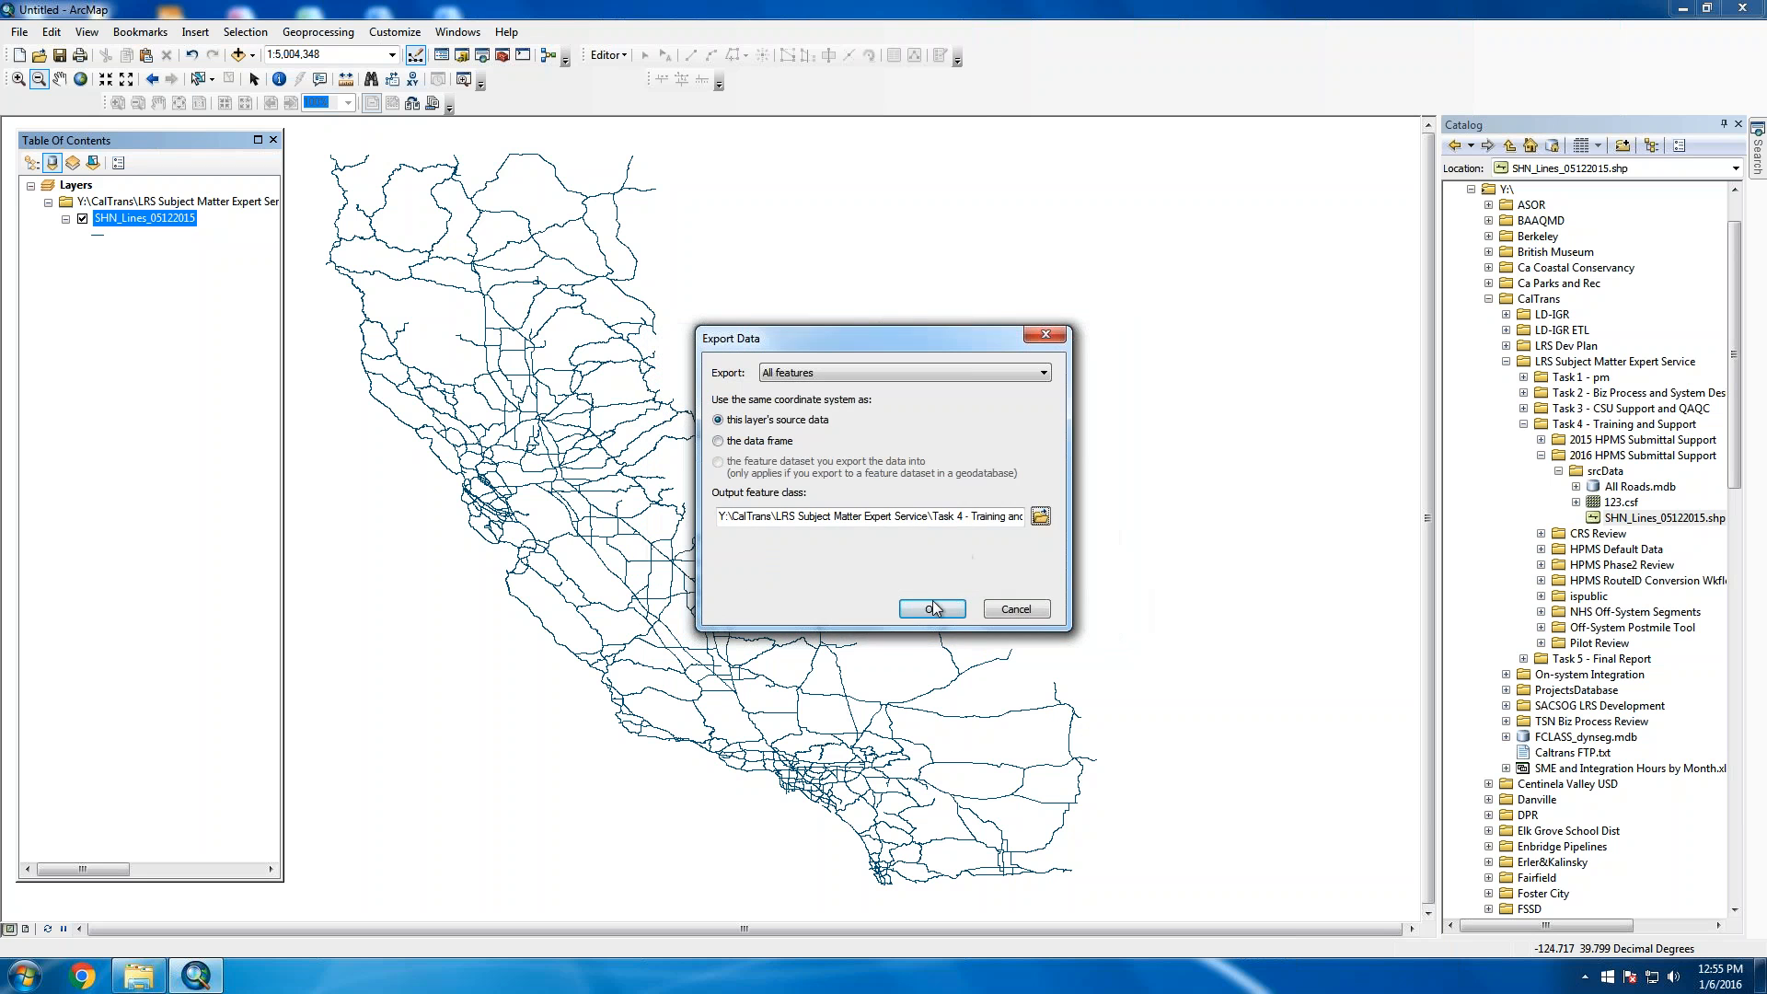
pyautogui.click(933, 607)
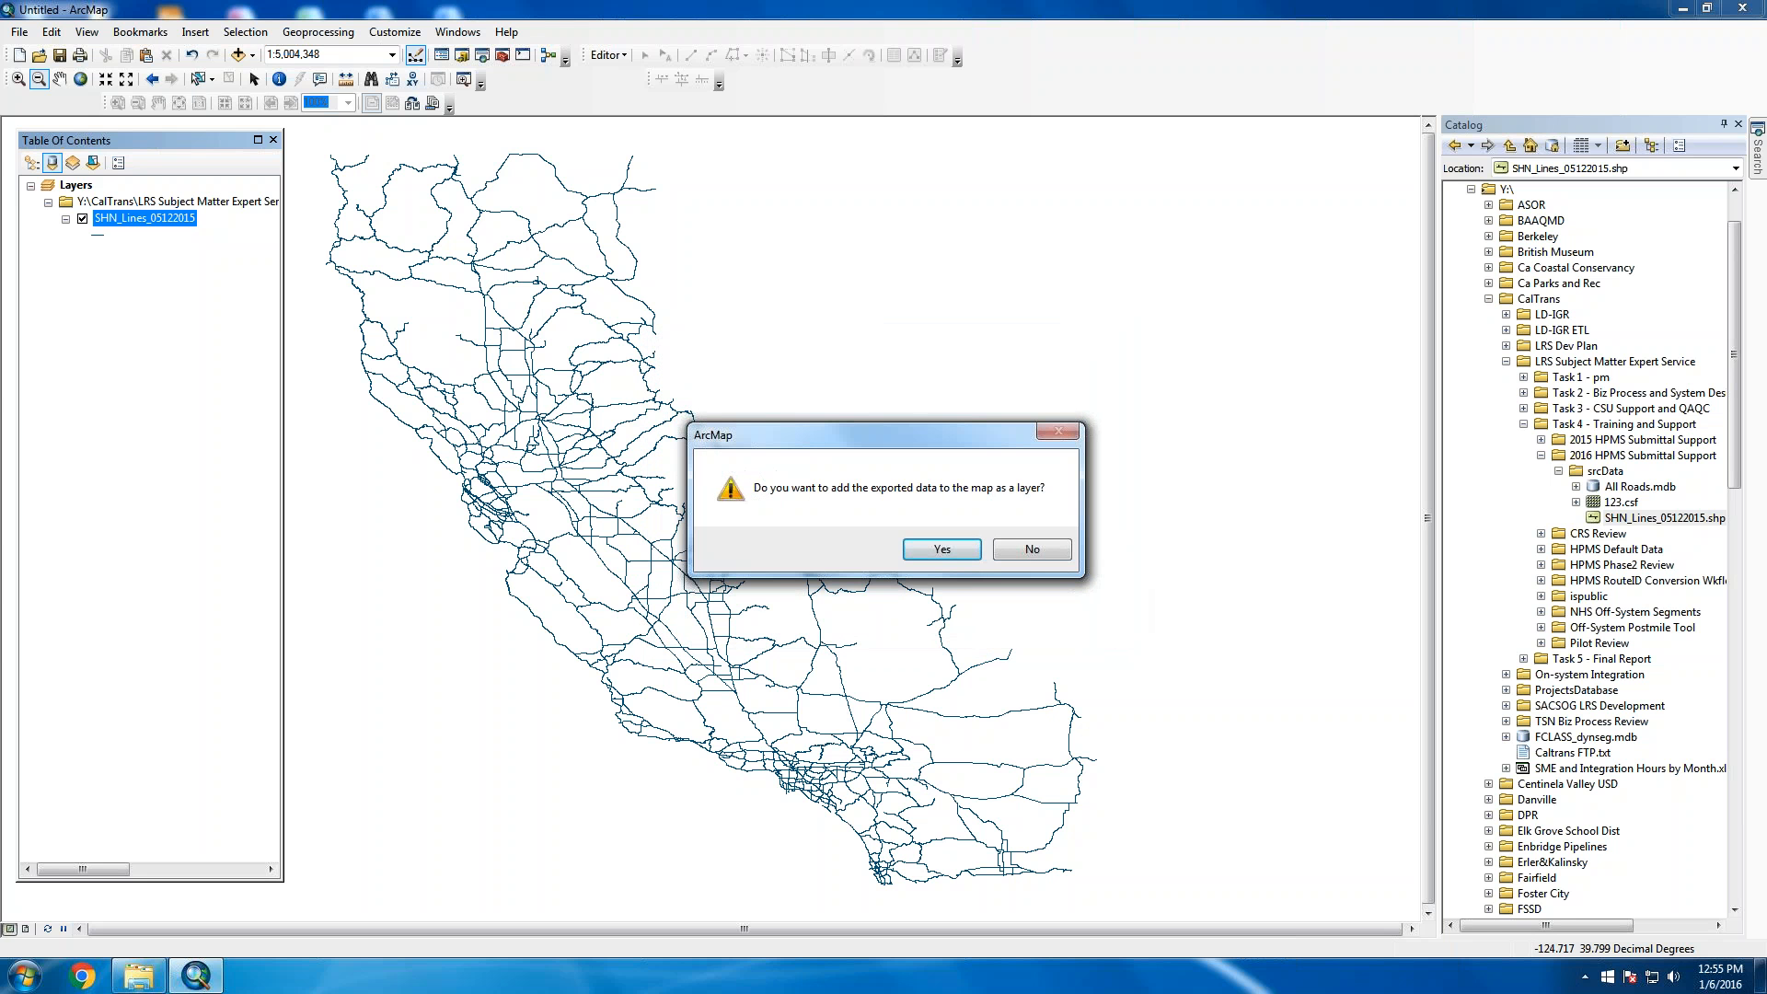
pyautogui.click(937, 550)
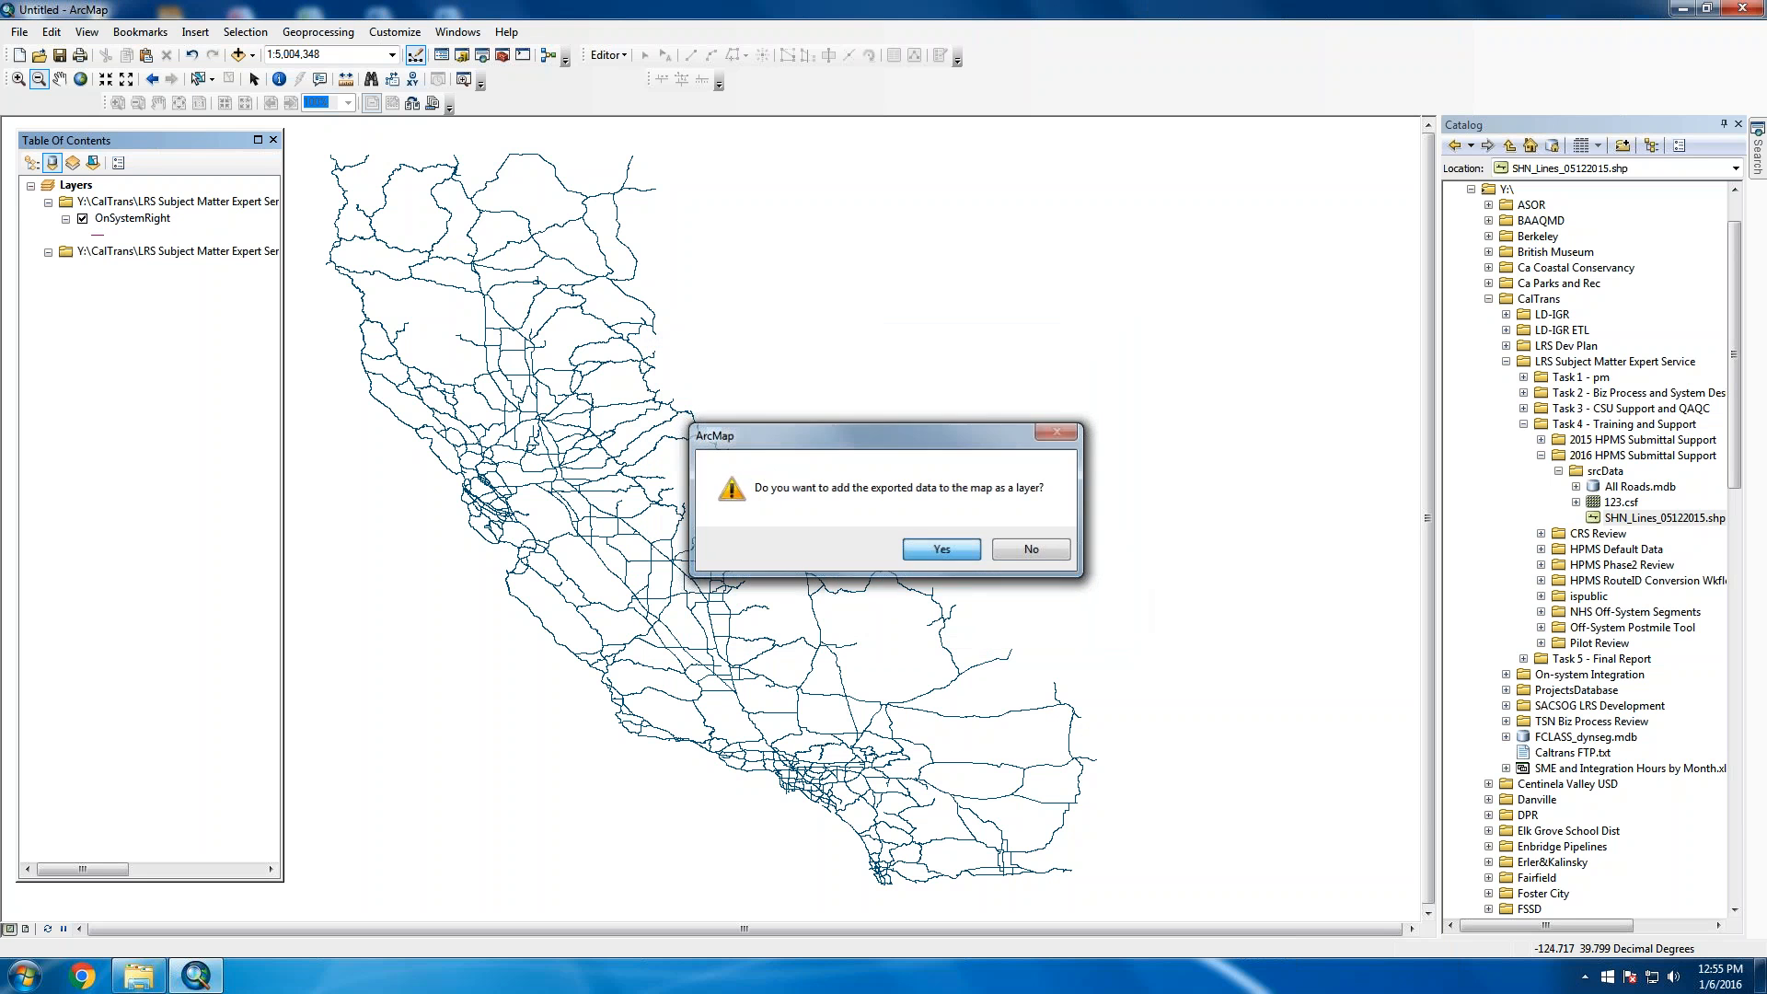
# Turn off SHN_Lines_05122015 and widen the table of contents to show source paths
pyautogui.click(97, 257)
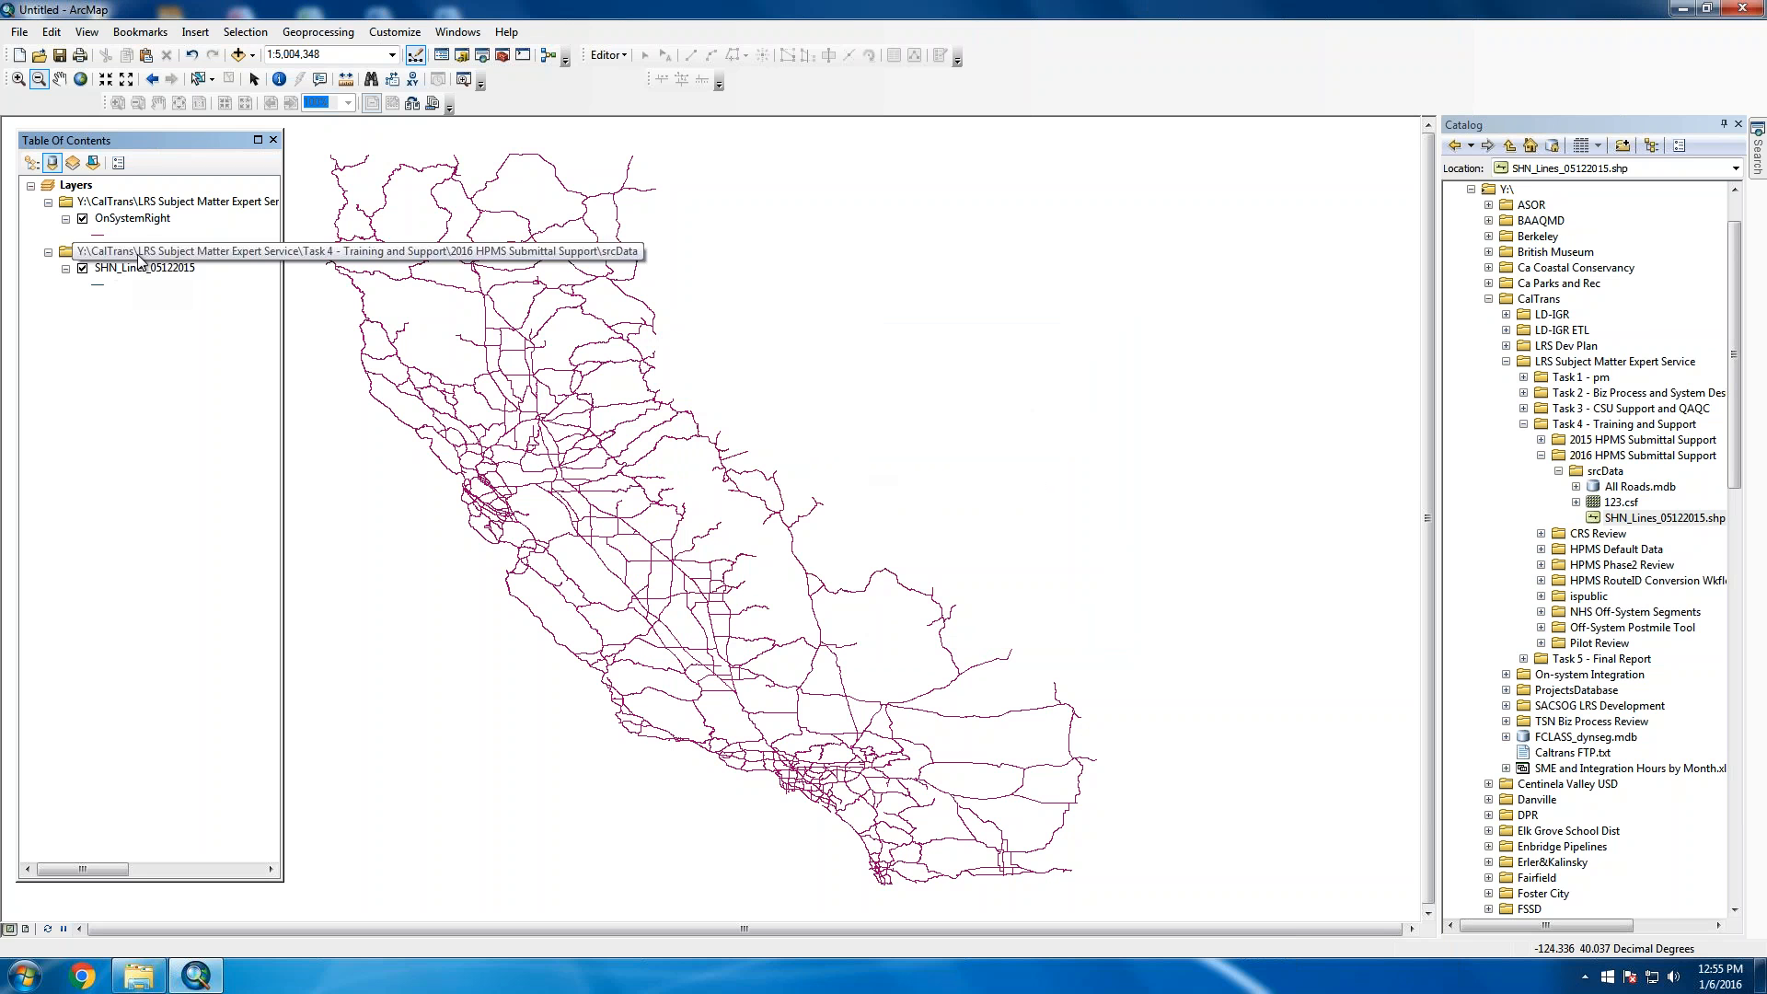
pyautogui.click(83, 269)
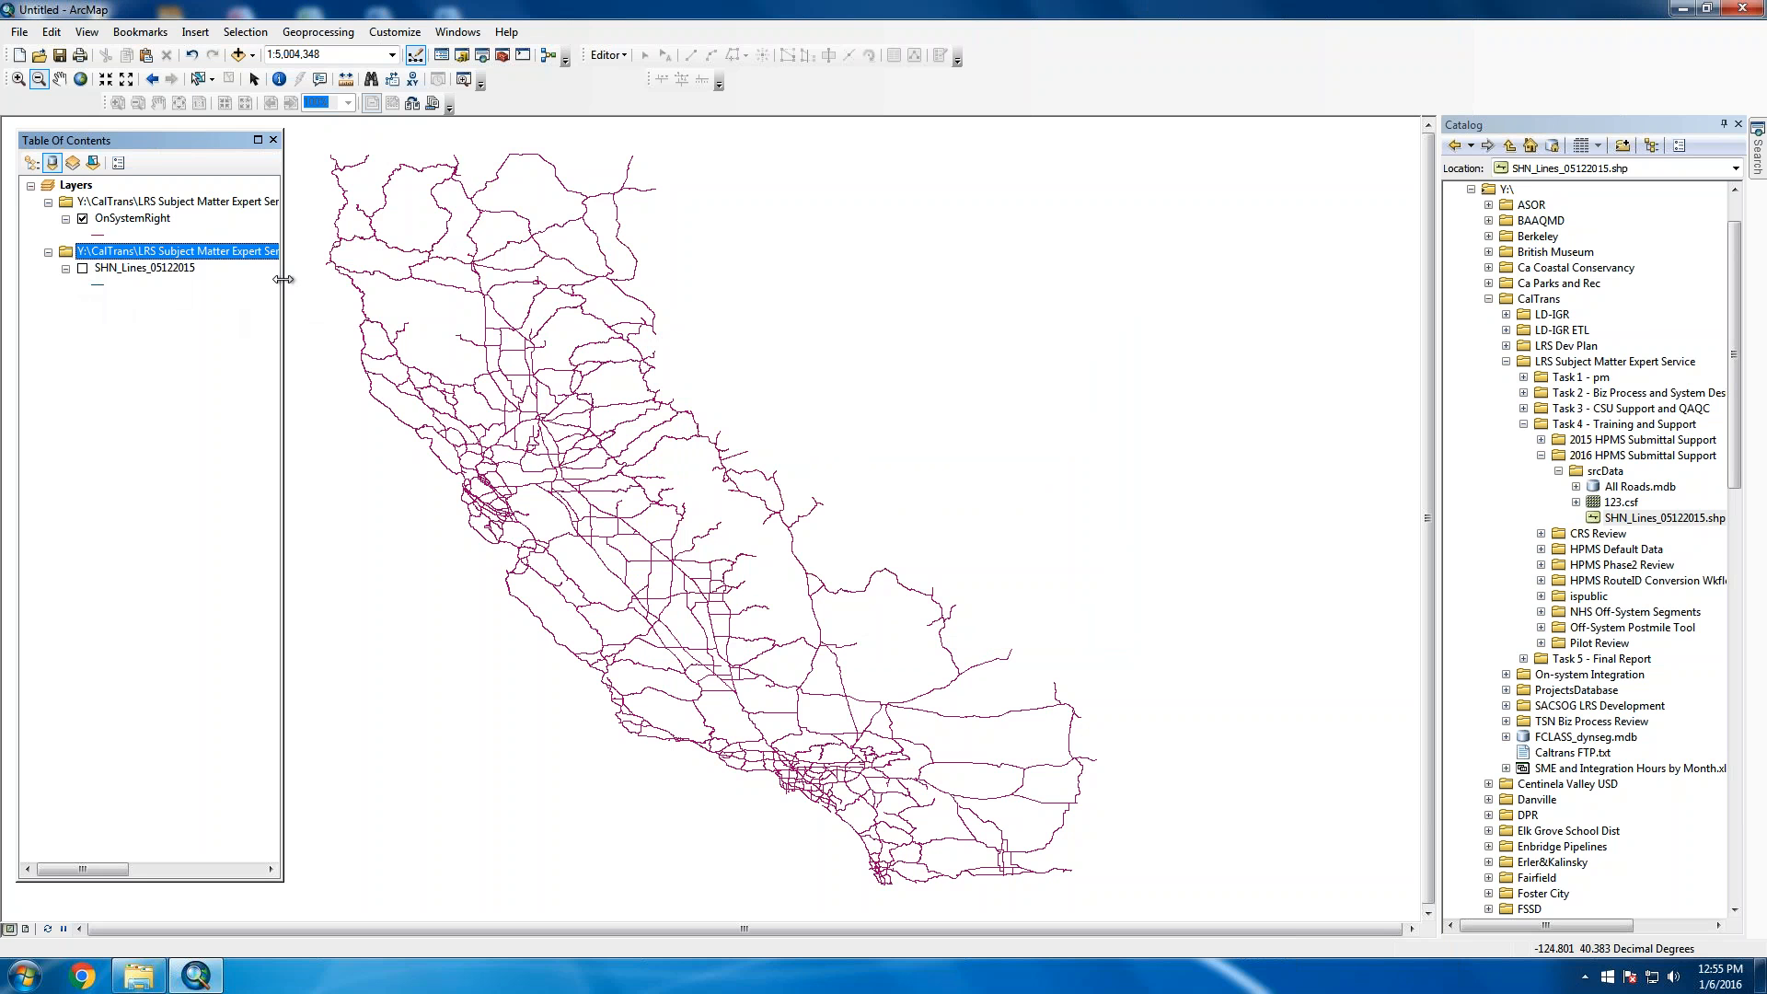
pyautogui.moveTo(282, 279); pyautogui.dragTo(596, 279)
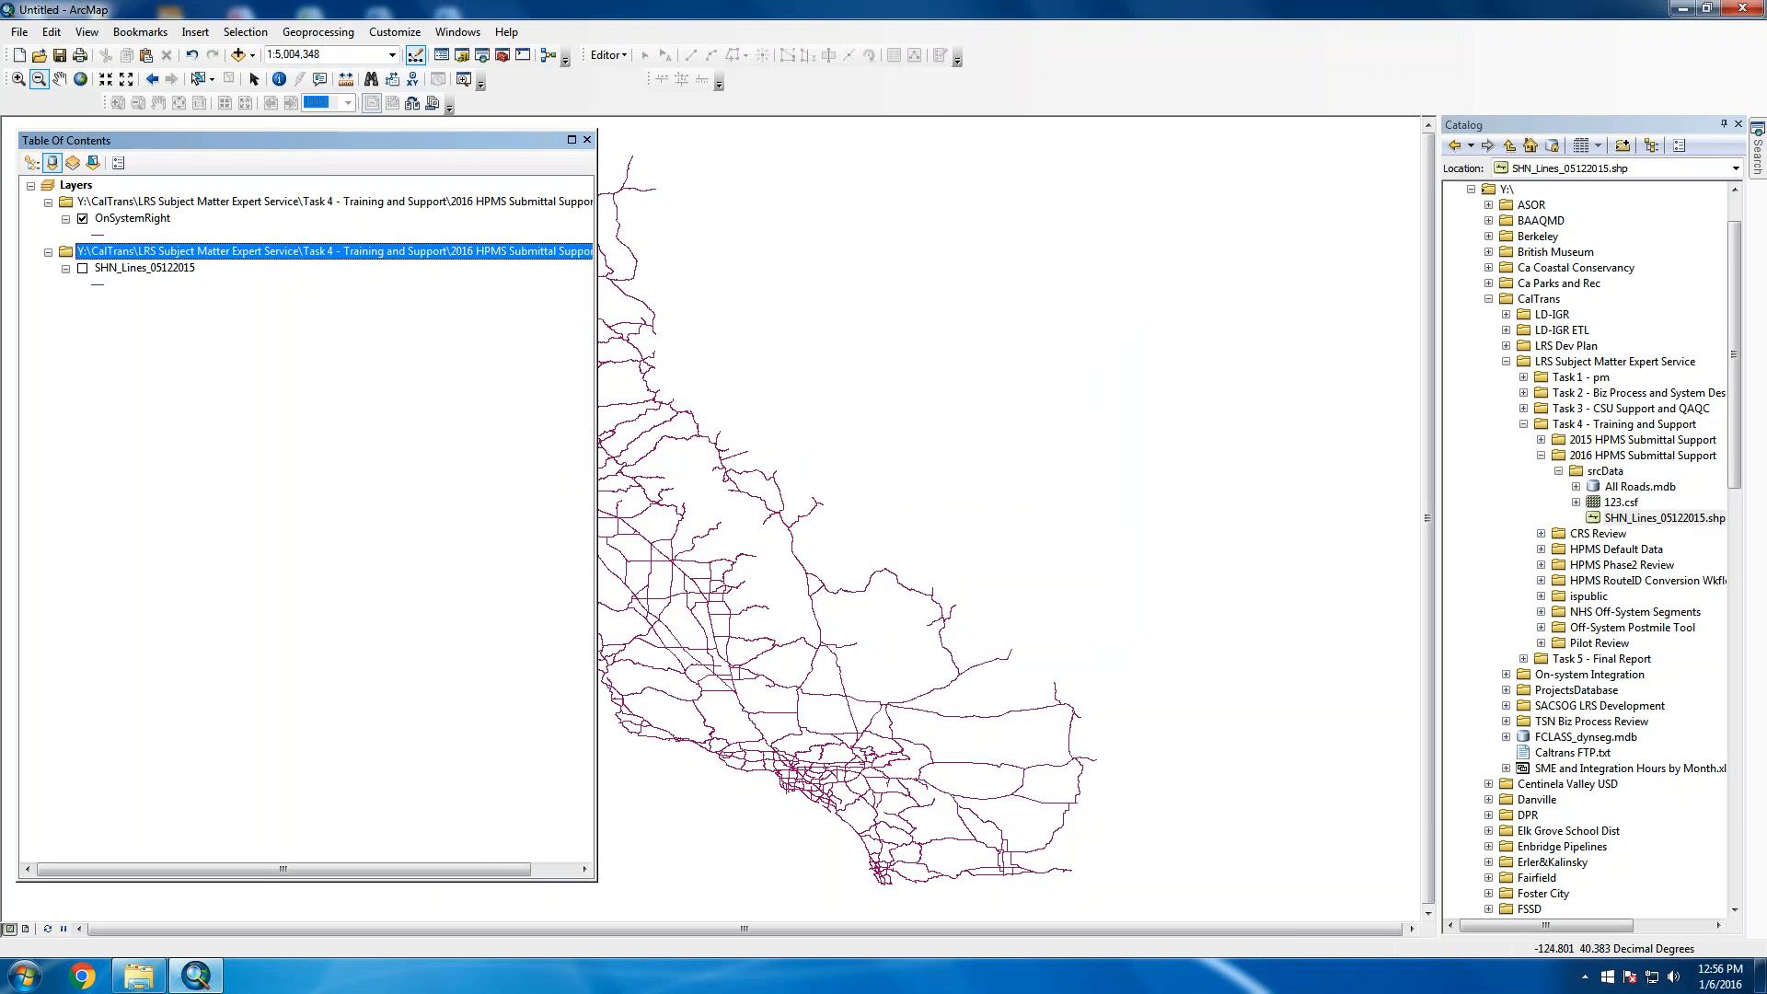
pyautogui.click(306, 201)
pyautogui.rightClick(306, 201)
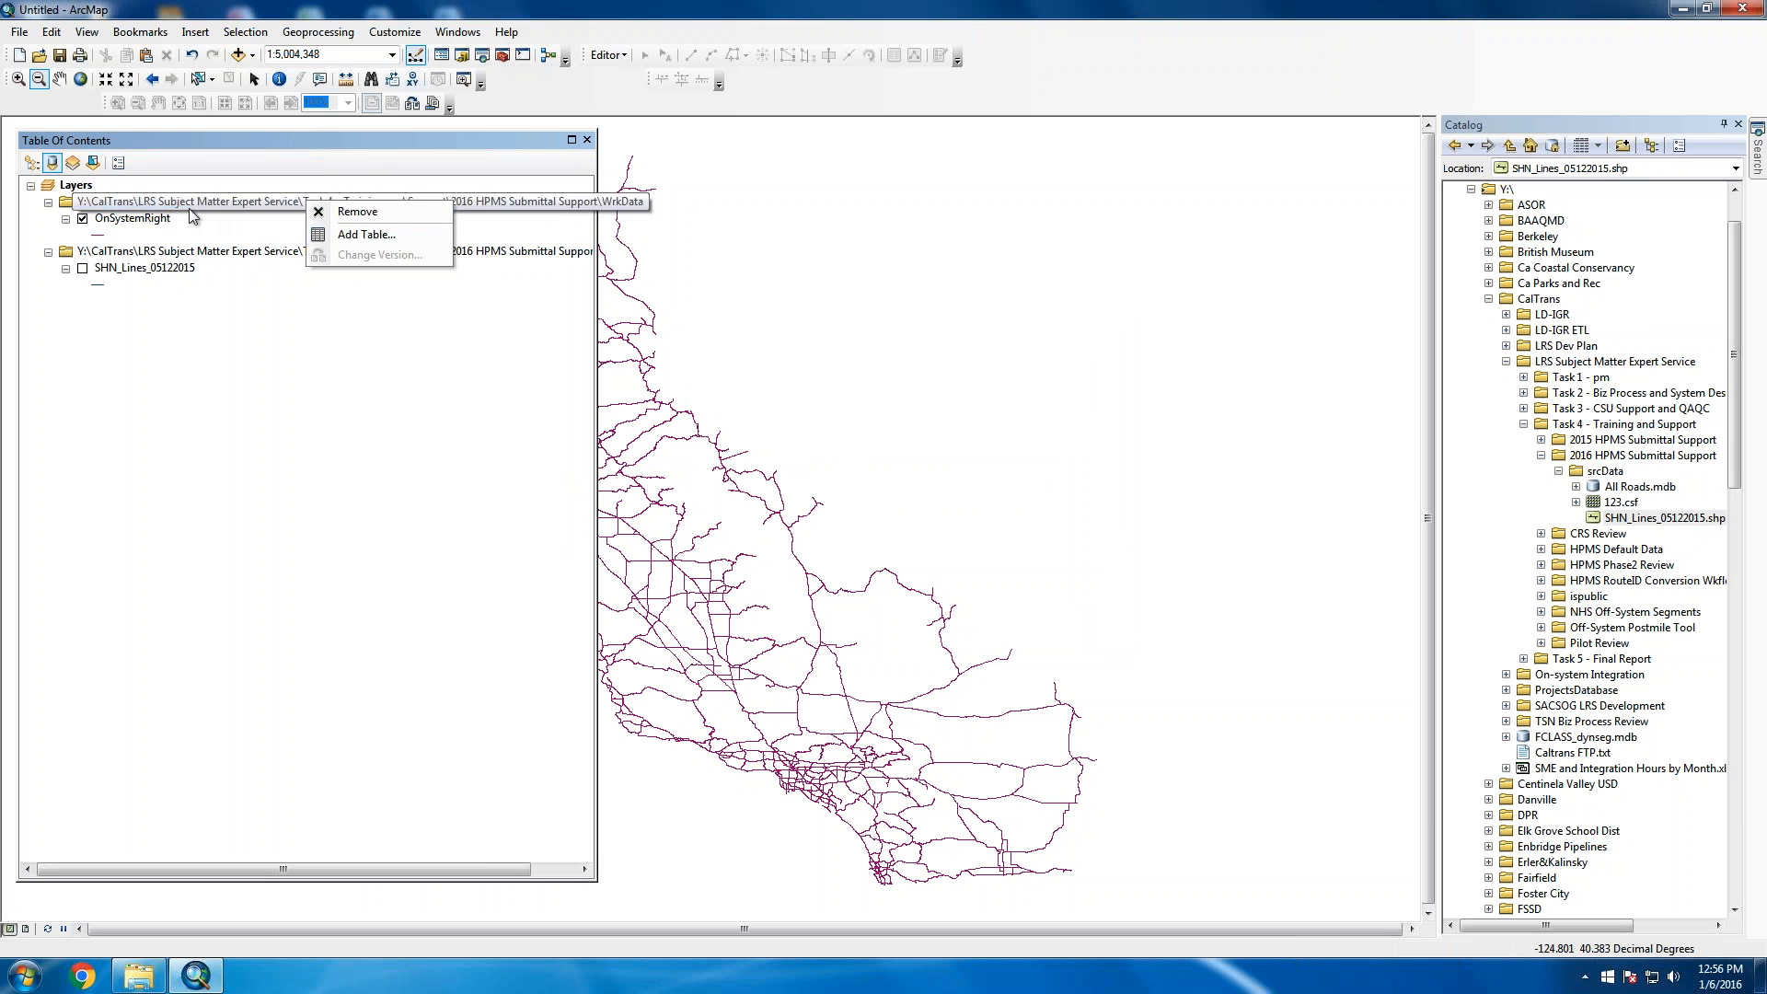
# Open the OnSystemRight attribute table, check the ALIGNMENT column values, then close it
pyautogui.click(151, 221)
pyautogui.rightClick(151, 221)
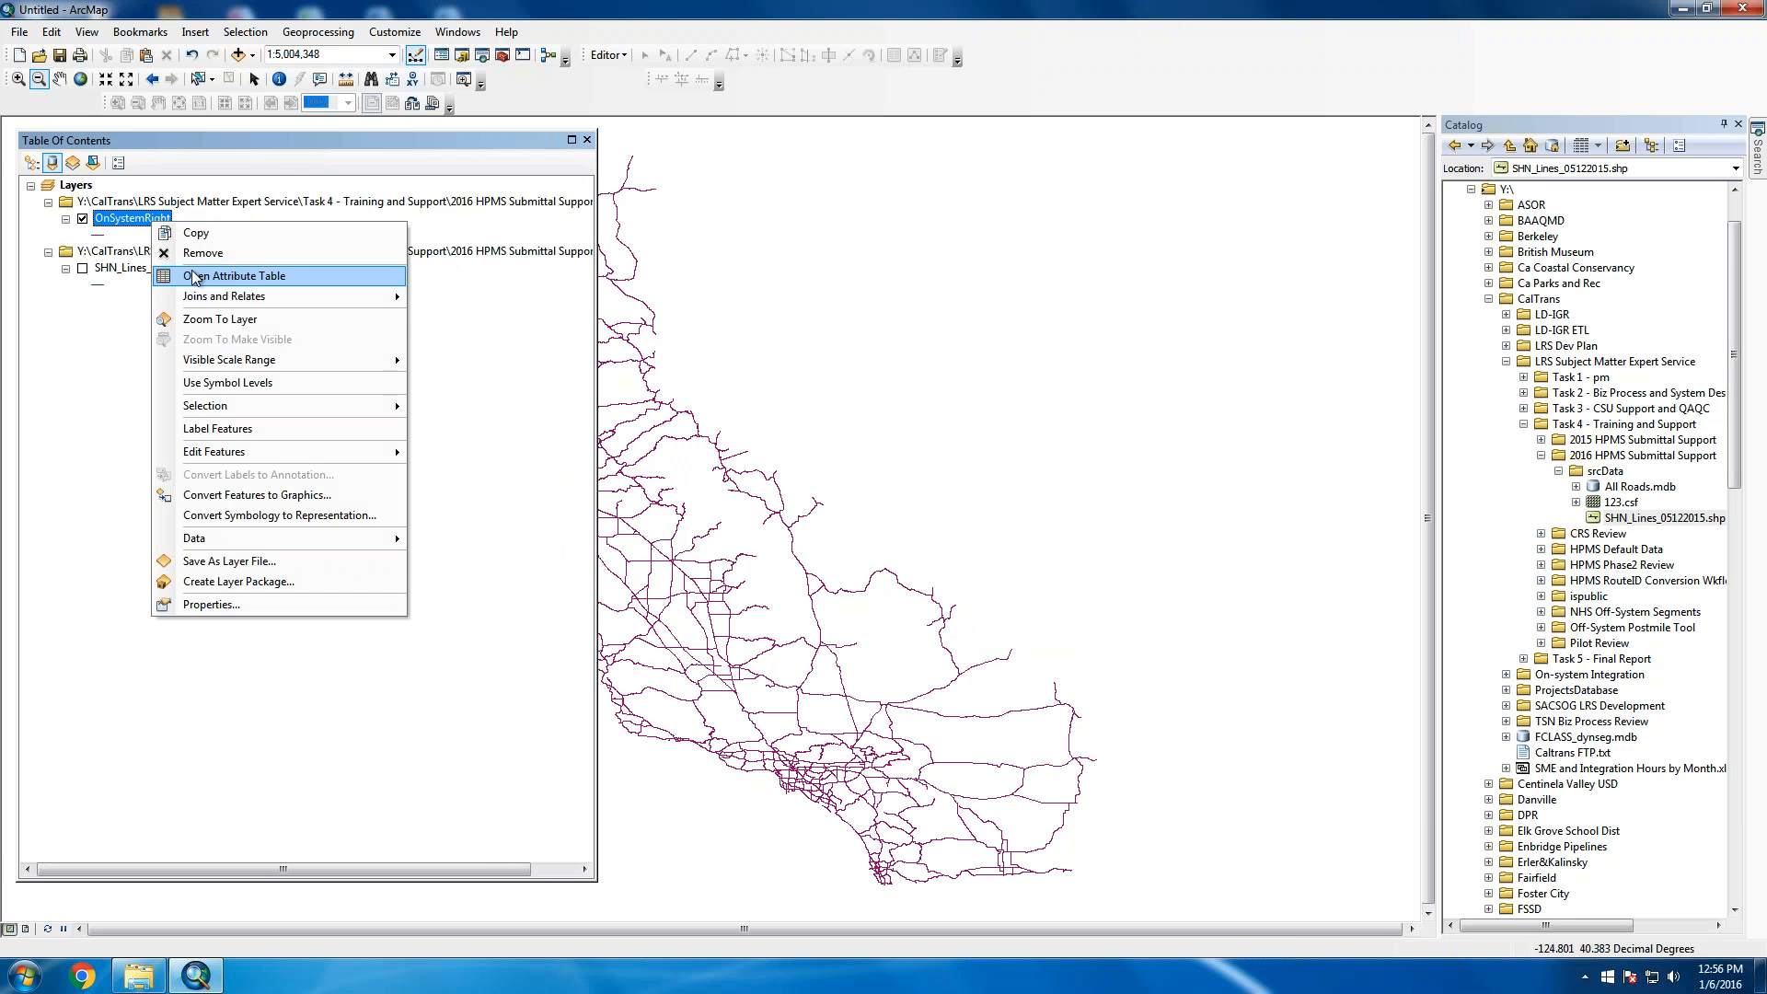
pyautogui.click(193, 252)
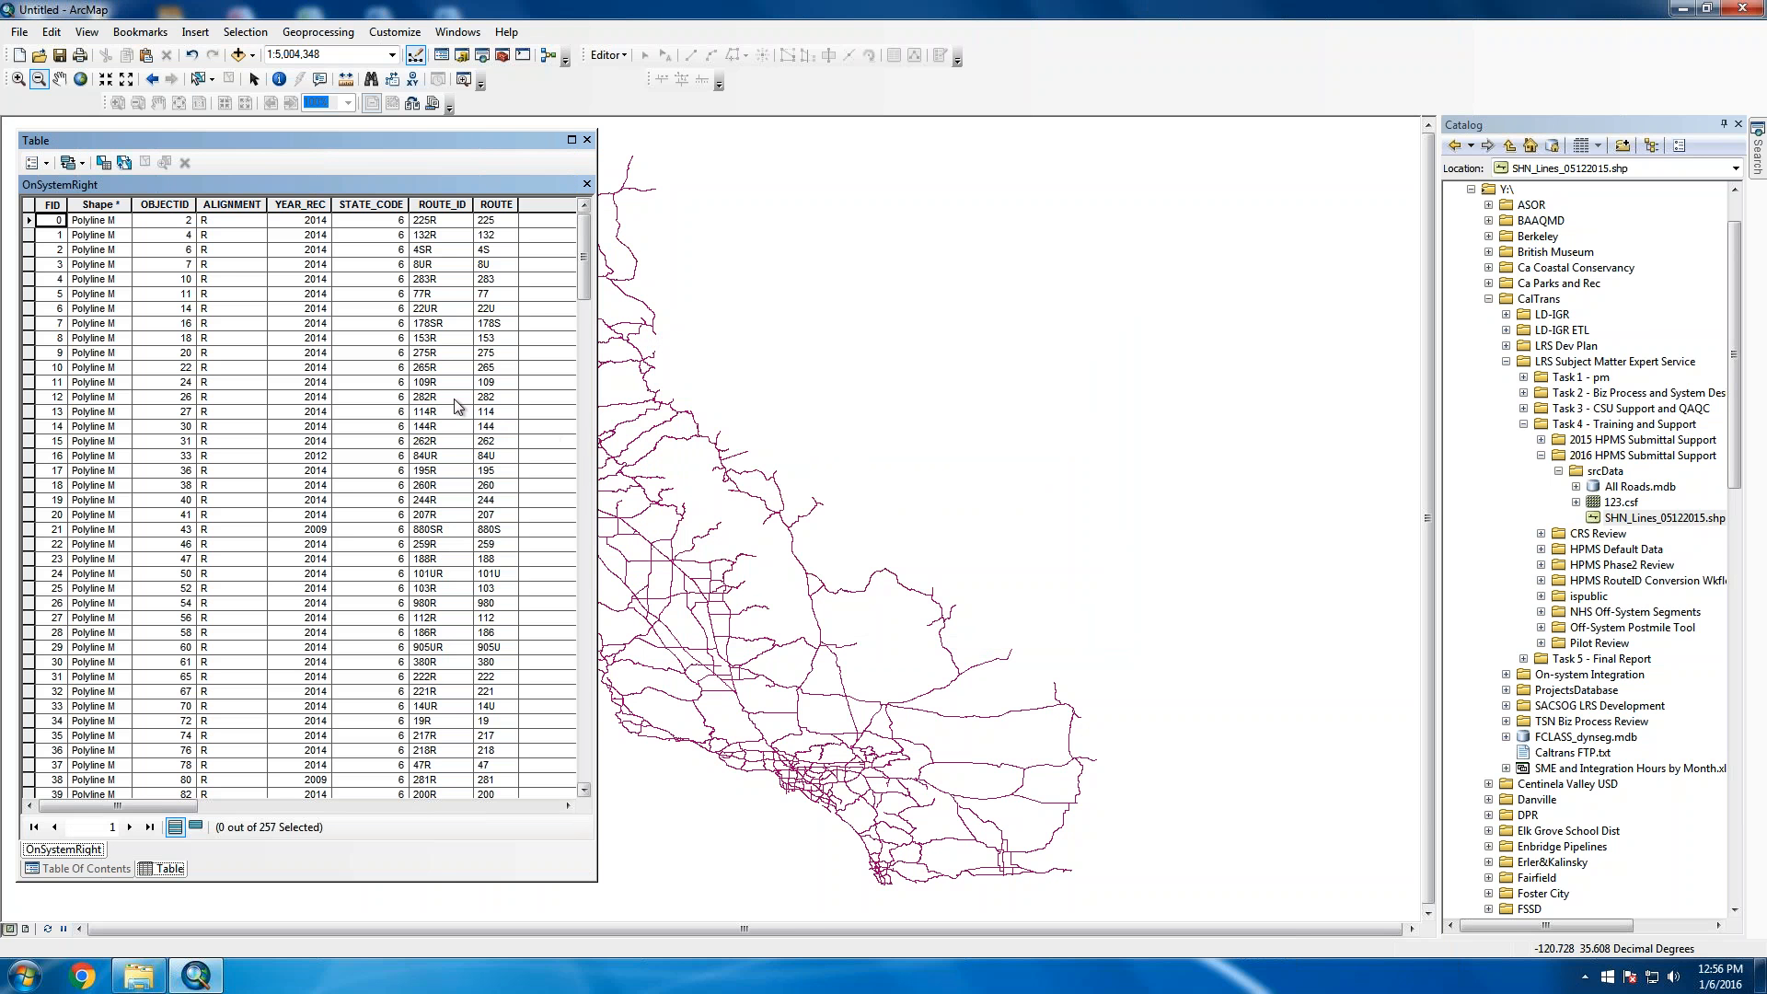
pyautogui.click(232, 204)
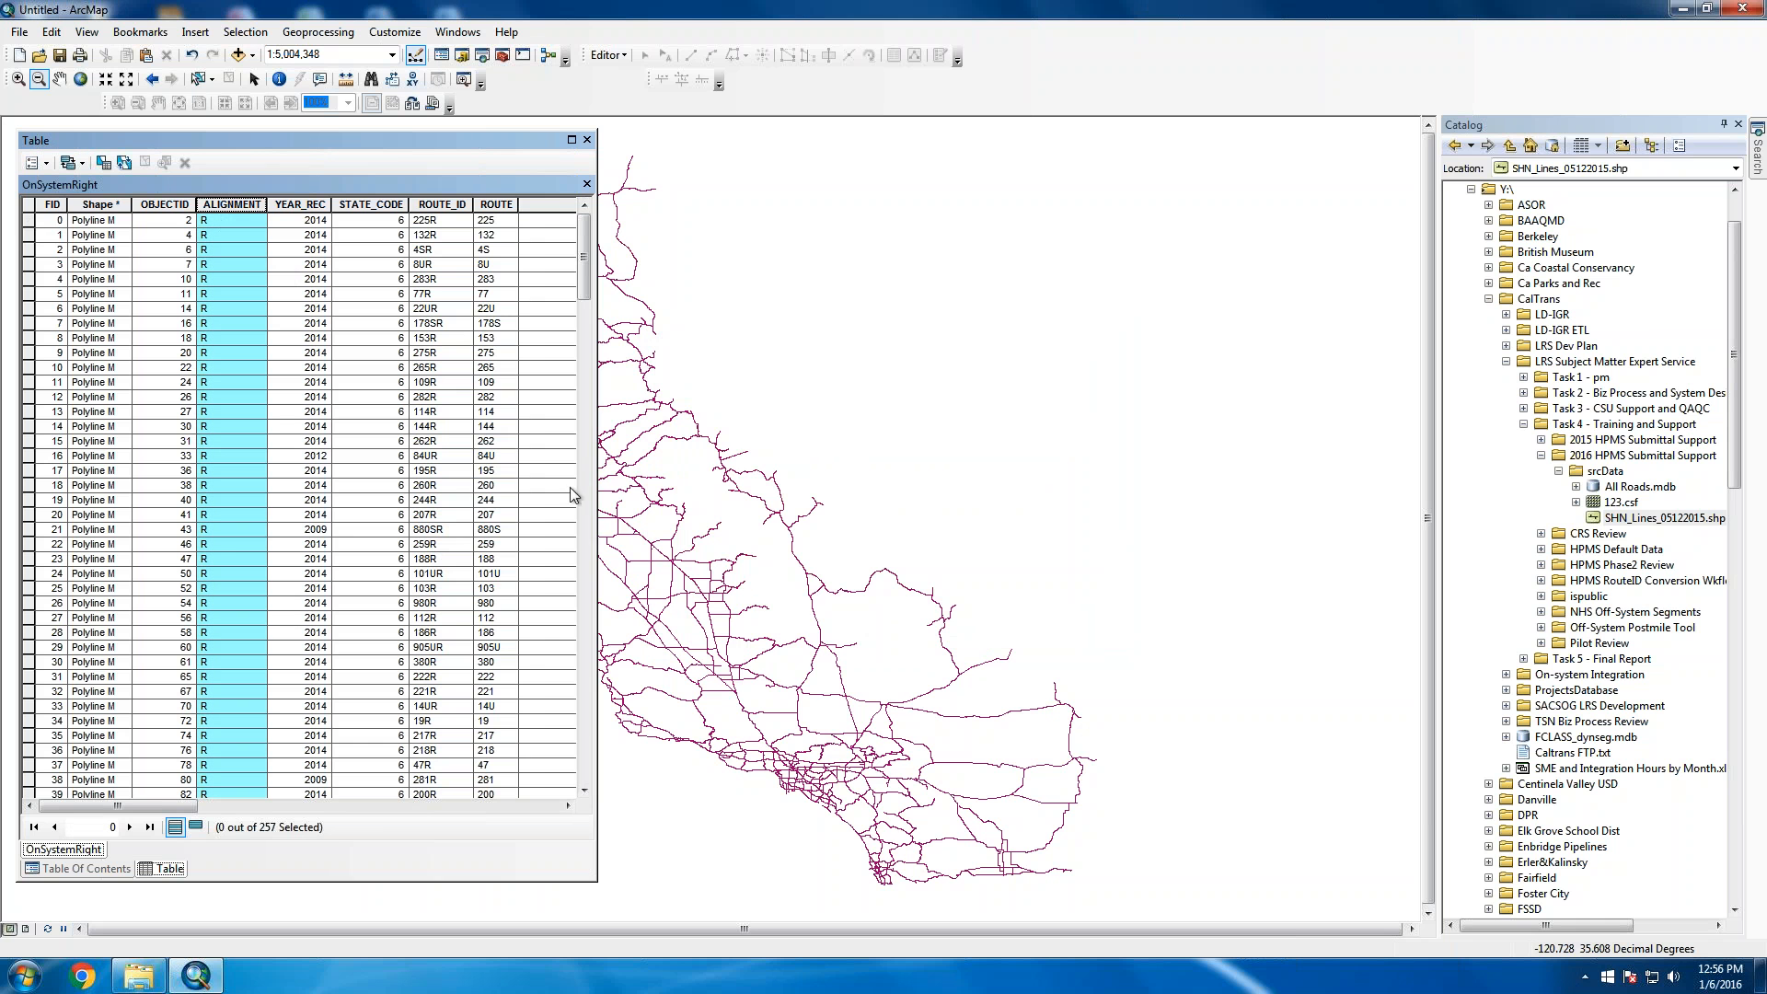
pyautogui.moveTo(597, 488); pyautogui.dragTo(1254, 488)
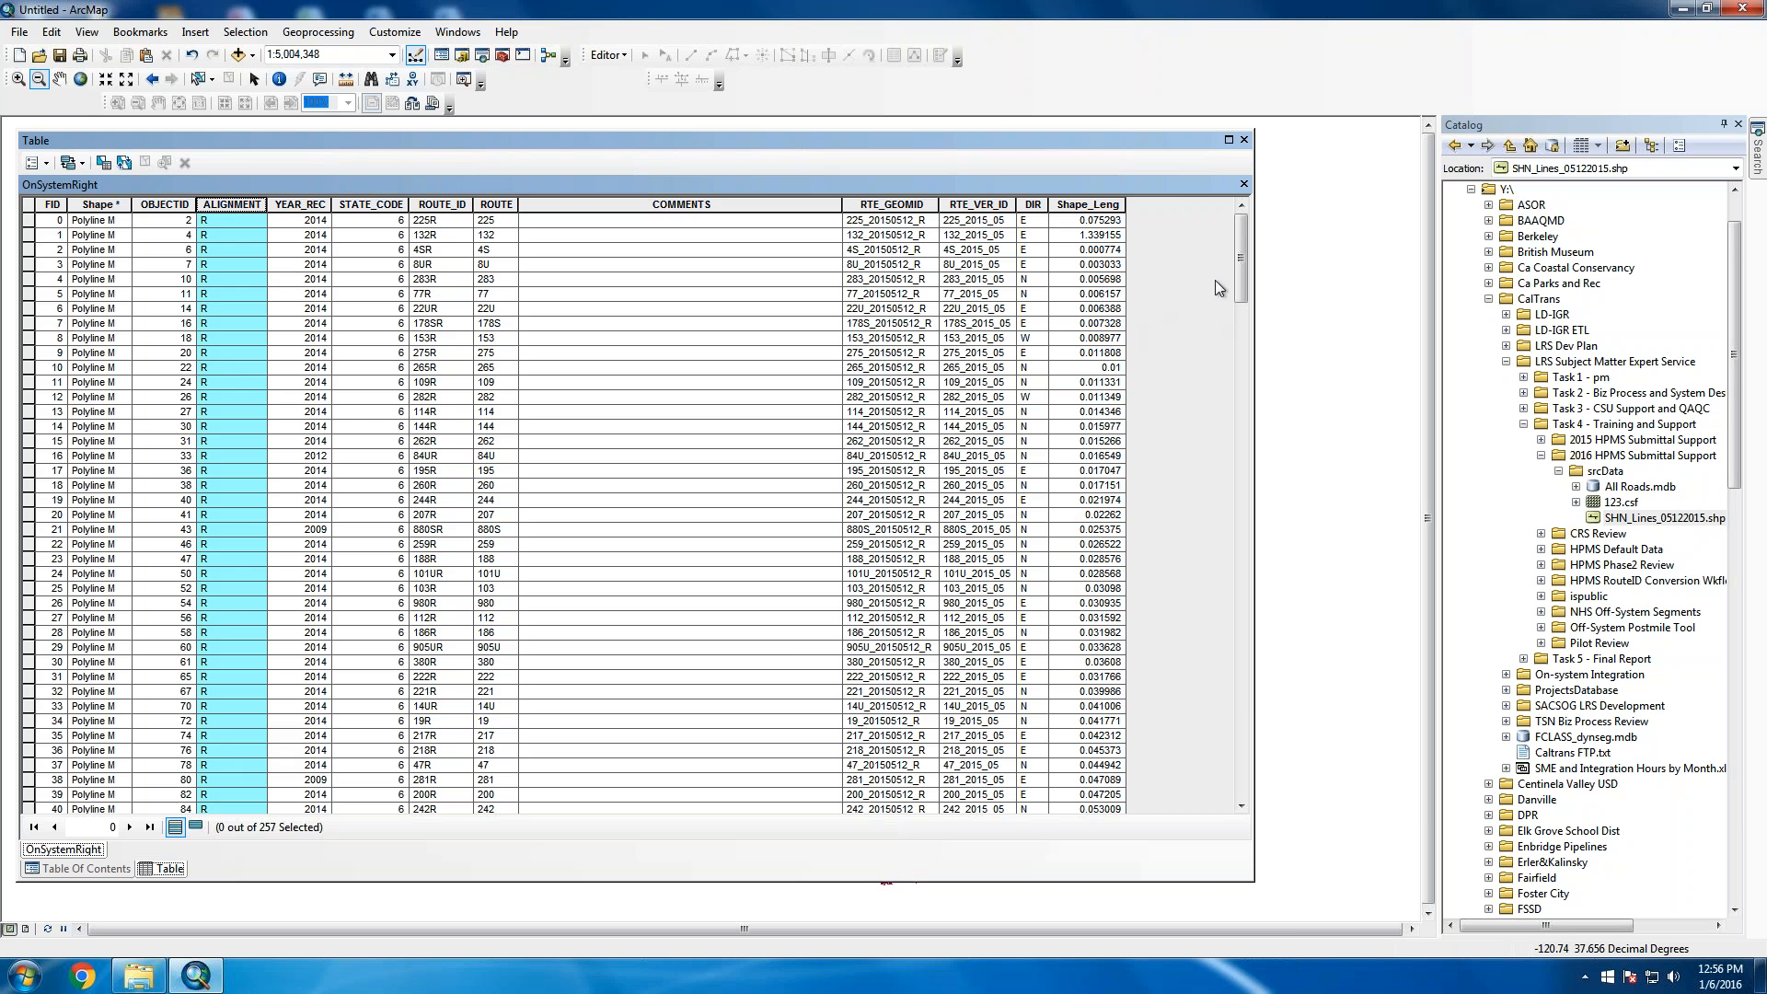
pyautogui.moveTo(1253, 309); pyautogui.dragTo(738, 309)
pyautogui.moveTo(323, 142); pyautogui.dragTo(364, 152)
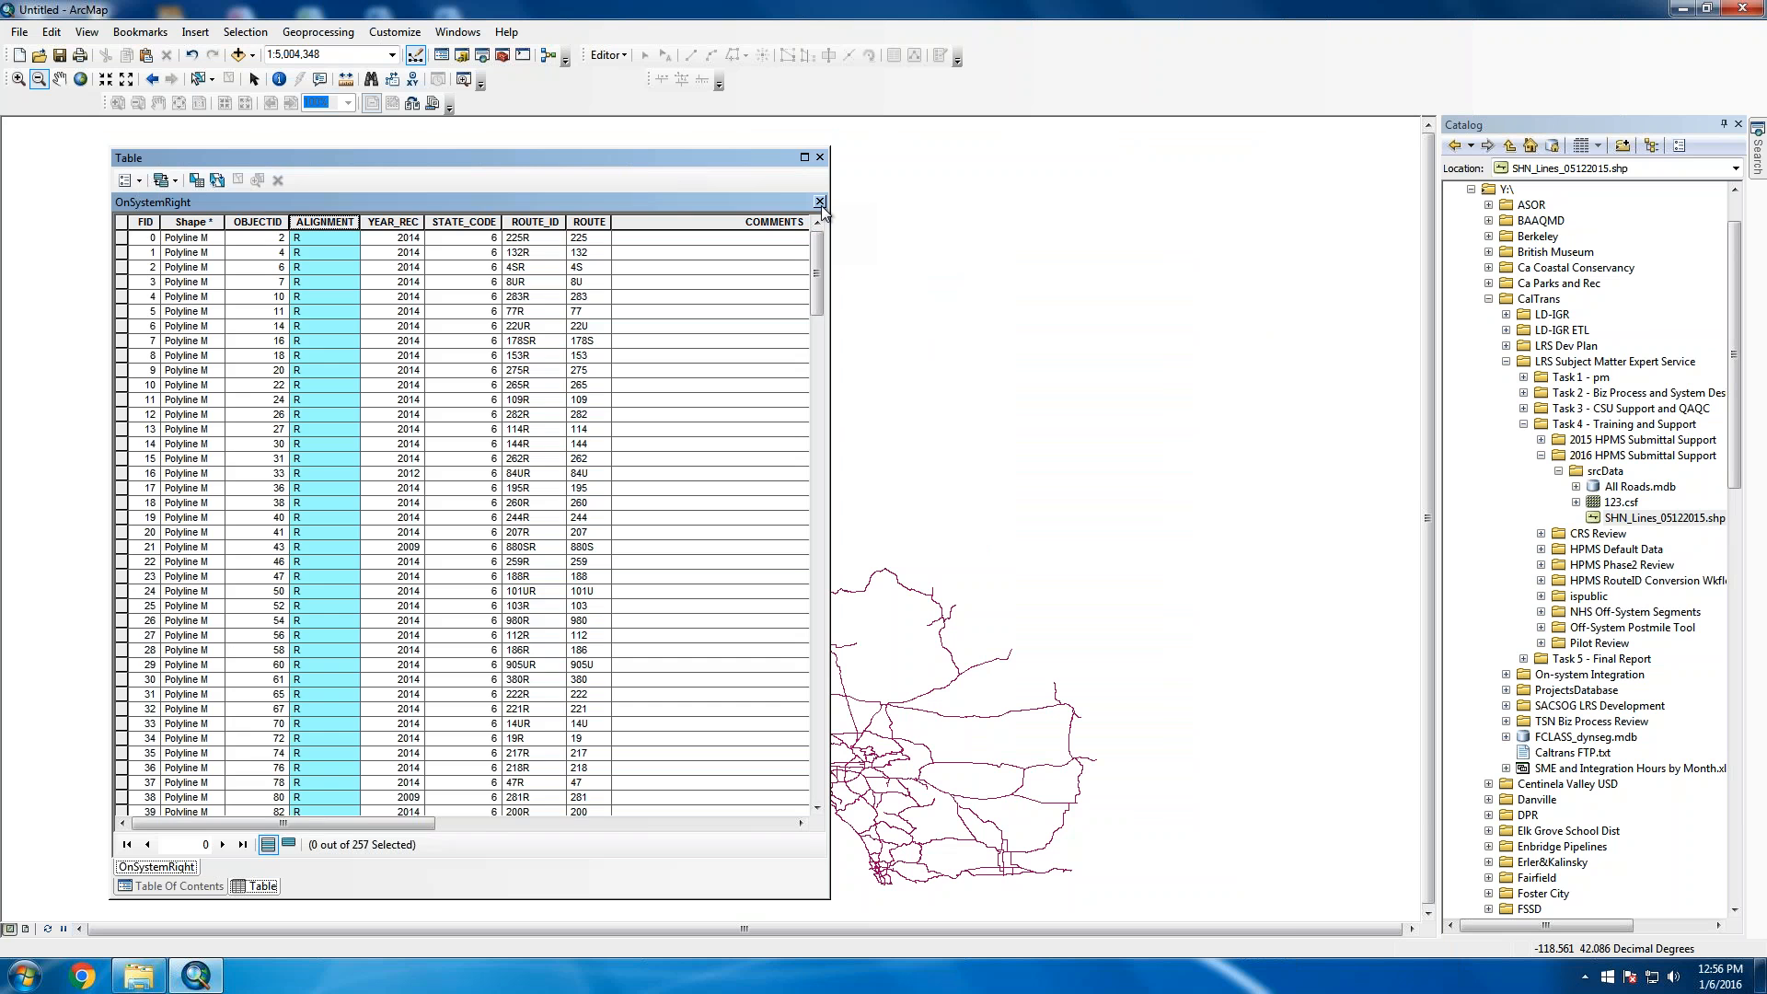
pyautogui.click(820, 201)
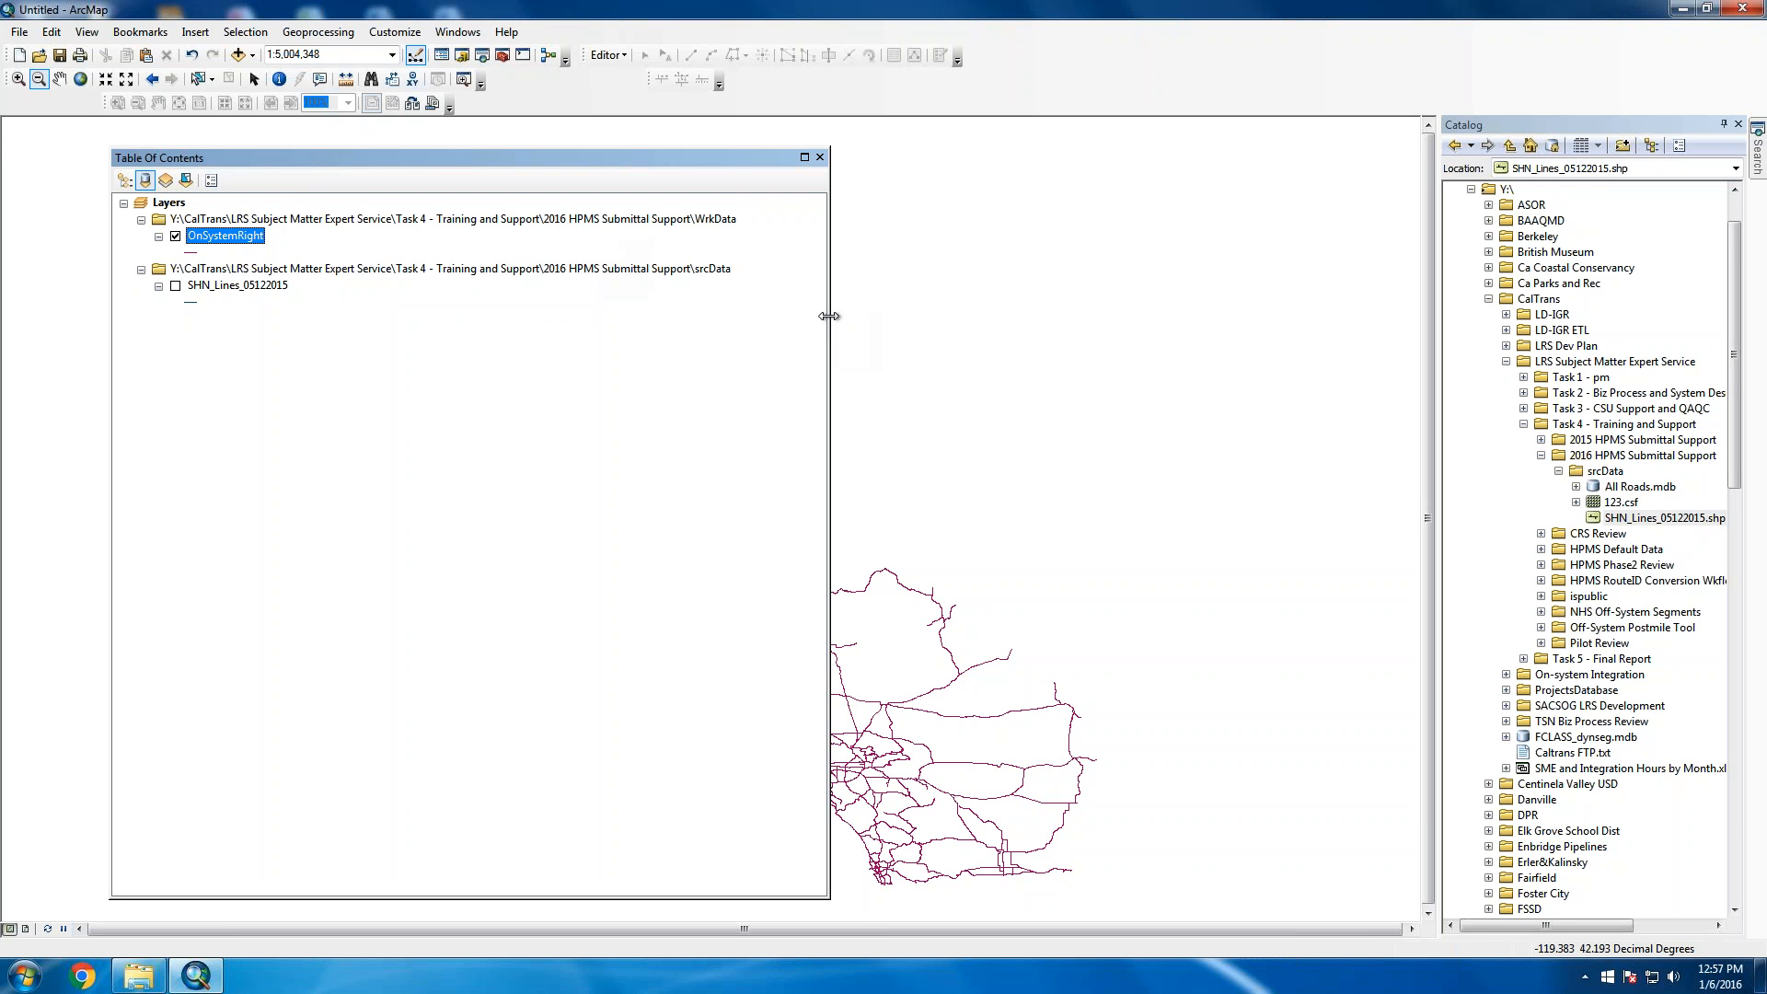
# Narrow the table of contents and move it back beside the map's left edge
pyautogui.moveTo(828, 317); pyautogui.dragTo(382, 240)
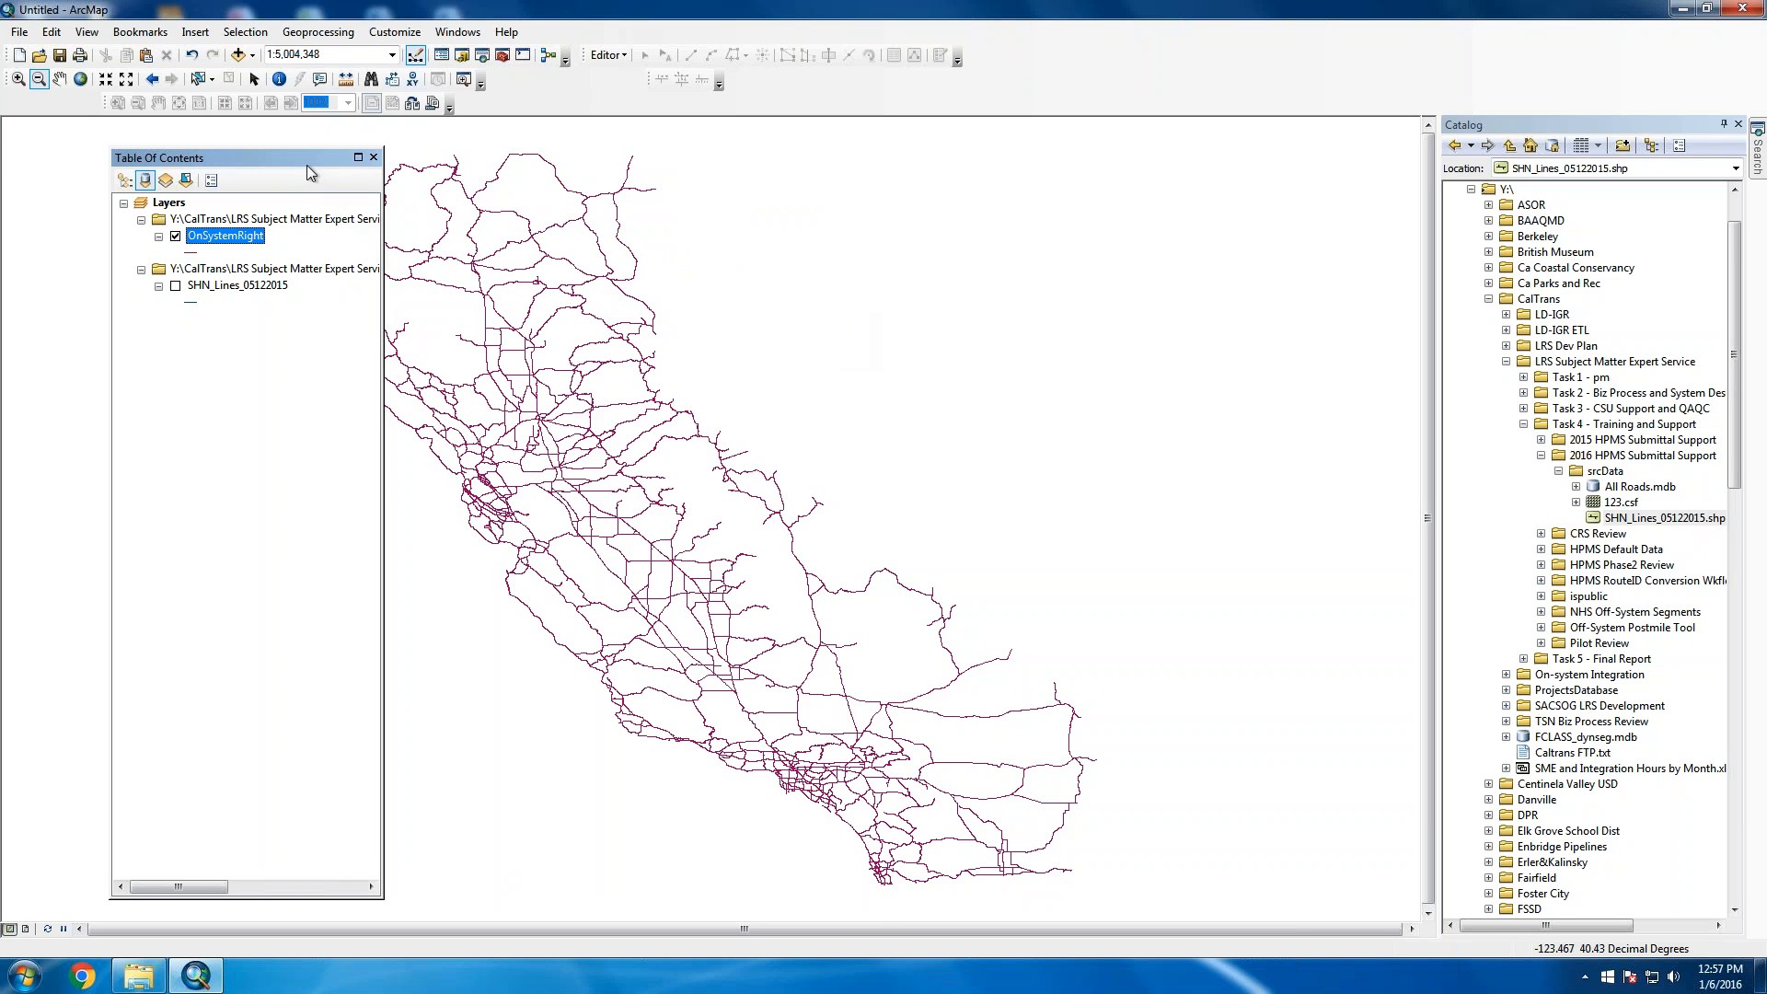
pyautogui.moveTo(306, 164); pyautogui.dragTo(232, 146)
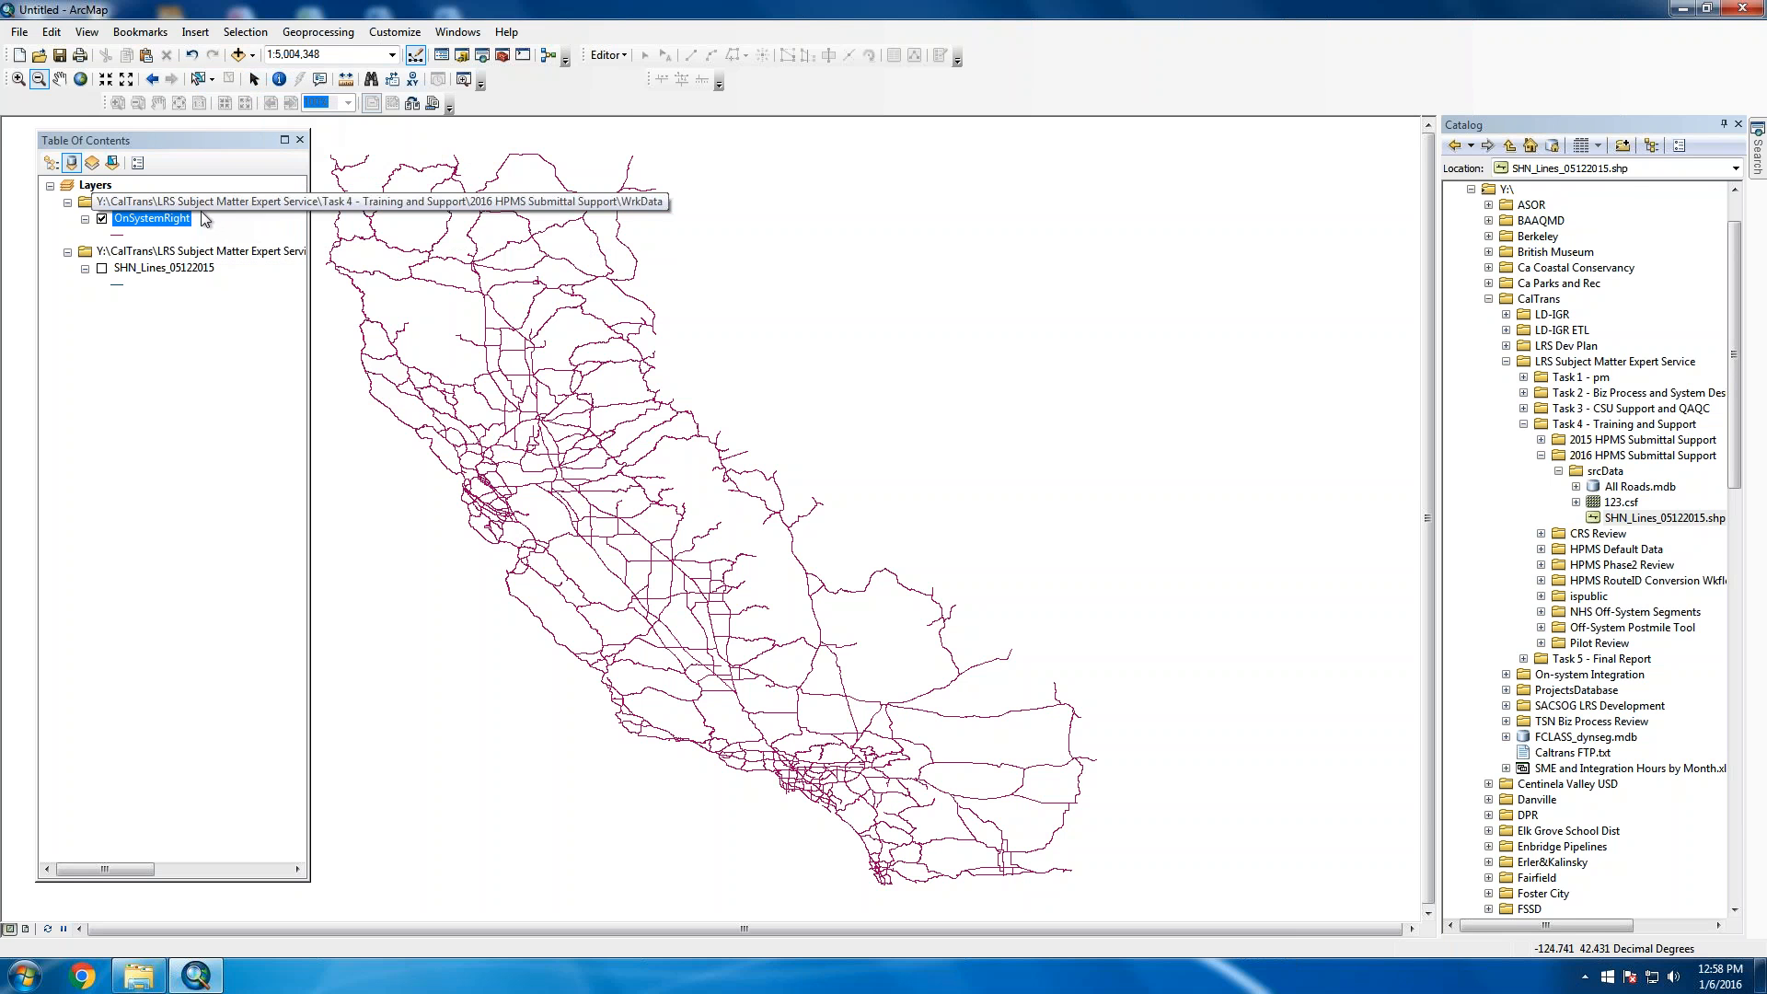
# Open the 257-record OnSystemRight attribute table and resize it into a narrow panel beside the map
pyautogui.rightClick(188, 224)
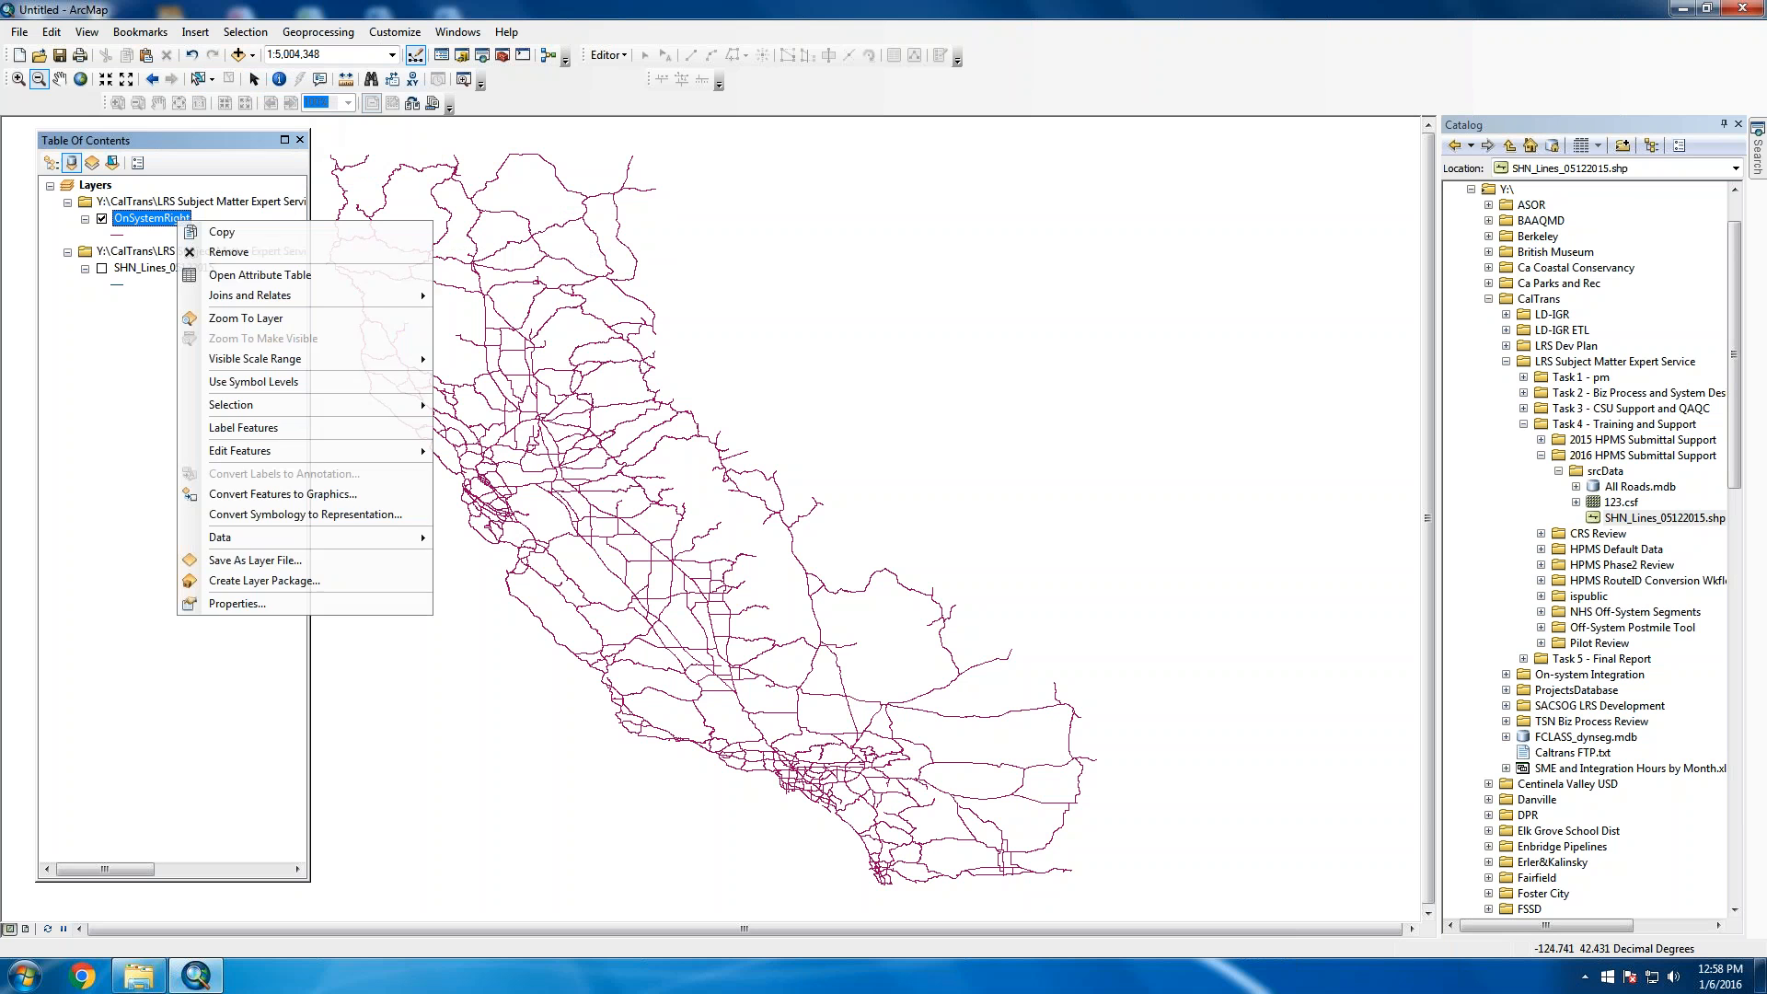
pyautogui.click(238, 278)
pyautogui.moveTo(313, 483); pyautogui.dragTo(1215, 487)
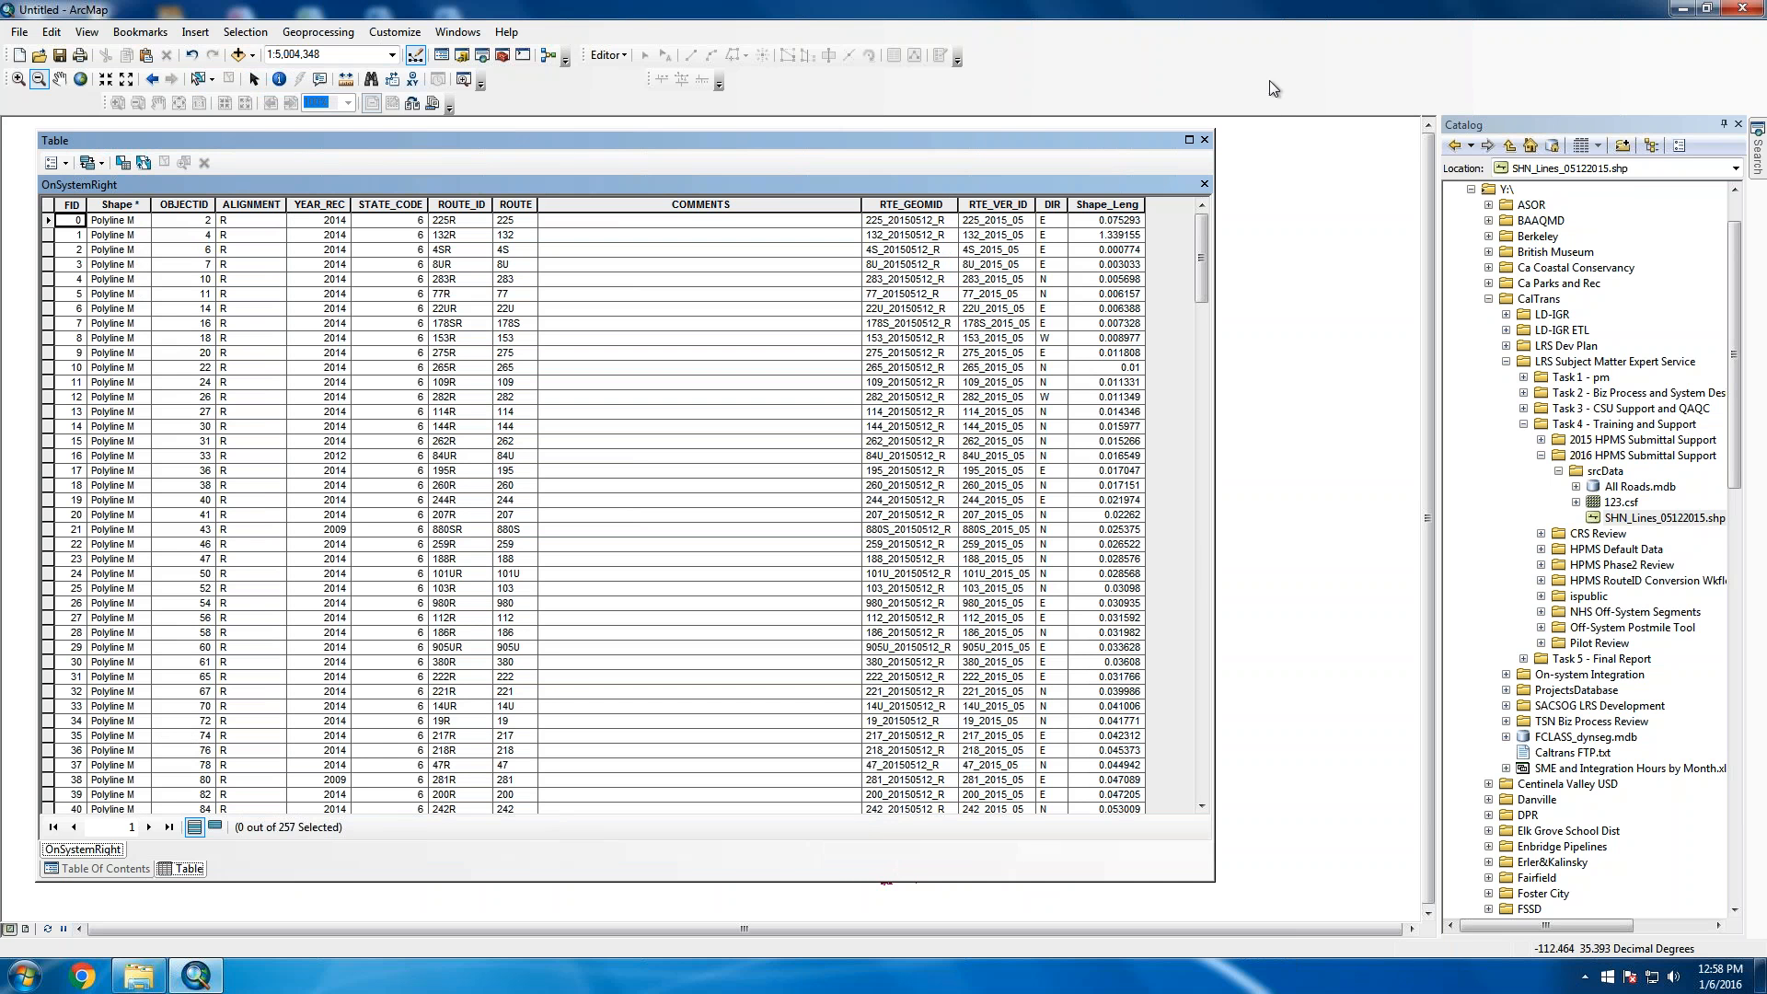
pyautogui.moveTo(1215, 184); pyautogui.dragTo(455, 229)
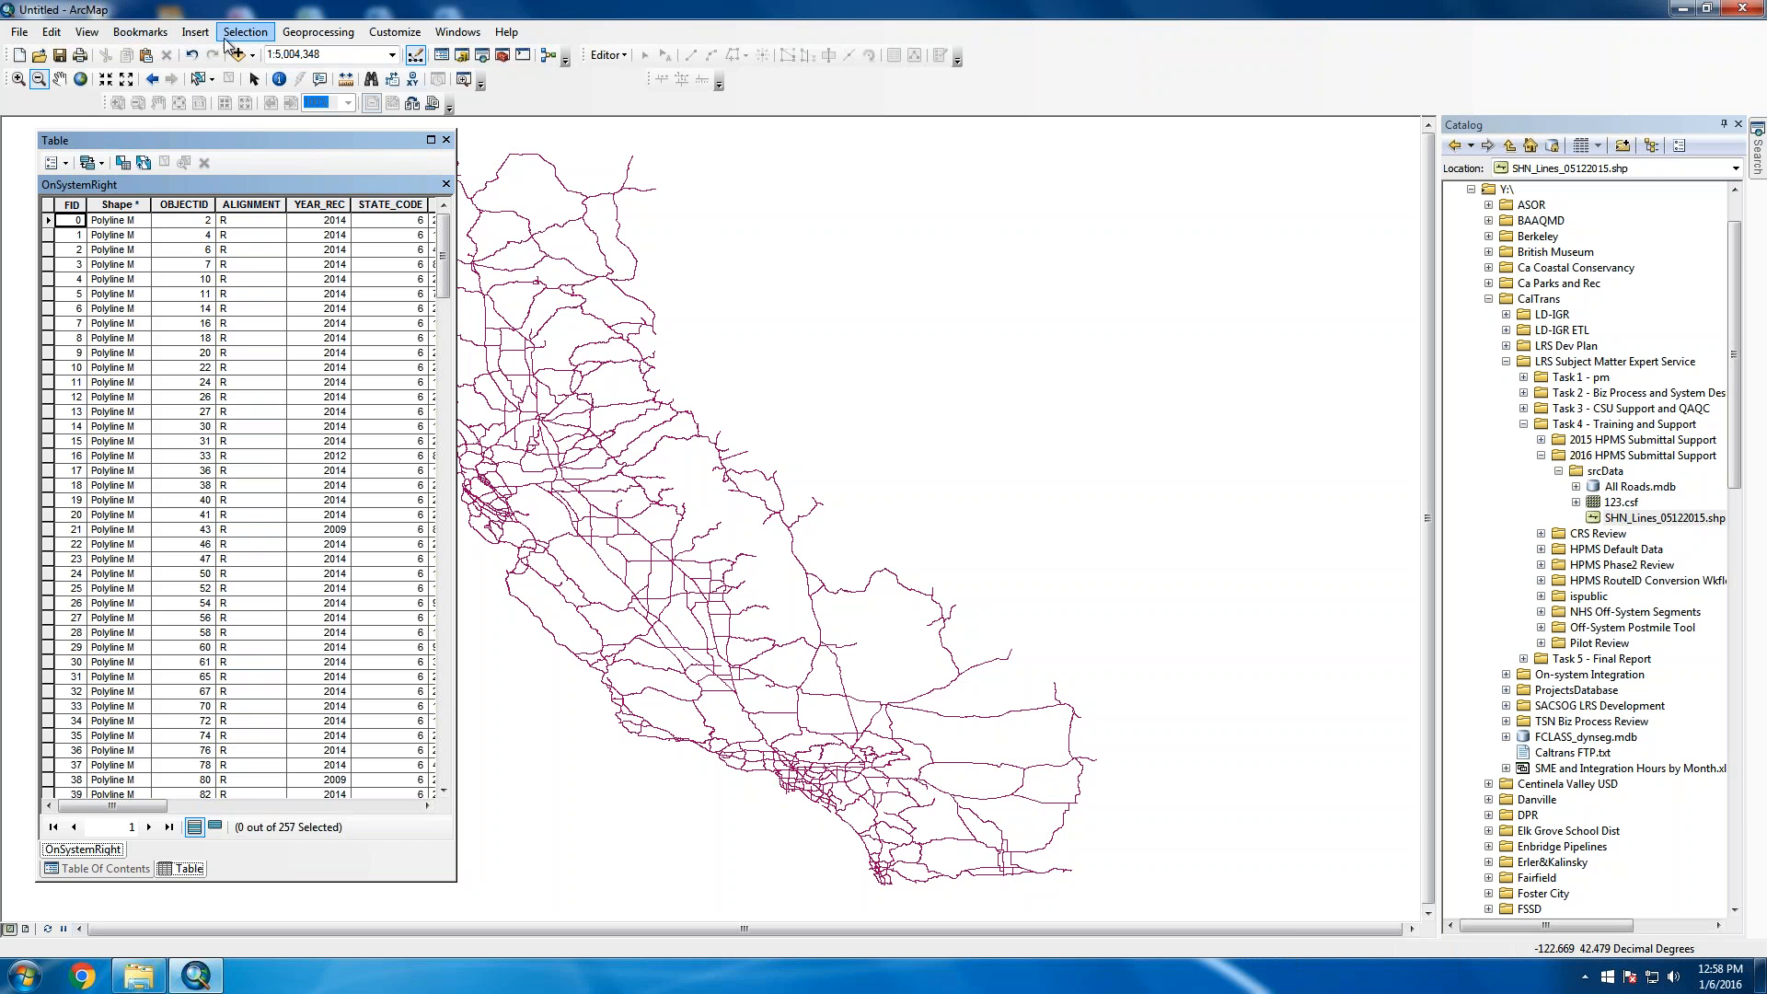
# Start an edit session on OnSystemRight and select one highway line
pyautogui.click(609, 56)
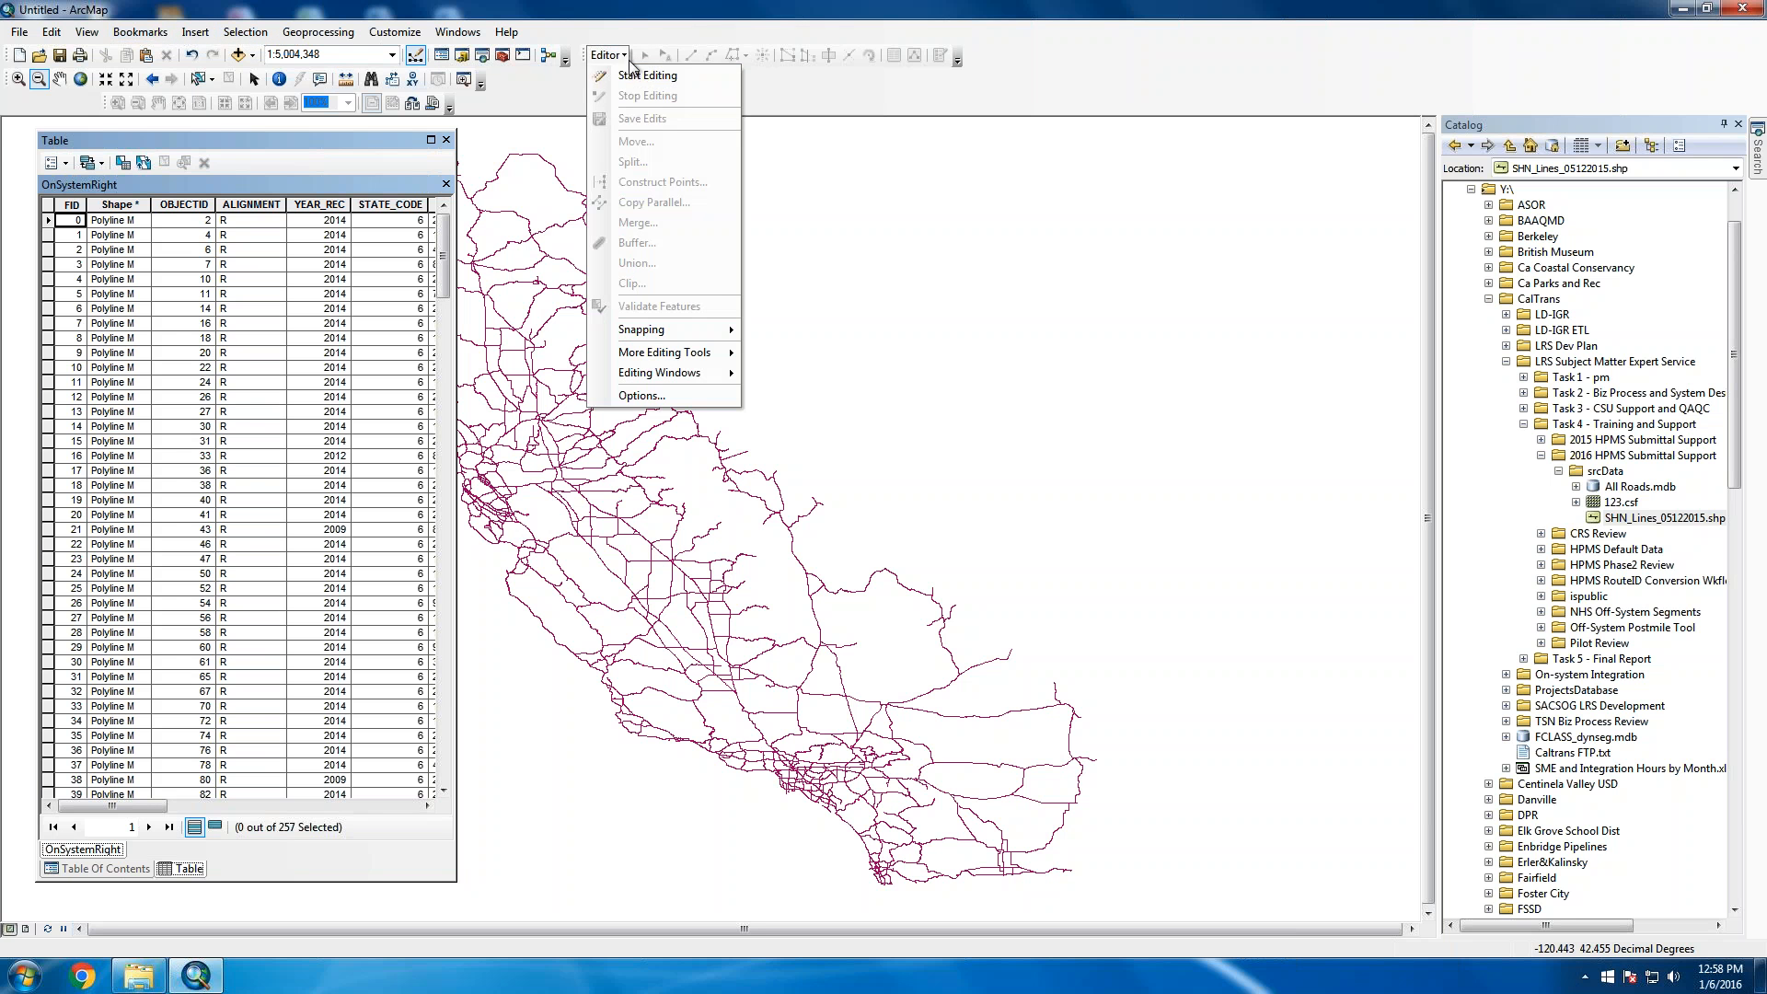
pyautogui.click(633, 77)
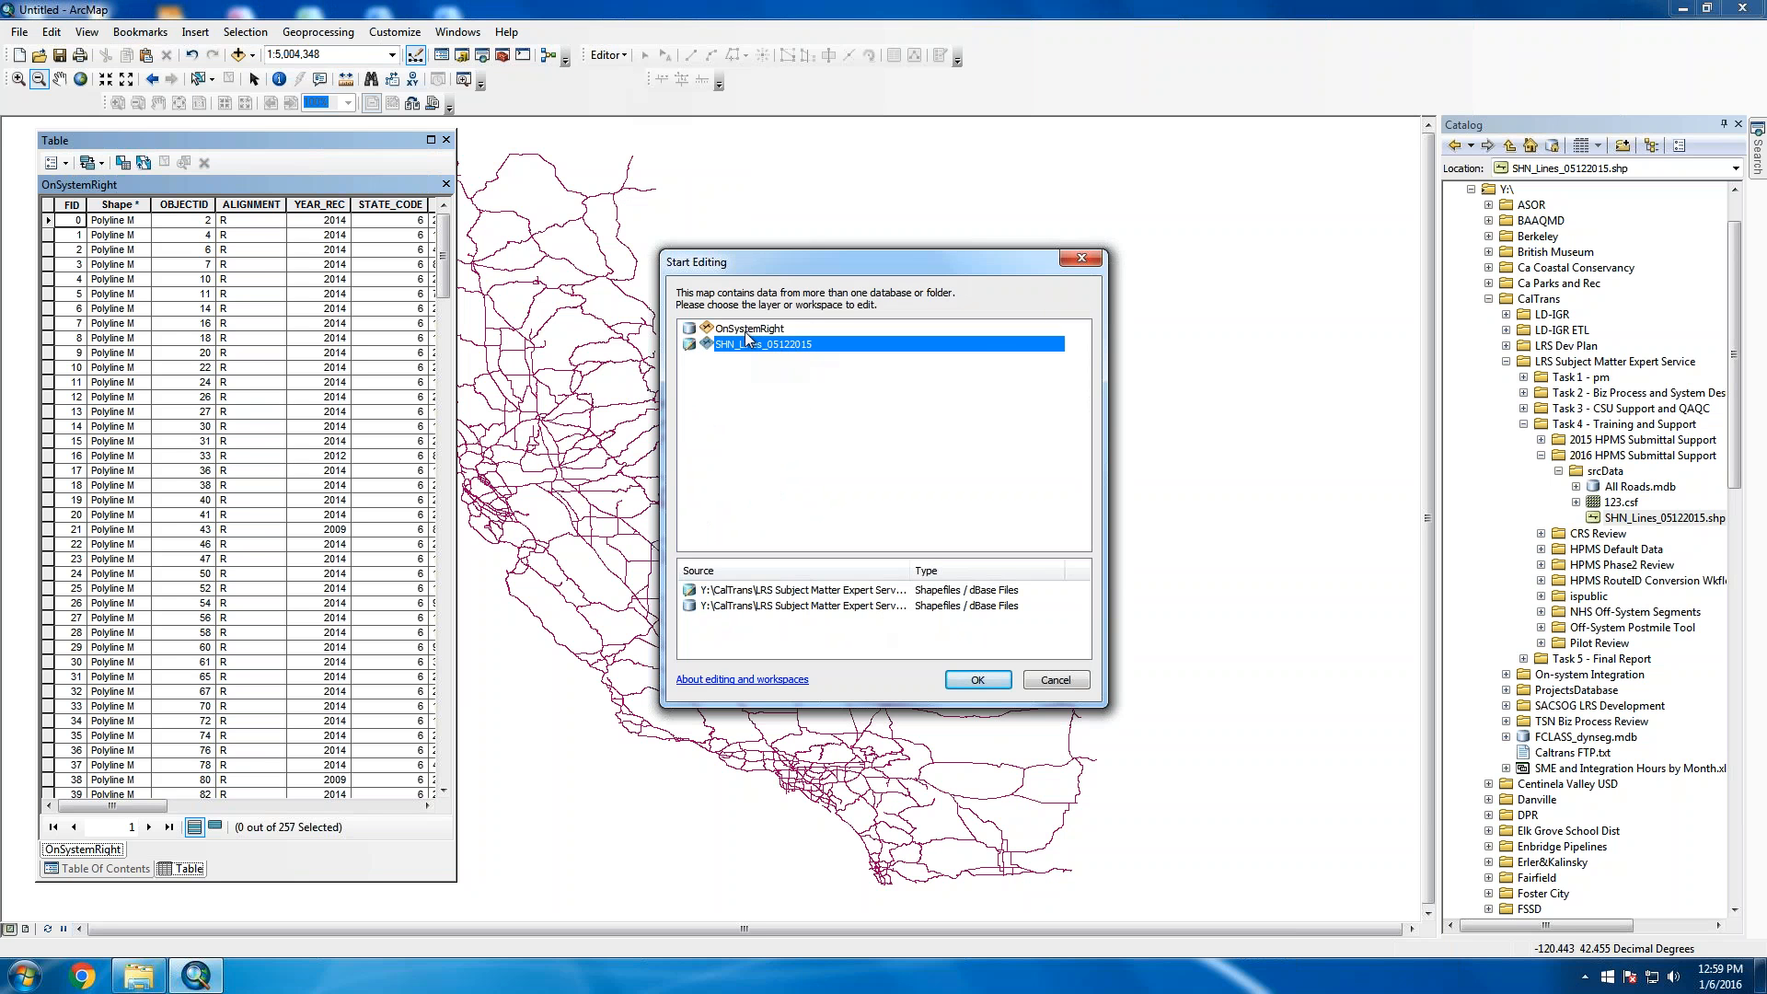
pyautogui.click(747, 329)
pyautogui.click(973, 681)
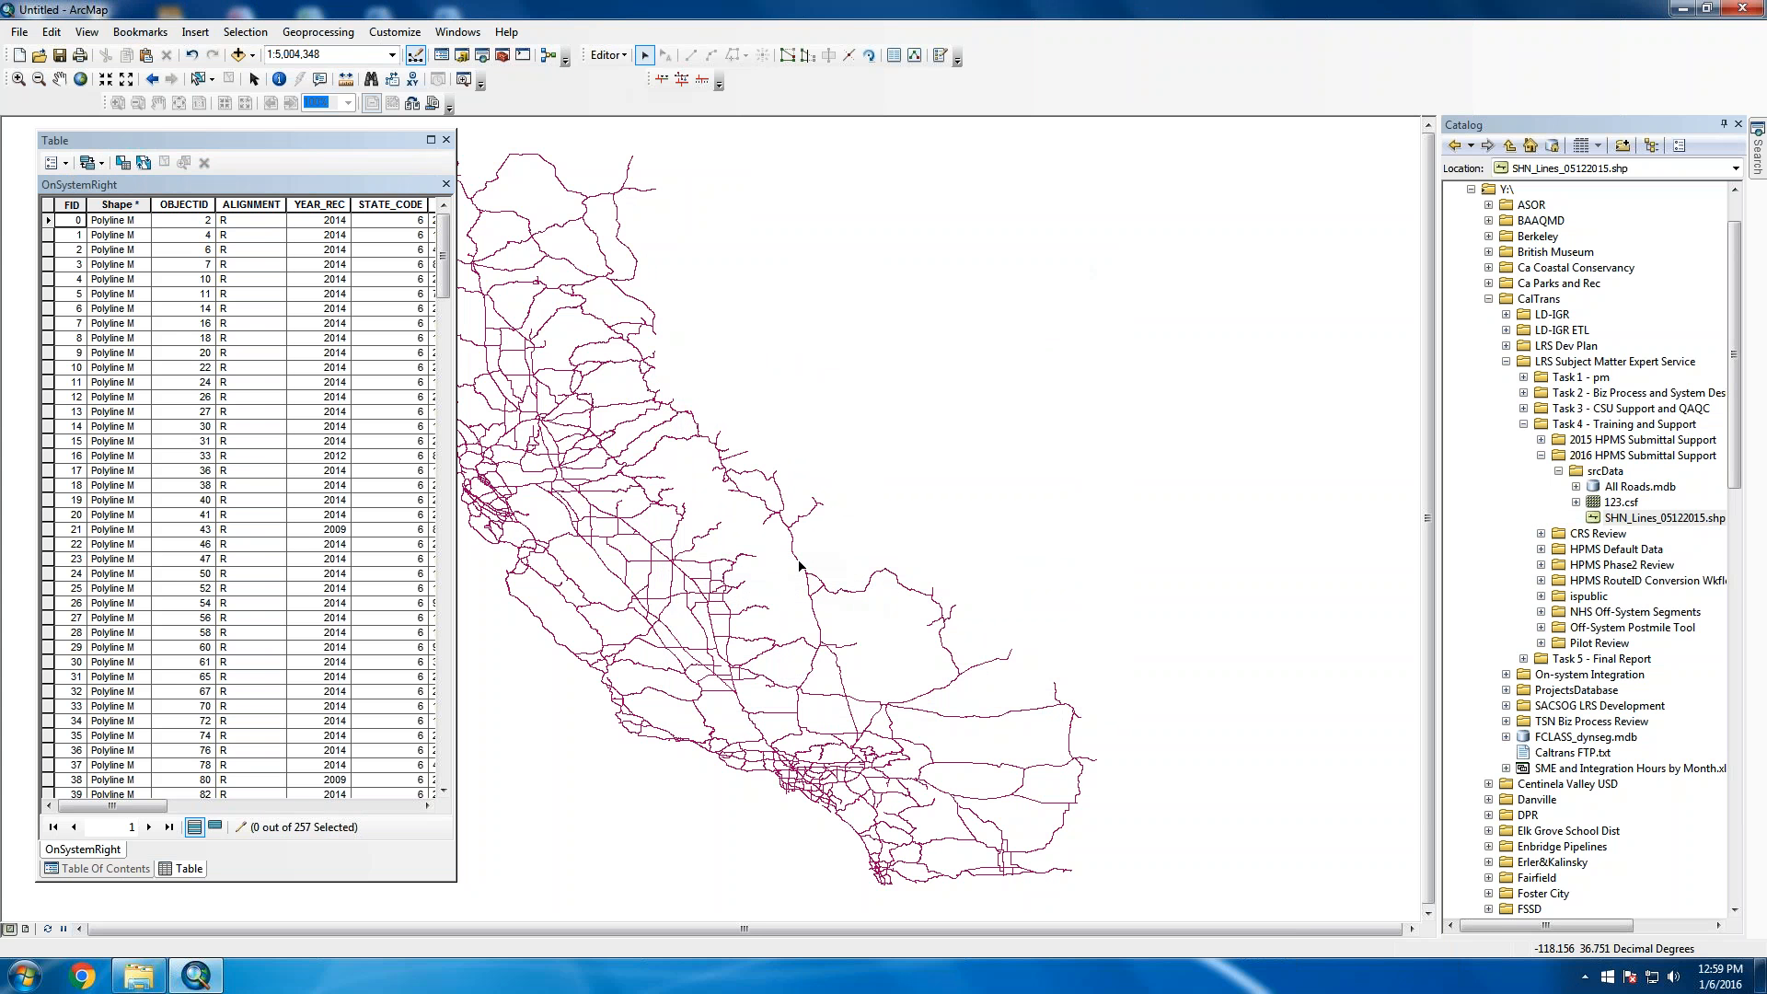
pyautogui.click(734, 449)
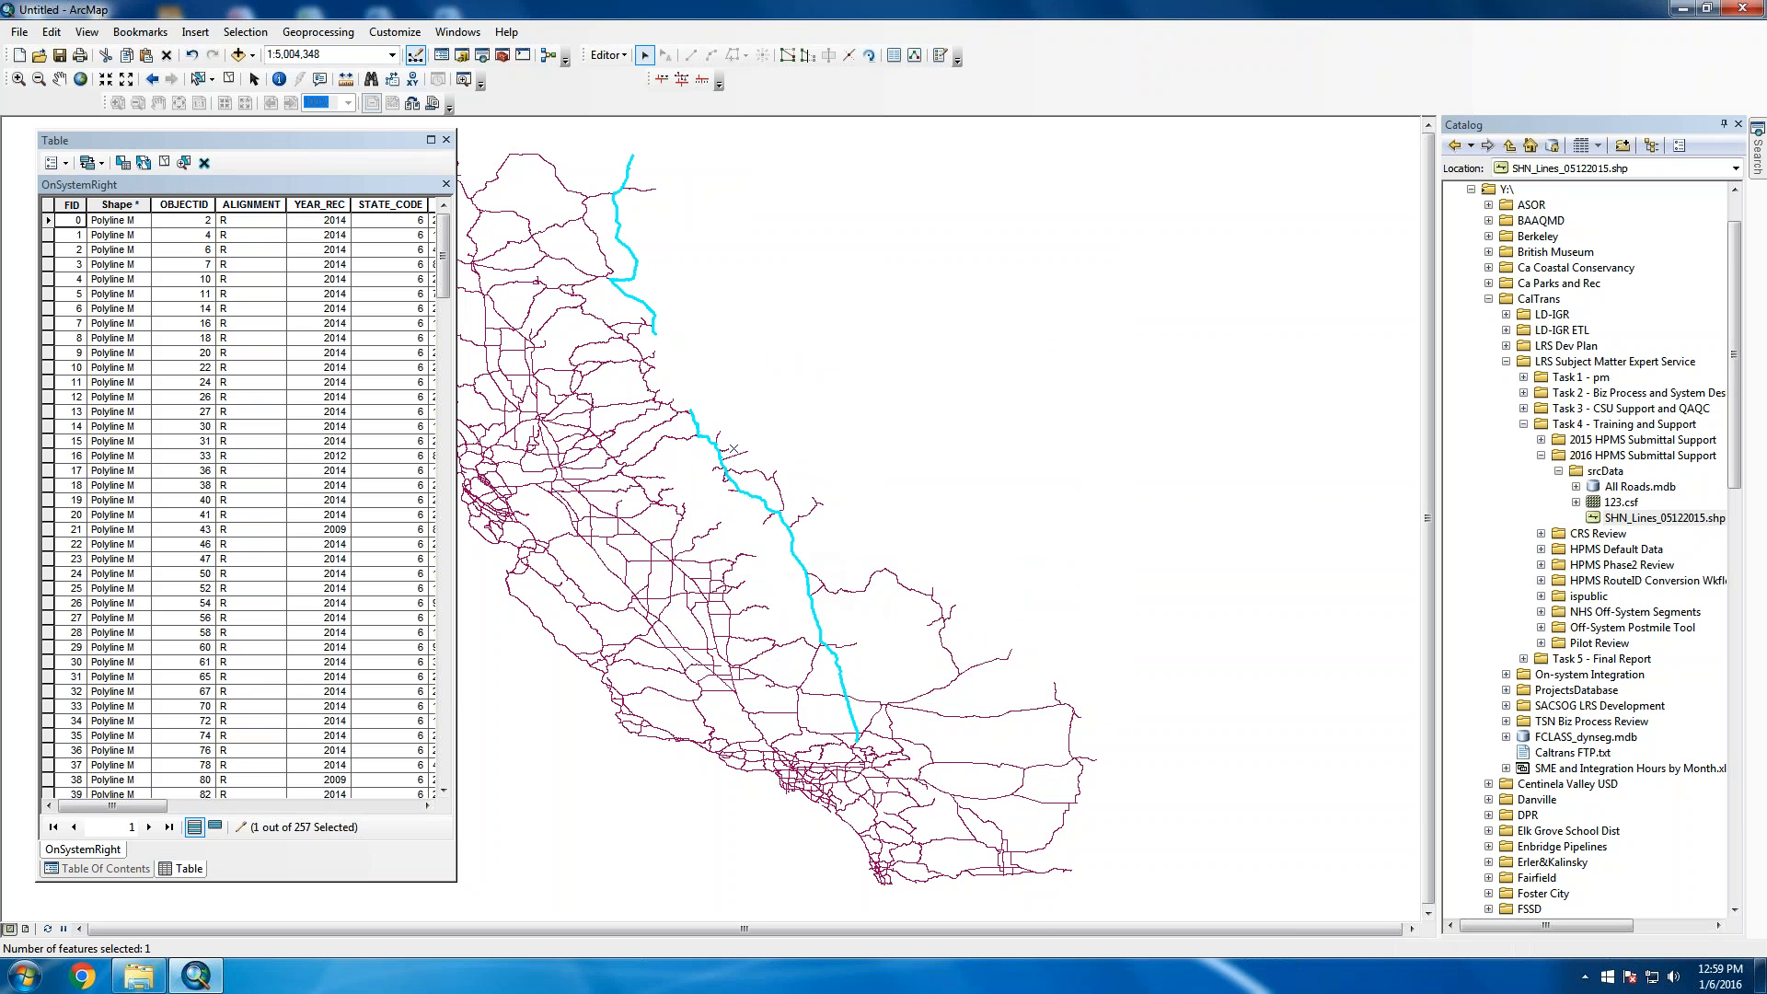
# Show the selected highway's vertices and review their M values in Sketch Properties, then close it
pyautogui.rightClick(797, 560)
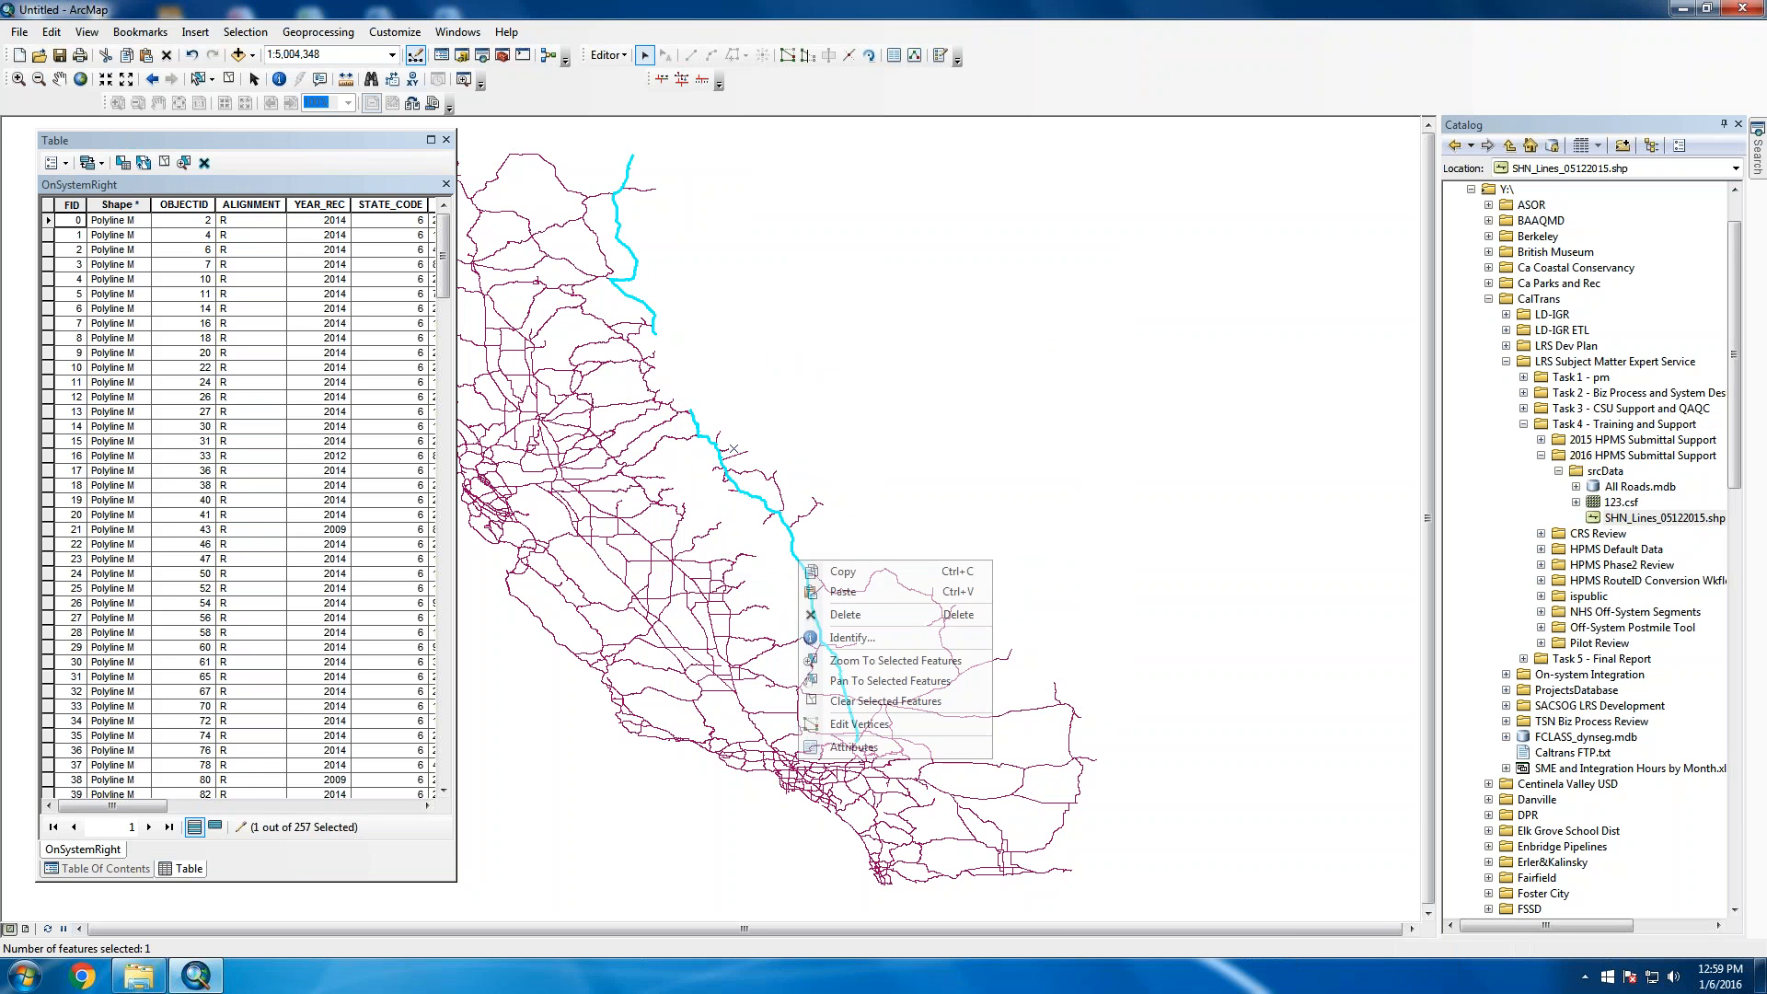
pyautogui.click(858, 724)
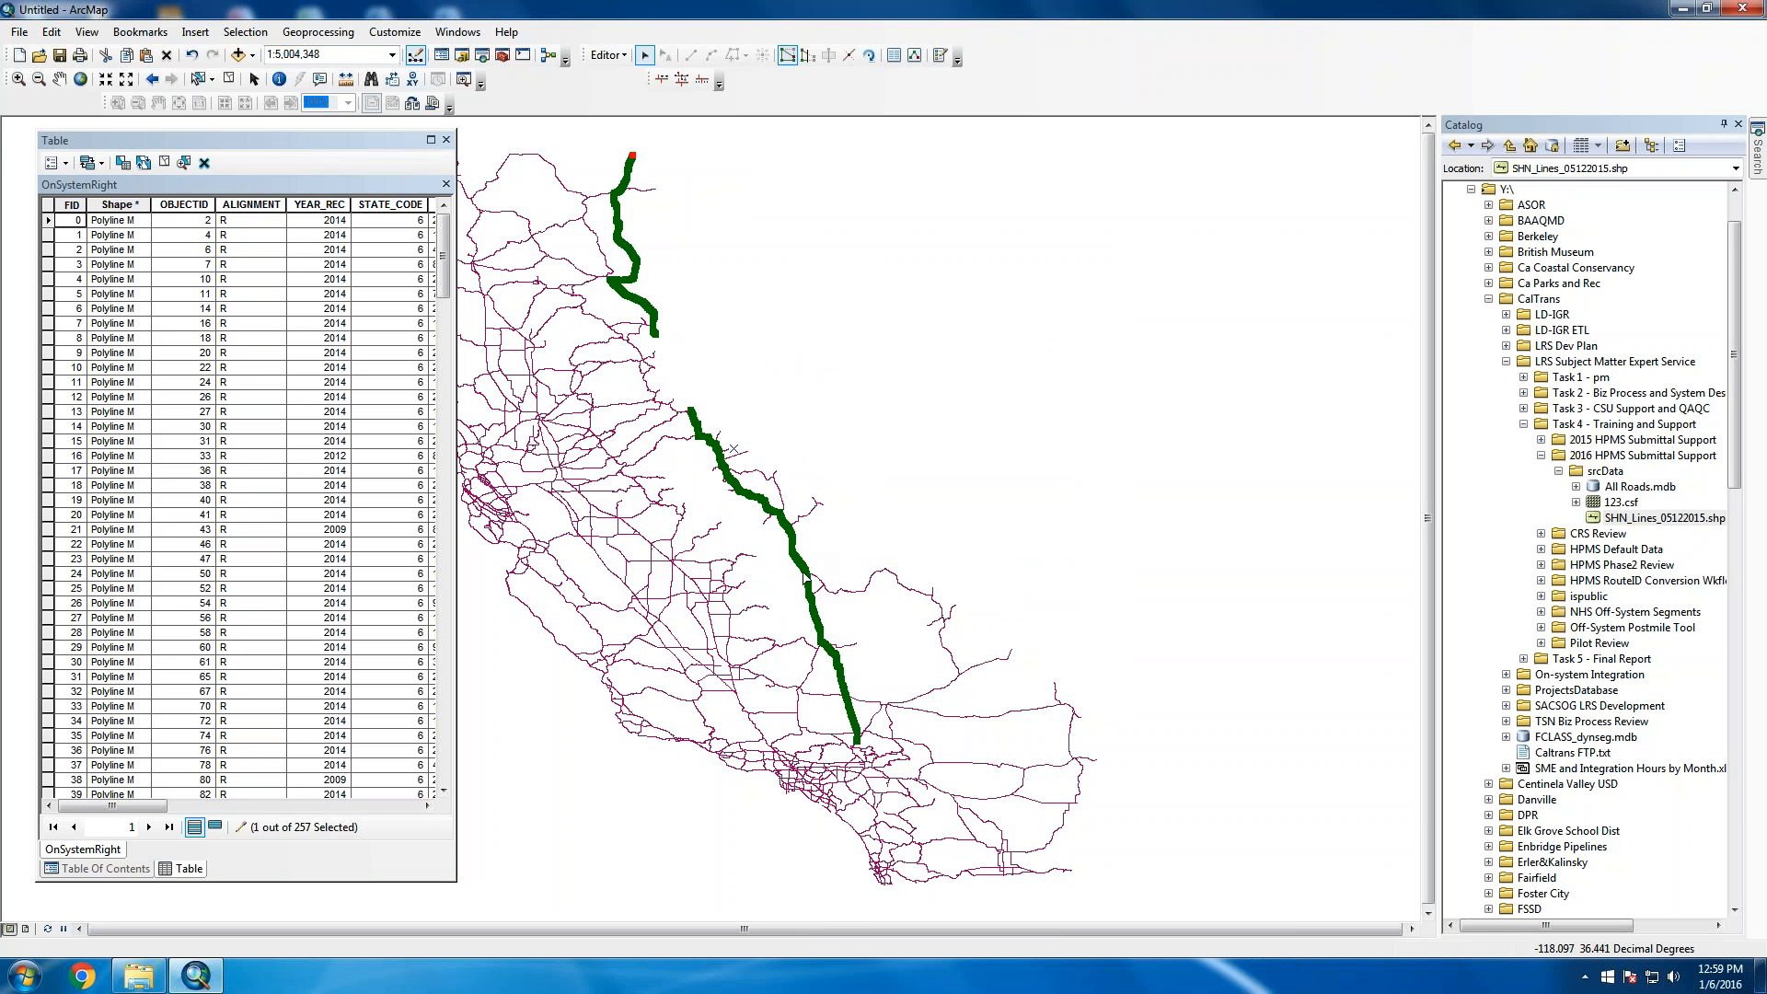
pyautogui.rightClick(798, 558)
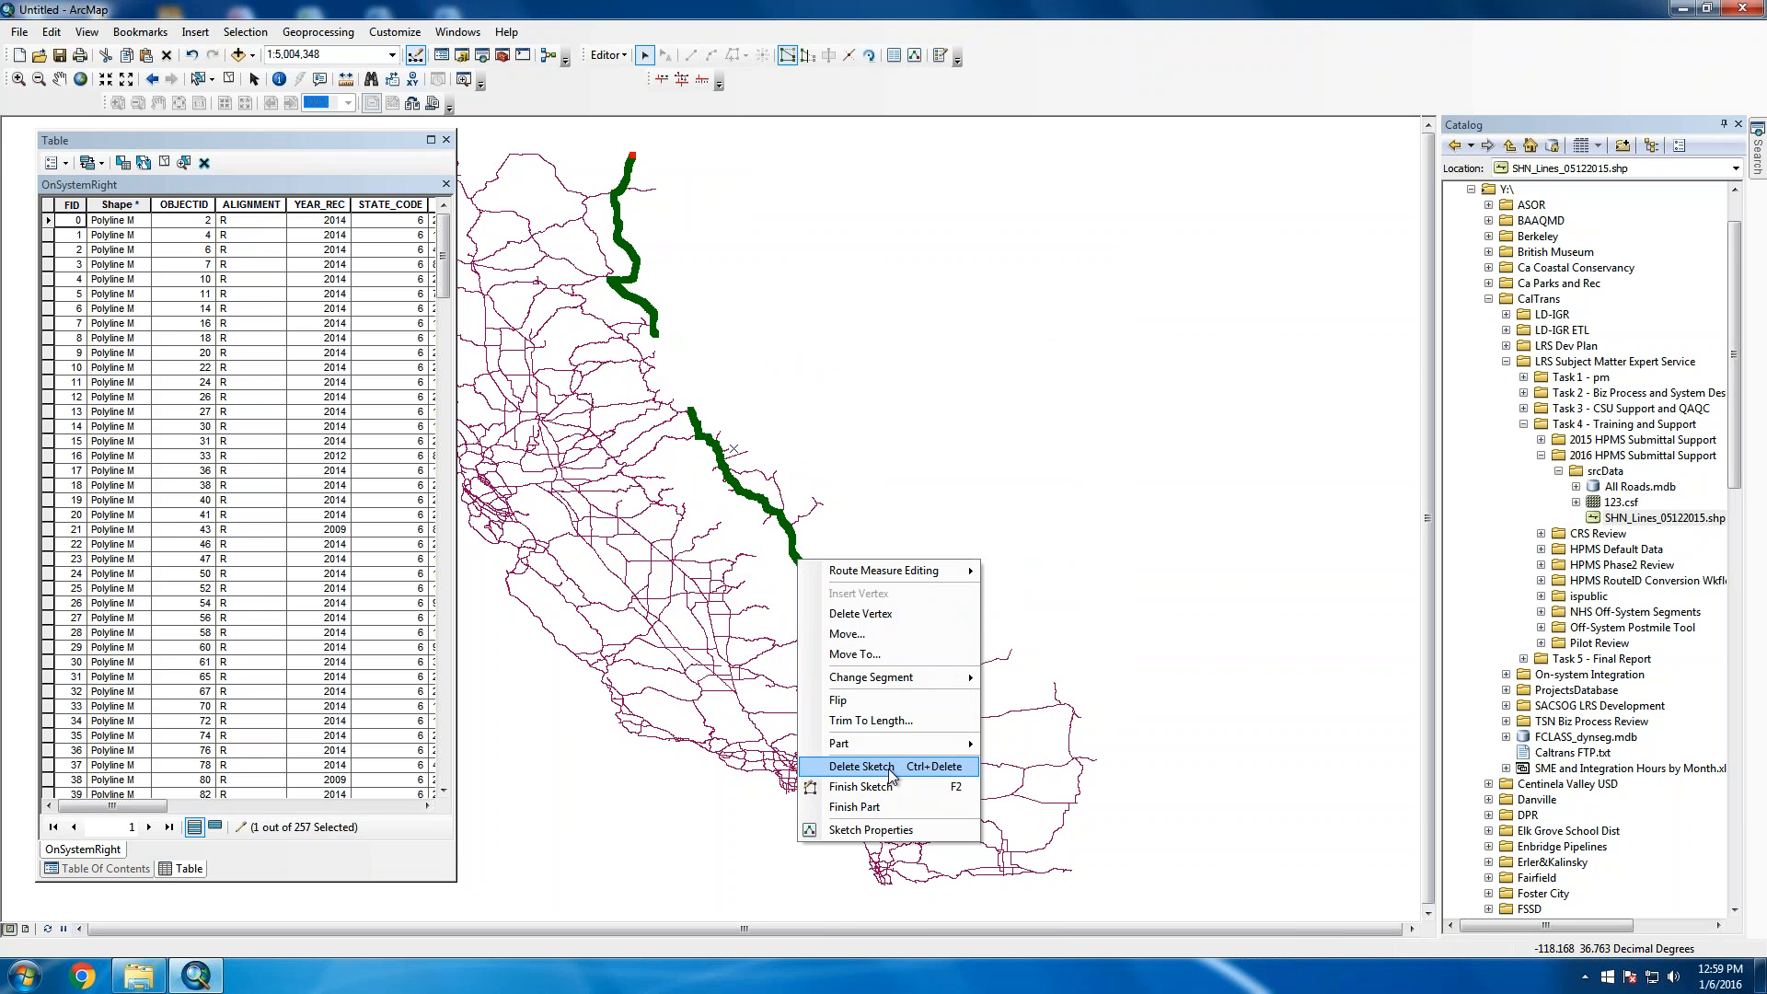
pyautogui.click(865, 829)
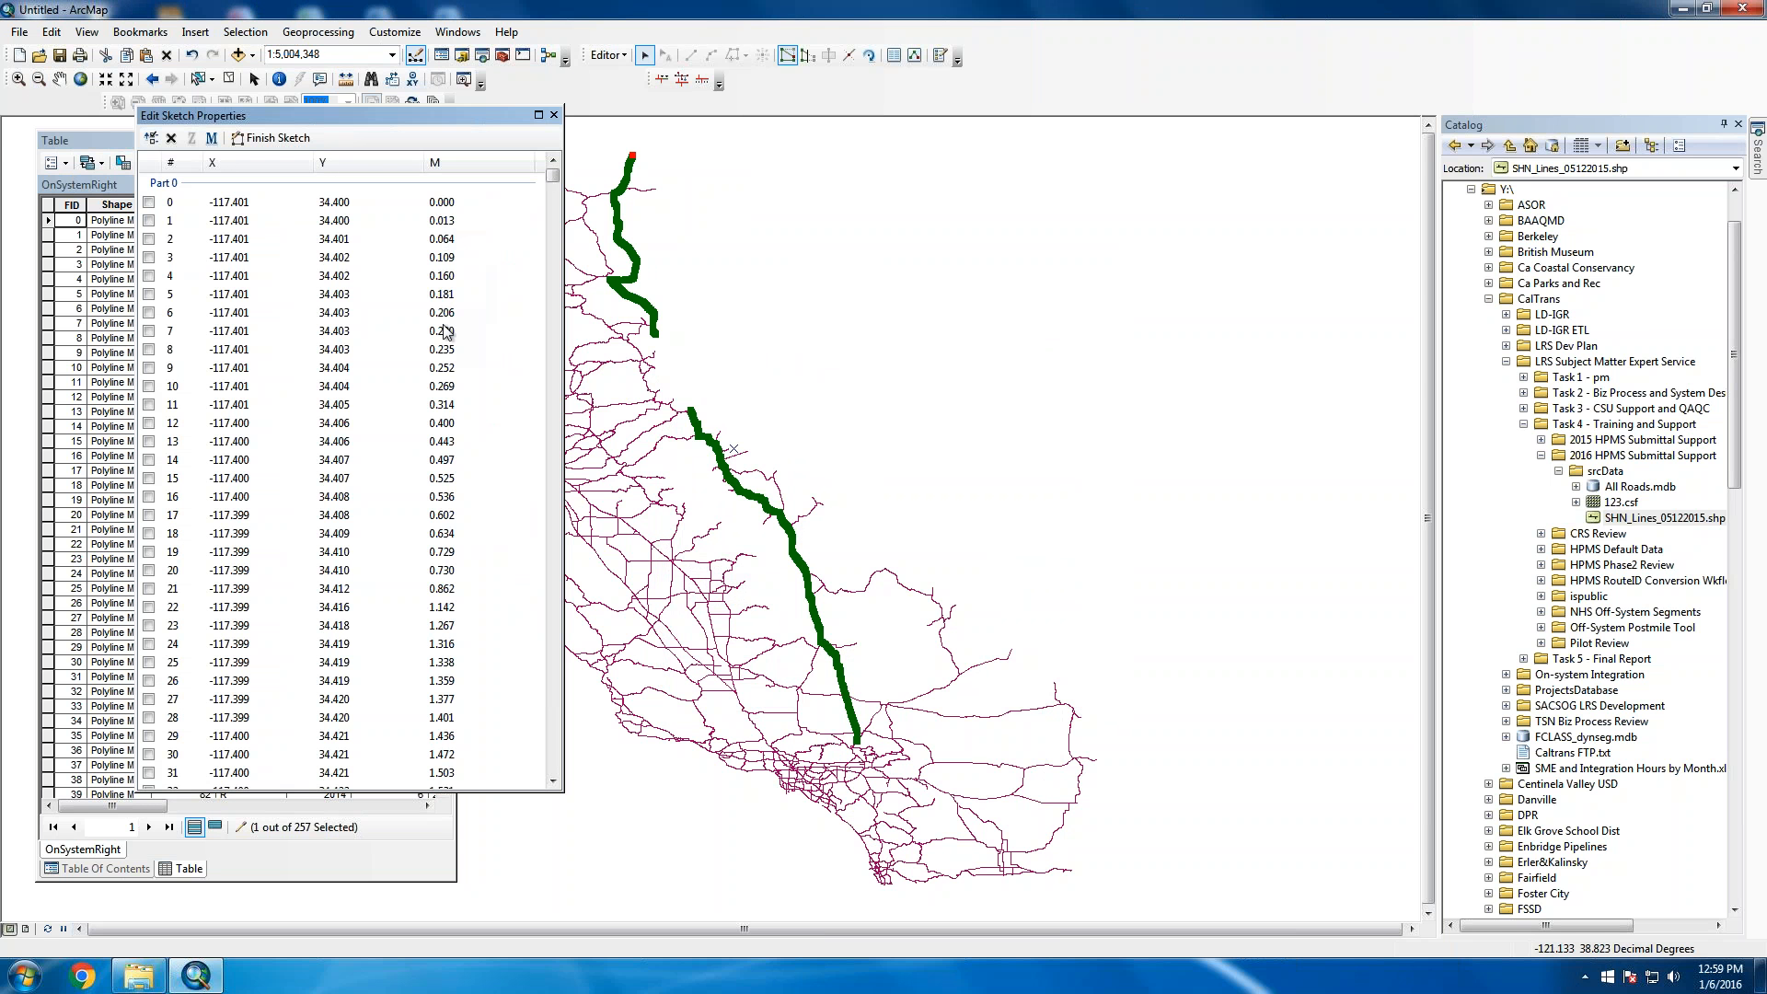
pyautogui.click(553, 780)
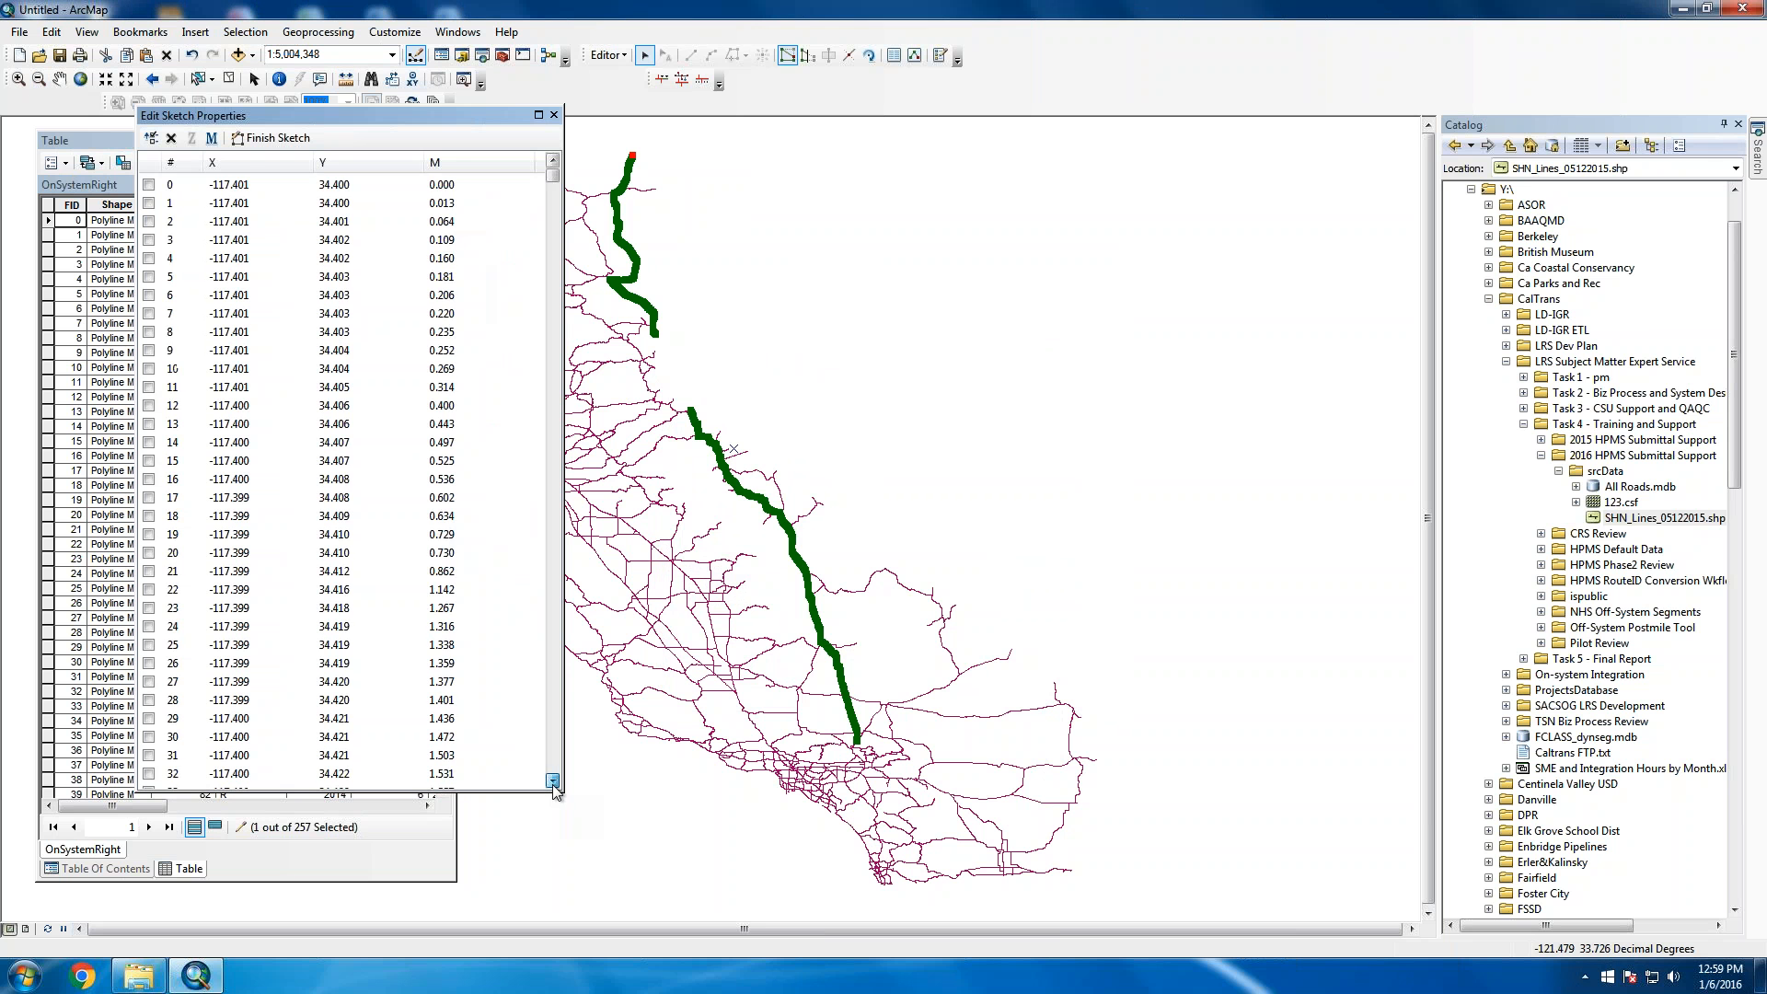
pyautogui.moveTo(553, 780); pyautogui.dragTo(553, 780)
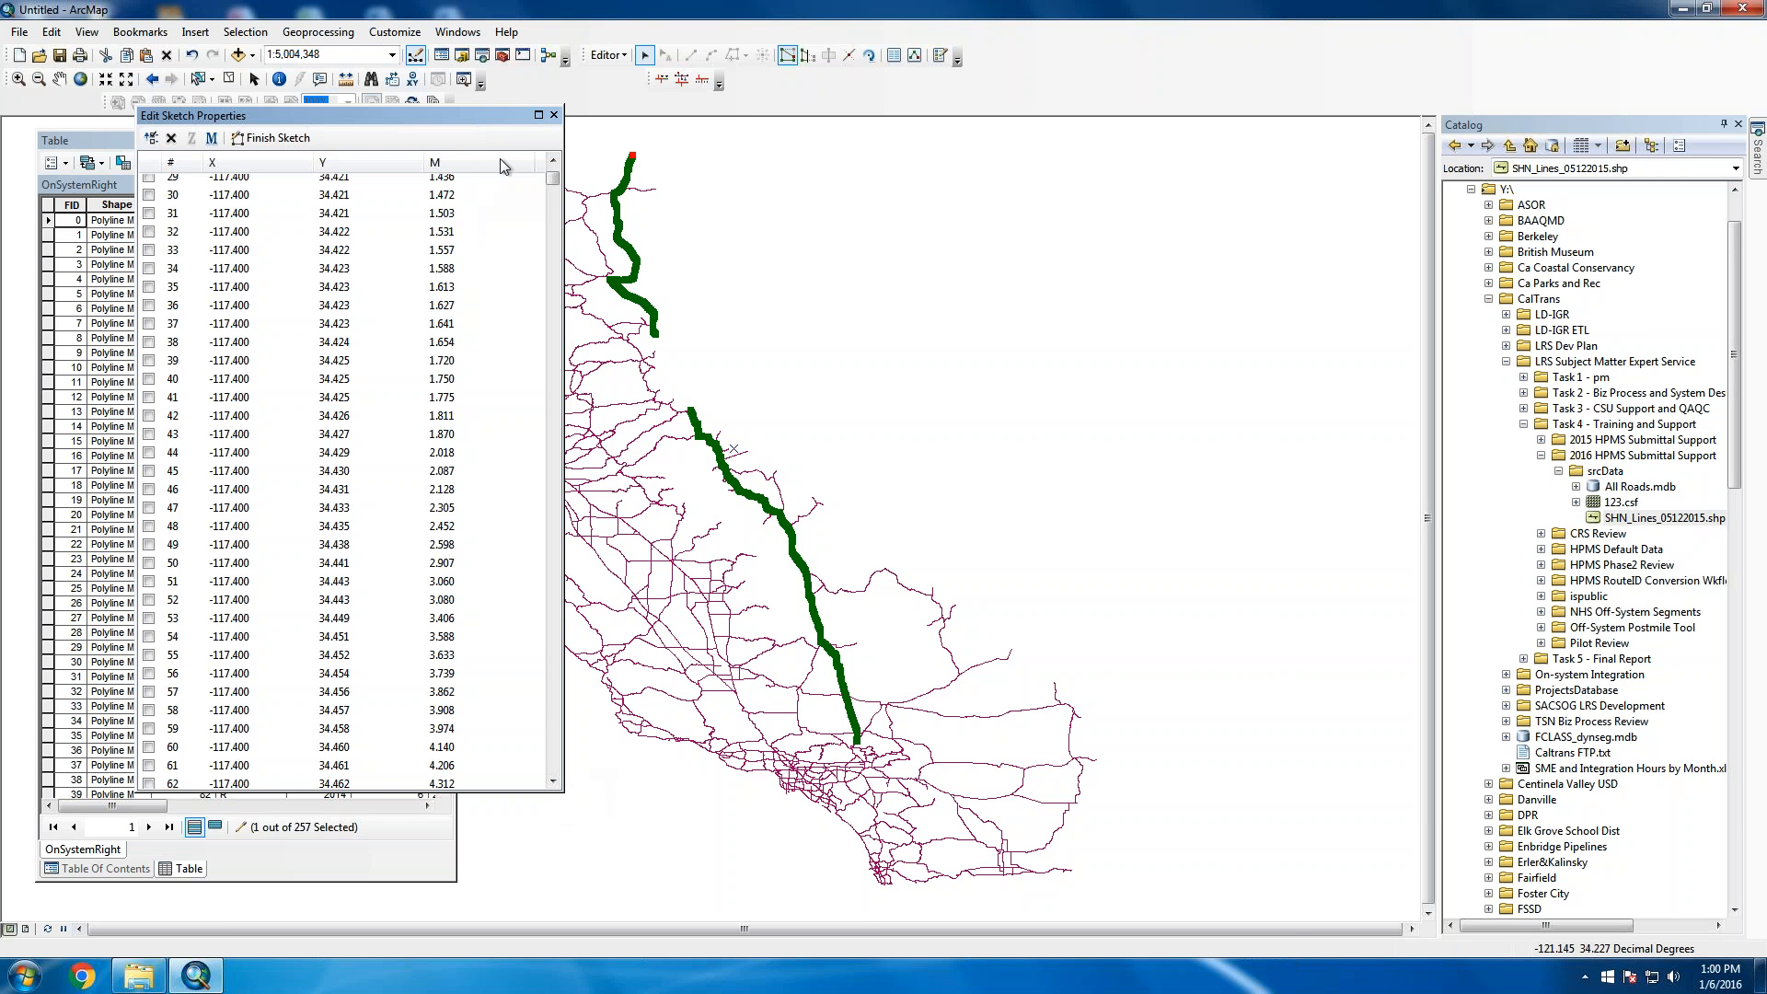
pyautogui.moveTo(313, 163); pyautogui.dragTo(361, 163)
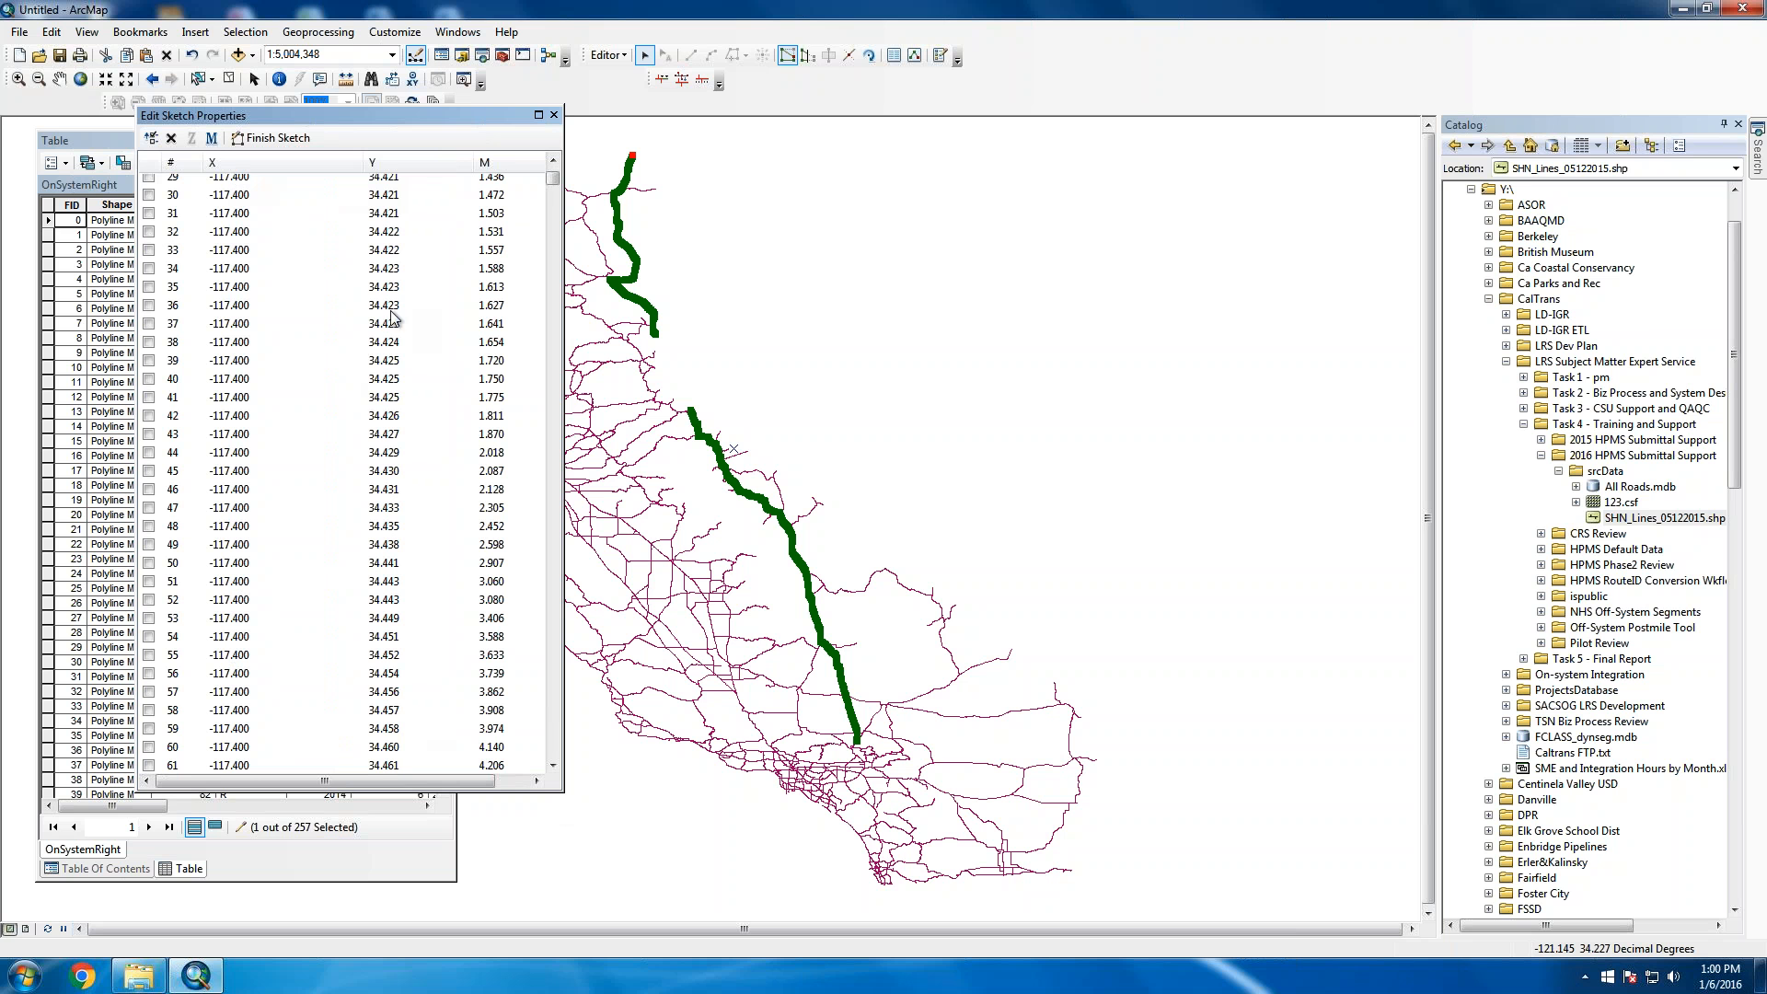
pyautogui.click(554, 116)
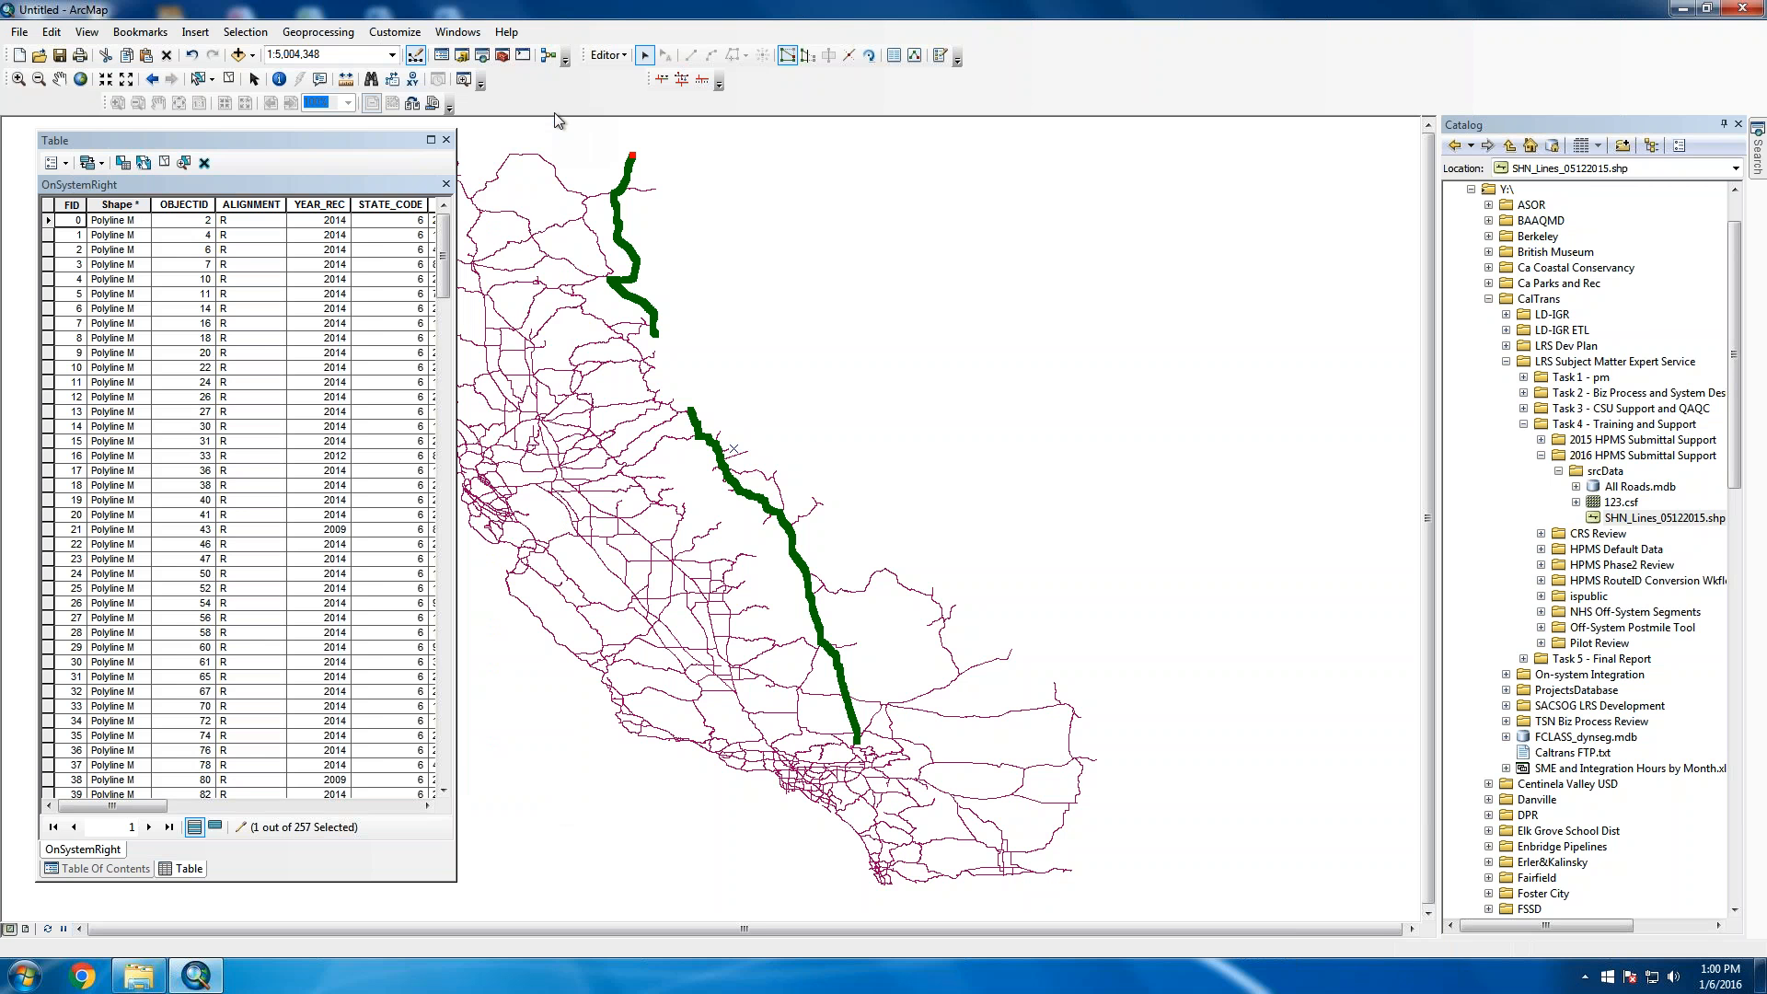
# Clear the map selection, close the attribute table, shrink the table of contents, then switch to File Explorer
pyautogui.moveTo(967, 414); pyautogui.dragTo(1052, 483)
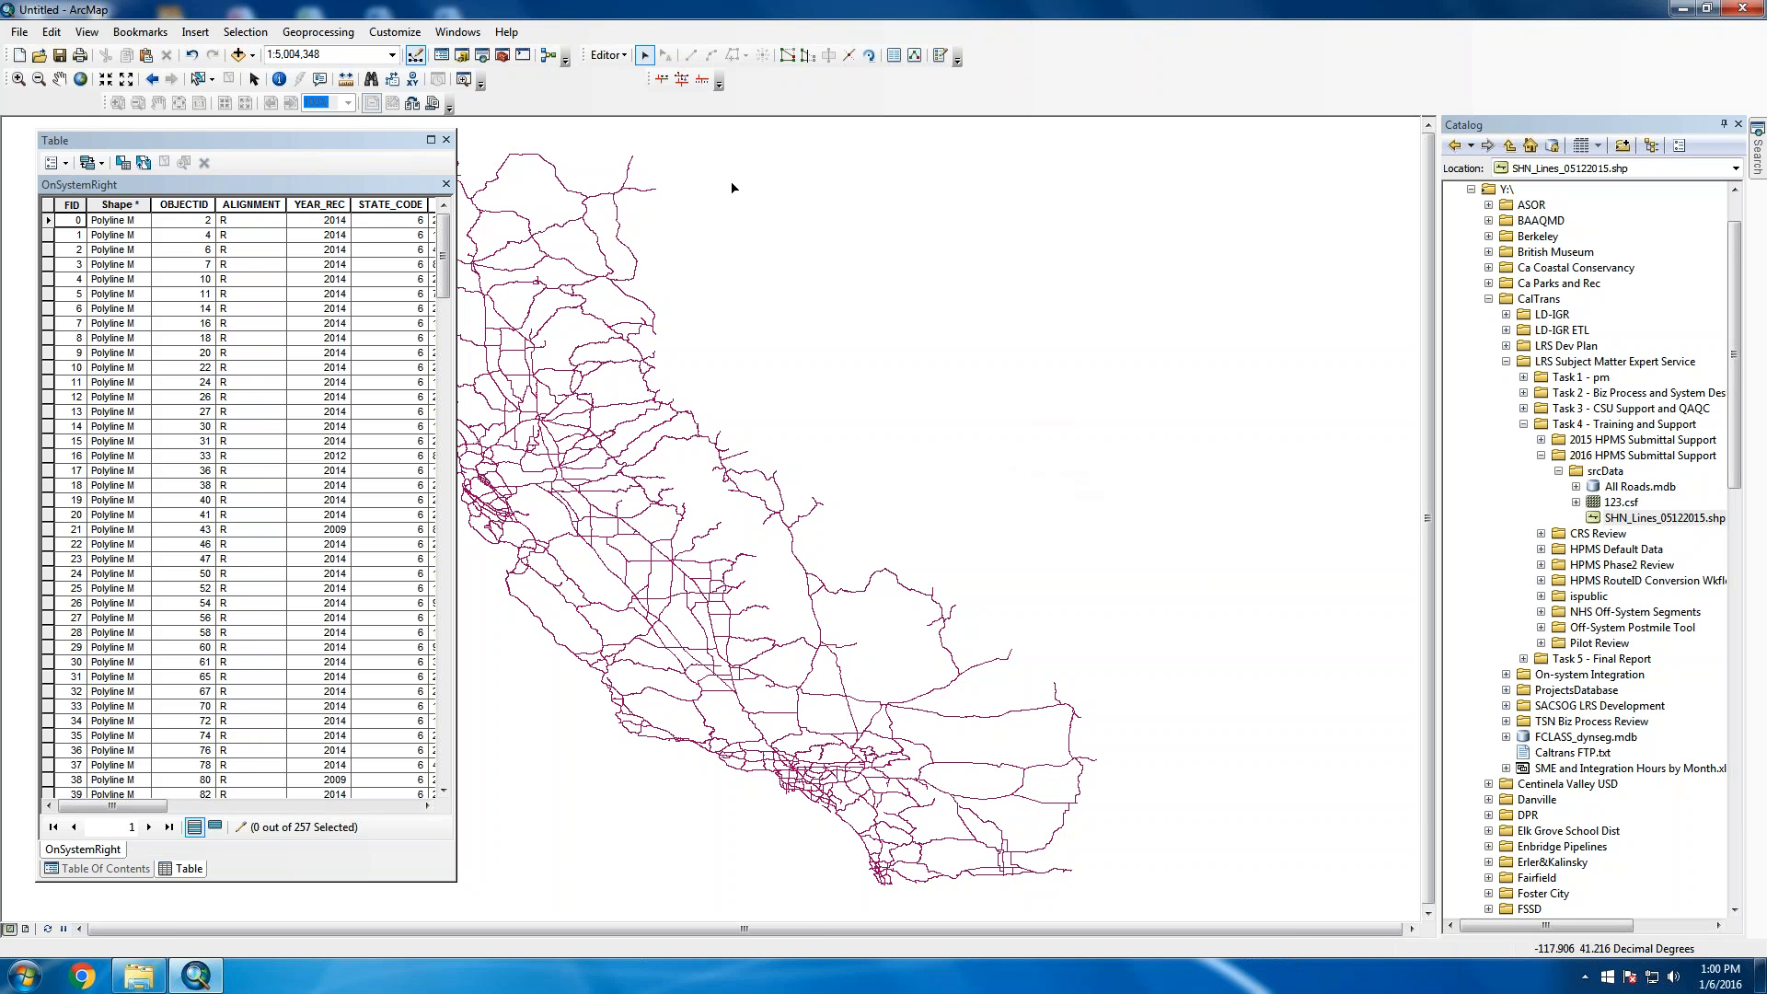
pyautogui.click(447, 184)
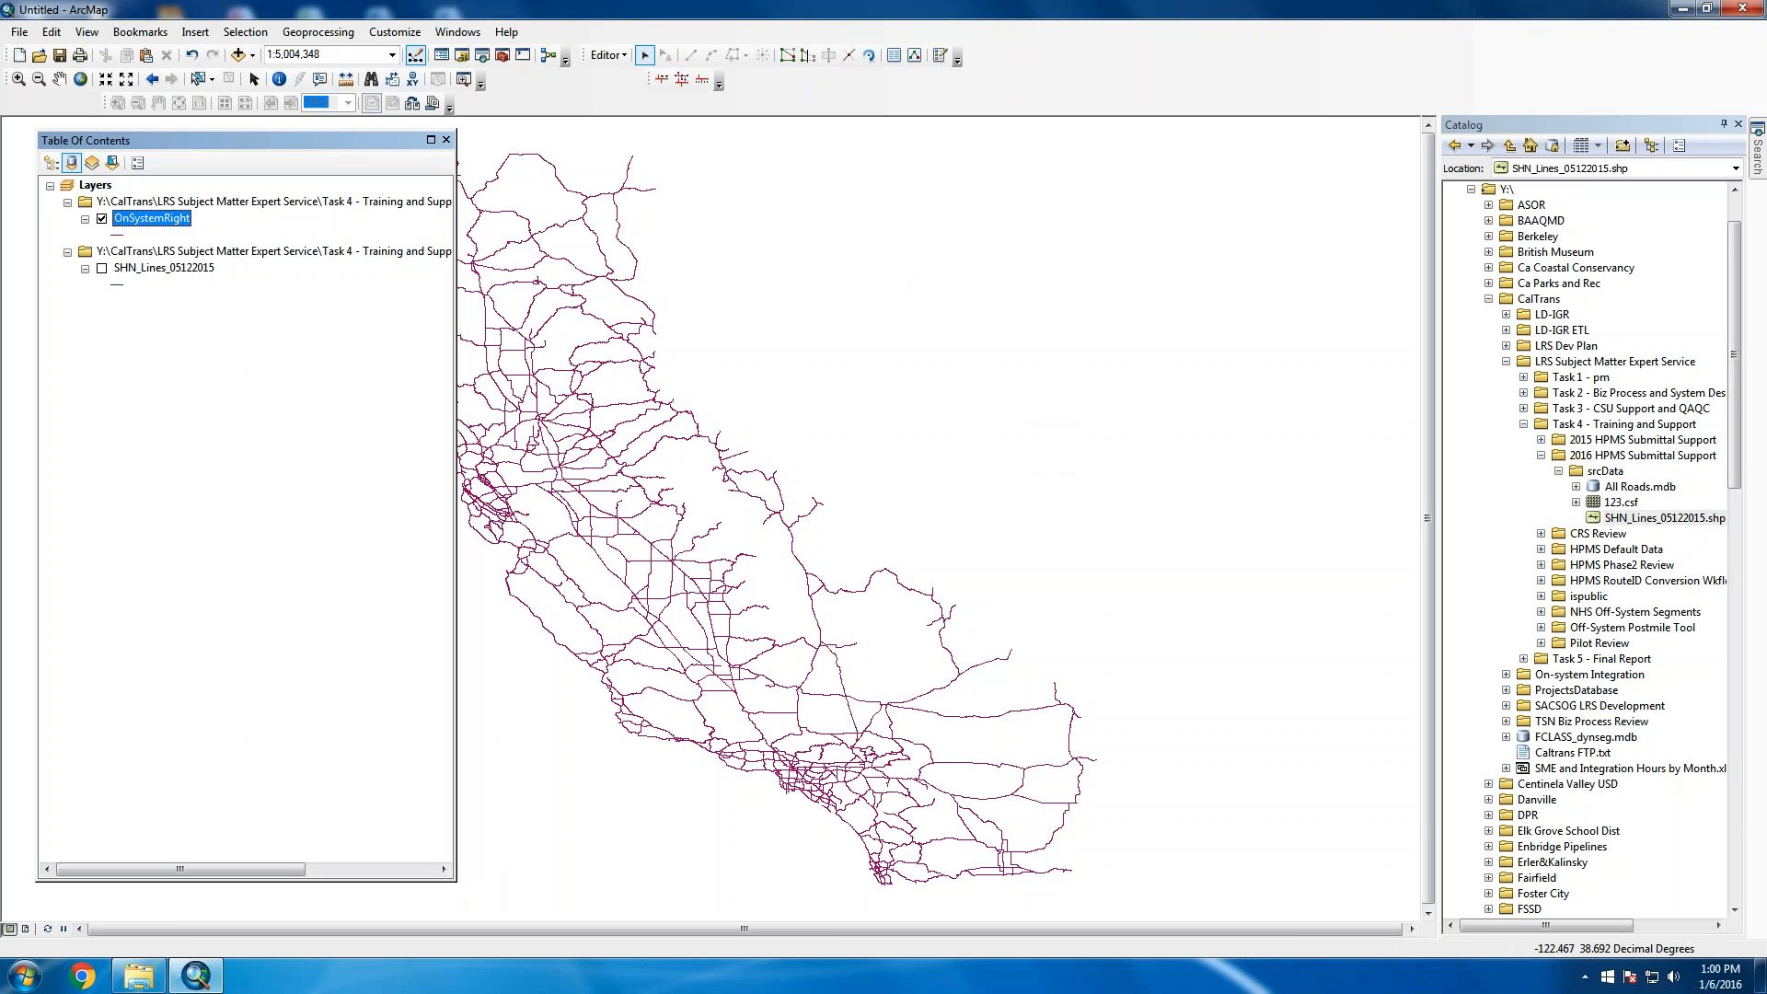
pyautogui.moveTo(454, 880); pyautogui.dragTo(349, 357)
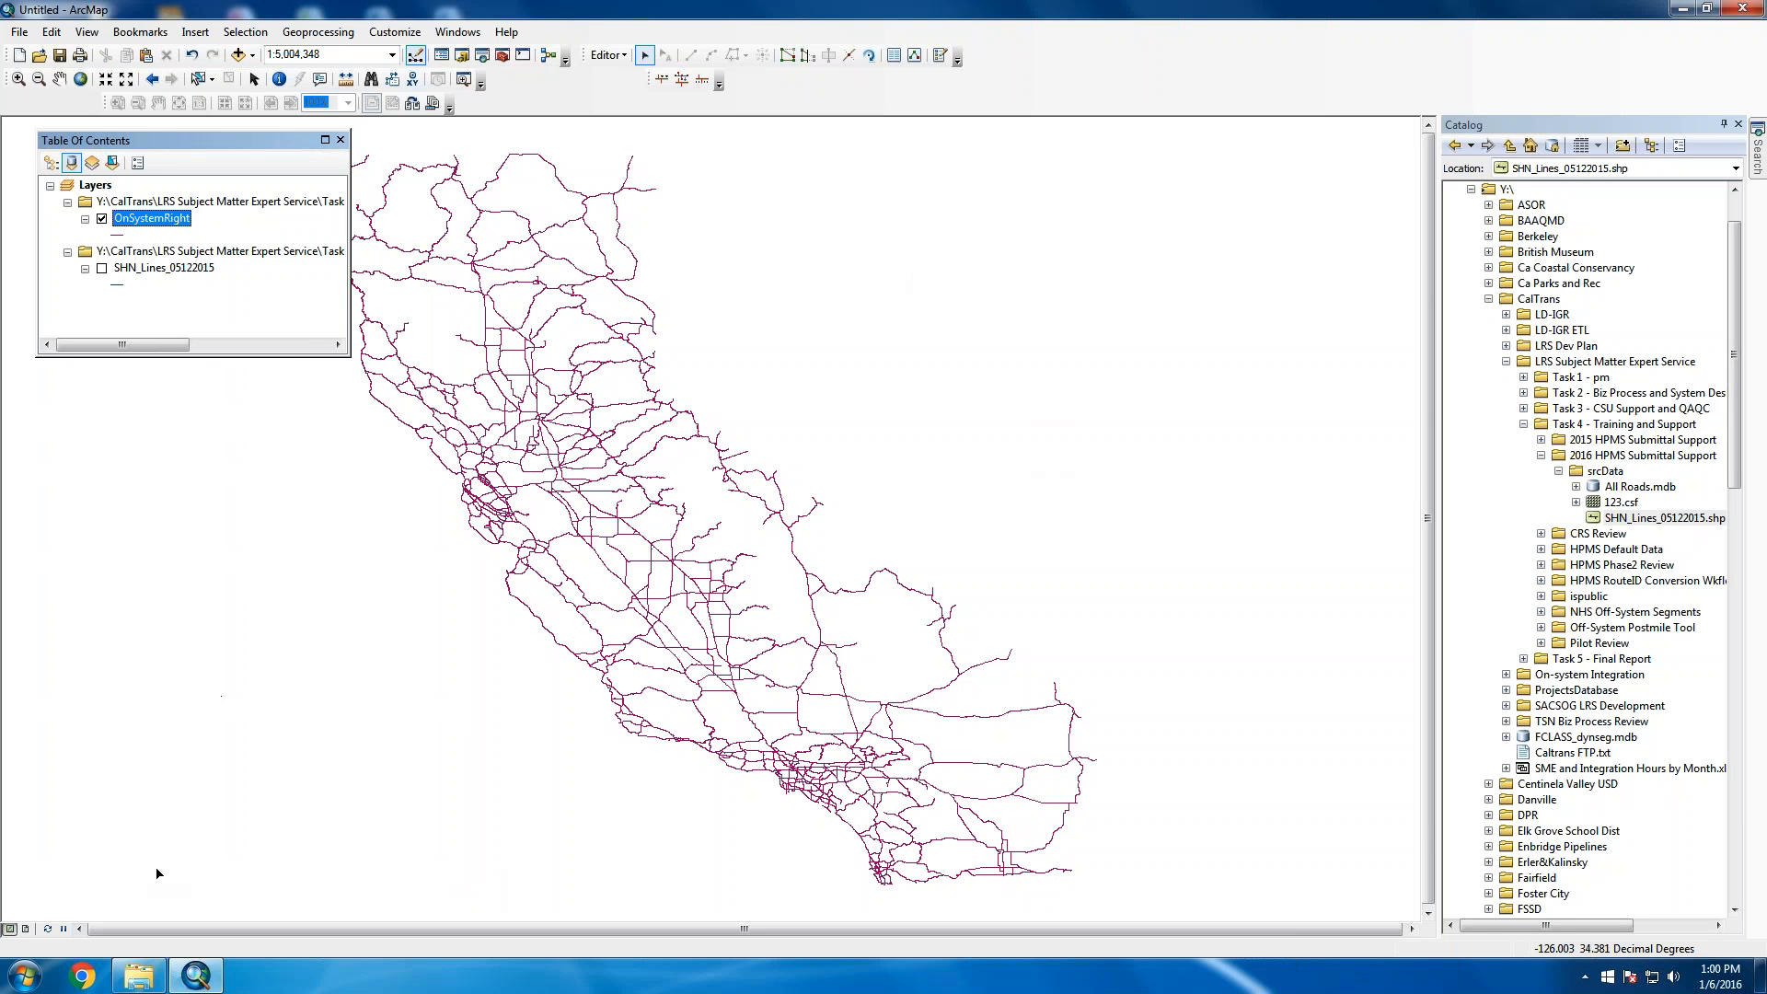
pyautogui.click(138, 975)
pyautogui.click(1239, 547)
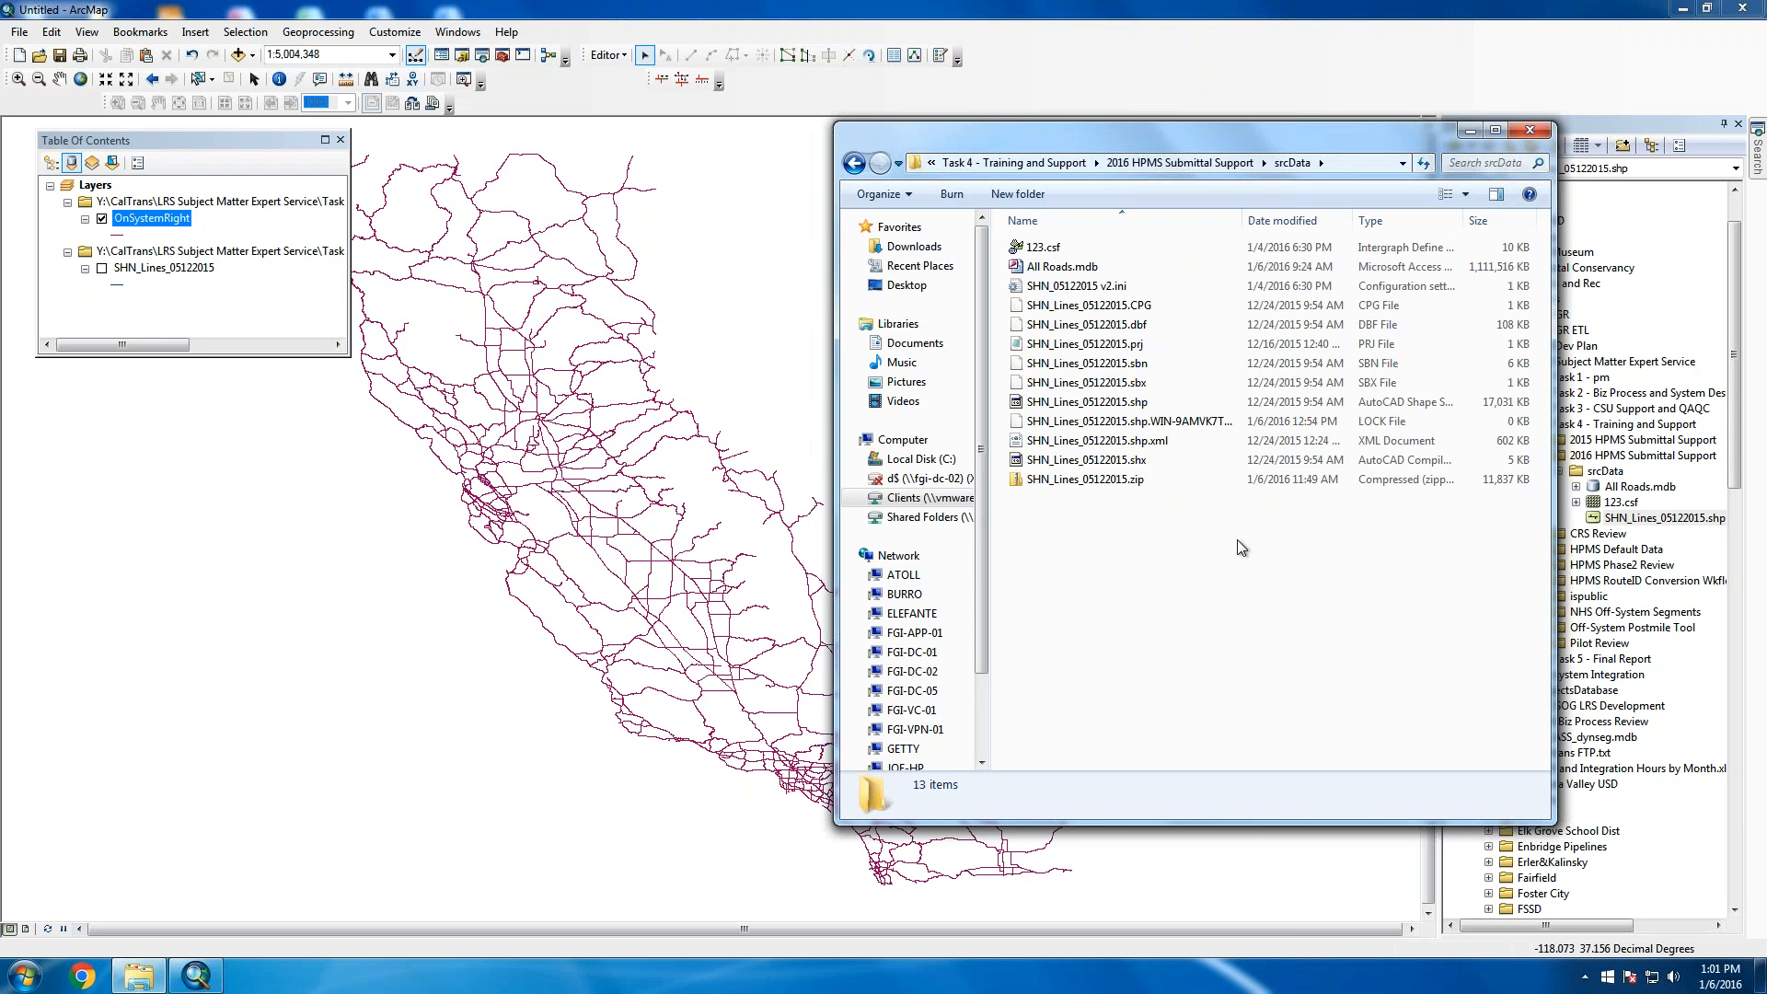
pyautogui.click(787, 329)
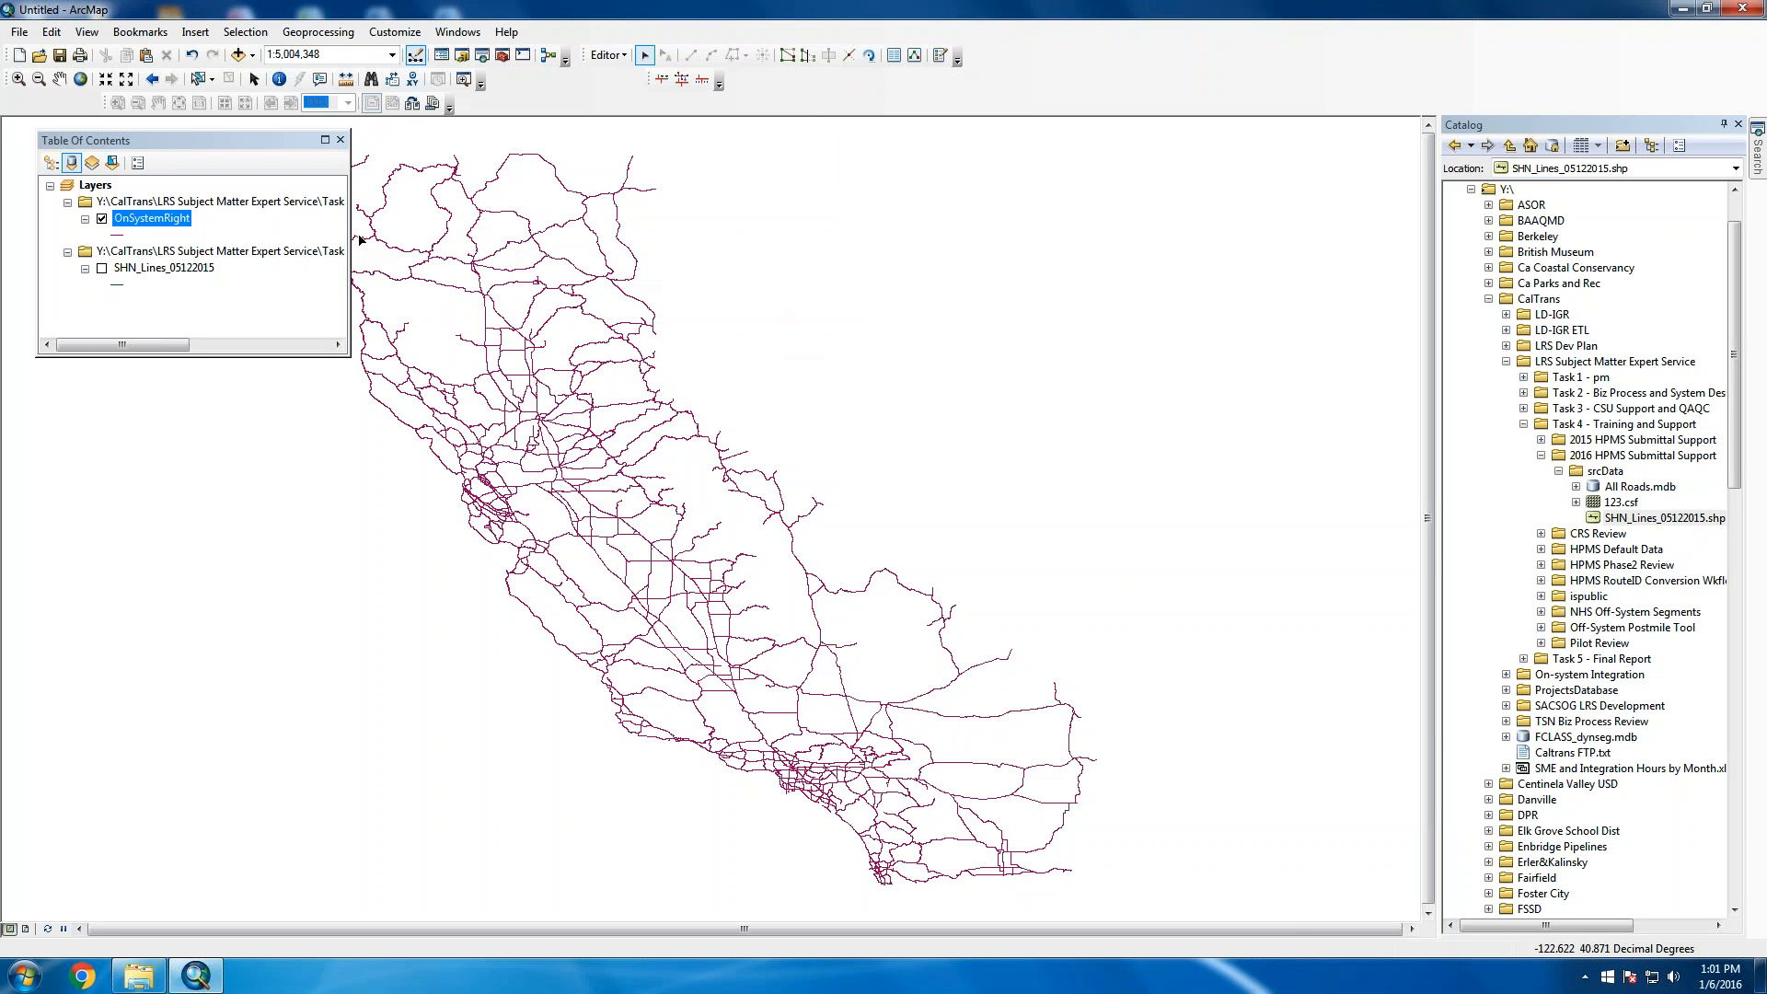
# Reopen the OnSystemRight attribute table, narrow its COMMENTS column, and fit the table beside the map
pyautogui.rightClick(182, 224)
pyautogui.click(264, 273)
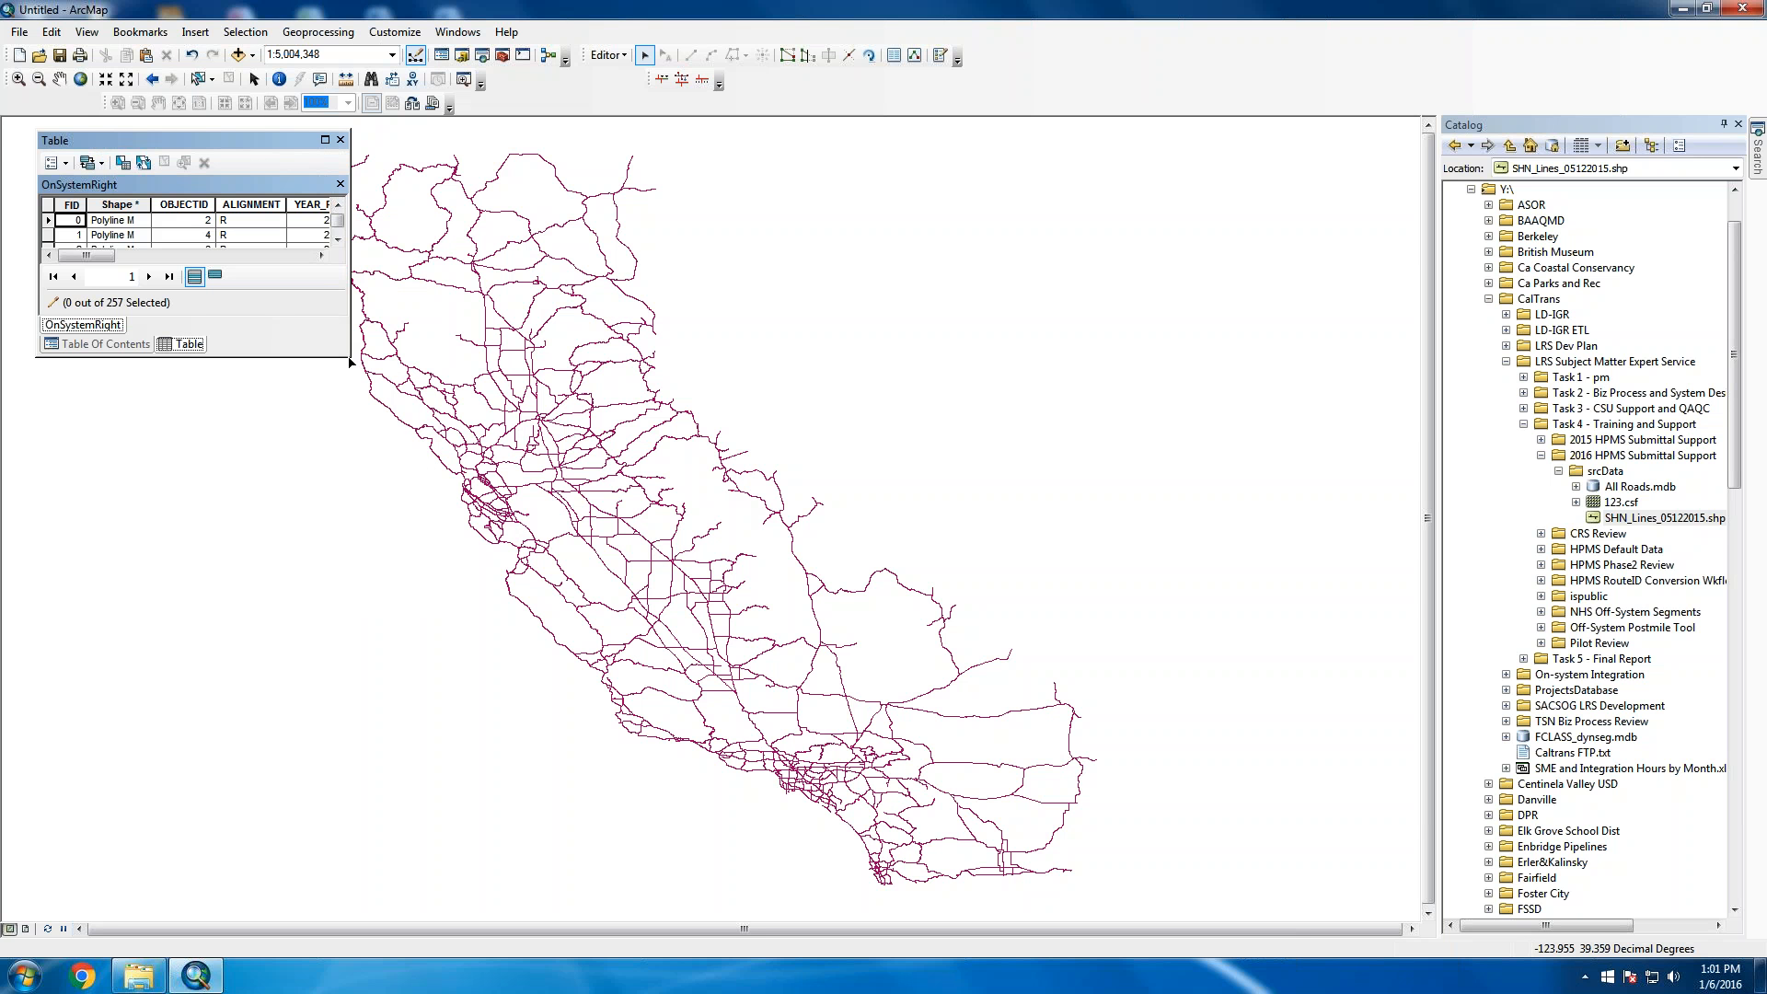
pyautogui.moveTo(349, 356); pyautogui.dragTo(1238, 877)
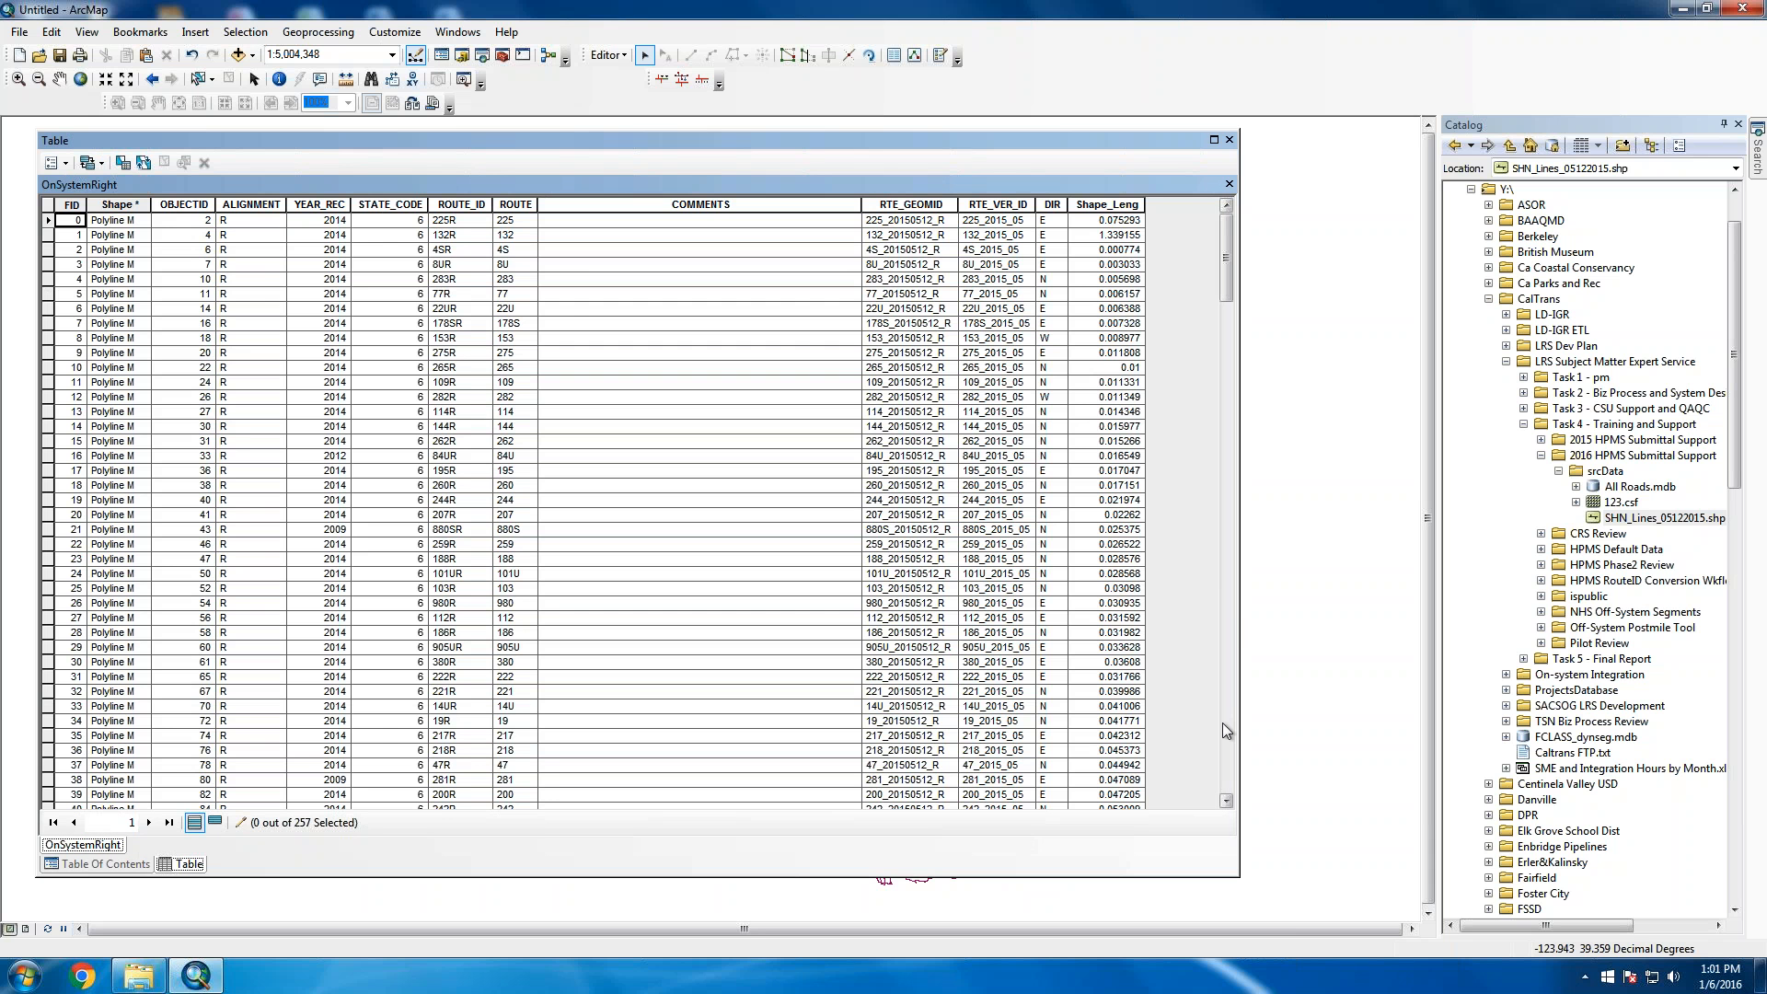
pyautogui.moveTo(1239, 617); pyautogui.dragTo(1225, 627)
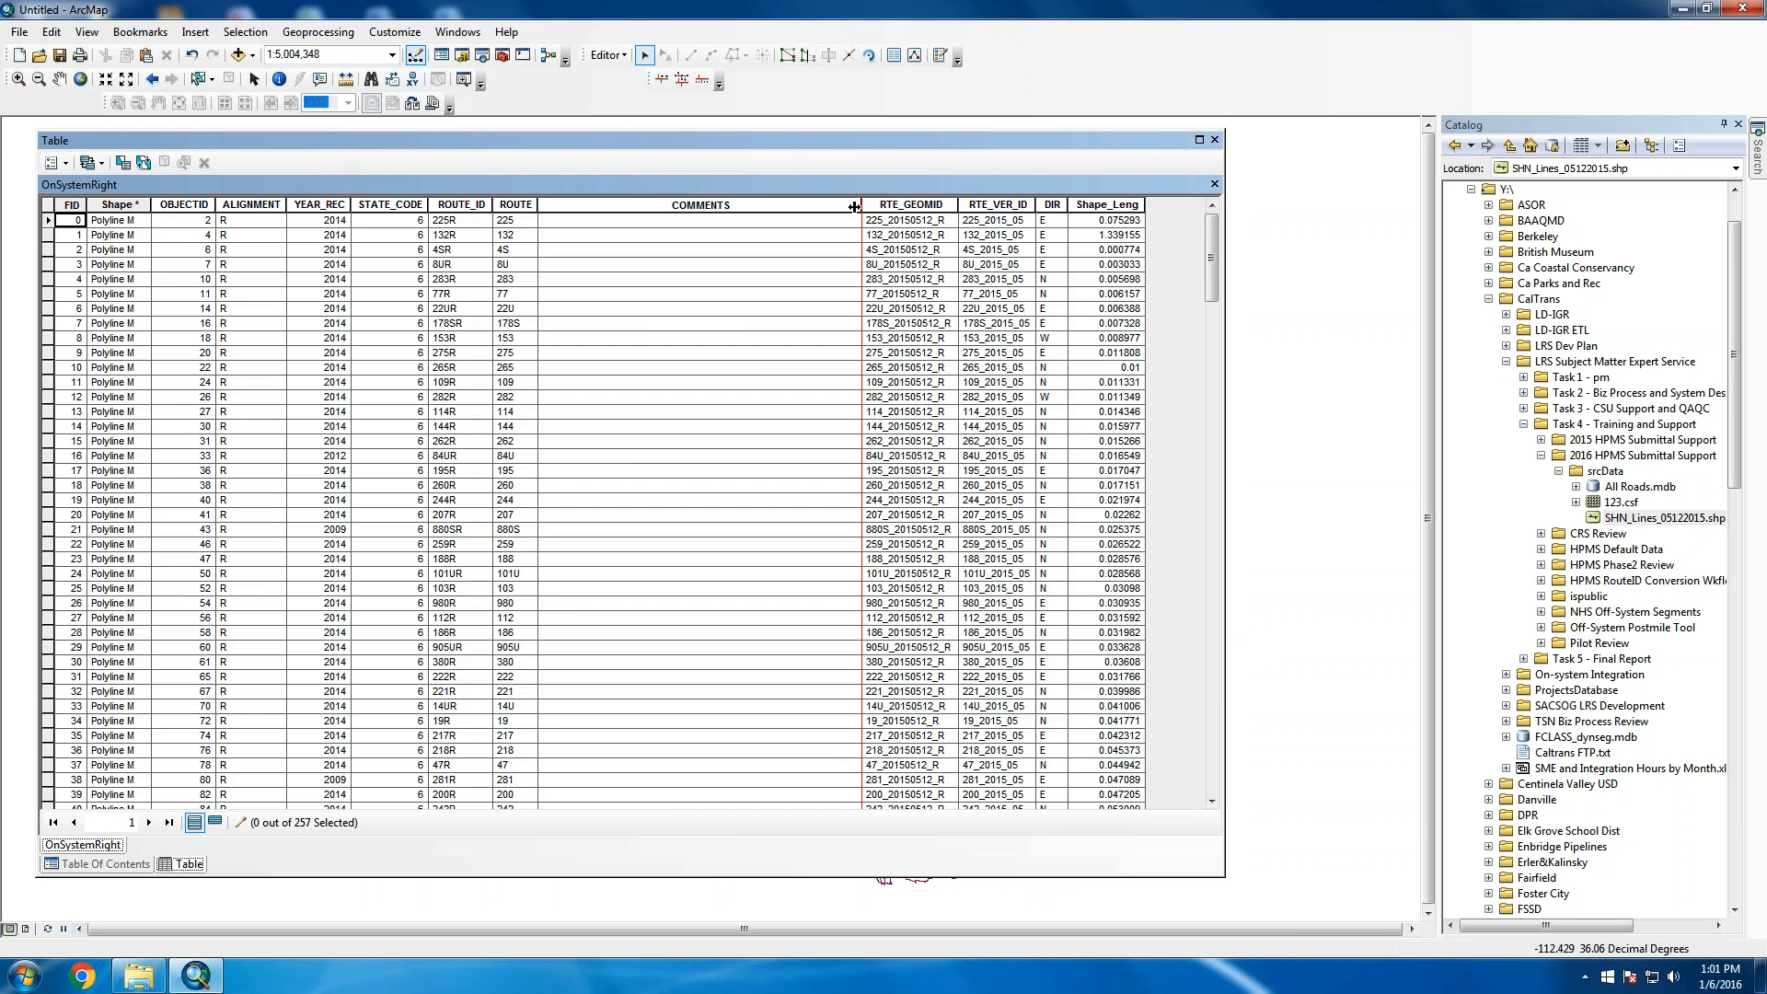
pyautogui.moveTo(855, 206); pyautogui.dragTo(659, 206)
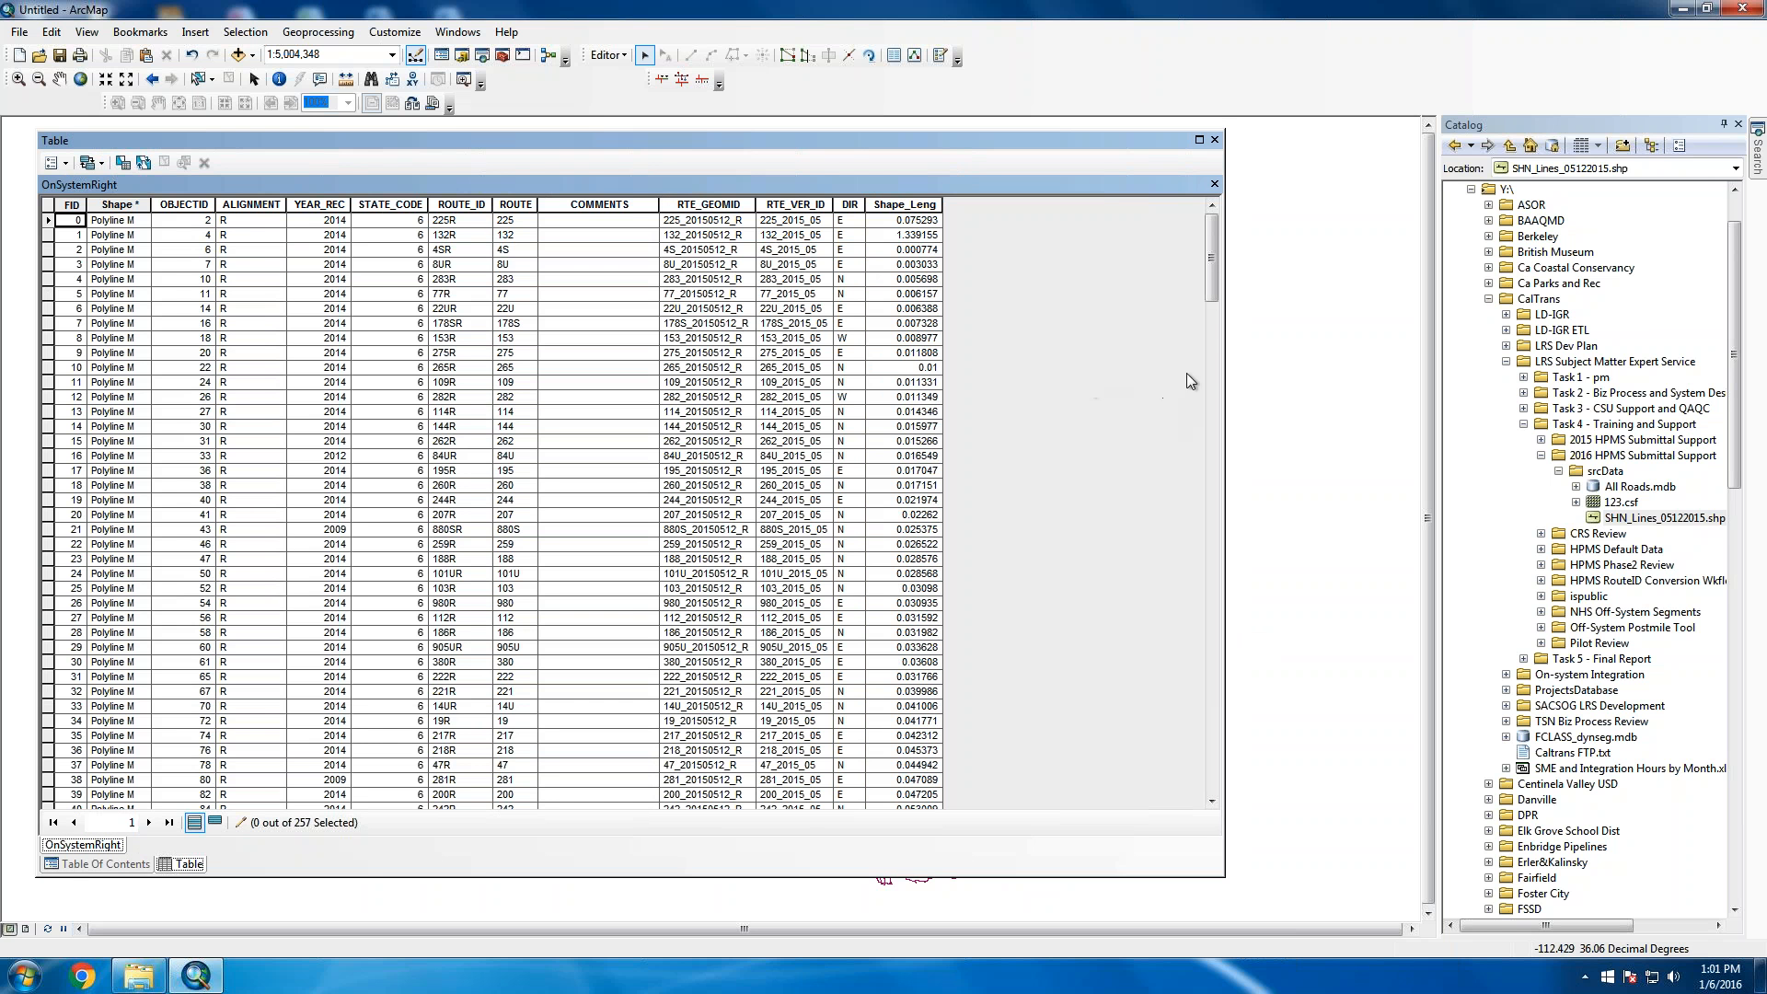
pyautogui.moveTo(1224, 371); pyautogui.dragTo(976, 370)
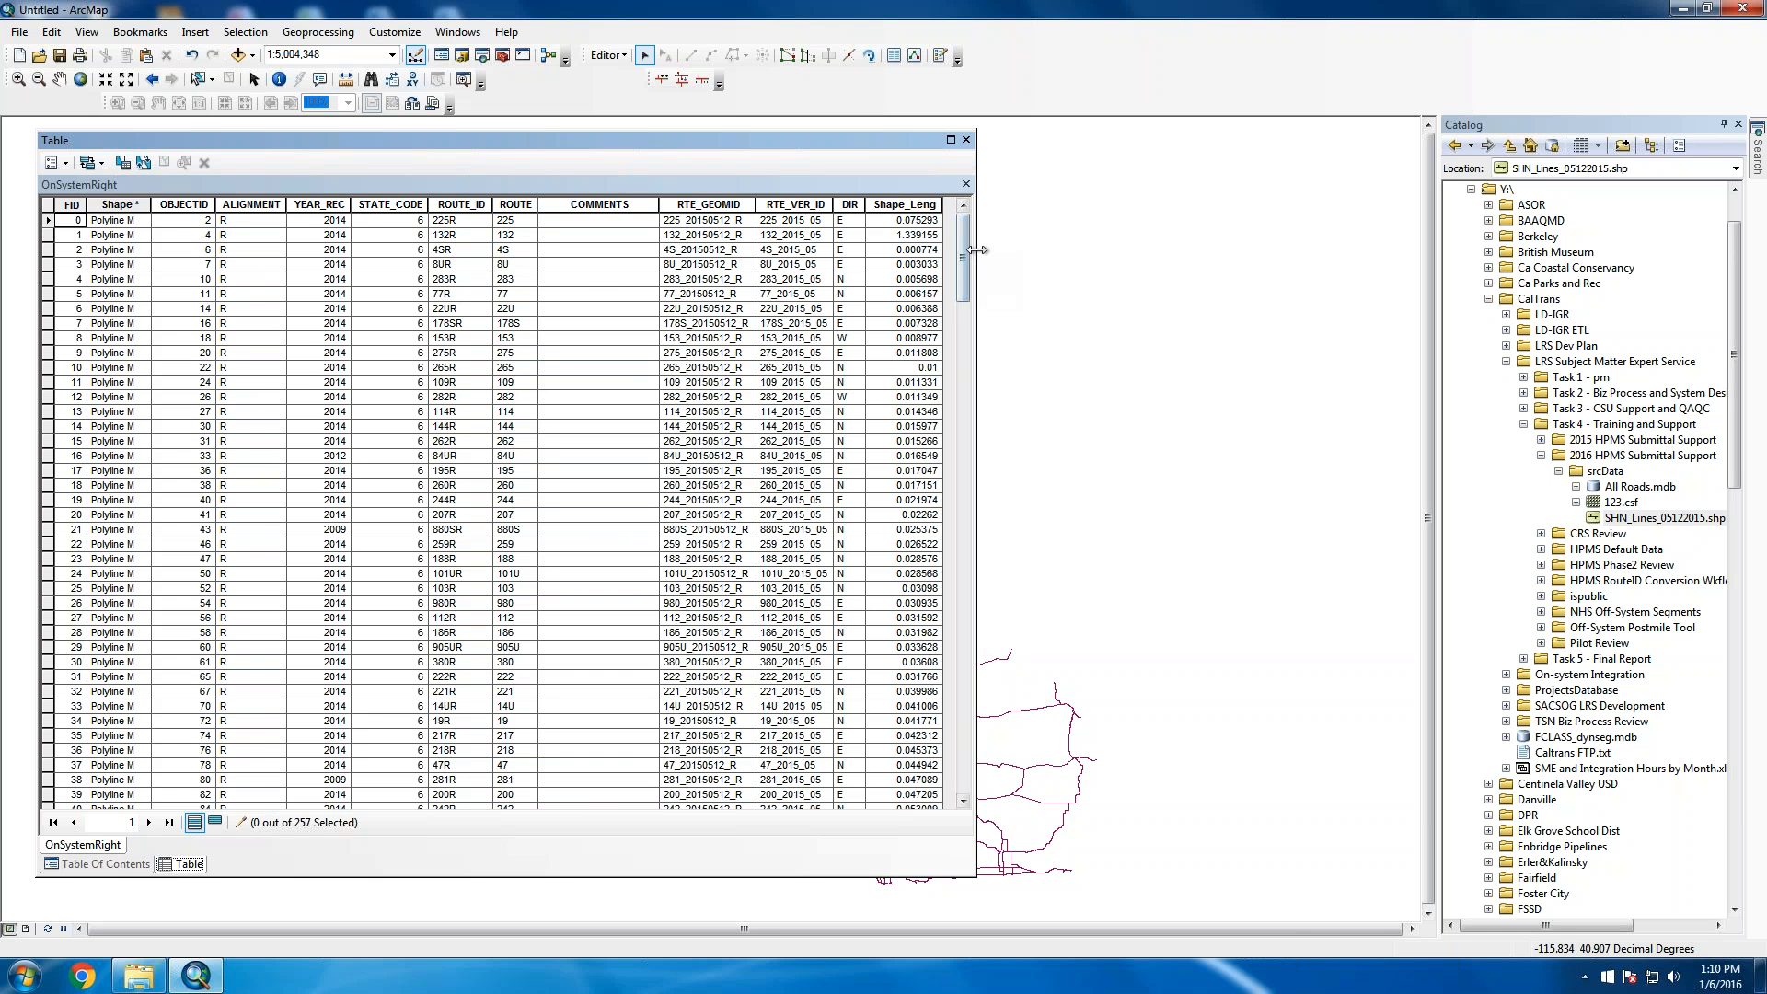
# Widen the OnSystemRight table window and its COMMENTS column, then scroll the route records
pyautogui.moveTo(968, 256); pyautogui.dragTo(997, 252)
pyautogui.scroll(-3, 997, 252)
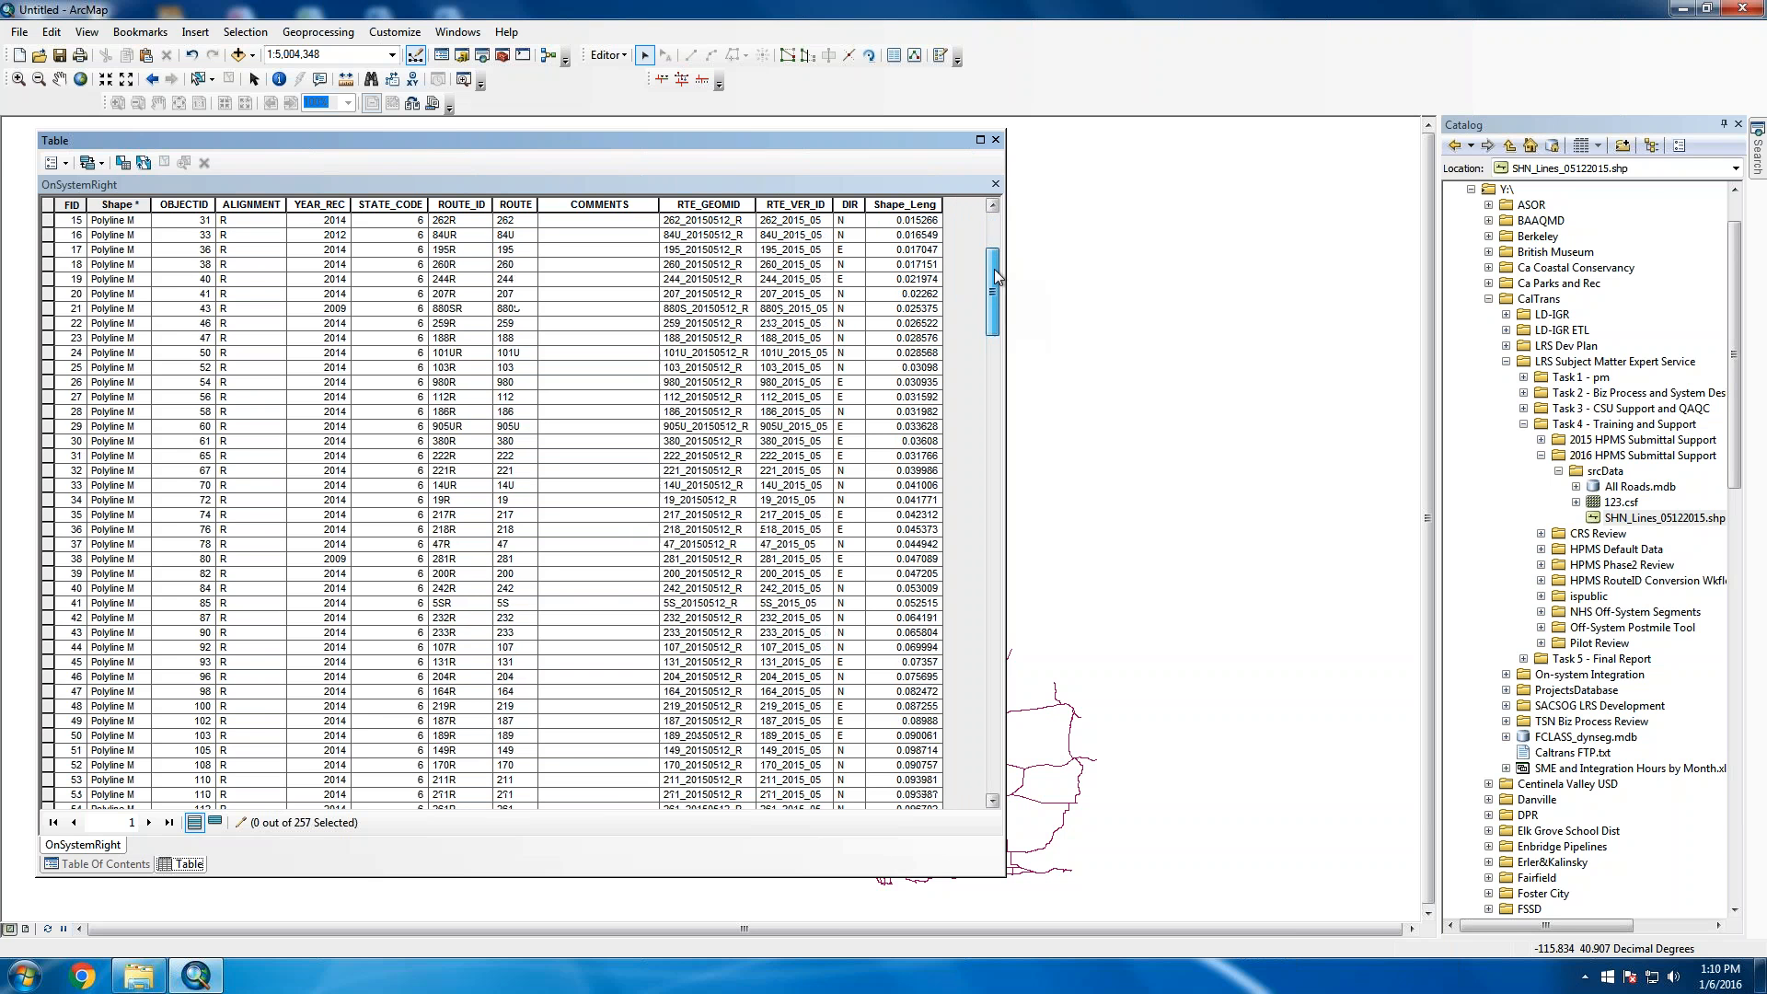
pyautogui.scroll(-5, 992, 293)
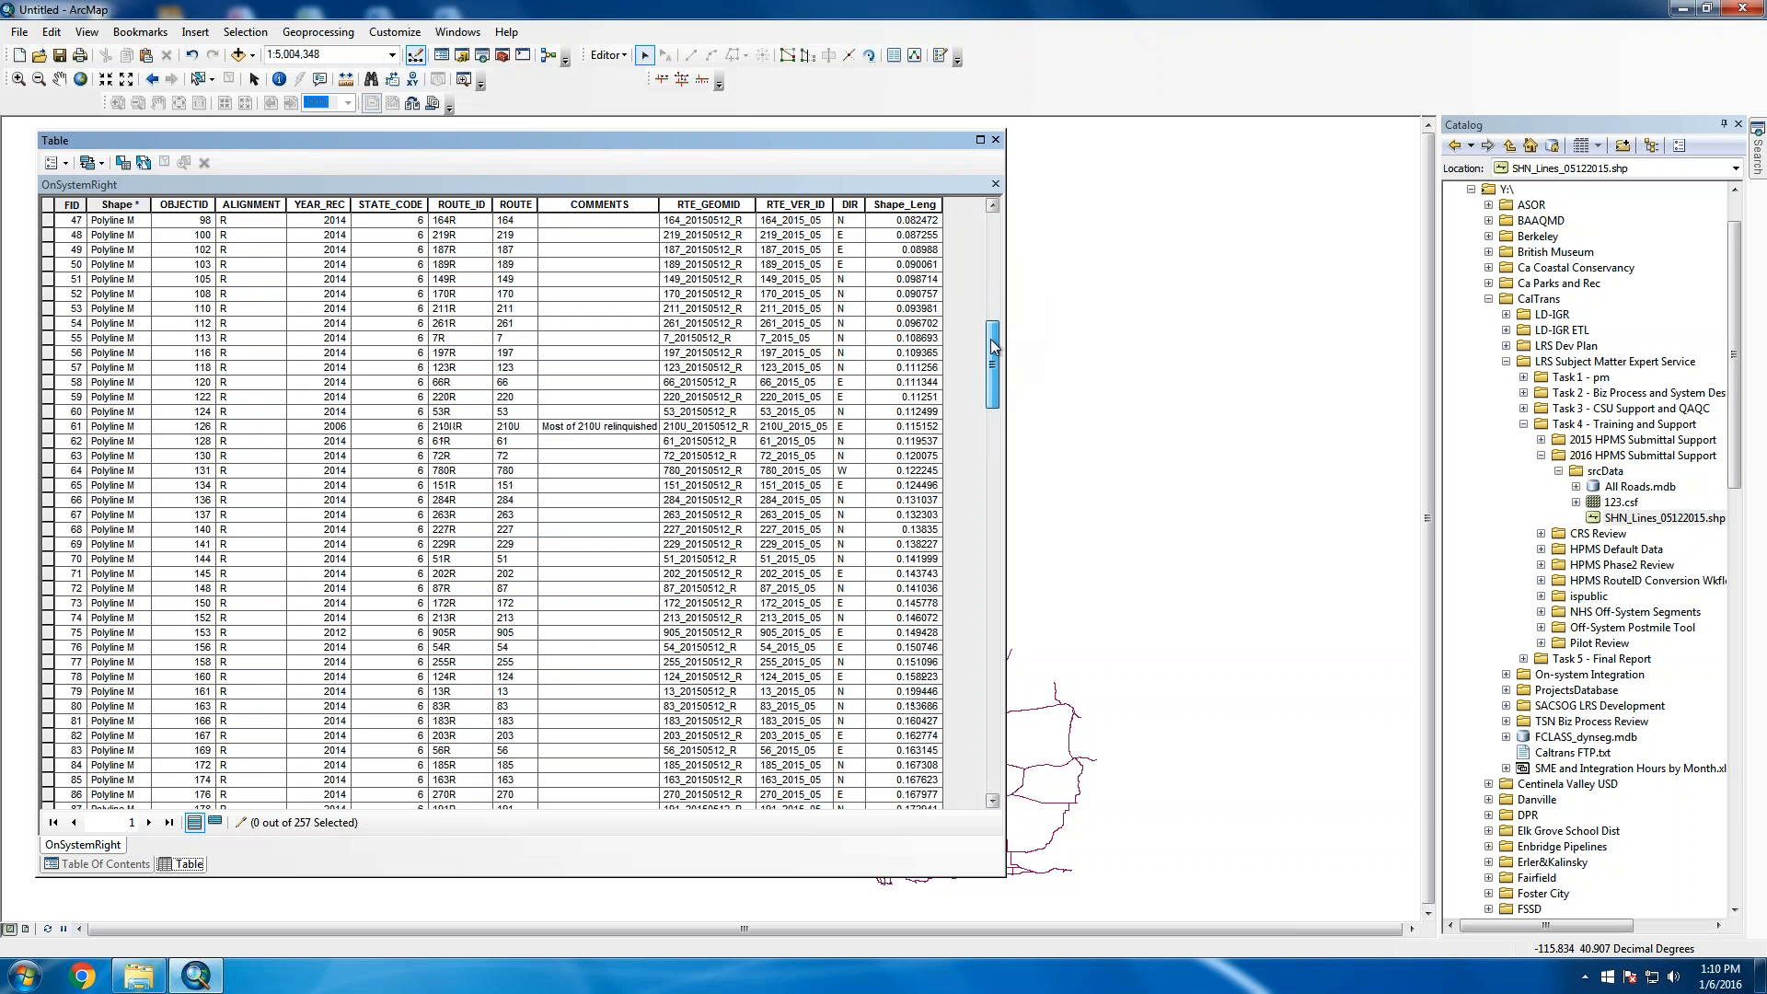
pyautogui.moveTo(992, 297); pyautogui.dragTo(996, 239)
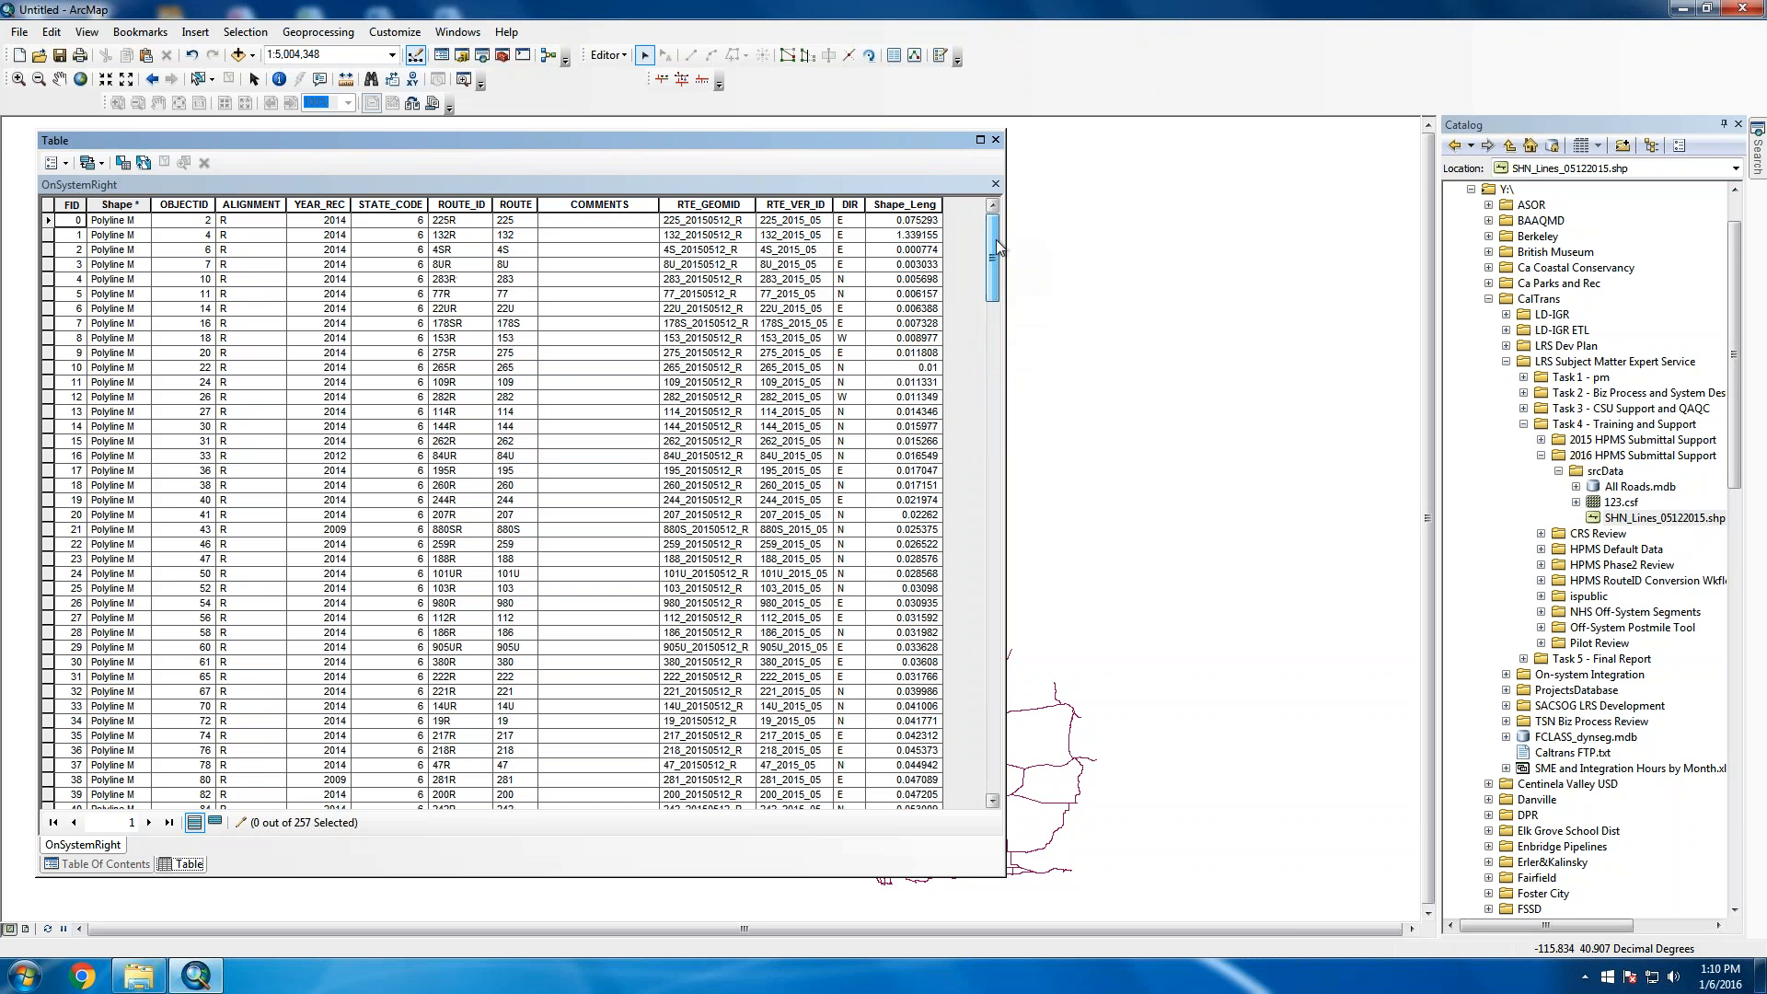
pyautogui.moveTo(660, 205); pyautogui.dragTo(692, 204)
pyautogui.click(996, 355)
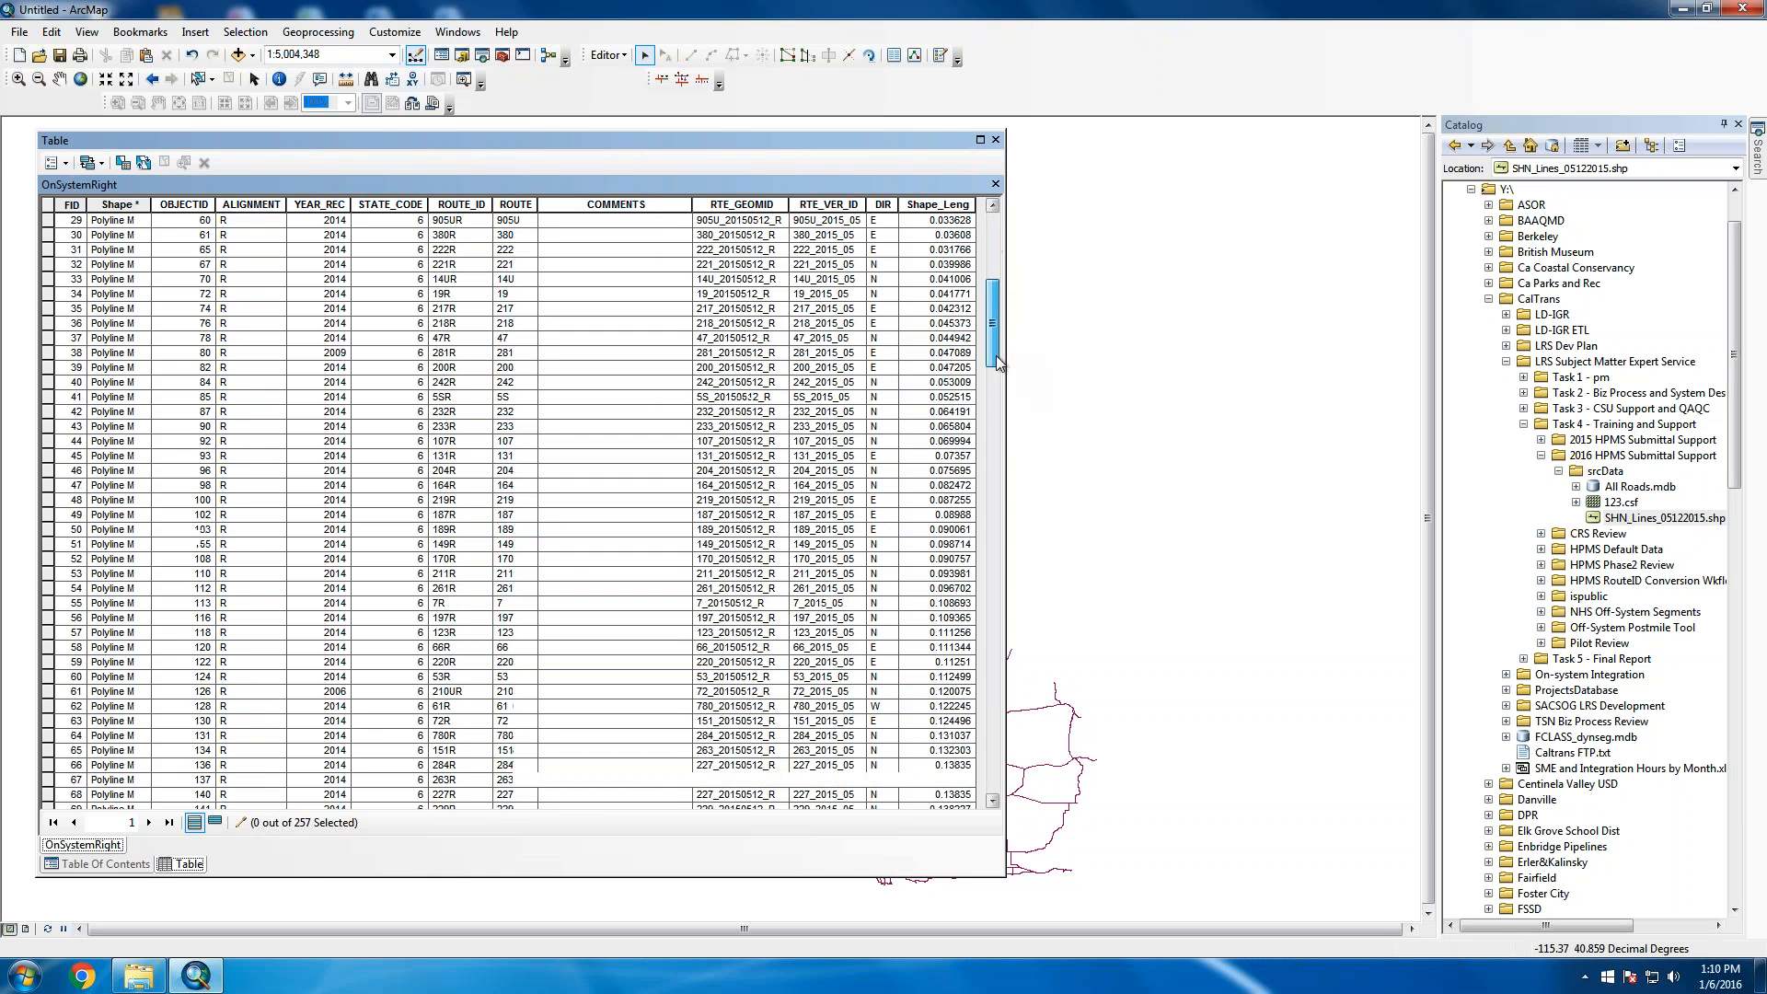
pyautogui.click(996, 293)
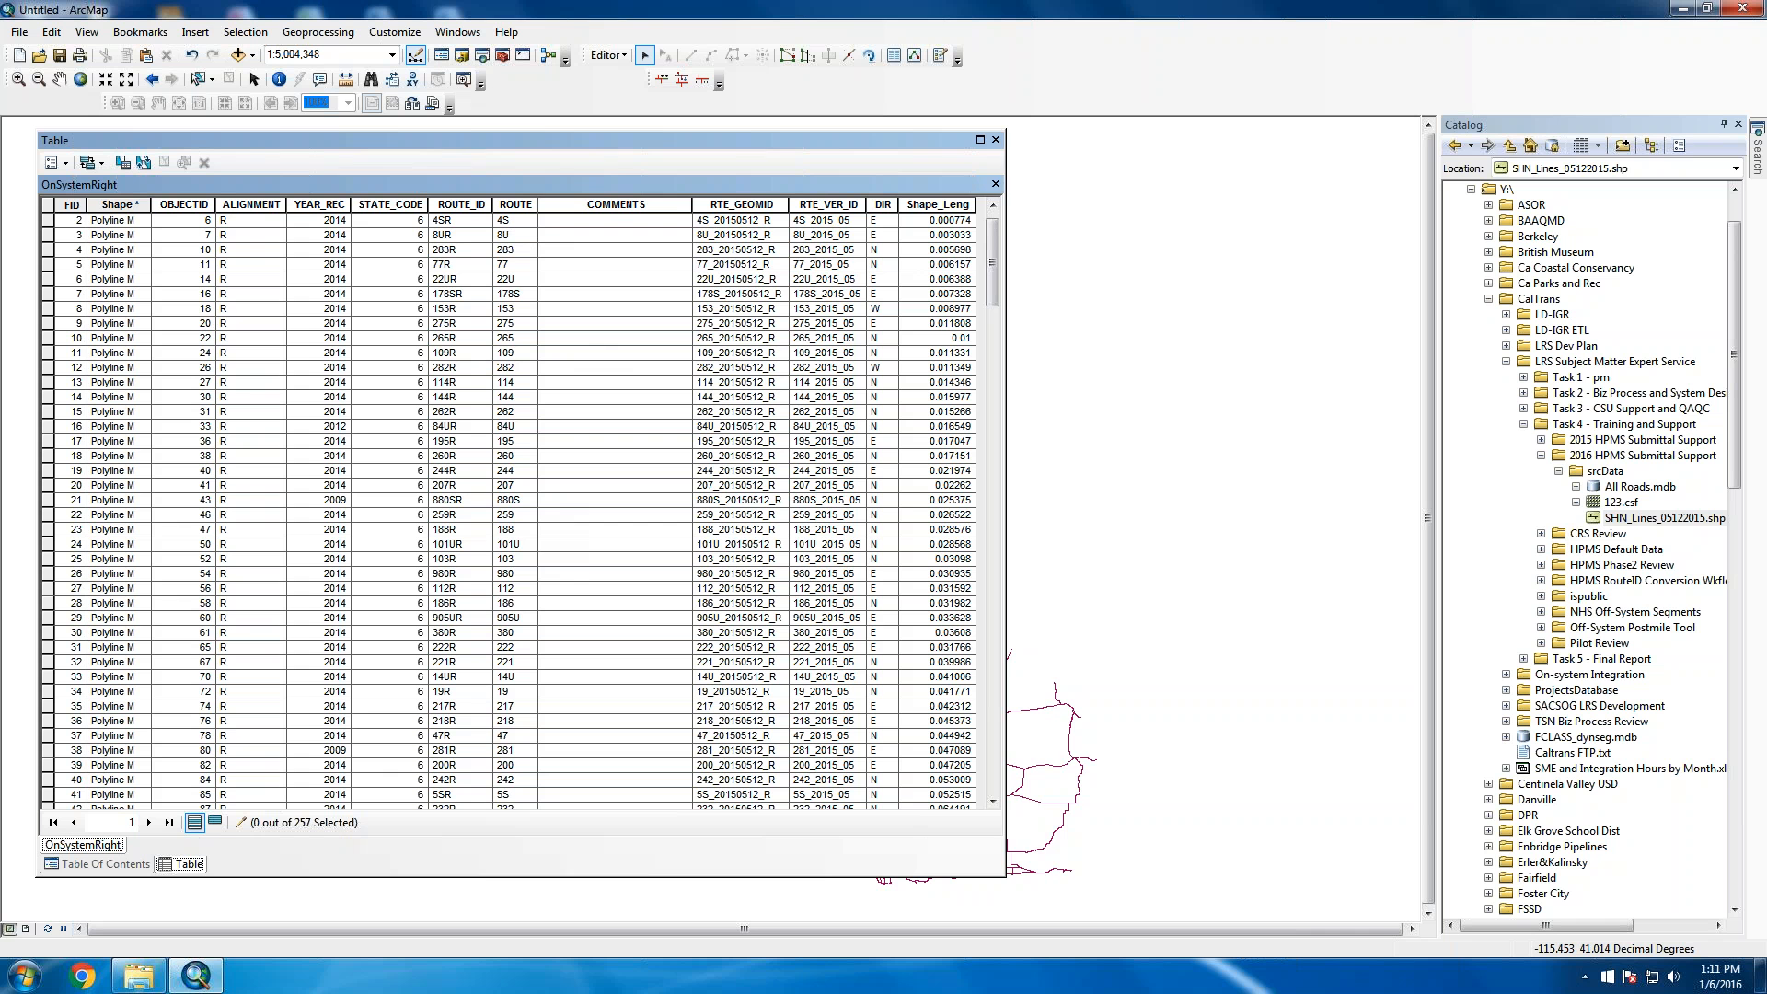
# Stretch the table window to show every route column and scroll through the records
pyautogui.moveTo(1005, 232); pyautogui.dragTo(1156, 251)
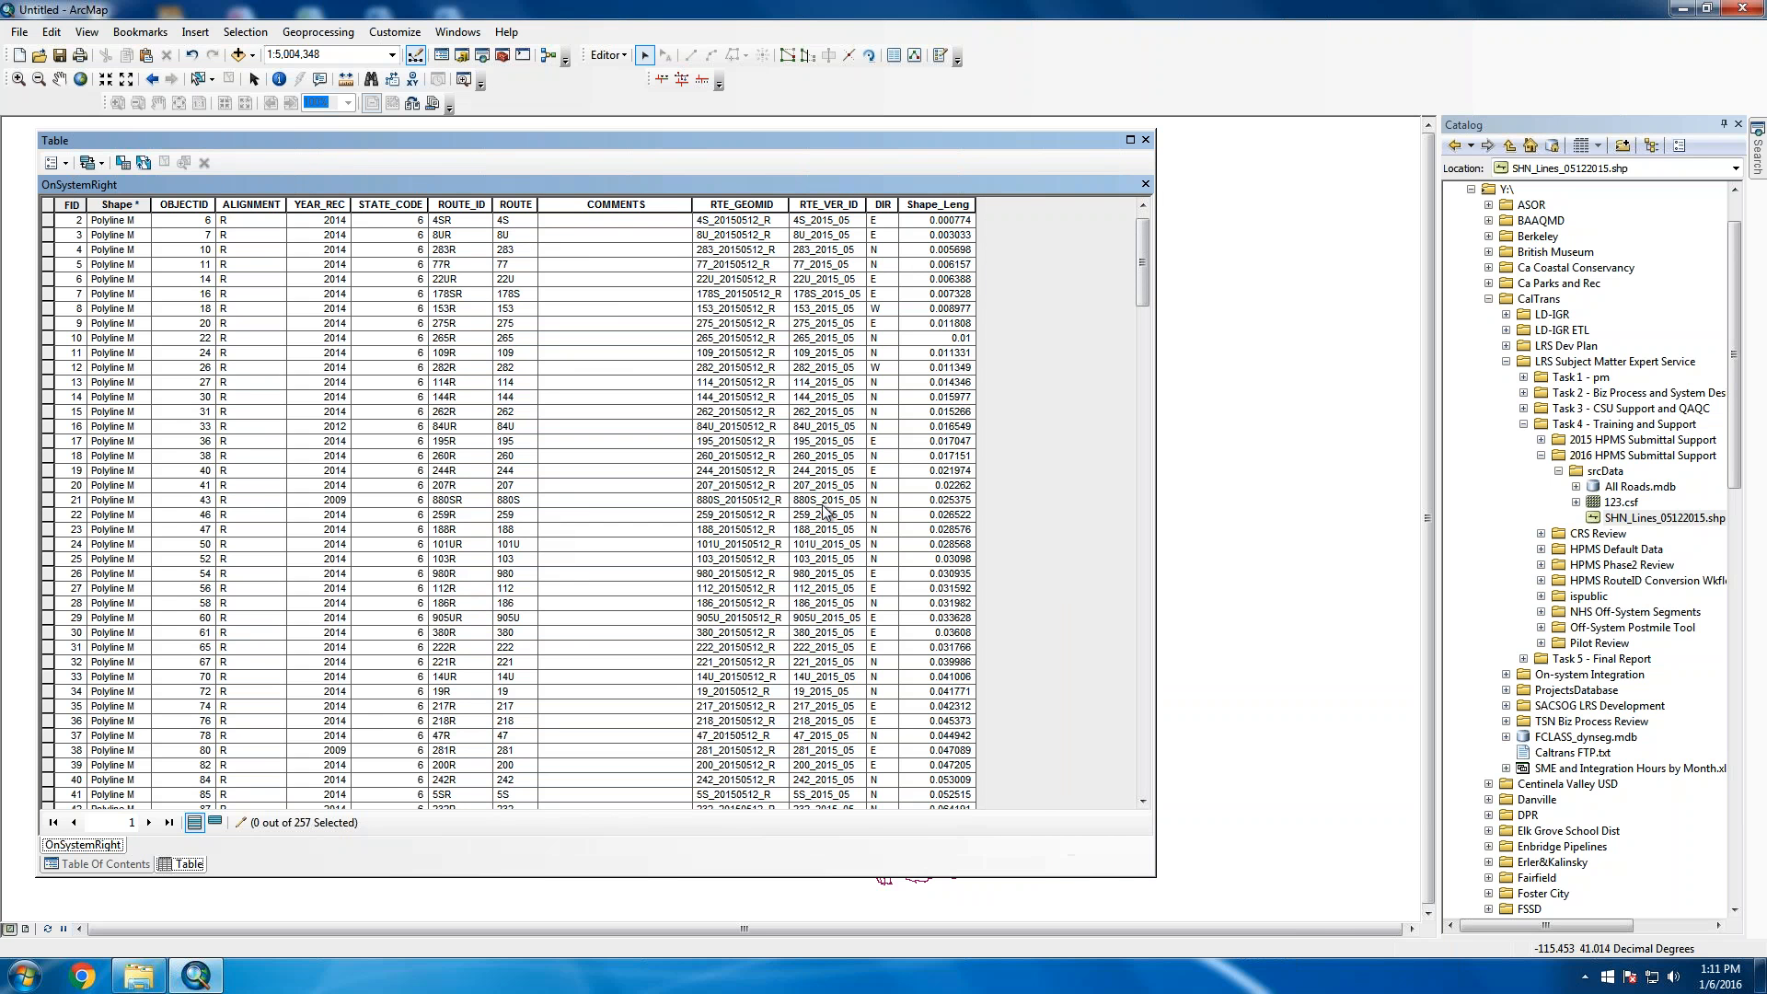
pyautogui.scroll(1, 826, 512)
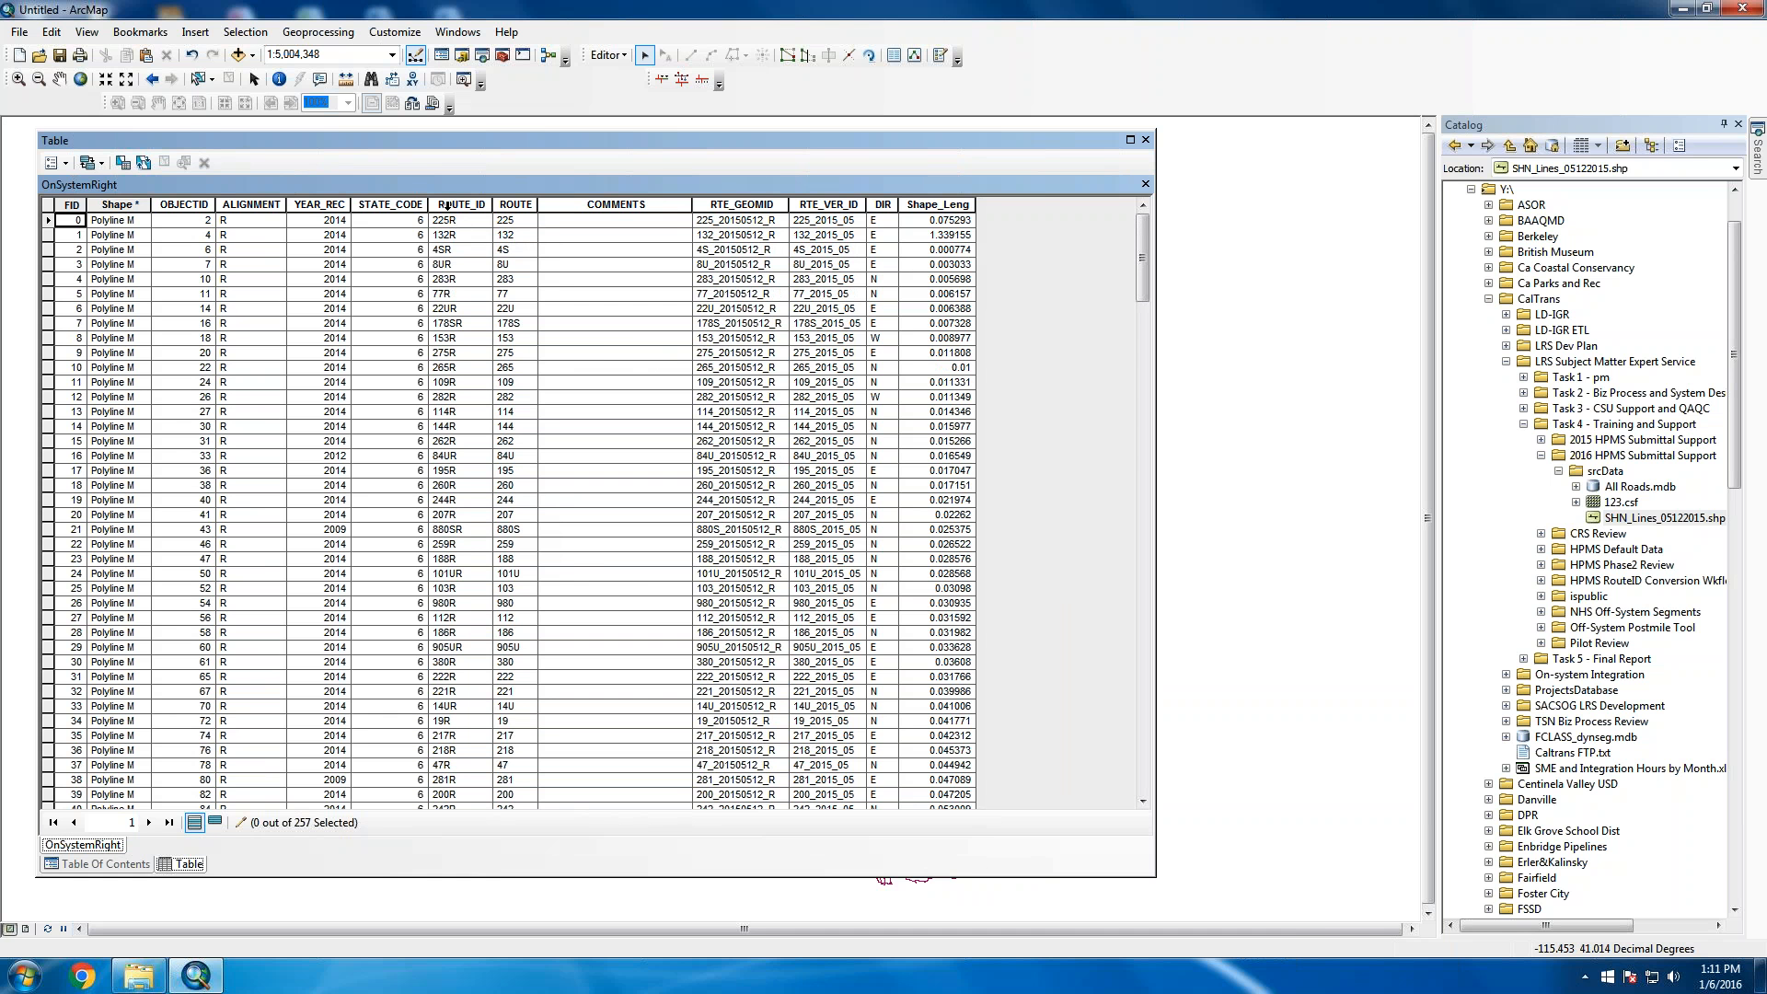
pyautogui.scroll(-20, 554, 554)
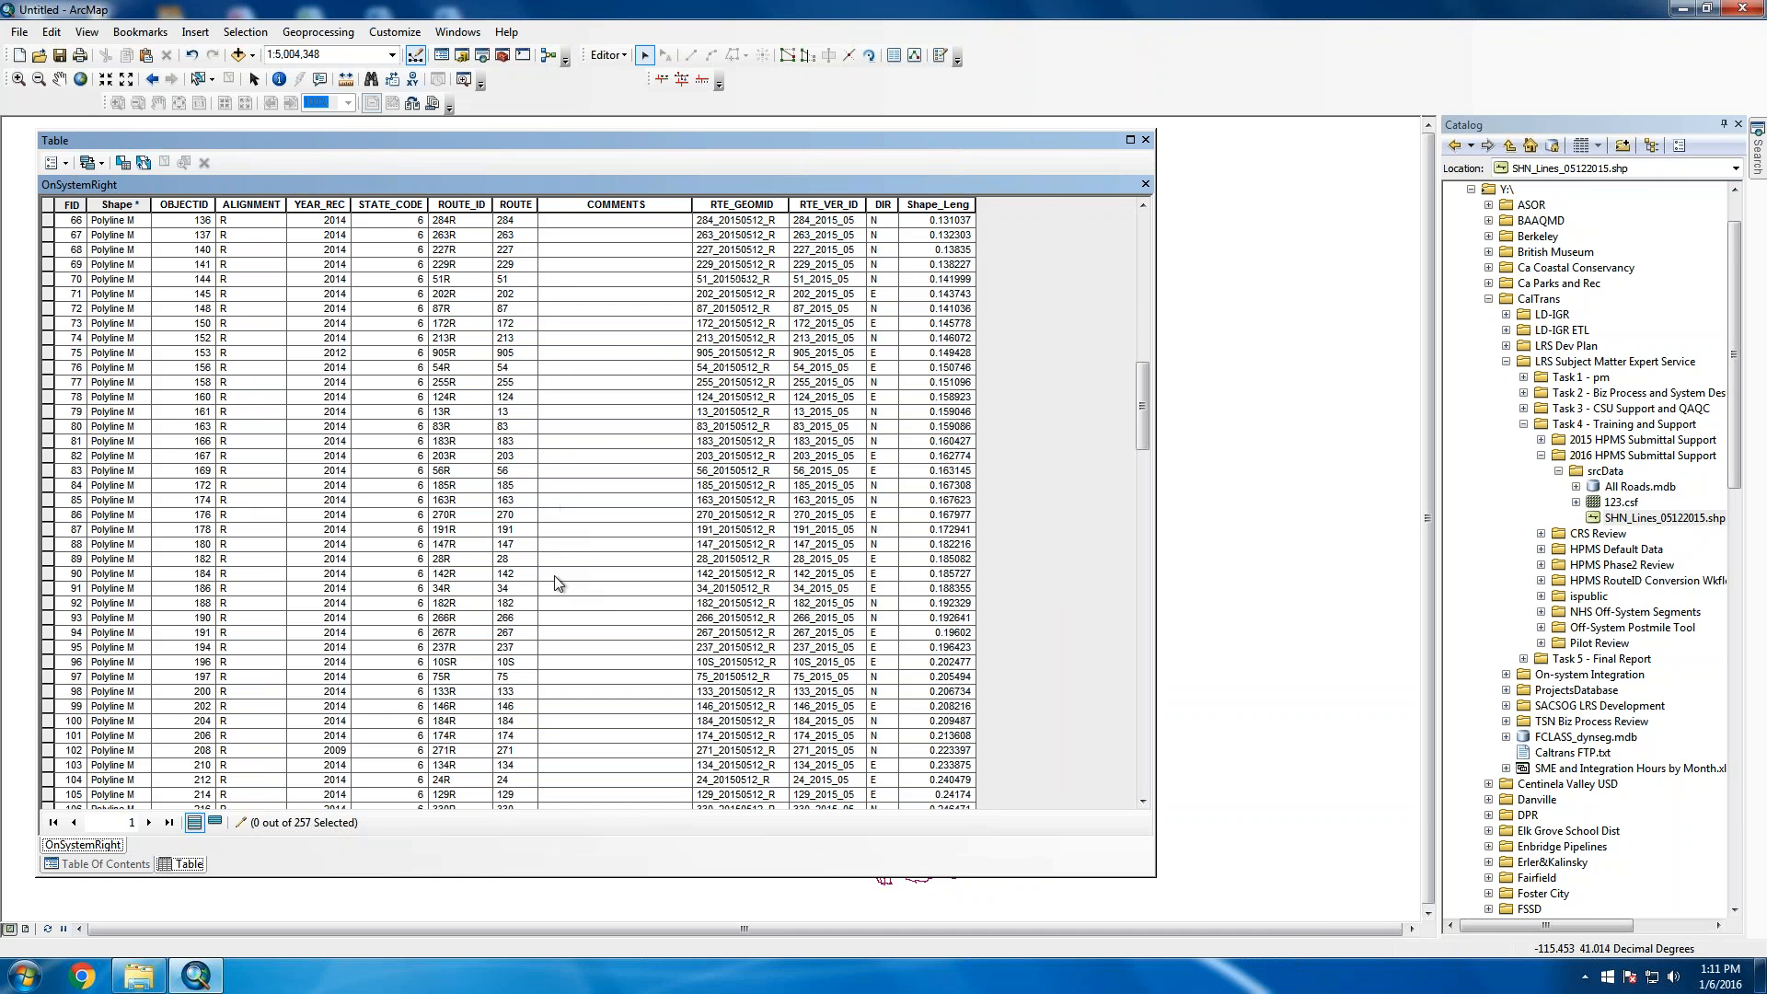
pyautogui.scroll(-20, 554, 582)
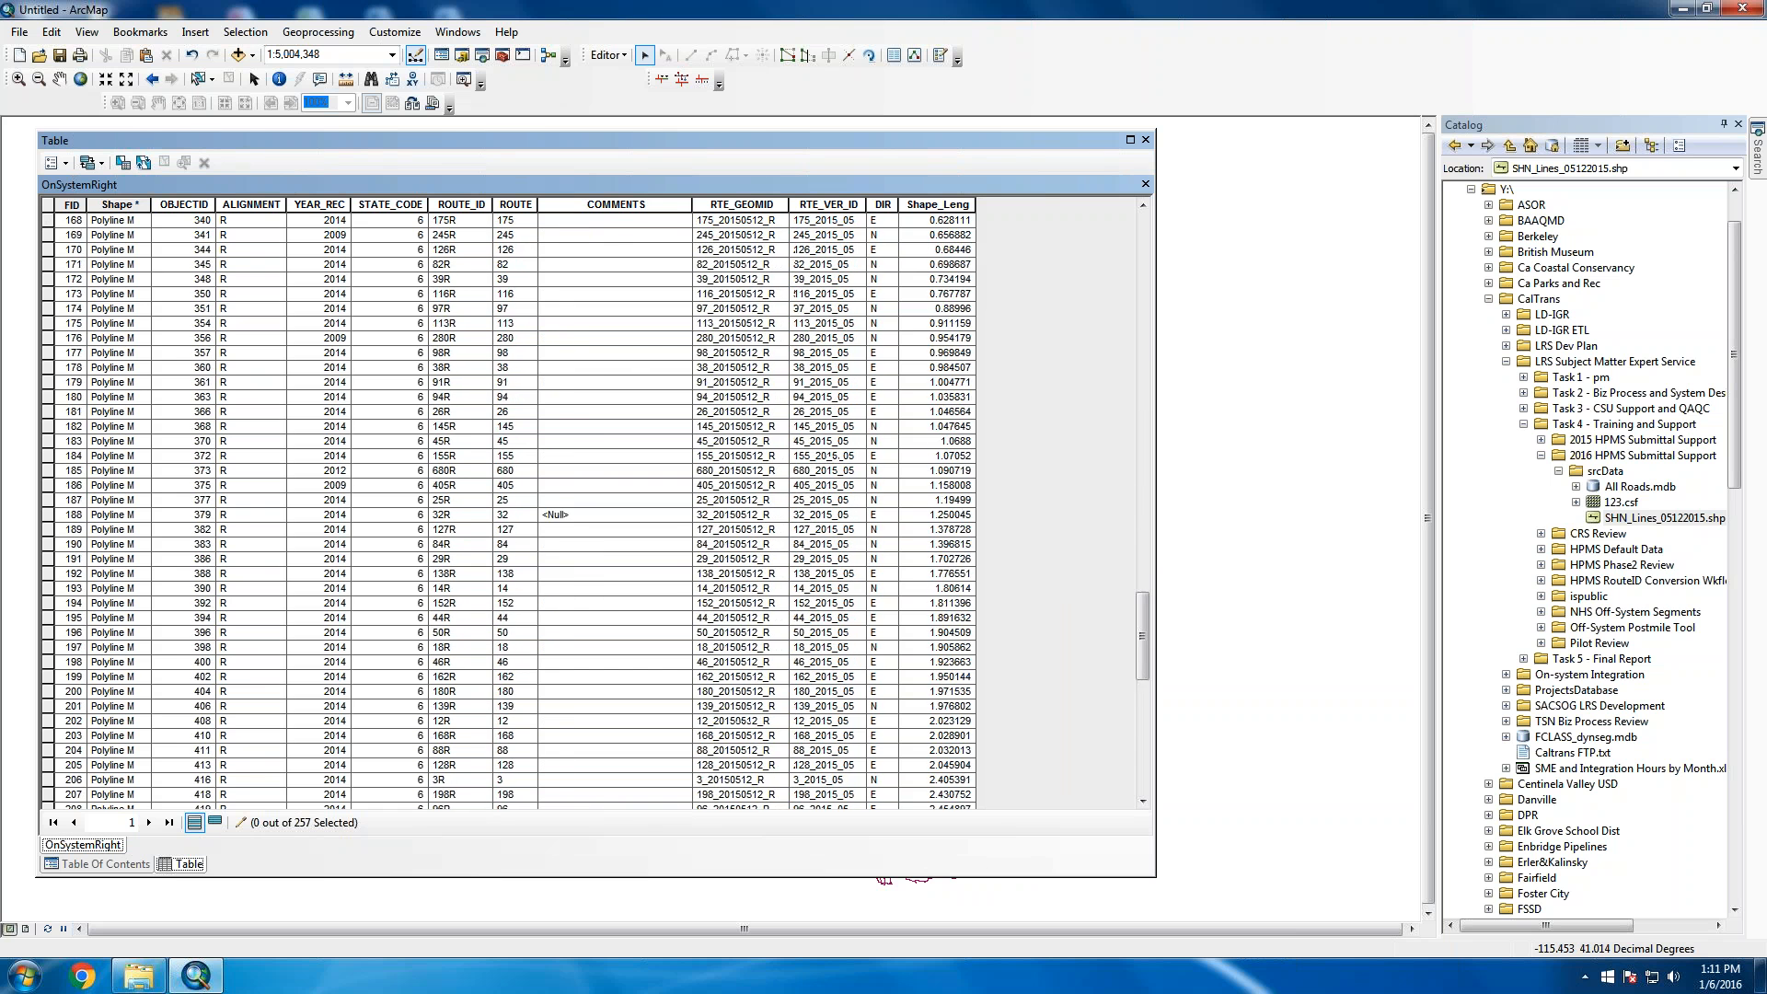
pyautogui.scroll(-16, 555, 583)
# Scroll back to the top rows and switch to the srcData folder in Explorer
pyautogui.scroll(17, 556, 586)
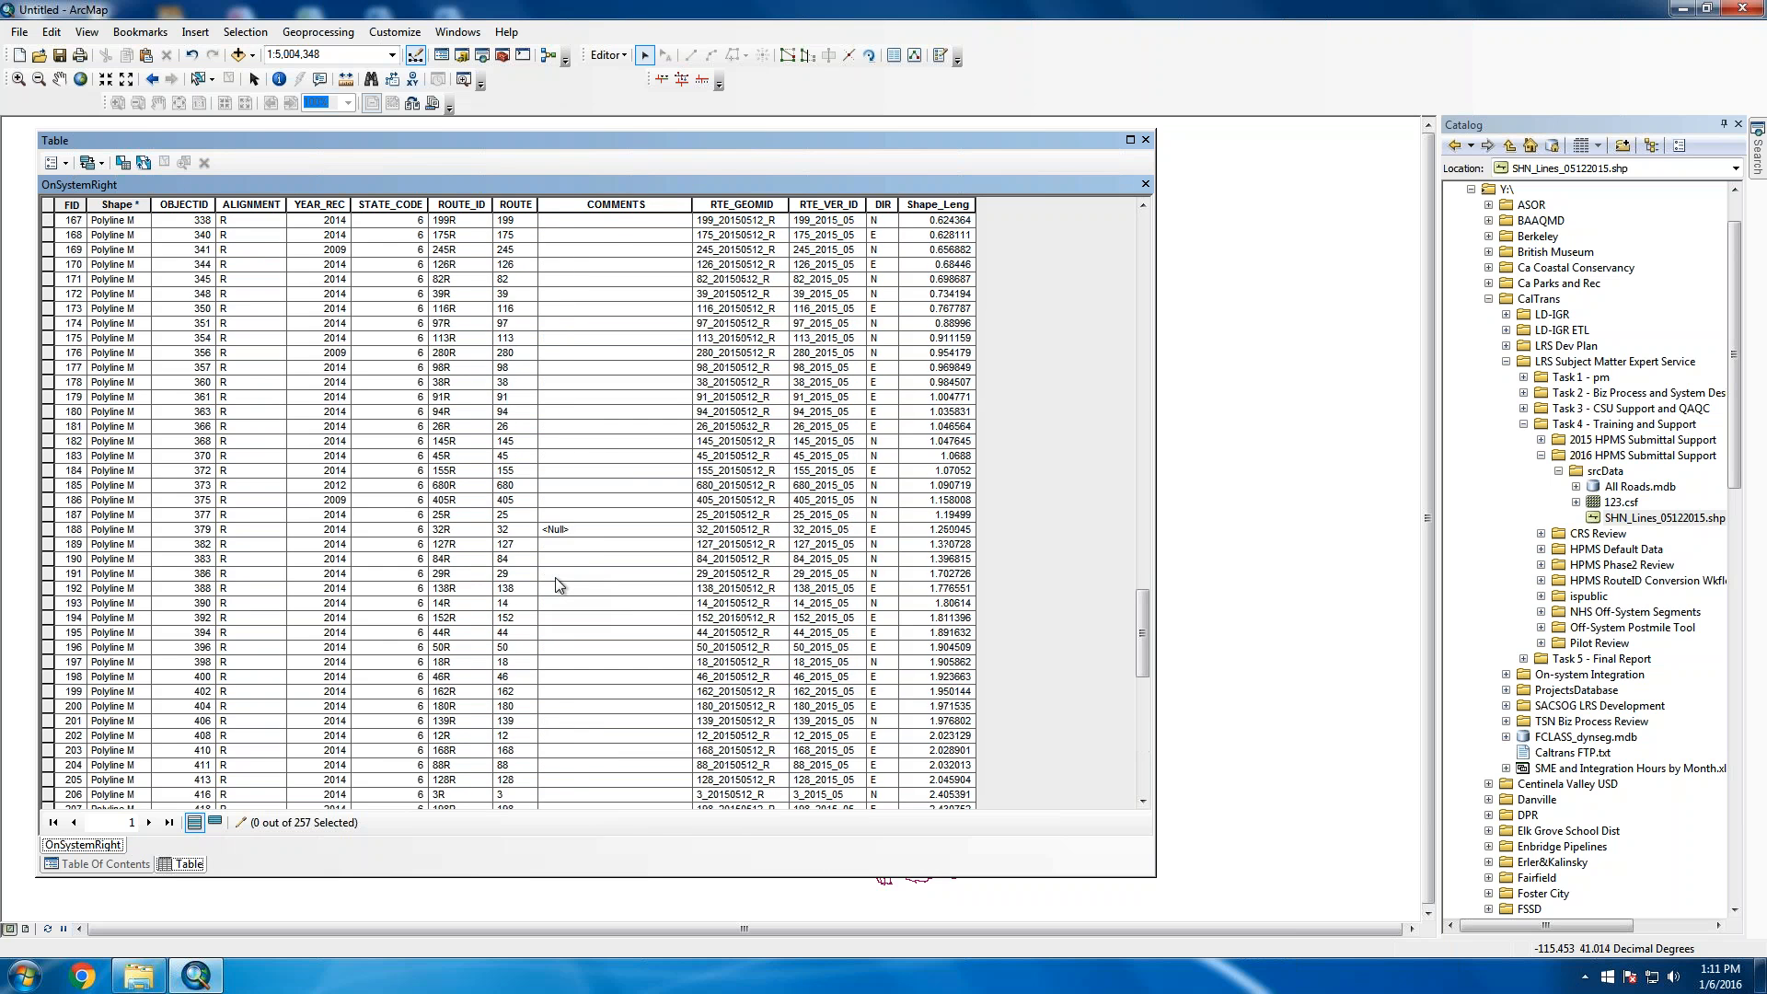
pyautogui.scroll(5, 560, 584)
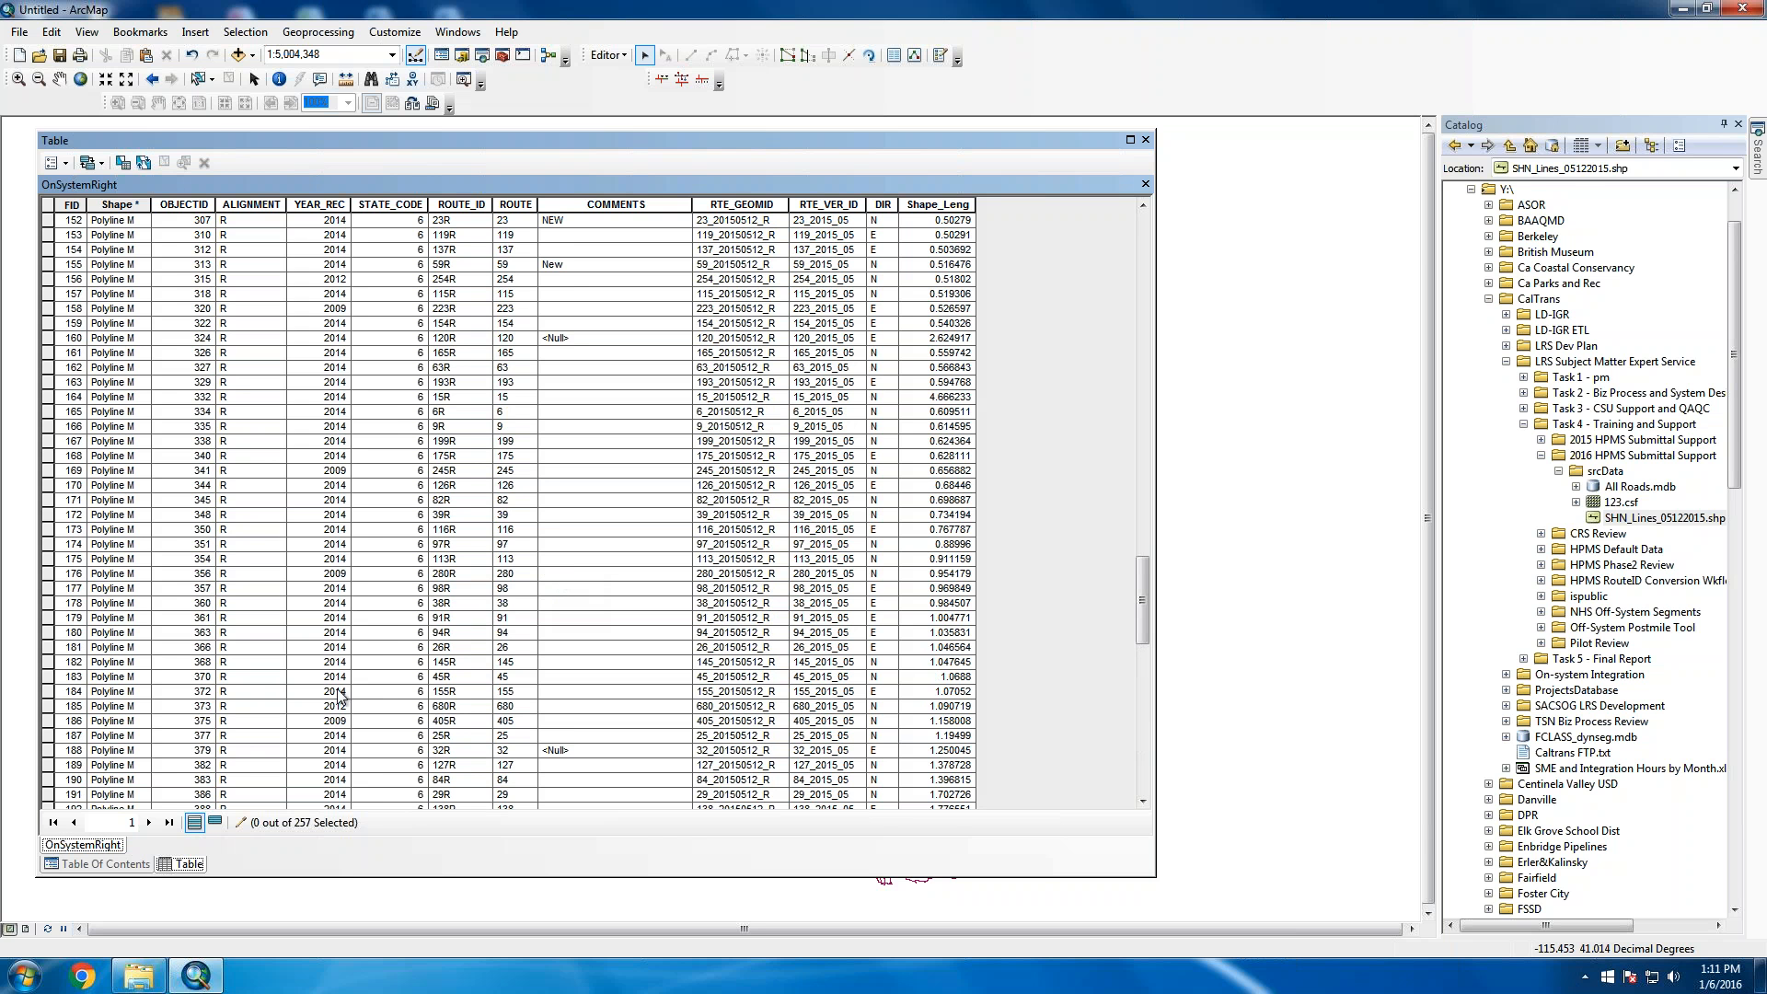
pyautogui.click(139, 979)
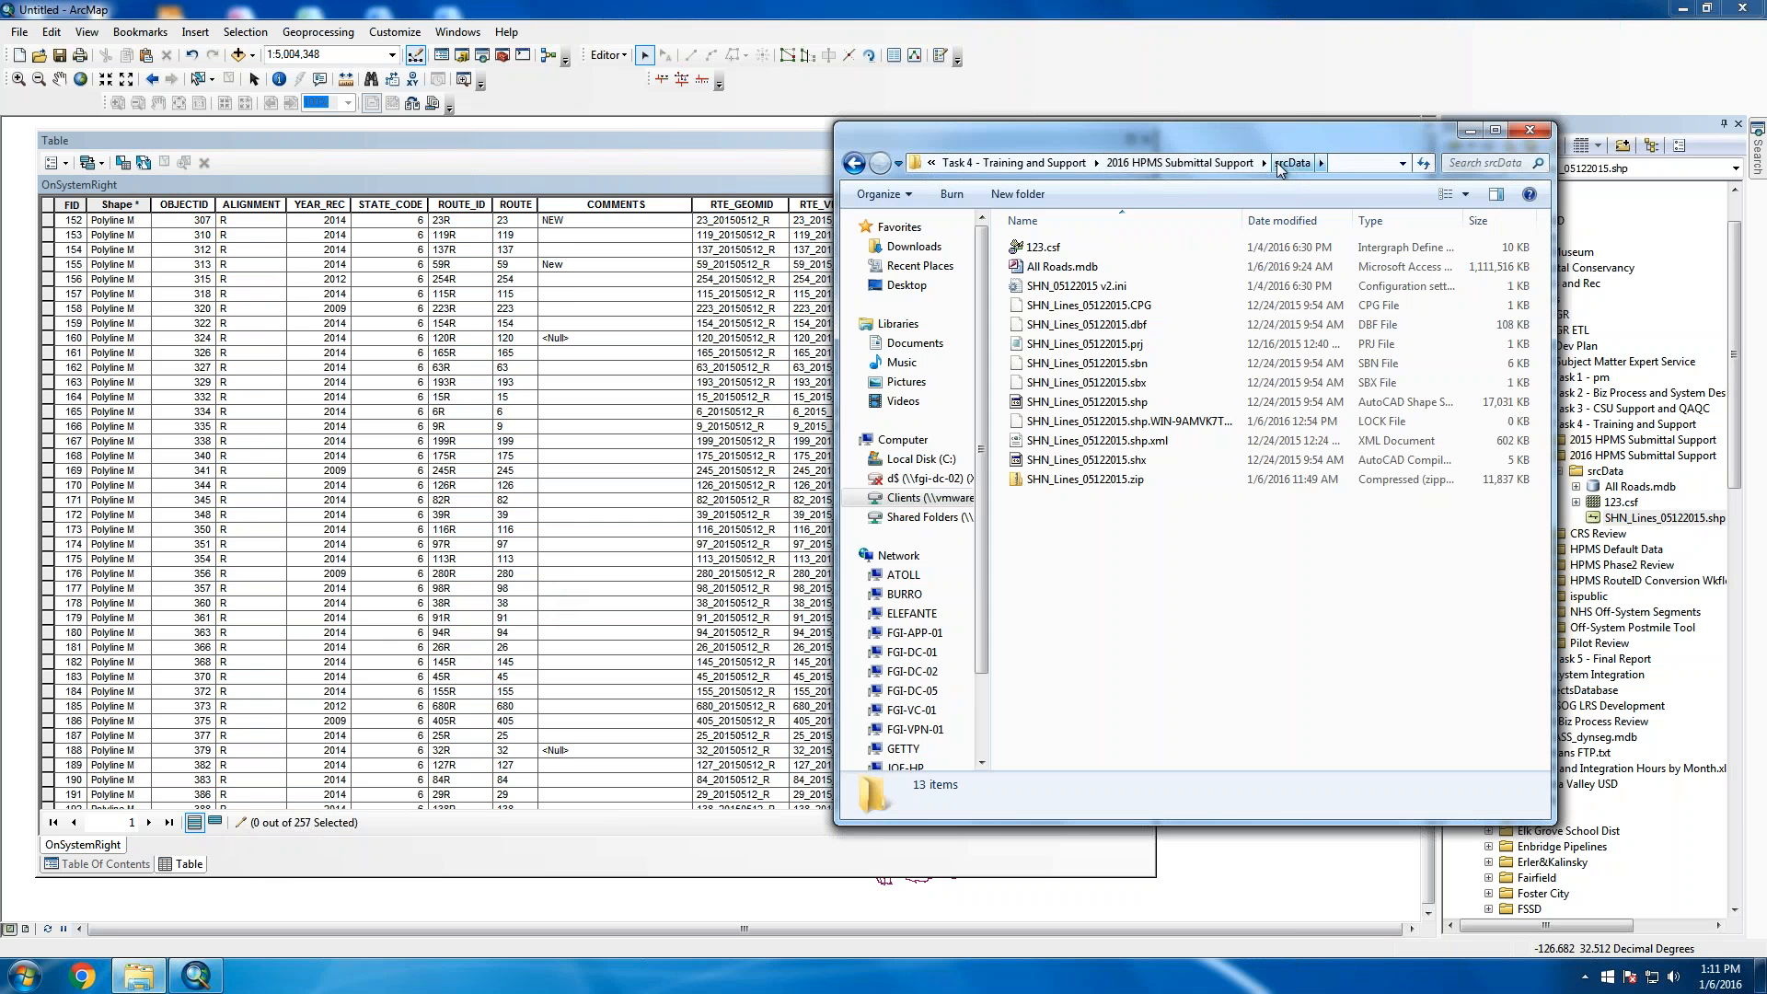
# Review the OnSystemRight shapefile files in 2016 WrkData, then return to Task 4 - Training and Support
pyautogui.click(1168, 163)
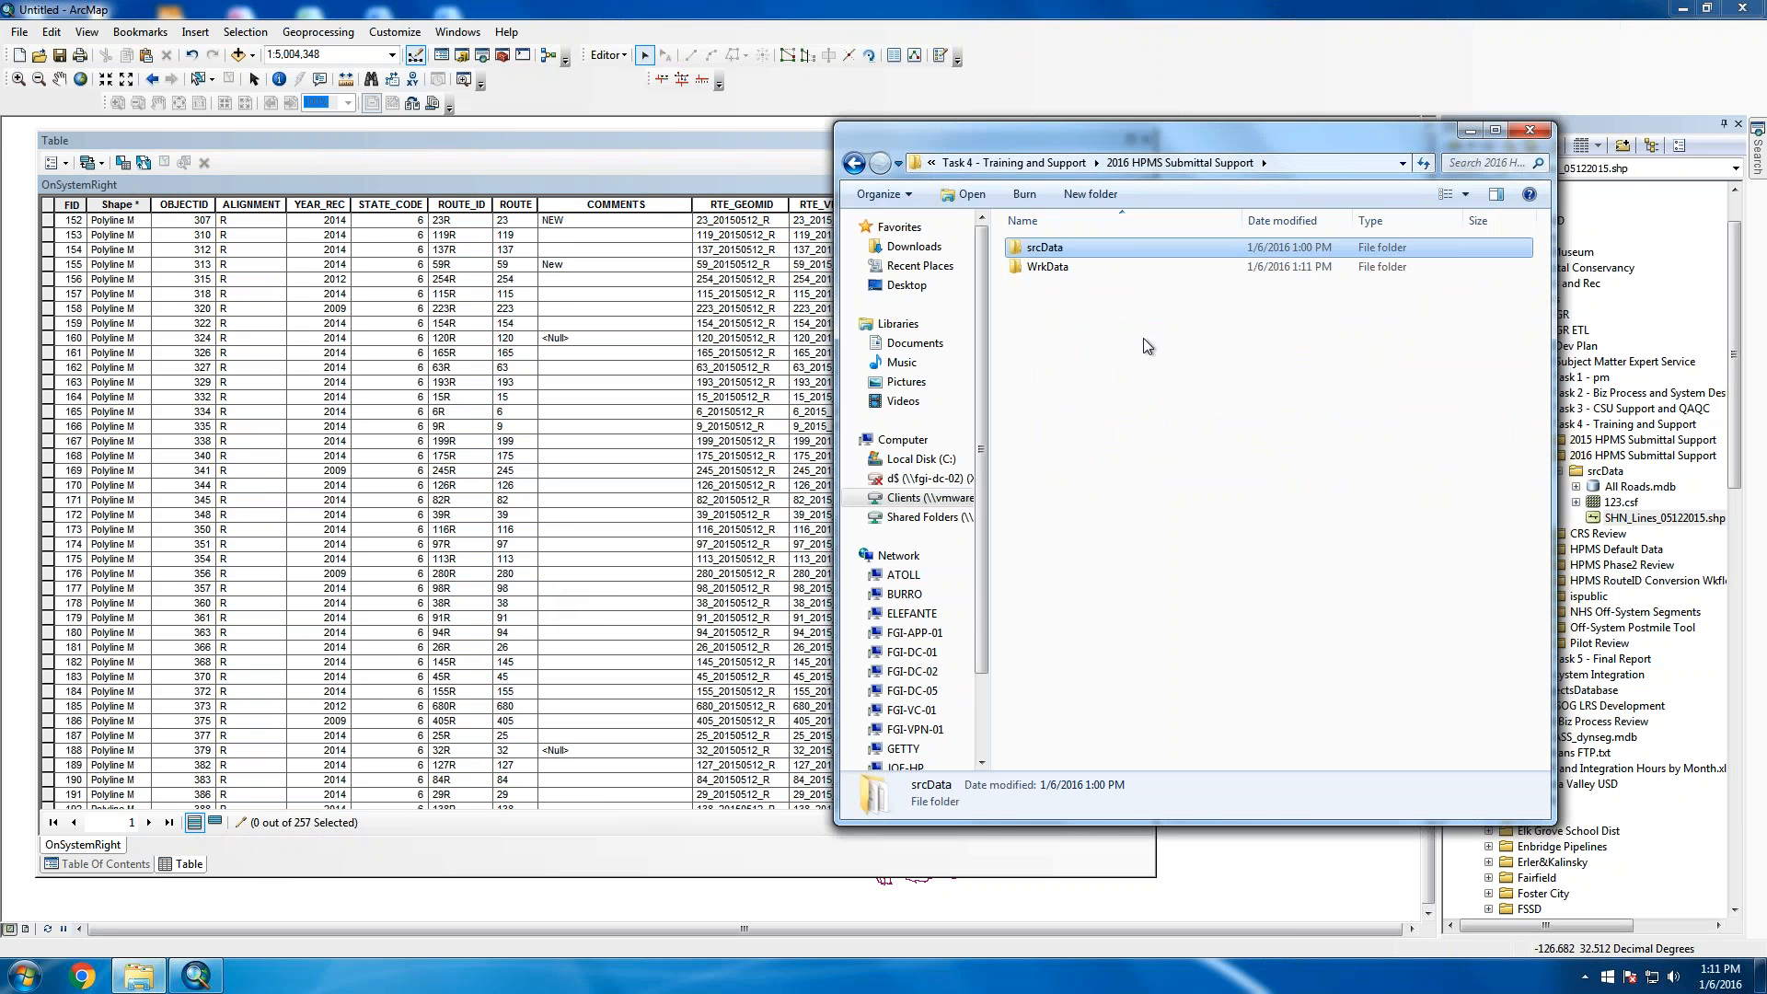
pyautogui.doubleClick(1050, 274)
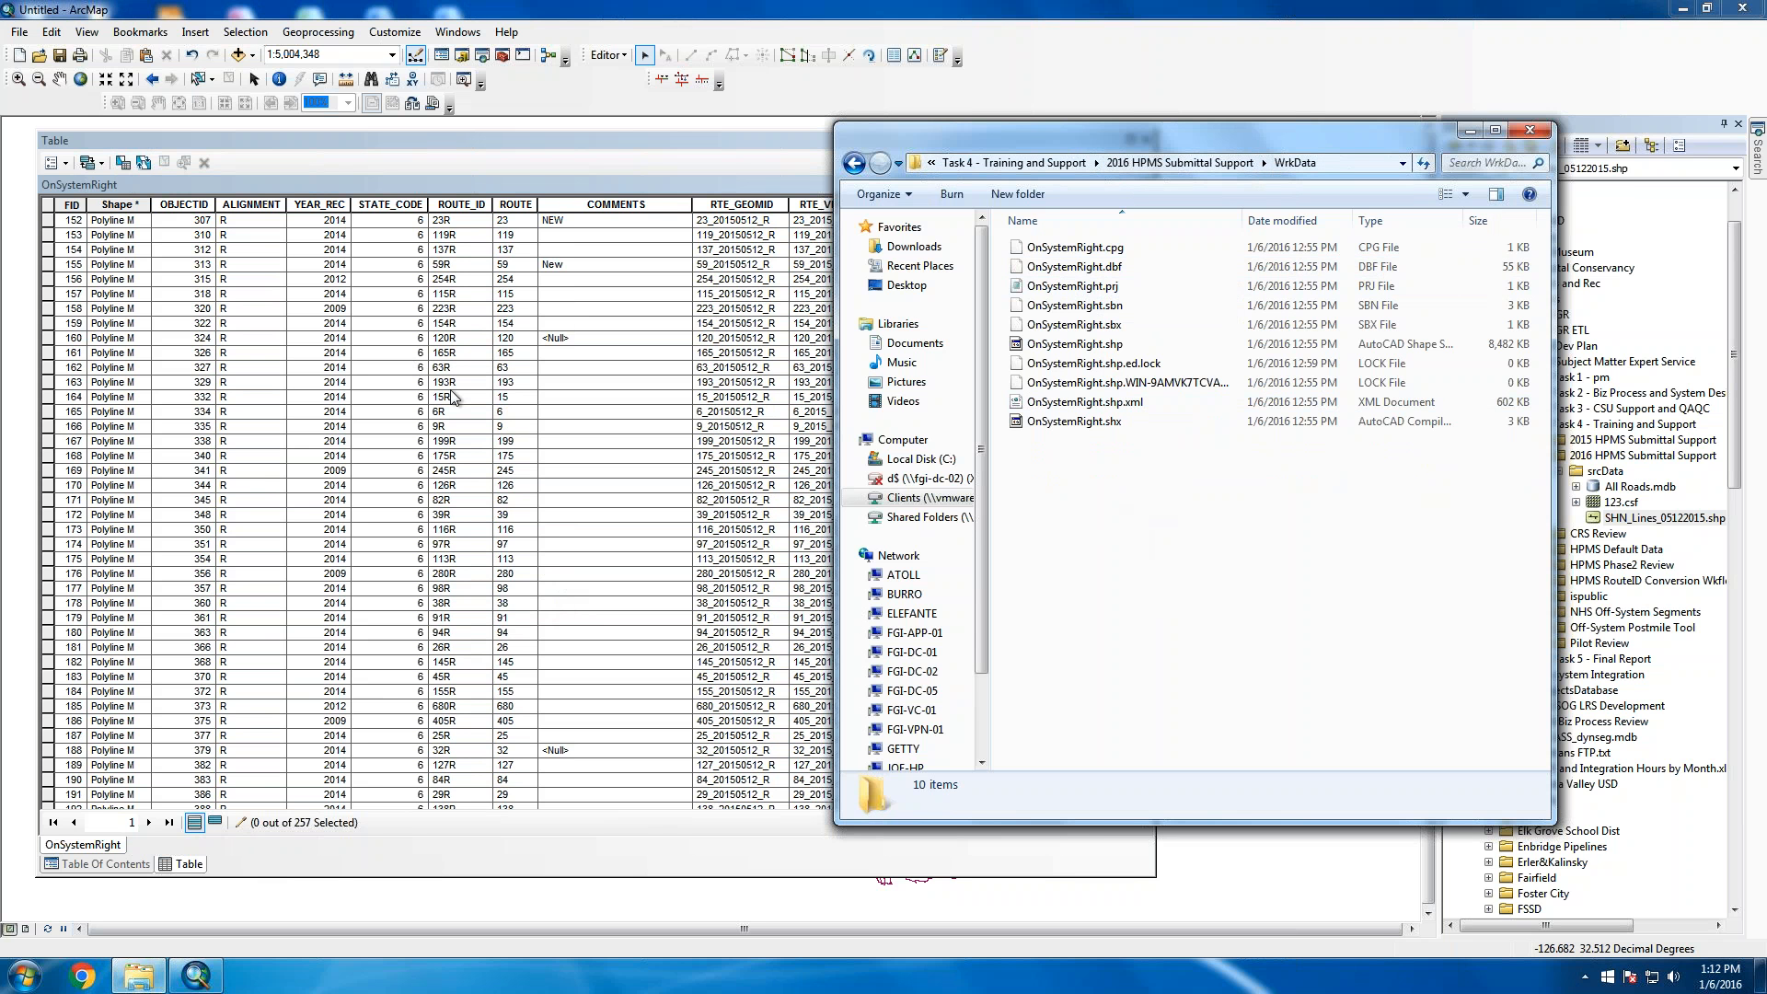
pyautogui.click(1185, 162)
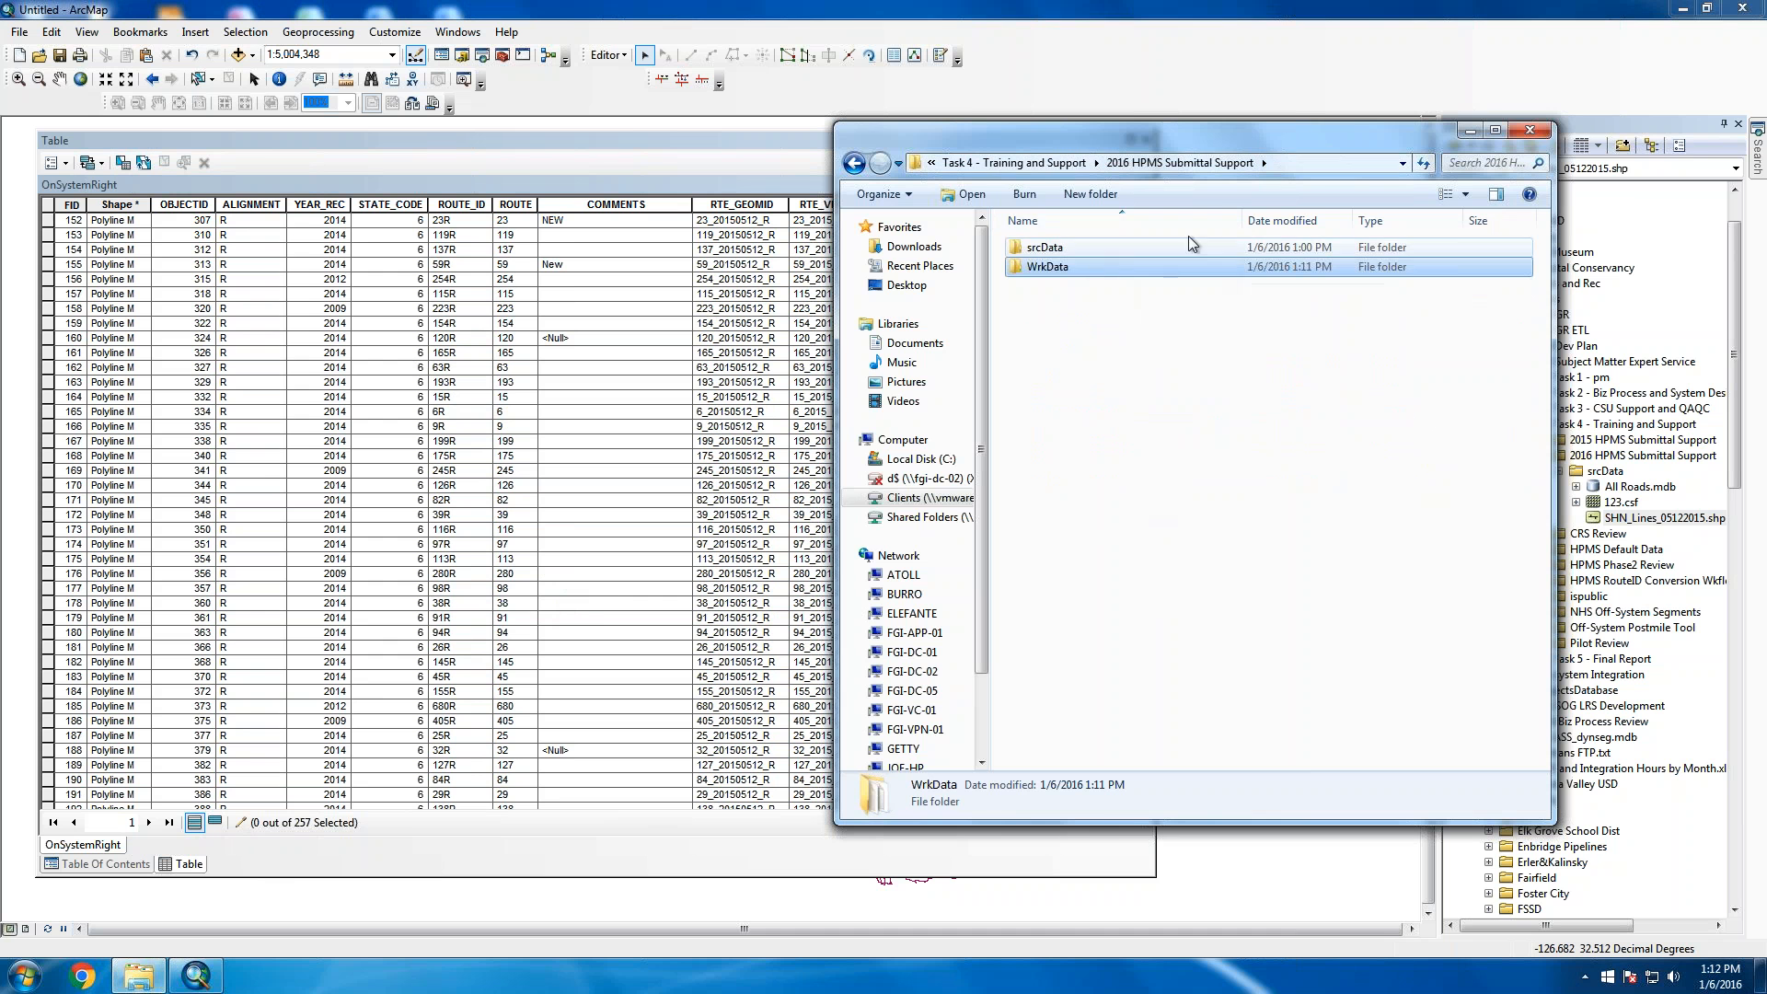
pyautogui.click(1047, 163)
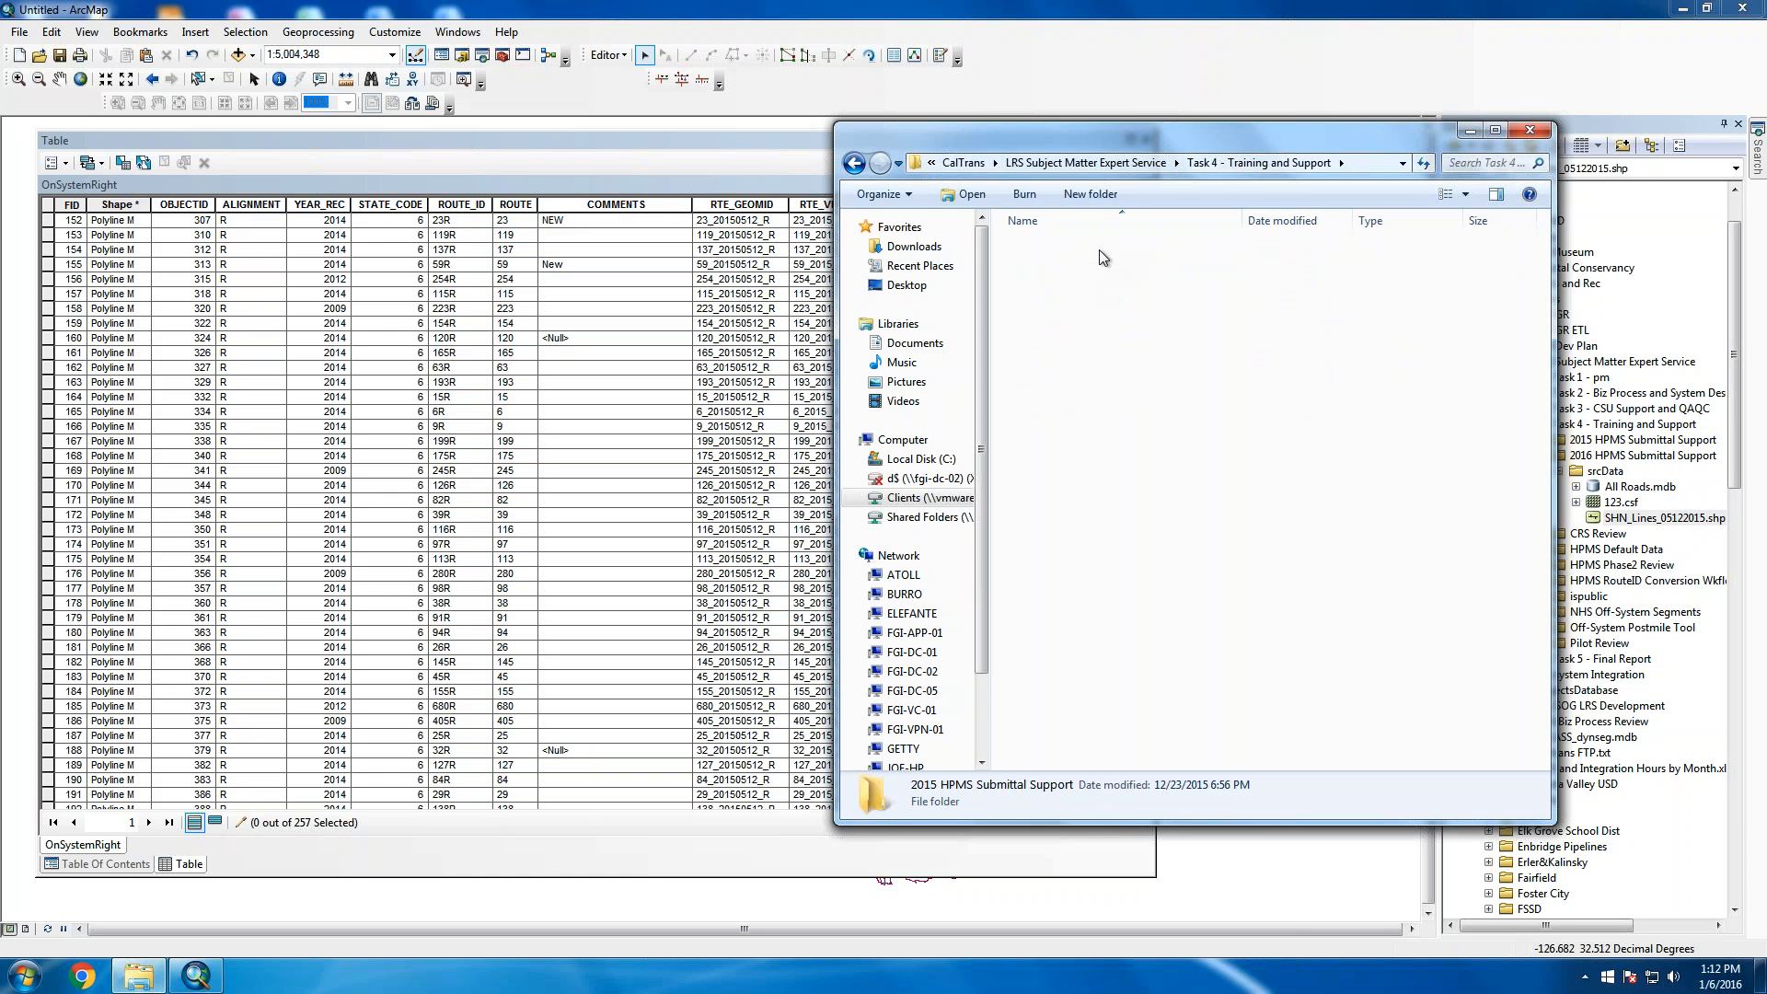
# Browse the 2015 HPMS Submittal Support data folder, glancing into routes
pyautogui.doubleClick(1103, 258)
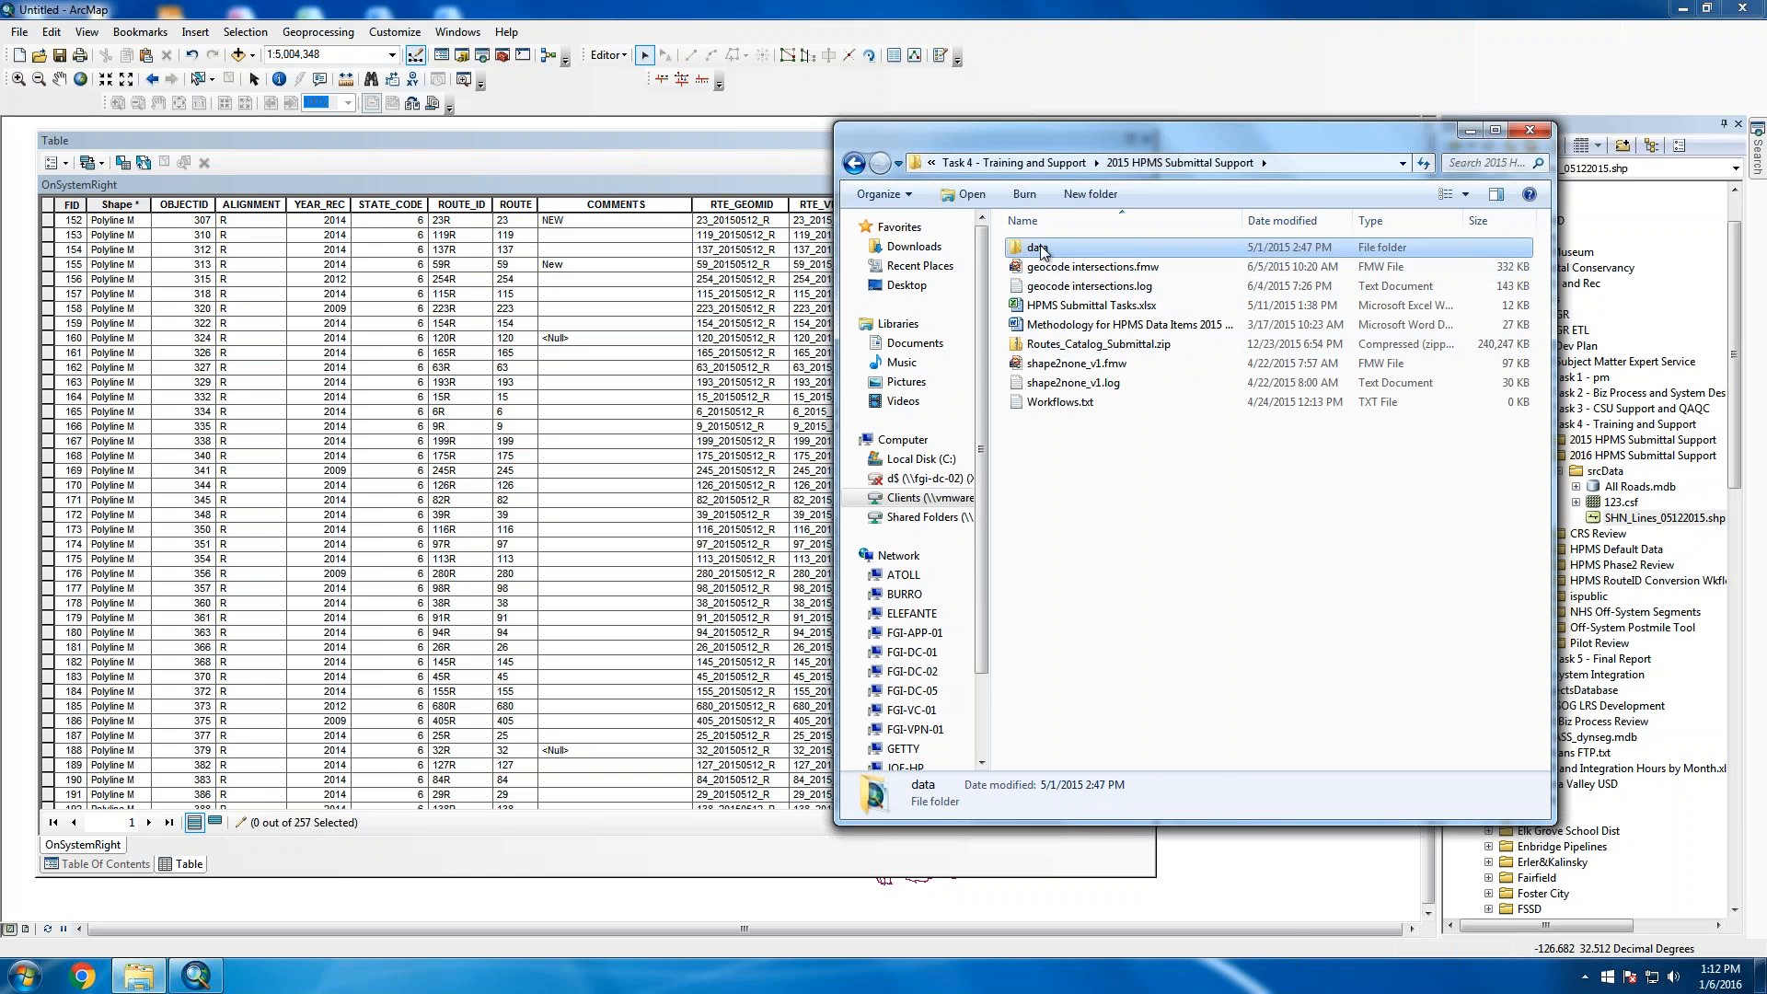
pyautogui.doubleClick(1043, 251)
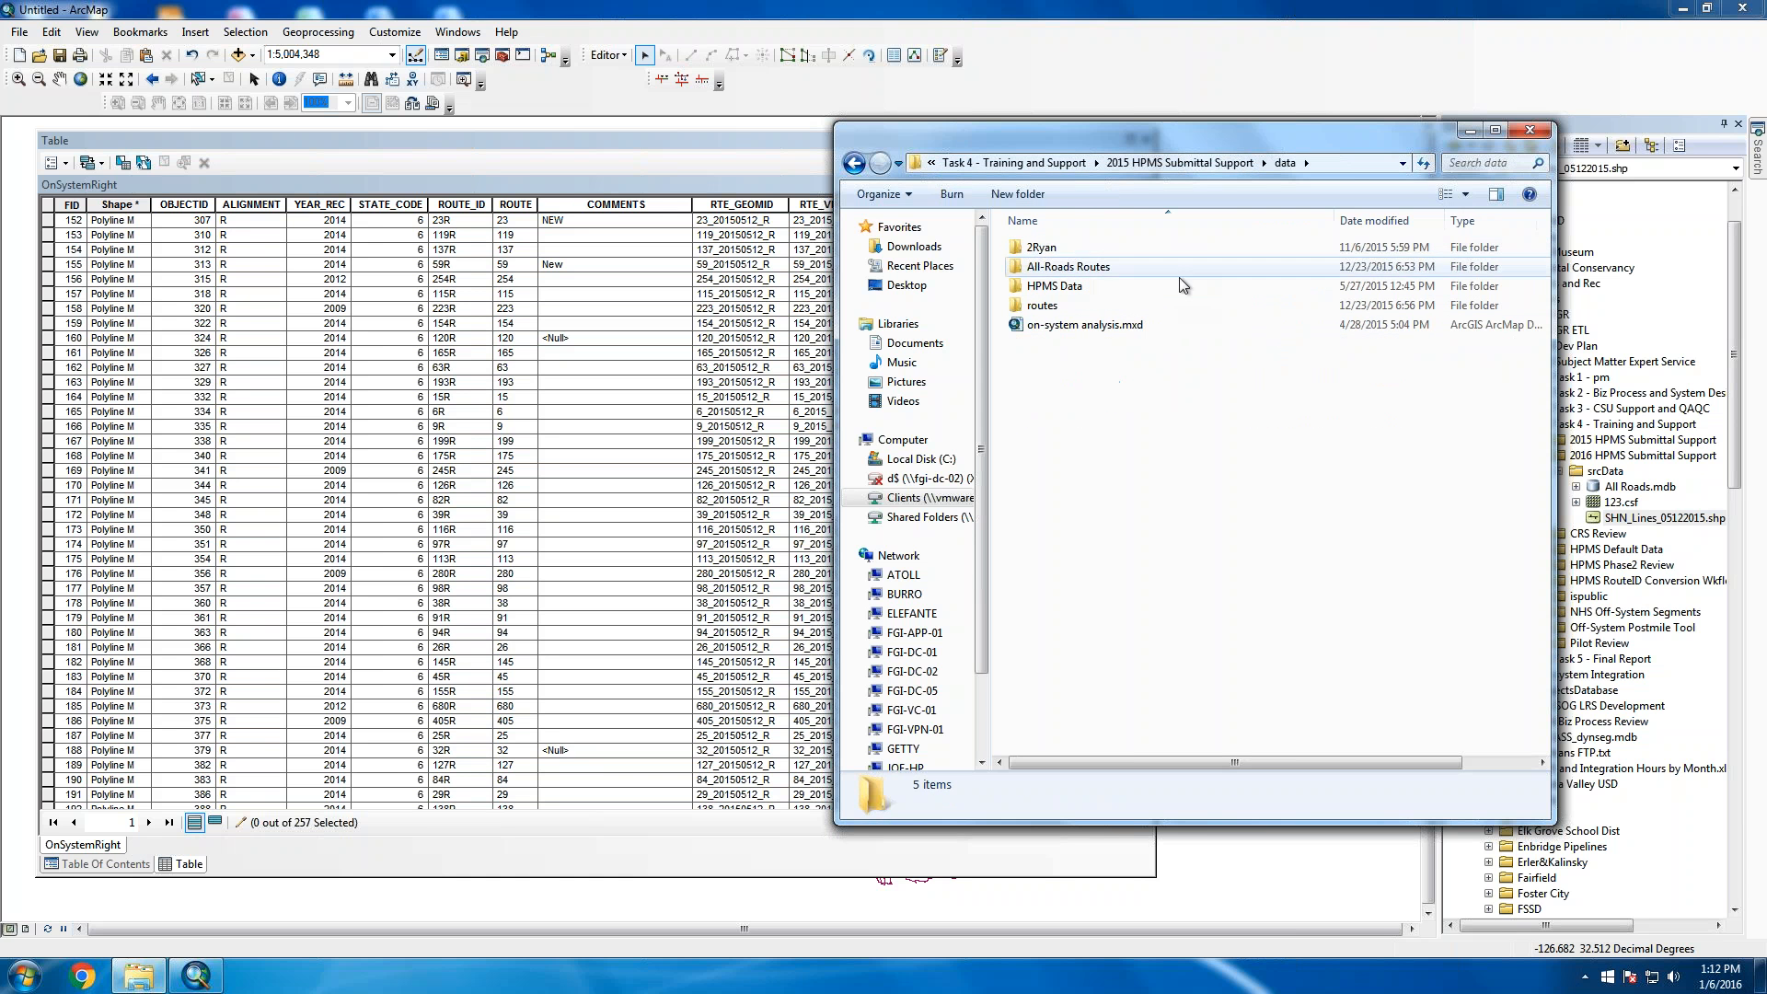
pyautogui.doubleClick(1057, 308)
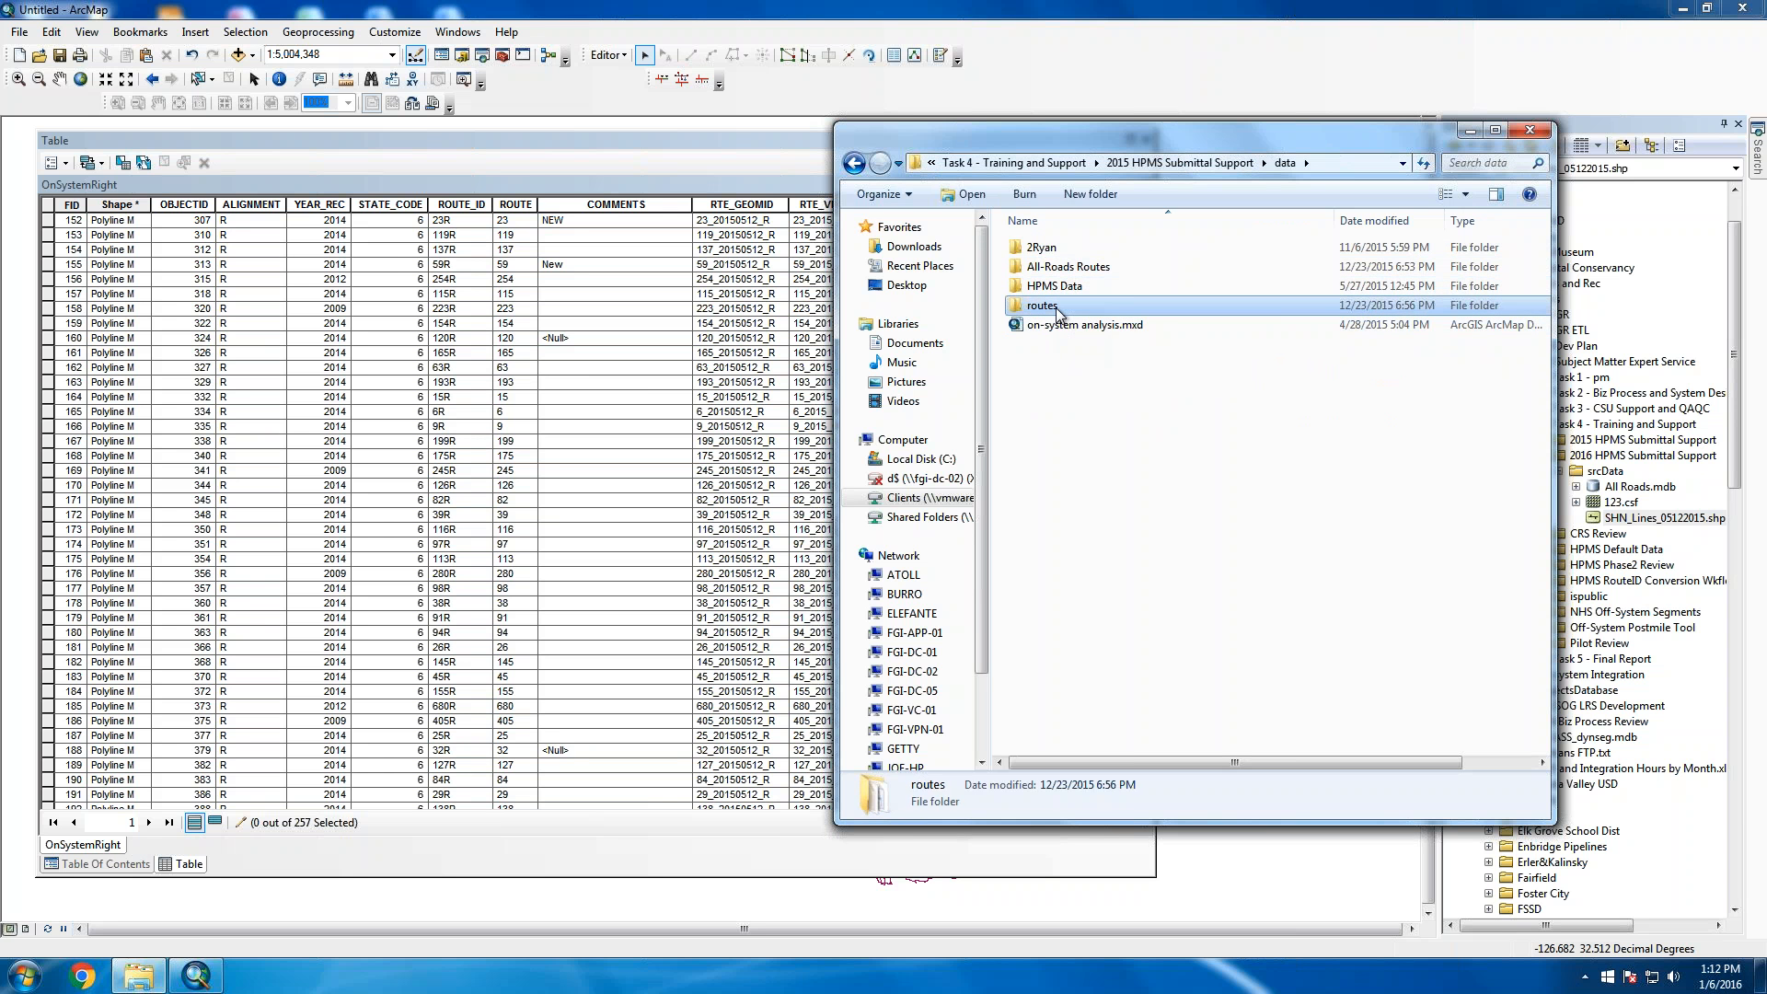
pyautogui.click(855, 164)
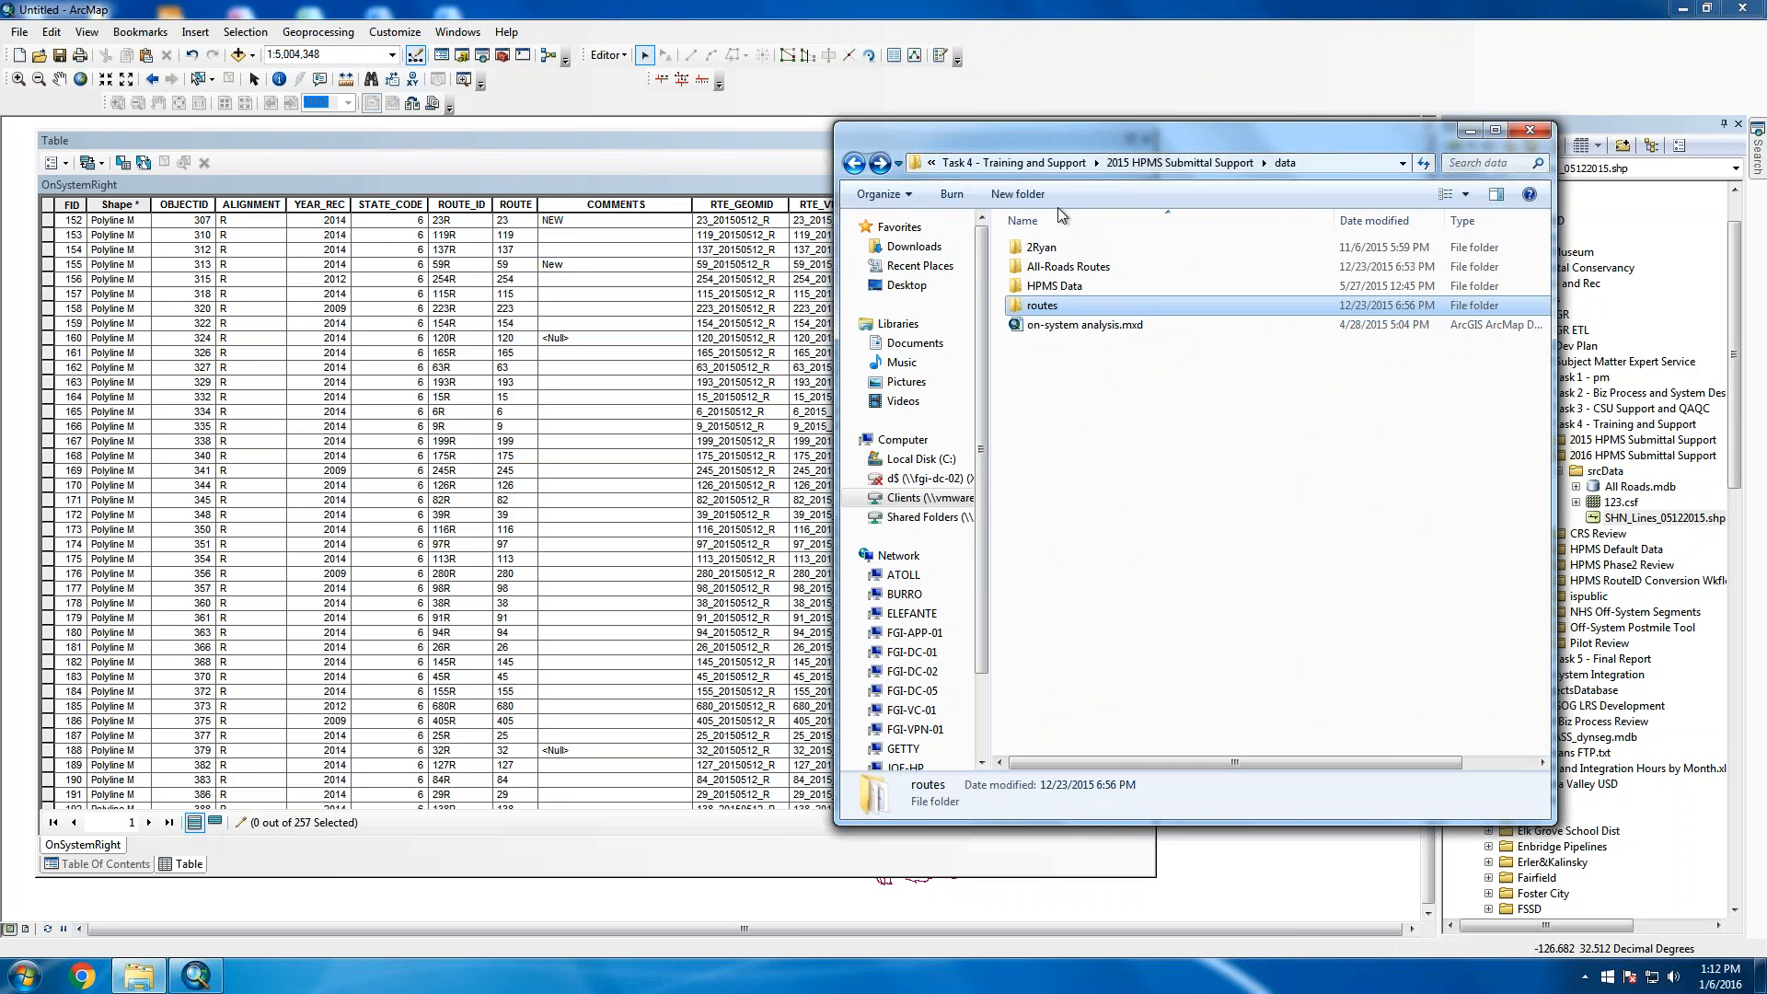
# Copy CleanRoad_ThroughLanes_2014.orig.csv from HPMS Data\on-system, then return to 2015 HPMS Submittal Support
pyautogui.doubleClick(1064, 289)
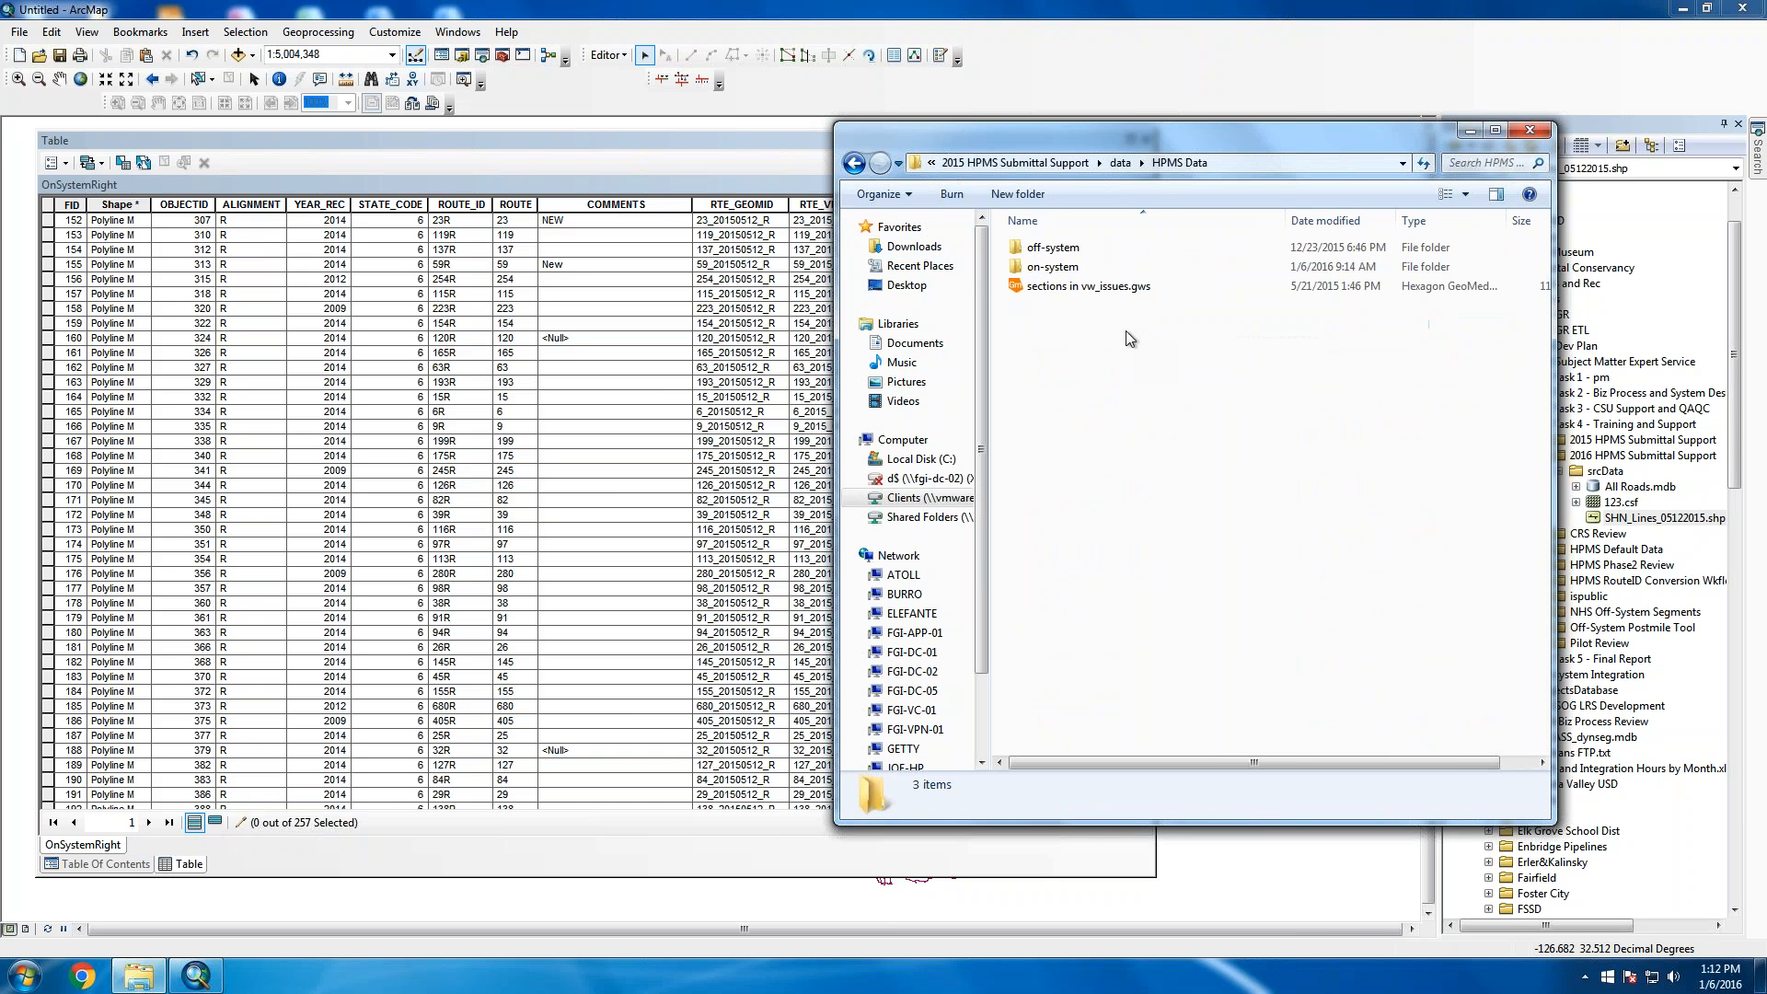
pyautogui.doubleClick(1065, 268)
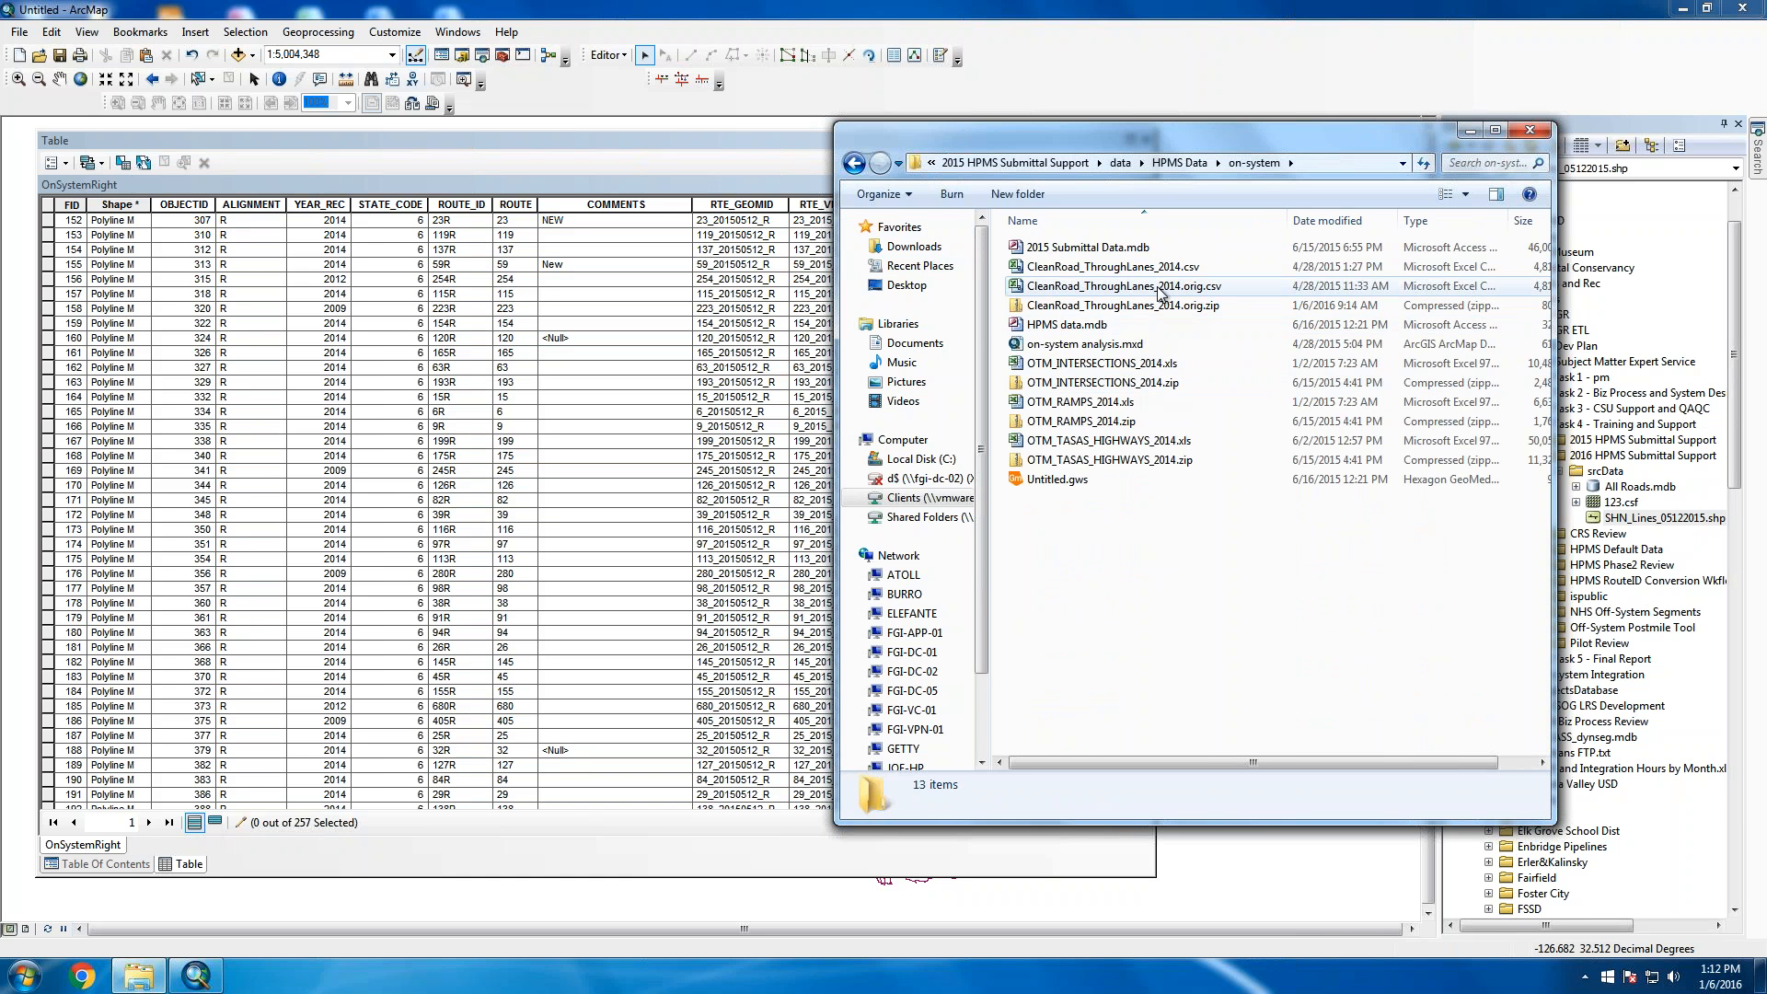
pyautogui.rightClick(1160, 293)
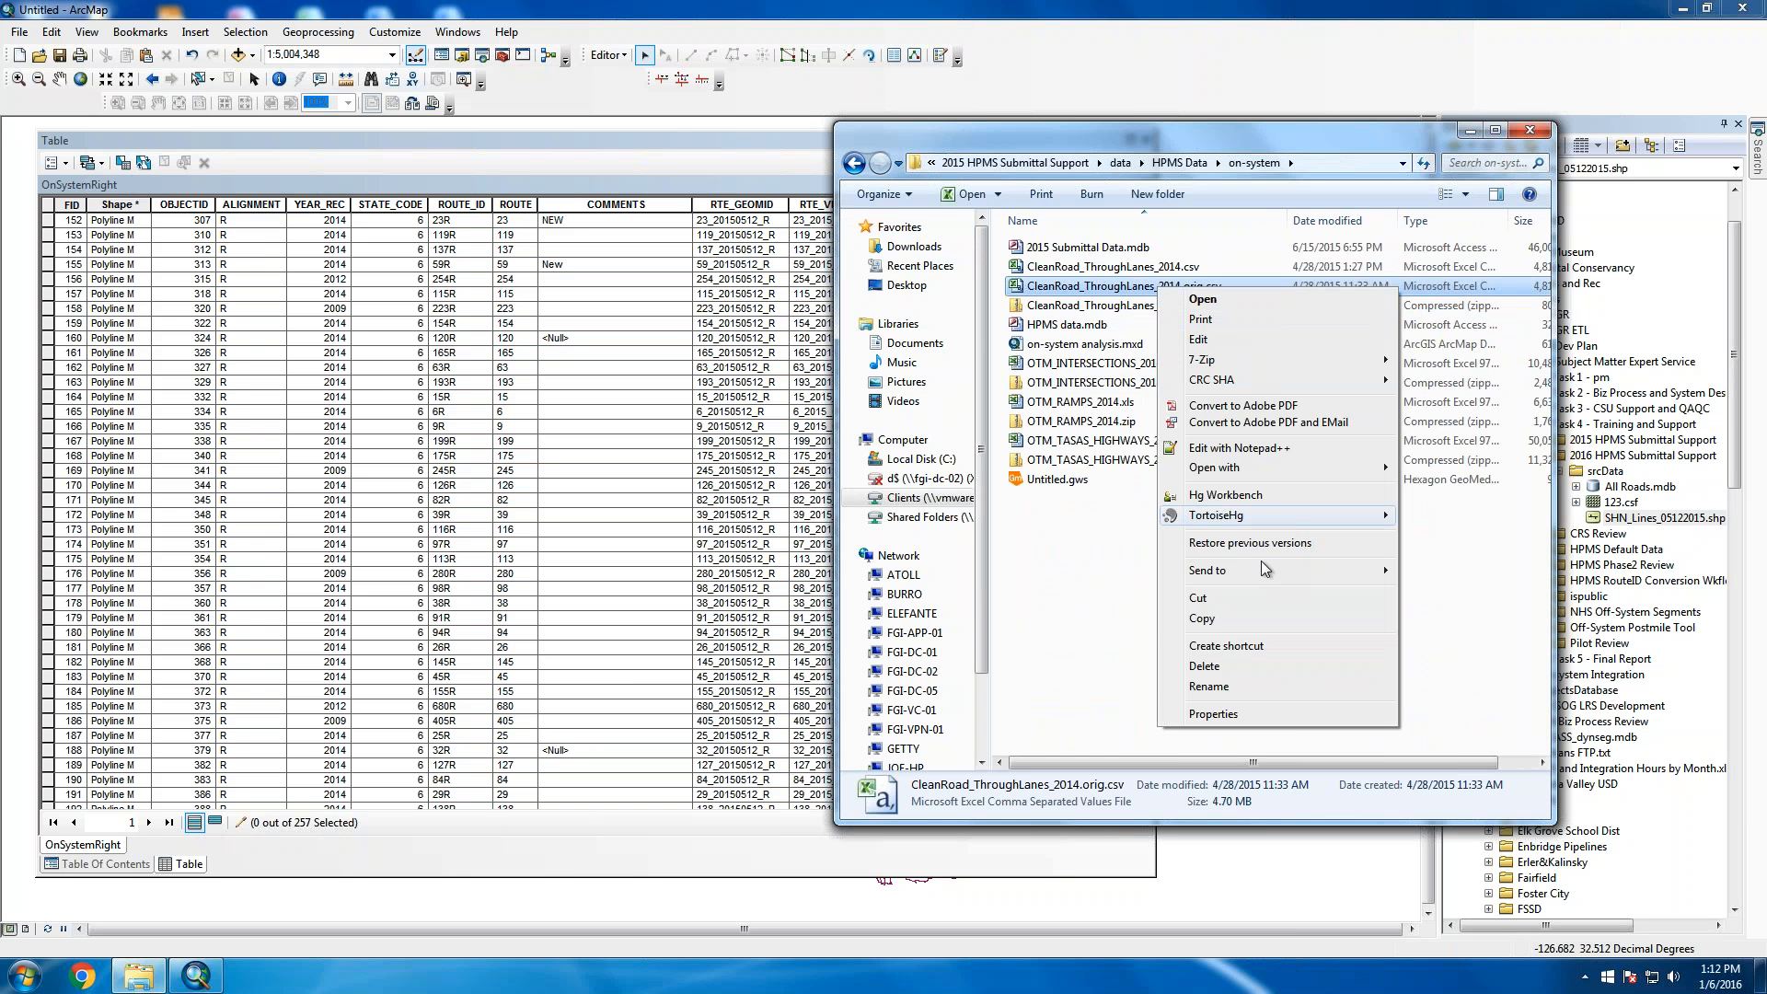
pyautogui.click(1217, 618)
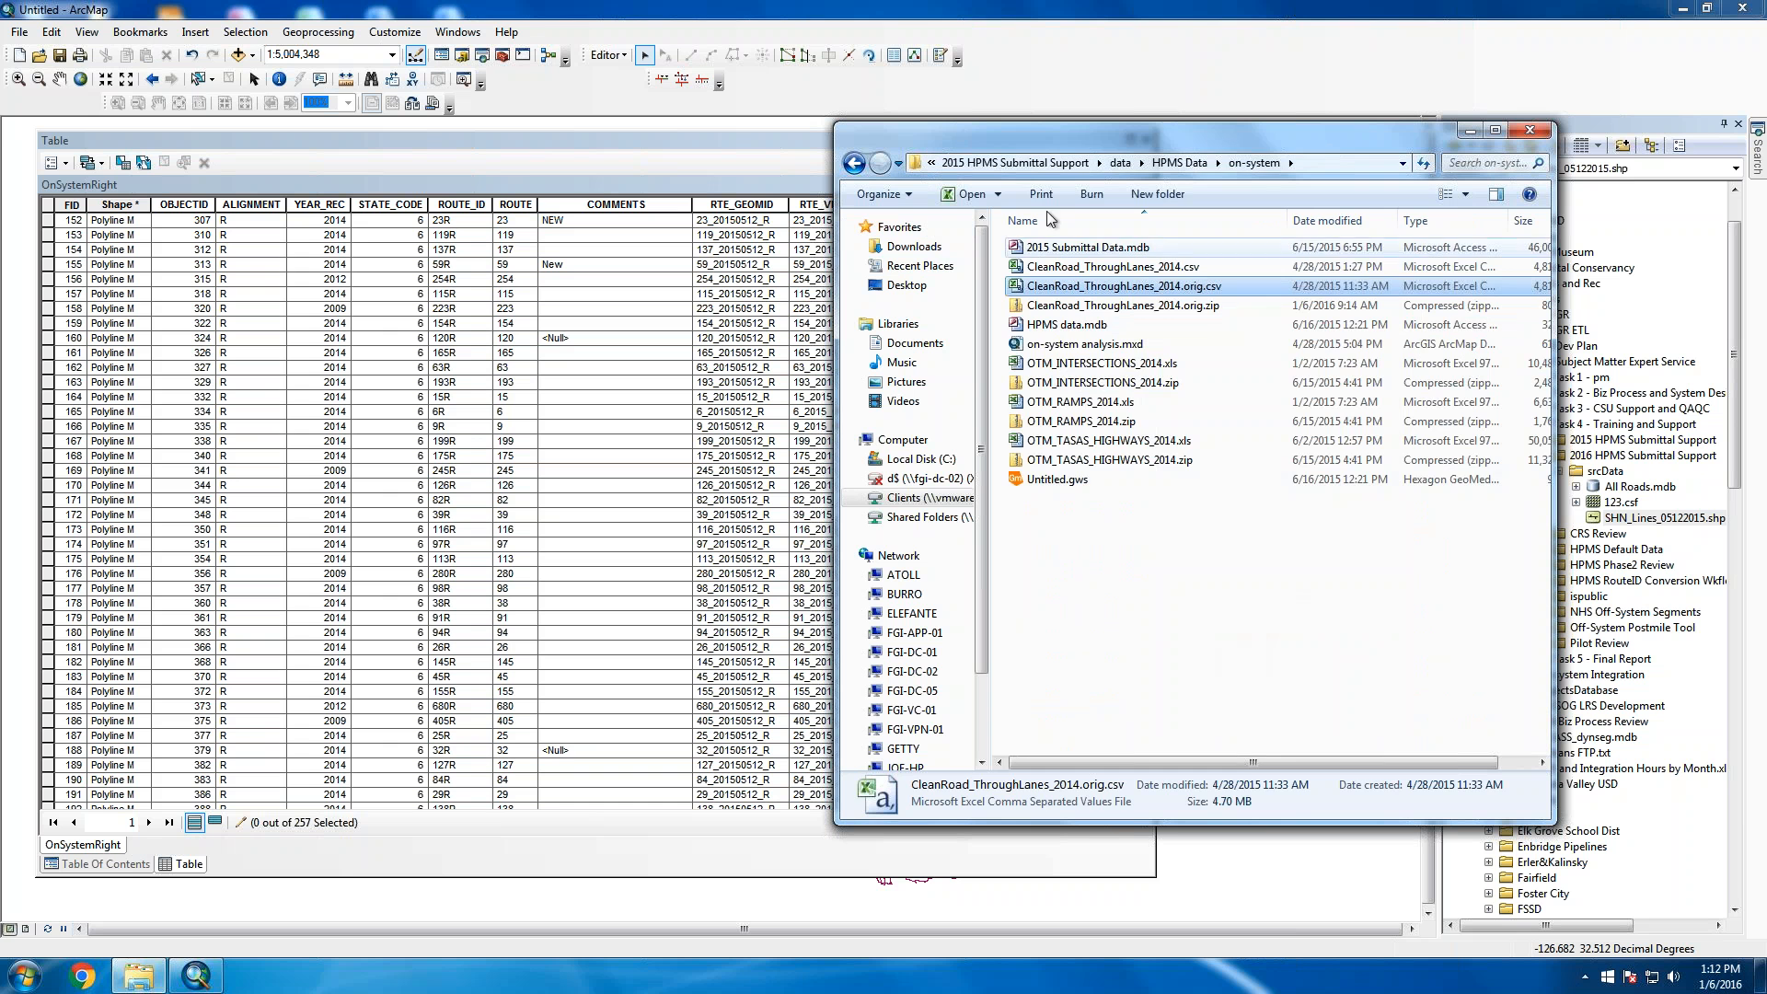
pyautogui.click(1013, 166)
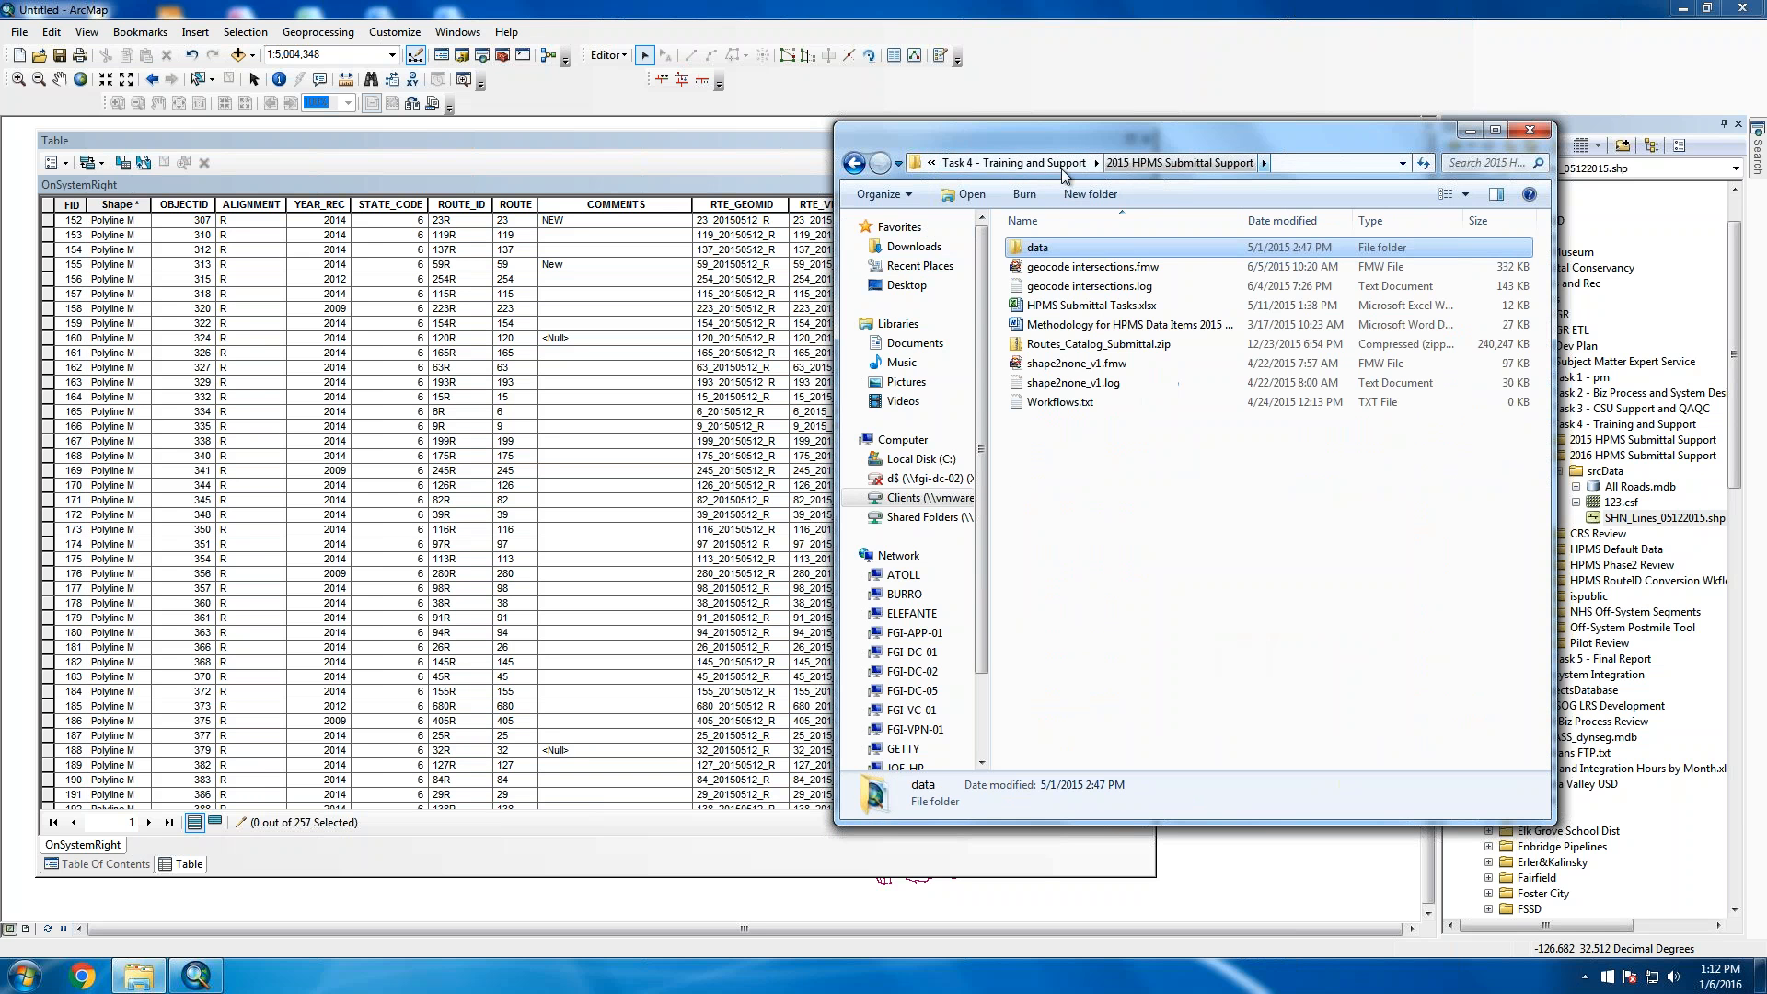
# Paste CleanRoad_ThroughLanes_2014.orig.csv into 2016 HPMS Submittal Support and check its 4,819 KB size
pyautogui.click(1027, 168)
pyautogui.doubleClick(1118, 268)
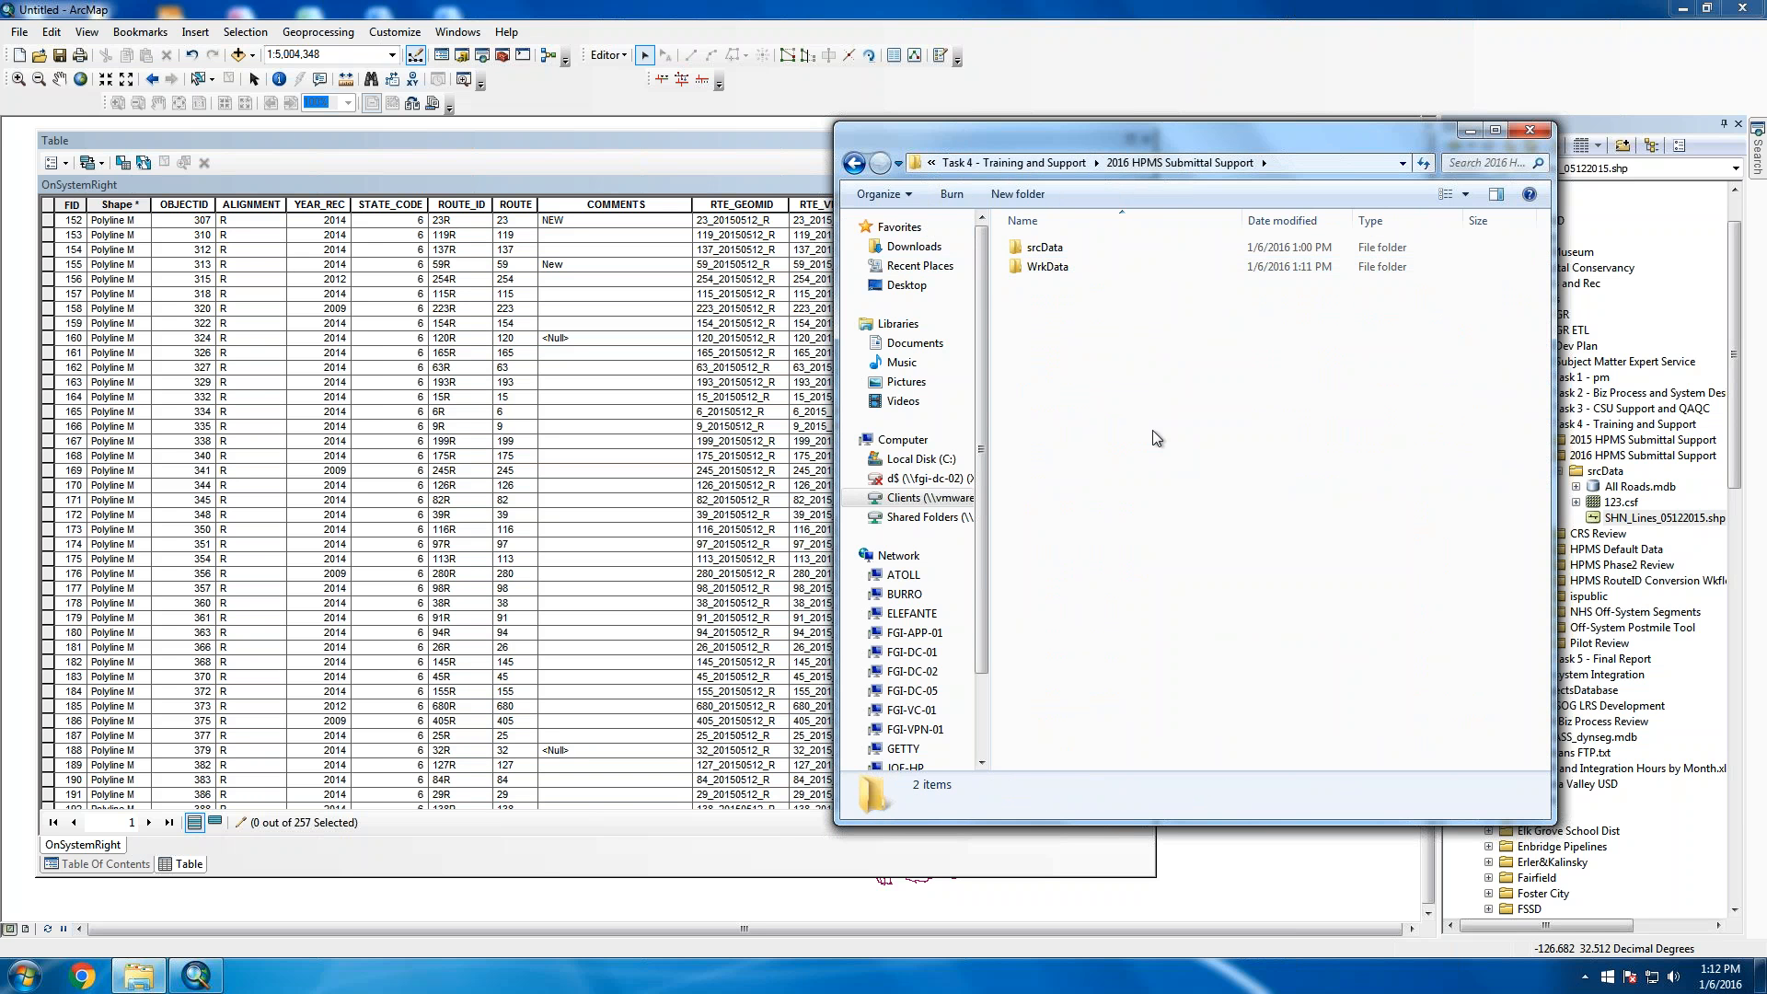
pyautogui.rightClick(1097, 390)
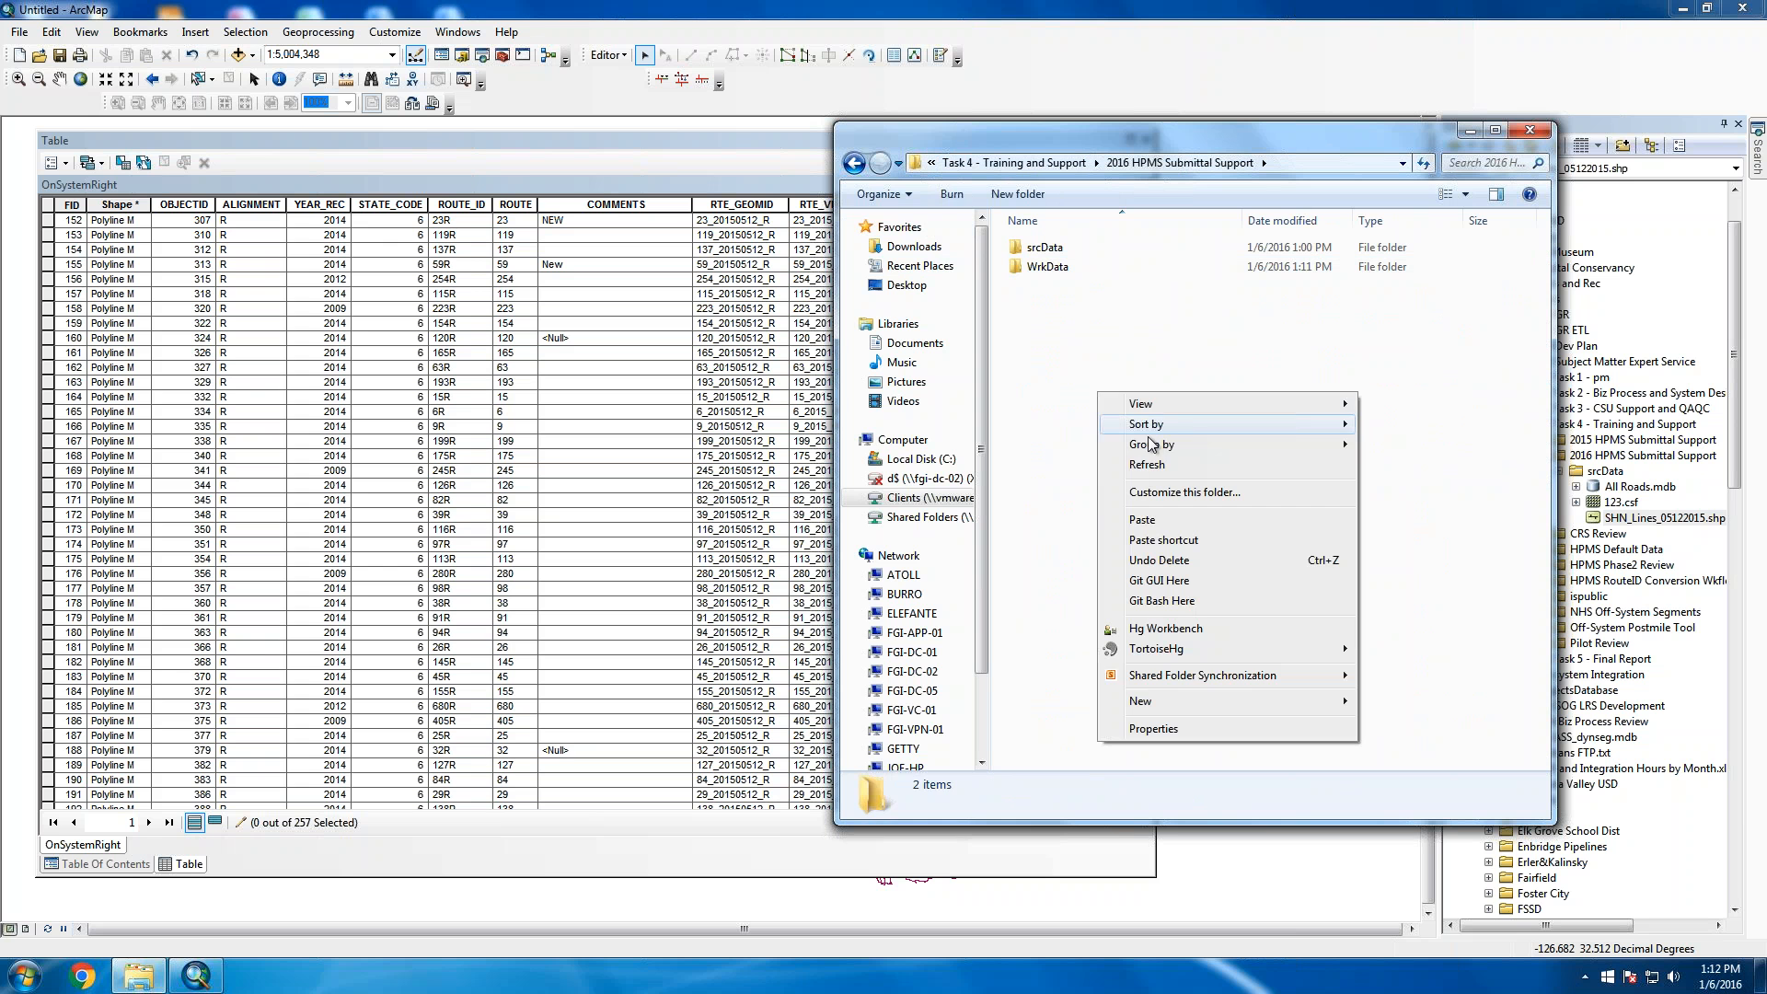
pyautogui.click(1167, 521)
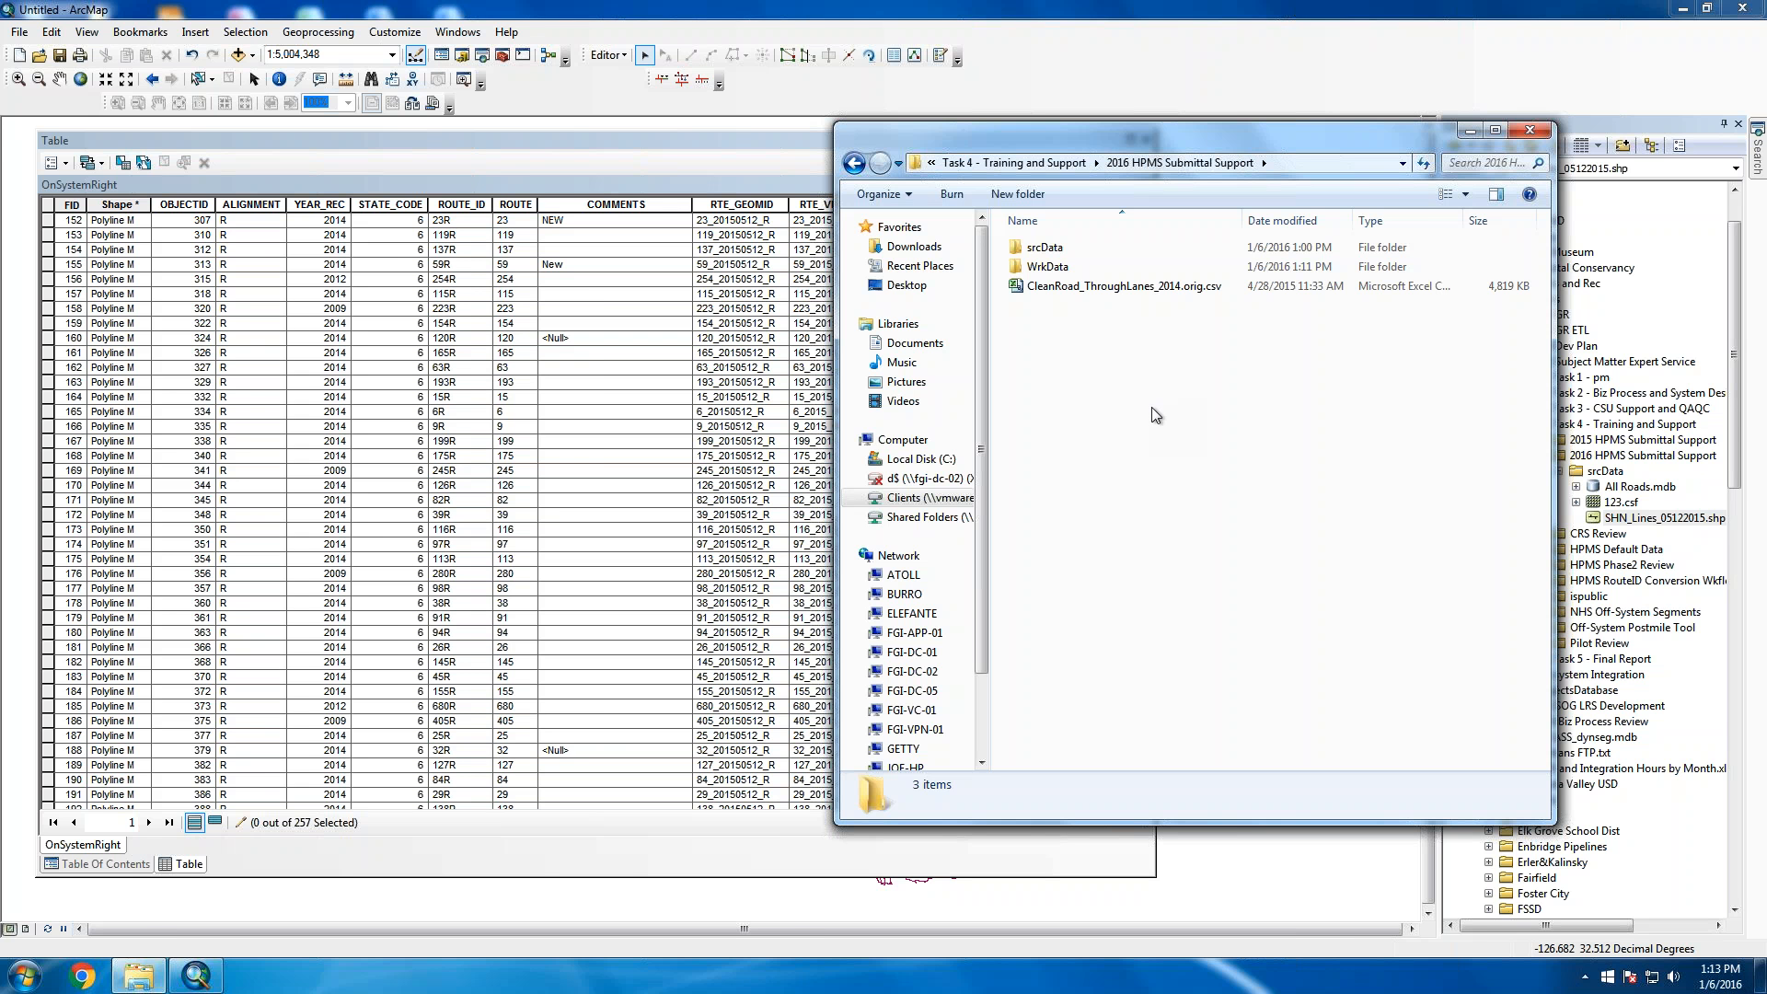
pyautogui.click(1144, 286)
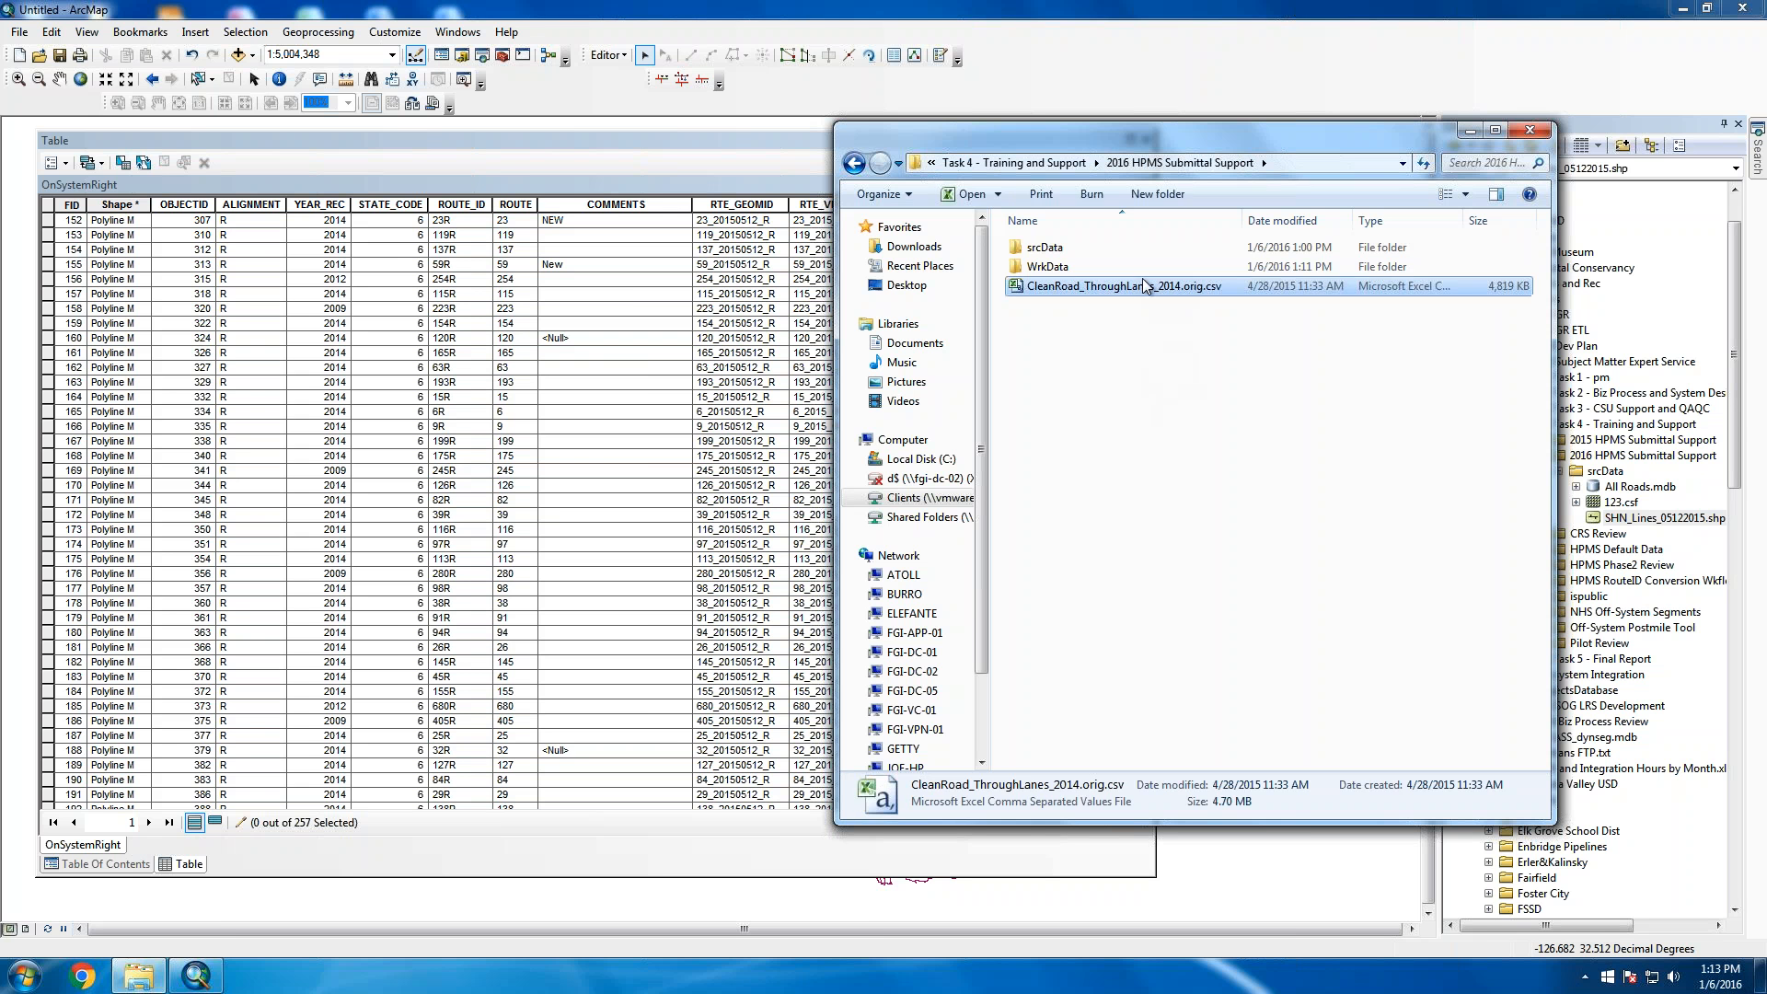
pyautogui.click(1101, 402)
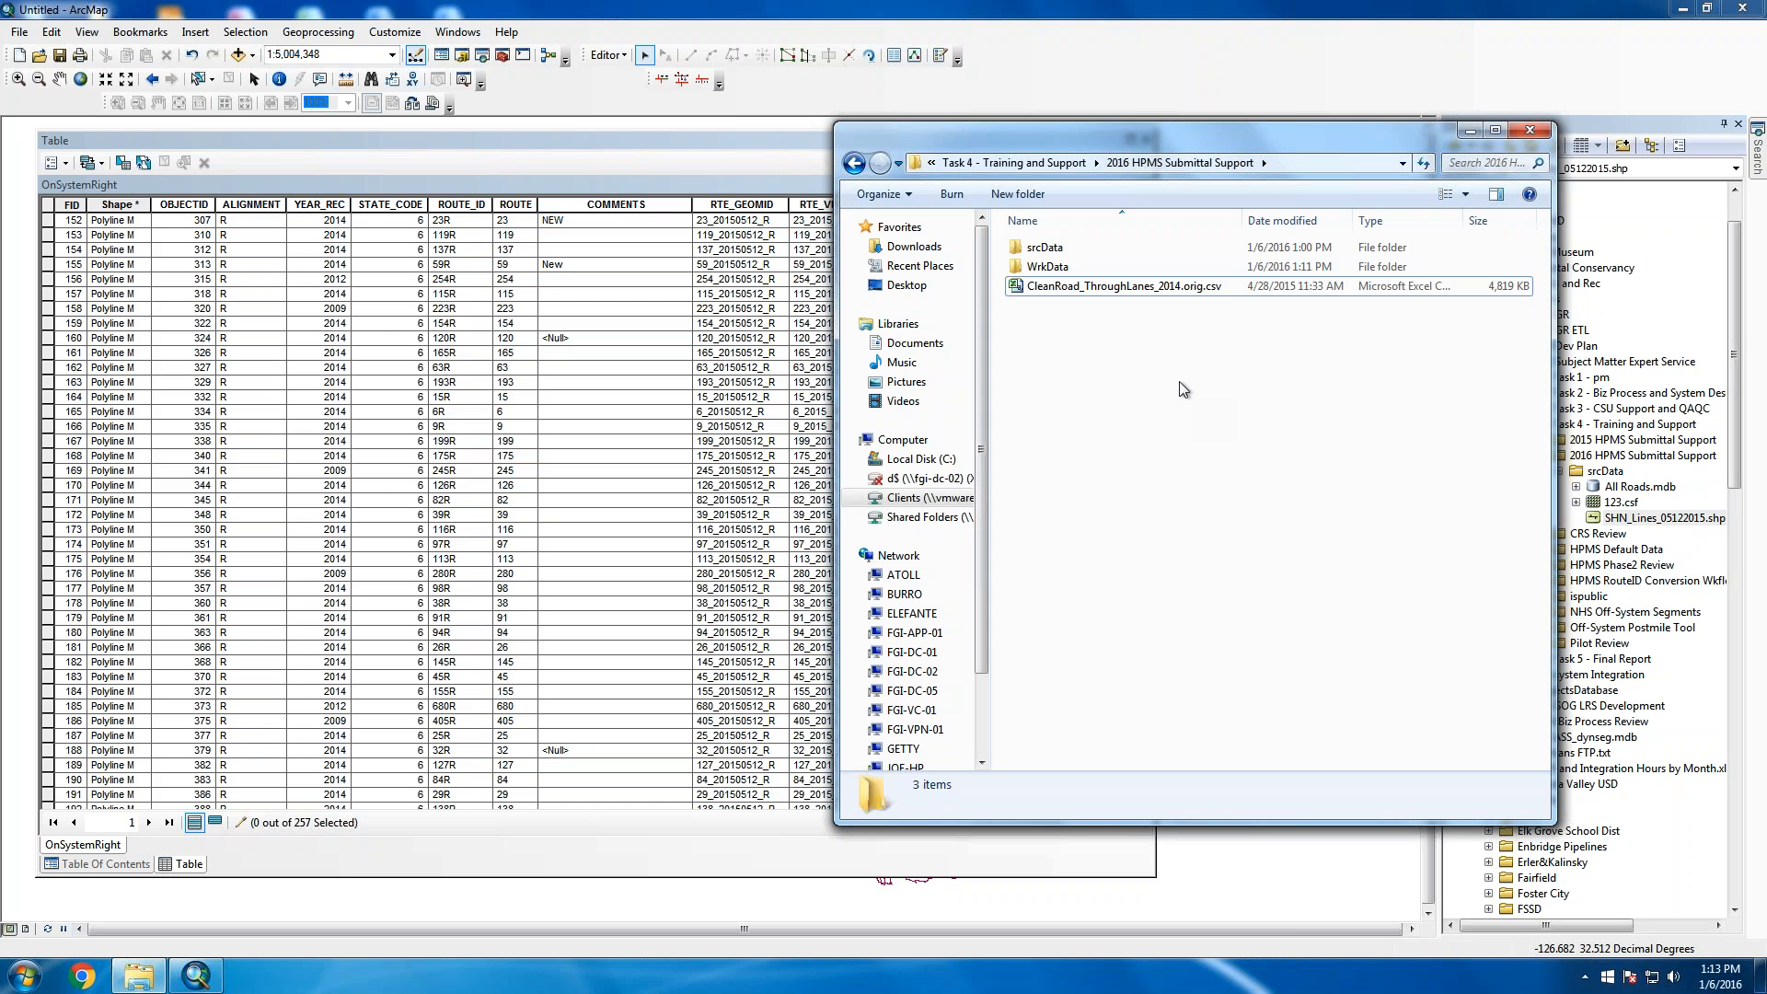
# Open CleanRoad_ThroughLanes_2014.orig.csv in Excel and scroll its through-lane rows from cell B15
pyautogui.click(1186, 287)
pyautogui.rightClick(1185, 288)
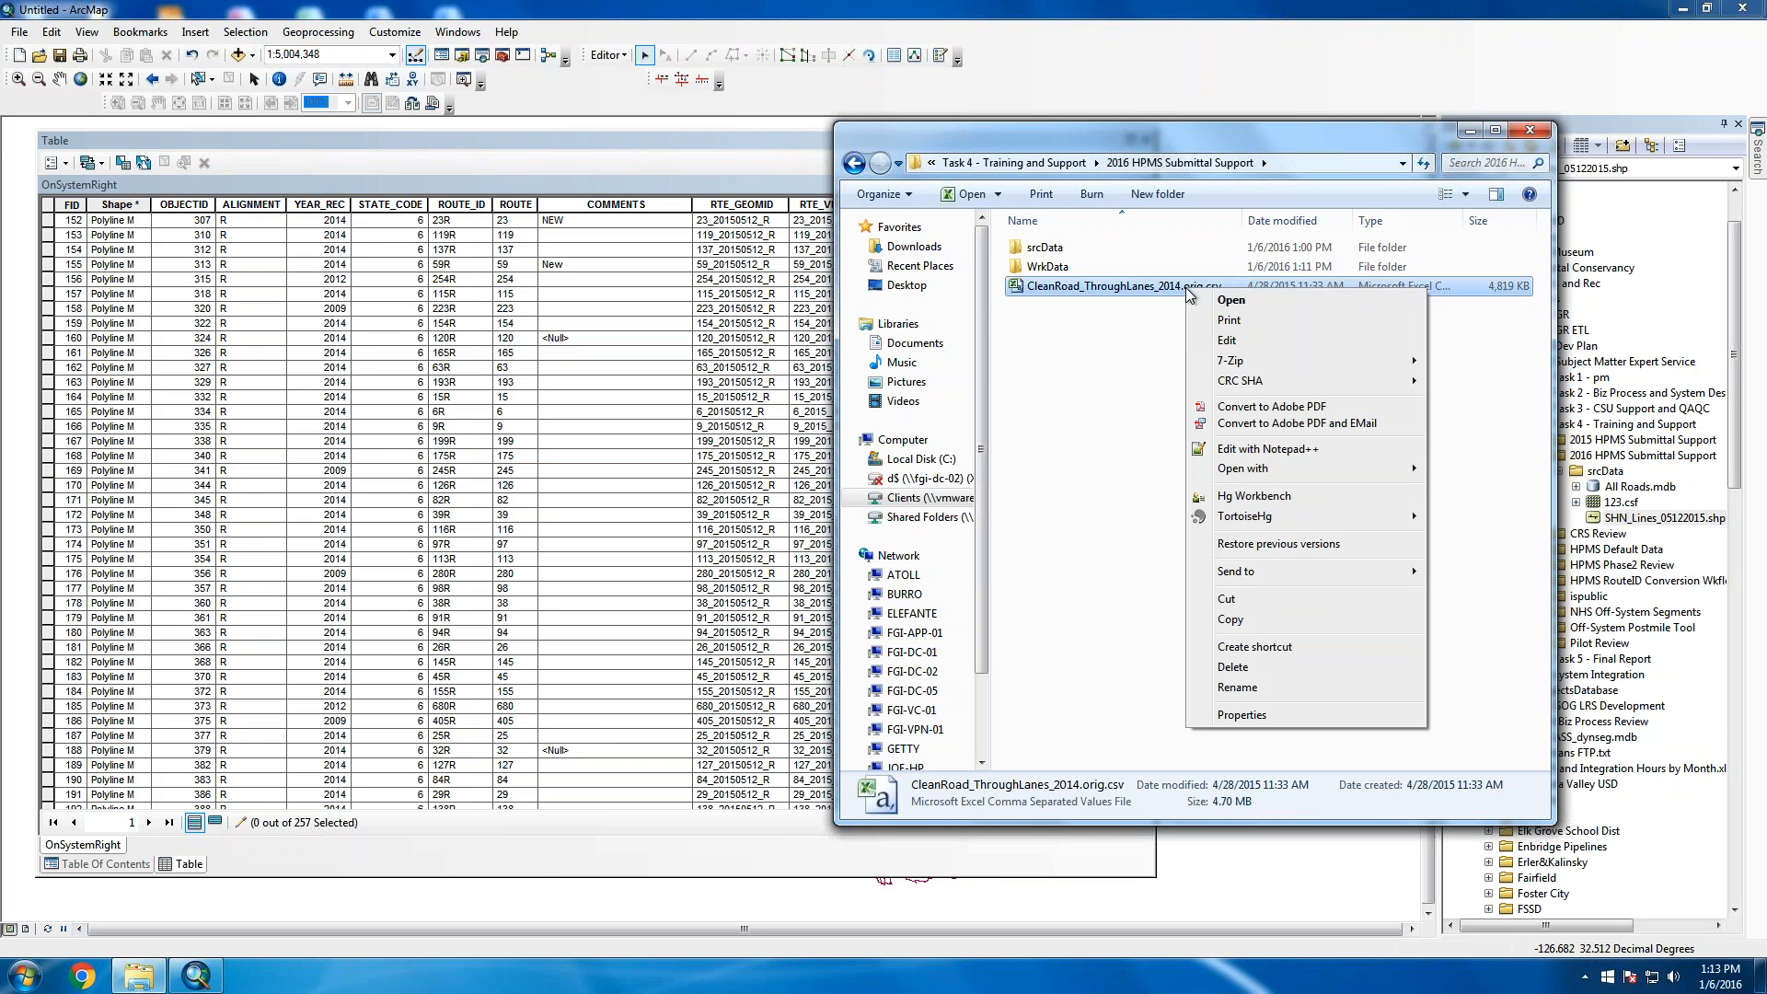
pyautogui.click(1229, 300)
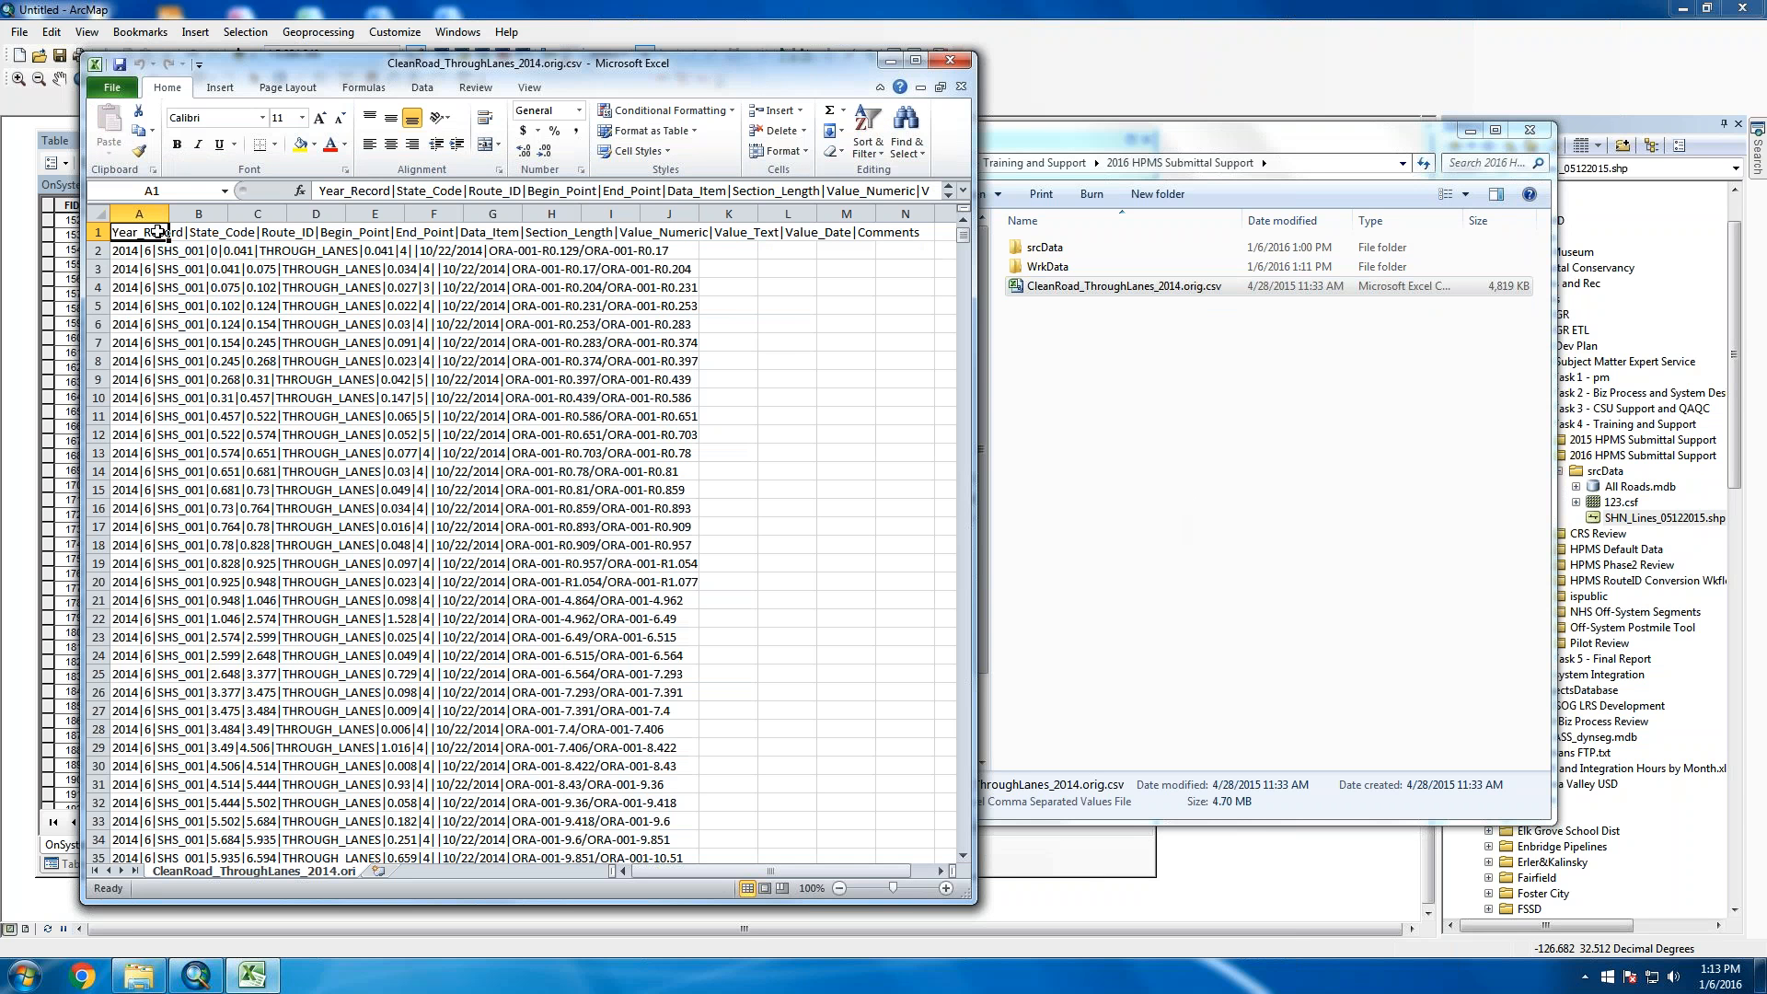
pyautogui.click(187, 488)
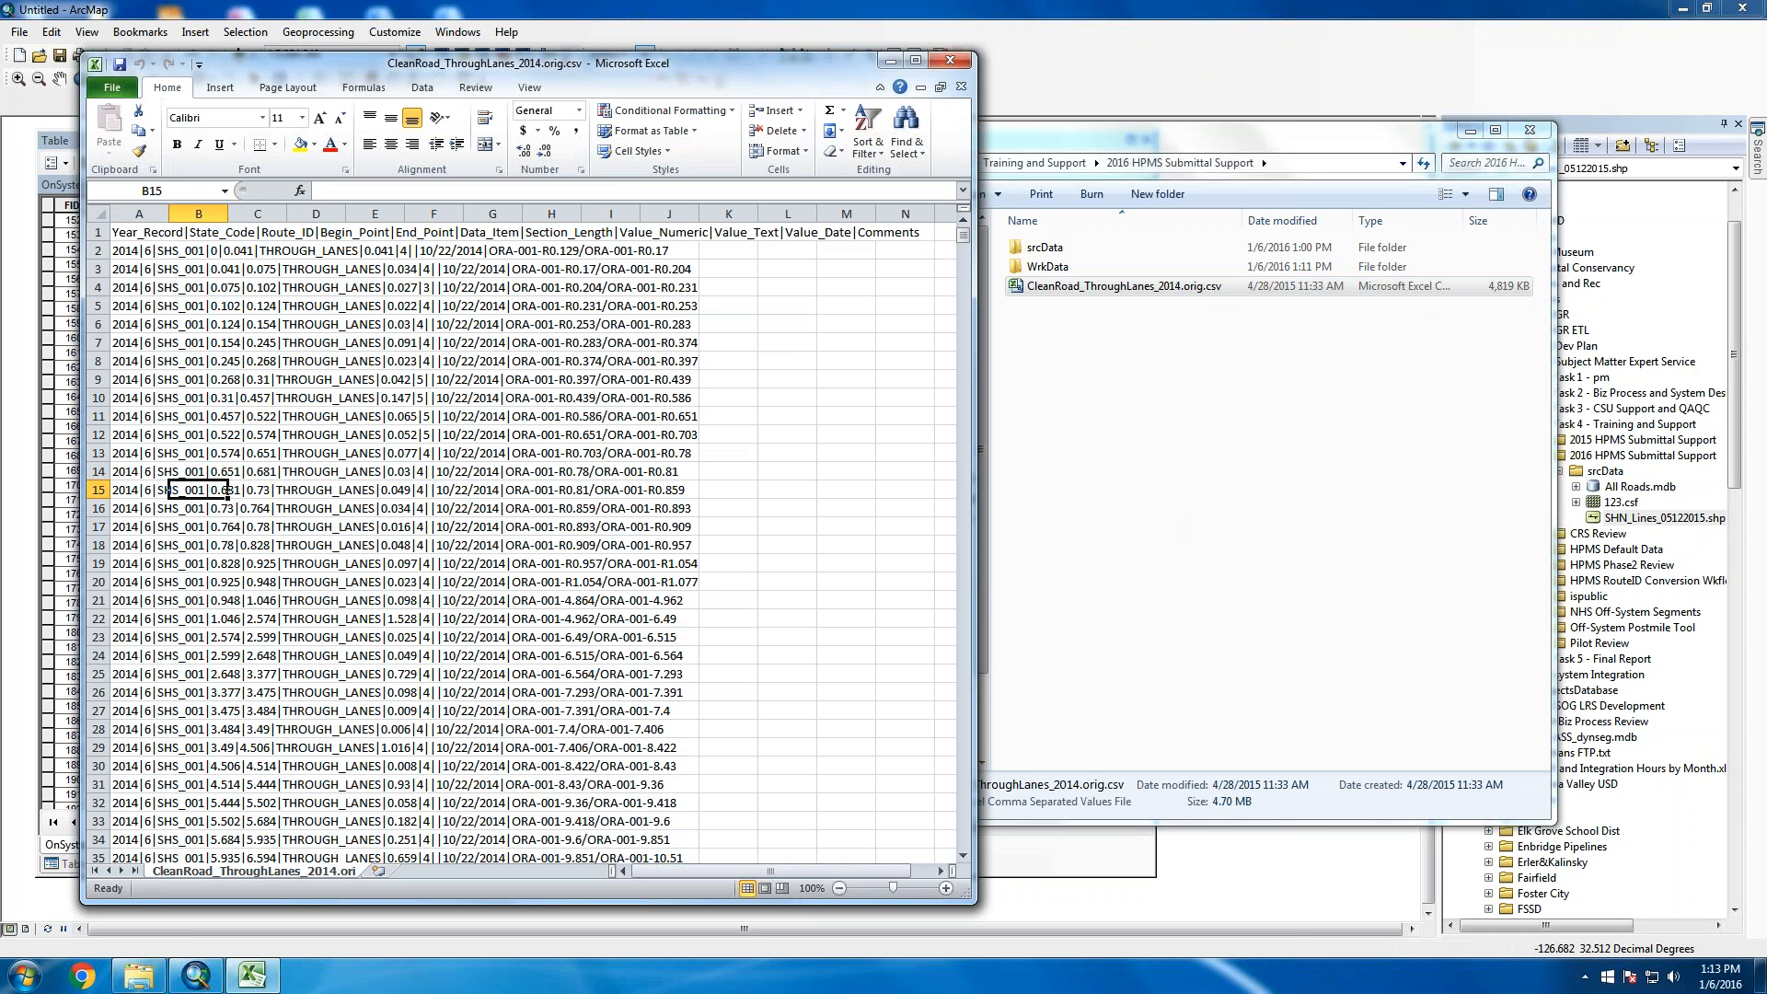
pyautogui.scroll(-20, 191, 559)
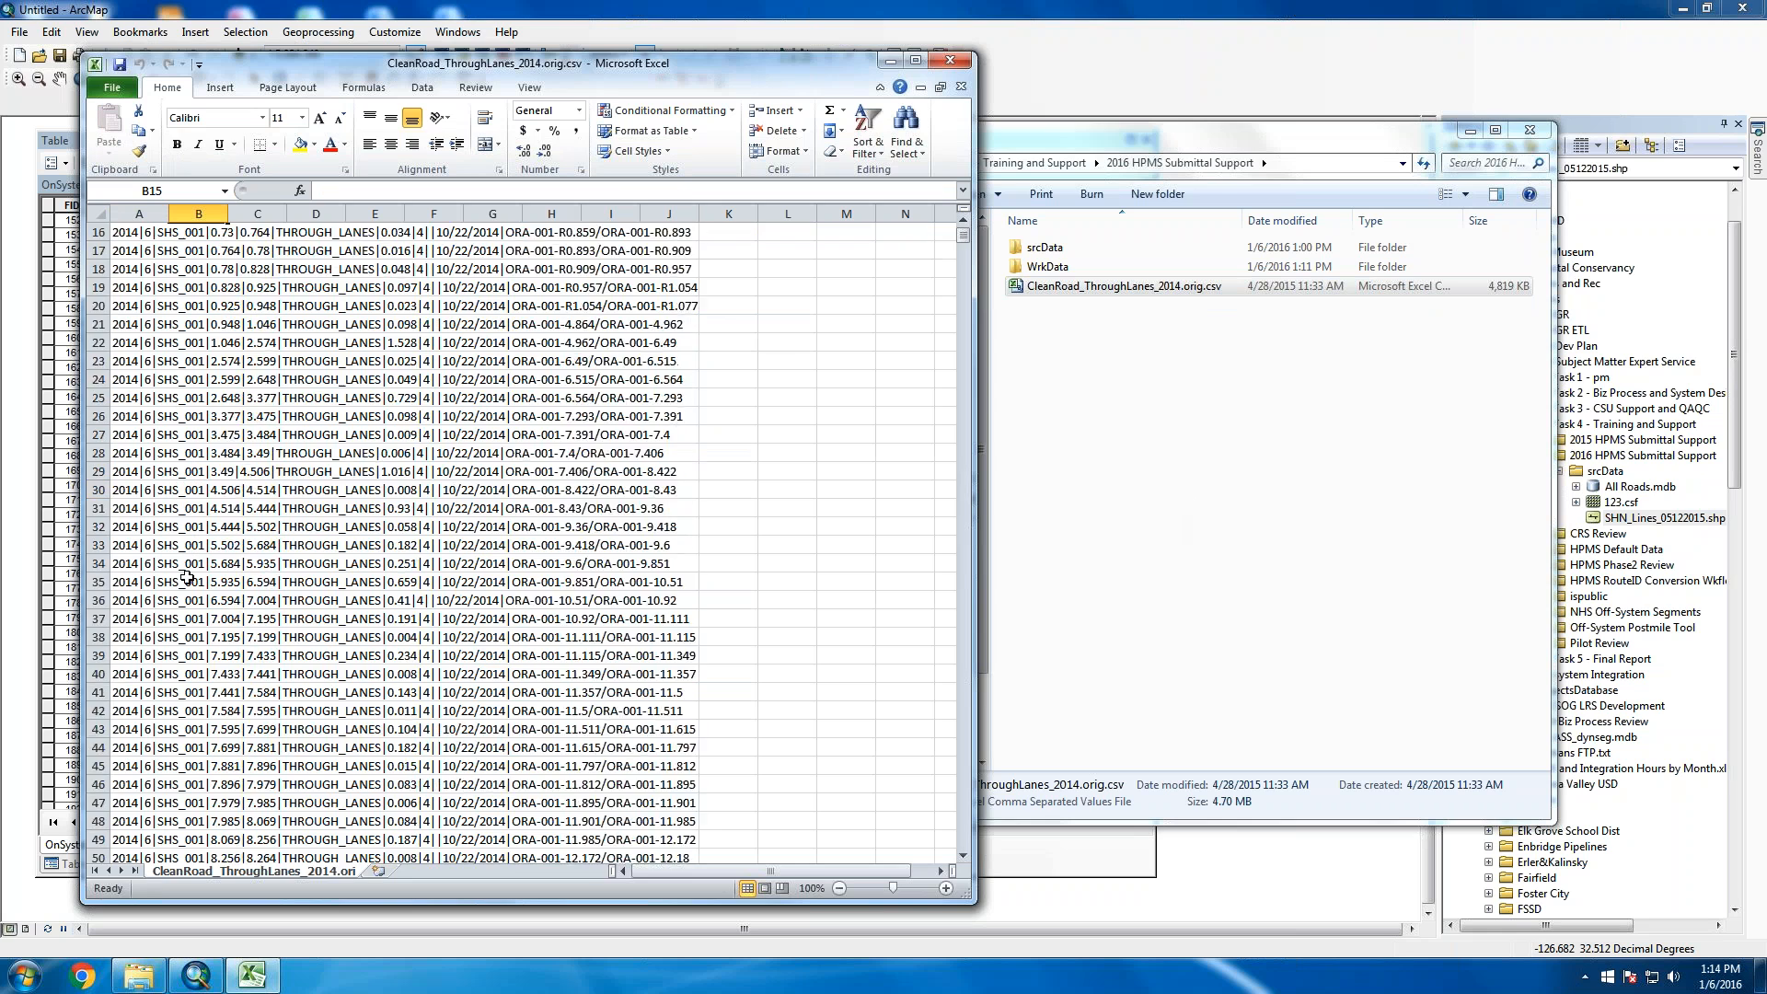
pyautogui.scroll(-20, 199, 693)
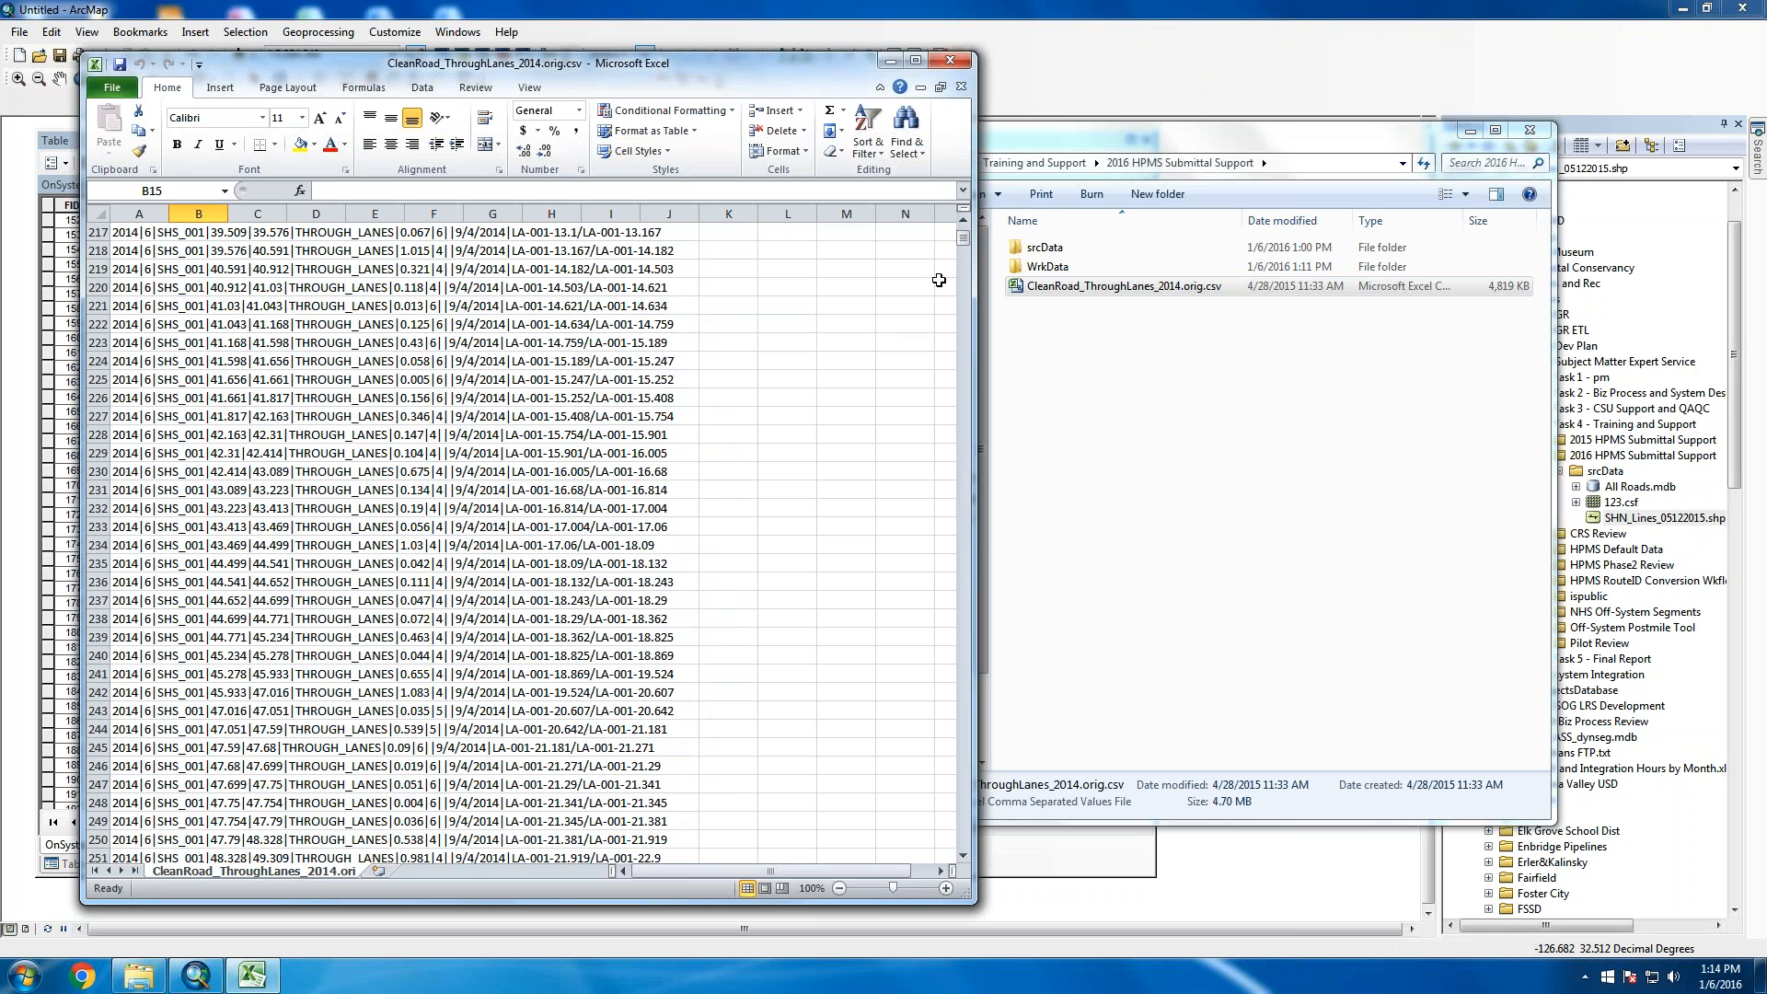
# Review more THROUGH_LANES records, then drag the Excel window right to uncover the ArcMap table
pyautogui.moveTo(963, 238)
pyautogui.mouseDown()
pyautogui.moveTo(996, 672)
pyautogui.moveTo(970, 213)
pyautogui.mouseUp()
pyautogui.click(246, 543)
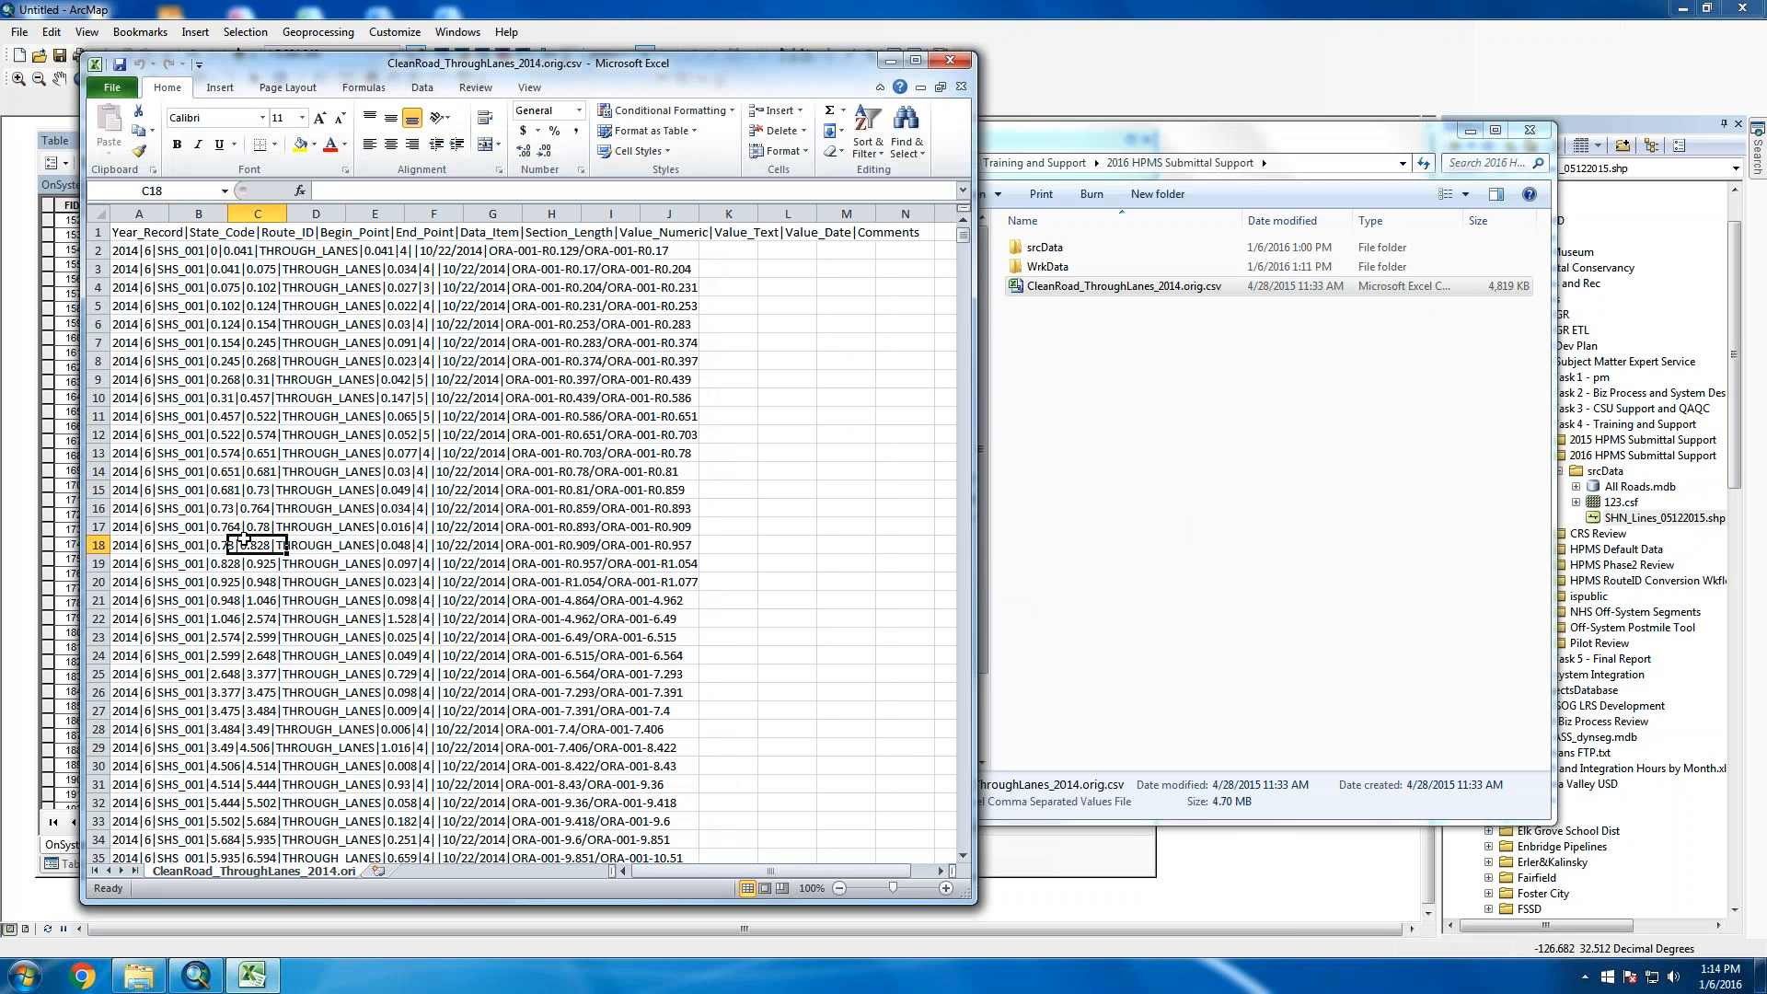
pyautogui.click(188, 493)
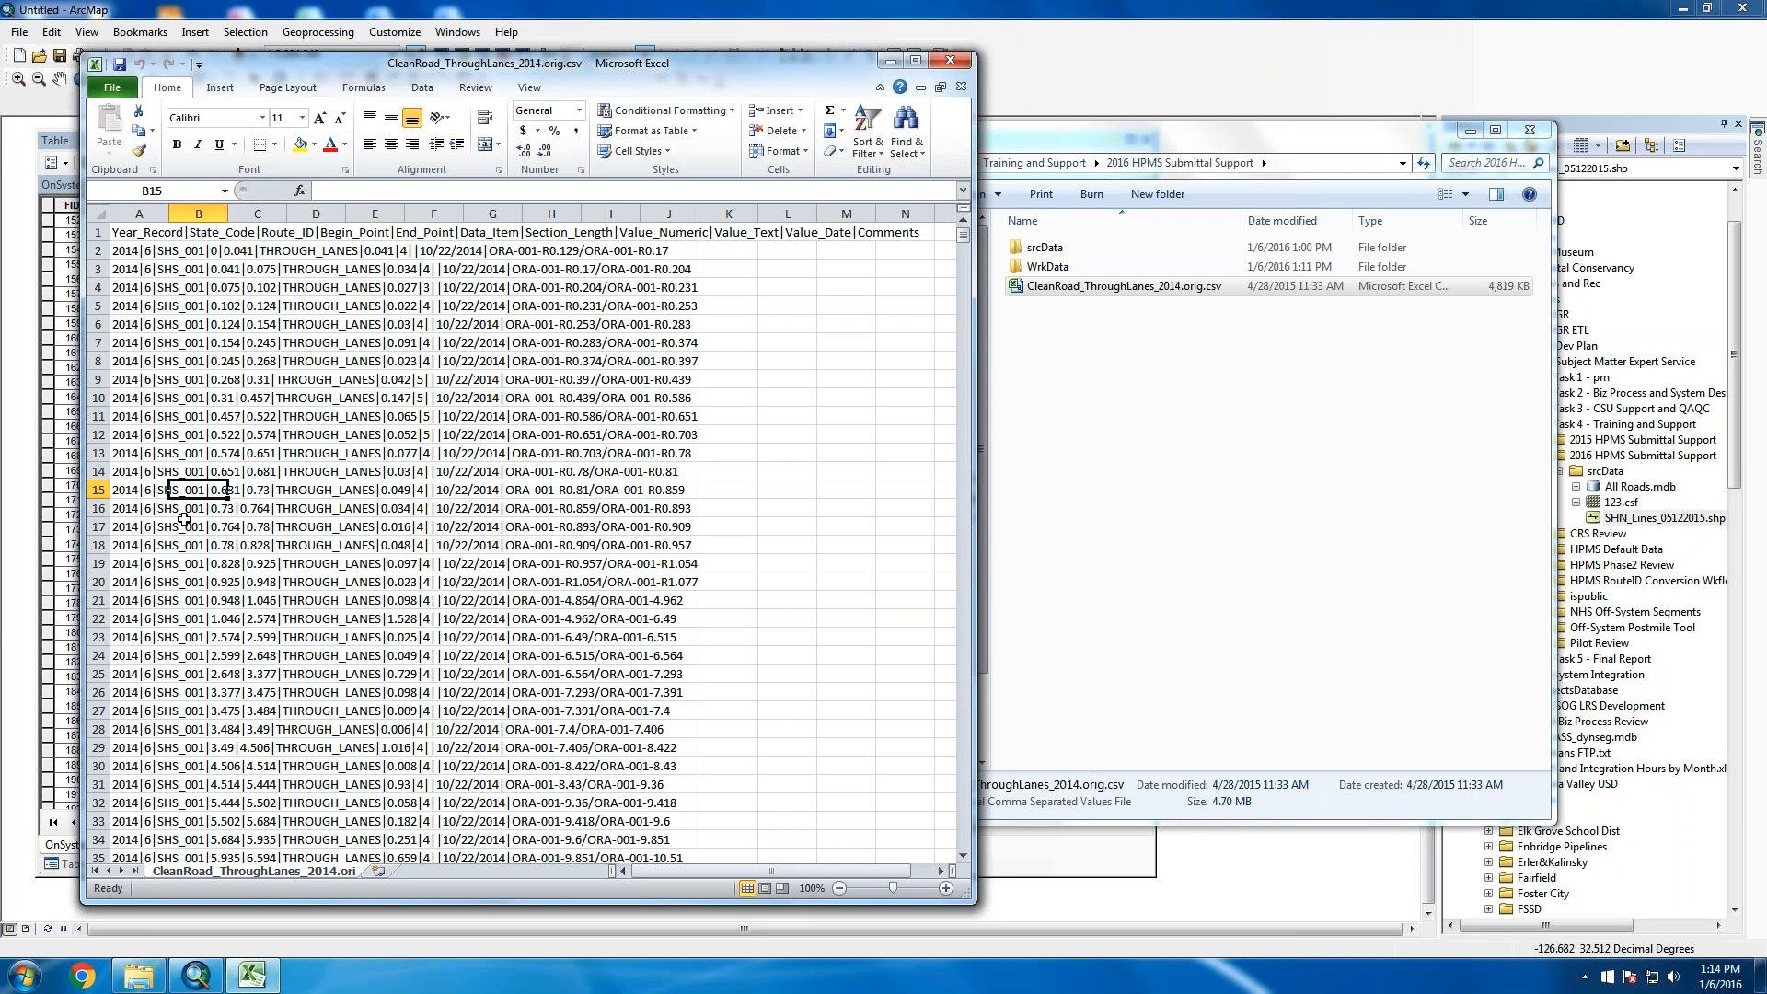
pyautogui.scroll(-20, 192, 529)
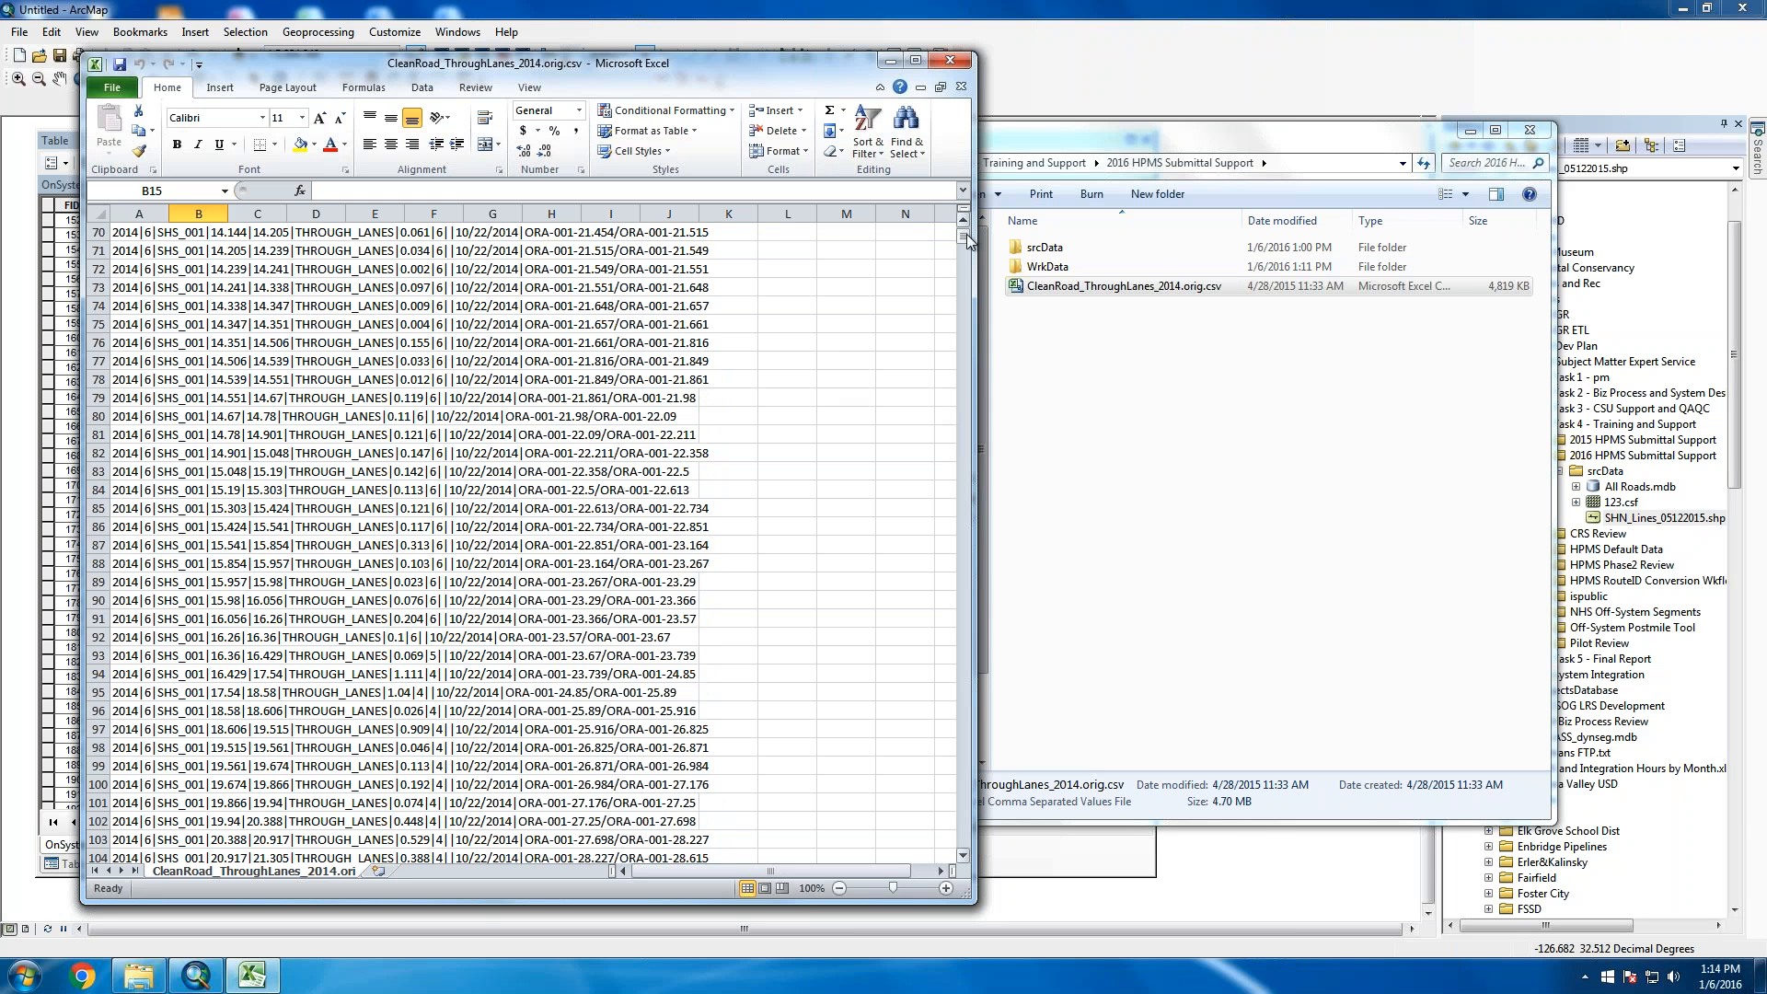
pyautogui.moveTo(964, 236); pyautogui.dragTo(964, 226)
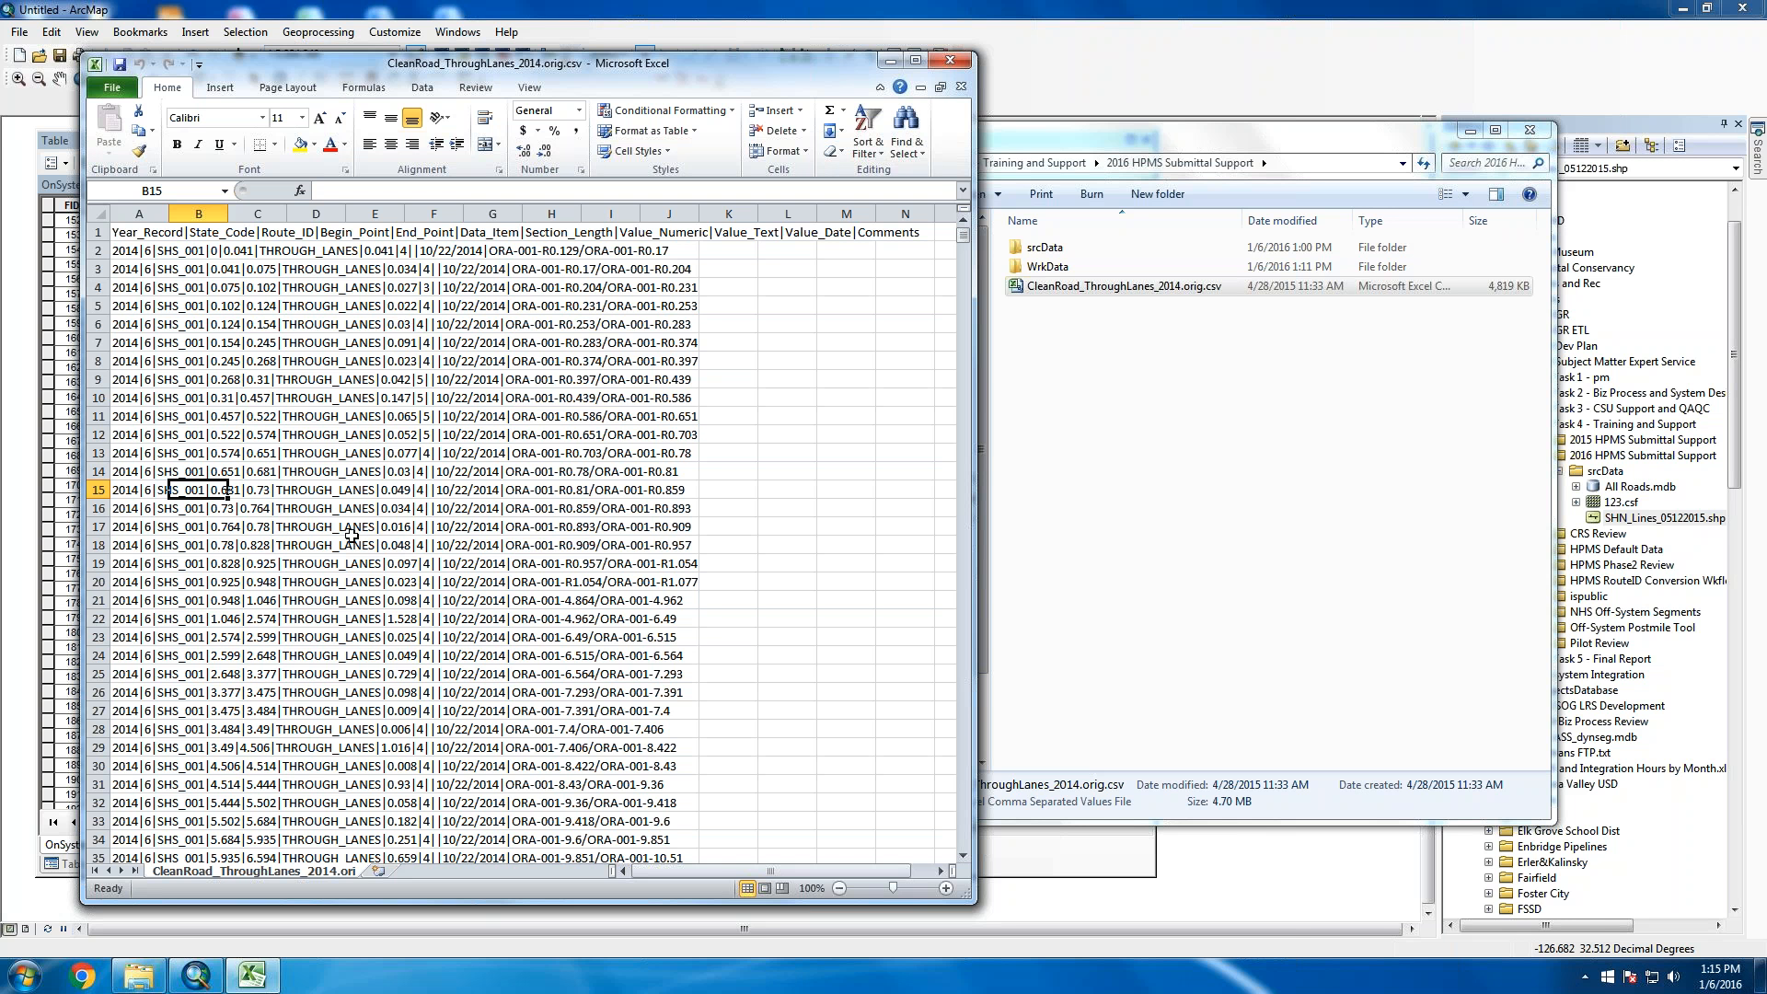
pyautogui.scroll(-20, 365, 603)
pyautogui.scroll(-15, 365, 603)
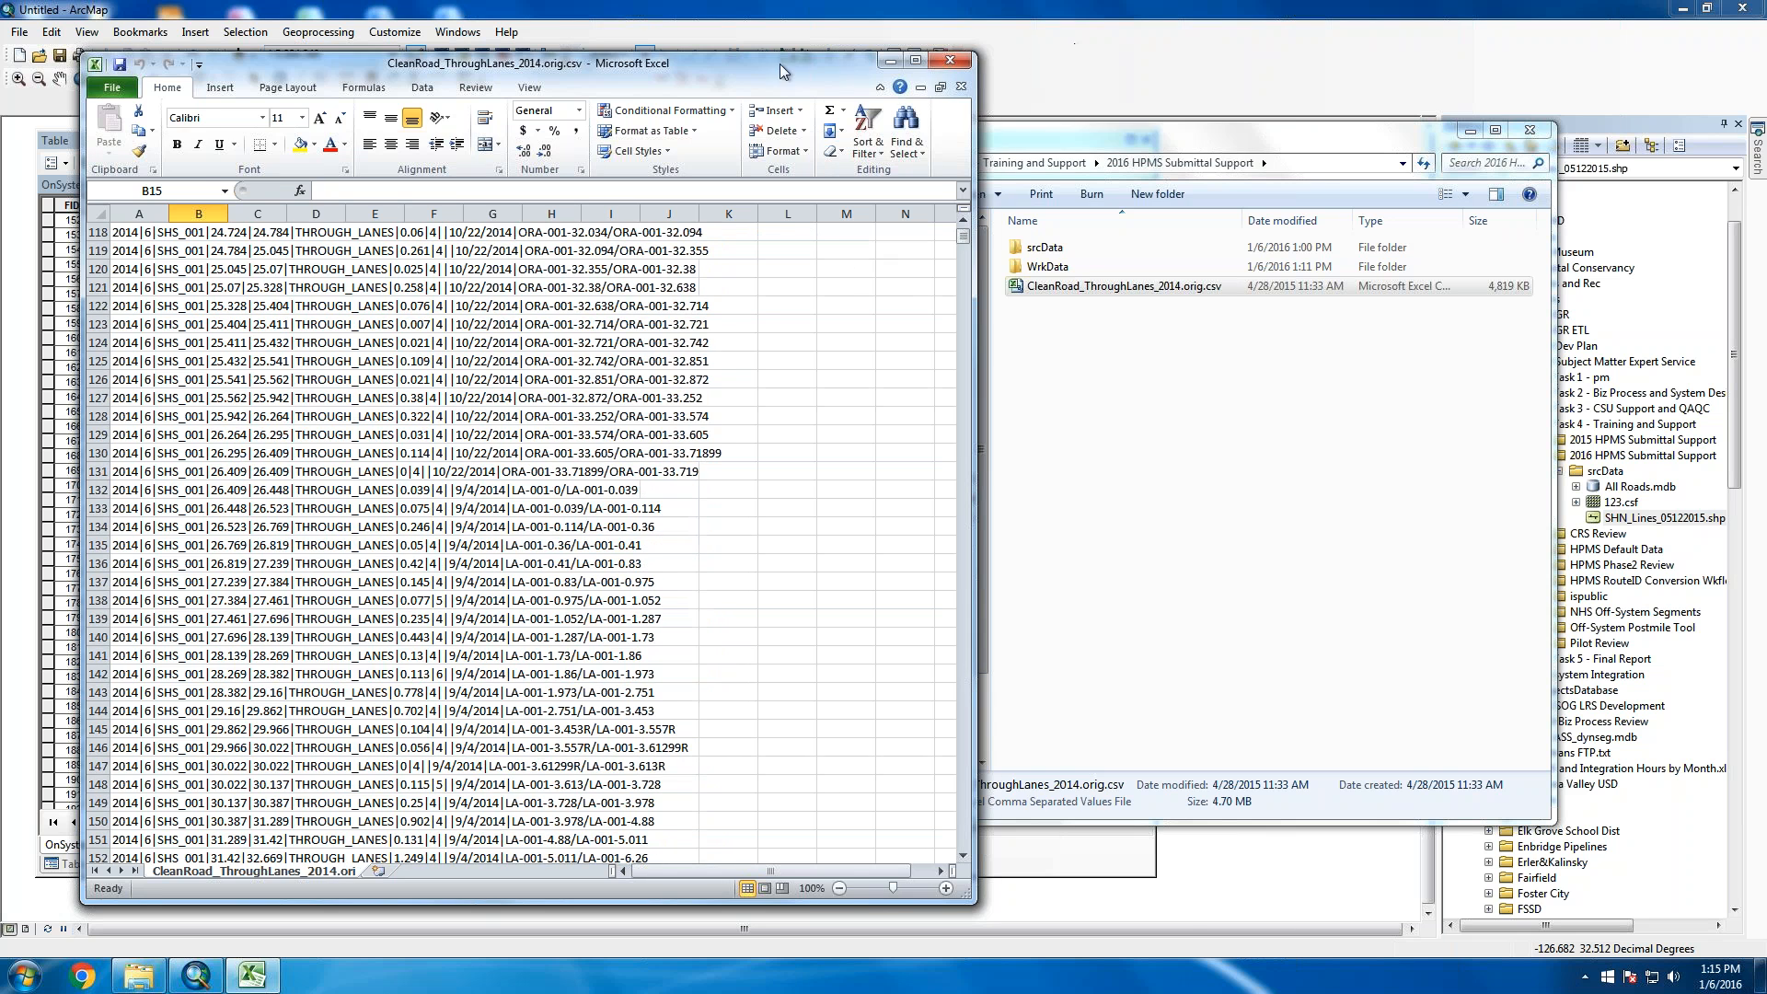
pyautogui.moveTo(780, 64); pyautogui.dragTo(1234, 70)
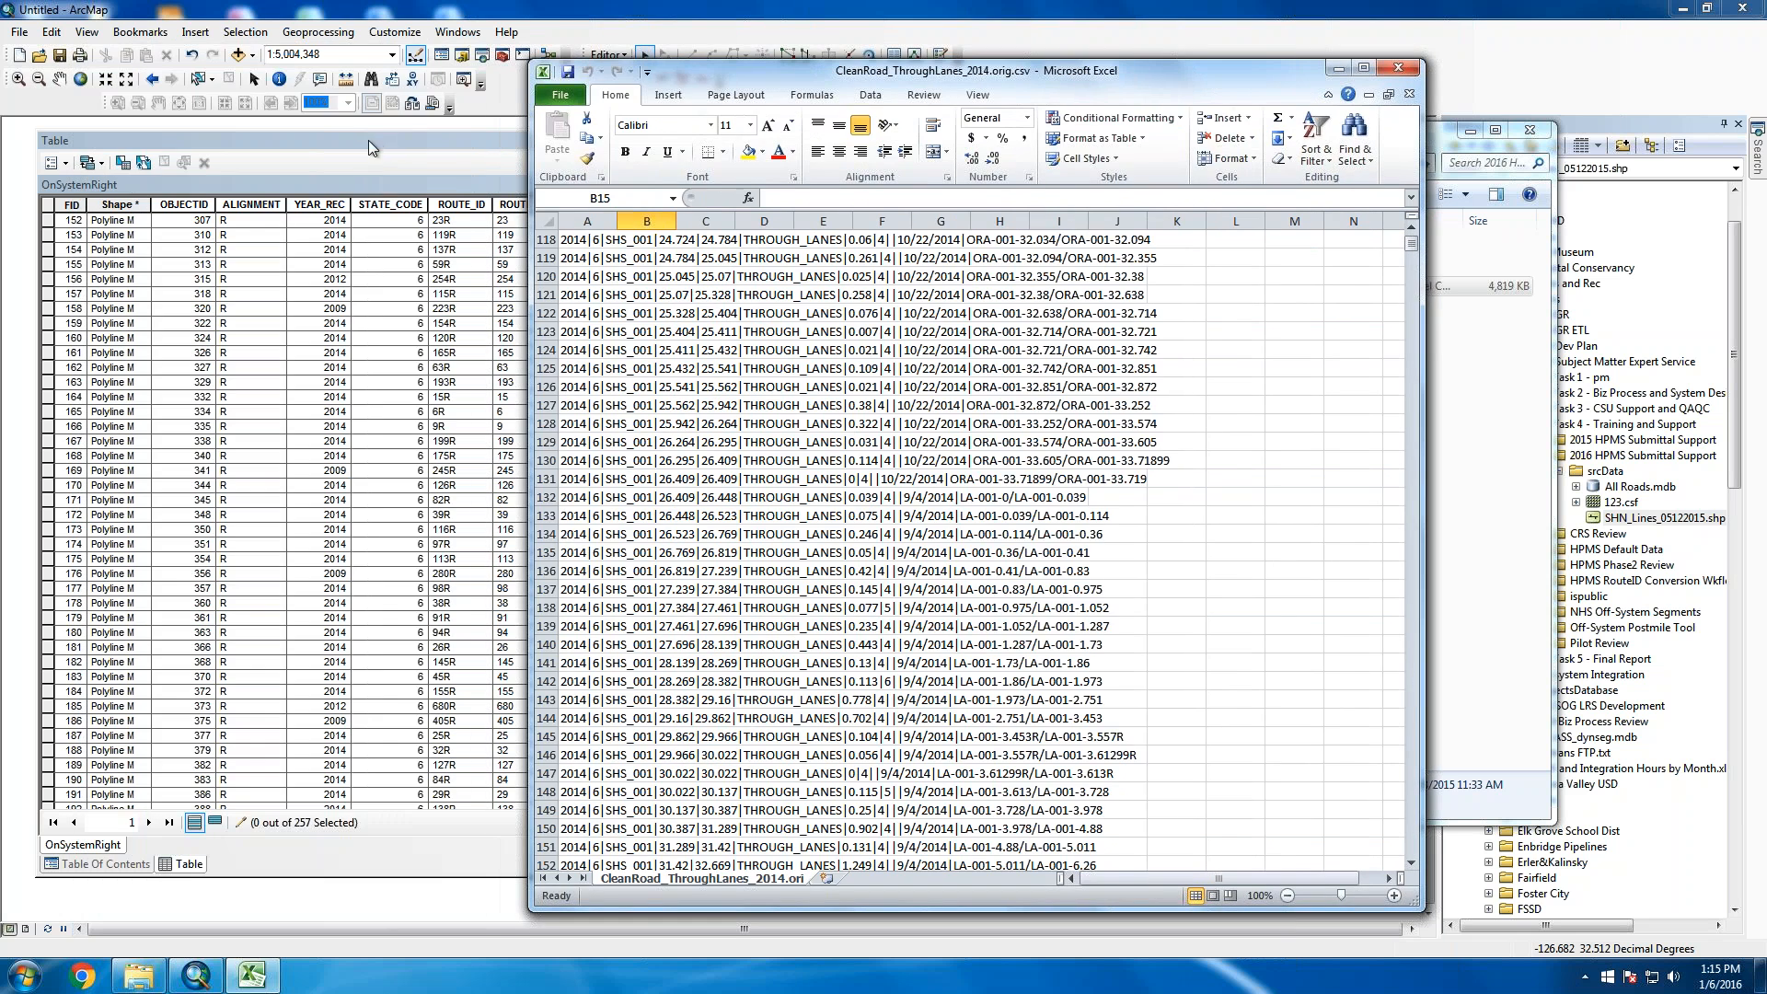
# Bring the OnSystemRight attribute table forward and select its ROUTE_ID column
pyautogui.click(368, 140)
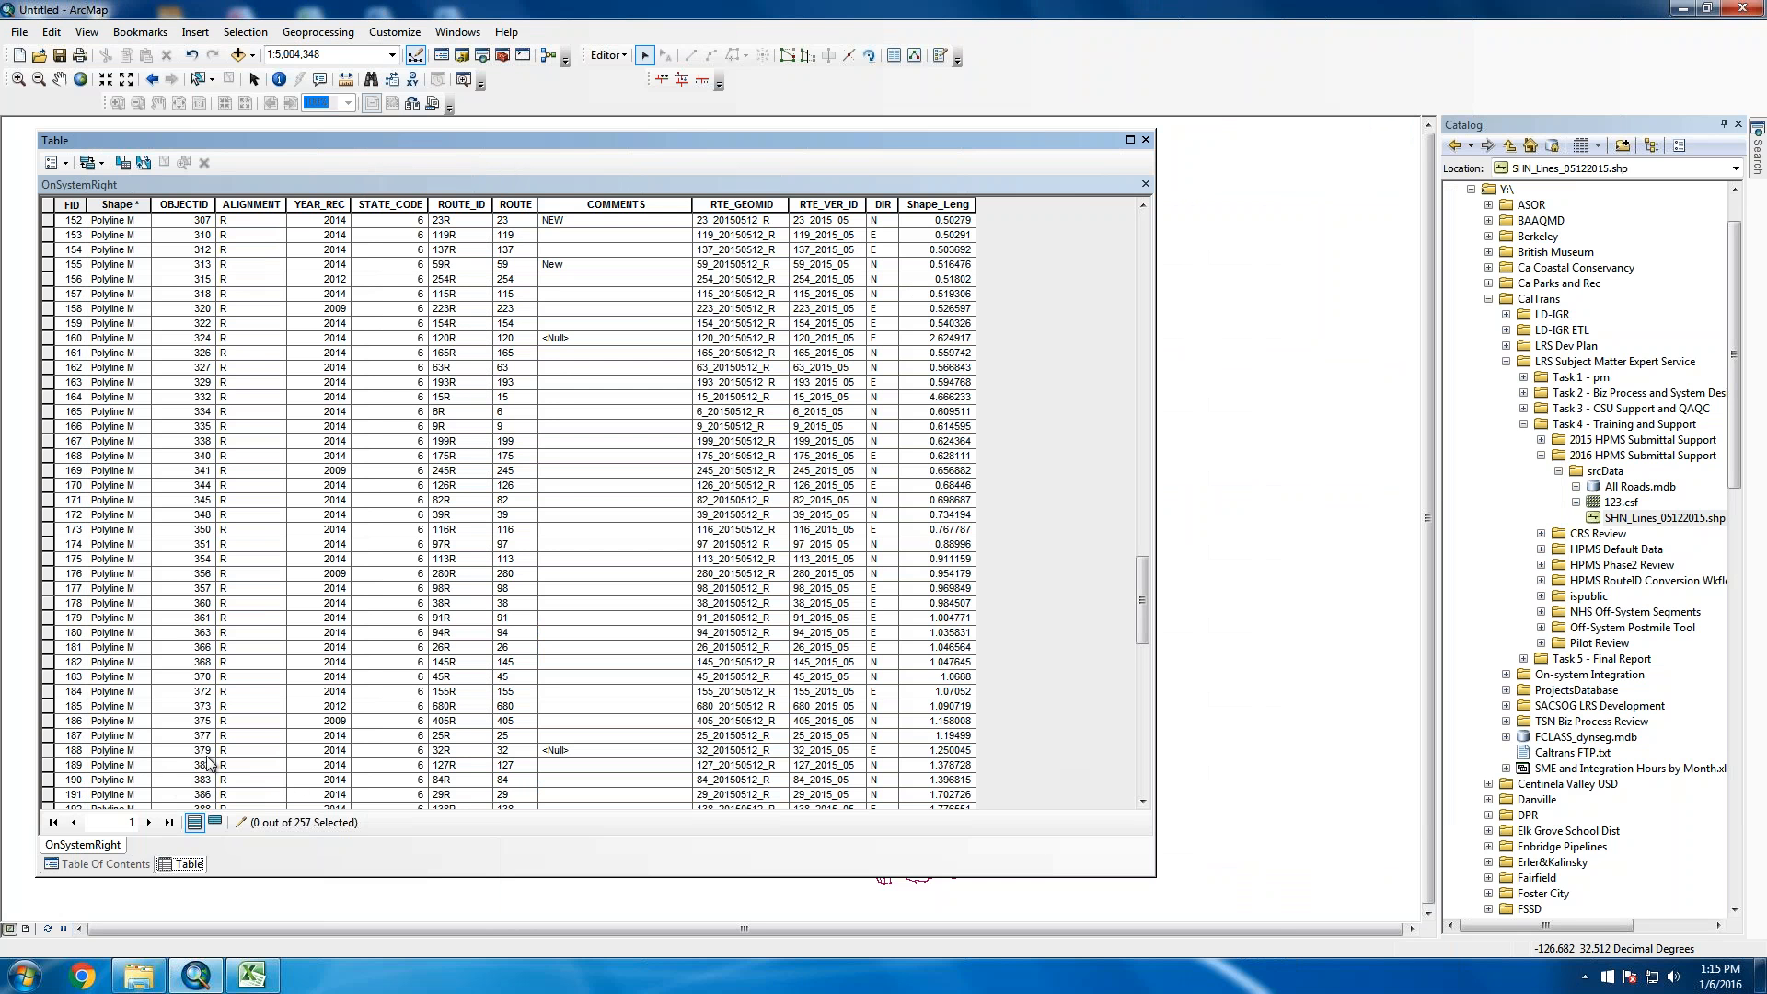
pyautogui.click(464, 205)
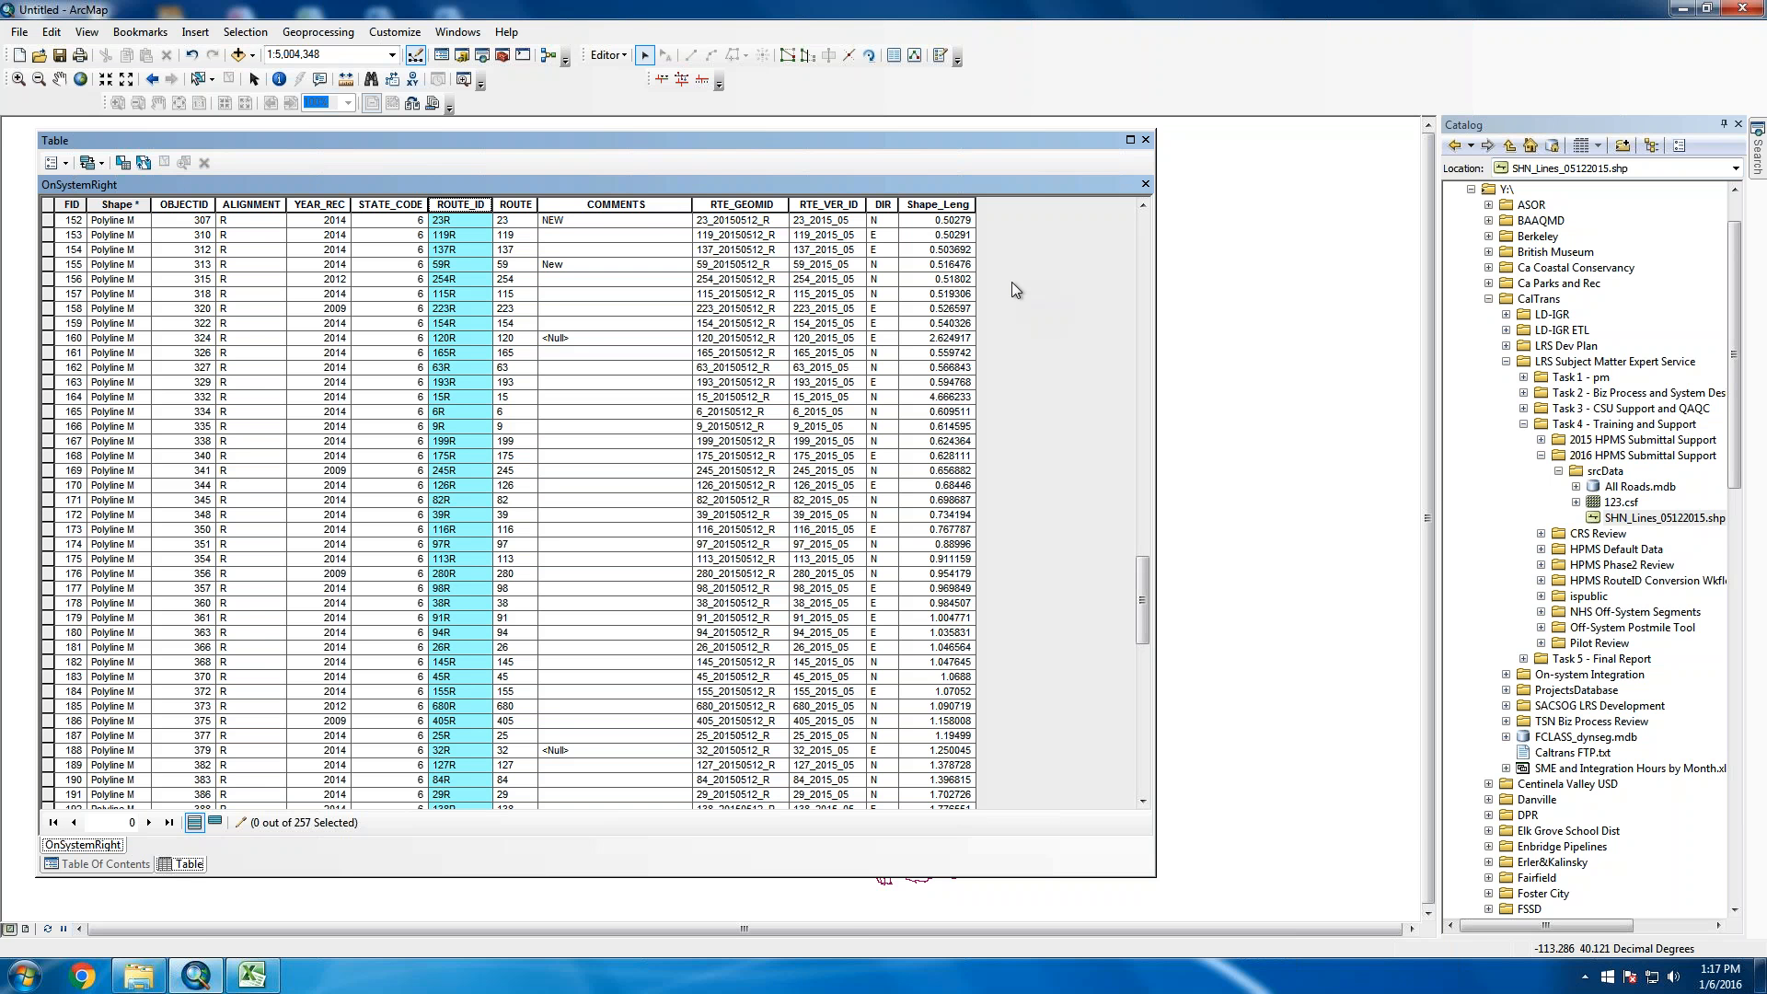
pyautogui.scroll(-10, 509, 616)
pyautogui.scroll(-12, 508, 616)
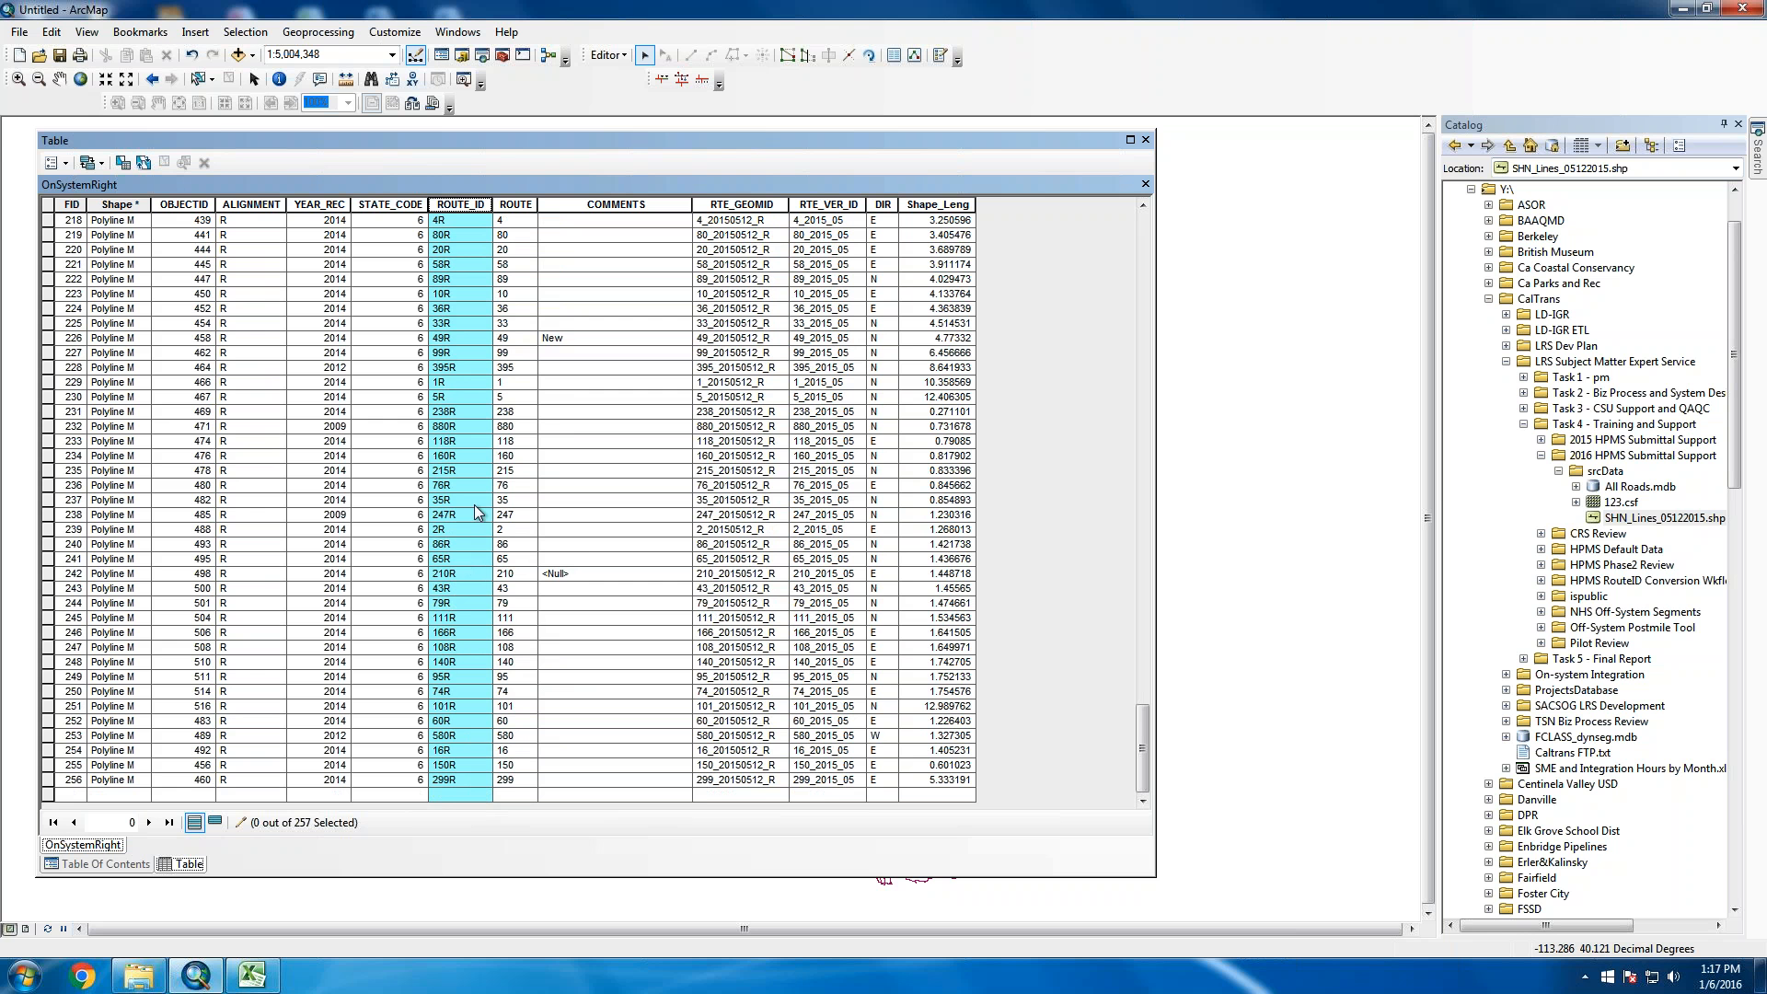
pyautogui.scroll(5, 512, 502)
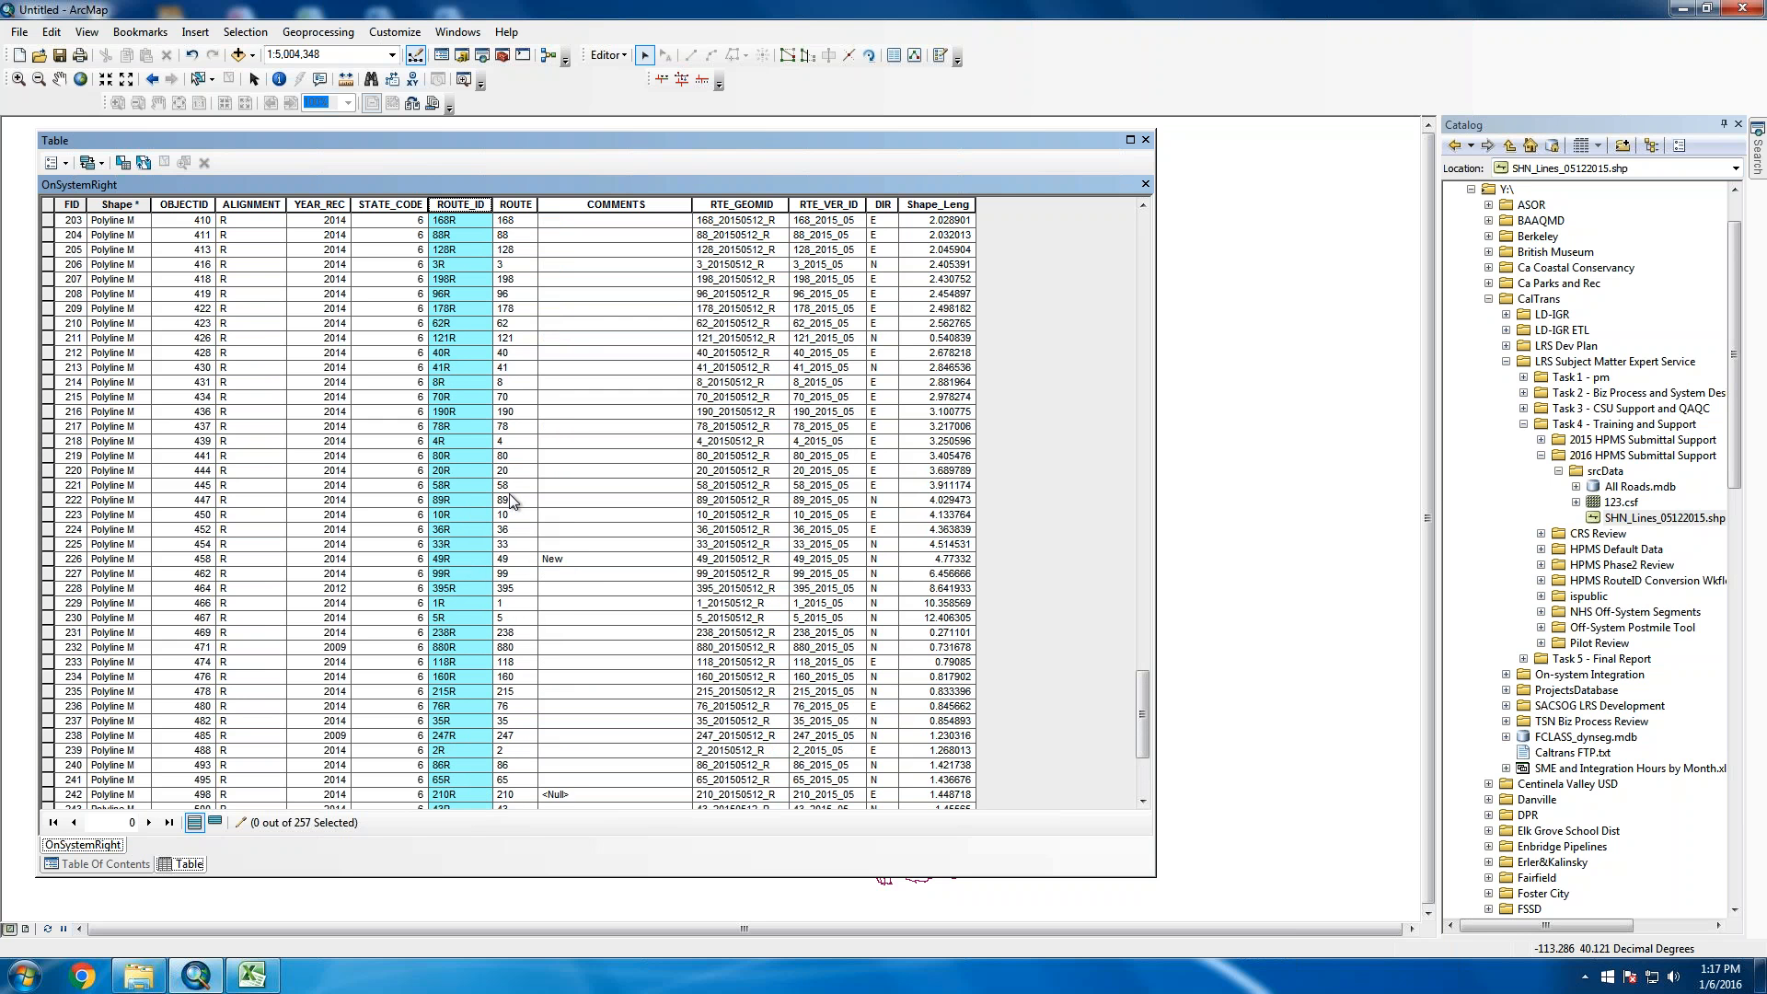
pyautogui.scroll(17, 512, 501)
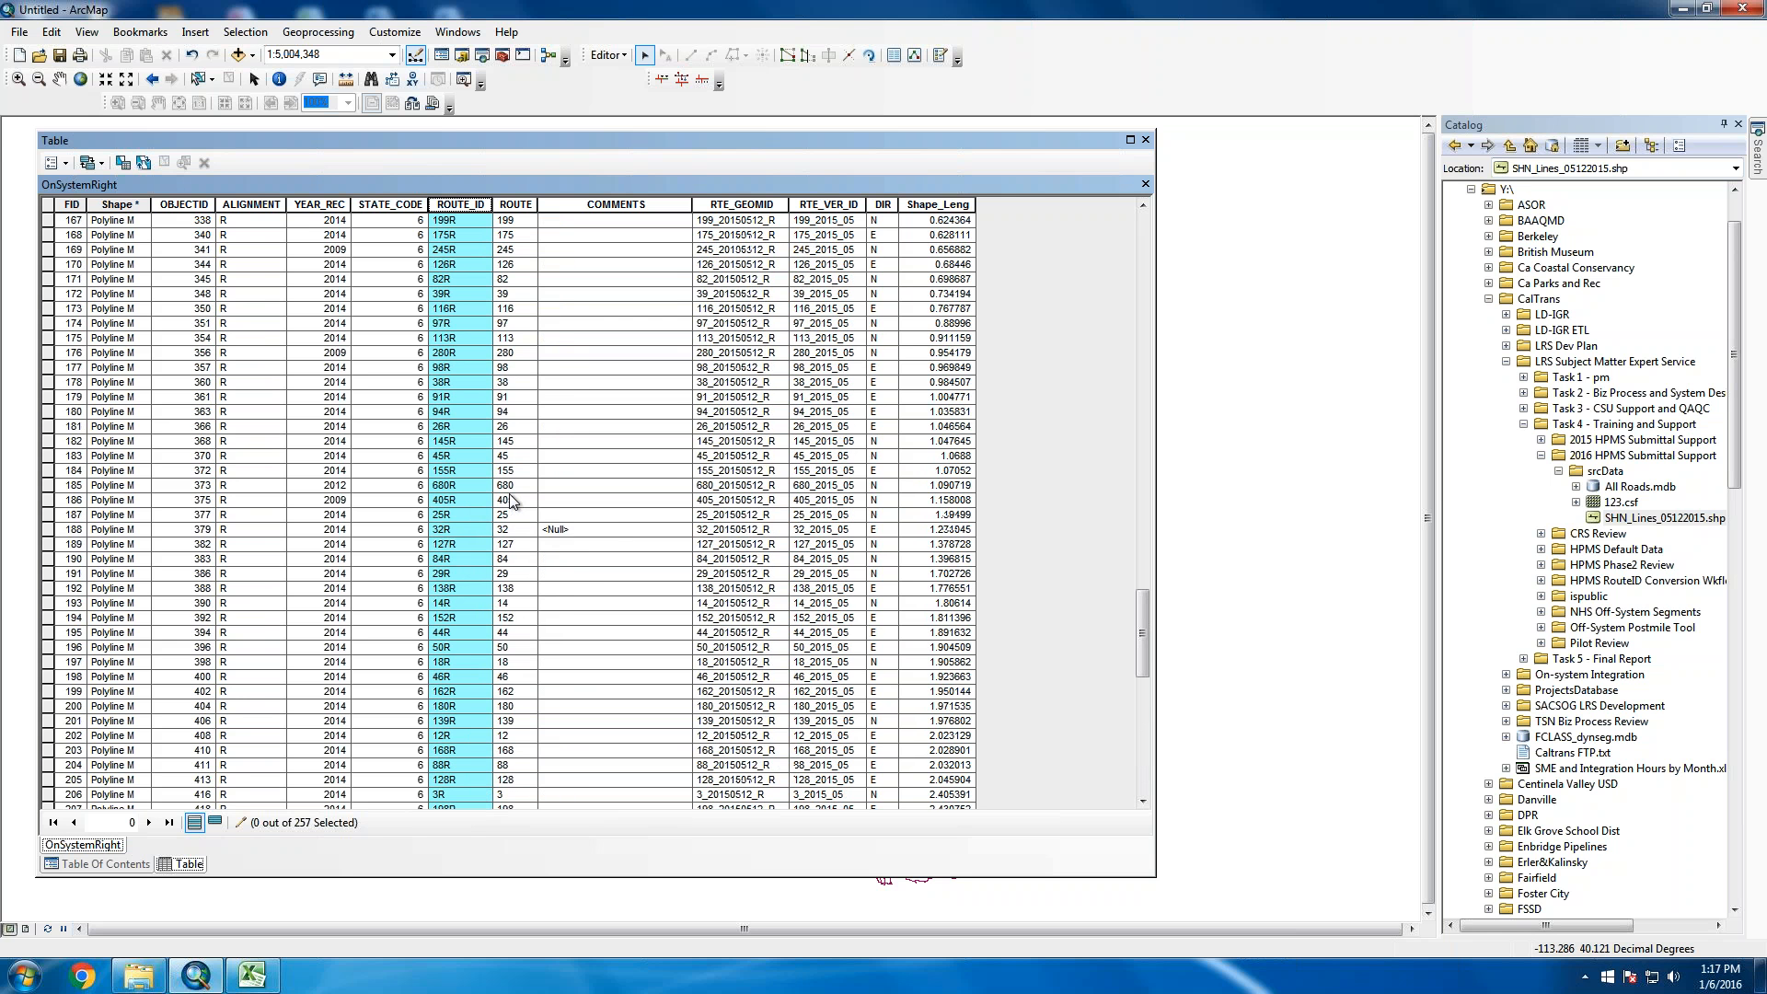
pyautogui.scroll(13, 512, 502)
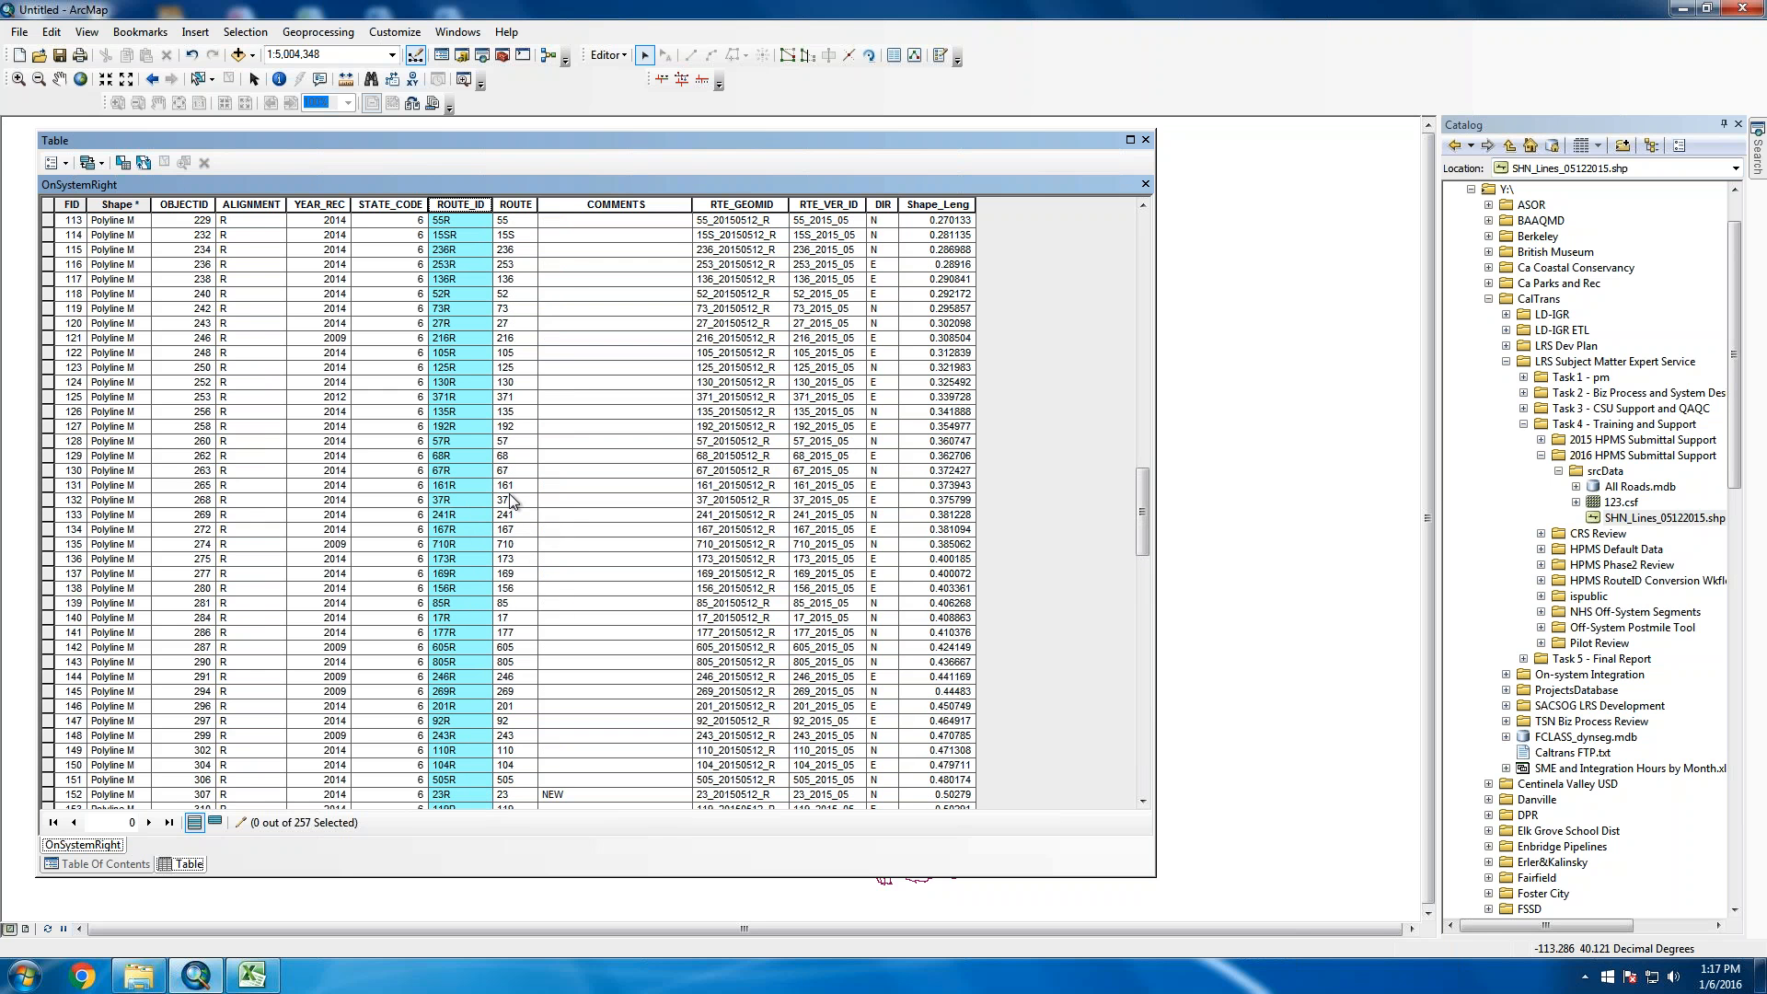
pyautogui.click(515, 205)
pyautogui.scroll(11, 552, 513)
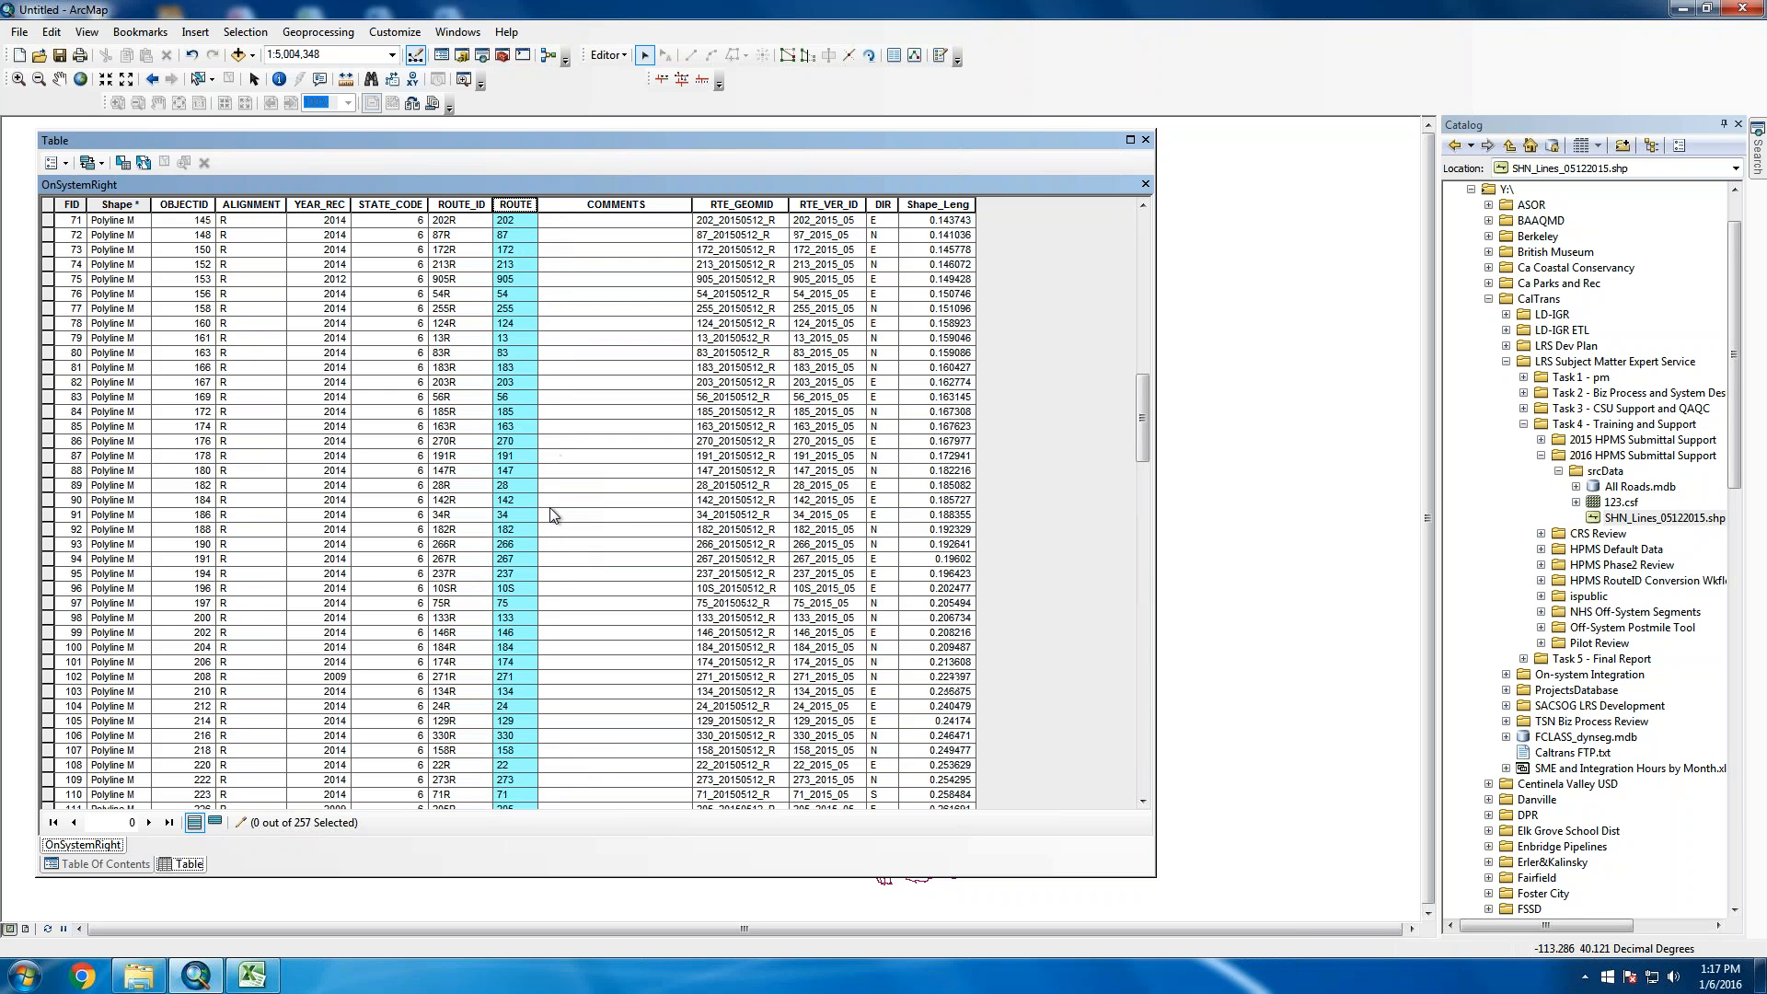
pyautogui.scroll(11, 553, 513)
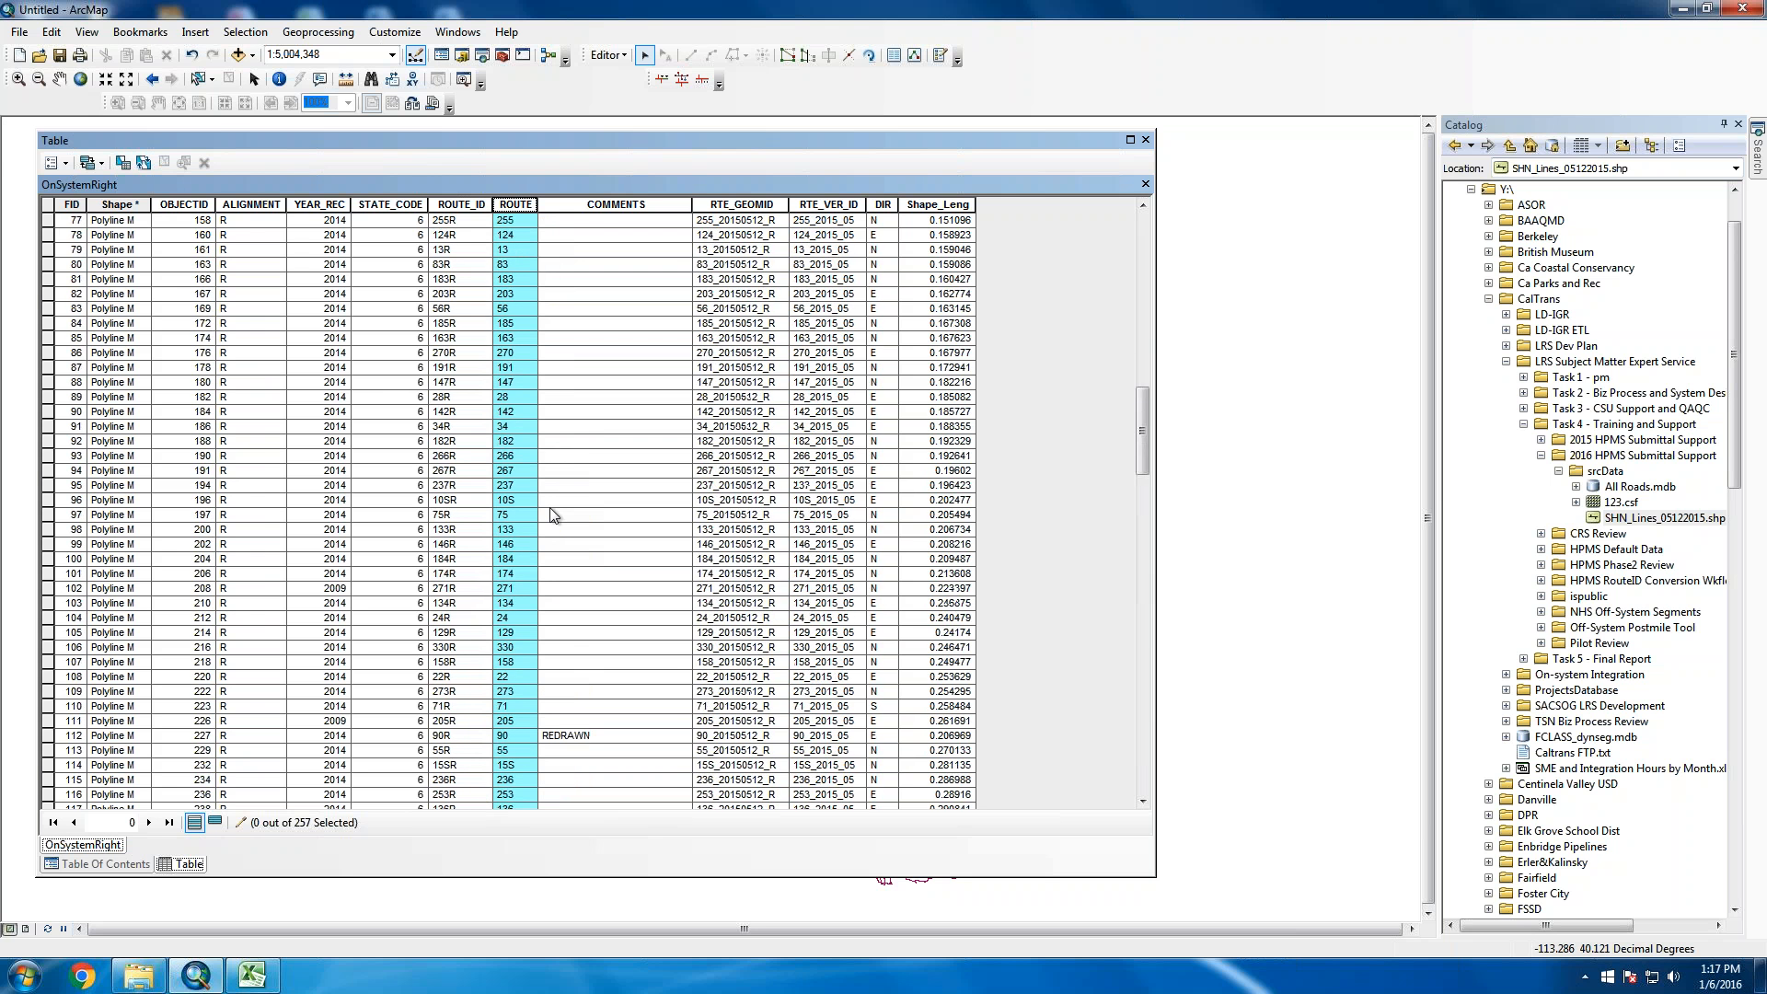
pyautogui.scroll(7, 552, 514)
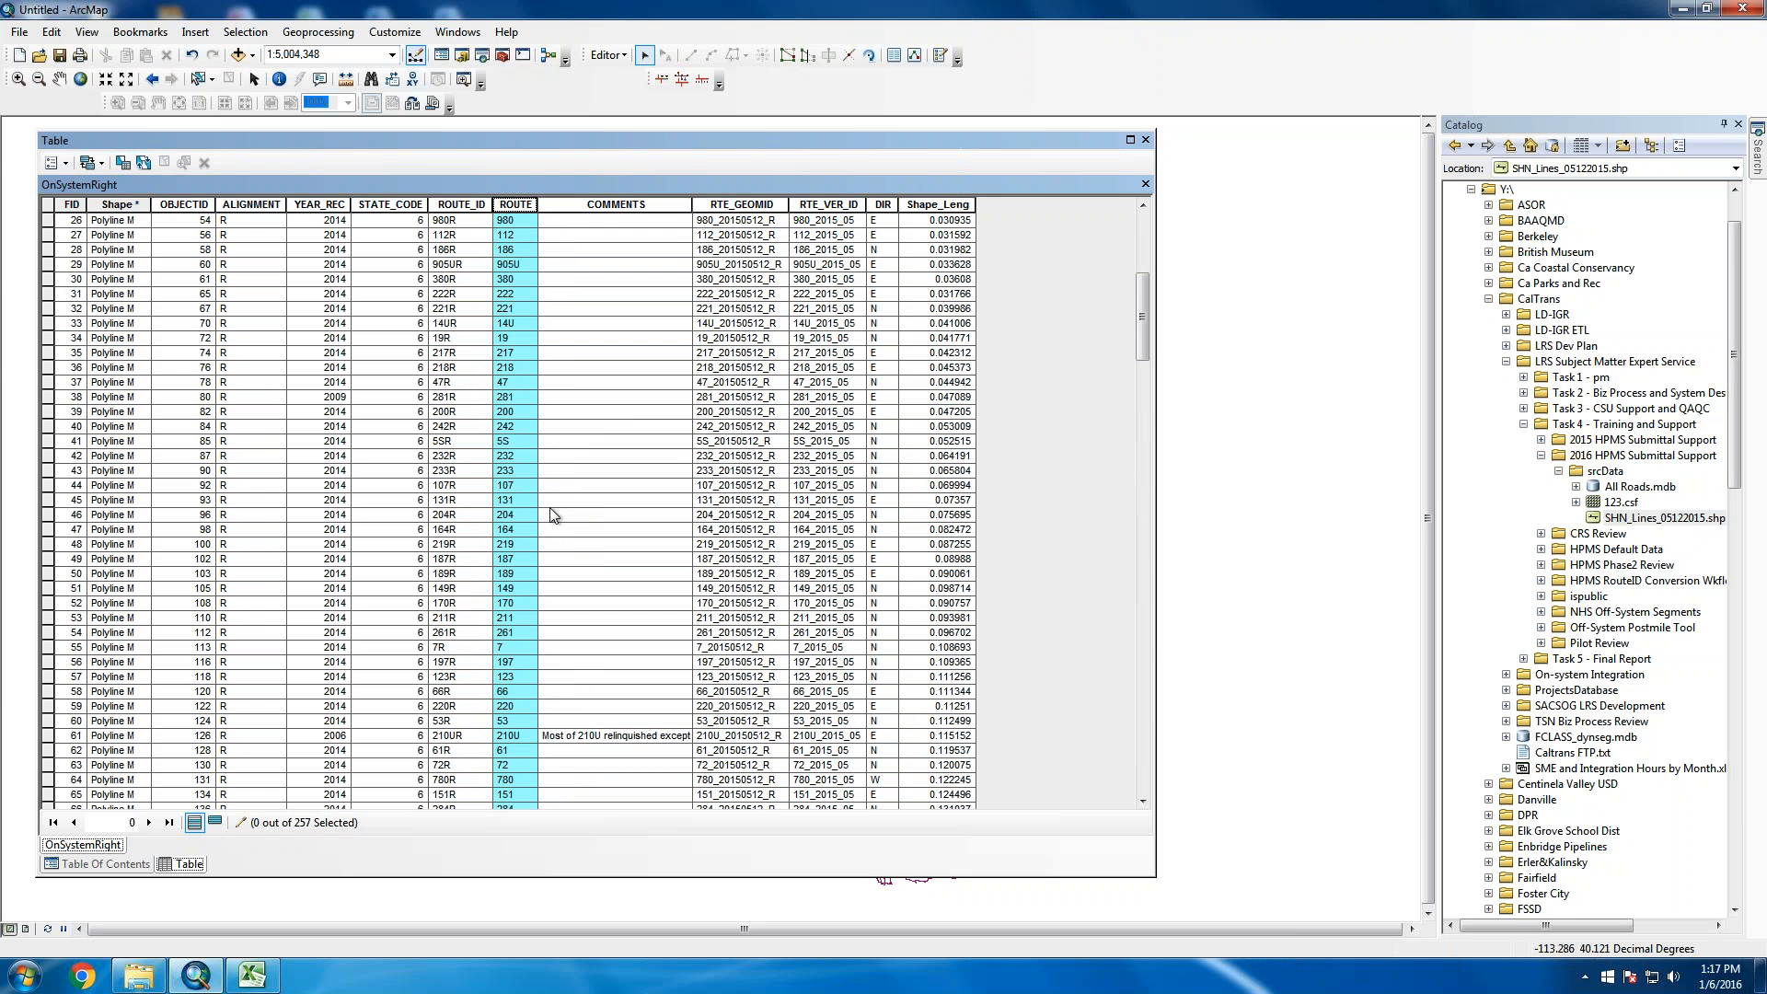
pyautogui.click(521, 736)
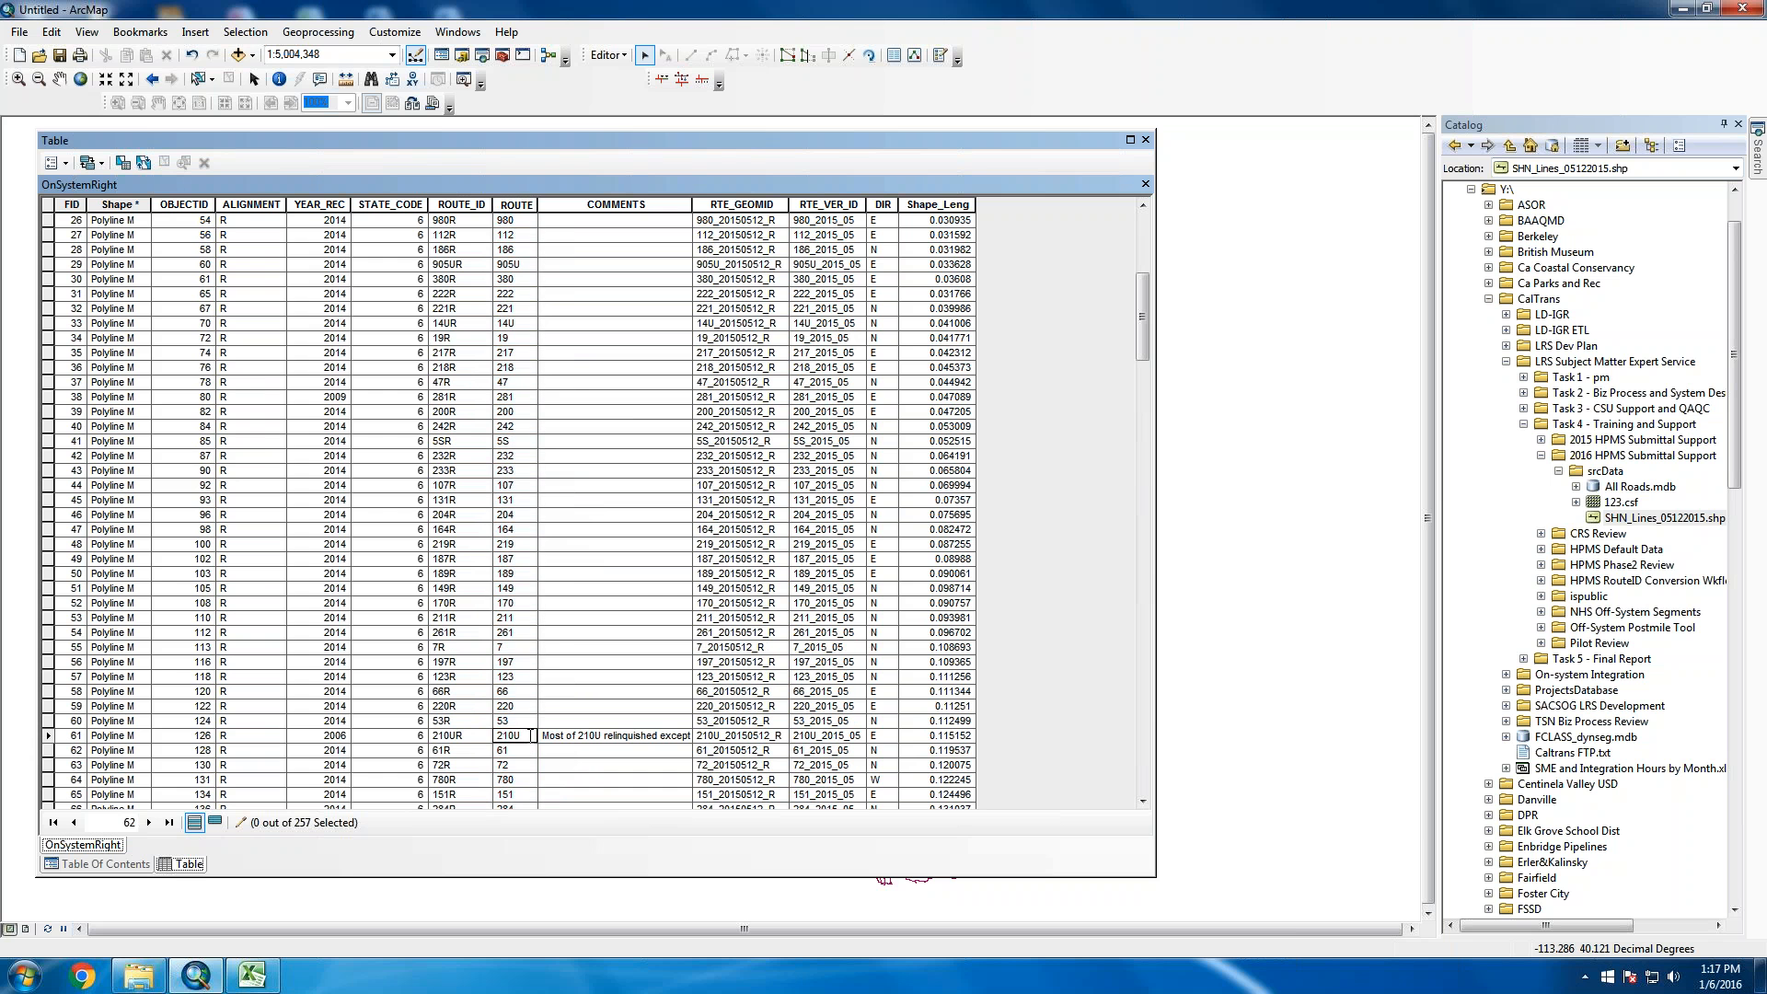
pyautogui.click(522, 736)
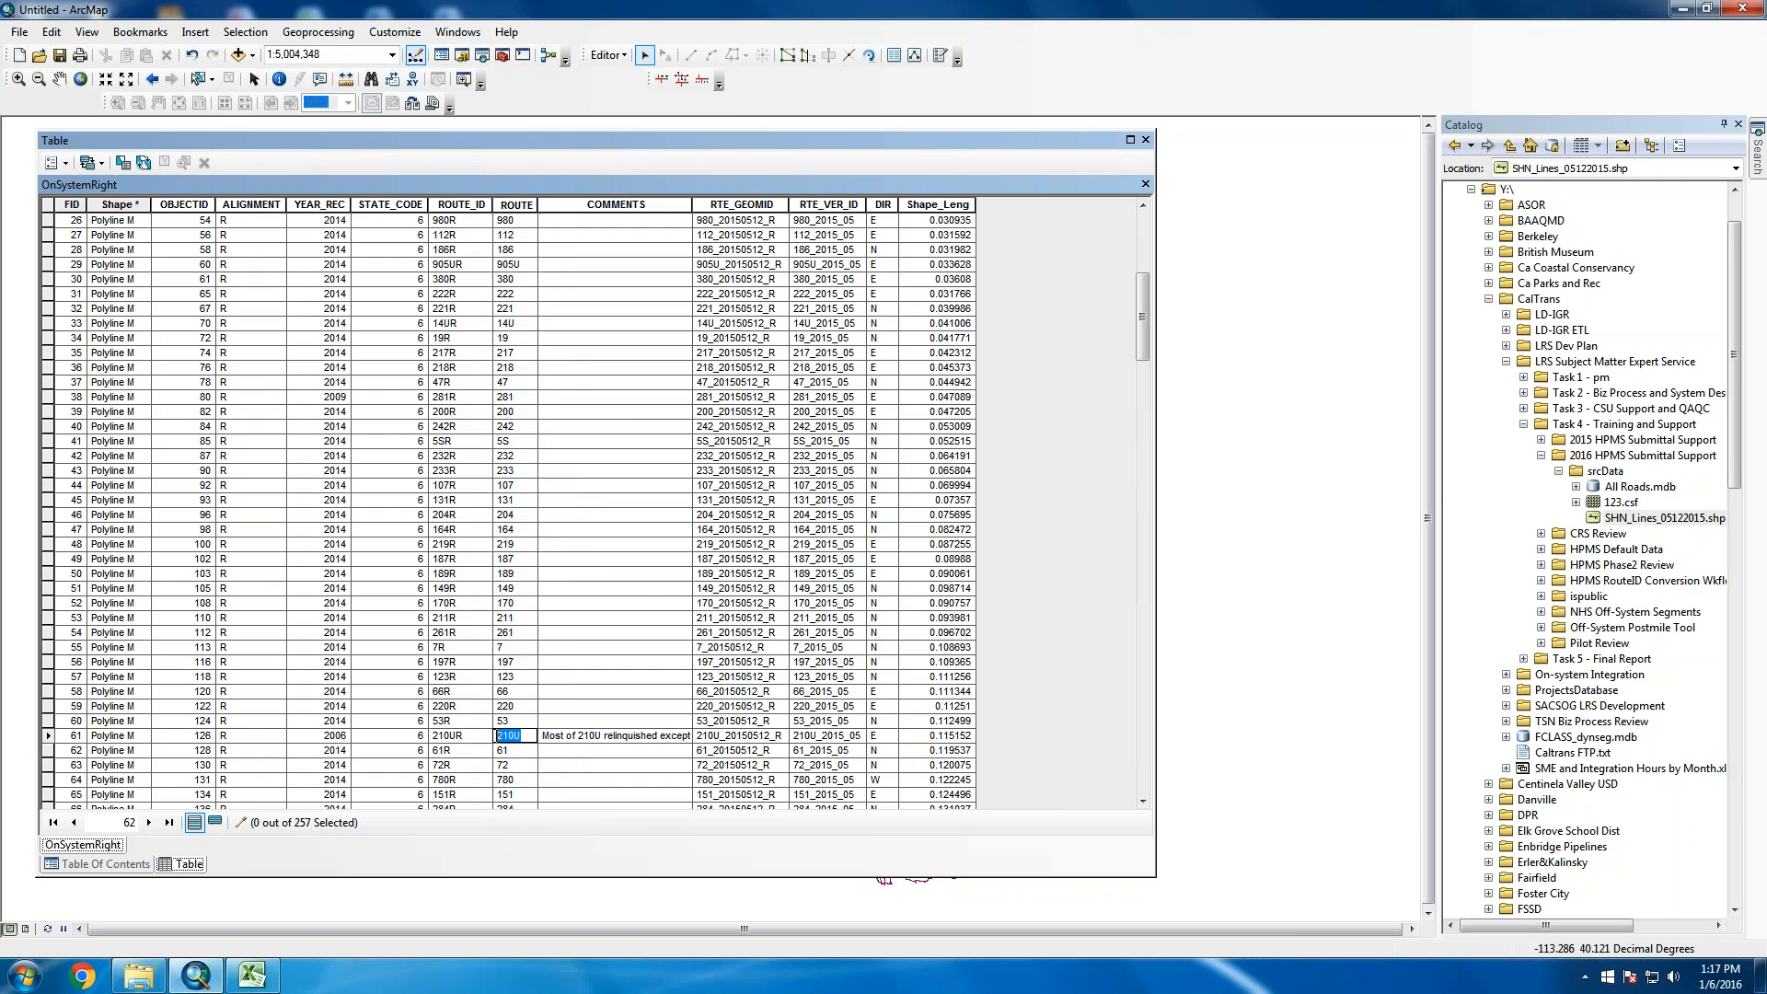
pyautogui.click(523, 737)
pyautogui.click(529, 264)
pyautogui.click(529, 264)
pyautogui.click(570, 338)
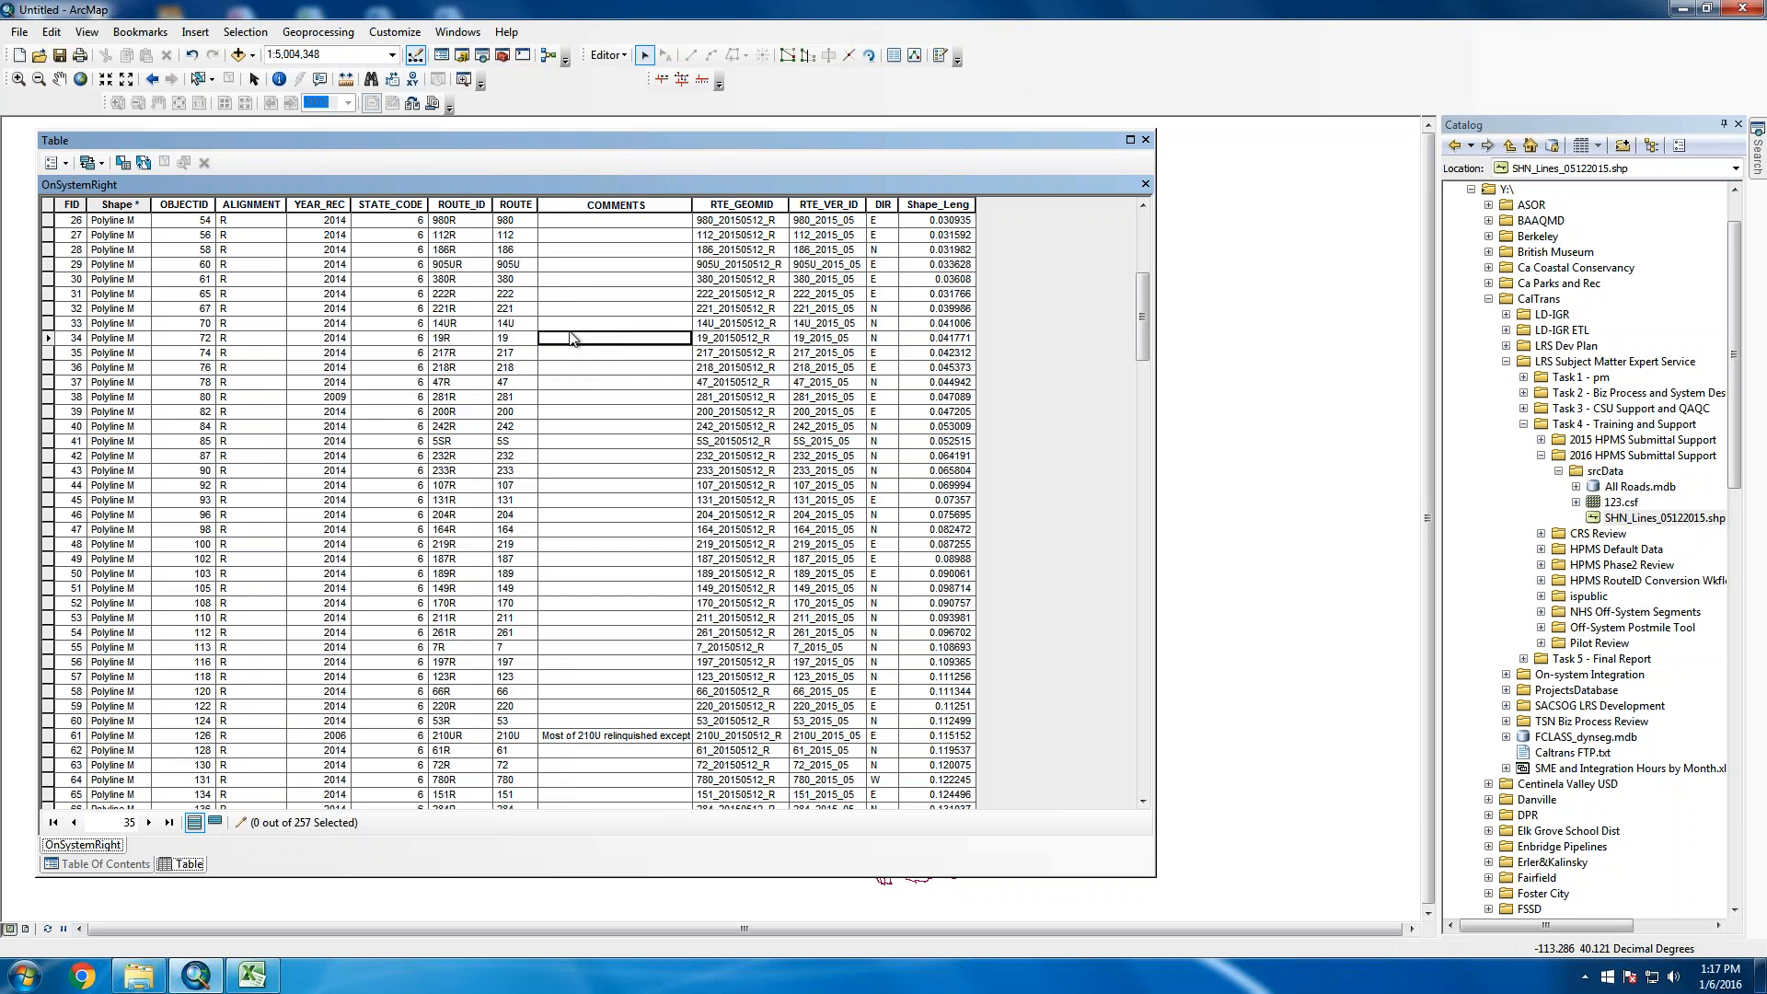
pyautogui.scroll(5, 575, 341)
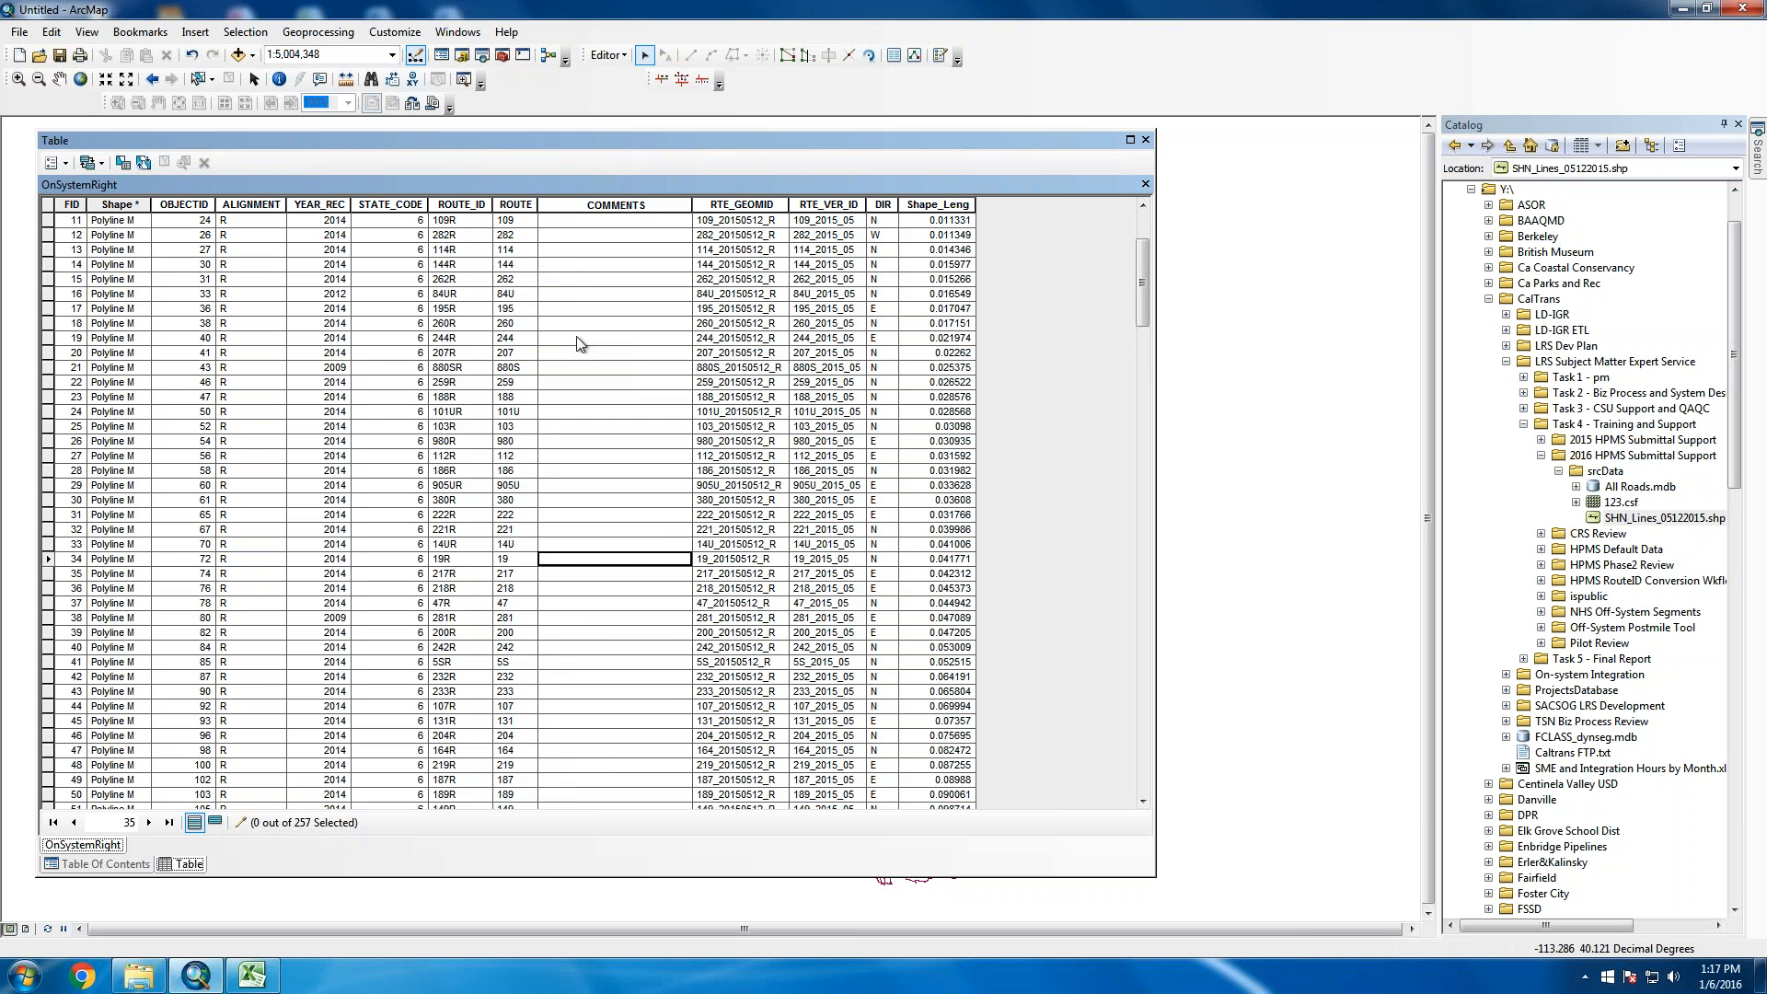
pyautogui.scroll(3, 578, 343)
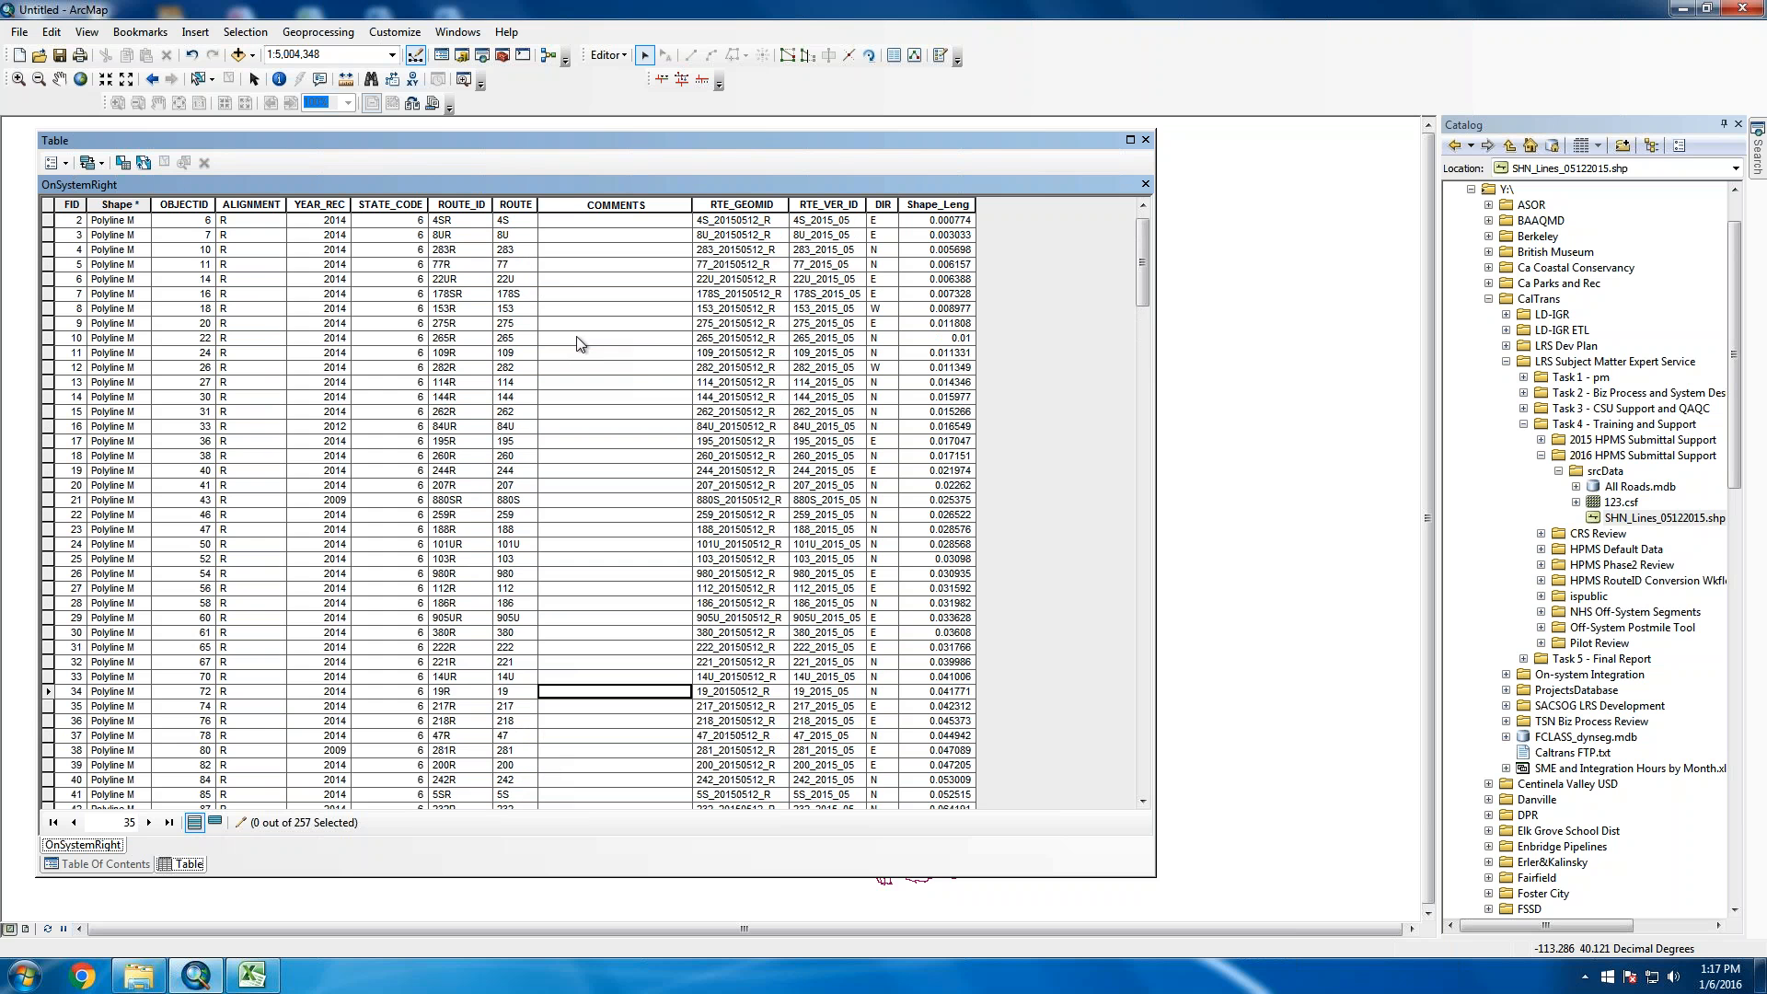
pyautogui.scroll(1, 578, 344)
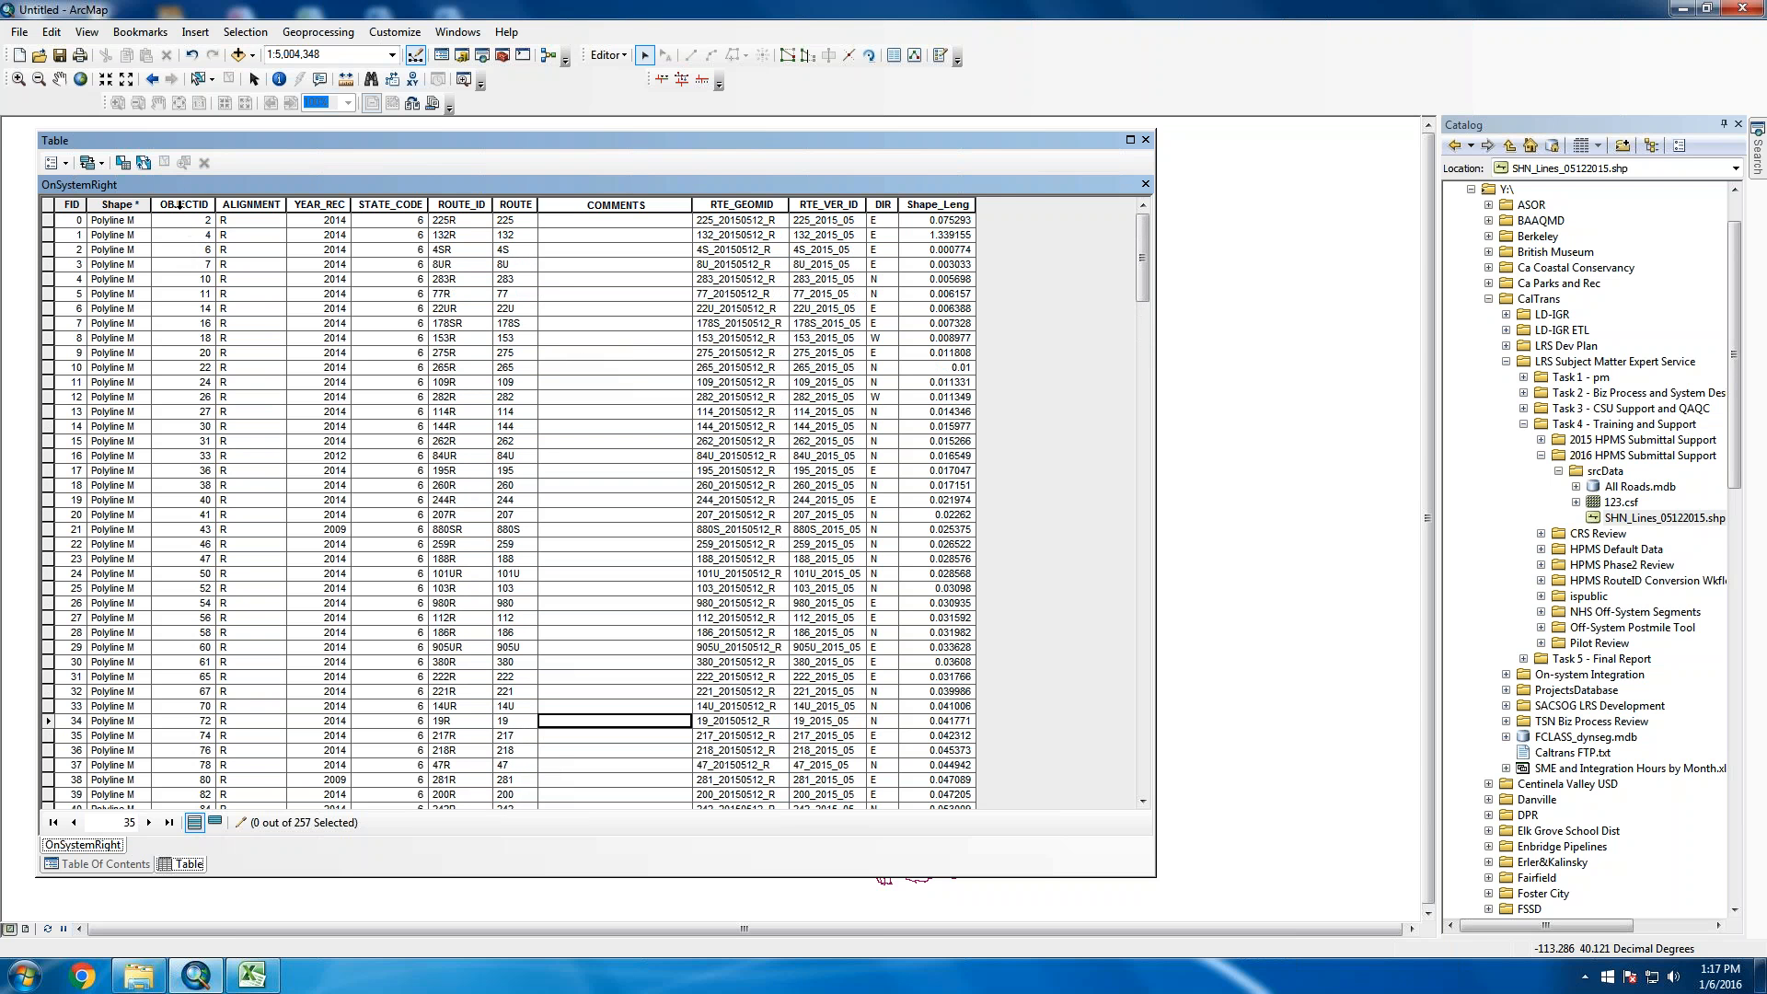
pyautogui.moveTo(184, 204); pyautogui.dragTo(518, 212)
pyautogui.rightClick(518, 213)
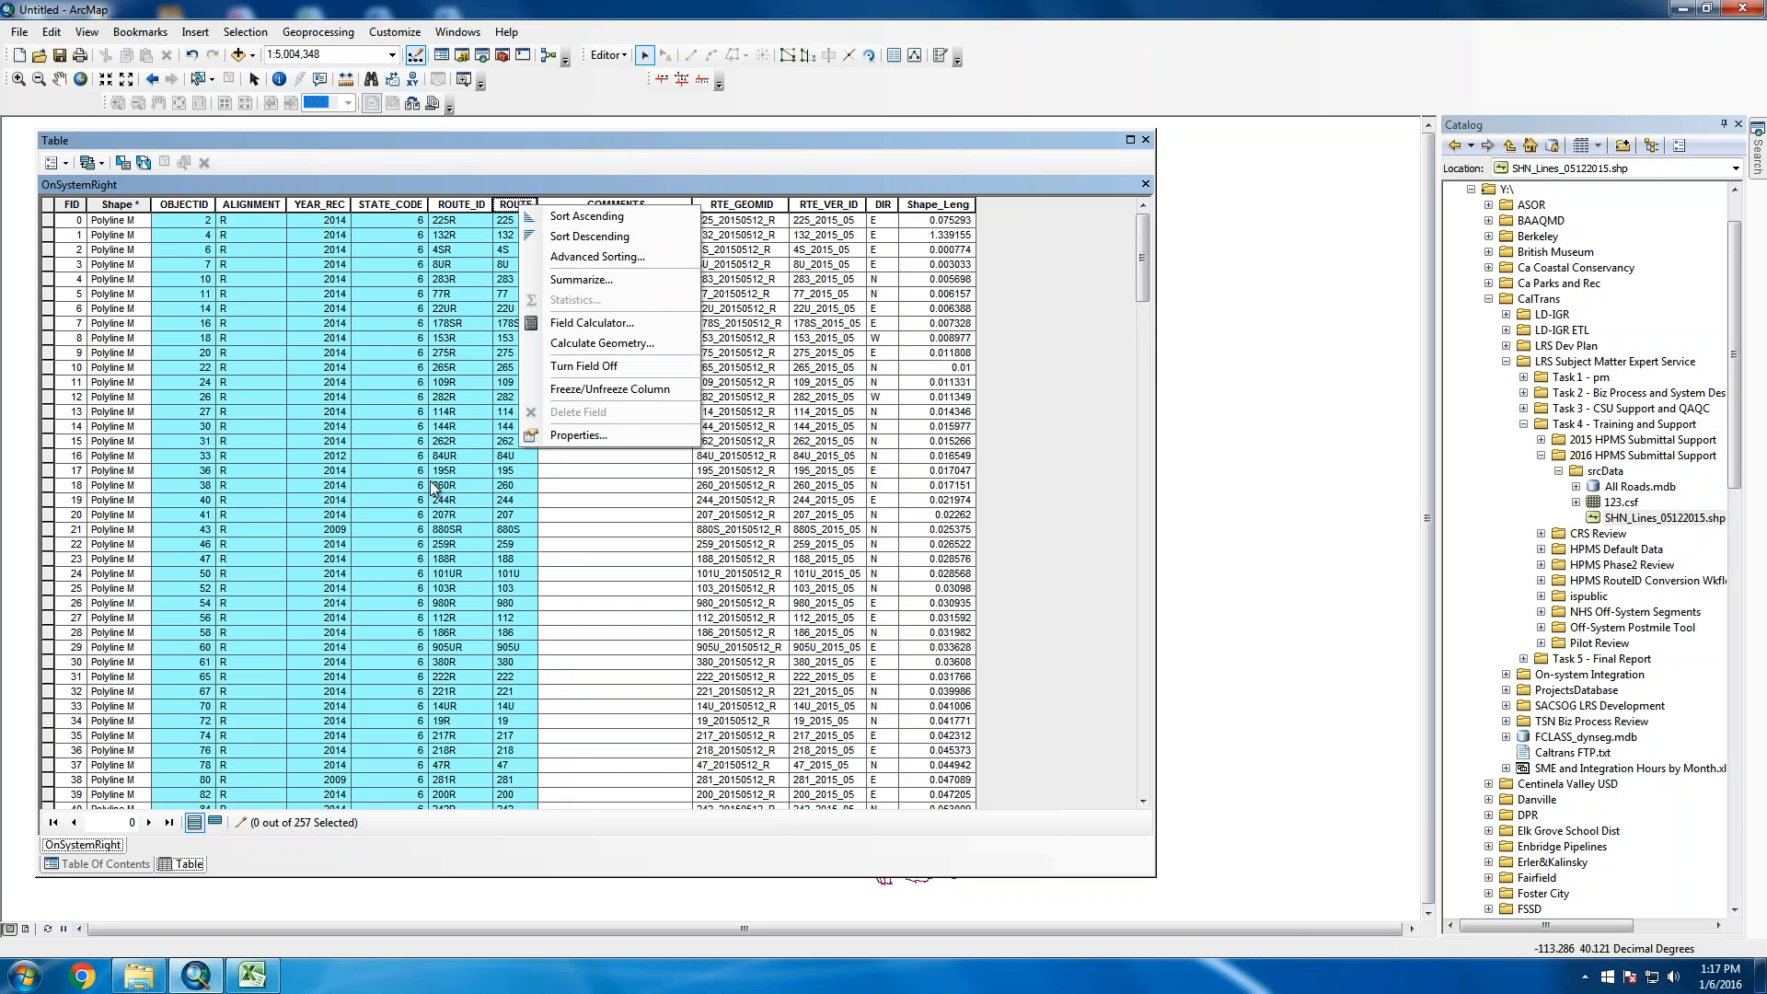
pyautogui.click(385, 475)
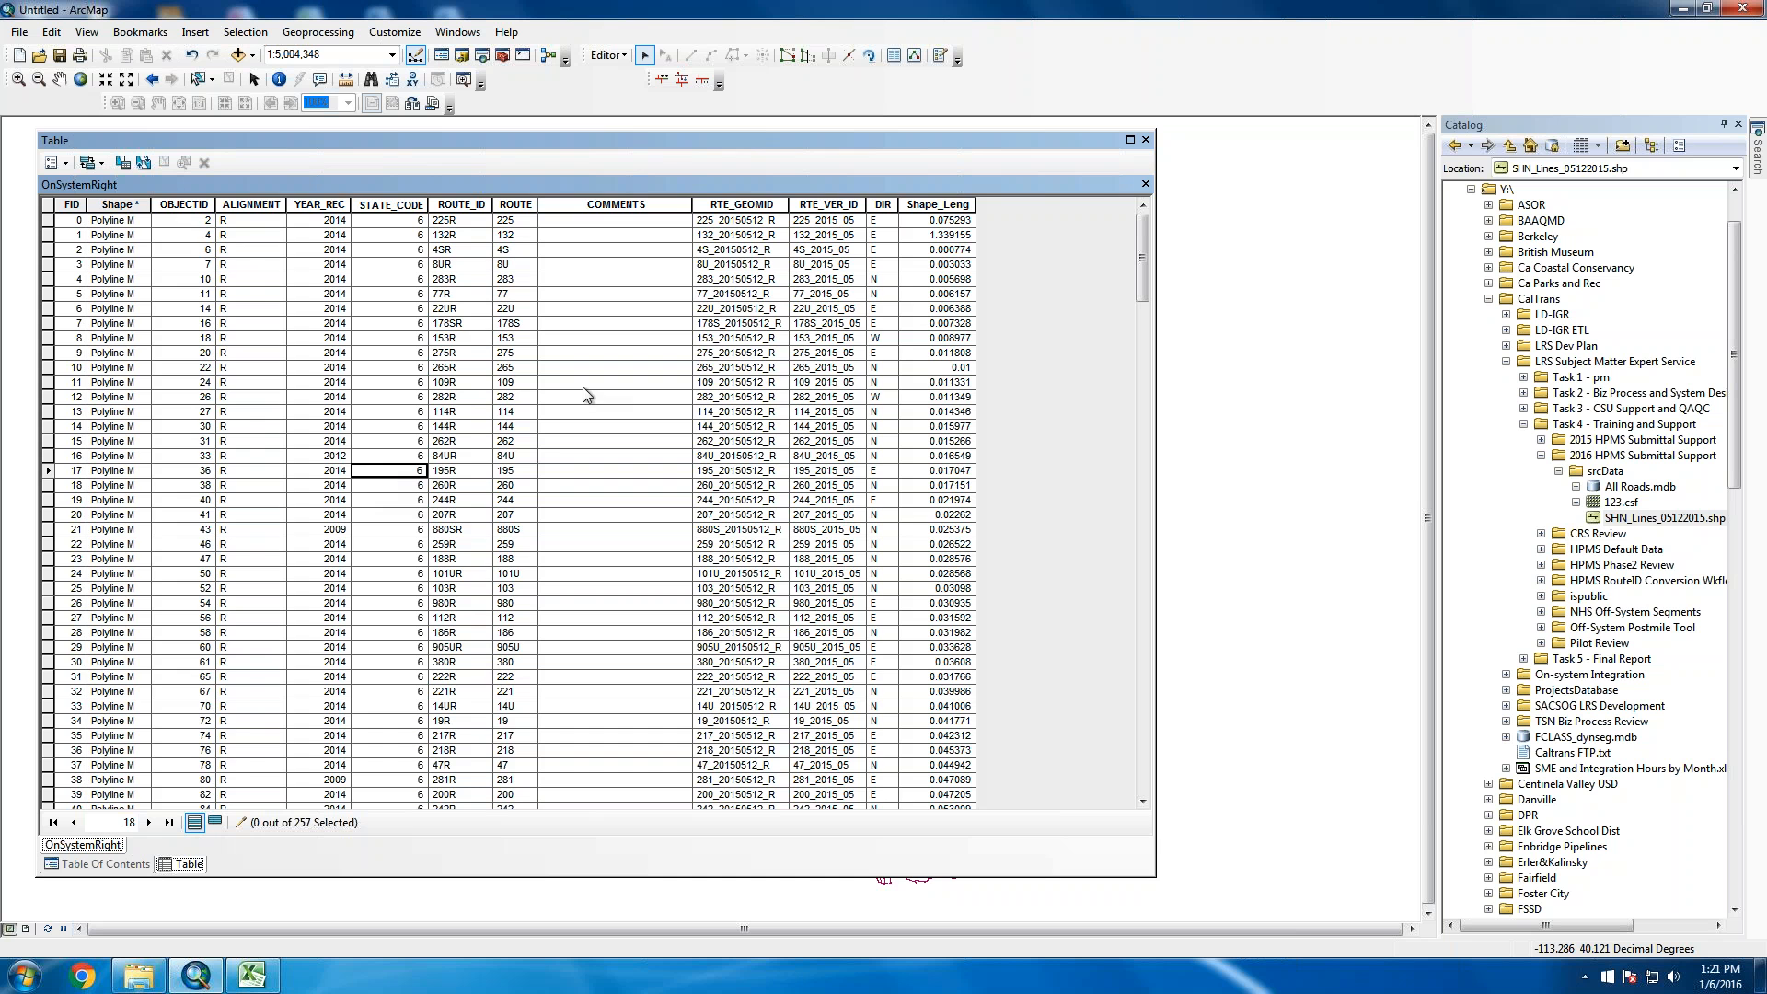
# Close the attribute table, show SHN_Lines_05122015 instead of OnSystemRight, and narrow the layer list
pyautogui.click(1144, 185)
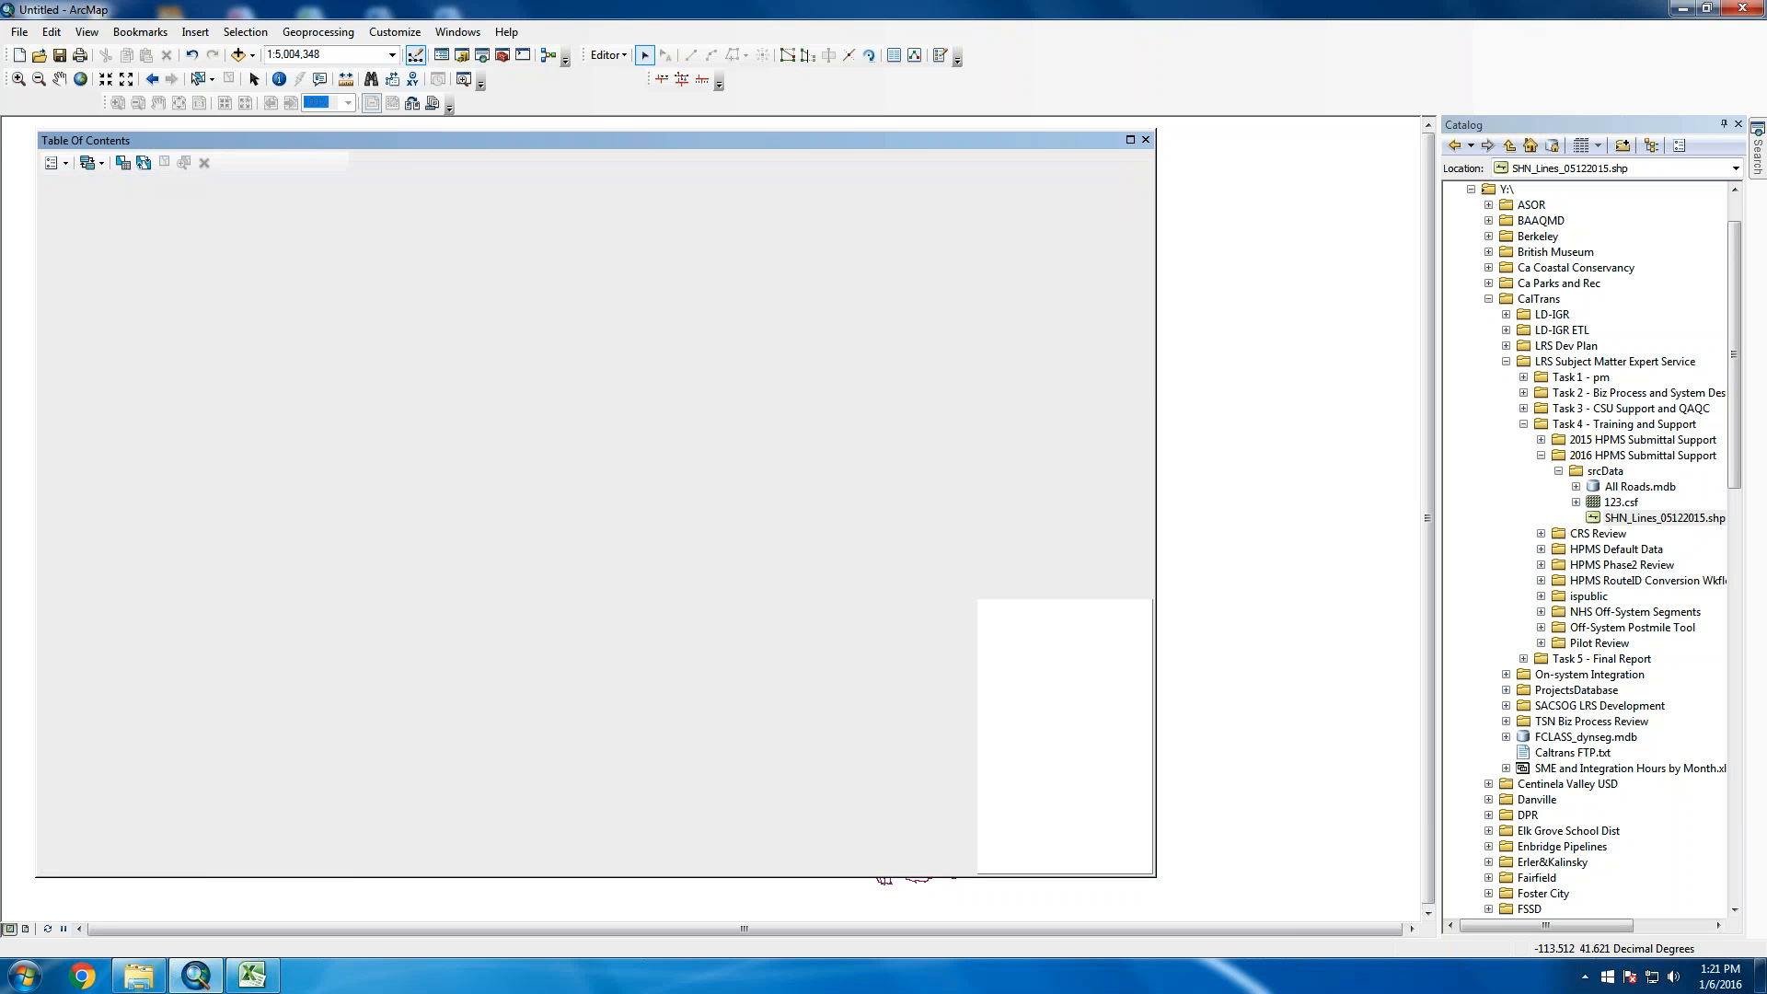
pyautogui.rightClick(171, 221)
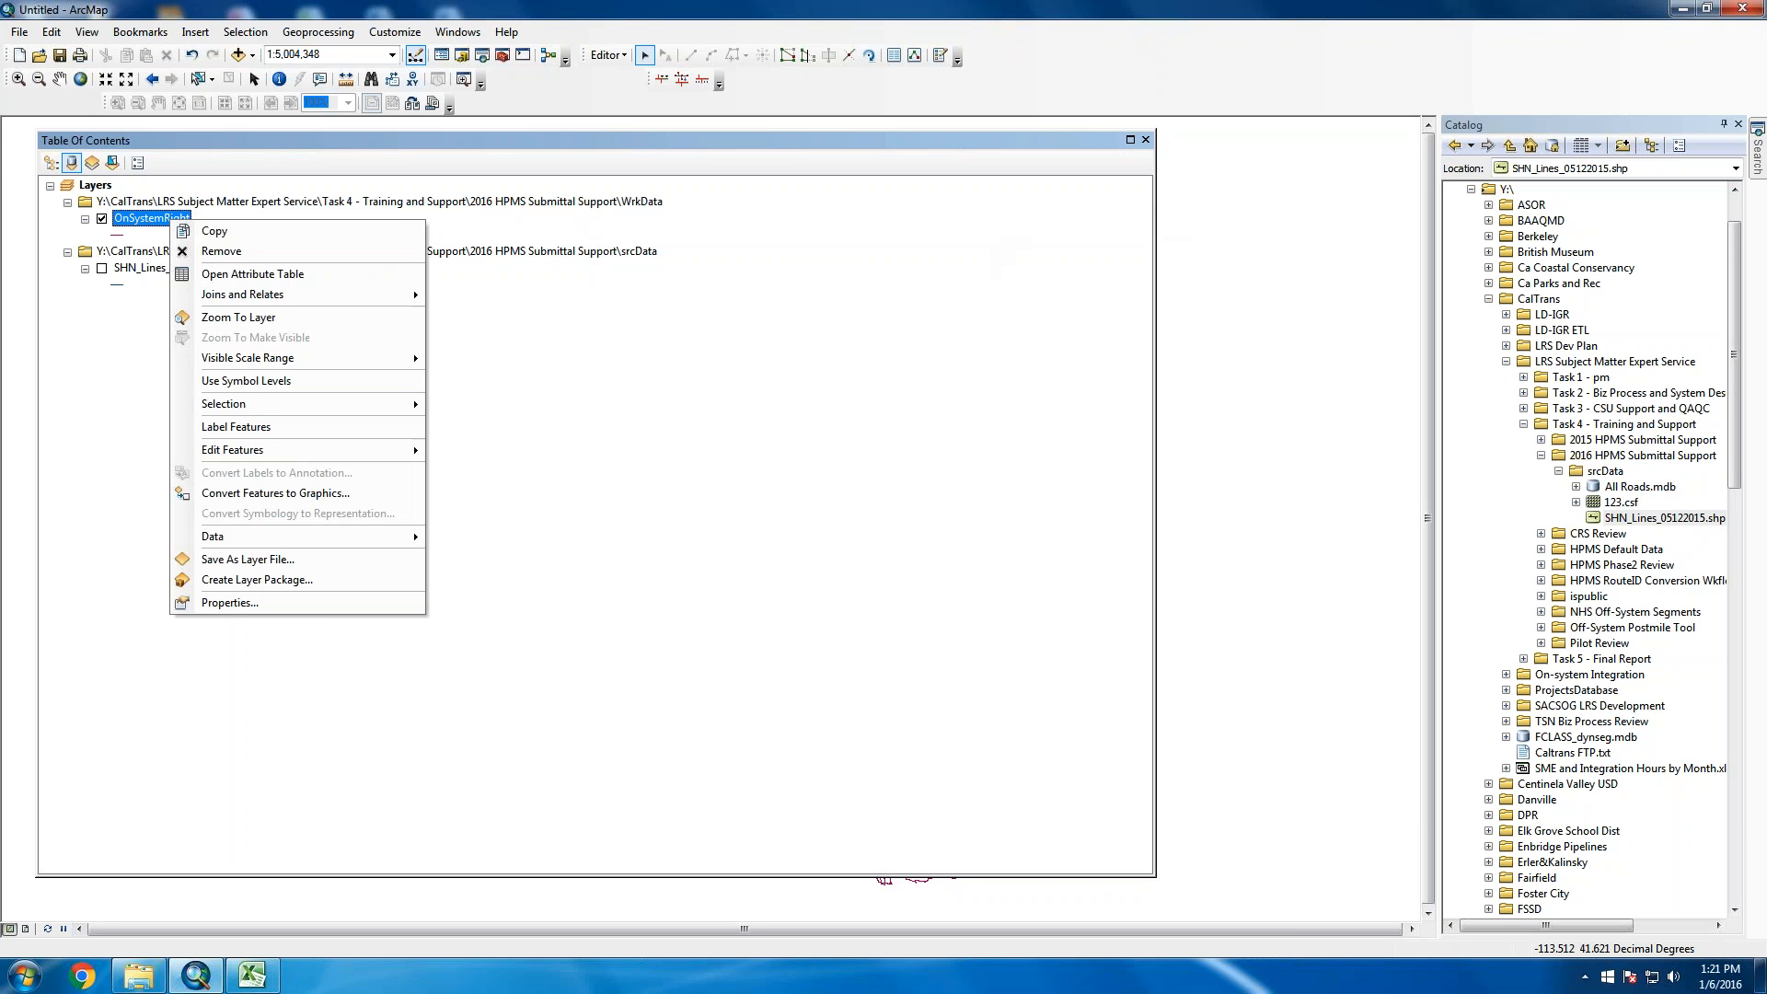
pyautogui.click(133, 292)
pyautogui.click(101, 268)
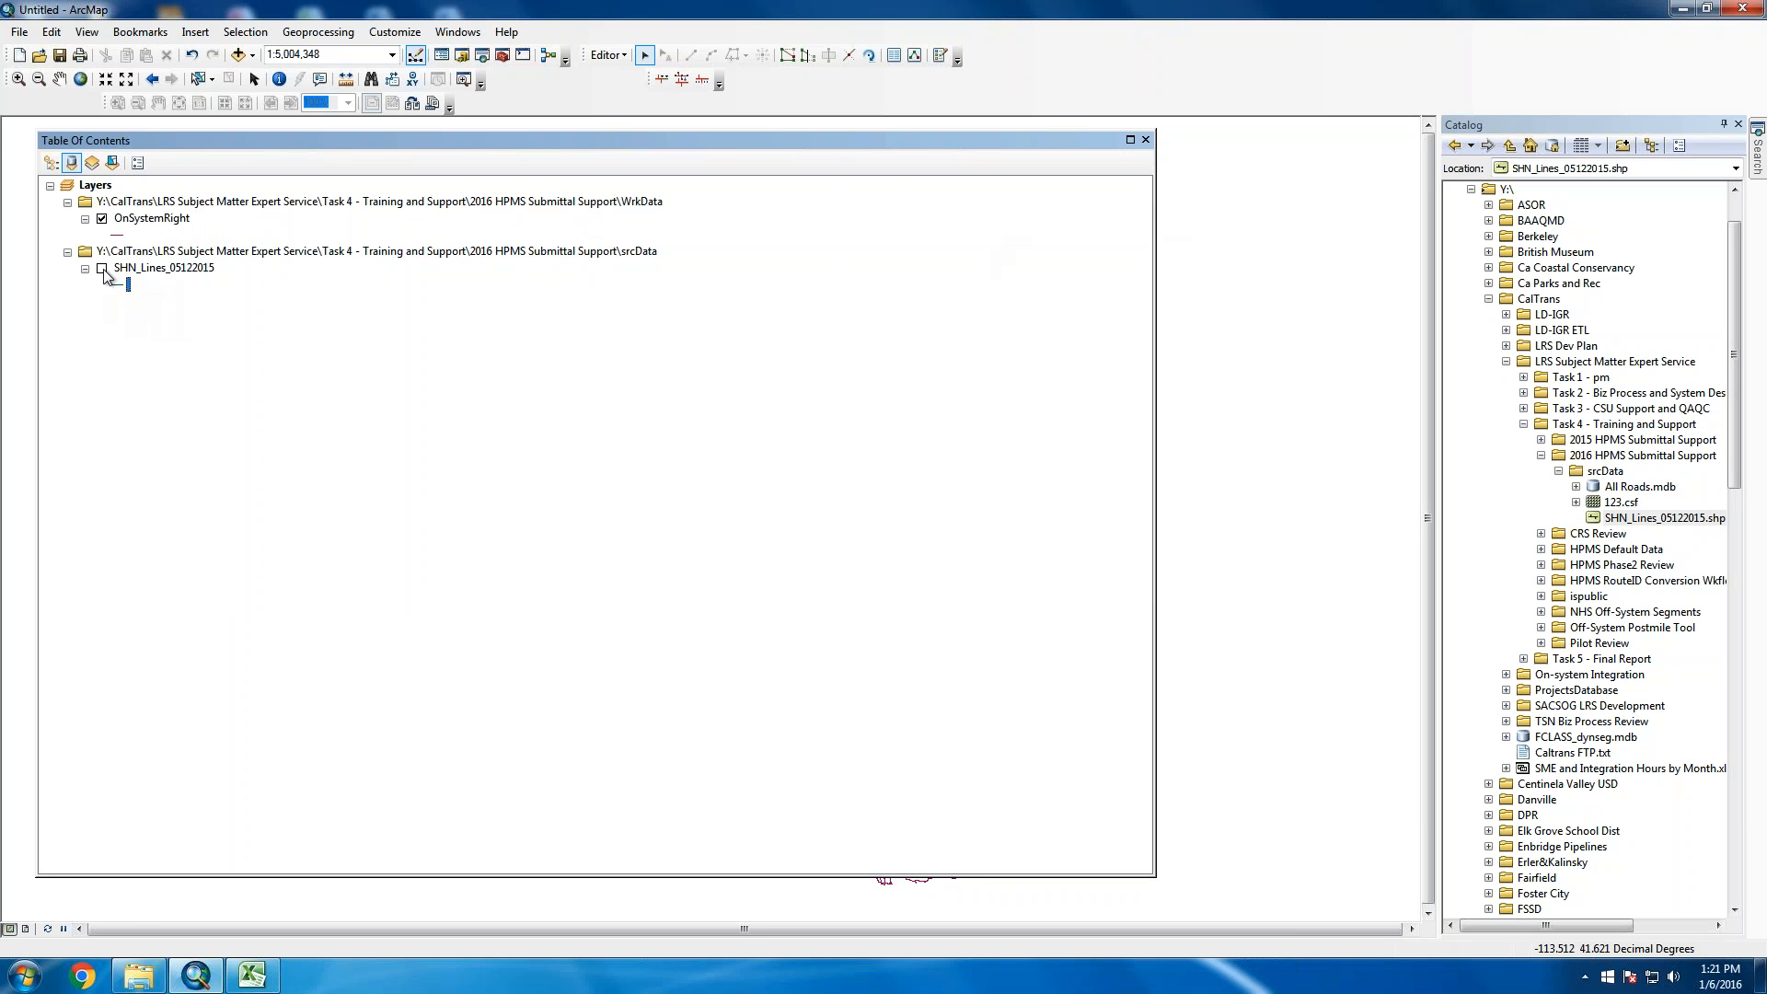
pyautogui.click(102, 219)
pyautogui.rightClick(128, 285)
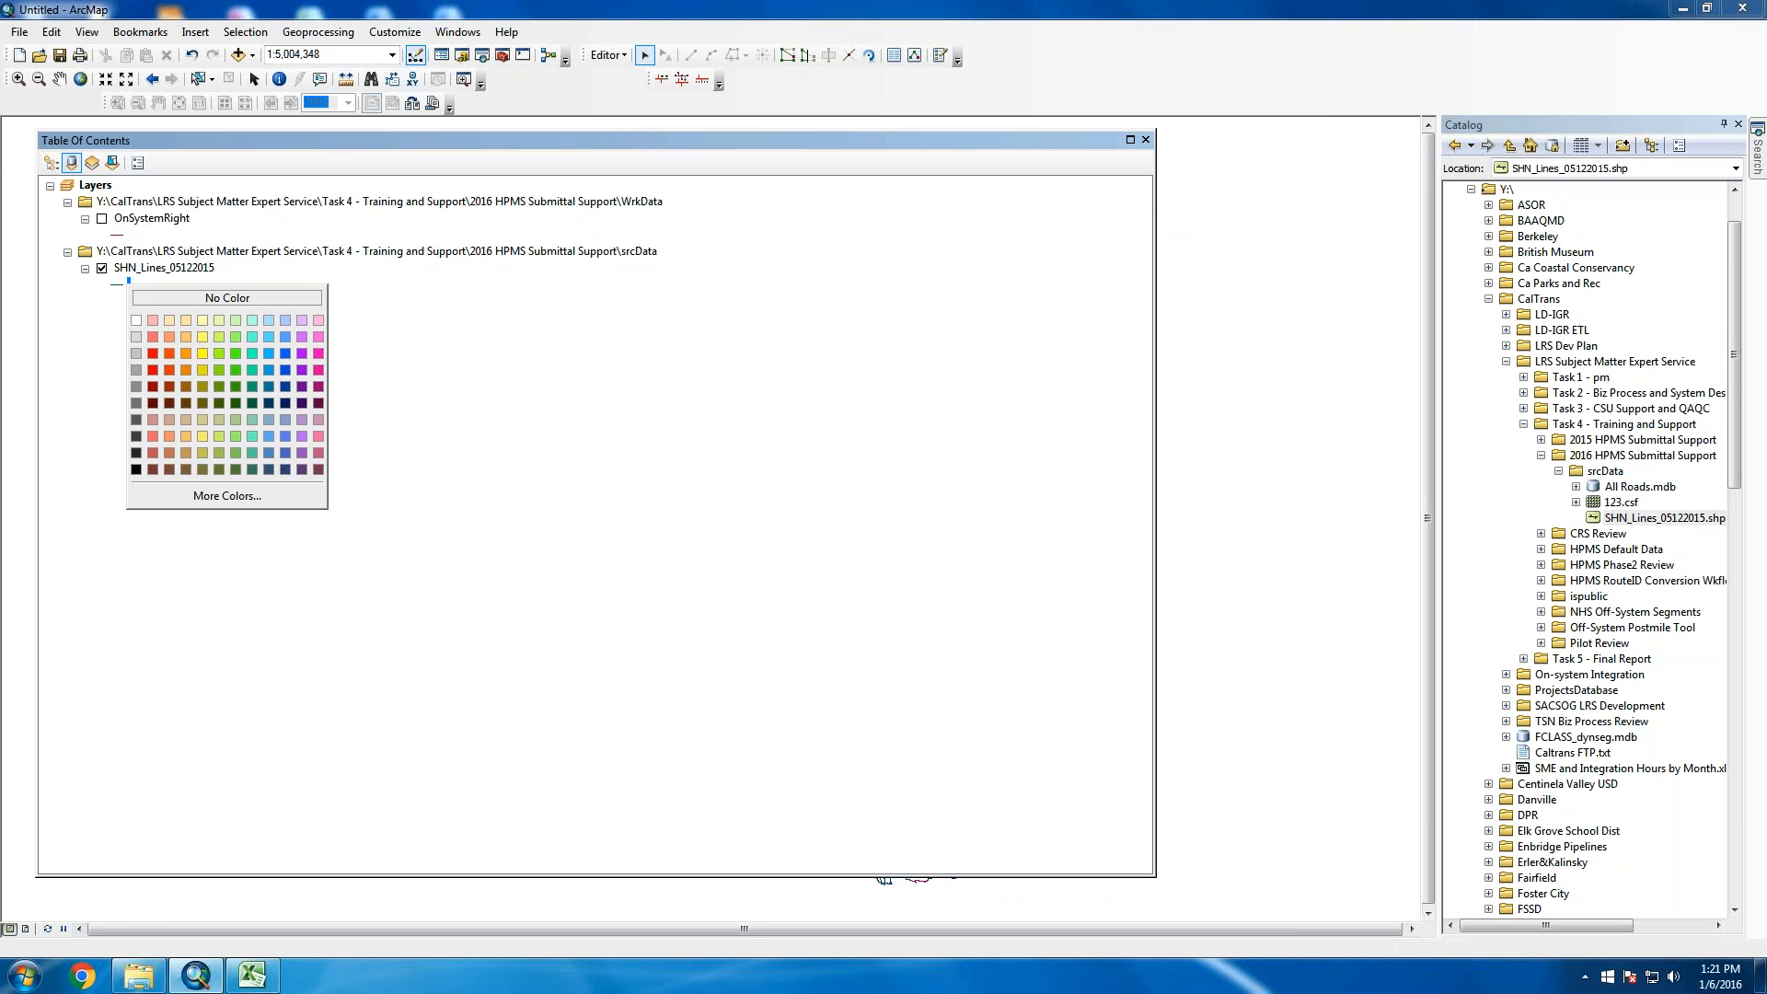
pyautogui.click(1157, 294)
pyautogui.moveTo(1156, 293); pyautogui.dragTo(389, 299)
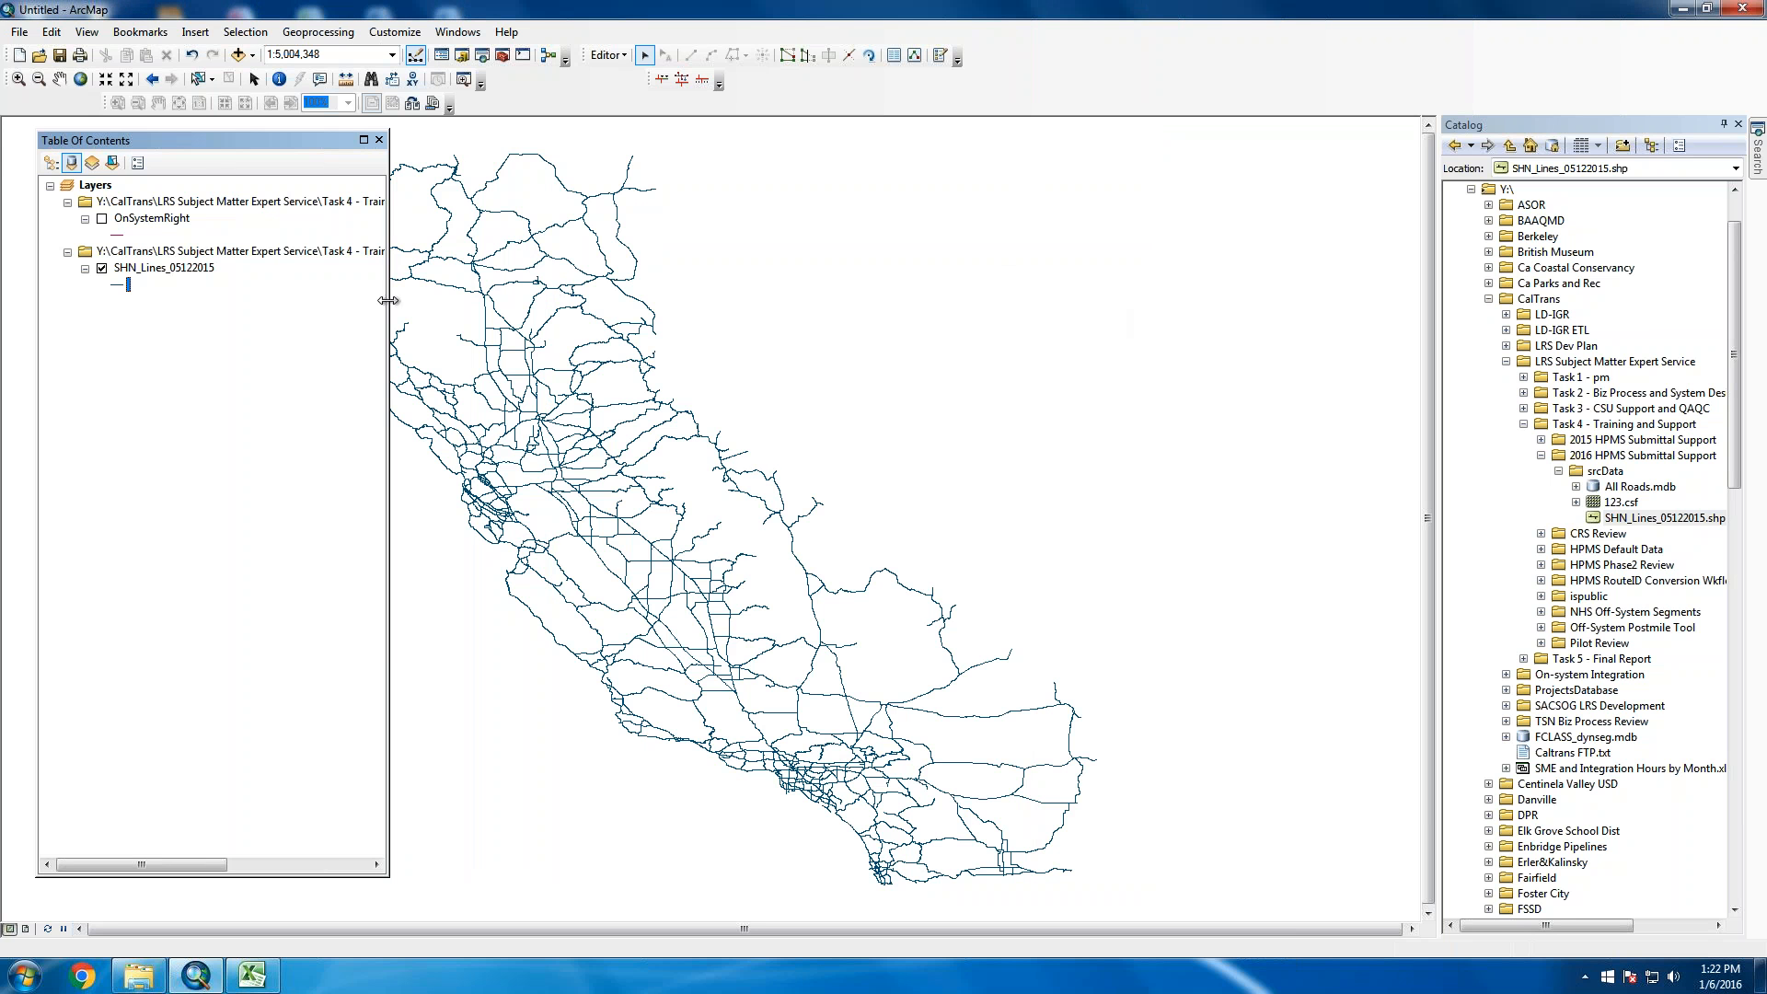
pyautogui.rightClick(174, 269)
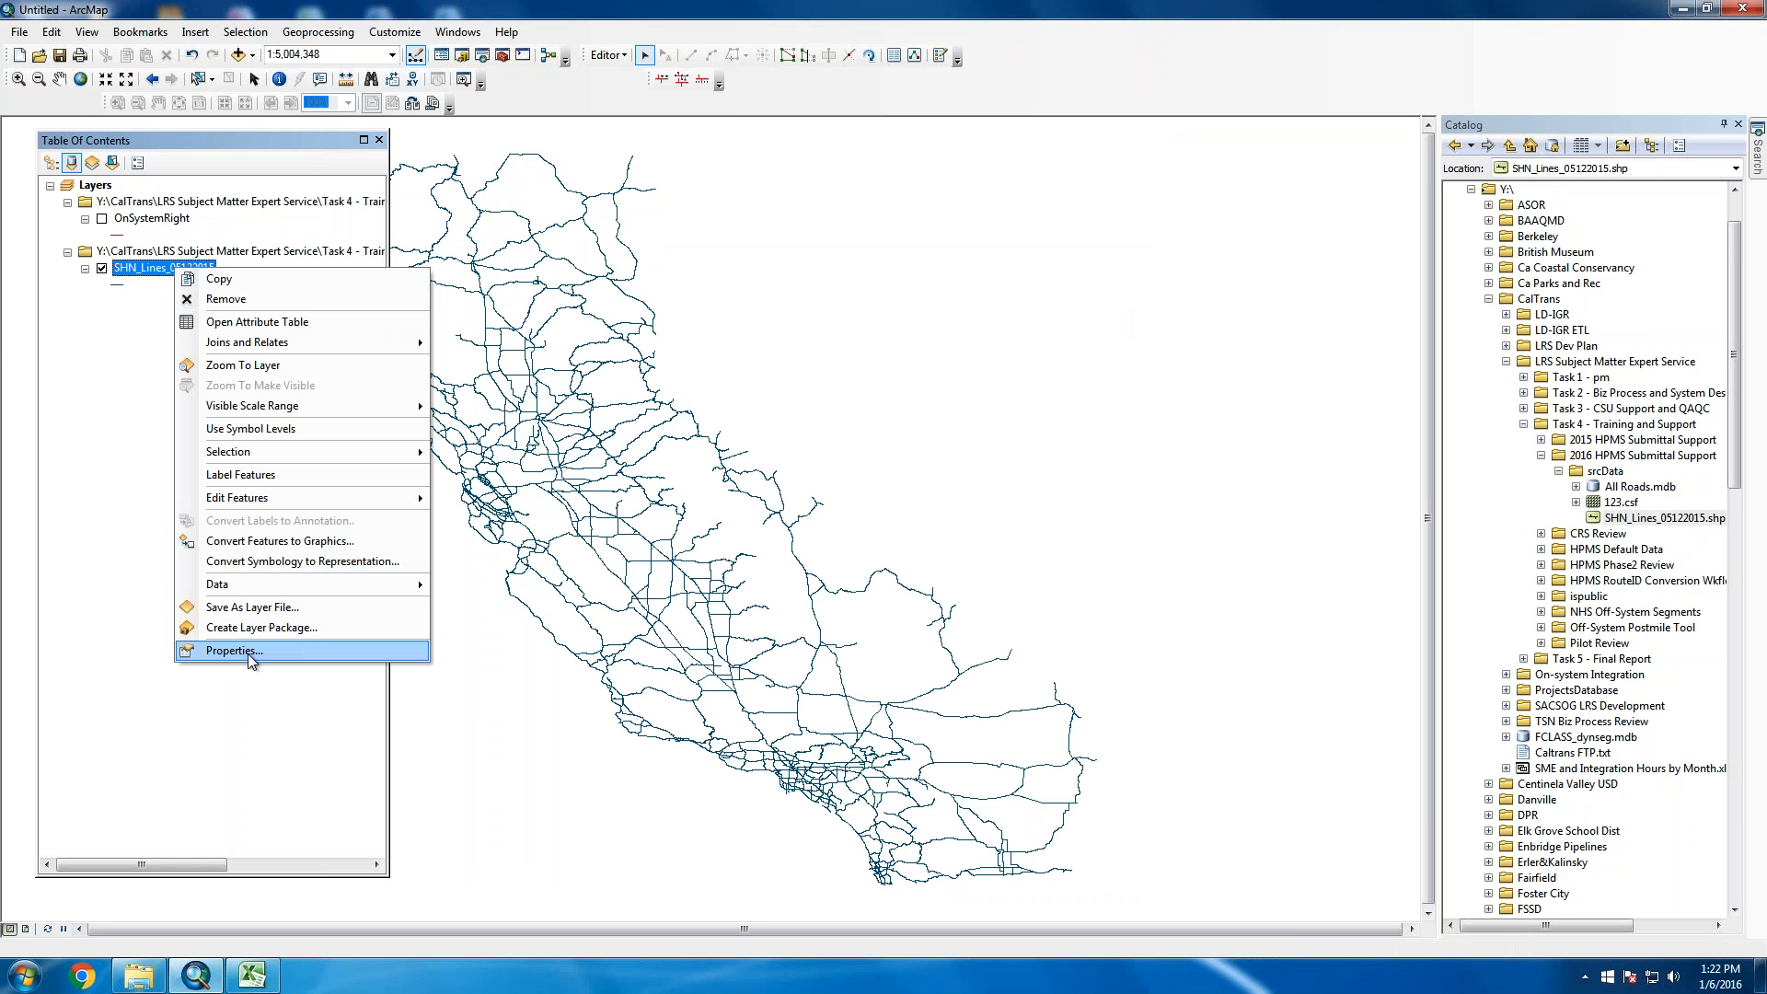
pyautogui.click(230, 657)
pyautogui.click(736, 364)
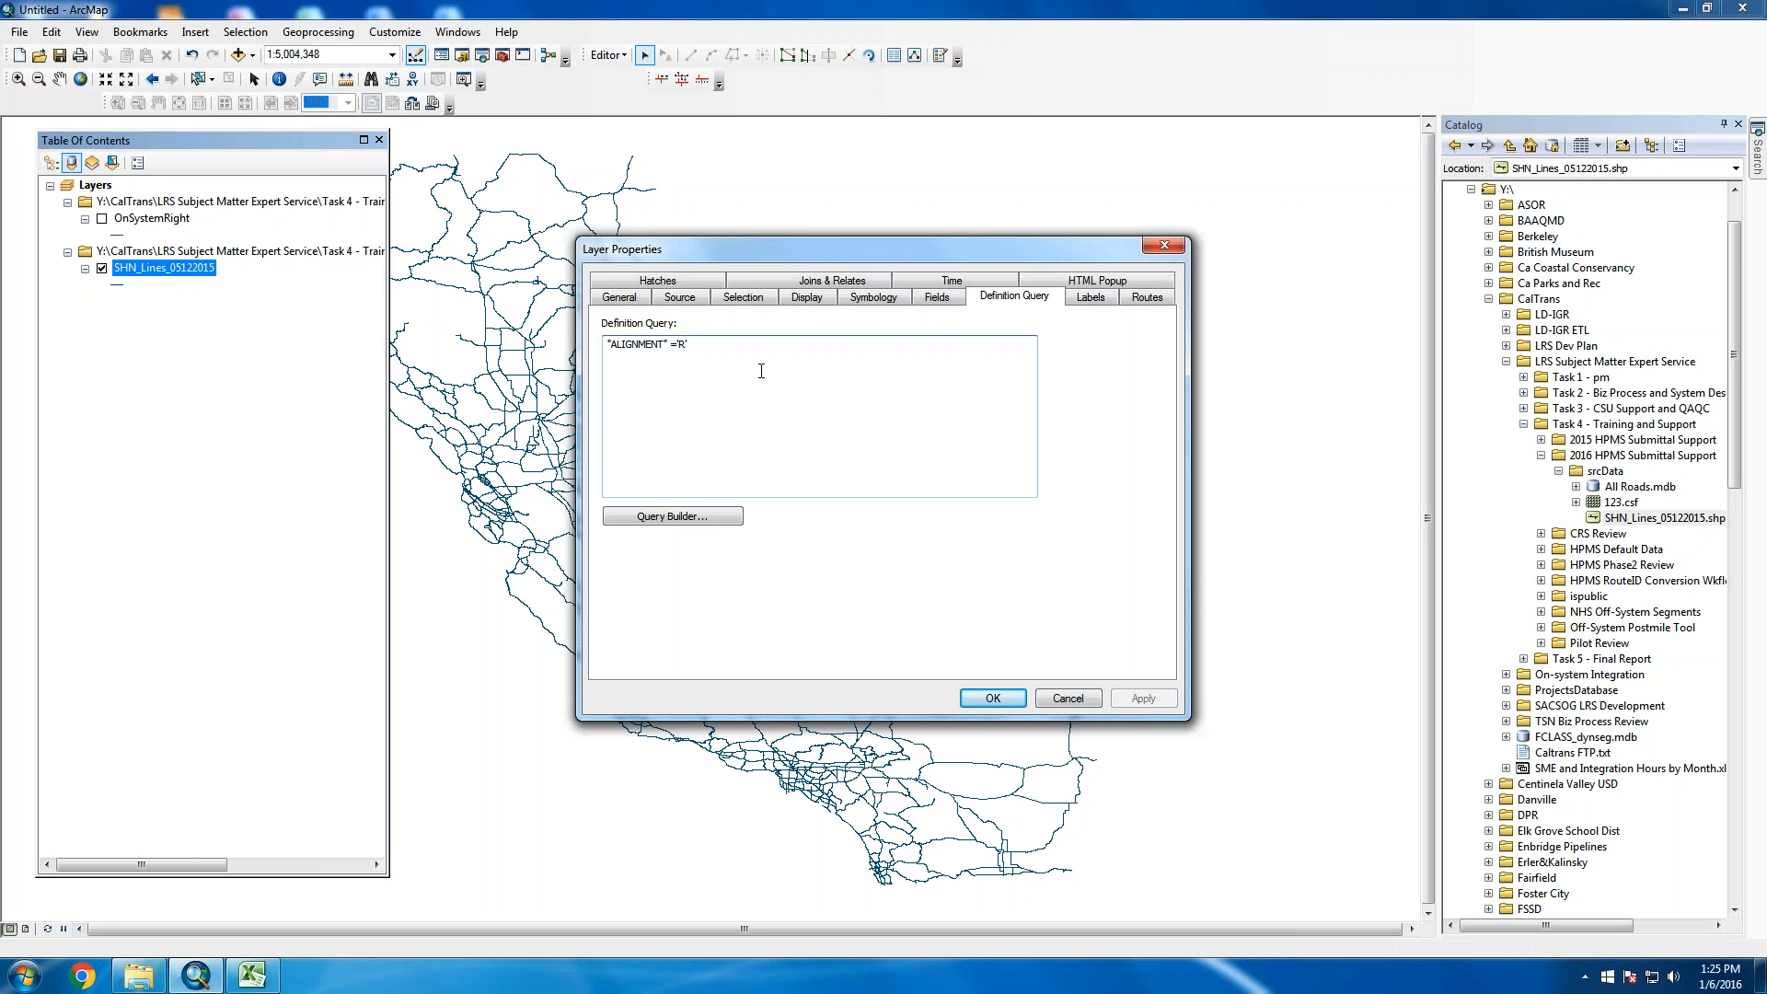
pyautogui.click(1079, 701)
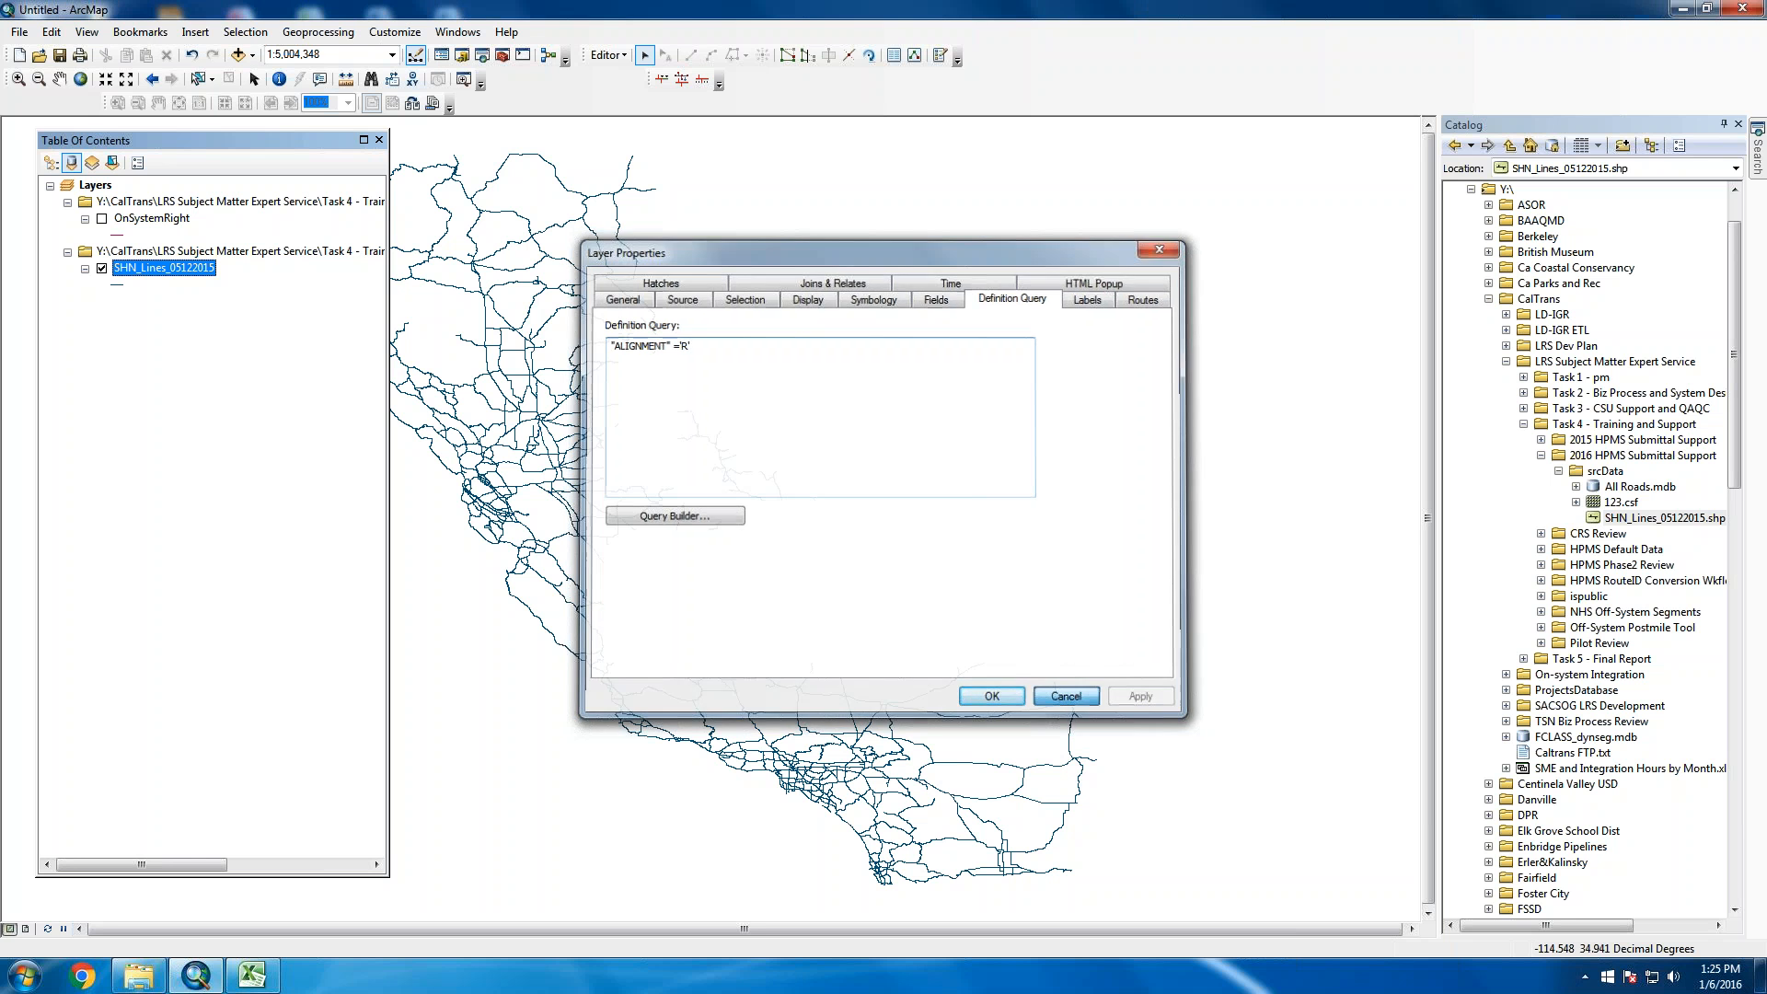
# Zoom in around Oroville and add the Streets basemap under the highway lines
pyautogui.click(18, 78)
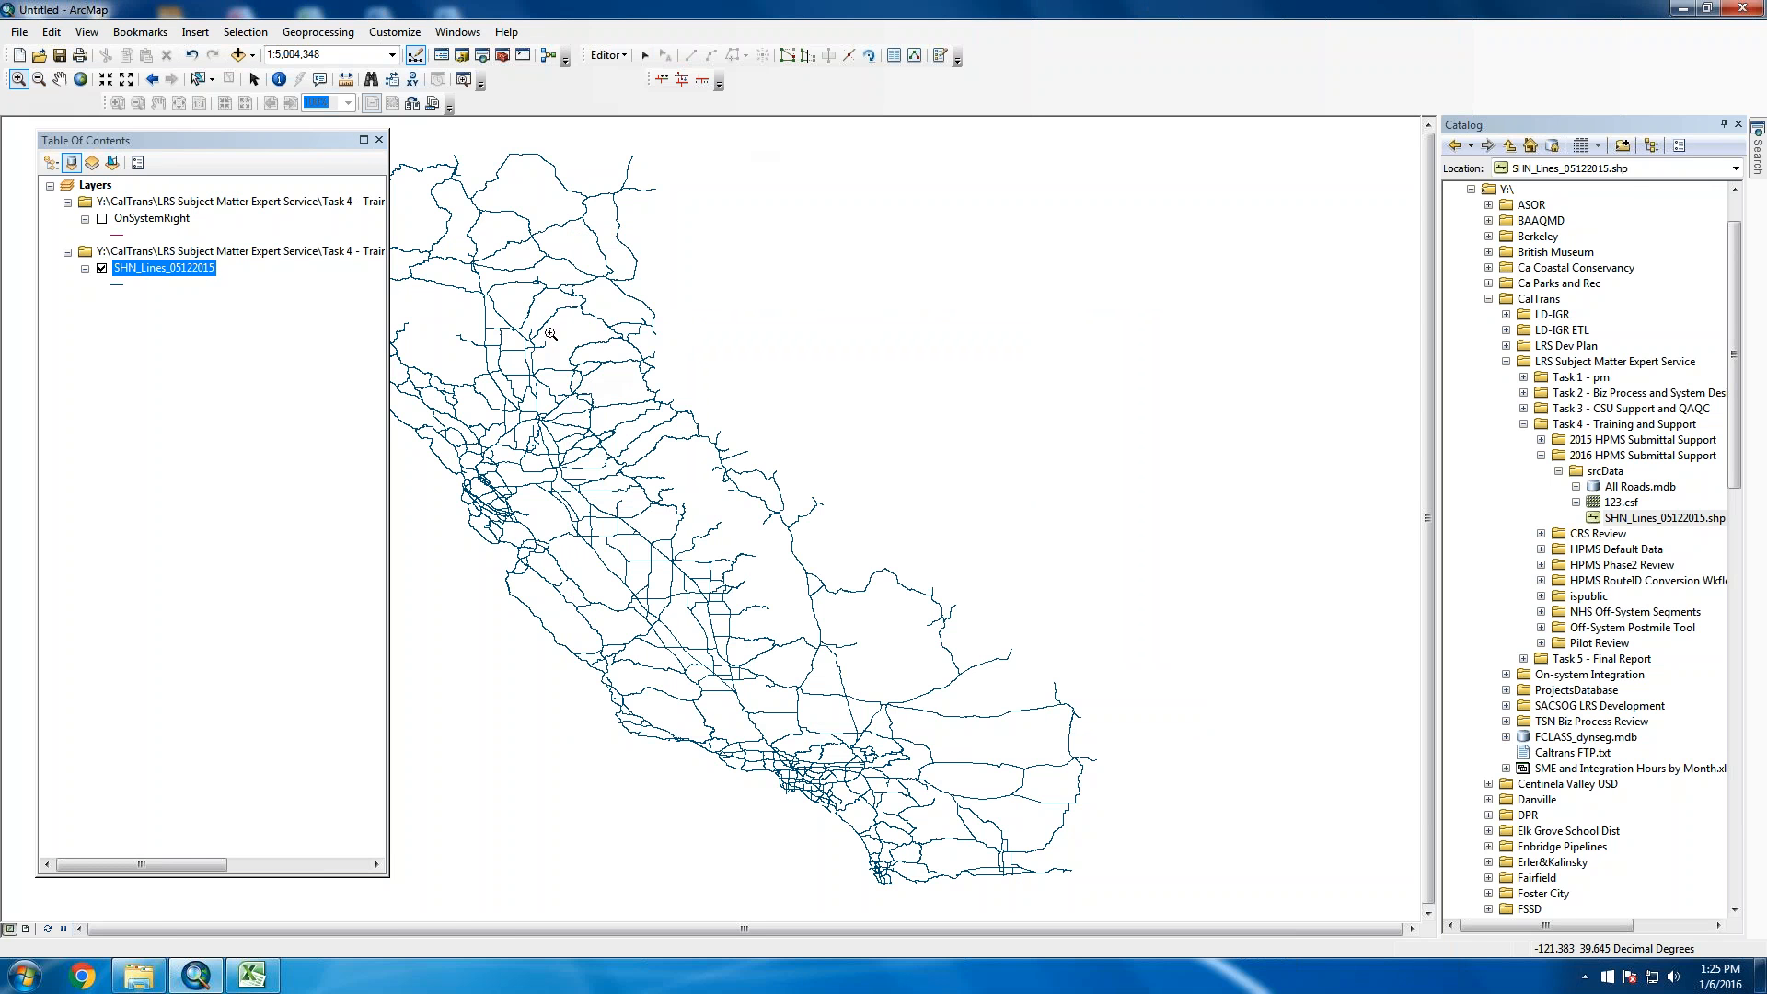
pyautogui.moveTo(549, 334); pyautogui.dragTo(515, 357)
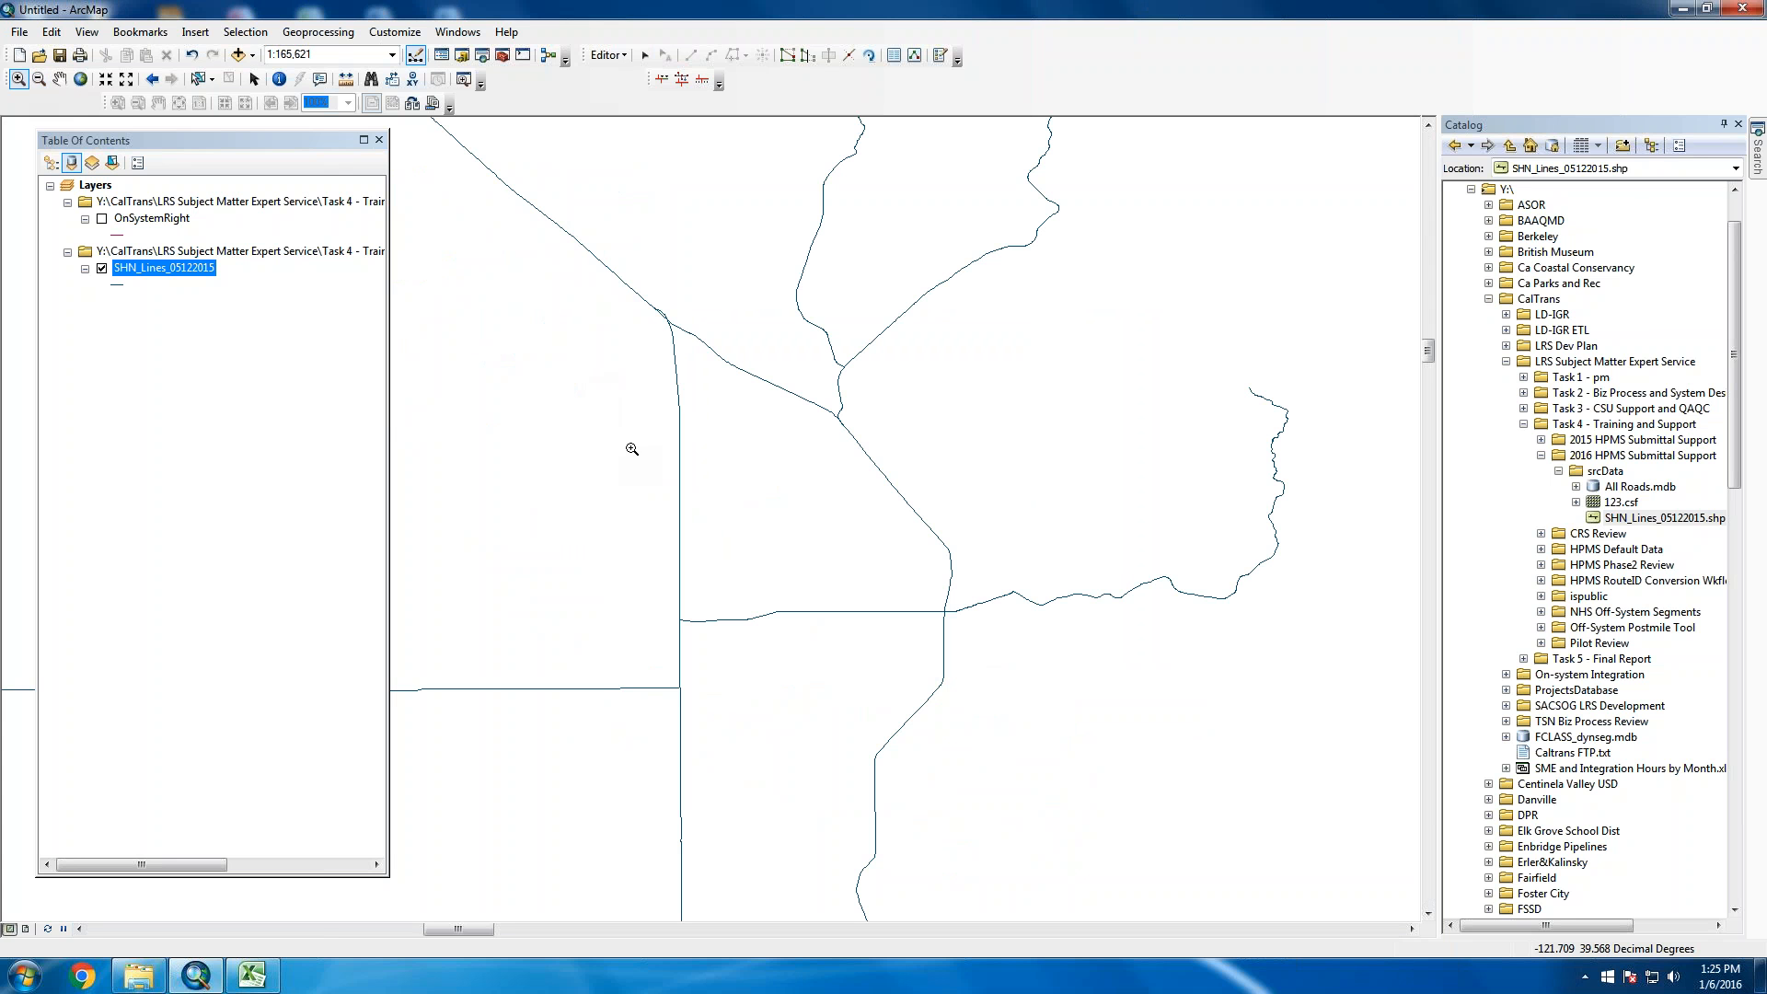
pyautogui.click(252, 59)
pyautogui.click(318, 107)
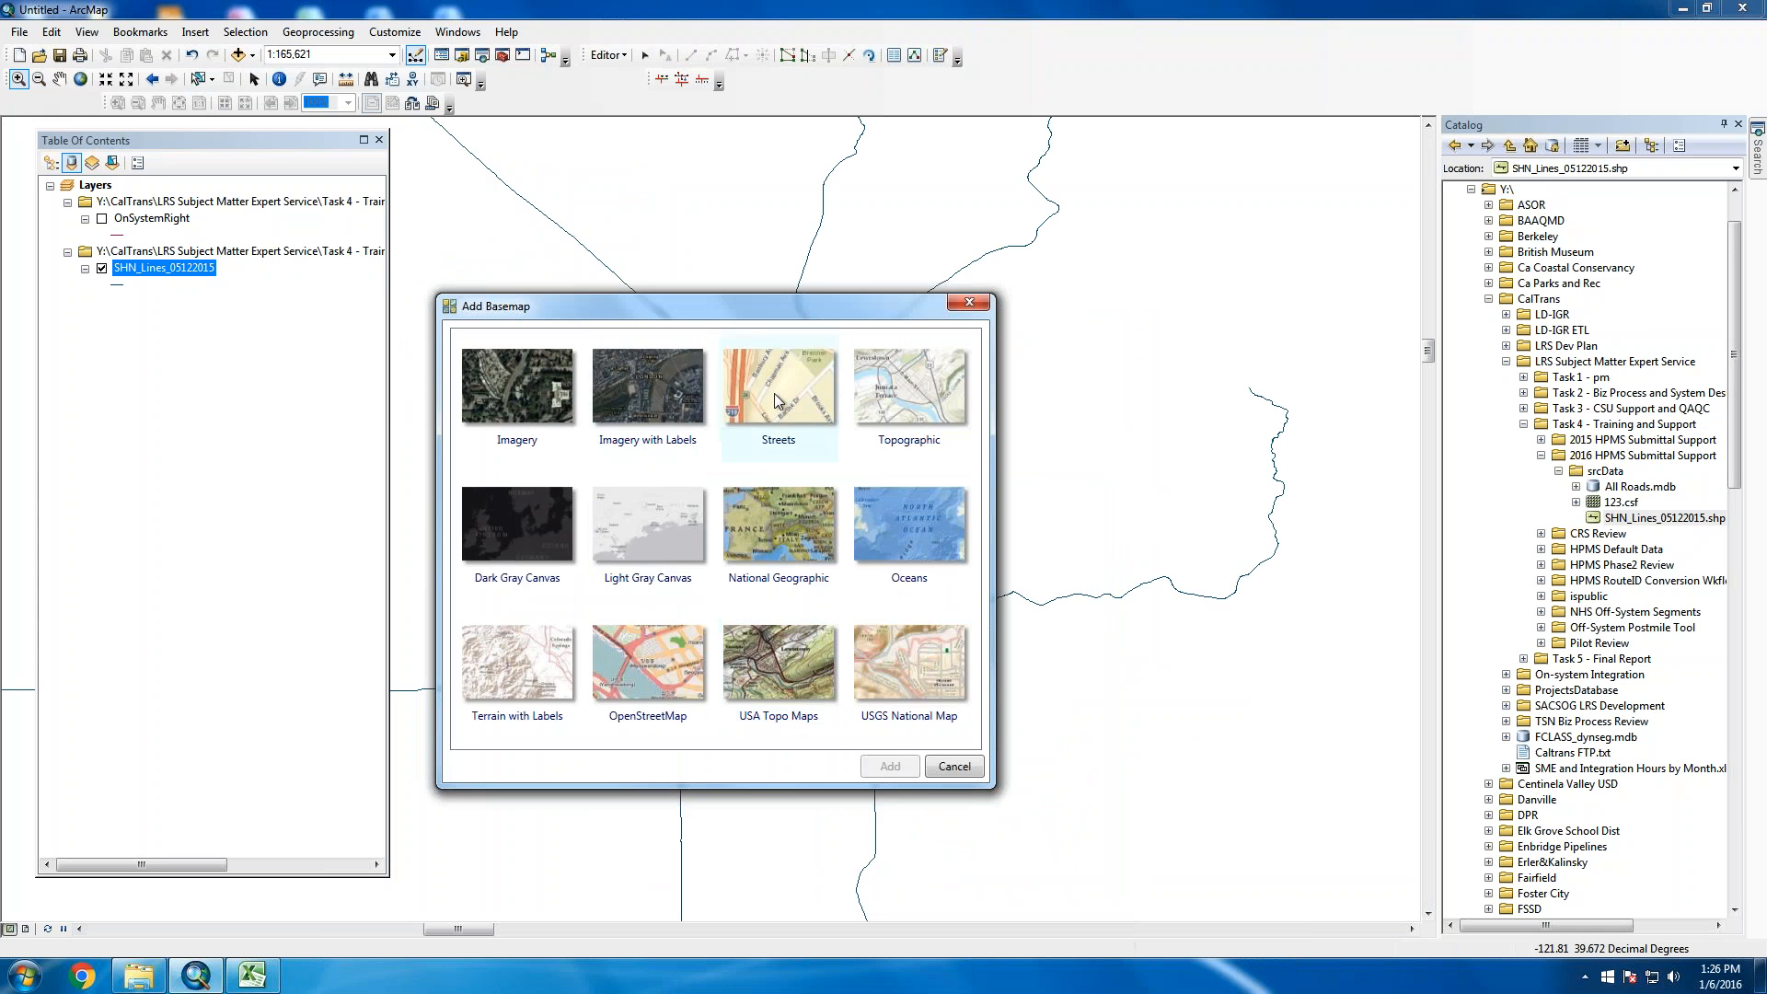
pyautogui.click(775, 394)
pyautogui.click(887, 769)
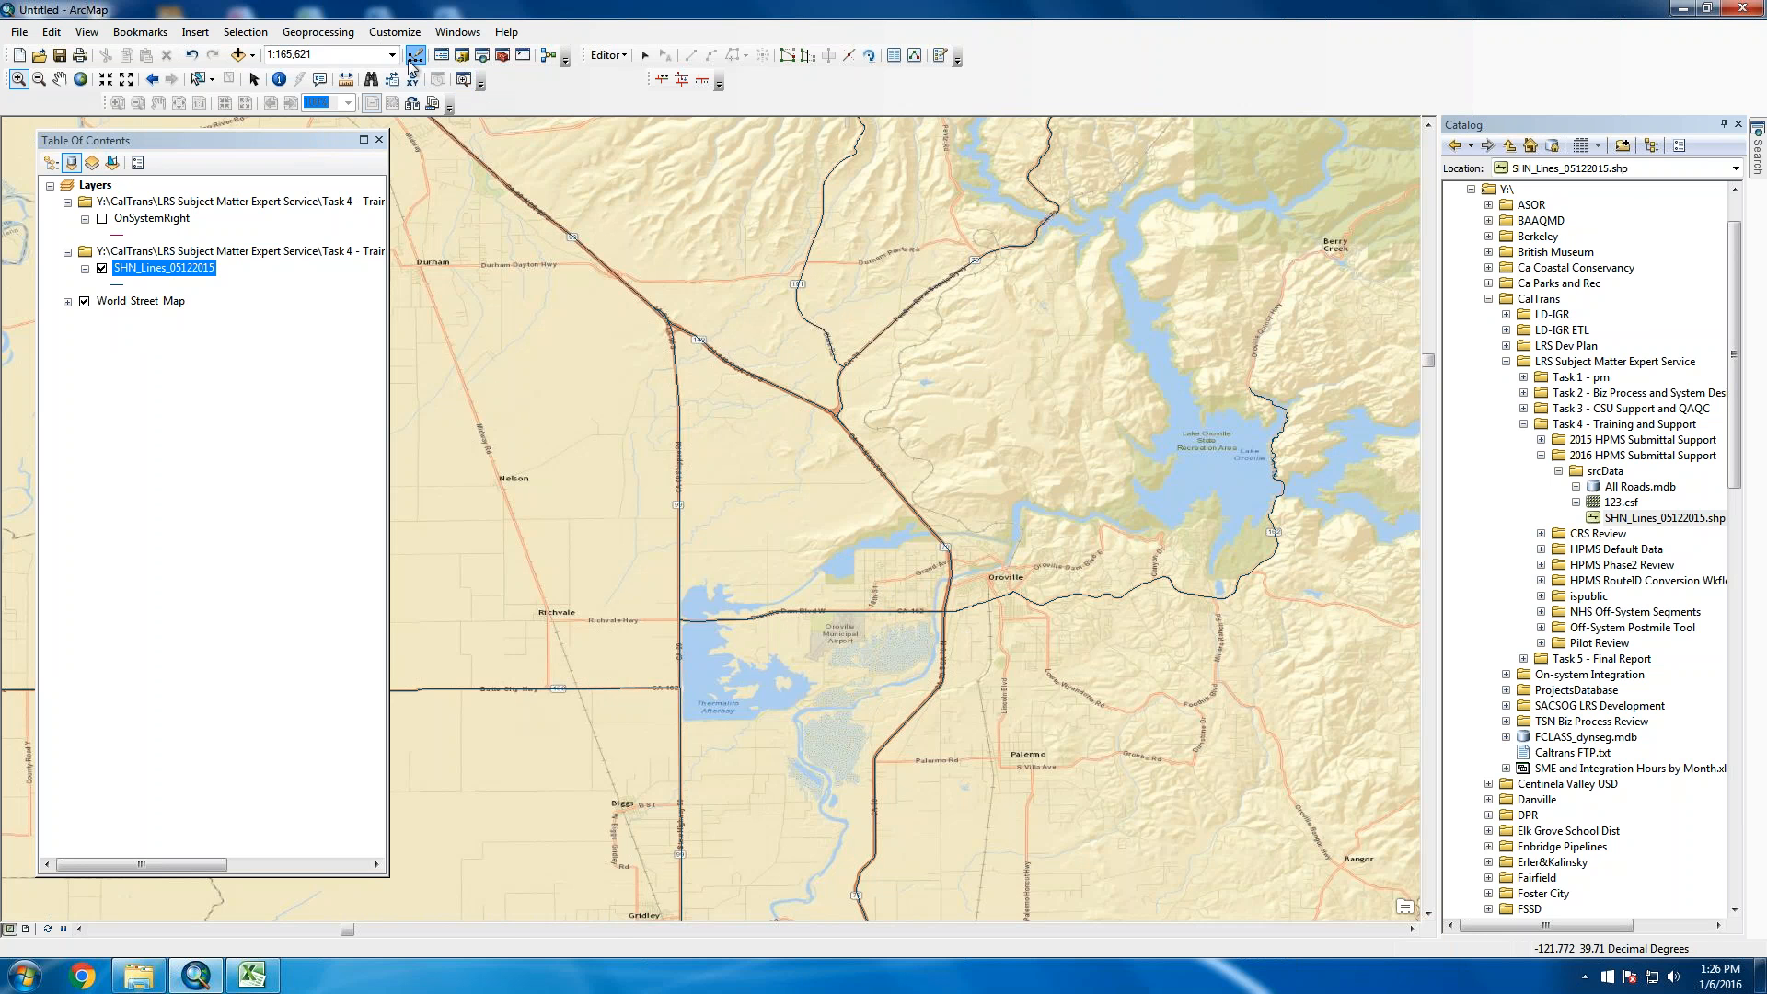
# Pan to Butte City and set the SHN_Lines_05122015 line symbol width to 4
pyautogui.click(59, 79)
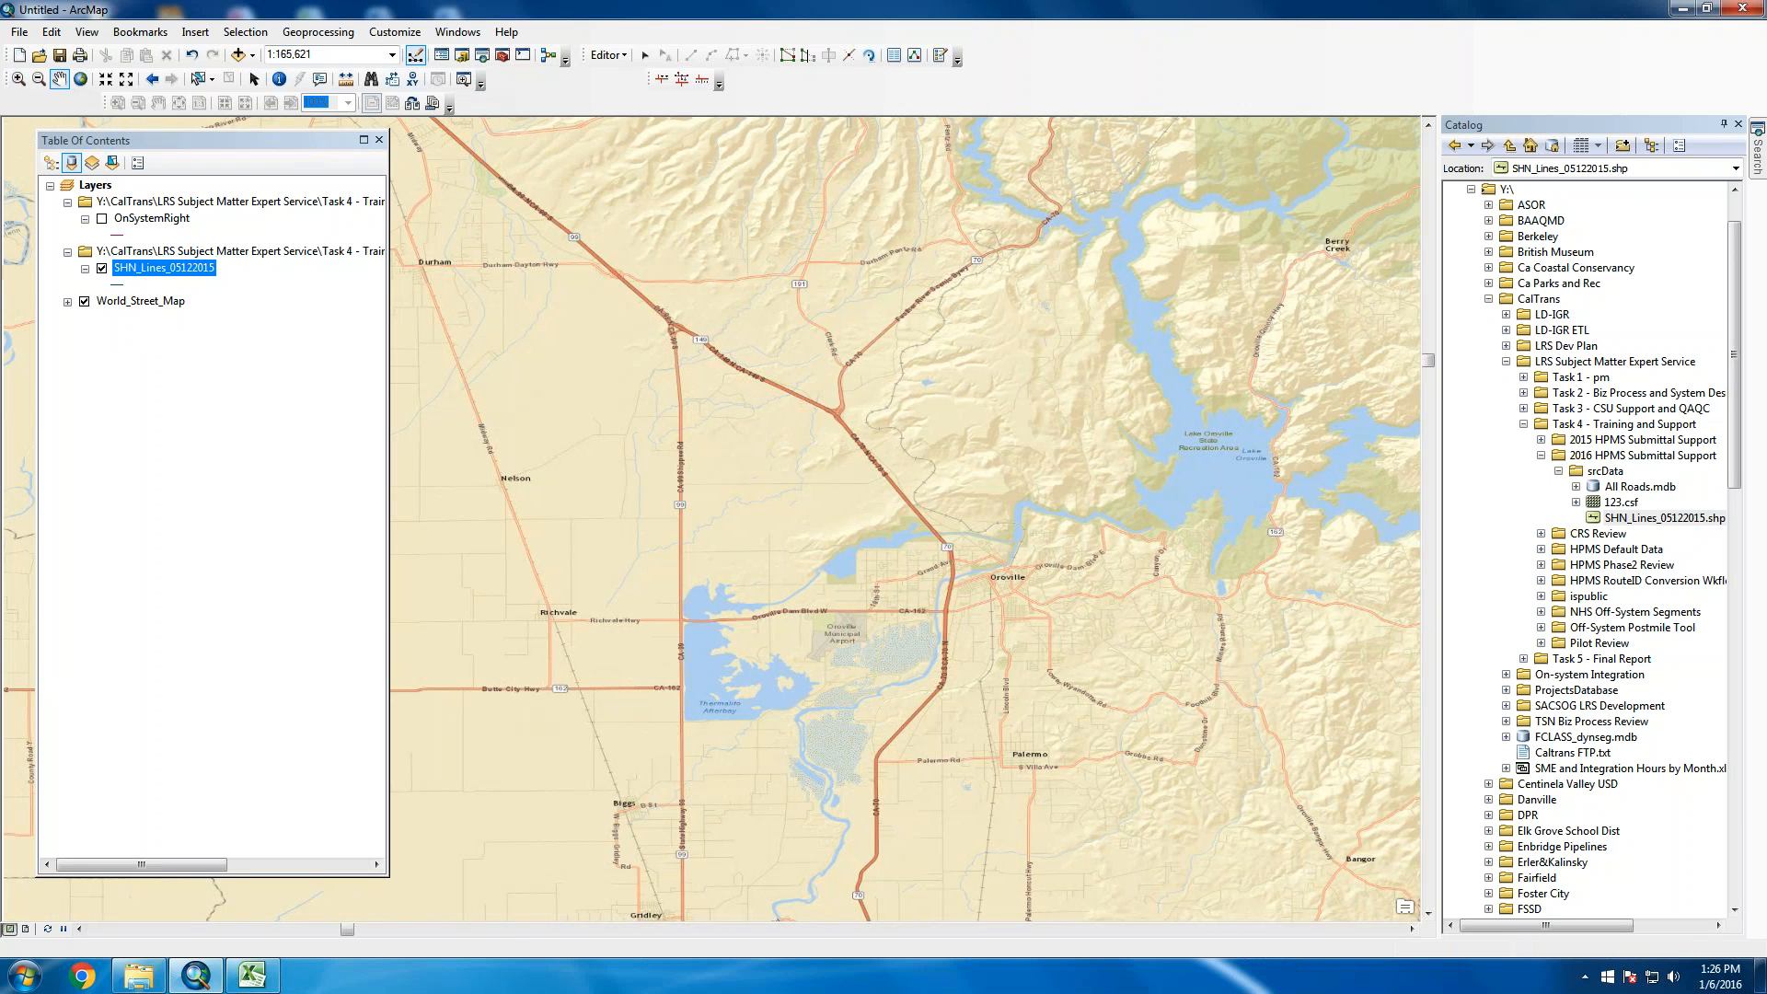
pyautogui.moveTo(657, 546); pyautogui.dragTo(1288, 368)
pyautogui.moveTo(773, 461); pyautogui.dragTo(1039, 442)
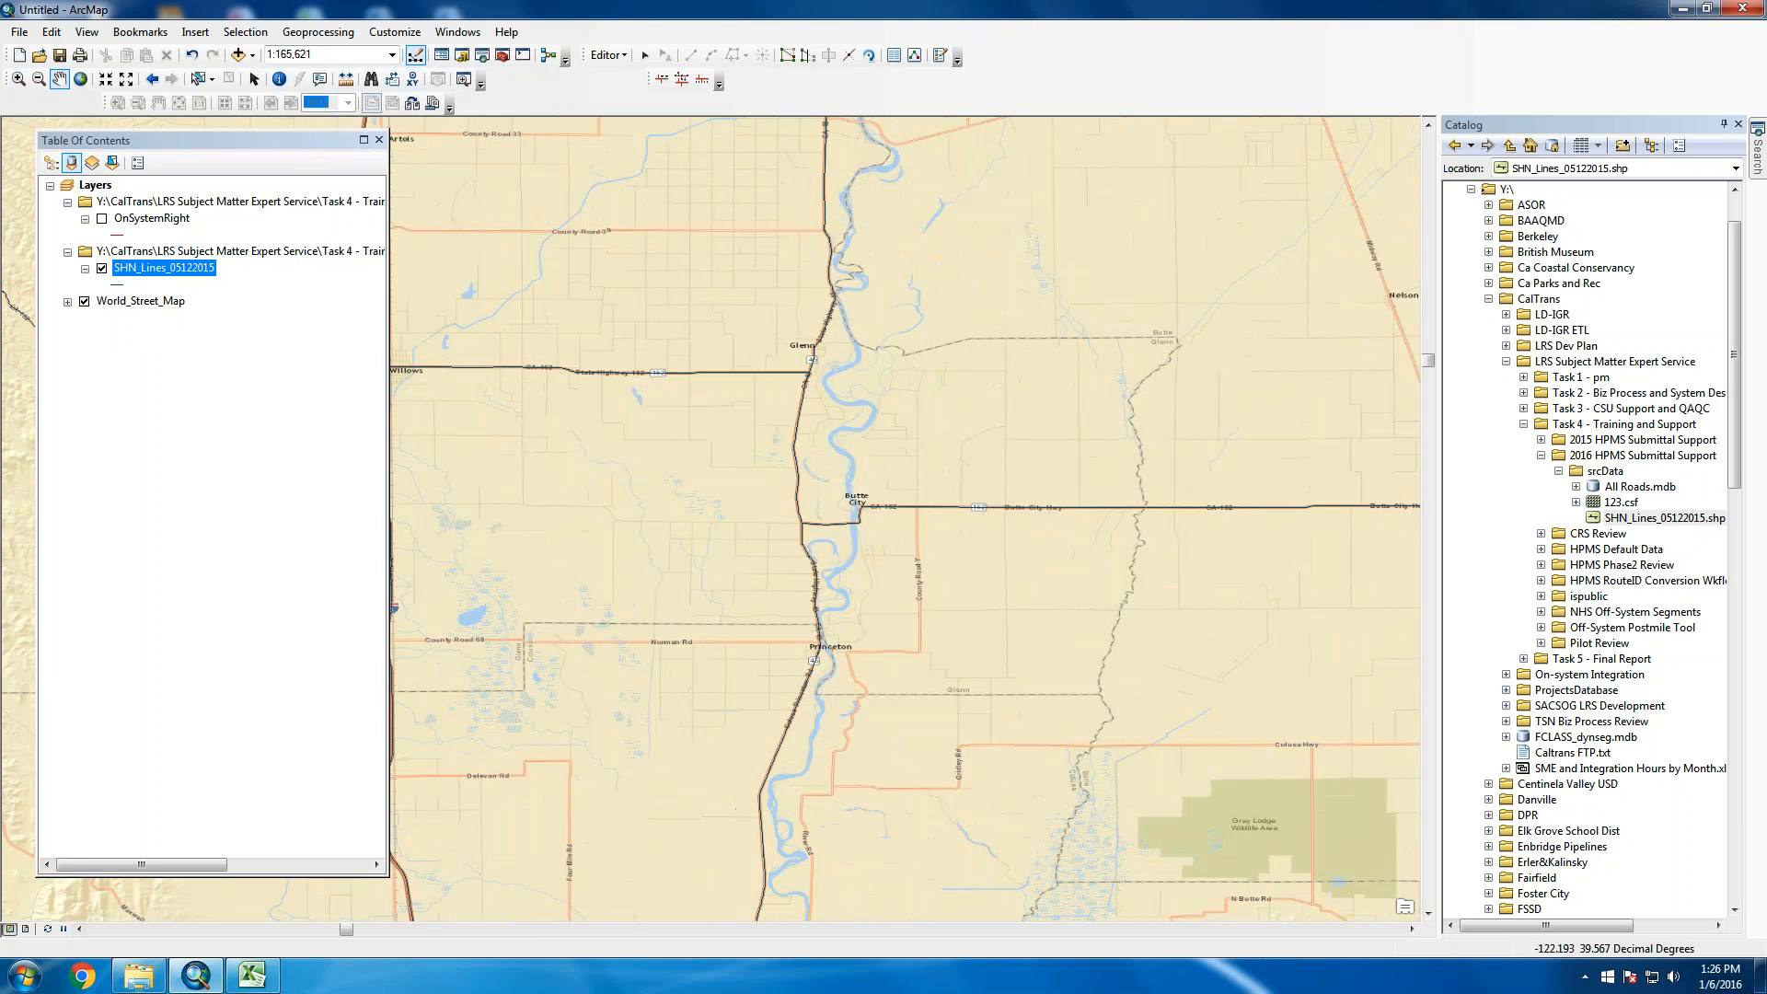
pyautogui.click(117, 285)
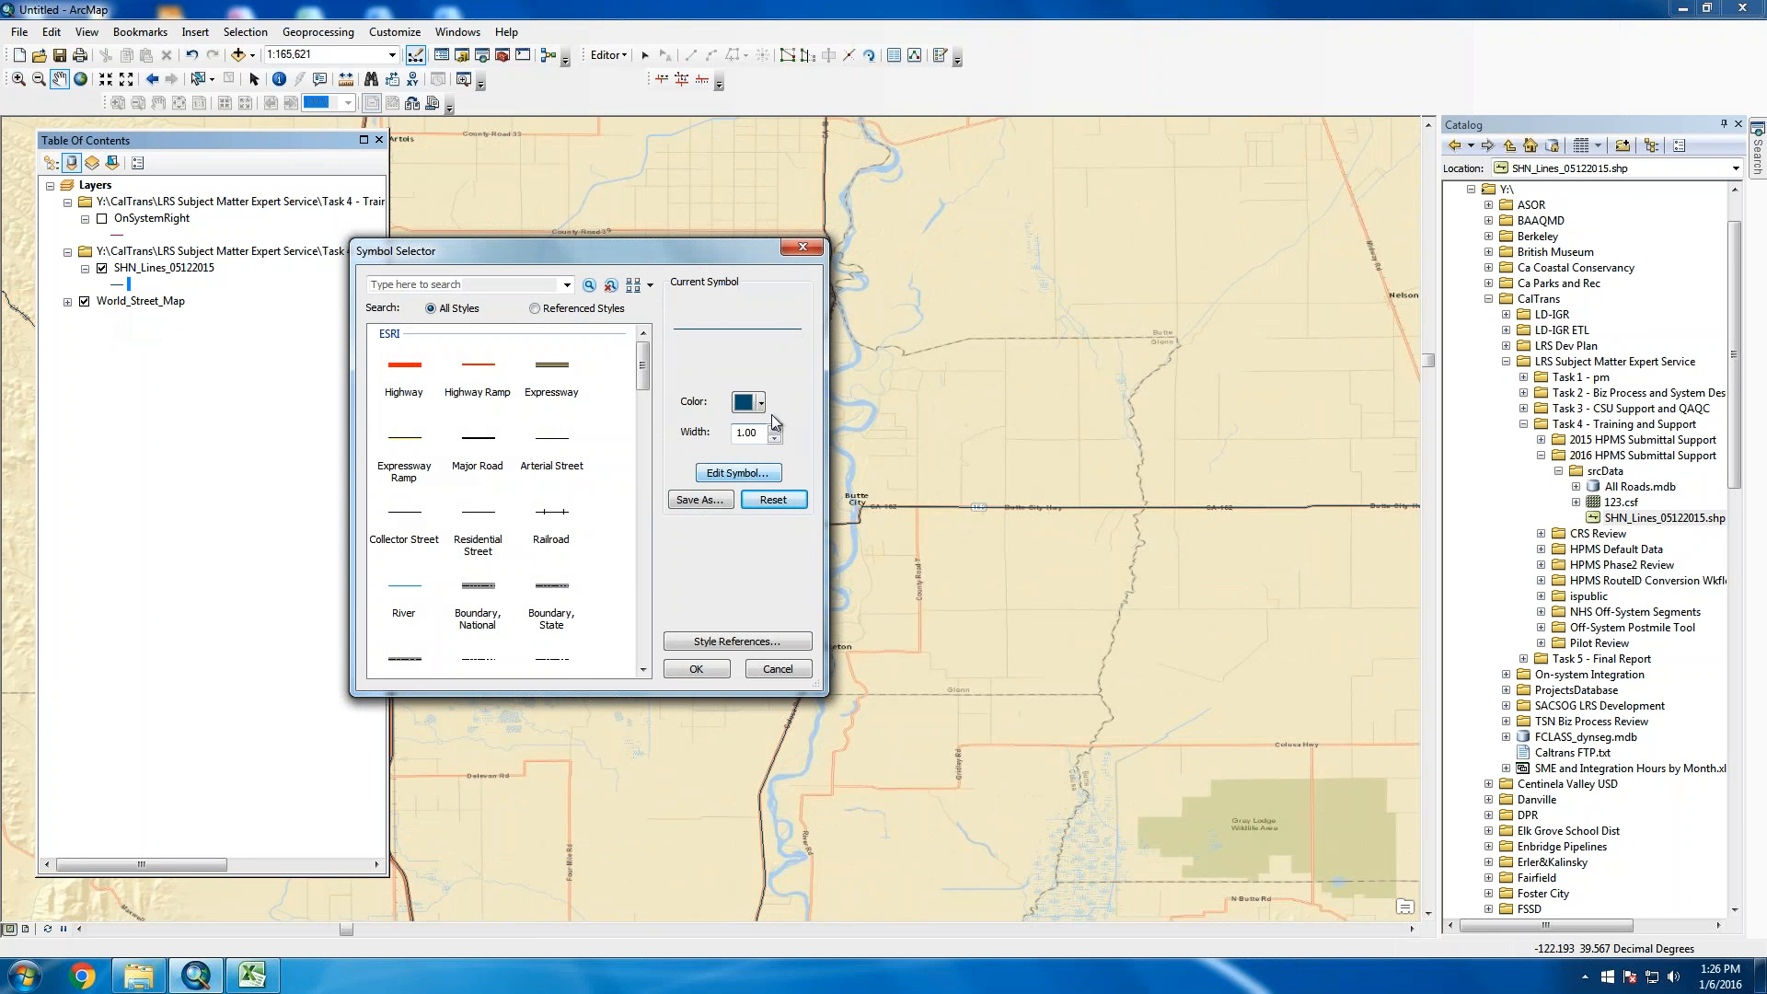
pyautogui.click(775, 427)
pyautogui.click(775, 427)
pyautogui.click(775, 427)
pyautogui.click(696, 669)
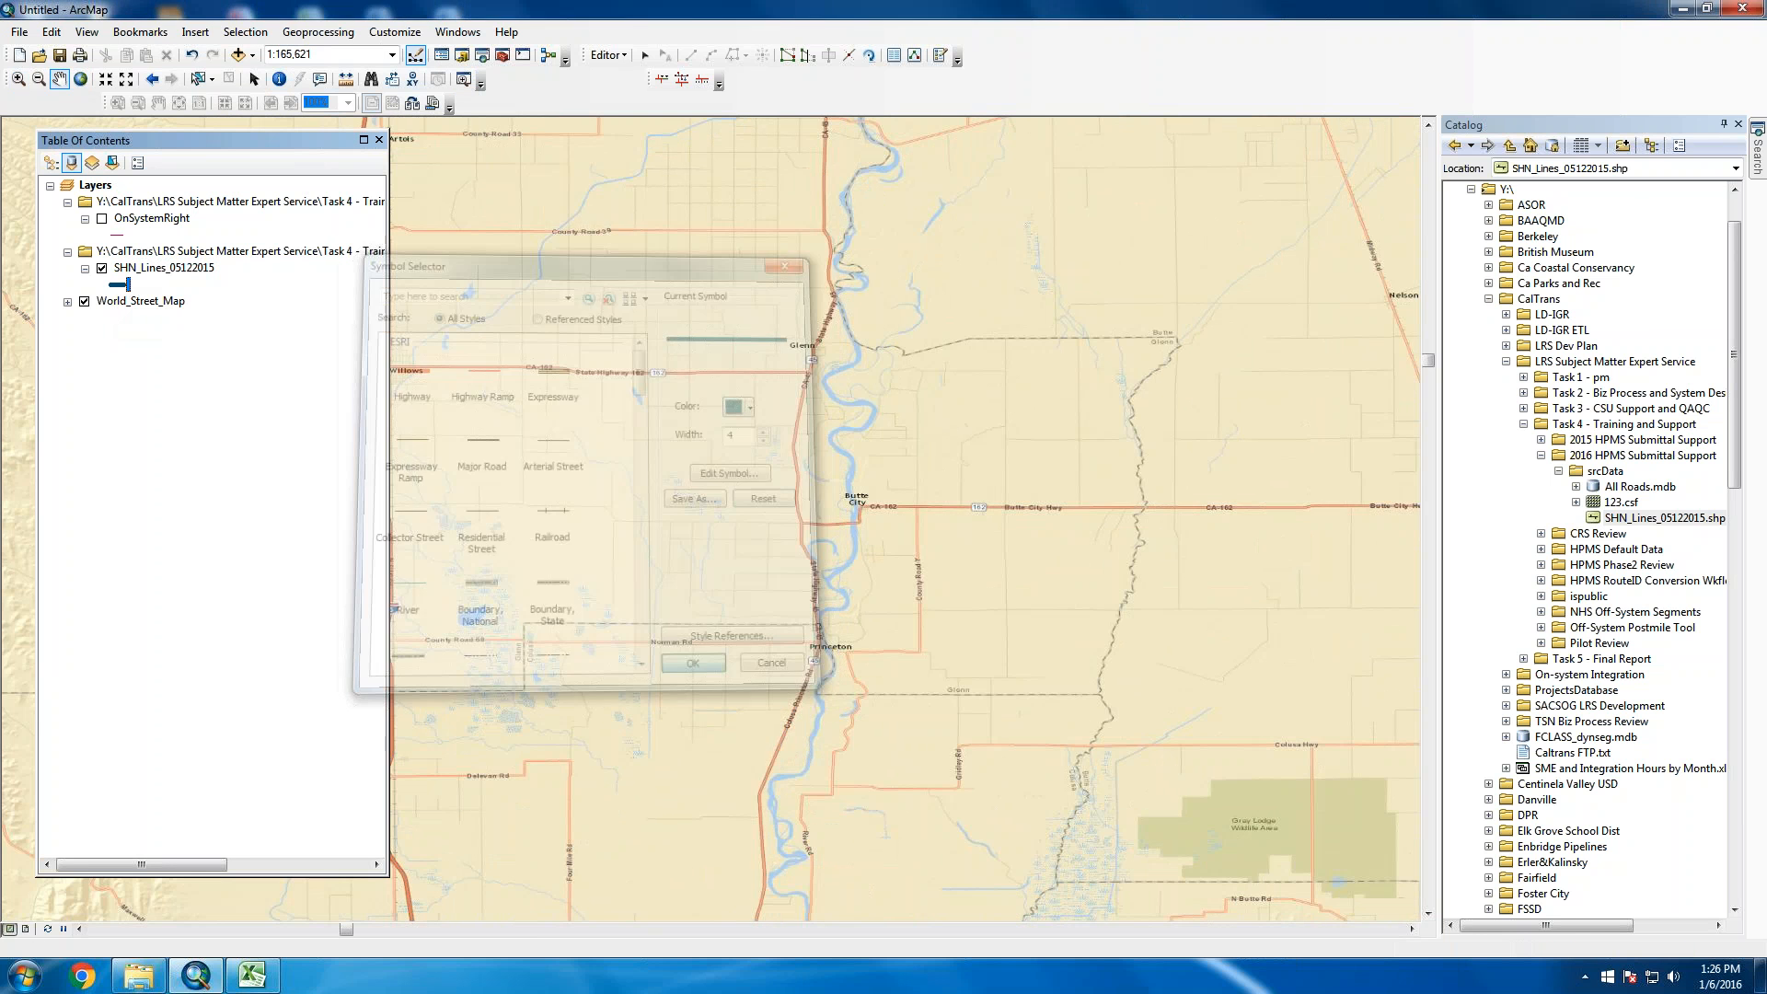
pyautogui.moveTo(899, 394)
pyautogui.mouseDown()
pyautogui.moveTo(923, 464)
pyautogui.moveTo(1155, 407)
pyautogui.mouseUp()
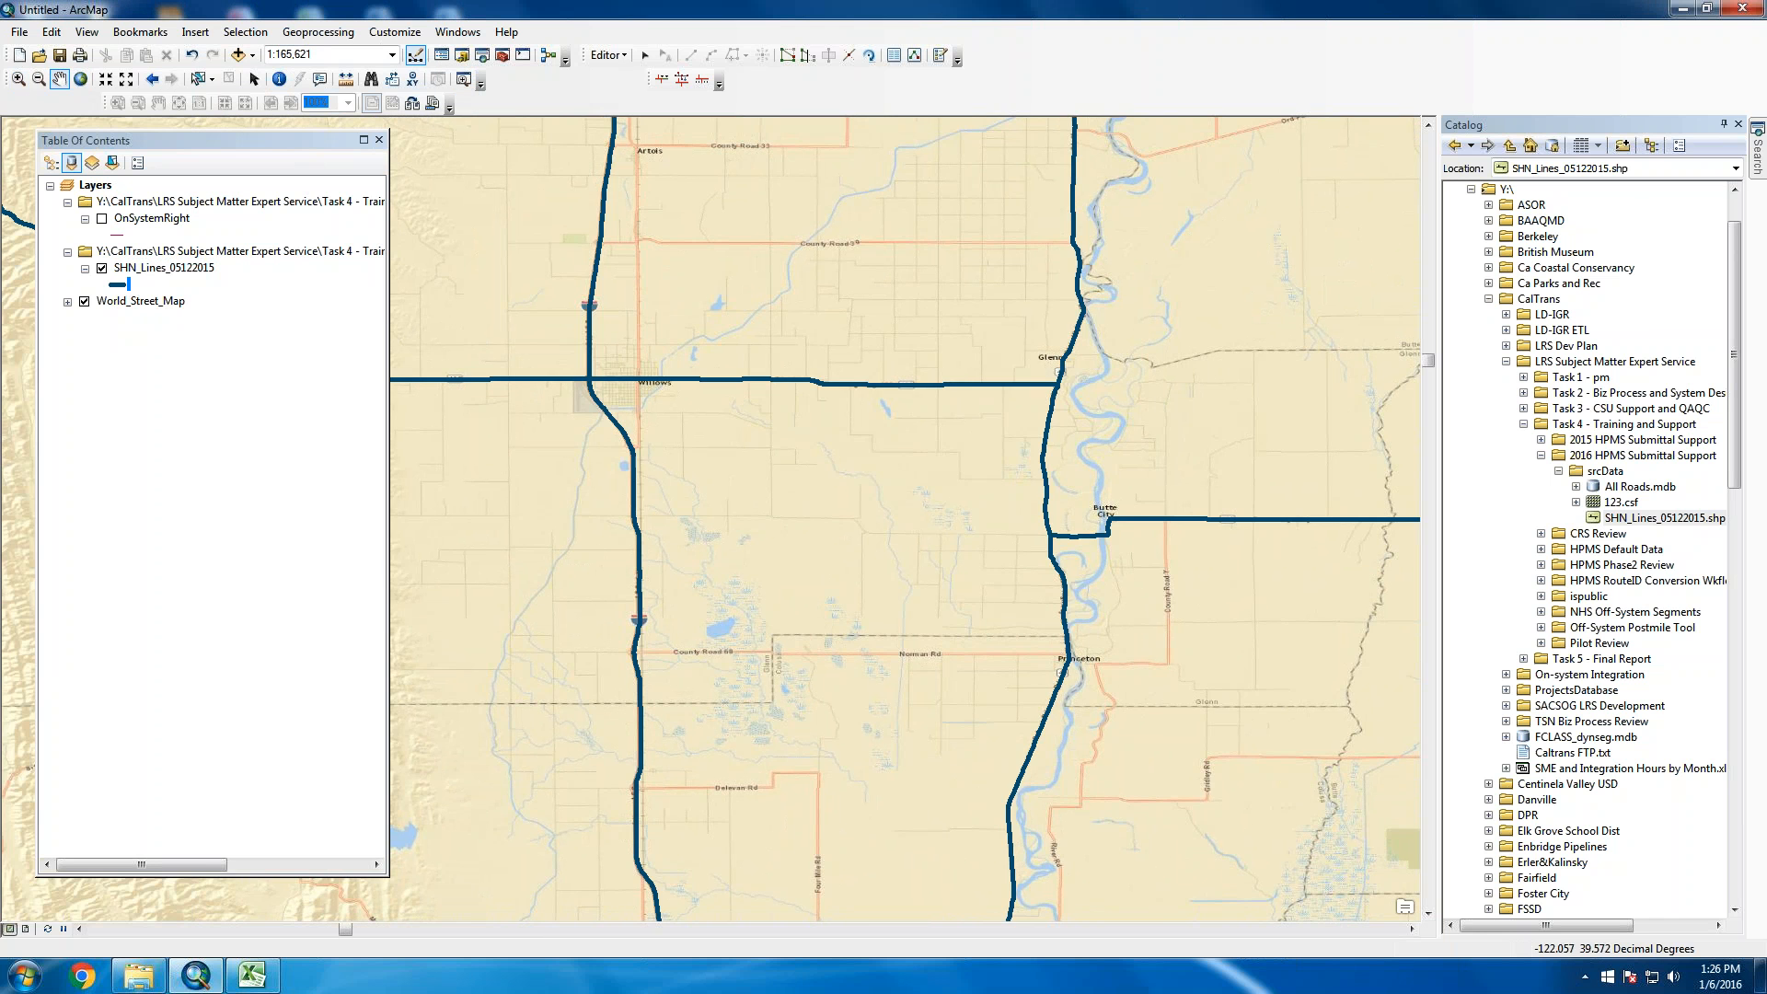
# Zoom to central Chico around E 8th St and move the shrunken layer list left
pyautogui.moveTo(994, 165); pyautogui.dragTo(970, 579)
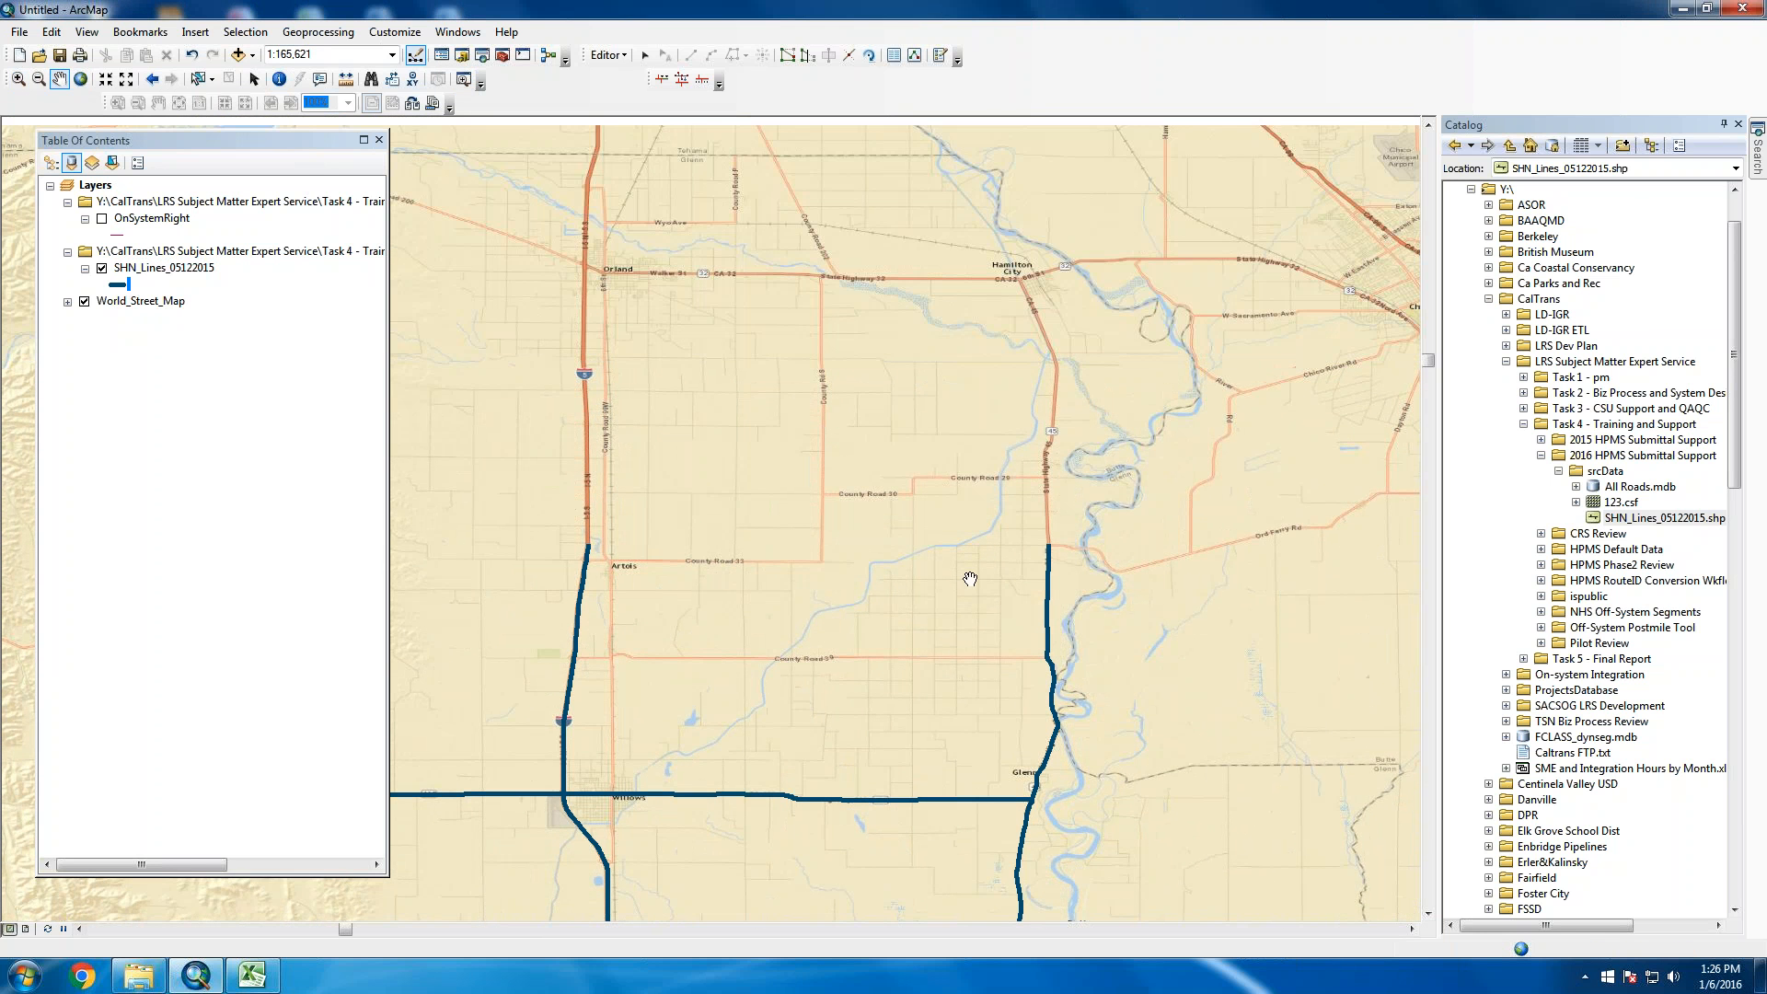
pyautogui.moveTo(1251, 405); pyautogui.dragTo(769, 440)
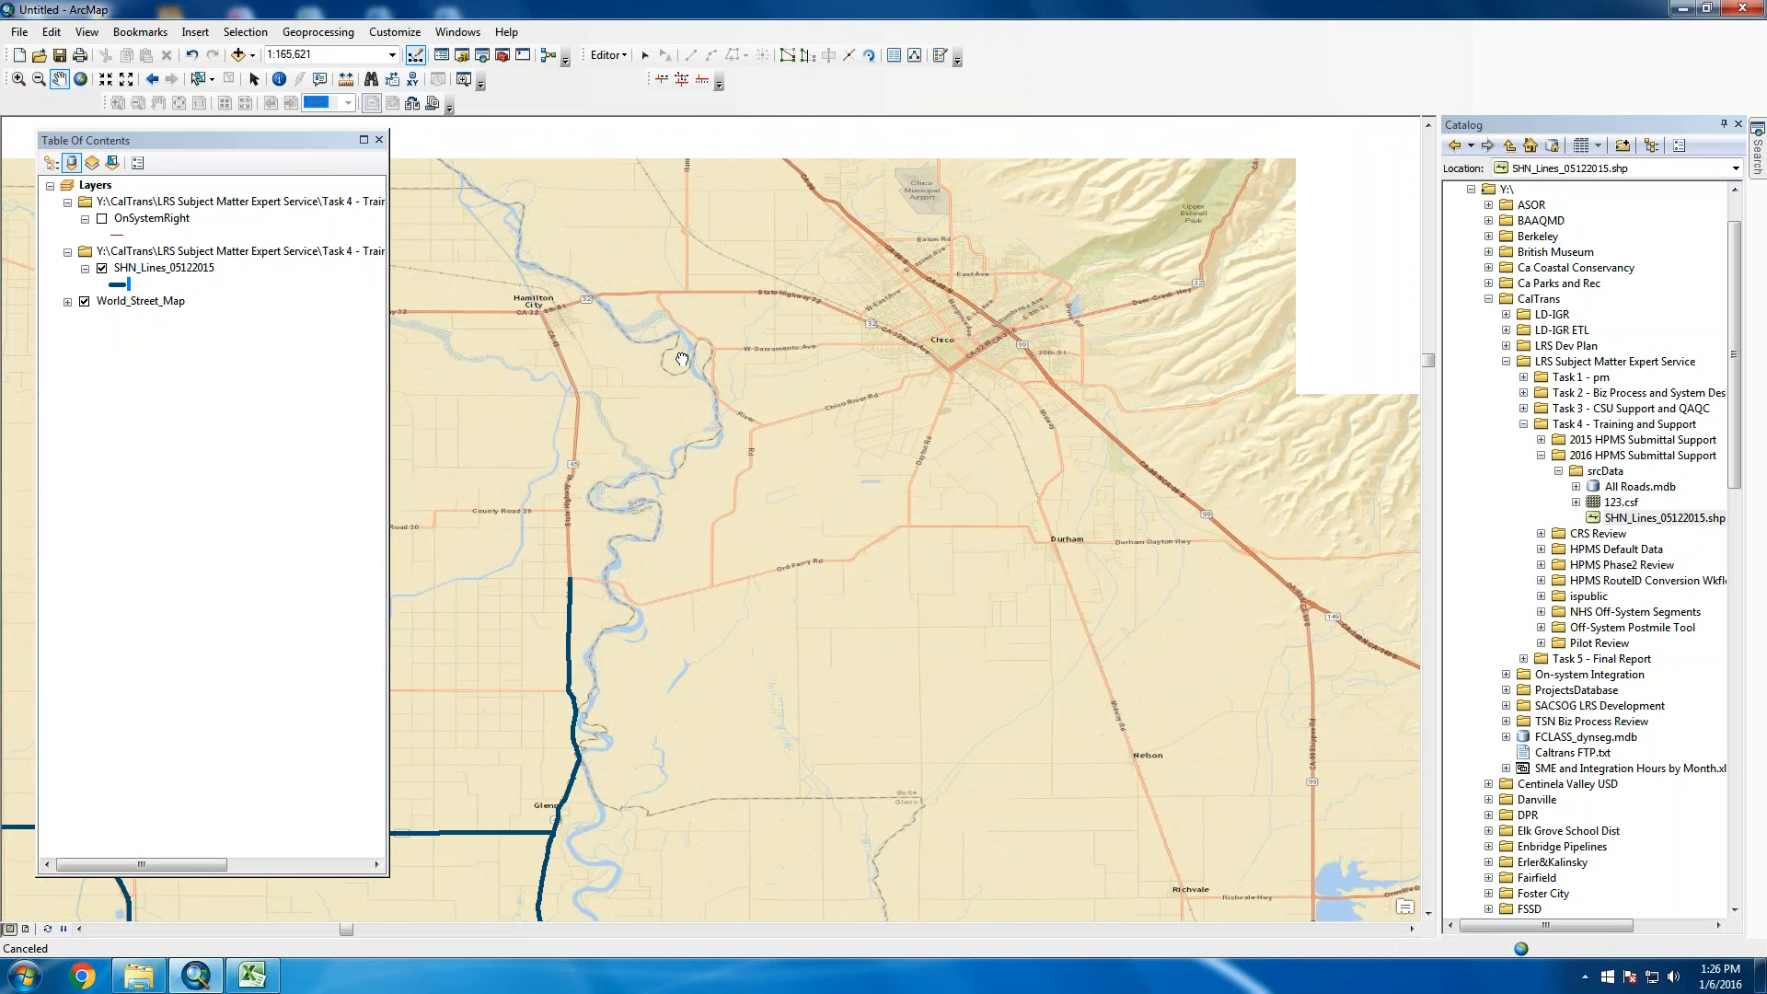
pyautogui.moveTo(1016, 364); pyautogui.dragTo(985, 454)
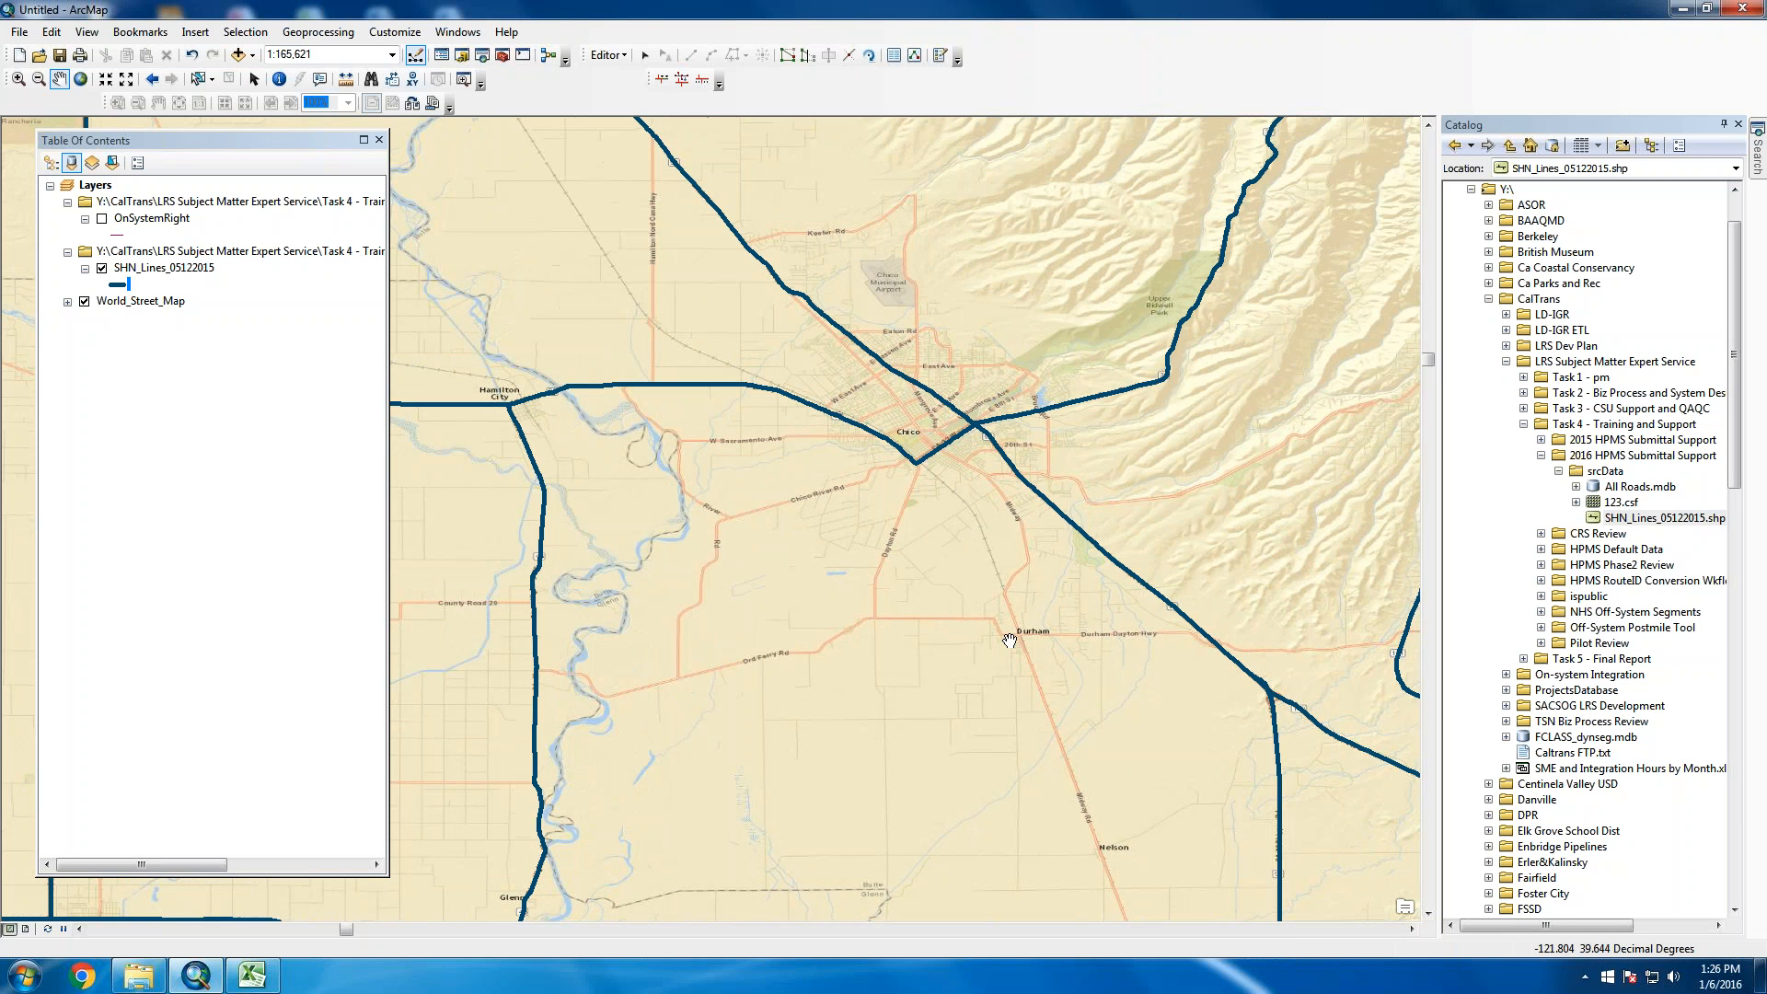
pyautogui.click(18, 79)
pyautogui.moveTo(1108, 375); pyautogui.dragTo(957, 438)
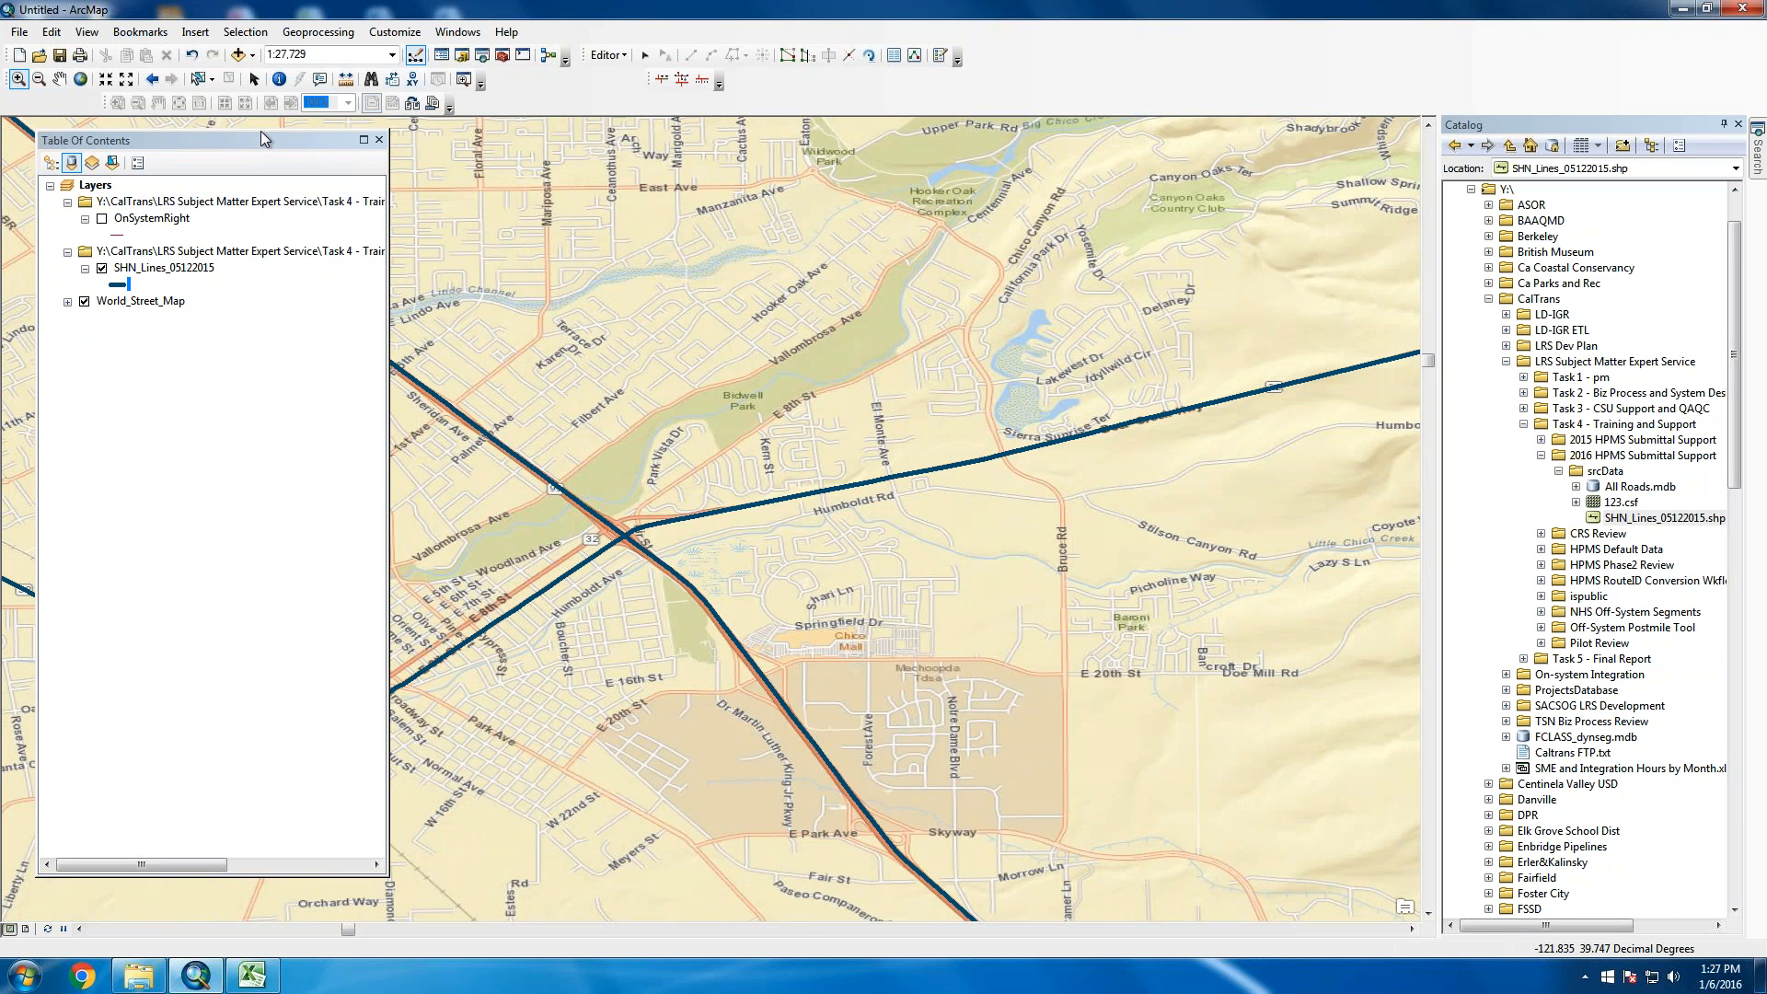
pyautogui.moveTo(261, 135); pyautogui.dragTo(1060, 152)
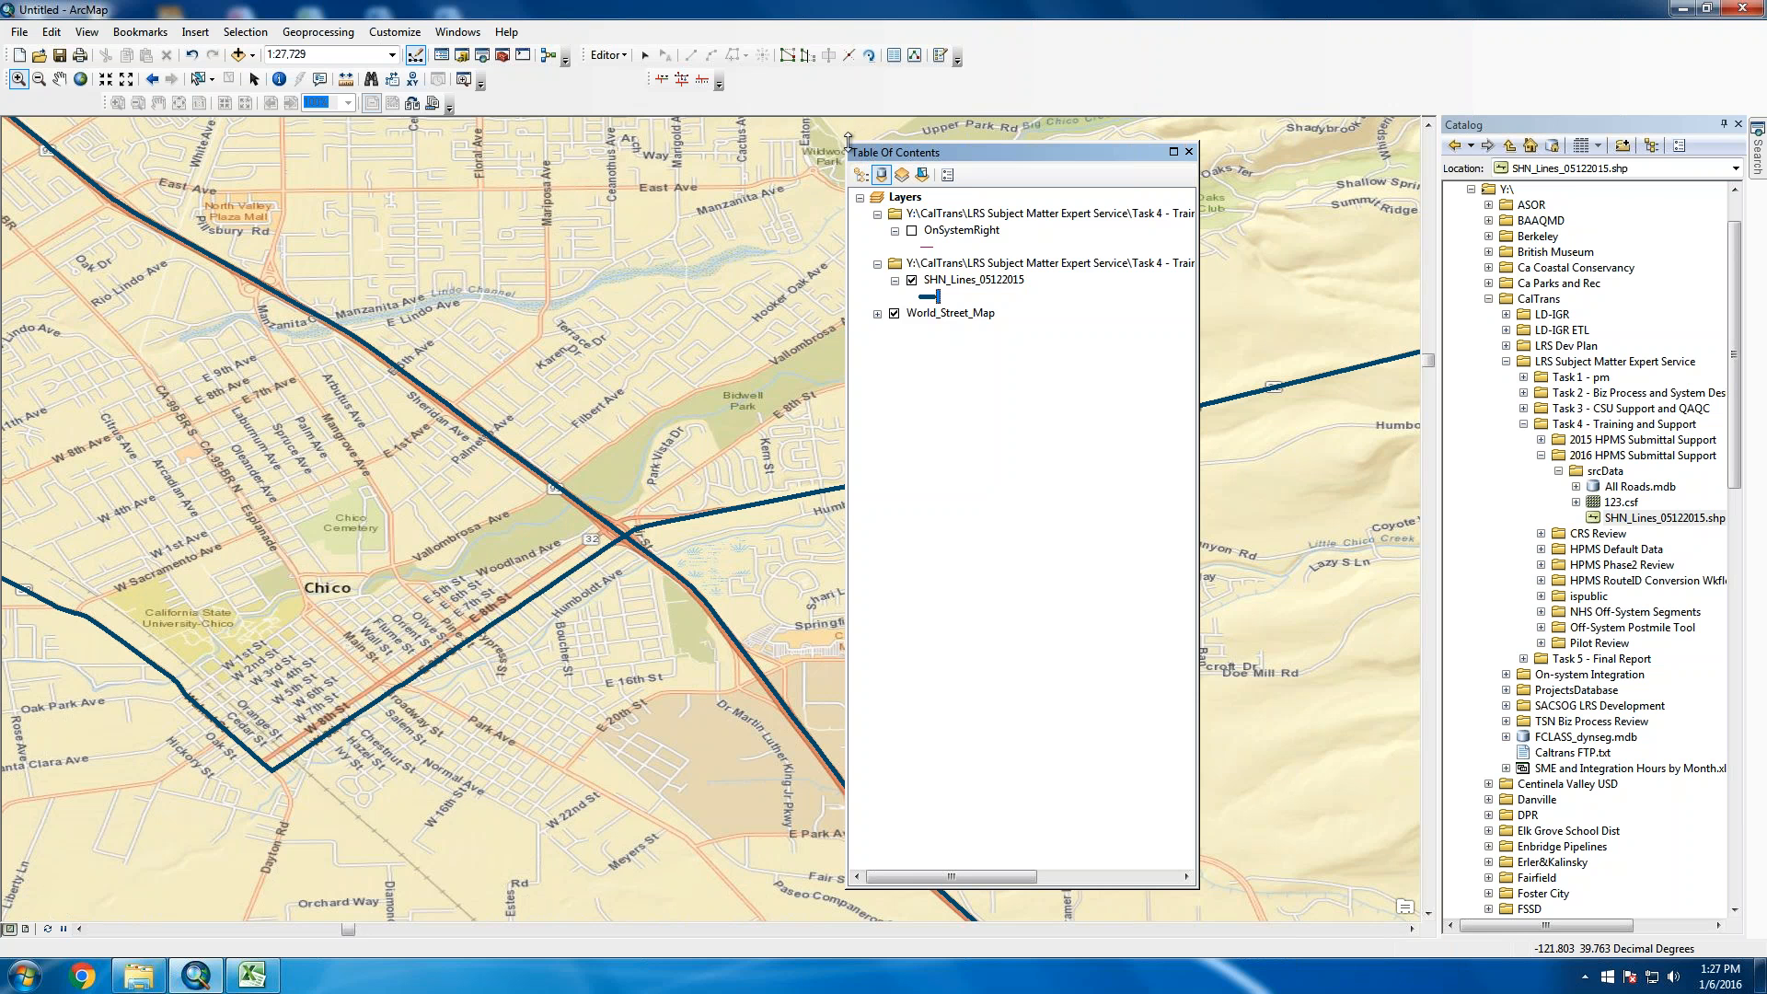
pyautogui.moveTo(863, 138); pyautogui.dragTo(144, 140)
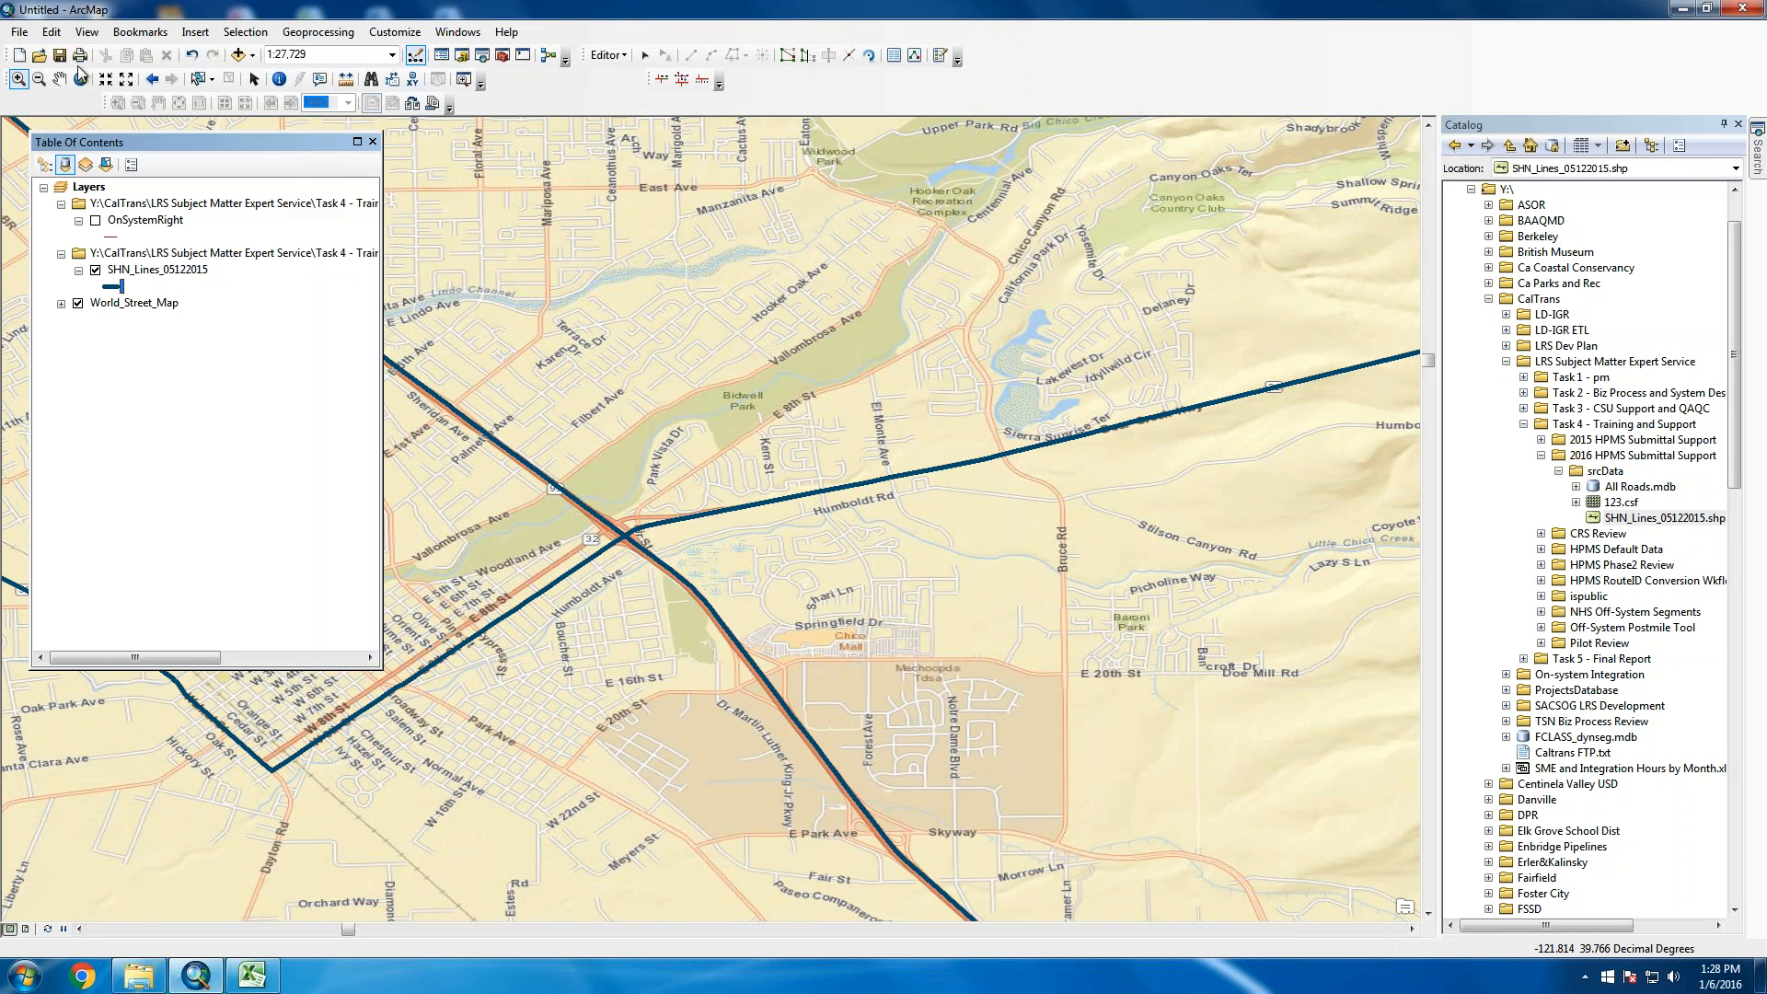
# Zoom out over Chico to about 1:50,000 to see the highways near Bidwell Park
pyautogui.click(38, 78)
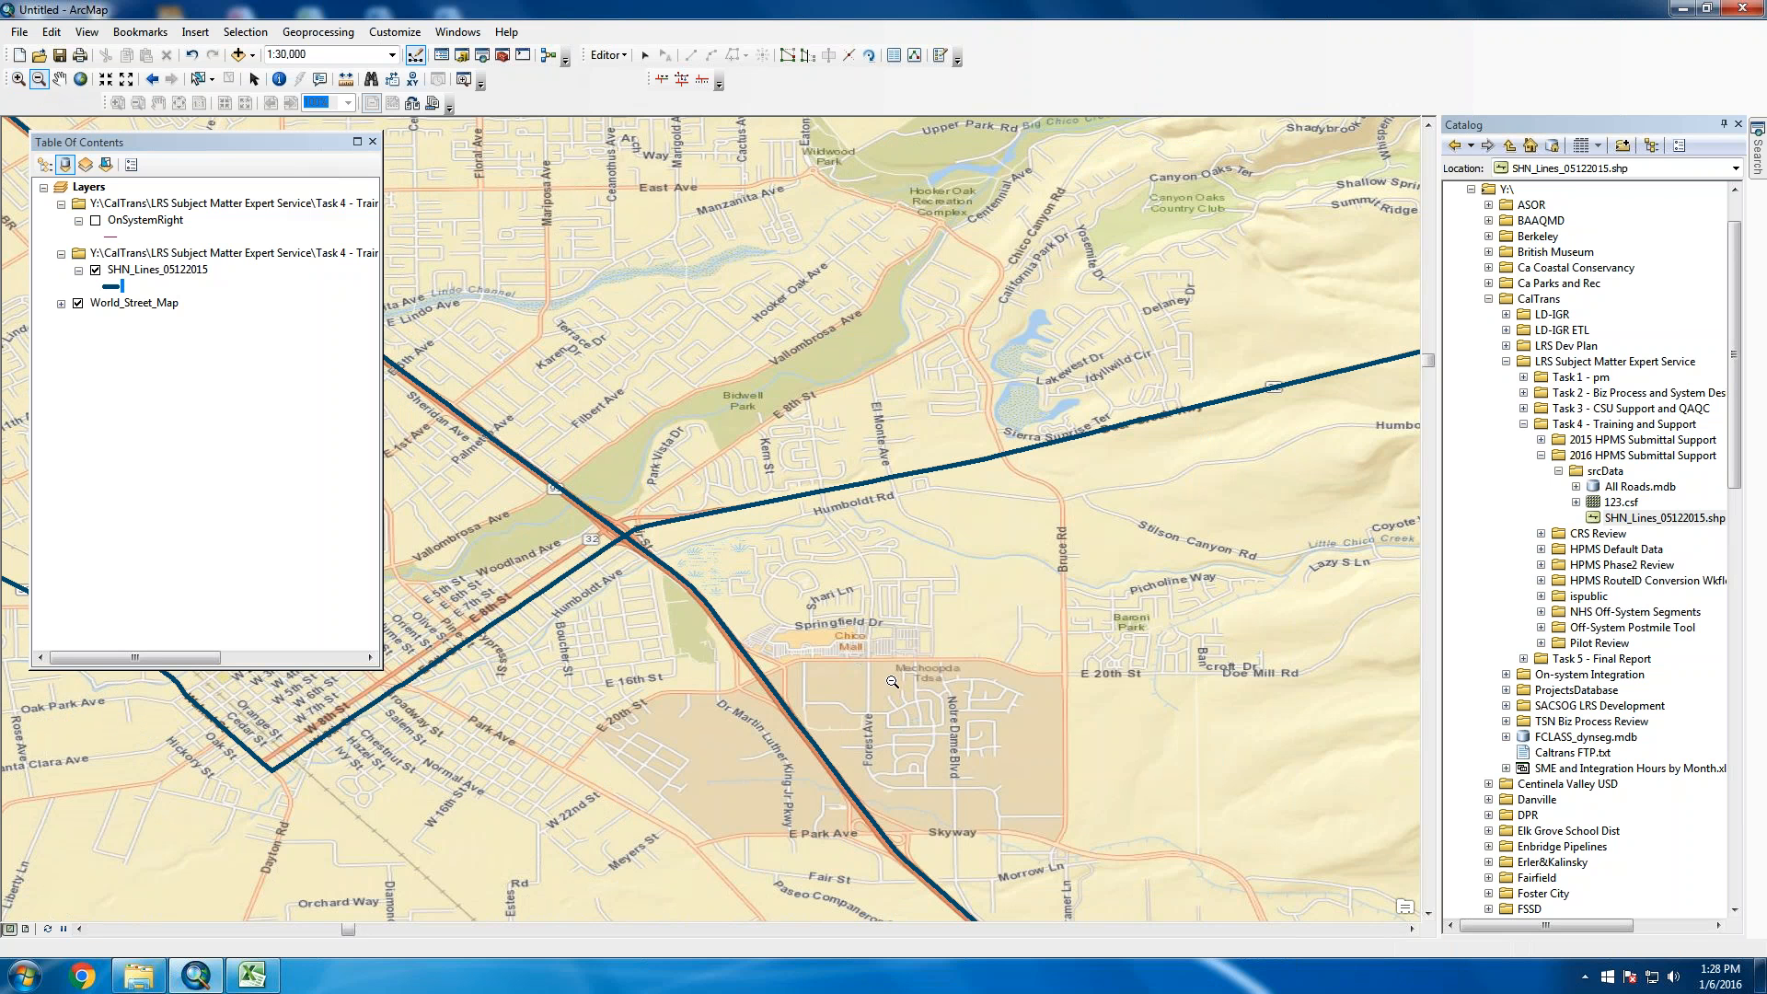
pyautogui.click(892, 681)
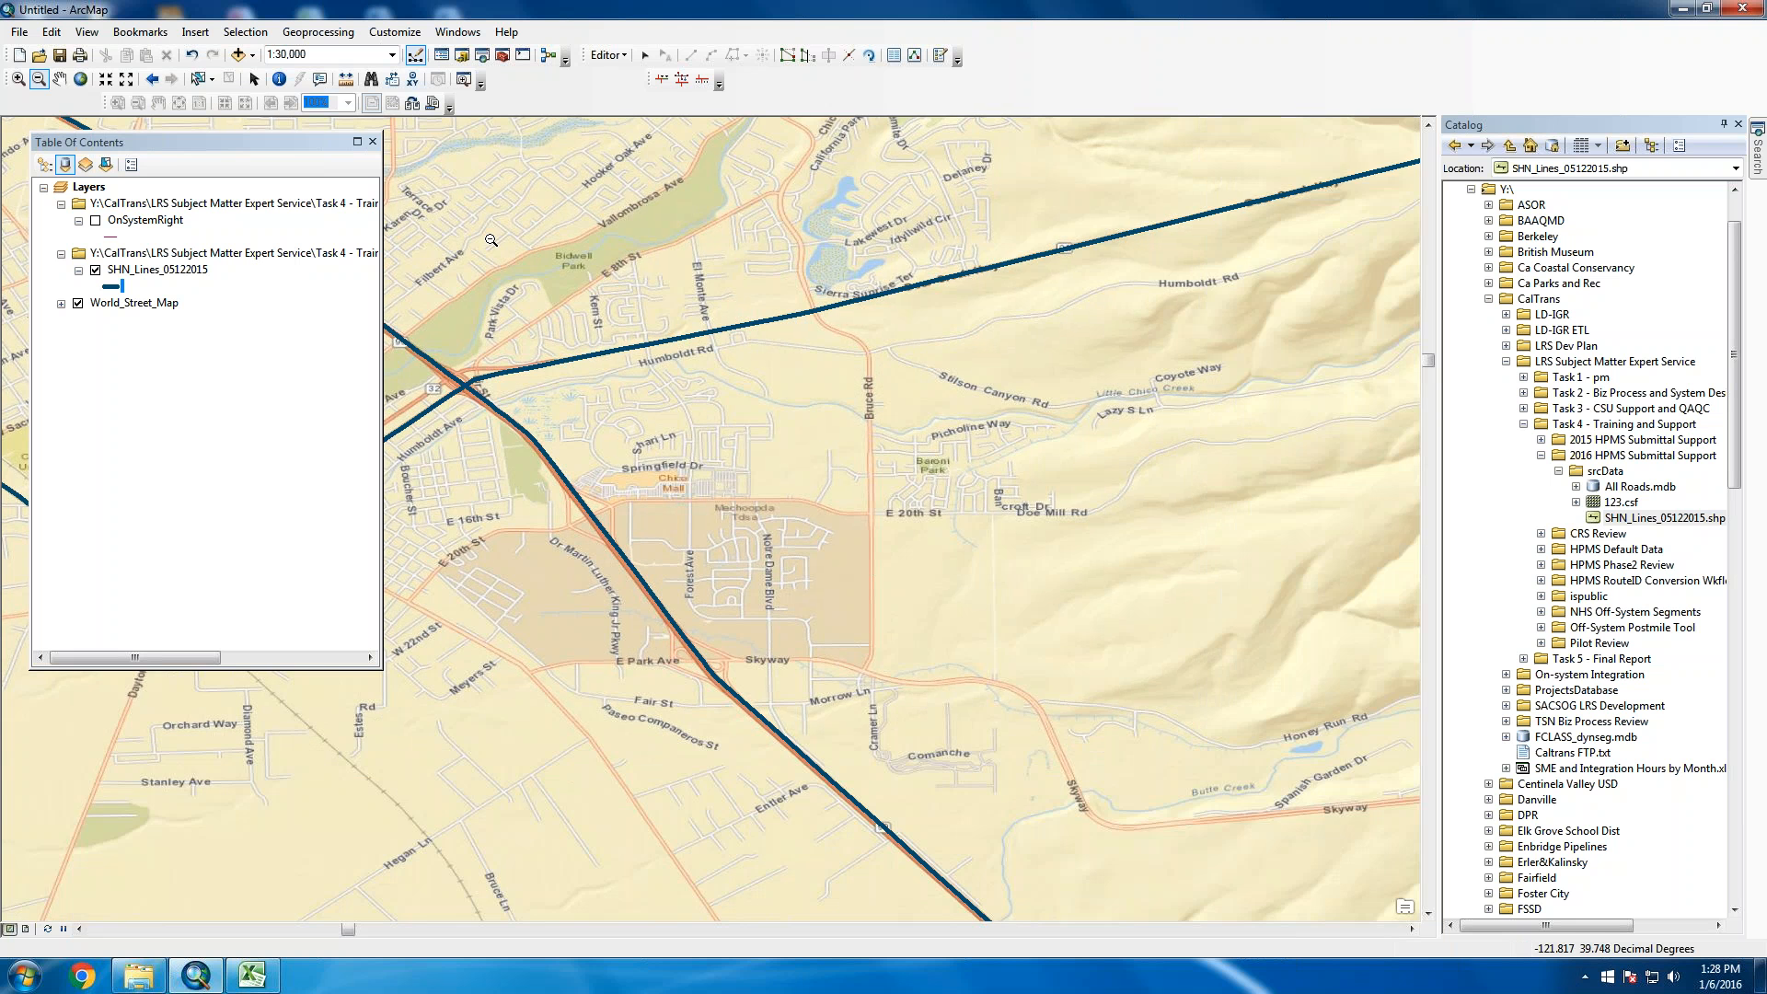
pyautogui.click(491, 239)
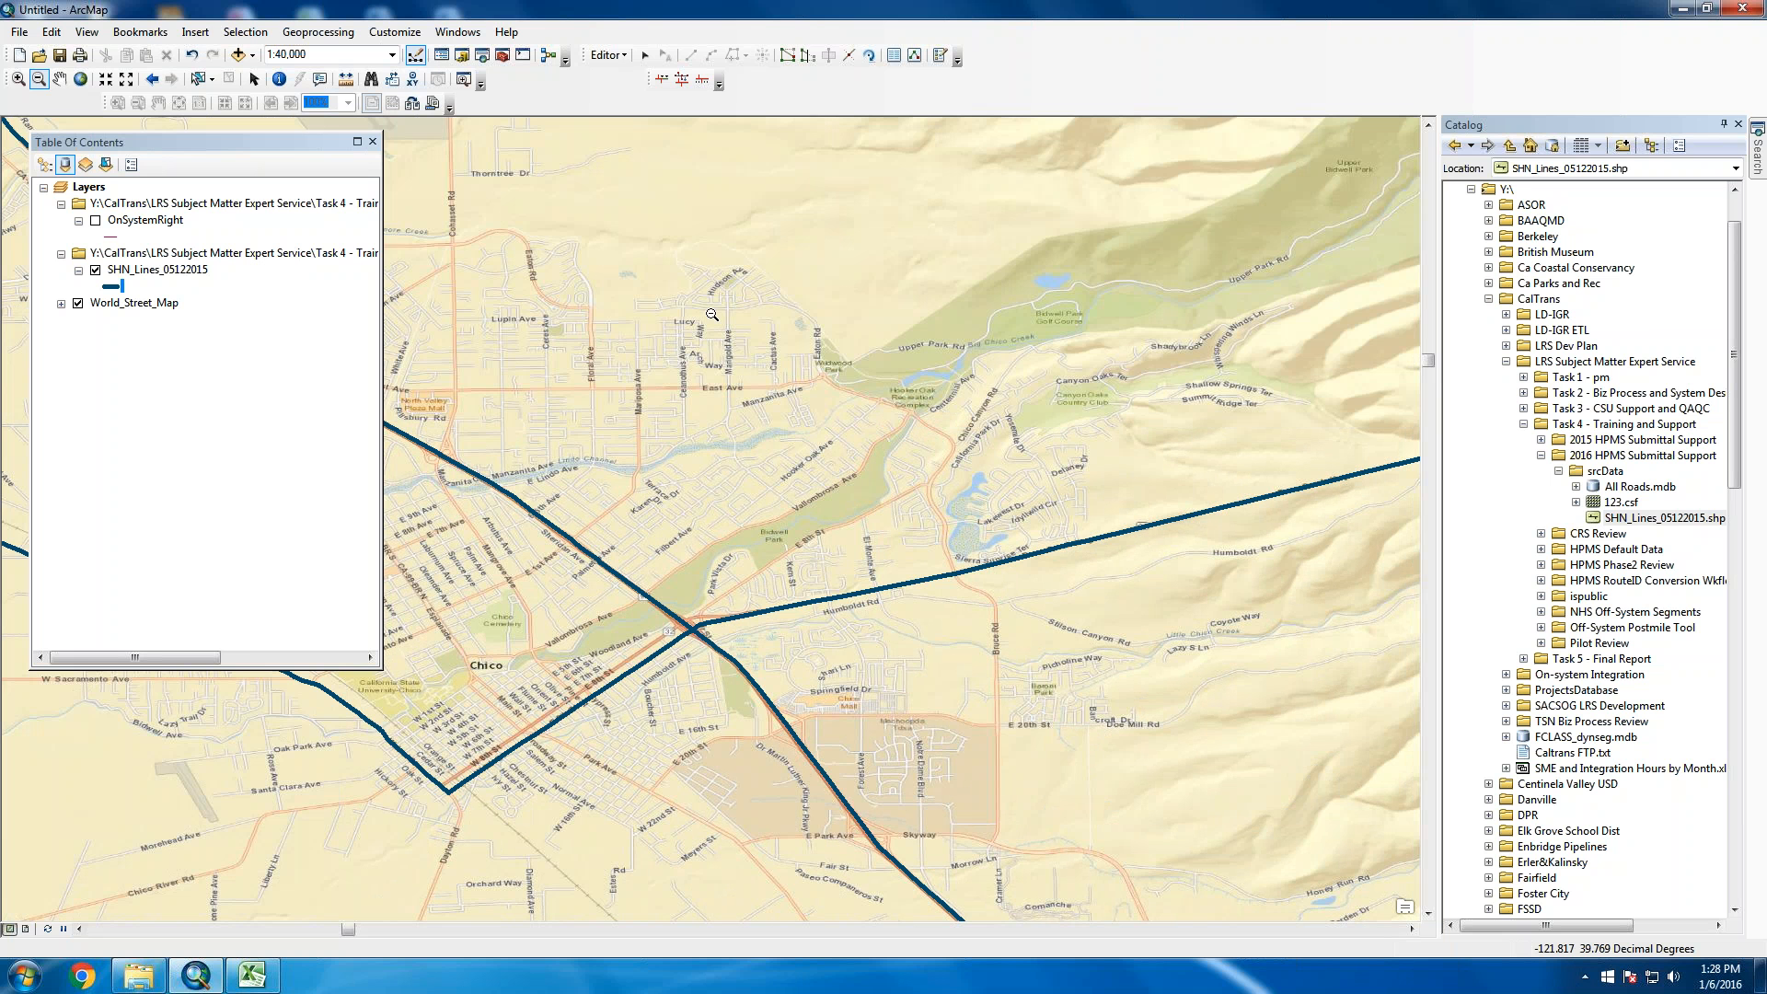
pyautogui.click(656, 630)
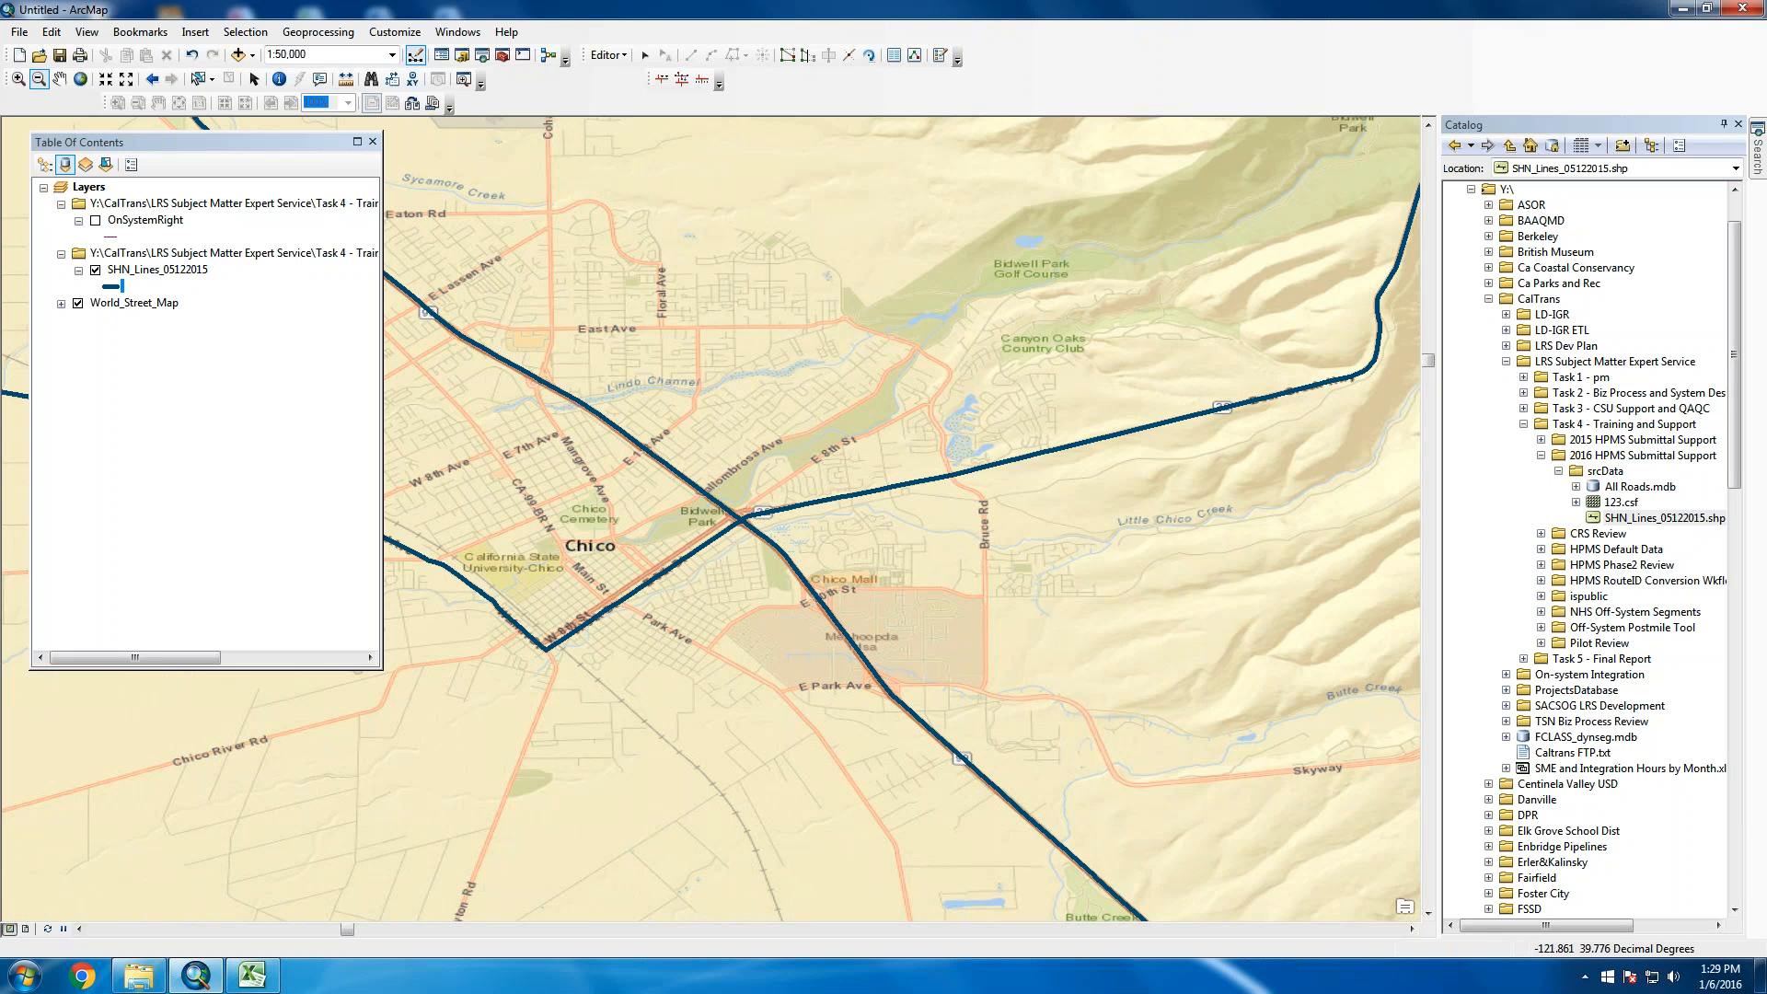
# Save the map as on-system.mxd in CalTrans > LRS Subject Matter Expert Service > Task 4 > 2016 HPMS Submittal Support
pyautogui.click(60, 55)
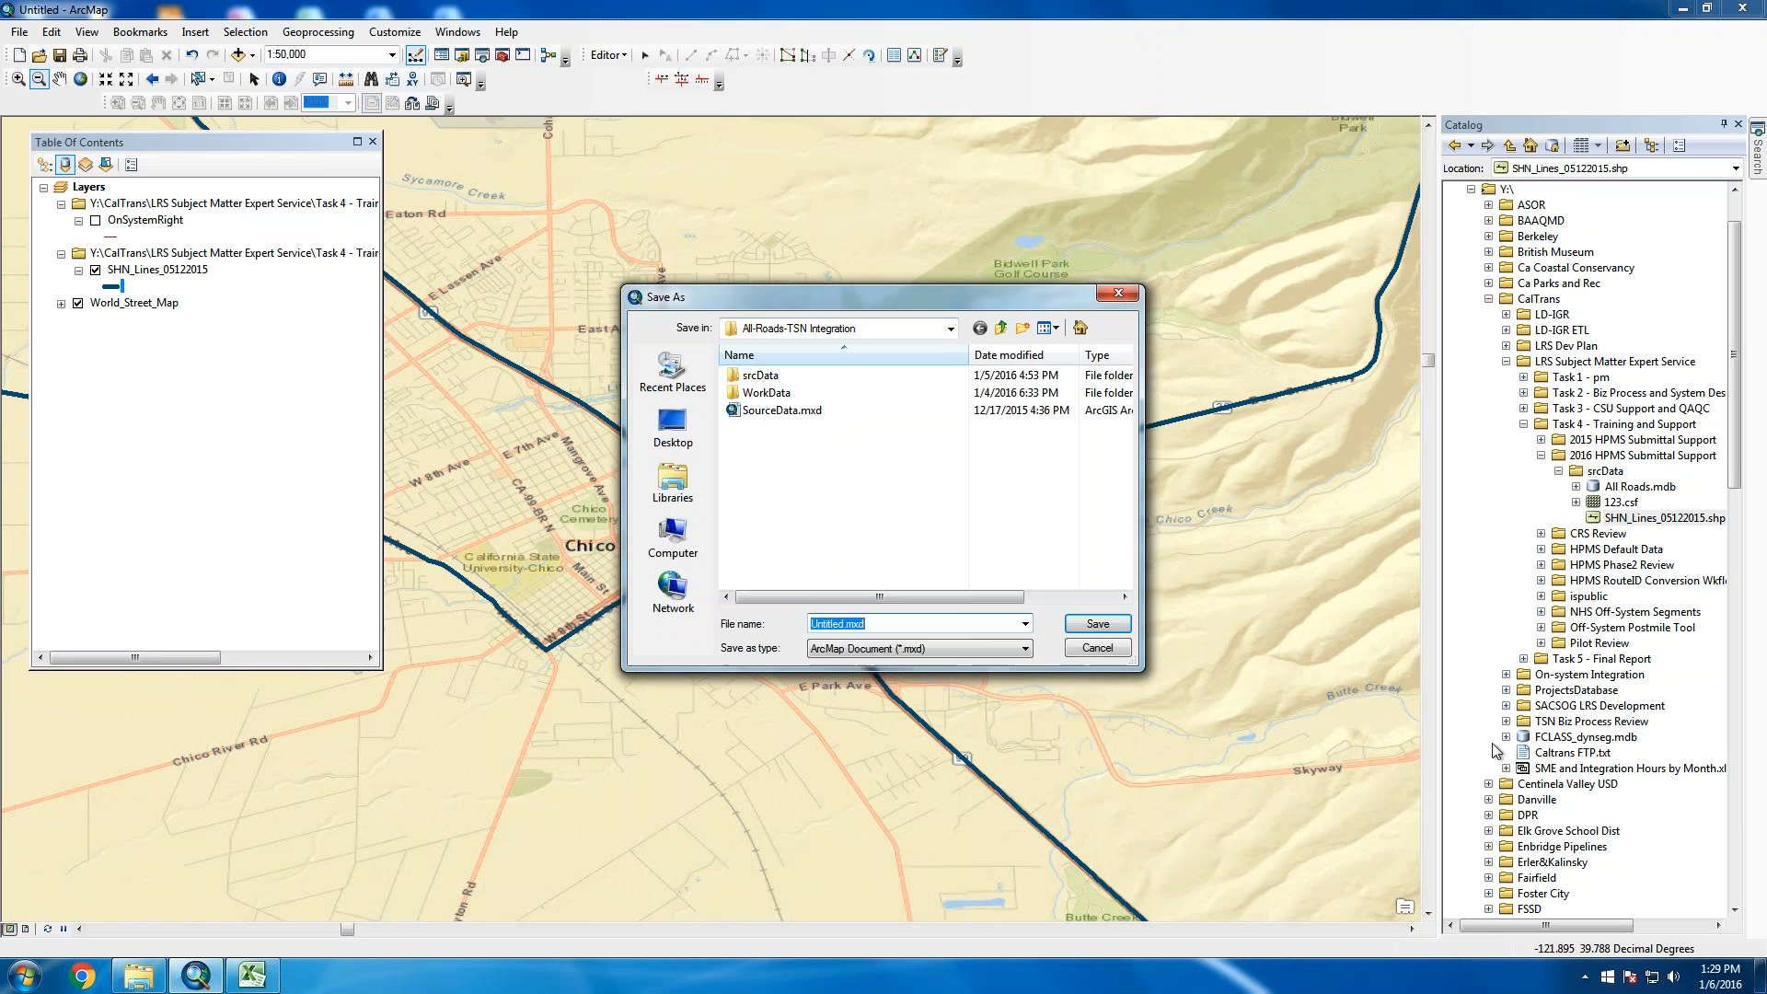
pyautogui.click(952, 329)
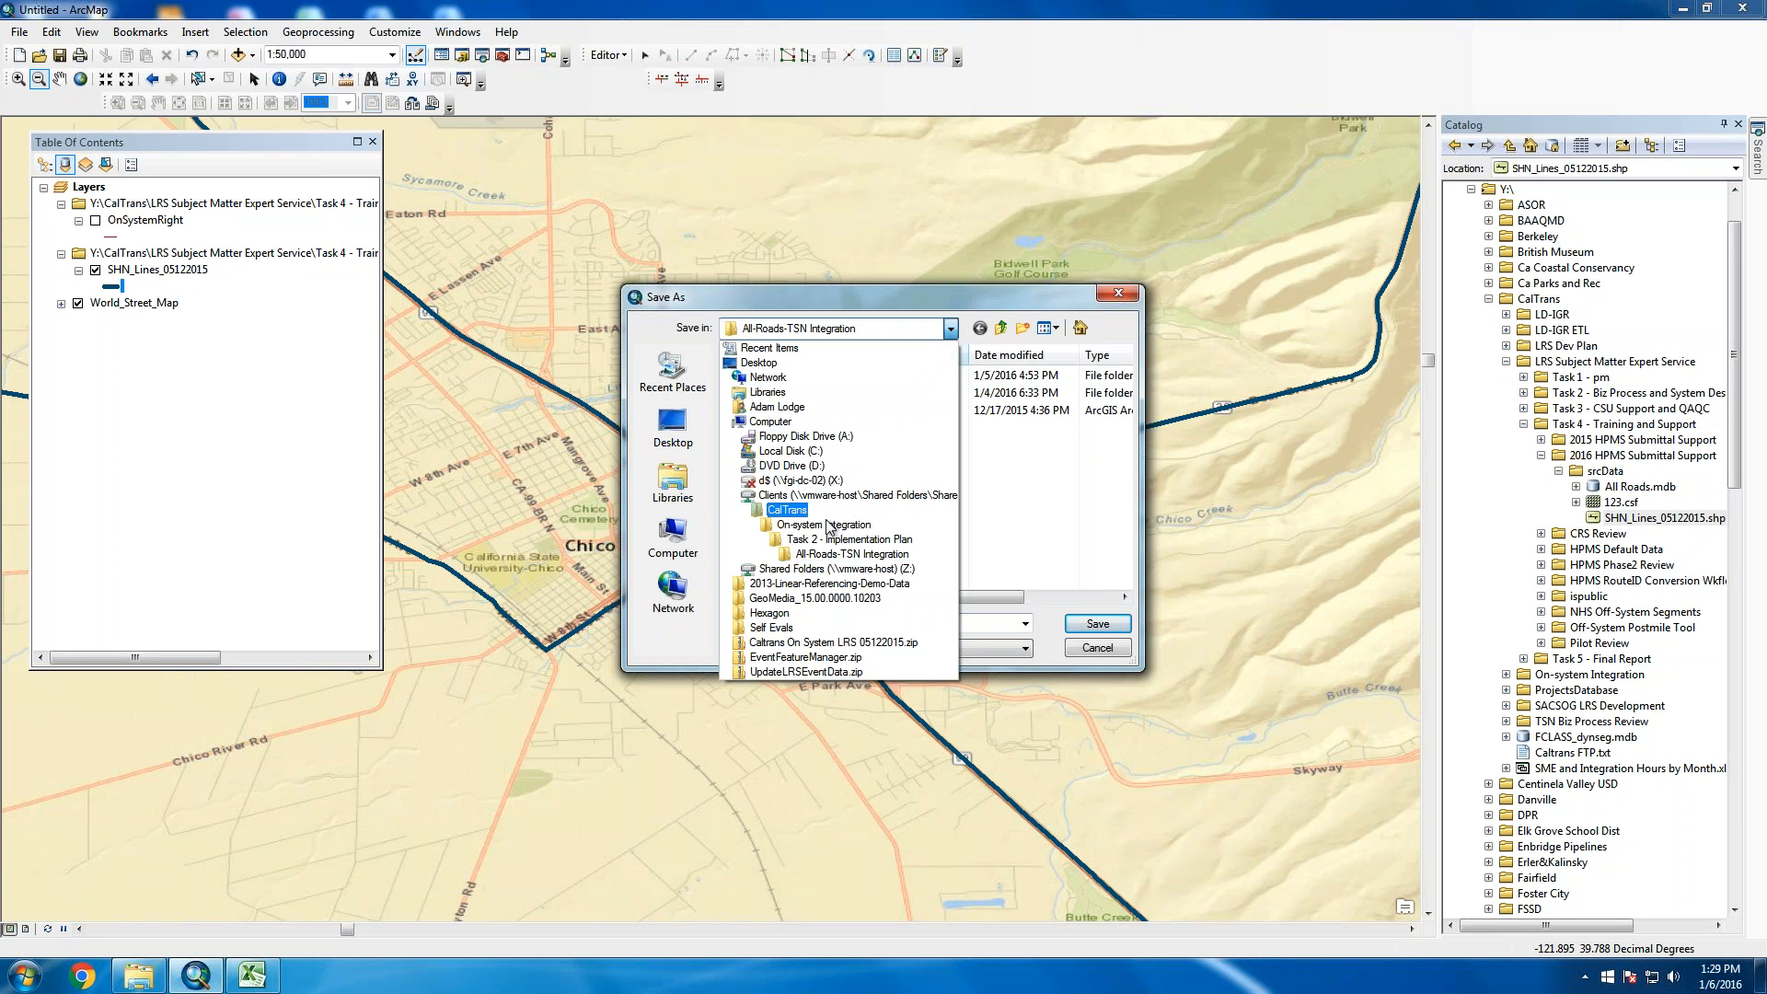
pyautogui.click(821, 521)
pyautogui.click(823, 523)
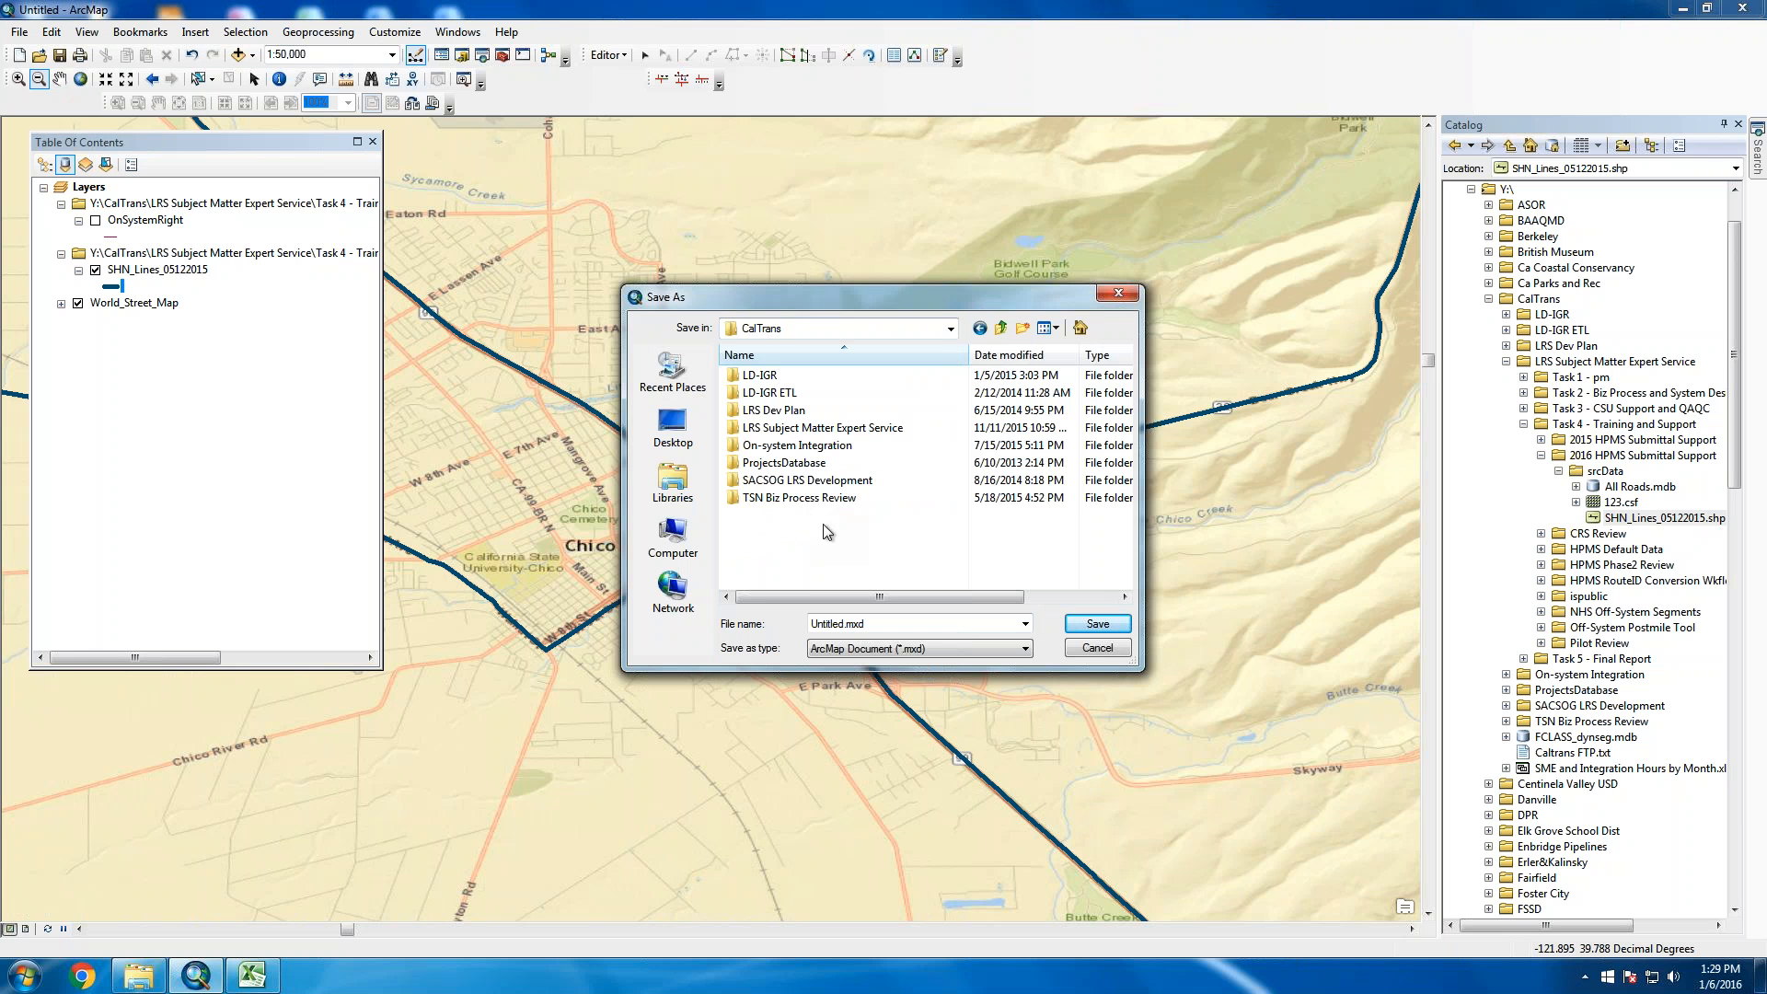
pyautogui.click(807, 446)
pyautogui.doubleClick(815, 429)
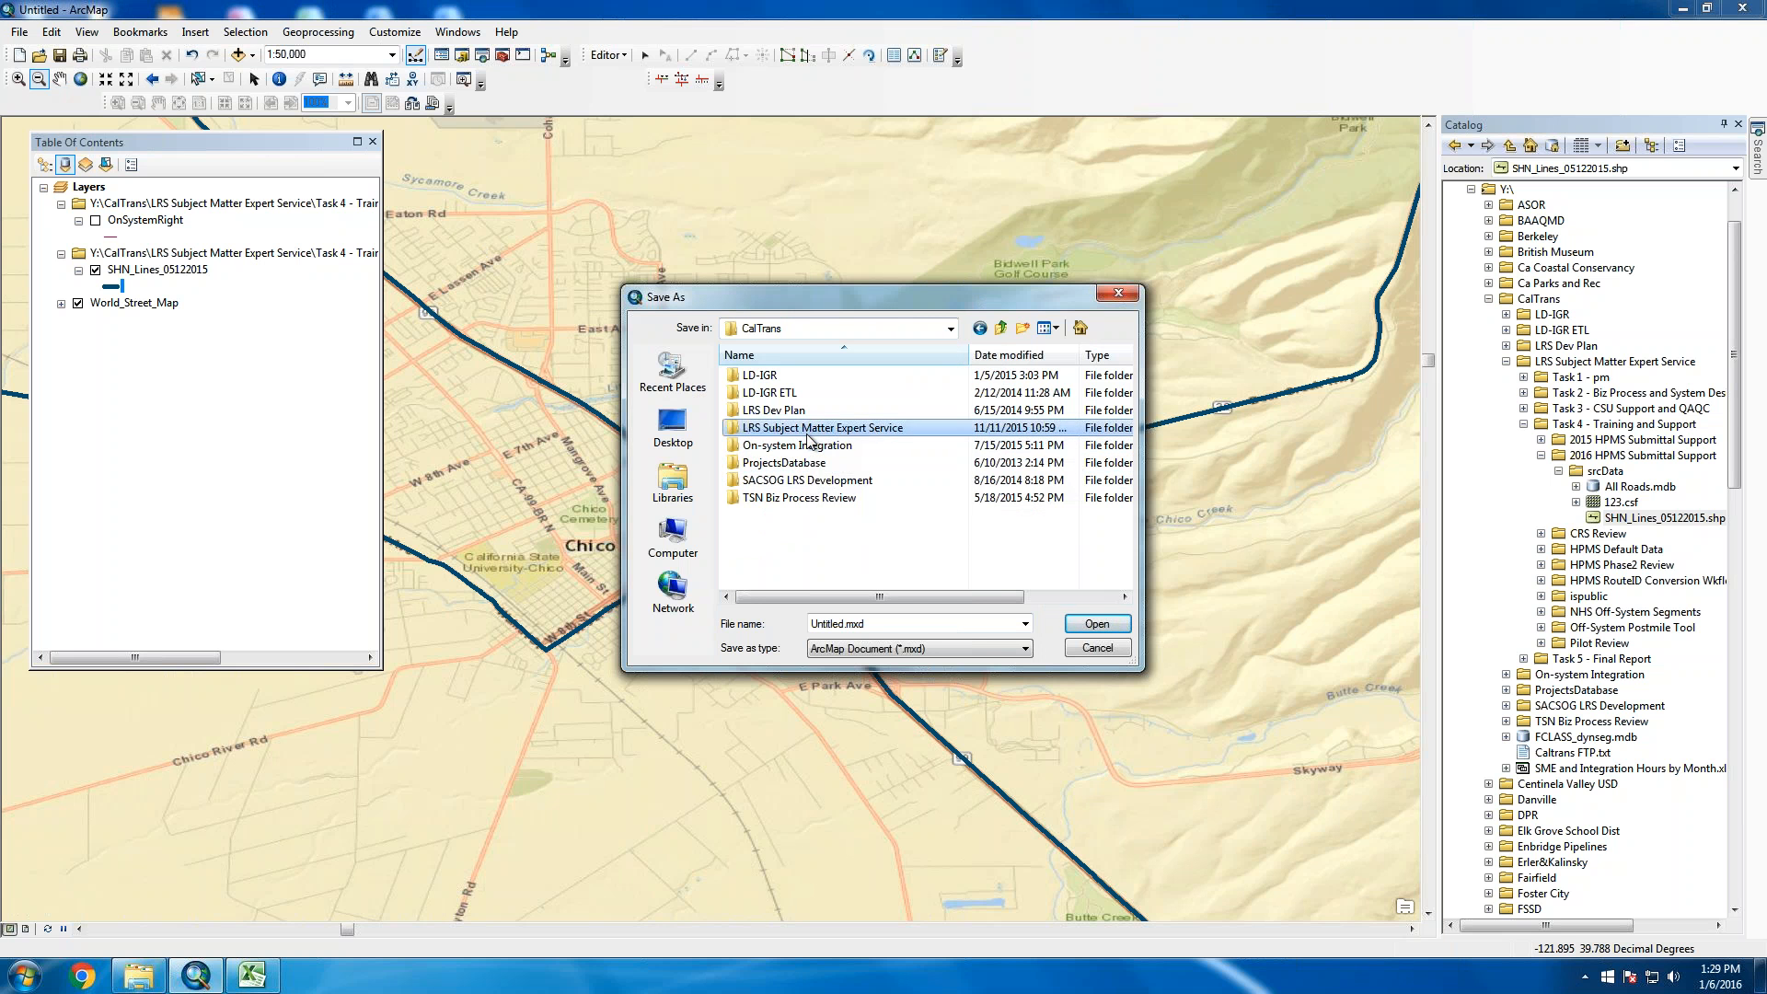
pyautogui.doubleClick(822, 429)
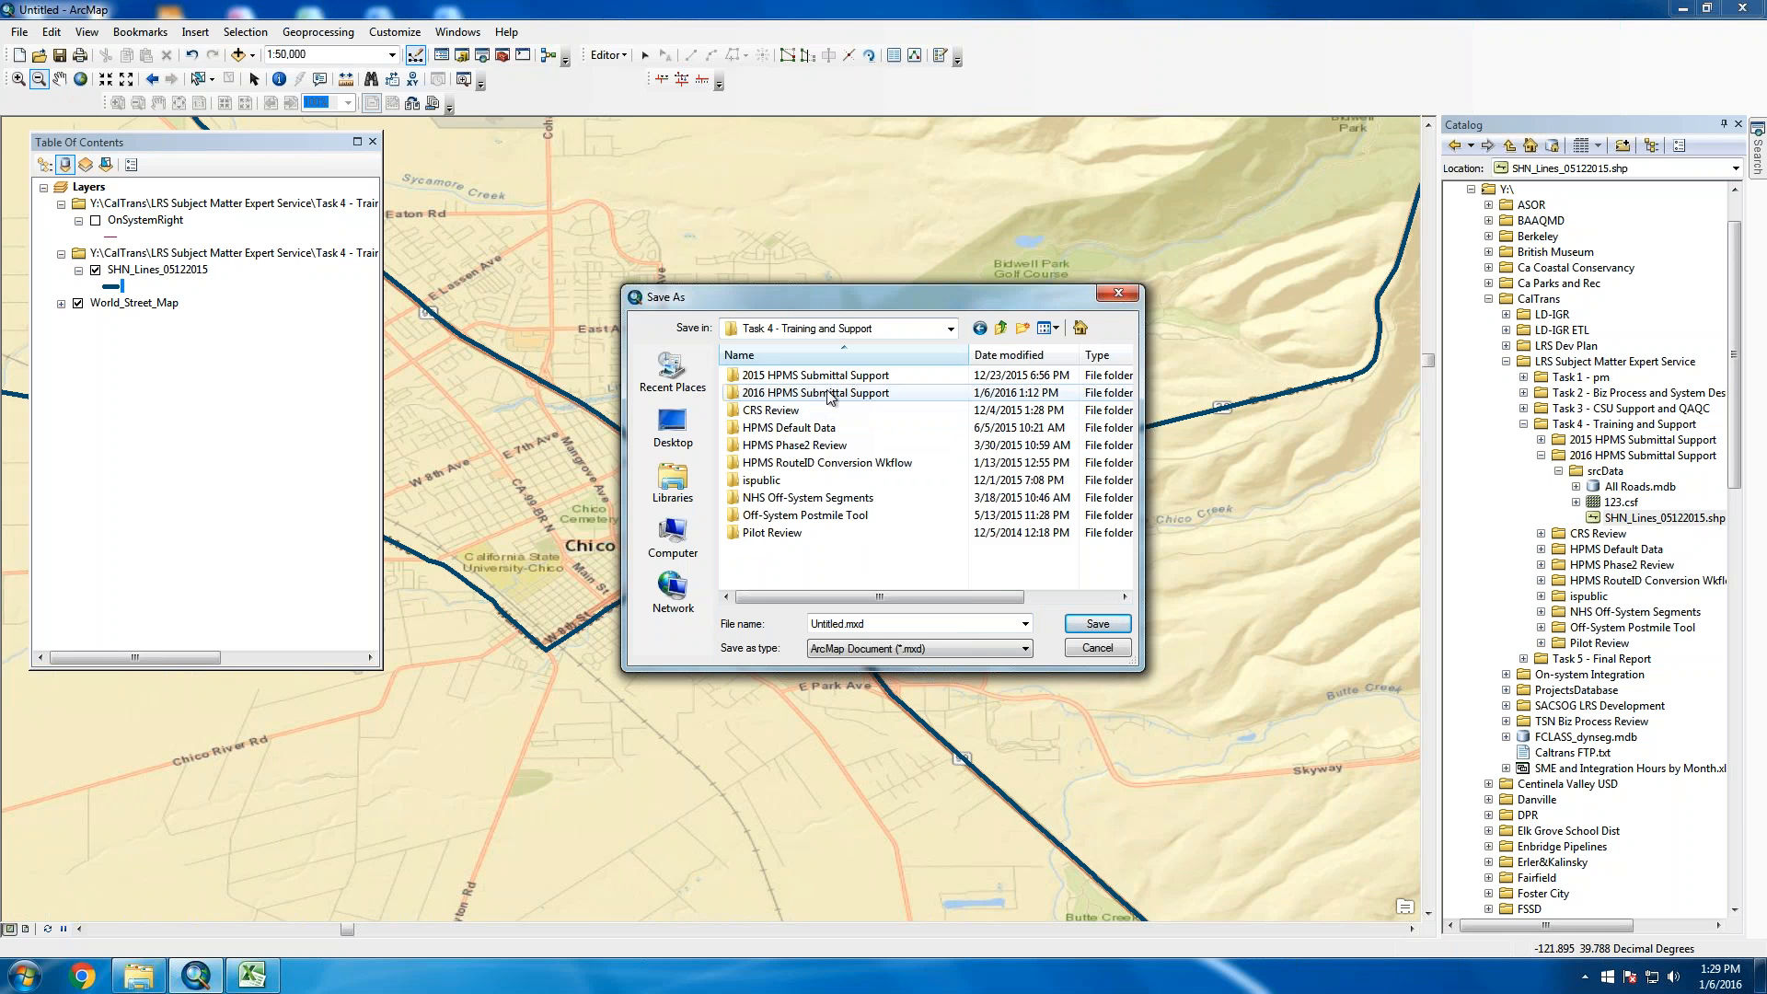
pyautogui.doubleClick(835, 396)
pyautogui.click(892, 627)
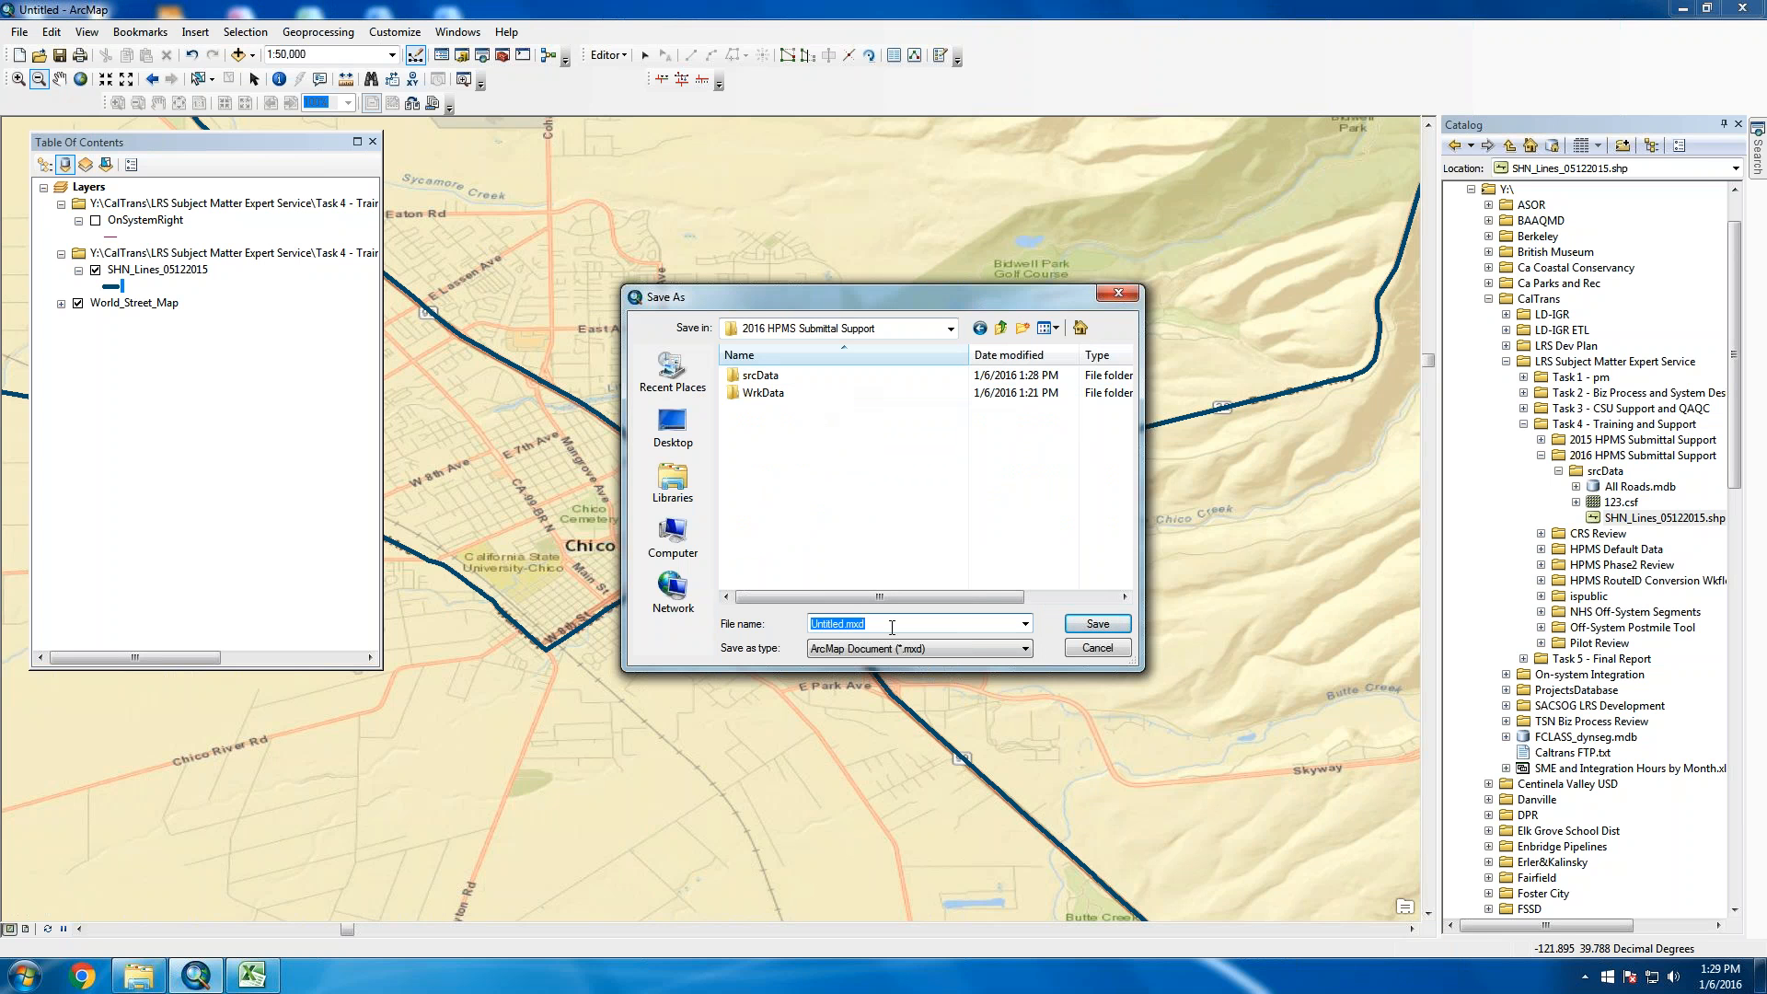
pyautogui.write('on-system')
pyautogui.click(1097, 623)
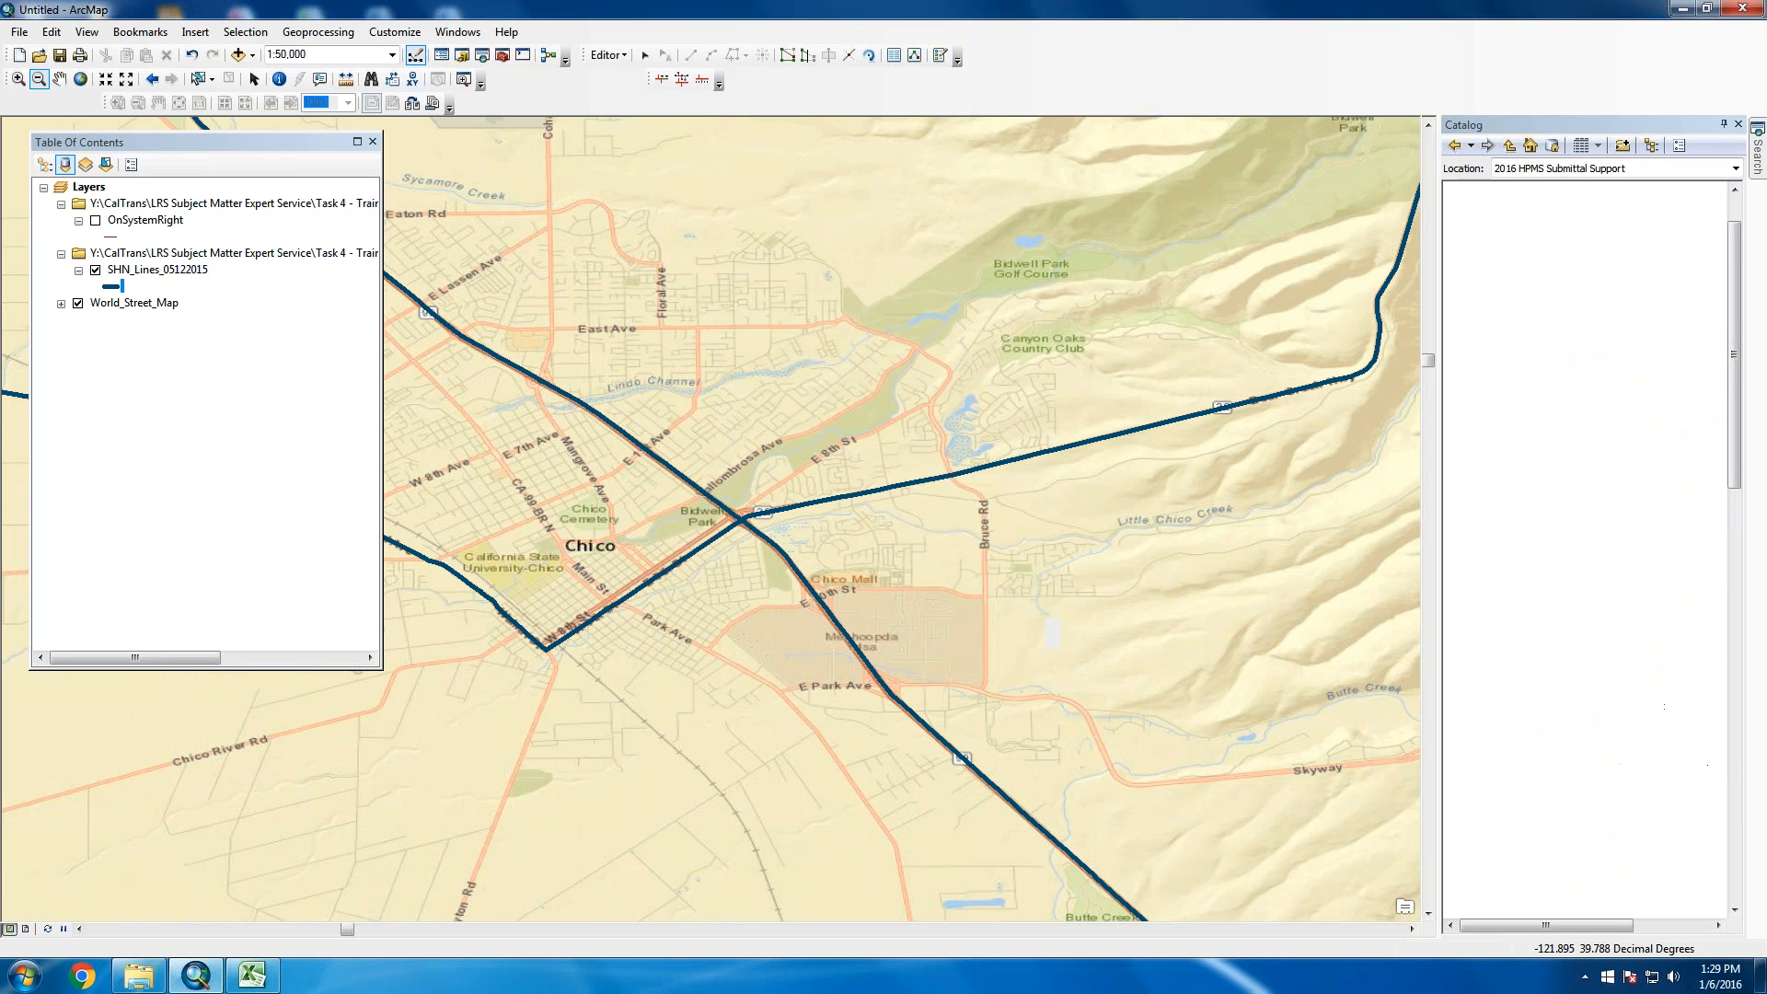
# Exit ArcMap without saving further changes
pyautogui.click(19, 32)
pyautogui.click(44, 566)
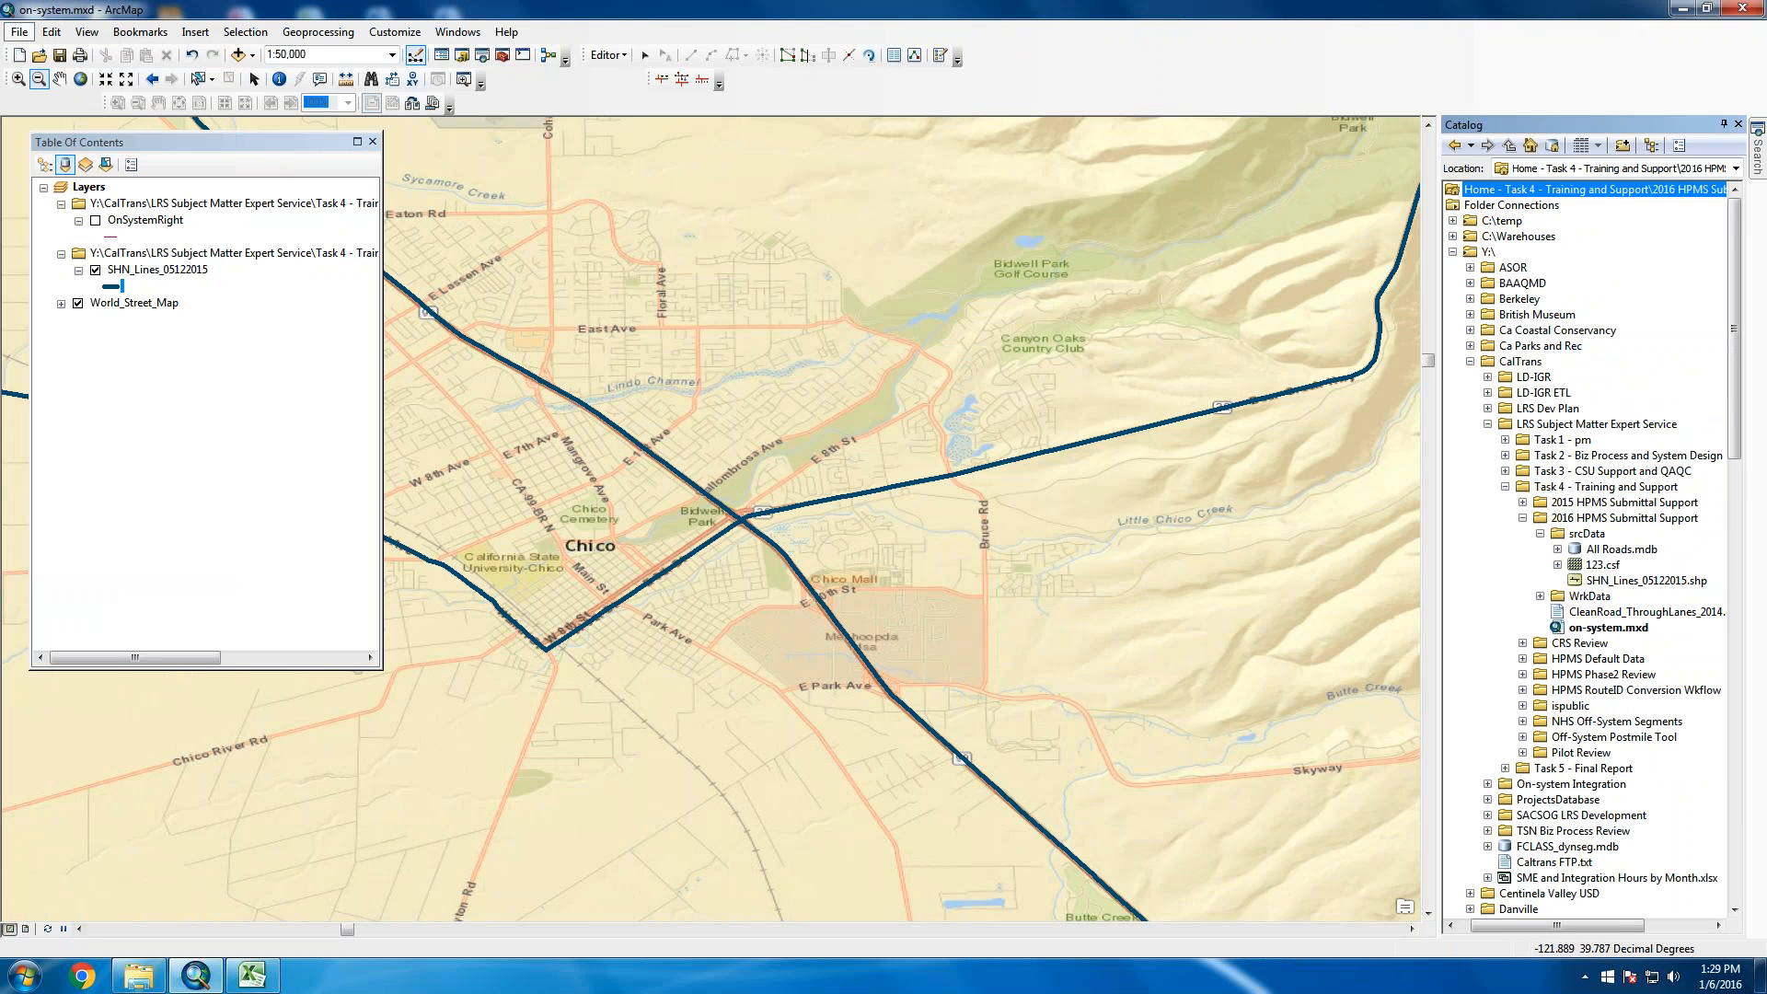
pyautogui.click(898, 541)
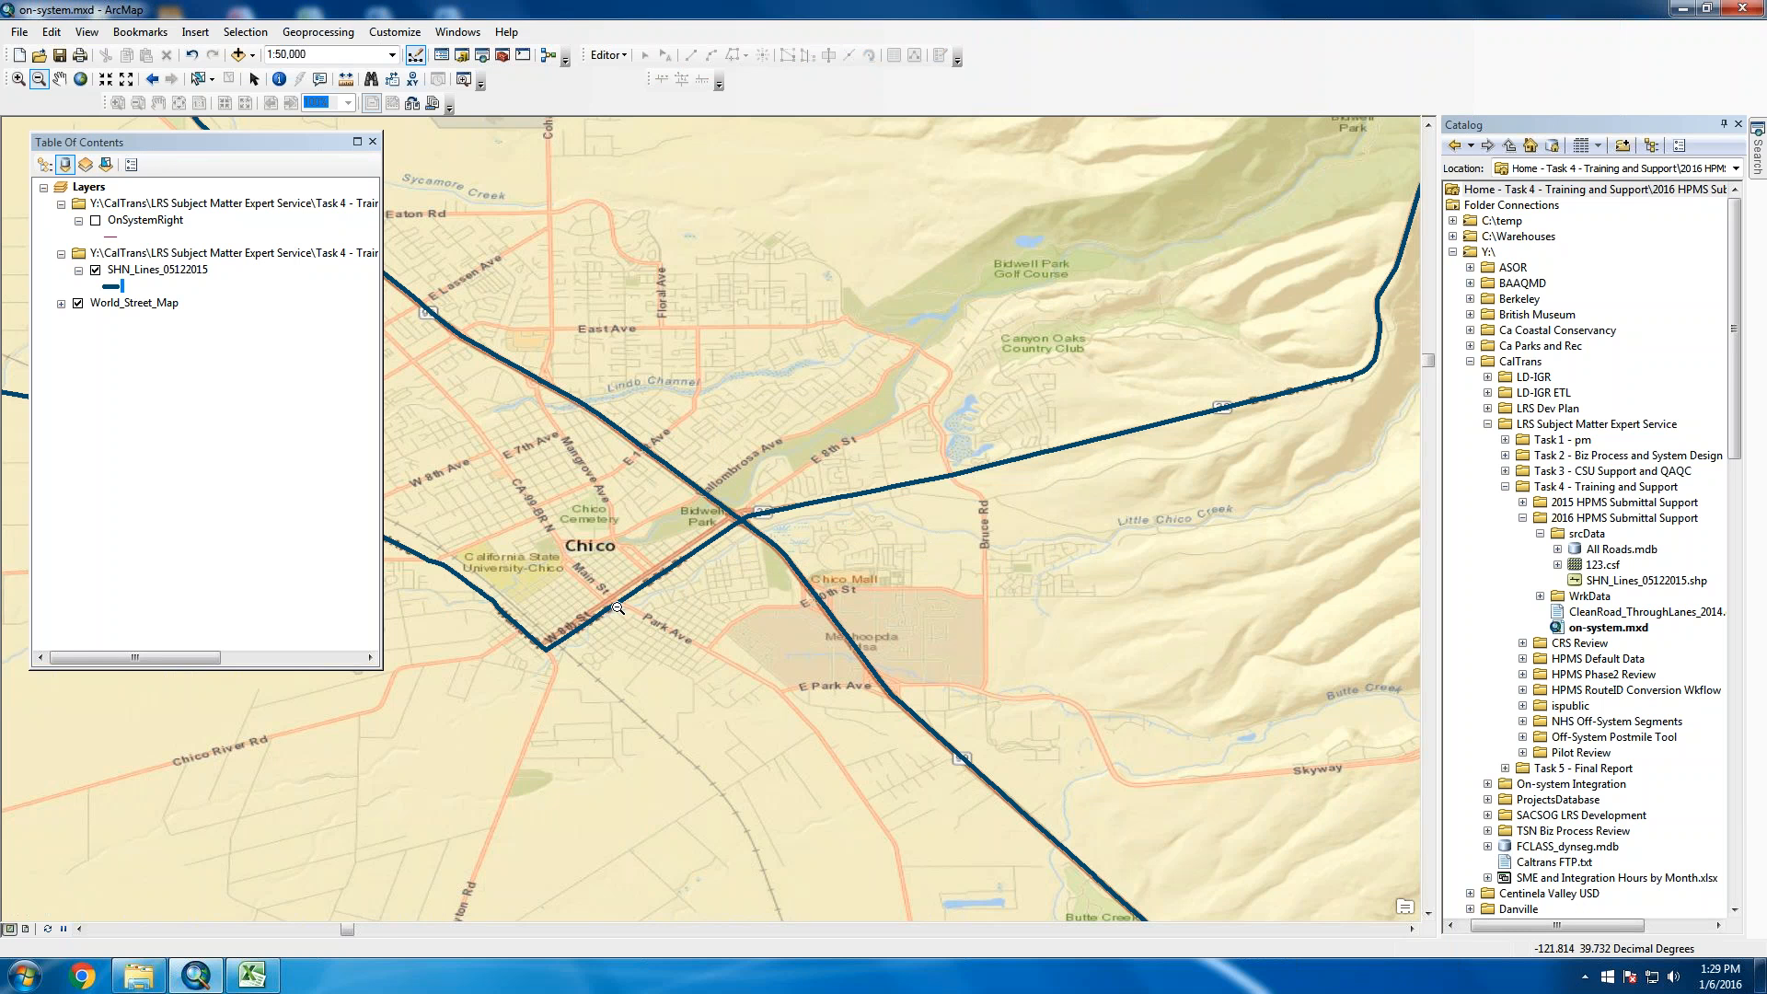
# Launch GeoMedia Professional from the Start menu and create a blank GeoWorkspace
pyautogui.click(24, 974)
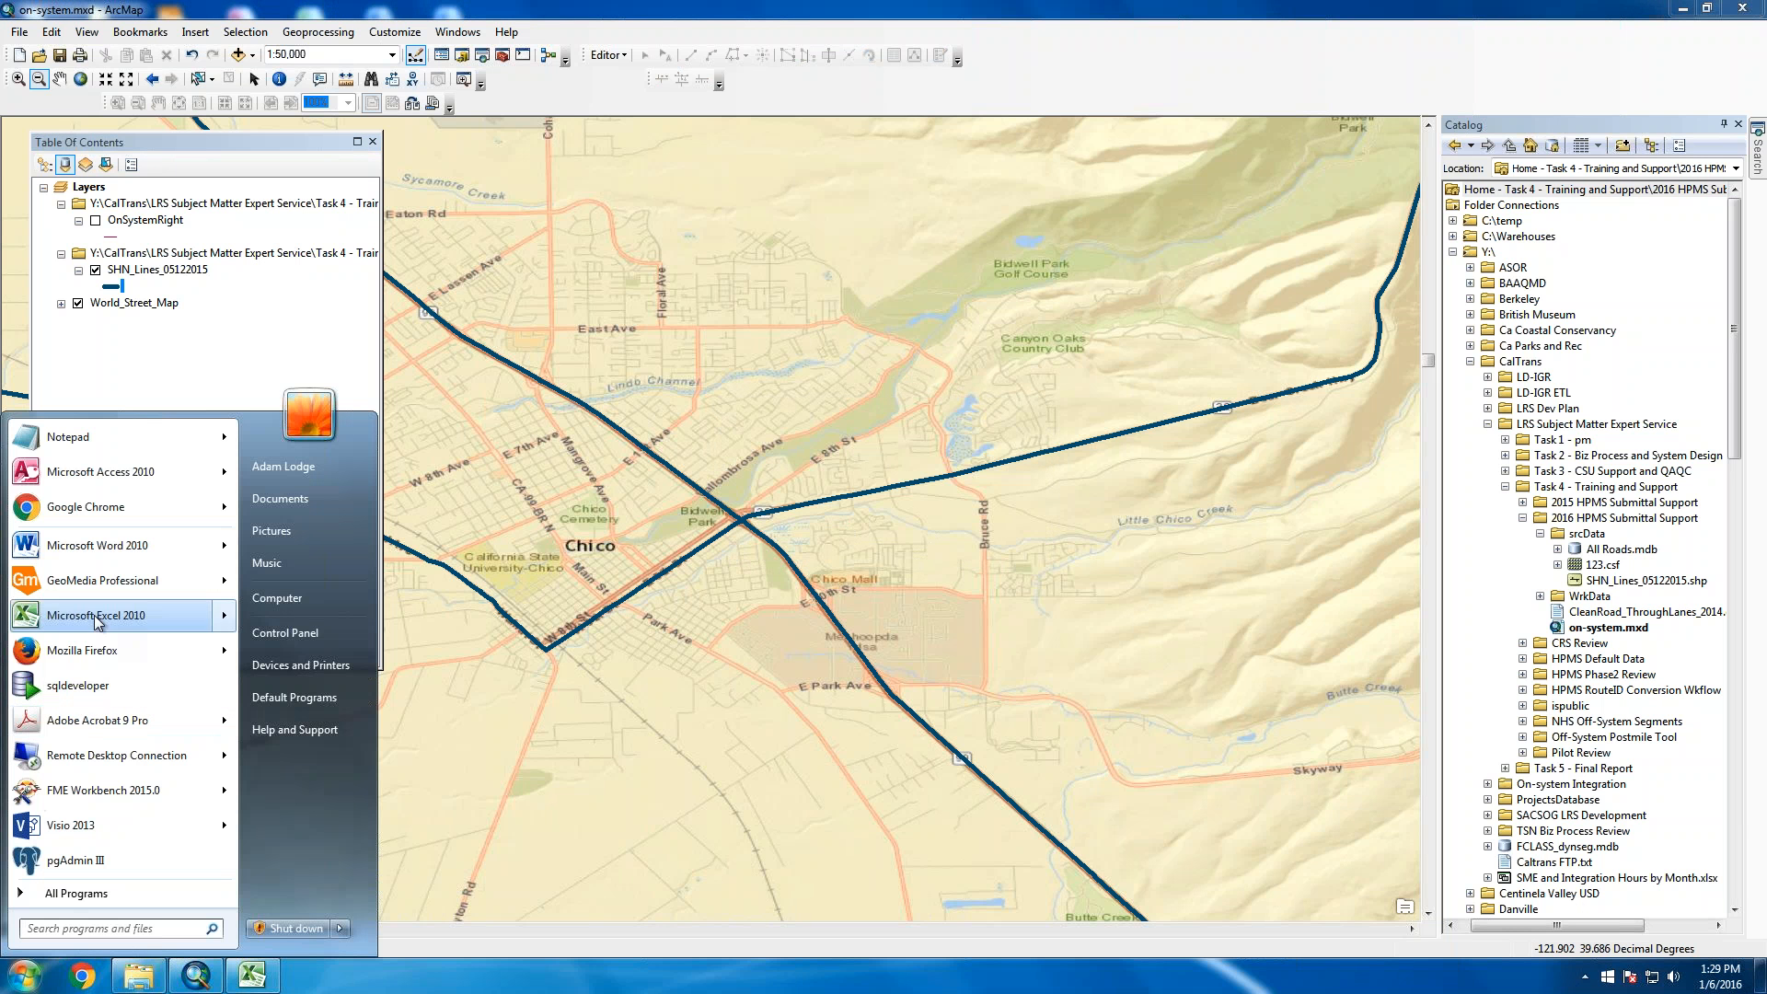
pyautogui.click(135, 582)
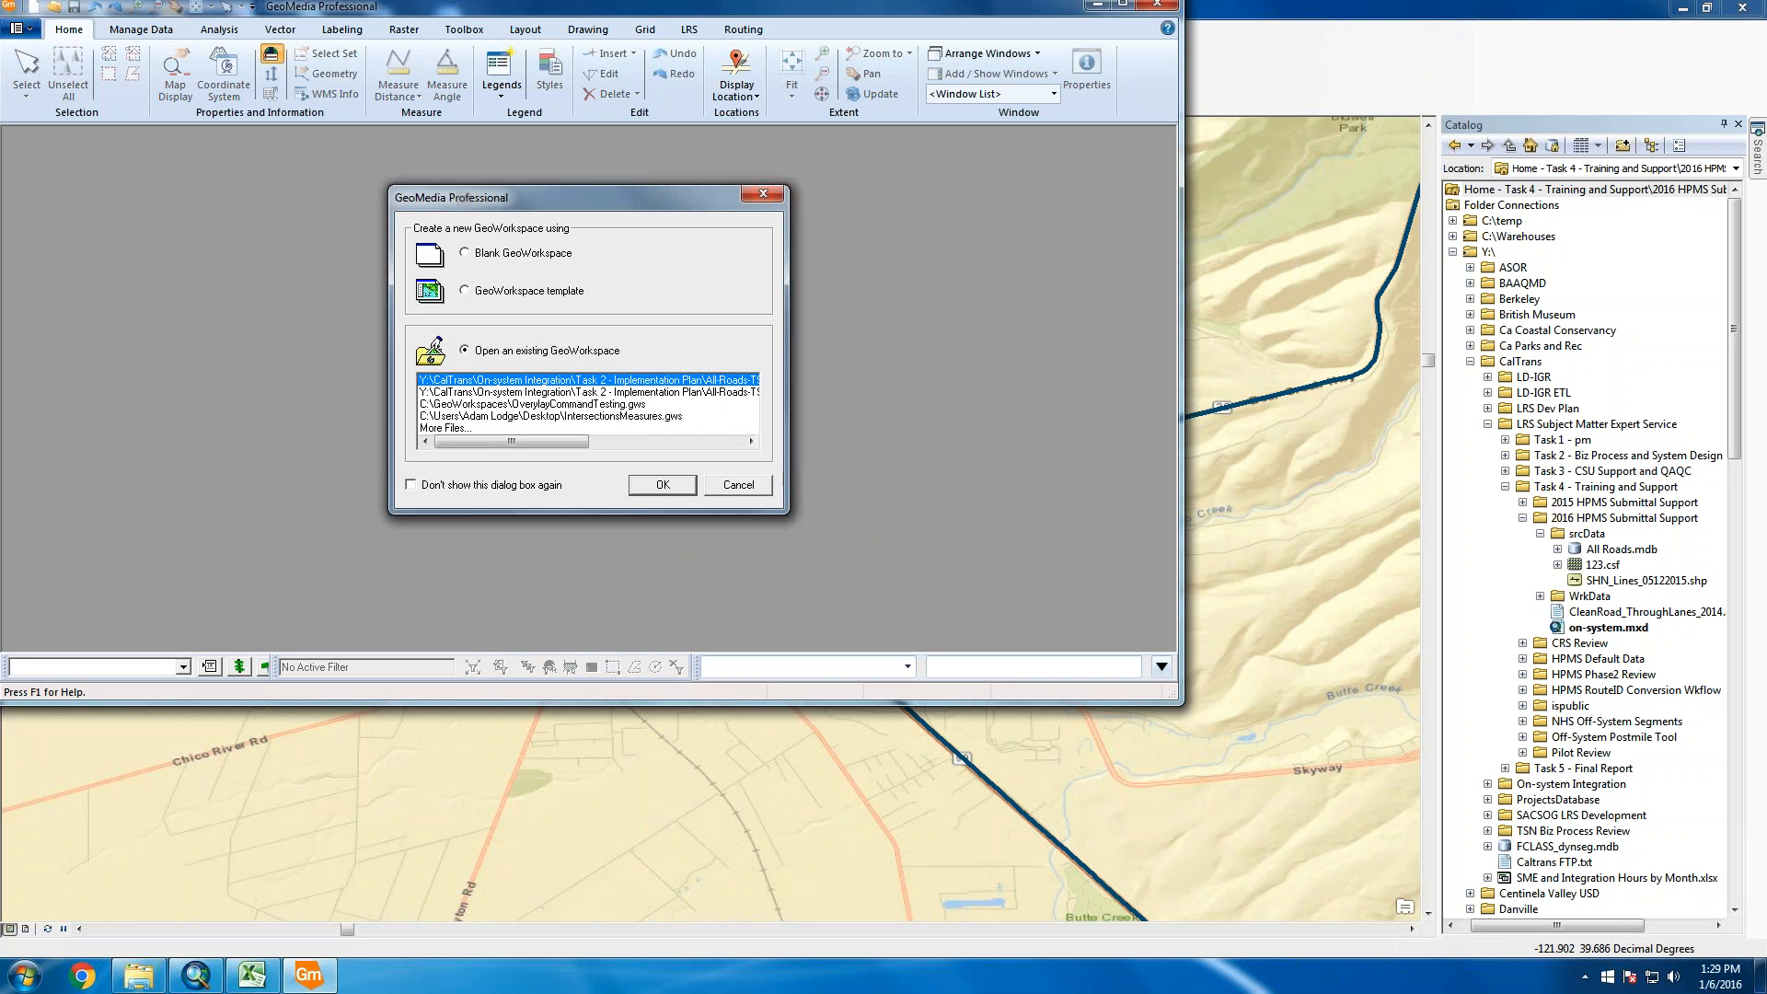
pyautogui.click(506, 253)
pyautogui.click(662, 485)
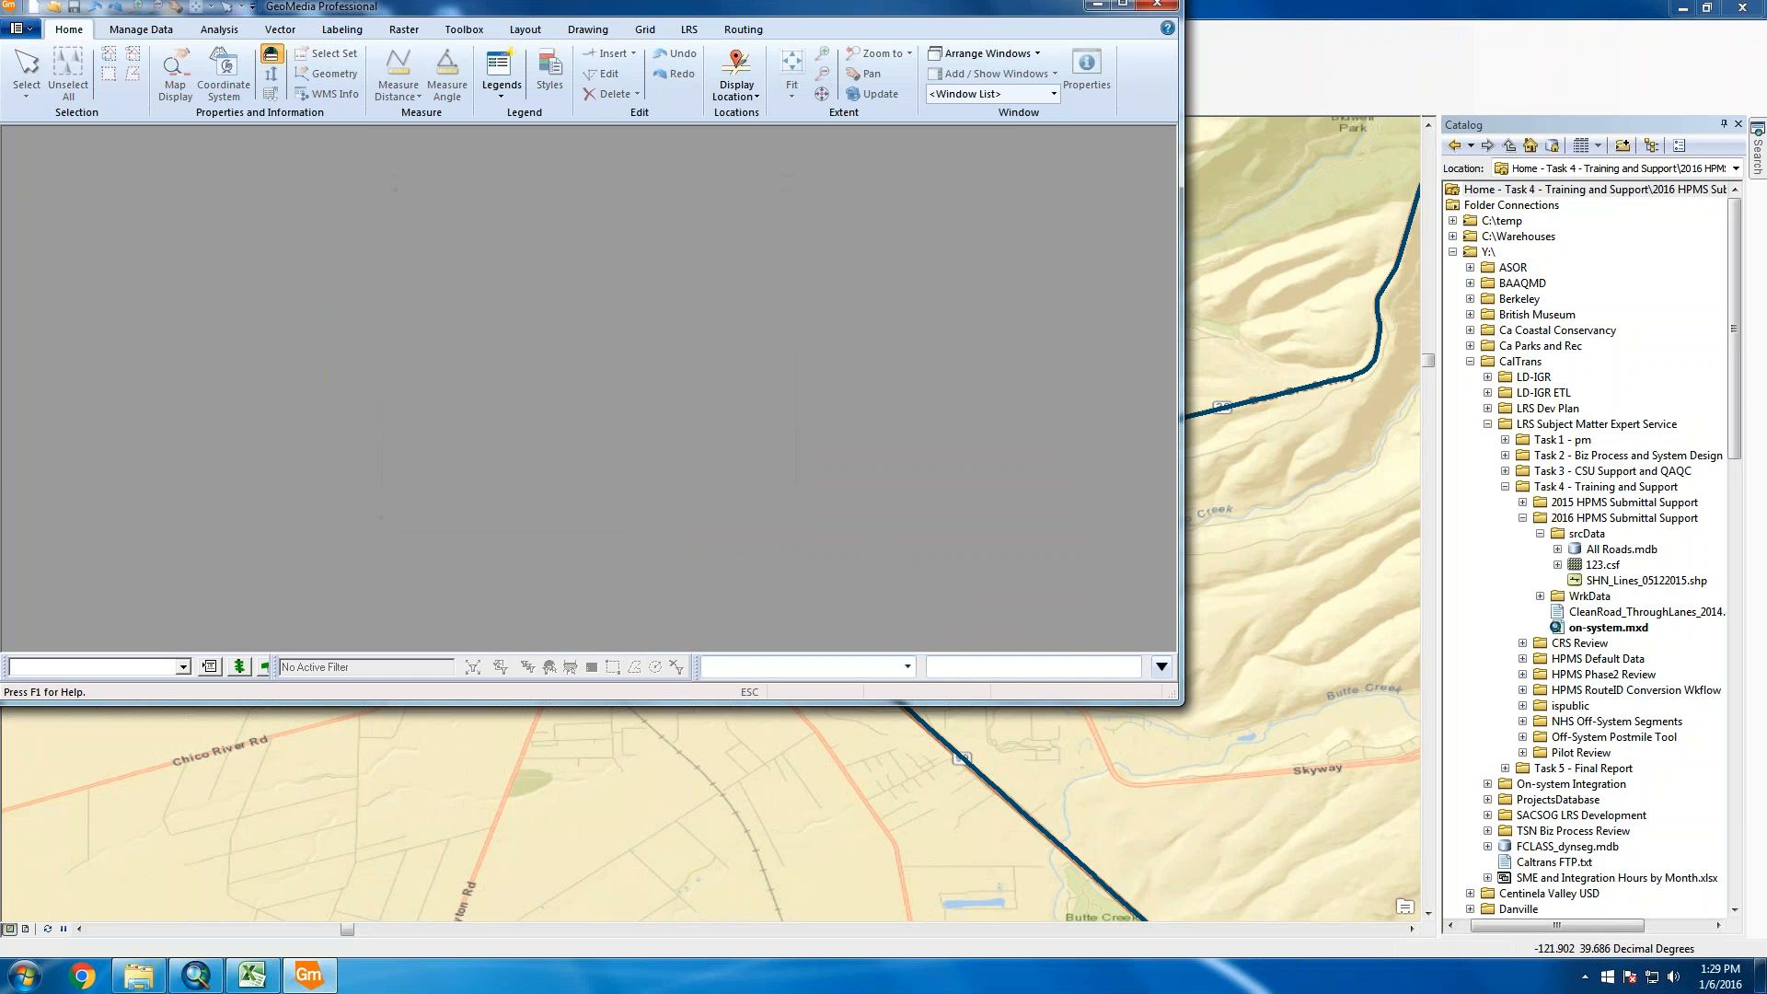
# Maximize GeoMedia and MapWindow1, then show the Manage Data warehouse options
pyautogui.click(1127, 7)
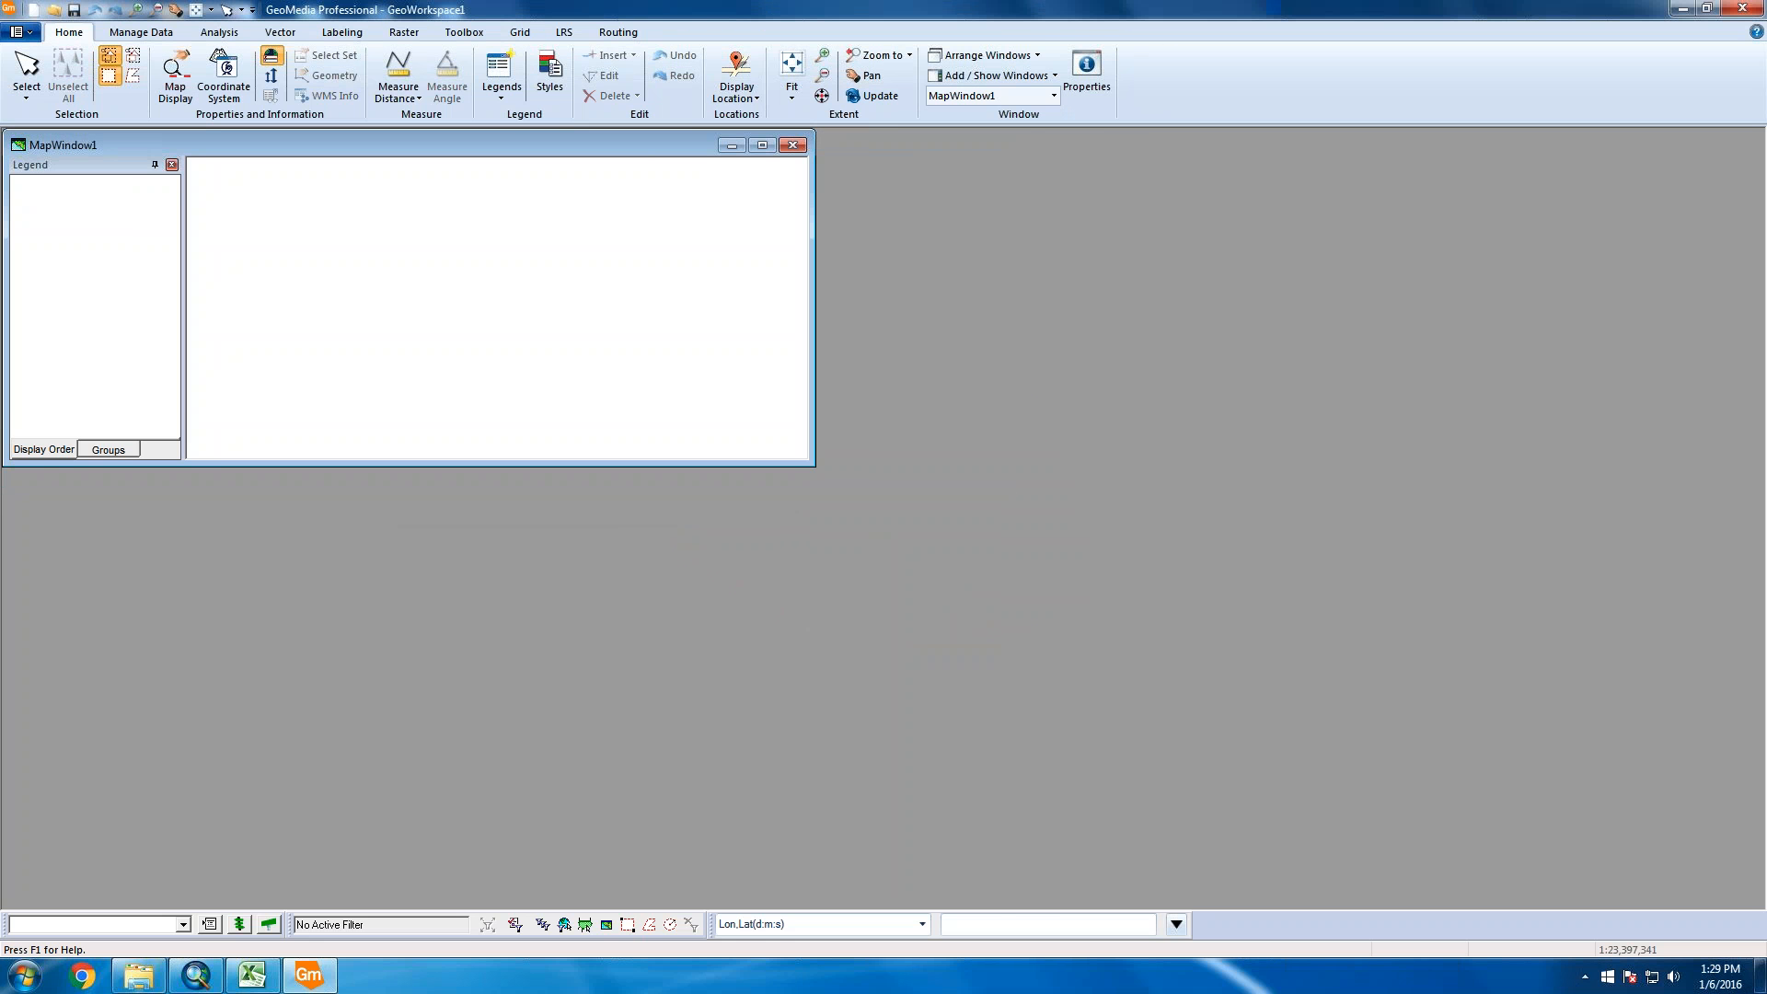
pyautogui.click(758, 146)
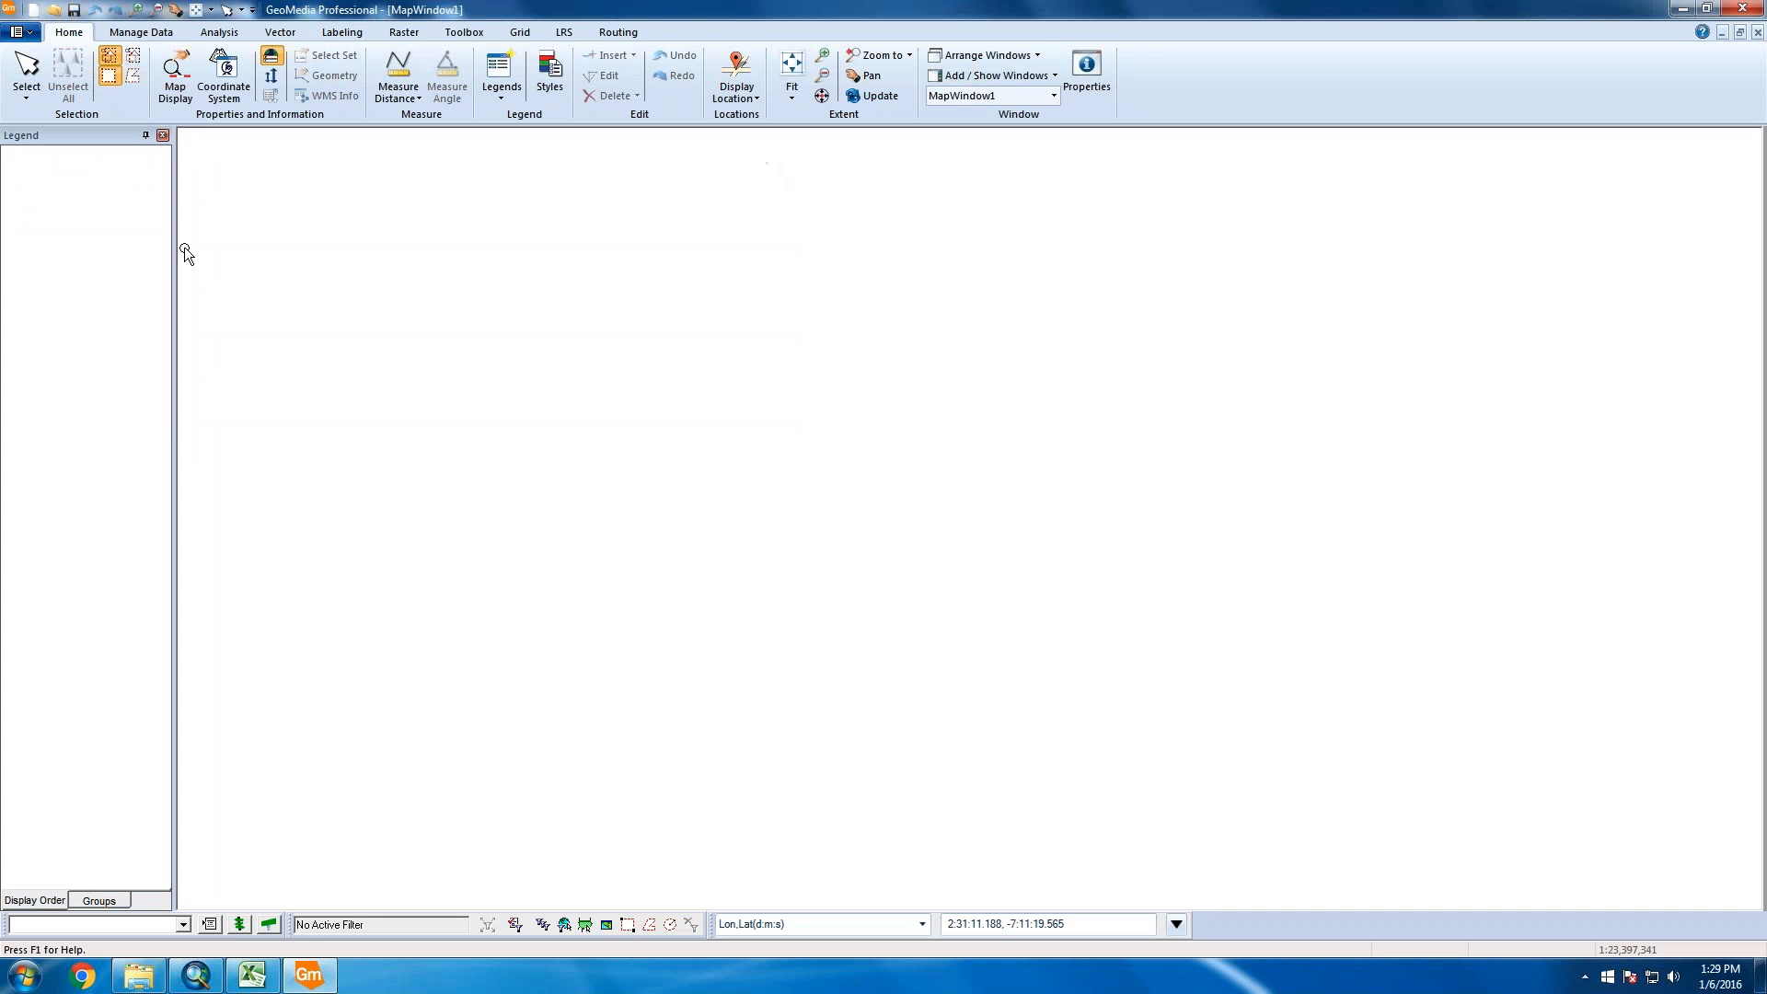
pyautogui.click(141, 32)
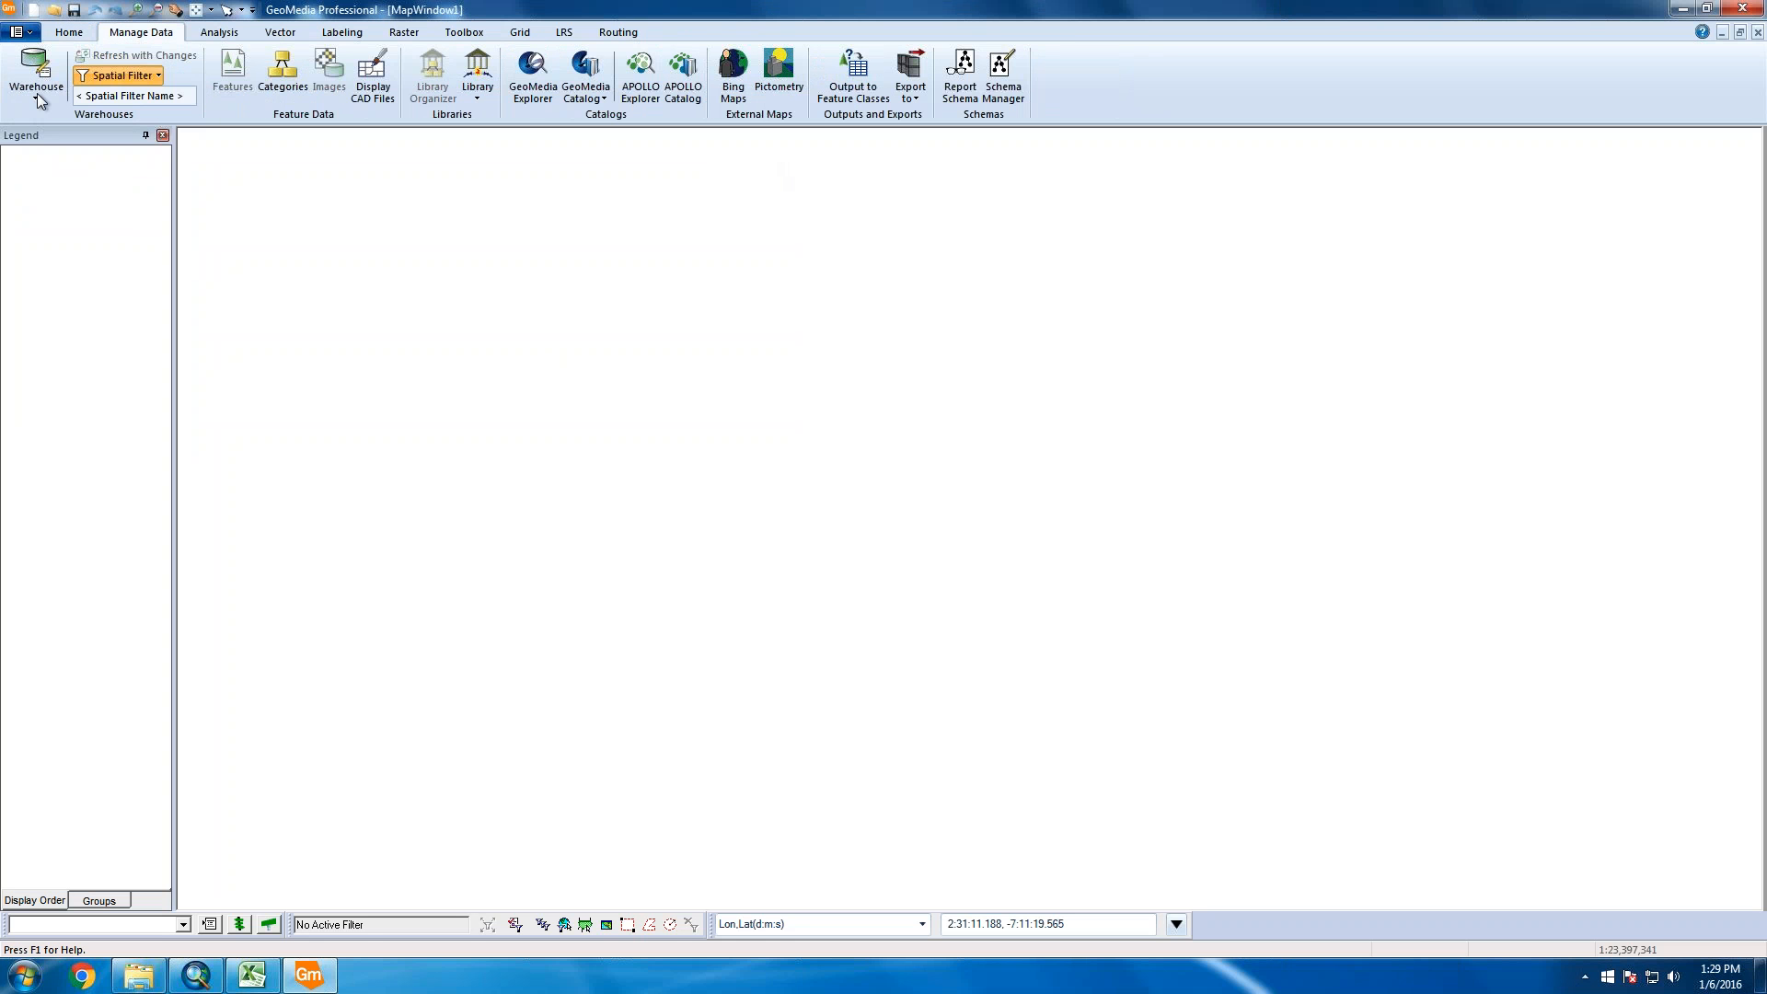
pyautogui.click(36, 92)
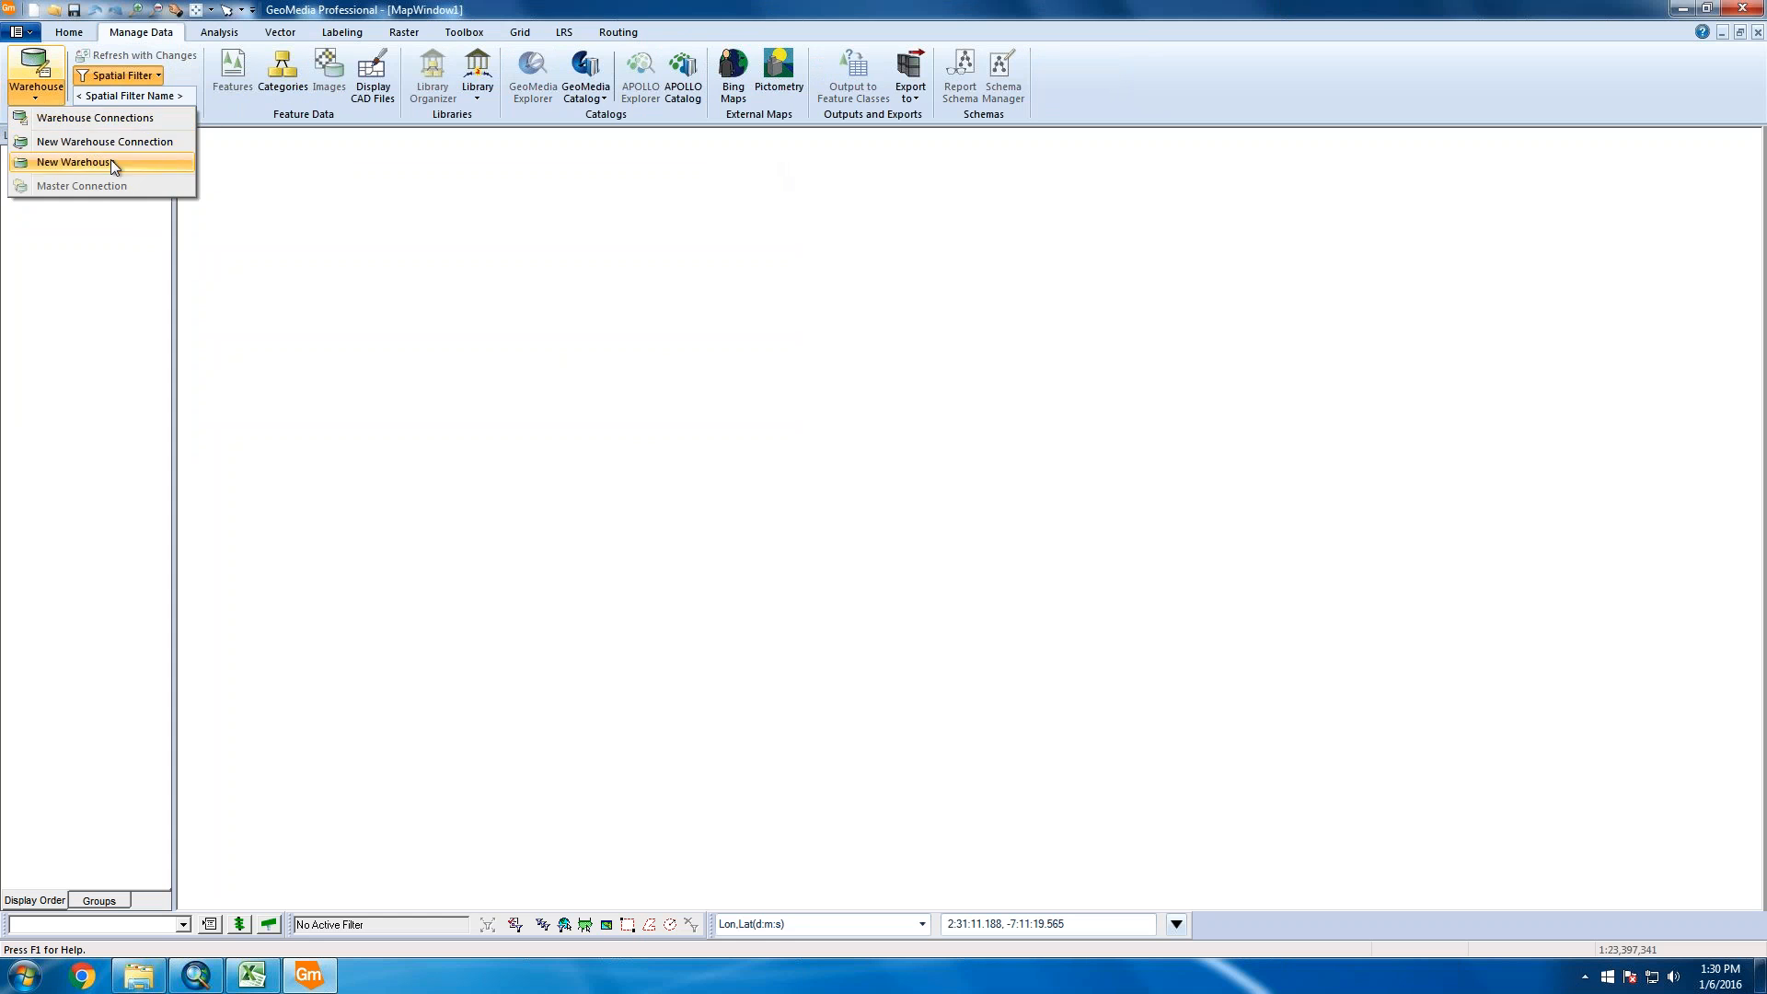
# Connect to Oracle Object Model Read-Write with the account credentials and host xe
pyautogui.click(141, 142)
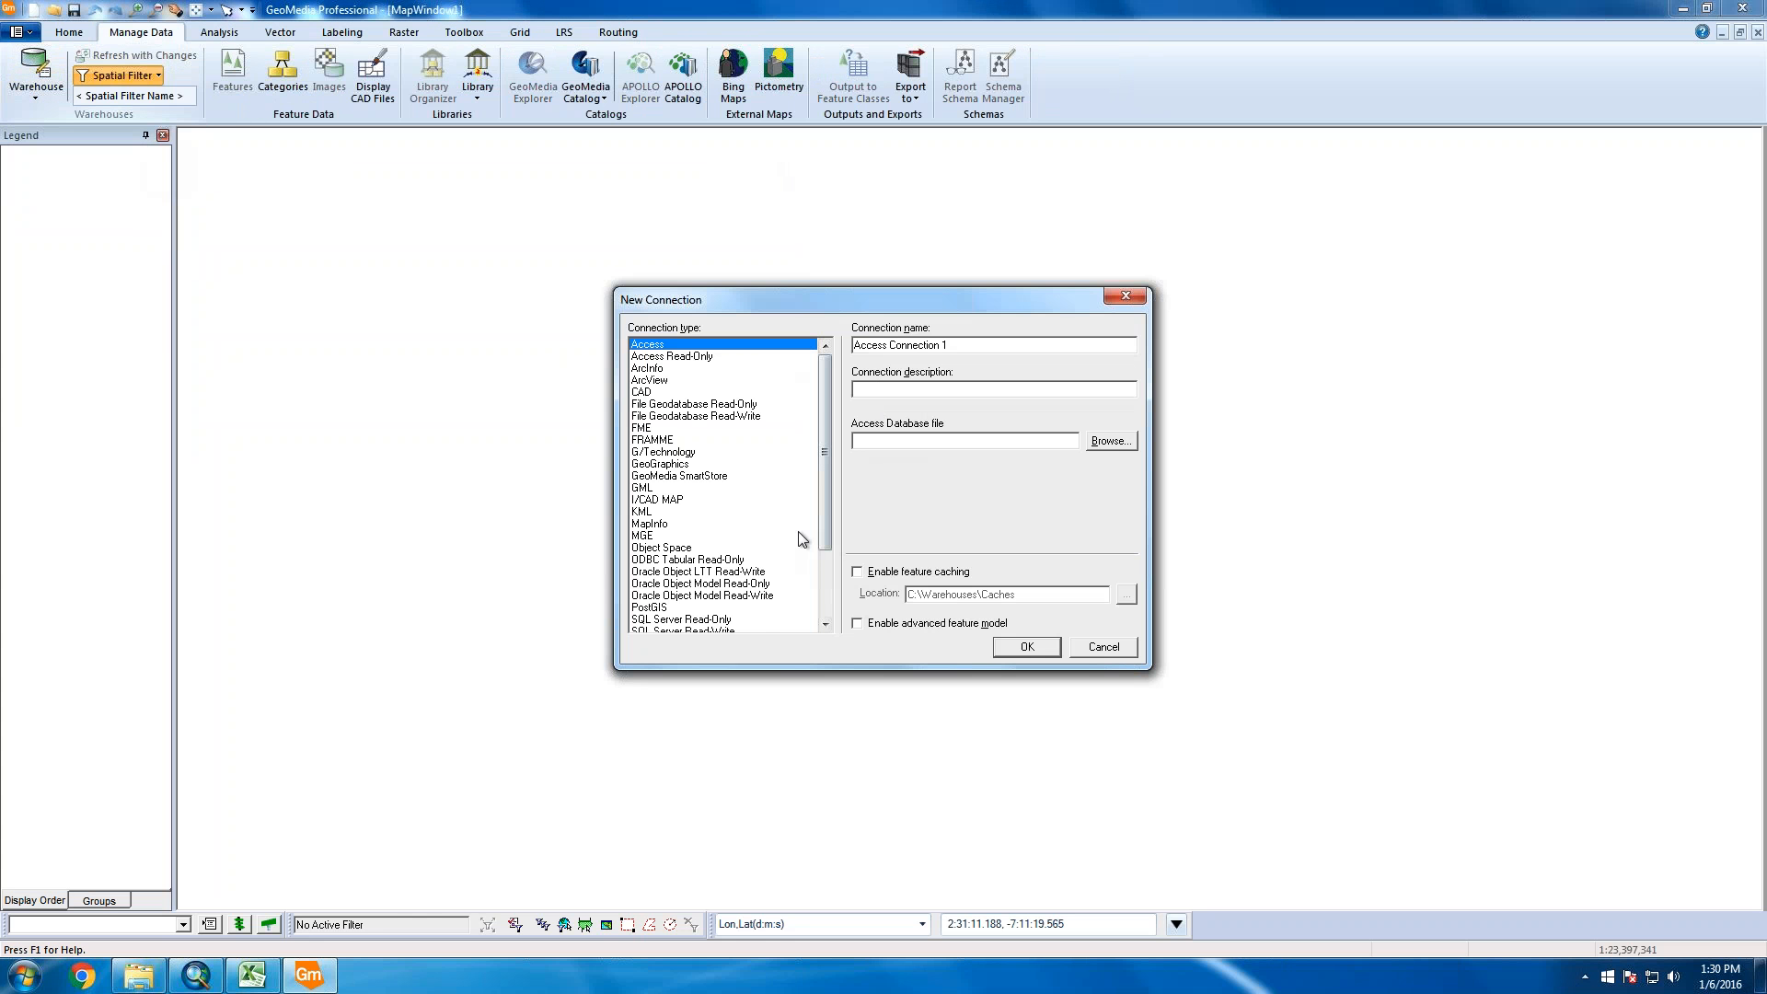
pyautogui.moveTo(826, 503); pyautogui.dragTo(827, 568)
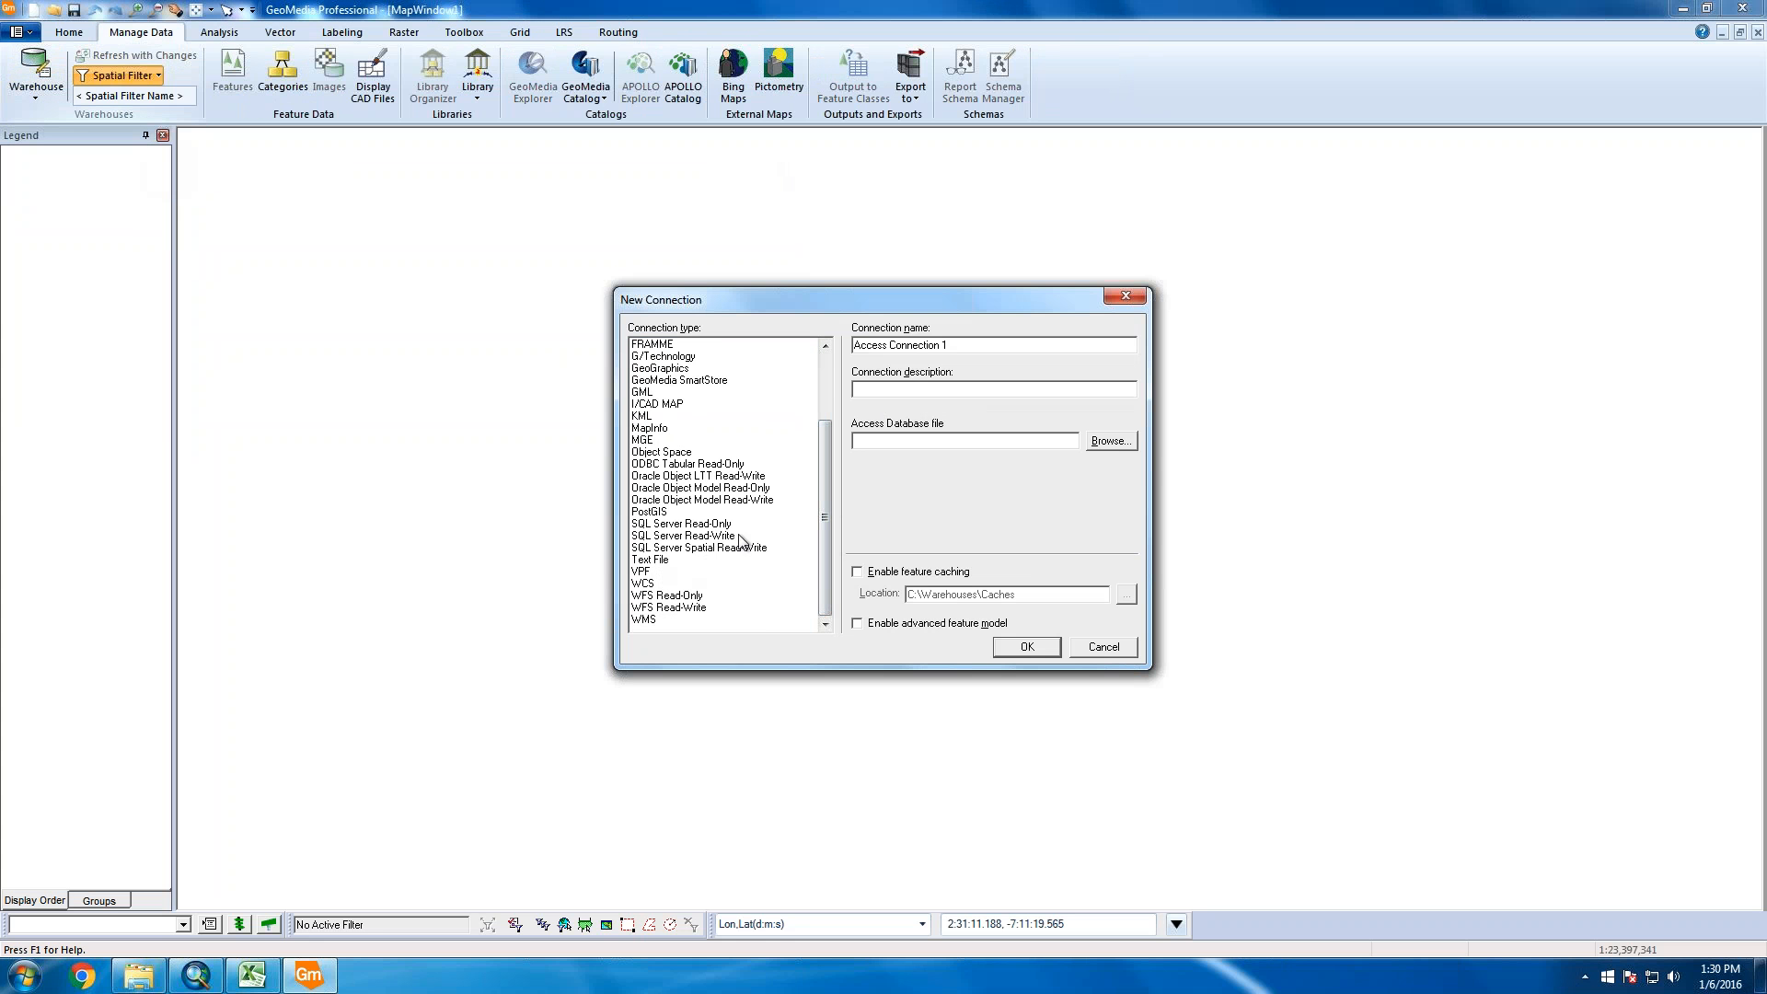
pyautogui.click(745, 501)
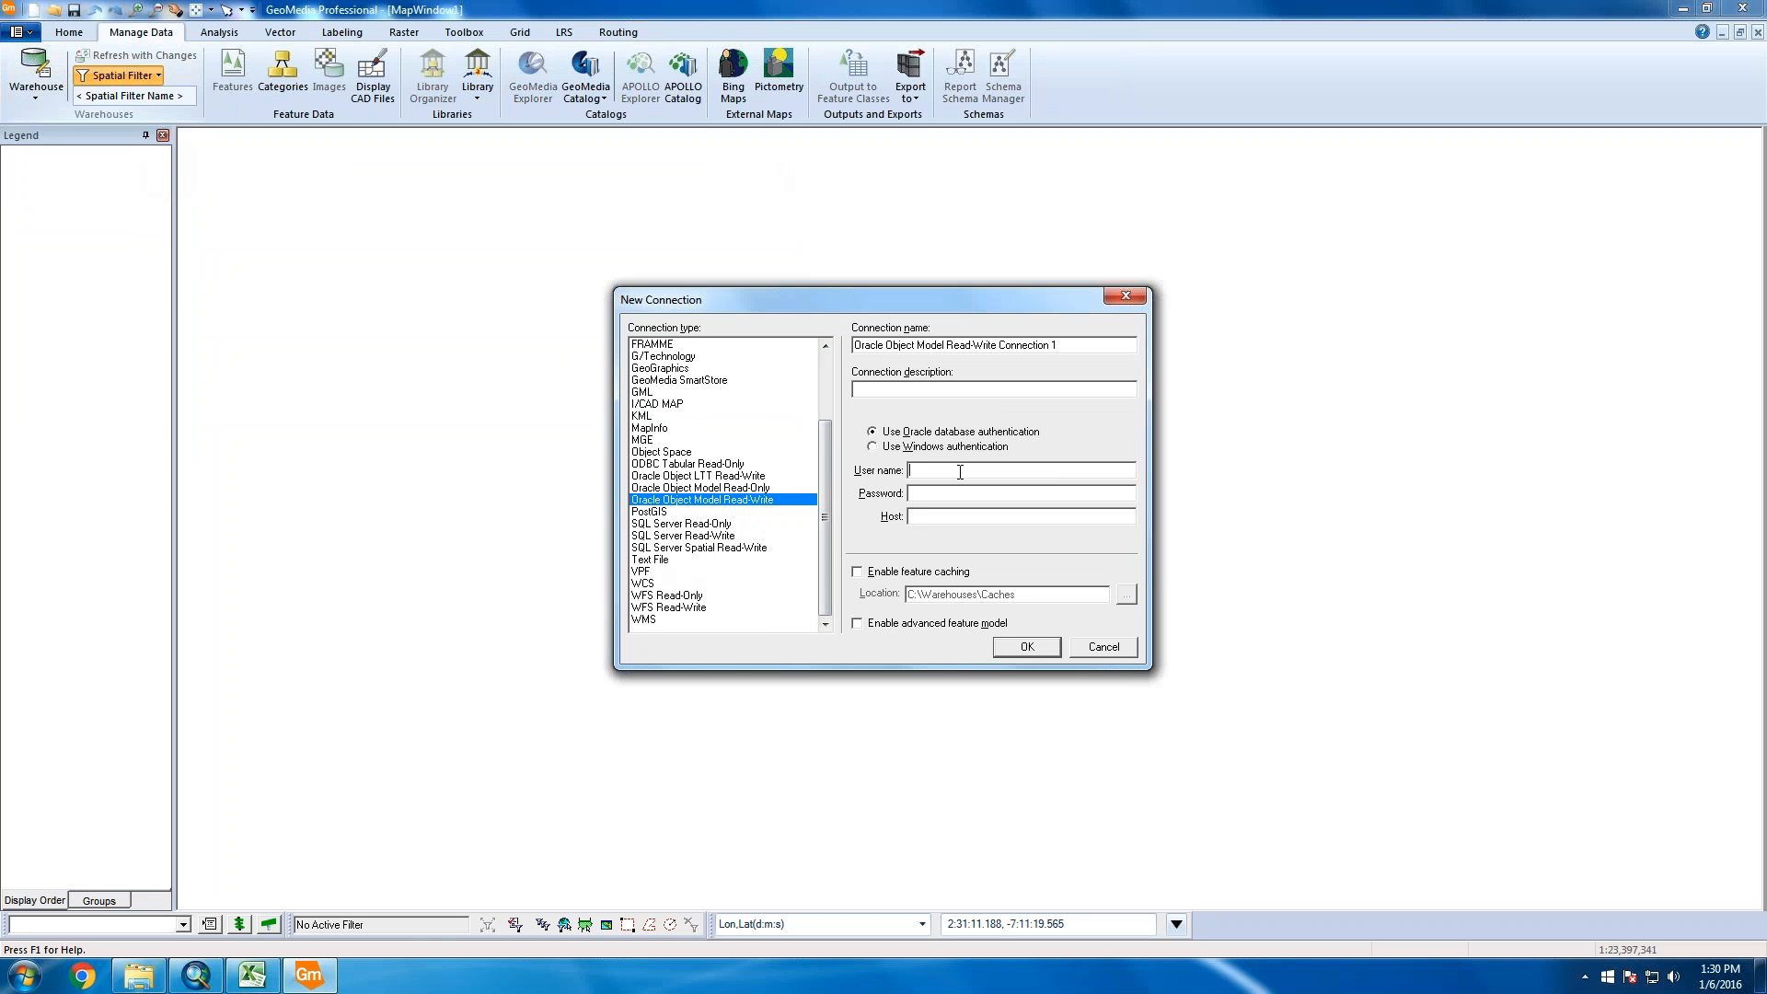
pyautogui.press('Tab')
pyautogui.click(1027, 648)
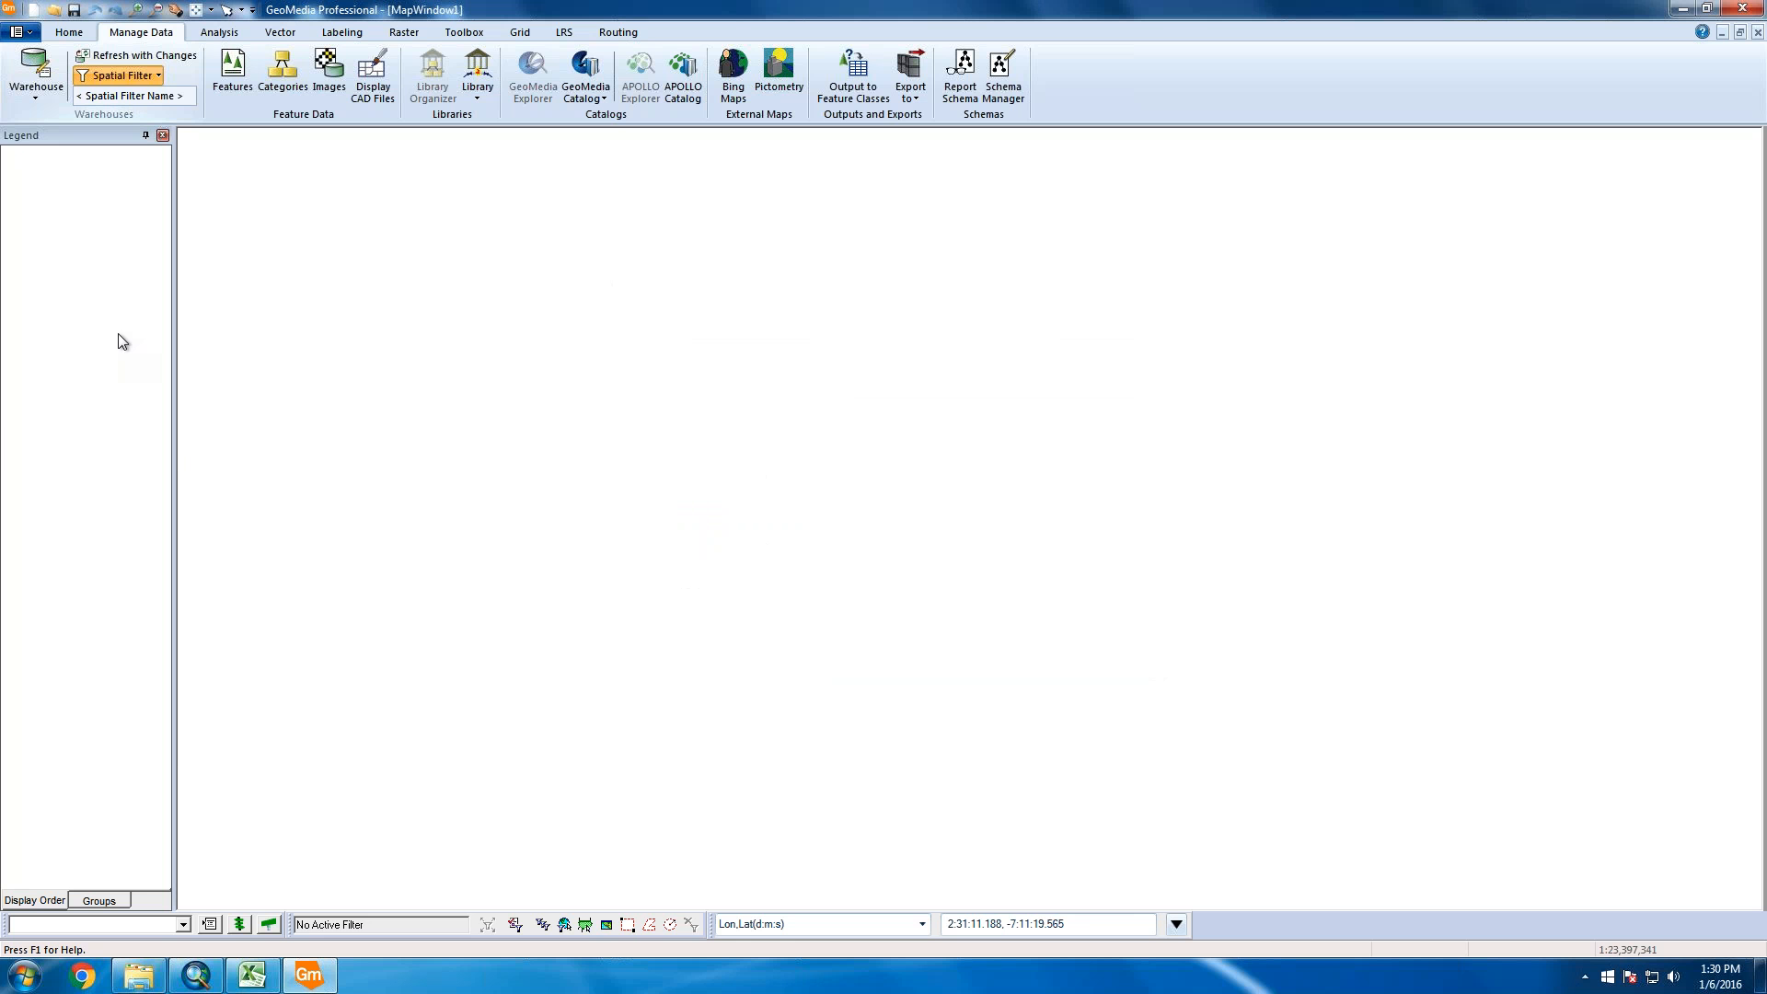
# Add LRS_PROD.JURISDICTIONS from the Oracle connection to the map legend
pyautogui.rightClick(97, 278)
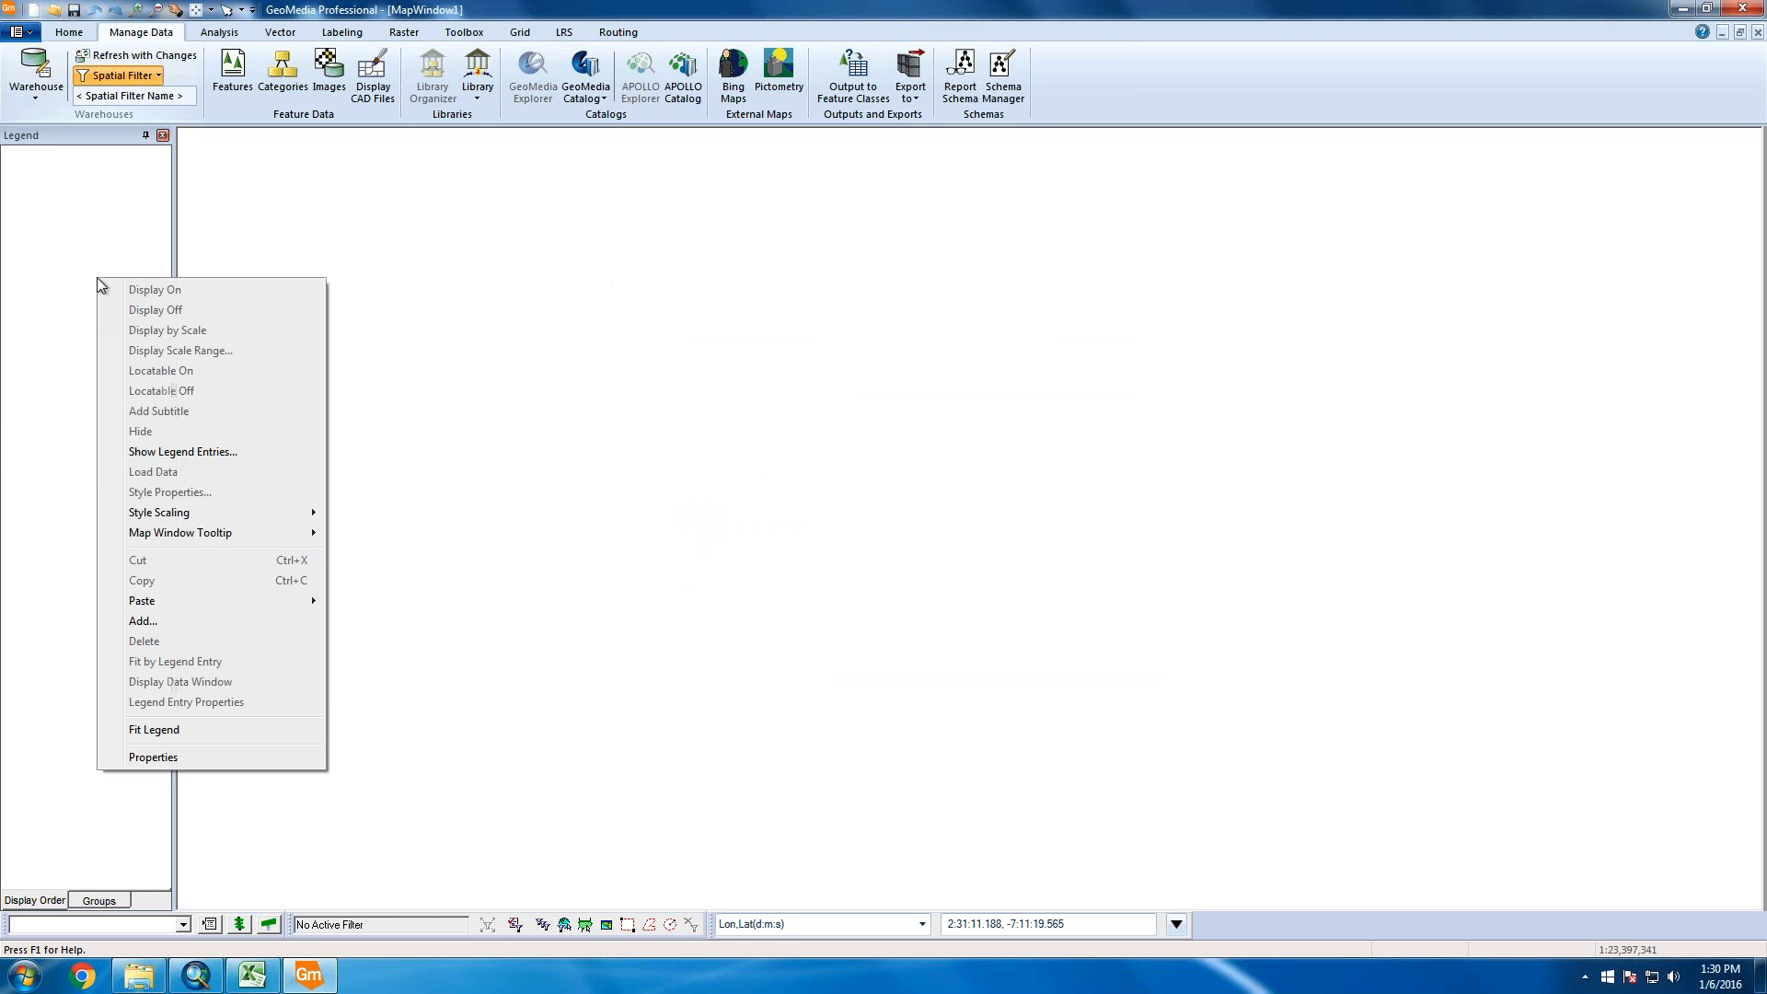
pyautogui.click(162, 626)
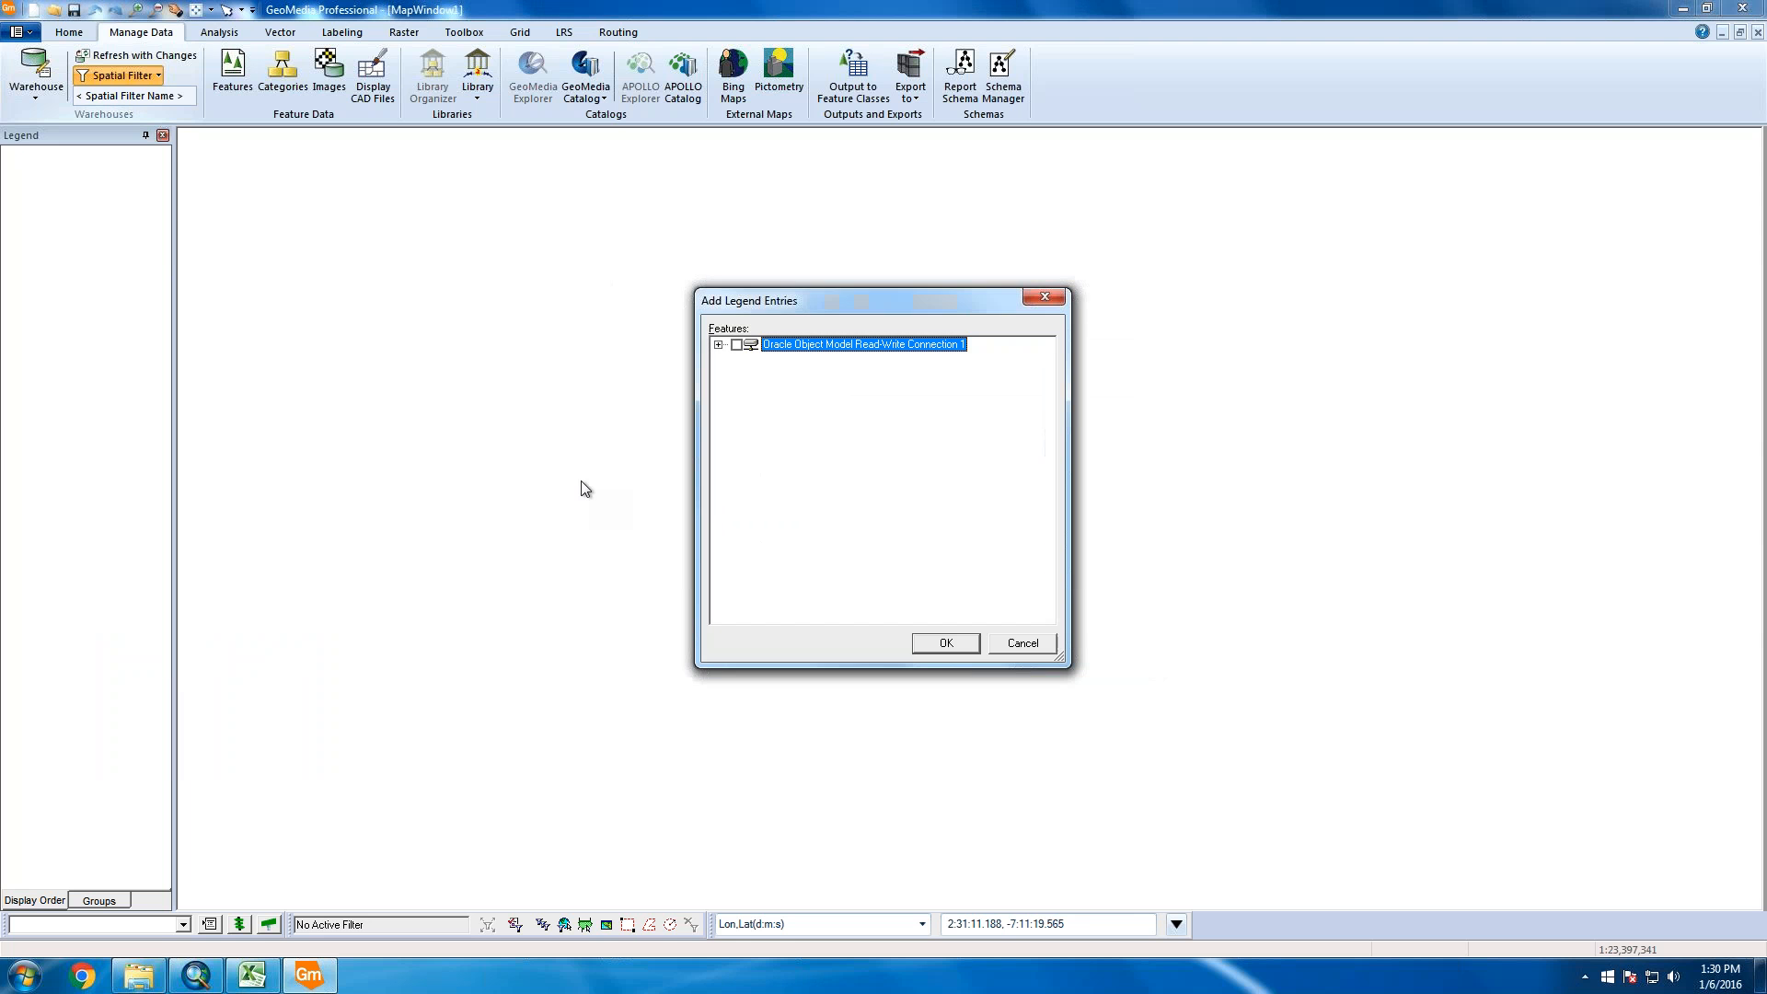
pyautogui.click(719, 346)
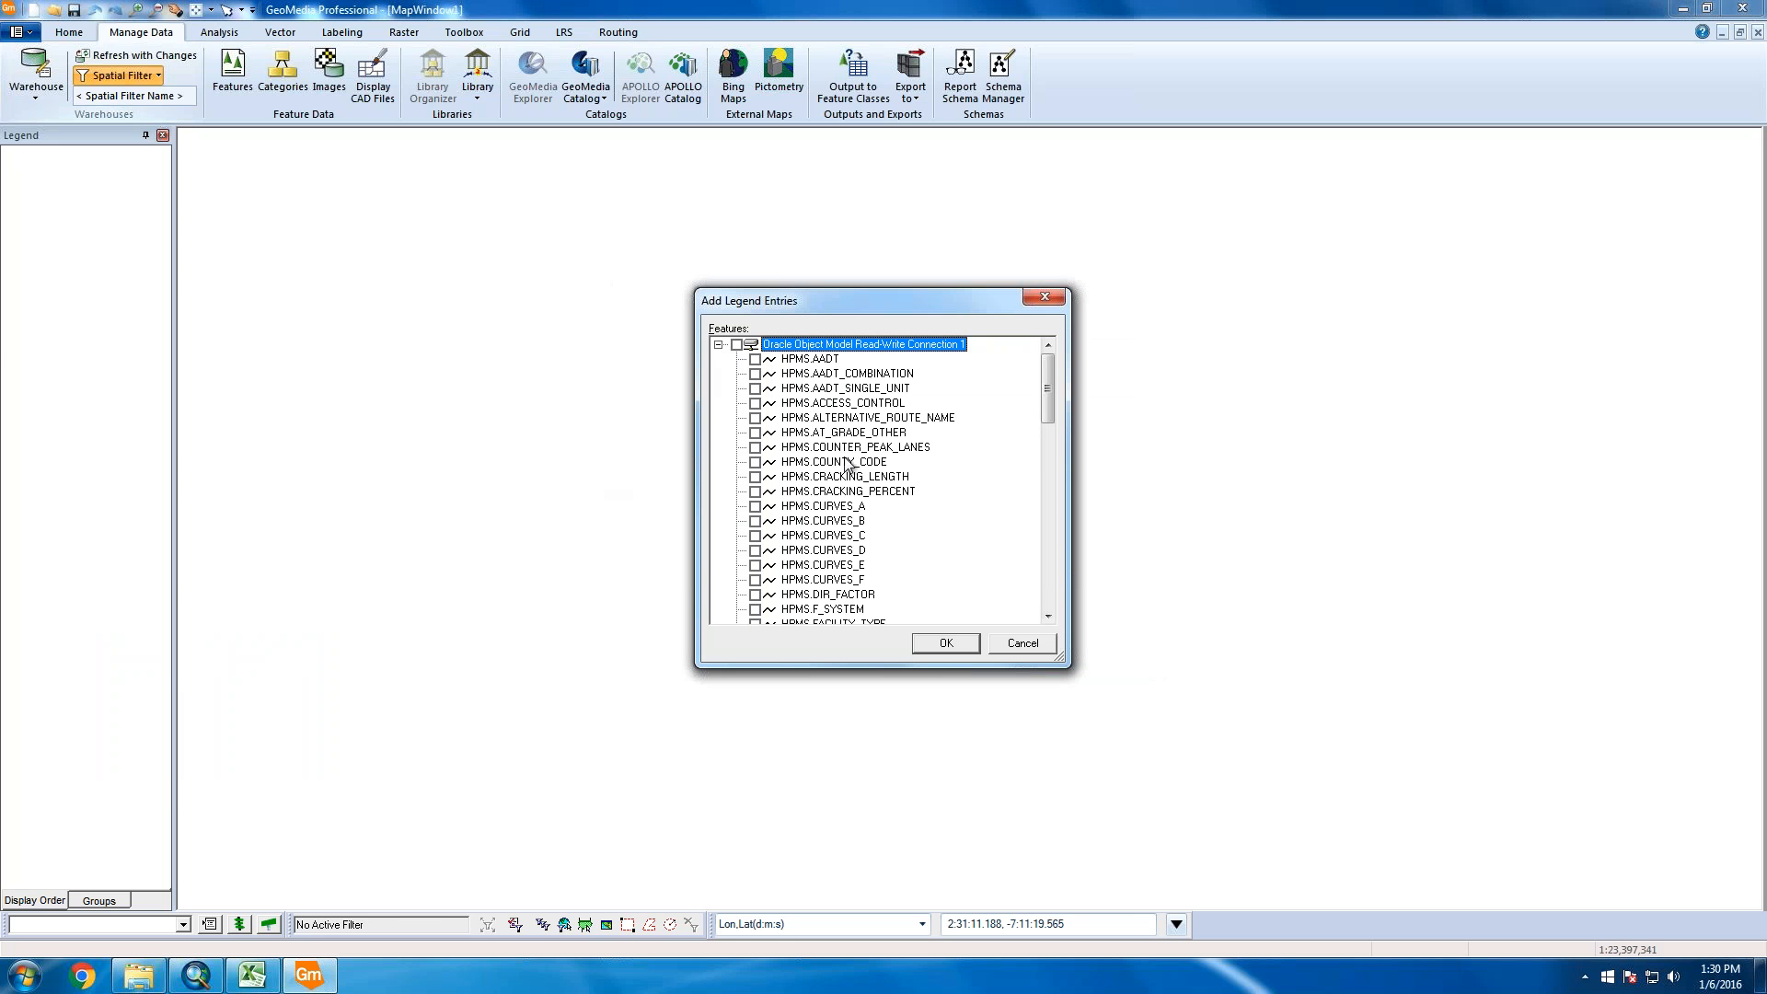
pyautogui.scroll(-10, 847, 467)
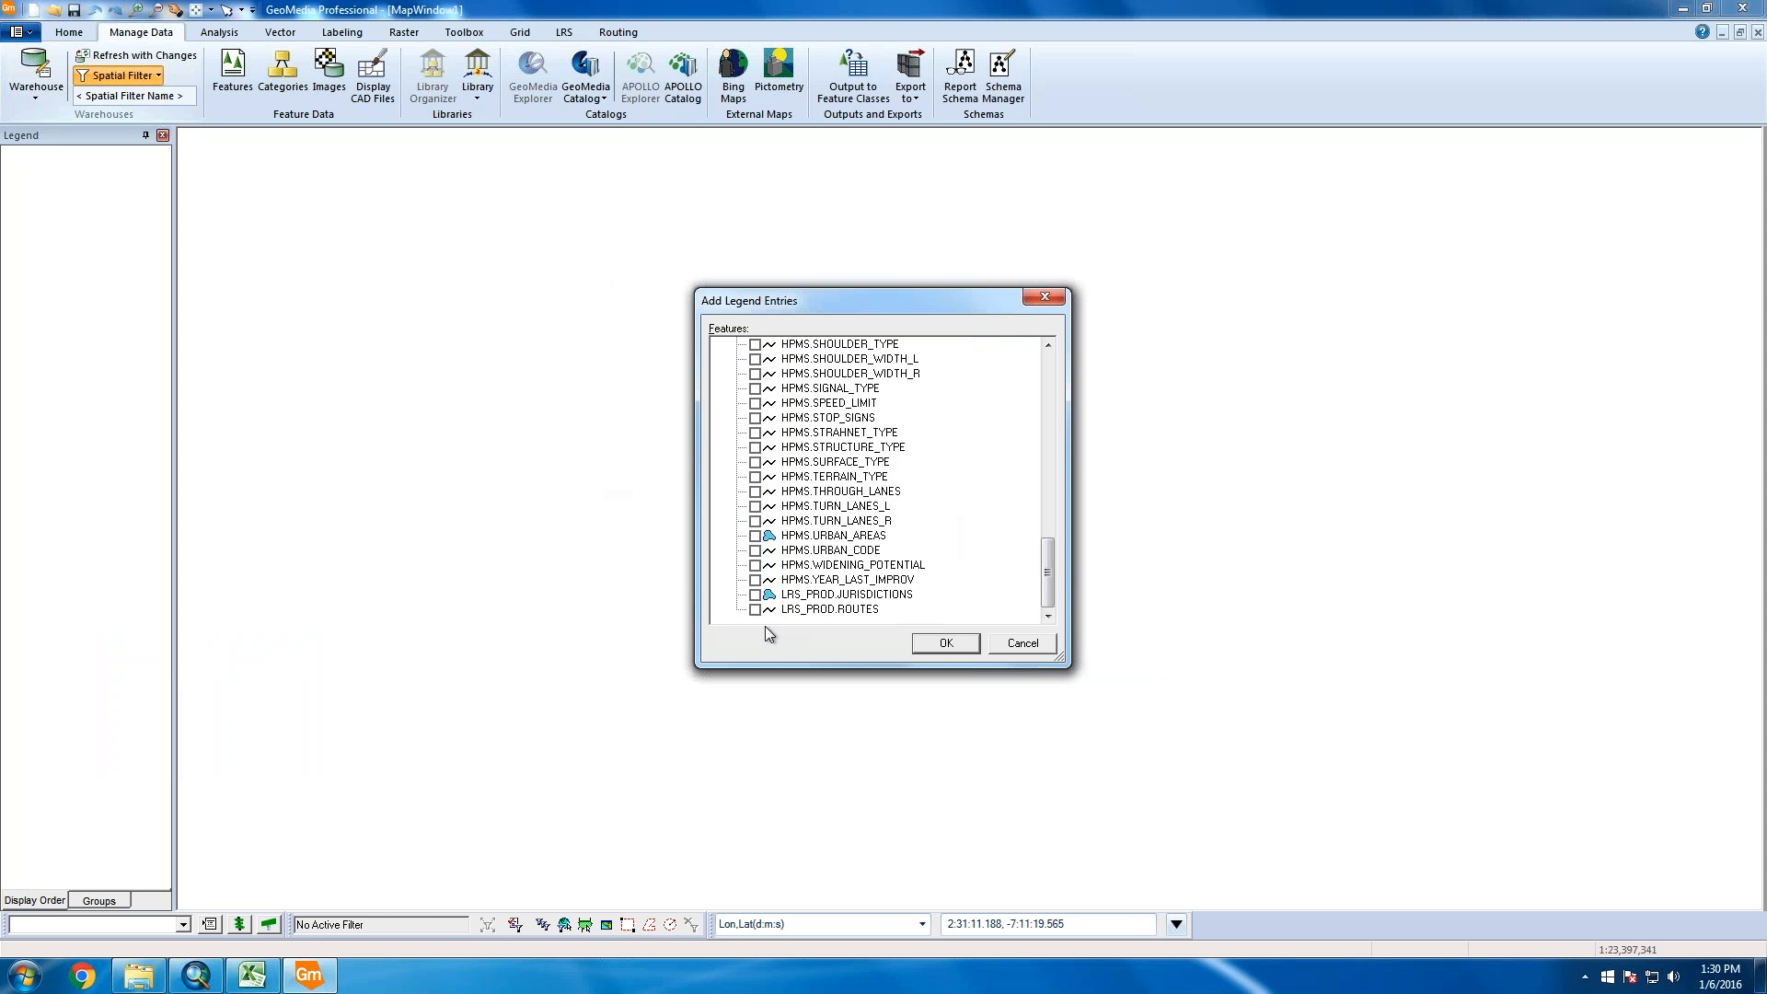
pyautogui.click(755, 594)
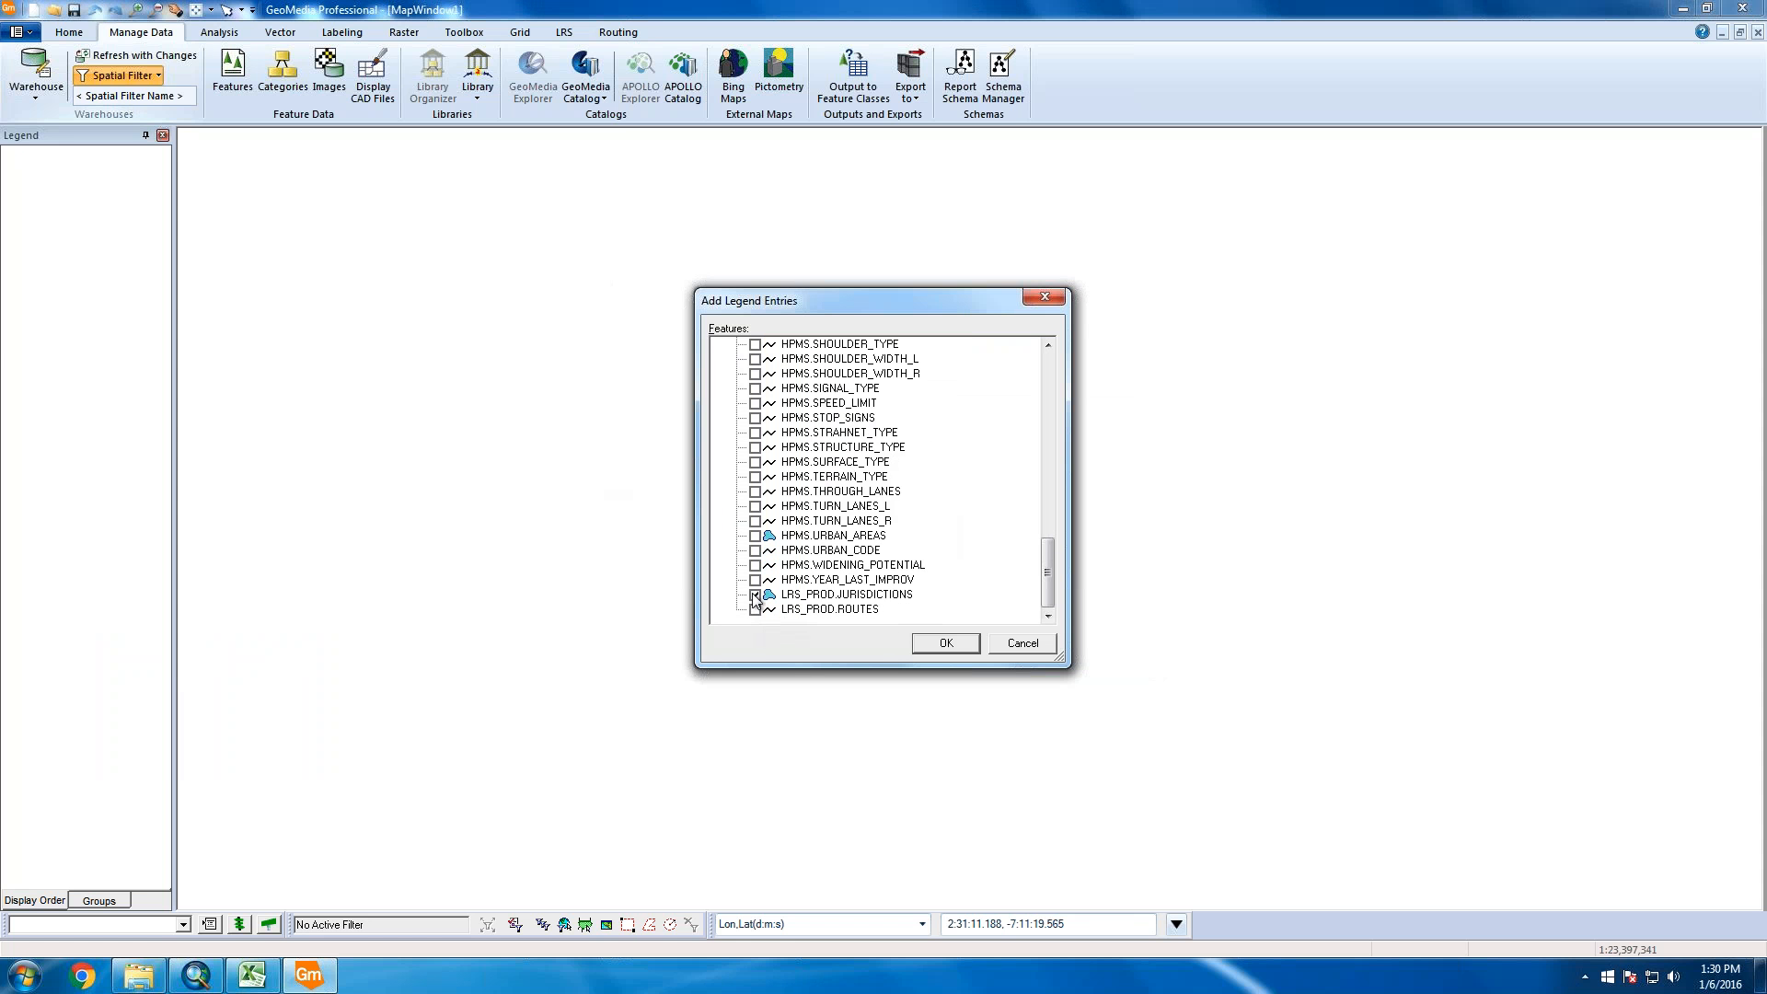
pyautogui.click(933, 649)
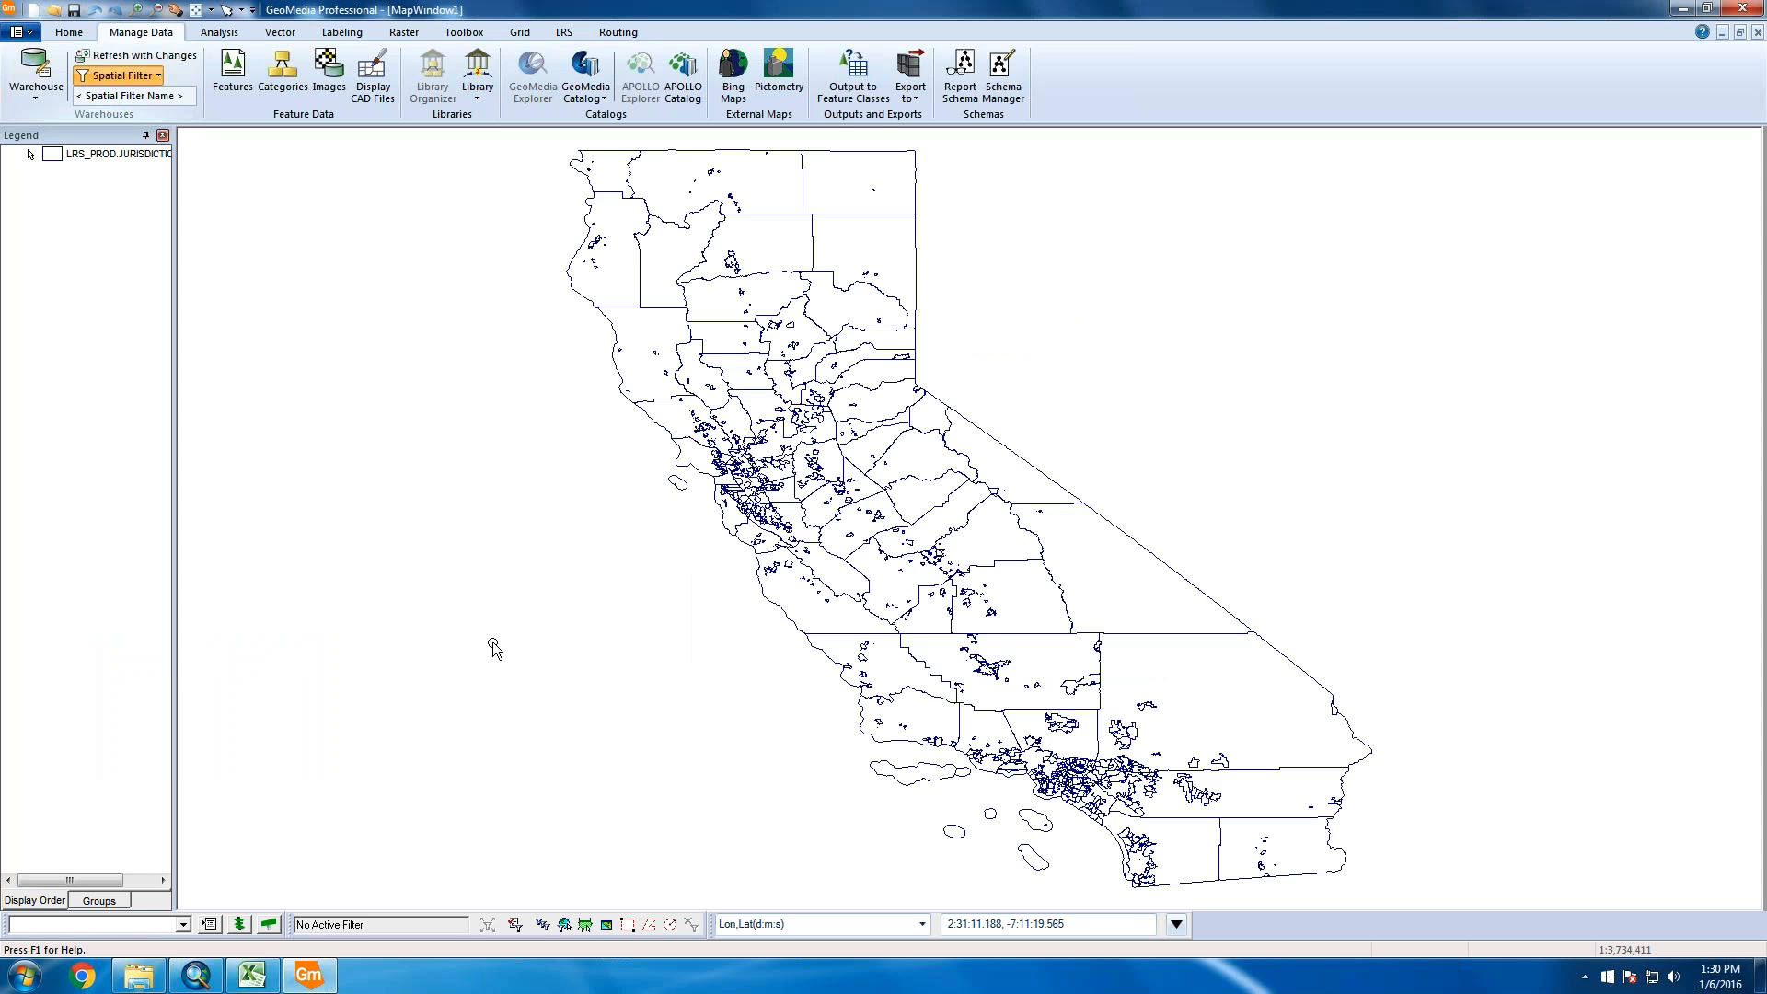
# Draw a rectangular fence filter using the Overlap operator, then zoom into the filtered jurisdictions
pyautogui.click(628, 925)
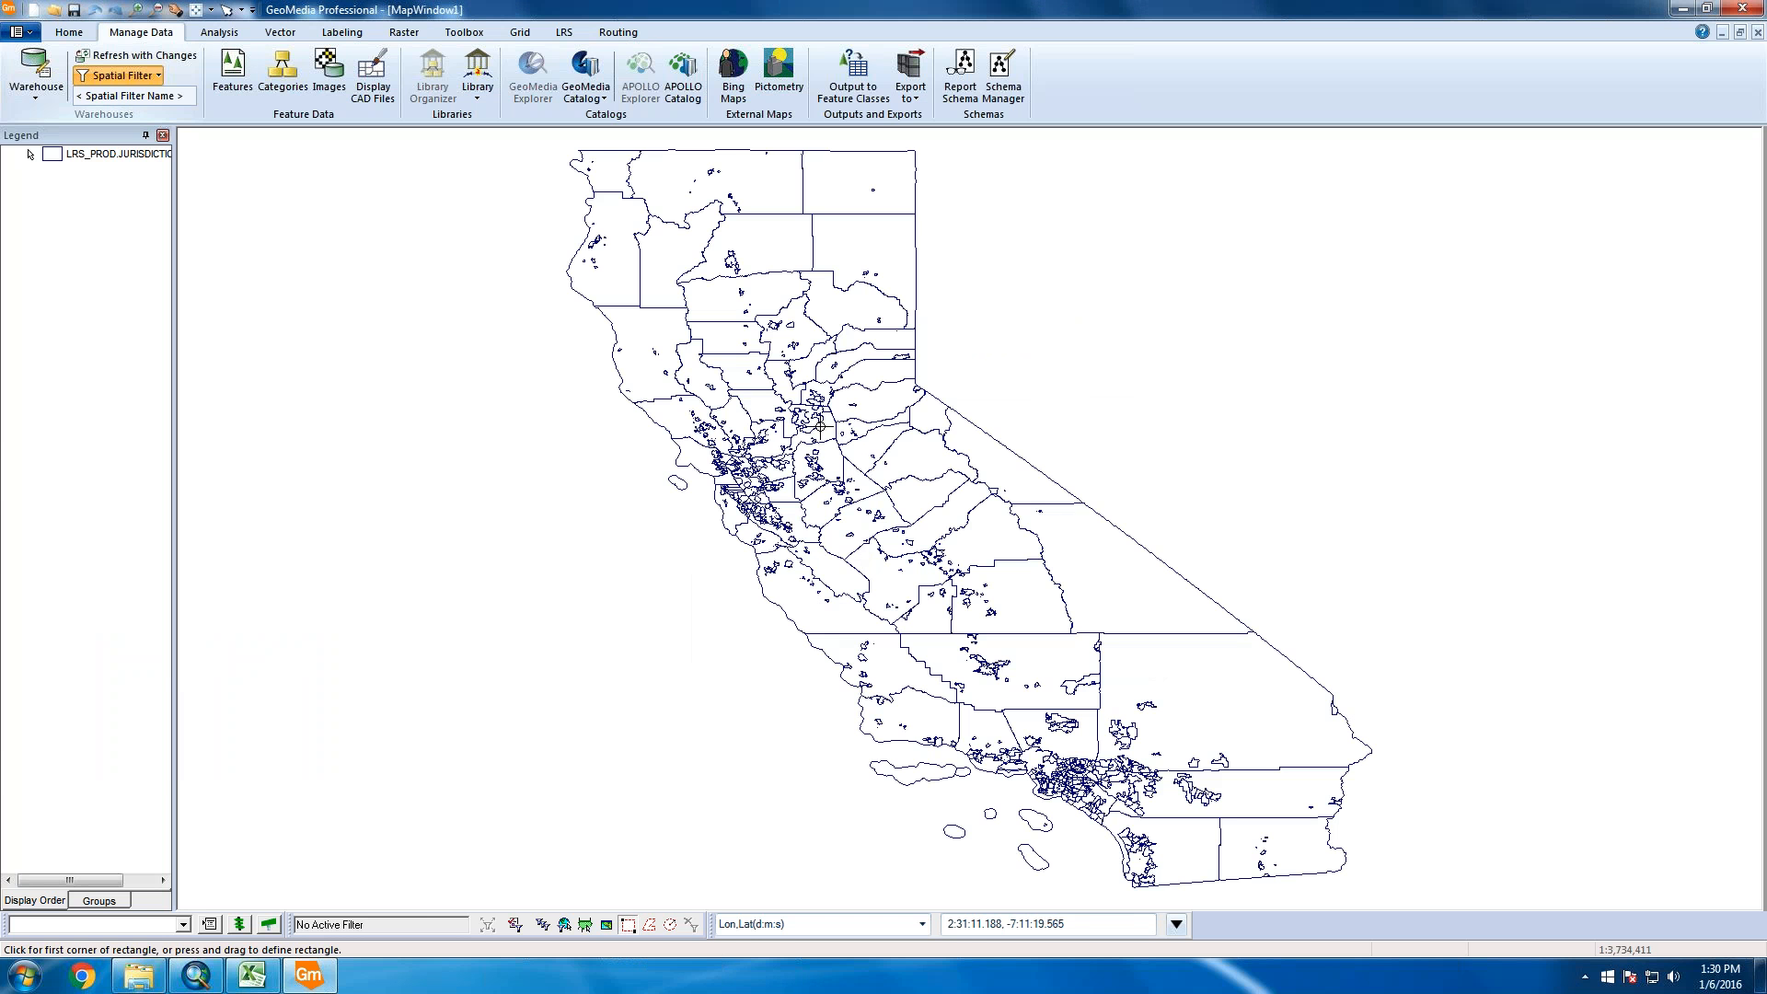
pyautogui.click(515, 923)
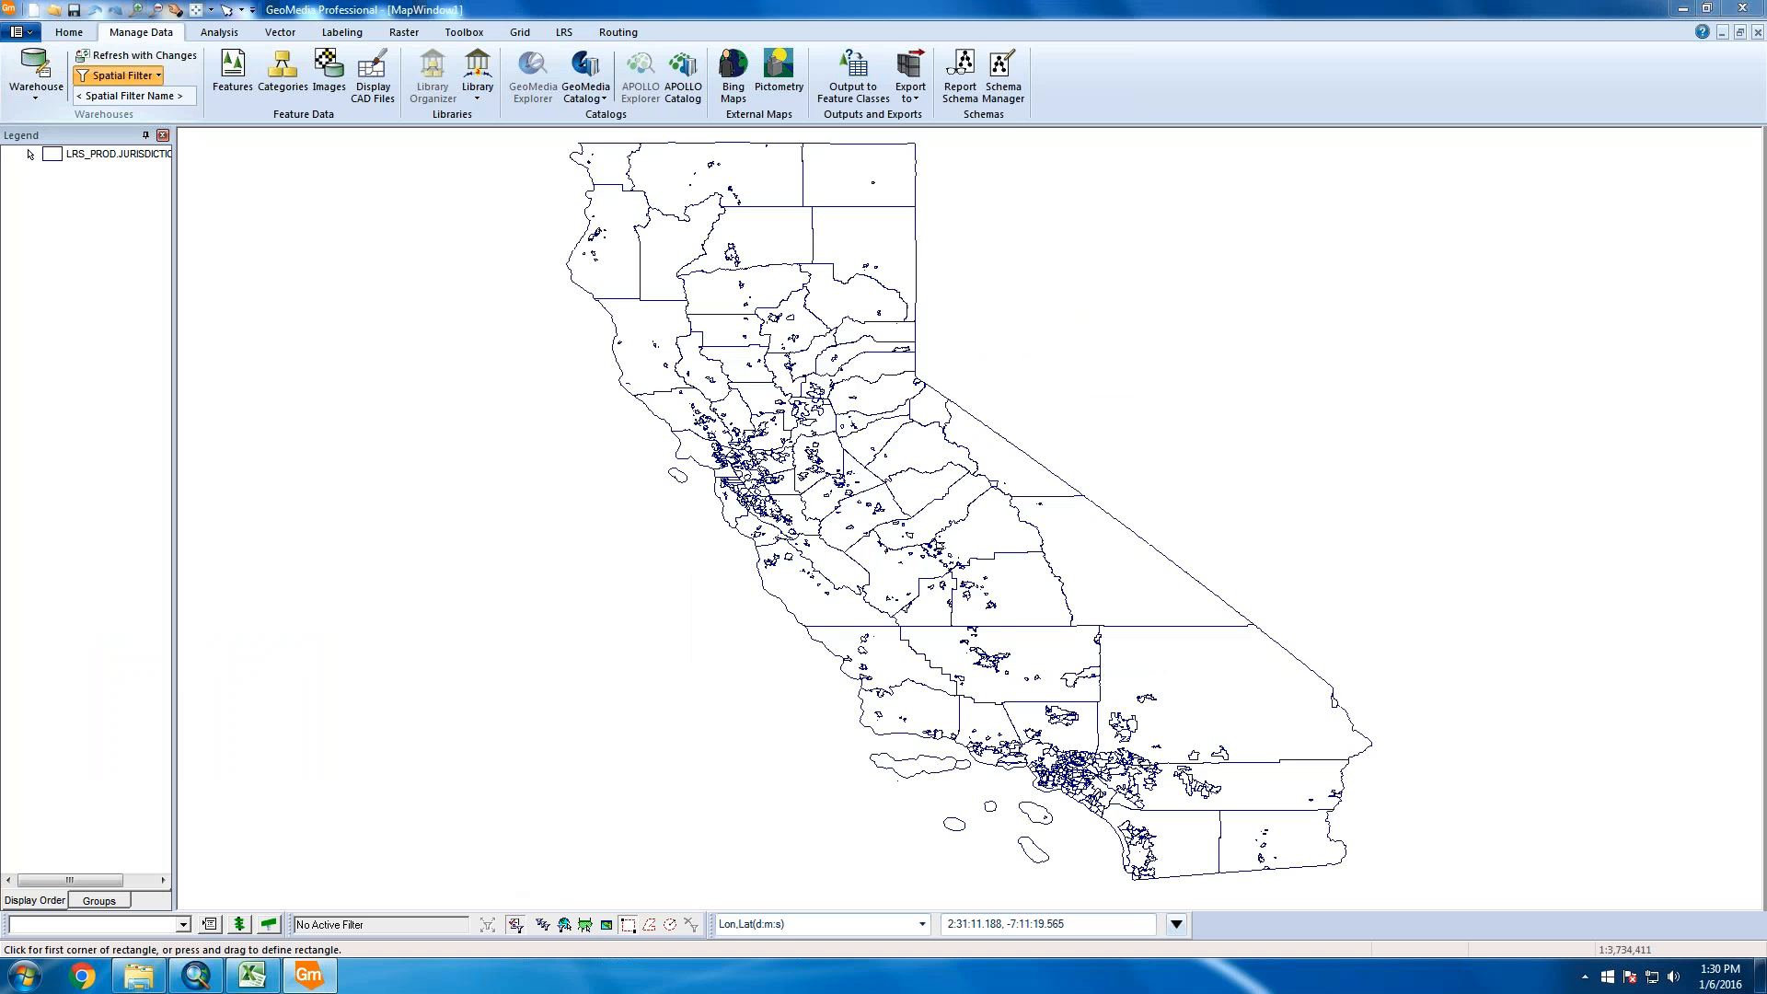
pyautogui.click(967, 397)
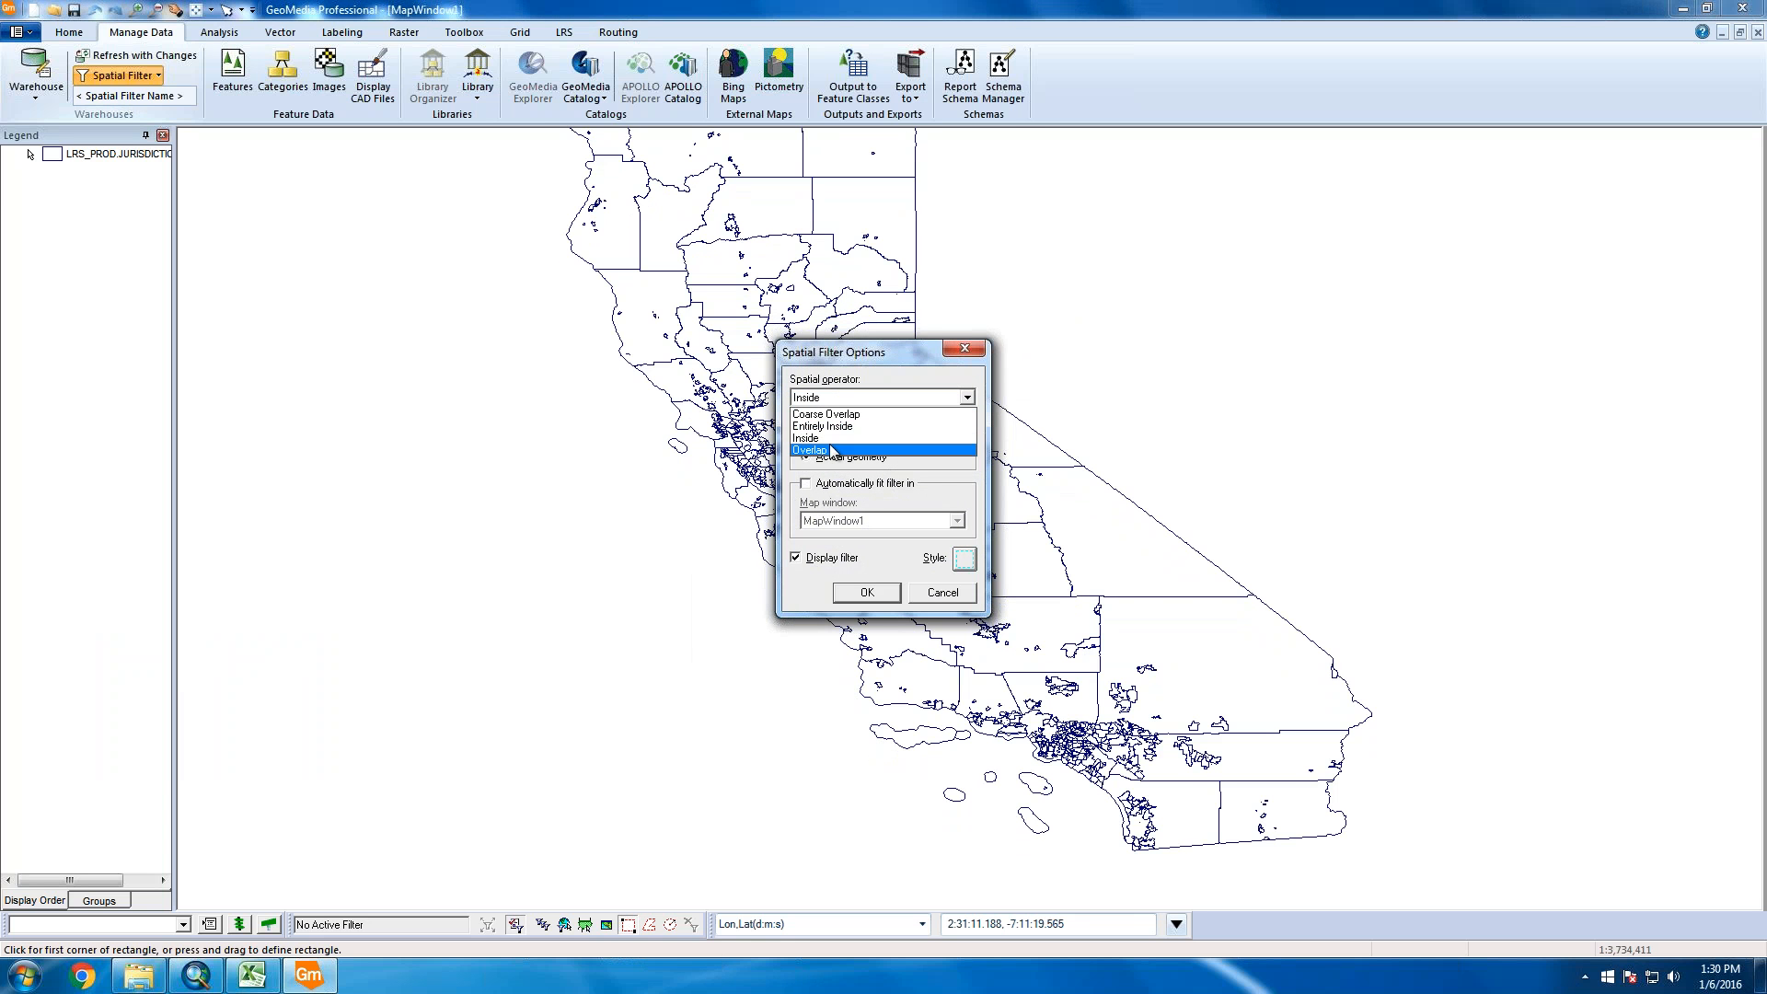
pyautogui.click(832, 450)
pyautogui.click(867, 592)
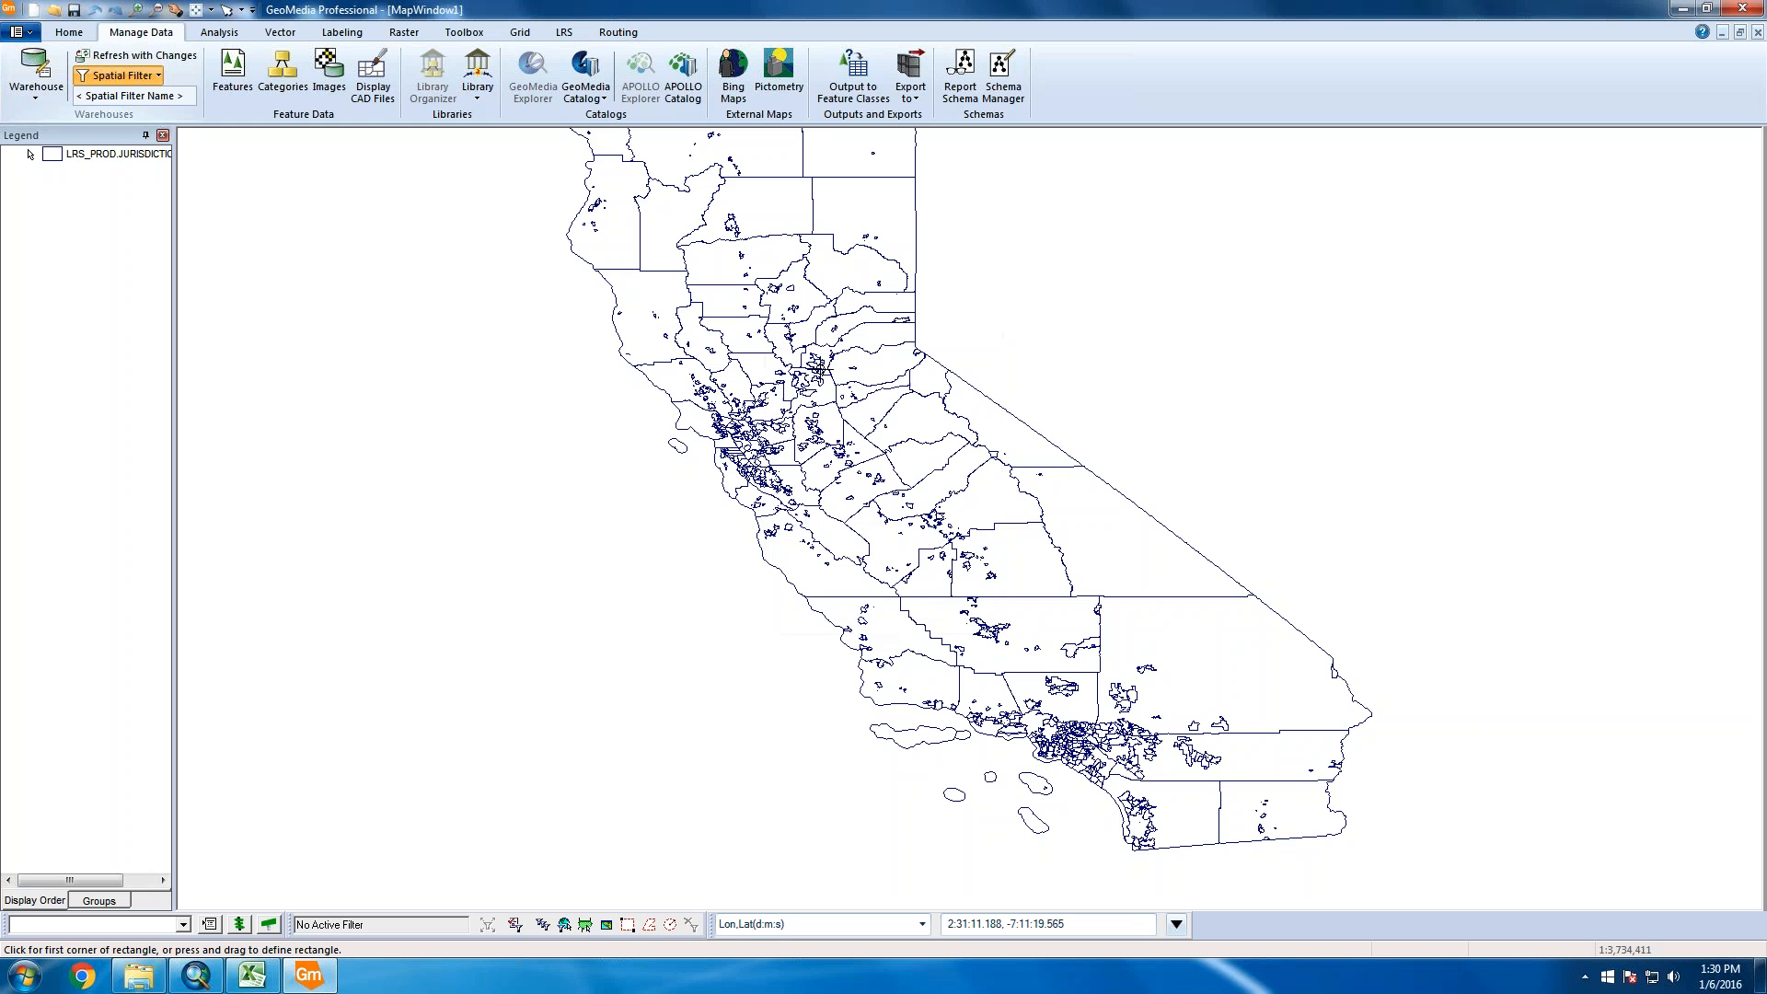
pyautogui.moveTo(829, 360); pyautogui.dragTo(787, 378)
pyautogui.click(764, 359)
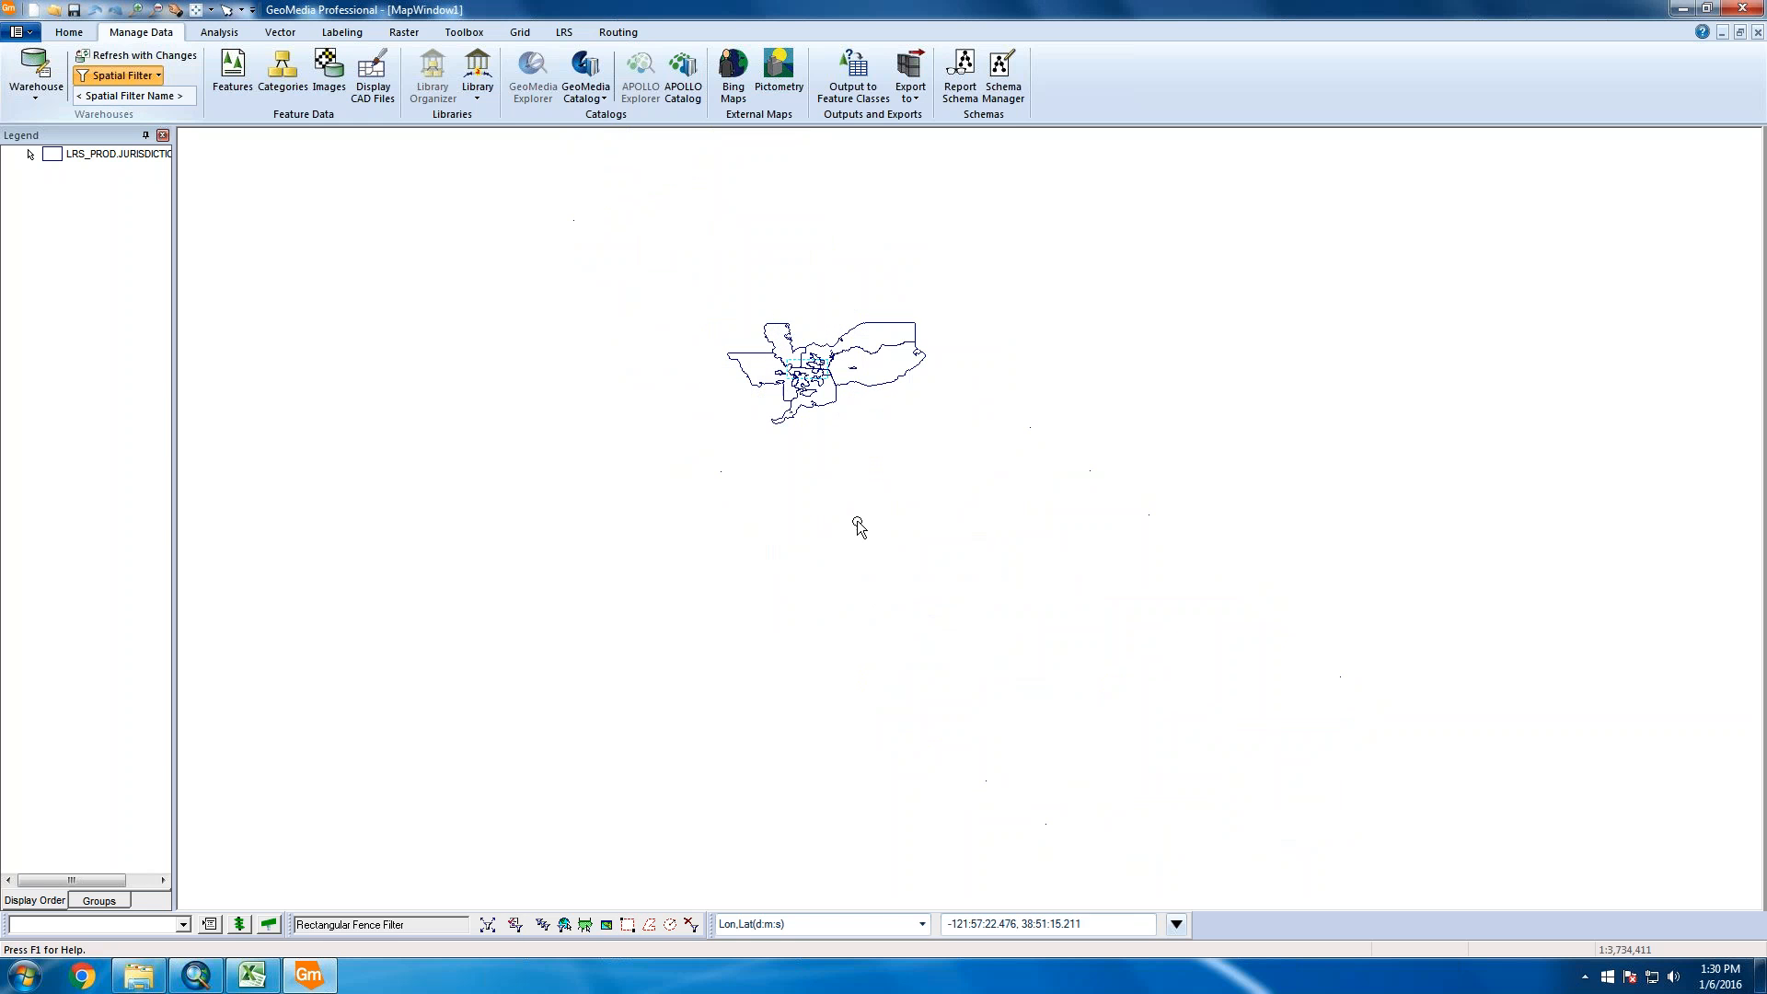
pyautogui.scroll(1, 814, 379)
pyautogui.scroll(2, 815, 379)
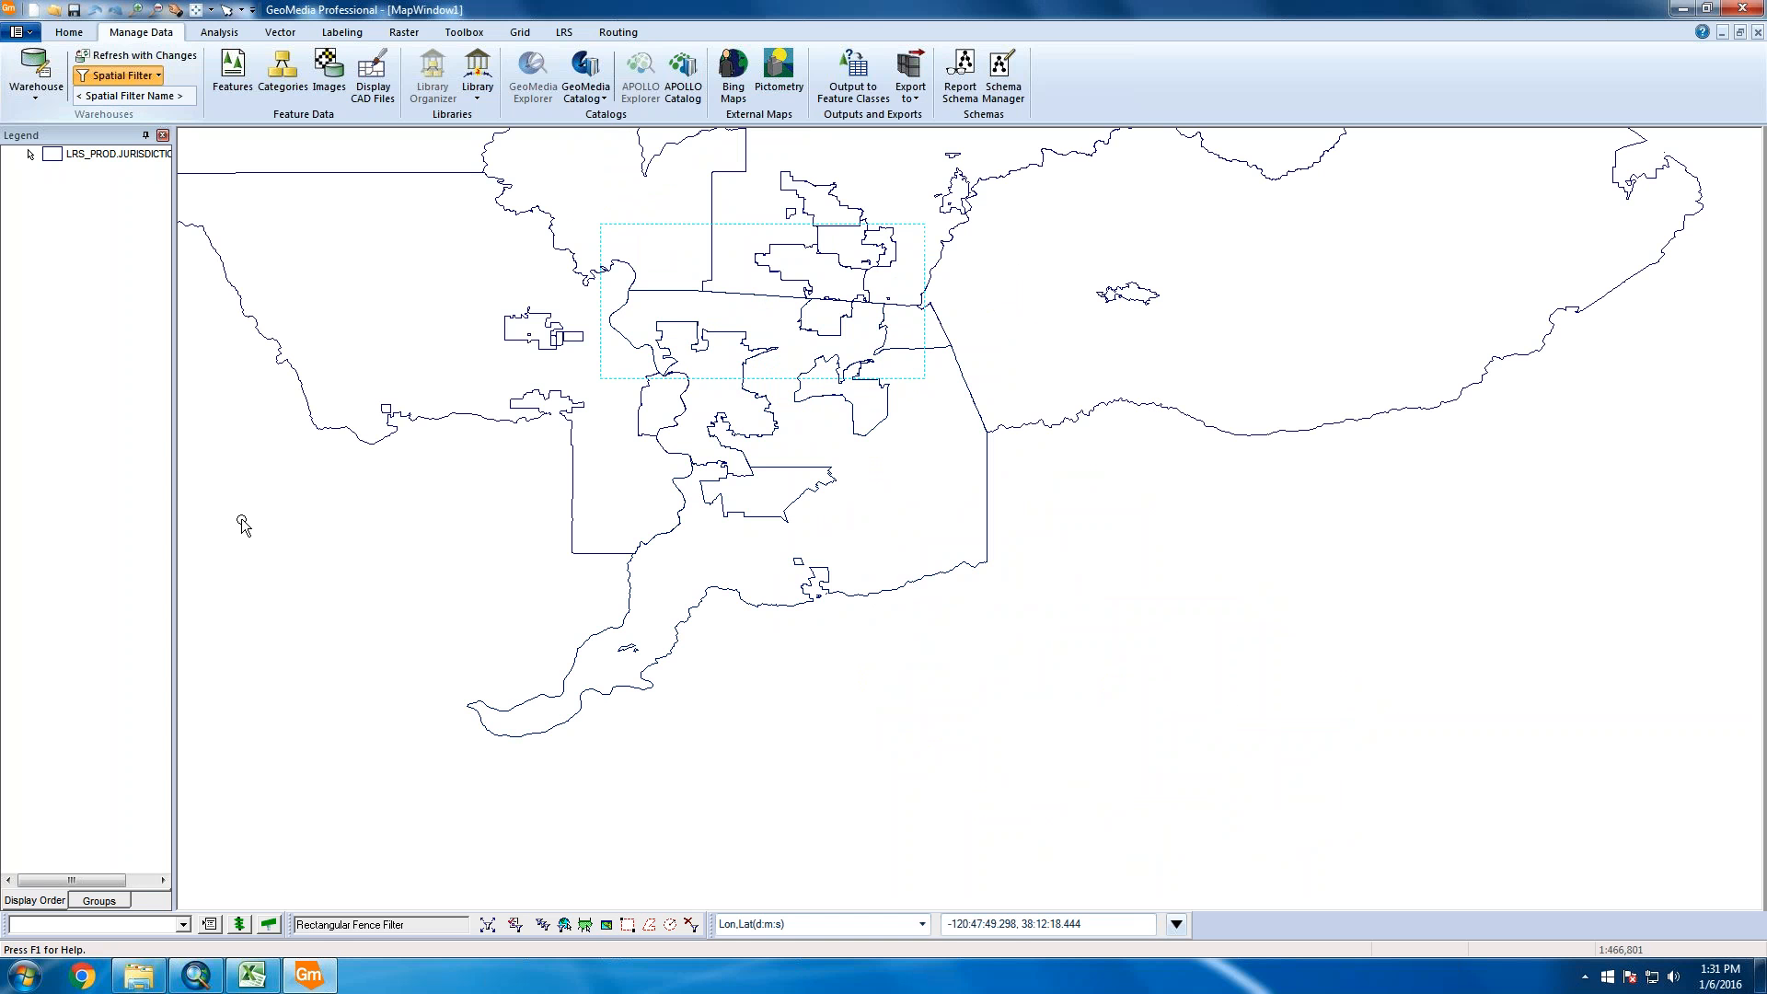
# Add the LRS_PROD.ROUTES layer to the map through the legend's Add Legend Entries
pyautogui.rightClick(132, 370)
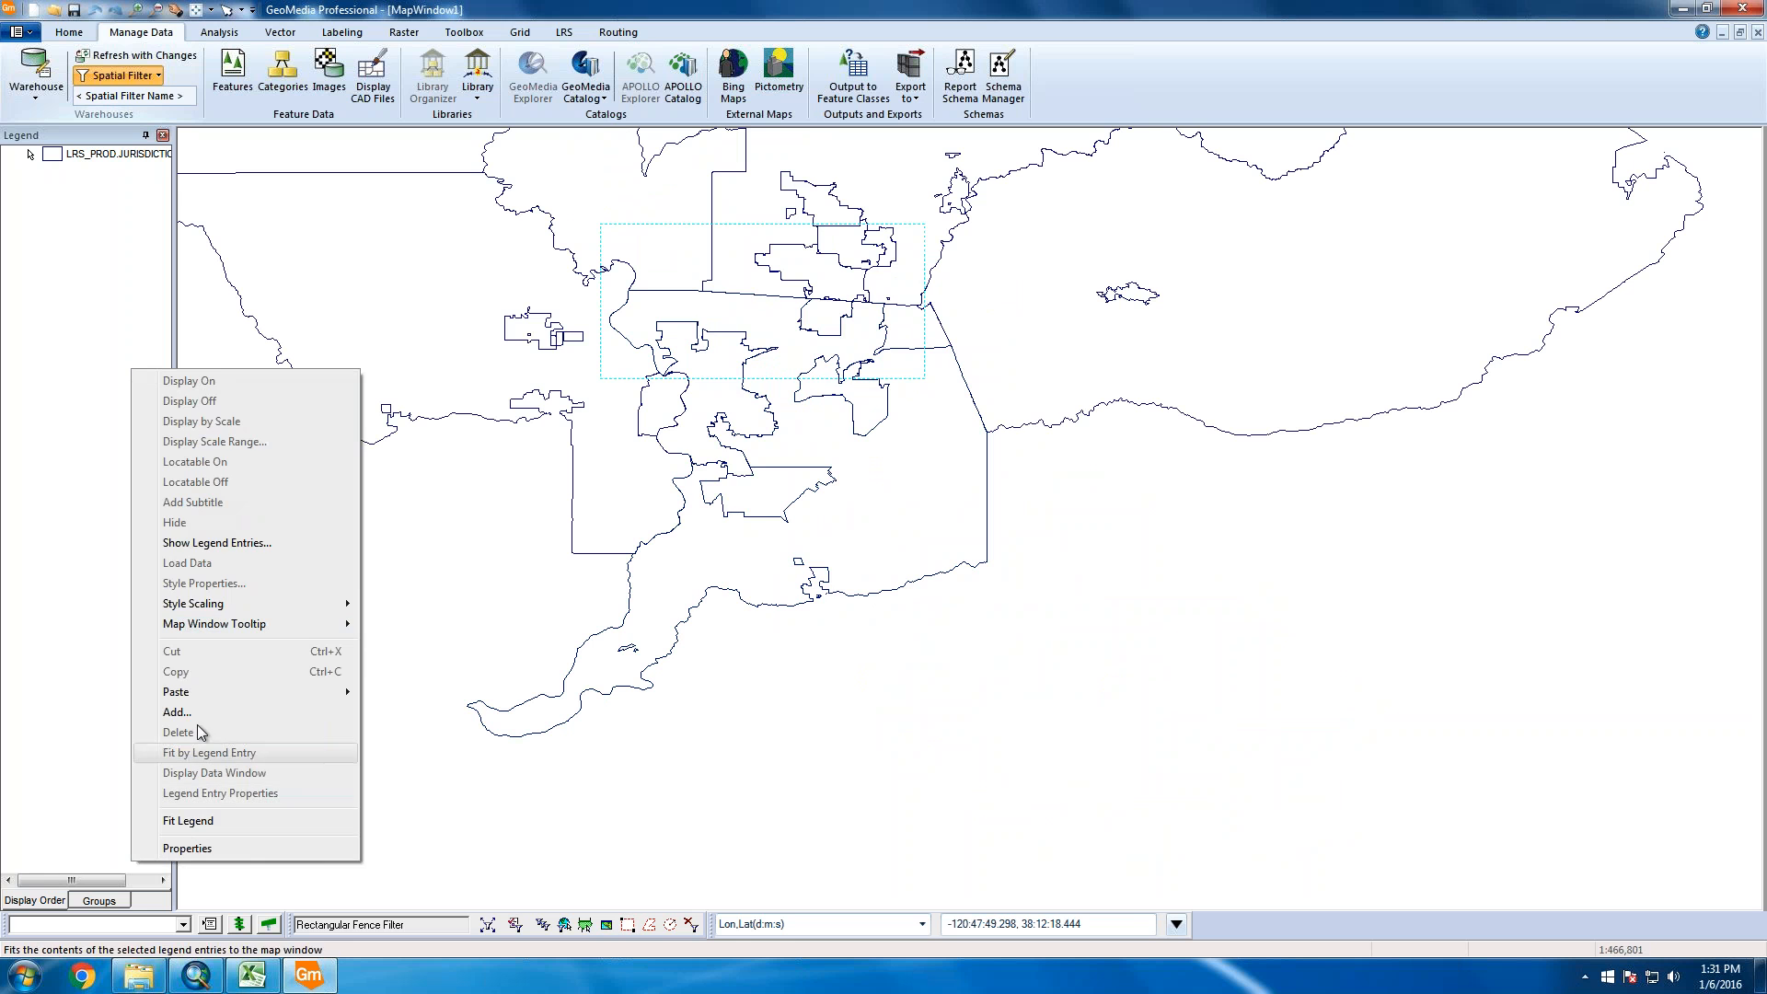
pyautogui.click(179, 712)
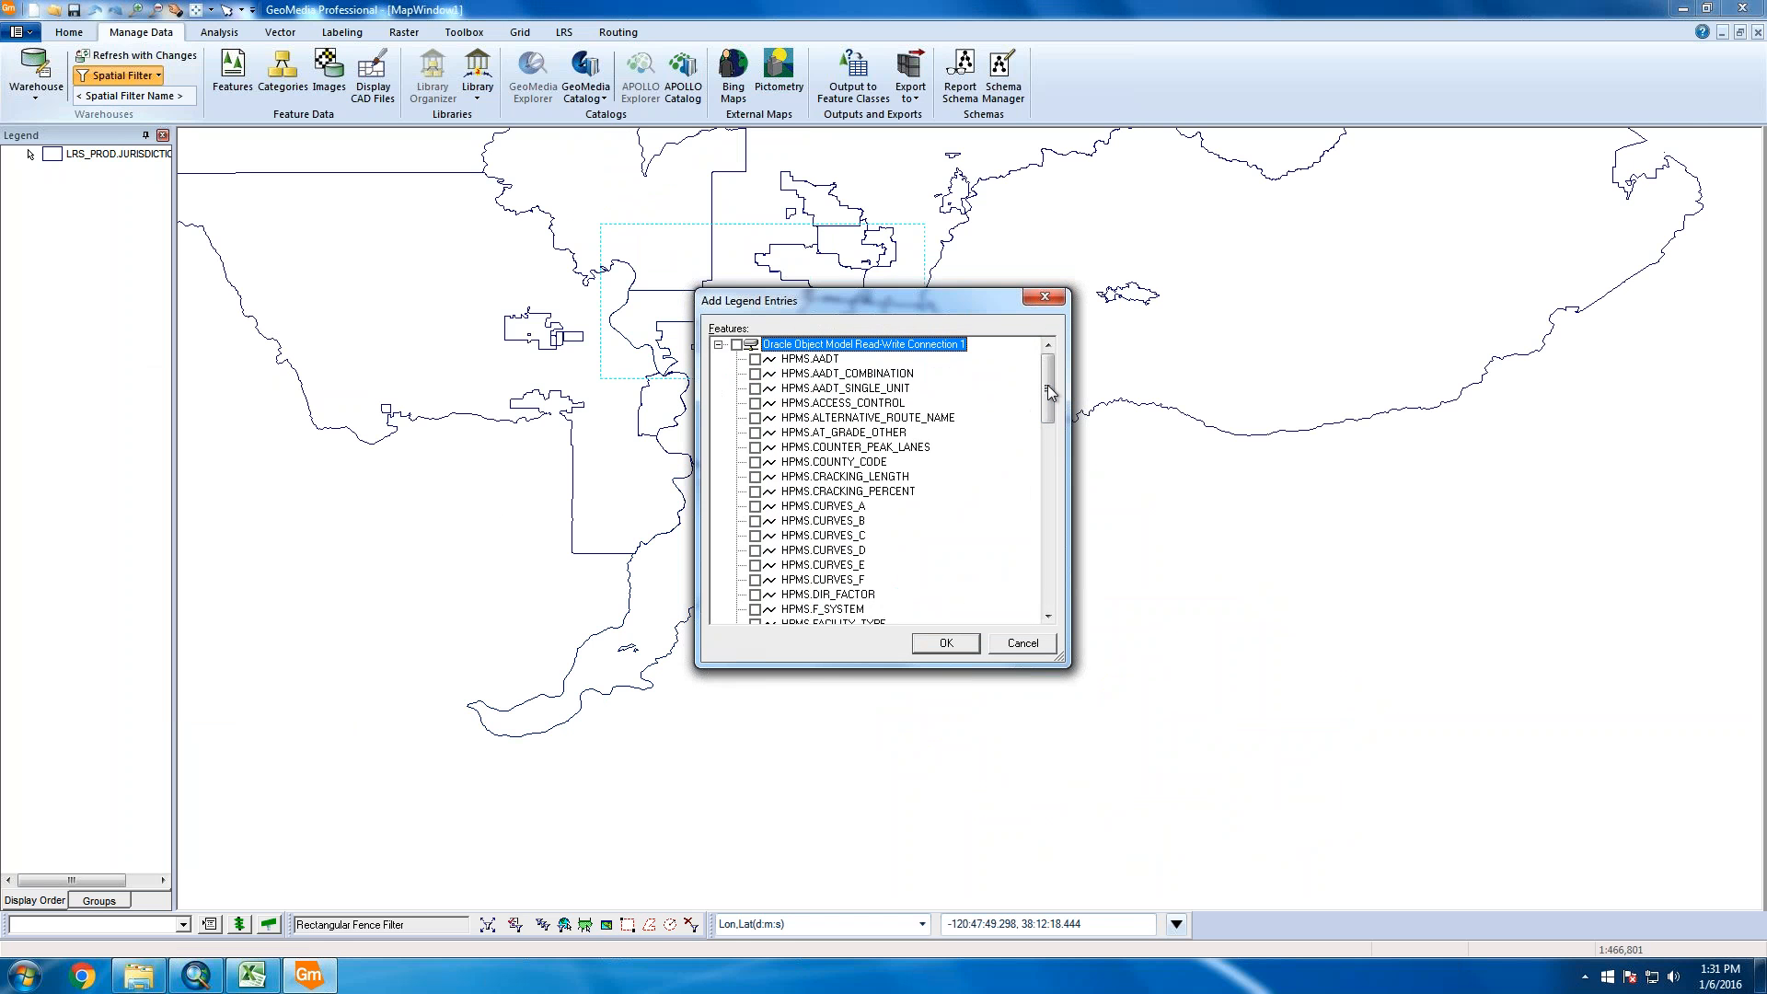
pyautogui.scroll(-6, 958, 442)
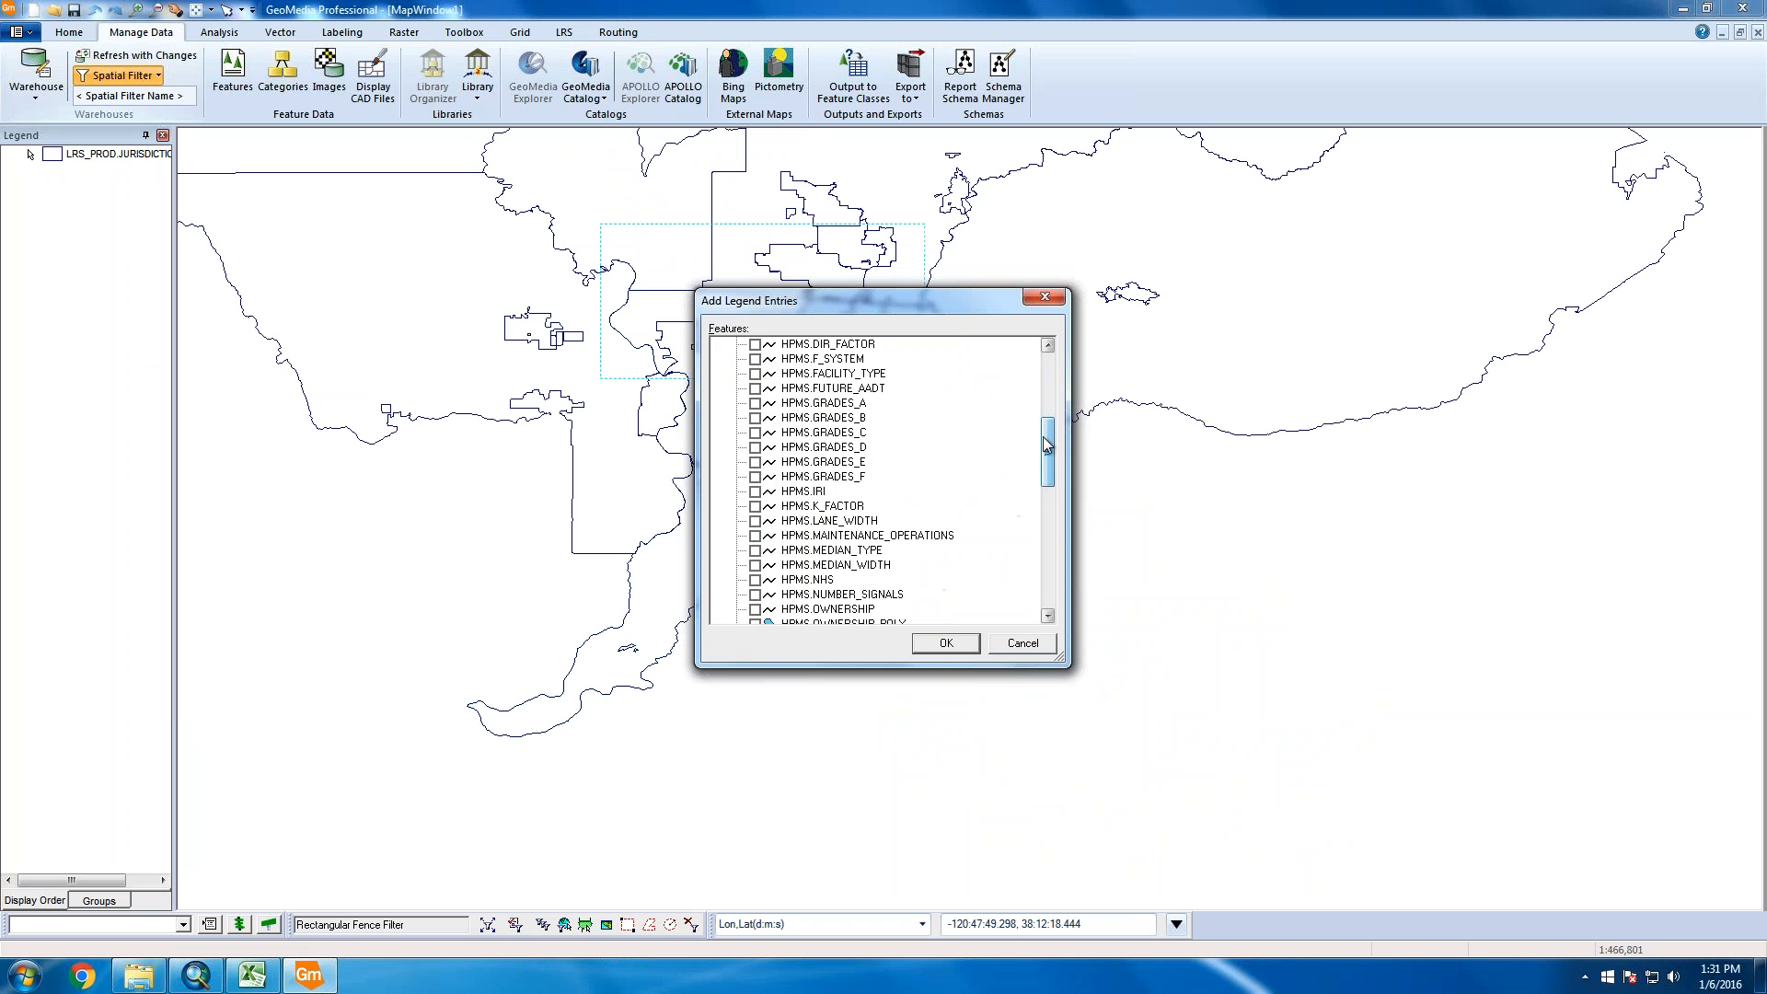
pyautogui.moveTo(1046, 444); pyautogui.dragTo(1047, 581)
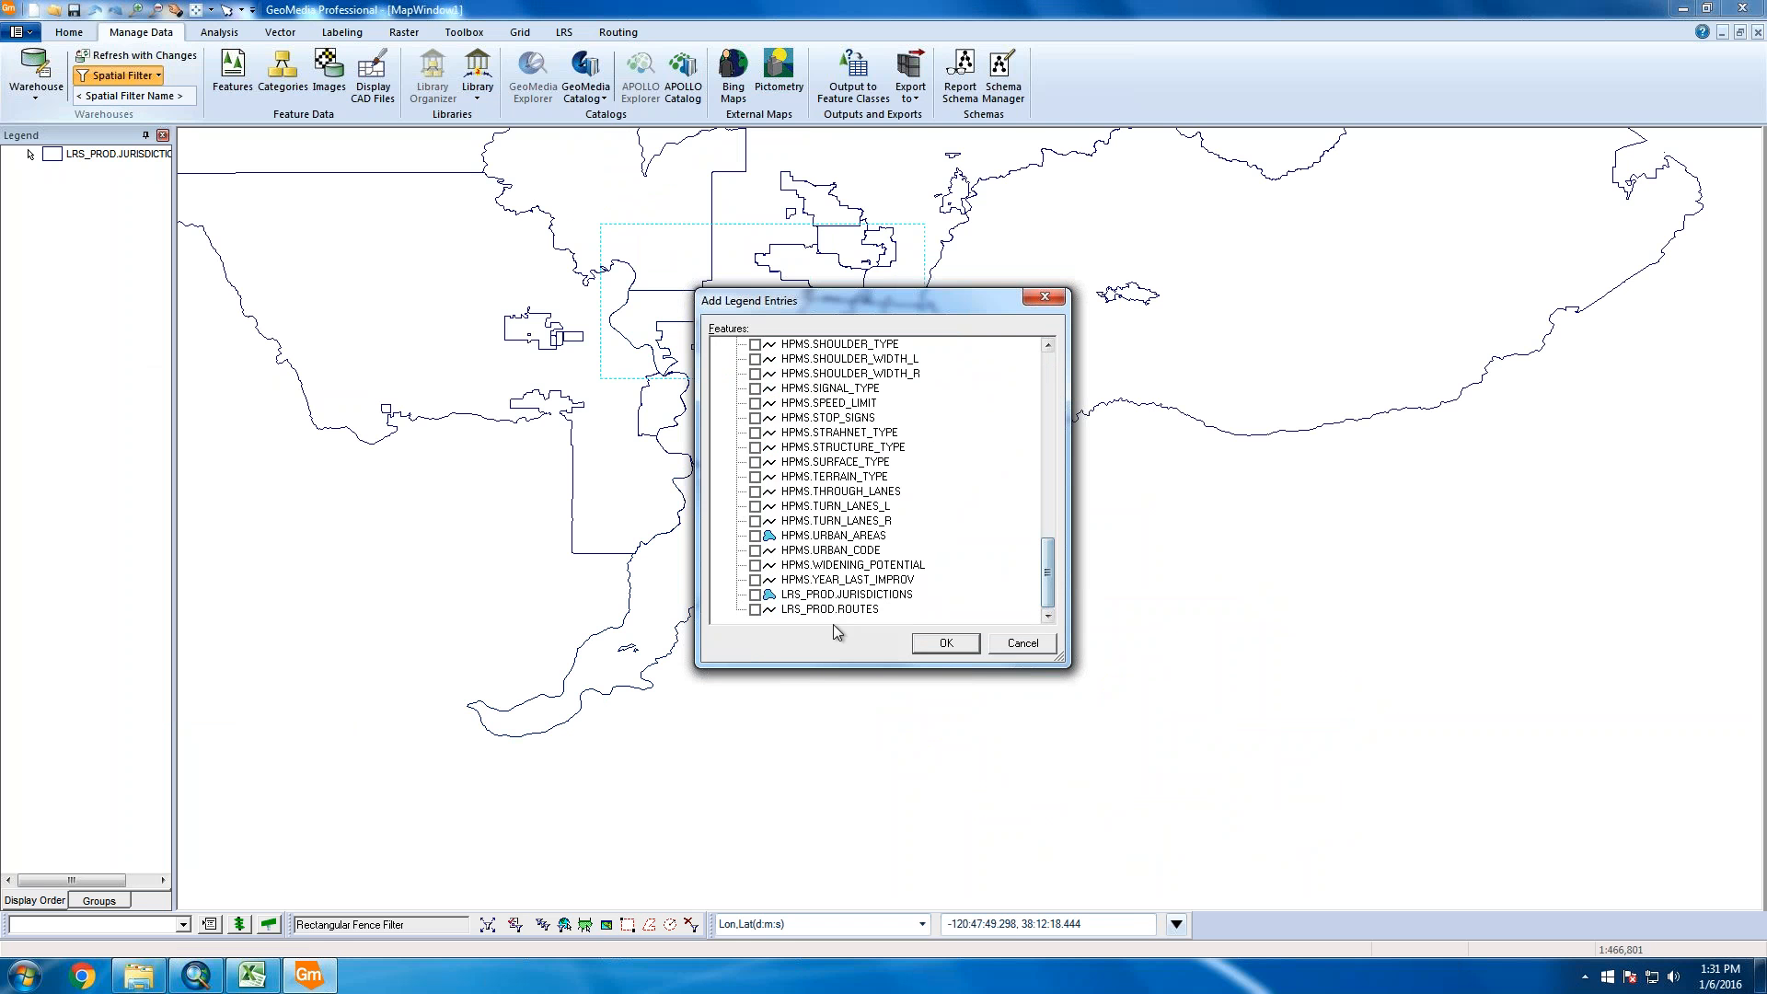
pyautogui.click(755, 610)
pyautogui.click(945, 648)
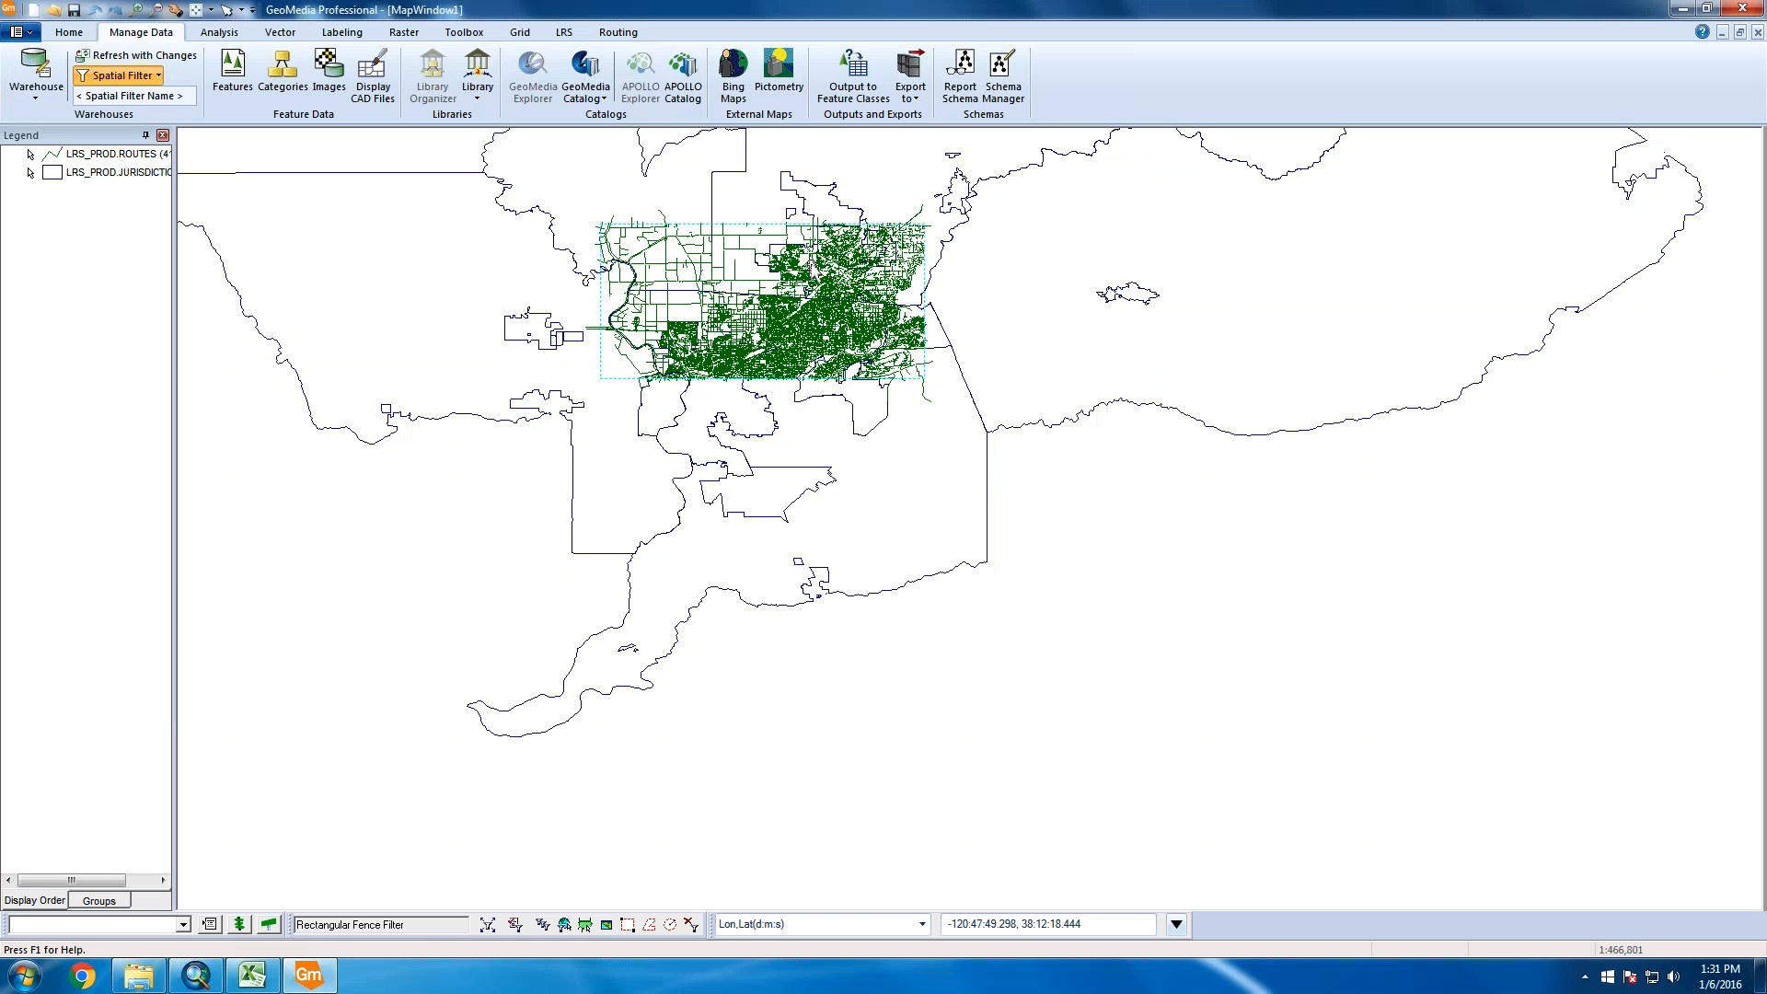
# Zoom the map in on the new green route network inside the fence
pyautogui.scroll(1, 781, 300)
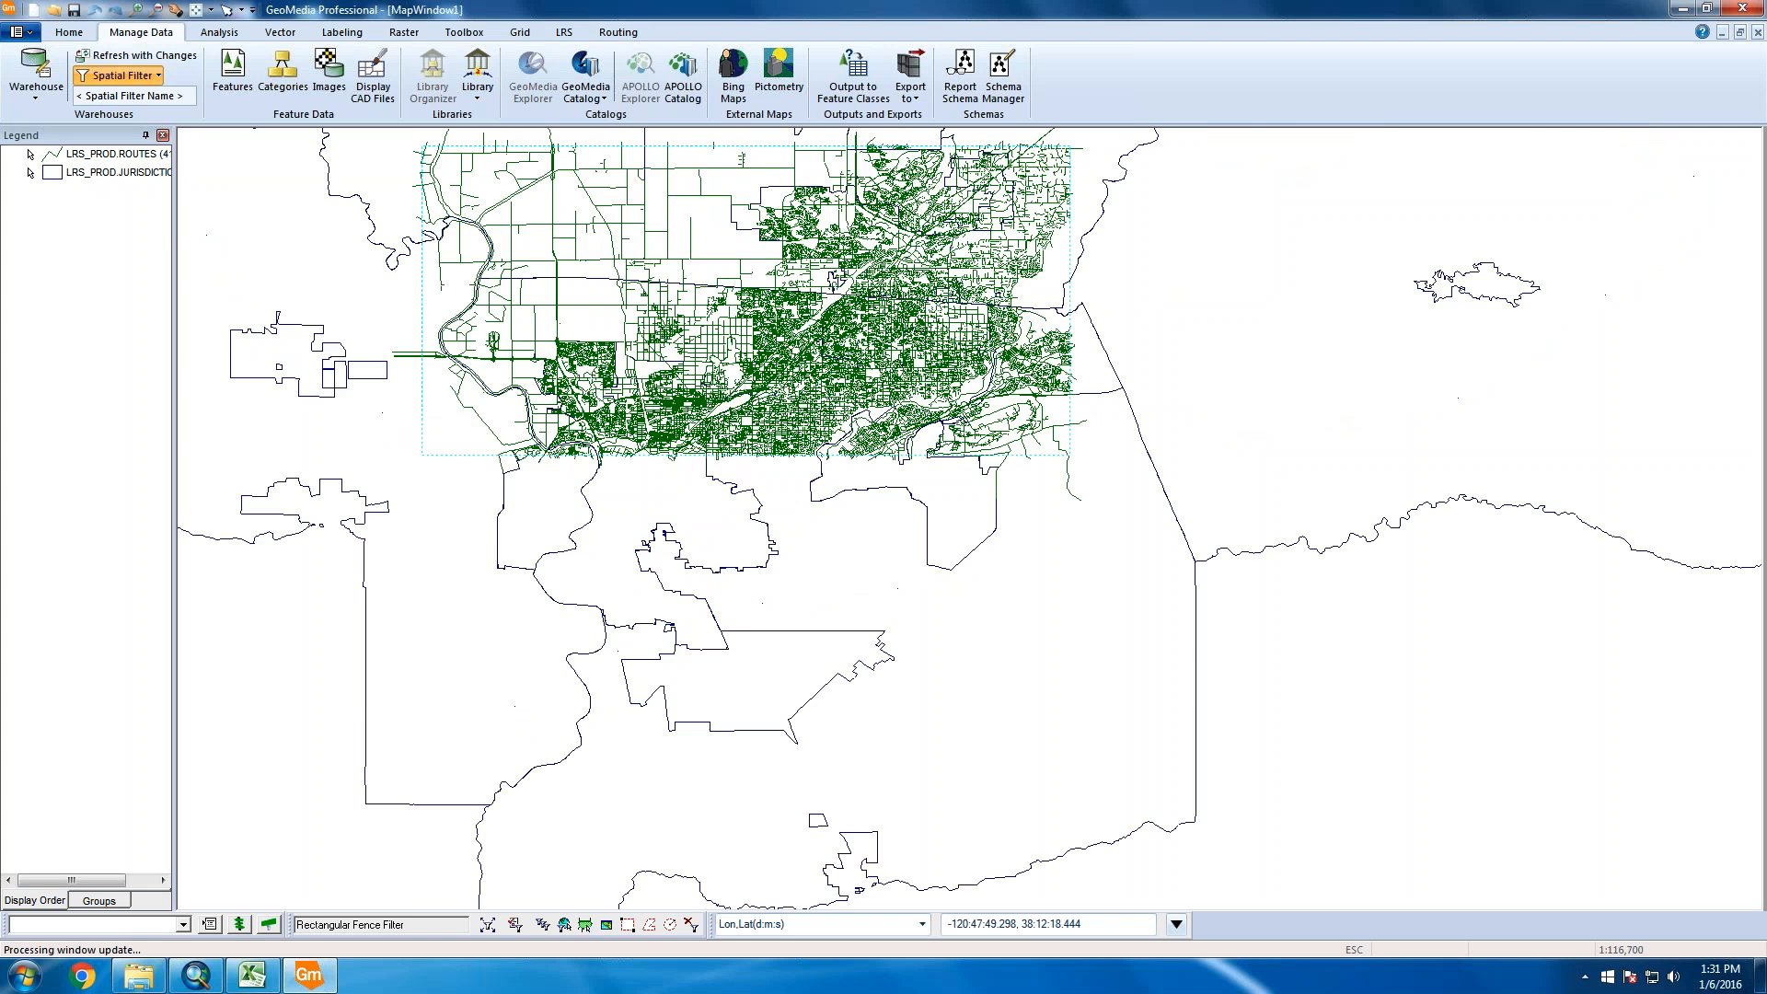
pyautogui.scroll(1, 801, 356)
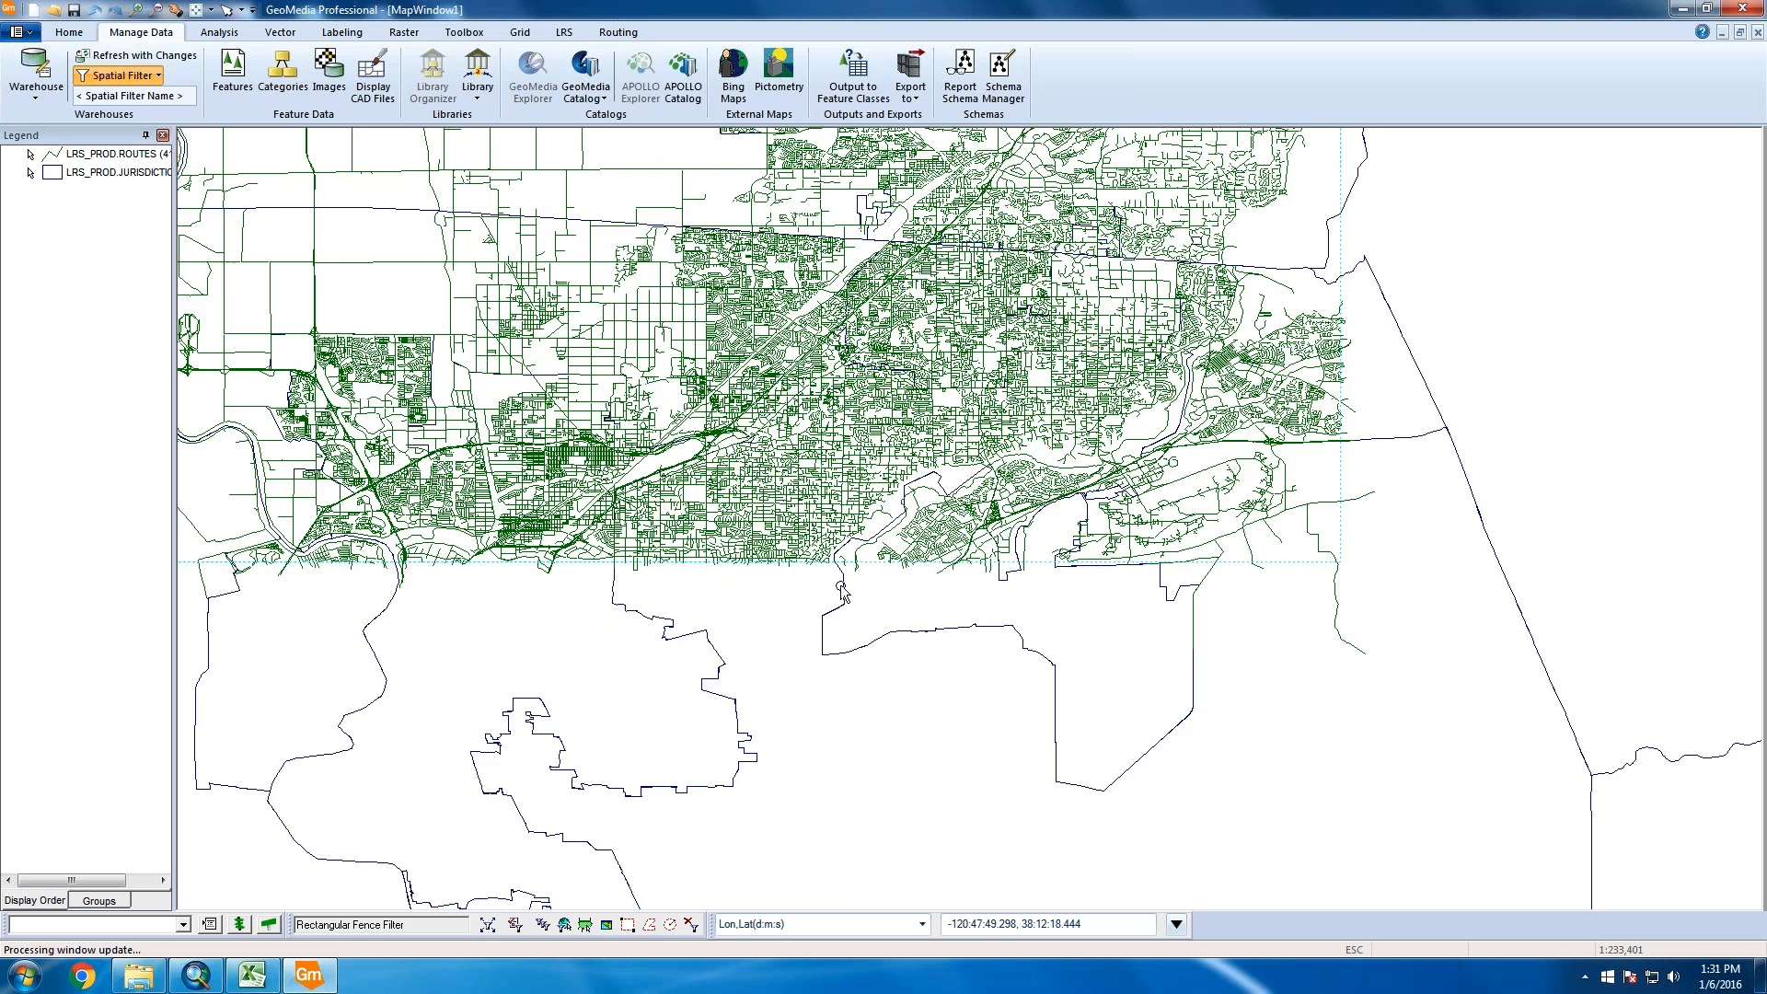
pyautogui.scroll(-1, 841, 548)
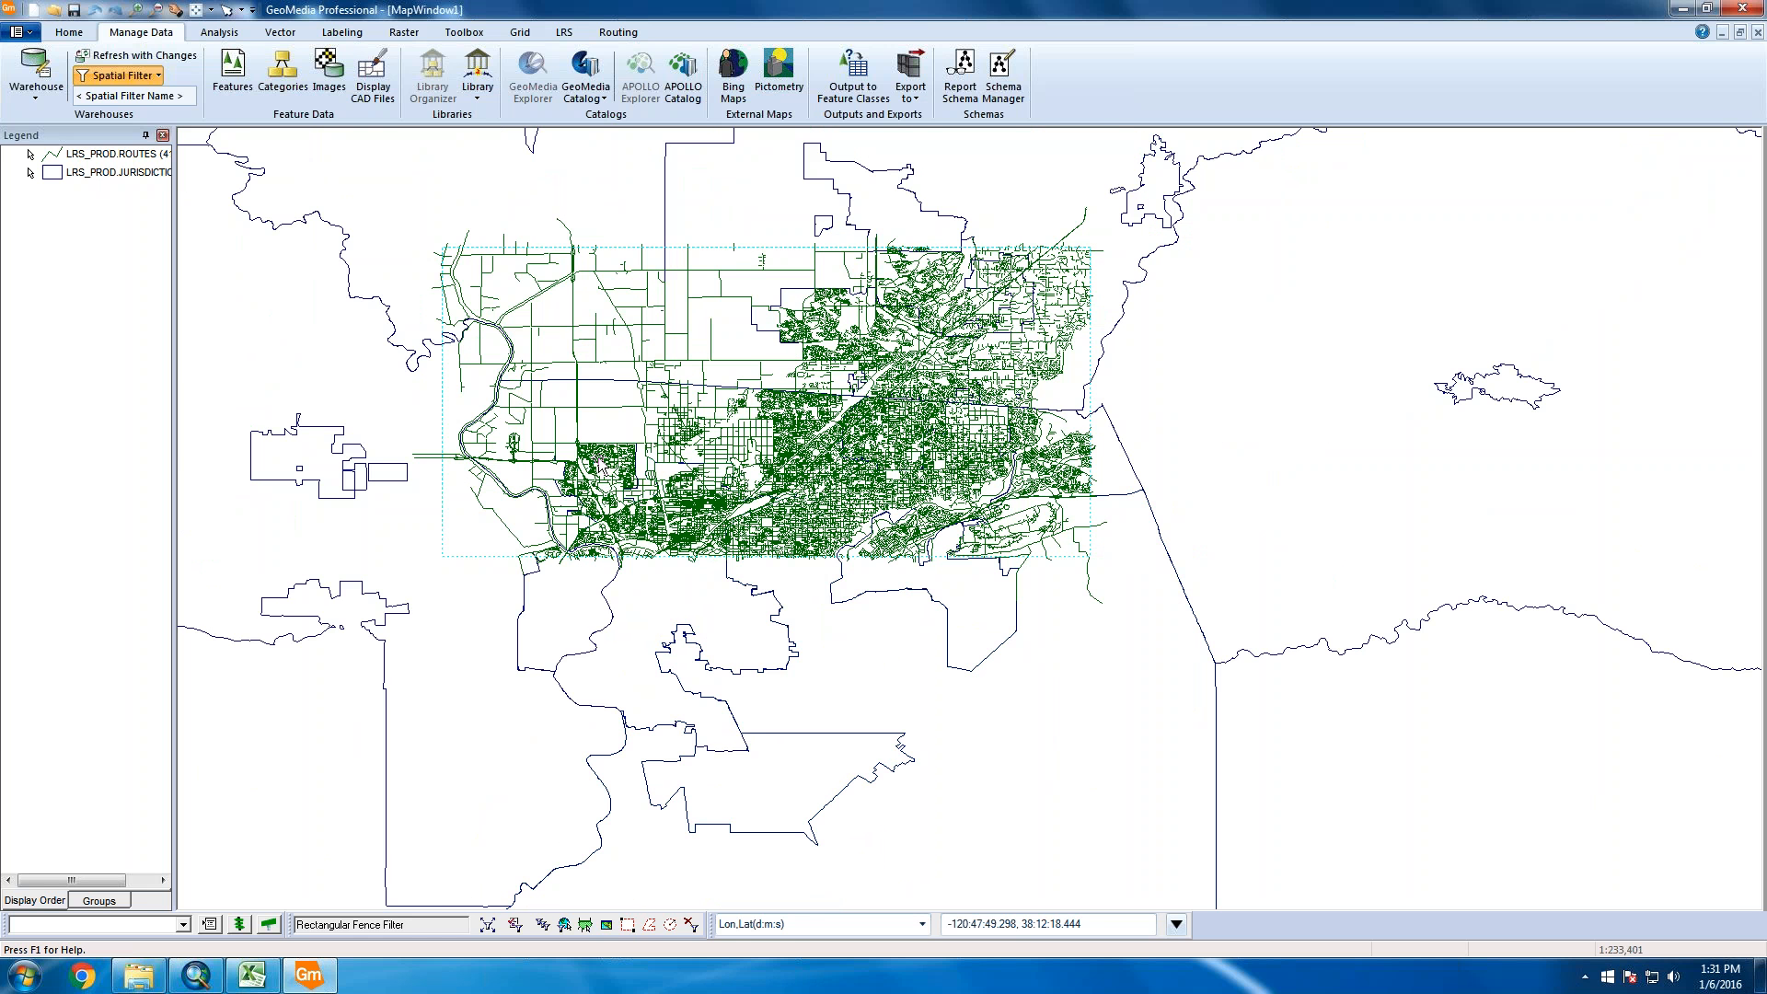
pyautogui.scroll(1, 600, 463)
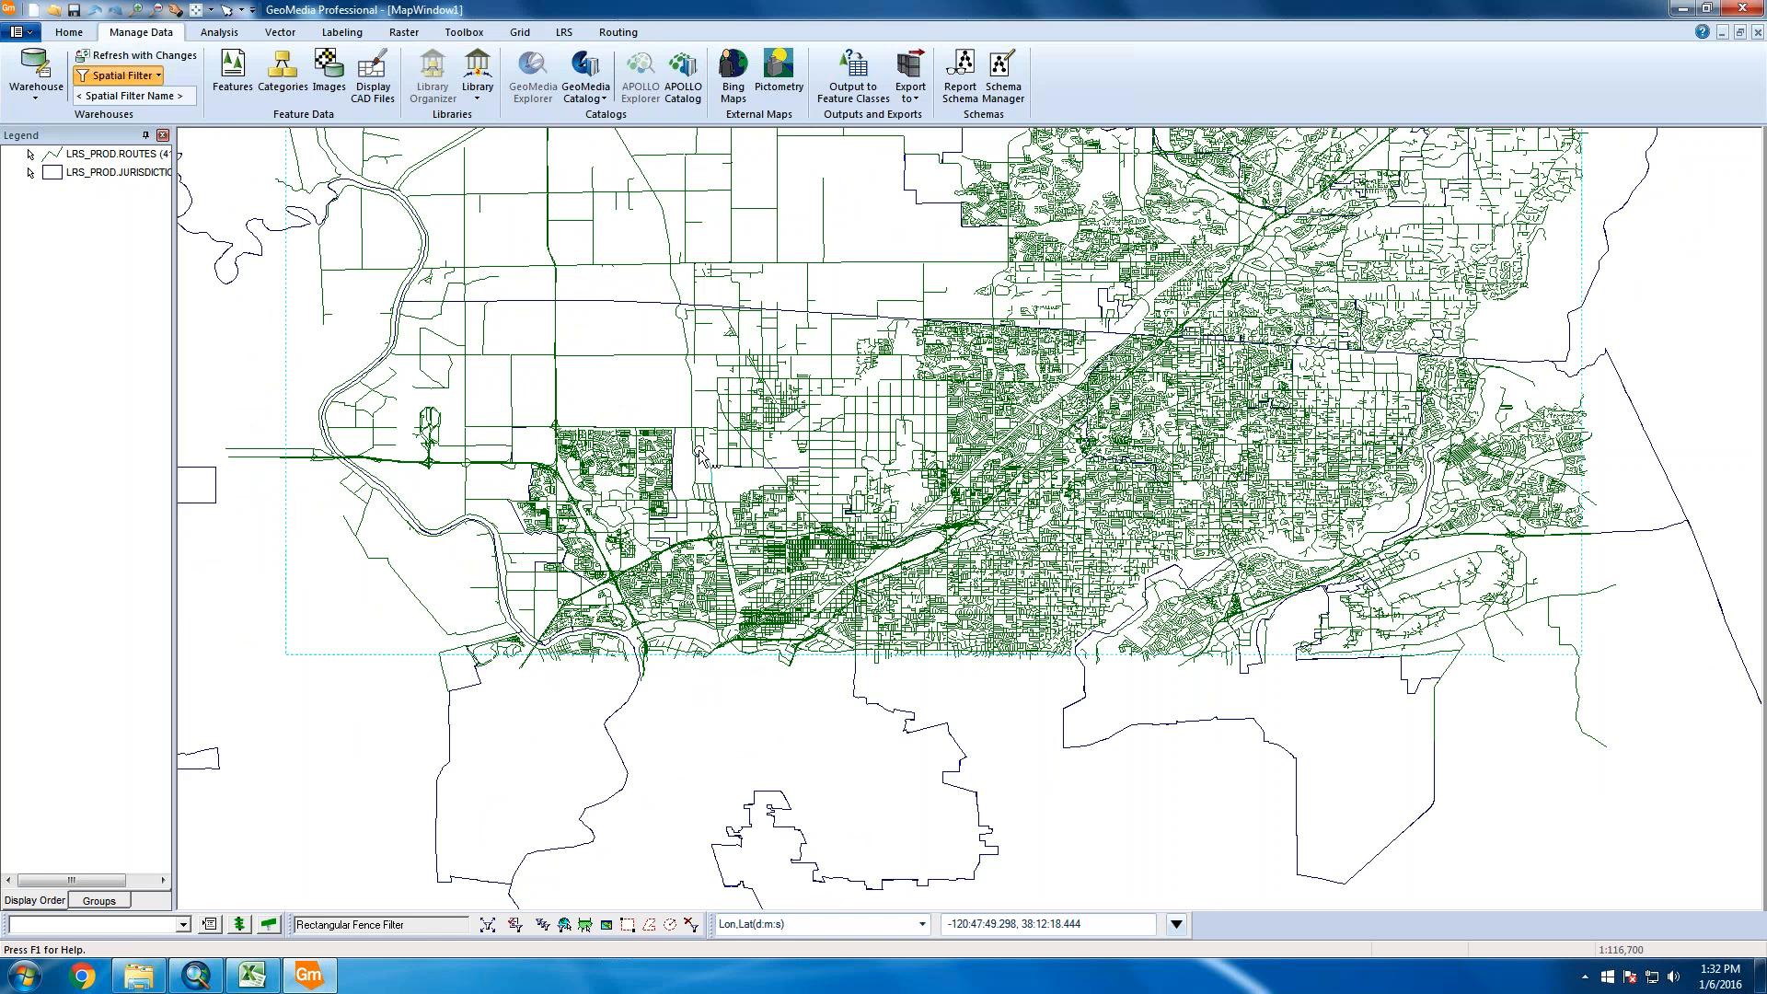
pyautogui.click(25, 977)
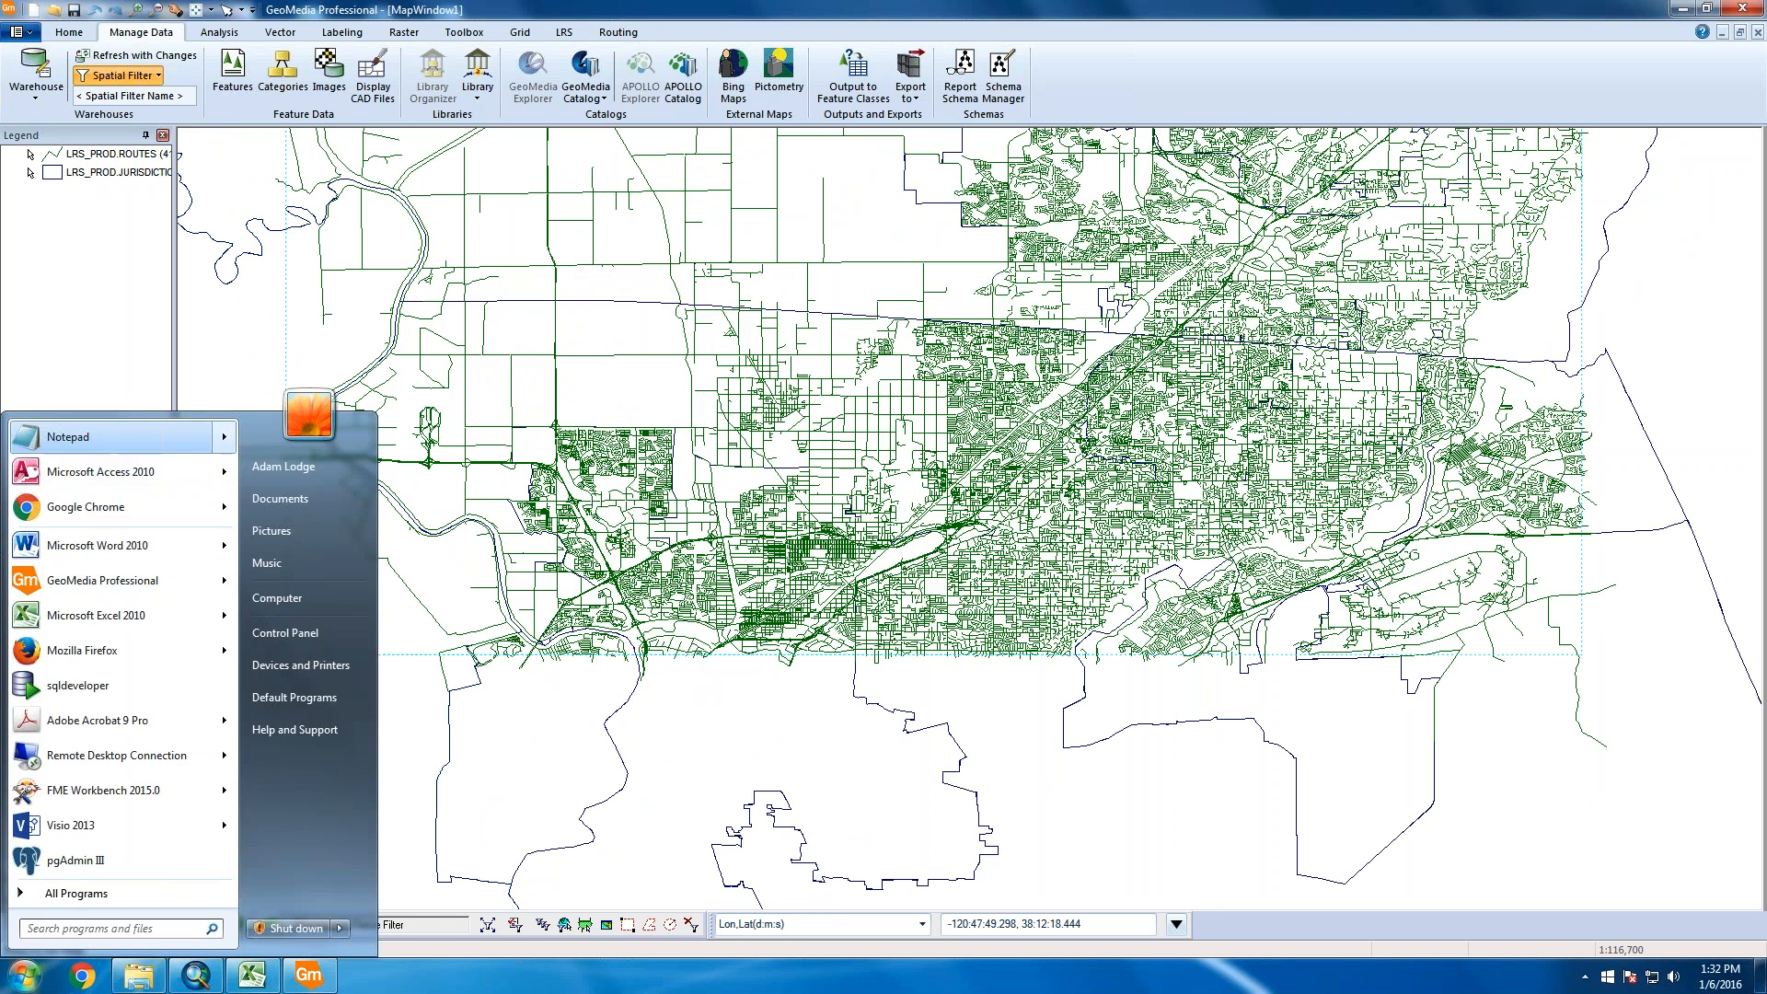
# Open a new Notepad note over the map and type the heading 'remove:'
pyautogui.click(68, 438)
pyautogui.moveTo(682, 301); pyautogui.dragTo(844, 358)
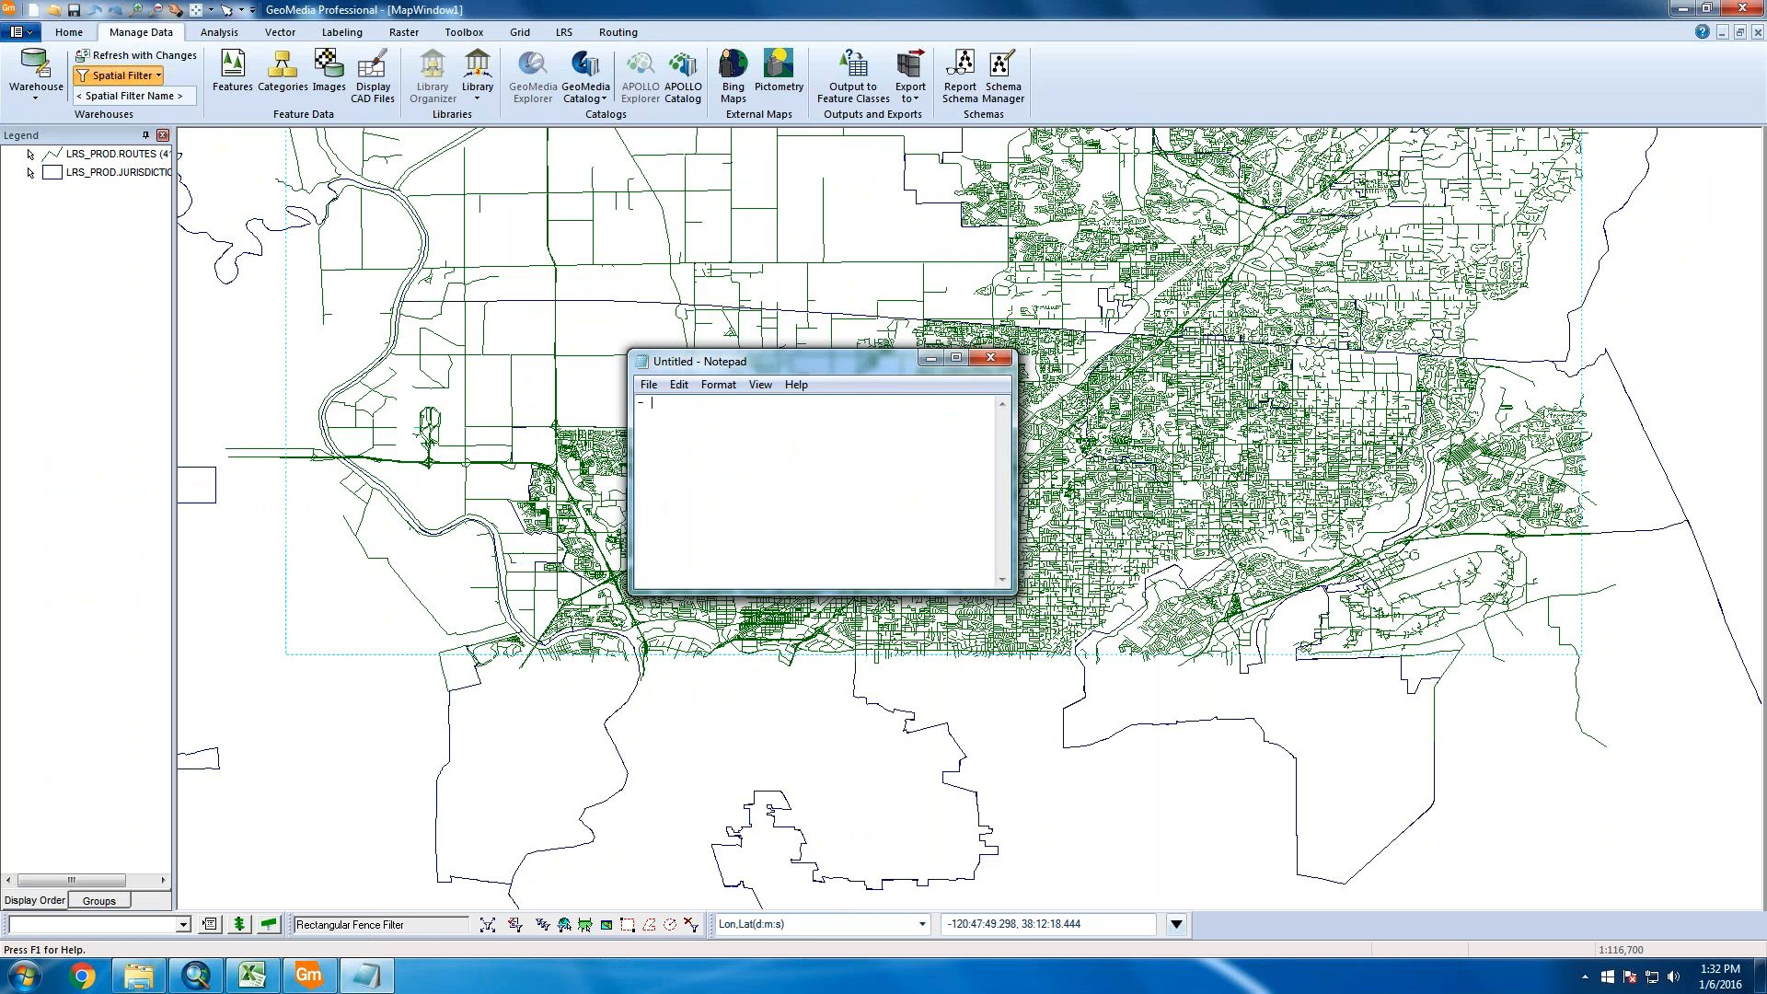
pyautogui.write('remove:')
pyautogui.press('Return')
# List state highway system roads, dnc segments, secondary carriagways and non-public roads under the heading
pyautogui.write('- state highway system roads')
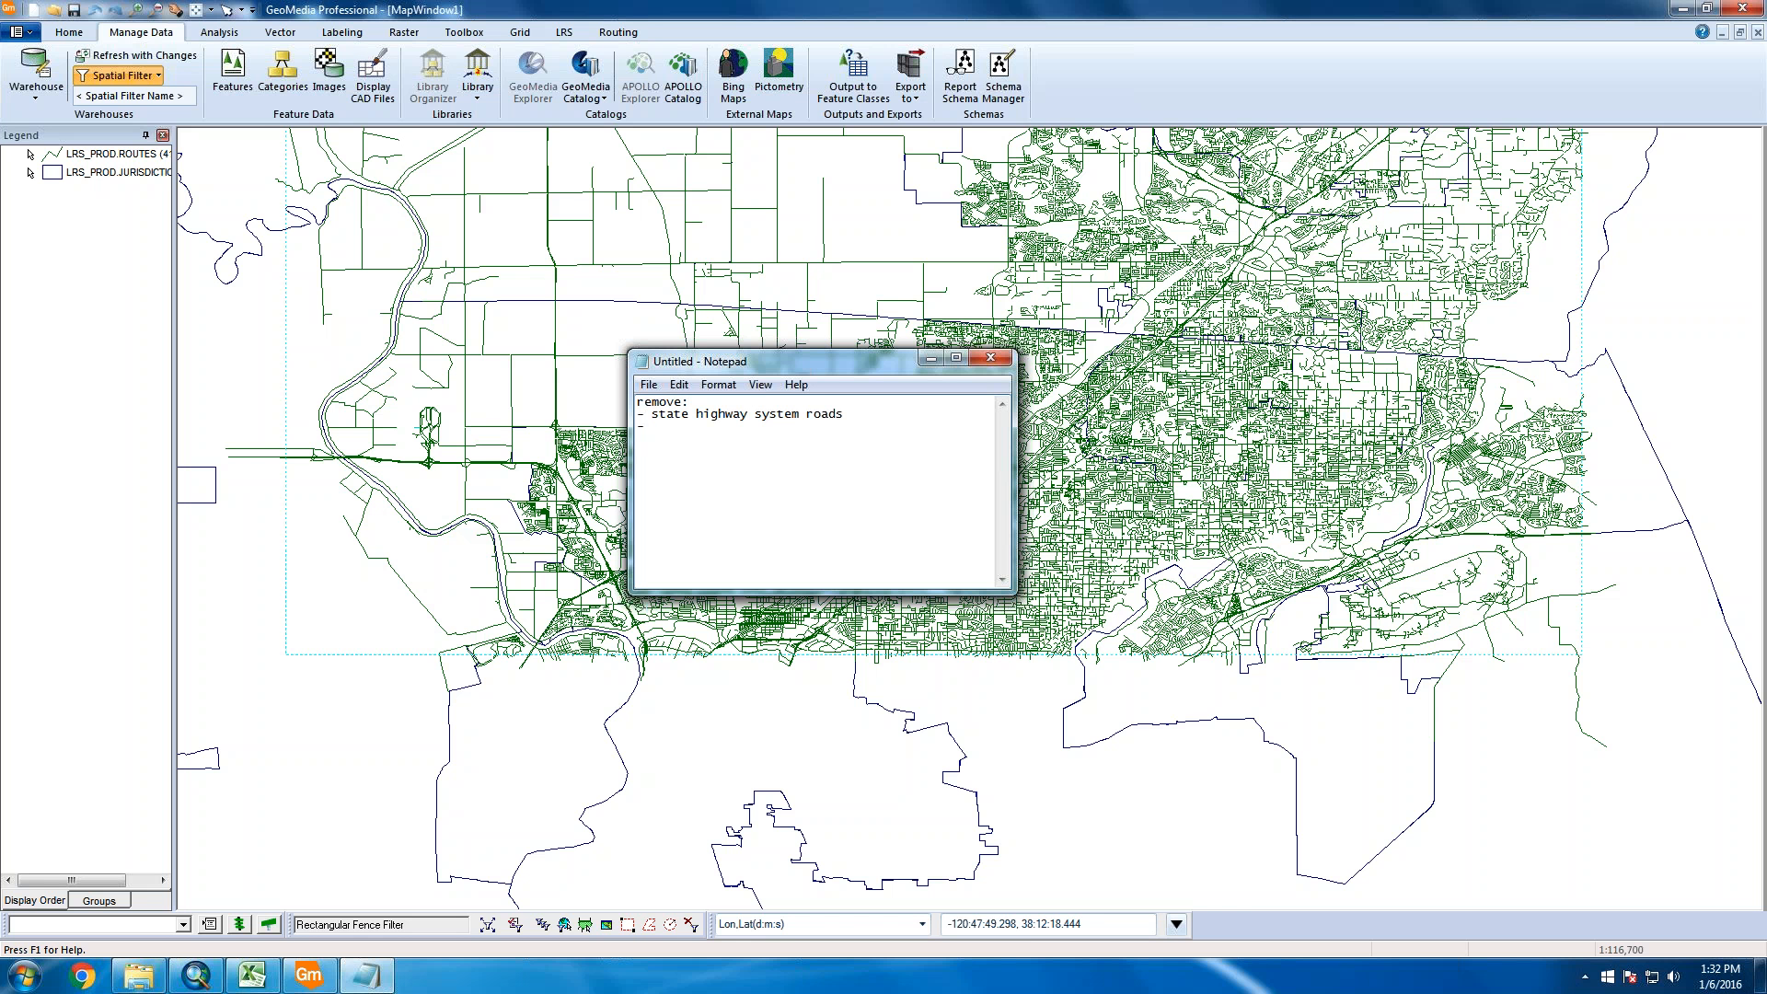
pyautogui.write('dnc')
pyautogui.write(' segments ')
pyautogui.write('- ')
pyautogui.write('secondary ca')
pyautogui.write('rriagwauys')
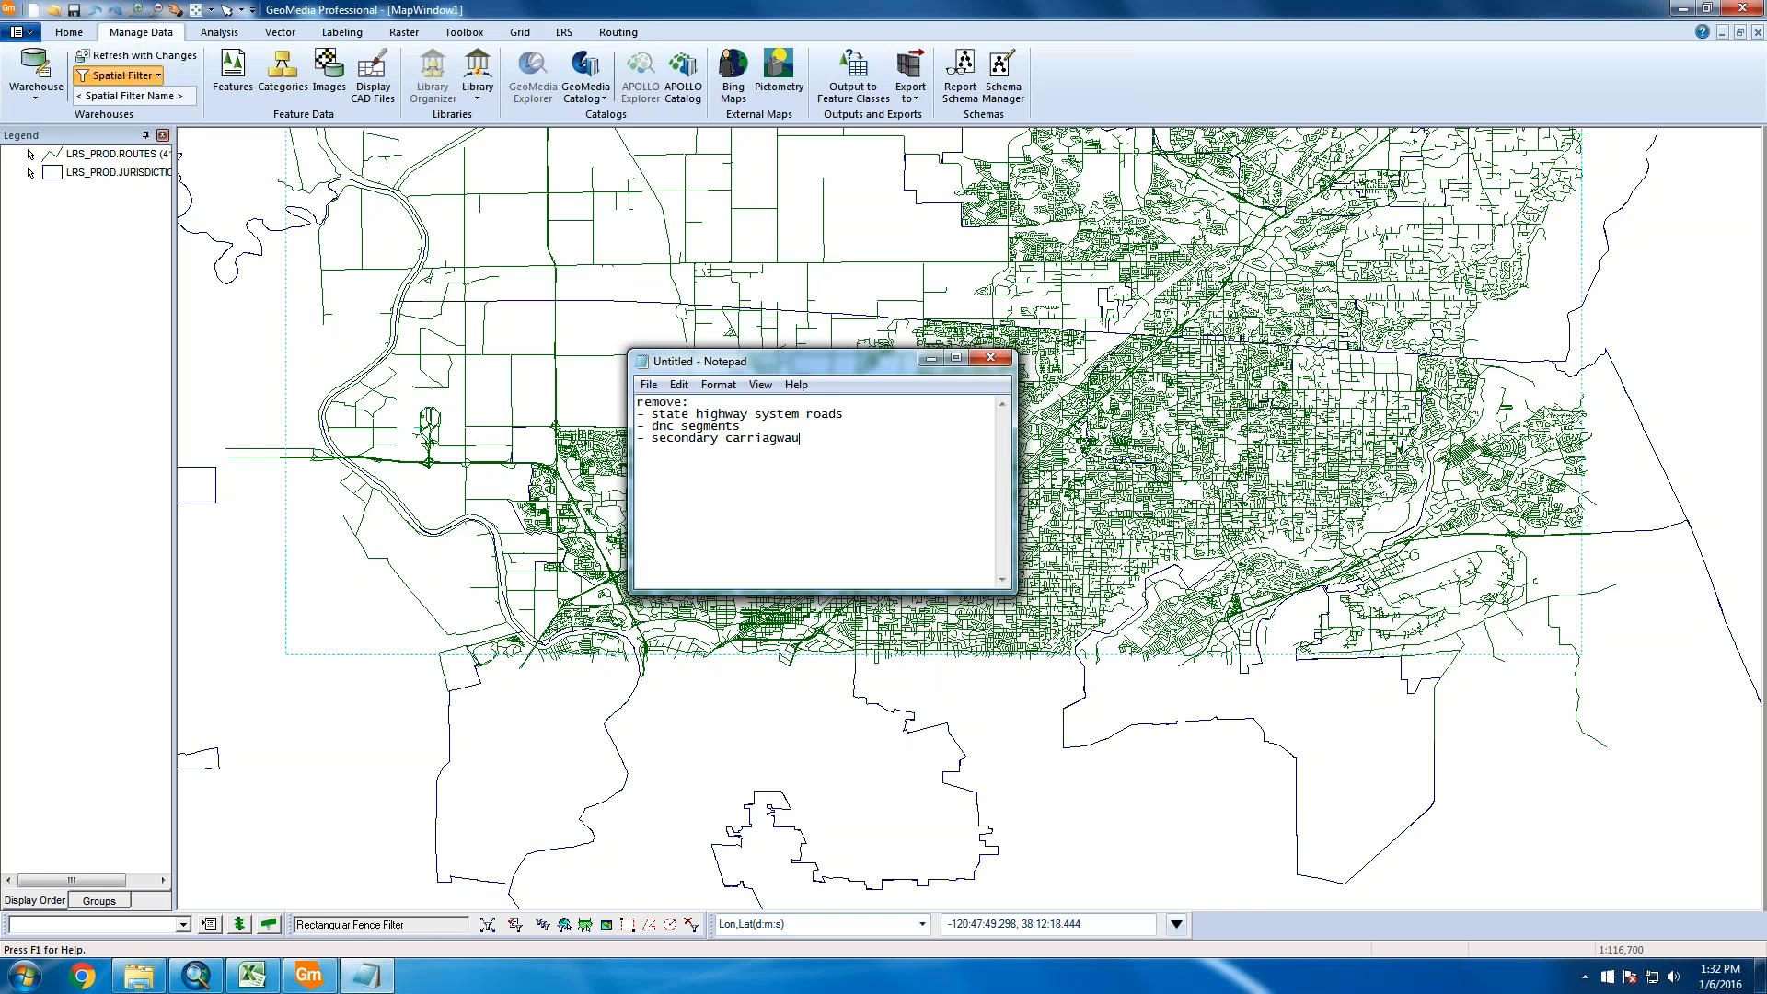
pyautogui.press('BackSpace')
pyautogui.press('BackSpace')
pyautogui.press('BackSpace')
pyautogui.write('ys')
pyautogui.press('Return')
pyautogui.write('-')
pyautogui.write('on-public roads')
pyautogui.moveTo(819, 360); pyautogui.dragTo(1046, 204)
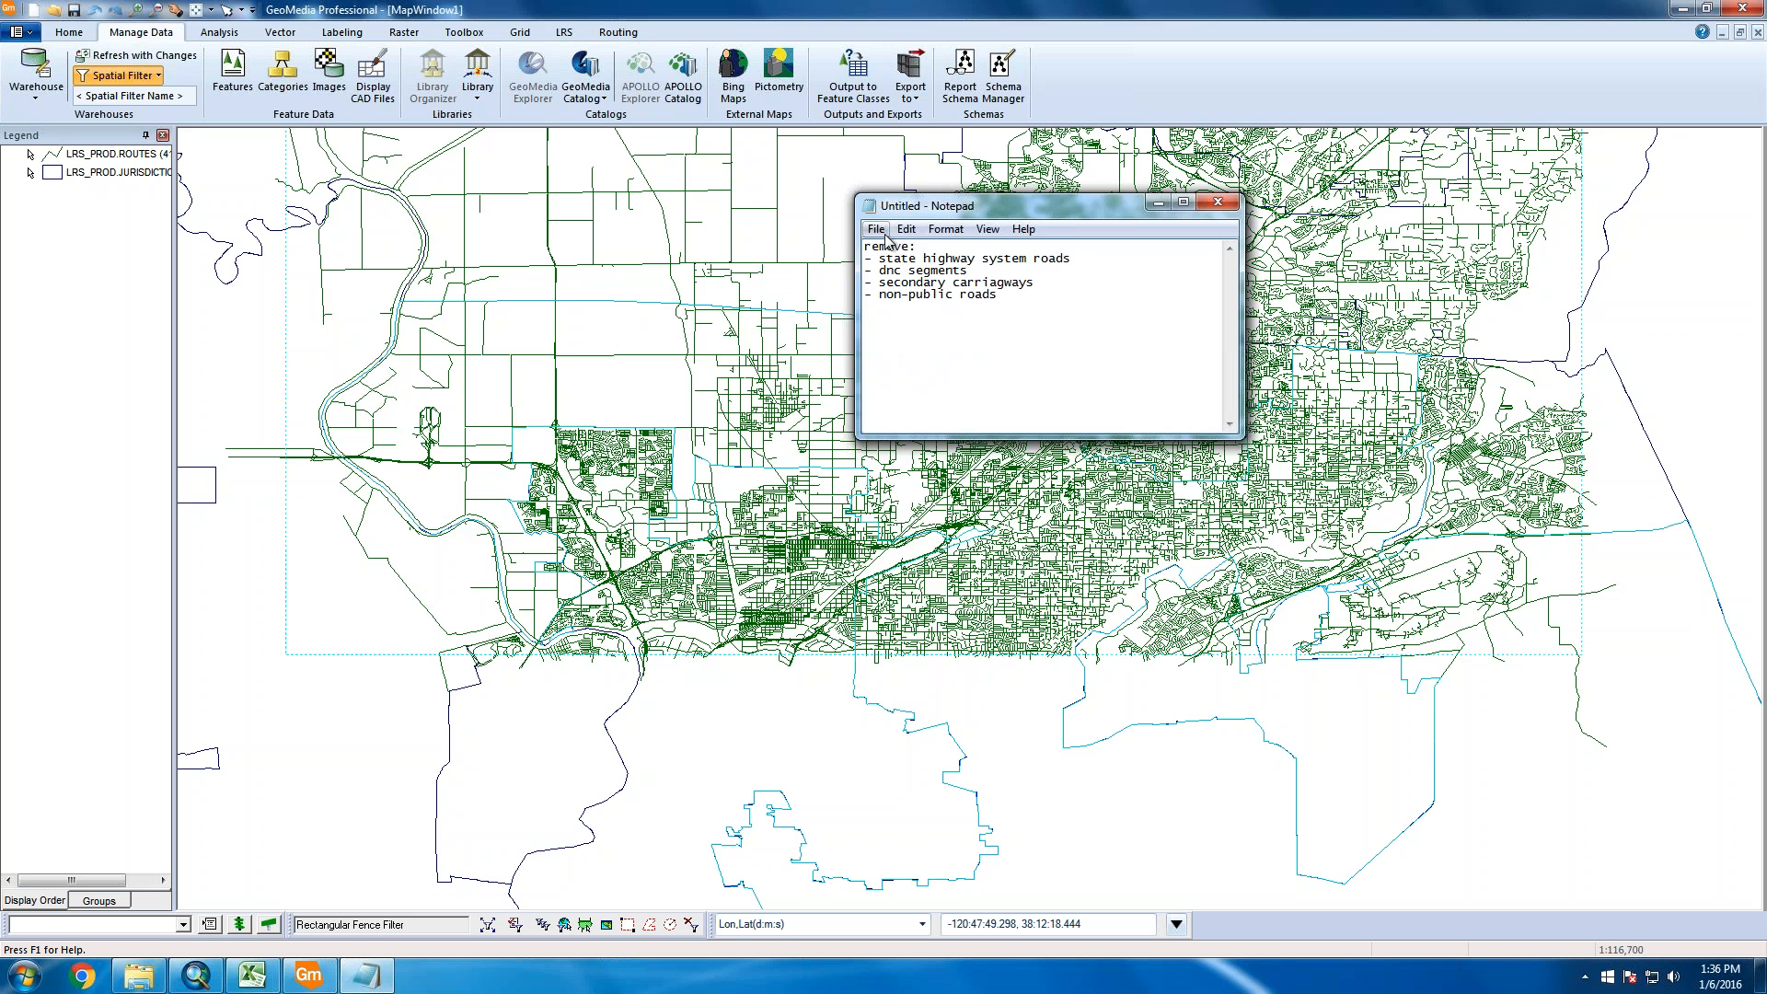
# Back in GeoMedia, open Attribute Query and choose LRS_PROD.ROUTES as the features to query
pyautogui.moveTo(871, 247); pyautogui.dragTo(1068, 304)
pyautogui.click(1064, 324)
pyautogui.click(217, 32)
pyautogui.click(218, 32)
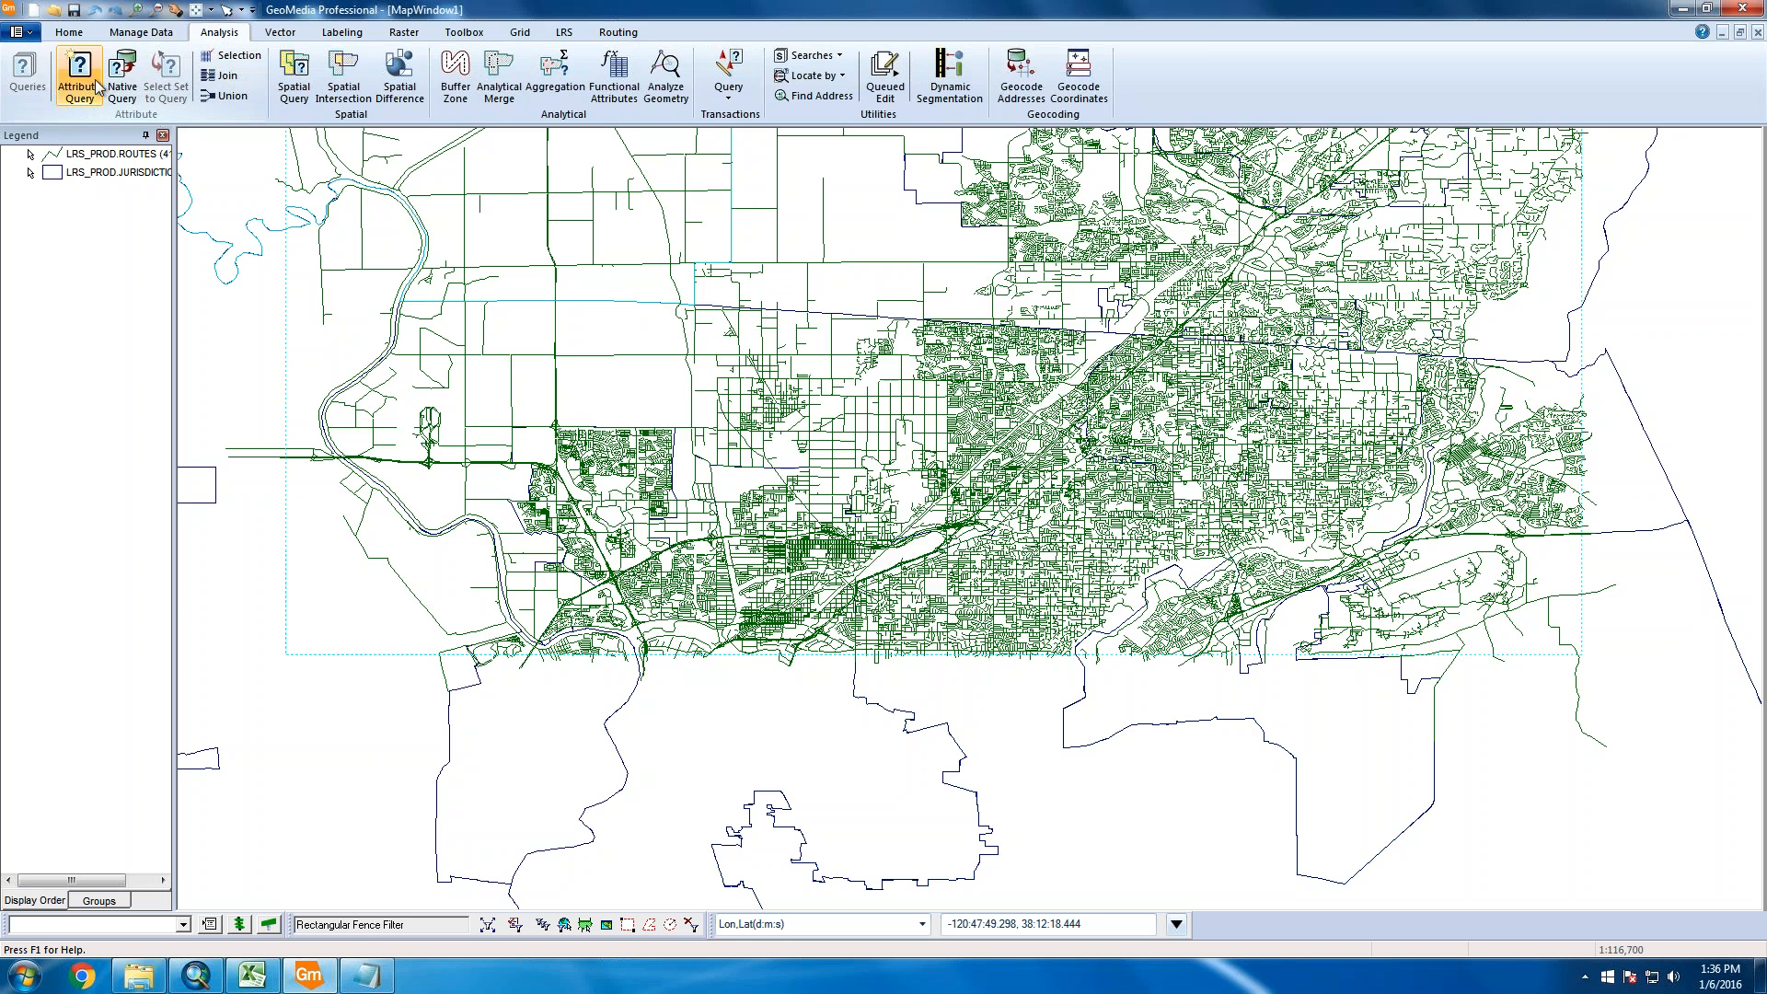
pyautogui.click(79, 79)
pyautogui.click(804, 393)
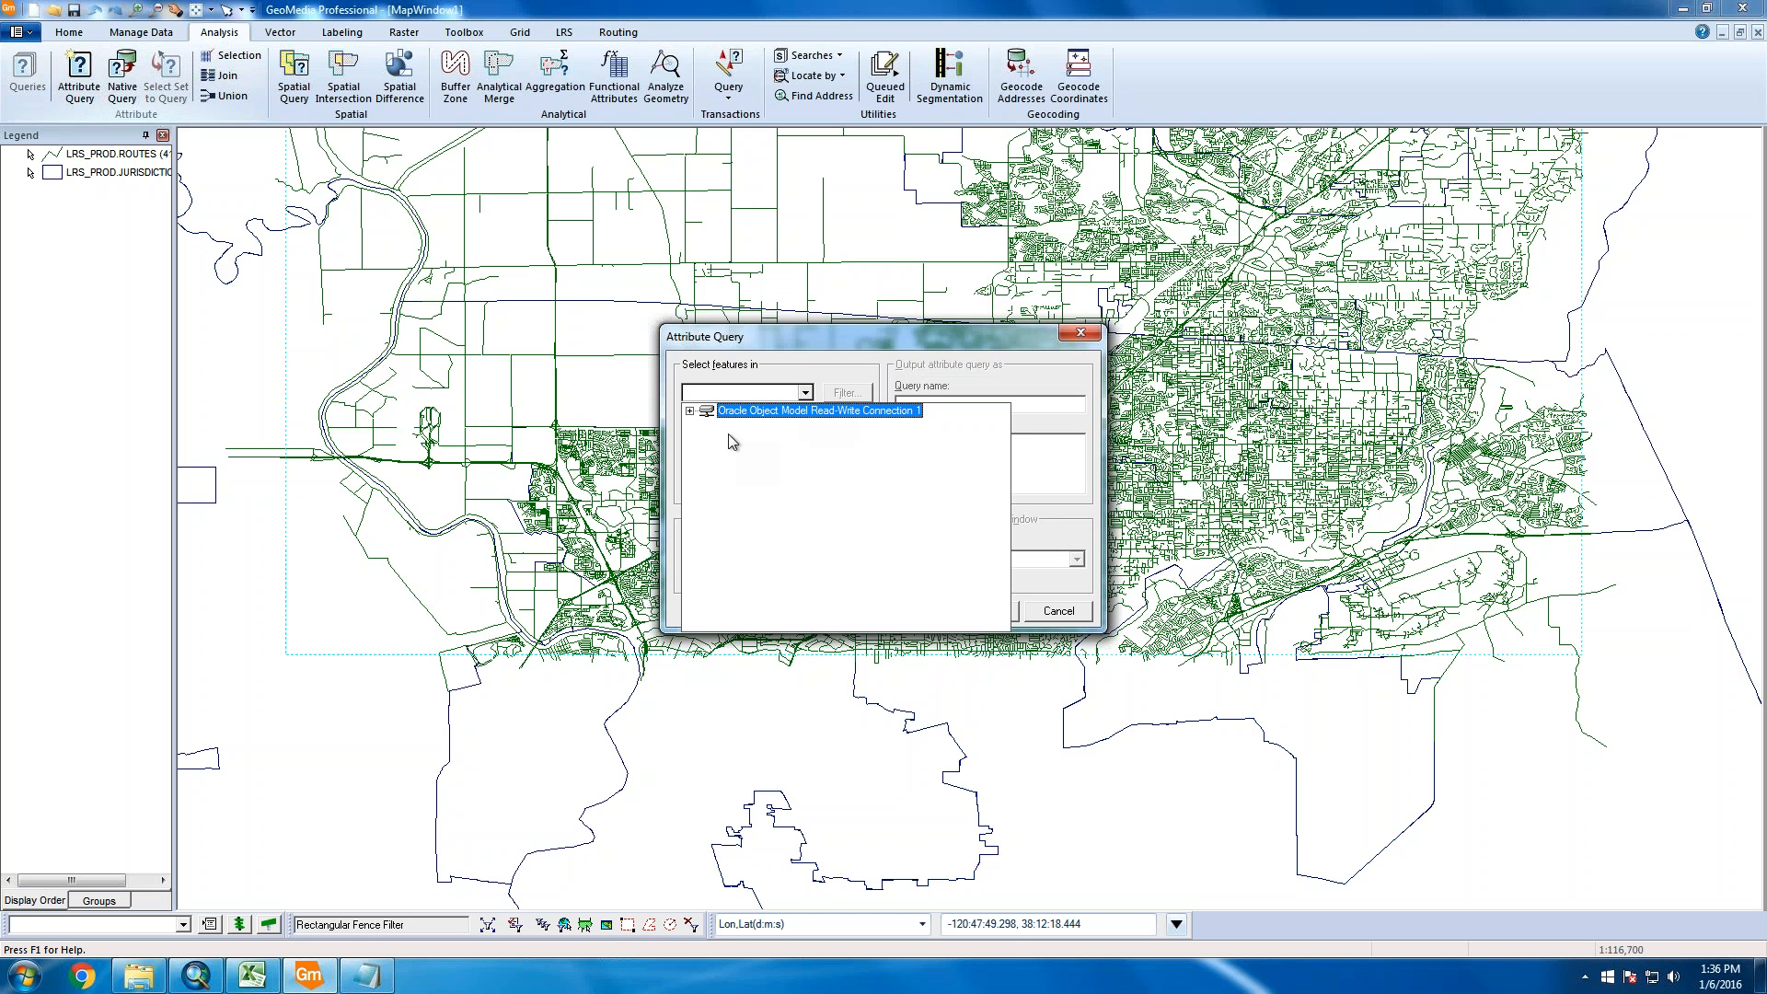
pyautogui.click(696, 425)
pyautogui.scroll(-12, 741, 512)
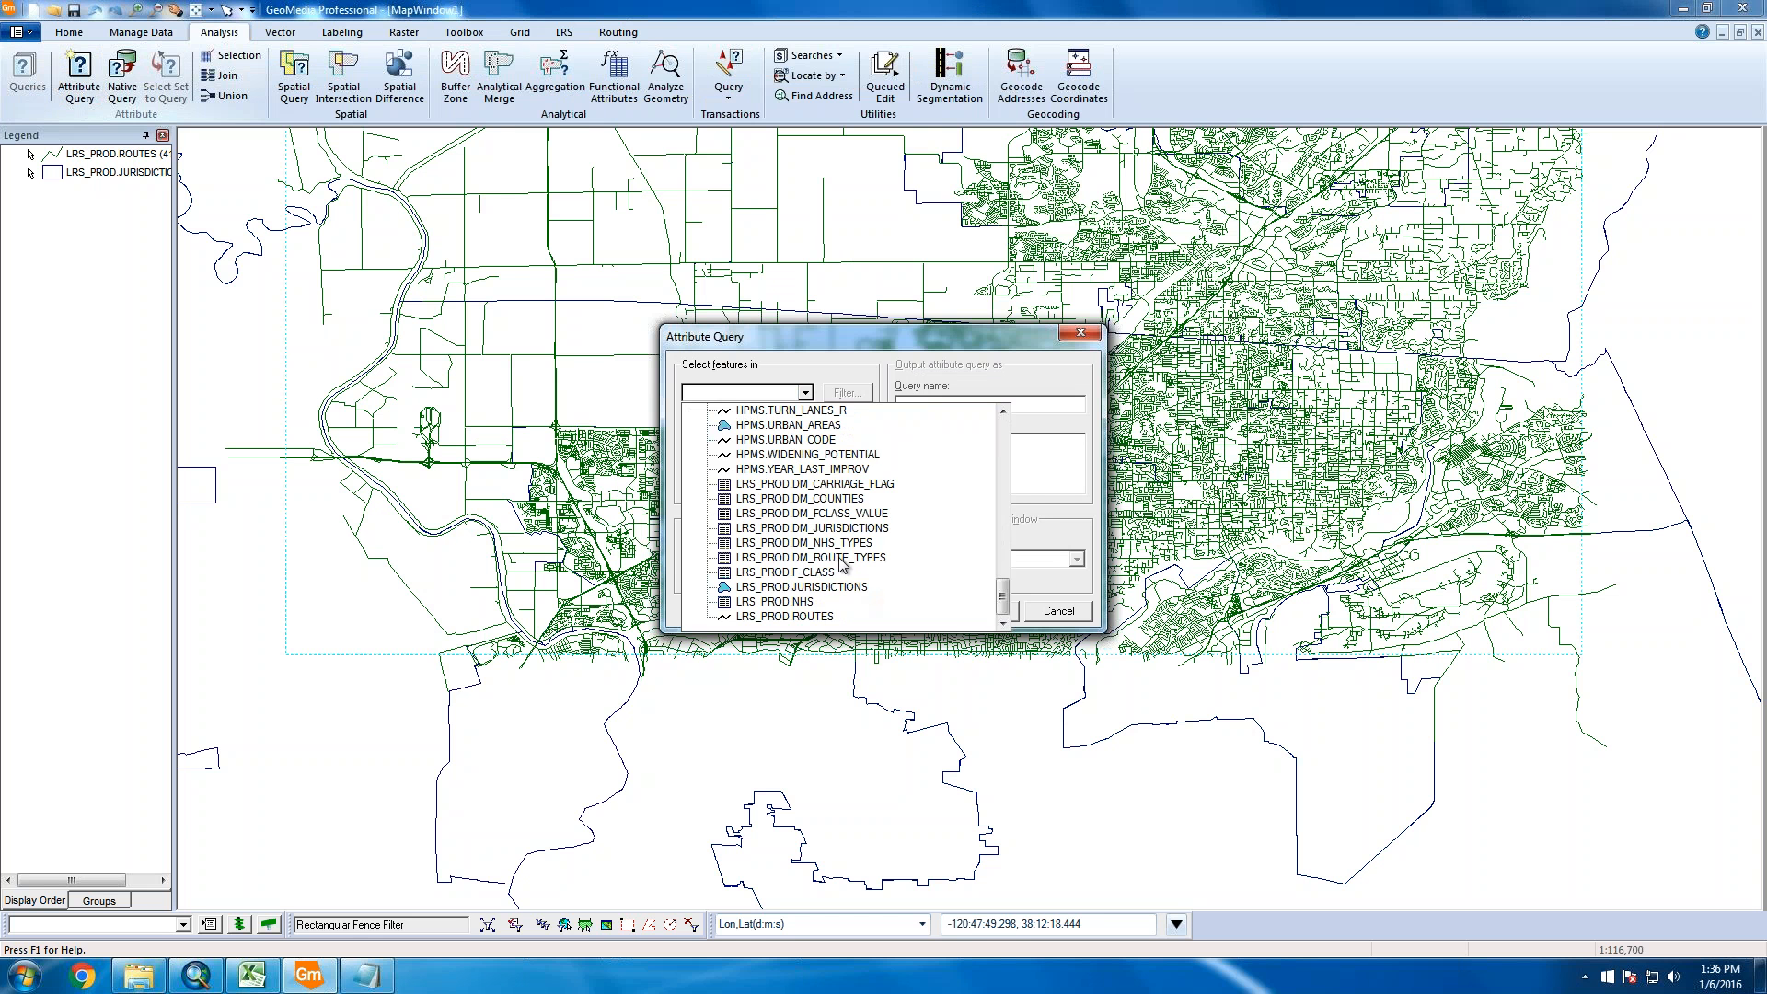
pyautogui.click(826, 617)
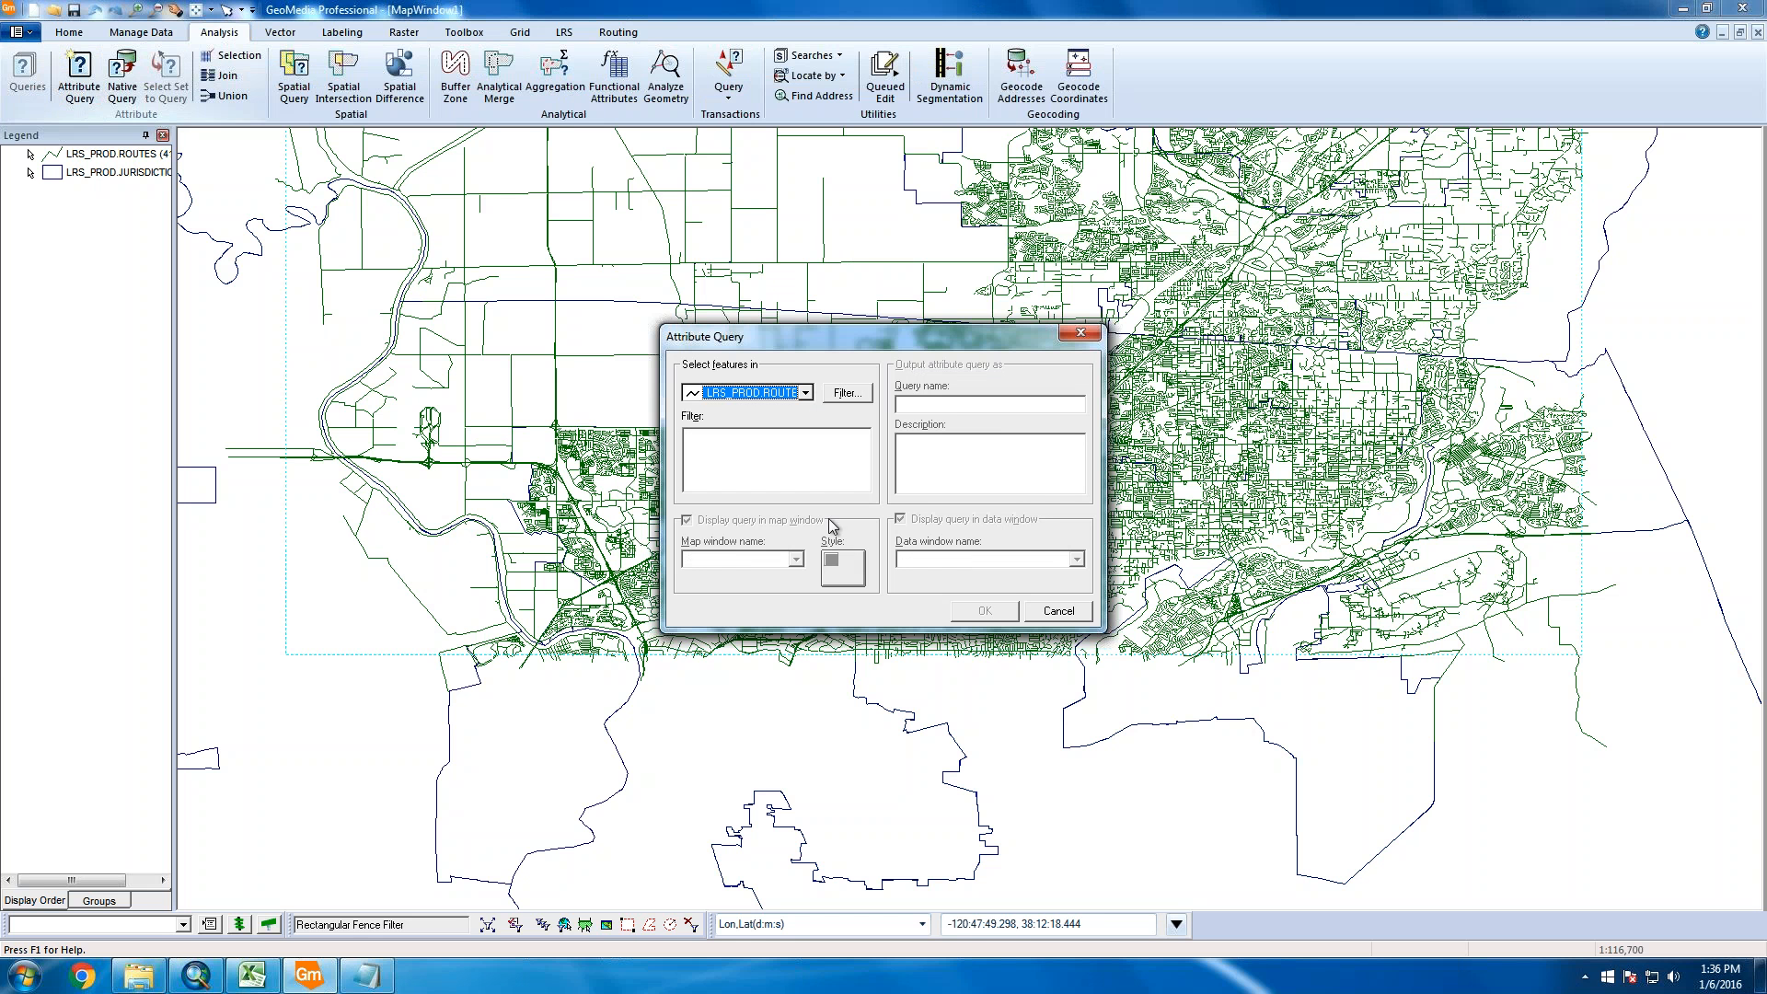
# Start the routes filter with ROUTE_TYPE and load its list of existing values
pyautogui.click(847, 394)
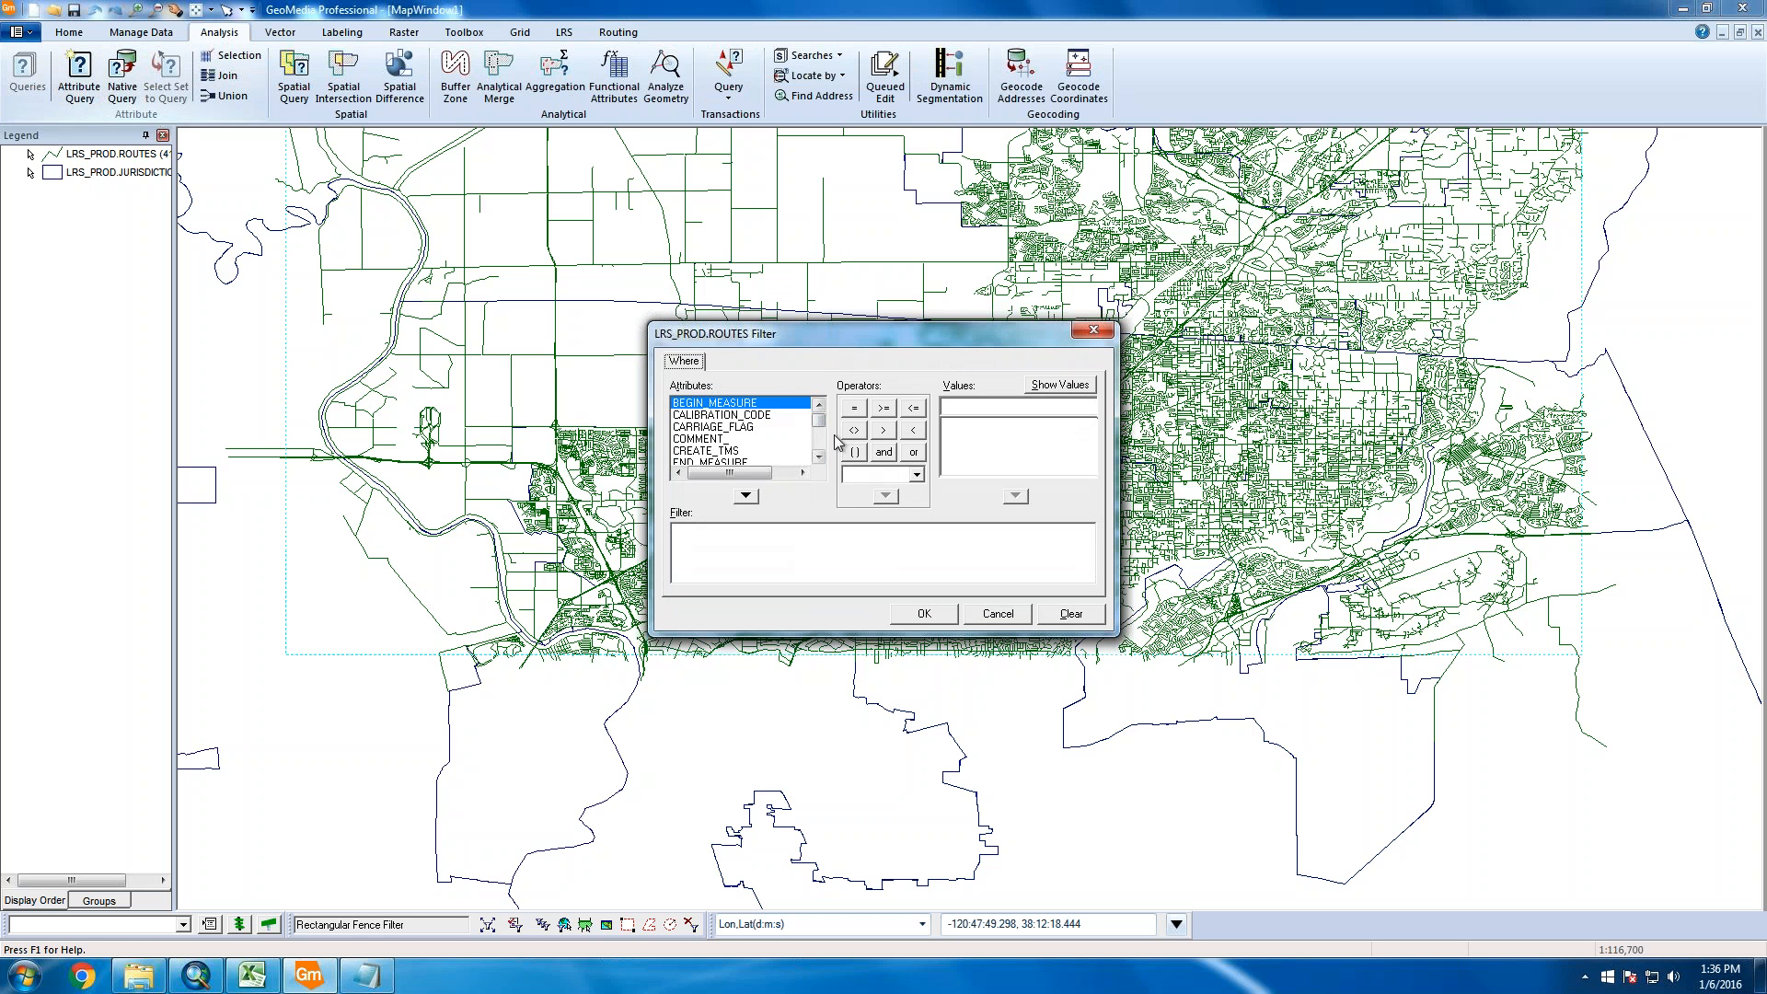
pyautogui.moveTo(821, 419); pyautogui.dragTo(794, 435)
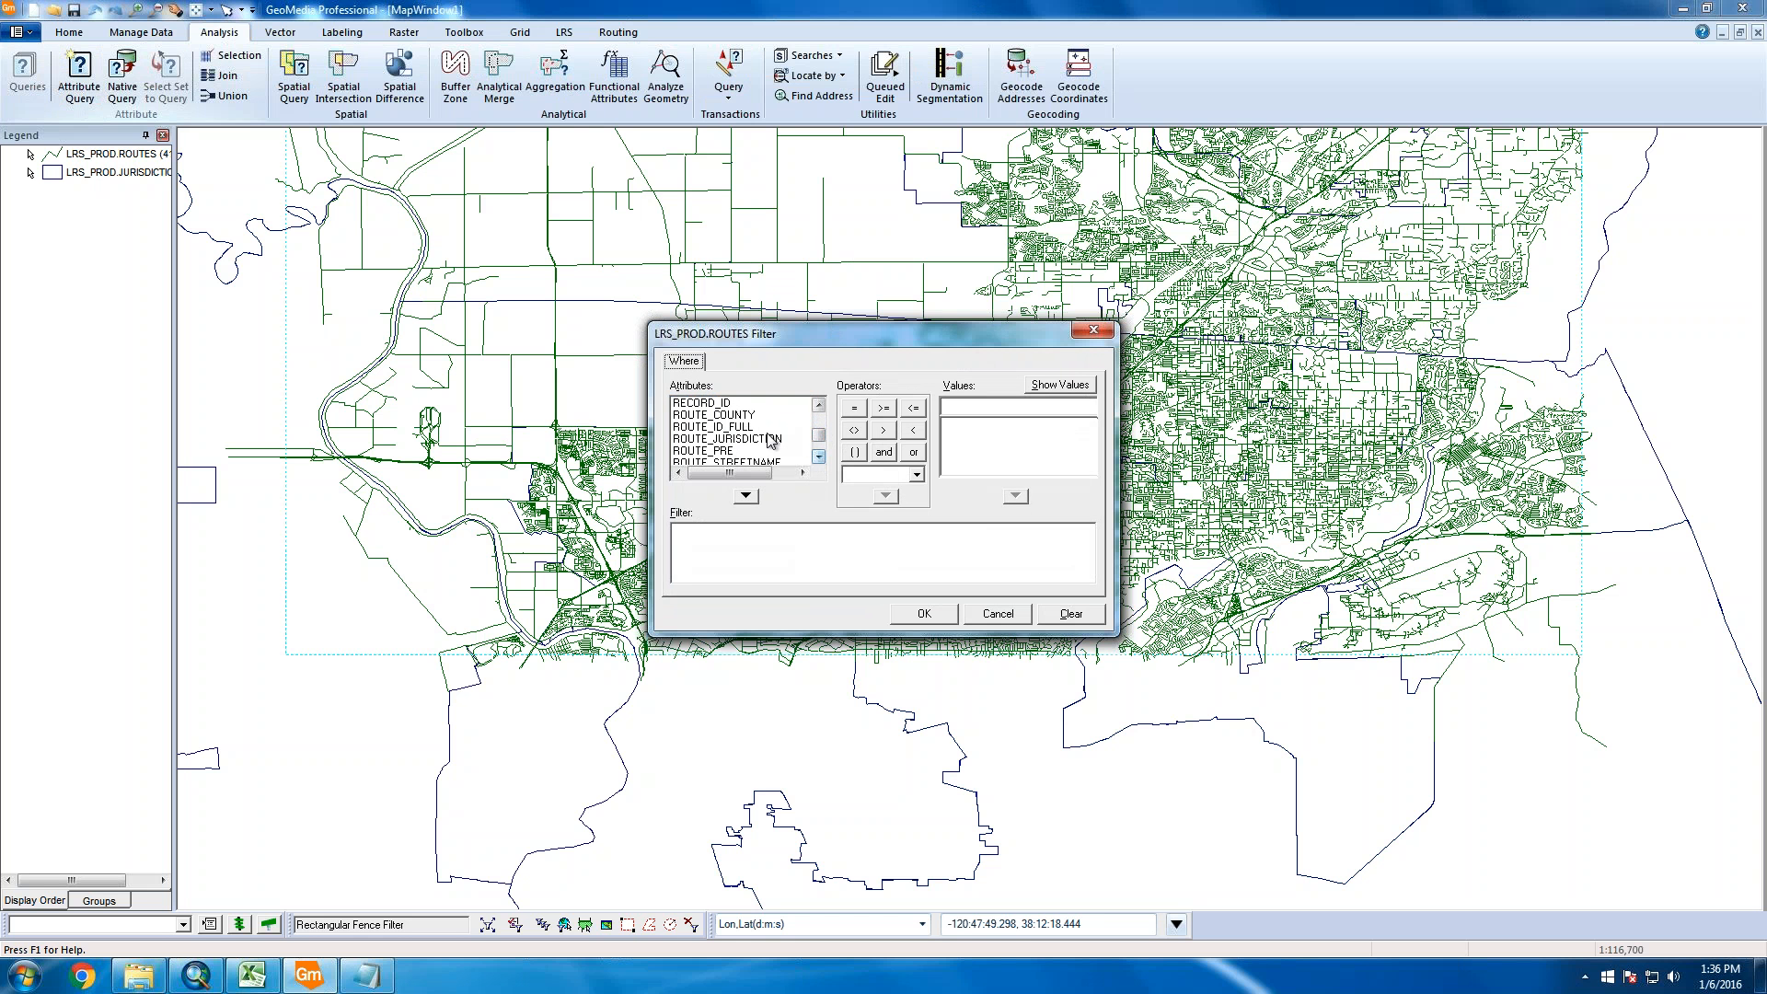
pyautogui.click(819, 459)
pyautogui.click(819, 458)
pyautogui.click(819, 458)
pyautogui.click(715, 452)
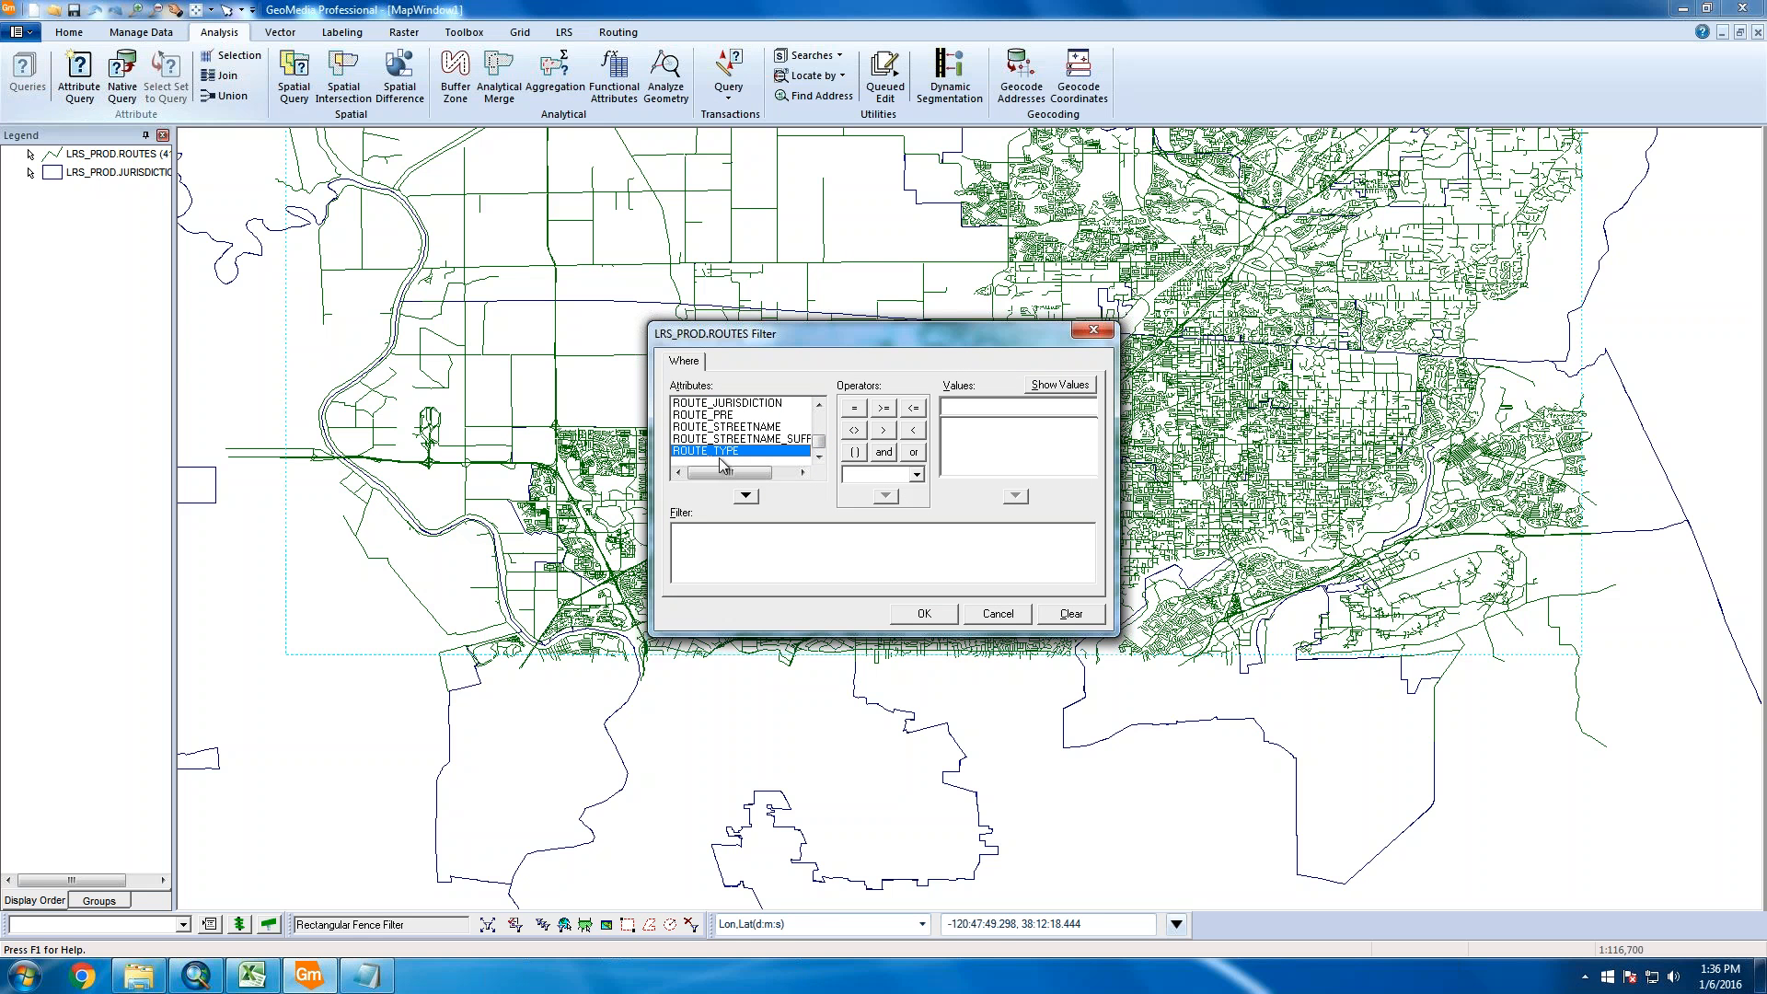
pyautogui.doubleClick(715, 452)
pyautogui.click(848, 414)
pyautogui.click(1082, 386)
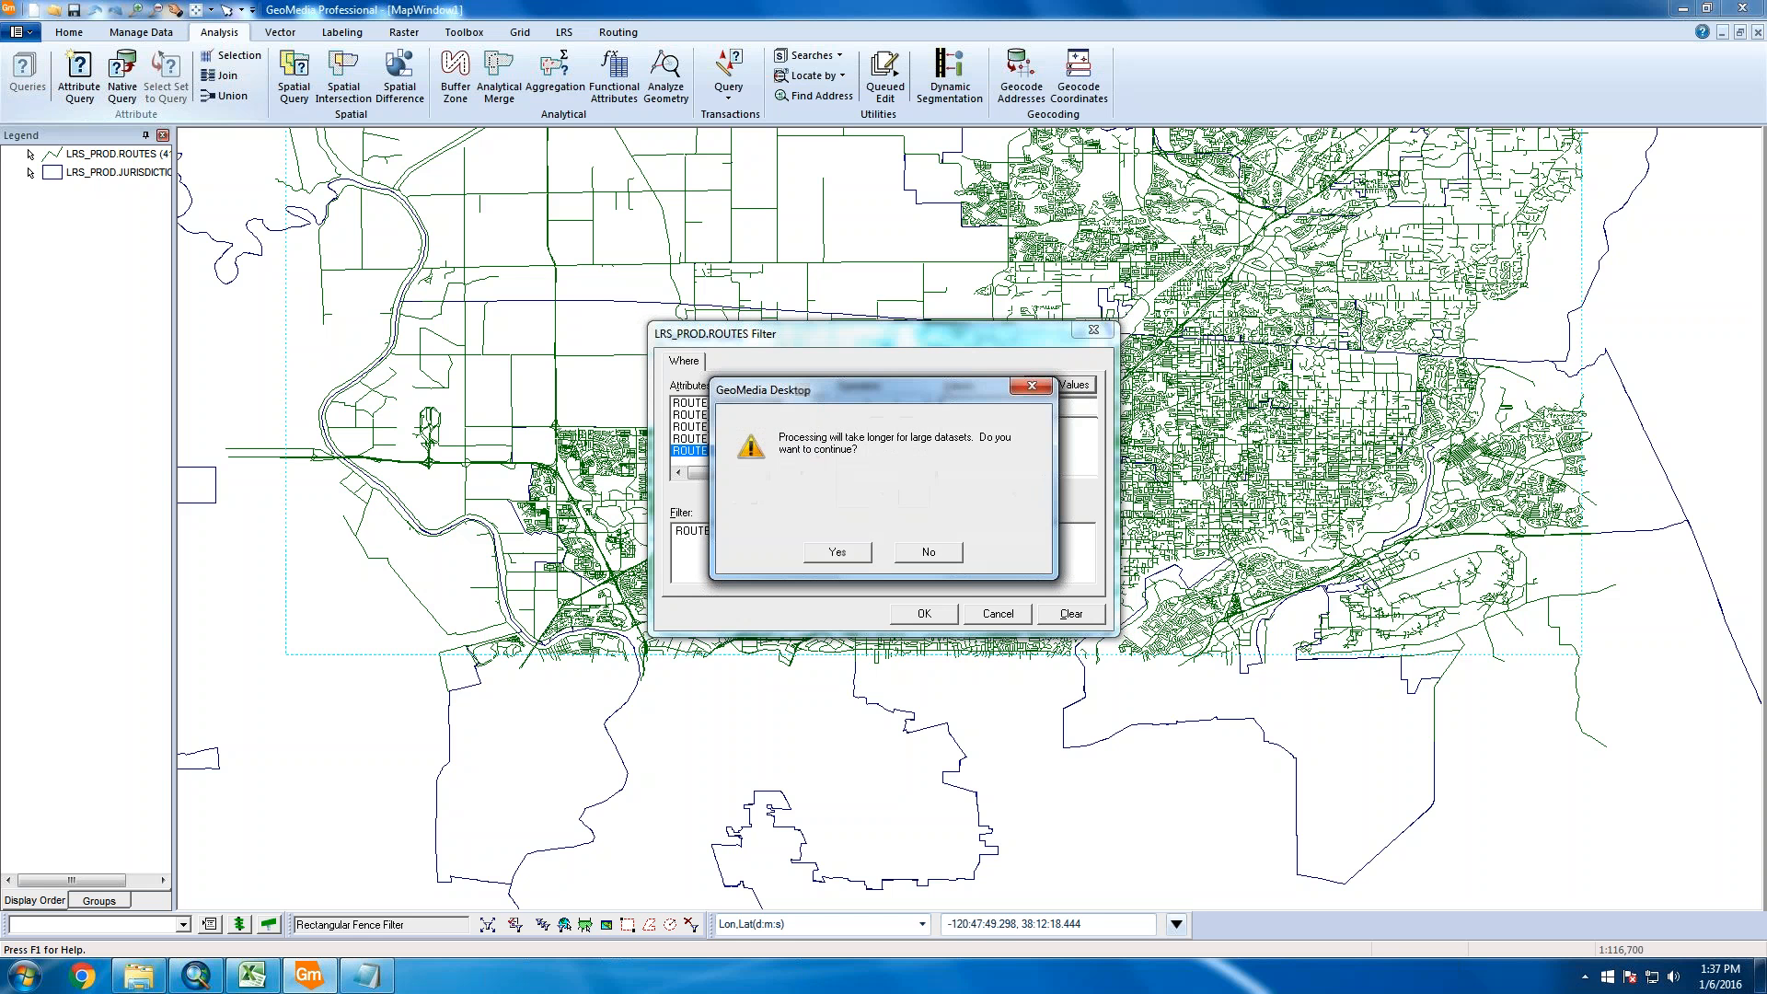
pyautogui.click(835, 553)
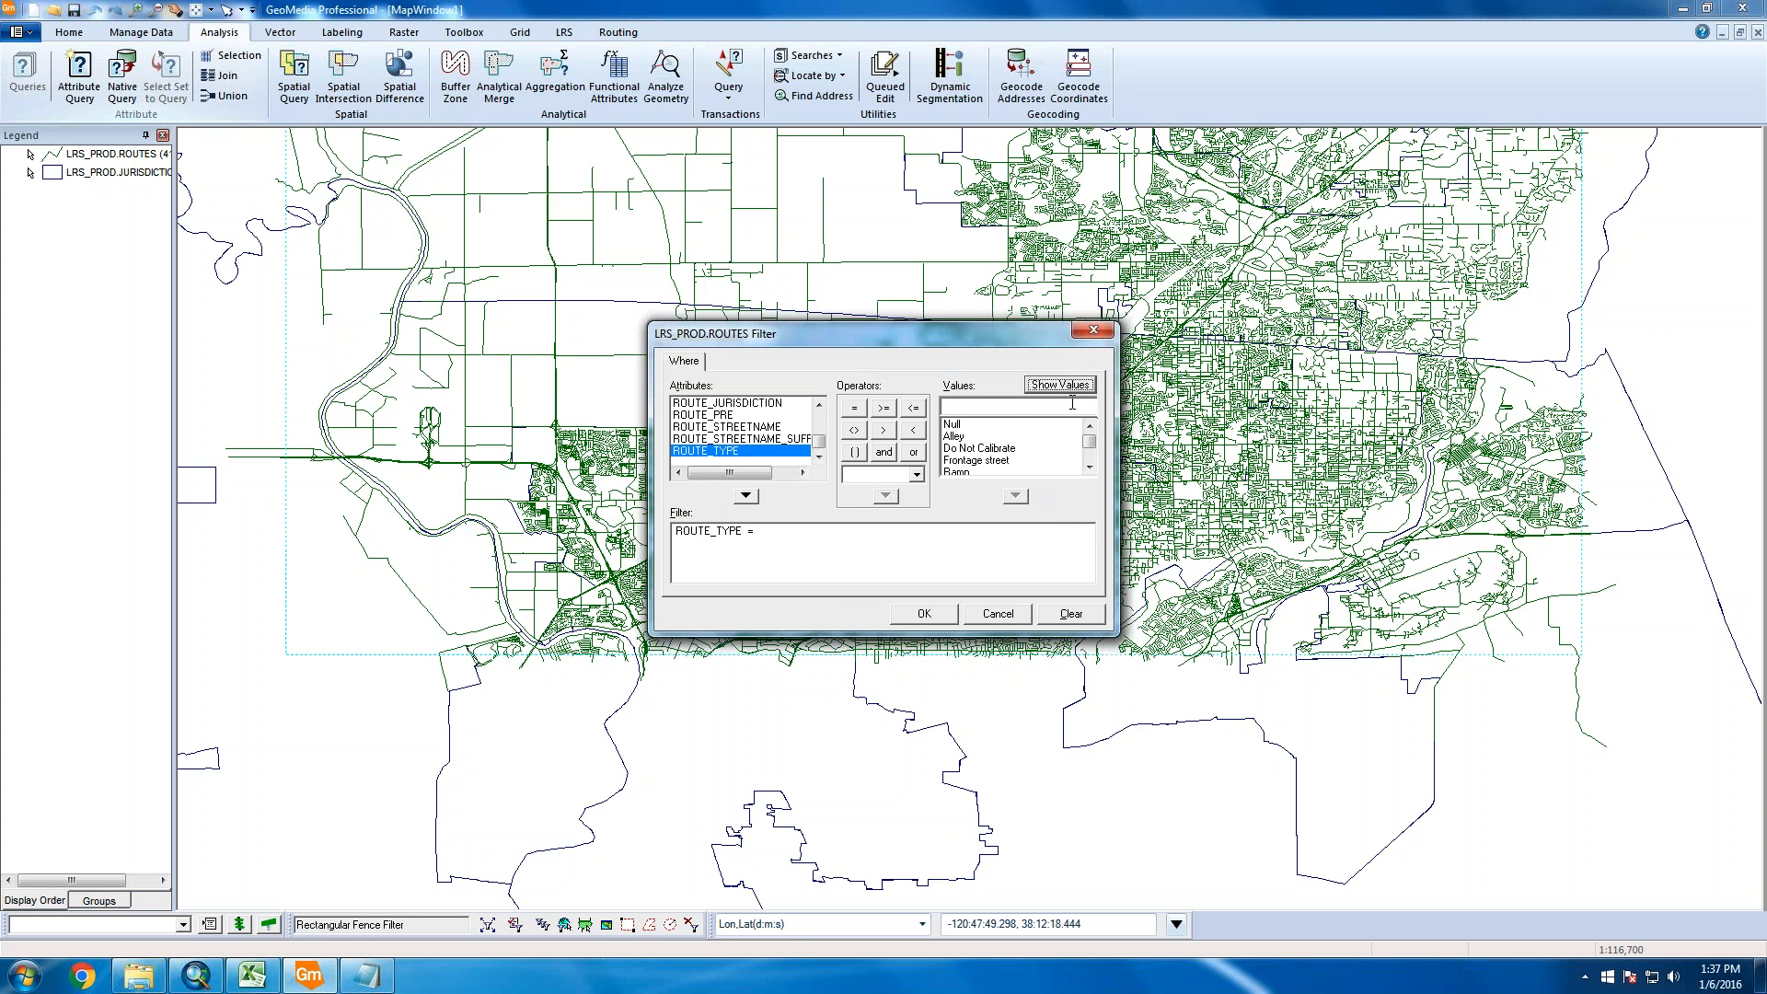
# Make the expression ROUTE_TYPE not in ( and add 'DNC' as the first excluded value
pyautogui.click(1089, 469)
pyautogui.click(1090, 469)
pyautogui.click(1090, 470)
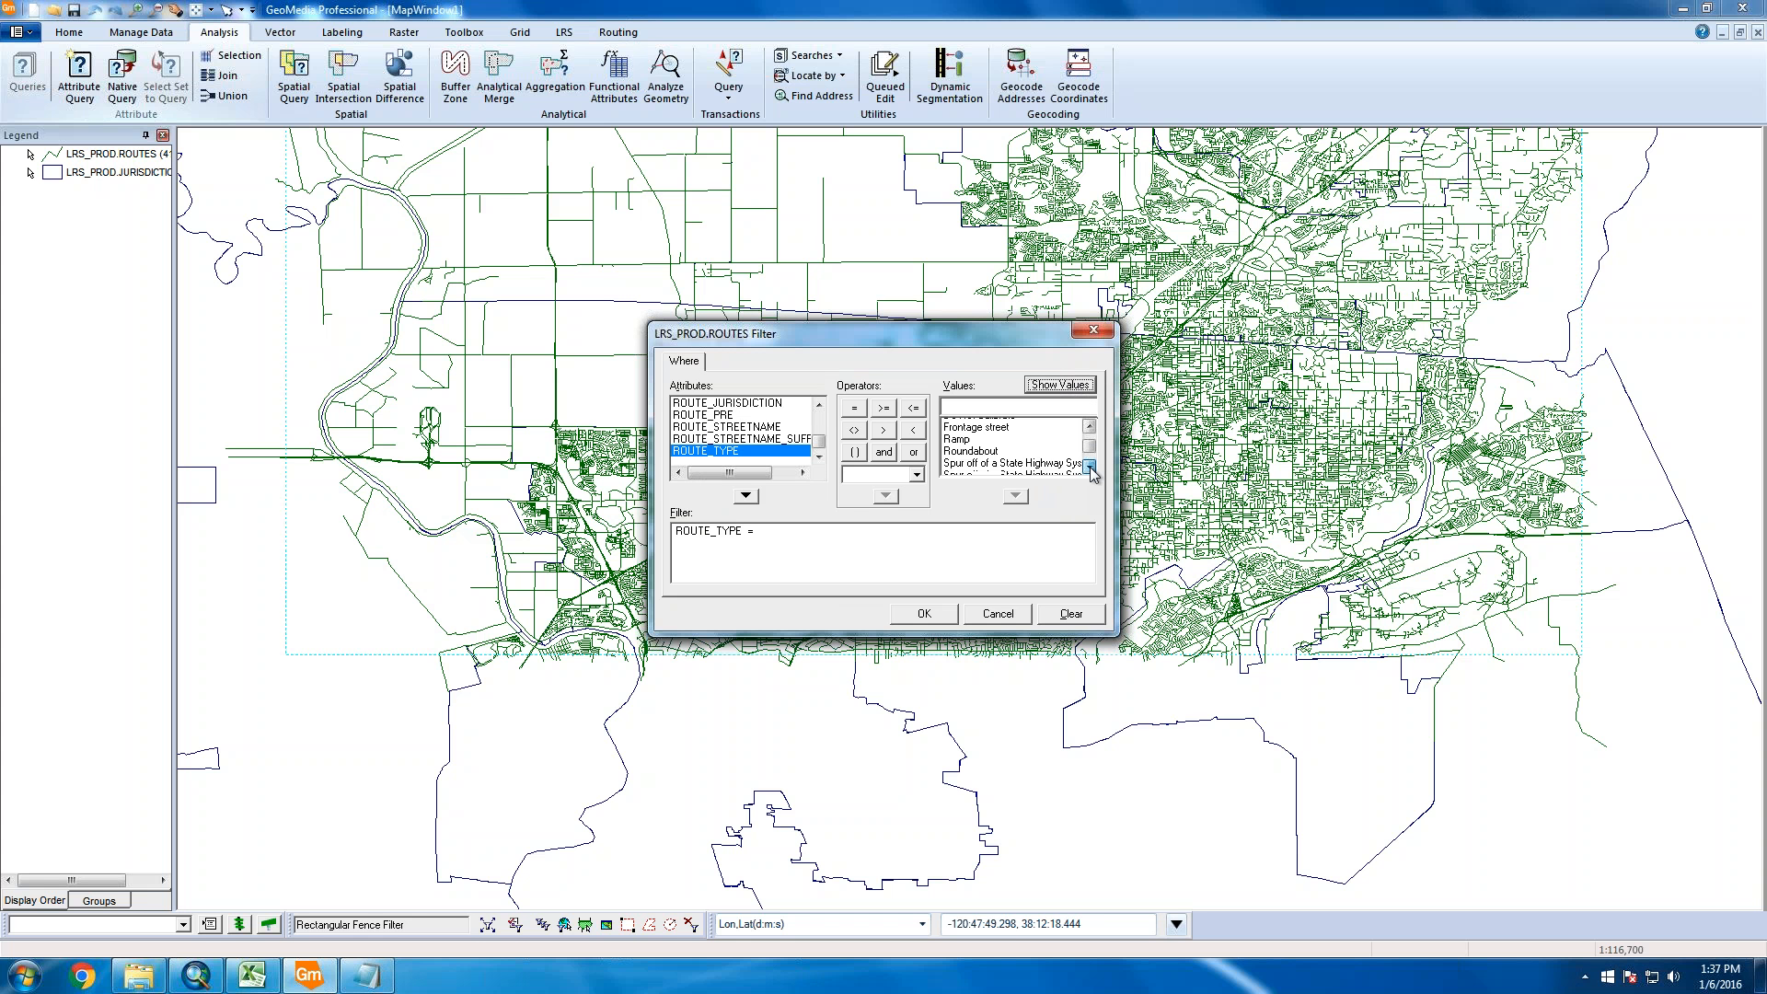
pyautogui.click(1089, 469)
pyautogui.click(1089, 469)
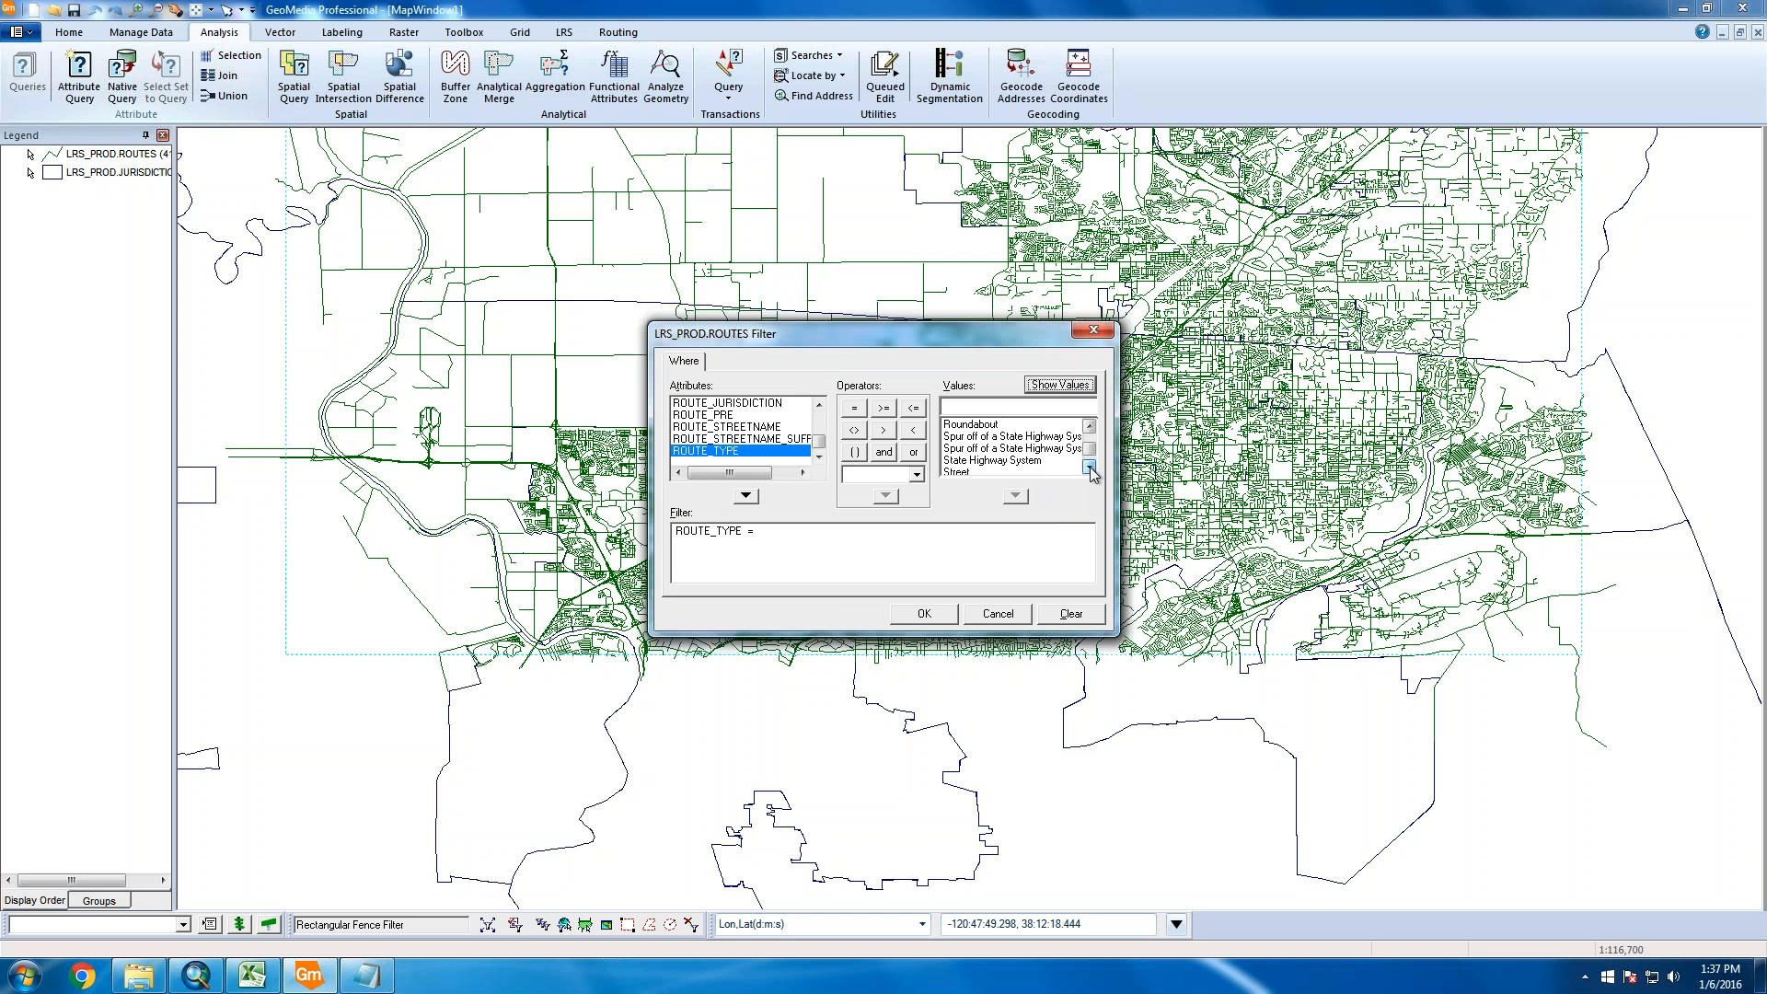
pyautogui.click(1089, 469)
pyautogui.click(1089, 468)
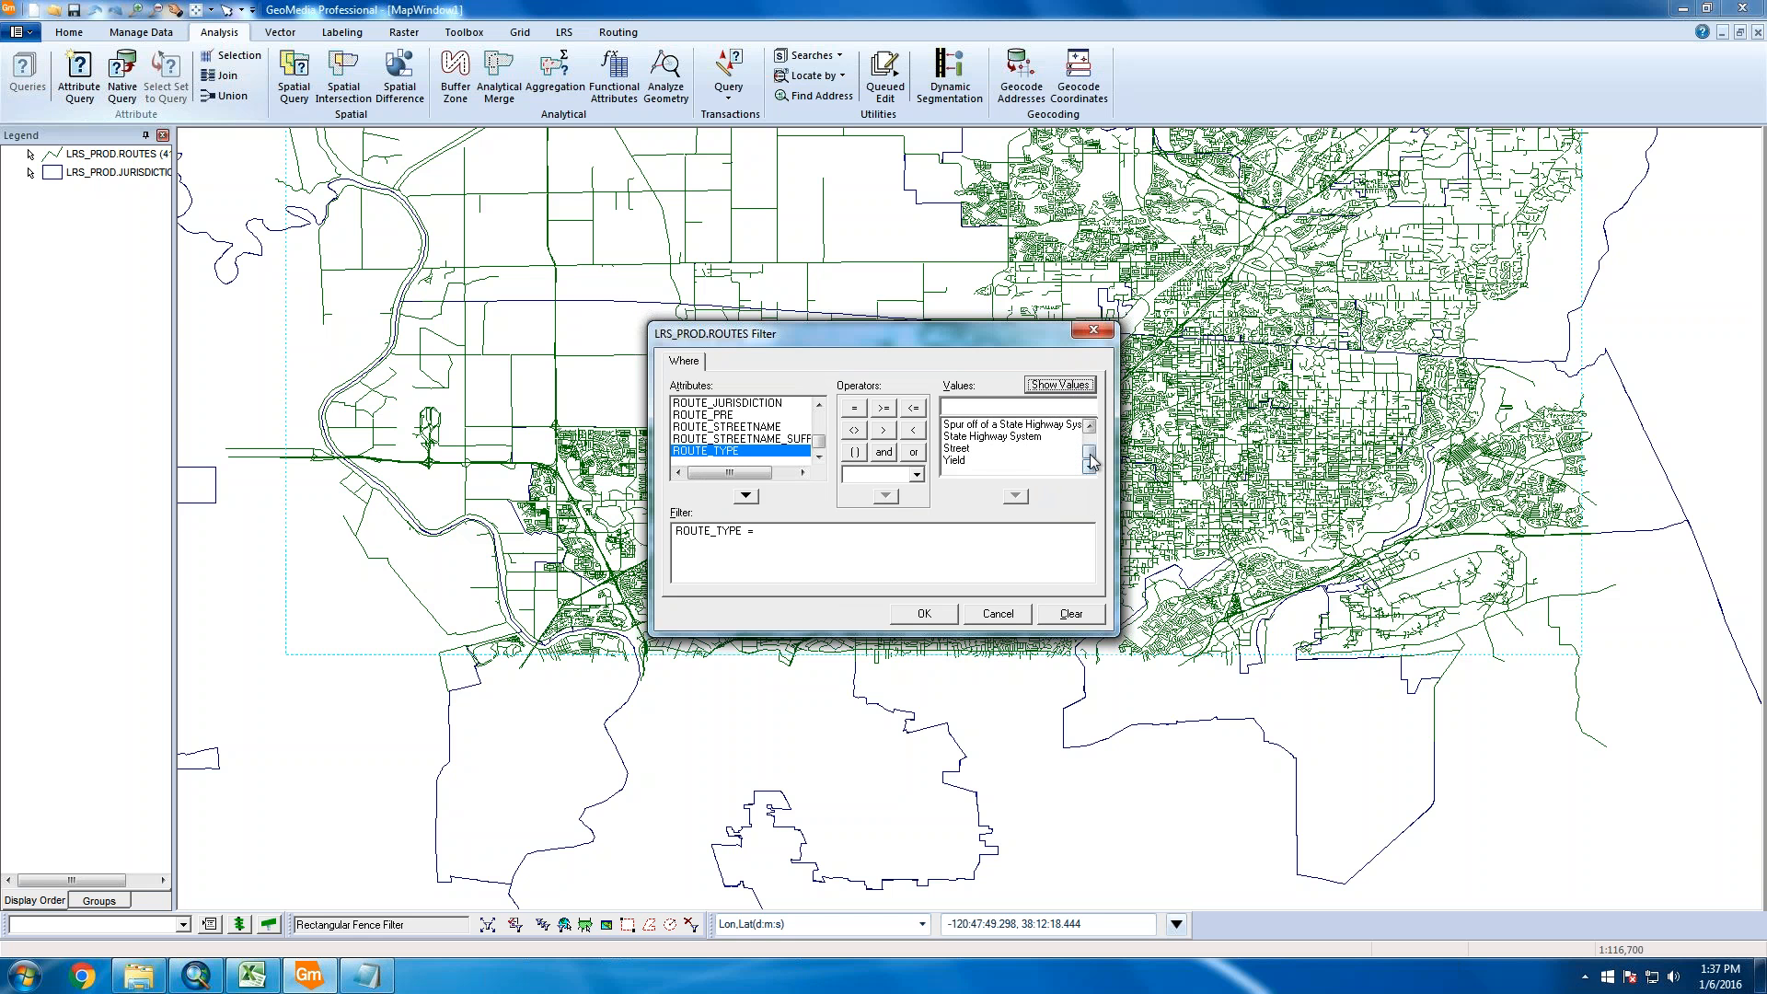
pyautogui.moveTo(1091, 455); pyautogui.dragTo(1090, 441)
pyautogui.click(784, 539)
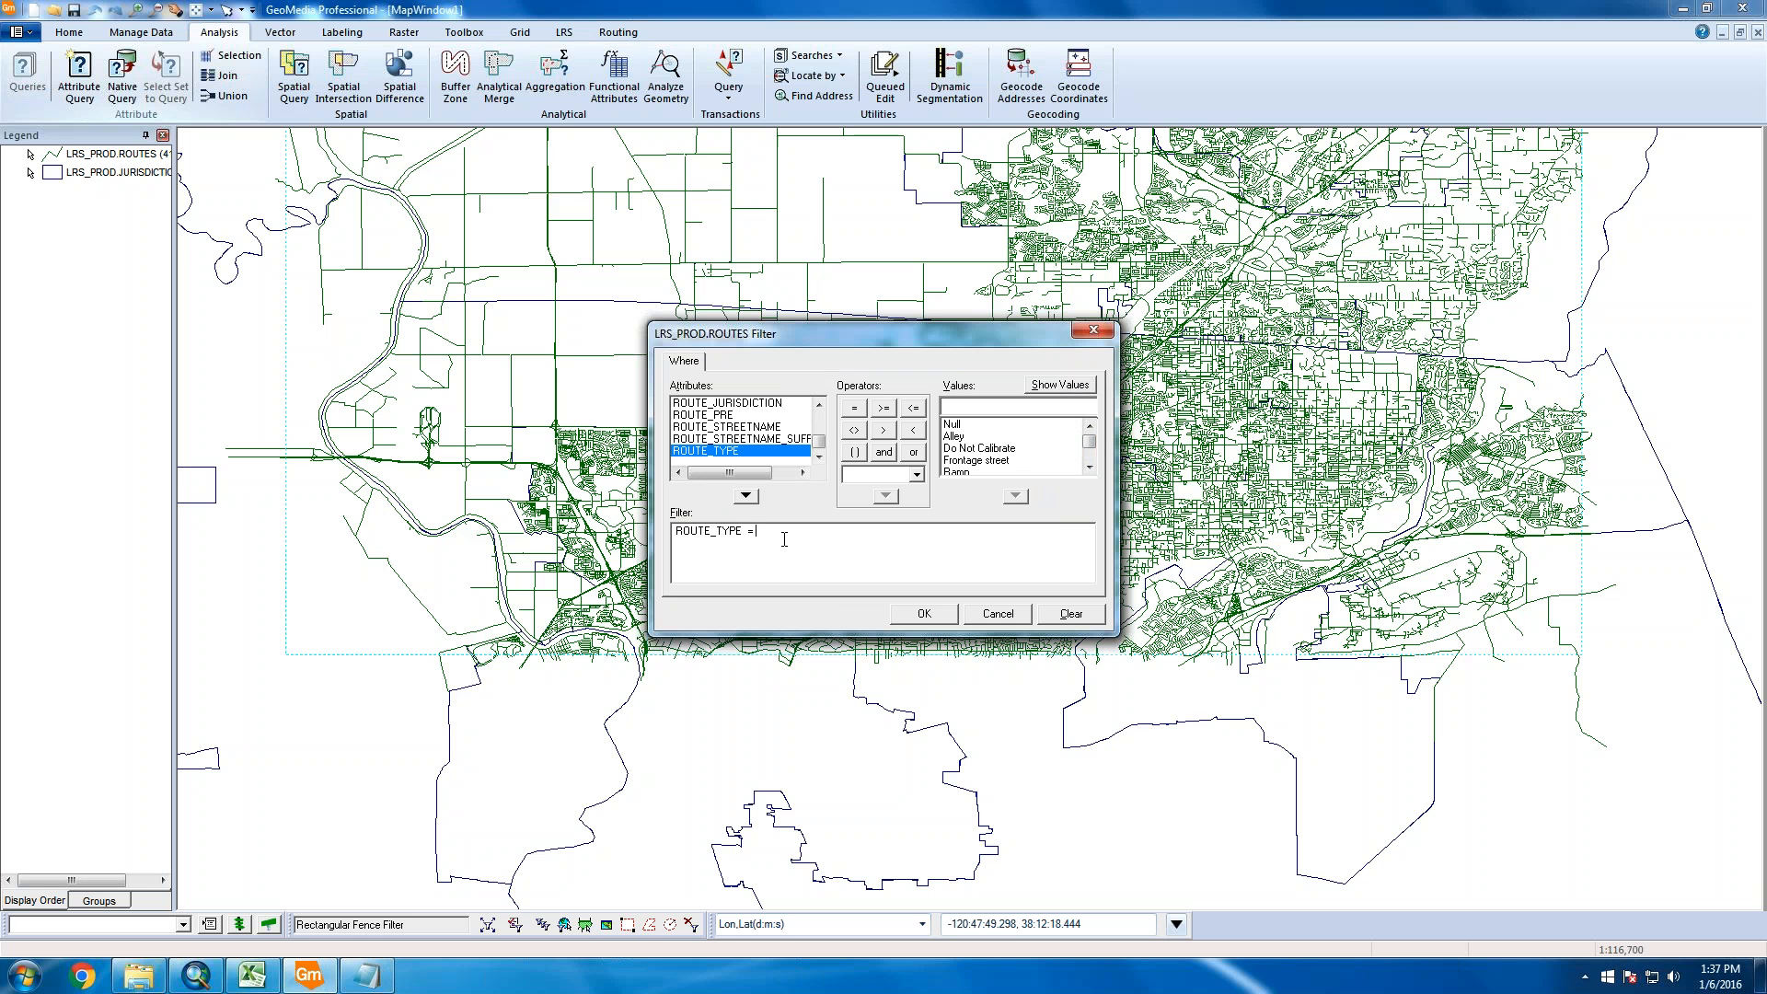
pyautogui.write('not in (')
pyautogui.doubleClick(1022, 448)
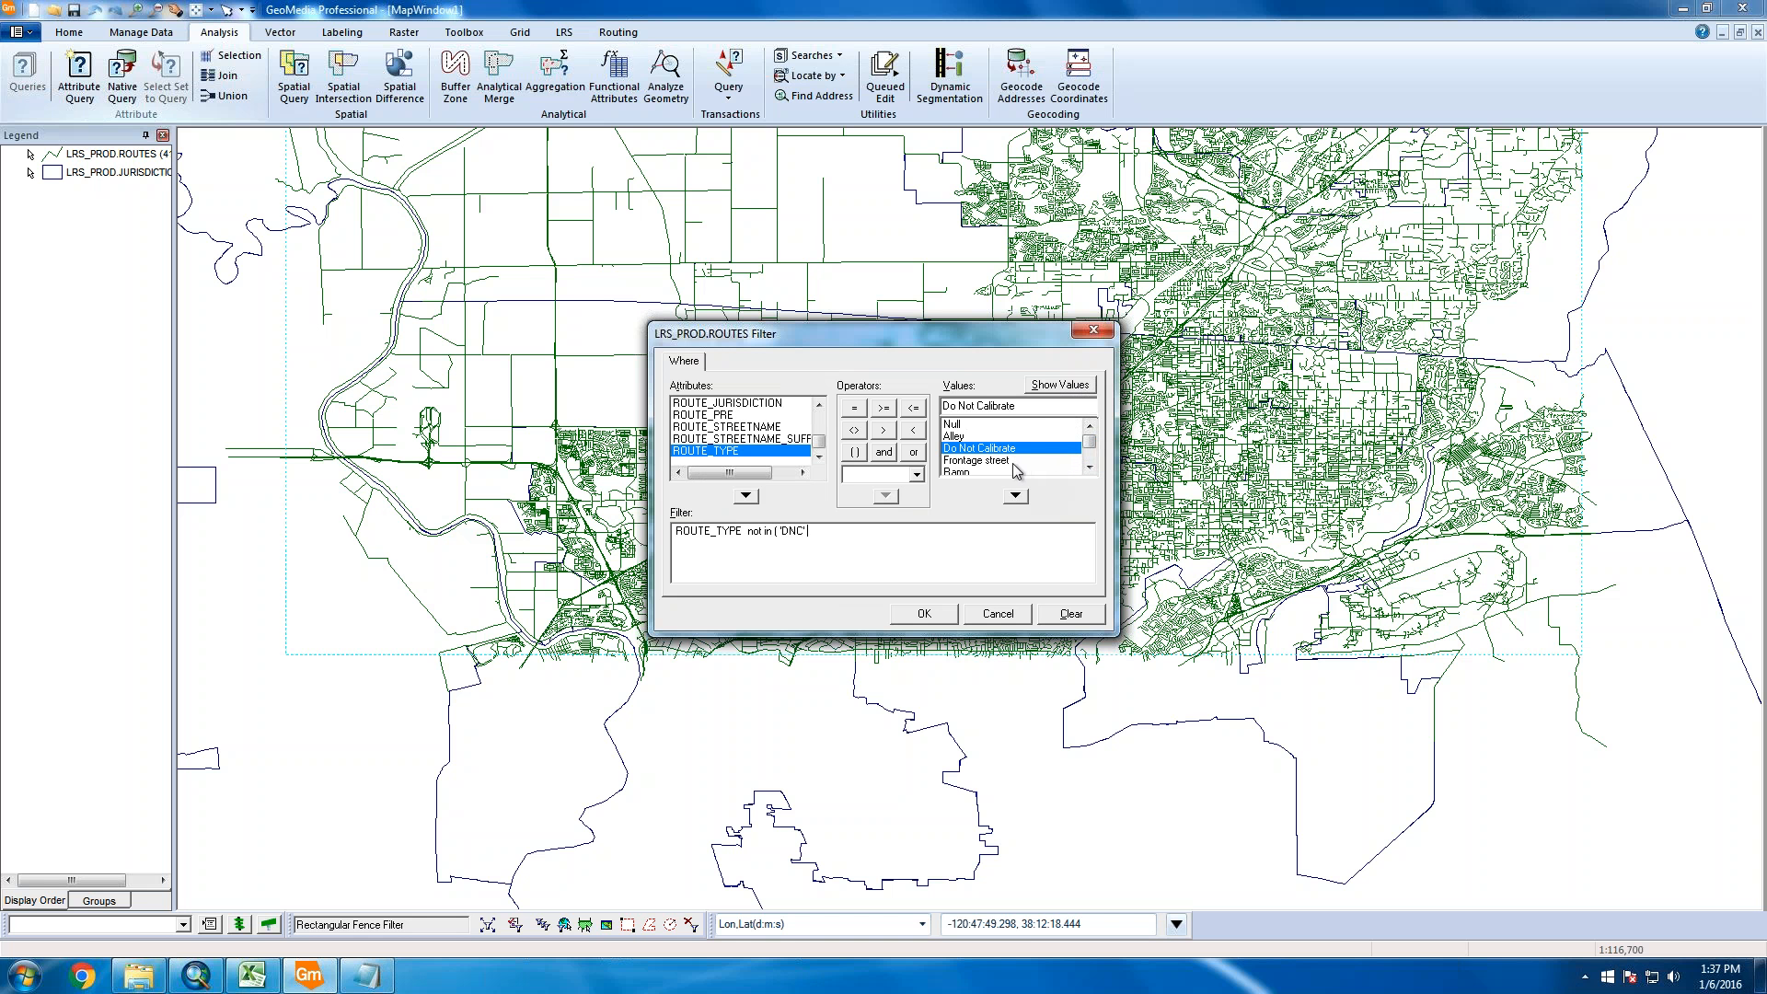
pyautogui.write(',')
# Add 'SHS' and 'SHS-SPUR' to the excluded route type list
pyautogui.click(1090, 468)
pyautogui.click(1089, 468)
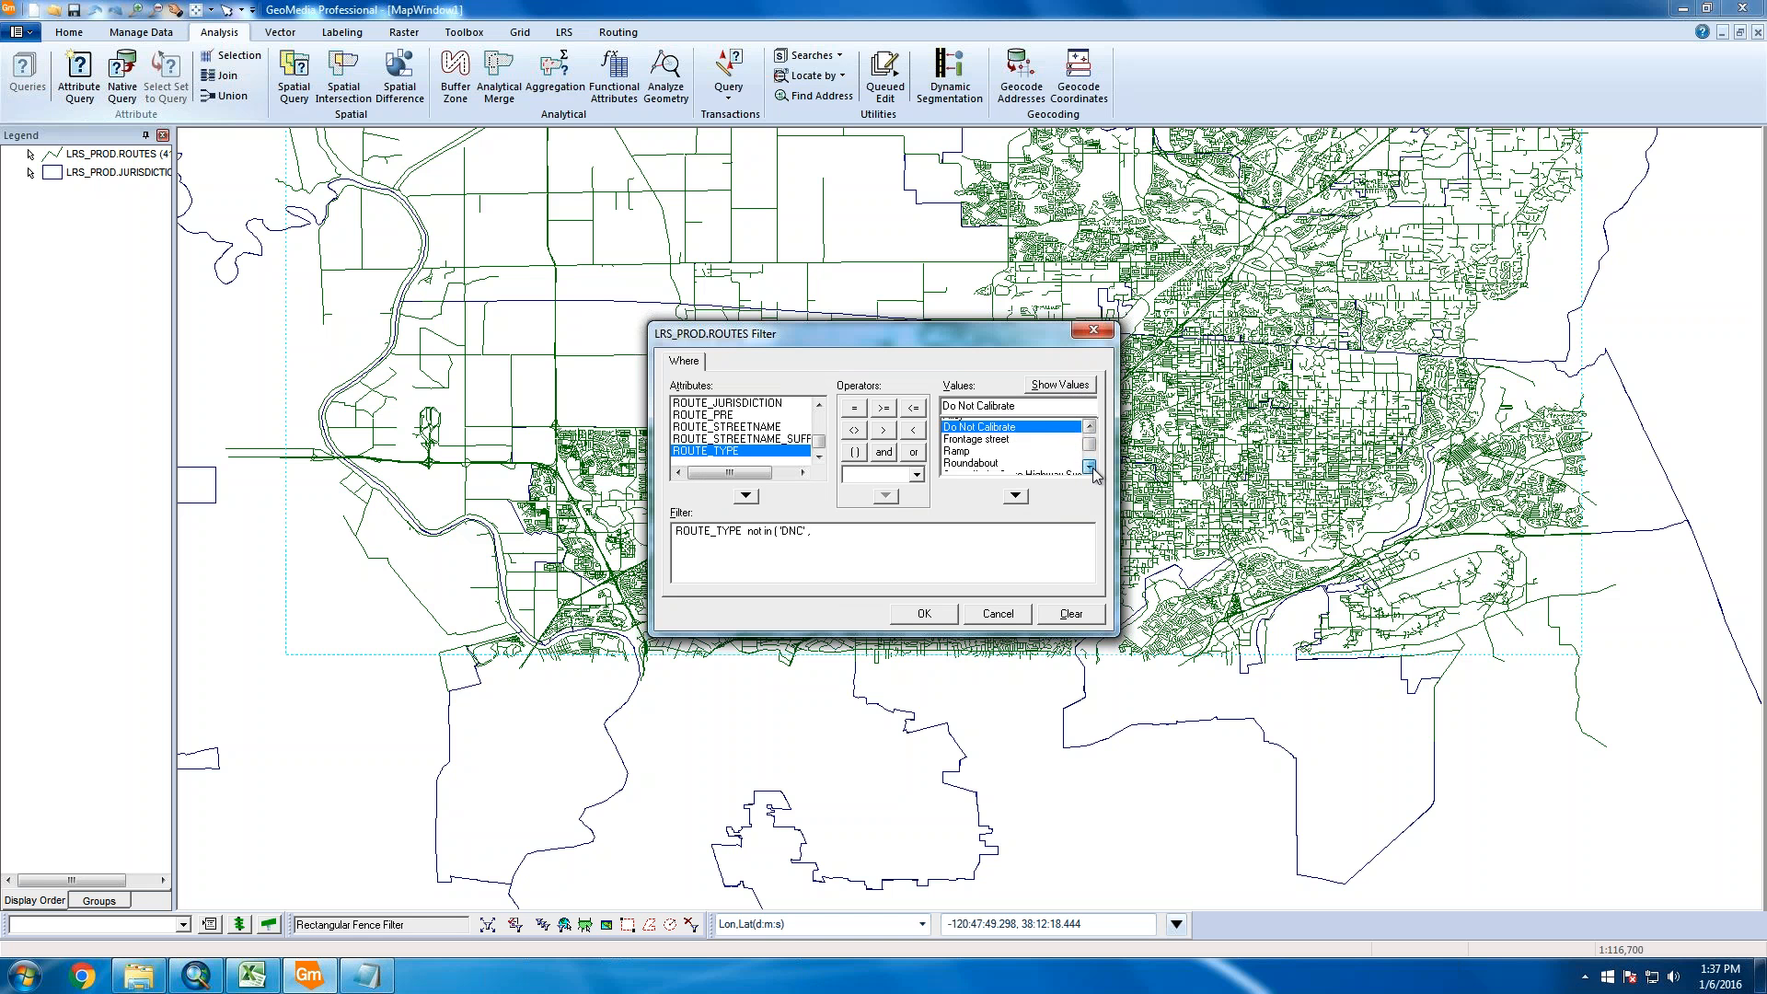
pyautogui.click(1090, 467)
pyautogui.click(1090, 467)
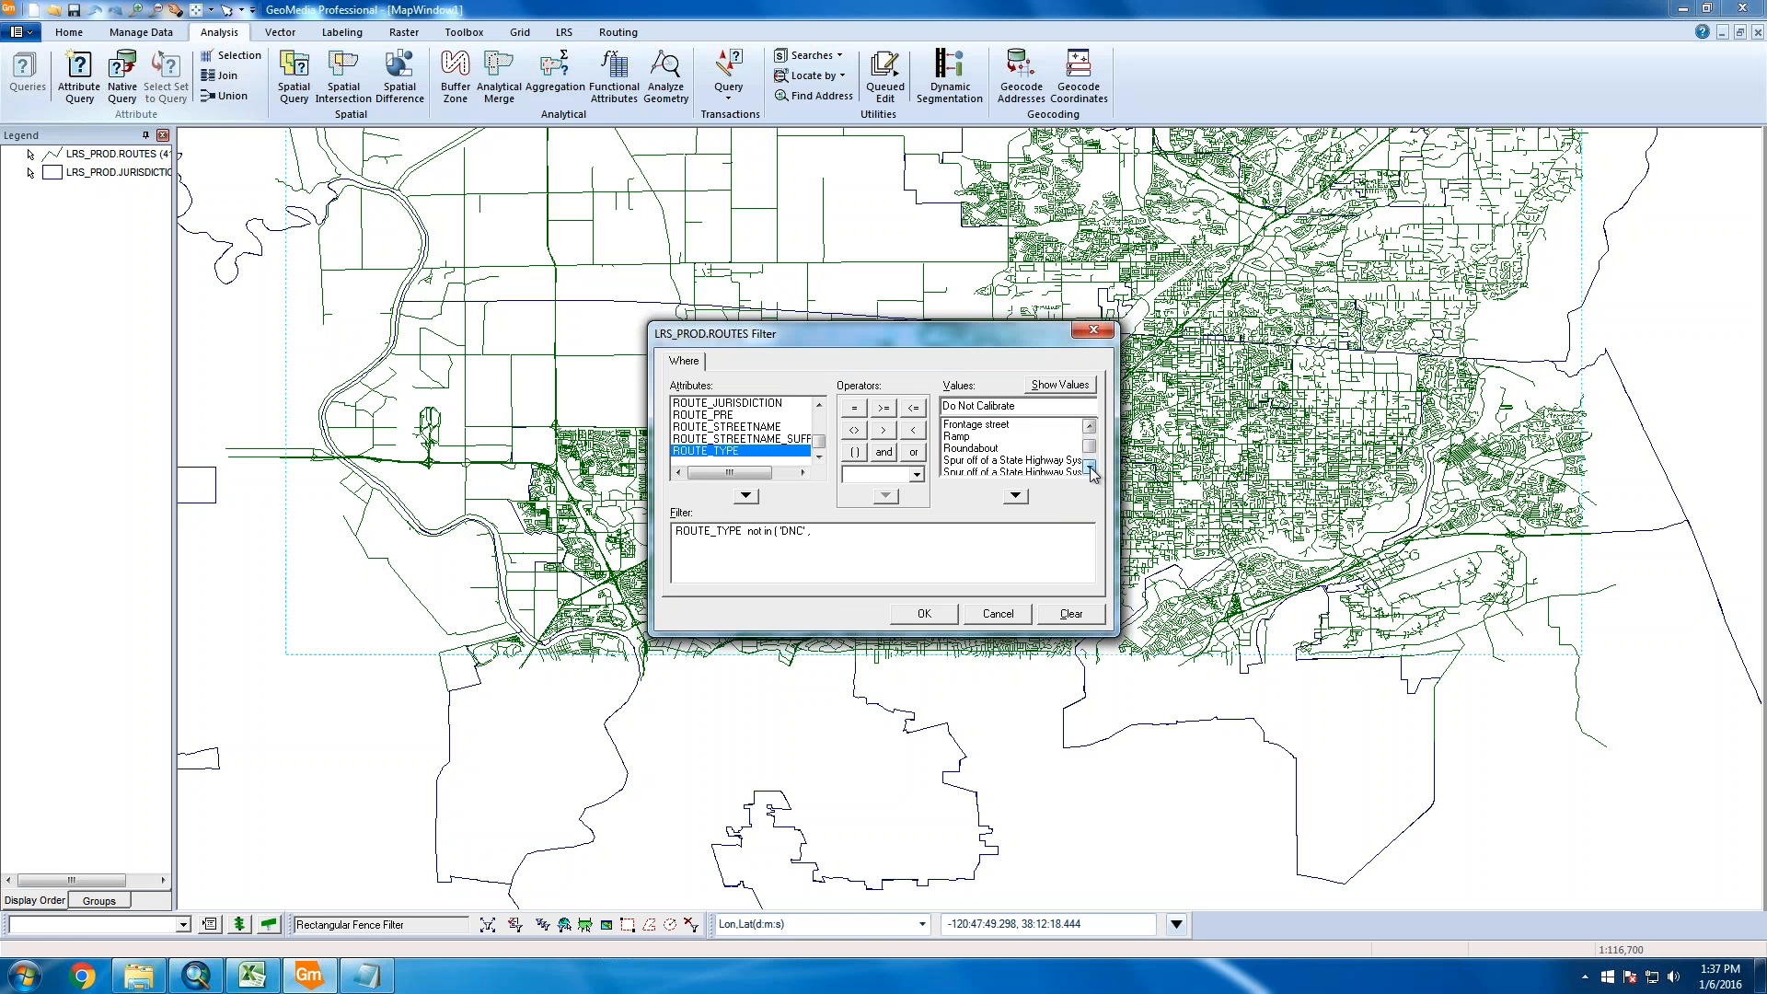
pyautogui.click(1089, 467)
pyautogui.click(1089, 467)
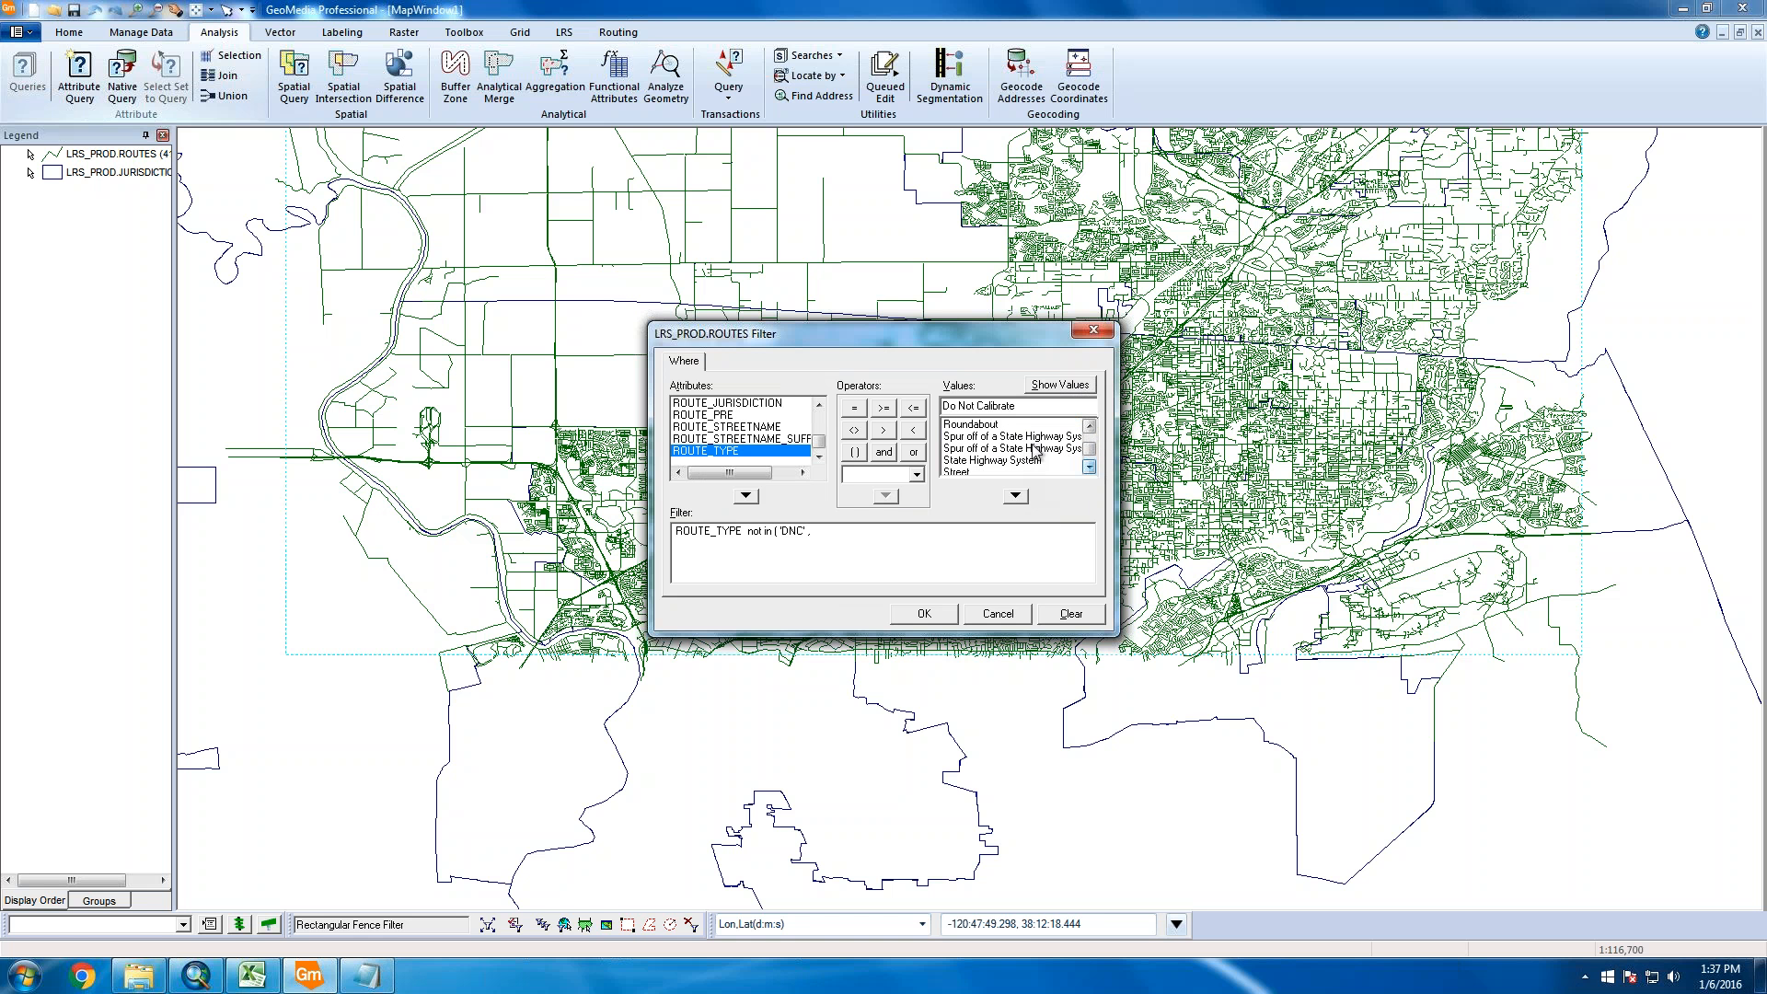
pyautogui.click(1089, 469)
pyautogui.click(1089, 469)
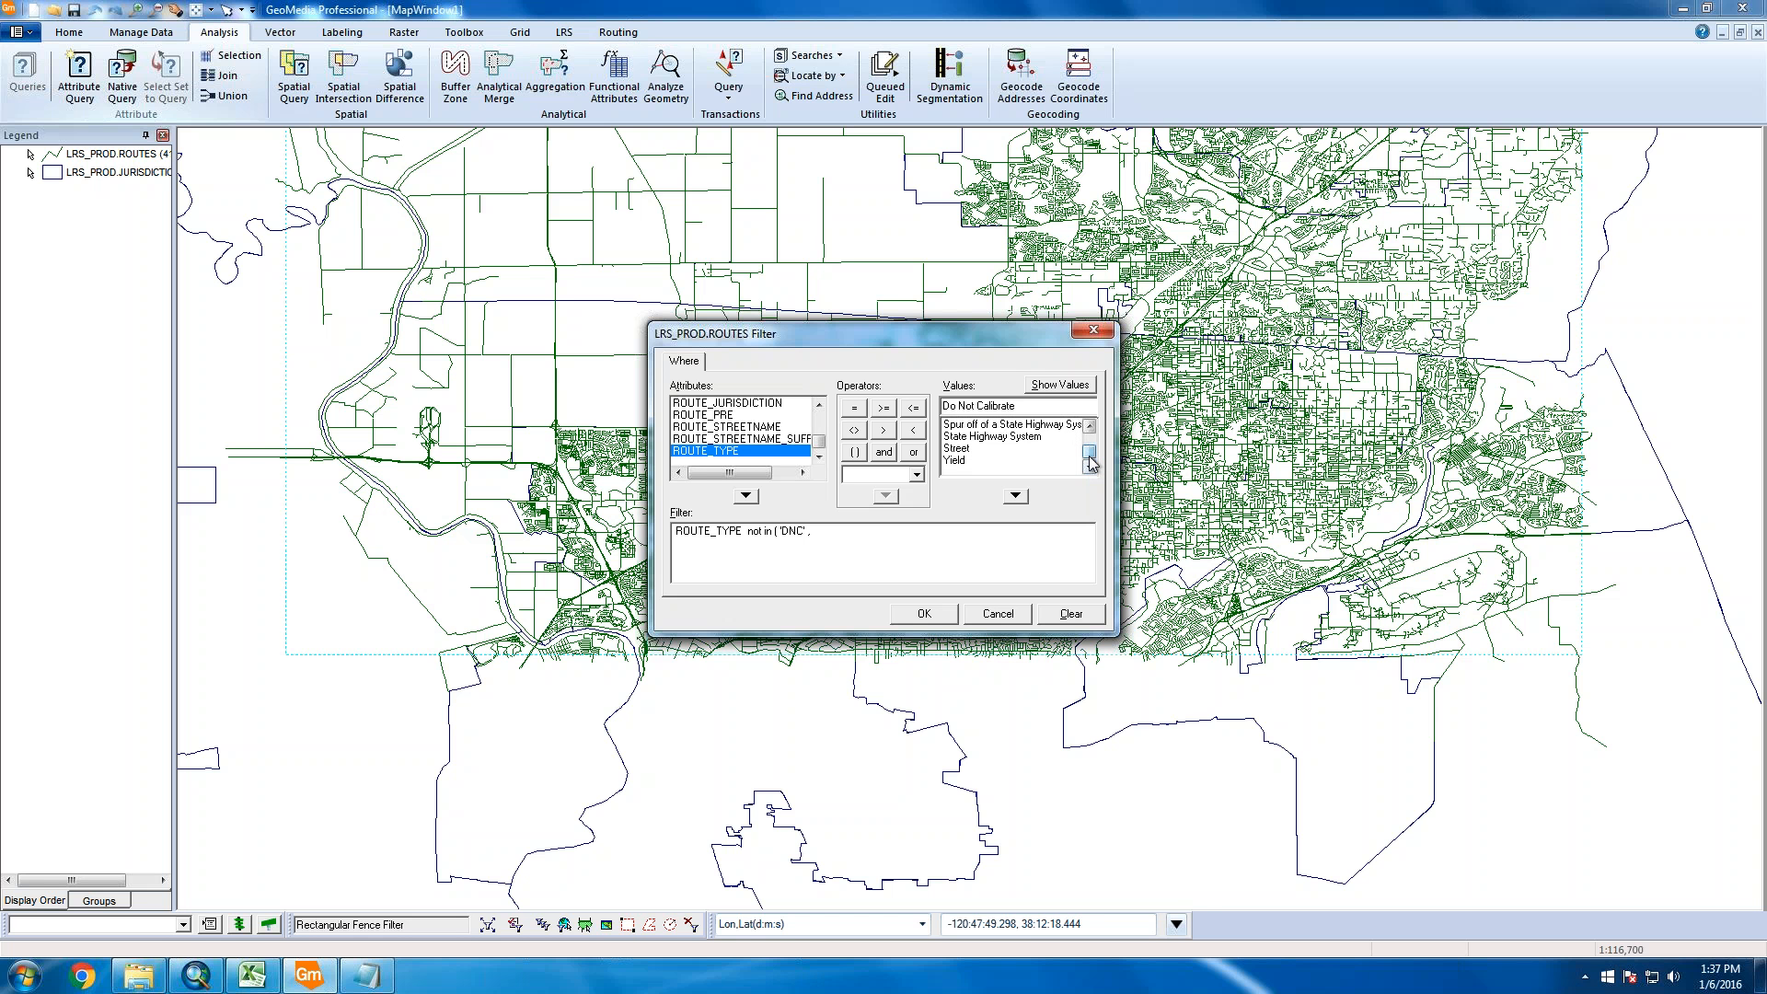
pyautogui.doubleClick(1021, 438)
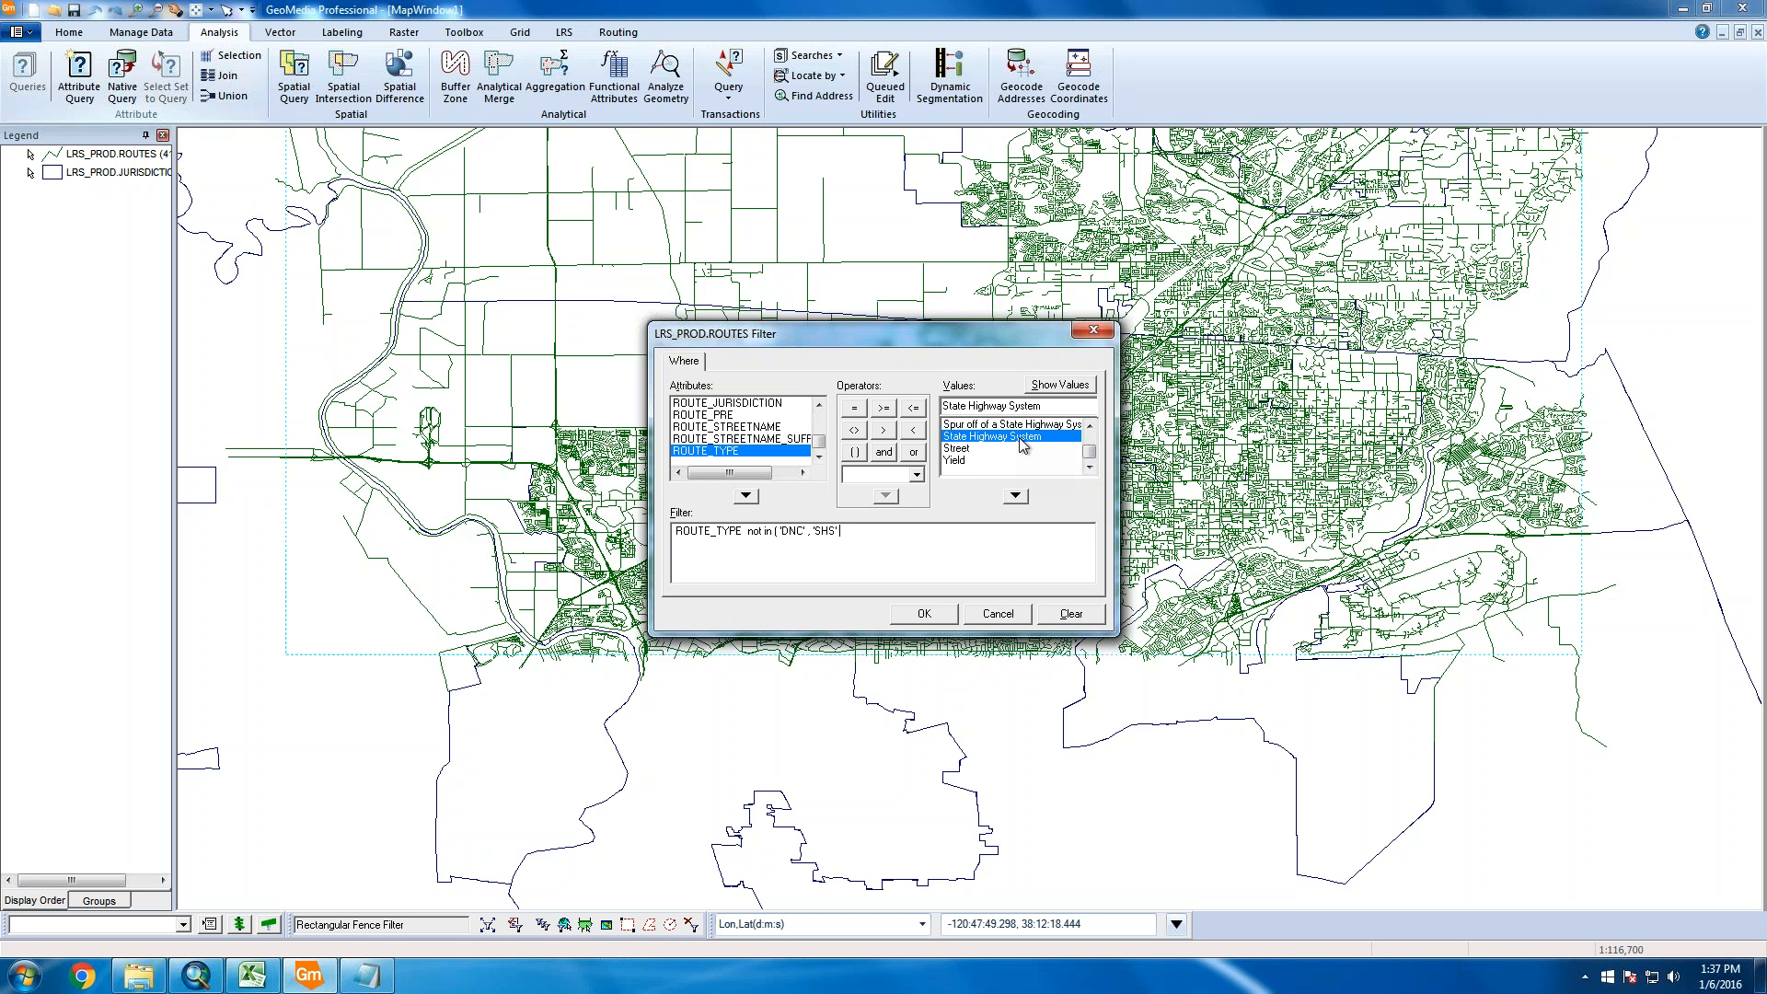
pyautogui.write(')')
pyautogui.doubleClick(1001, 425)
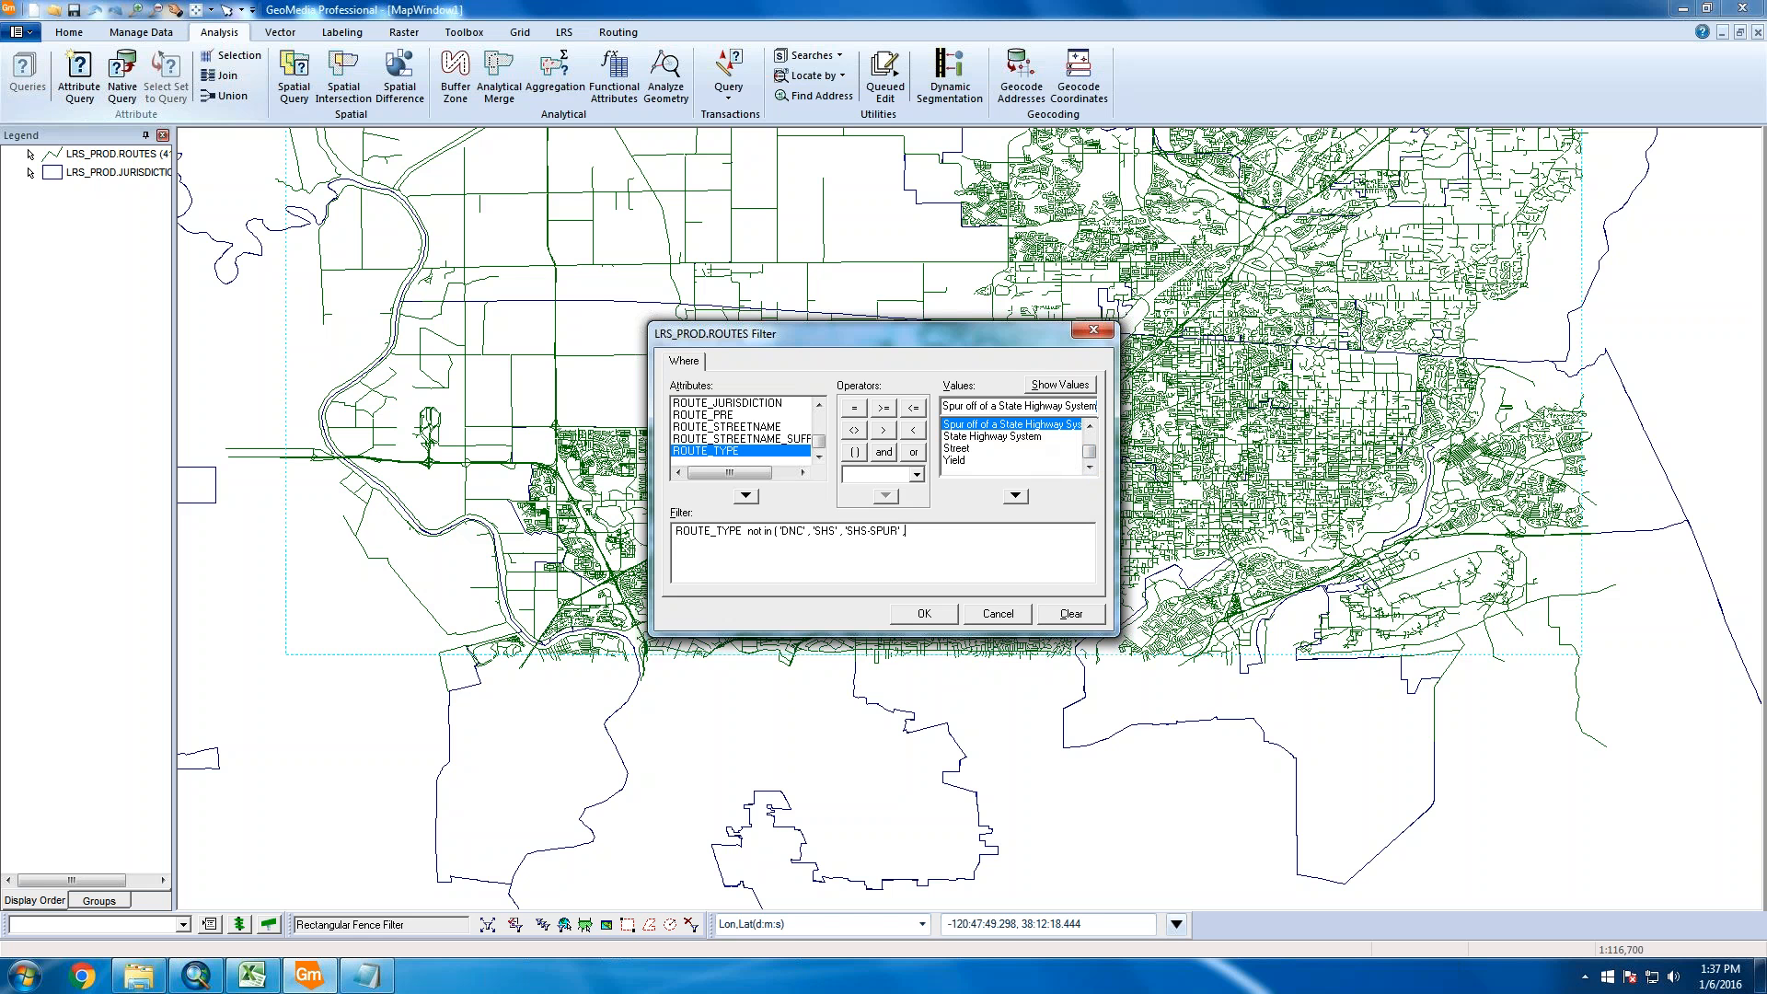
pyautogui.write(',')
# Add the STREET-SPUR value, then delete it from the filter text
pyautogui.click(1089, 425)
pyautogui.click(1089, 425)
pyautogui.click(1089, 425)
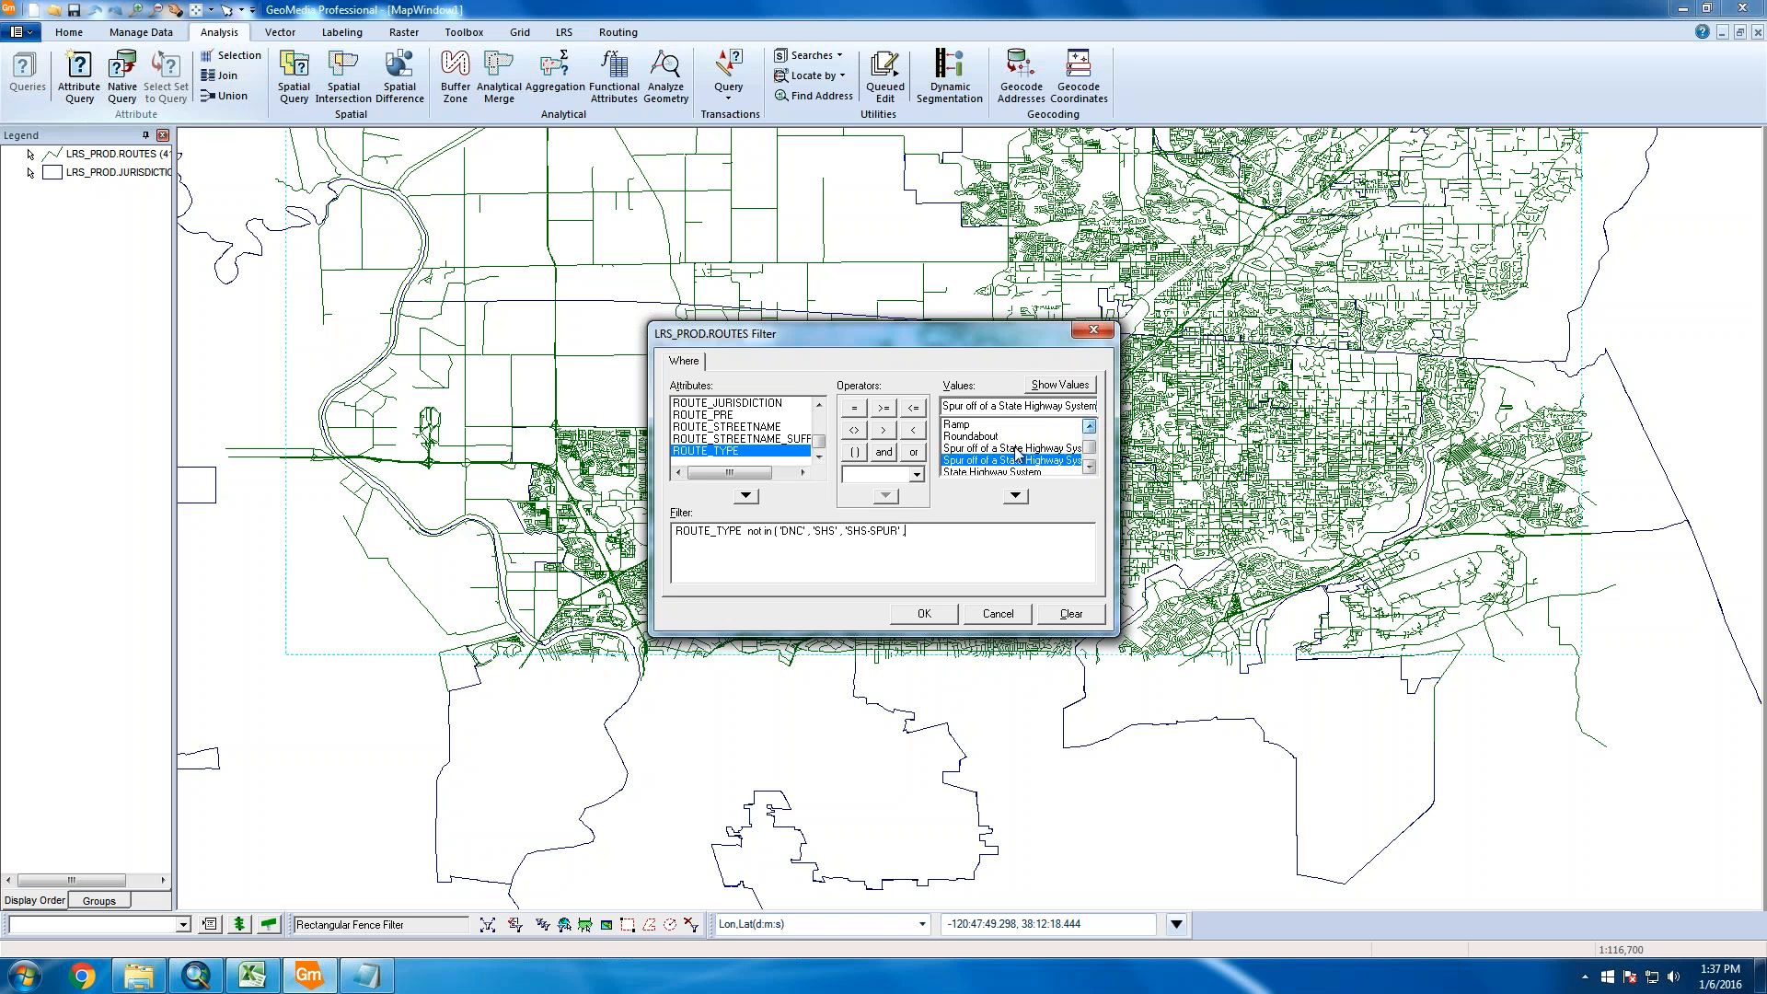
pyautogui.doubleClick(1016, 449)
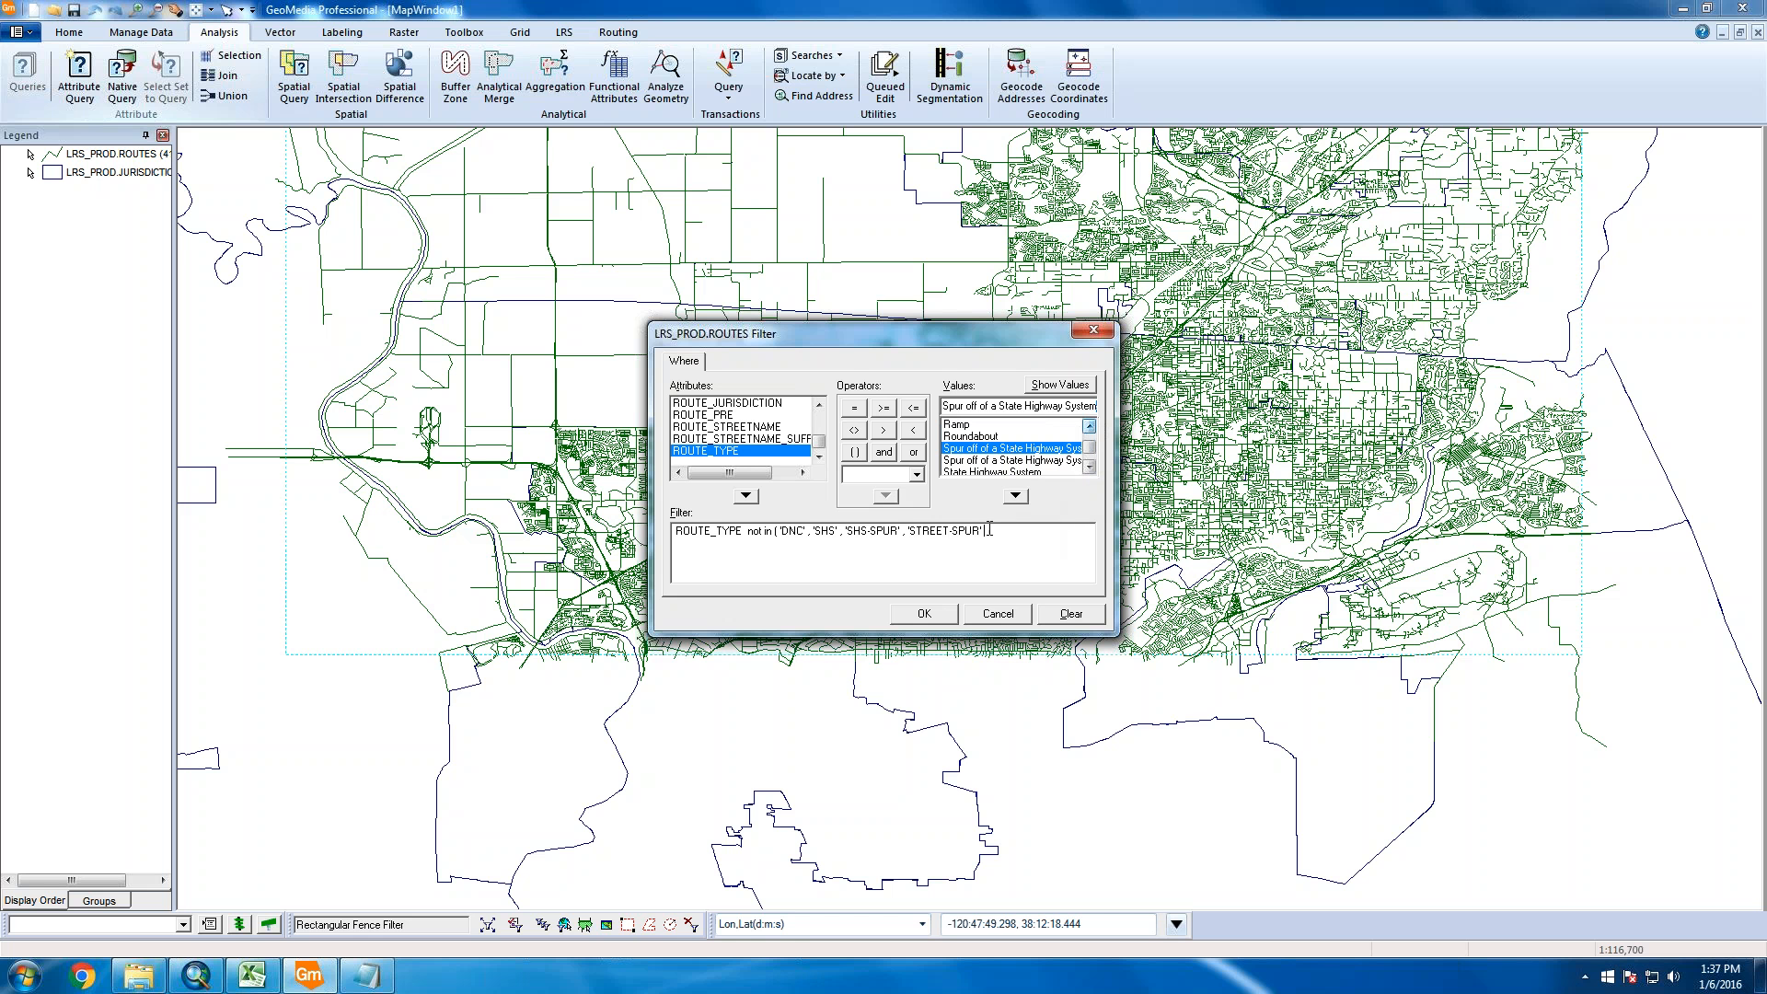
pyautogui.moveTo(908, 532); pyautogui.dragTo(998, 525)
pyautogui.press('Delete')
pyautogui.click(1090, 428)
pyautogui.click(1089, 427)
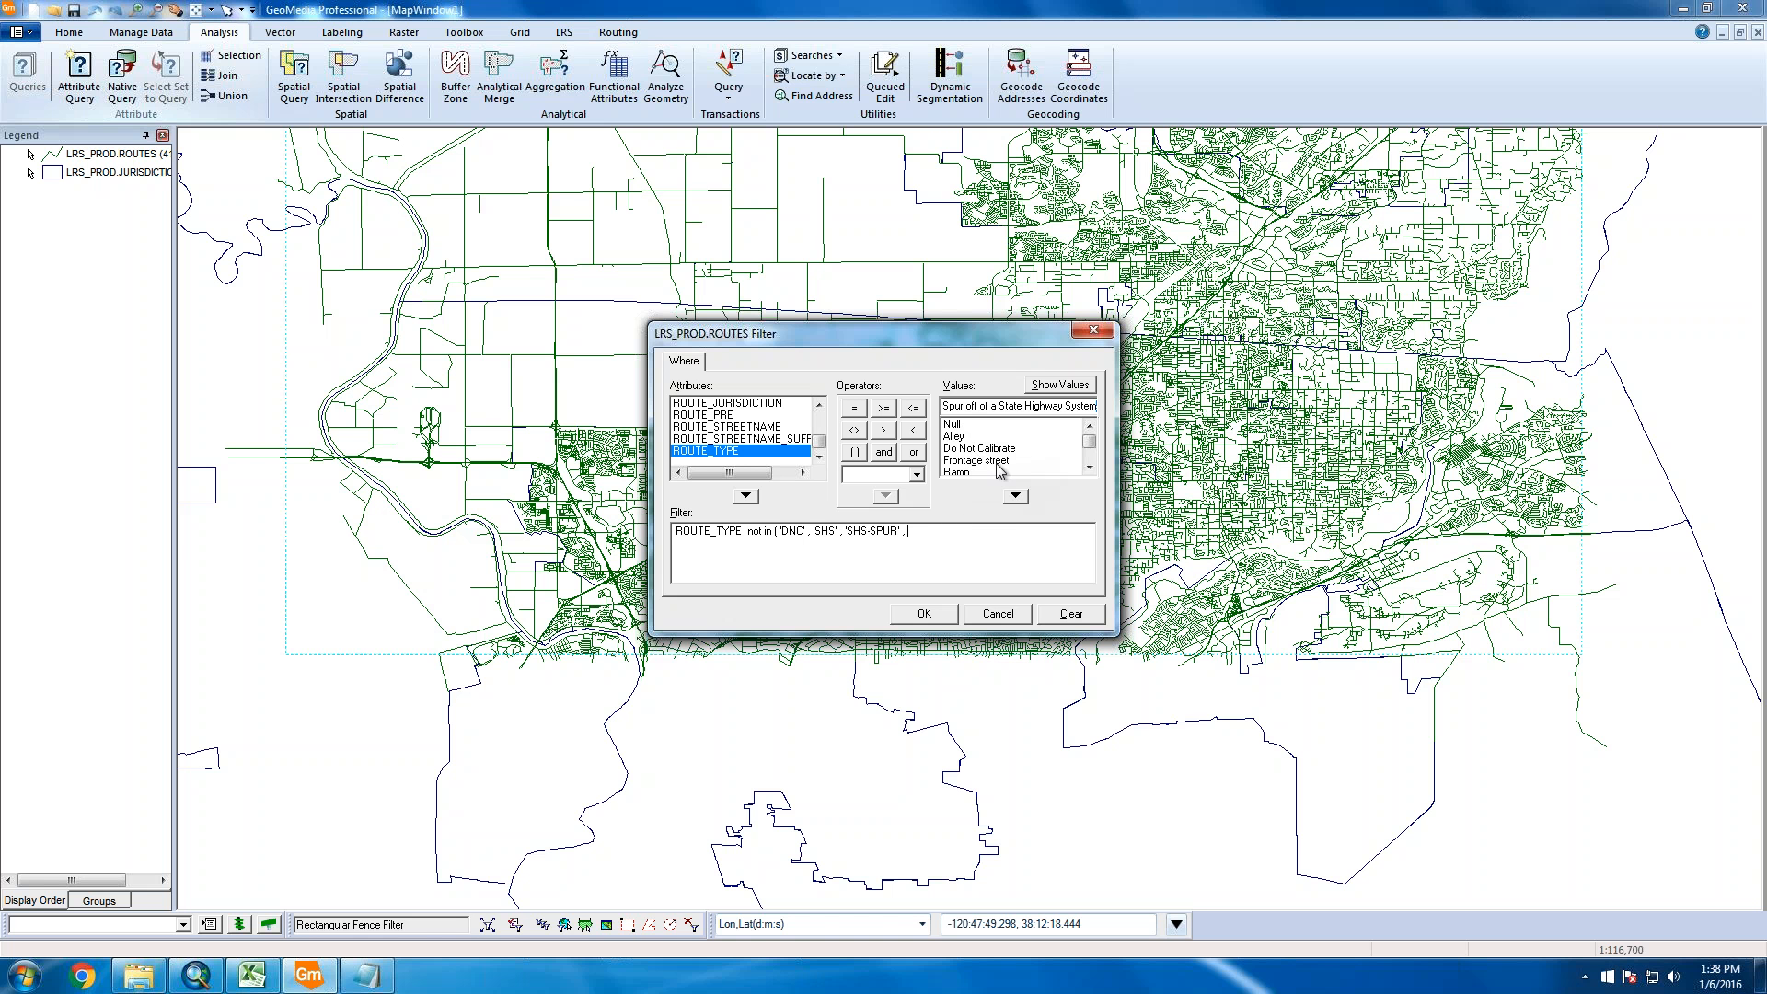
pyautogui.click(1090, 468)
pyautogui.click(1090, 467)
pyautogui.click(1089, 467)
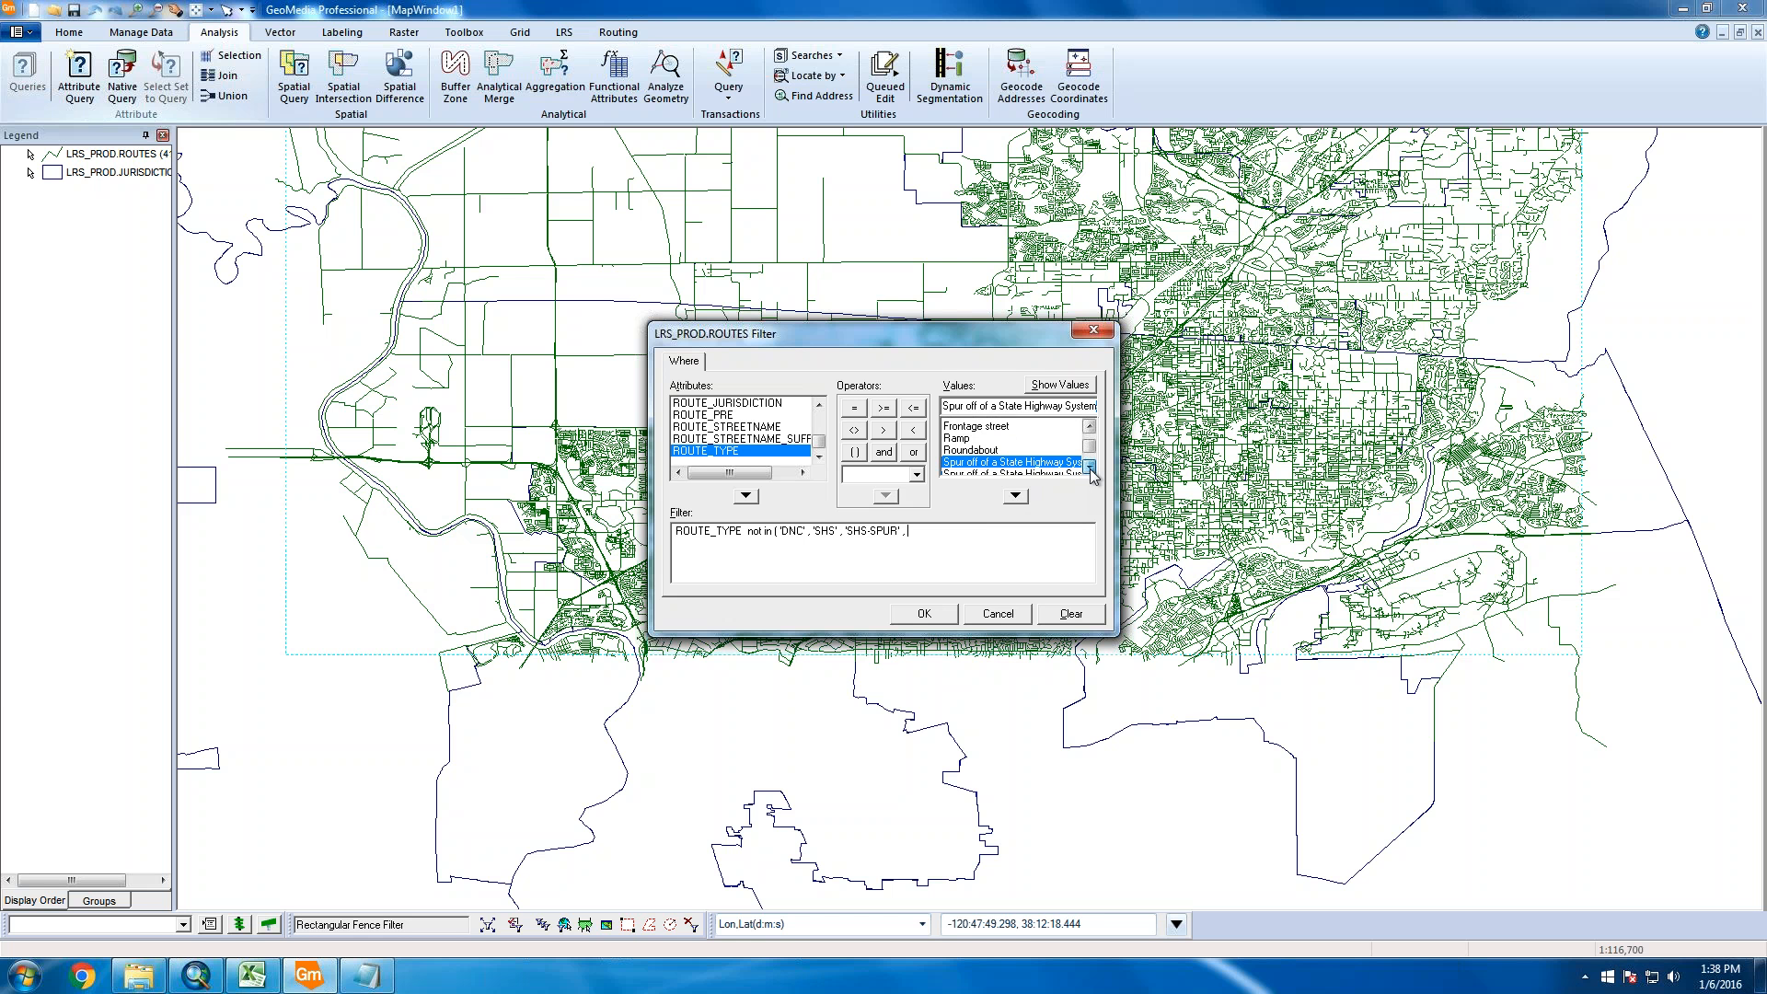
pyautogui.click(1090, 468)
pyautogui.click(1090, 467)
pyautogui.click(1090, 468)
pyautogui.click(1090, 467)
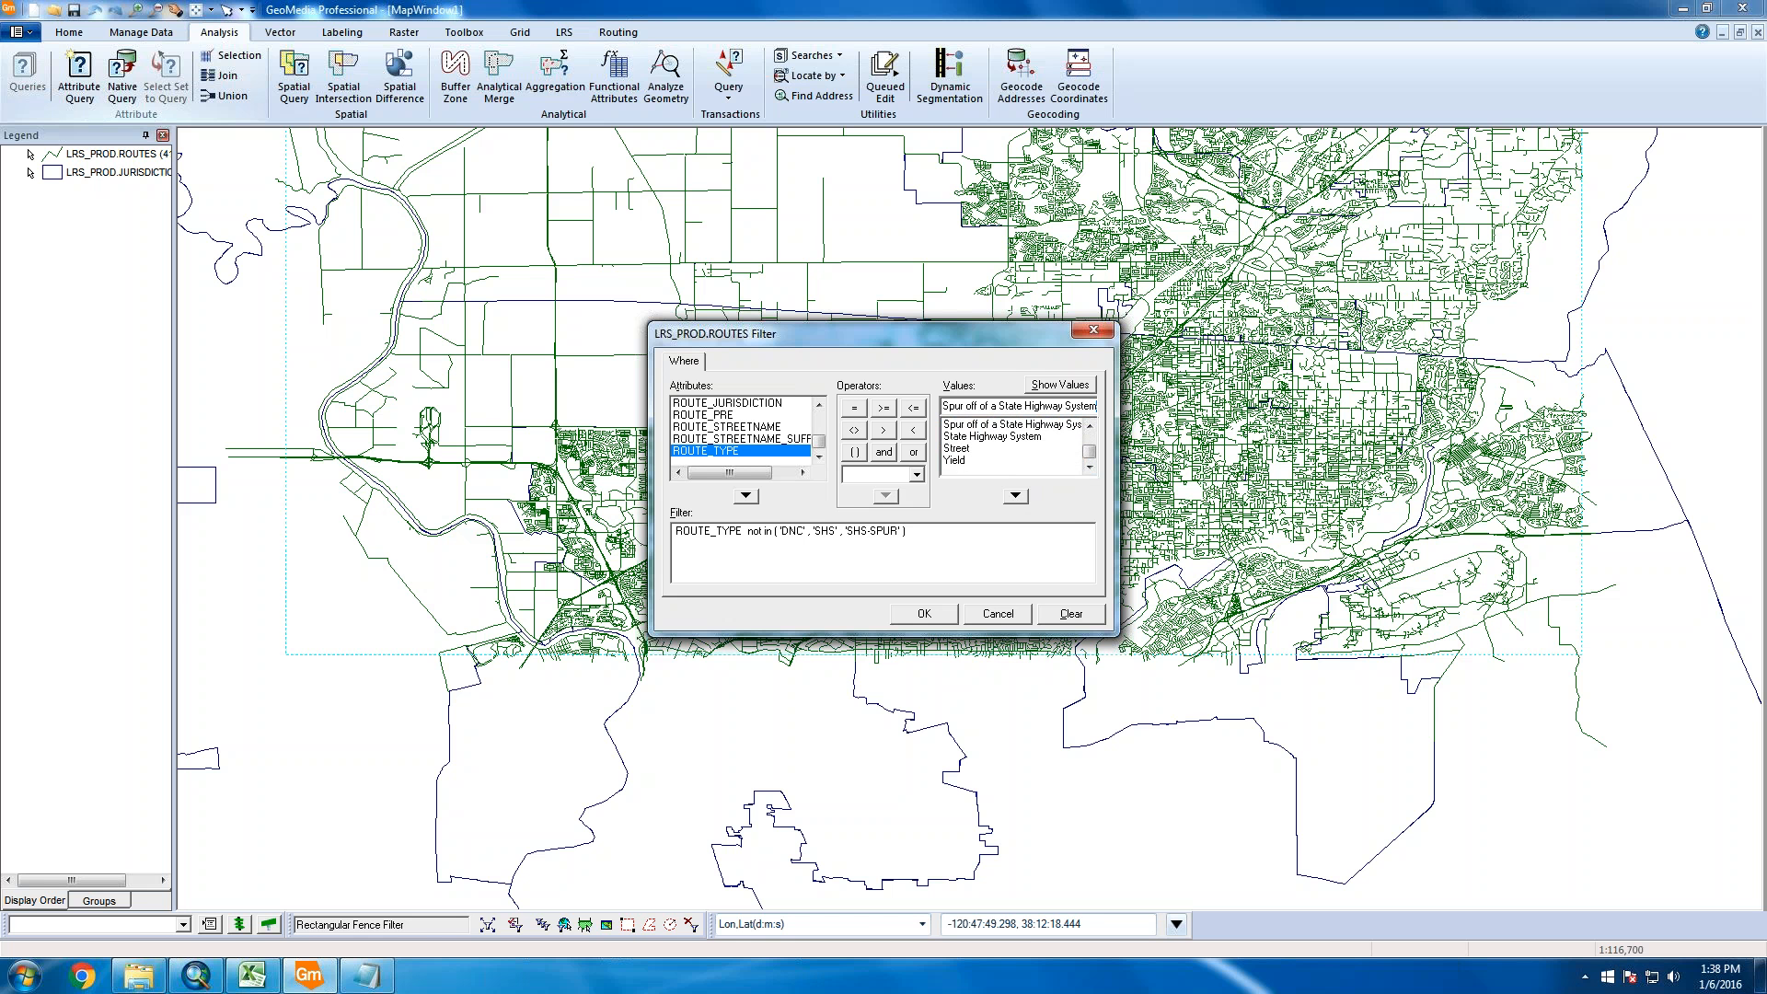
# Close the value list with ')', check the Notepad remove list, and return to the filter
pyautogui.write(')')
pyautogui.click(366, 977)
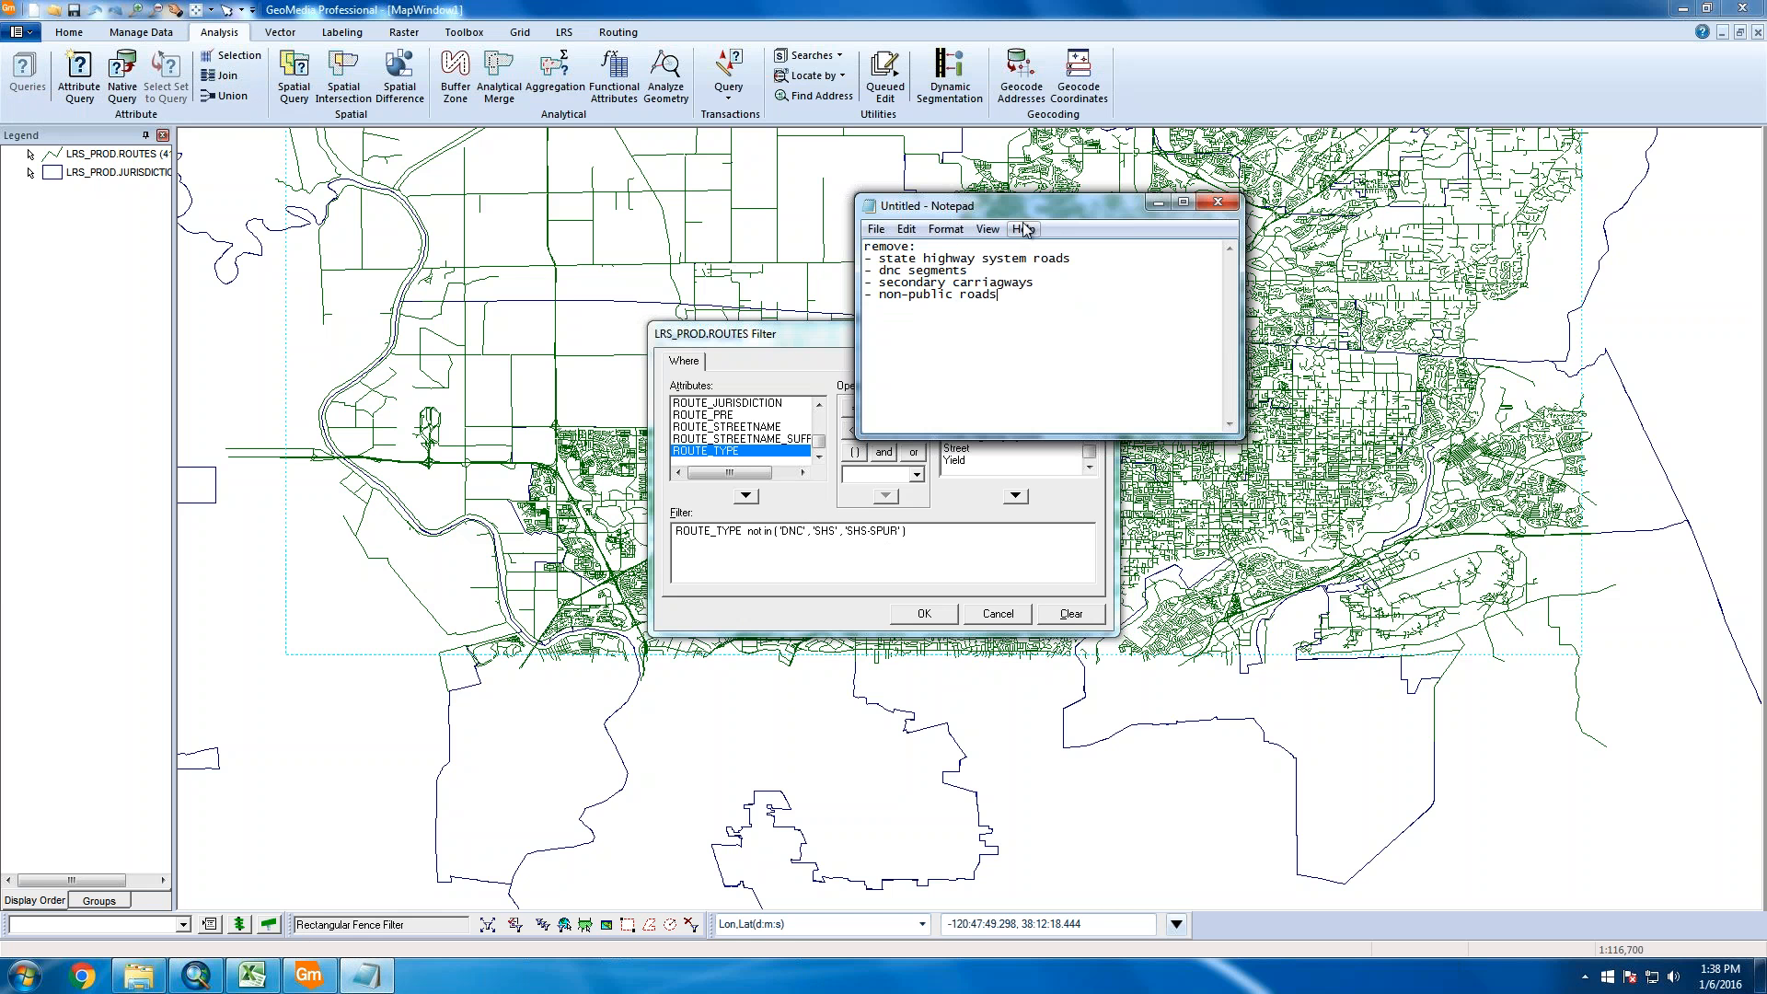
pyautogui.moveTo(1044, 210); pyautogui.dragTo(465, 165)
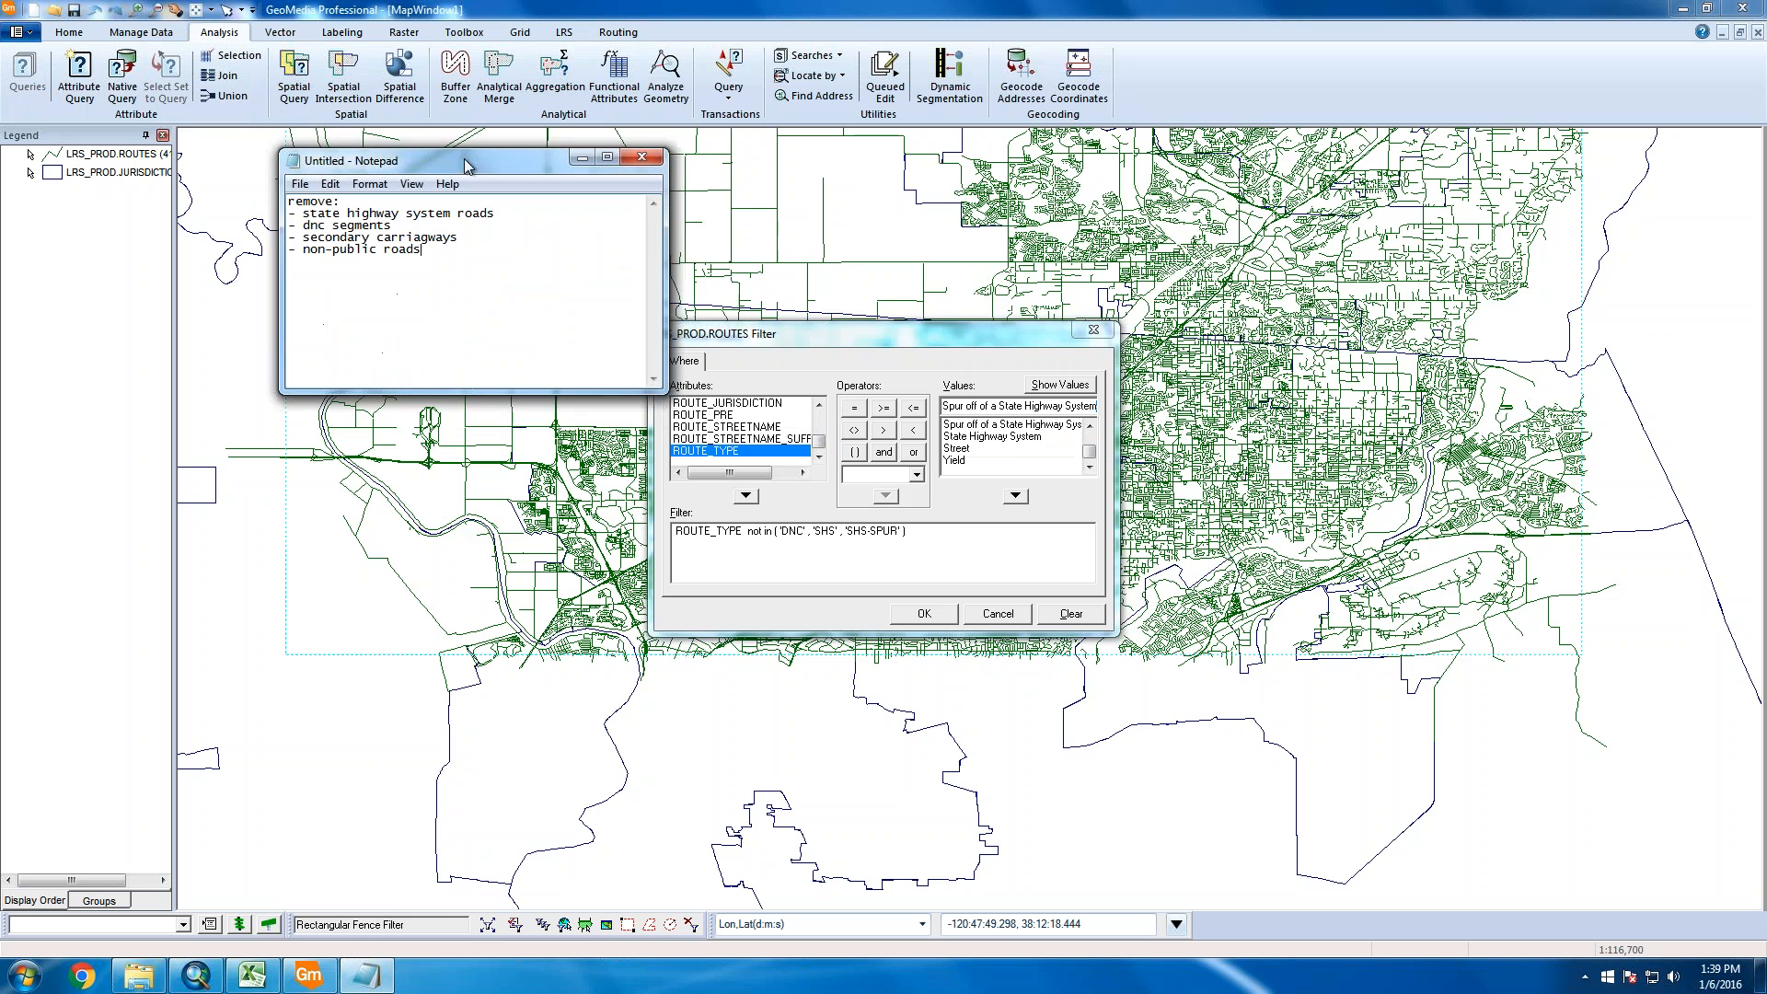
pyautogui.click(952, 537)
pyautogui.click(747, 541)
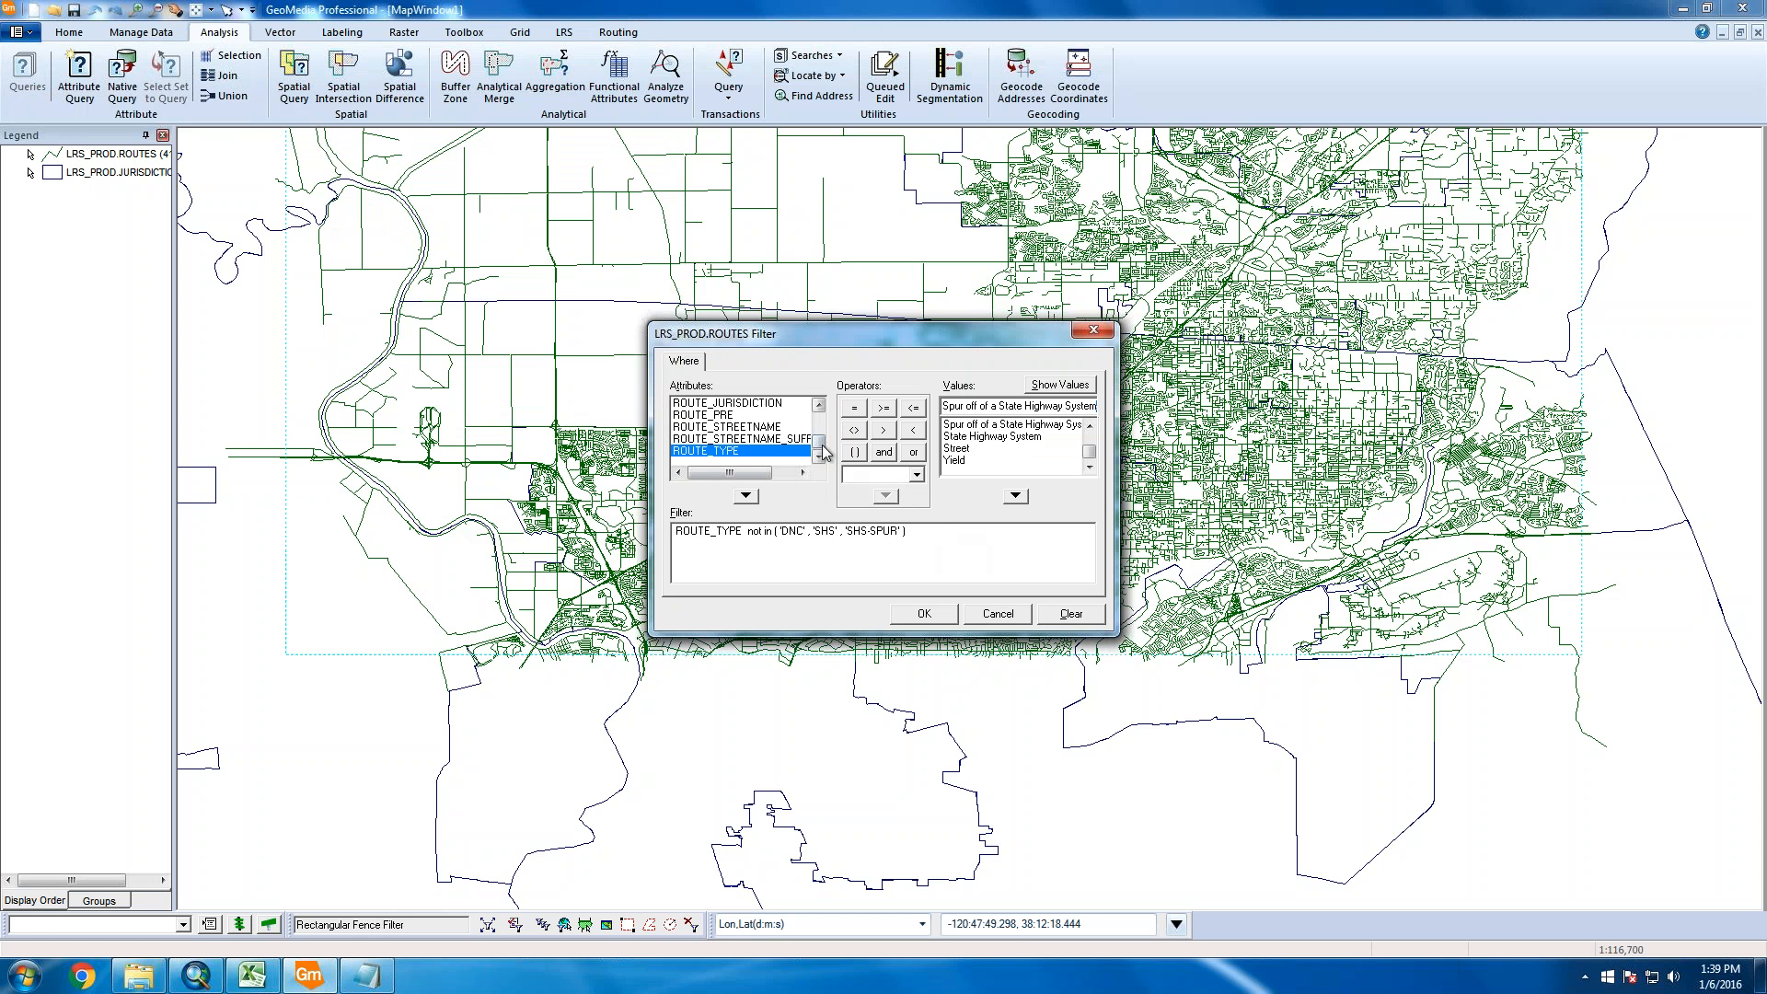
pyautogui.scroll(5, 769, 437)
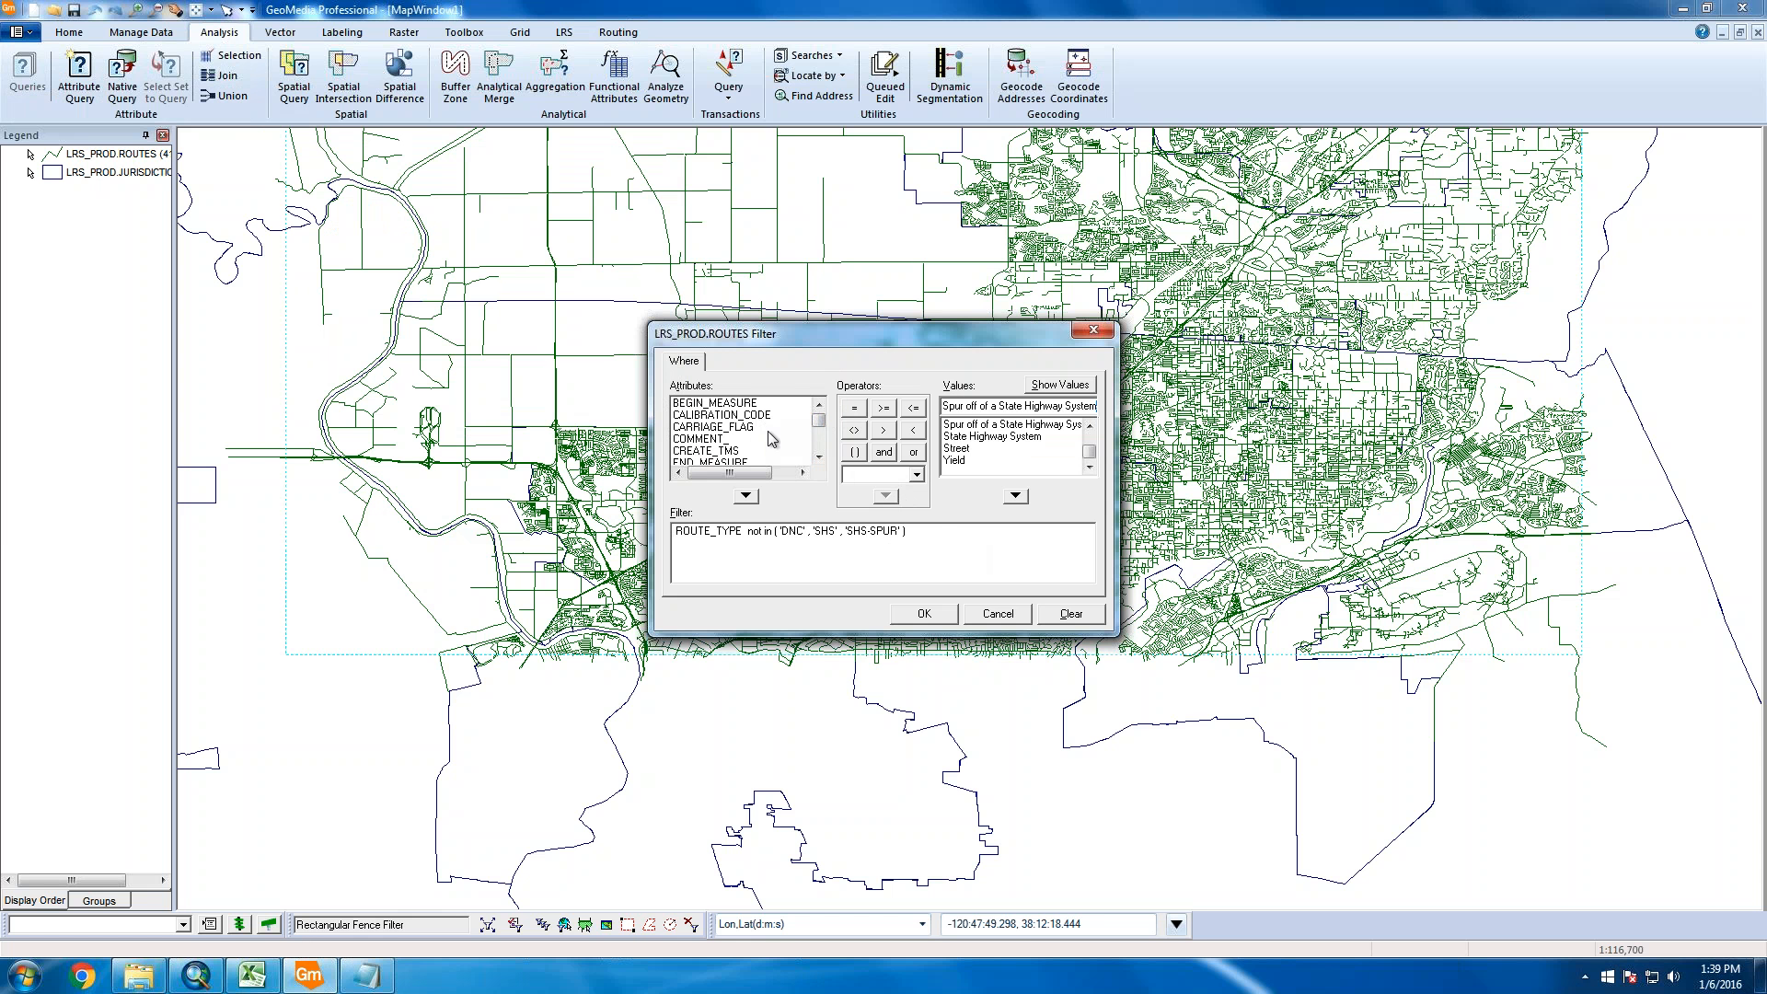
# Put CARRIAGE_FLAG = 'P' or in front of the ROUTE_TYPE not in exclusion
pyautogui.doubleClick(748, 429)
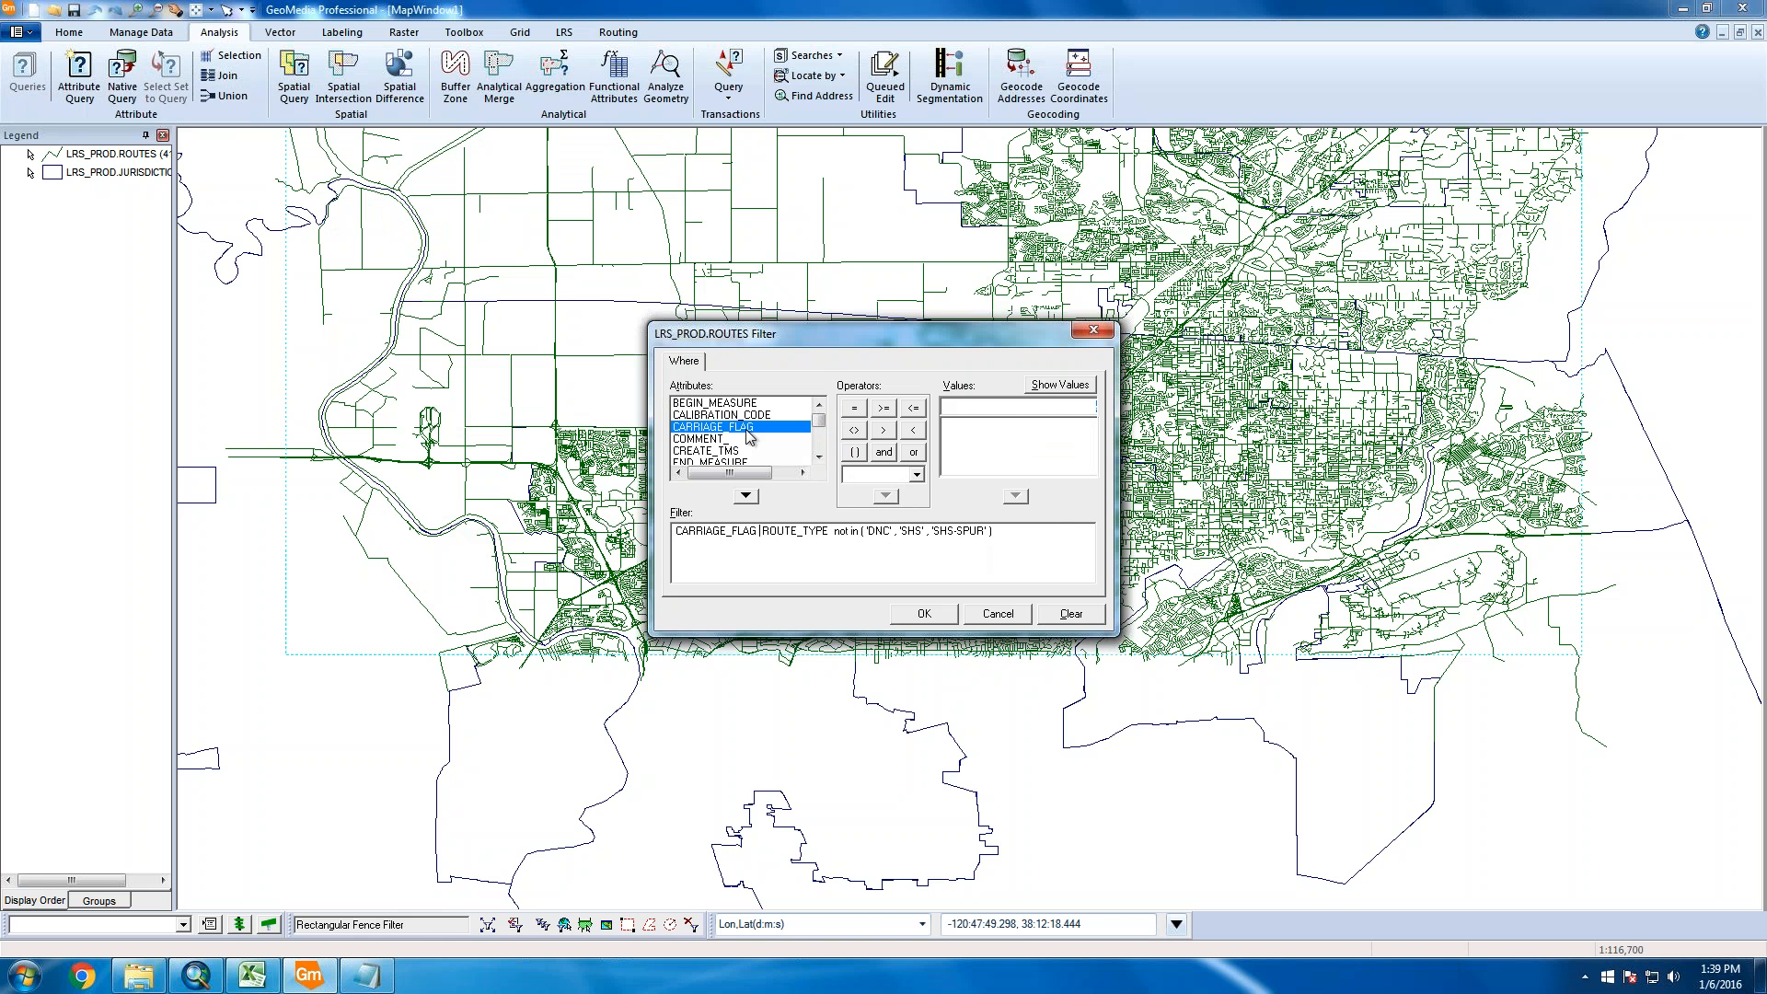
pyautogui.write("= 'P'")
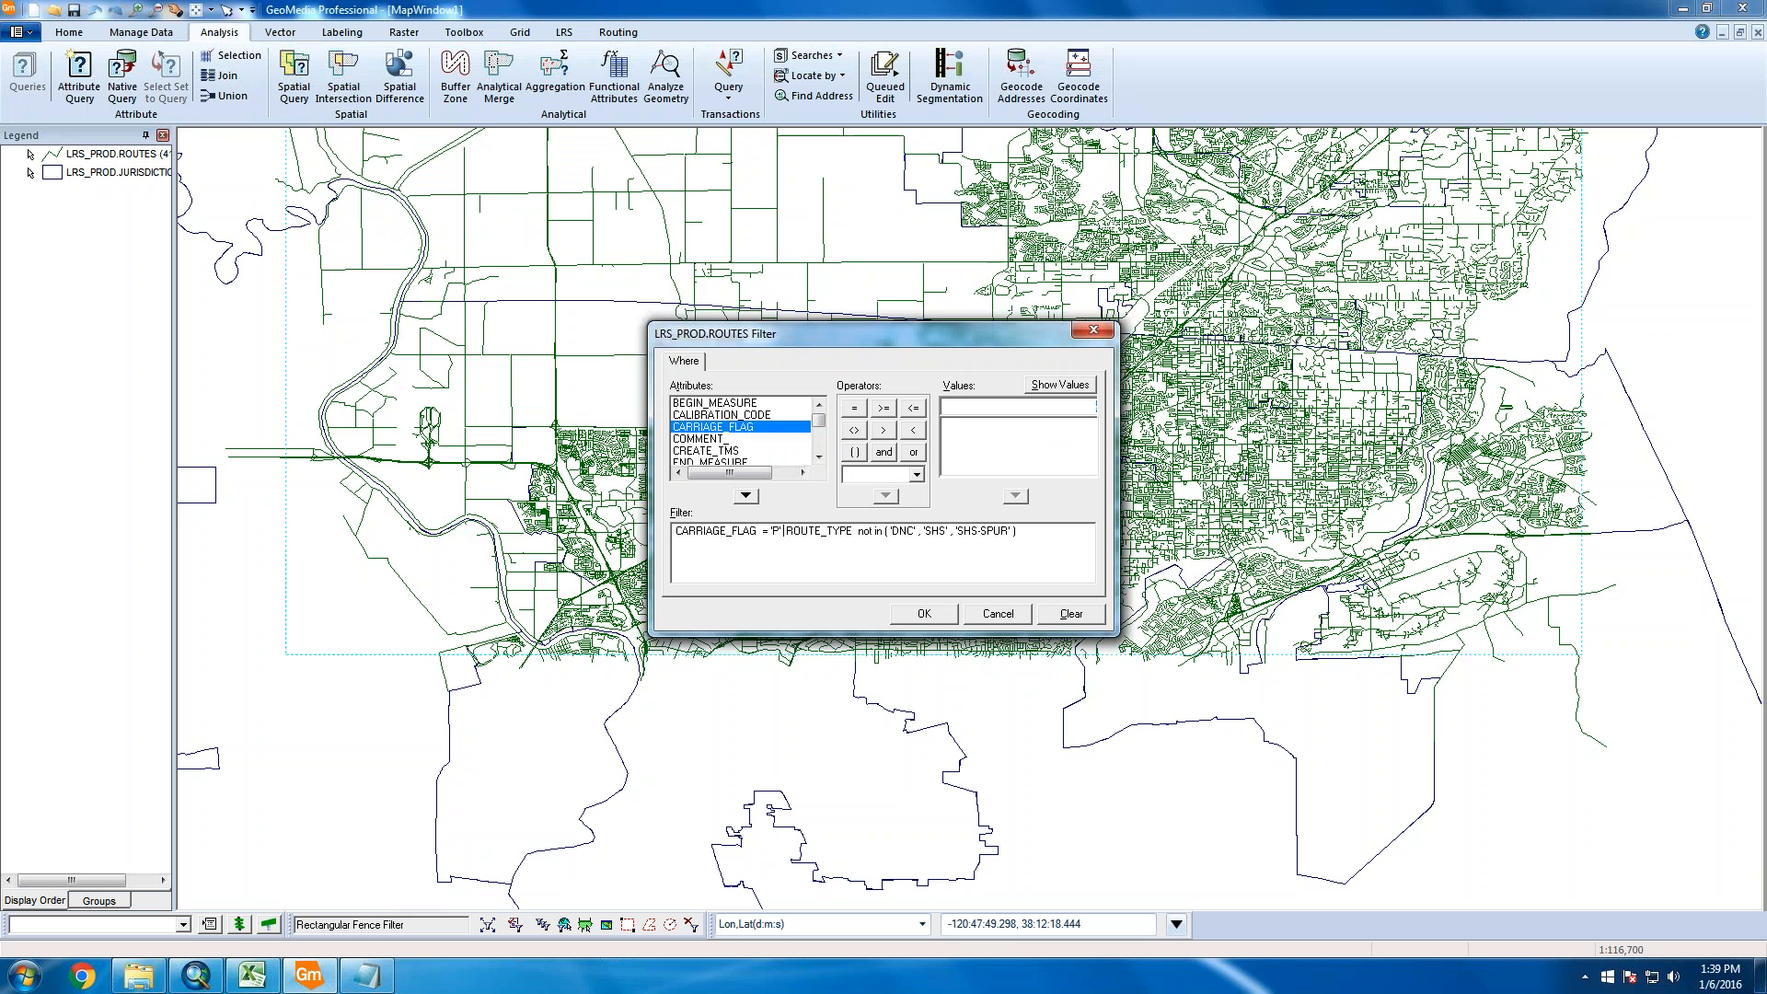
pyautogui.write(' or')
pyautogui.press('Delete')
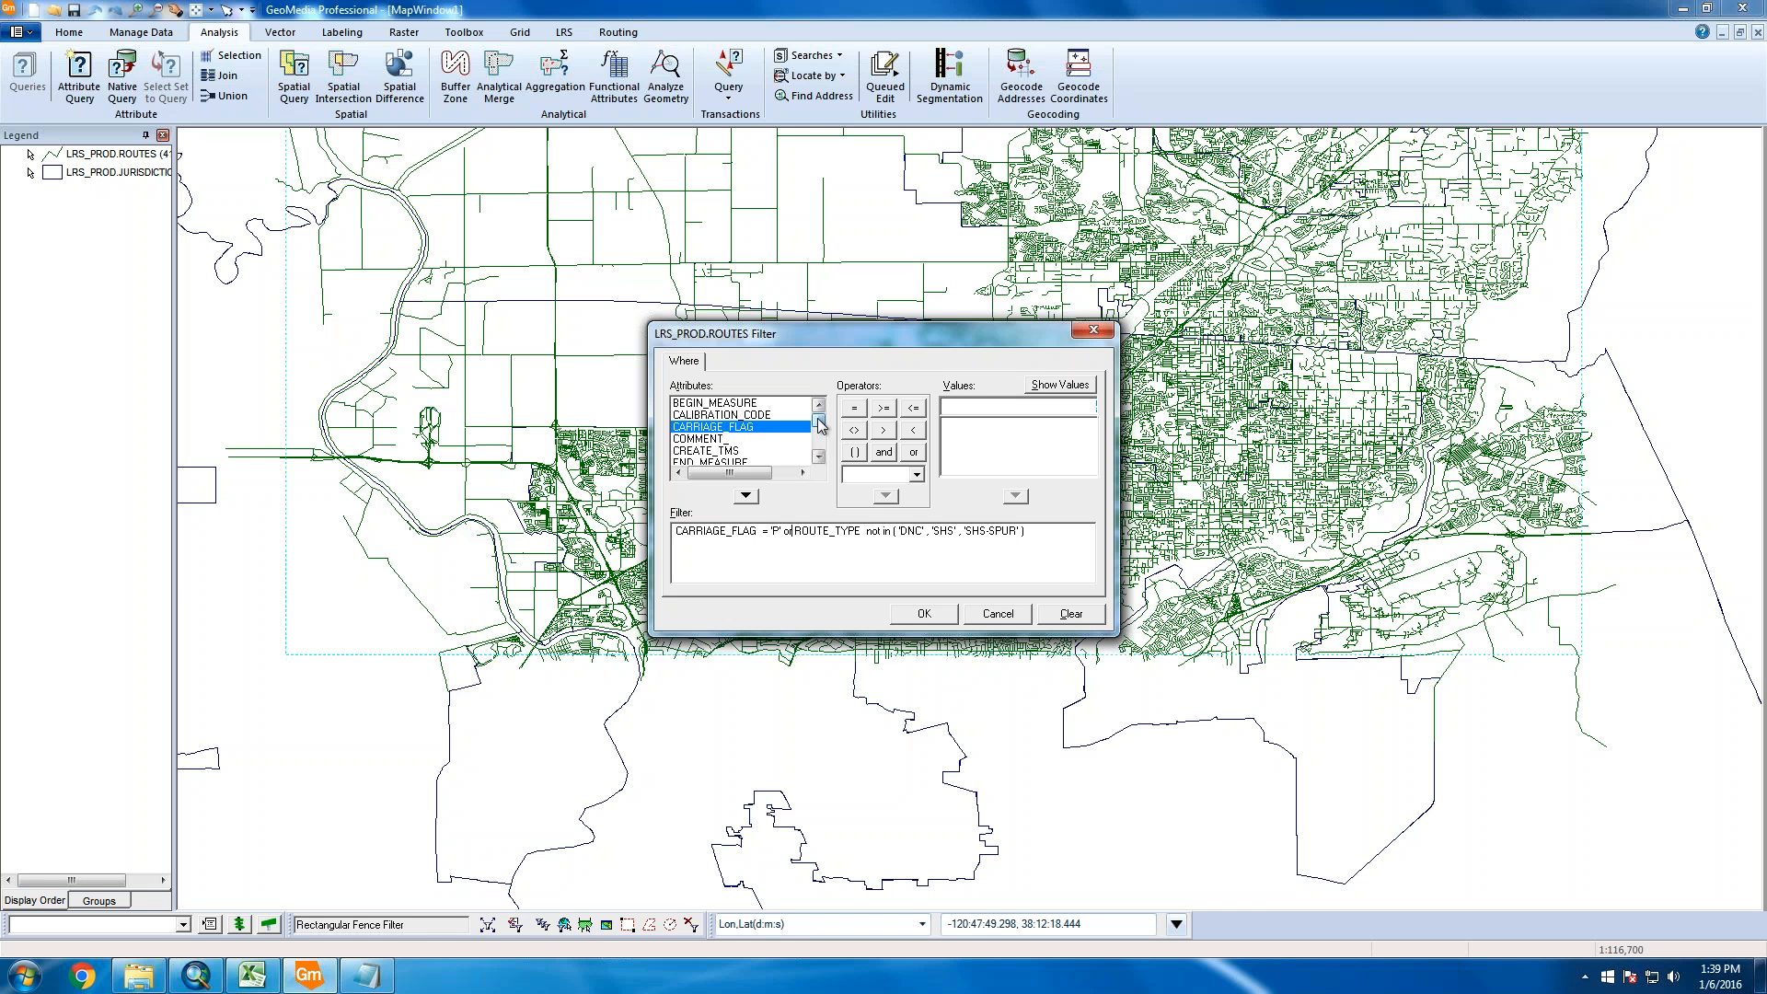
pyautogui.doubleClick(764, 532)
pyautogui.write('<>')
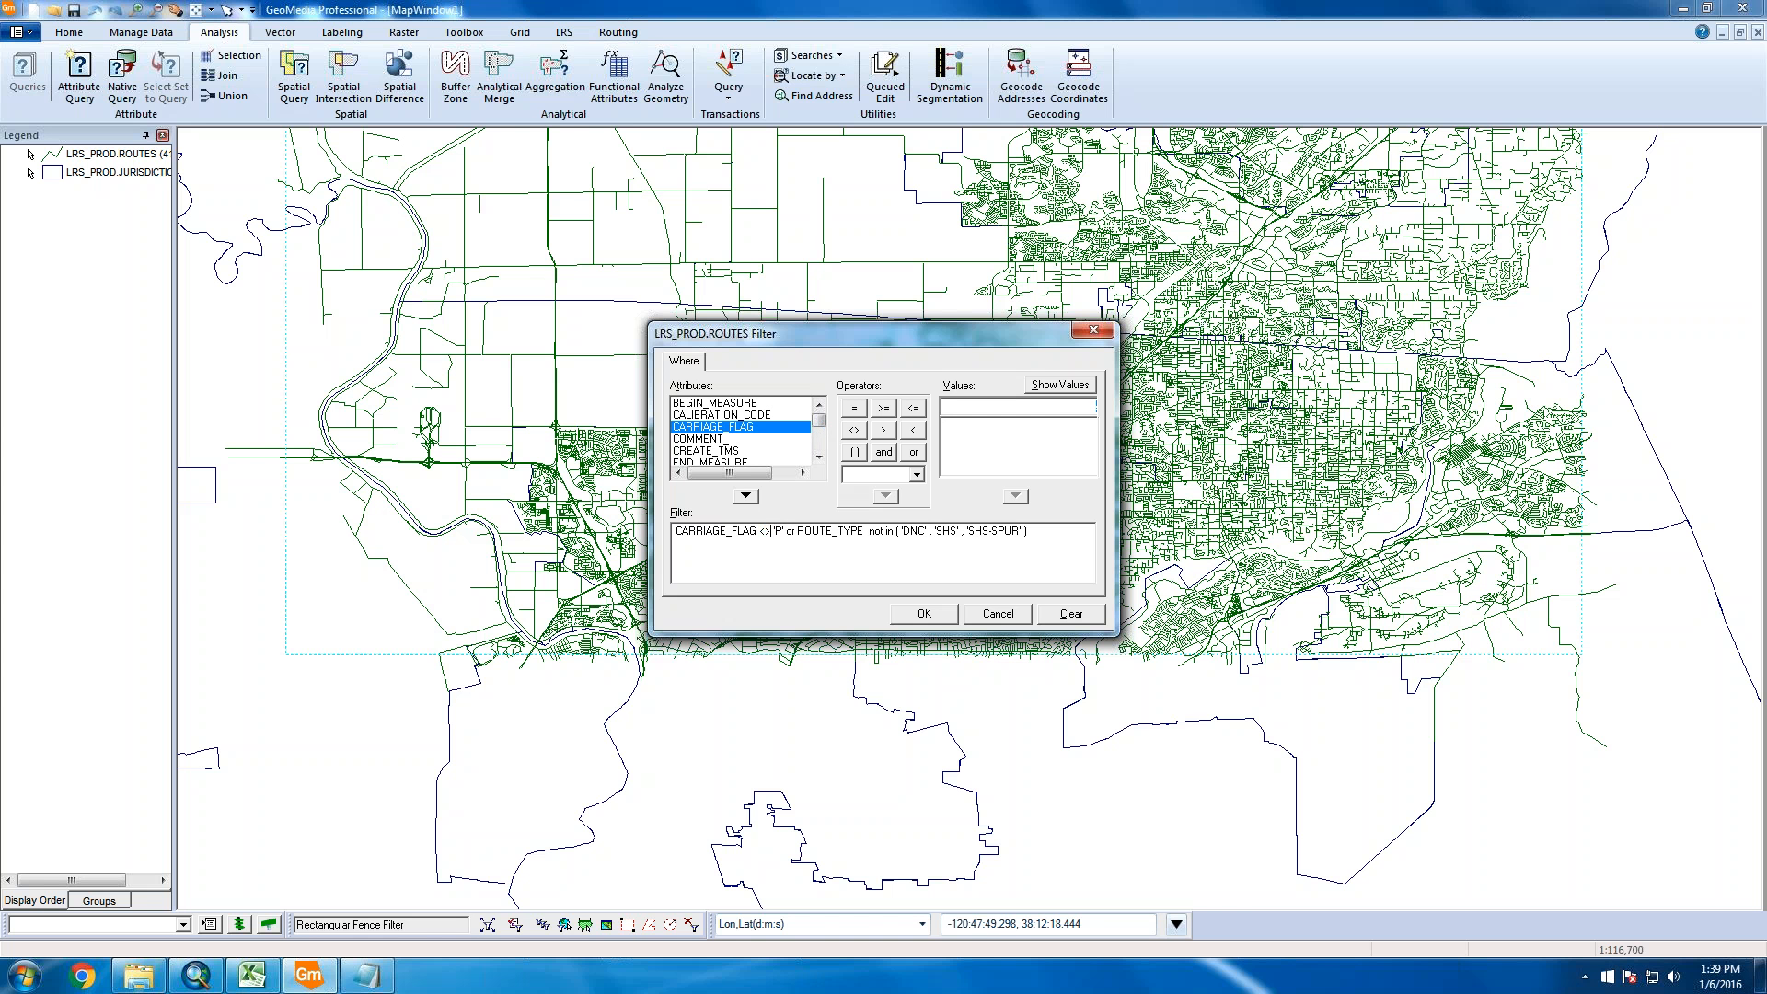
pyautogui.press('BackSpace')
pyautogui.press('BackSpace')
pyautogui.write('=')
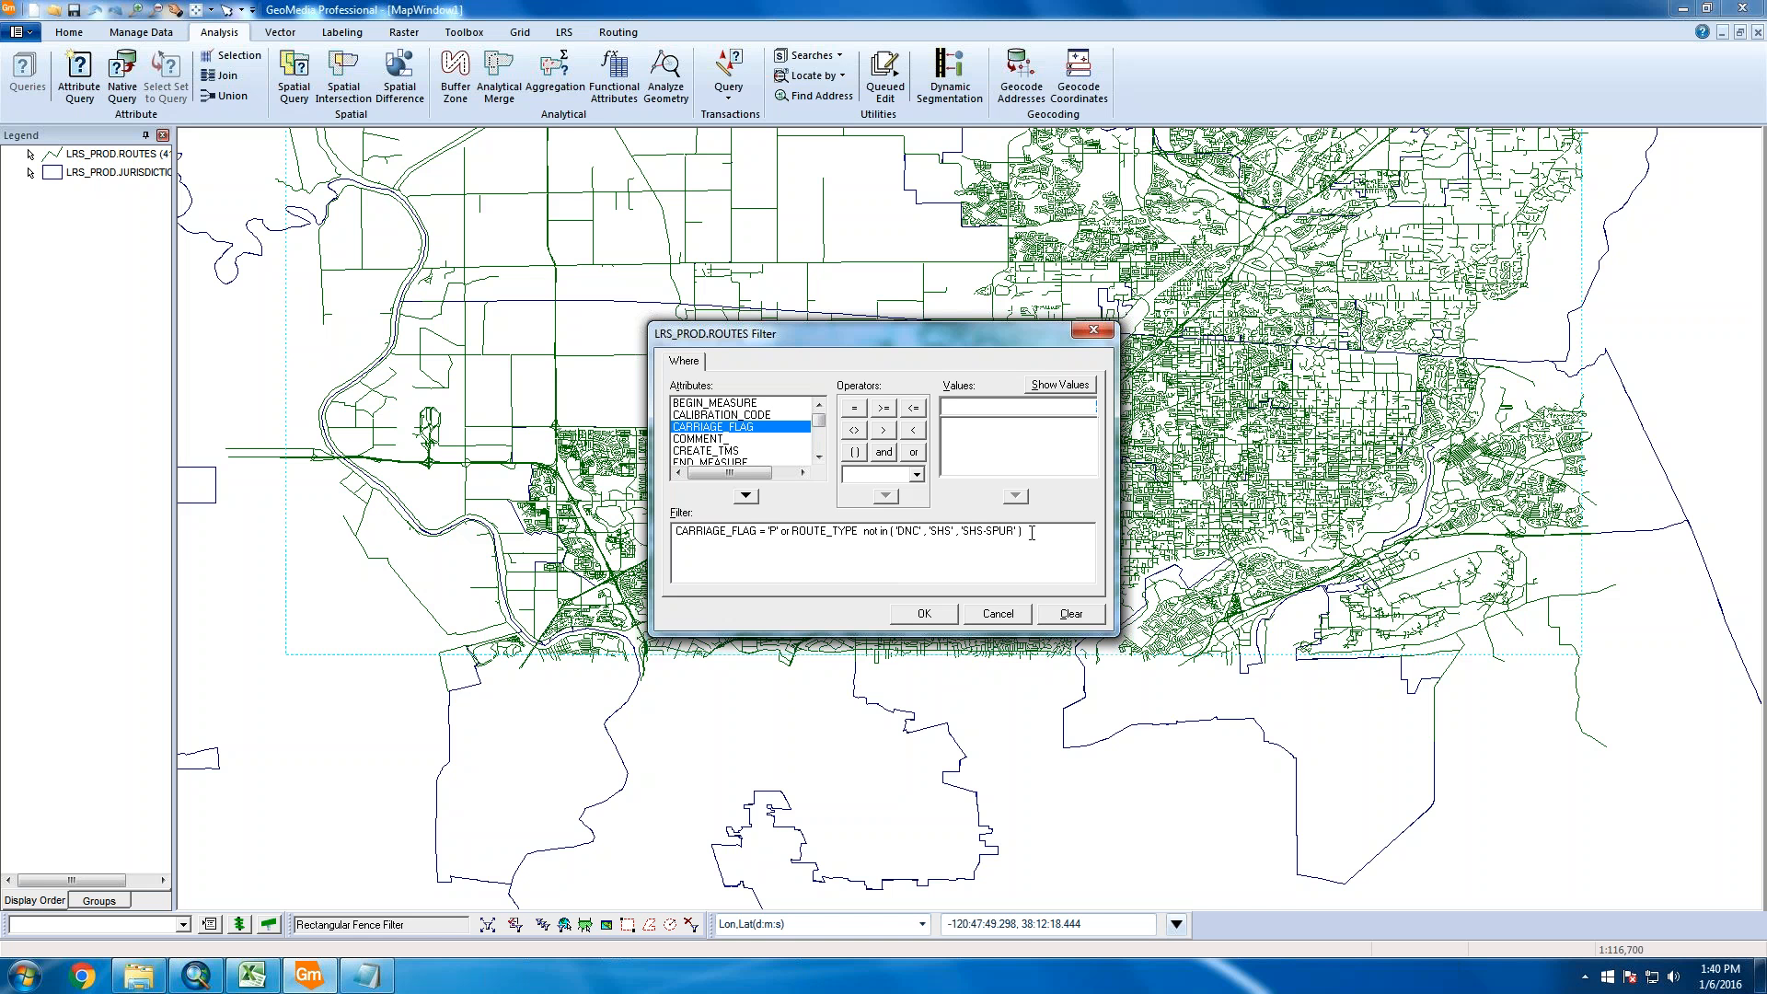
pyautogui.moveTo(1023, 534); pyautogui.dragTo(665, 536)
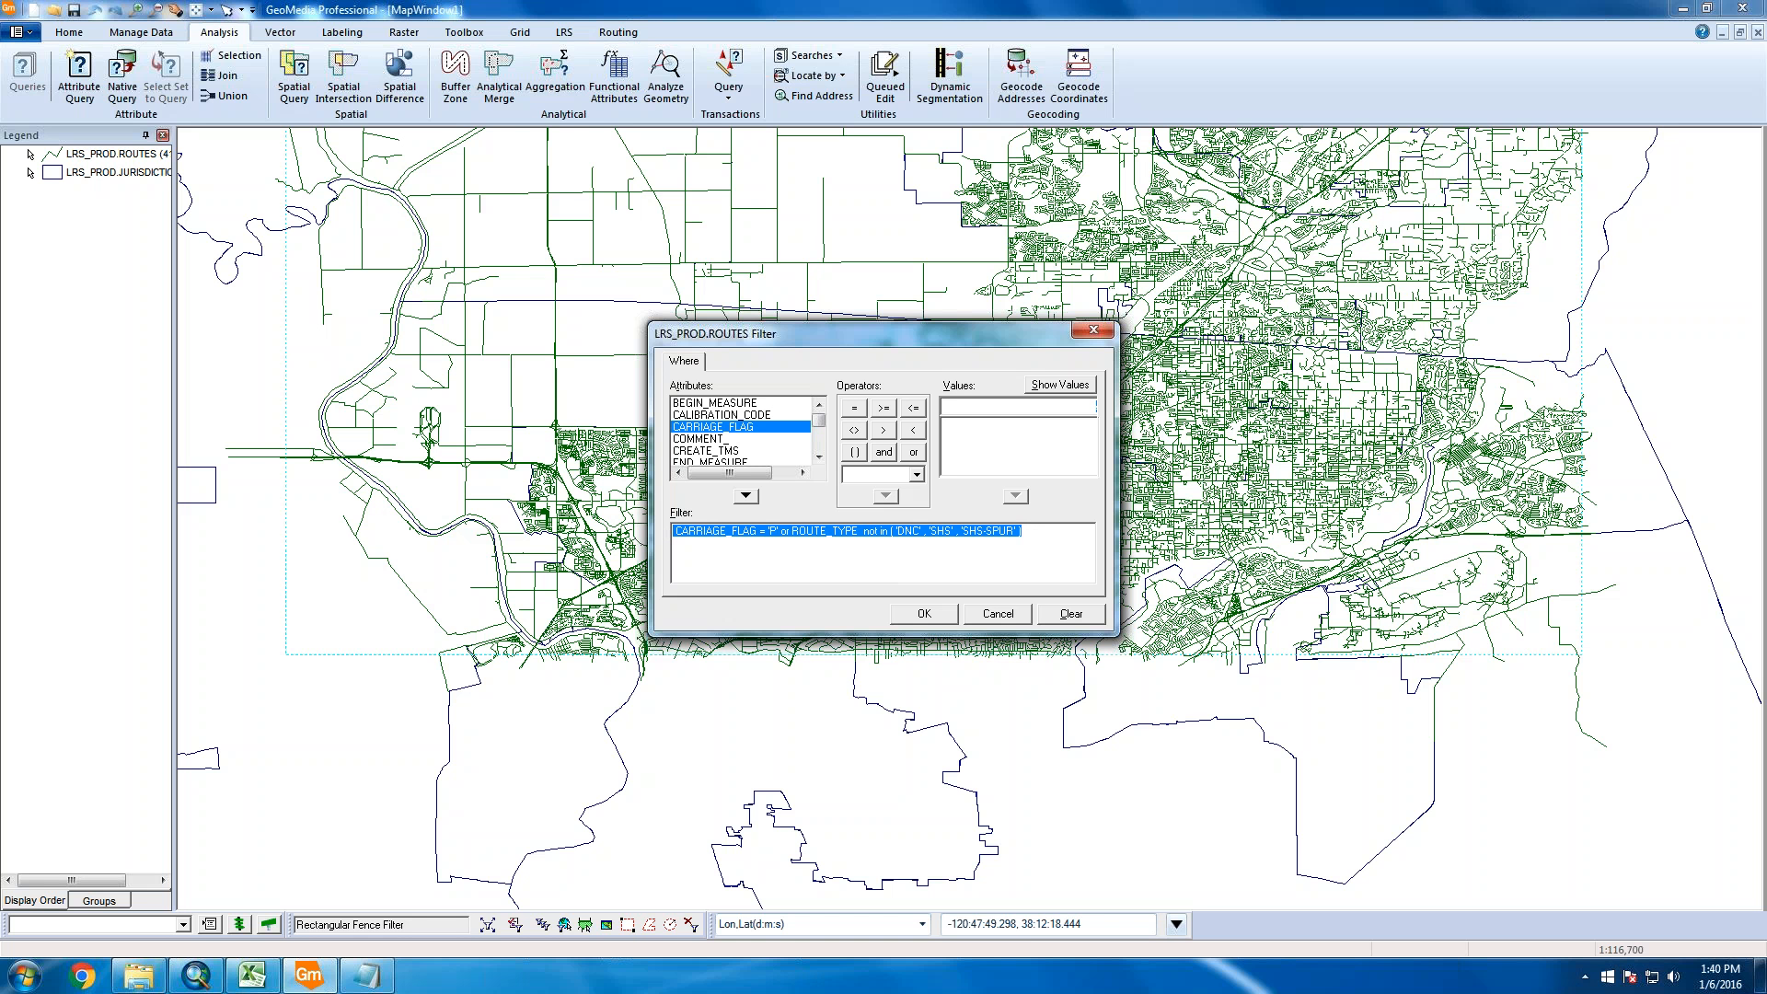
pyautogui.click(837, 535)
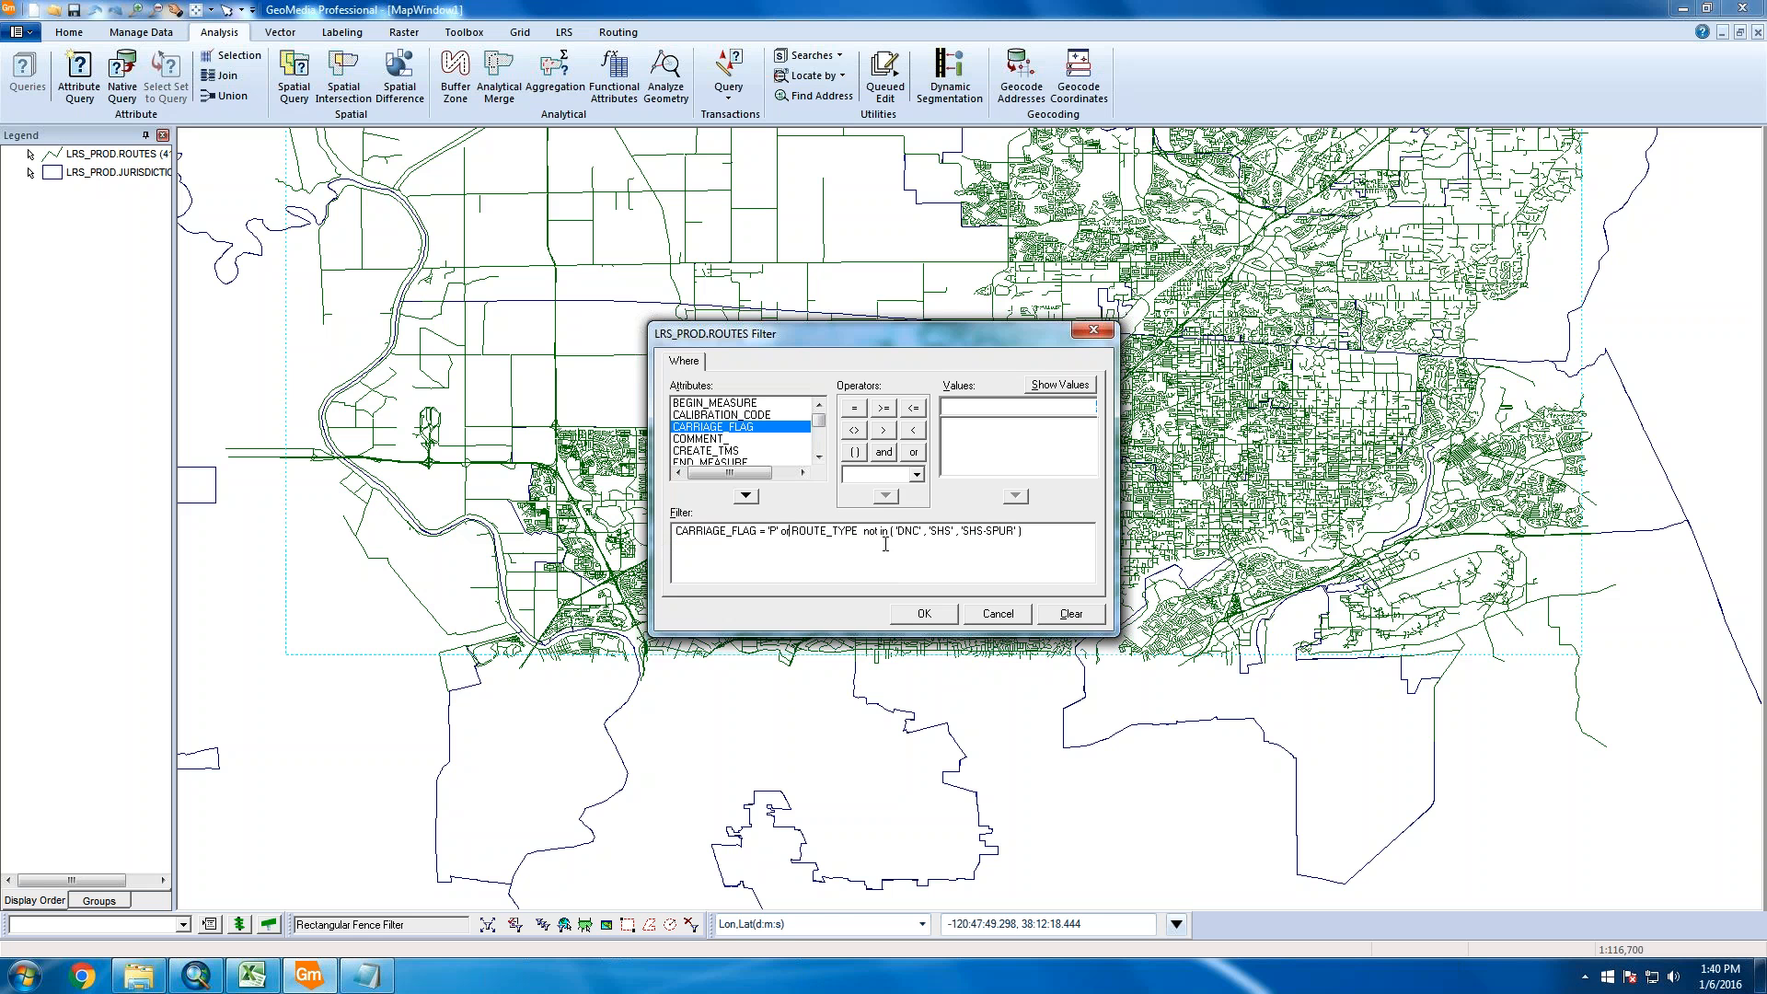
# After checking the notes, delete the CARRIAGE_FLAG = 'P' or condition from the filter
pyautogui.click(367, 975)
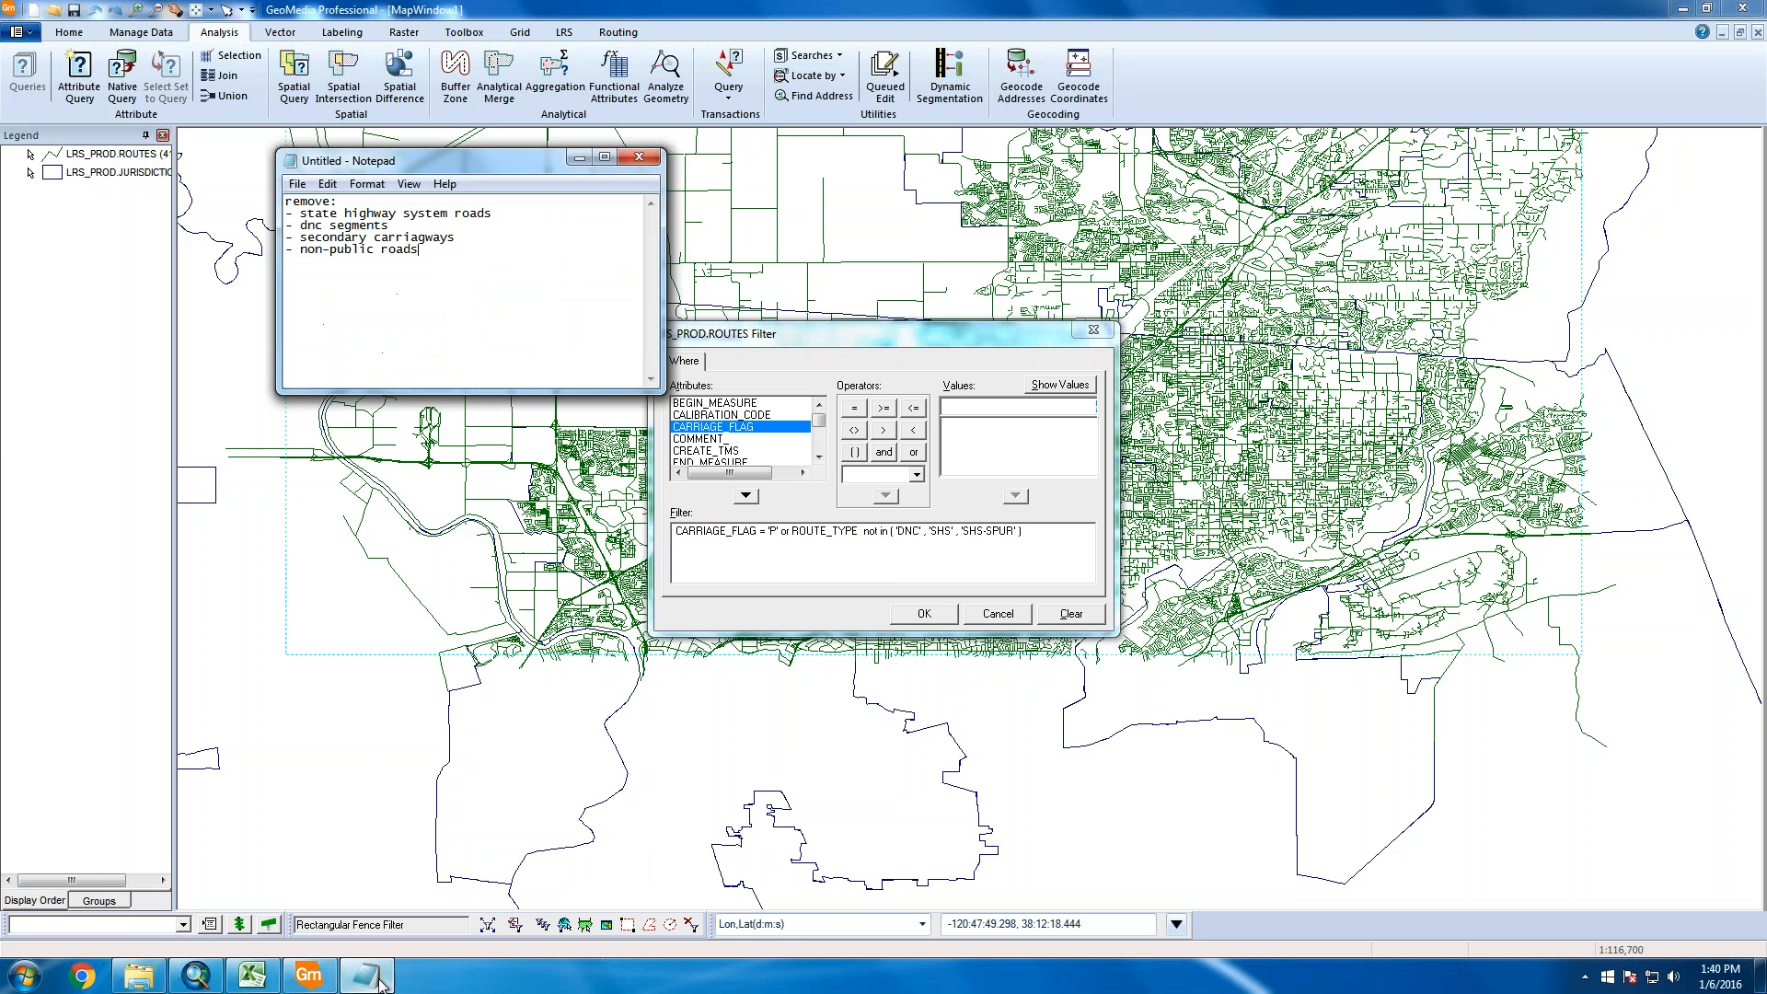
pyautogui.click(871, 340)
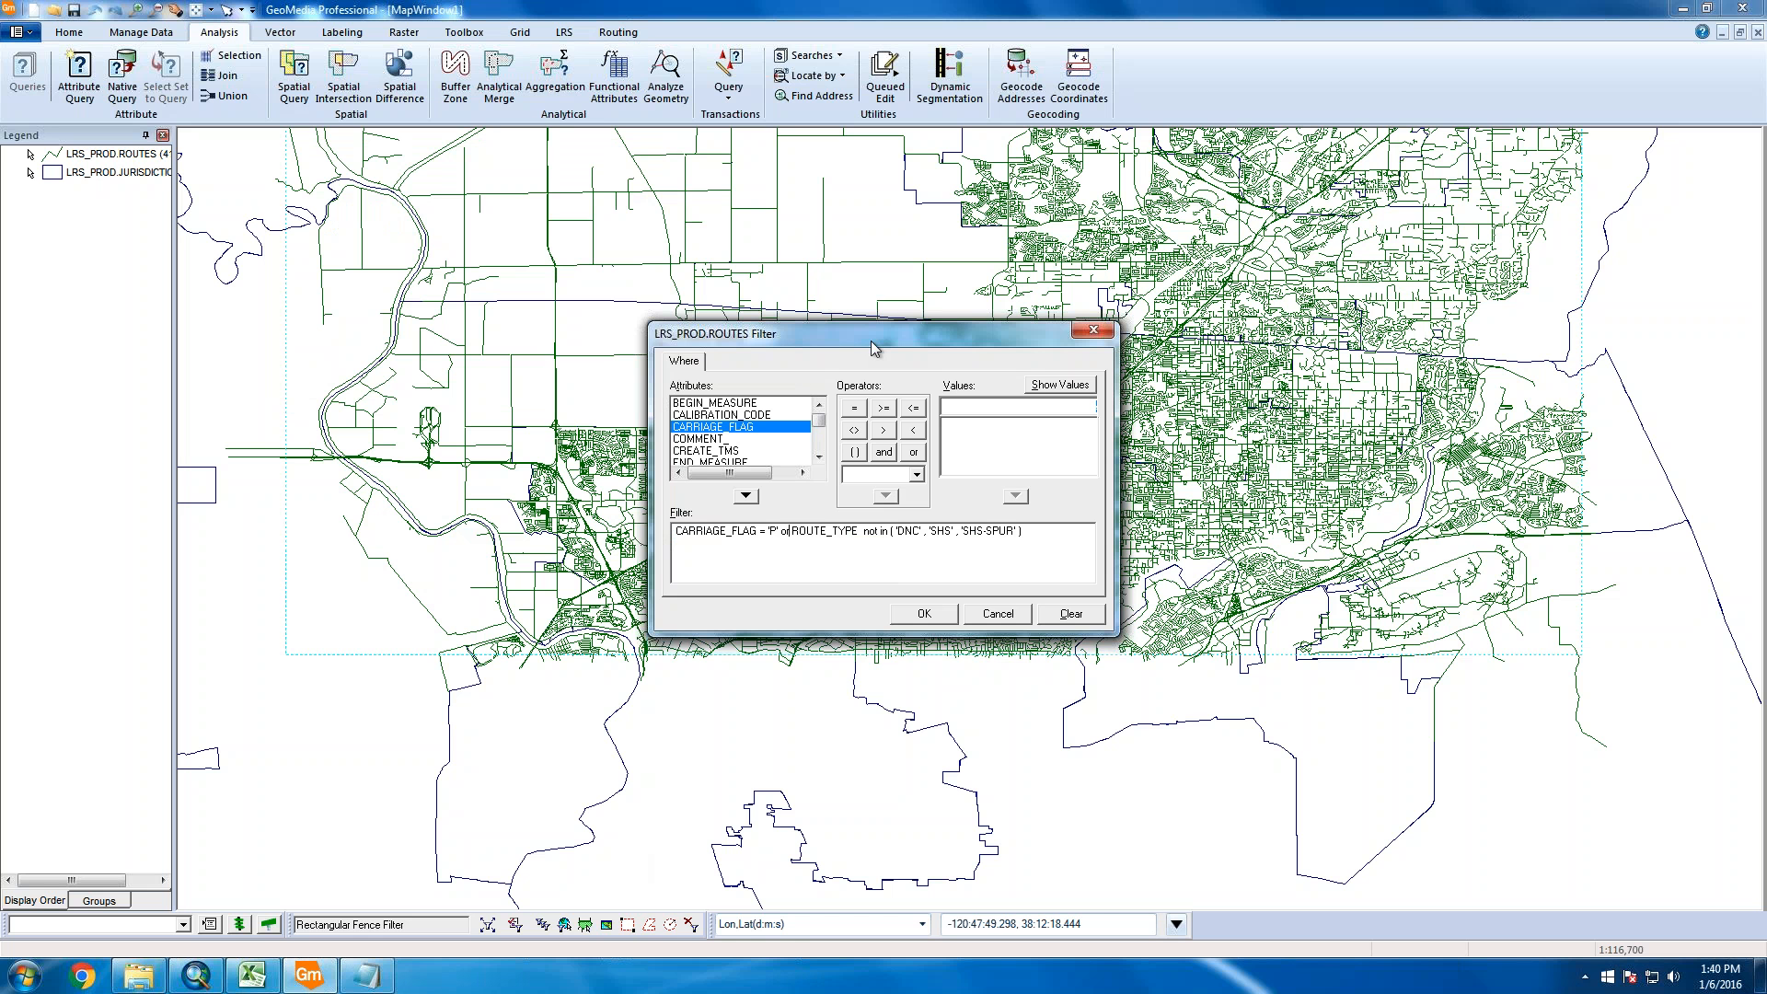
pyautogui.click(789, 533)
pyautogui.moveTo(790, 533); pyautogui.dragTo(631, 532)
pyautogui.press('Delete')
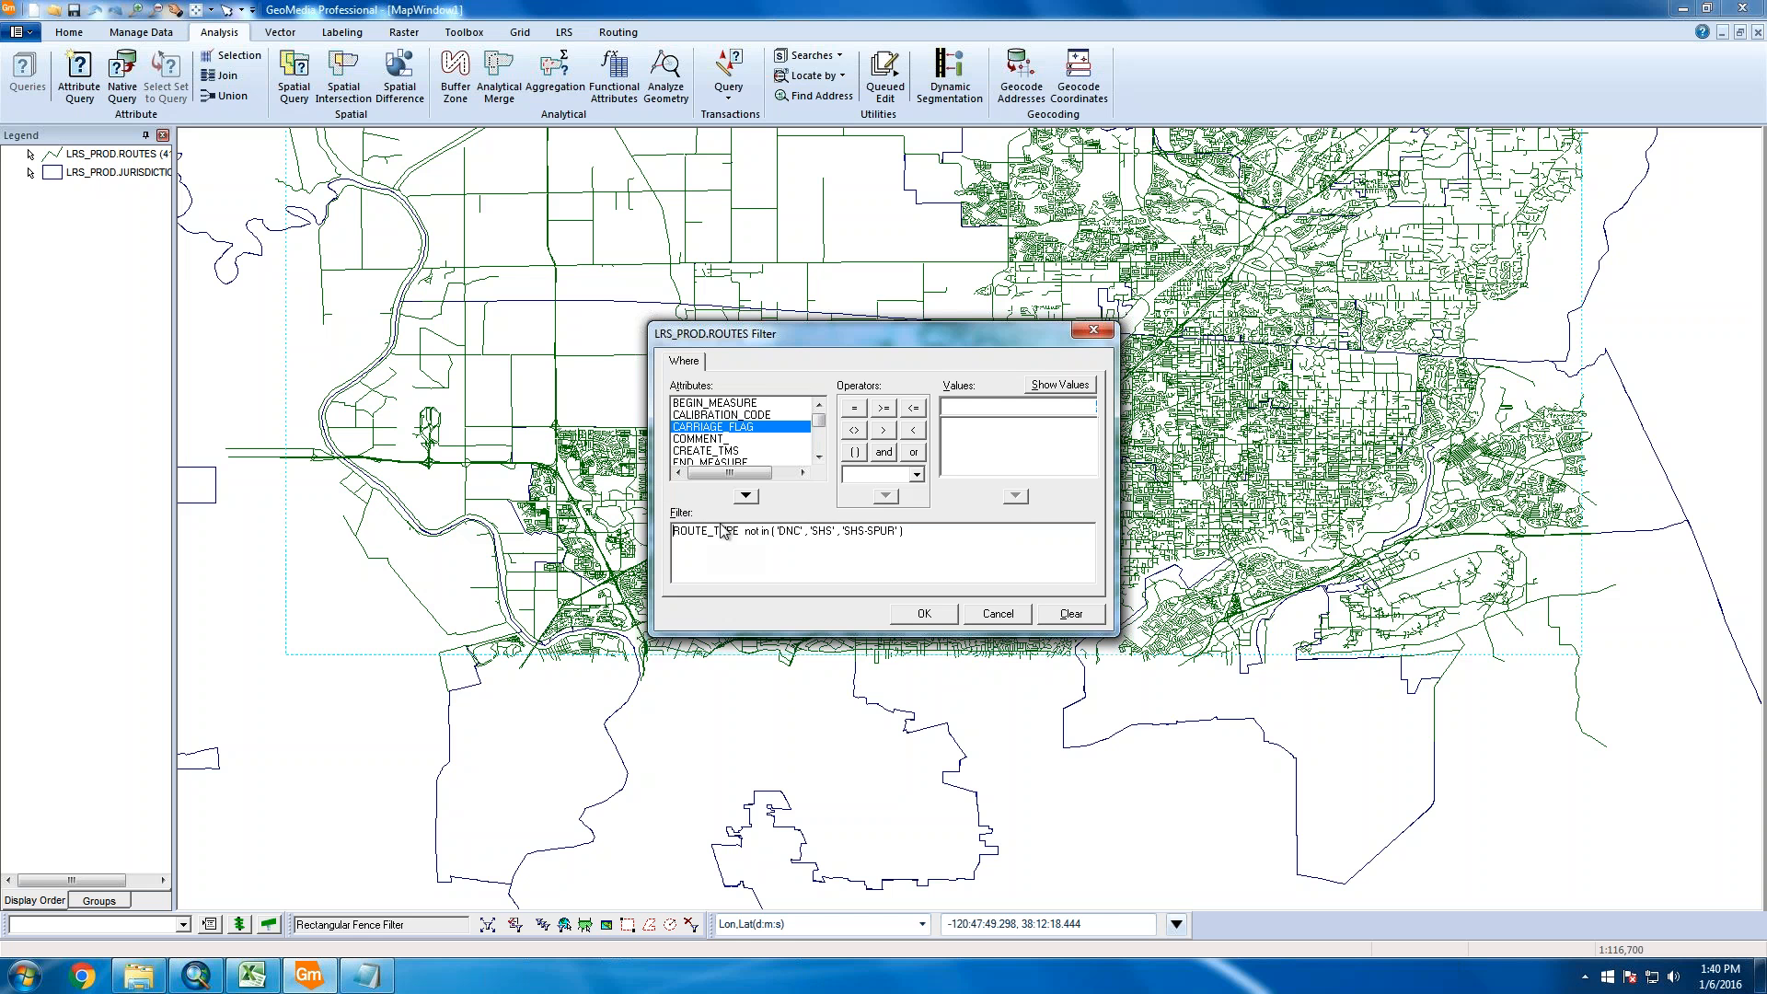
# Accept the filter, name the query aq_ROUTES, and turn off the data window display
pyautogui.click(924, 613)
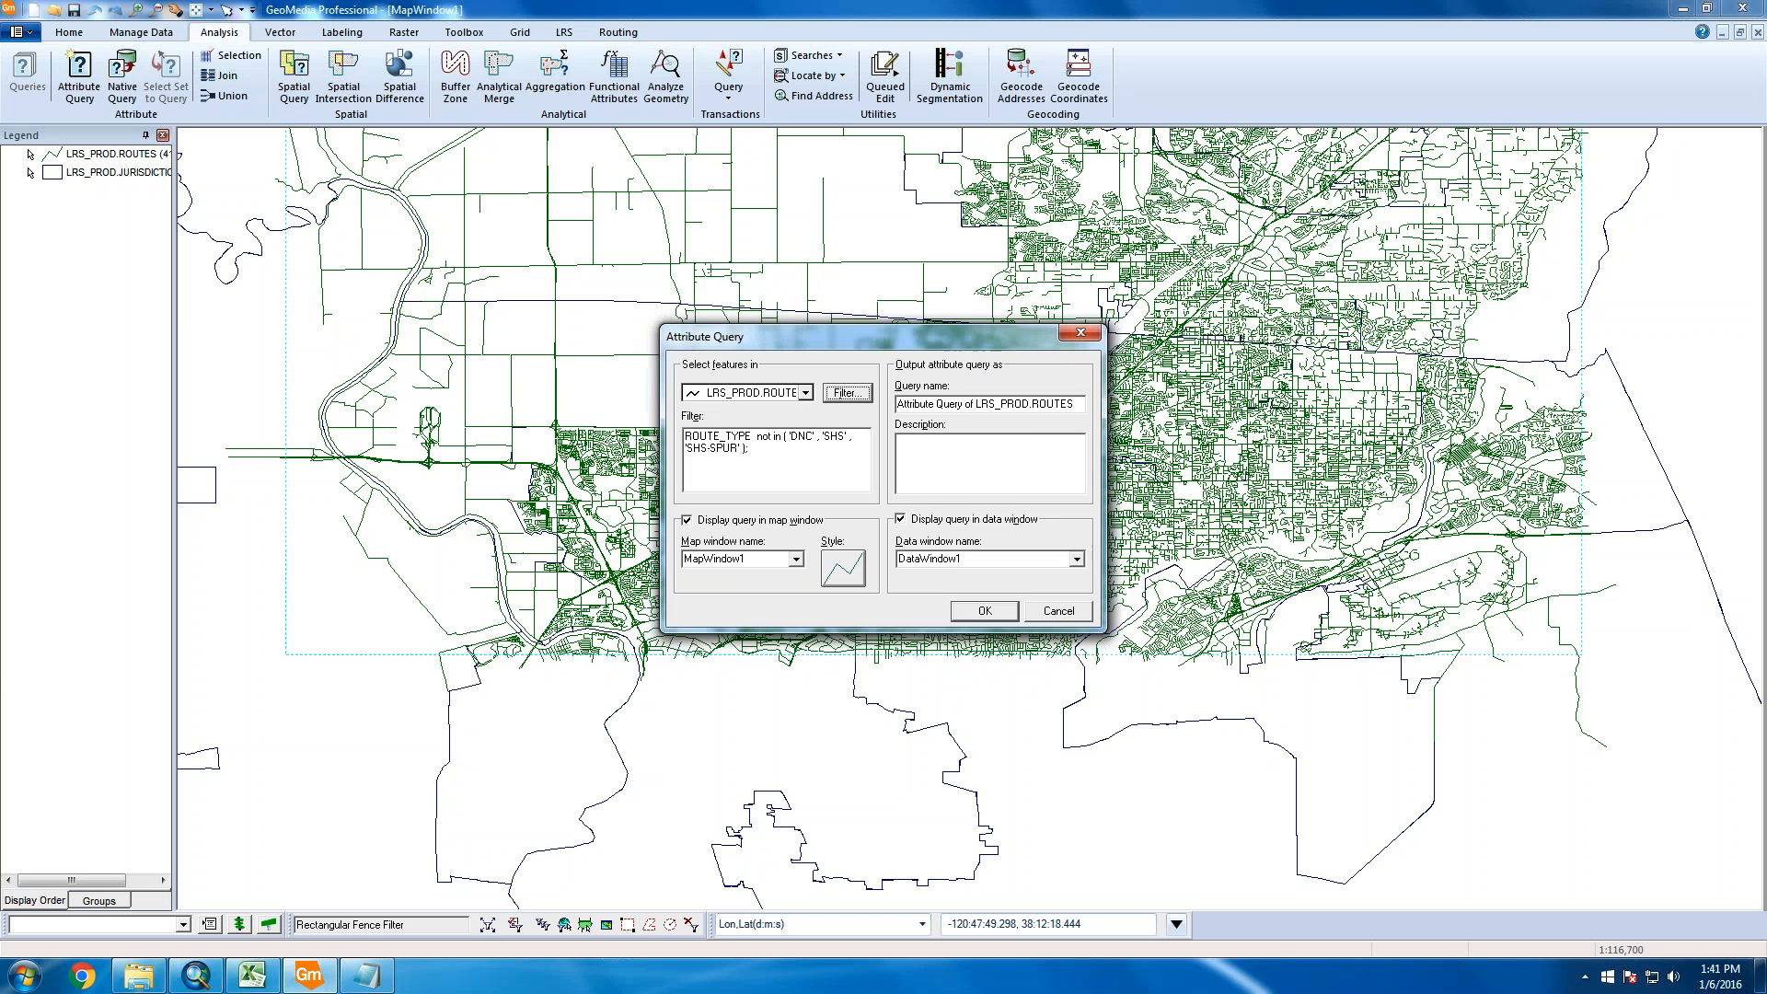
pyautogui.click(976, 405)
pyautogui.moveTo(1034, 406); pyautogui.dragTo(897, 405)
pyautogui.write('aq_')
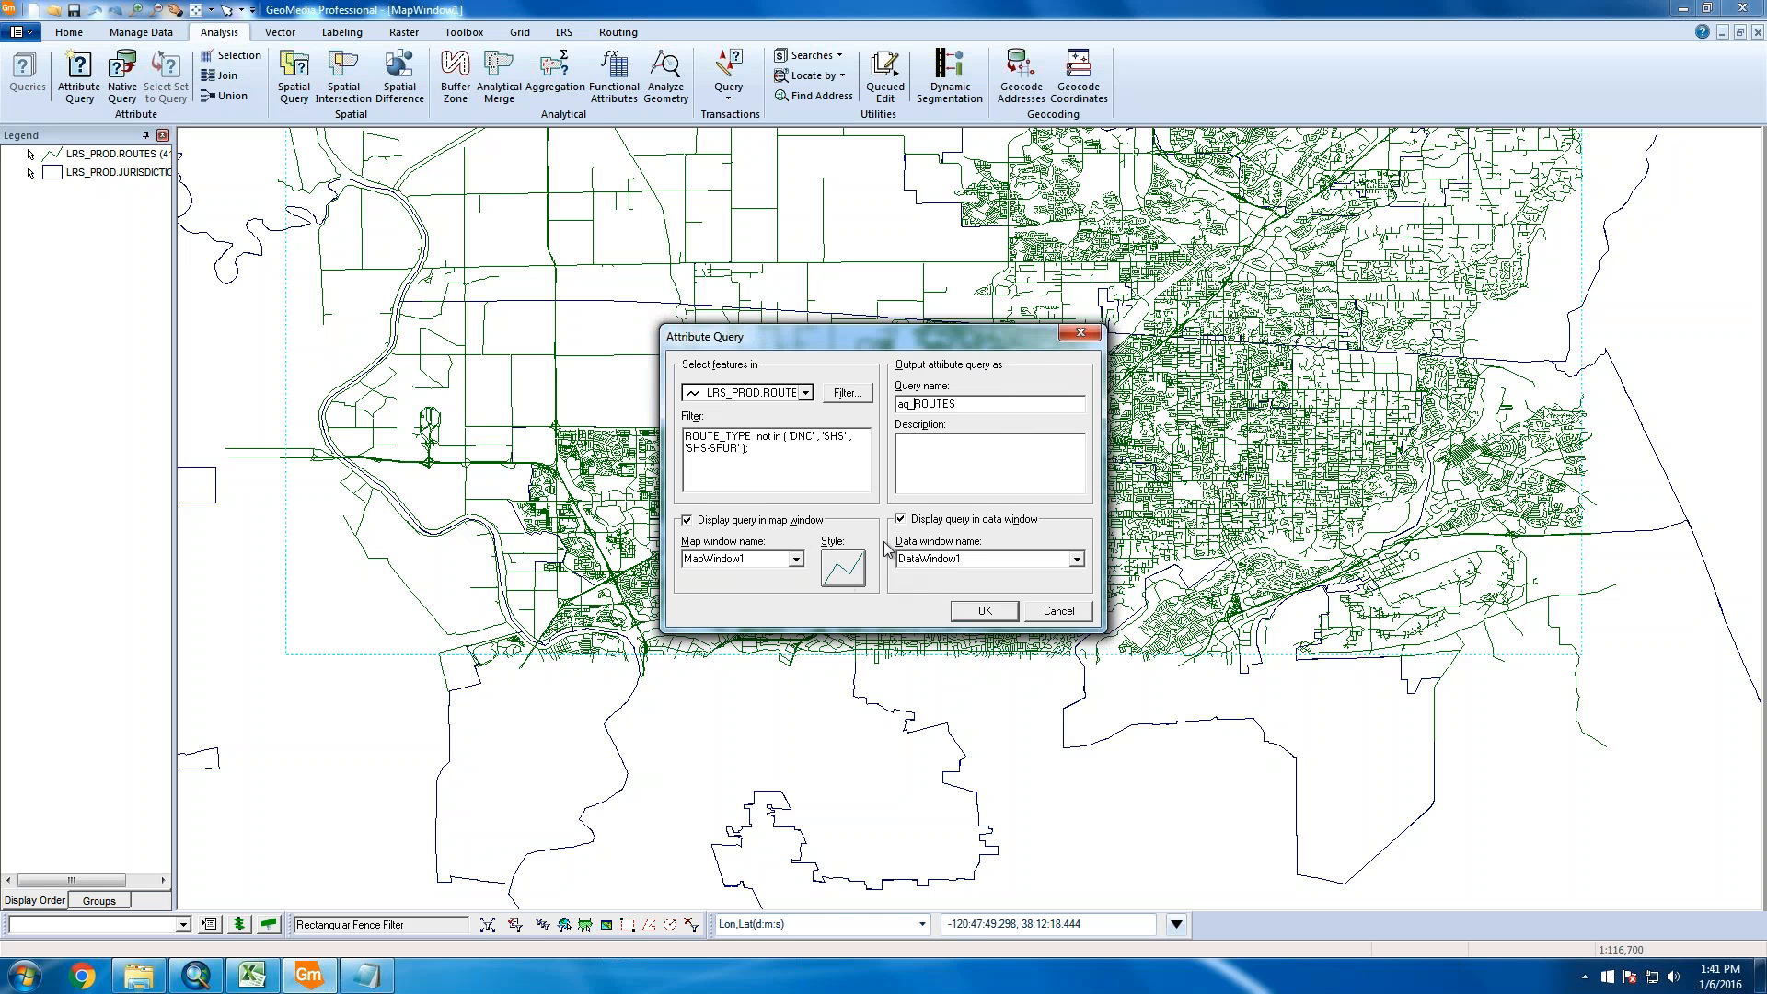
pyautogui.click(920, 520)
# Style the query as 2.000 pt blue lines and run it
pyautogui.click(858, 570)
pyautogui.click(948, 431)
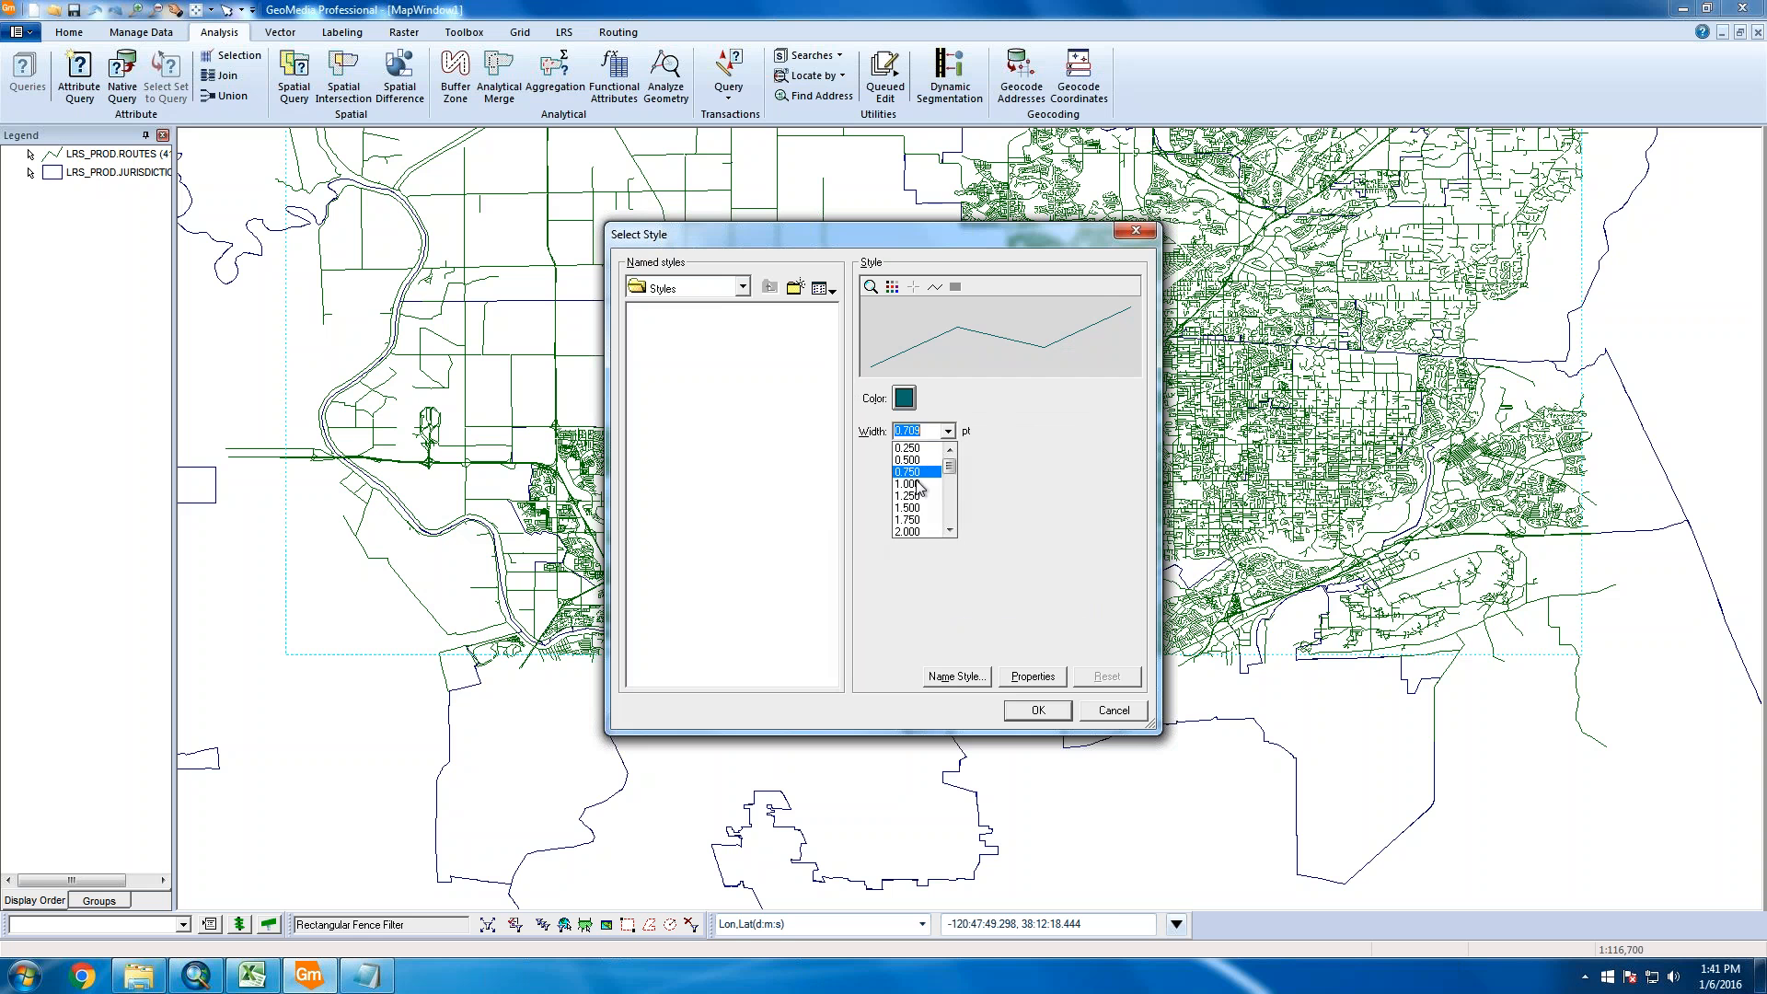
pyautogui.click(916, 532)
pyautogui.click(903, 397)
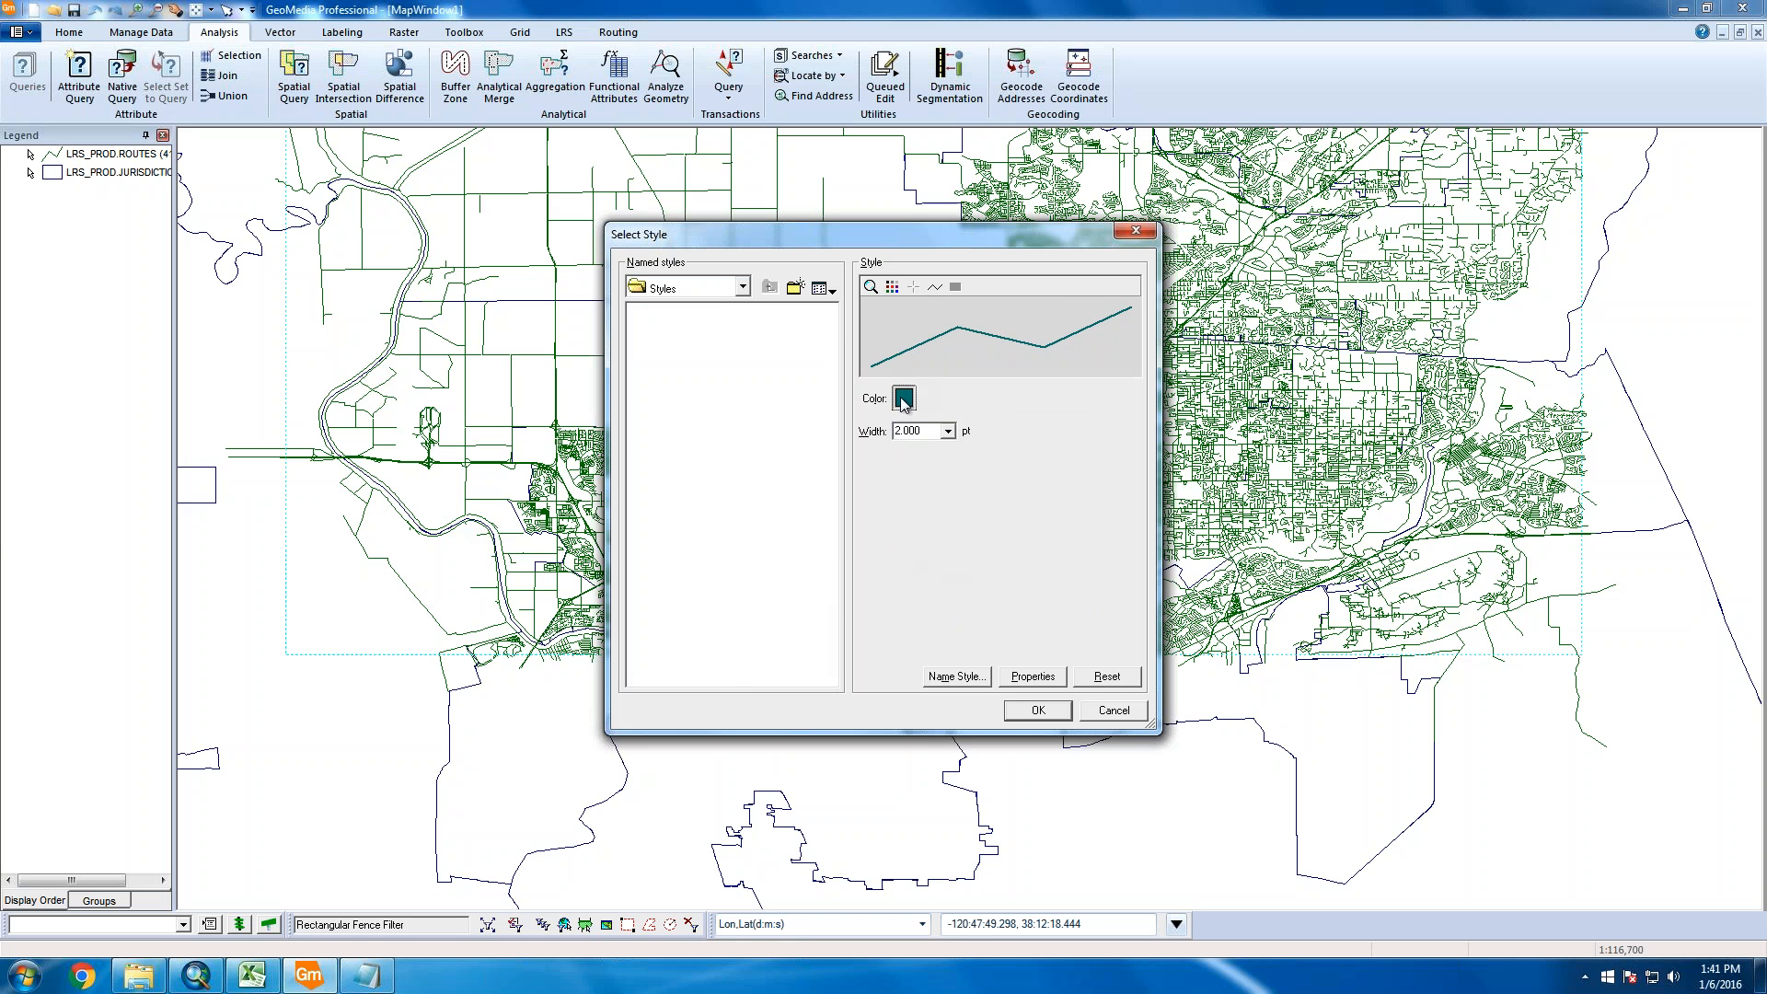
pyautogui.click(795, 404)
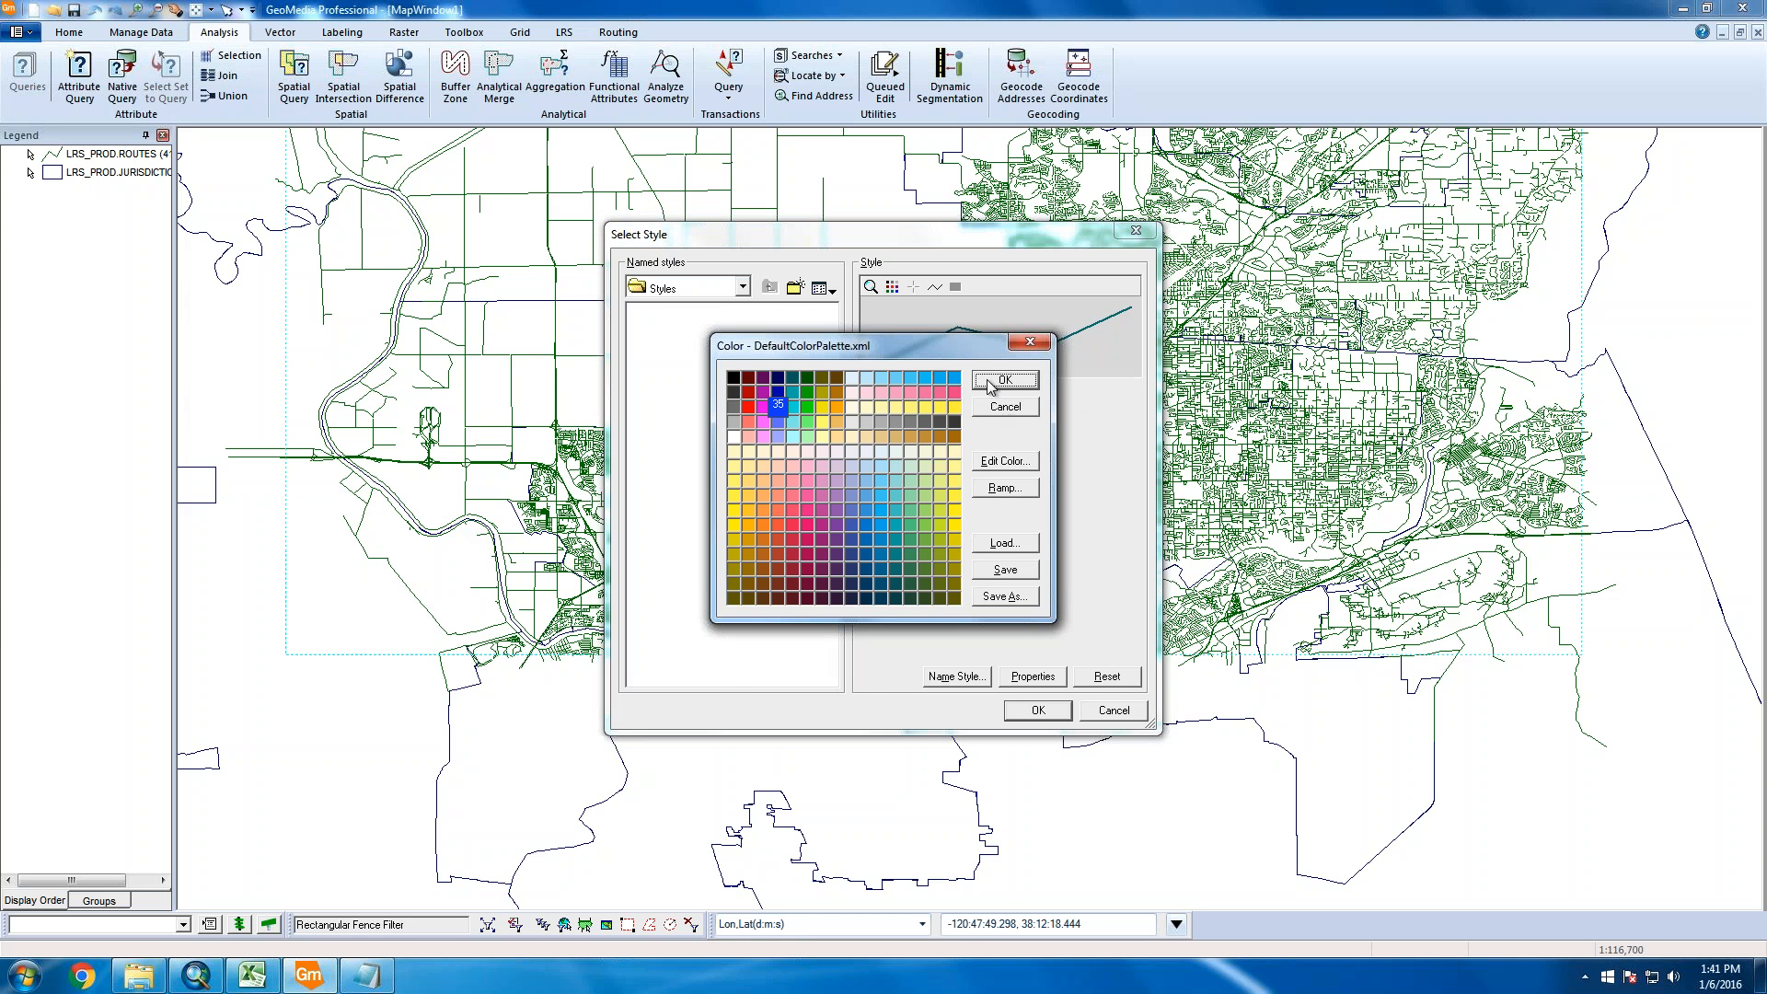
pyautogui.click(1002, 379)
pyautogui.click(1037, 709)
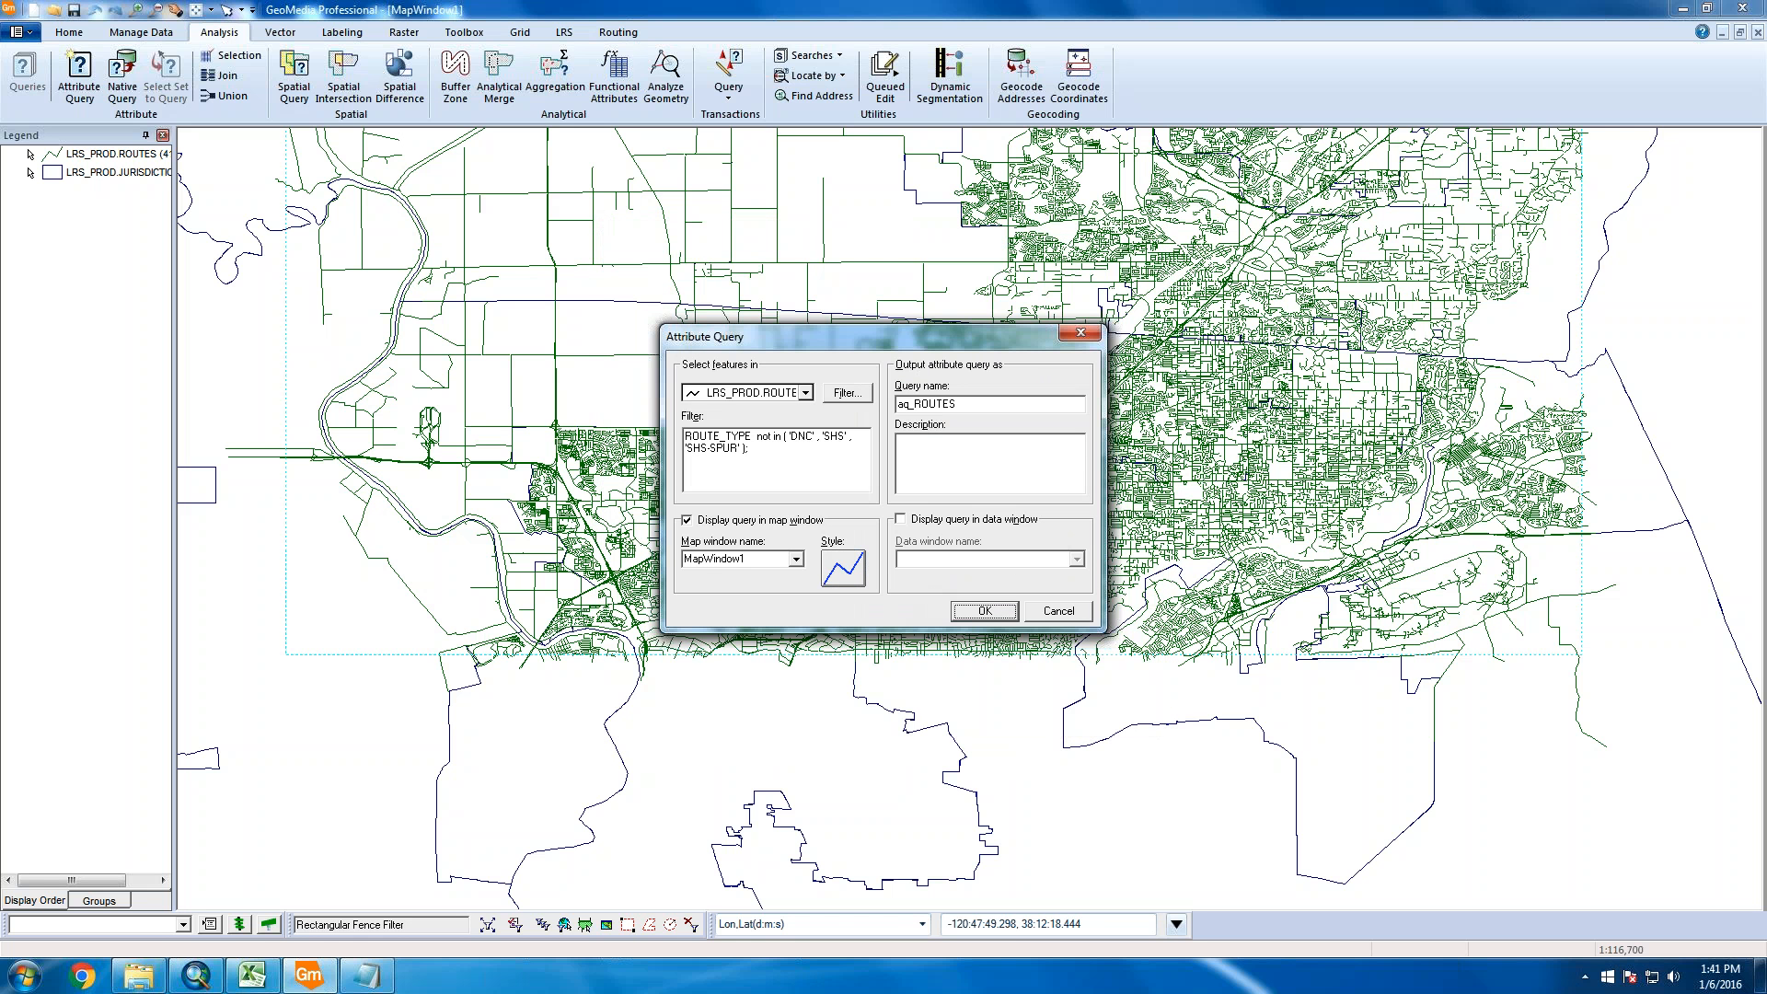
pyautogui.press('Return')
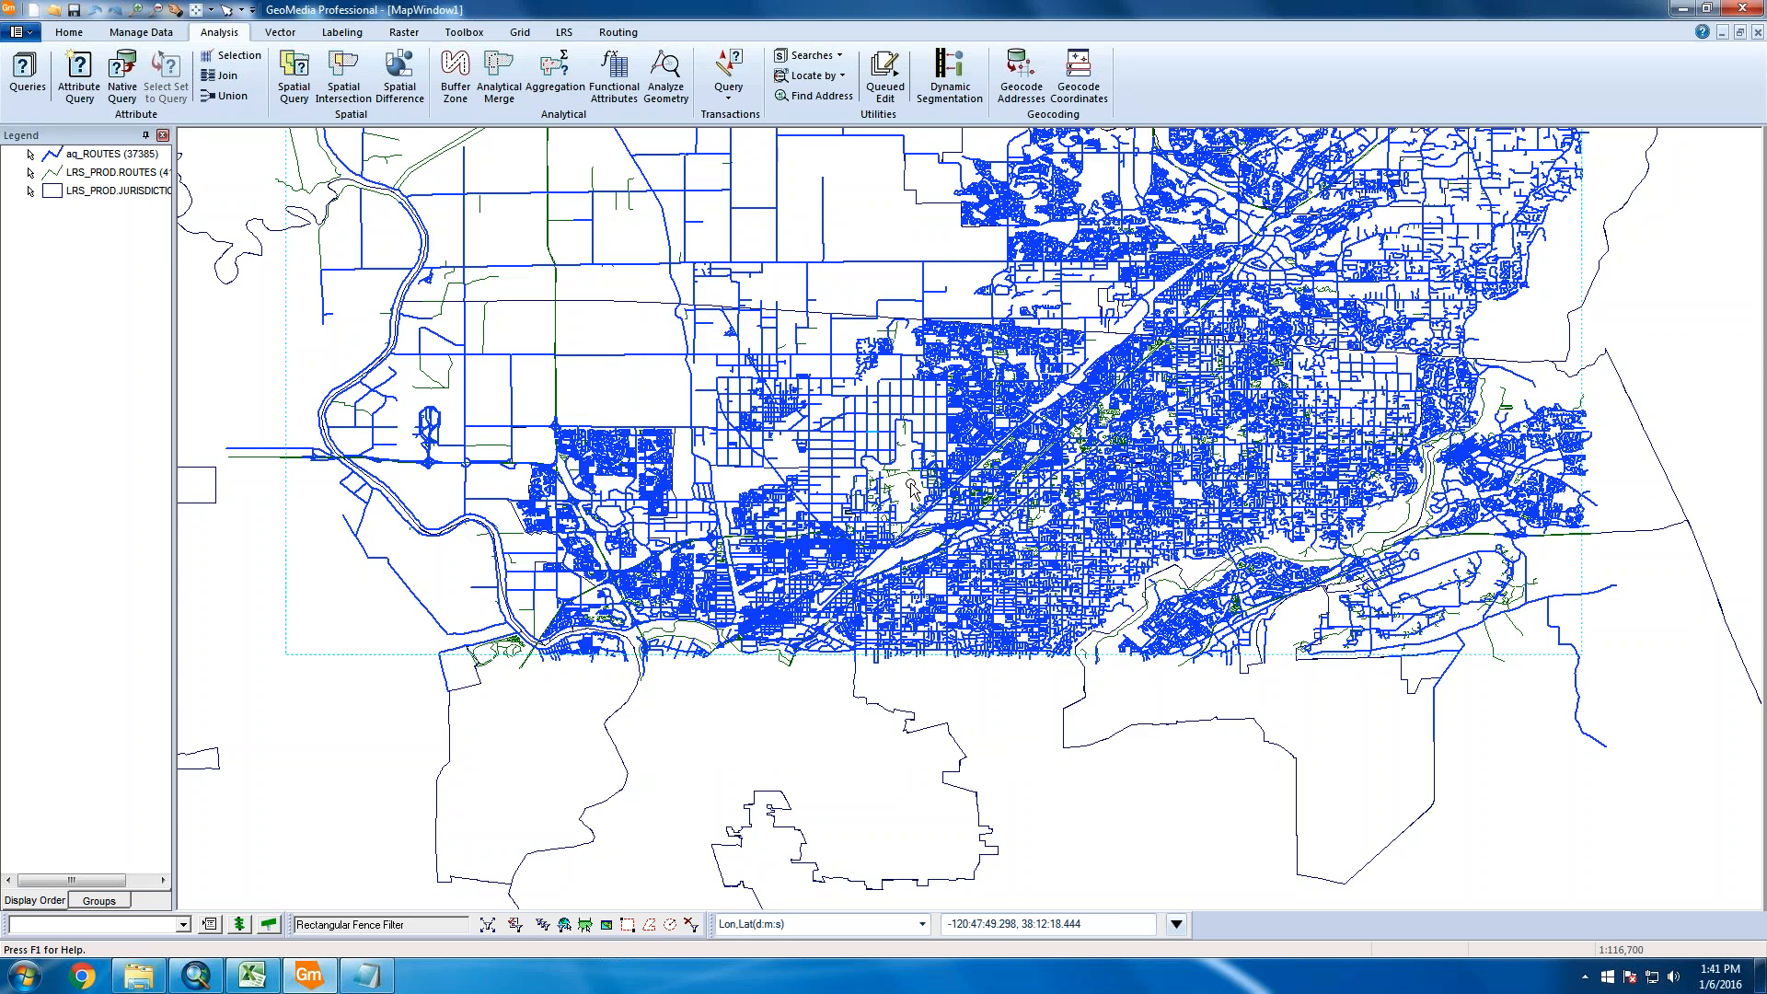
# Zoom in to about 1:14,588 where green unmatched routes show among blue aq_ROUTES lines
pyautogui.scroll(2, 910, 485)
pyautogui.scroll(1, 879, 474)
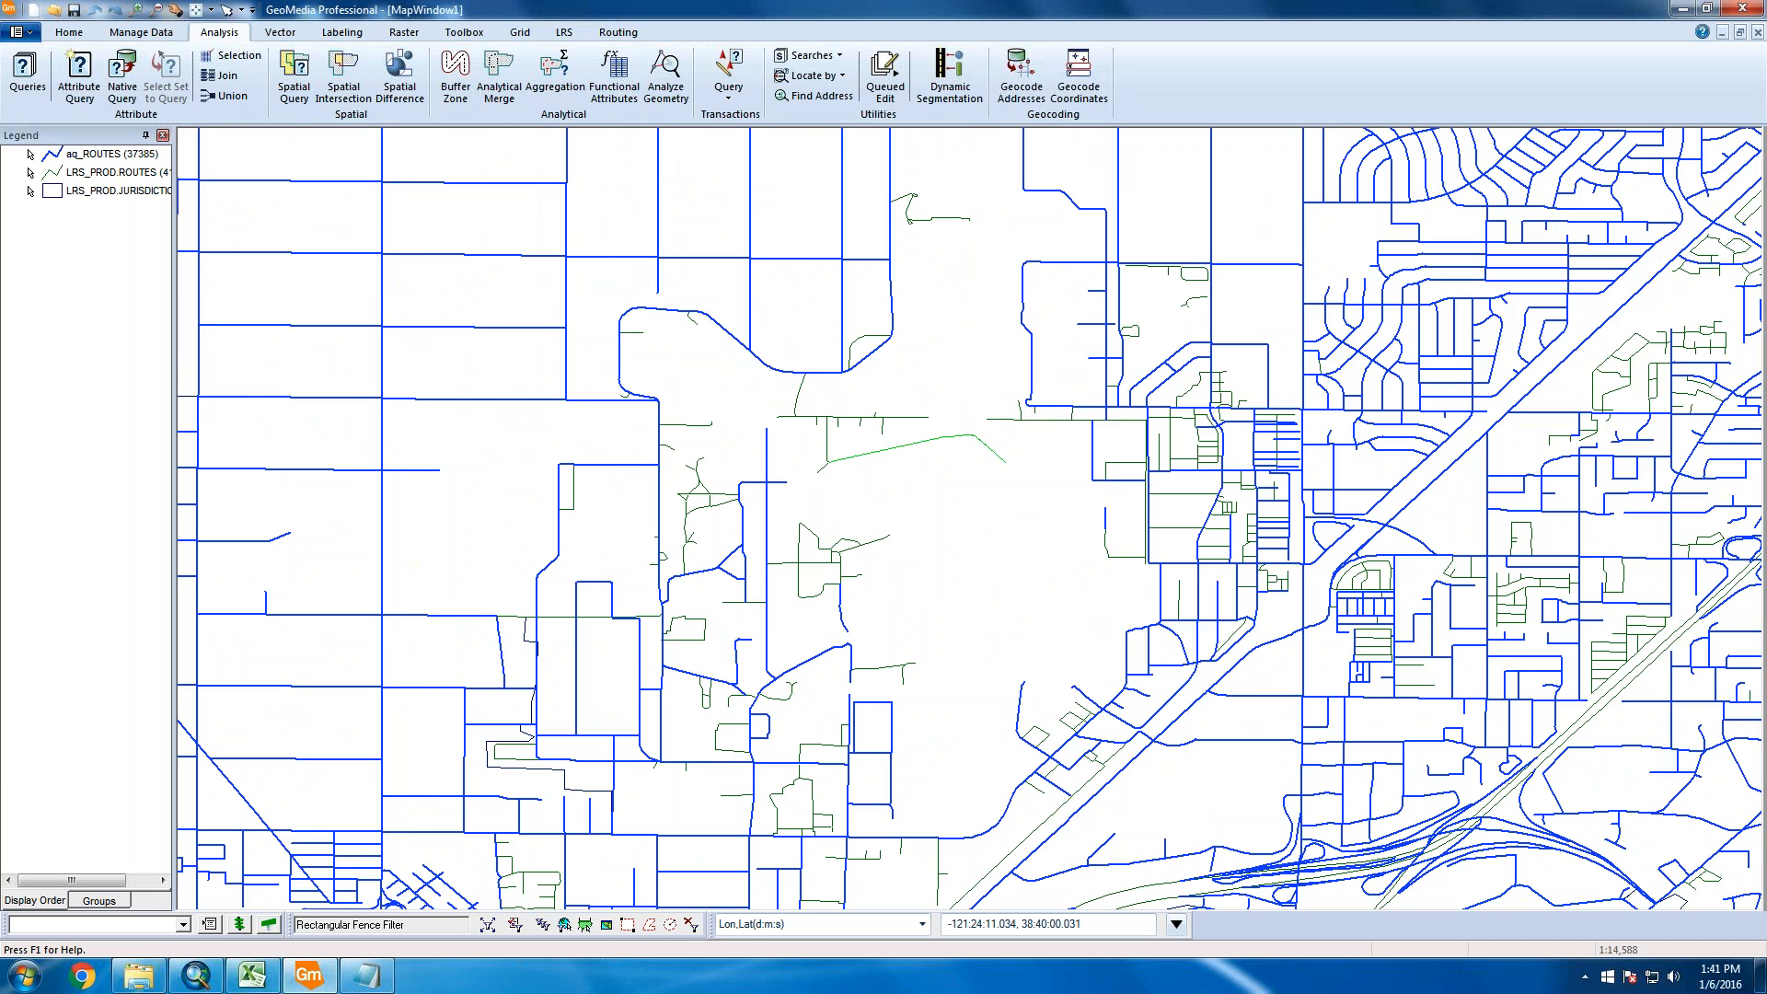
pyautogui.doubleClick(911, 448)
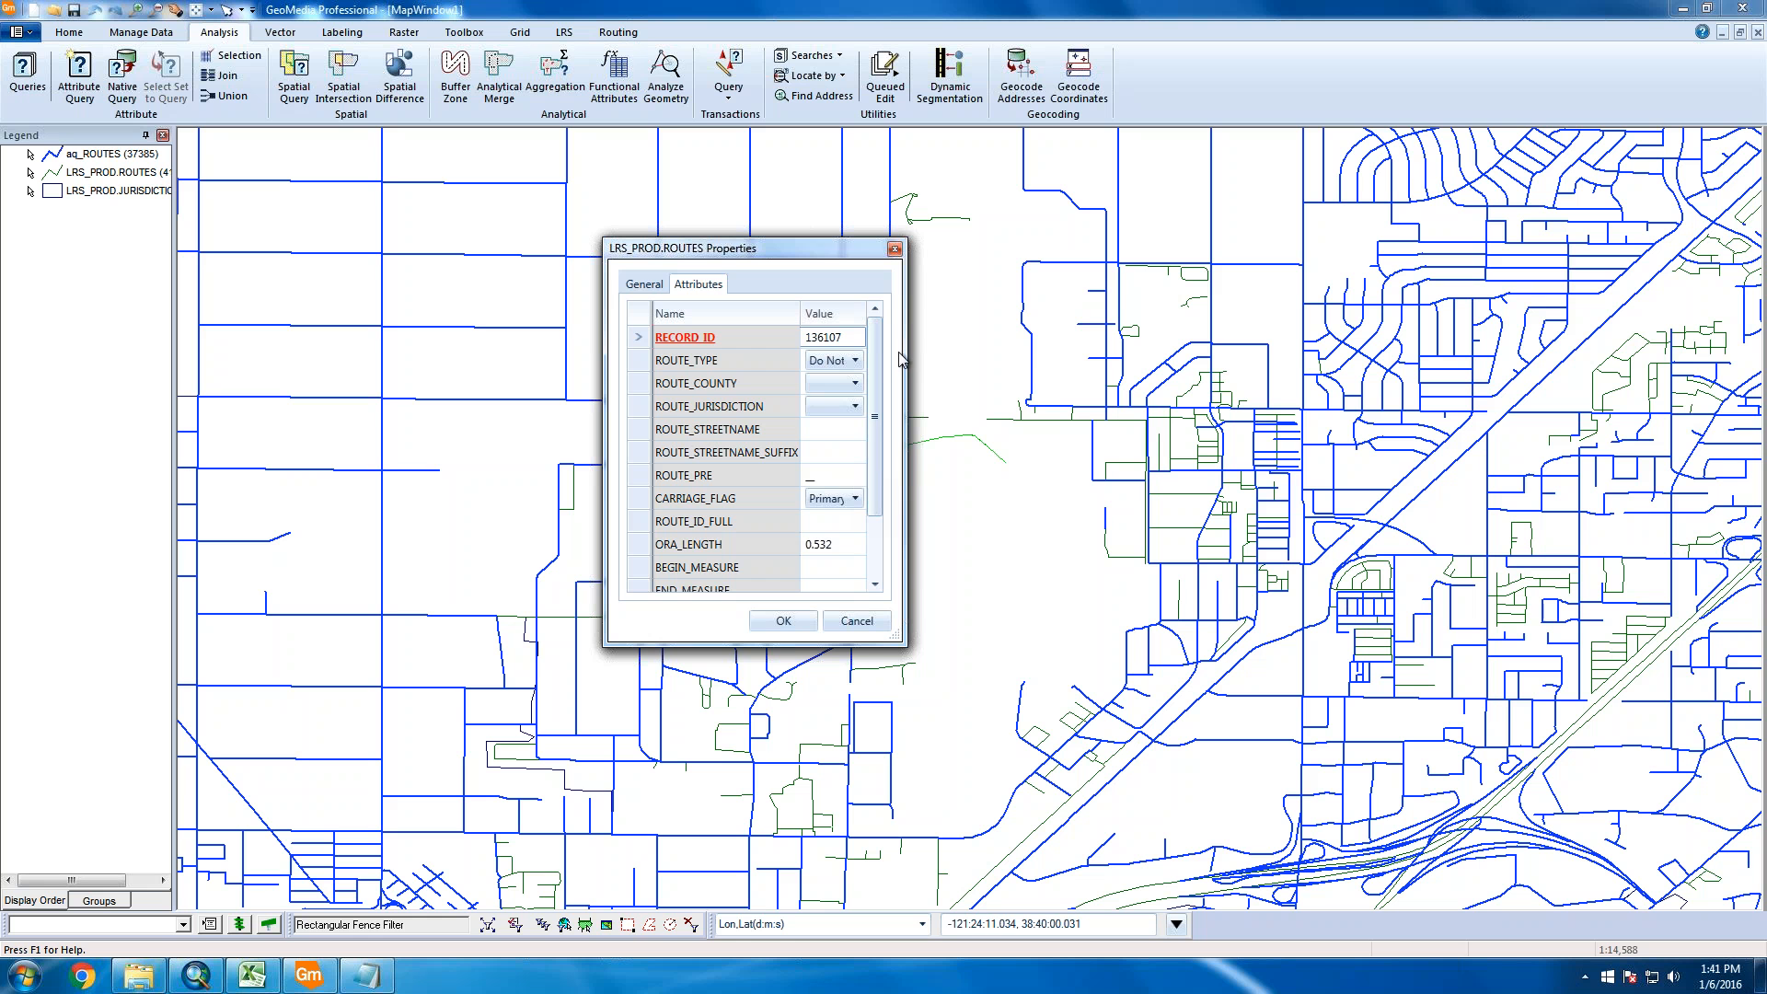
pyautogui.moveTo(1090, 340); pyautogui.dragTo(1108, 340)
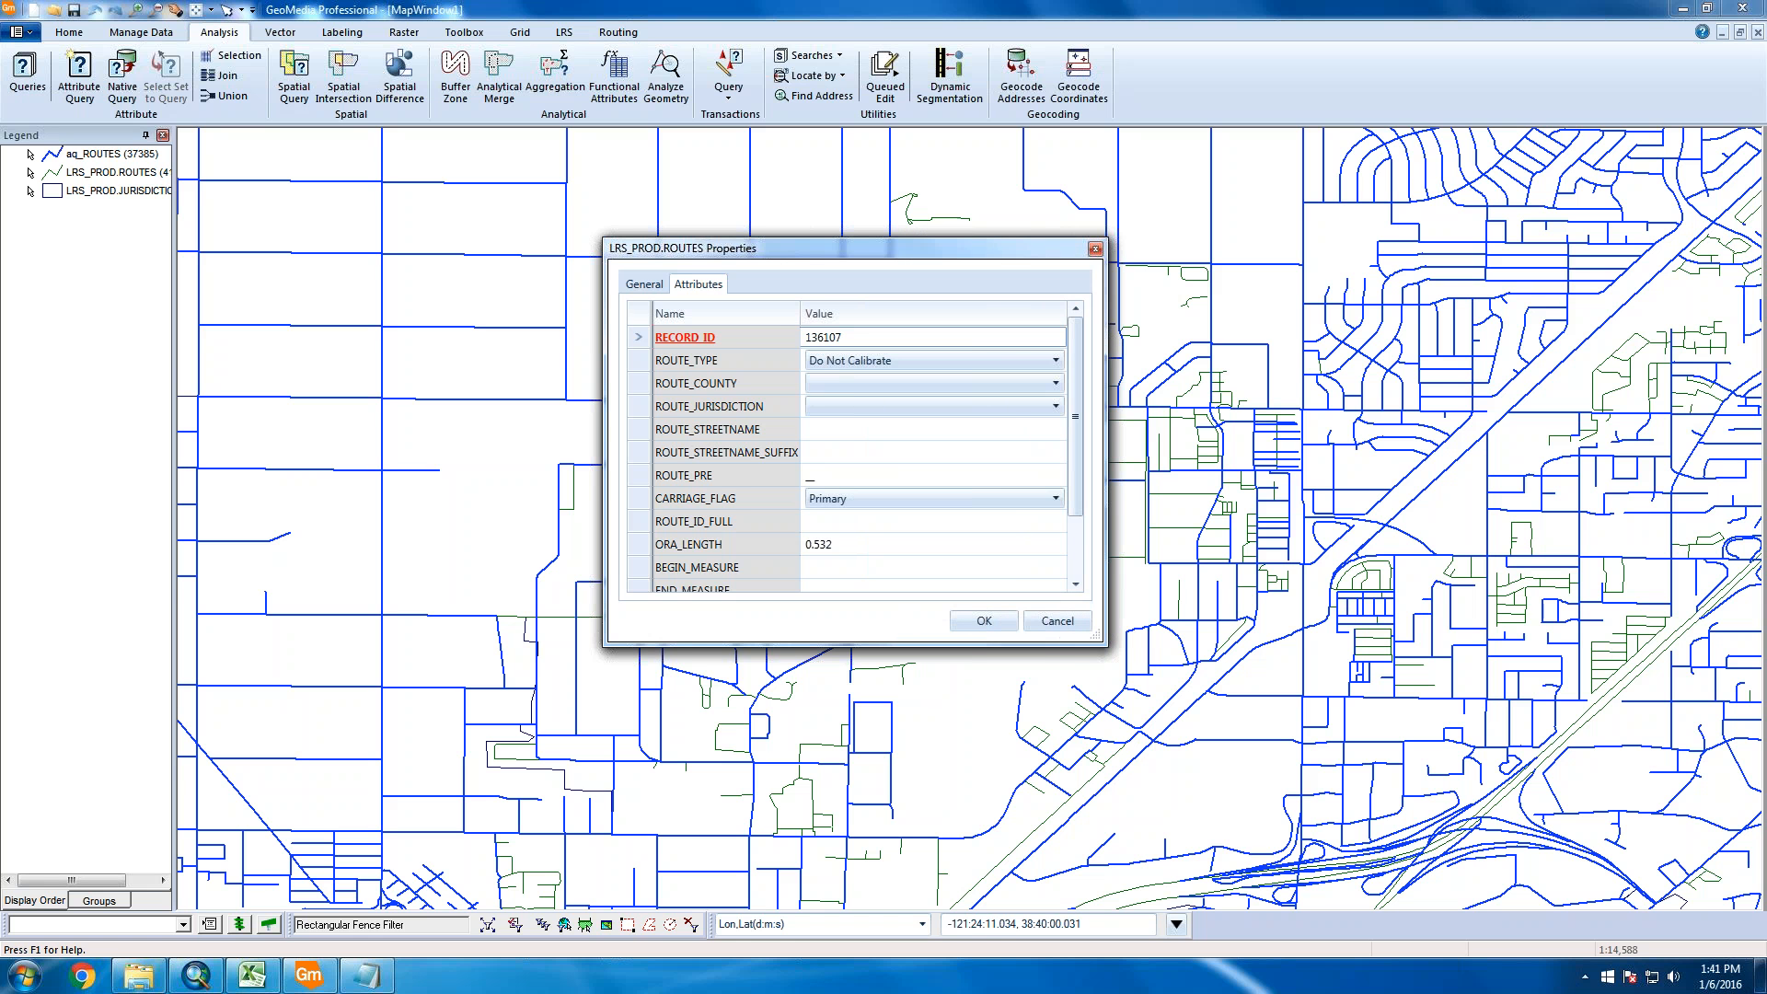
pyautogui.moveTo(986, 250); pyautogui.dragTo(453, 158)
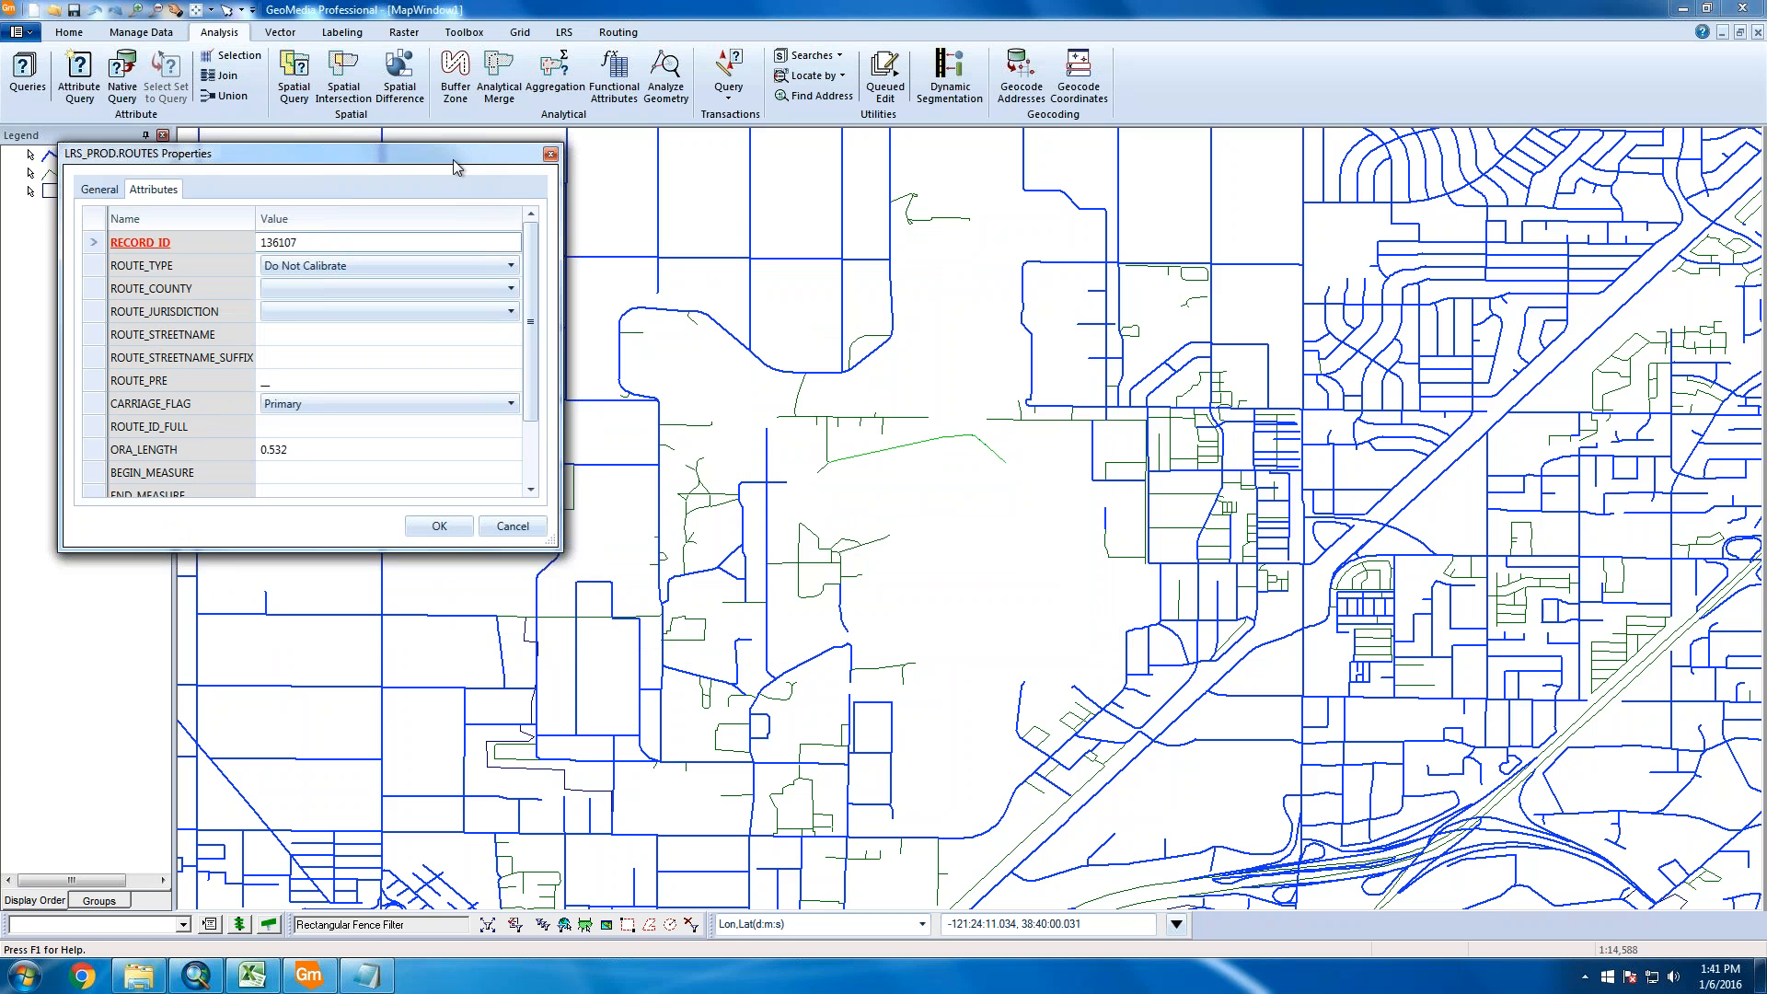
pyautogui.click(513, 527)
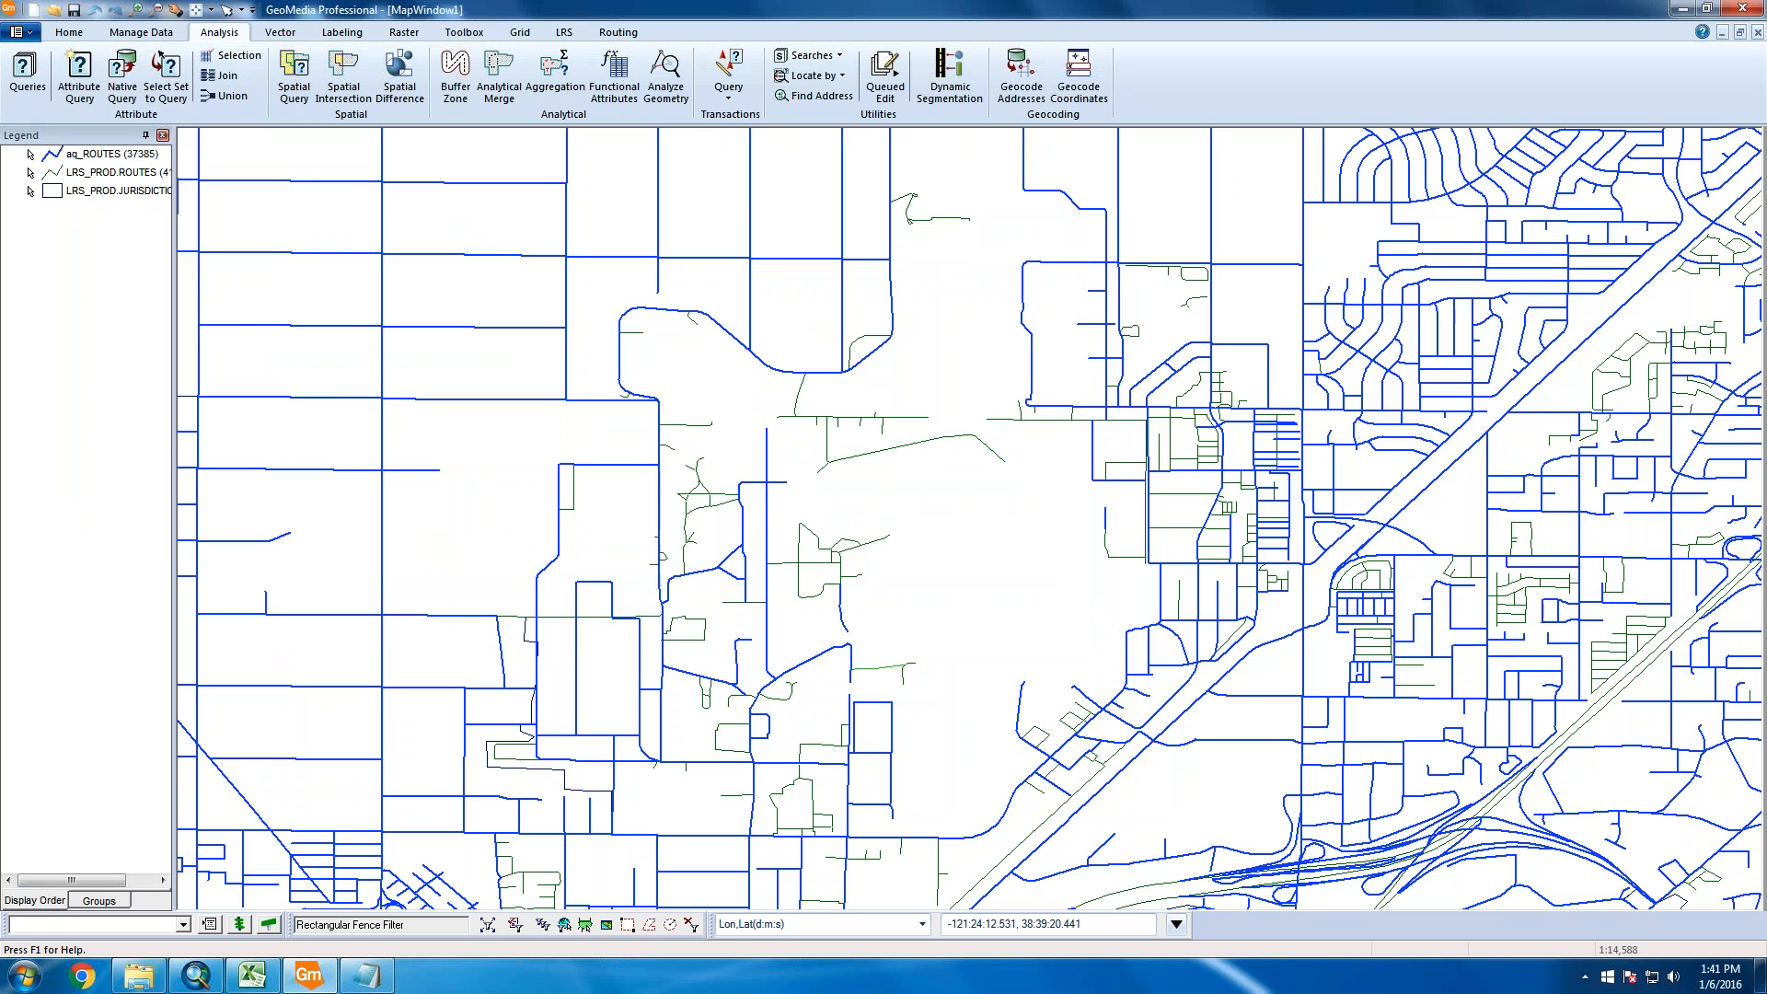
pyautogui.doubleClick(879, 666)
pyautogui.click(513, 526)
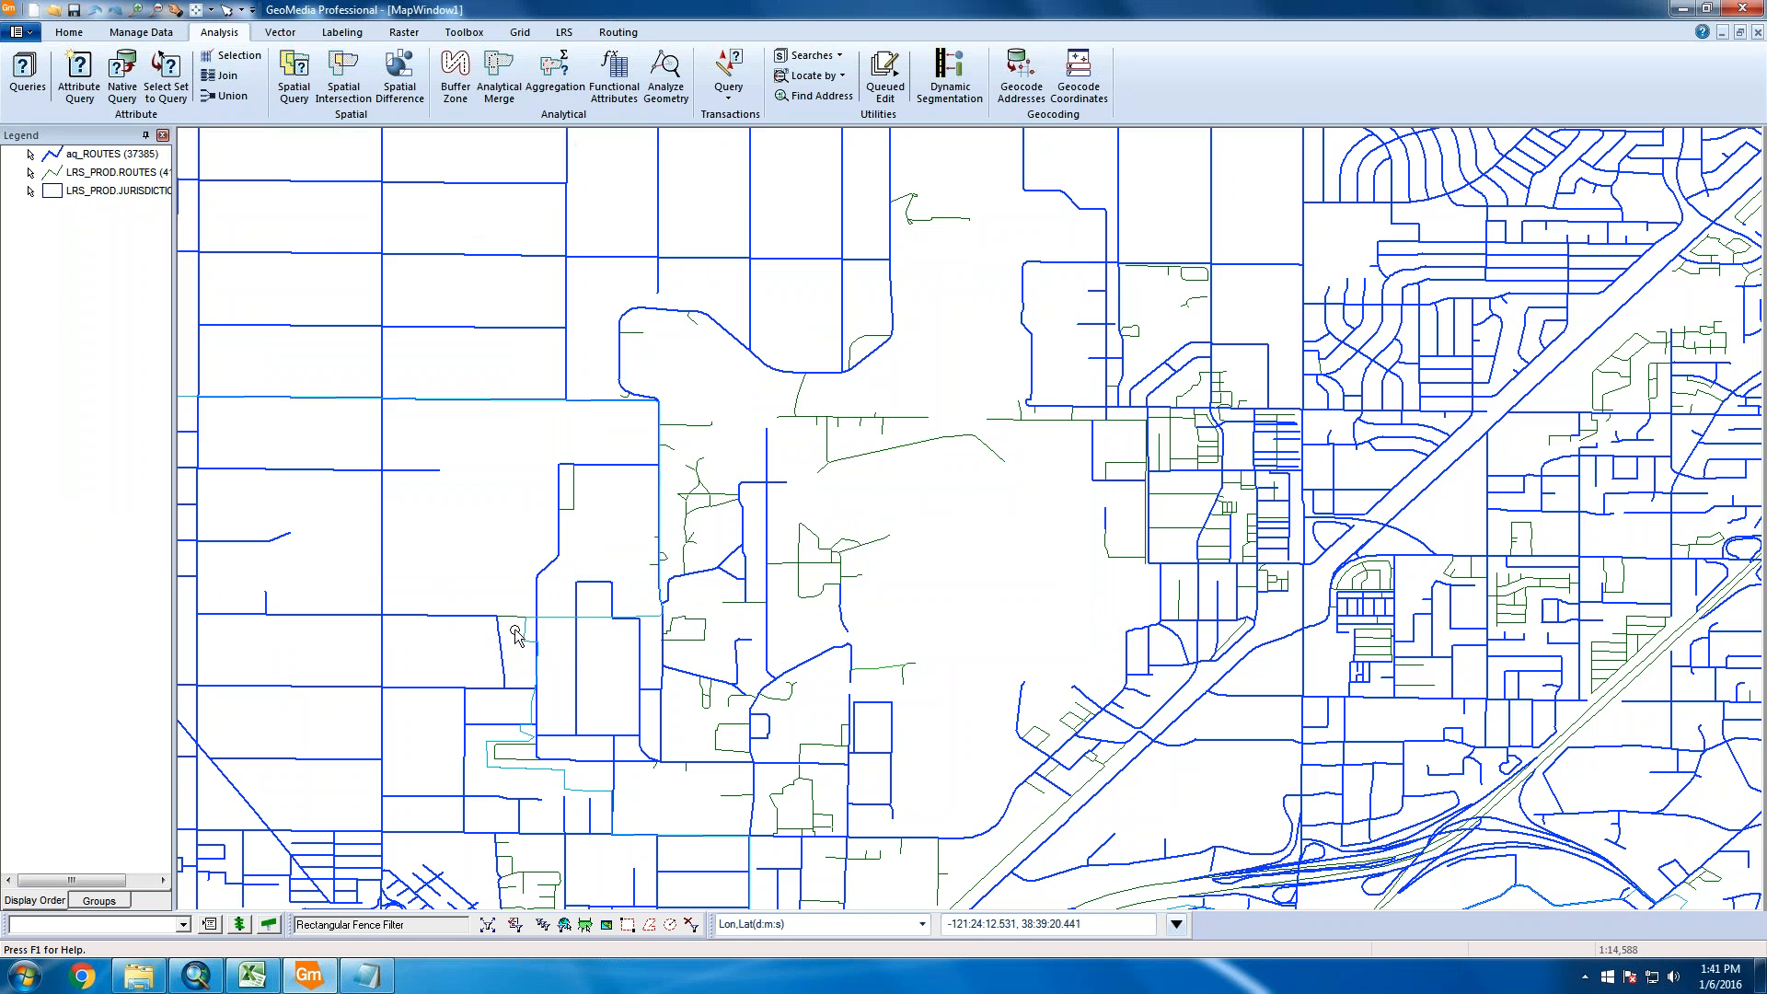
pyautogui.doubleClick(515, 635)
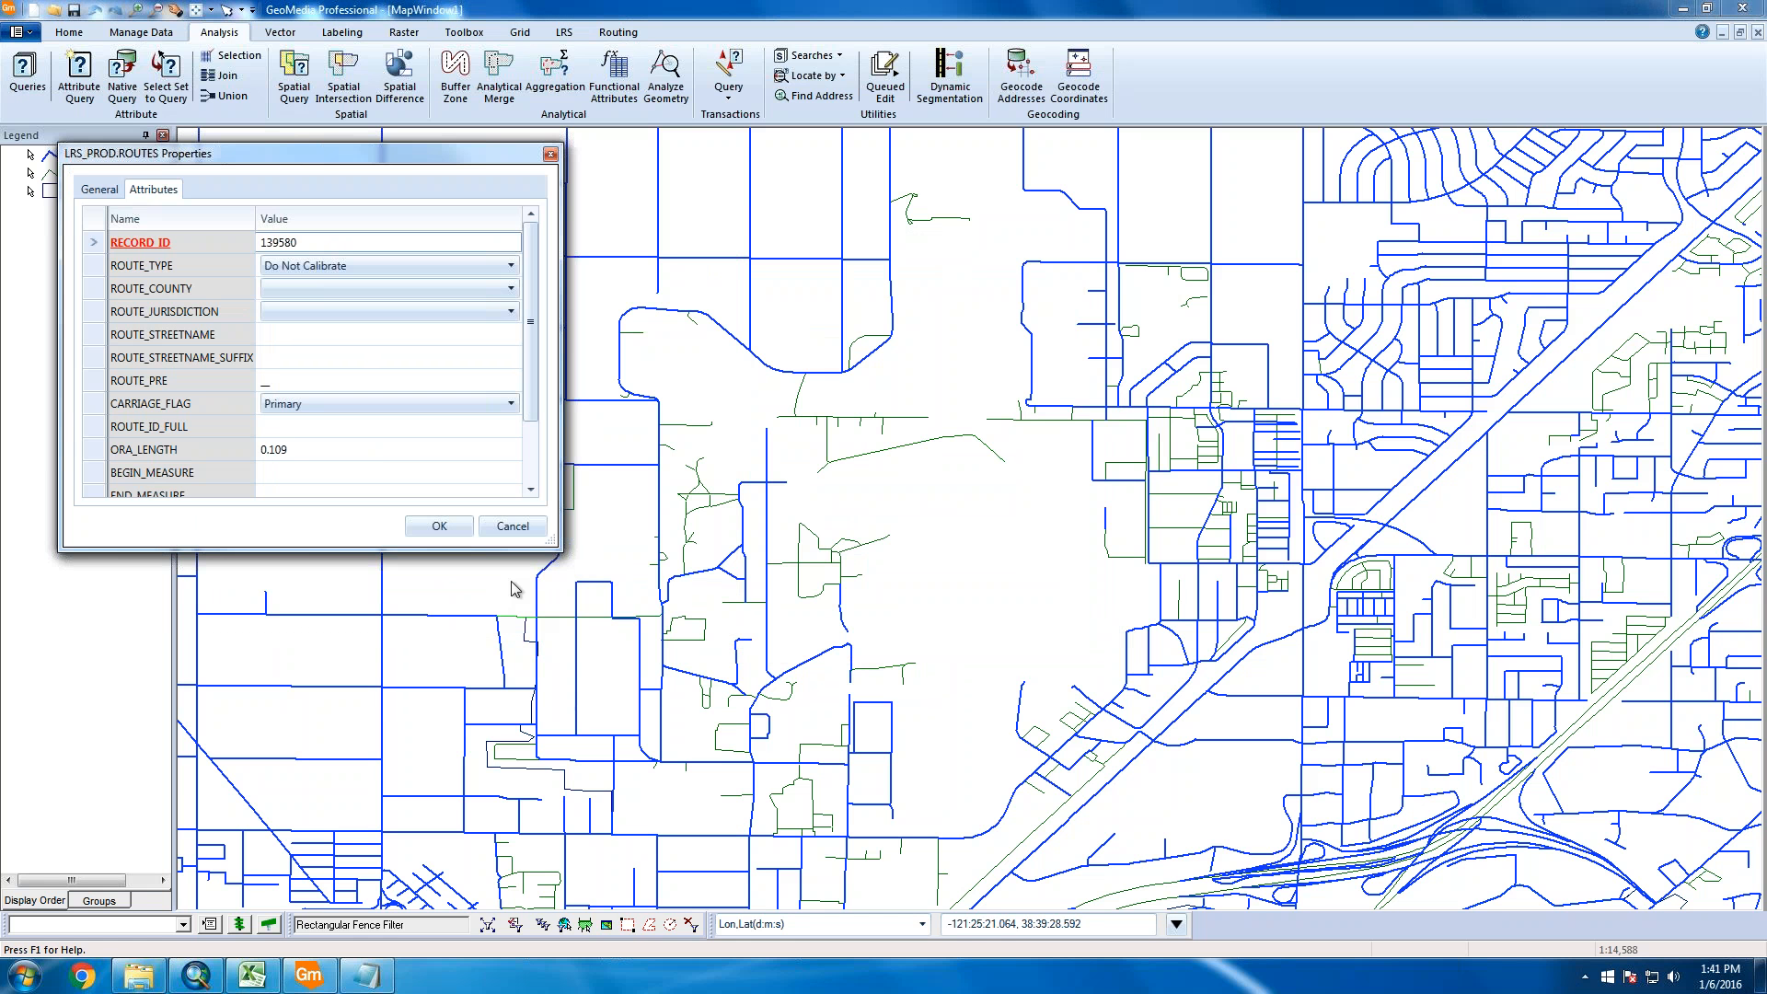
pyautogui.click(513, 526)
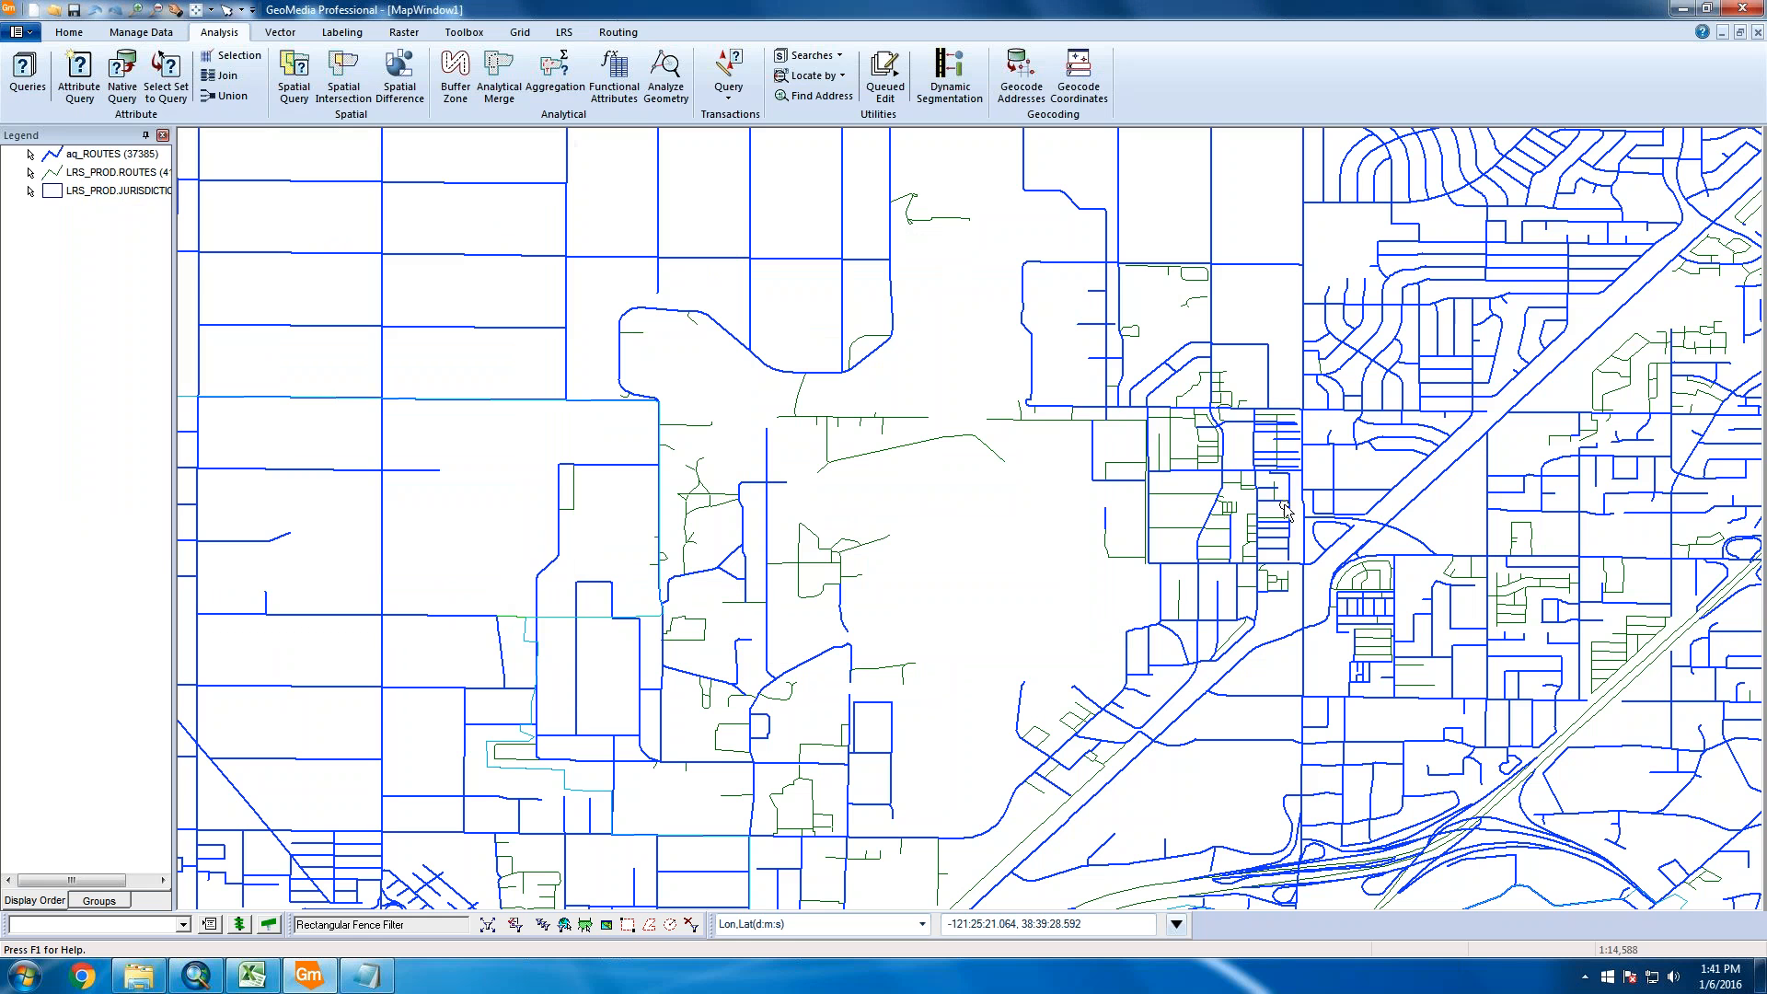
pyautogui.doubleClick(1553, 594)
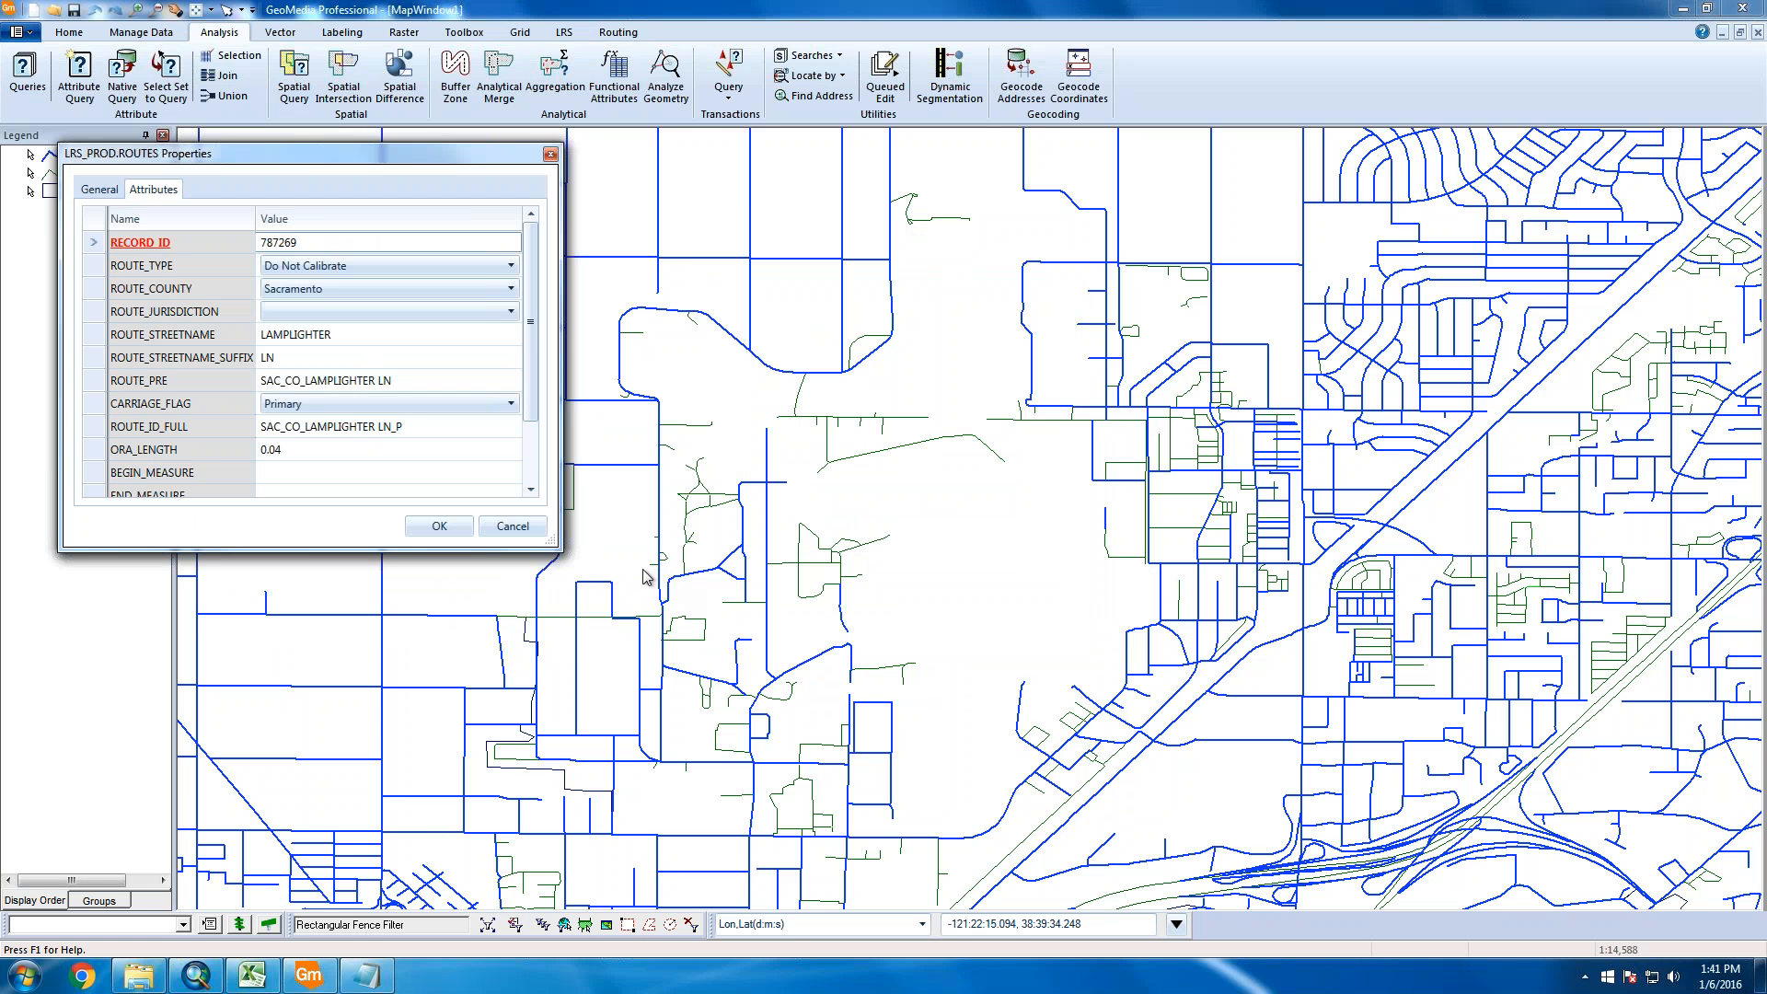
pyautogui.click(512, 527)
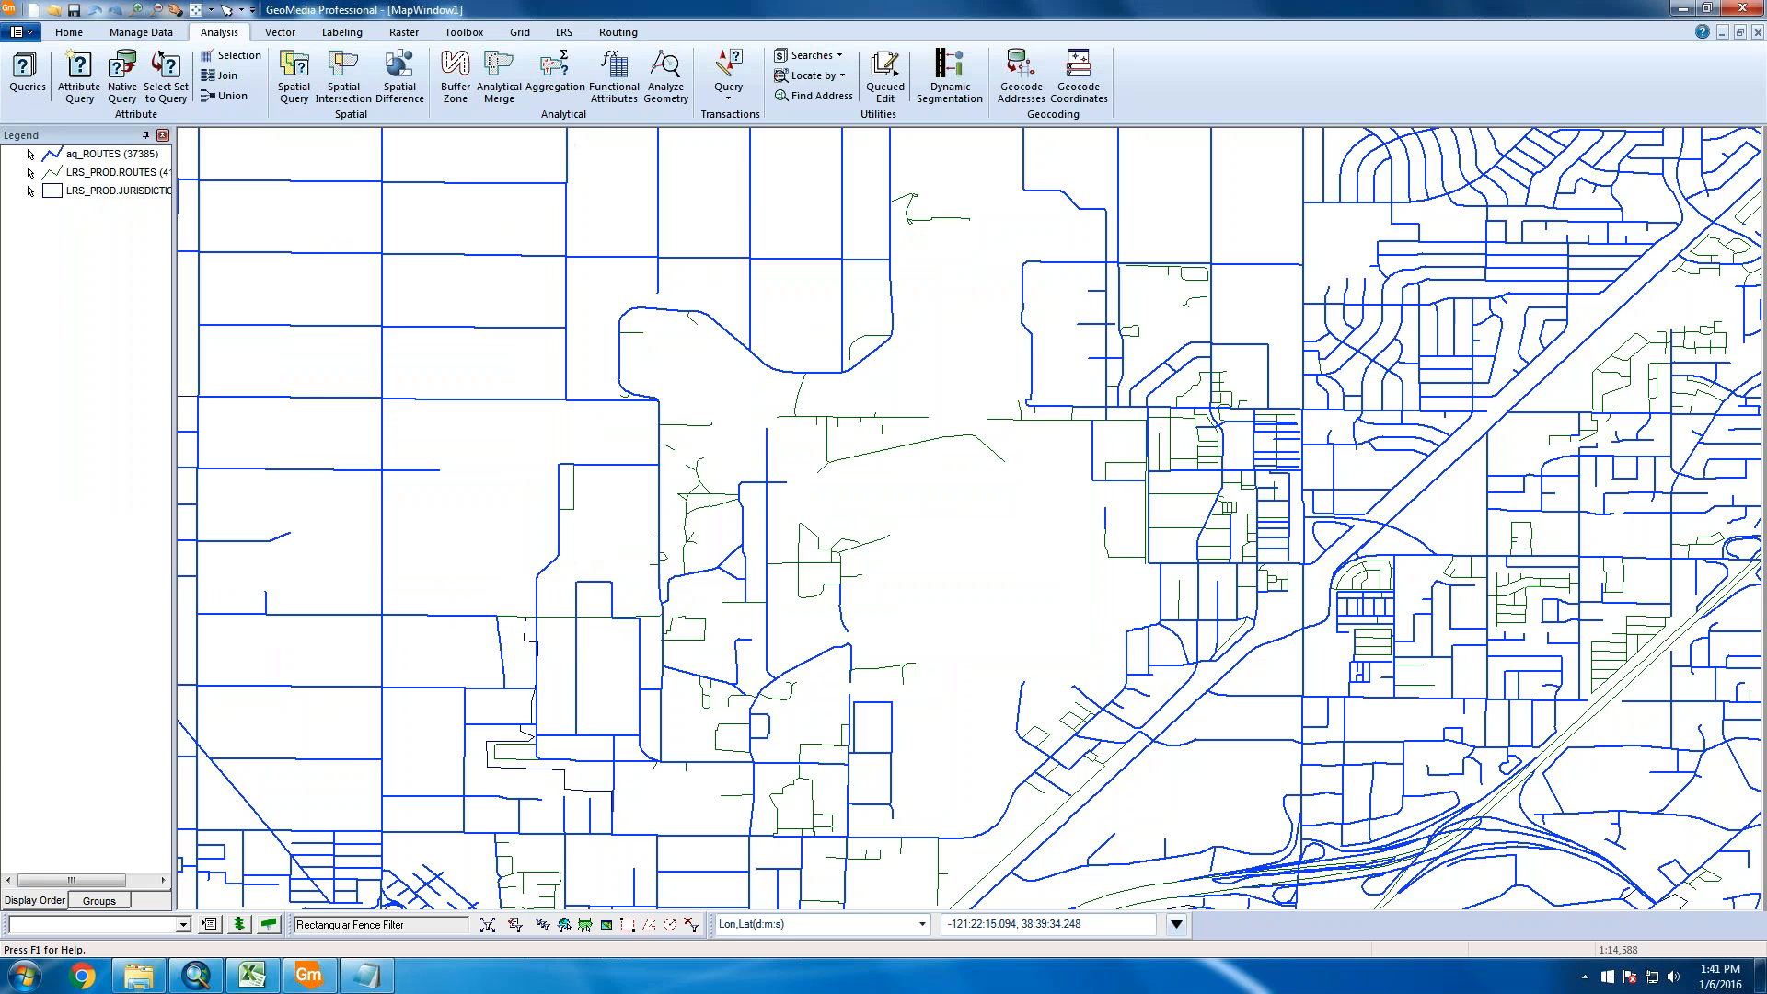
pyautogui.doubleClick(1608, 665)
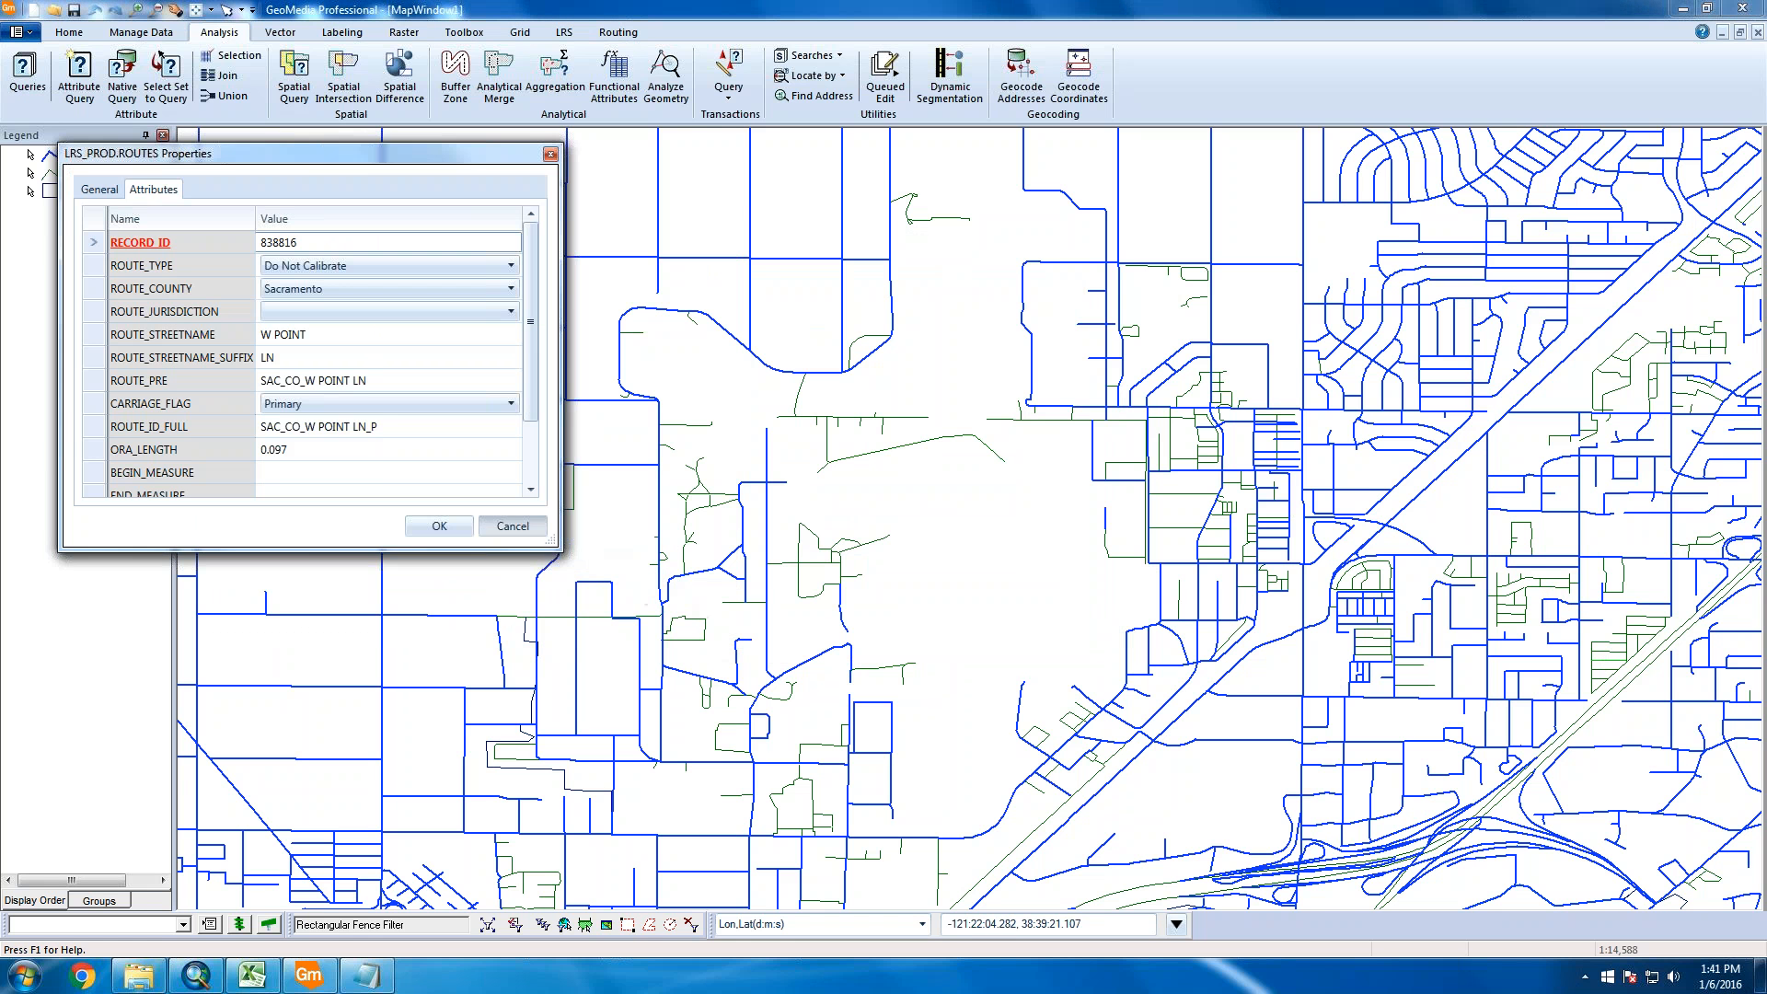
pyautogui.click(513, 527)
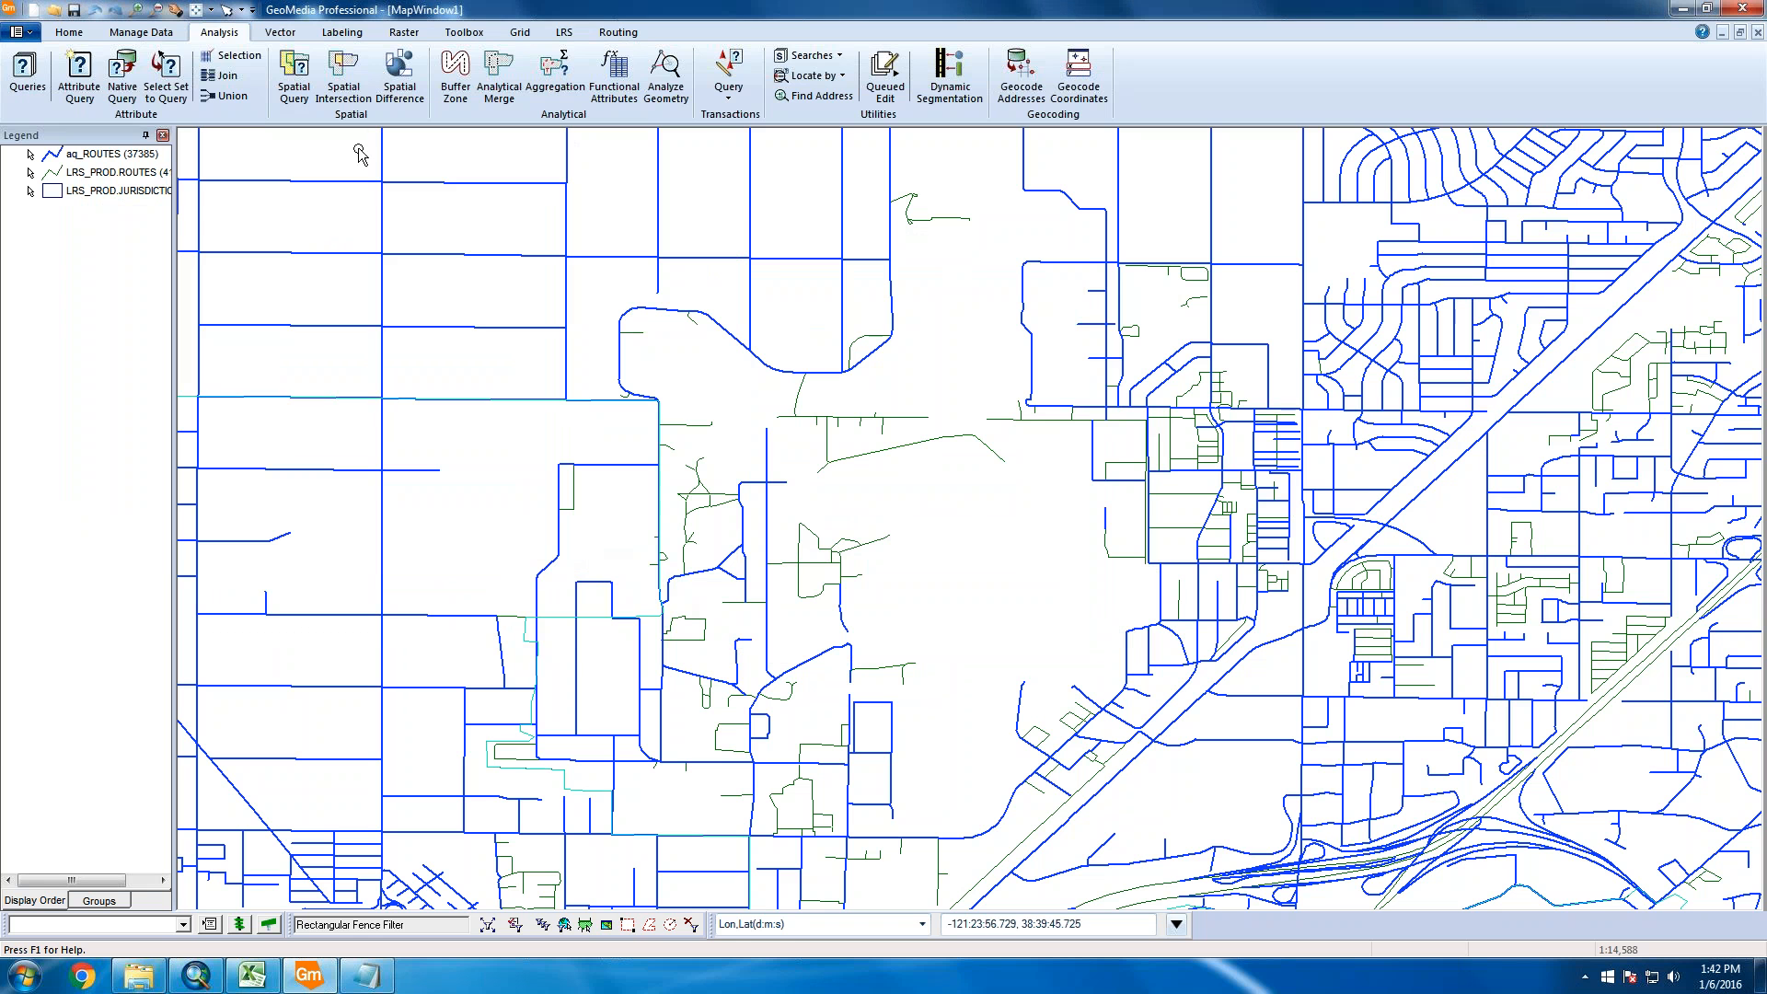
# Start a new attribute query with aq_ROUTES from the saved queries as its features
pyautogui.click(80, 78)
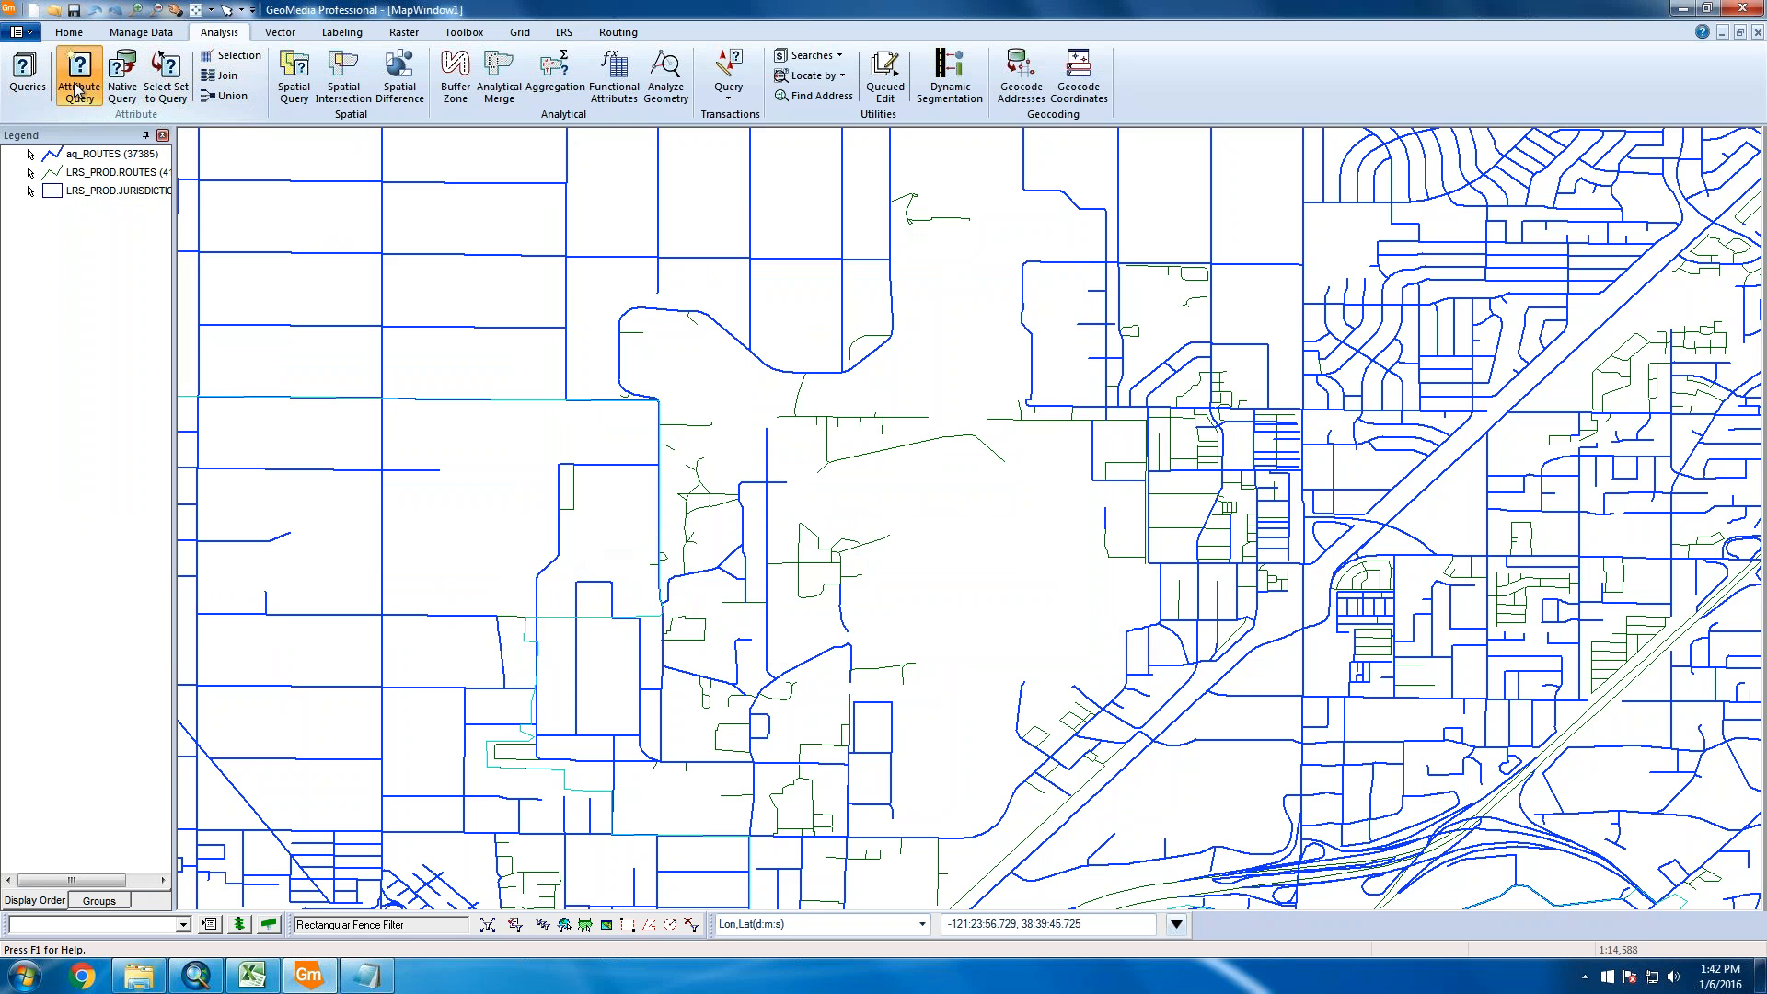
pyautogui.click(806, 393)
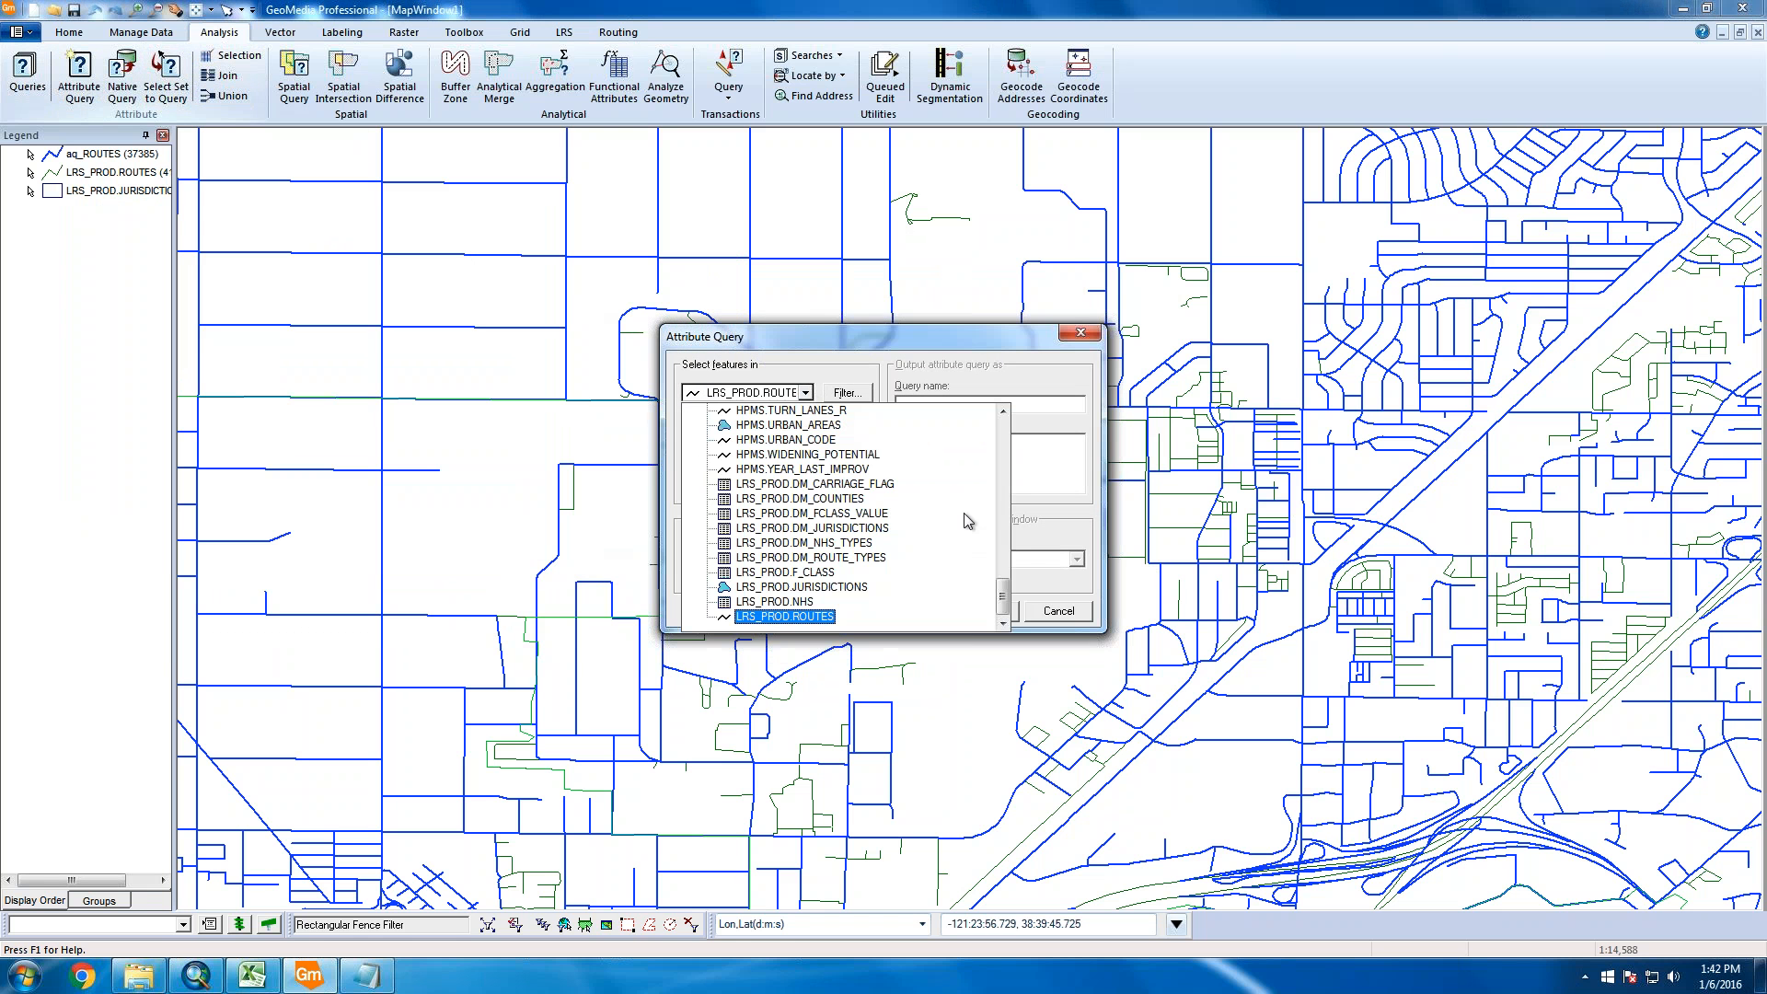
pyautogui.click(1003, 353)
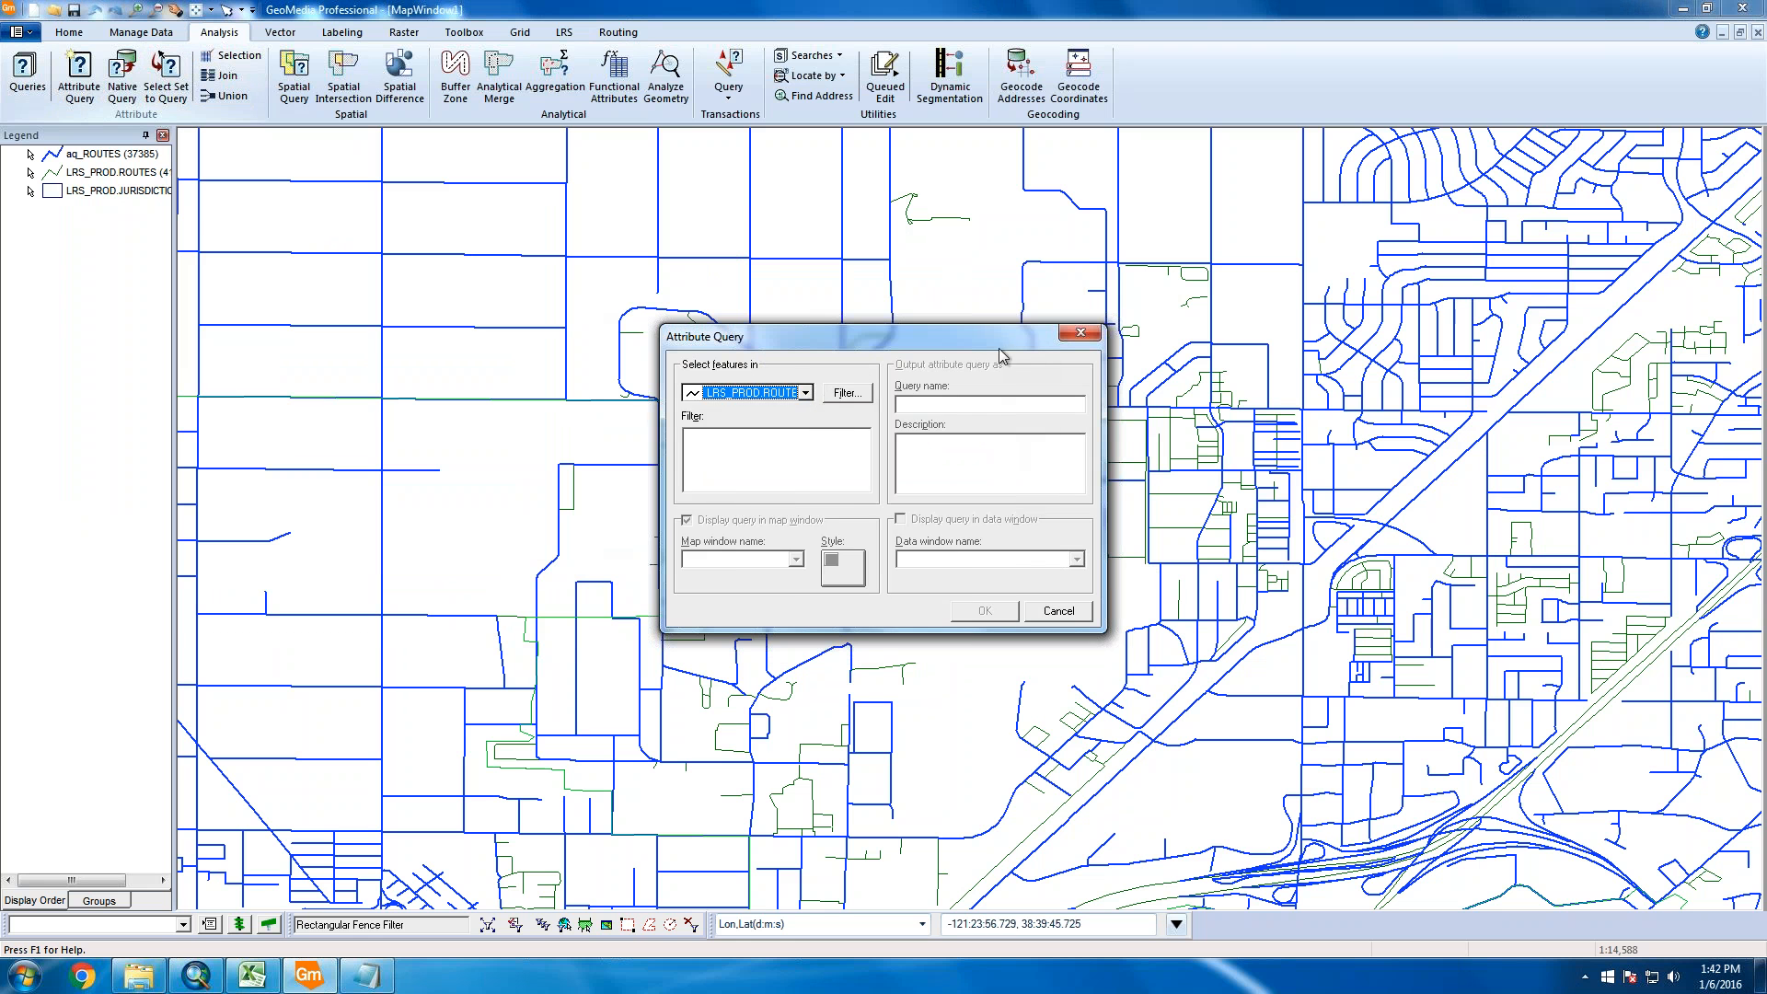
pyautogui.click(806, 393)
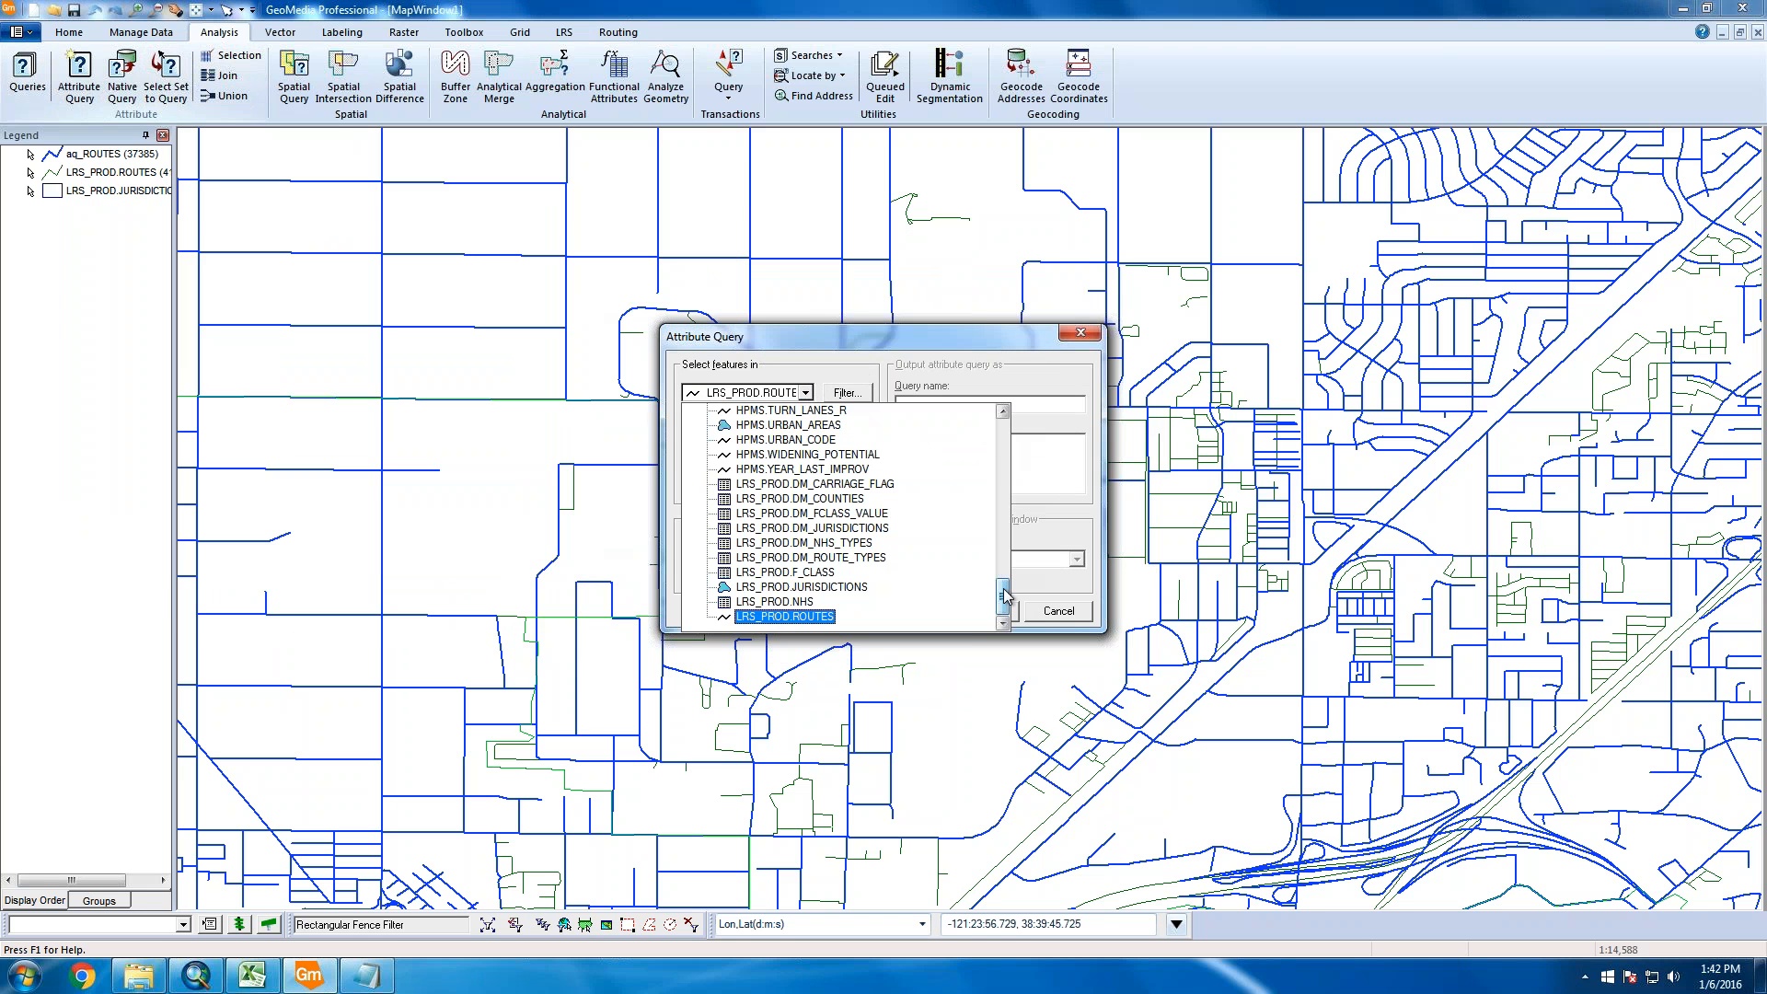
pyautogui.moveTo(1003, 597); pyautogui.dragTo(1003, 425)
pyautogui.click(689, 411)
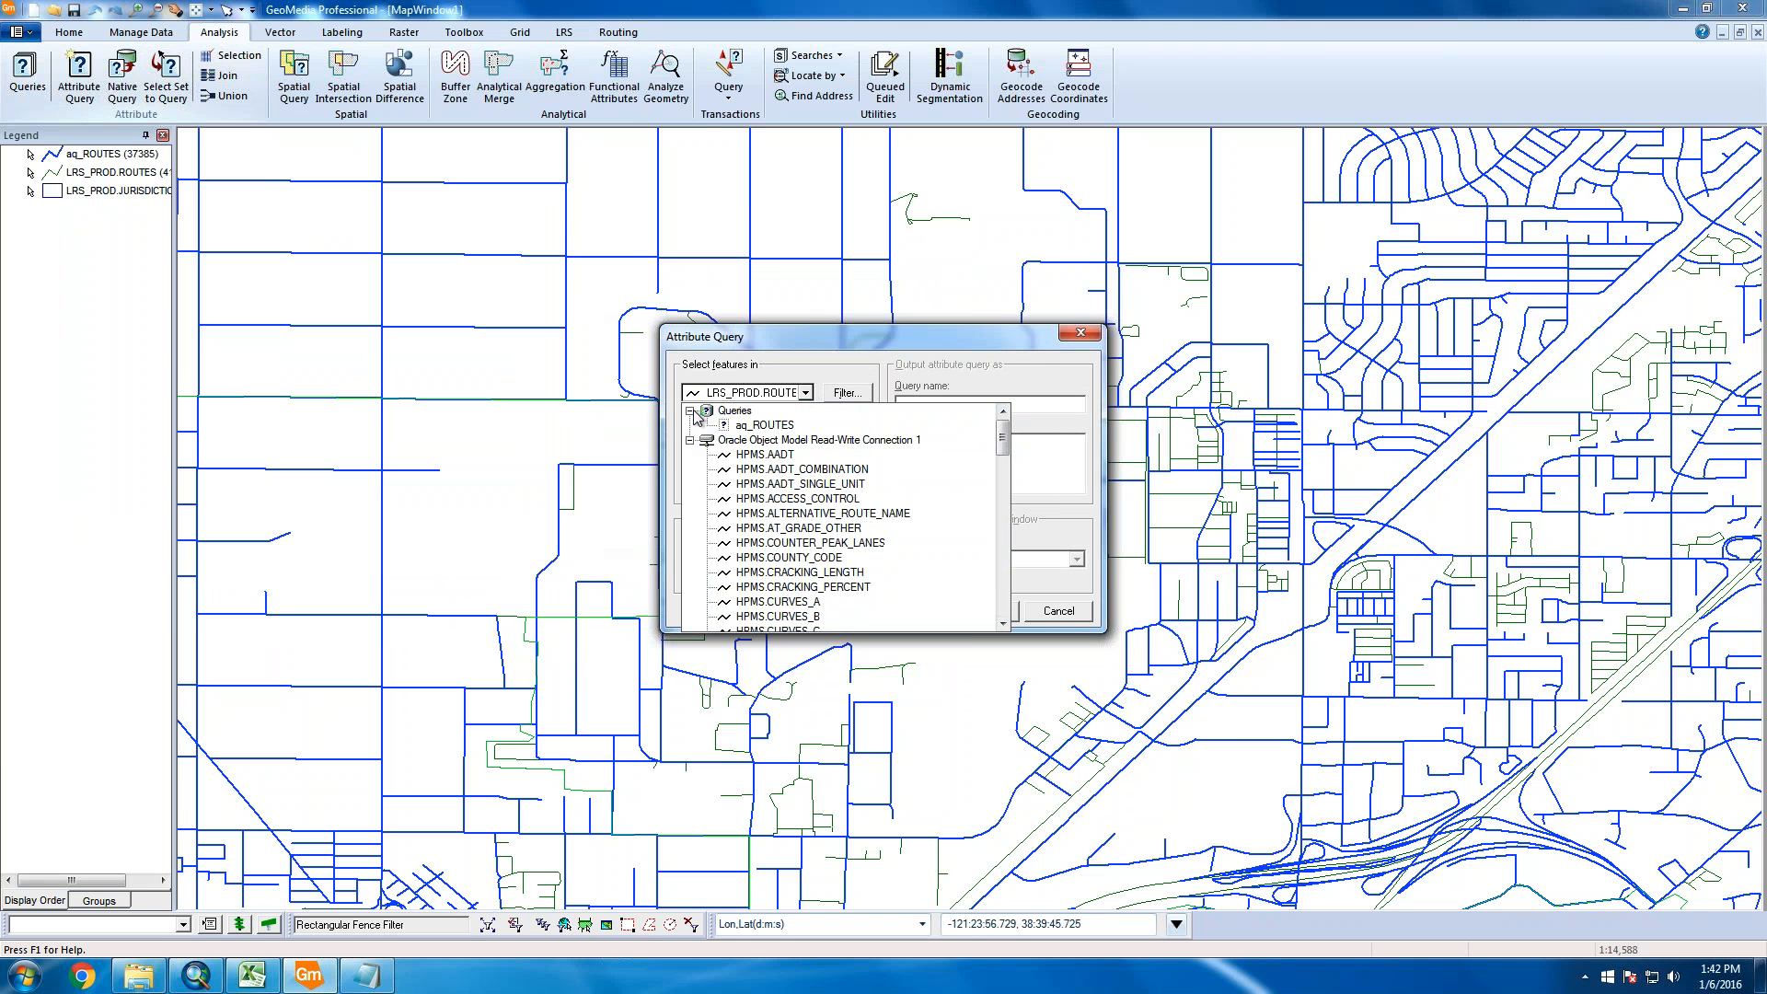
pyautogui.click(750, 425)
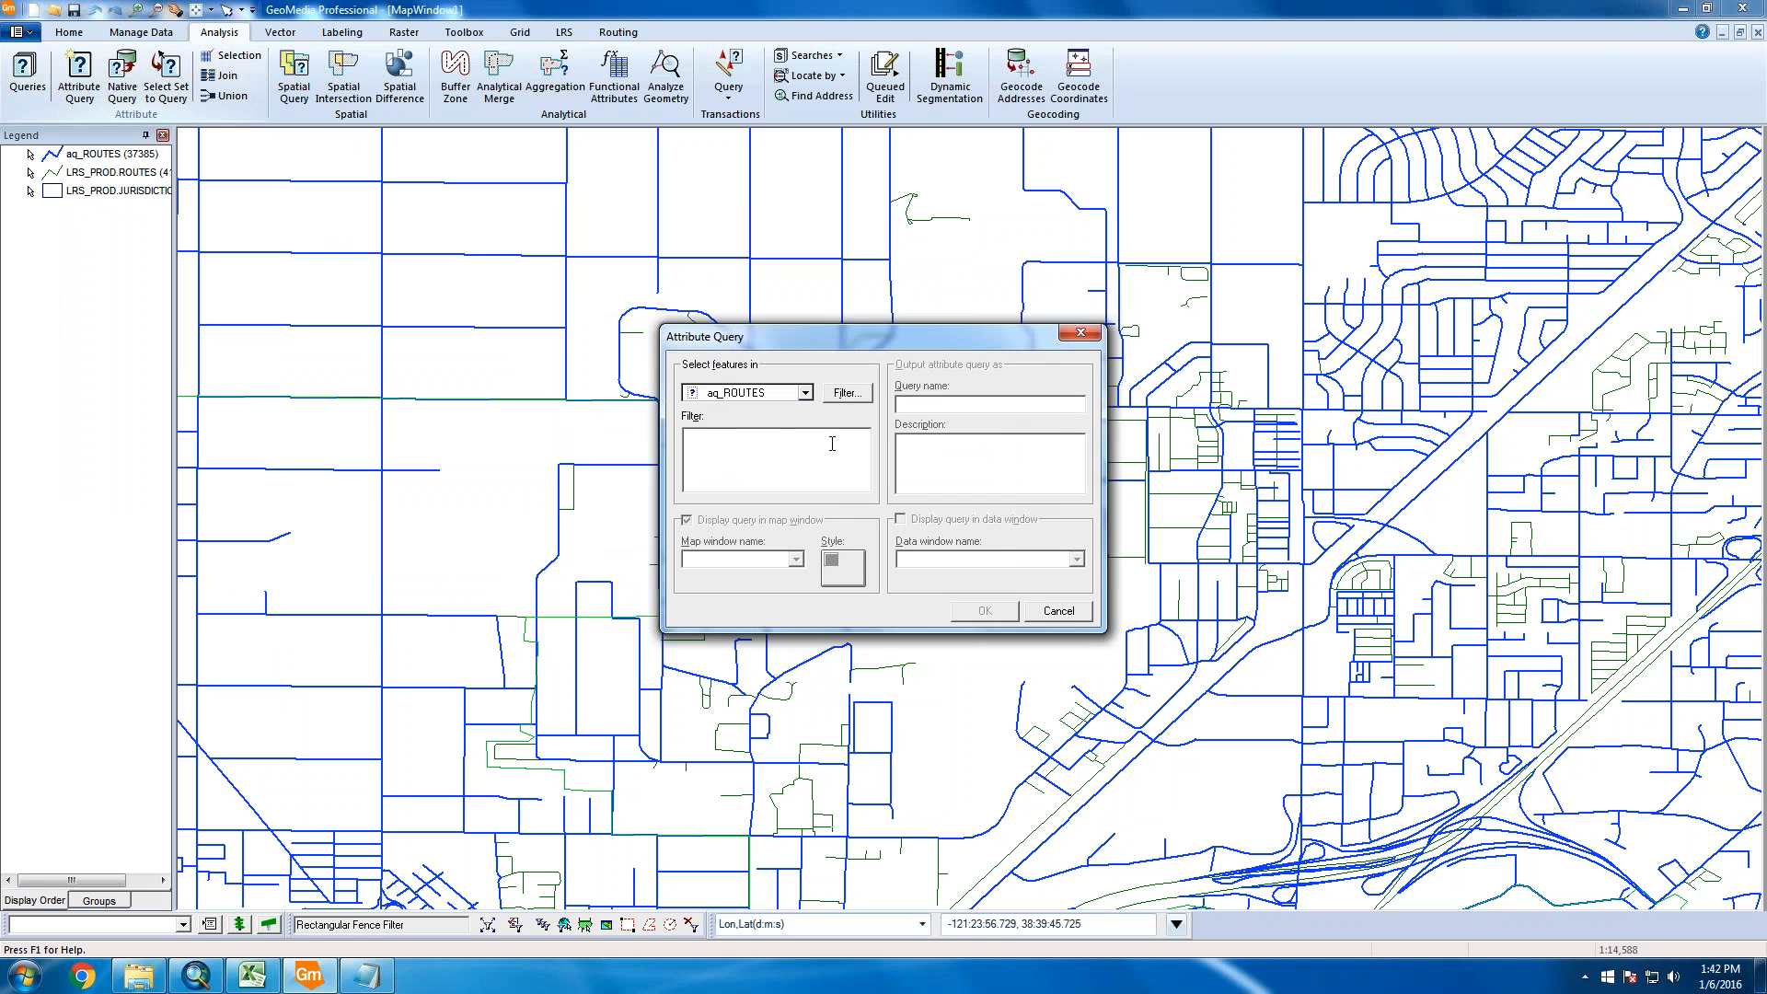
pyautogui.click(805, 393)
pyautogui.click(778, 425)
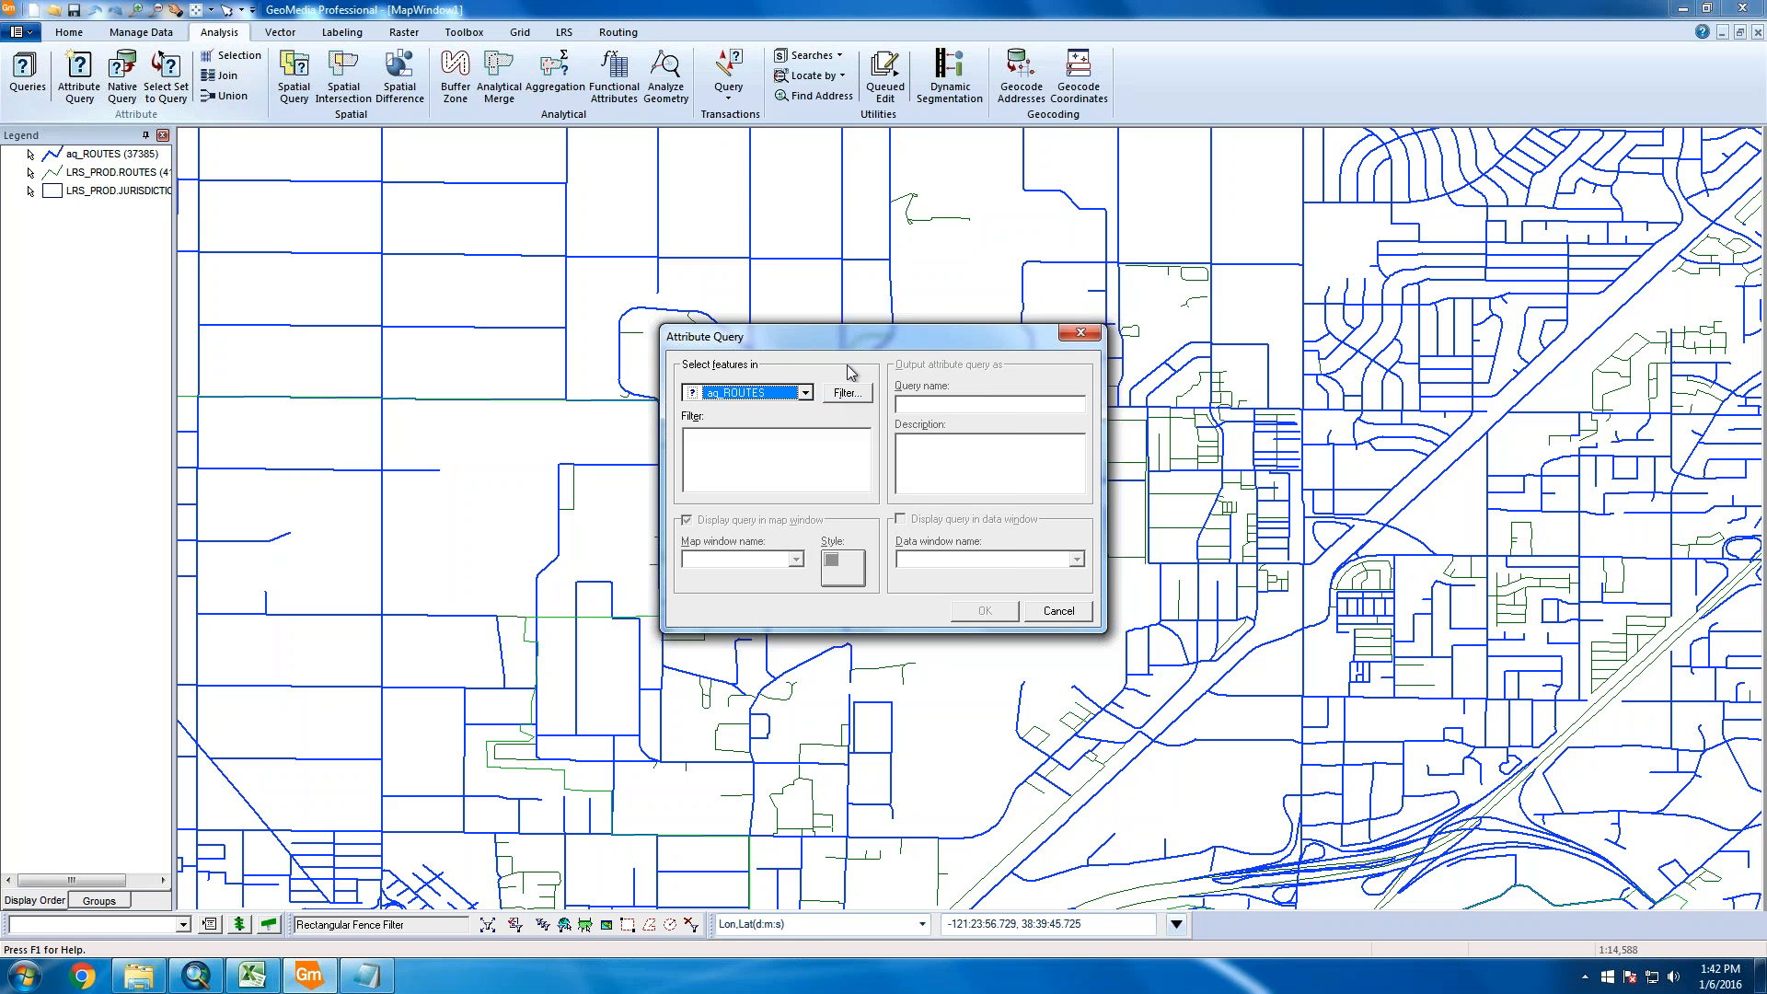
# Build and confirm the filter CARRIAGE_FLAG = 'P' for the aq_ROUTES query
pyautogui.click(771, 463)
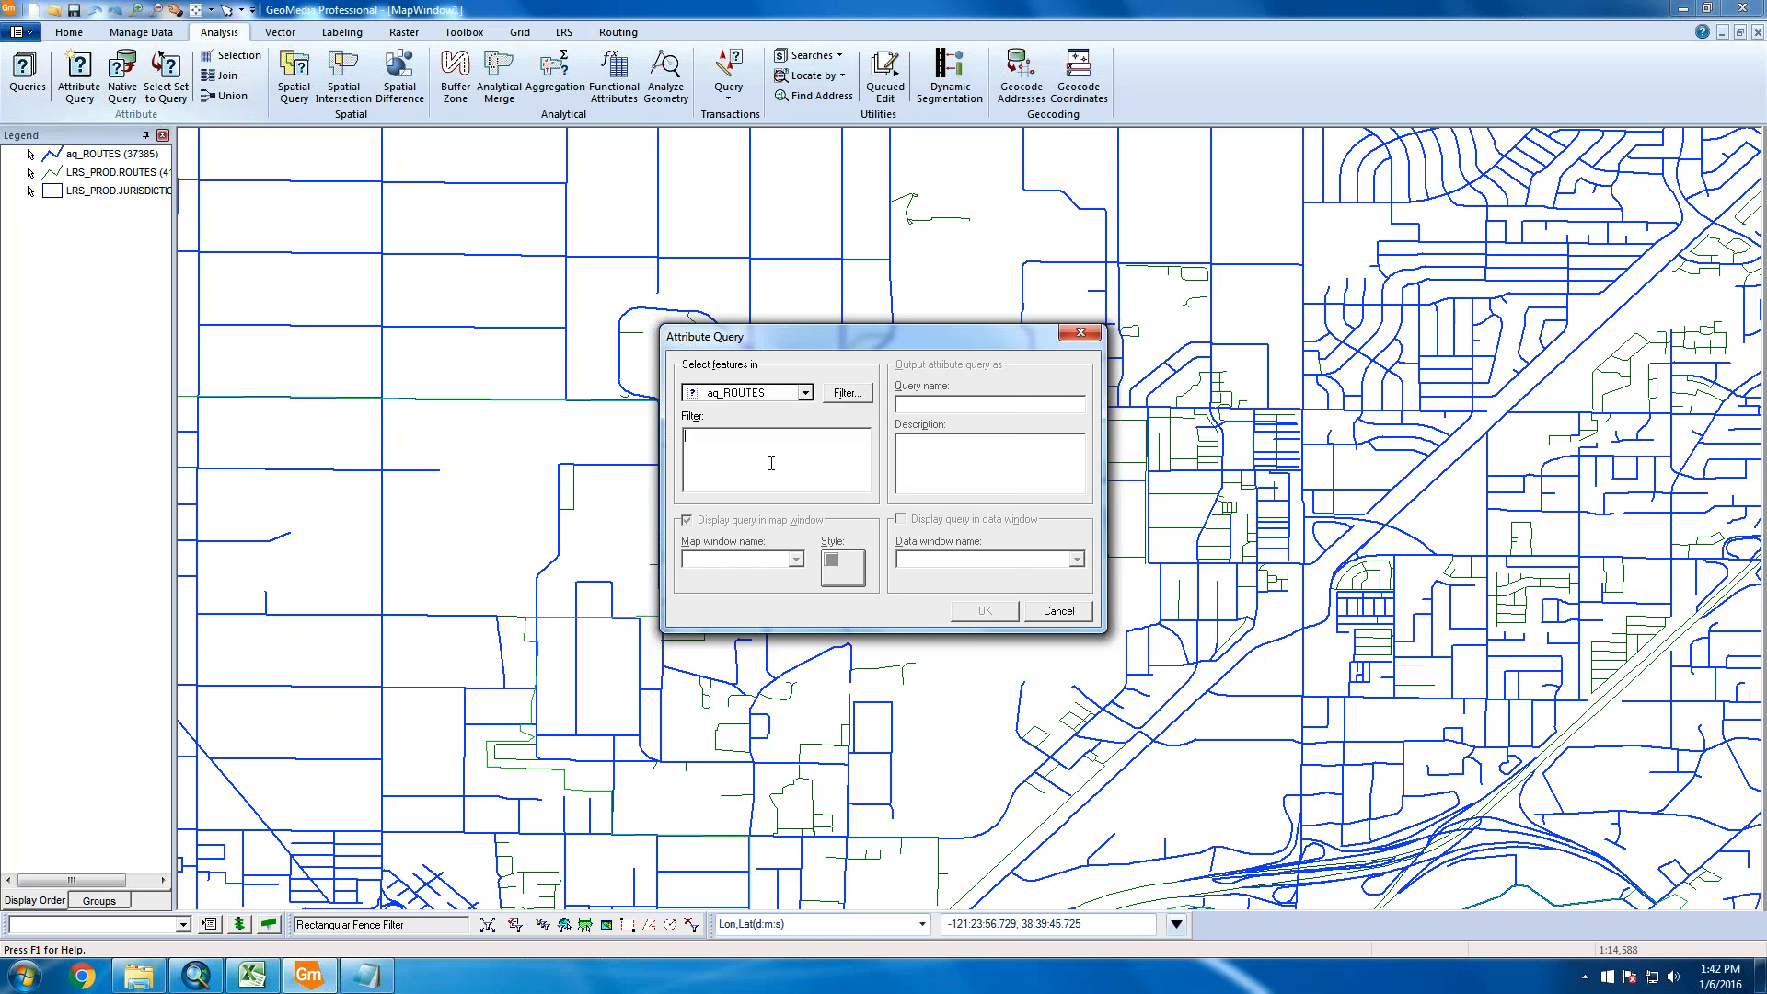
pyautogui.click(846, 393)
pyautogui.doubleClick(746, 428)
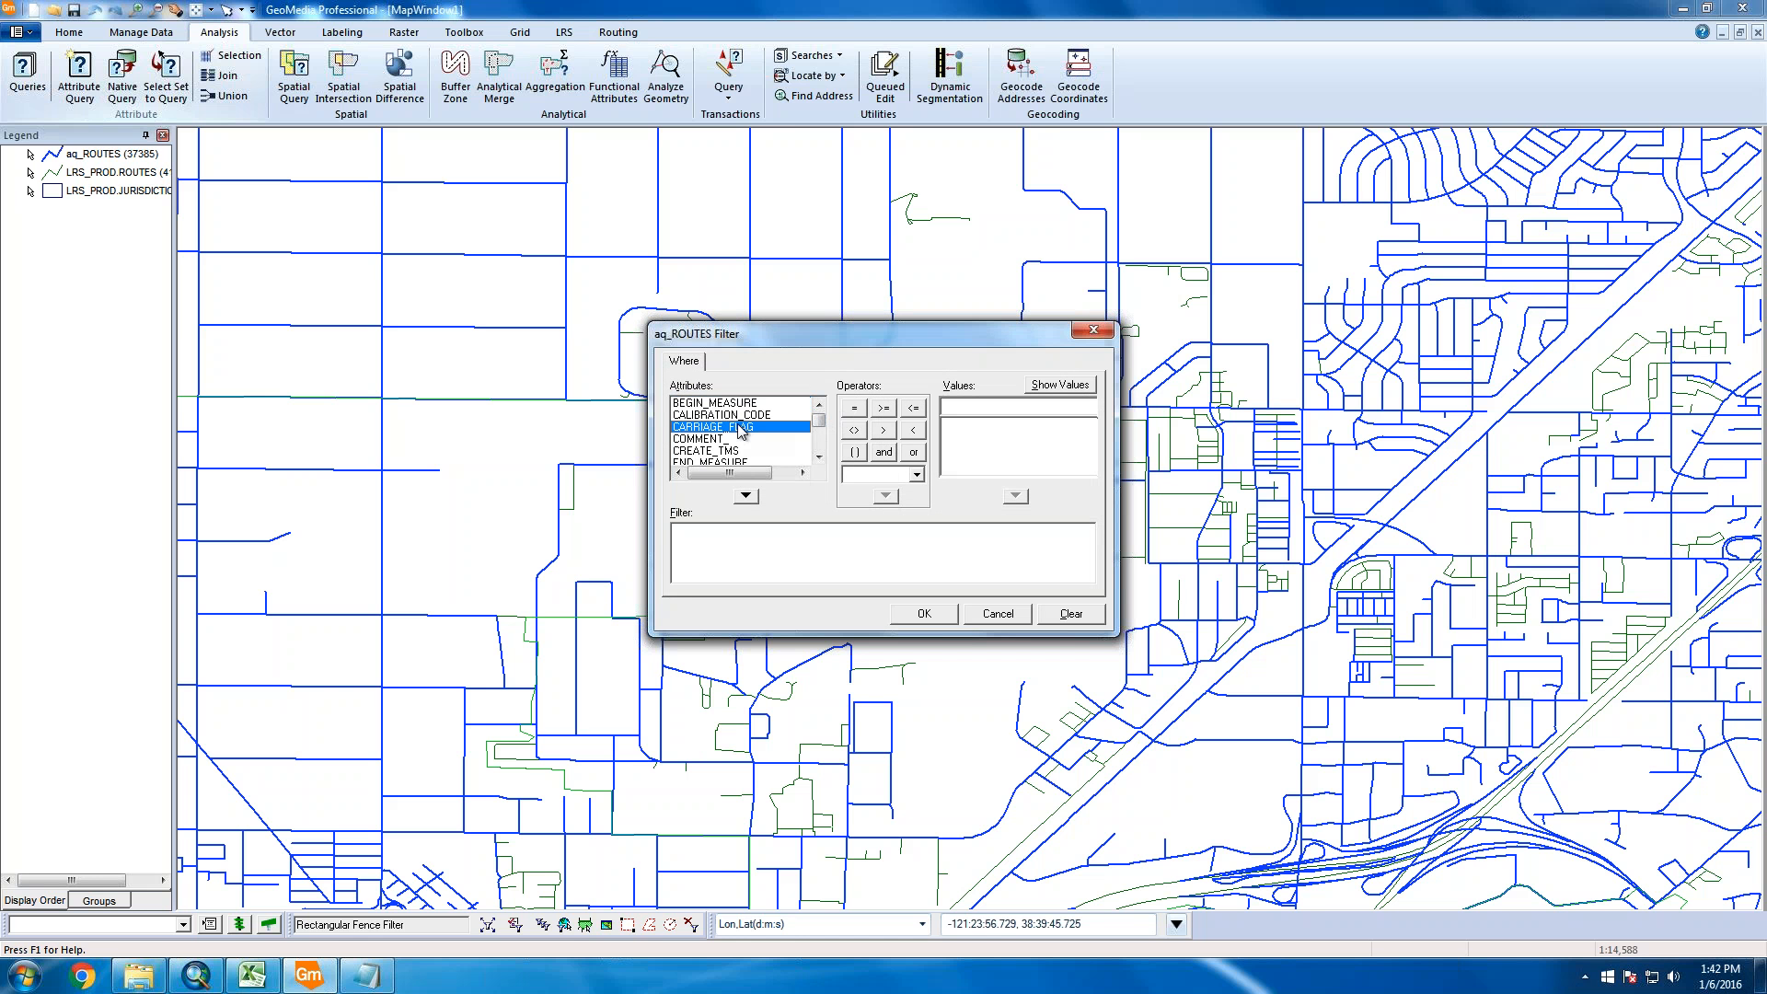
pyautogui.click(854, 409)
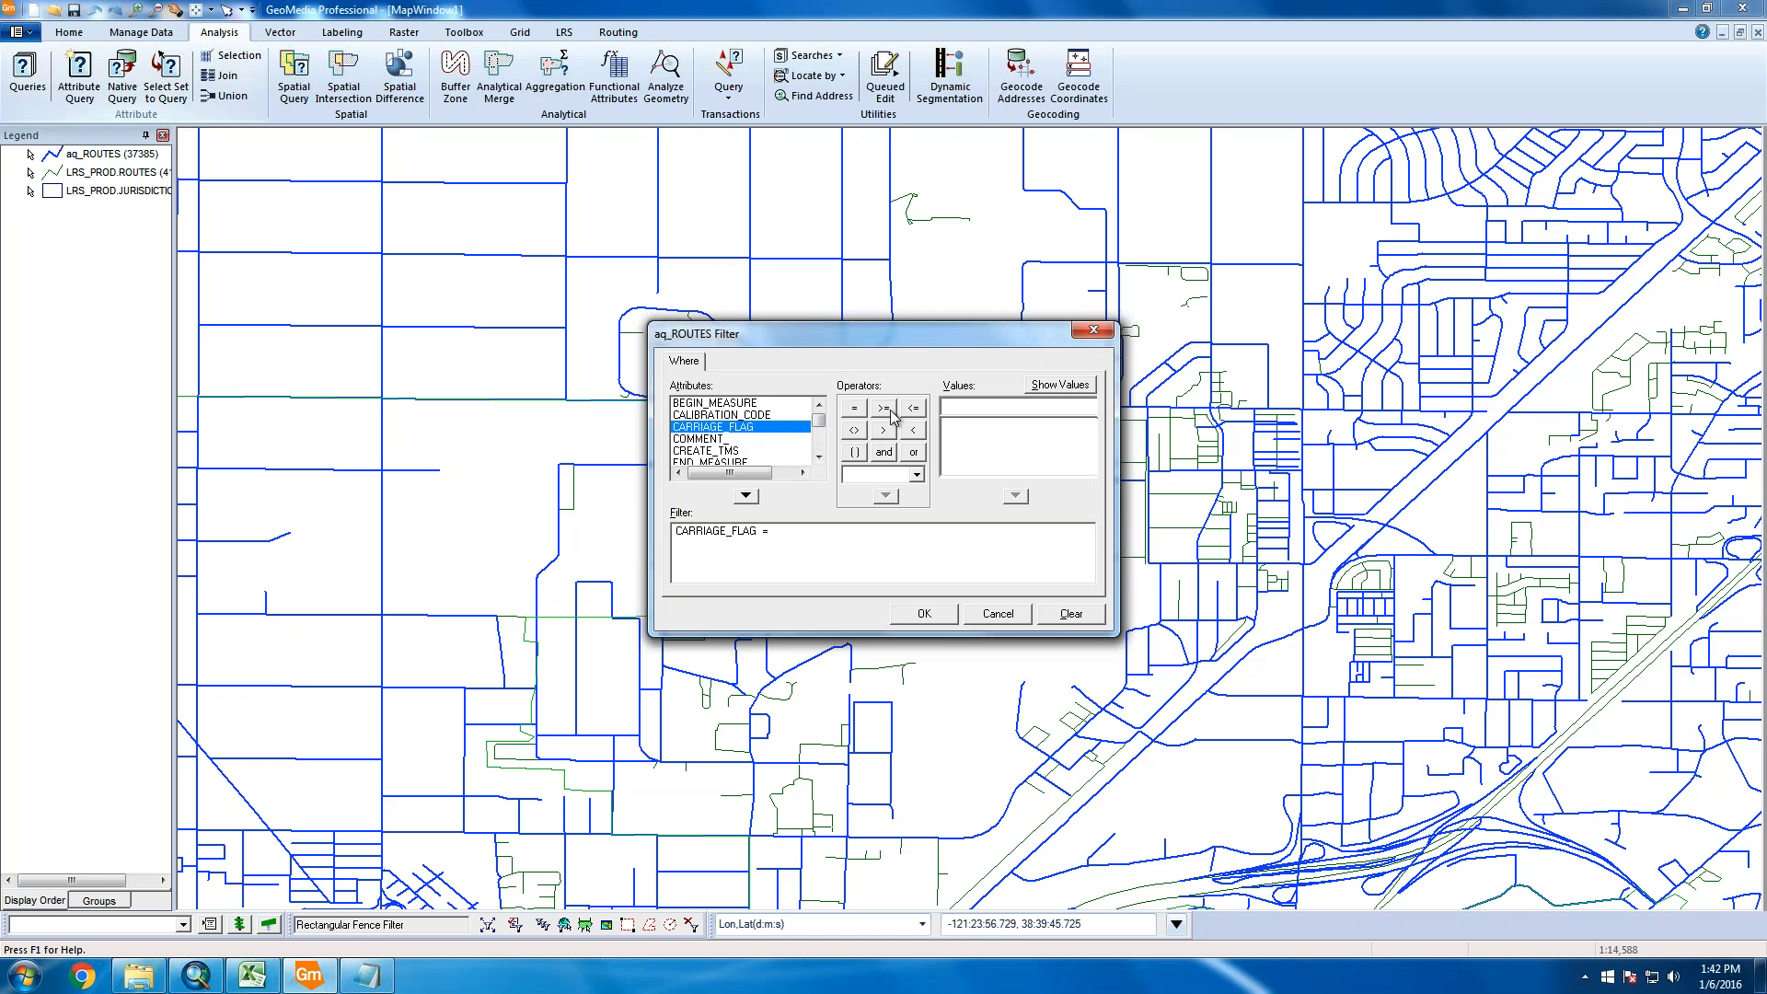
pyautogui.write("'P'")
pyautogui.click(923, 613)
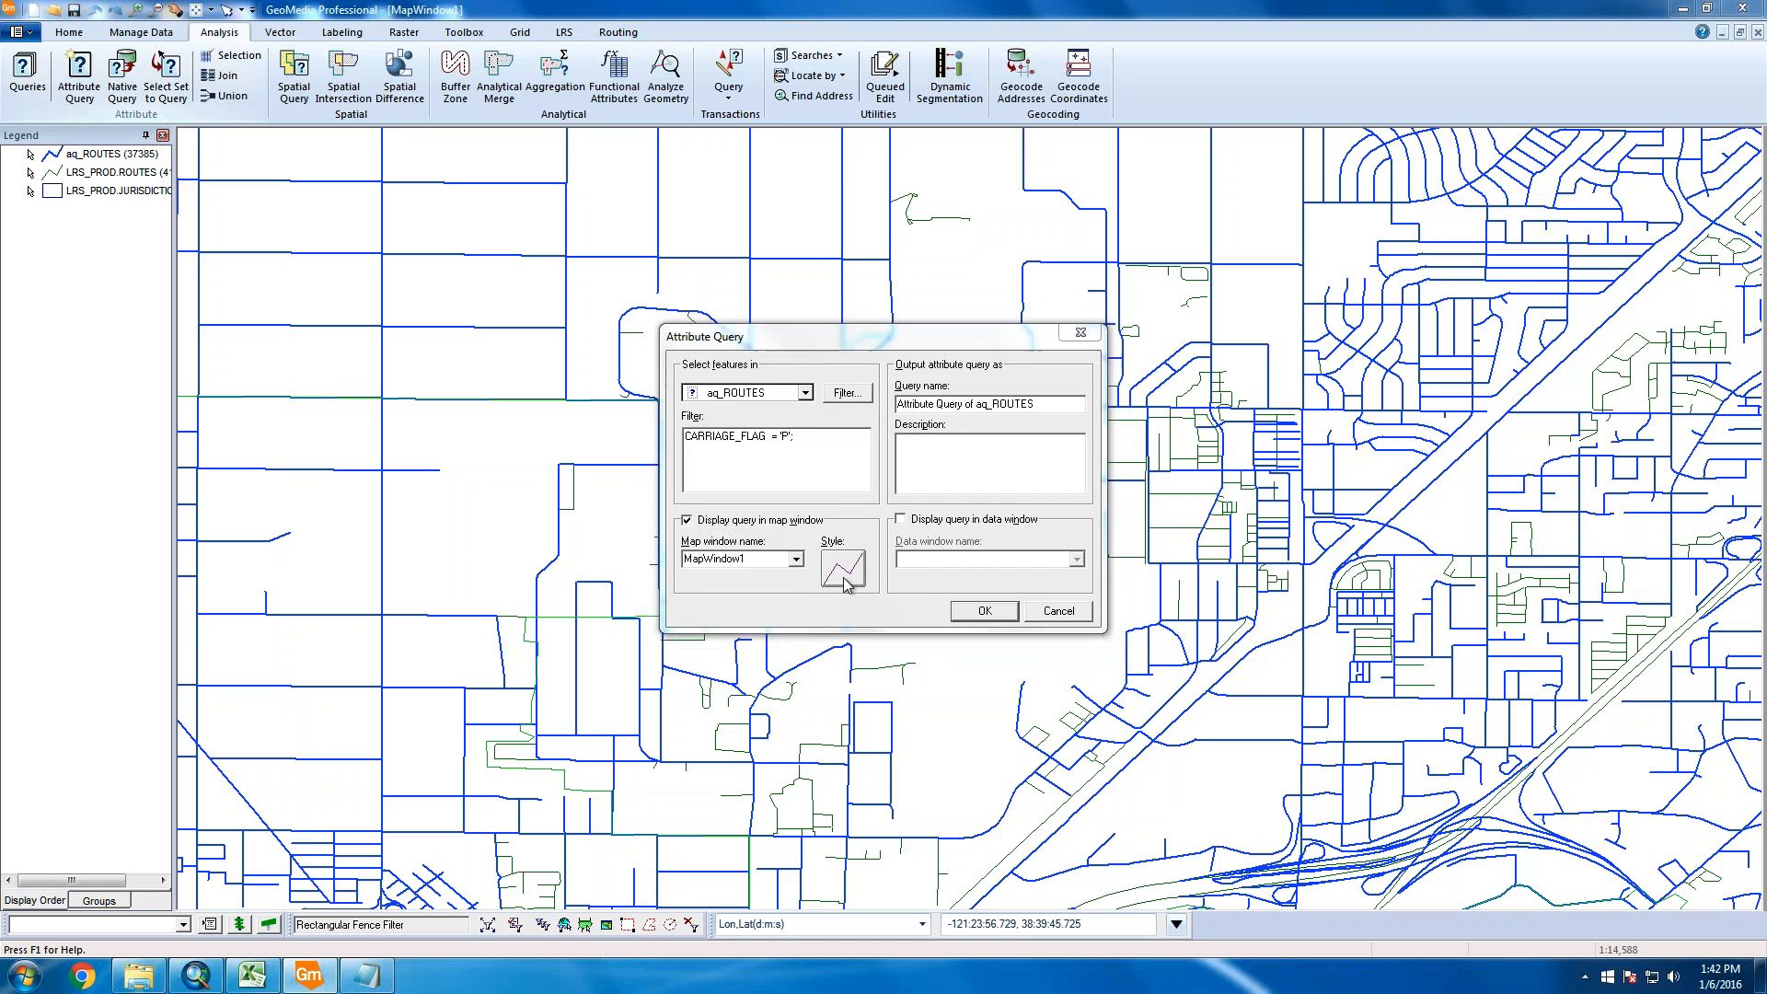
pyautogui.click(843, 569)
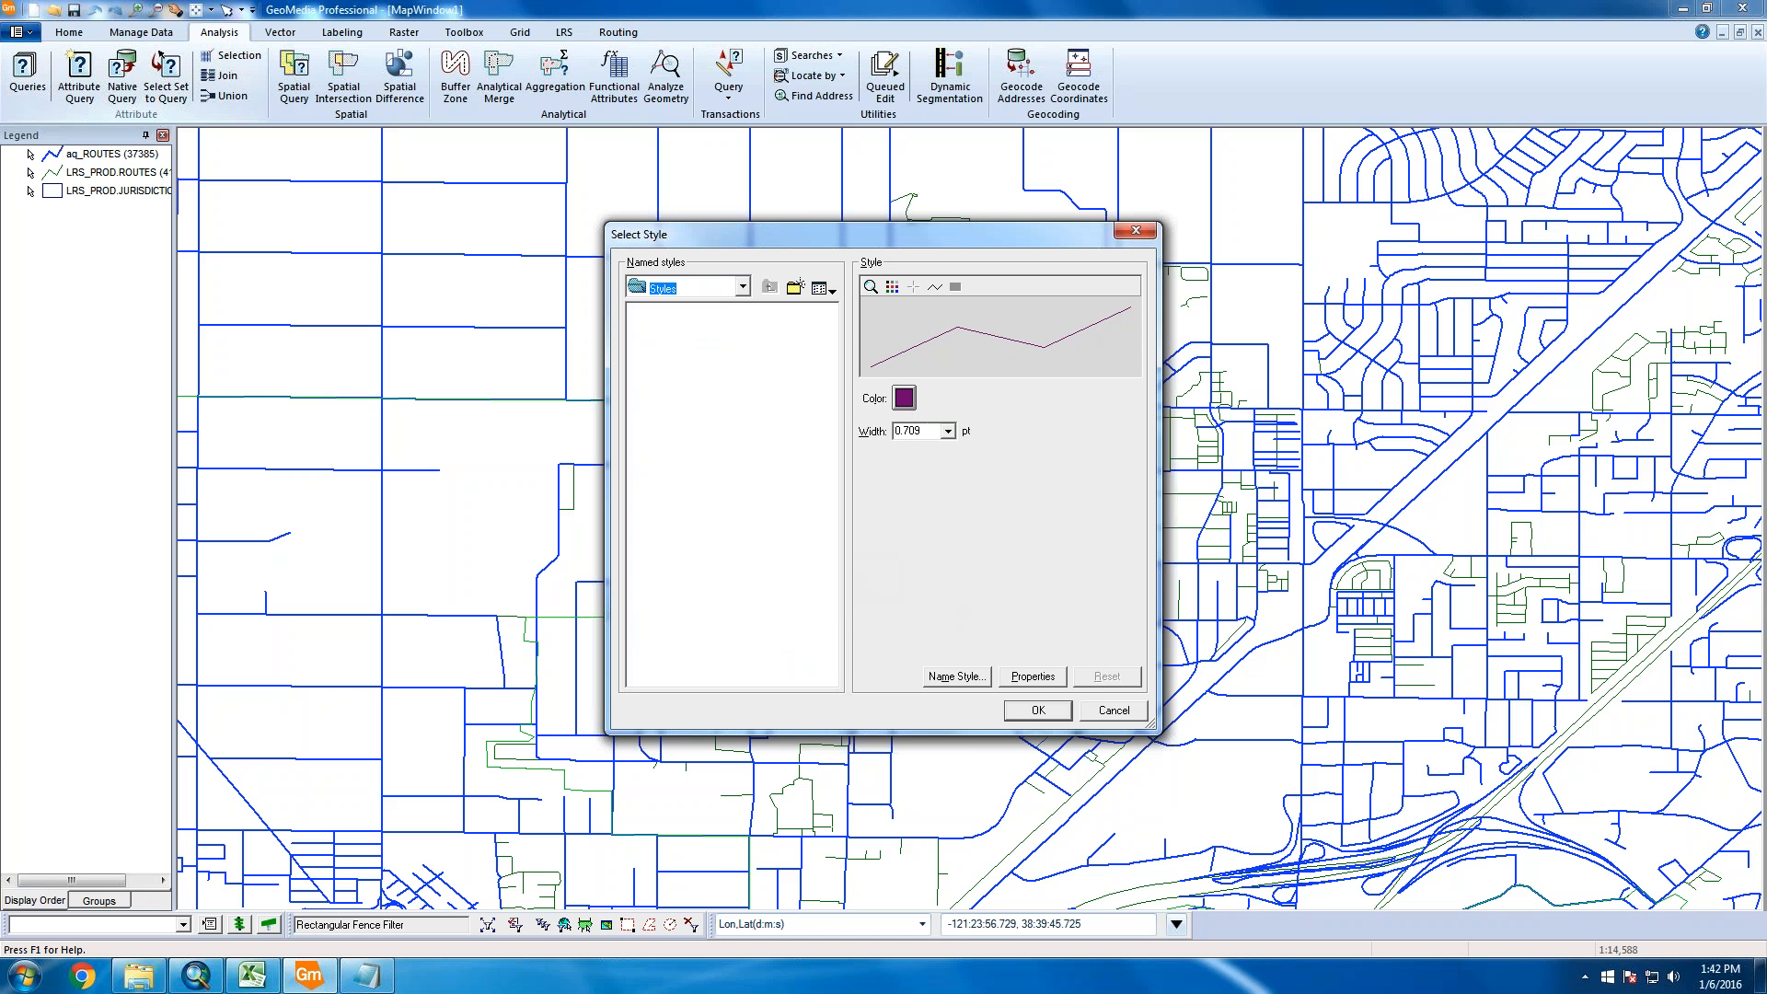
# Set the query's purple line style width to 2.250 pt
pyautogui.click(947, 431)
pyautogui.scroll(-1, 936, 499)
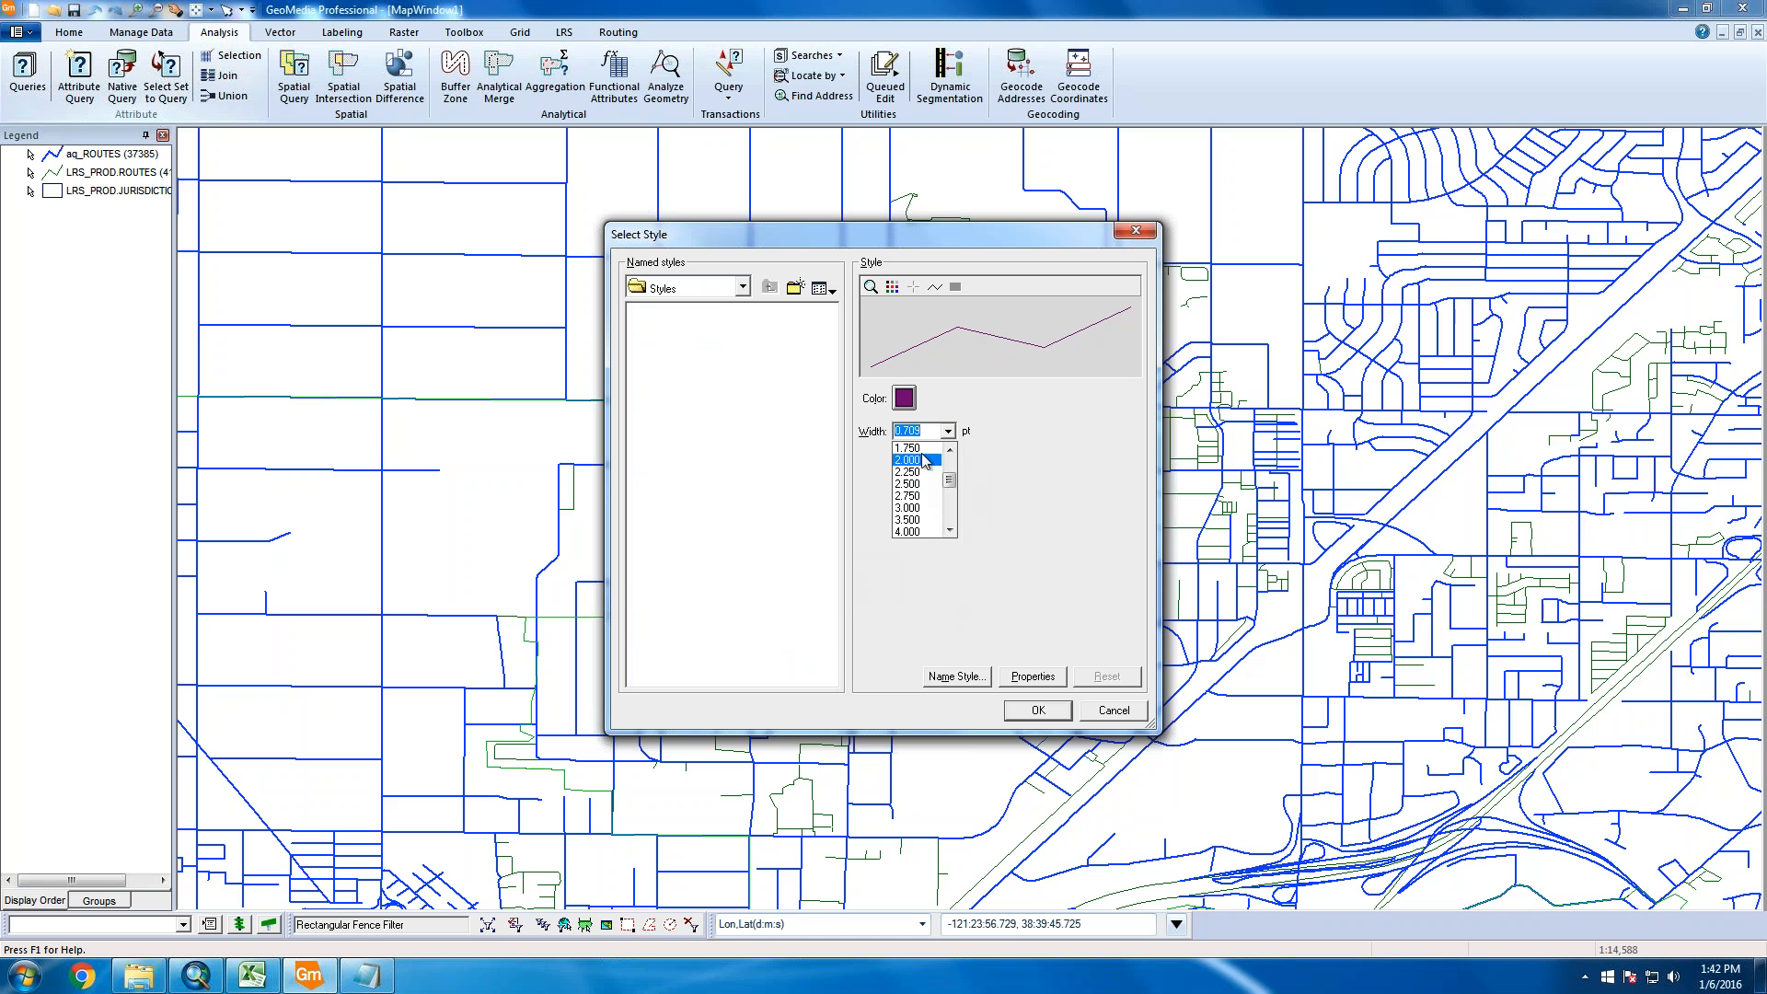
pyautogui.click(929, 497)
pyautogui.click(1026, 710)
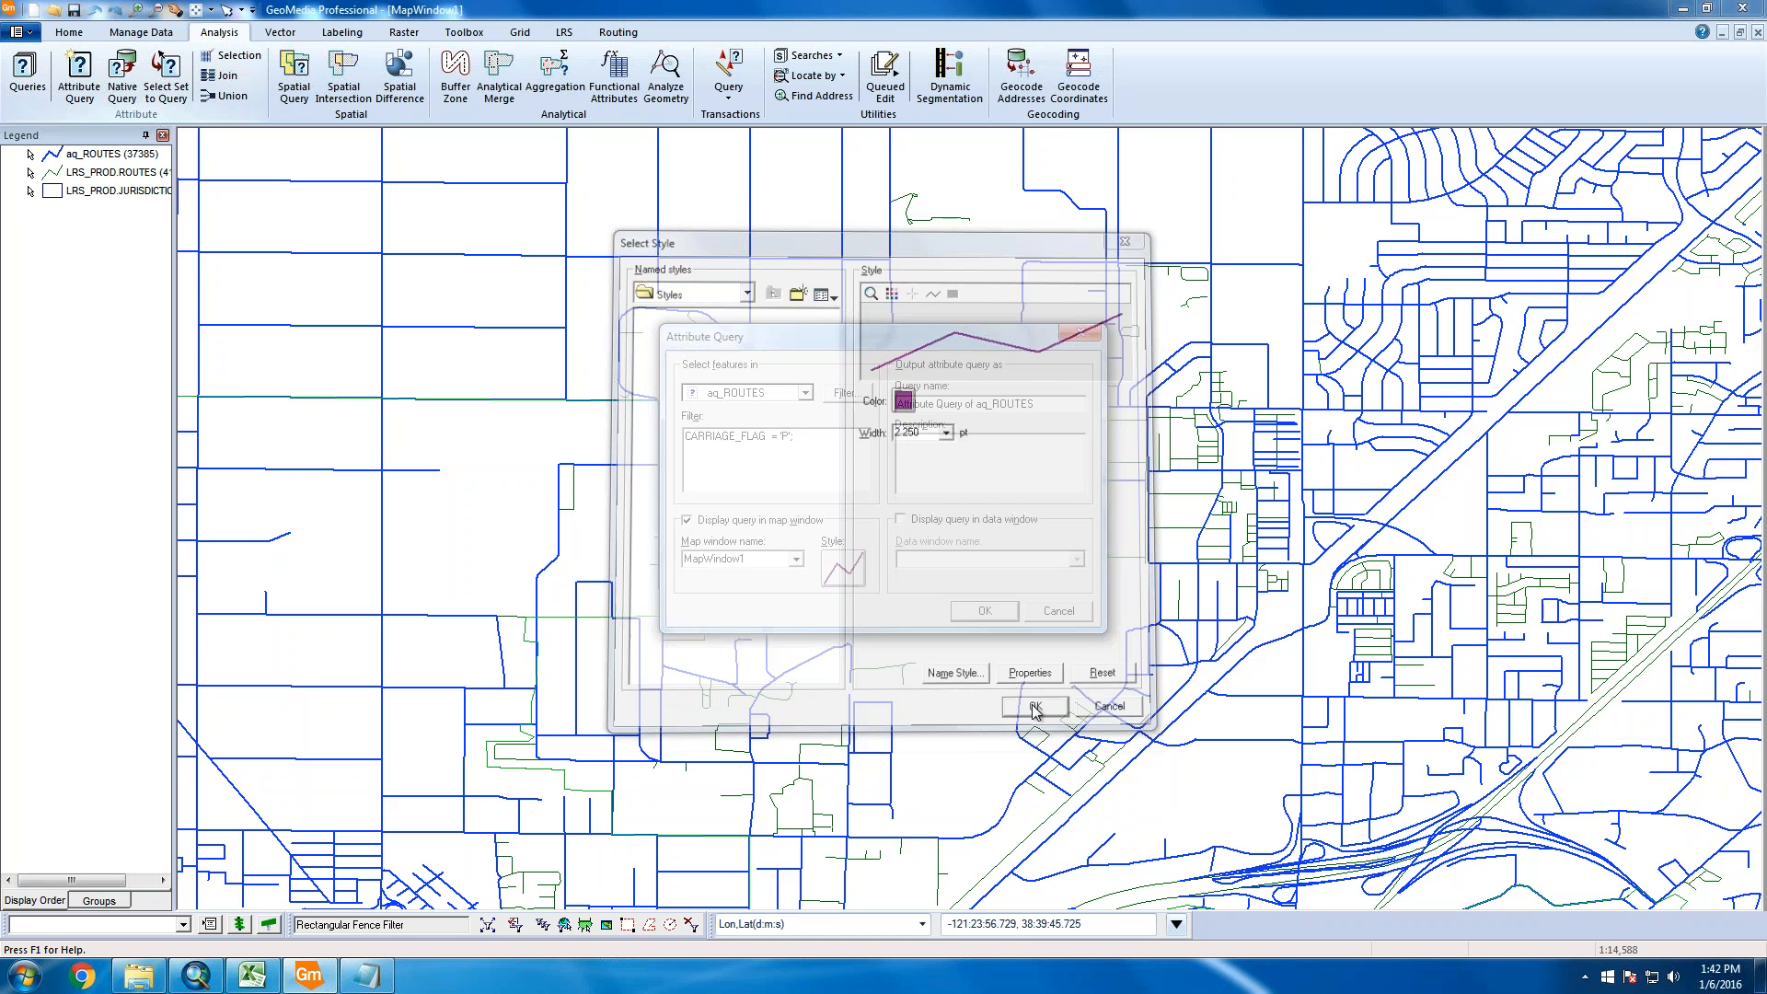
# Rename the query to aq2_ROUTES and add its result to the map
pyautogui.click(980, 406)
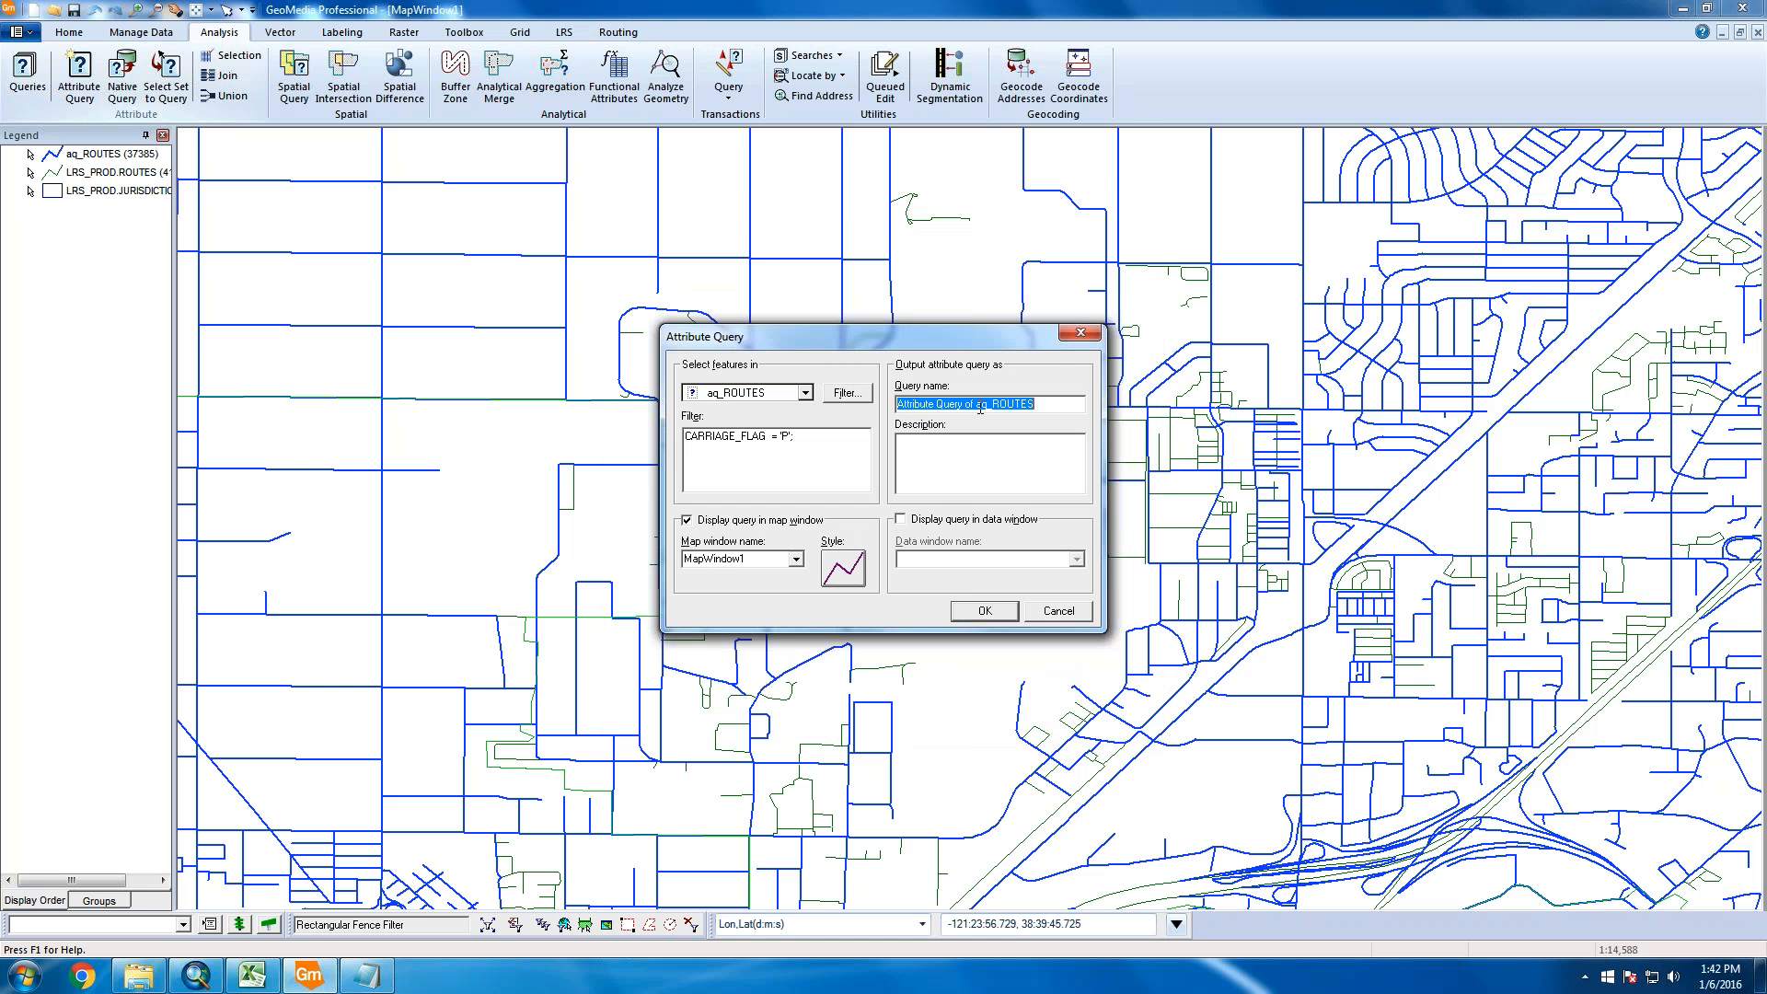
pyautogui.moveTo(988, 404); pyautogui.dragTo(896, 404)
pyautogui.write('aq2')
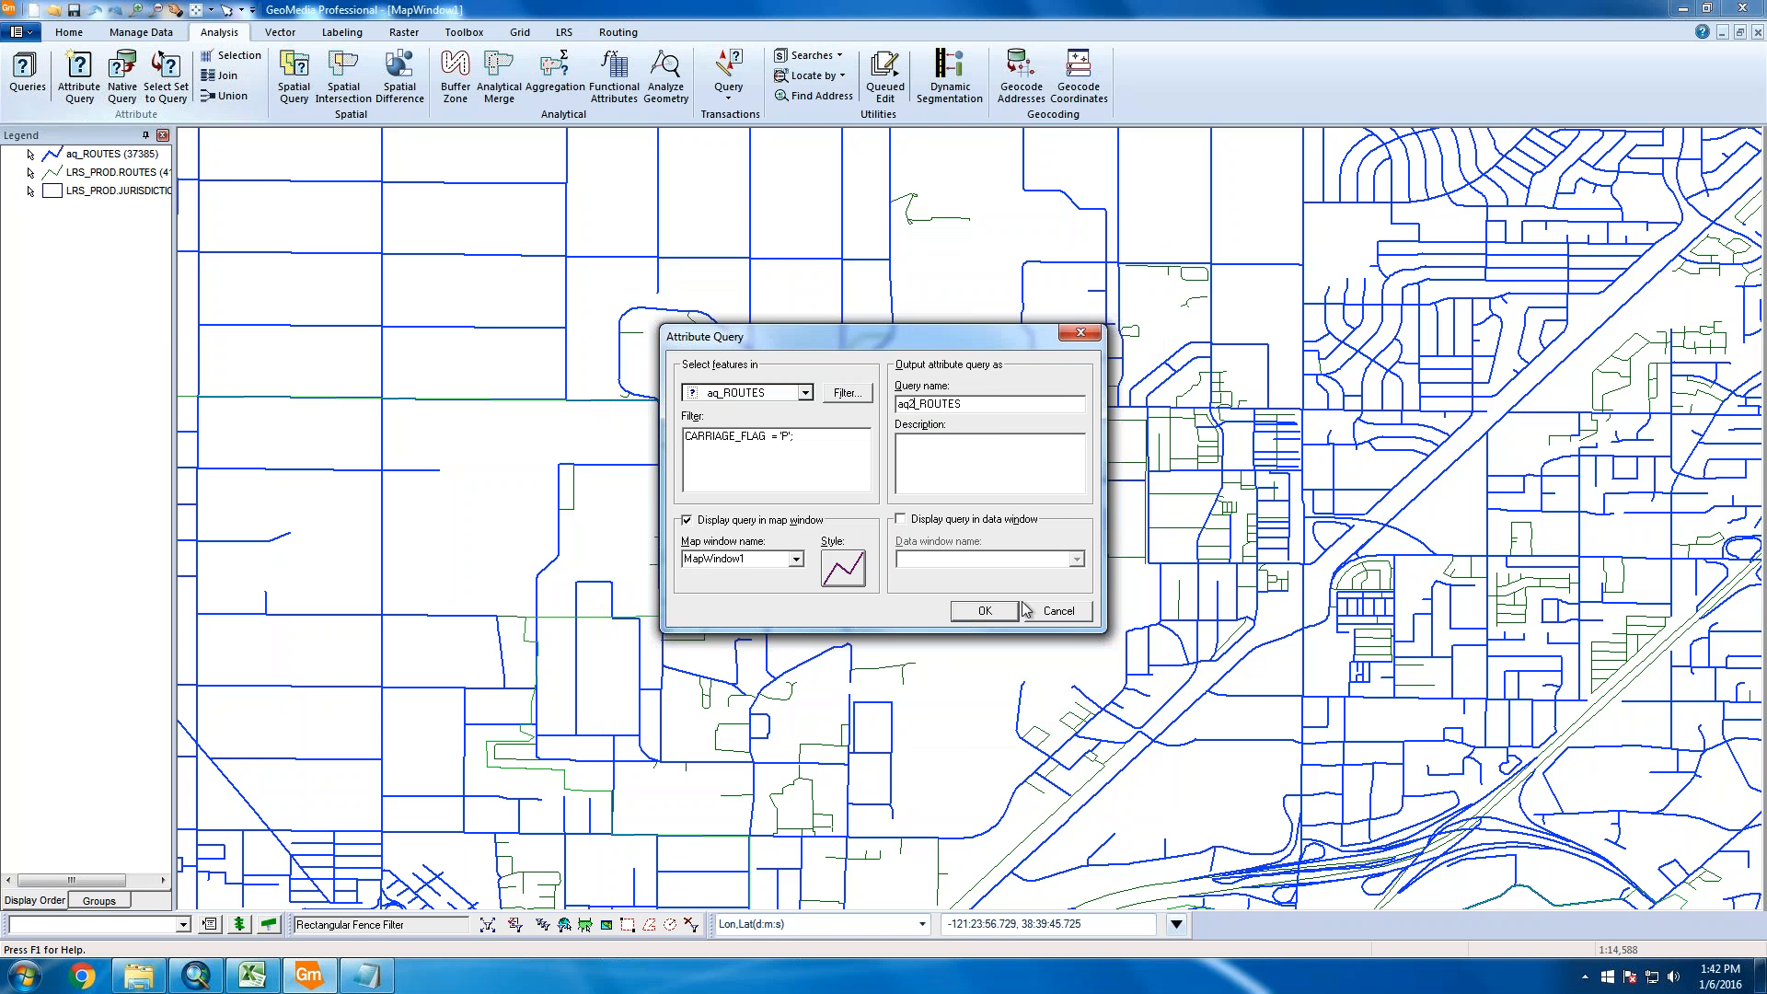
pyautogui.click(978, 613)
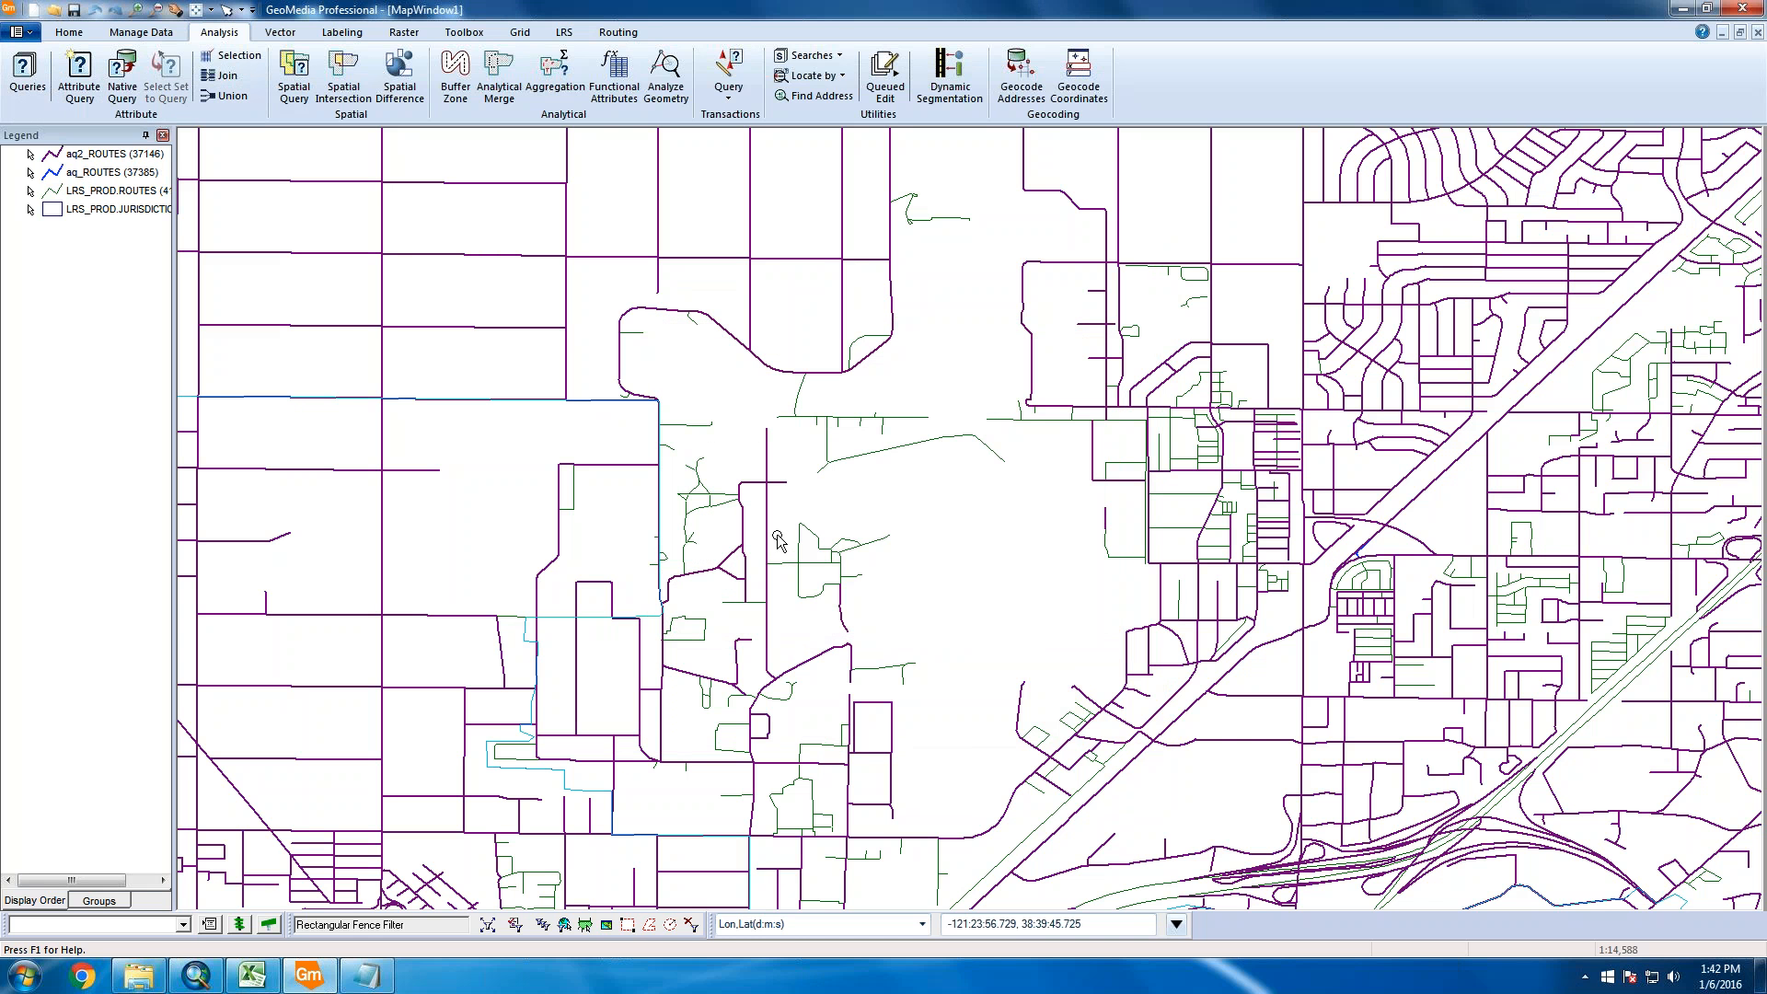
# Turn Locatable off for LRS_PROD.JURISDICTION, then zoom out and back in on the interchange ramps
pyautogui.rightClick(101, 209)
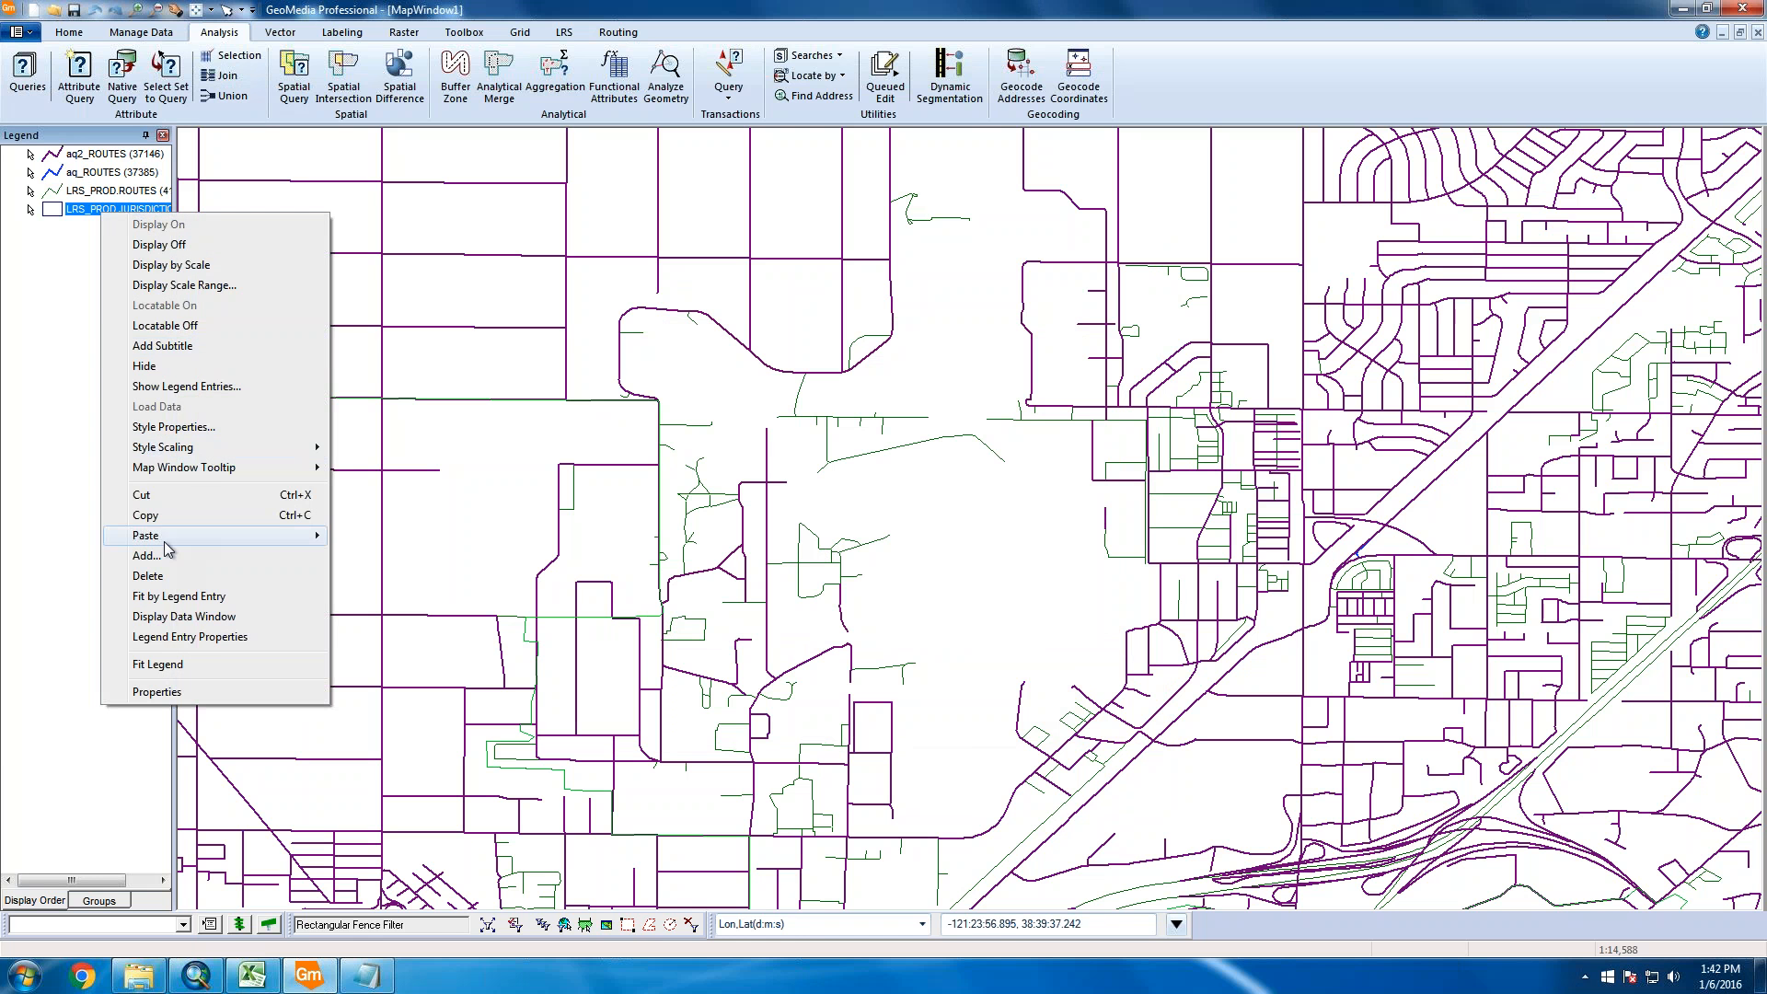
pyautogui.click(229, 328)
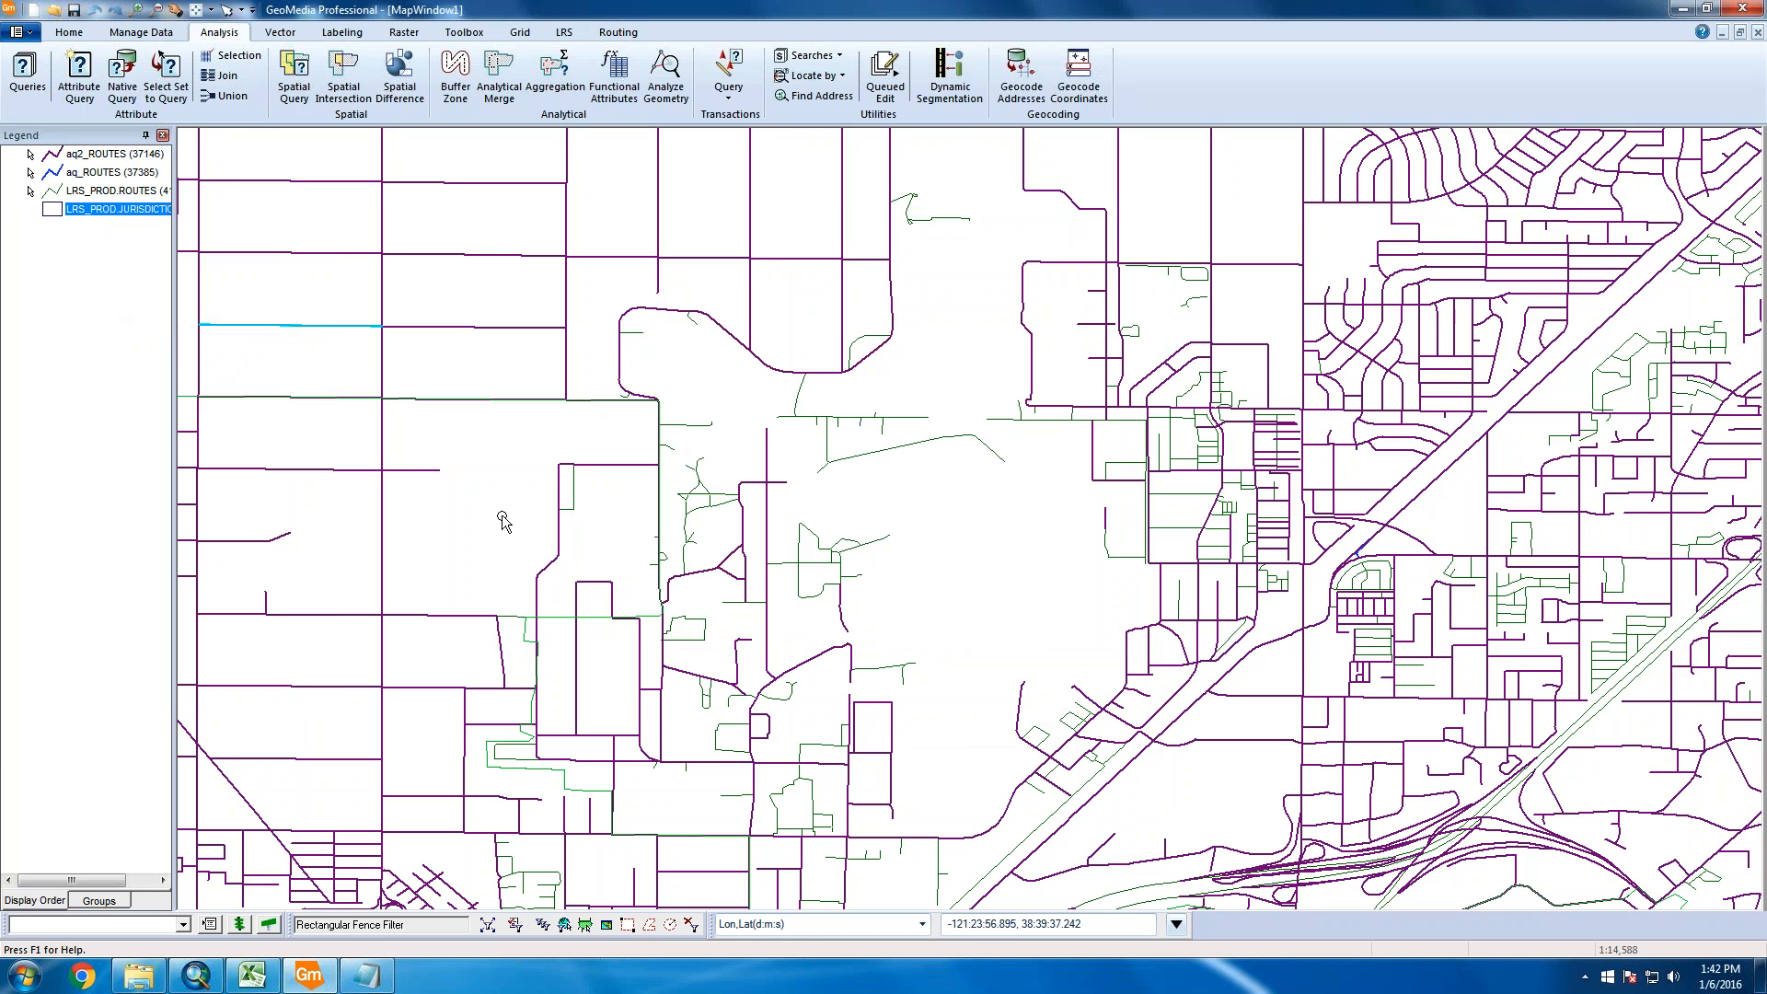
pyautogui.scroll(-1, 920, 594)
pyautogui.scroll(-1, 1058, 650)
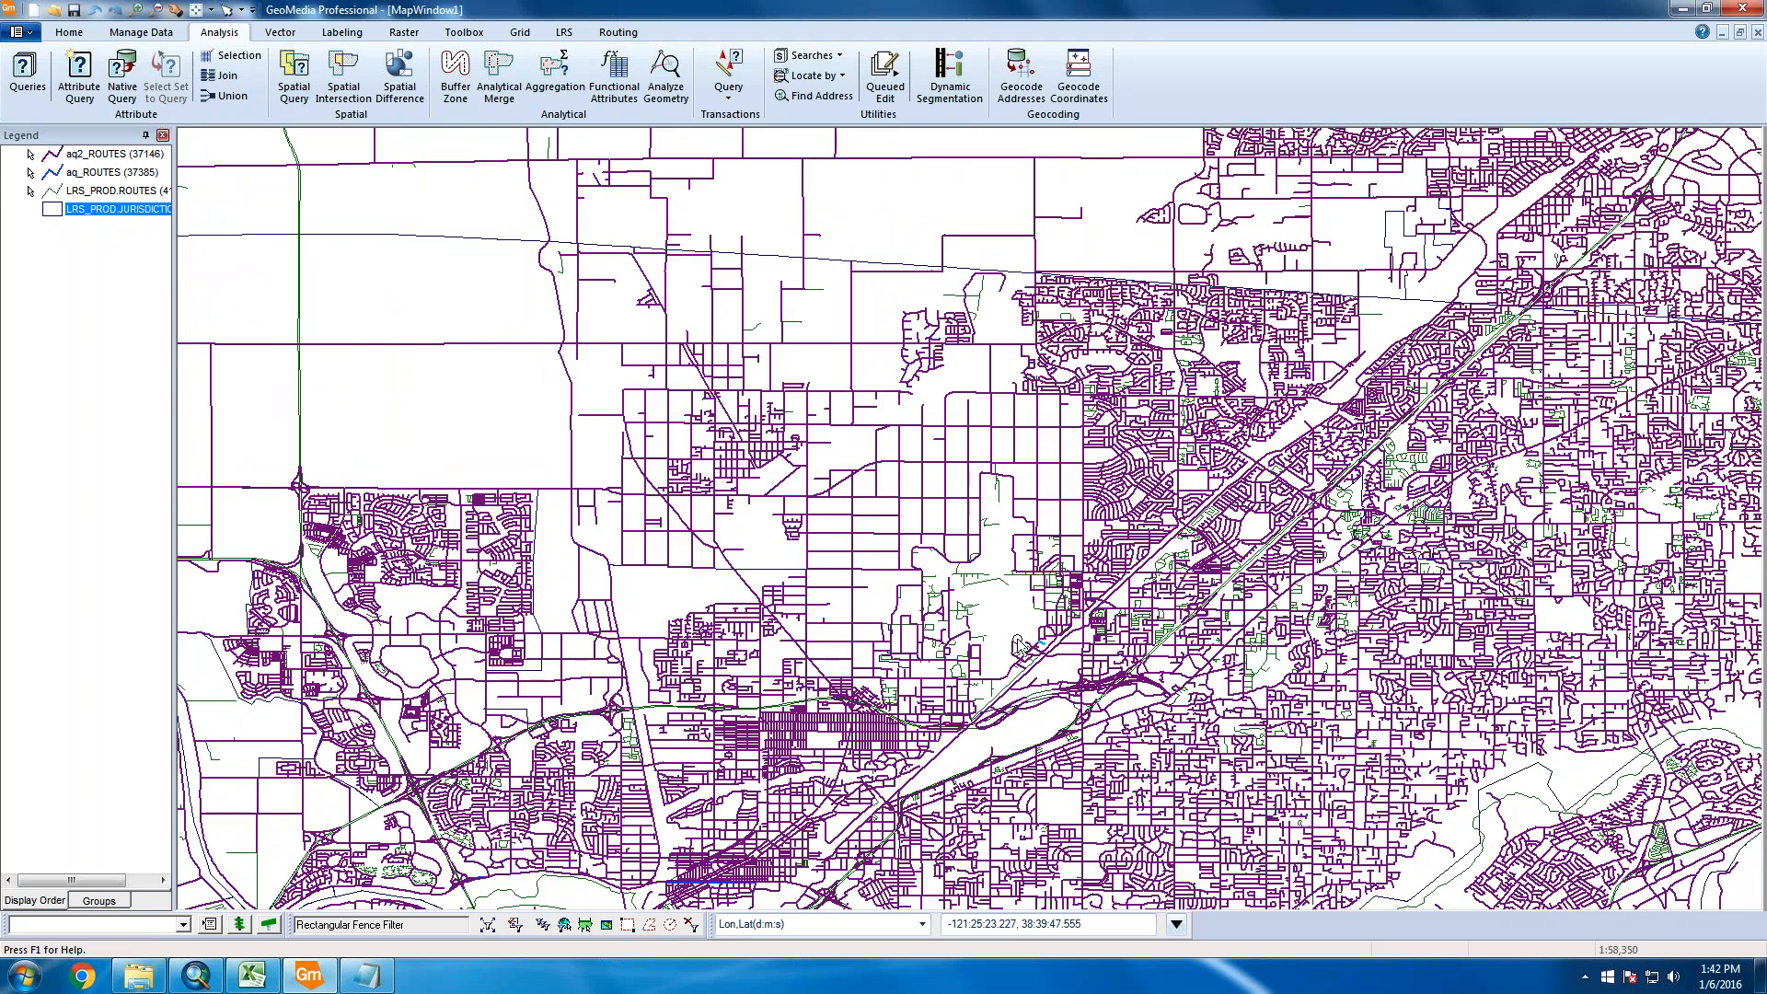
pyautogui.scroll(-1, 1019, 644)
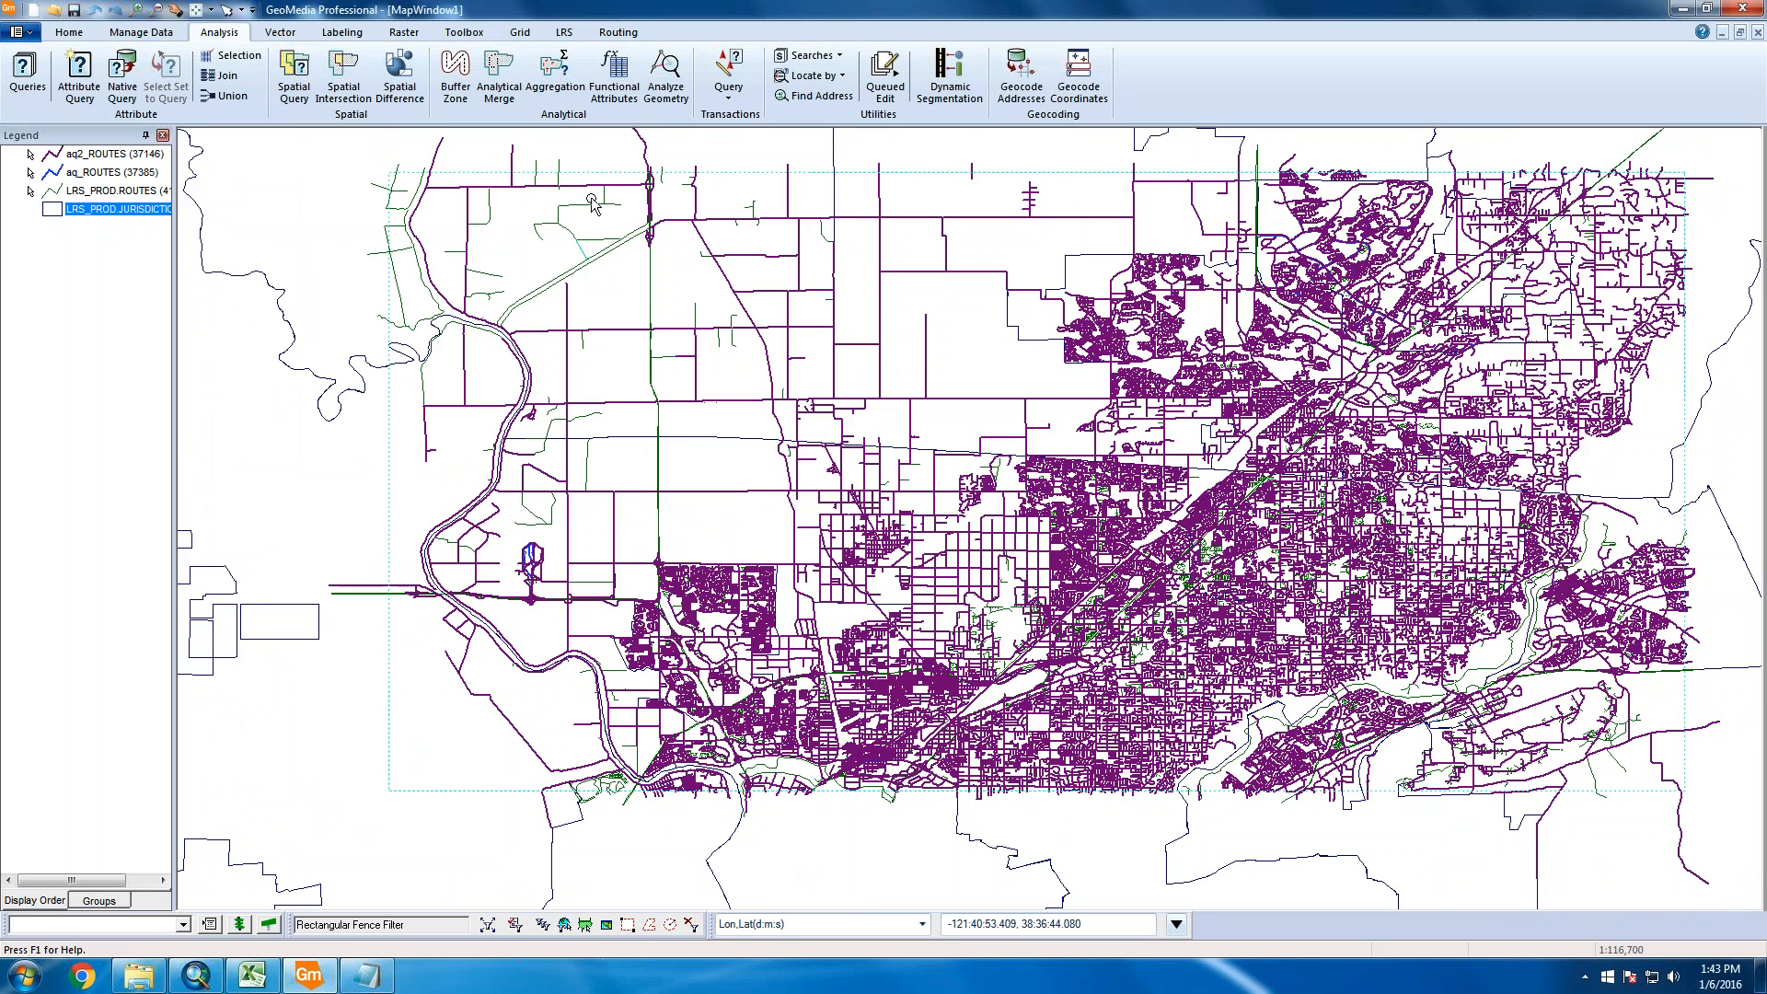
pyautogui.scroll(1, 631, 199)
pyautogui.scroll(2, 676, 218)
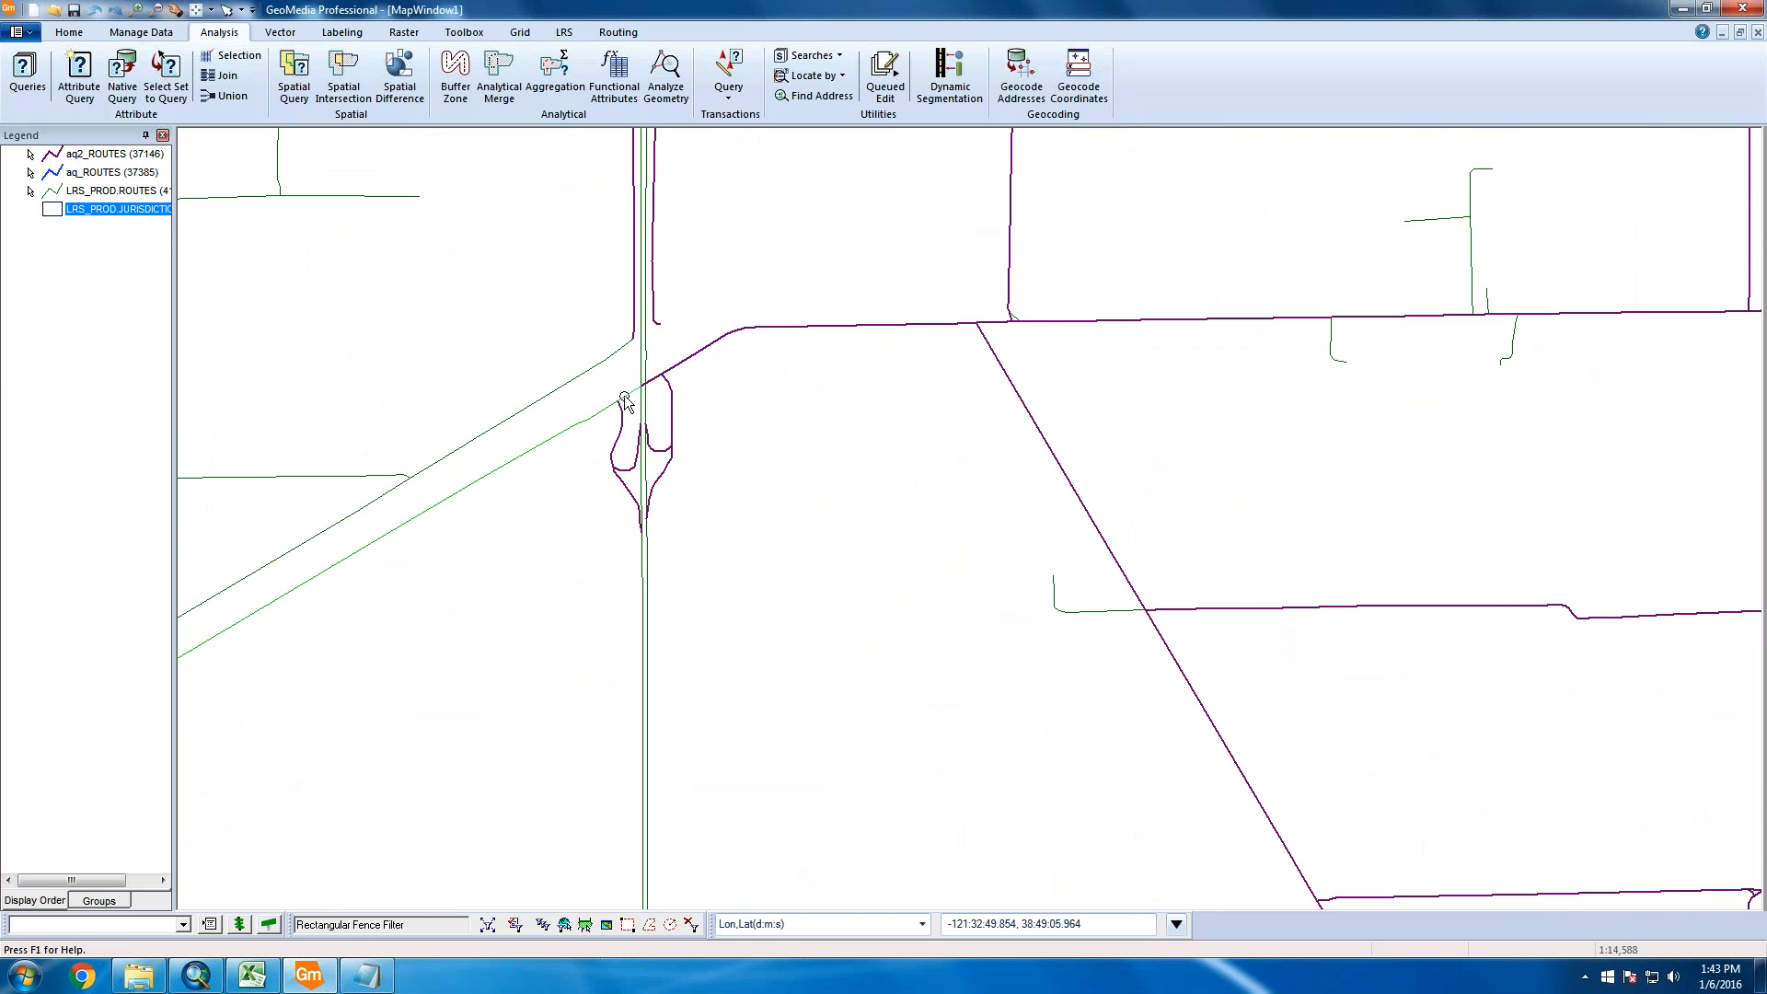
pyautogui.click(678, 369)
pyautogui.doubleClick(723, 351)
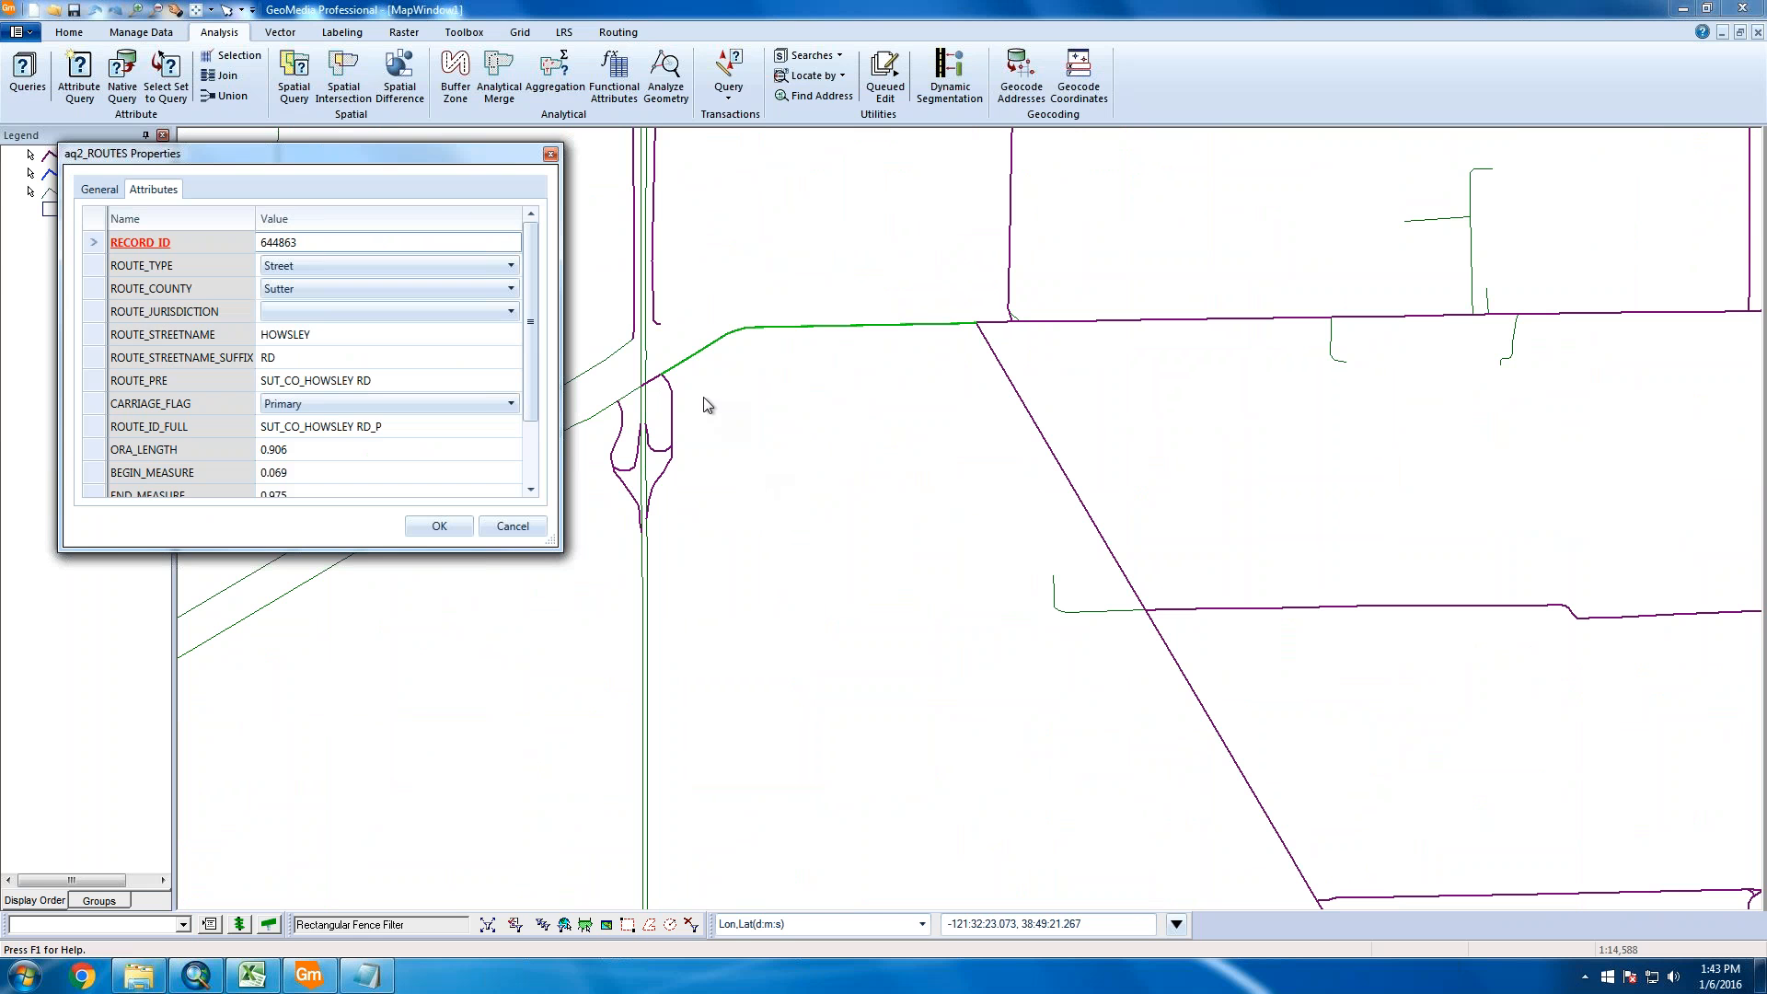
pyautogui.click(528, 523)
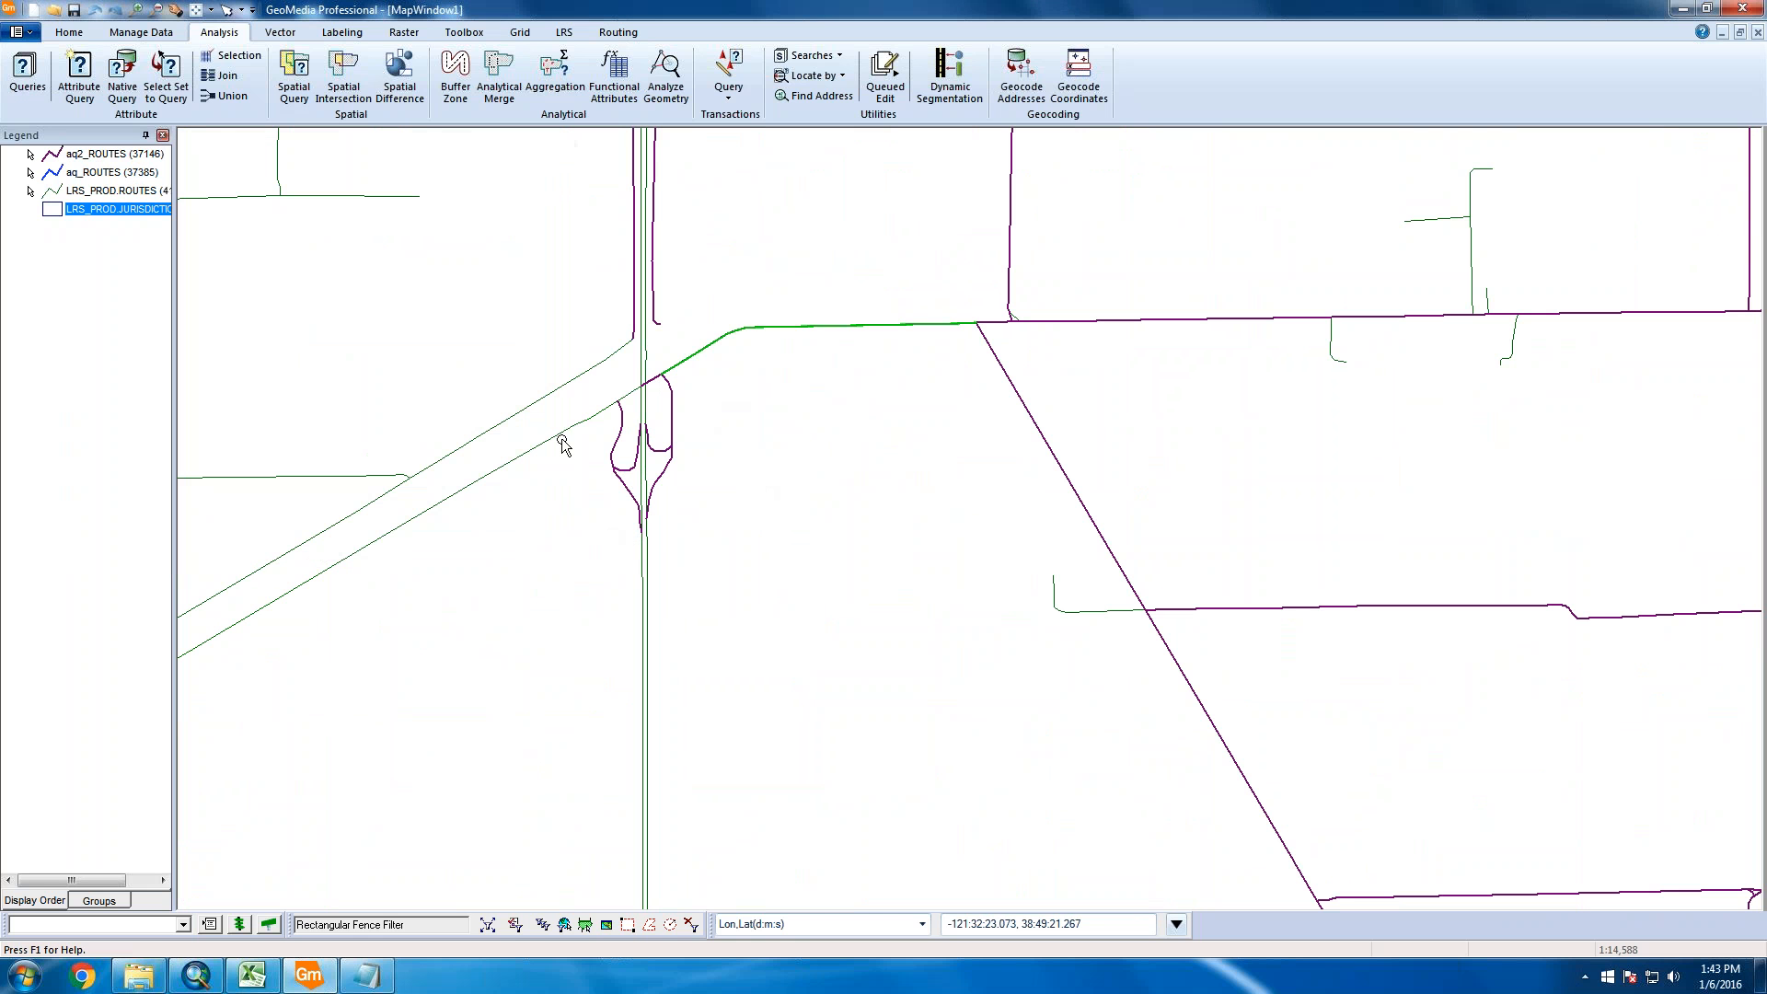
pyautogui.doubleClick(563, 444)
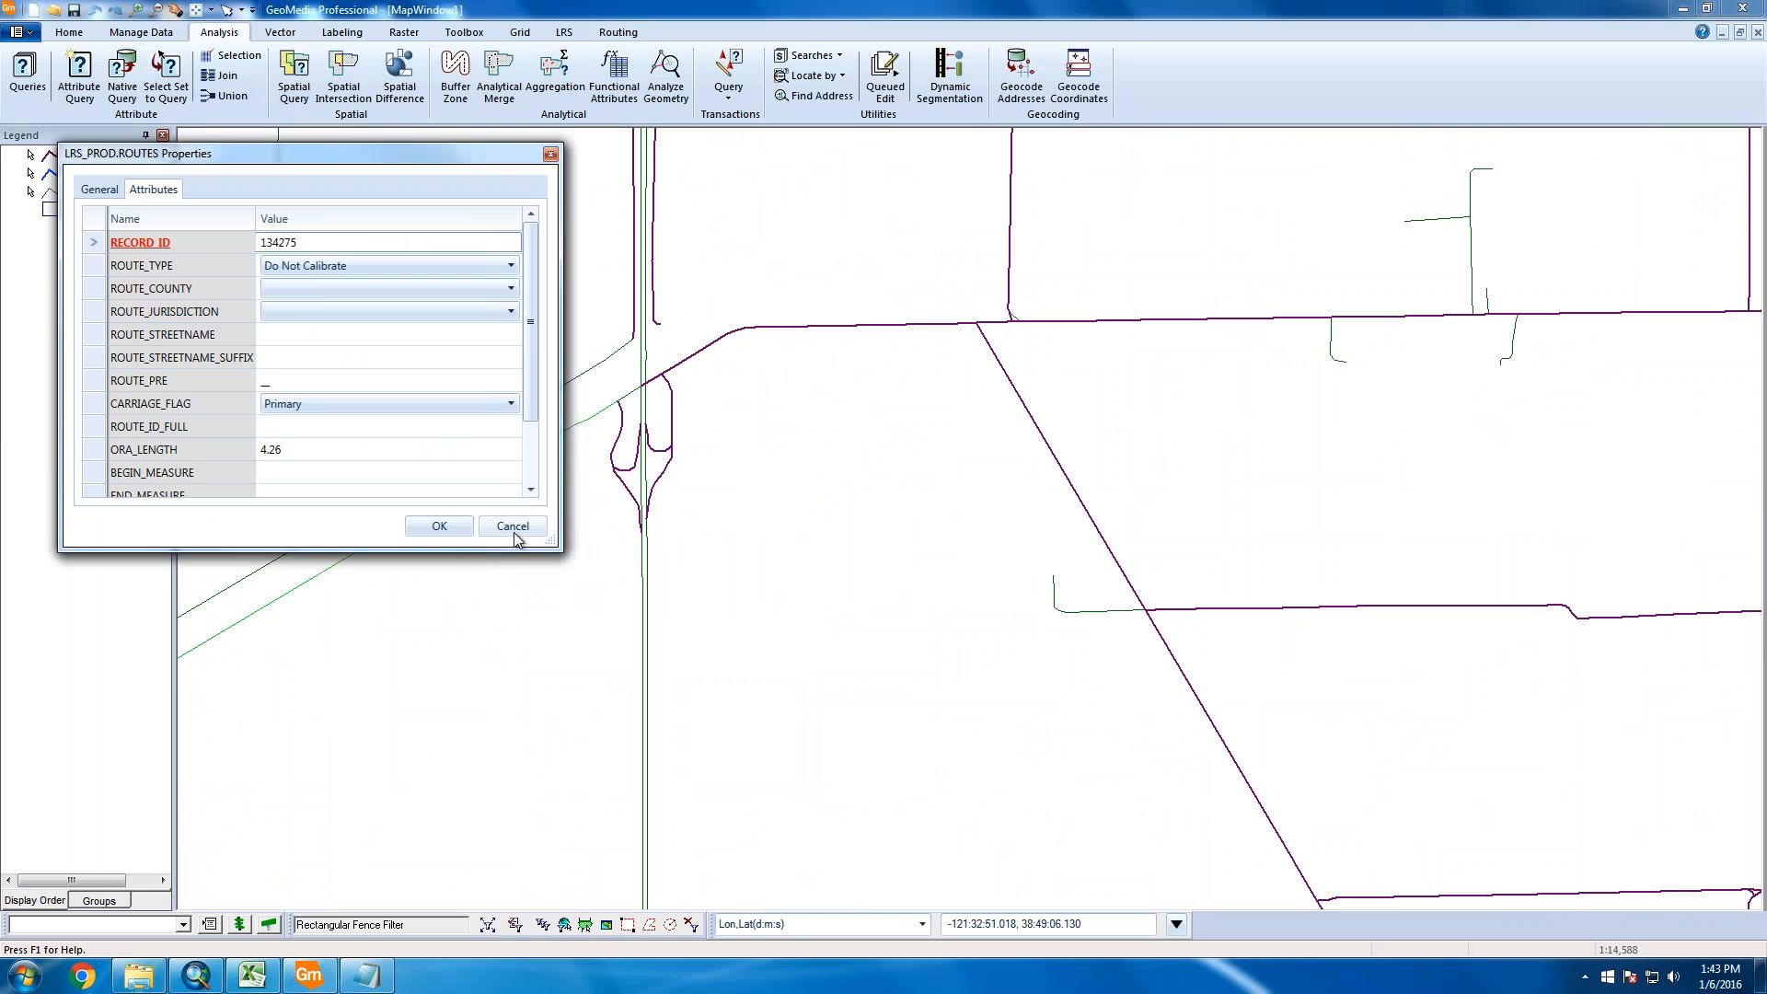
pyautogui.click(514, 533)
pyautogui.scroll(-2, 524, 622)
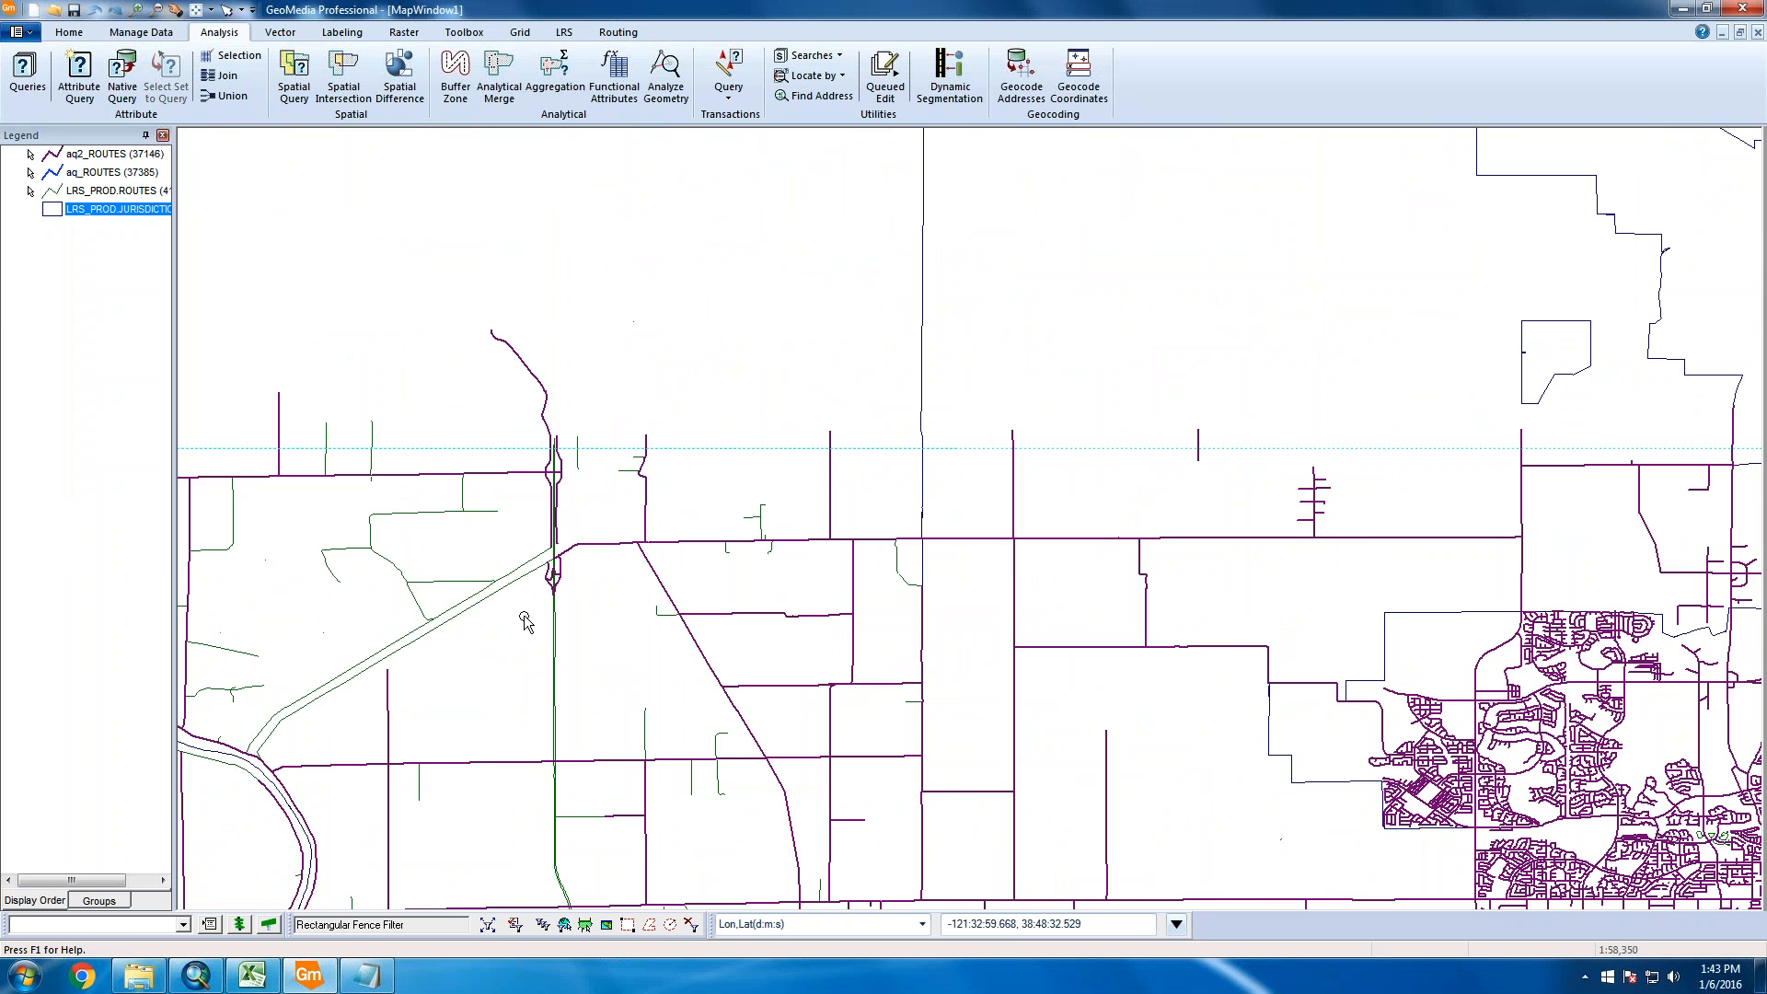
pyautogui.scroll(-1, 891, 578)
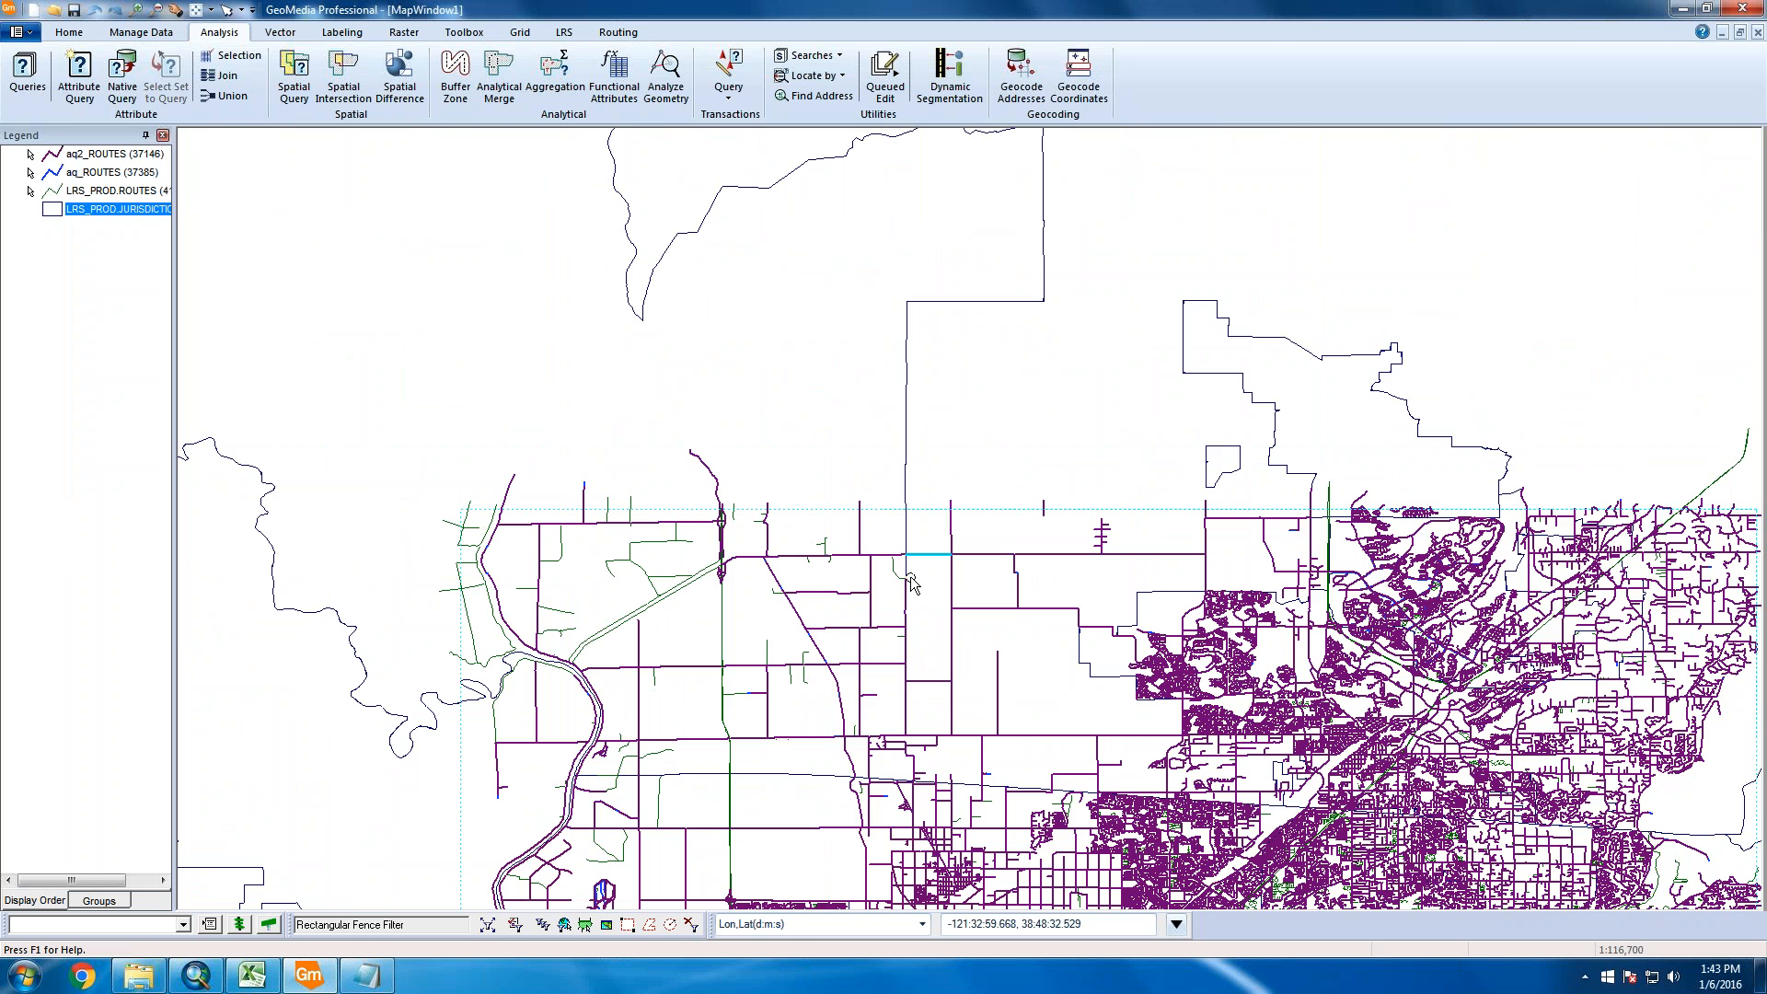
pyautogui.scroll(-1, 566, 258)
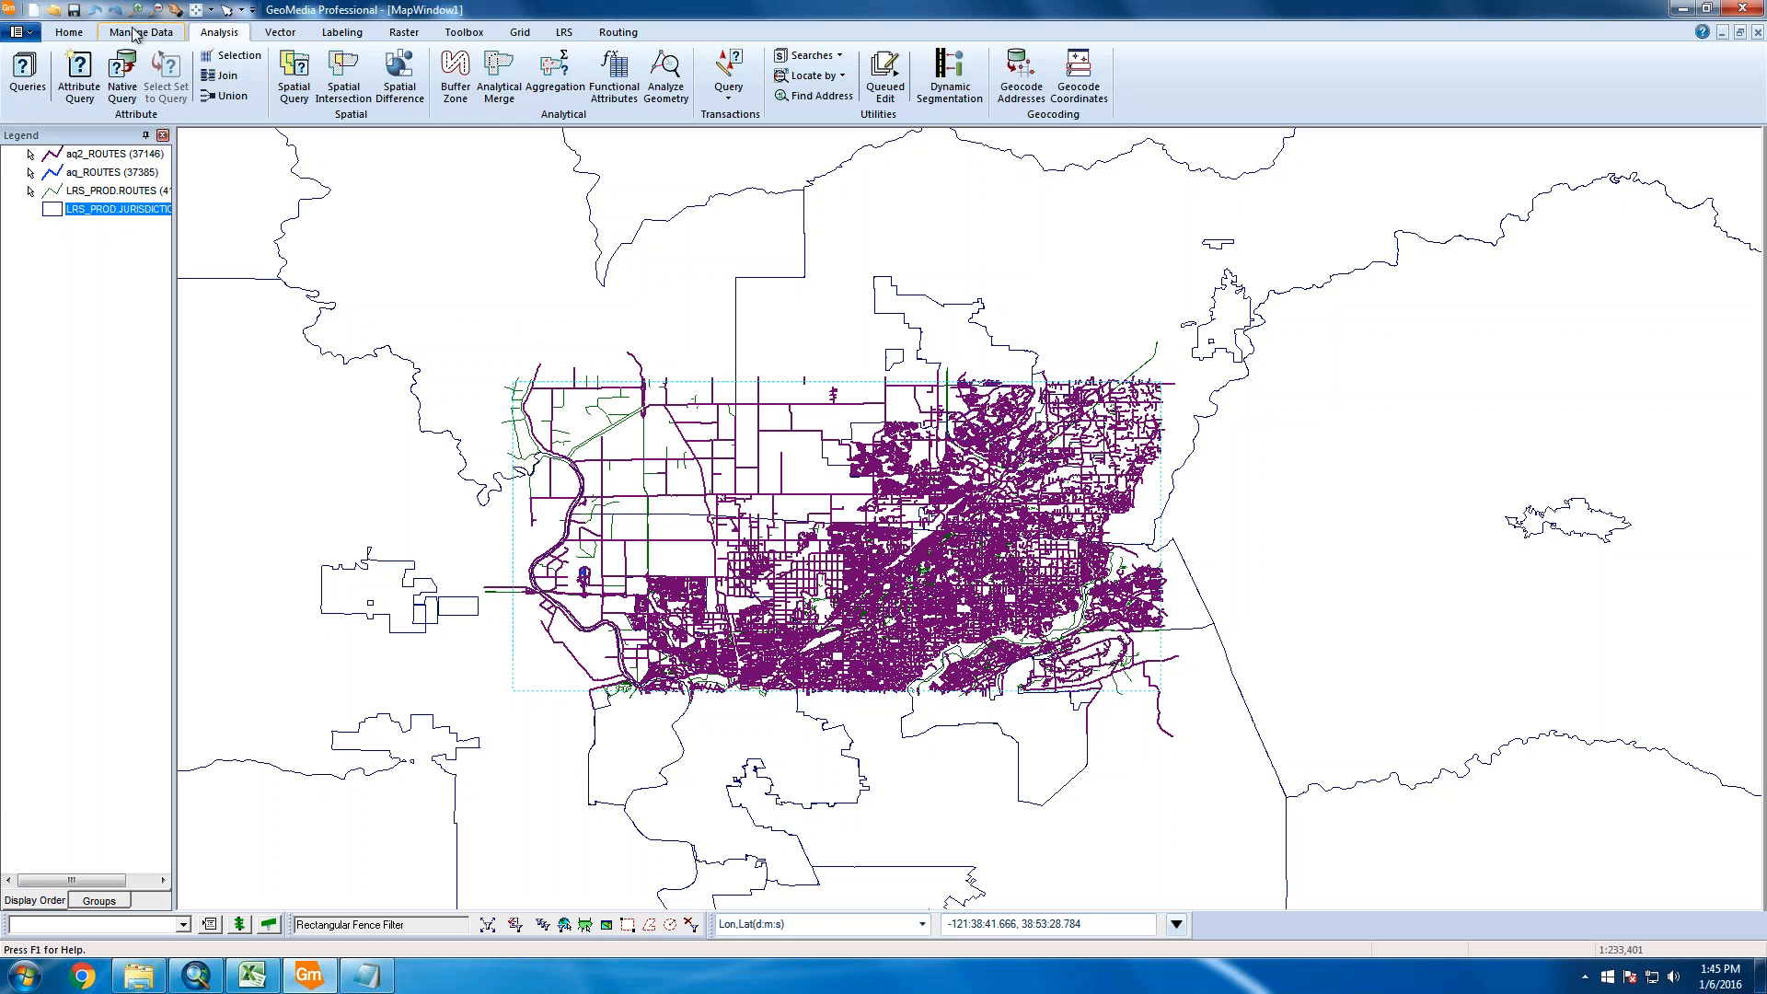
# Show the aq2_ROUTES query's 37147 records in a new data window, DataWindow1
pyautogui.click(73, 32)
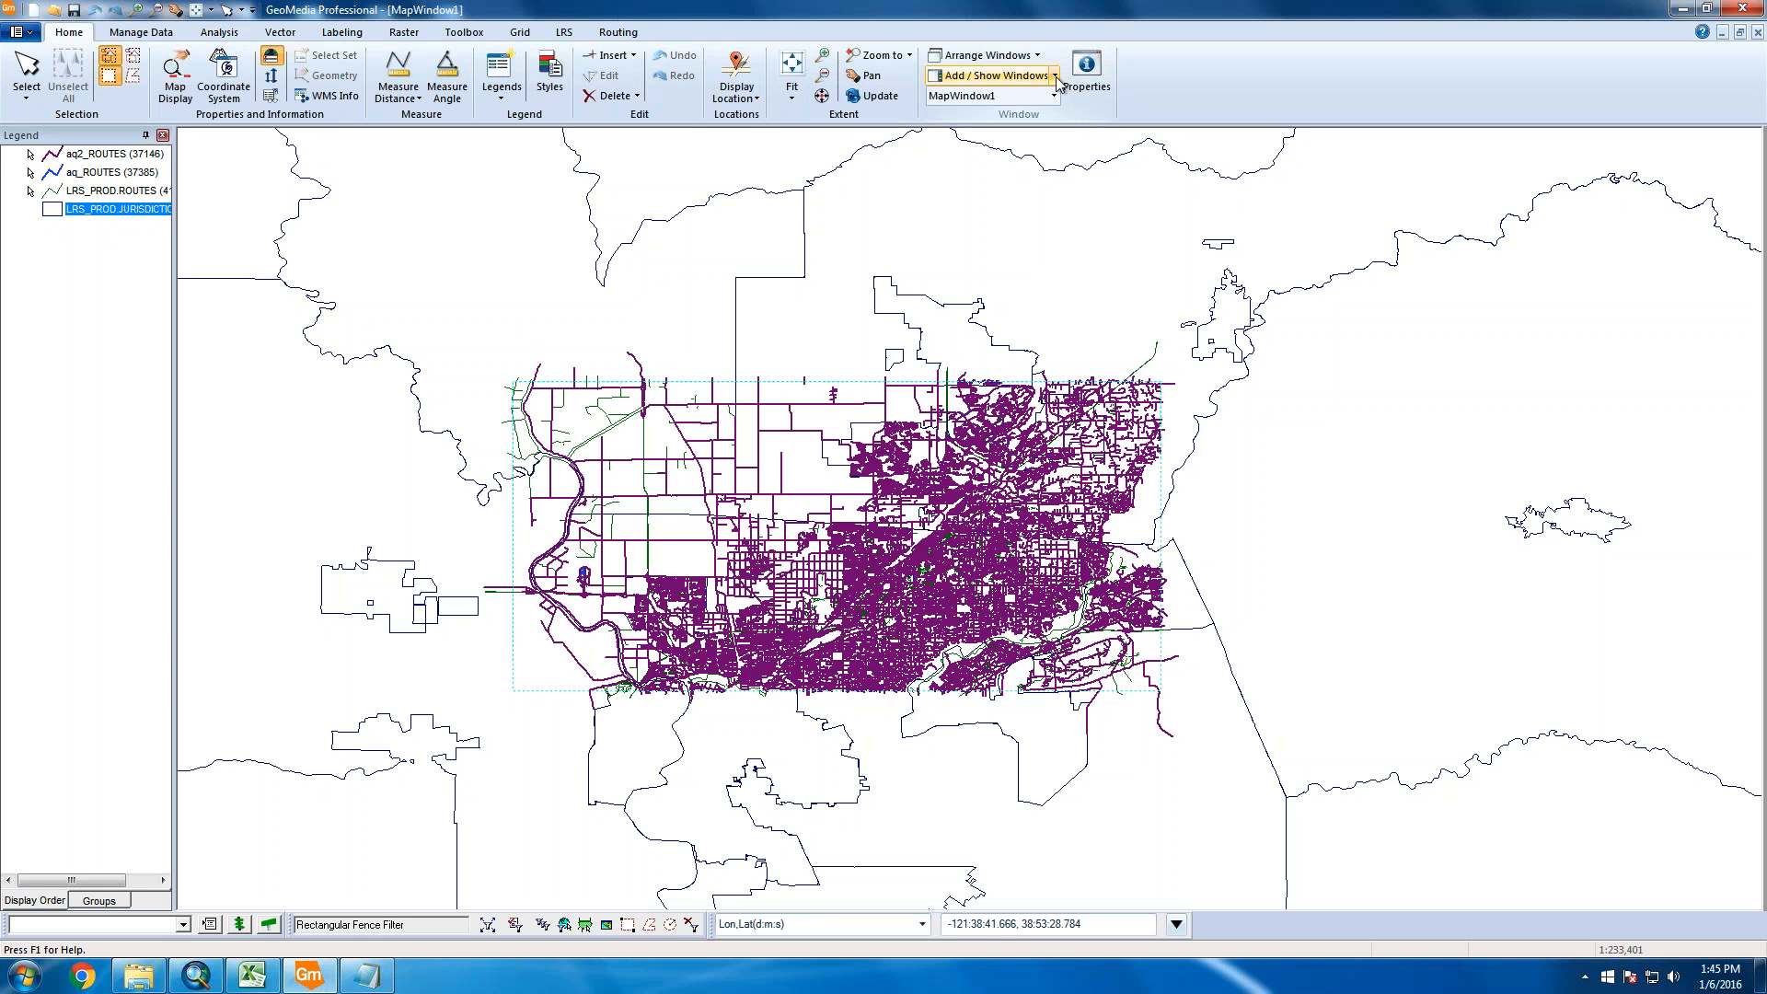
pyautogui.click(1055, 76)
pyautogui.click(1035, 135)
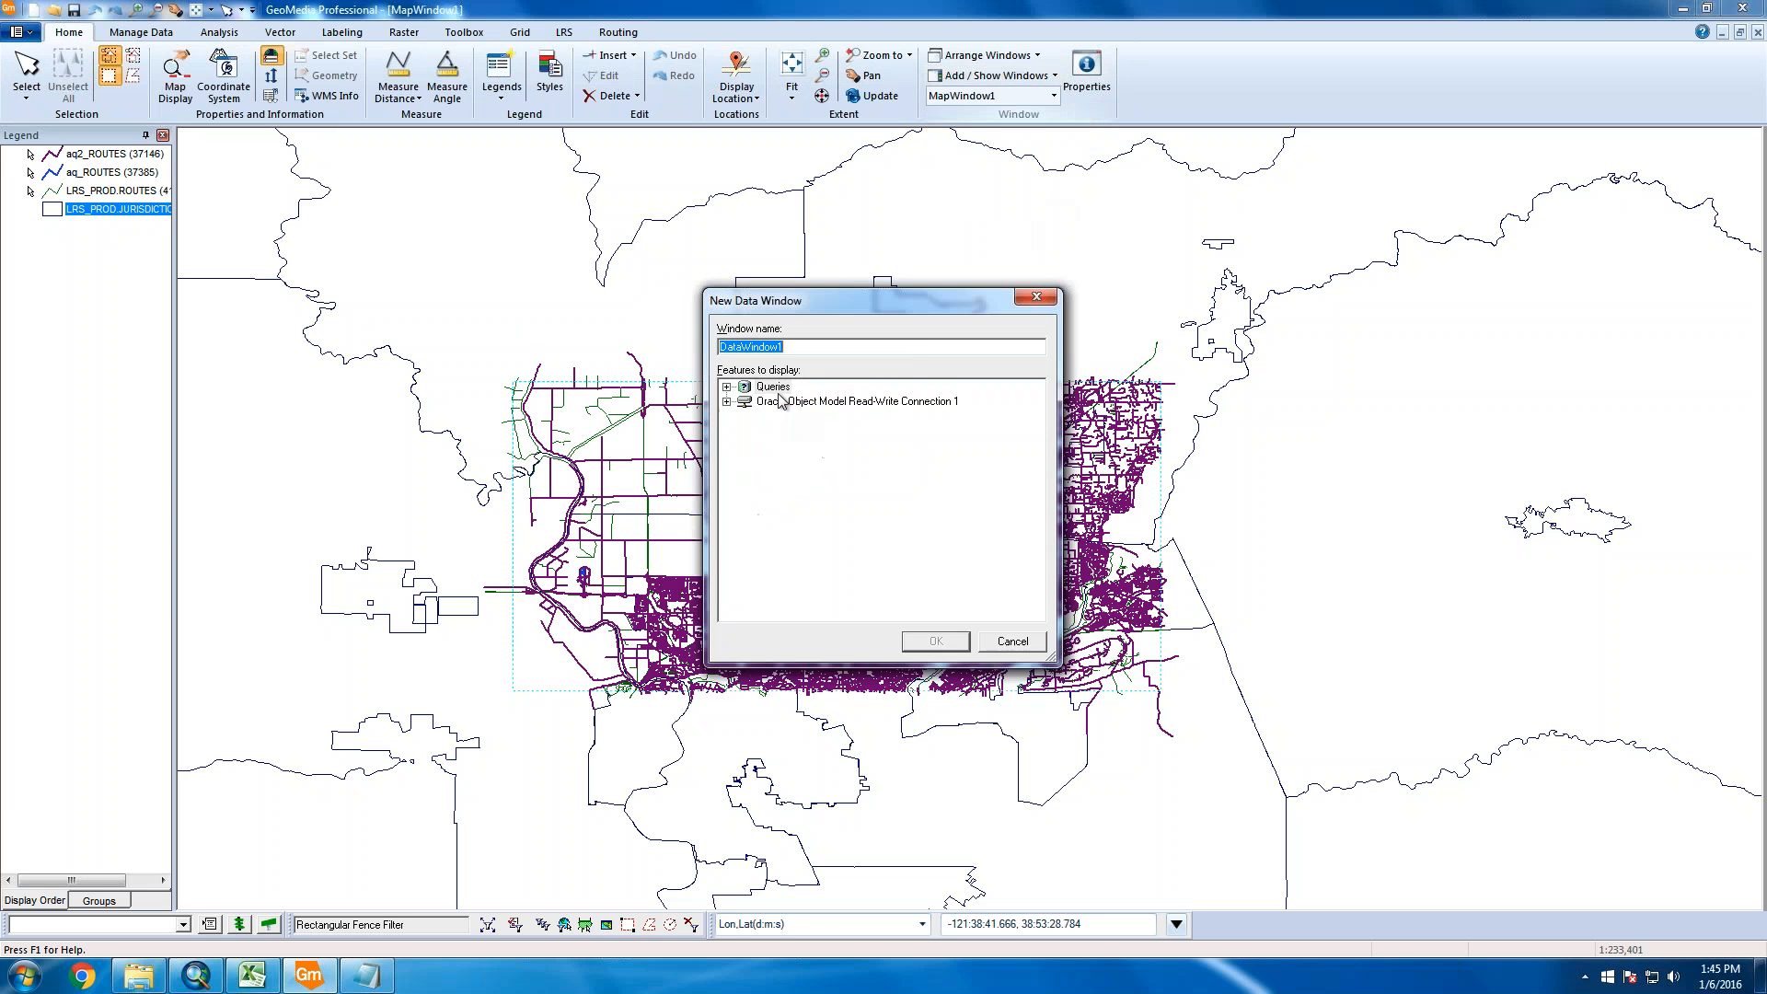
pyautogui.click(727, 387)
pyautogui.click(803, 416)
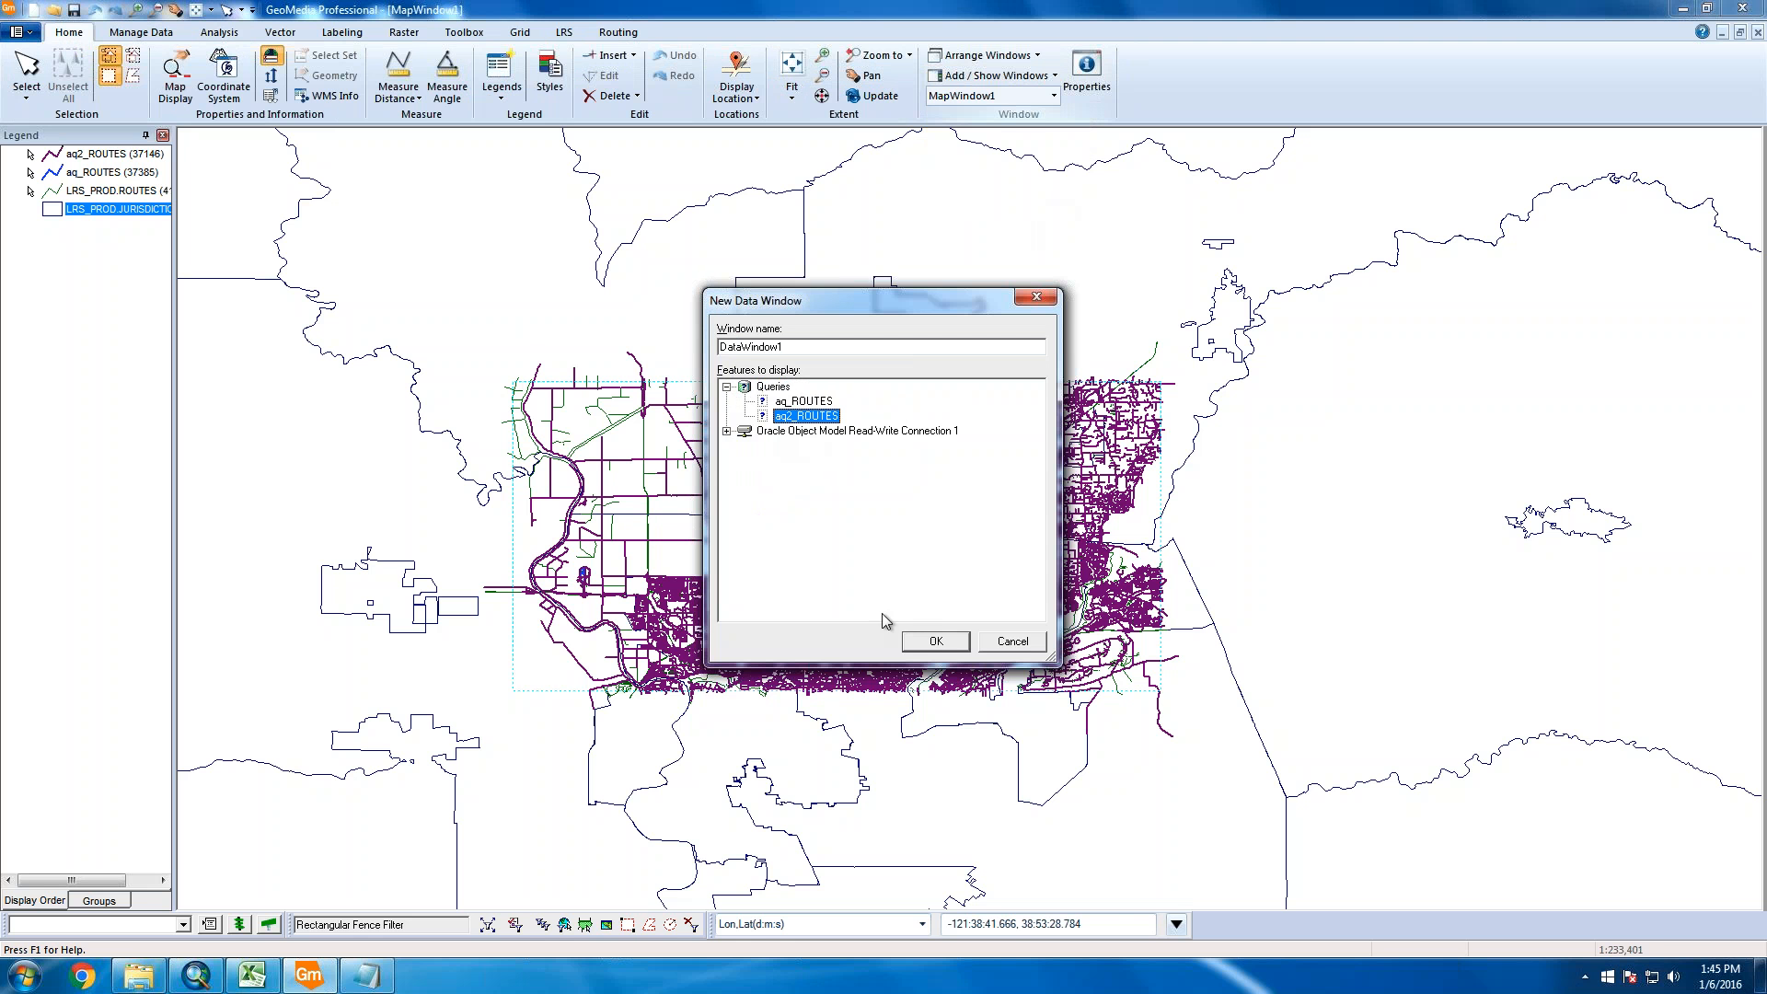
pyautogui.click(933, 641)
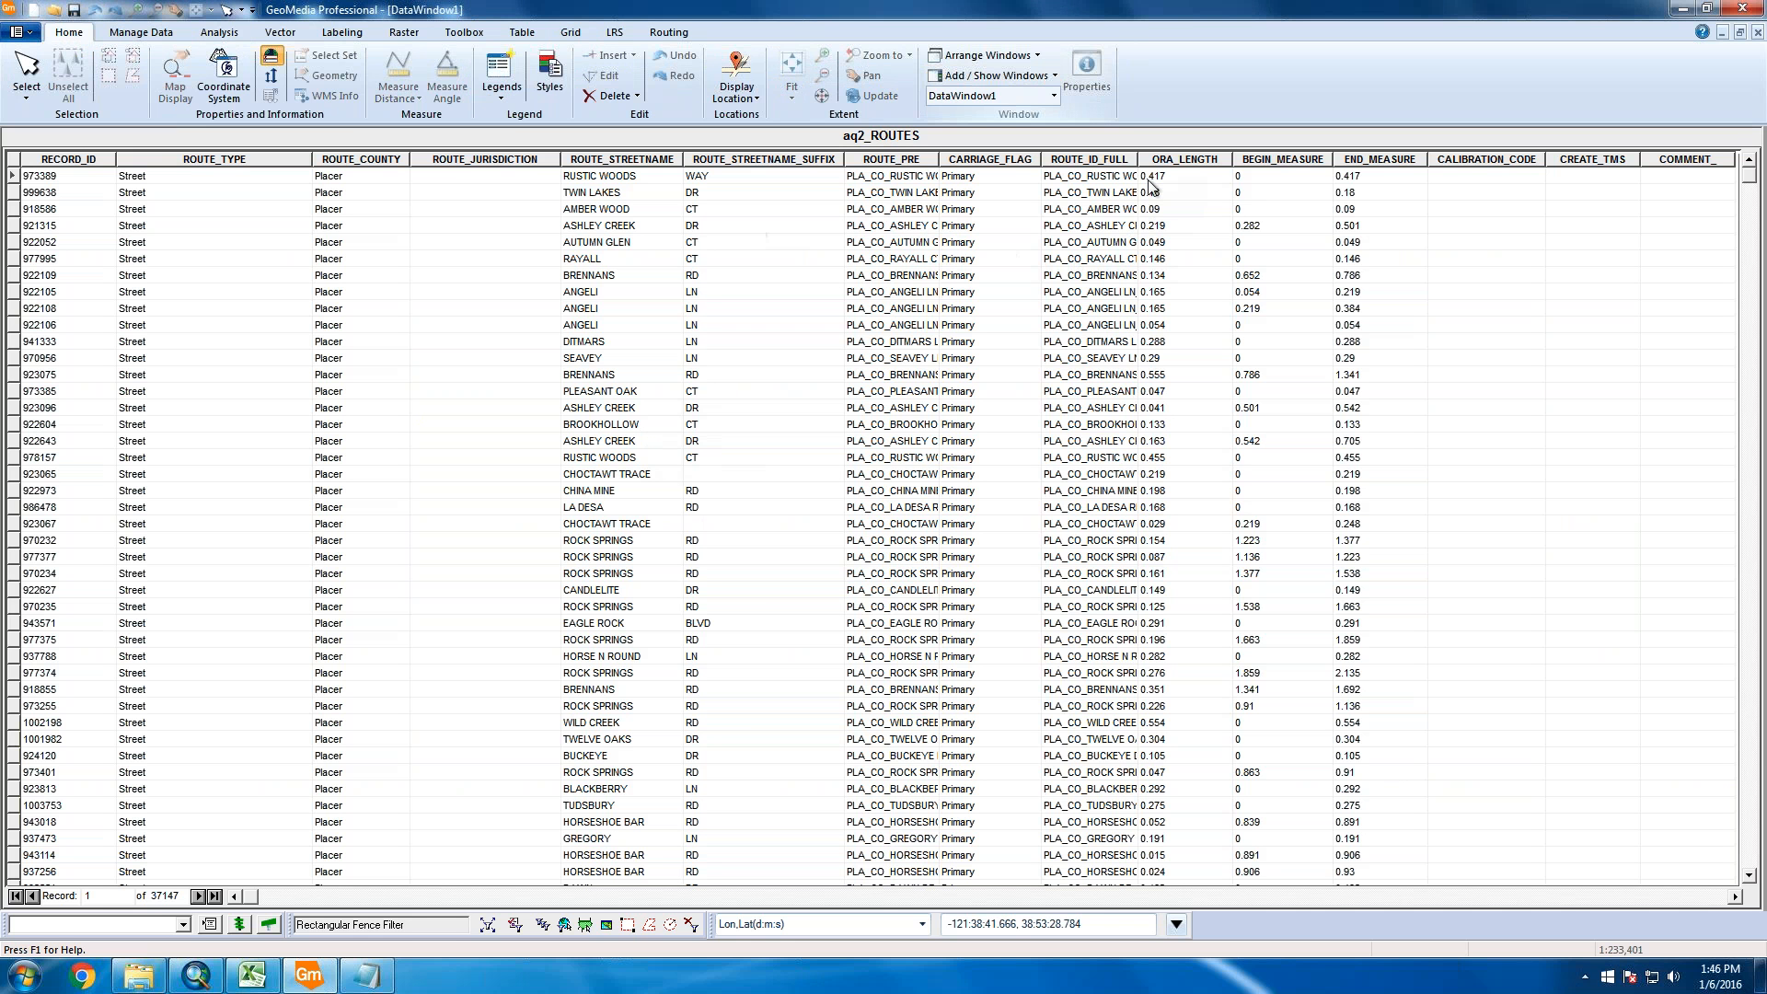
# Widen ROUTE_ID_FULL, select the ROUTE_ID_FULL, BEGIN_MEASURE and END_MEASURE columns, then return to MapWindow1
pyautogui.moveTo(1139, 159); pyautogui.dragTo(1238, 159)
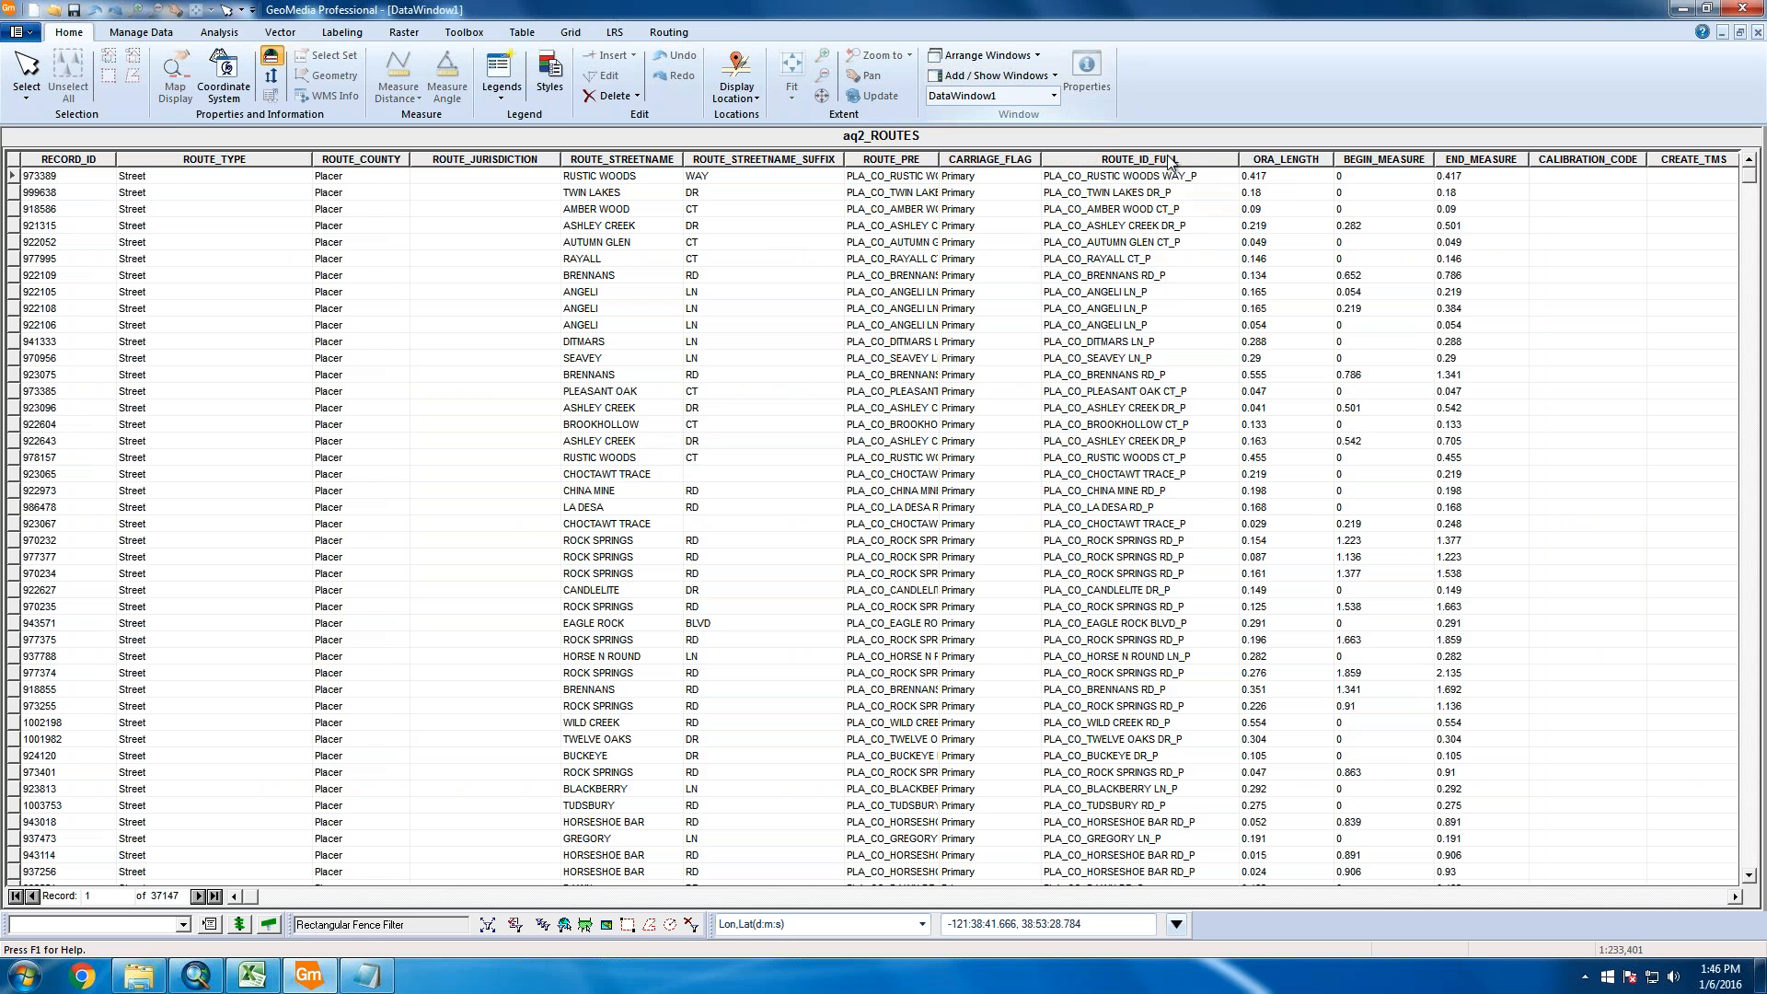
pyautogui.click(1169, 161)
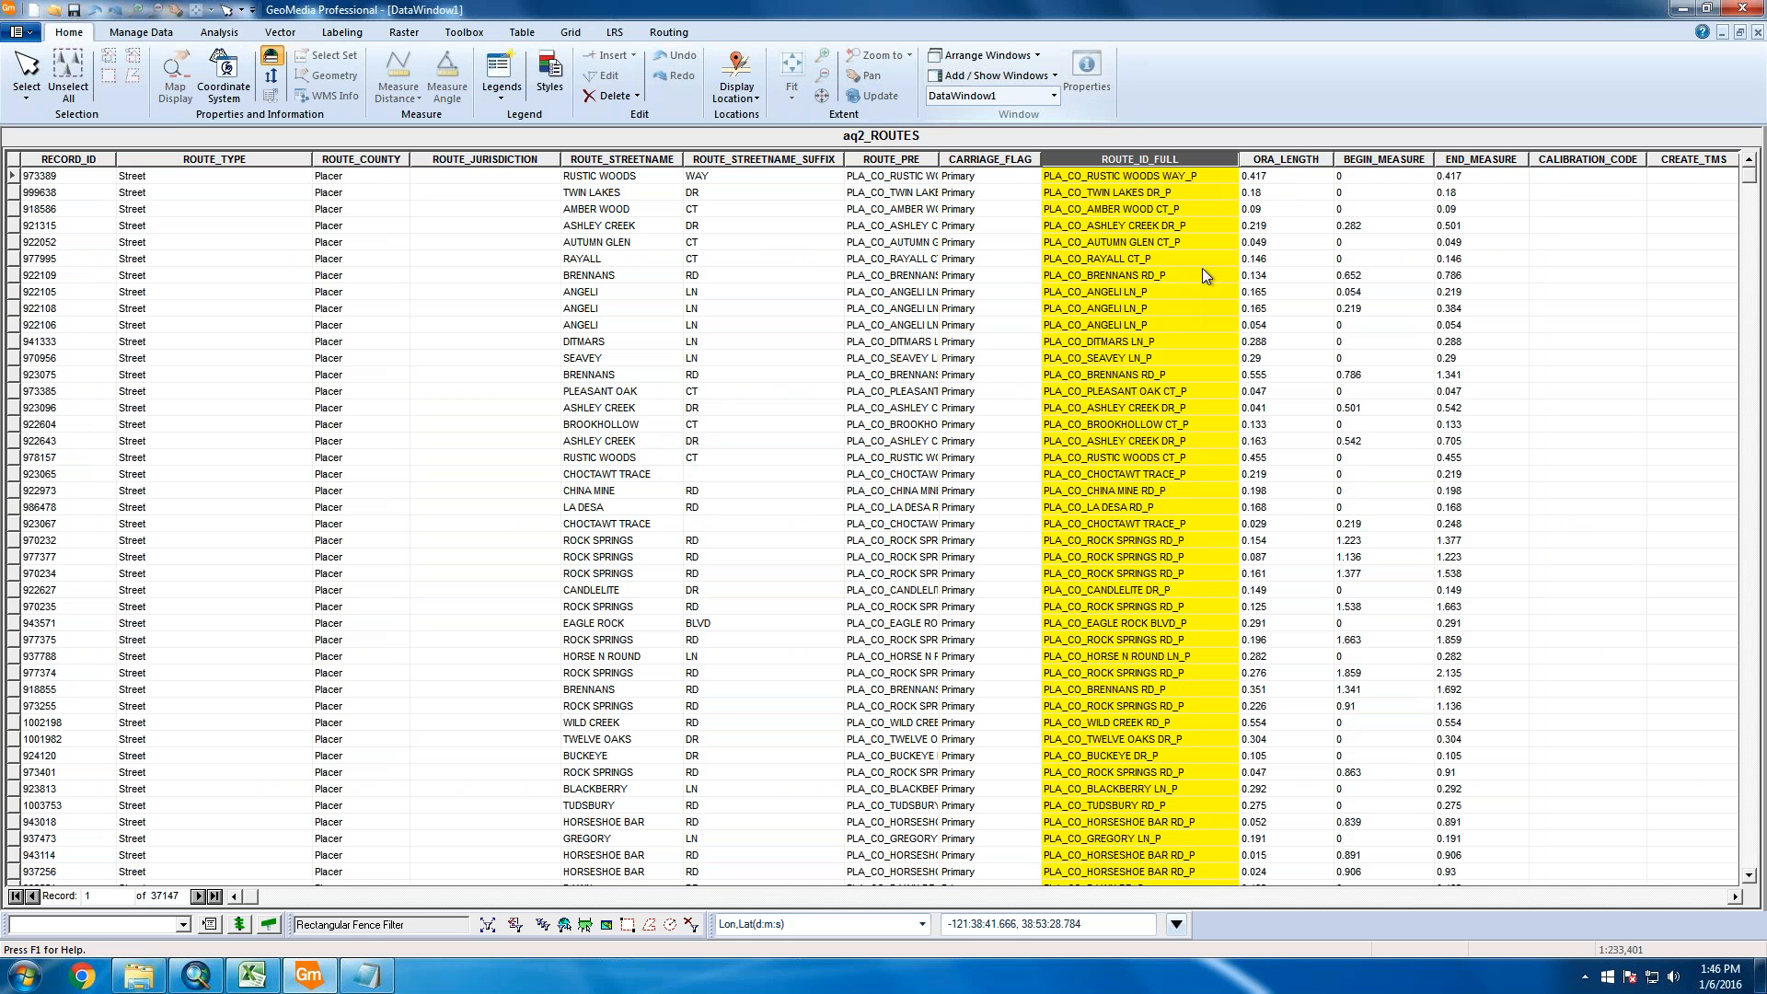
pyautogui.click(1399, 159)
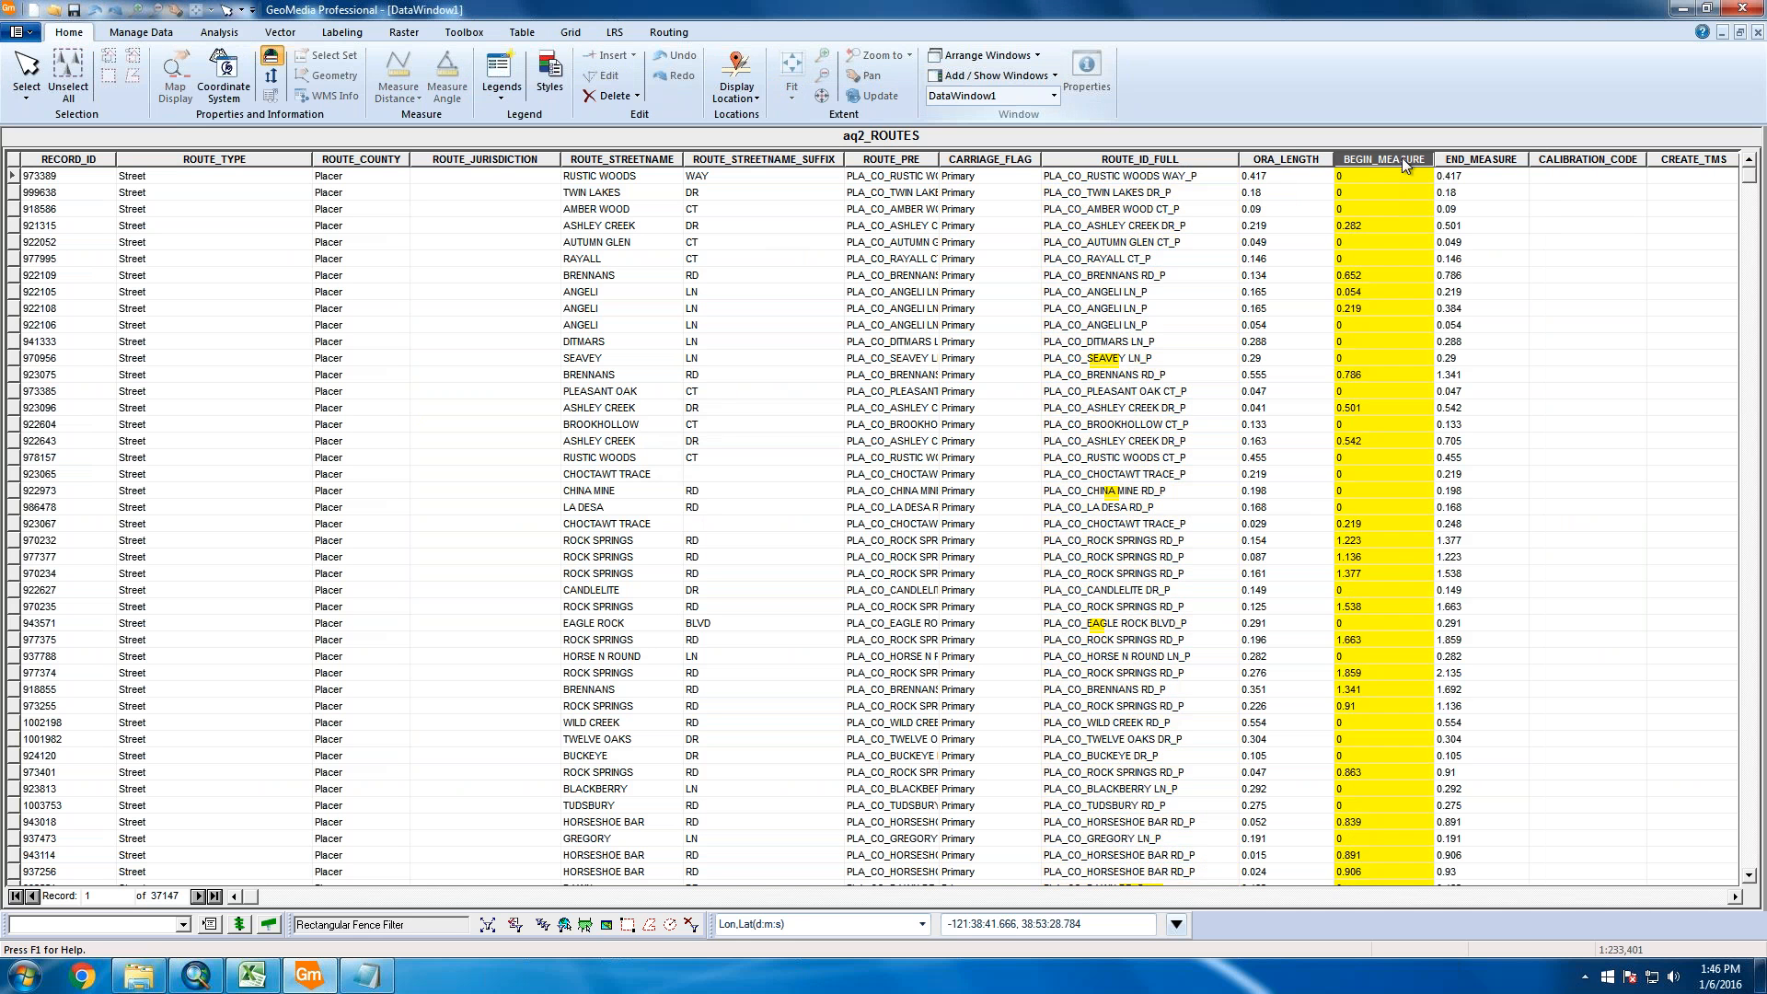
pyautogui.click(1504, 161)
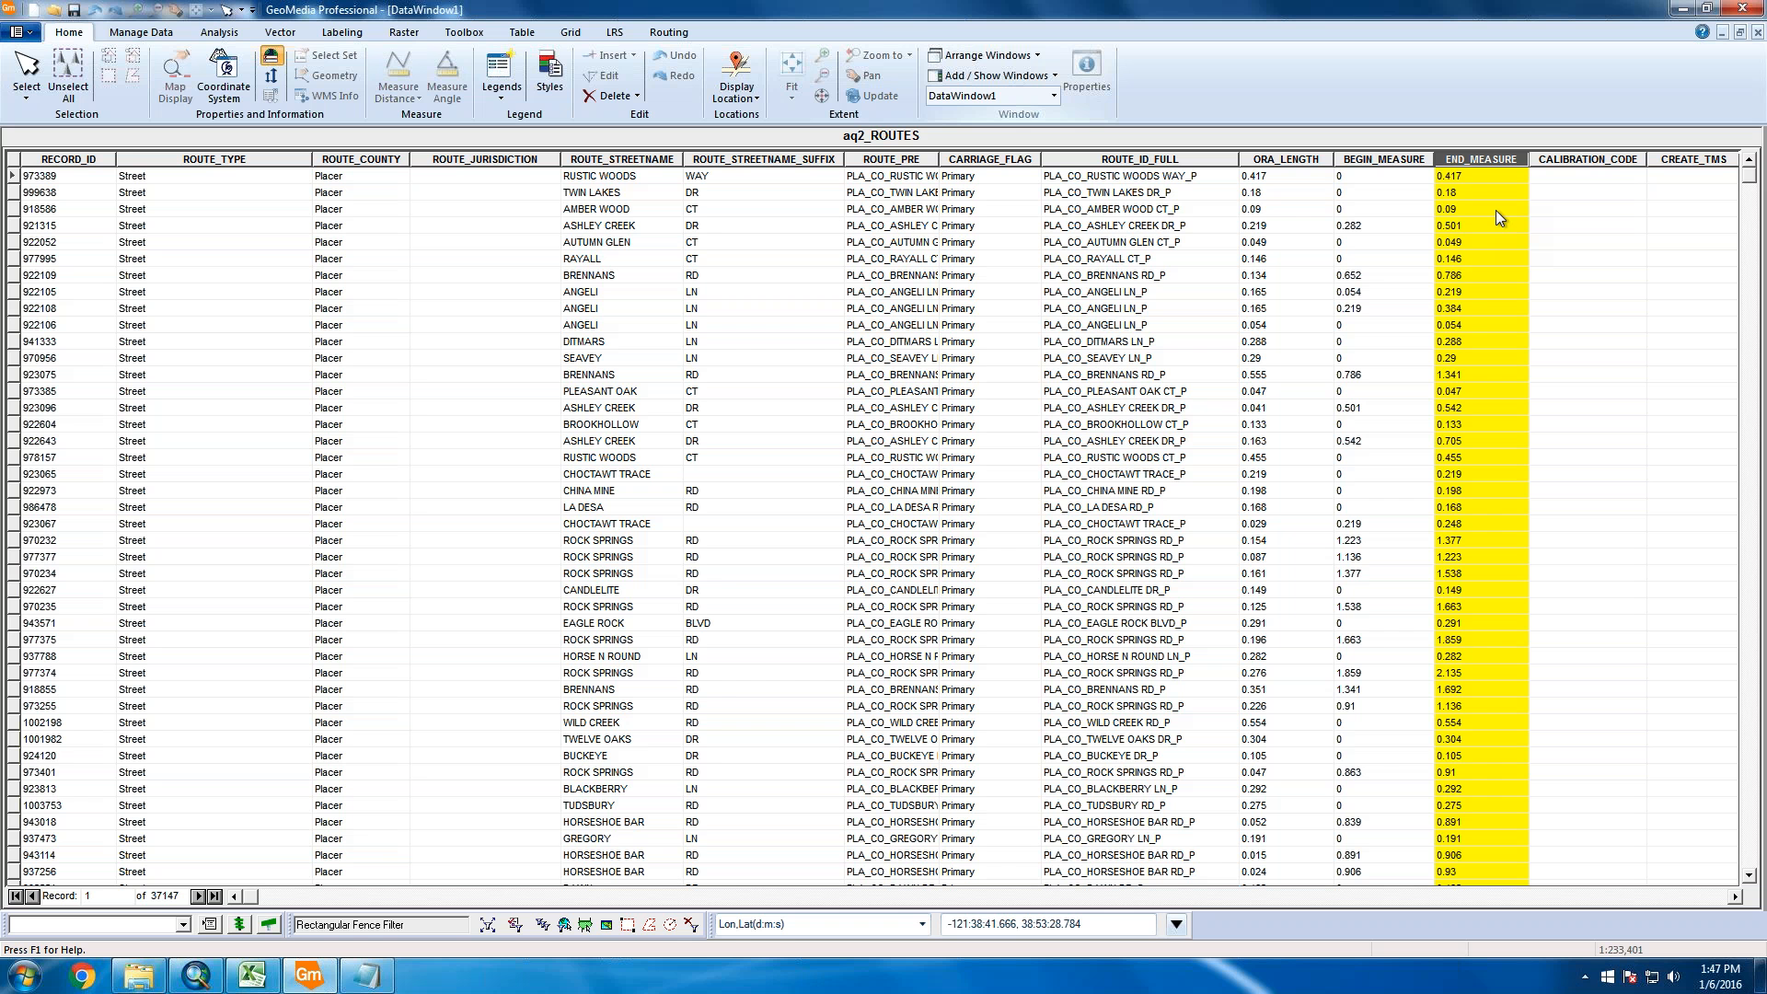
pyautogui.click(1758, 32)
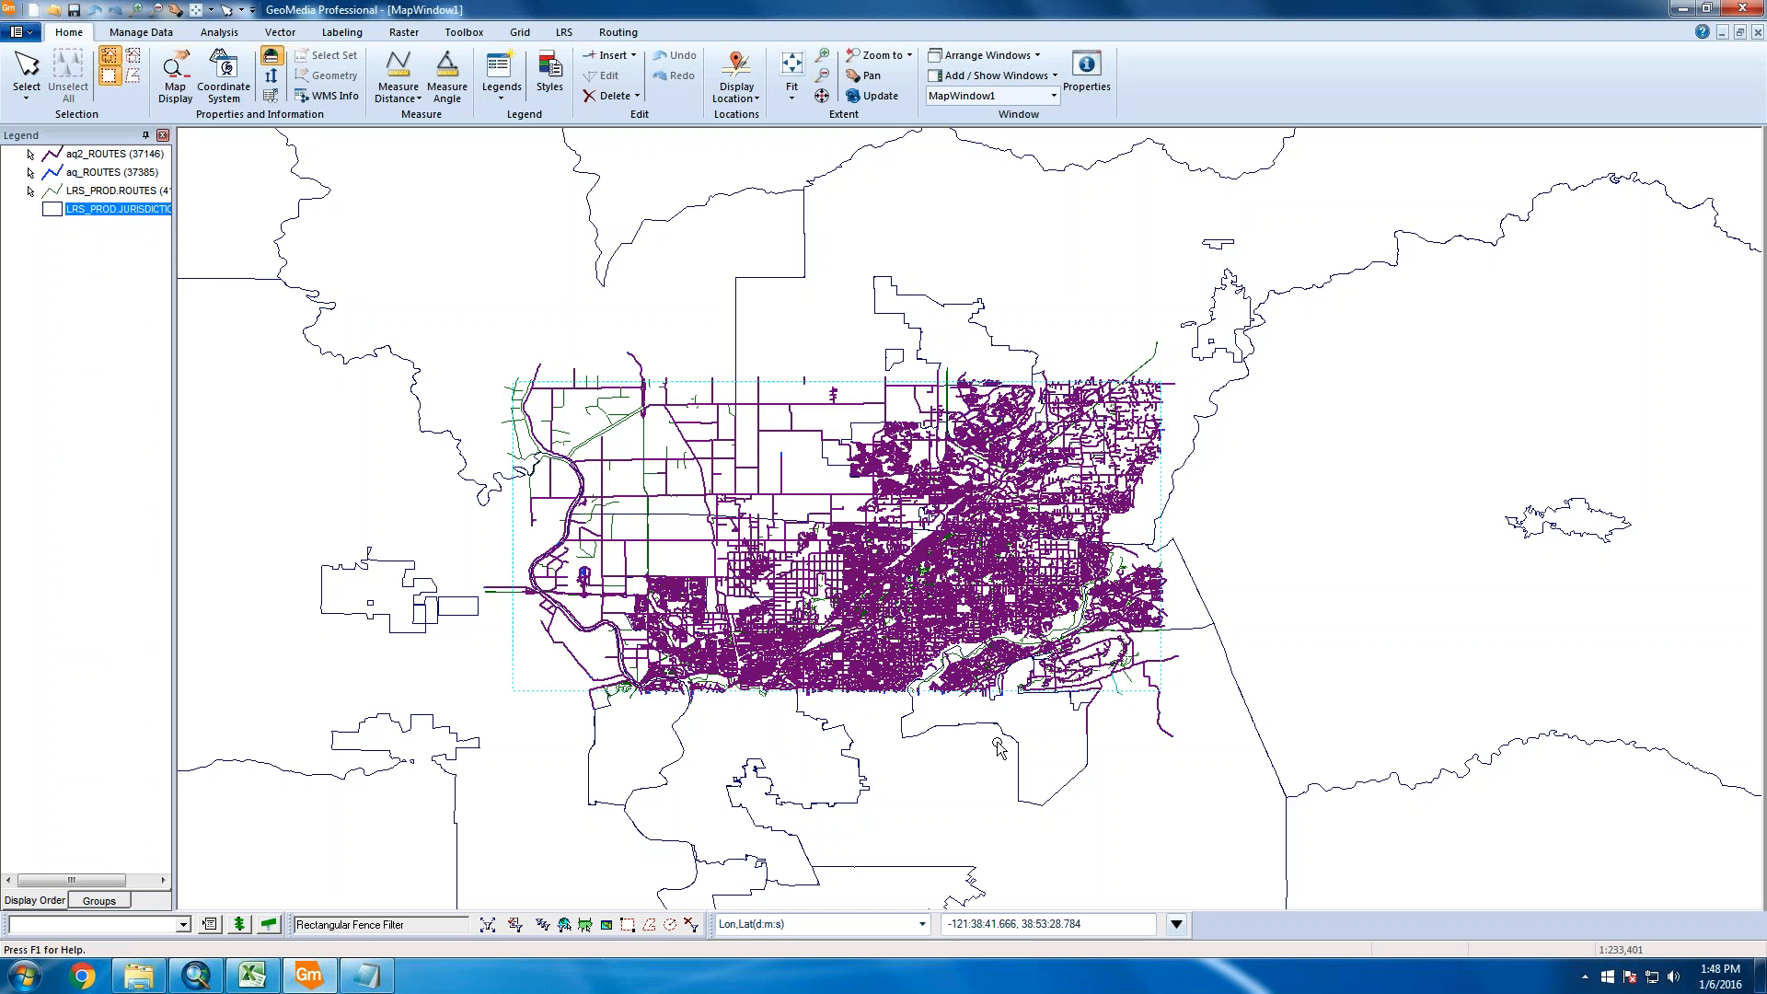
# Zoom far out until the jurisdiction boundaries surround the route network
pyautogui.scroll(-1, 792, 705)
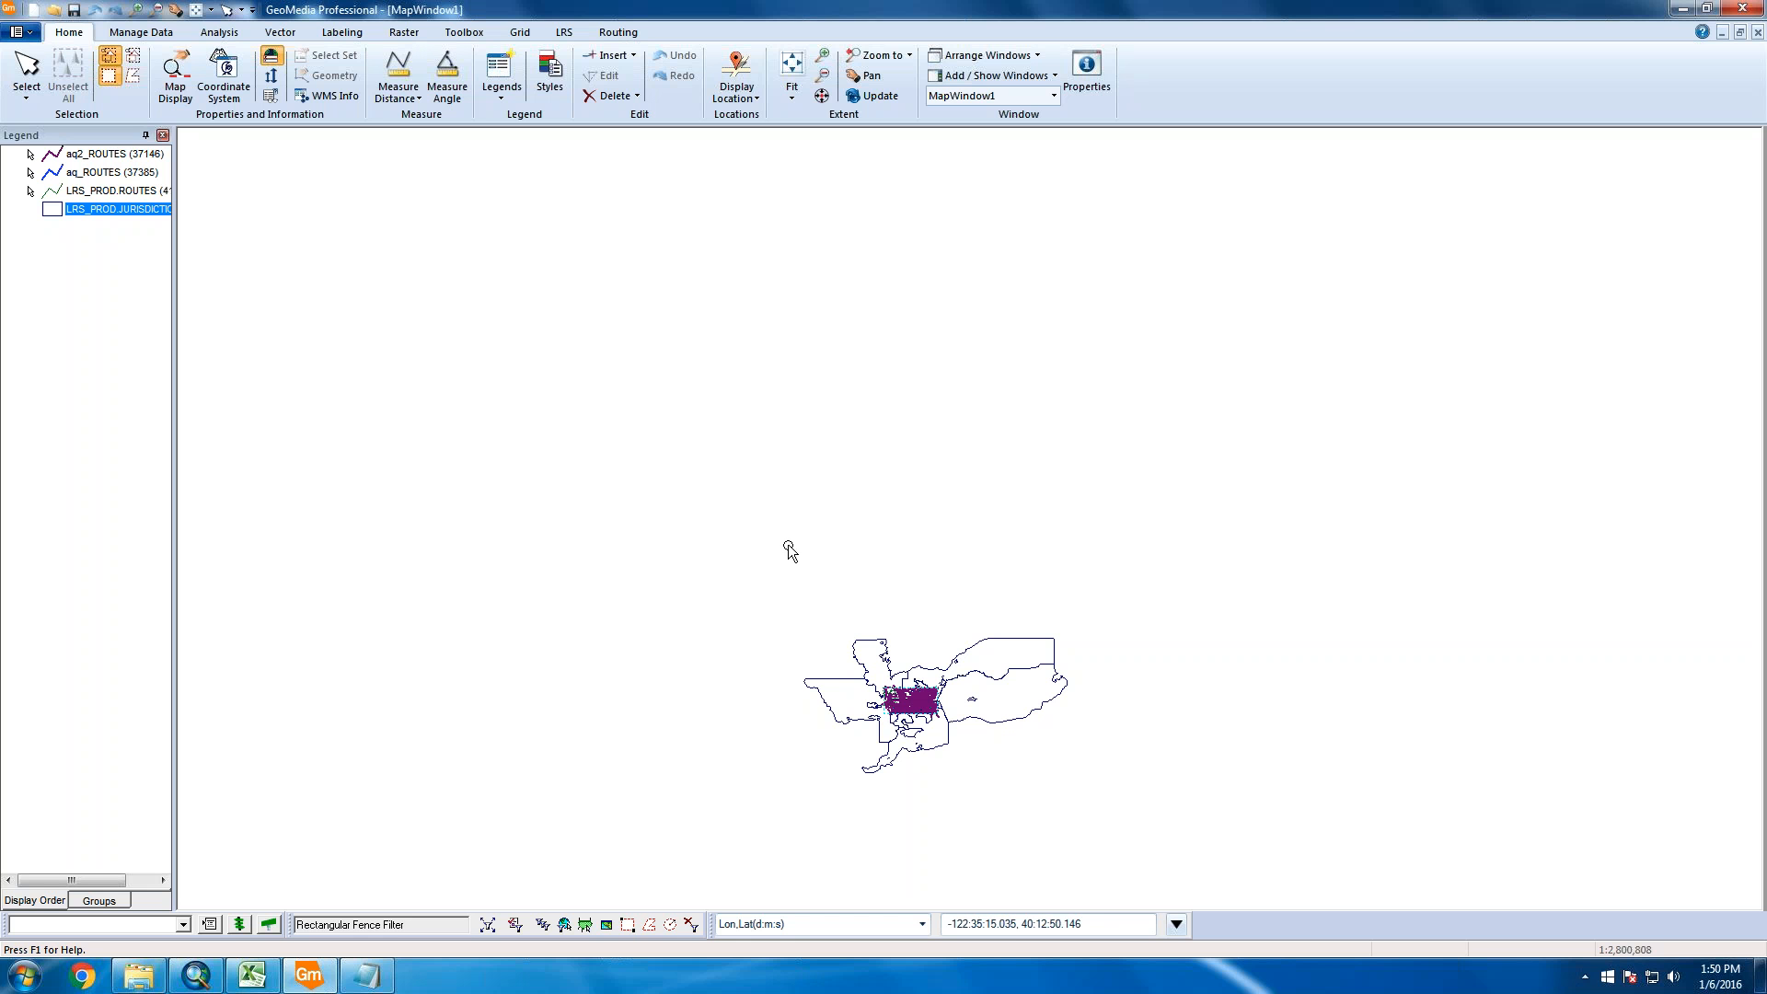
# Dismiss the legend's context menu and zoom in until the purple route network fills the view
pyautogui.rightClick(91, 390)
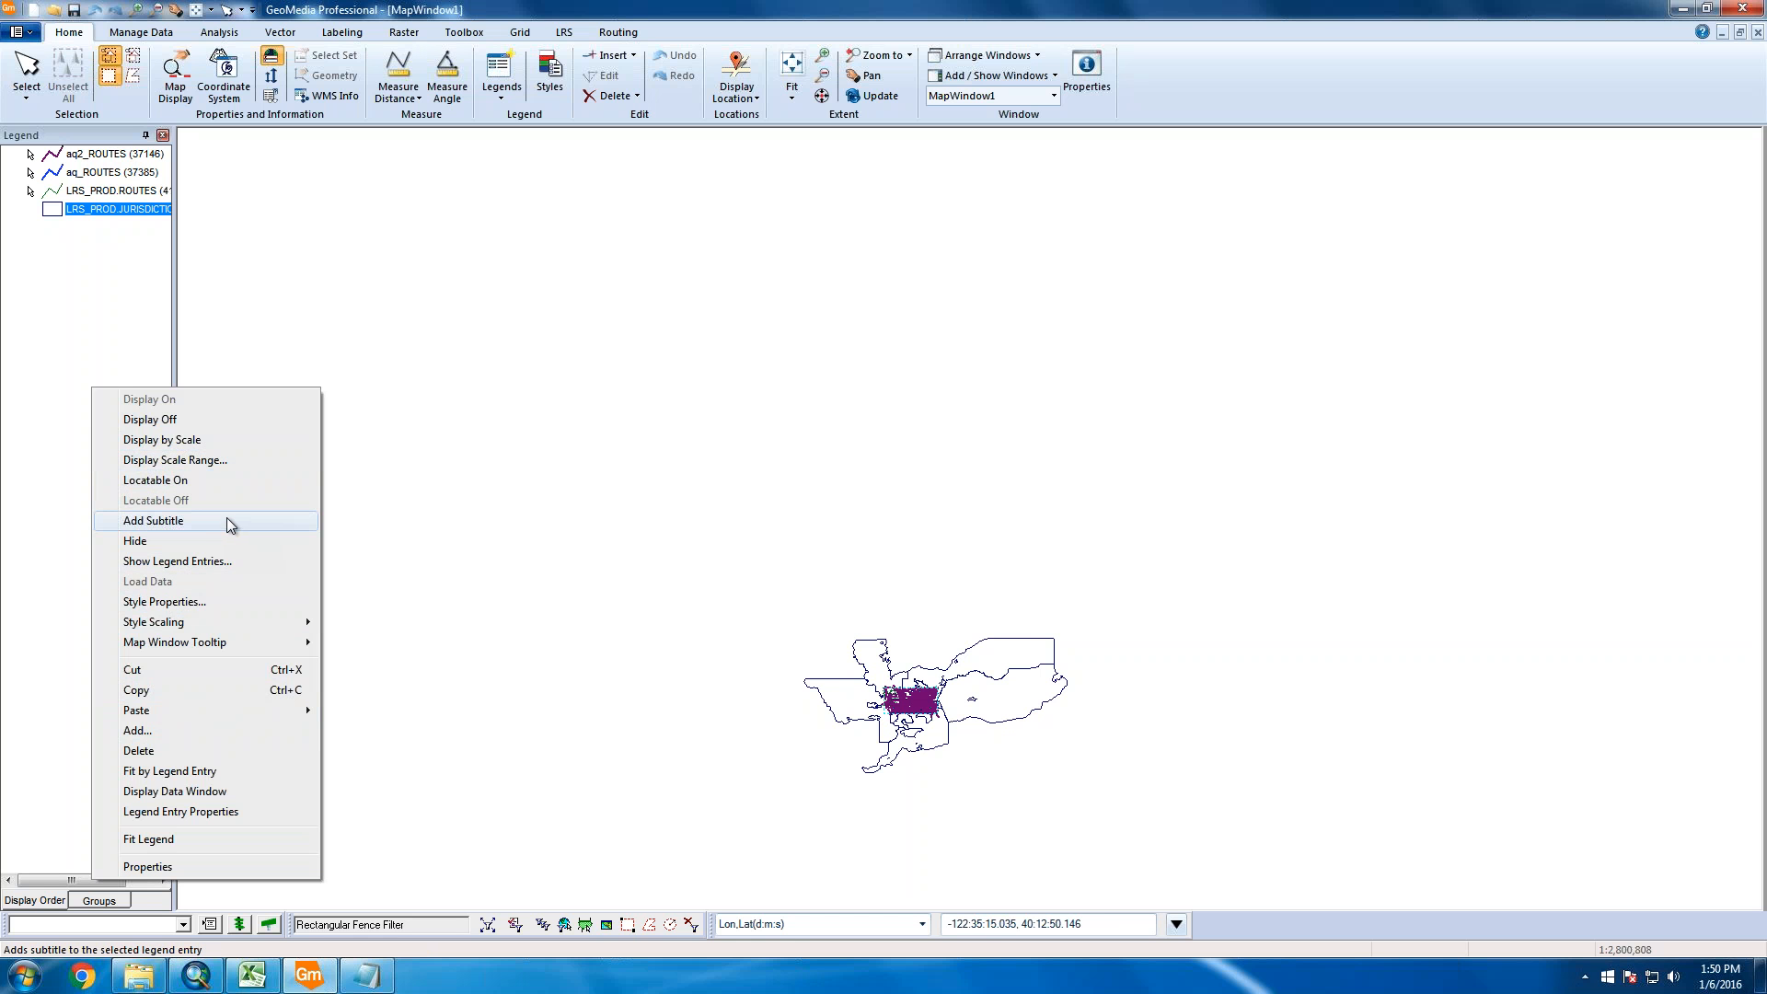
pyautogui.click(639, 690)
pyautogui.scroll(1, 639, 690)
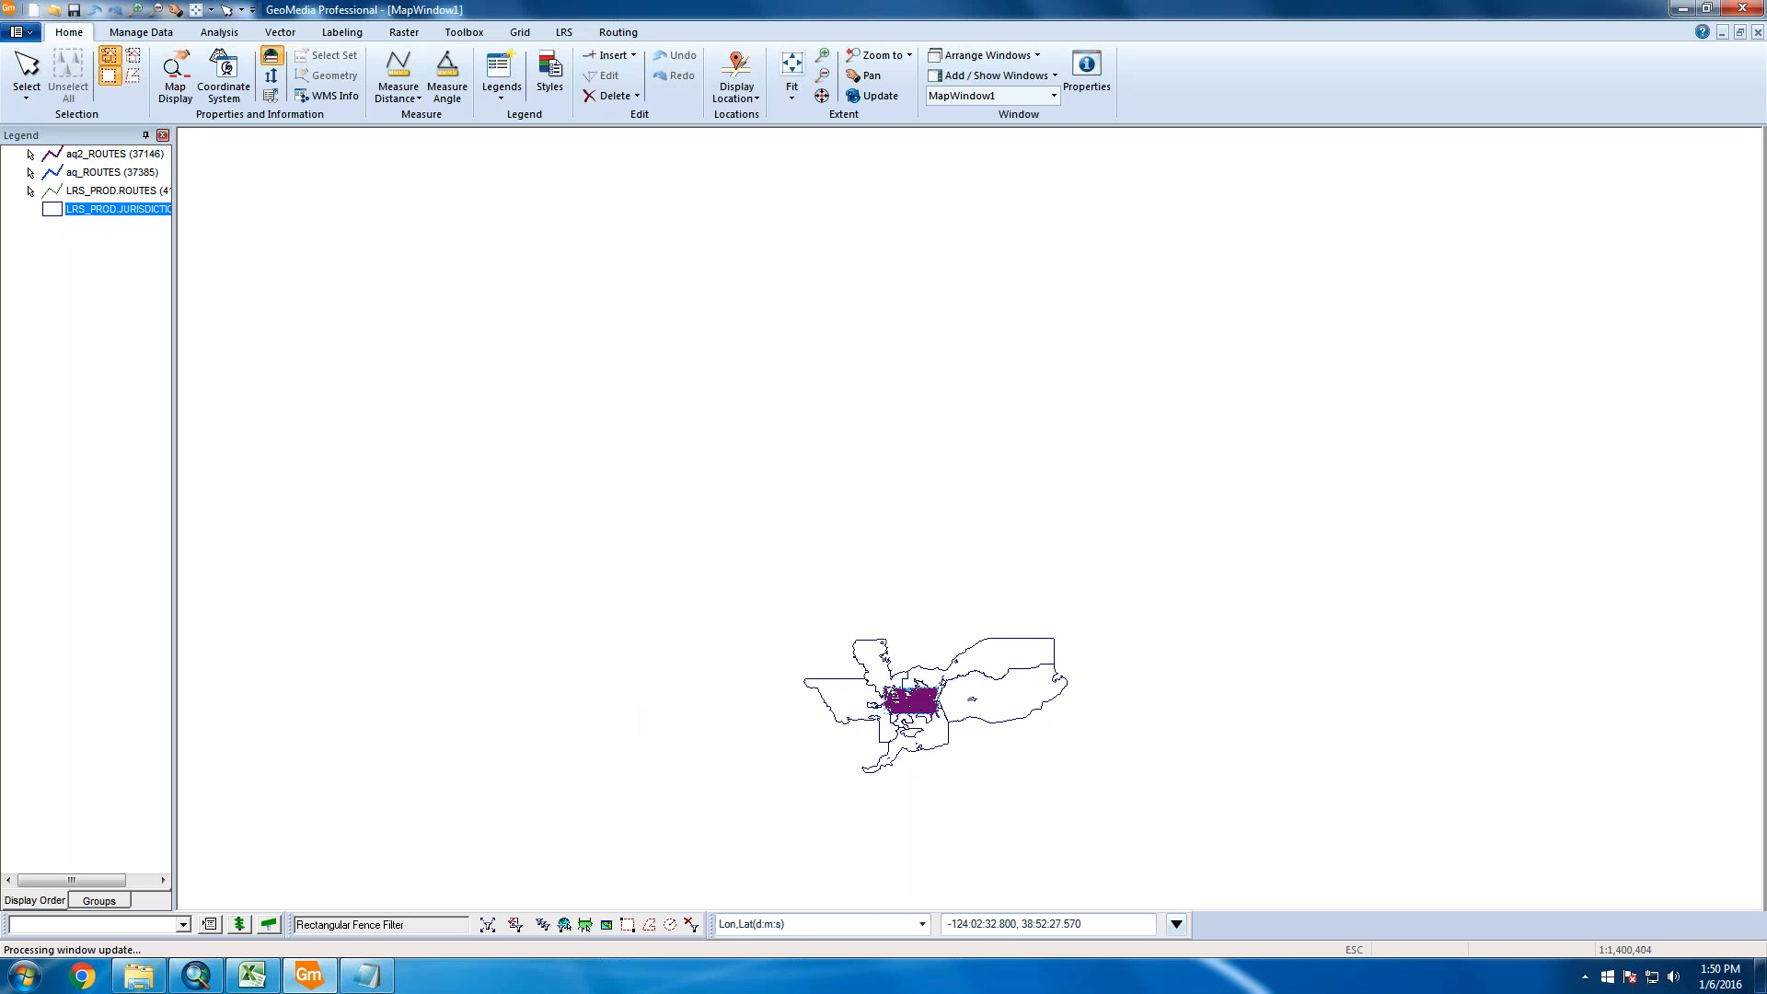
pyautogui.scroll(2, 911, 710)
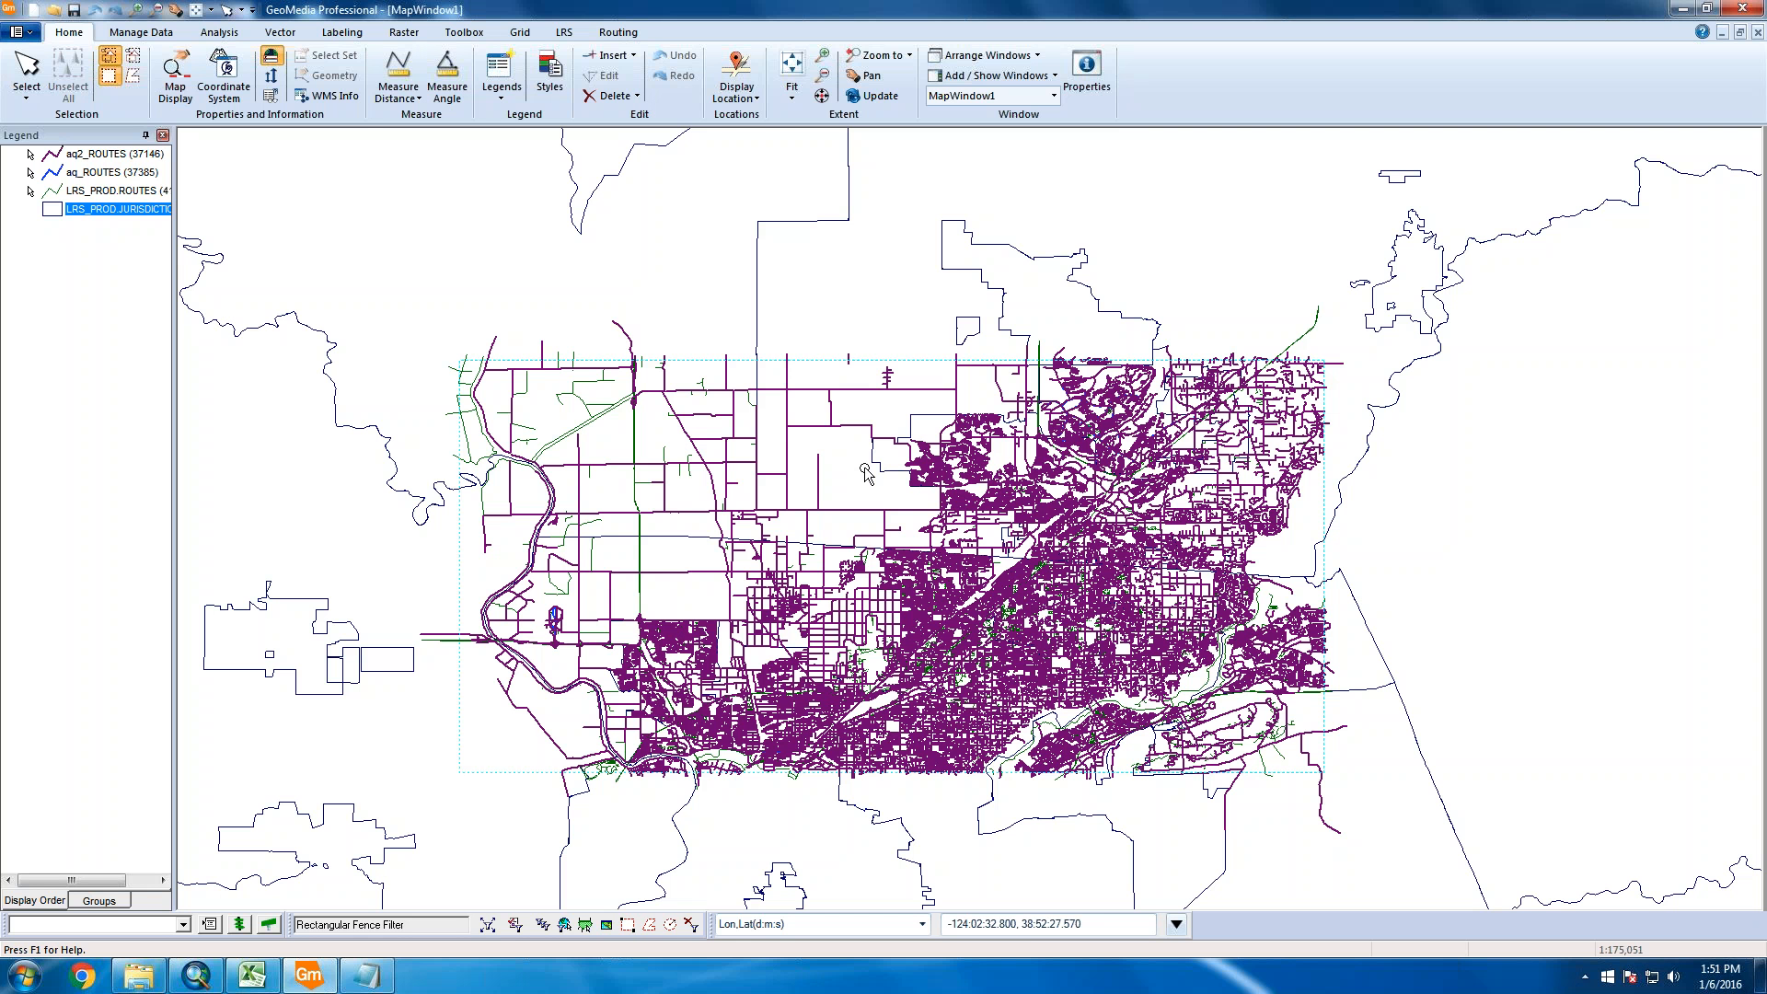
# Delete the aq_ROUTES and aq2_ROUTES legend entries from the map
pyautogui.click(98, 194)
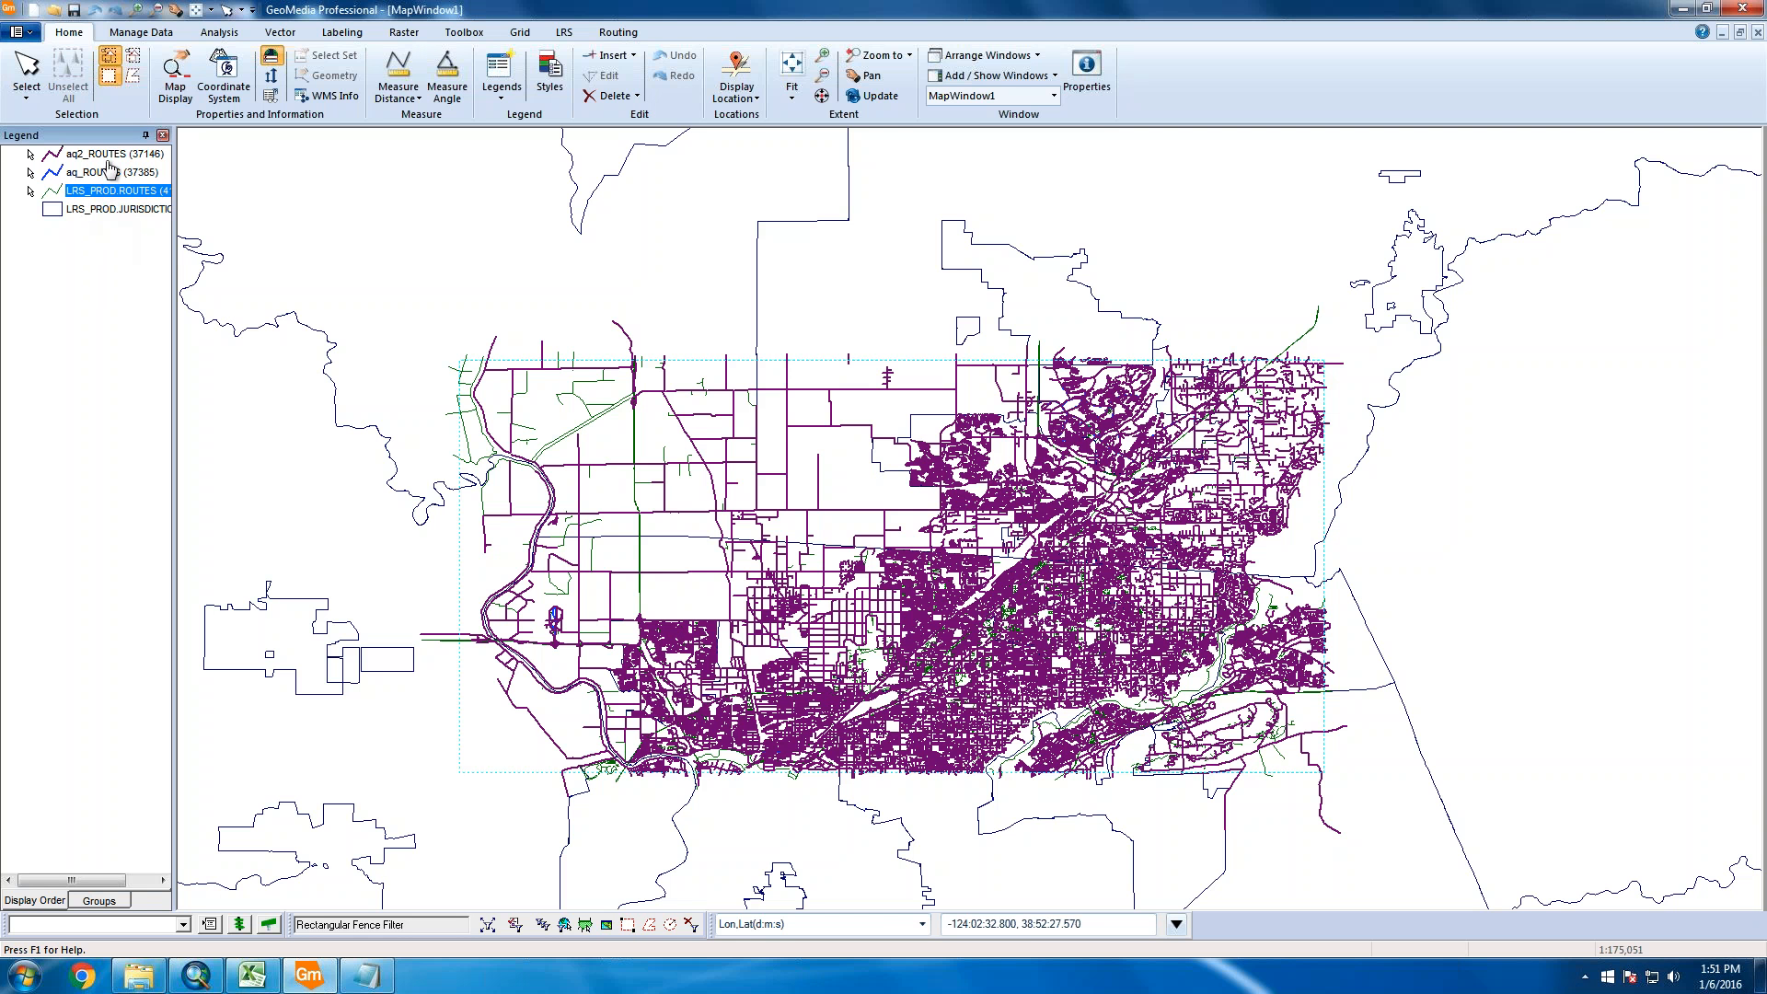
pyautogui.click(112, 174)
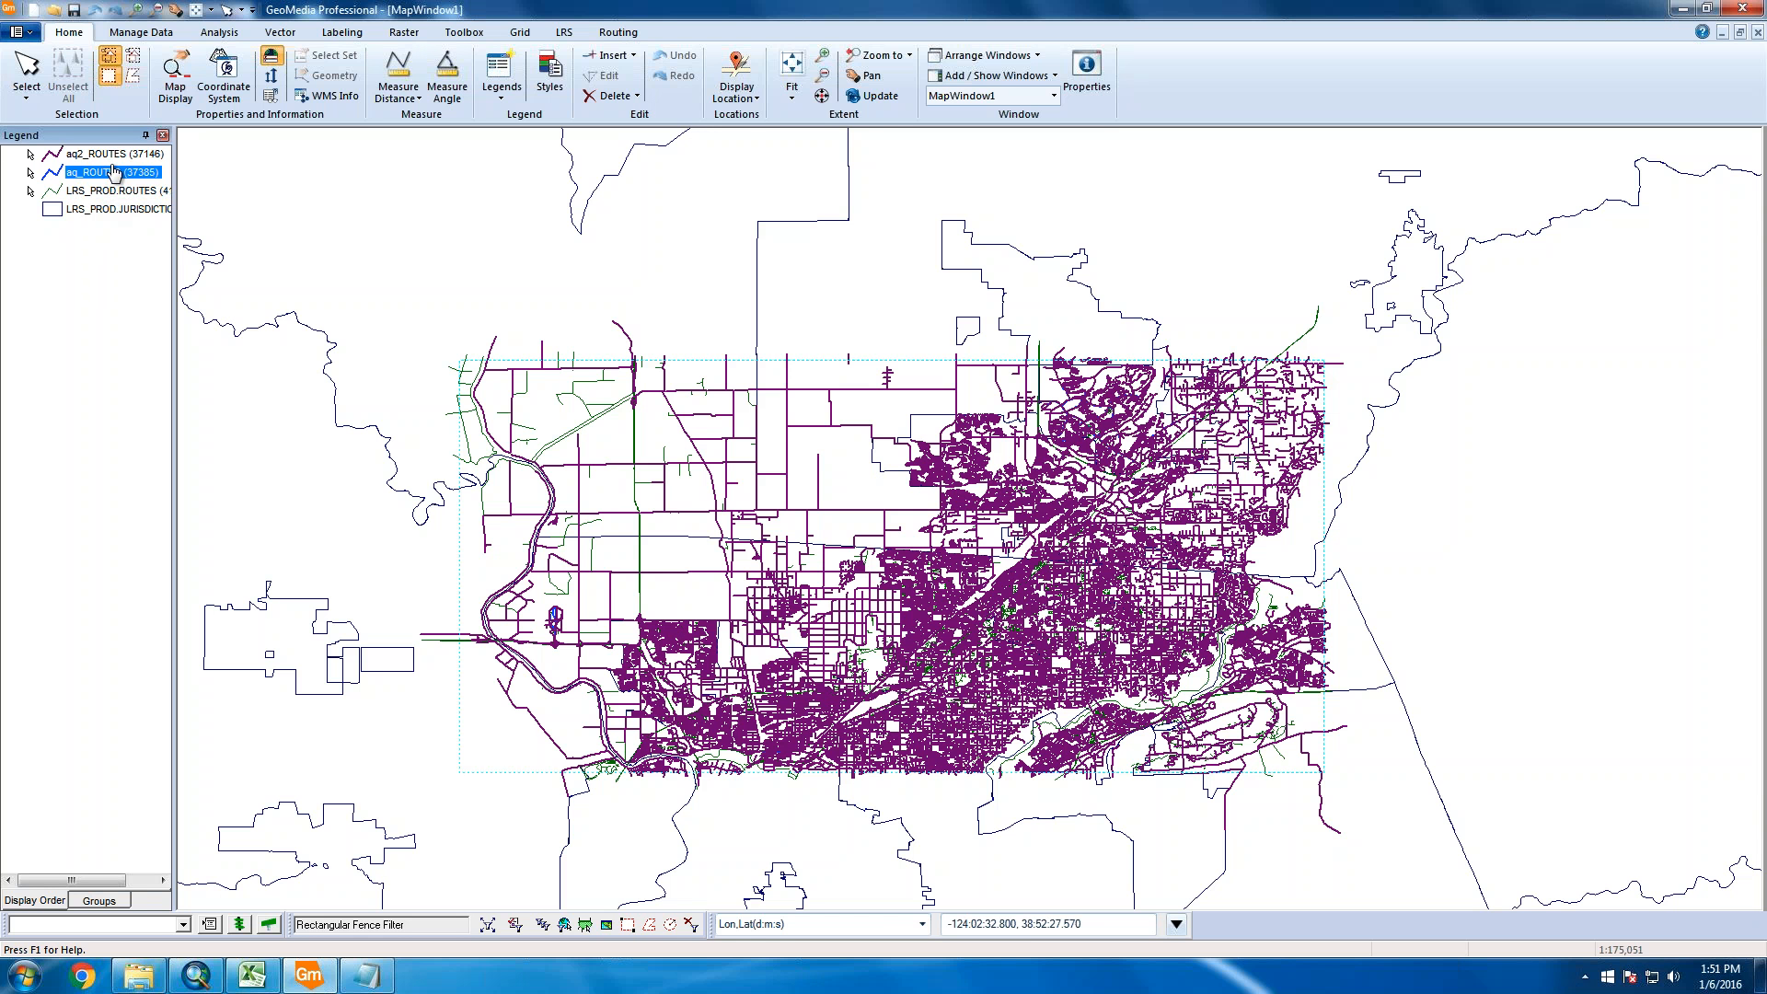
pyautogui.keyDown('ctrl'); pyautogui.click(110, 154); pyautogui.keyUp('ctrl')
pyautogui.rightClick(110, 154)
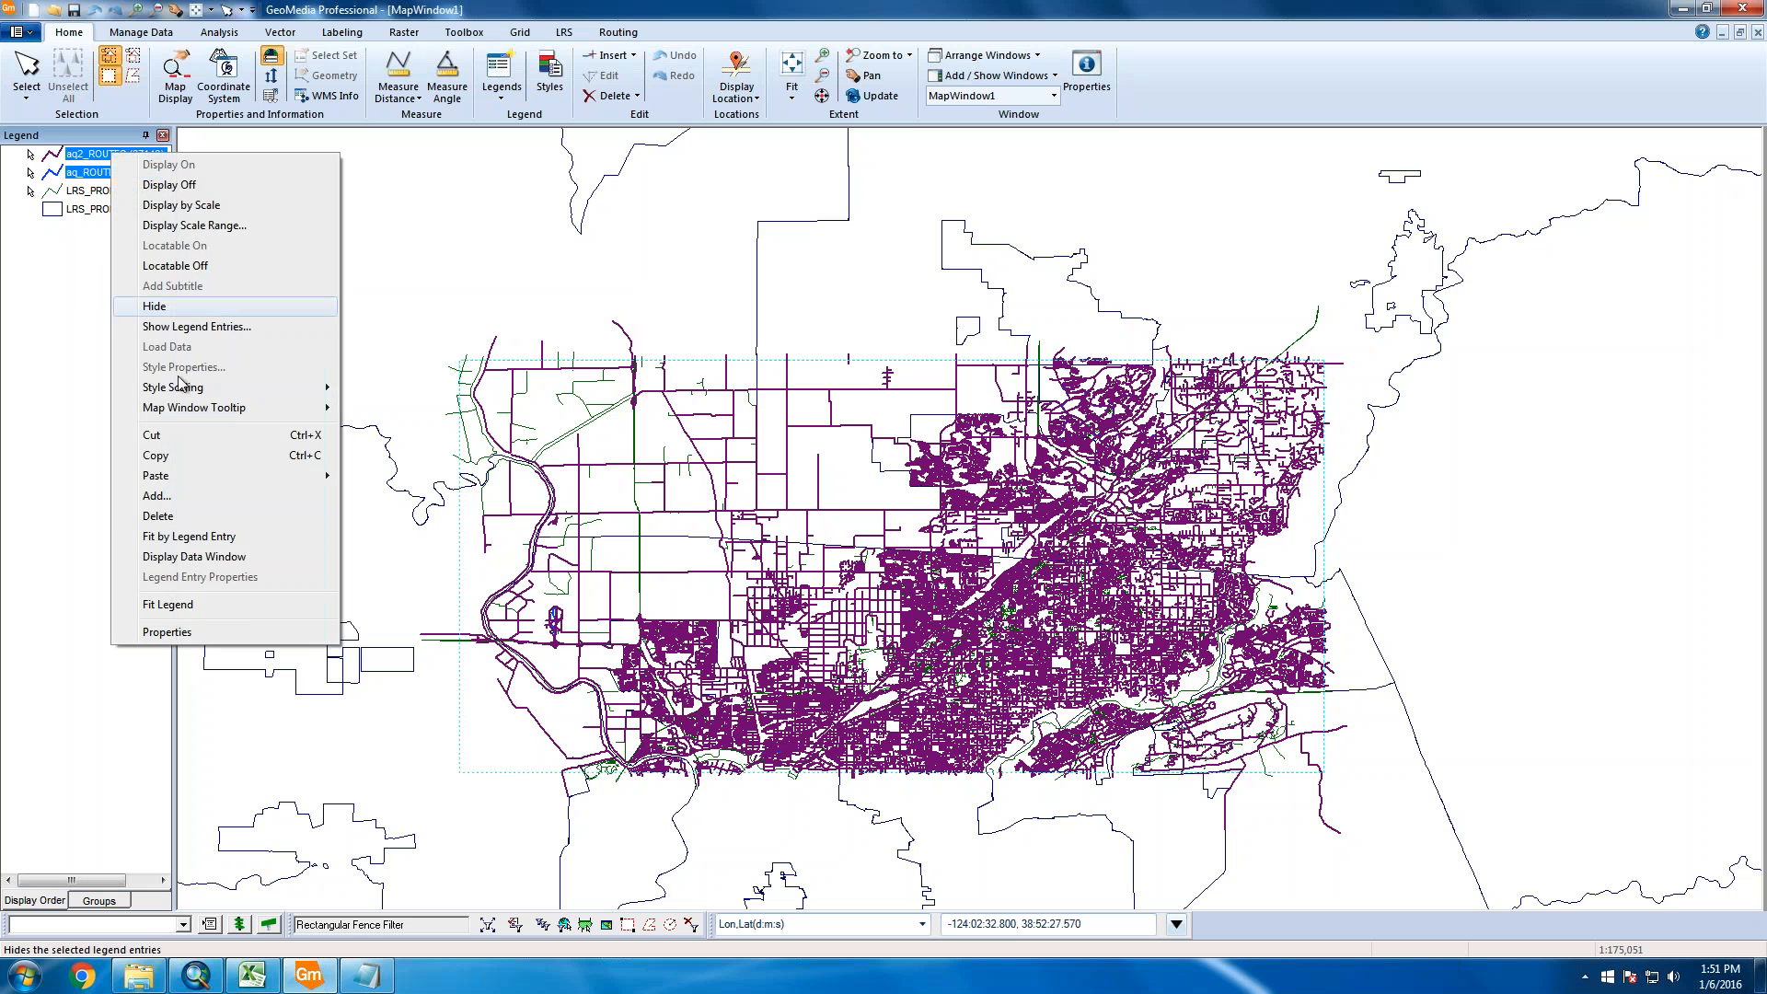
pyautogui.click(159, 515)
pyautogui.click(840, 530)
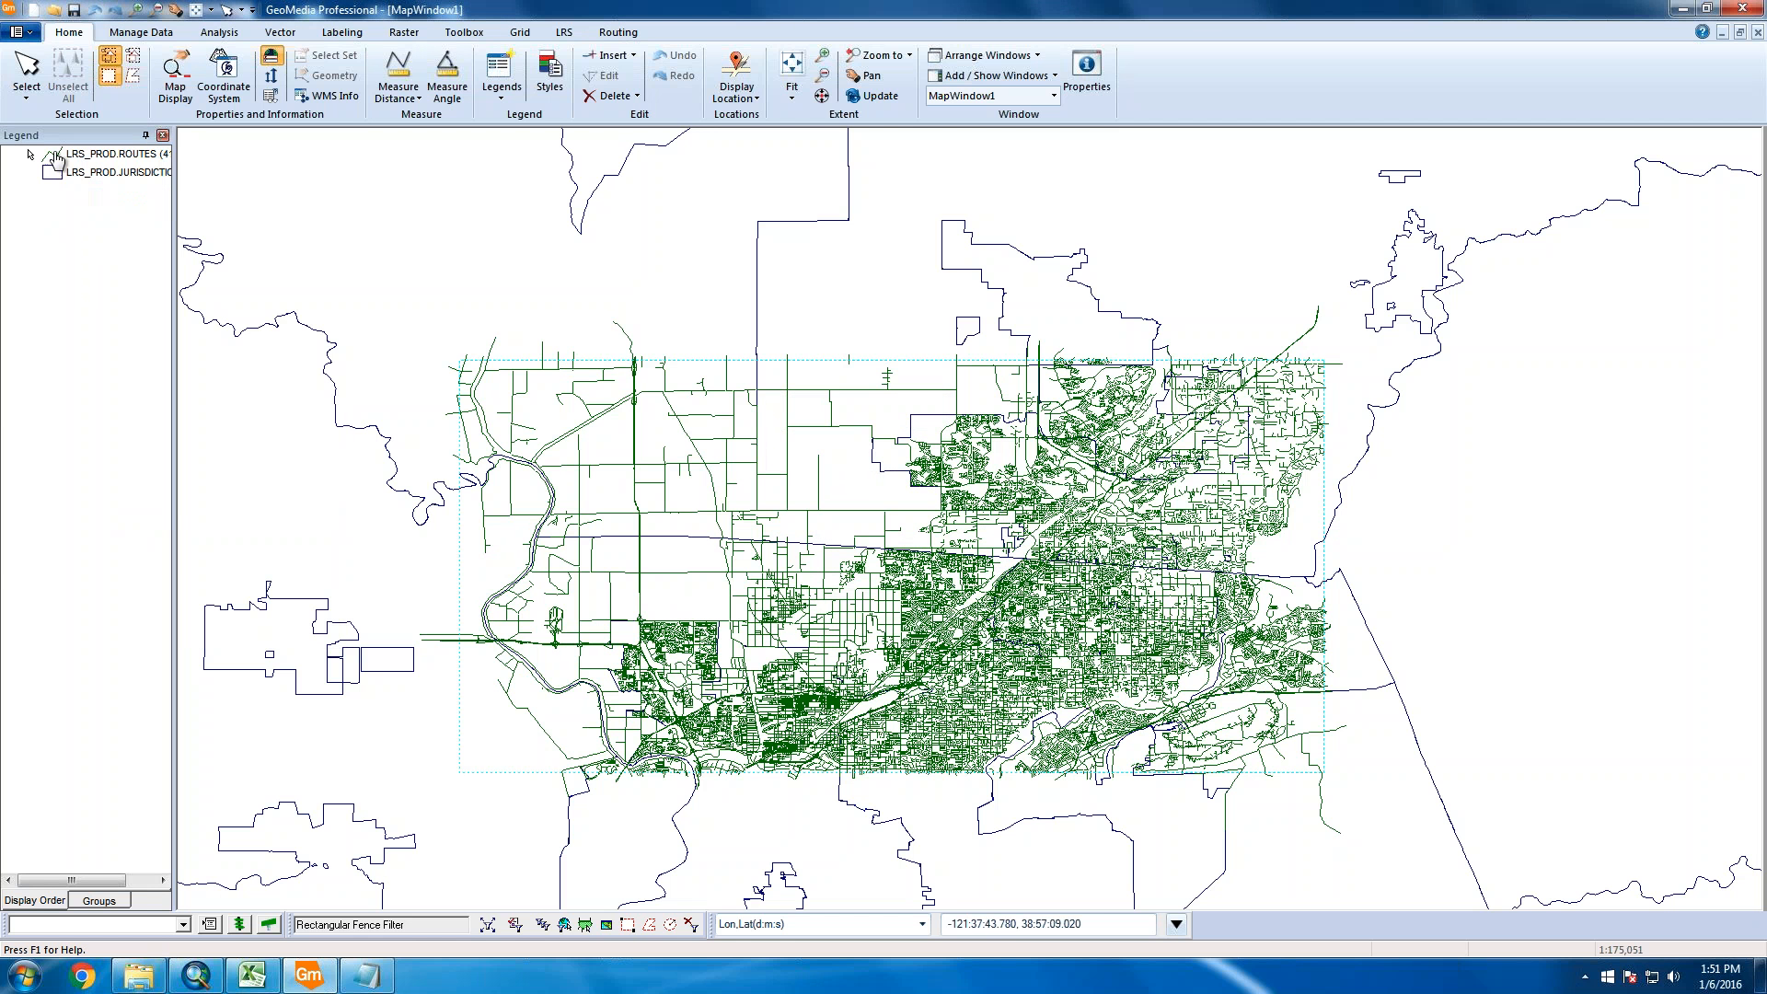
# Change the LRS_PROD.ROUTES line colour to grey and apply it
pyautogui.doubleClick(101, 153)
pyautogui.click(969, 389)
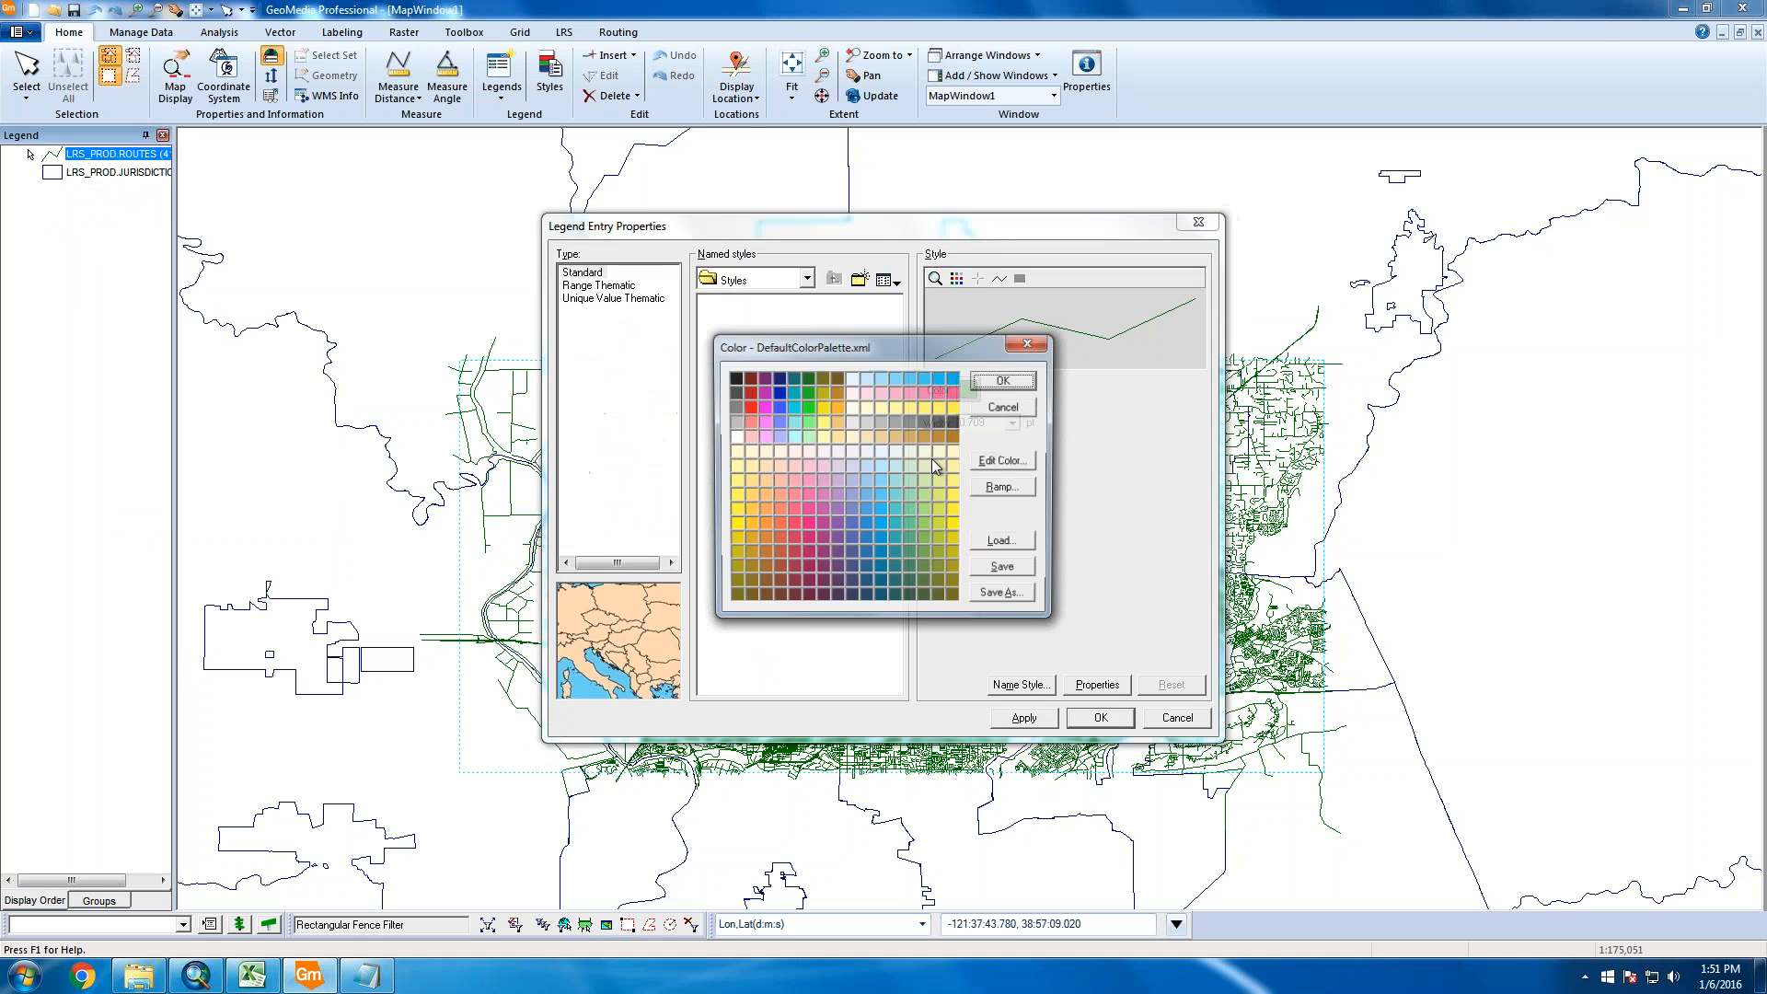
pyautogui.click(734, 421)
pyautogui.click(1005, 379)
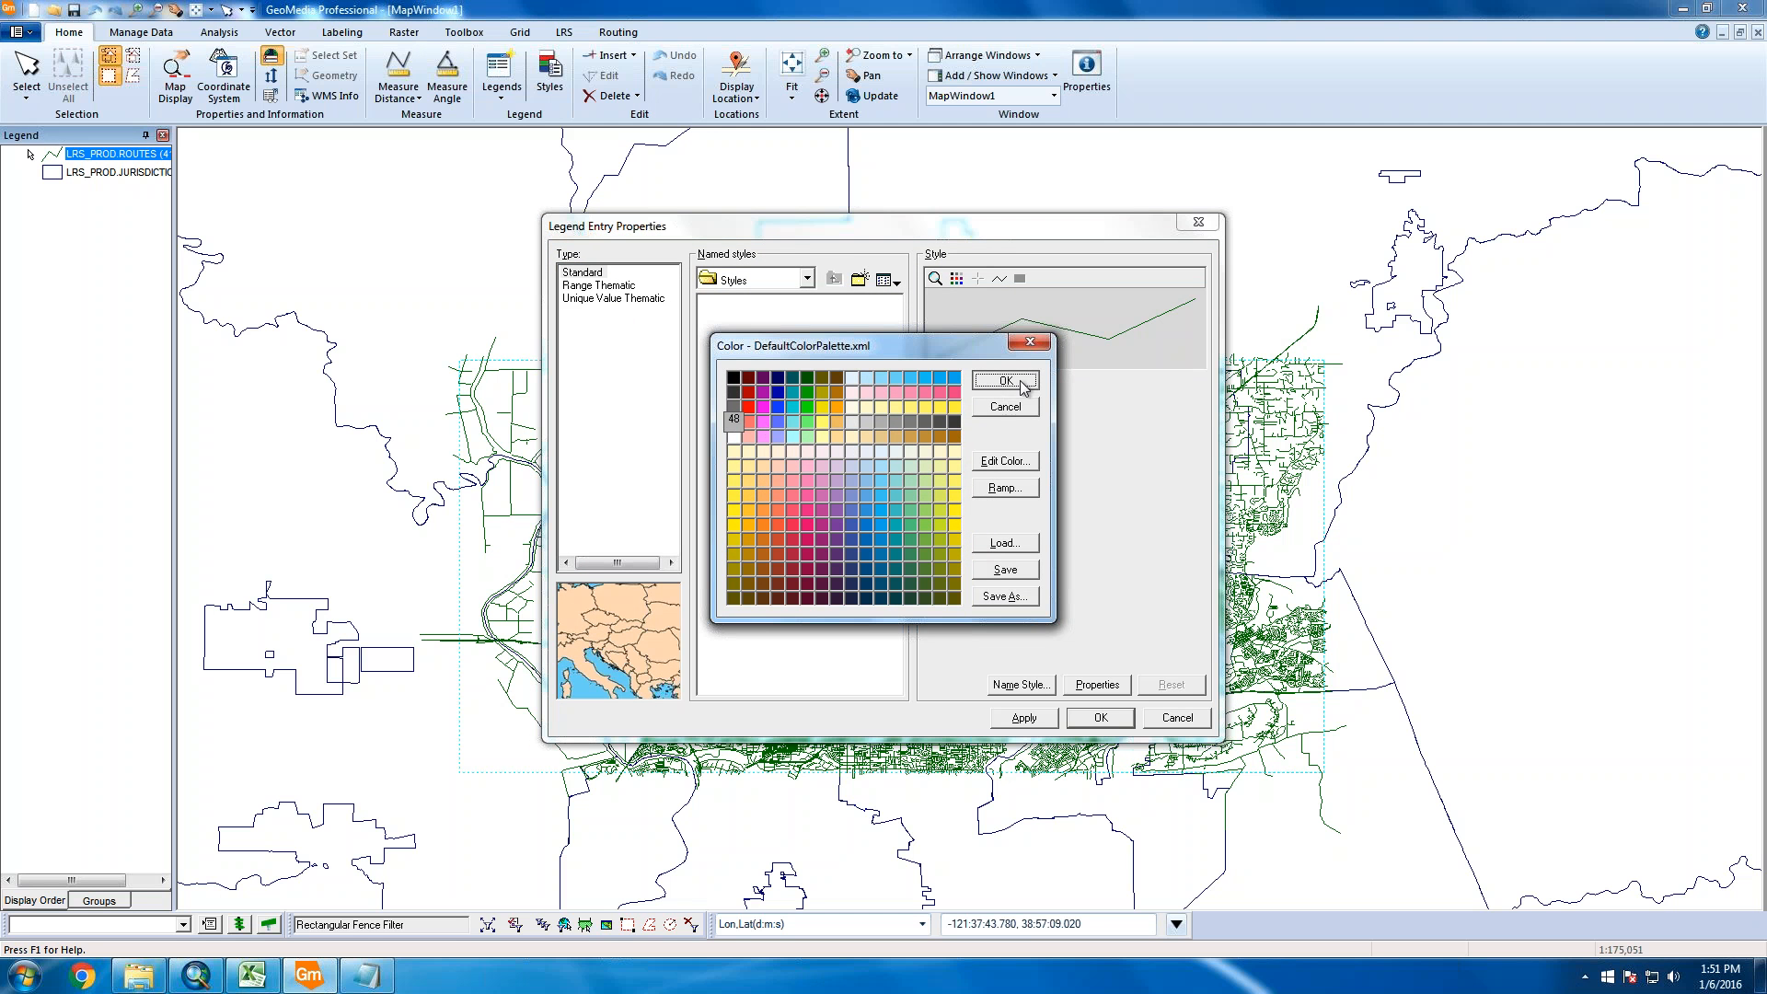
pyautogui.click(1024, 717)
pyautogui.click(1101, 718)
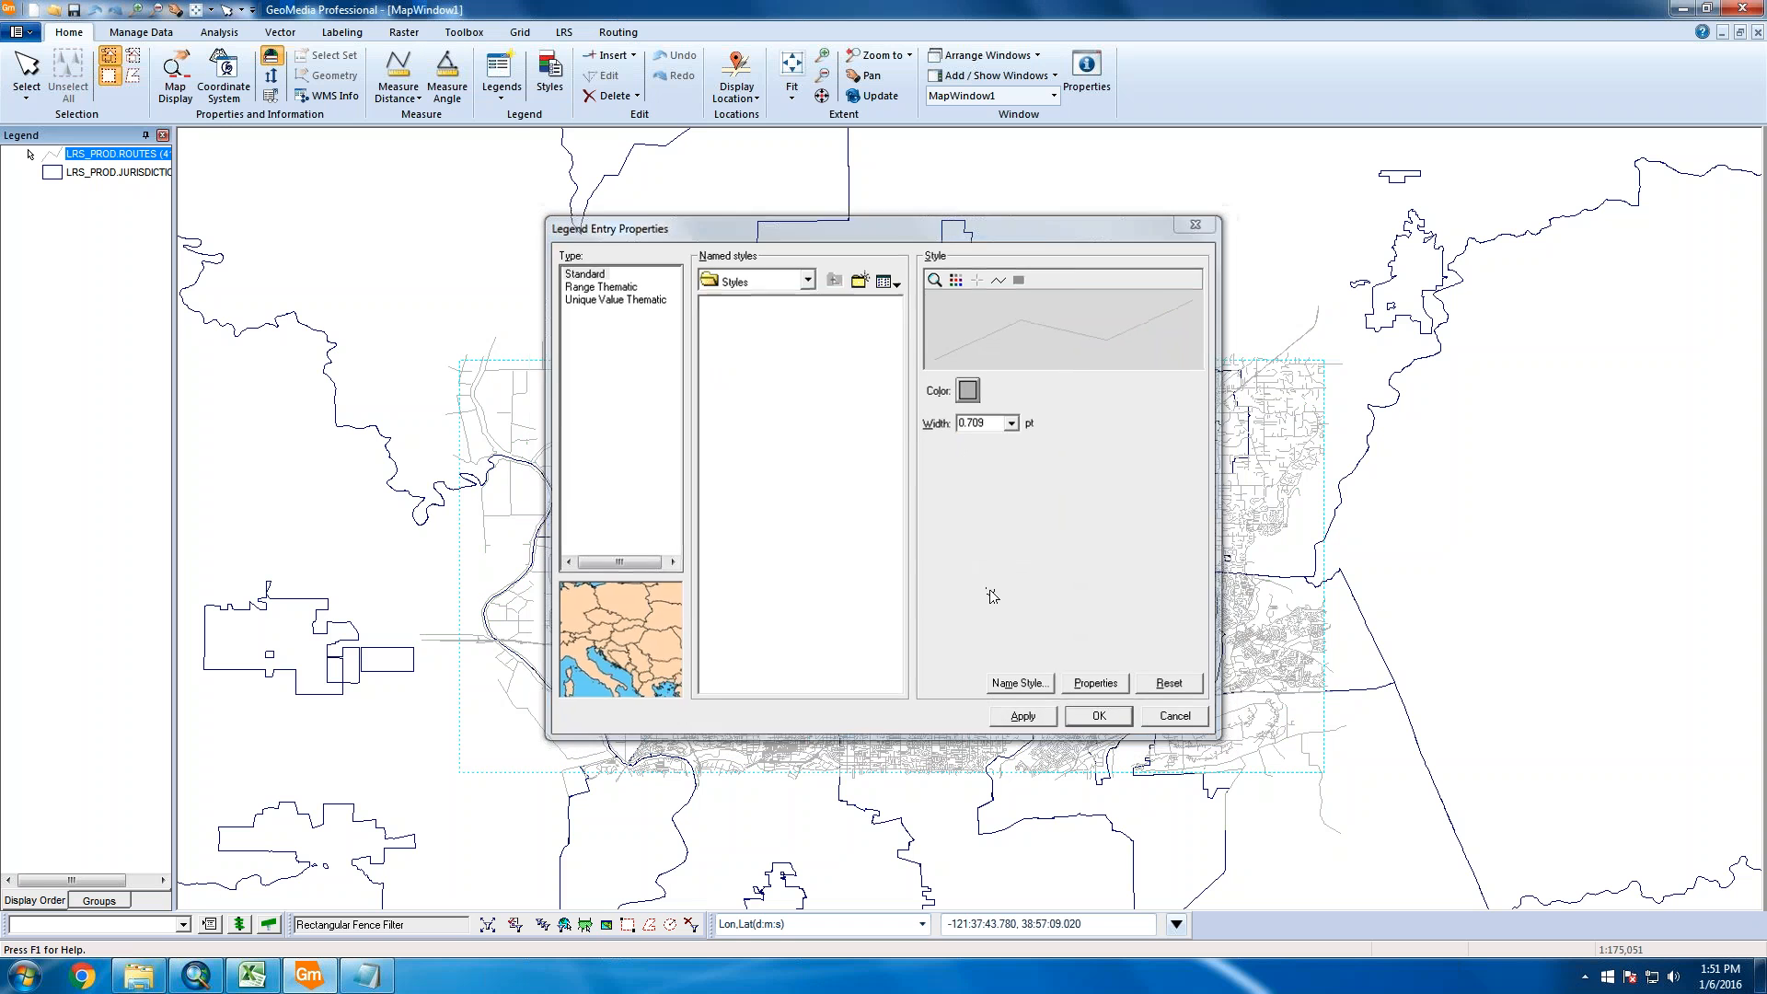
# Hide the jurisdiction boundaries, add HPMS.ROUTES_CATALOG to the legend, and widen the legend panel
pyautogui.rightClick(104, 174)
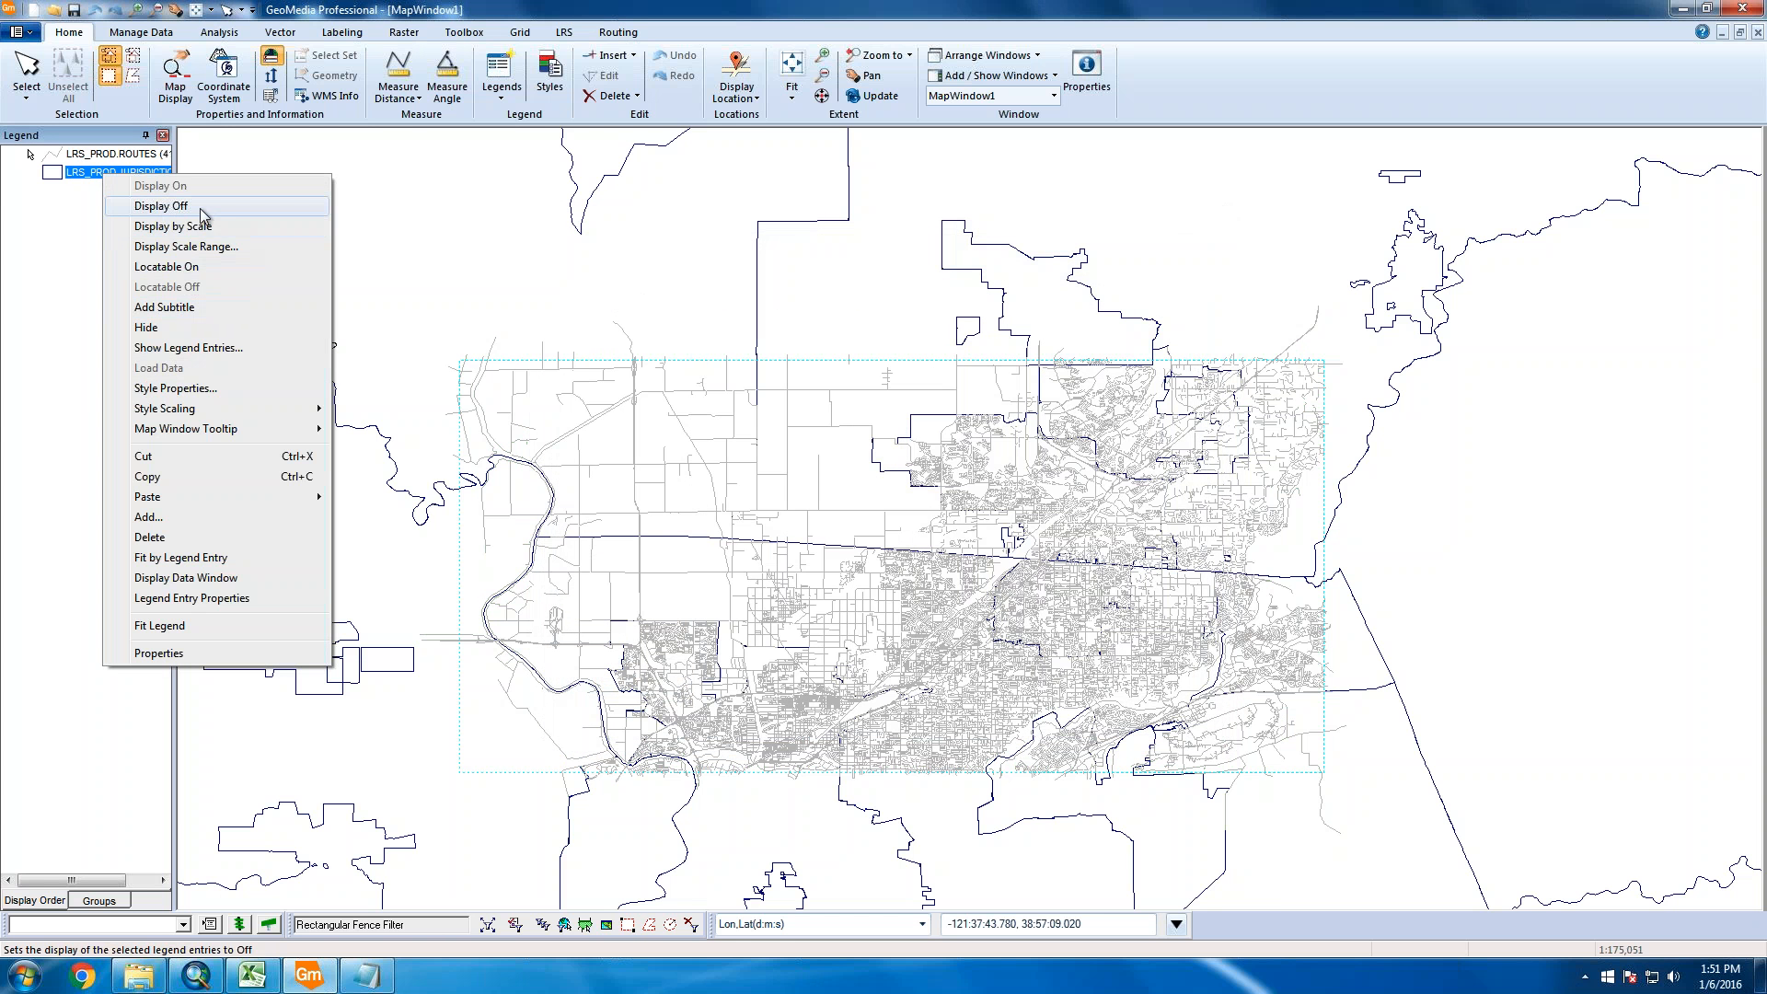
pyautogui.click(201, 207)
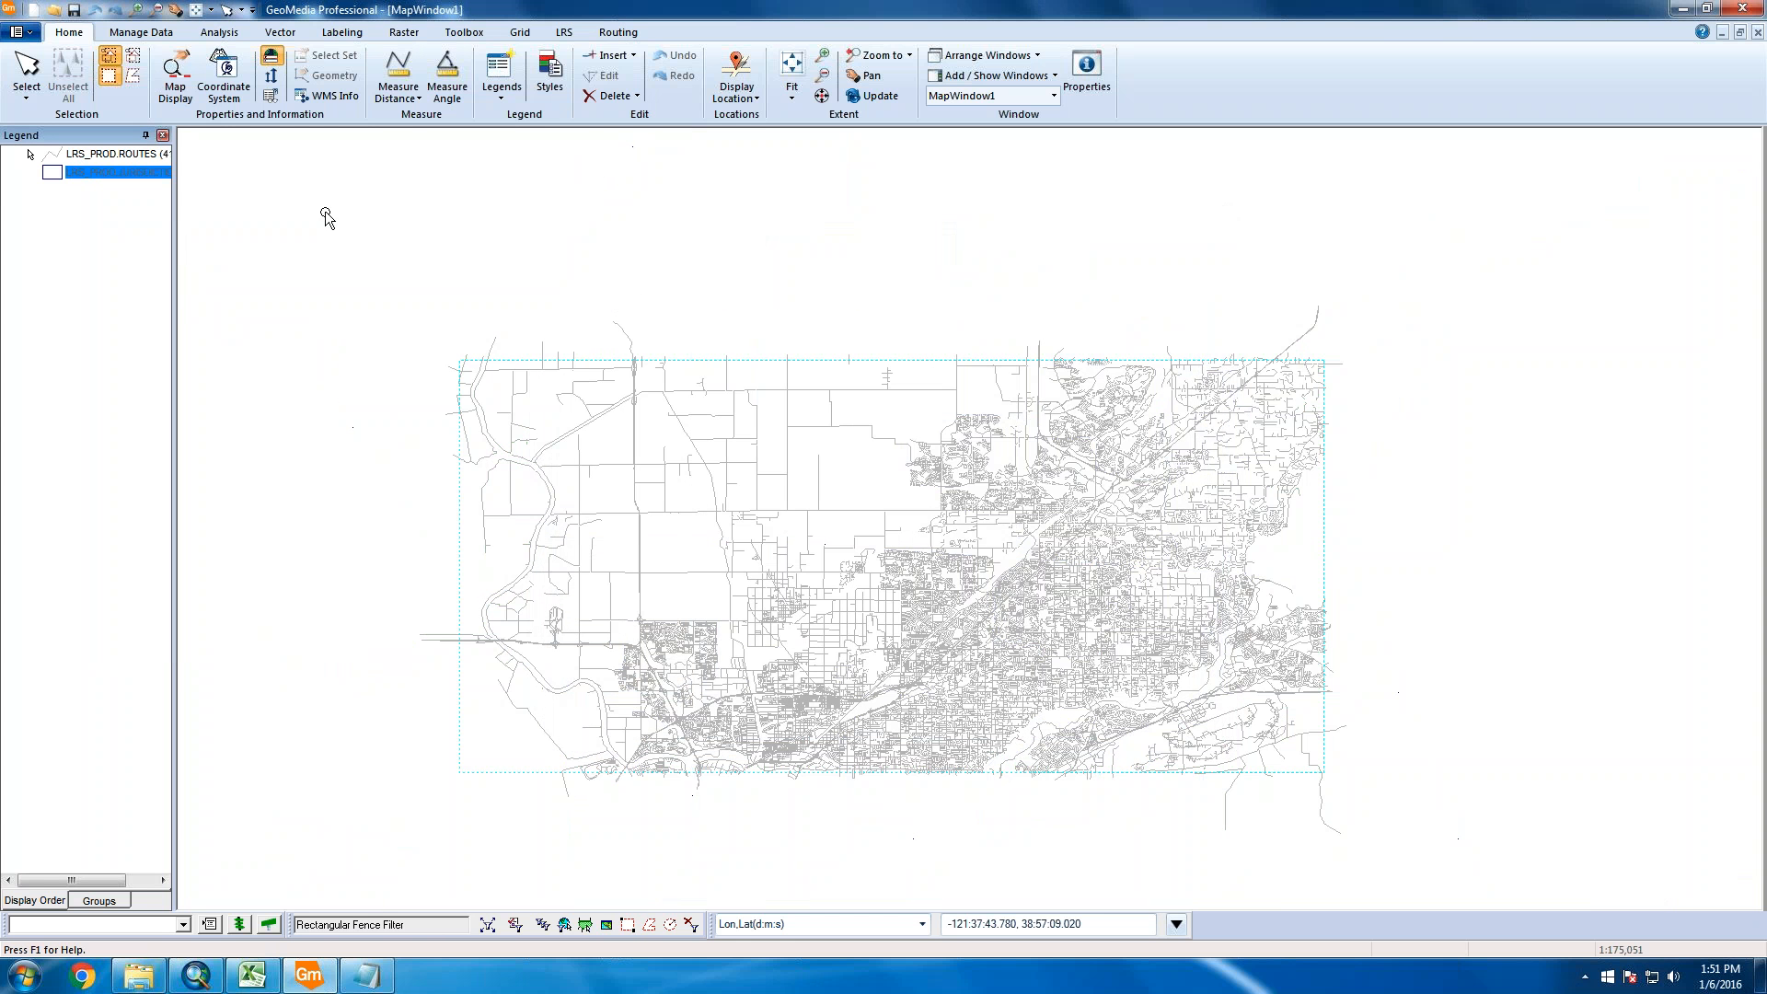
pyautogui.rightClick(73, 298)
pyautogui.click(118, 641)
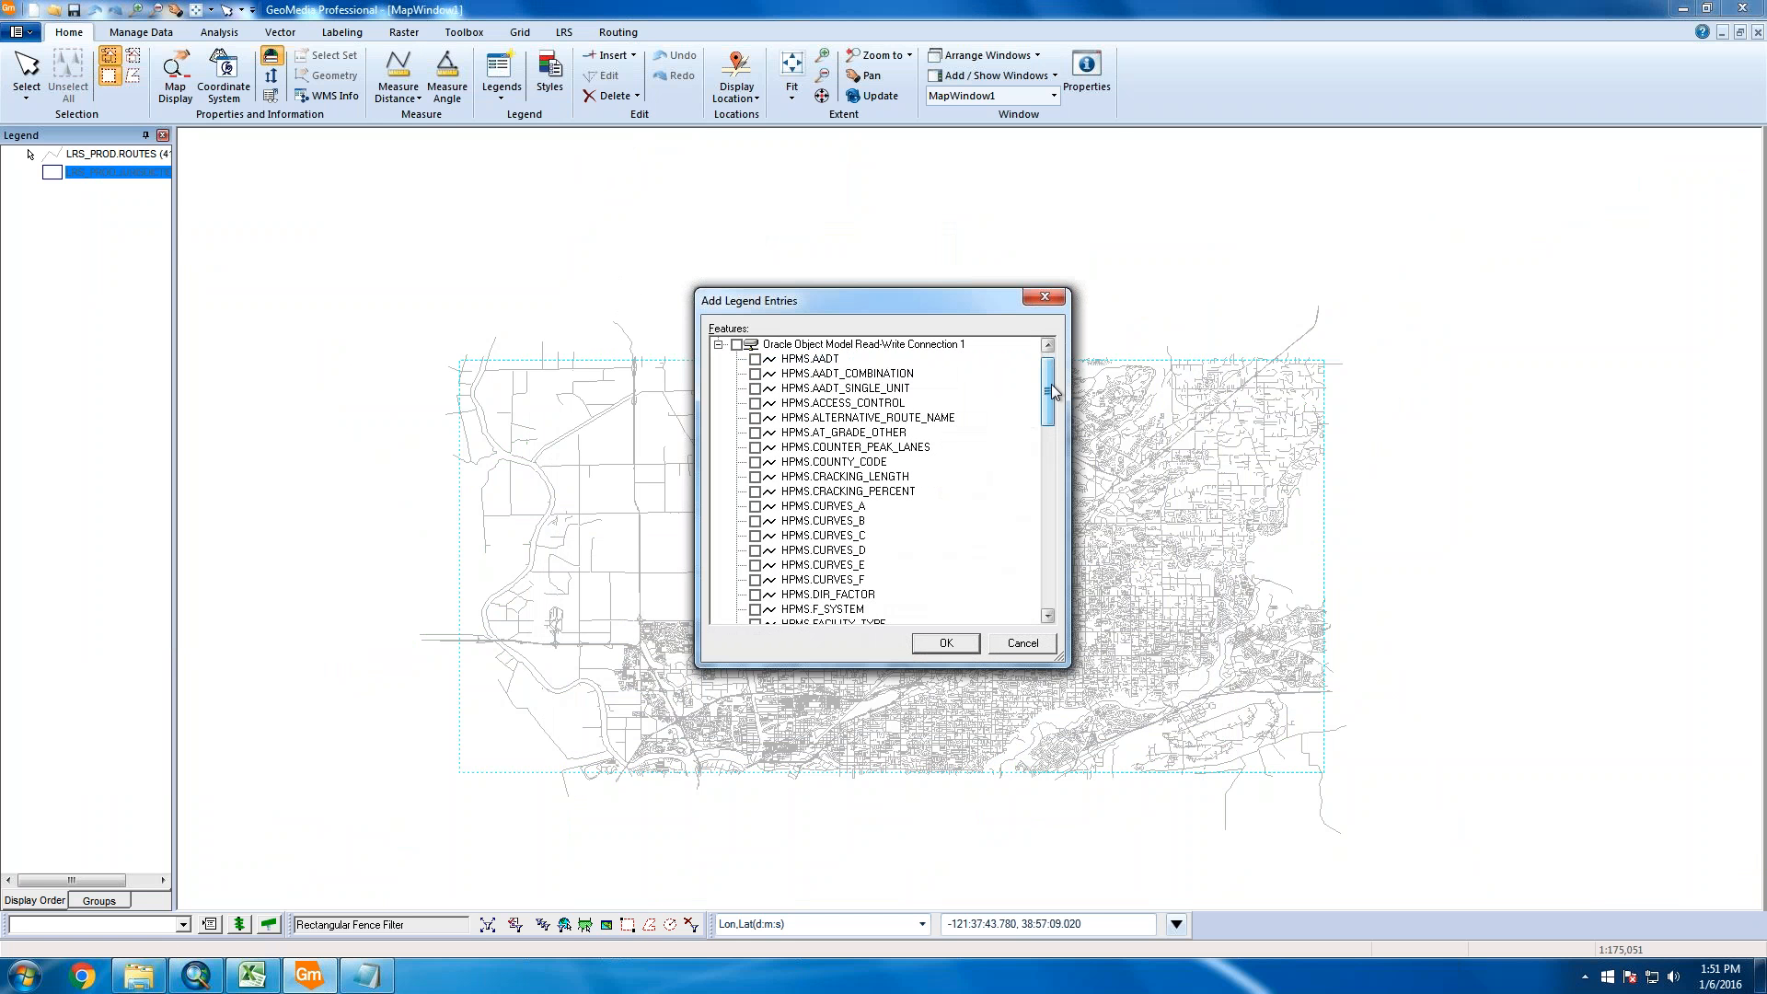
pyautogui.moveTo(1048, 396); pyautogui.dragTo(1049, 529)
pyautogui.click(886, 478)
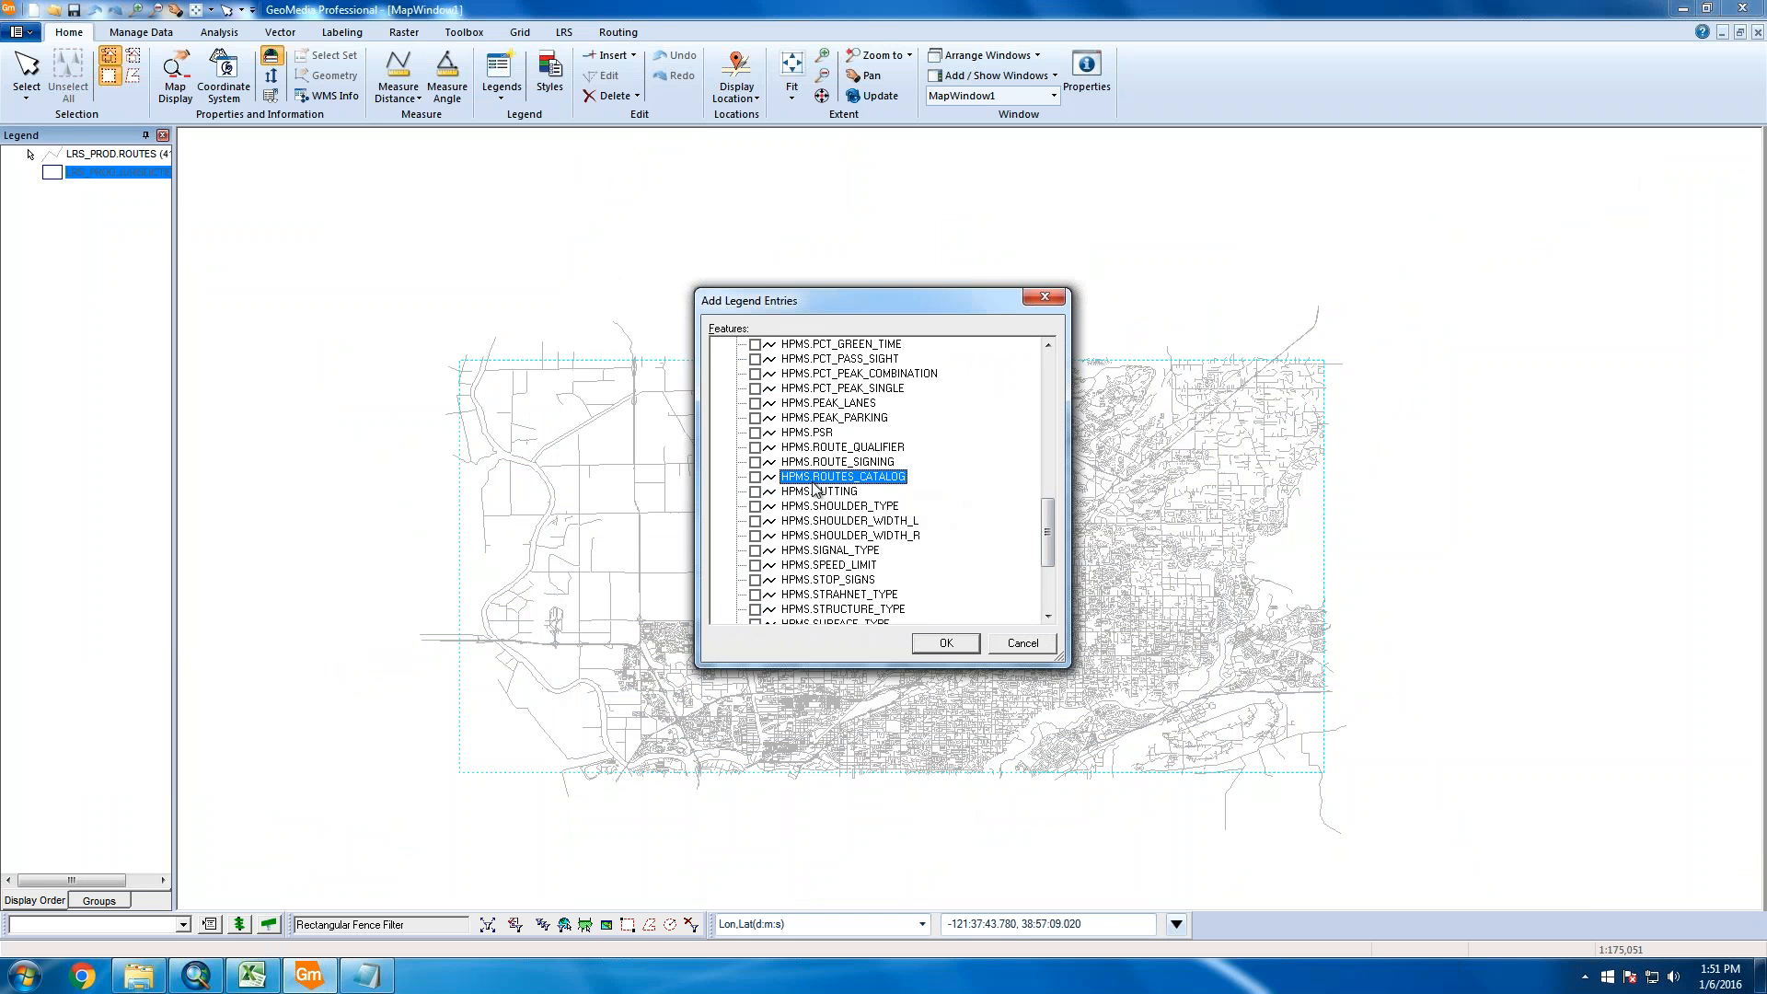
pyautogui.click(755, 477)
pyautogui.click(940, 648)
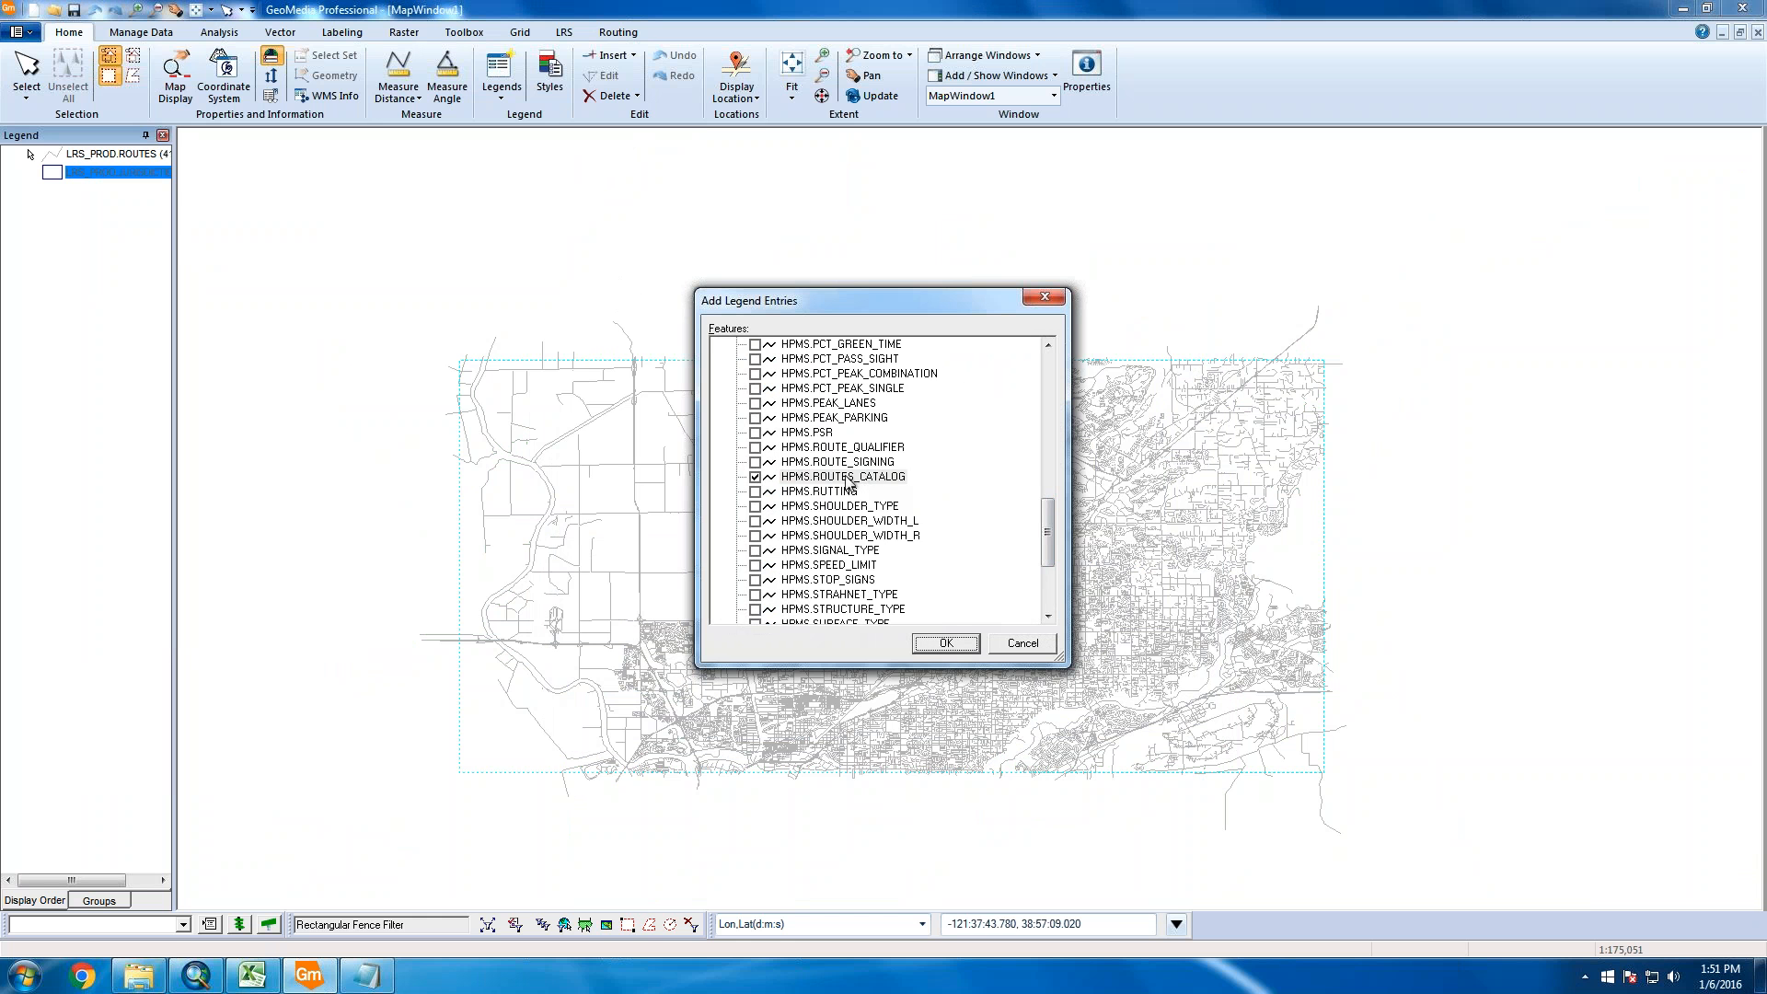
pyautogui.moveTo(1047, 511)
pyautogui.mouseDown()
pyautogui.moveTo(1046, 547)
pyautogui.moveTo(1046, 526)
pyautogui.mouseUp()
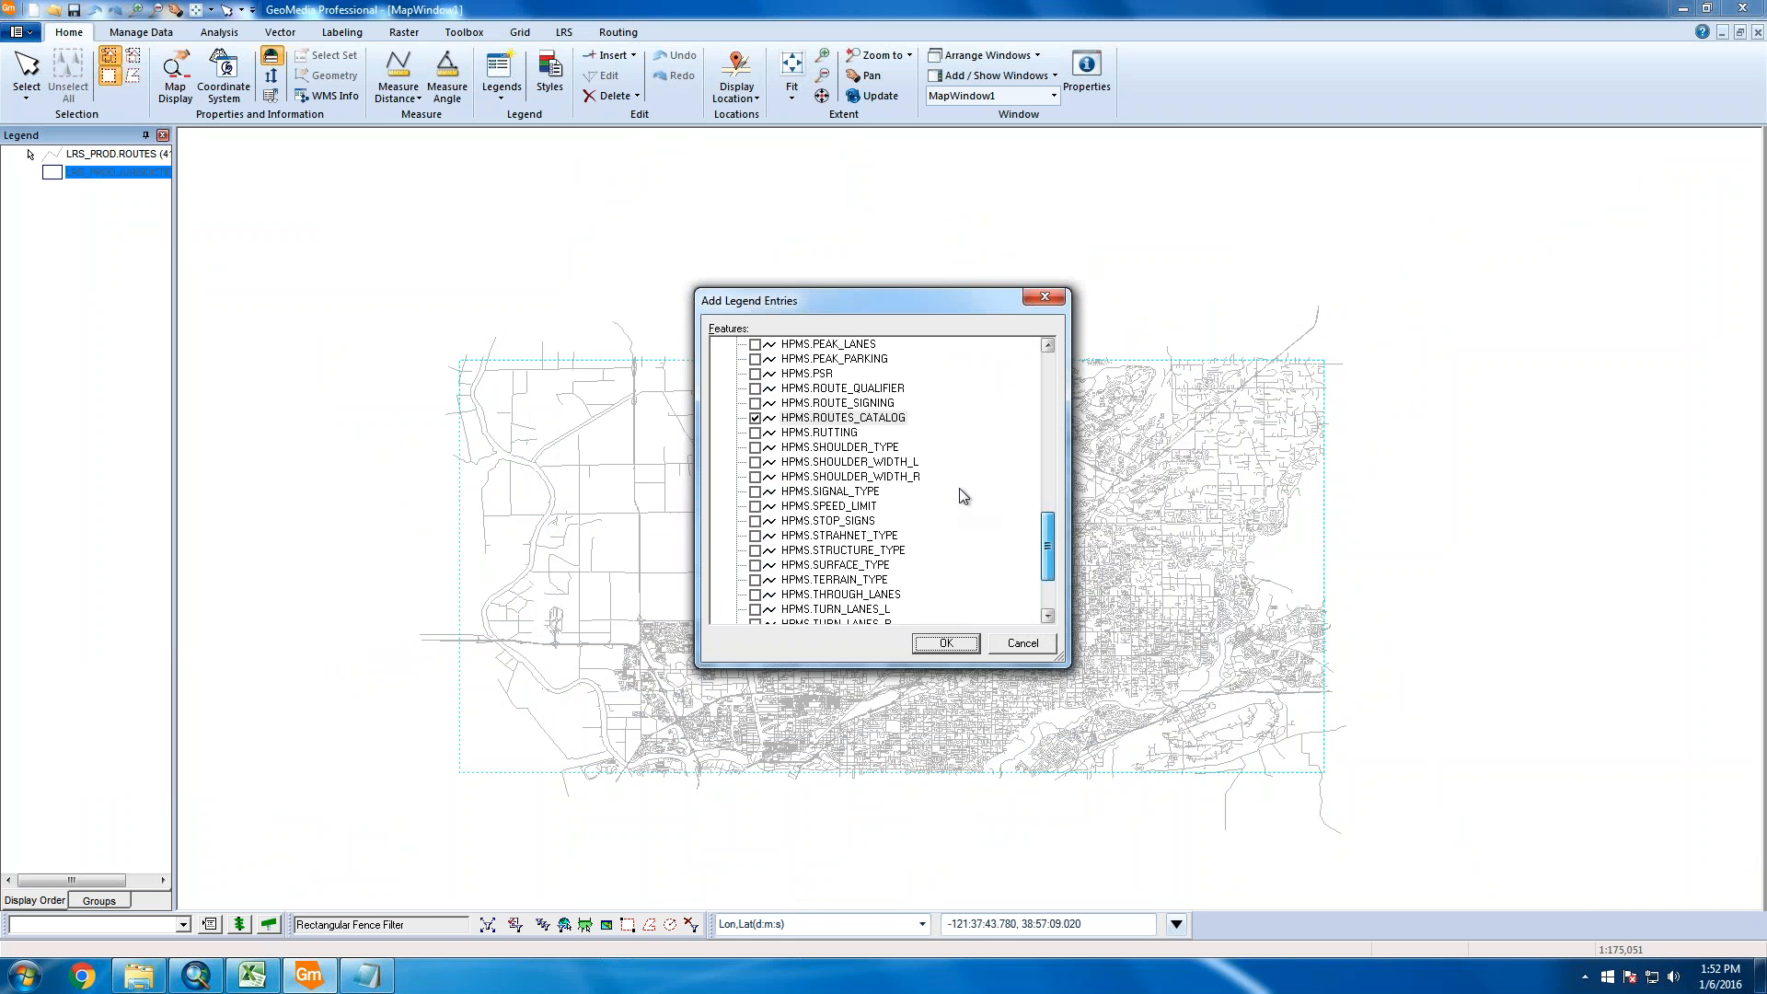
pyautogui.click(940, 649)
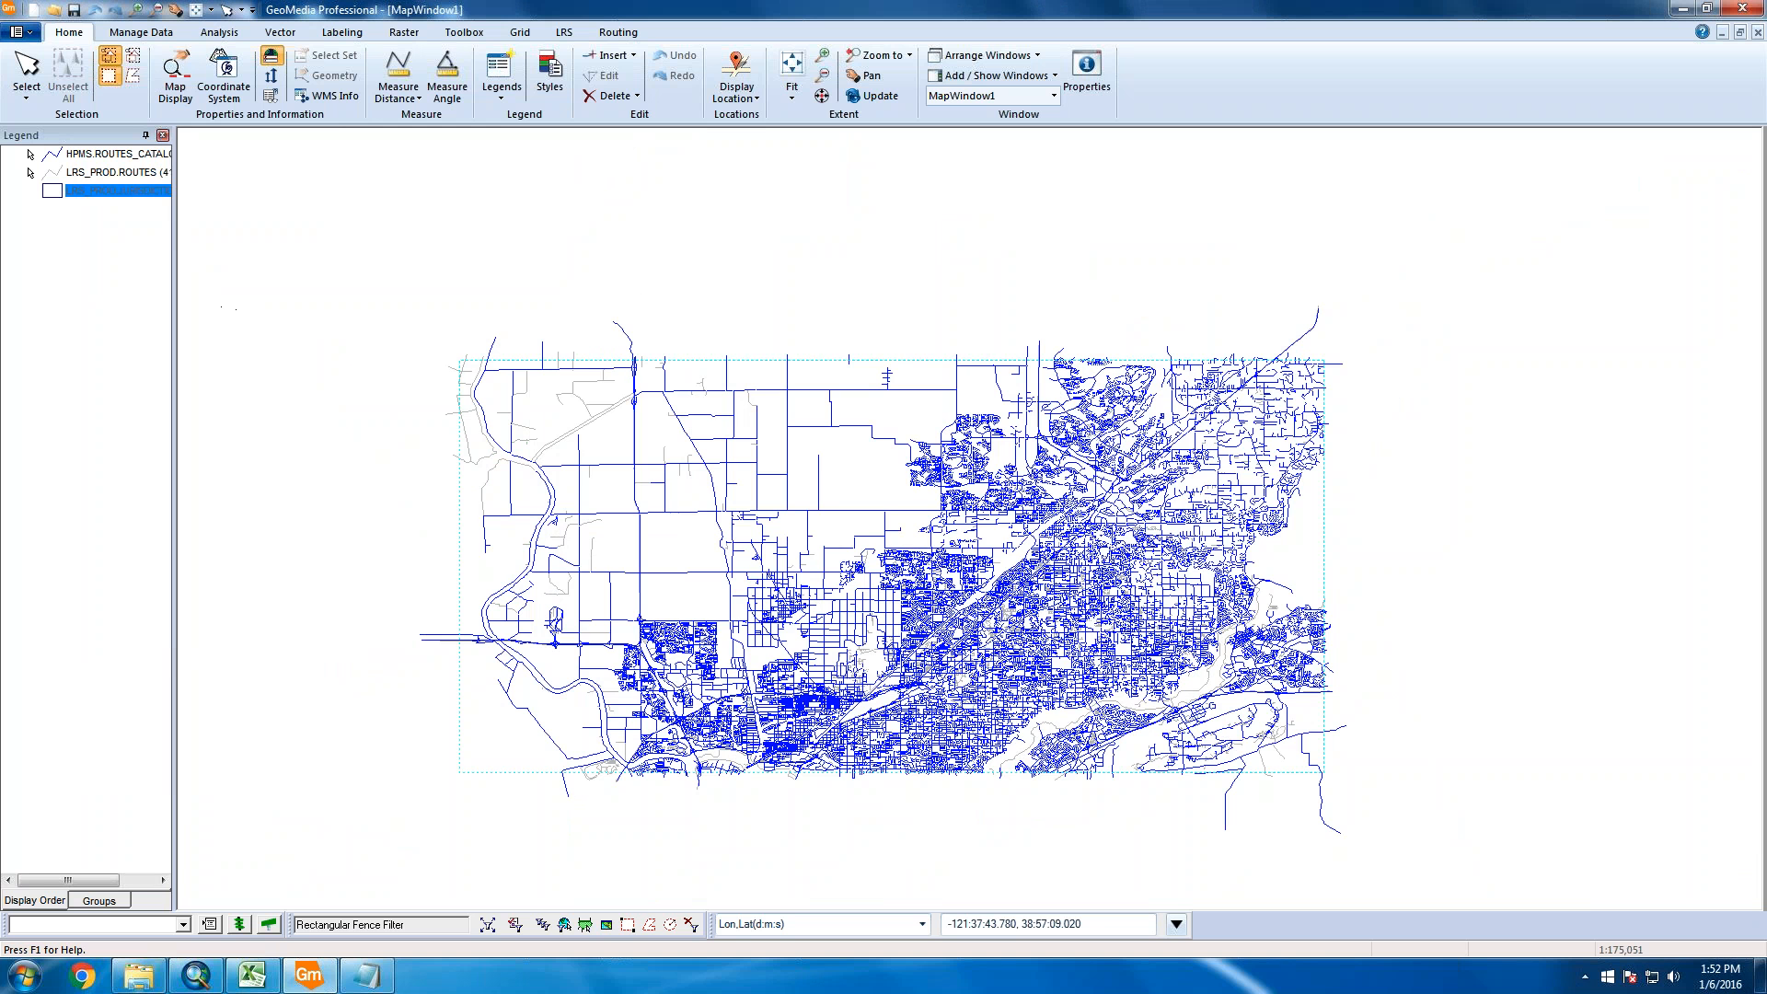
pyautogui.moveTo(175, 282); pyautogui.dragTo(333, 282)
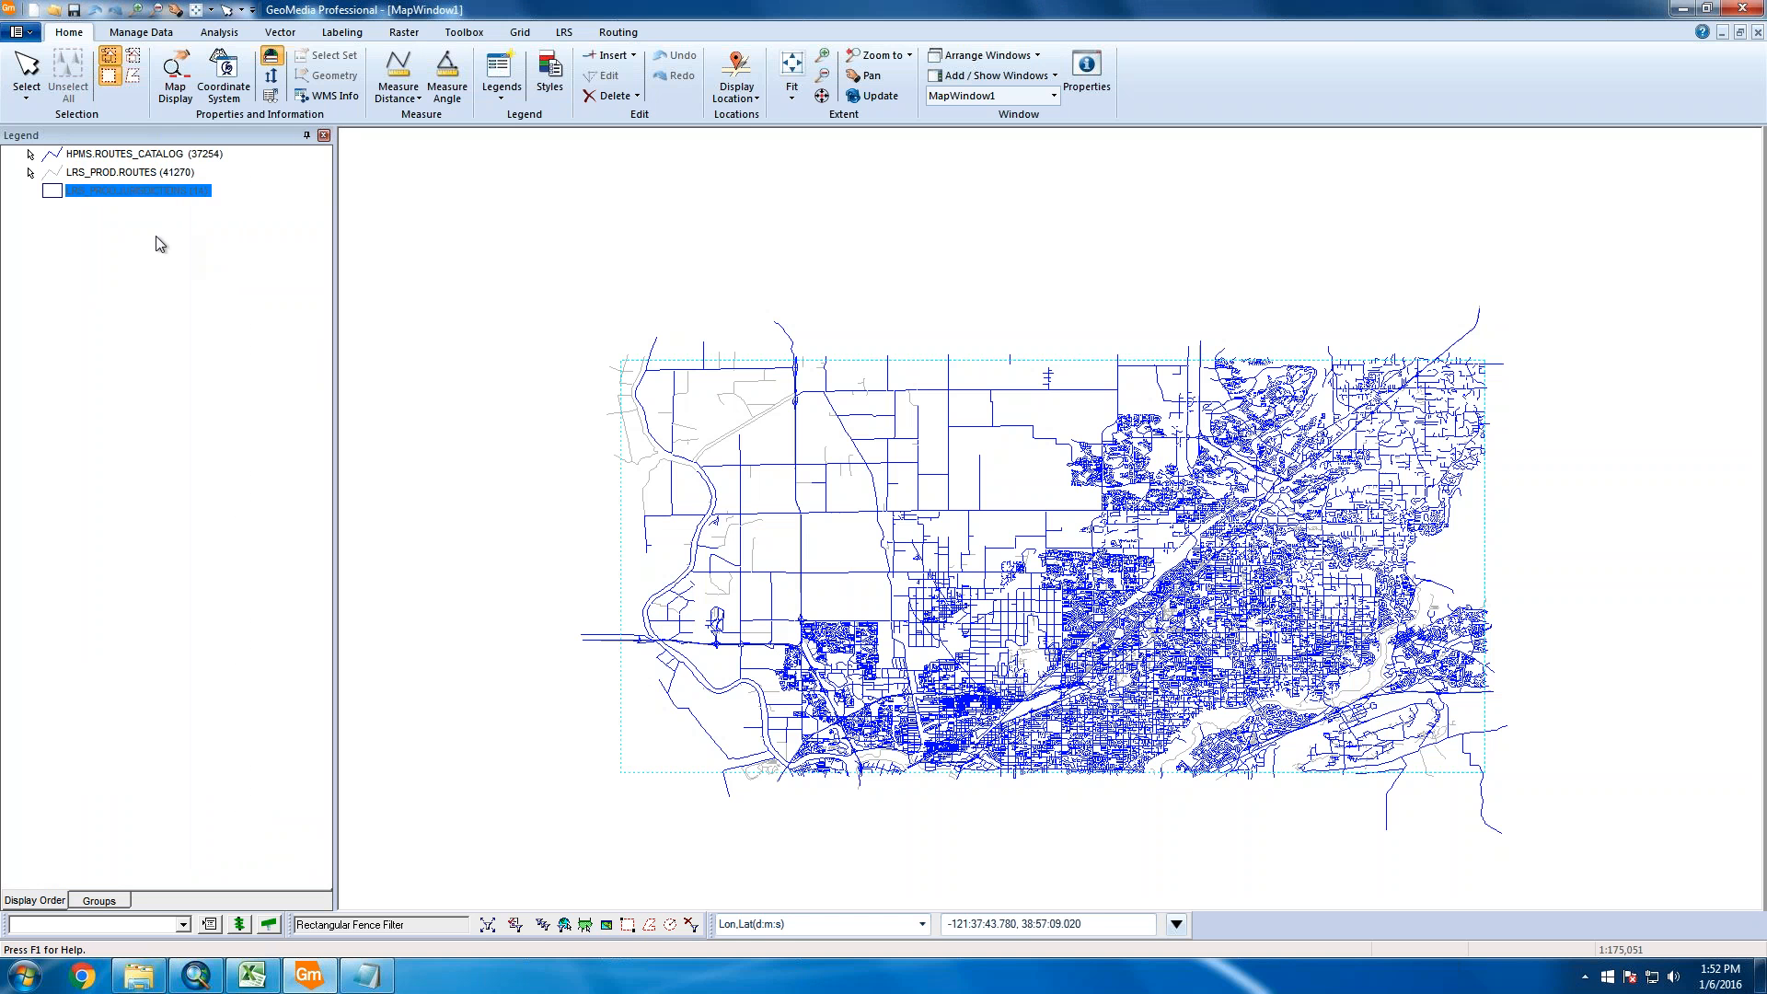
# Select the LRS_PROD.ROUTES and HPMS.ROUTES_CATALOG legend entries and zoom in on the western roads
pyautogui.click(150, 177)
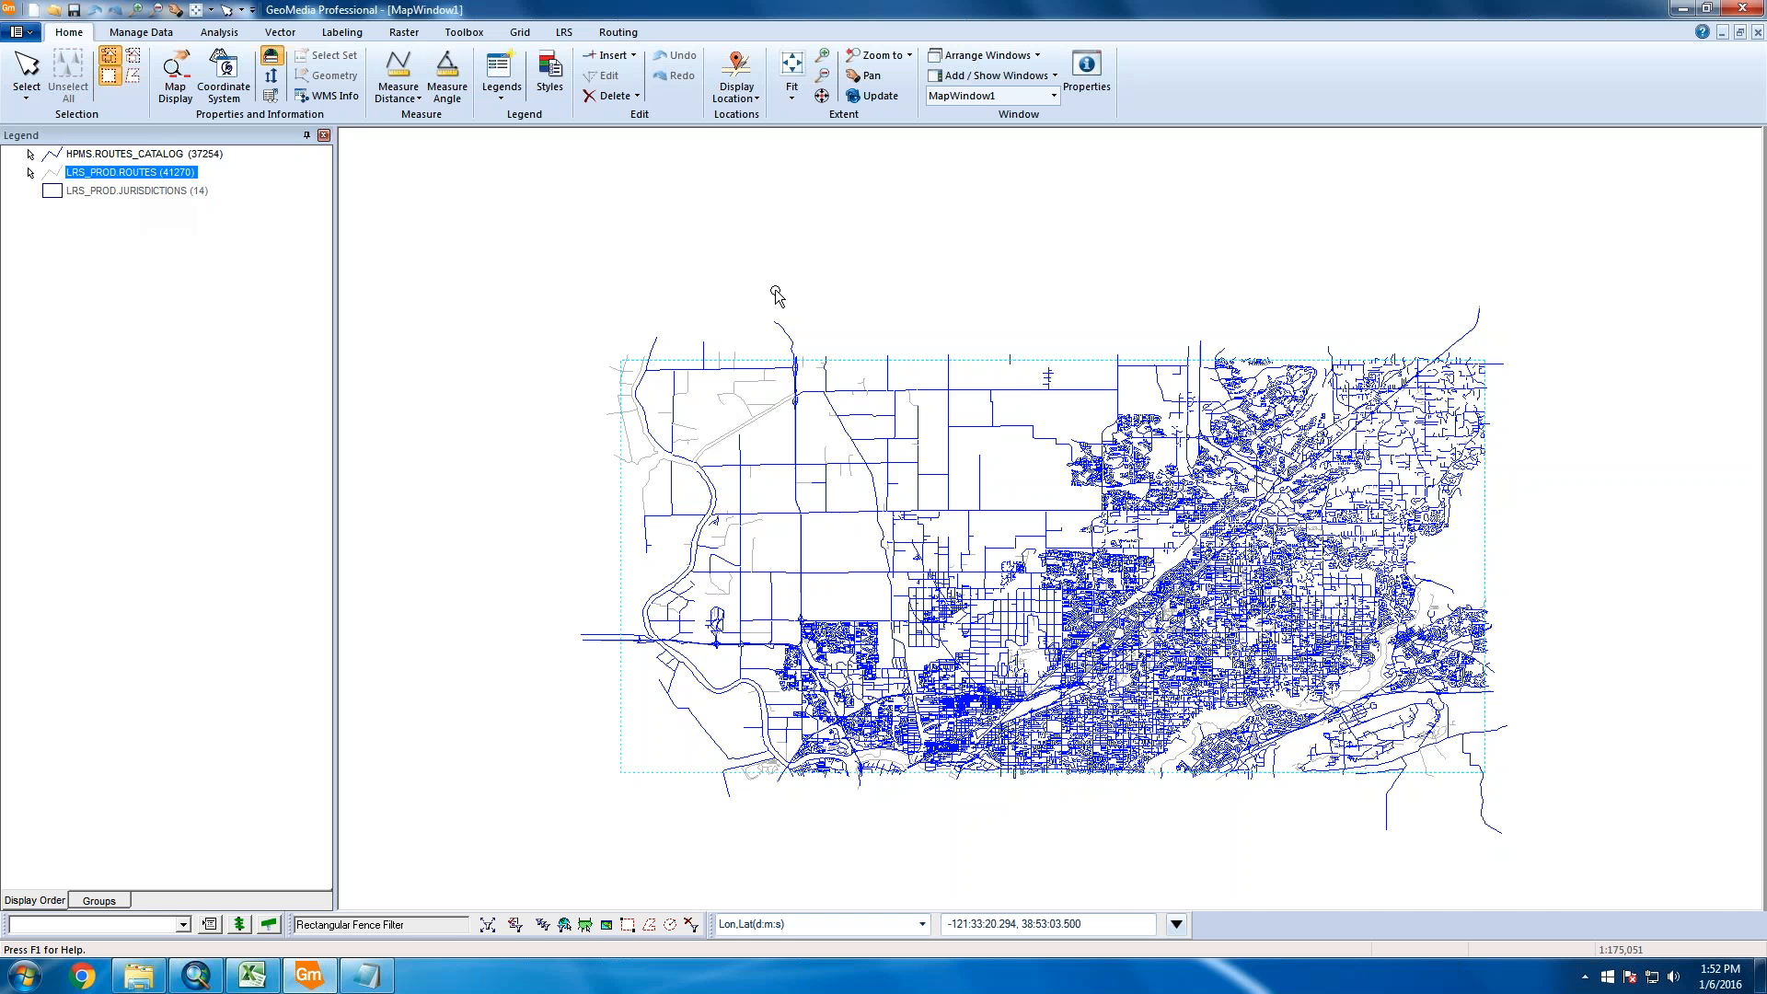
pyautogui.scroll(1, 963, 576)
pyautogui.scroll(1, 962, 575)
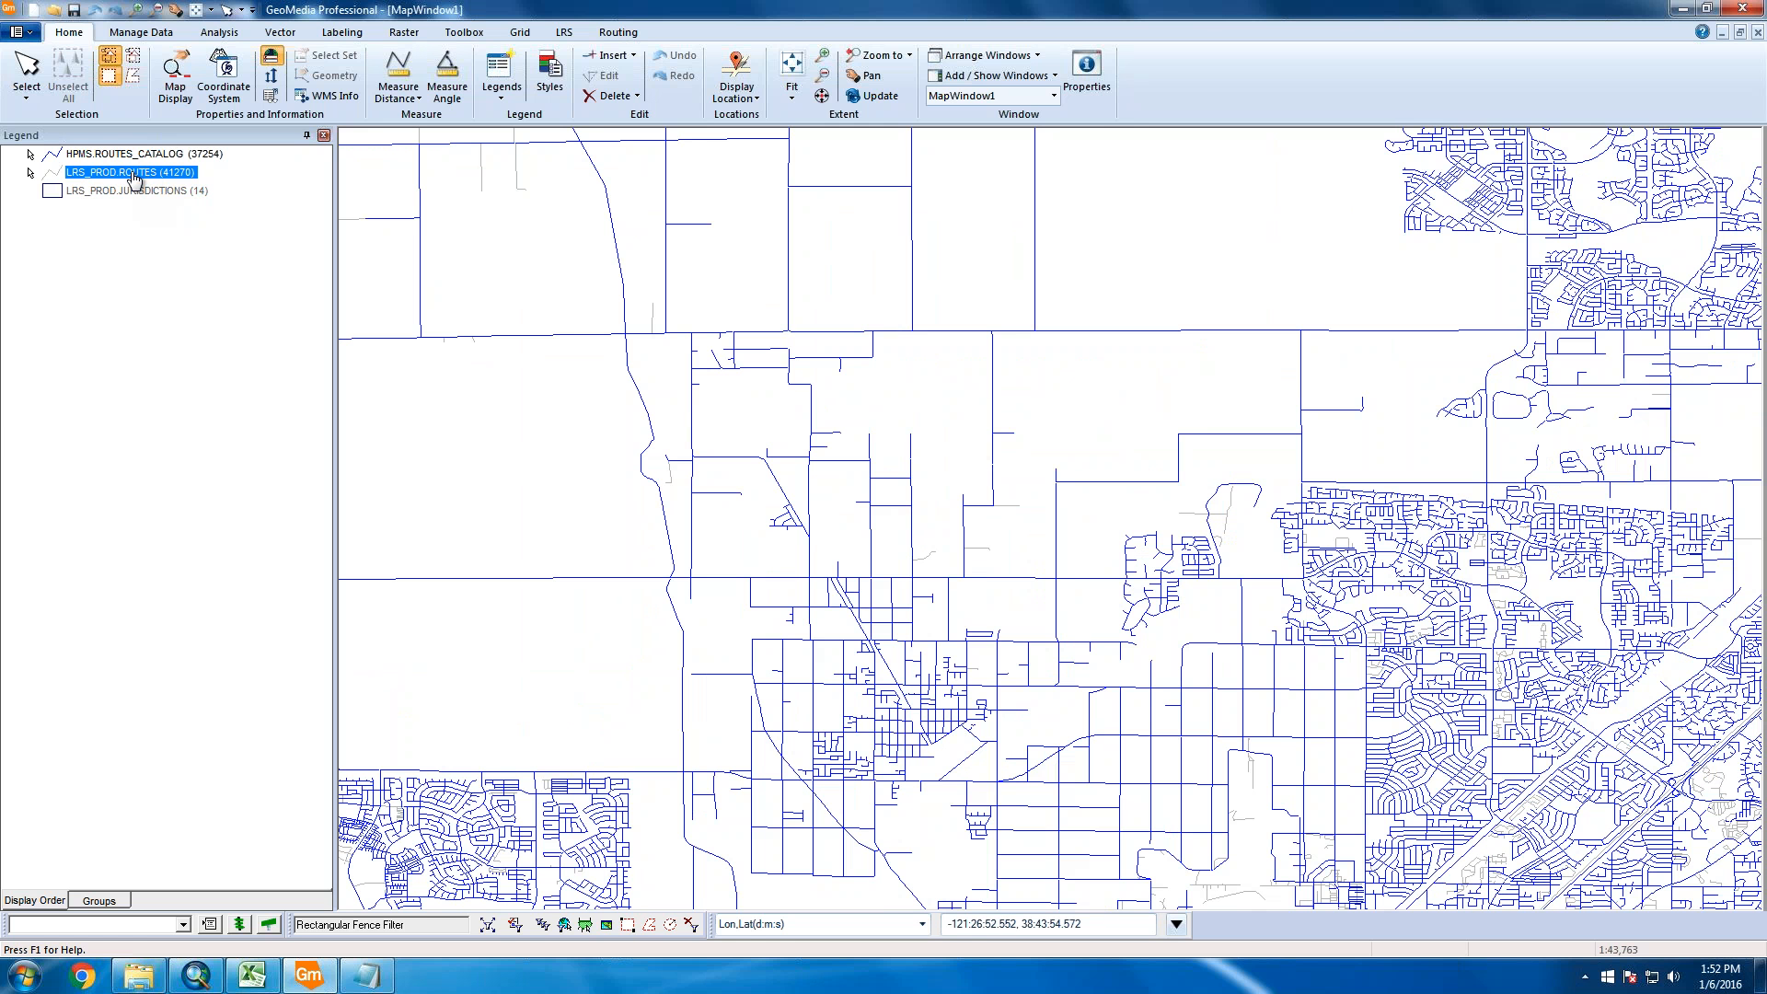
pyautogui.click(155, 155)
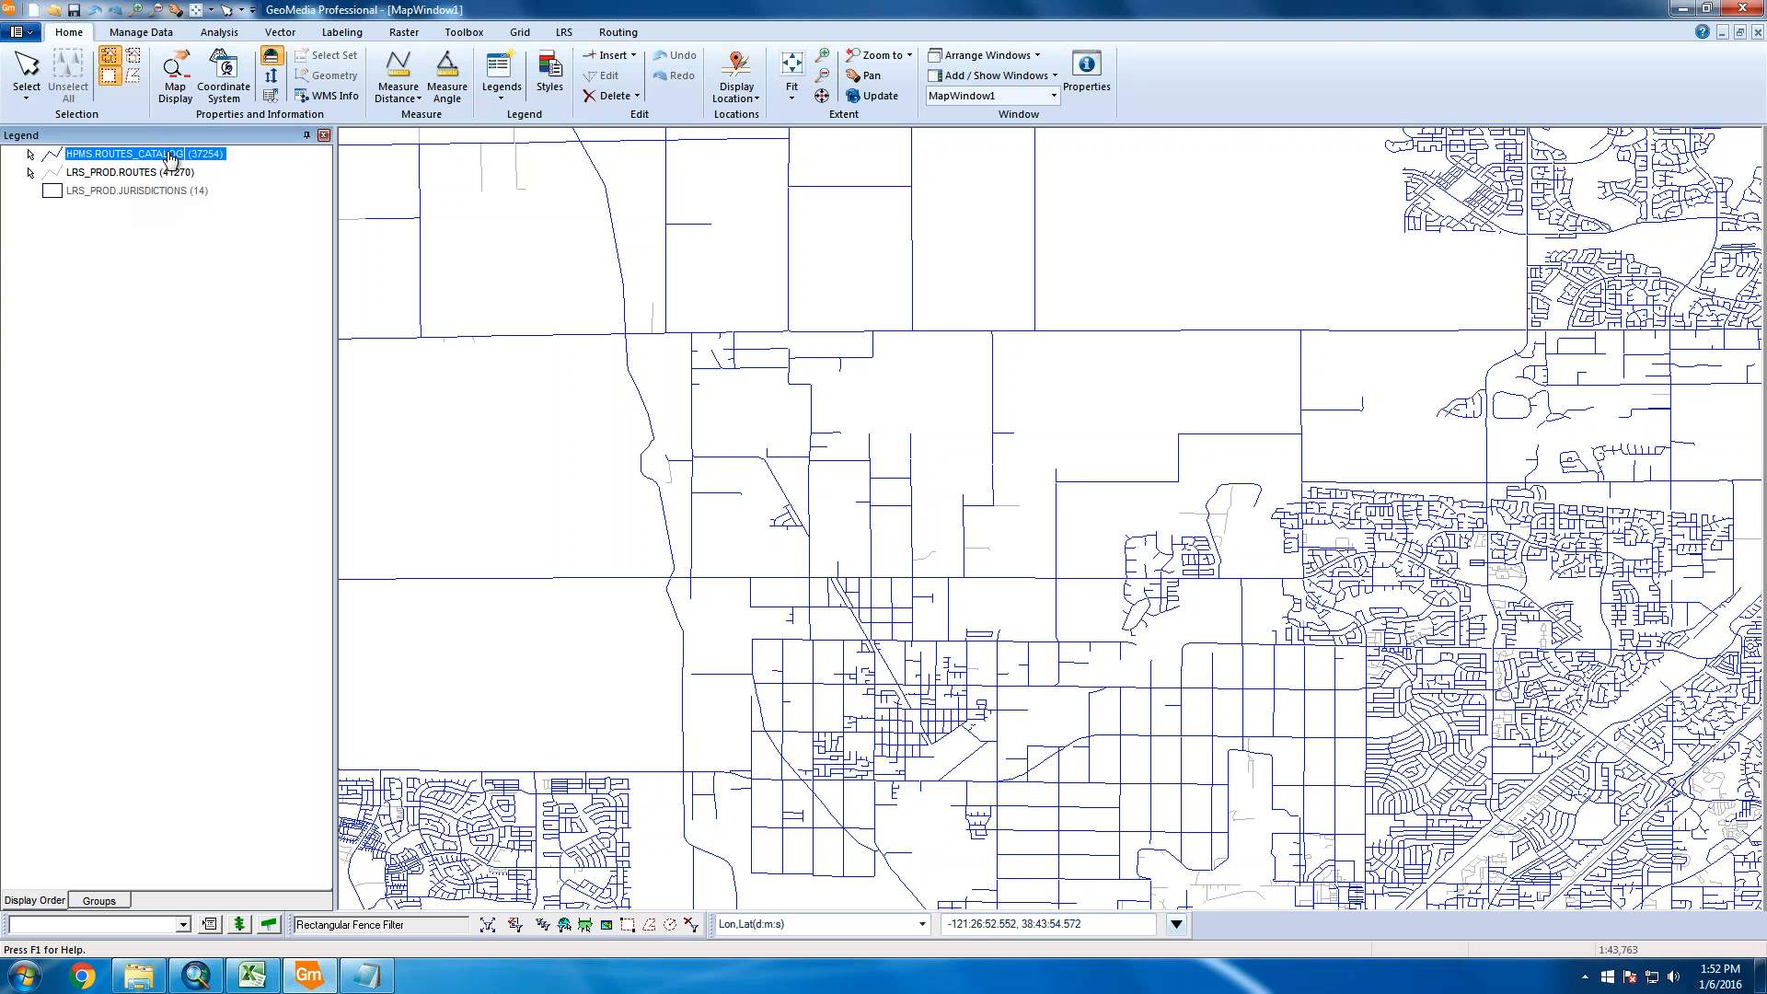
pyautogui.doubleClick(644, 476)
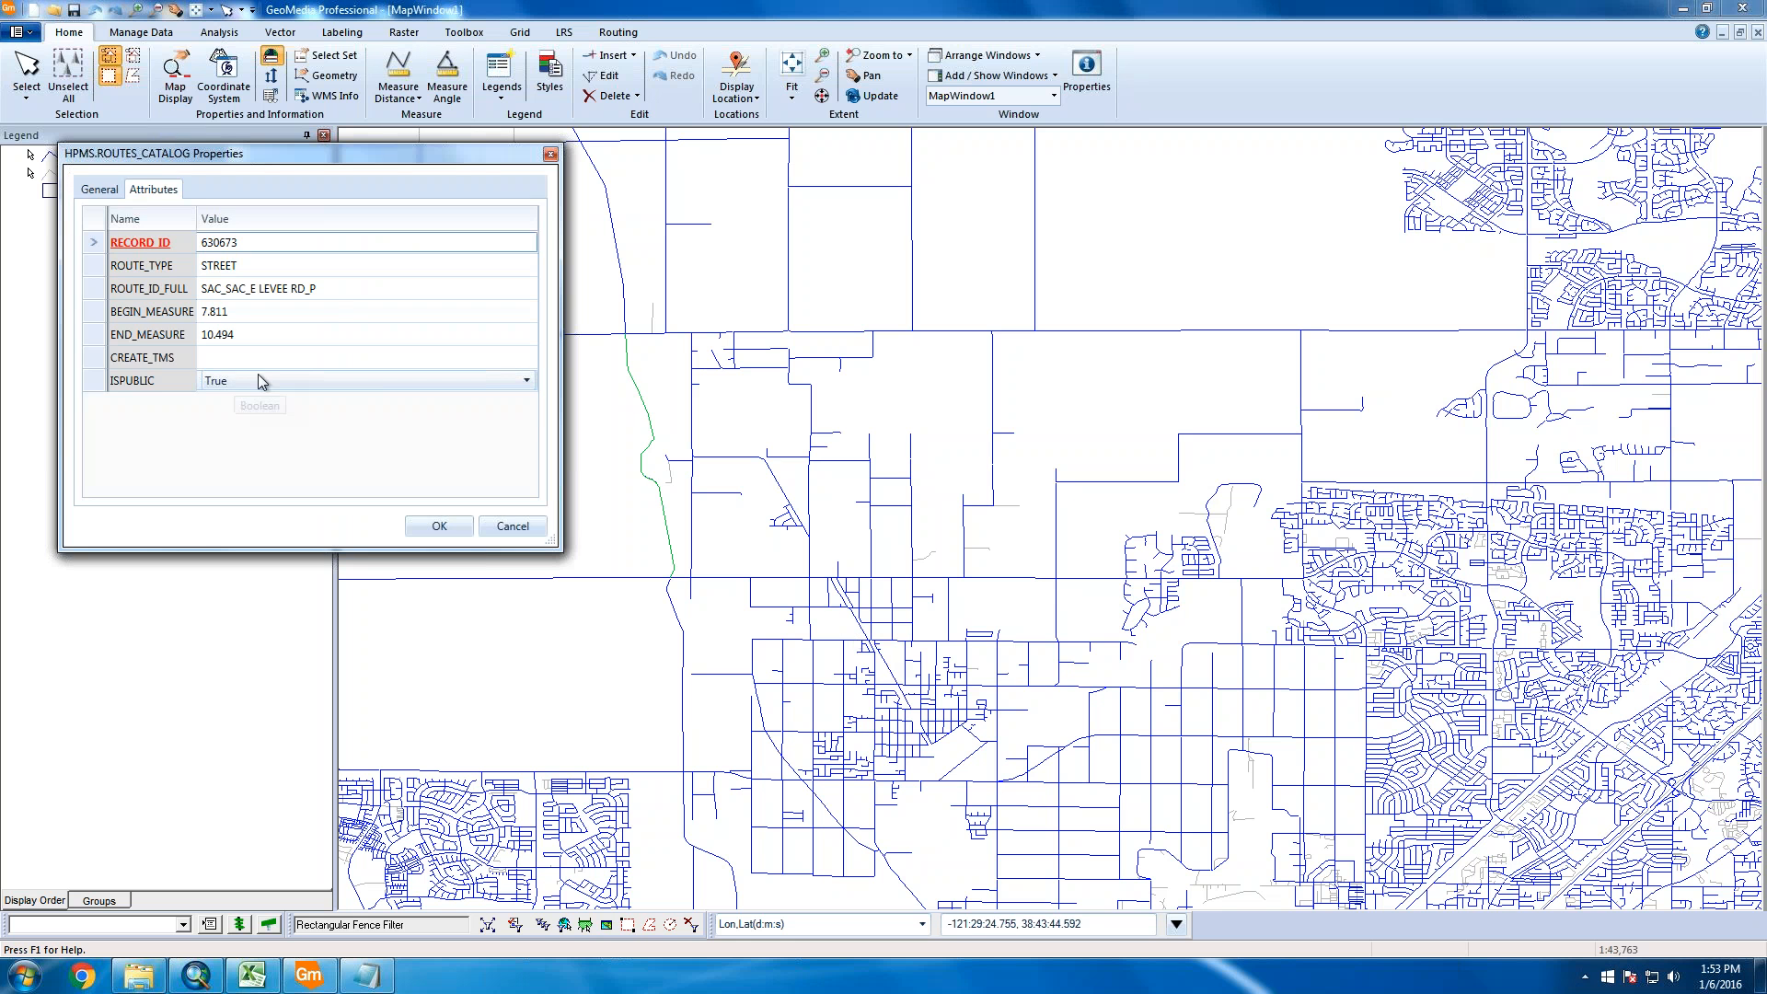
pyautogui.click(291, 379)
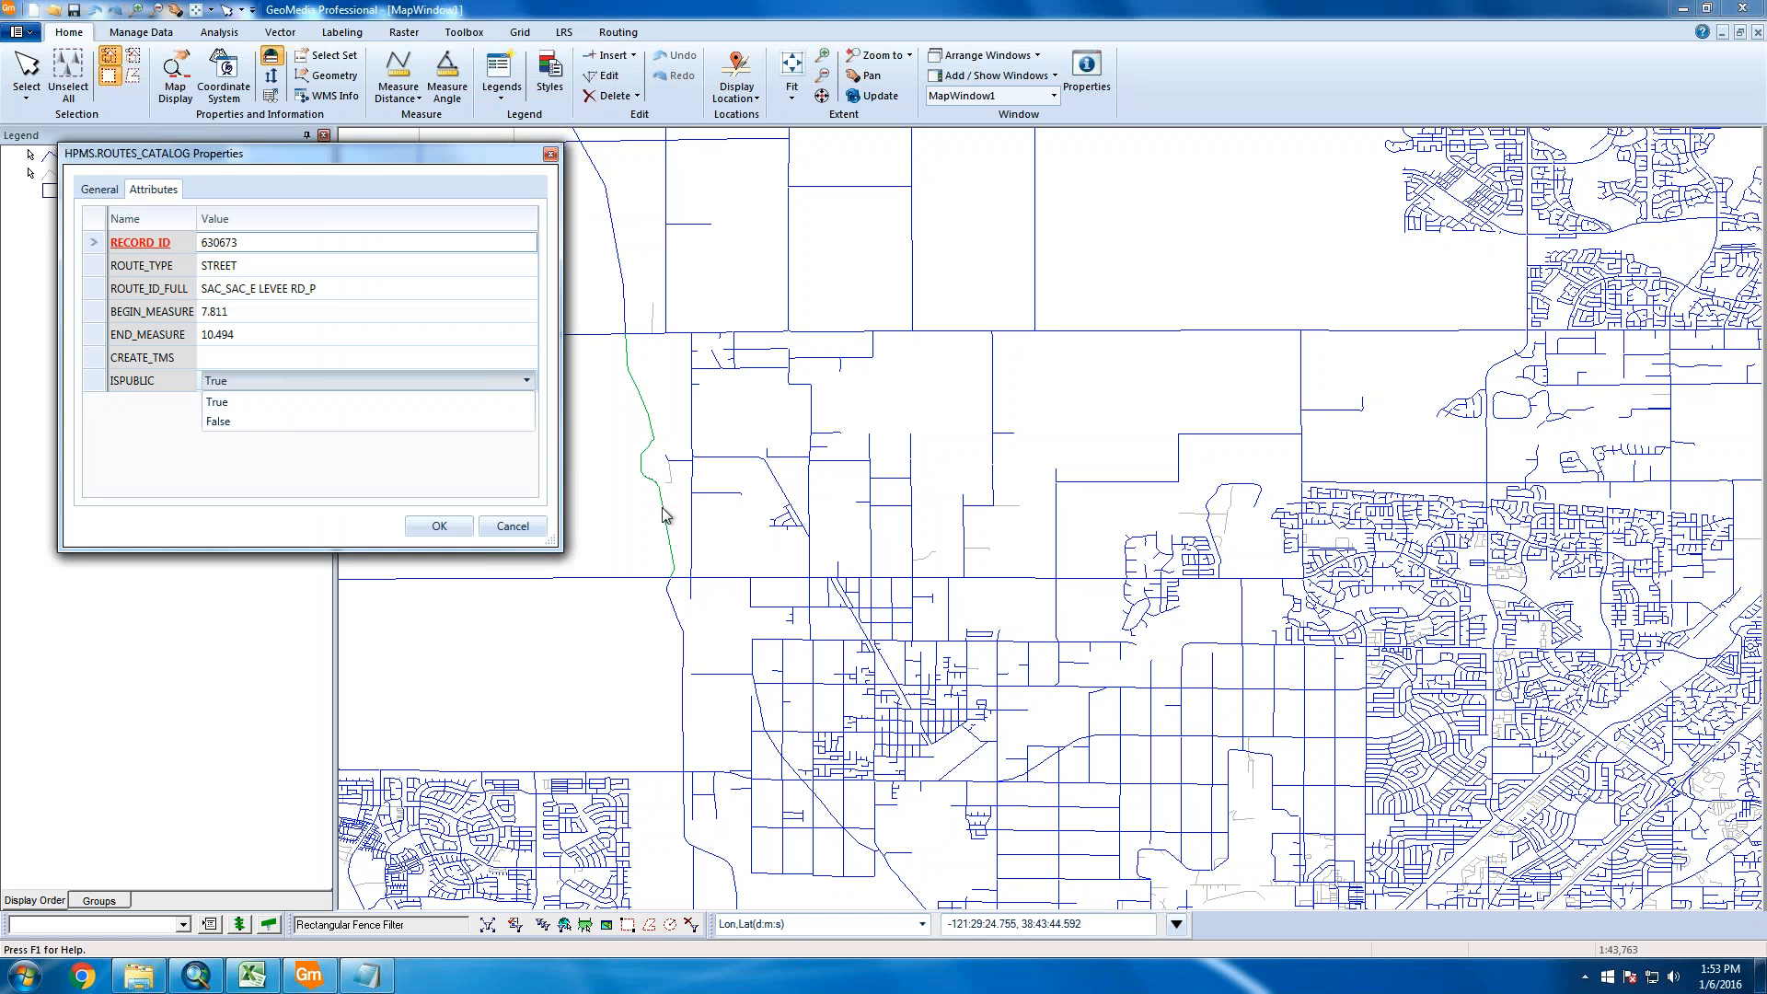
pyautogui.click(253, 474)
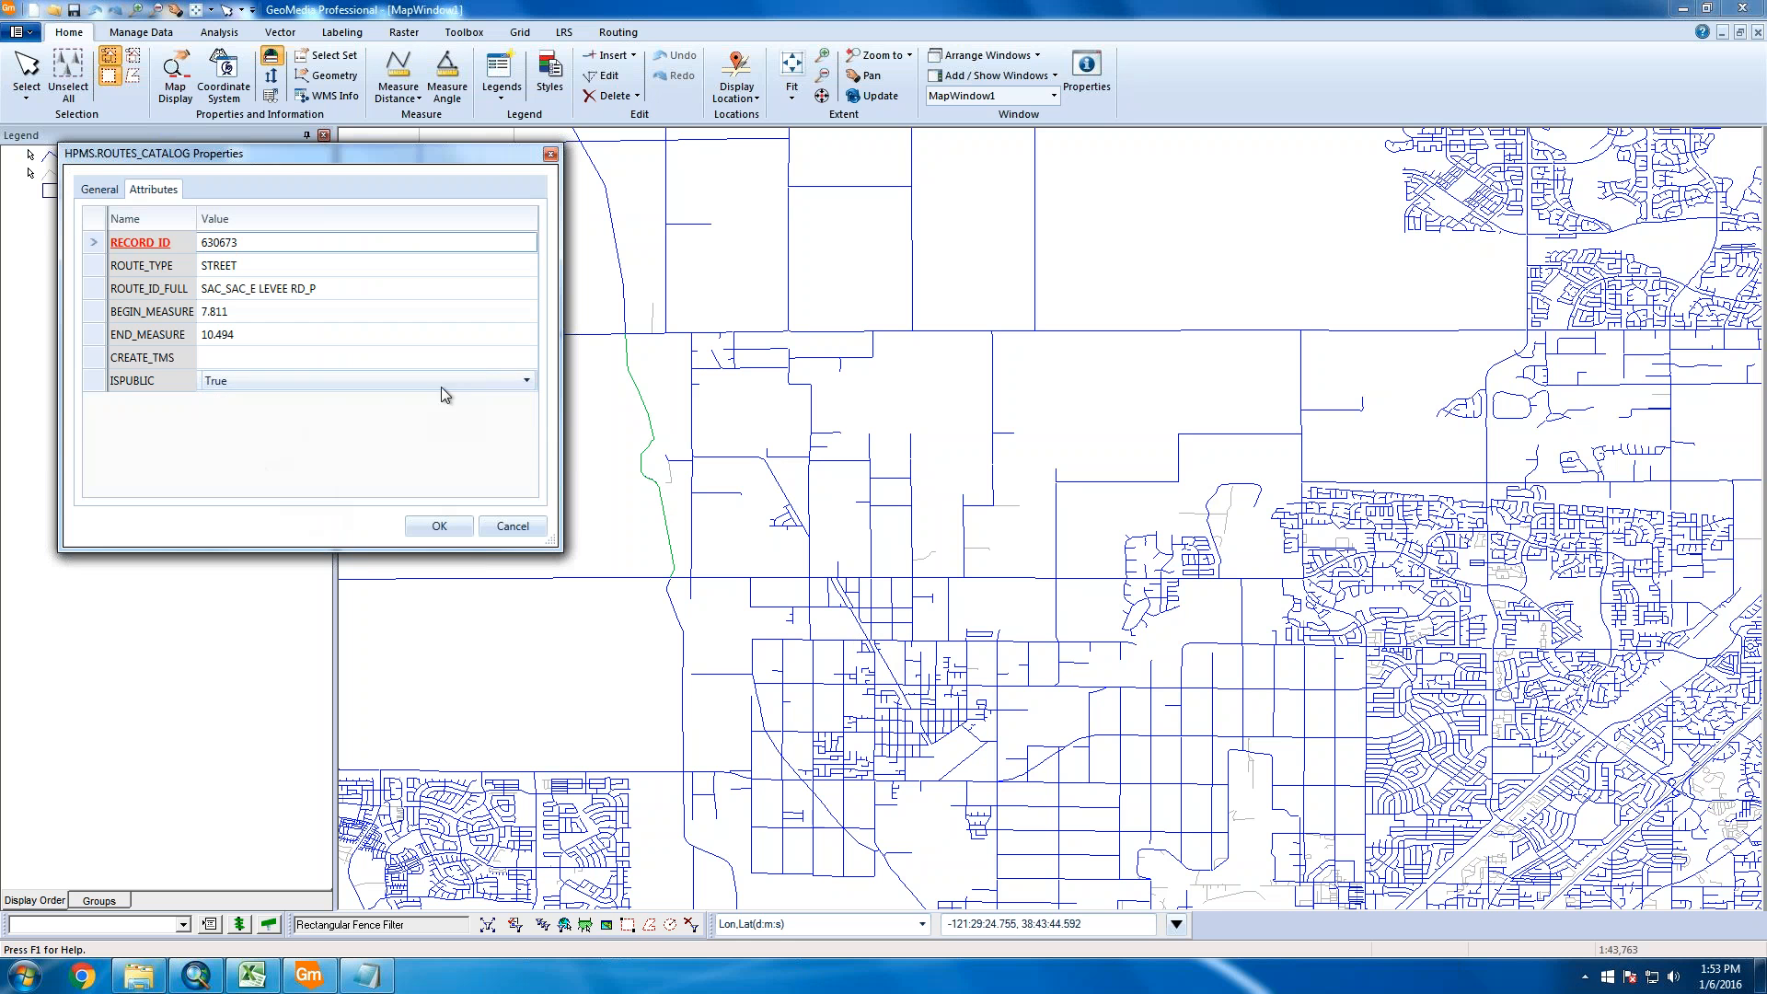
pyautogui.click(521, 382)
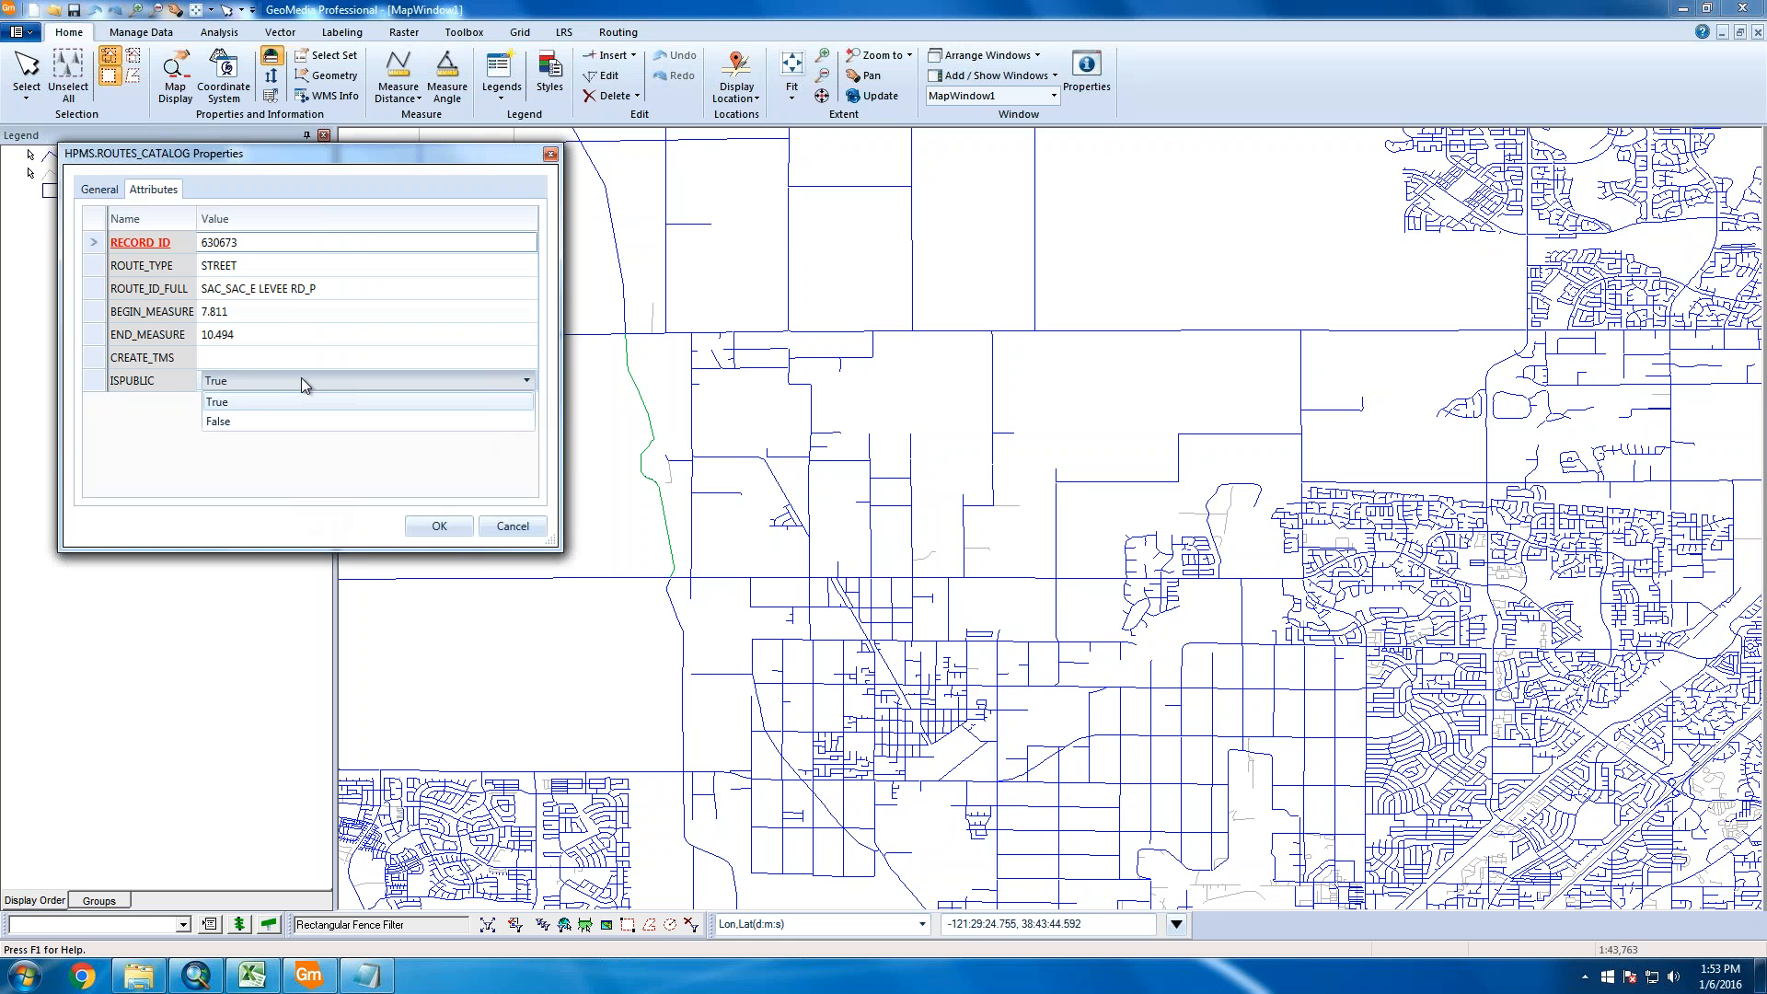
pyautogui.click(292, 355)
pyautogui.click(288, 356)
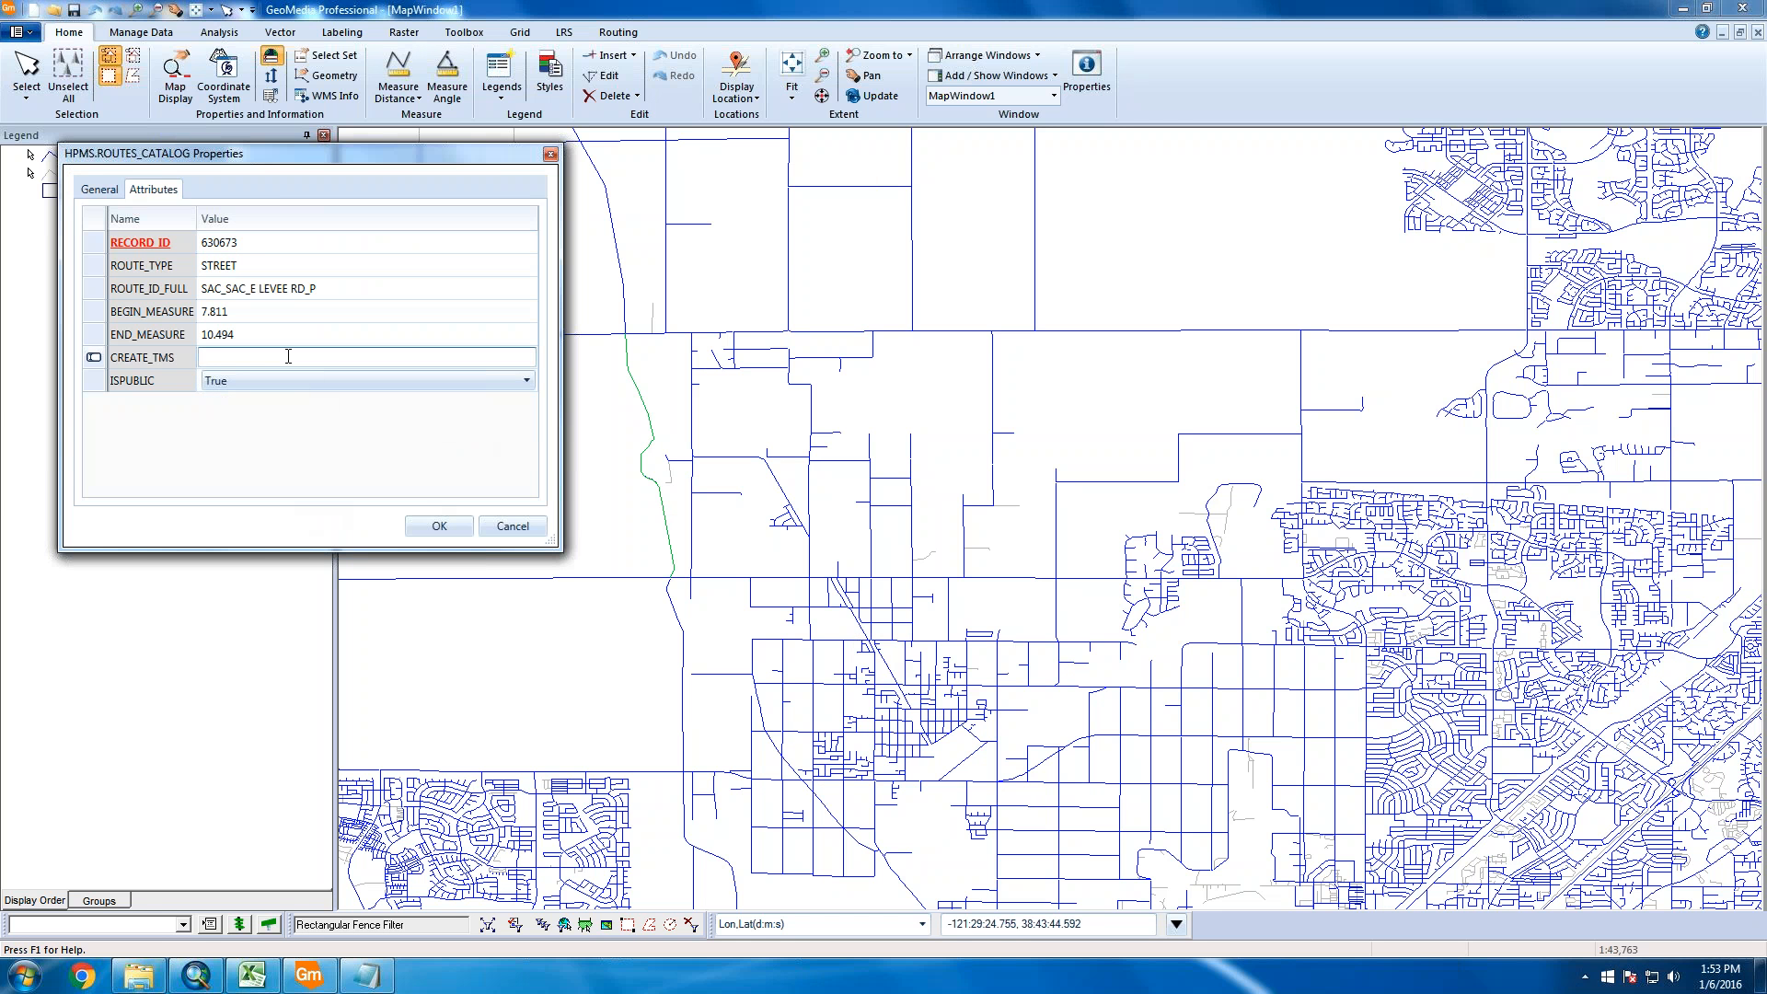
pyautogui.click(286, 326)
pyautogui.click(269, 311)
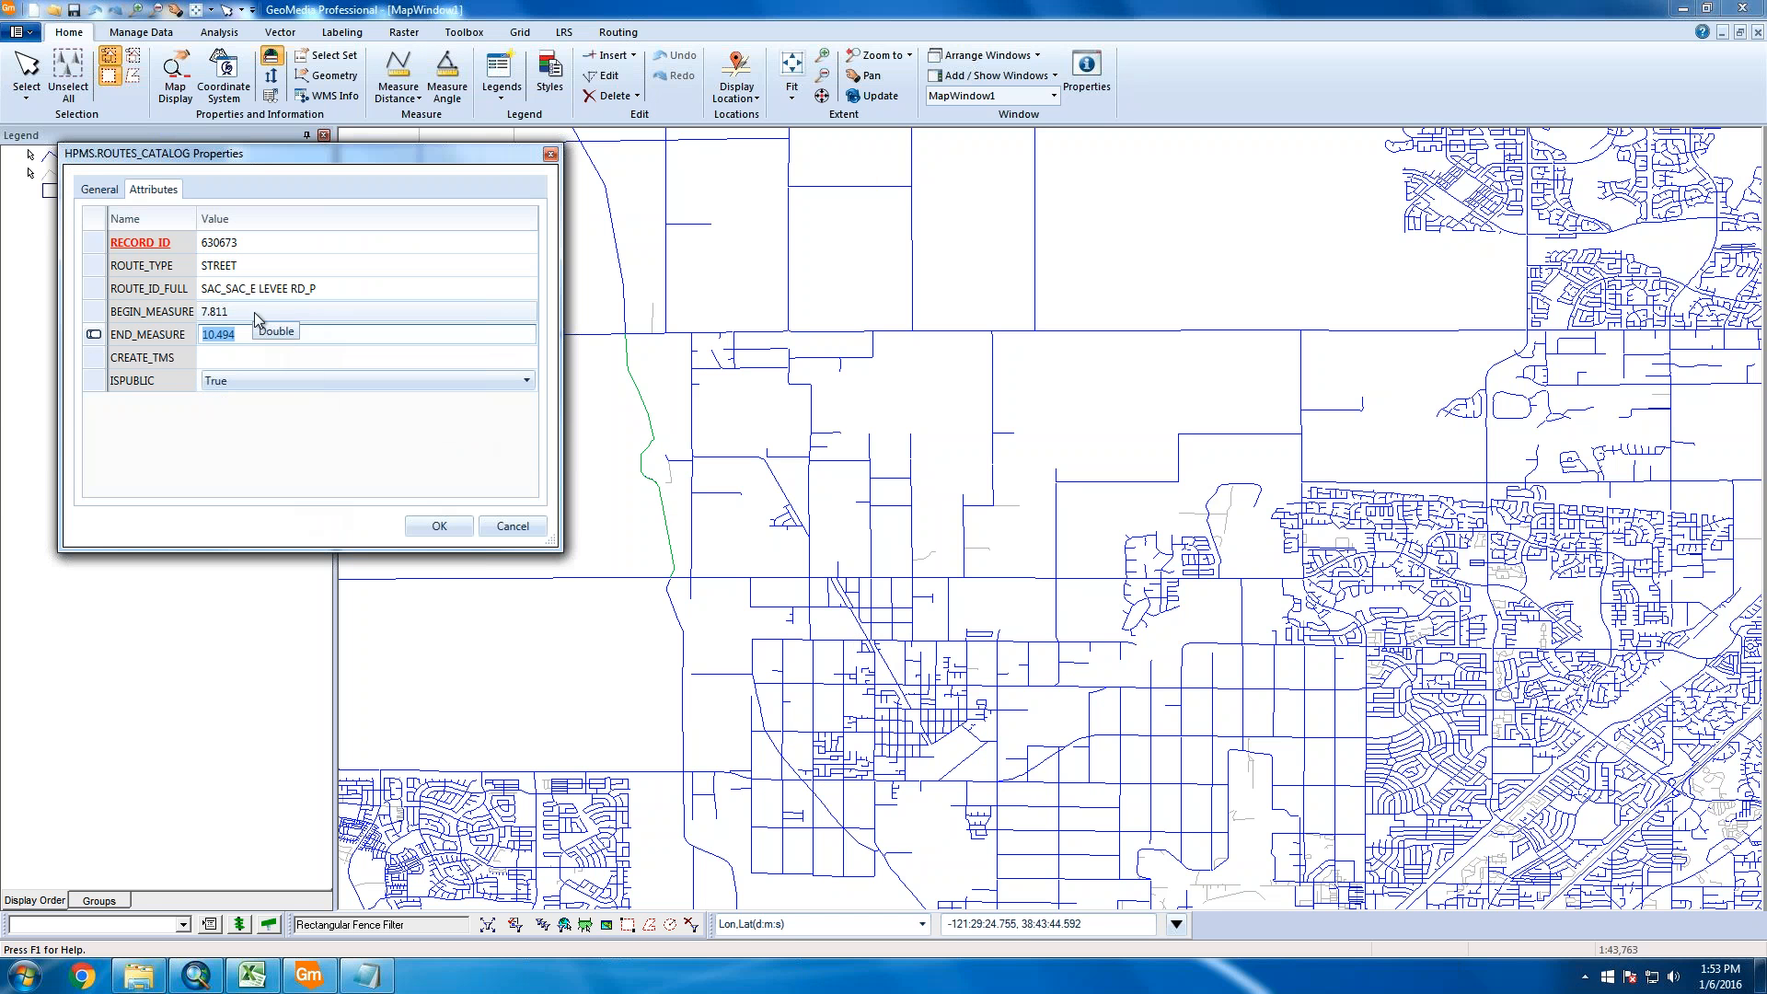
pyautogui.click(256, 312)
pyautogui.click(266, 312)
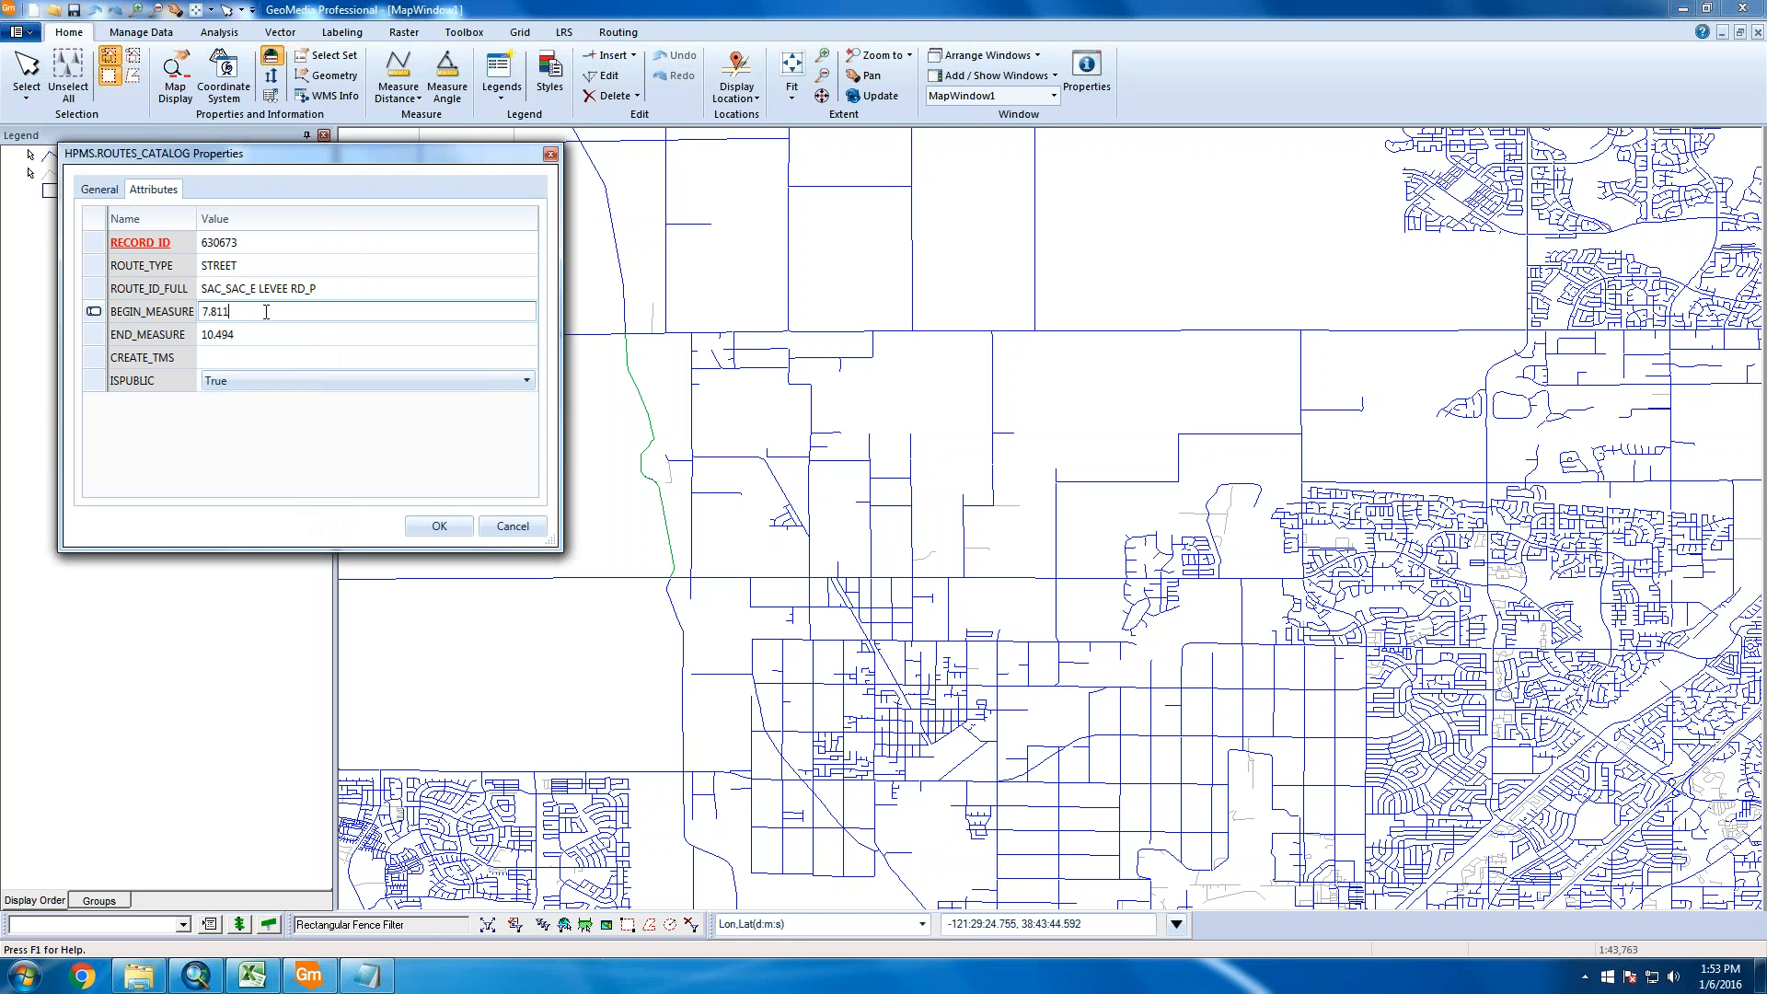
pyautogui.click(279, 337)
pyautogui.click(279, 339)
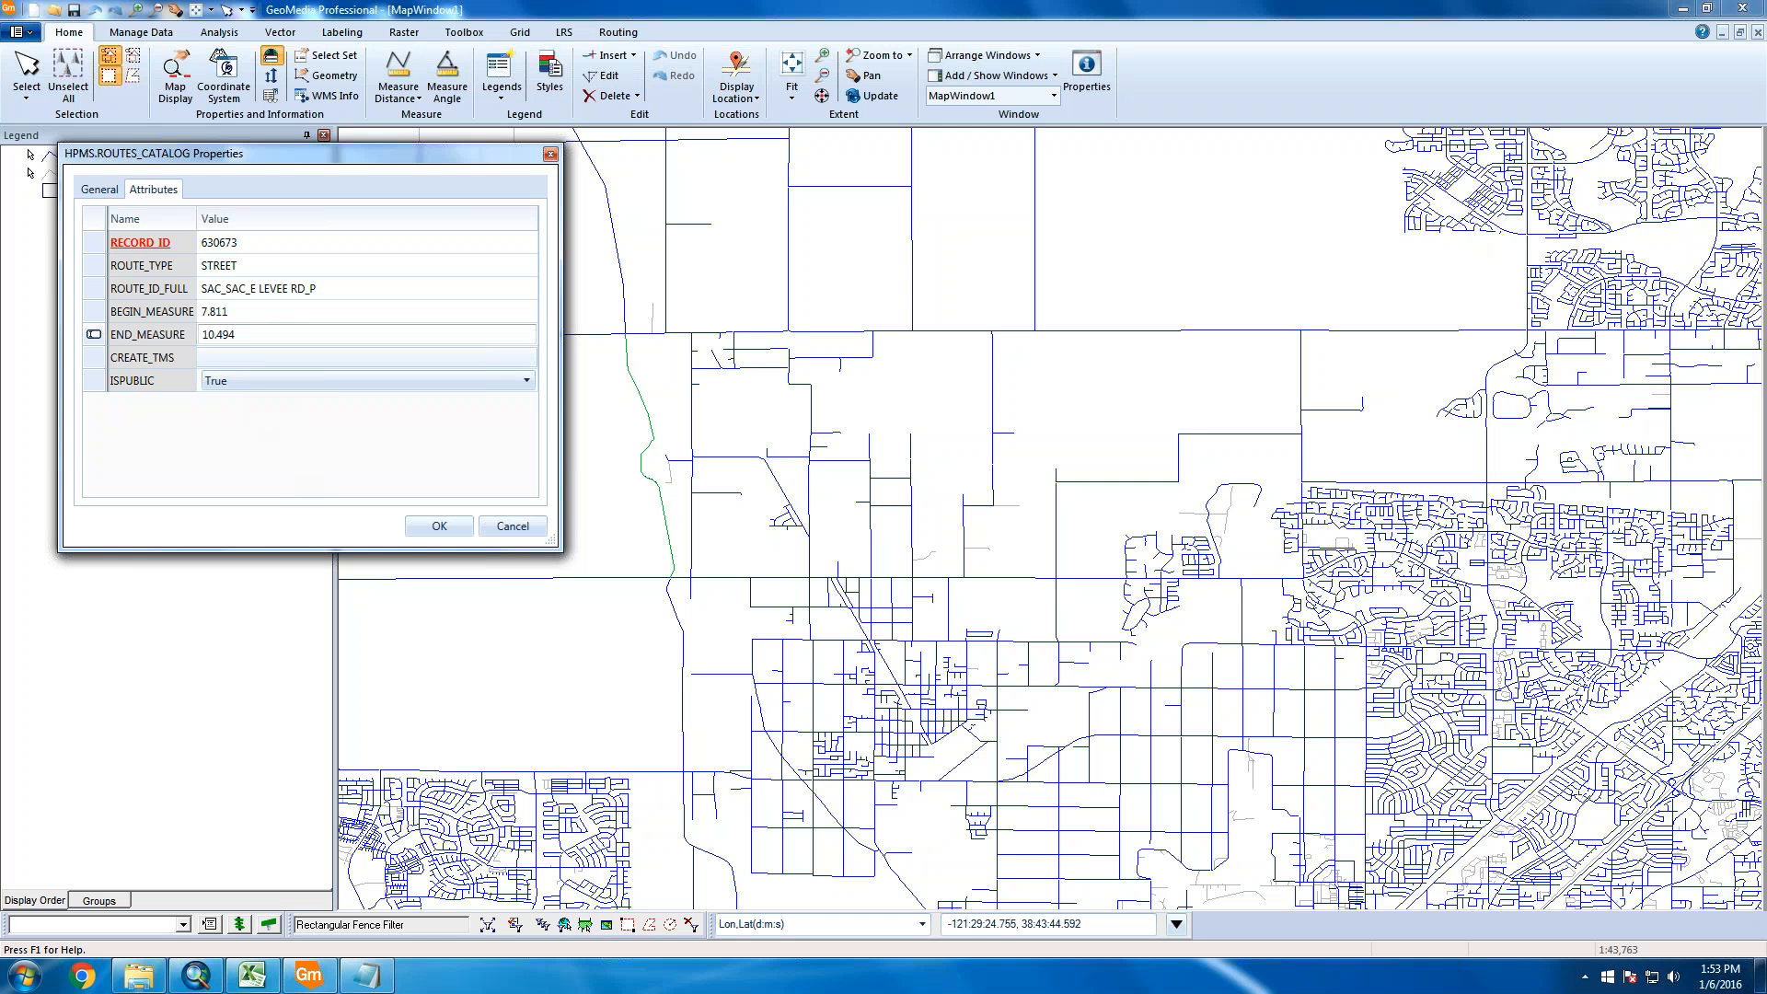
pyautogui.click(250, 357)
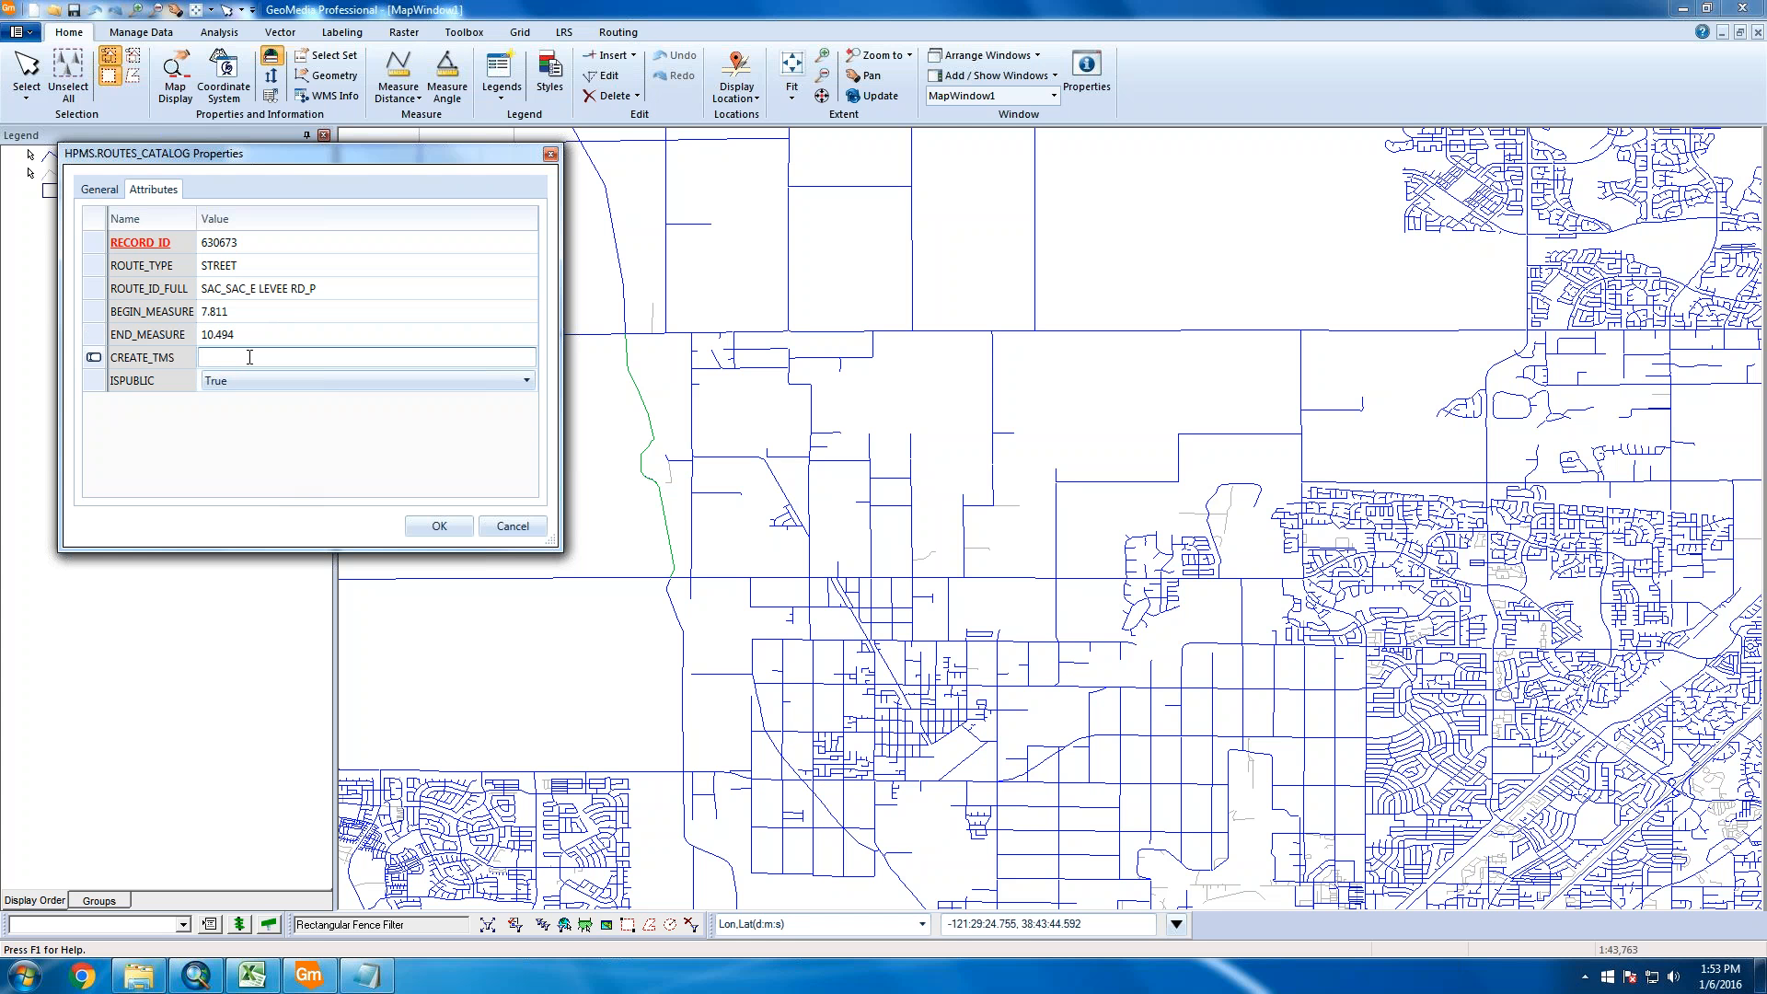
pyautogui.click(283, 240)
pyautogui.click(283, 241)
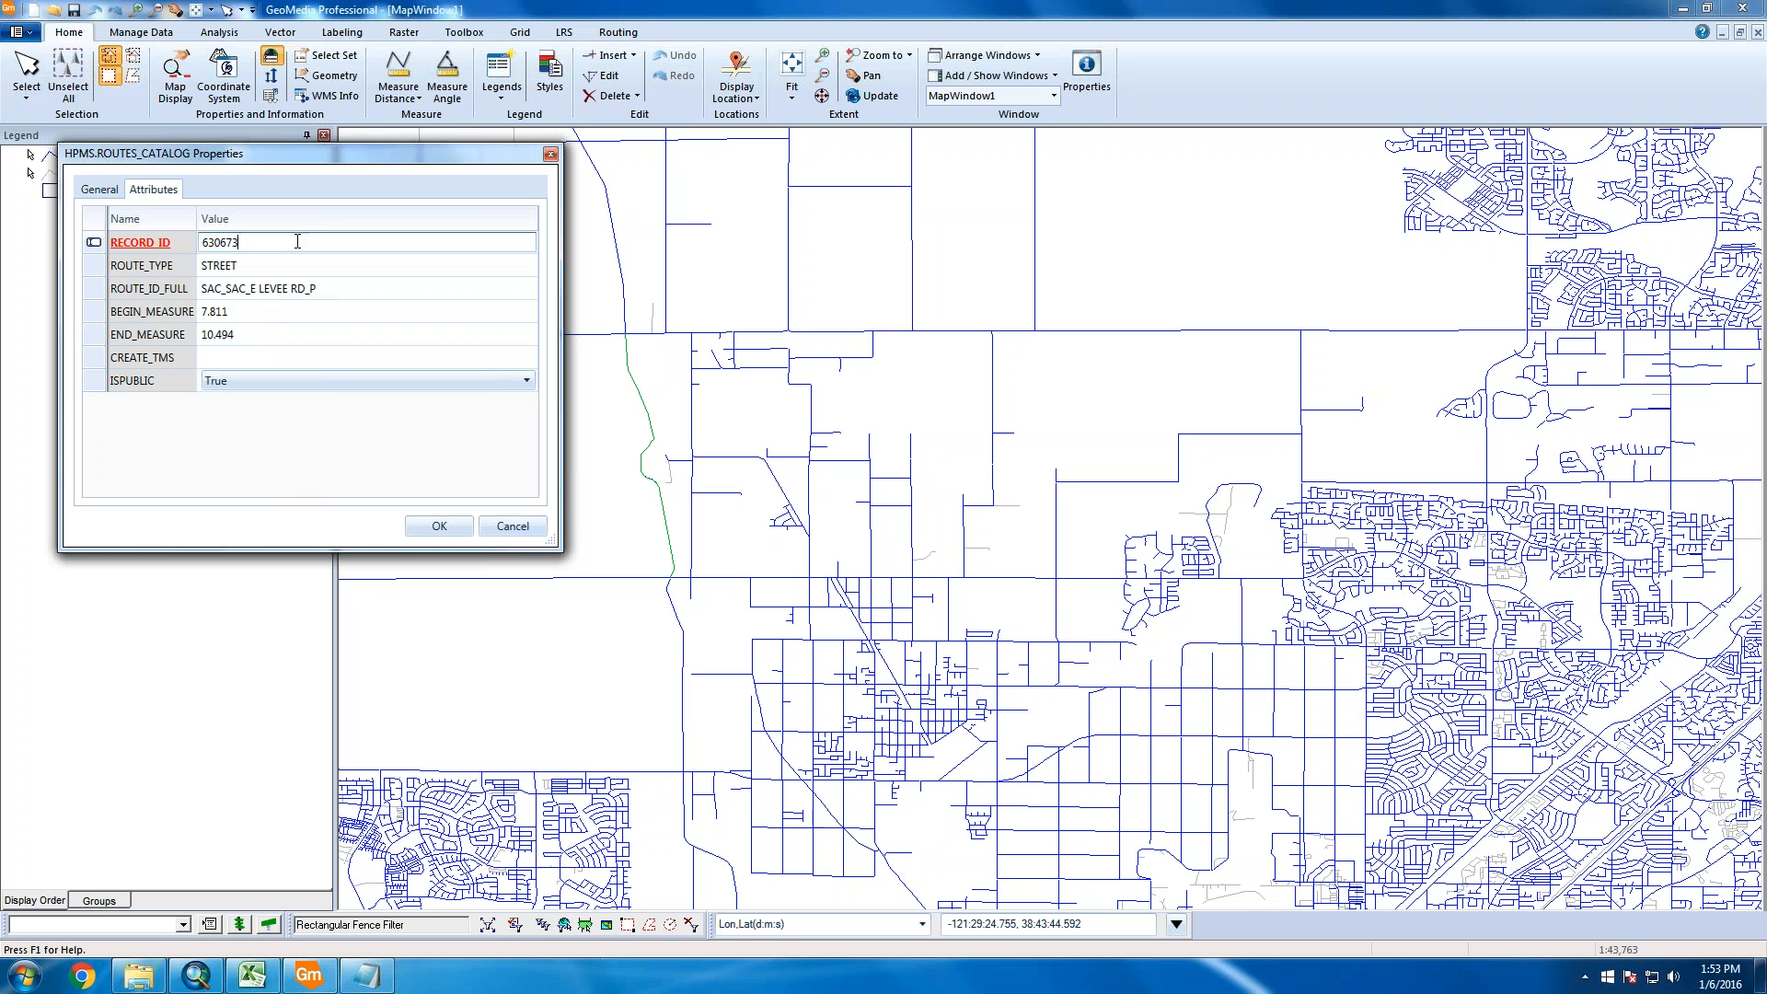
pyautogui.click(439, 528)
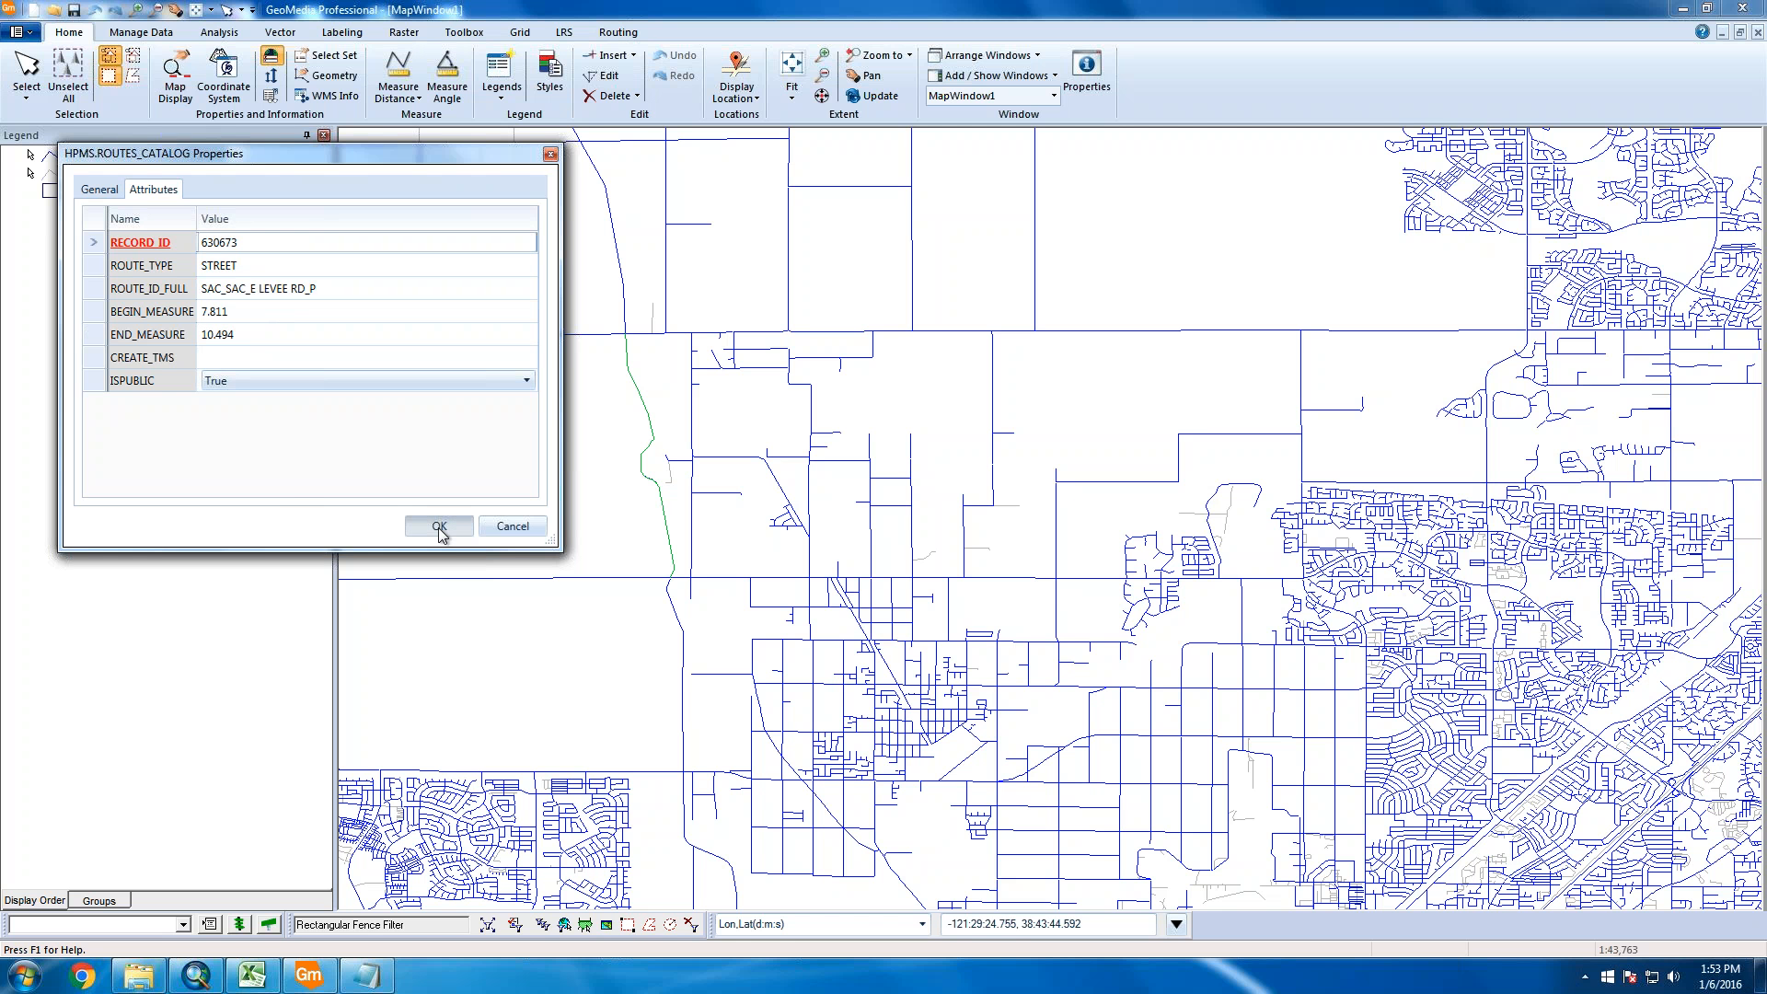
pyautogui.click(504, 461)
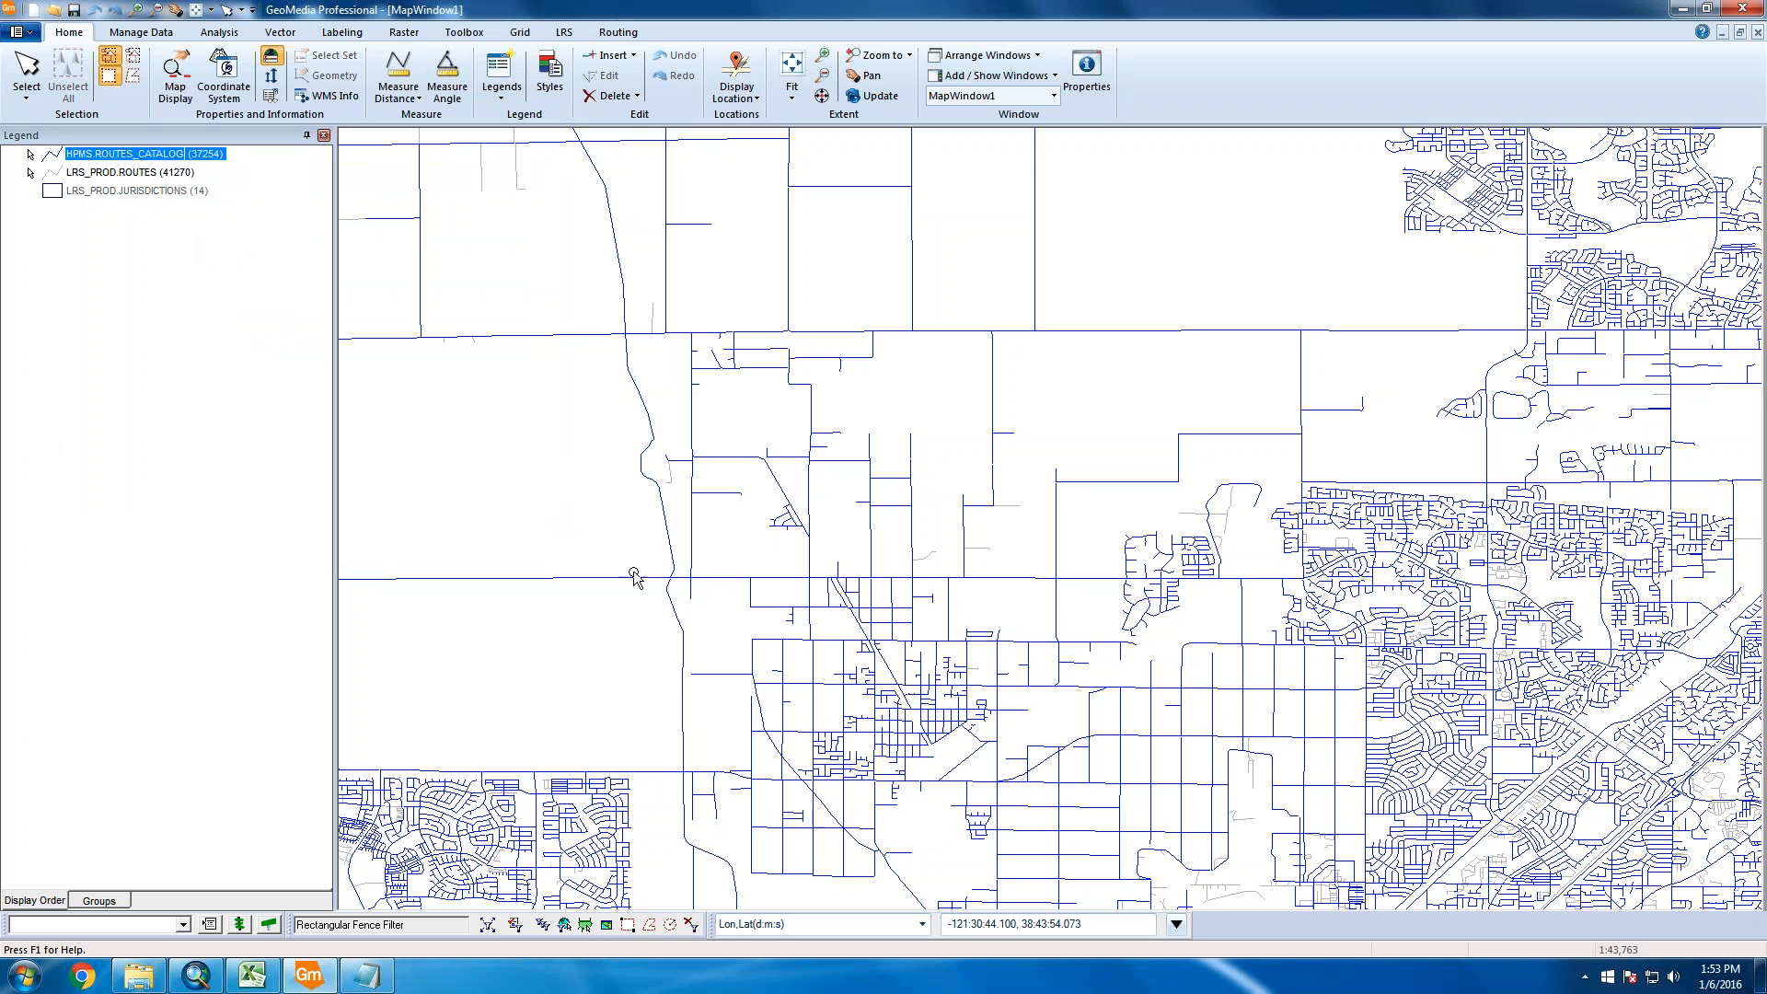
# Zoom closer, turn HPMS.ROUTES_CATALOG display off, and select the curved western route
pyautogui.scroll(1, 700, 504)
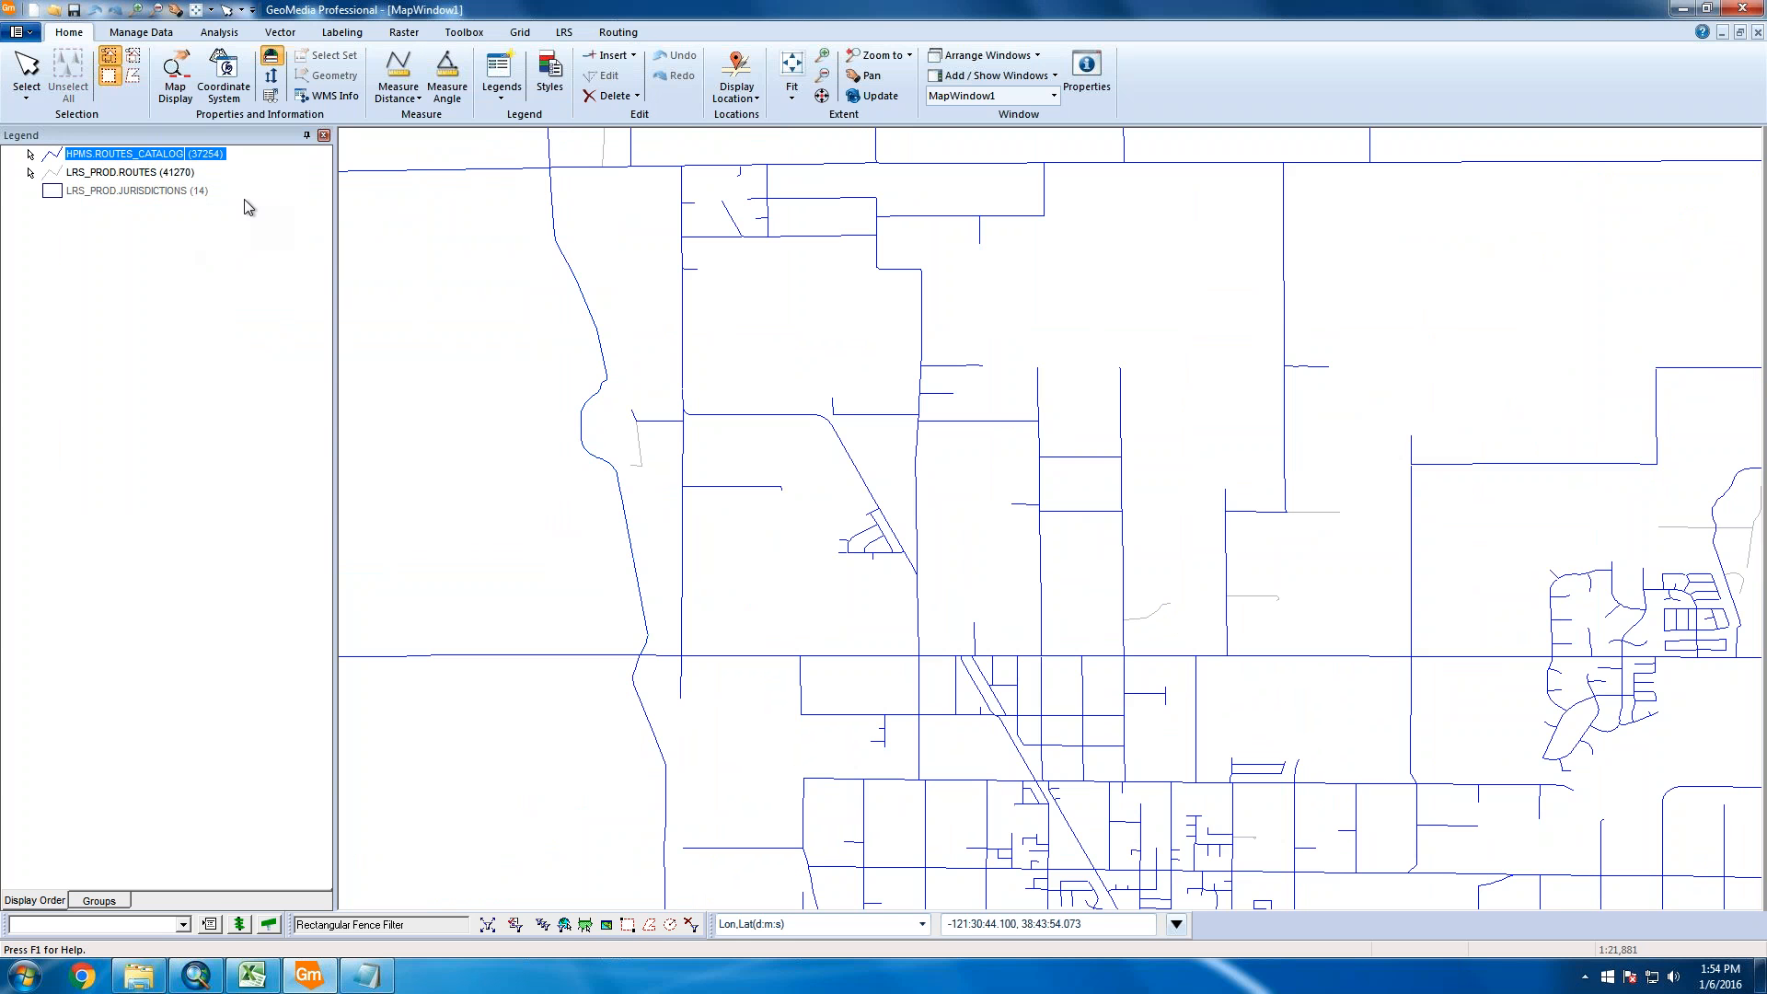
pyautogui.rightClick(165, 153)
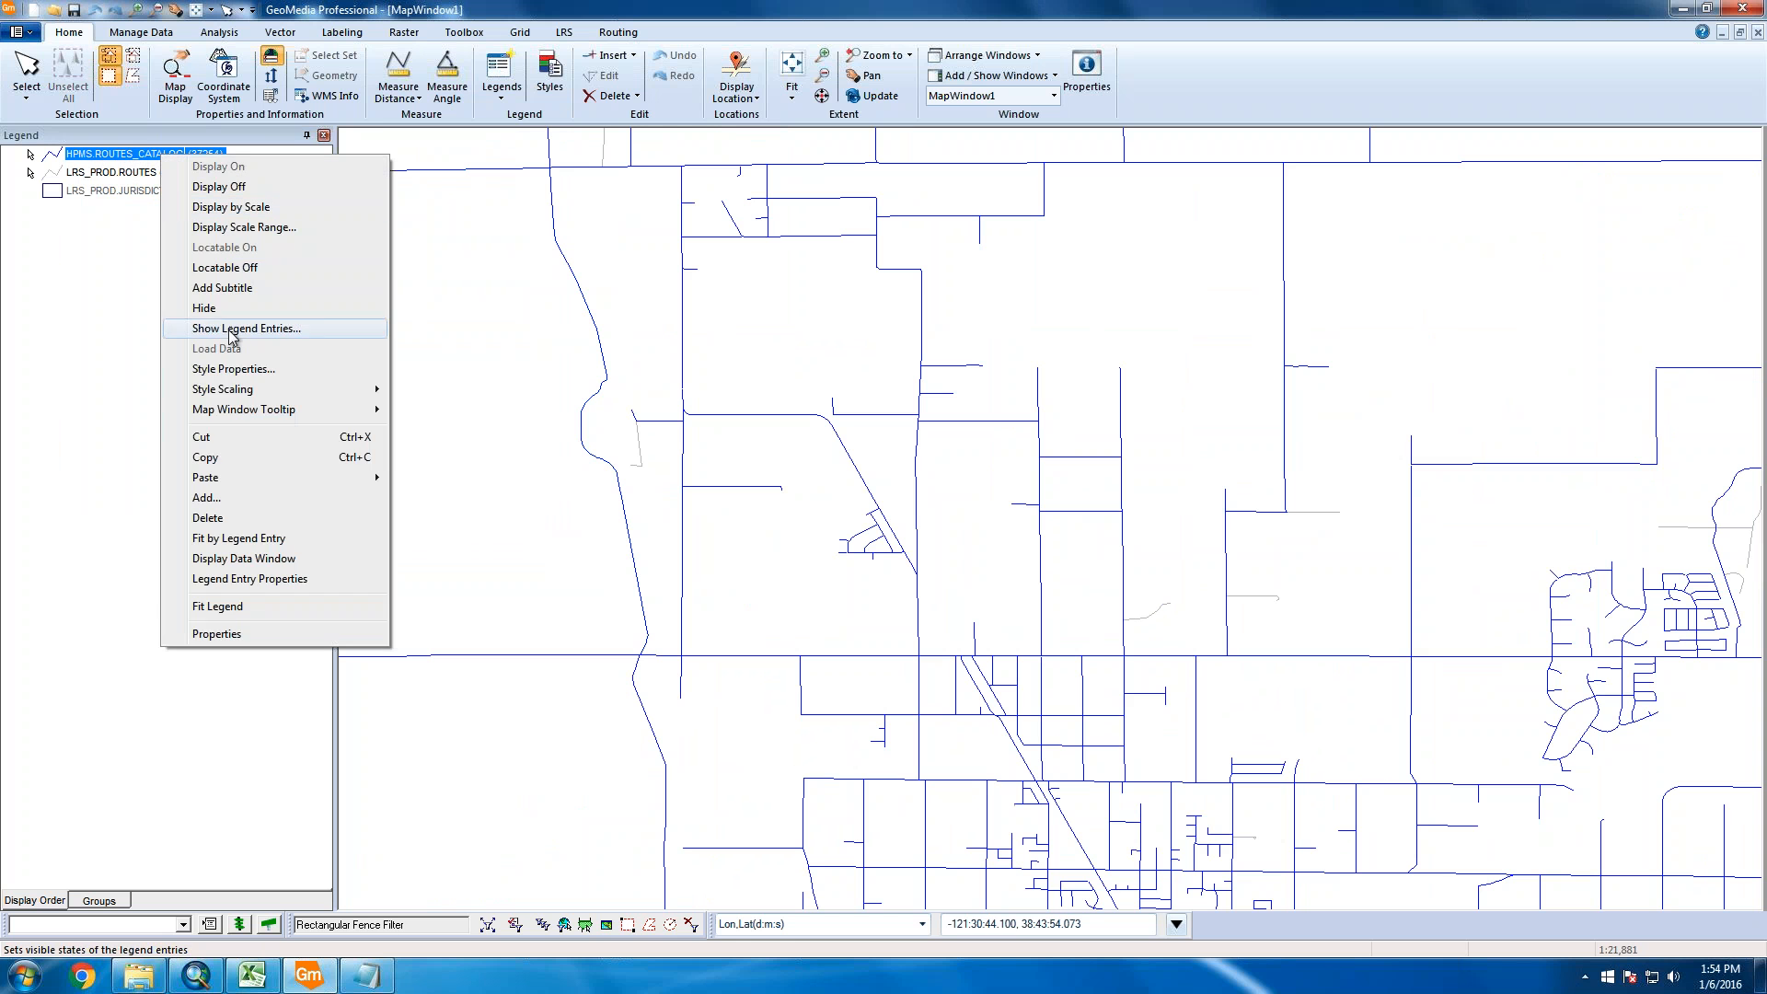
pyautogui.click(259, 186)
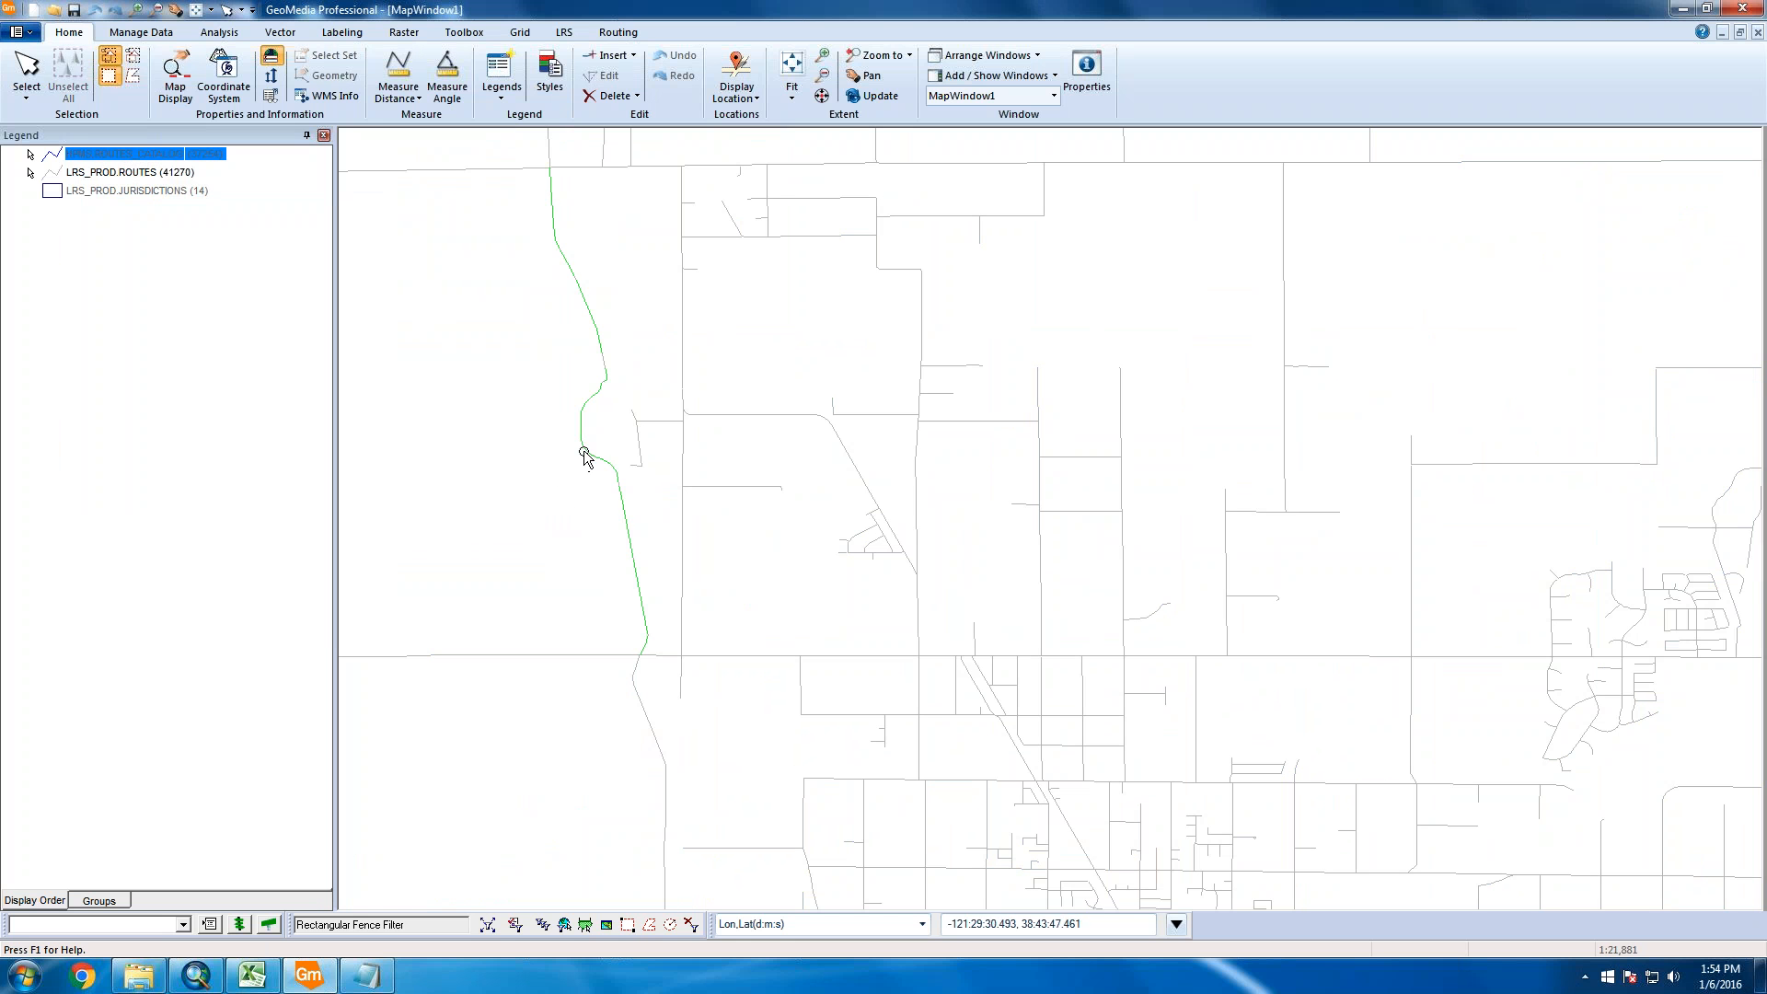
pyautogui.click(624, 527)
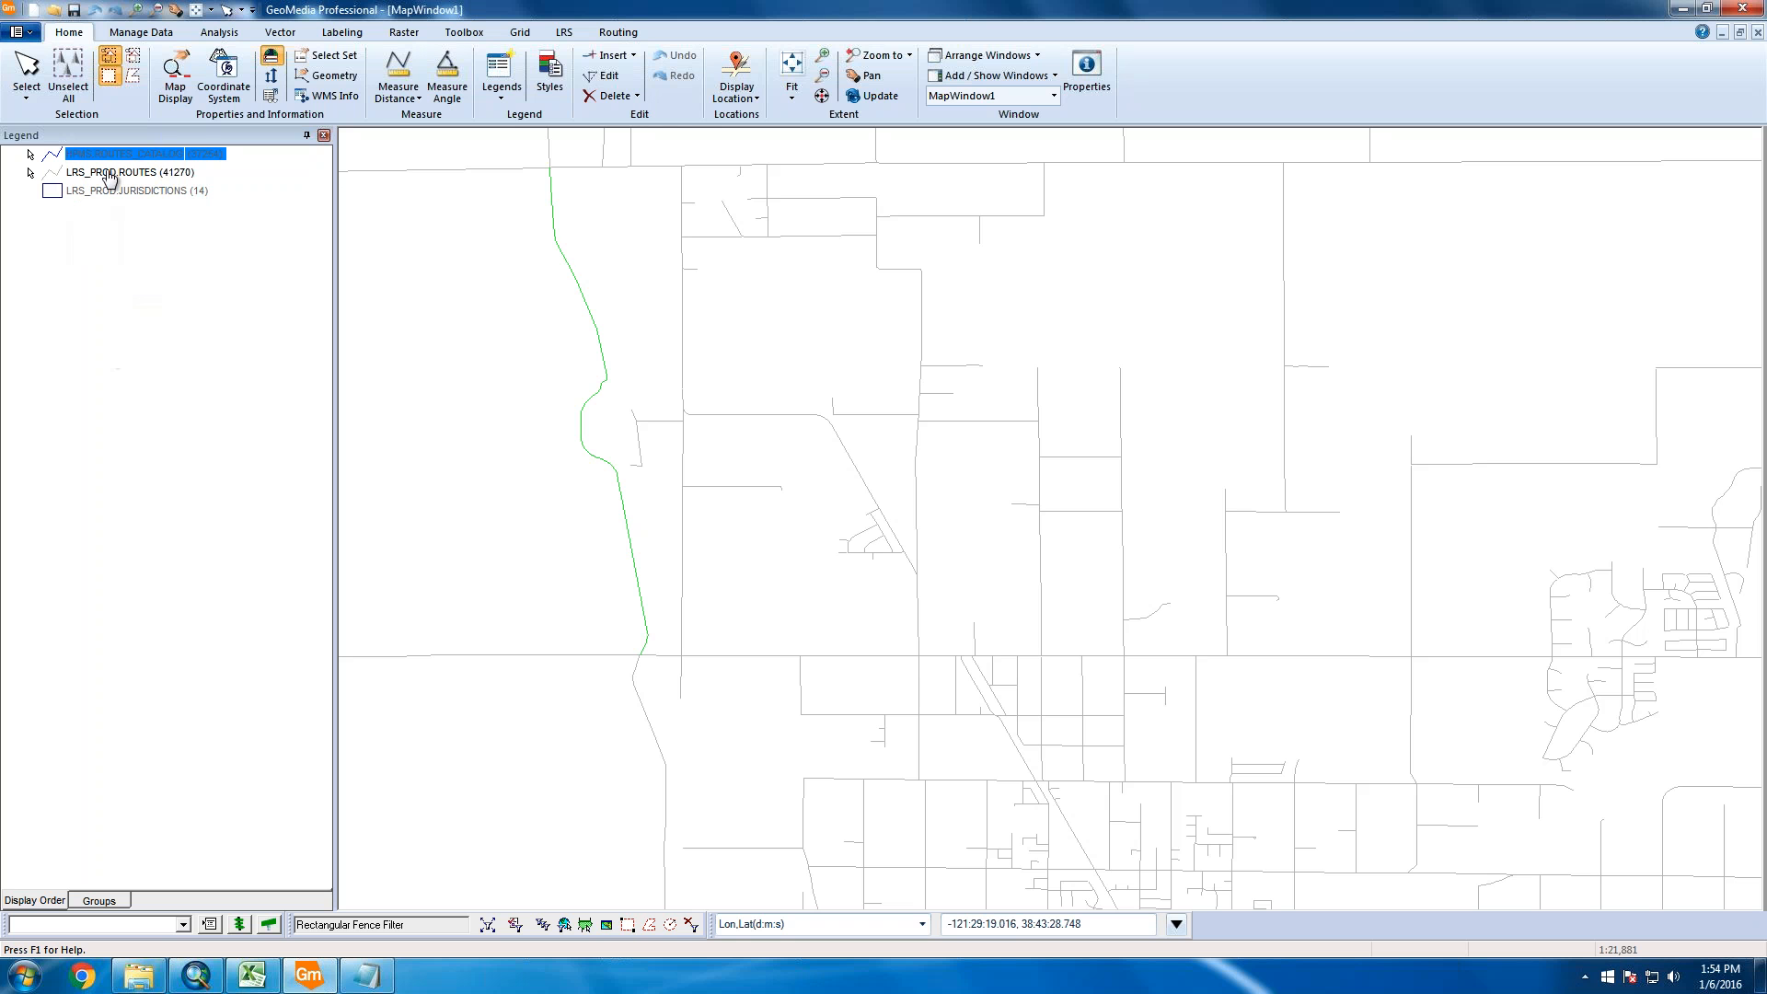
# Edit the western route's vertices, dragging a vertex to reshape the line
pyautogui.click(280, 32)
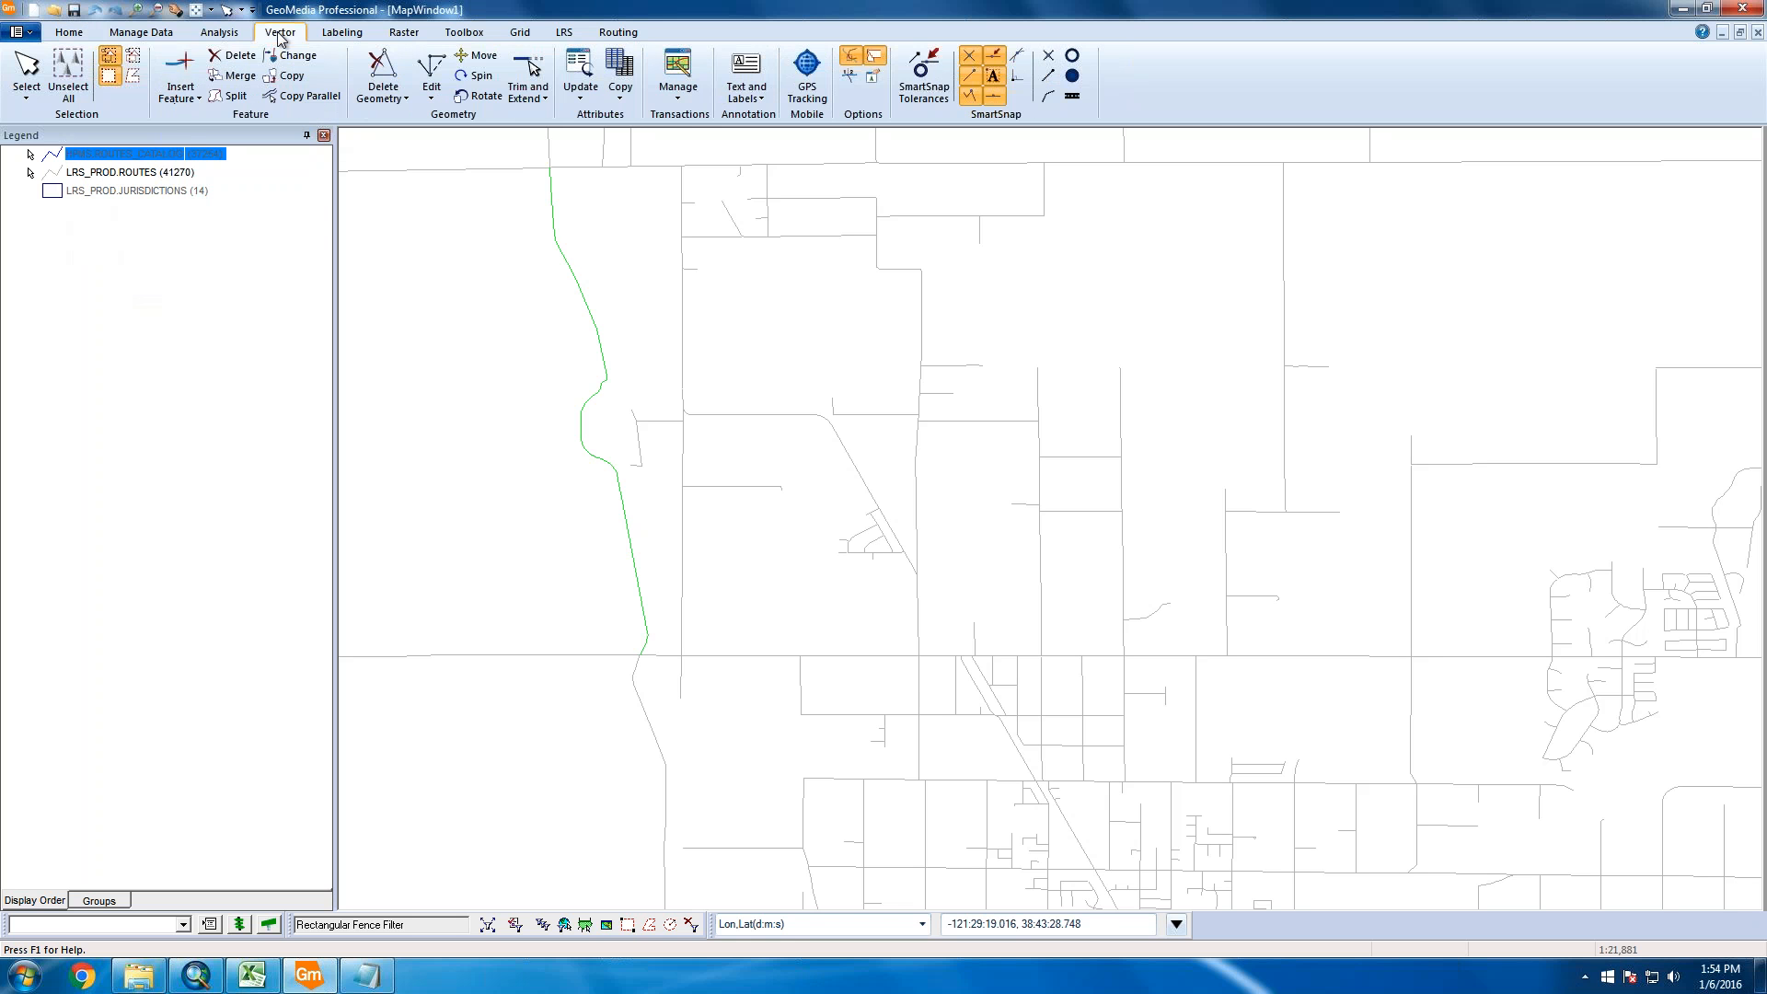
pyautogui.click(432, 97)
pyautogui.click(454, 118)
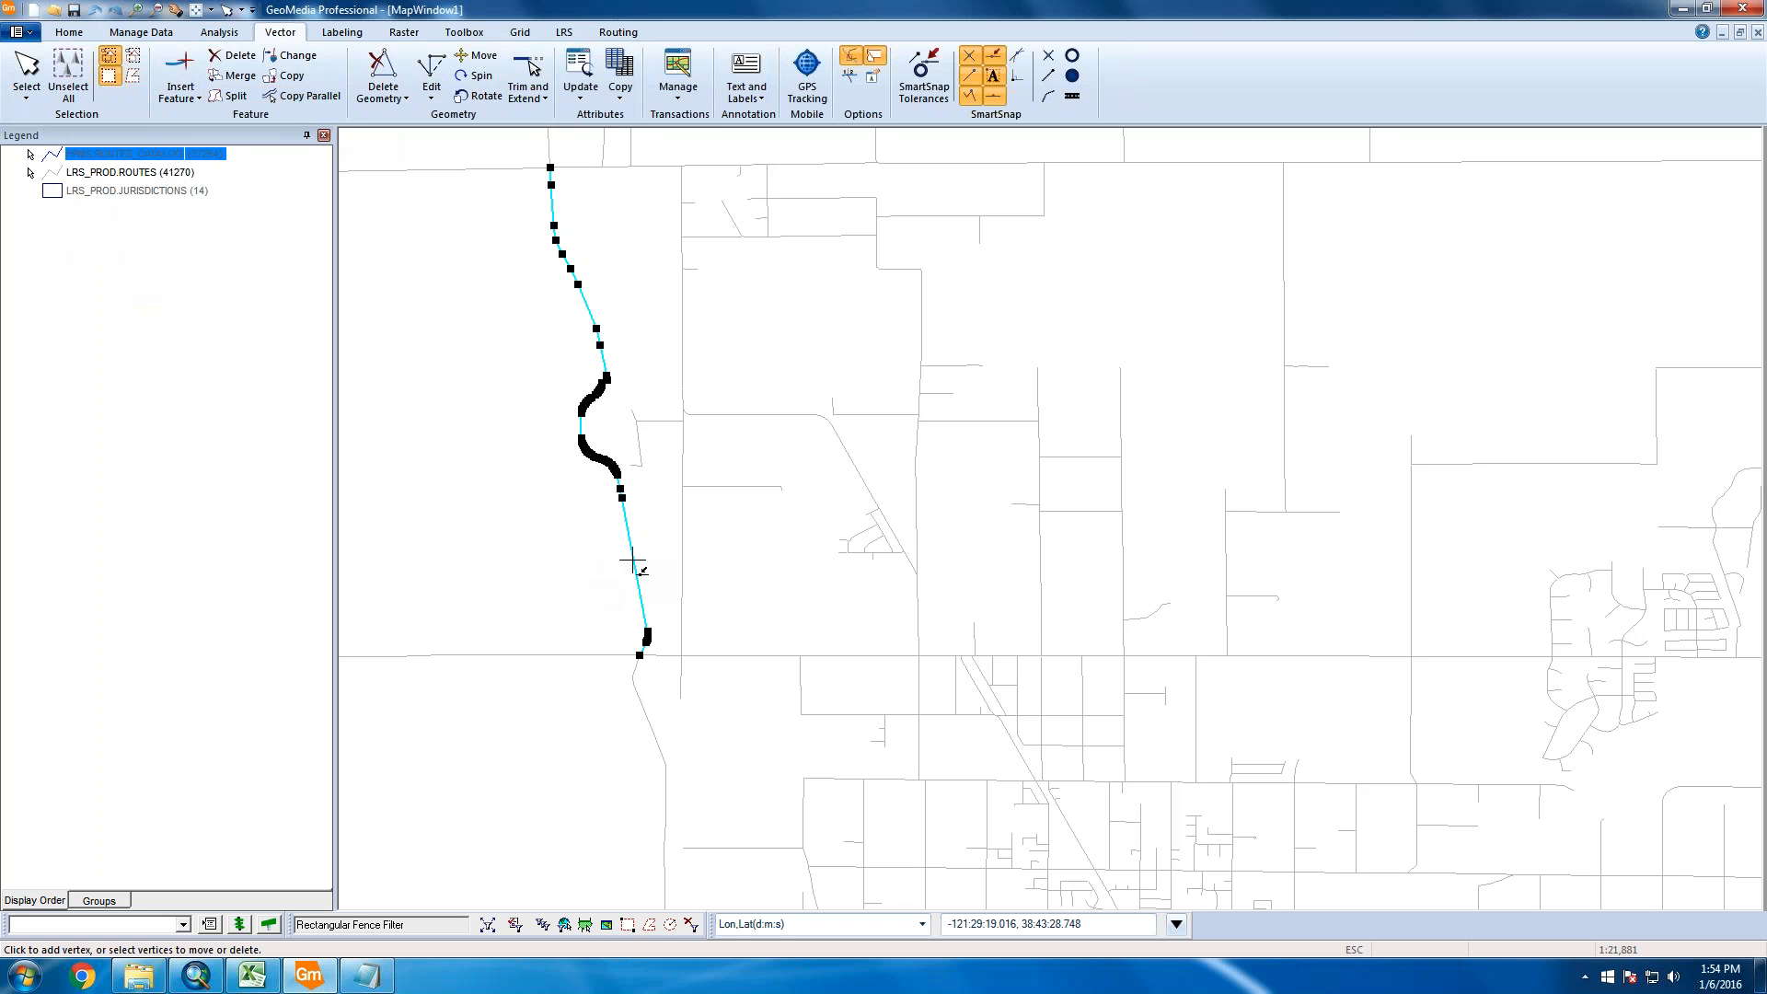
pyautogui.moveTo(631, 565); pyautogui.dragTo(509, 573)
pyautogui.click(434, 561)
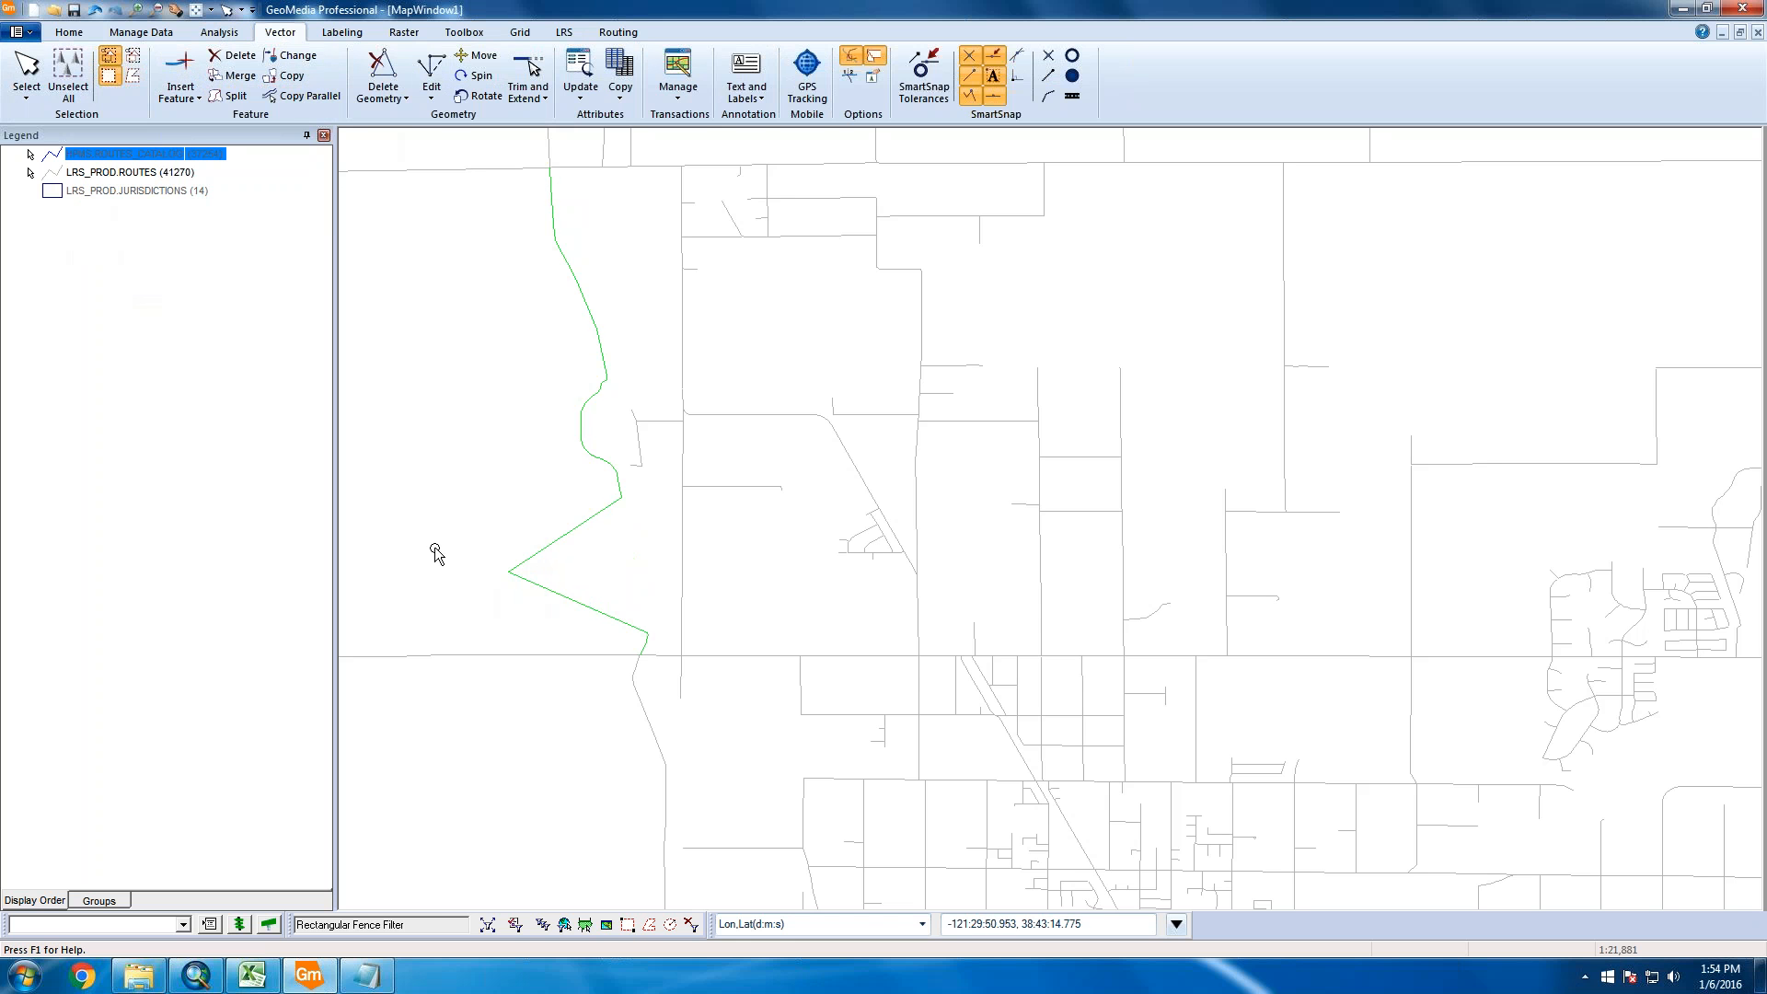
# Deselect the green route and turn HPMS.ROUTES_CATALOG display back on
pyautogui.click(437, 553)
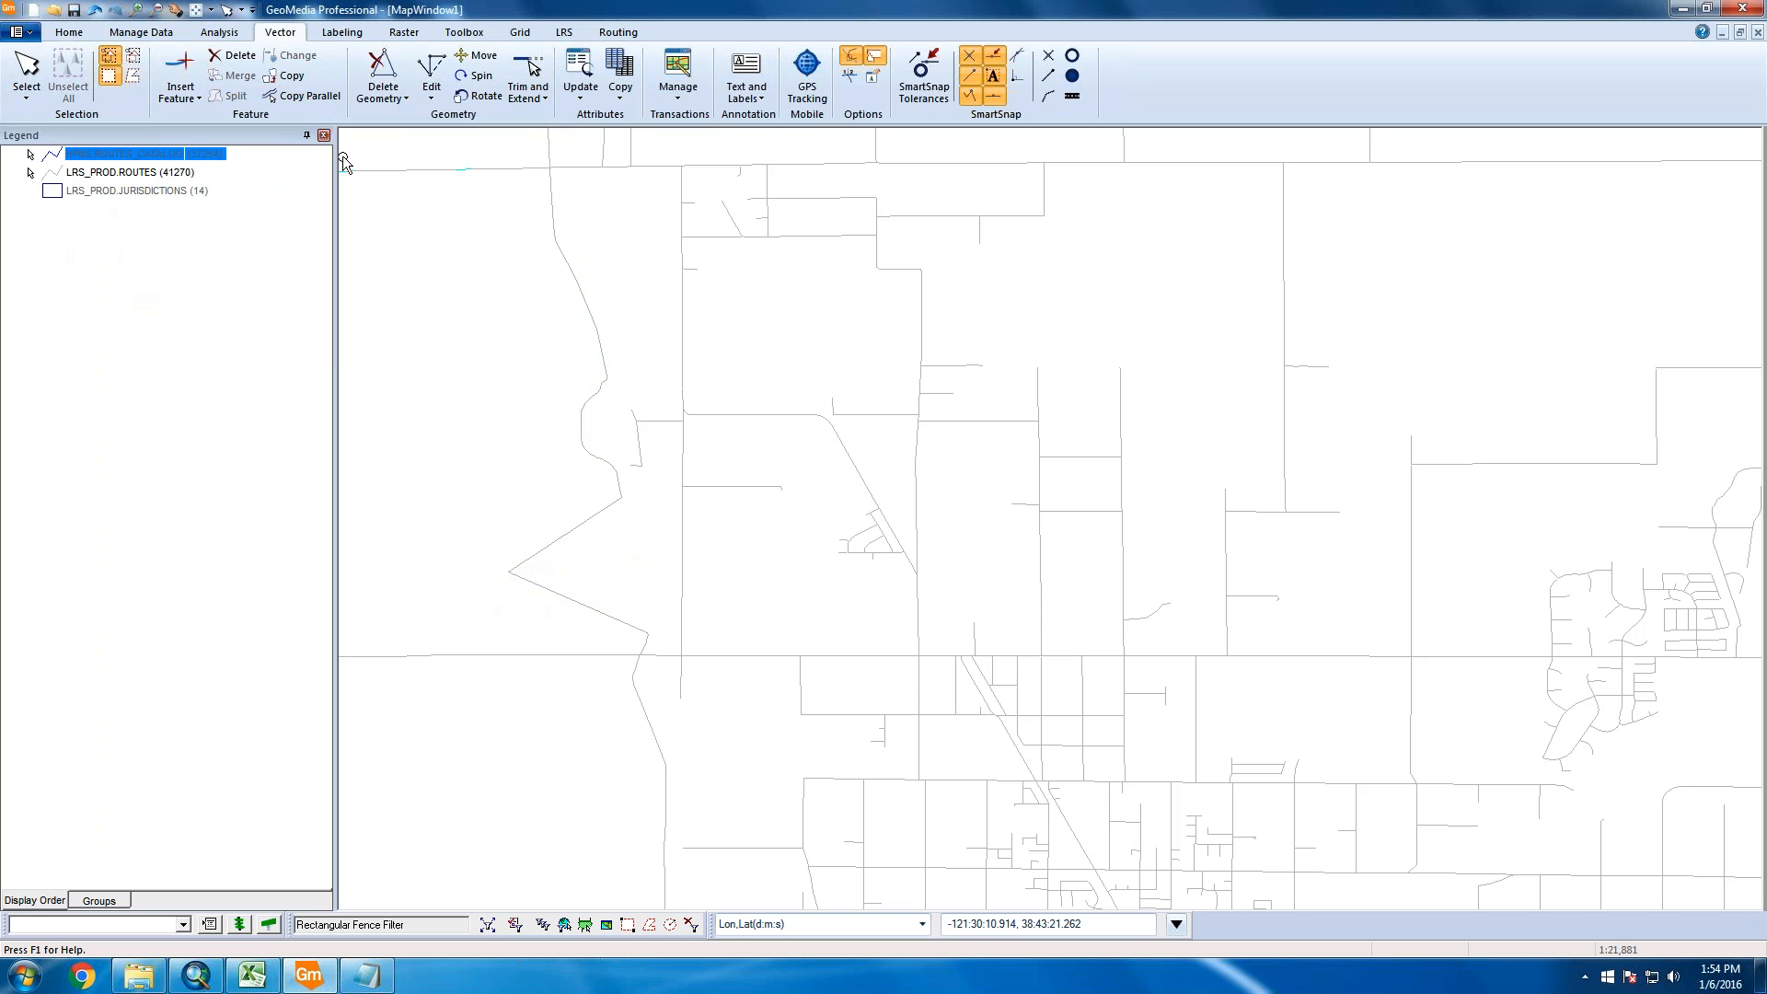
pyautogui.rightClick(117, 161)
pyautogui.click(160, 169)
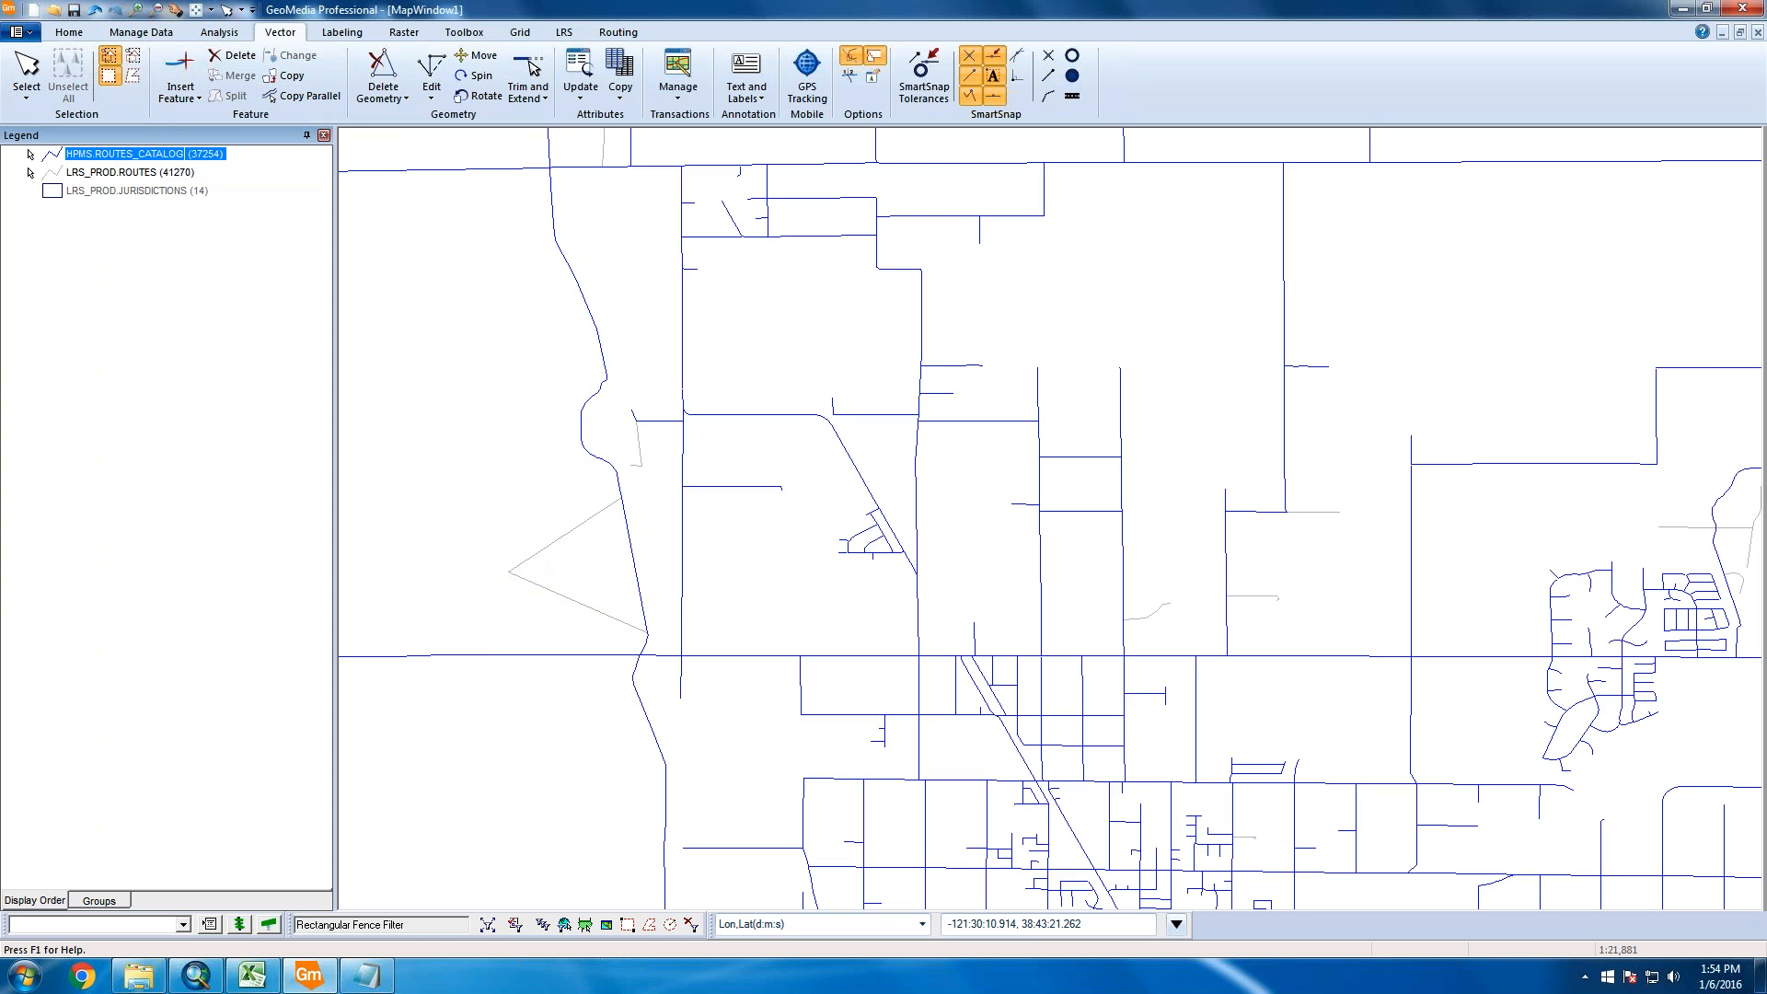
# In Warehouse Connections, close the Oracle connection and reopen it to reload the route data
pyautogui.click(145, 39)
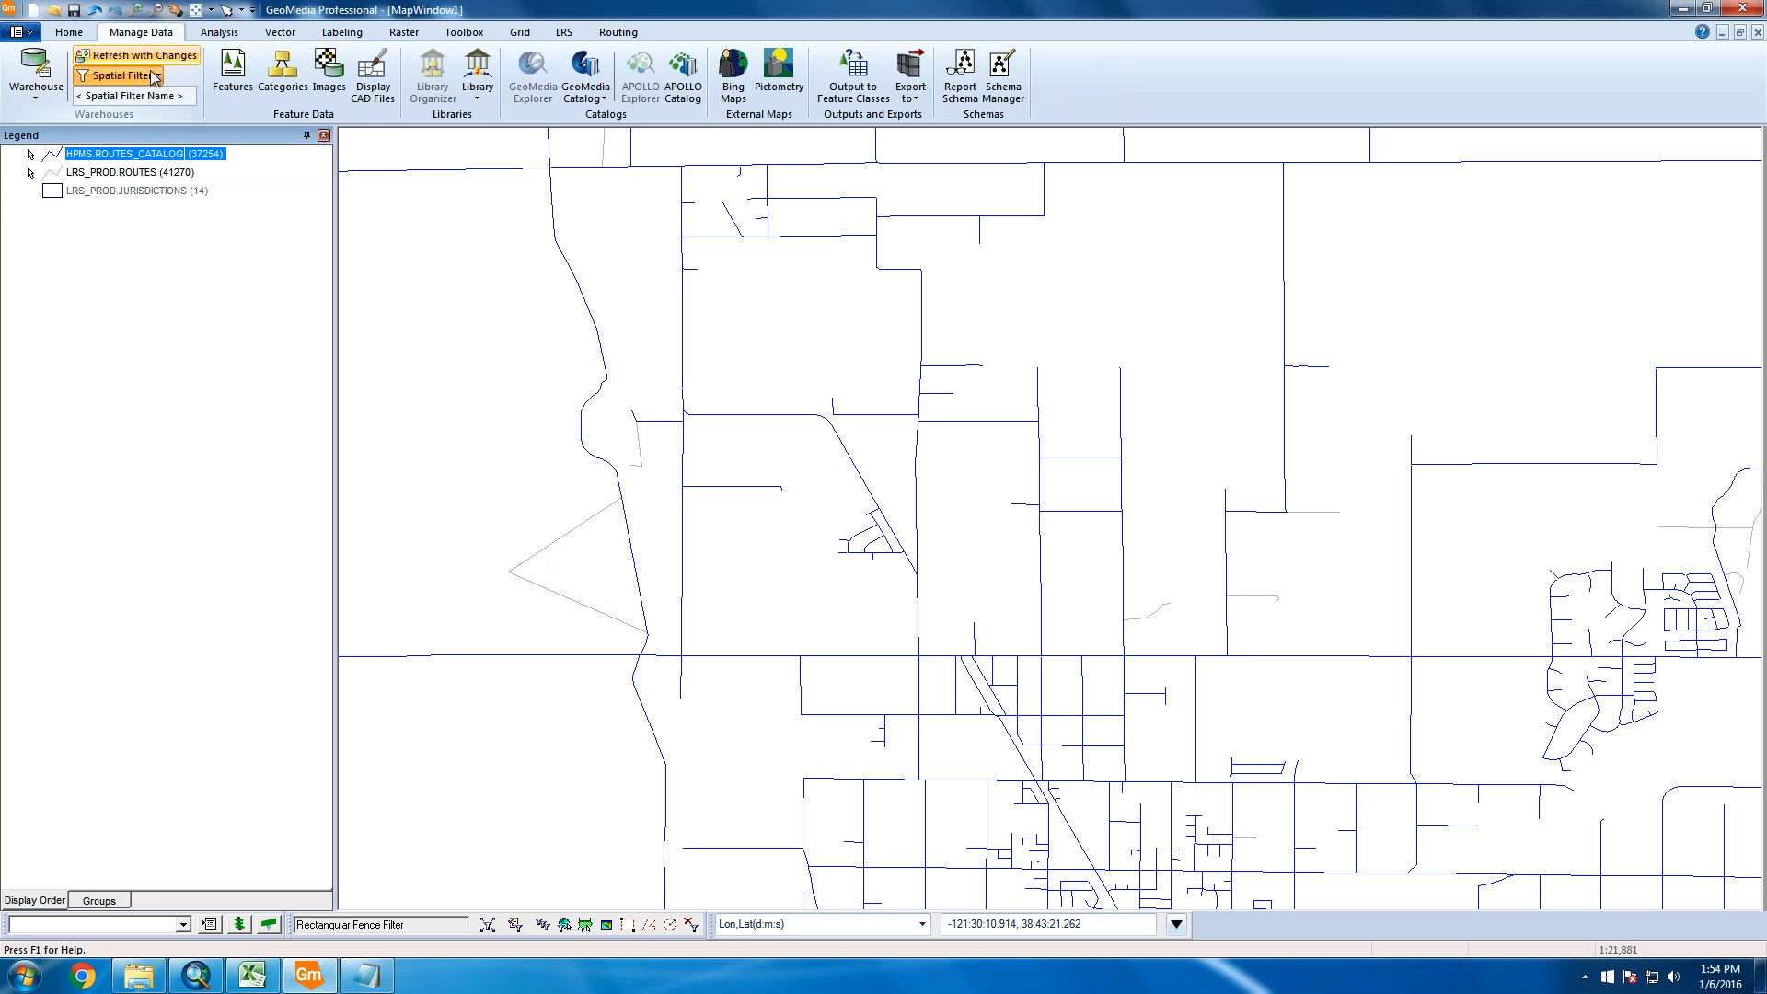
pyautogui.click(37, 92)
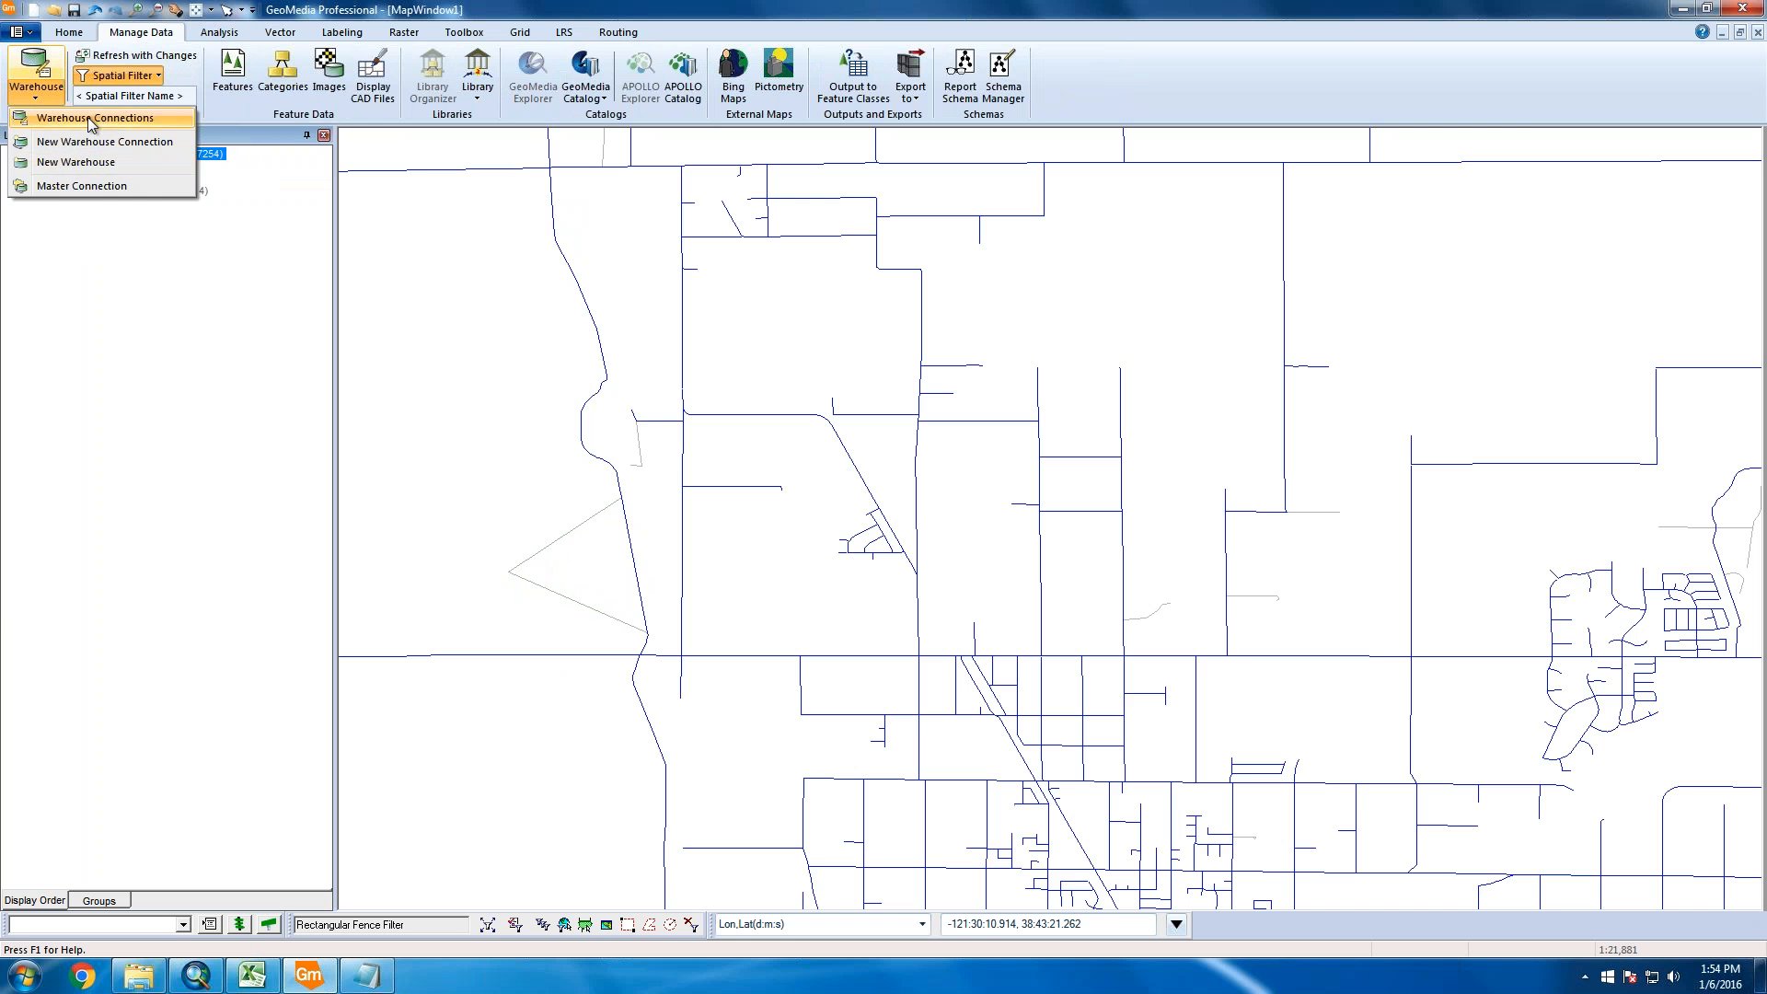
pyautogui.click(96, 120)
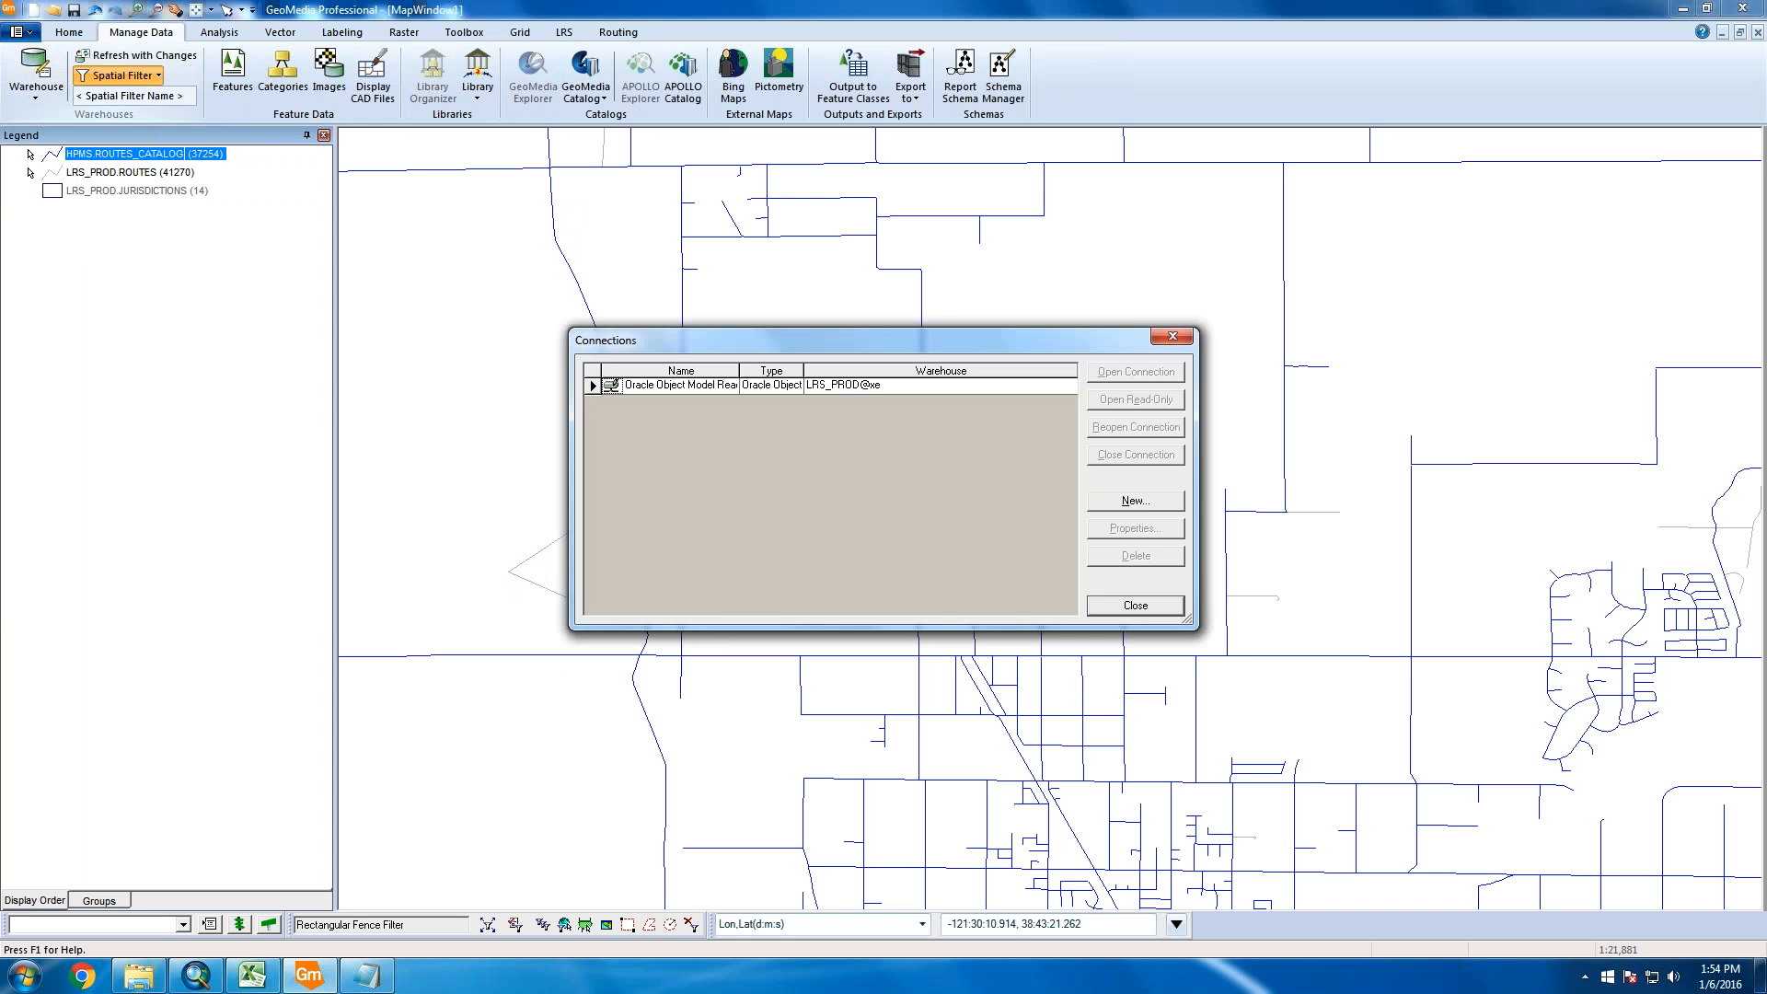
pyautogui.moveTo(750, 340); pyautogui.dragTo(961, 231)
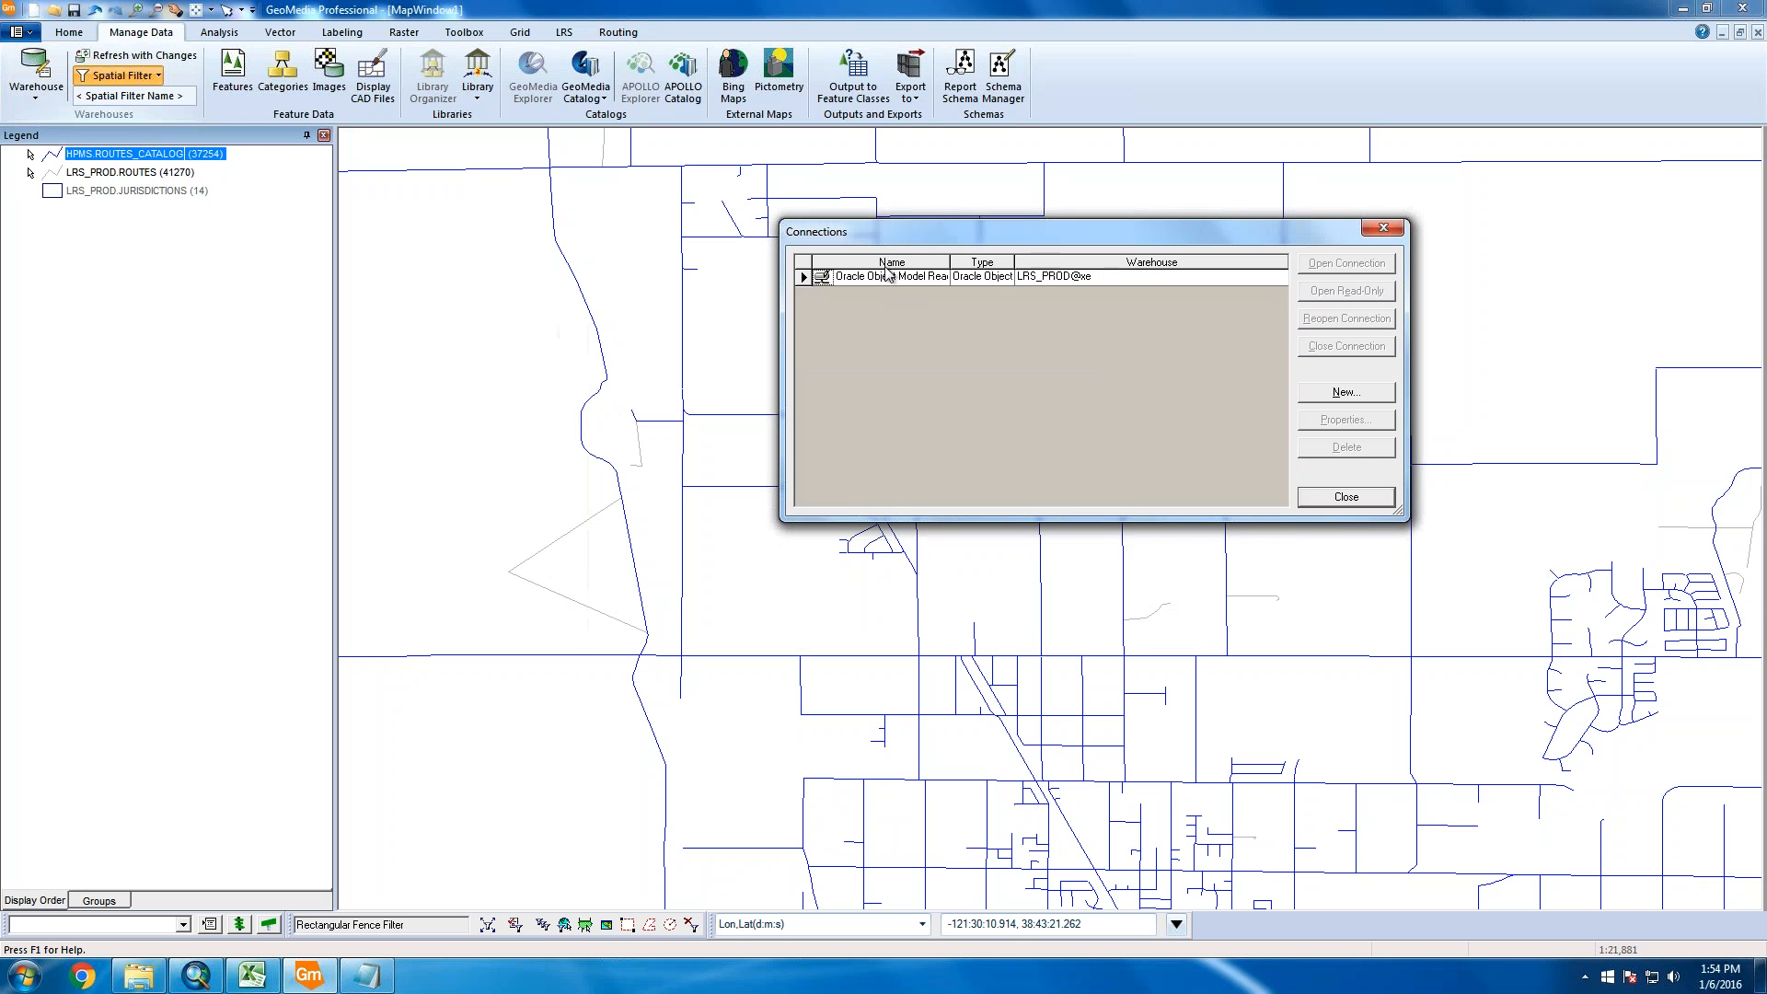
pyautogui.click(826, 279)
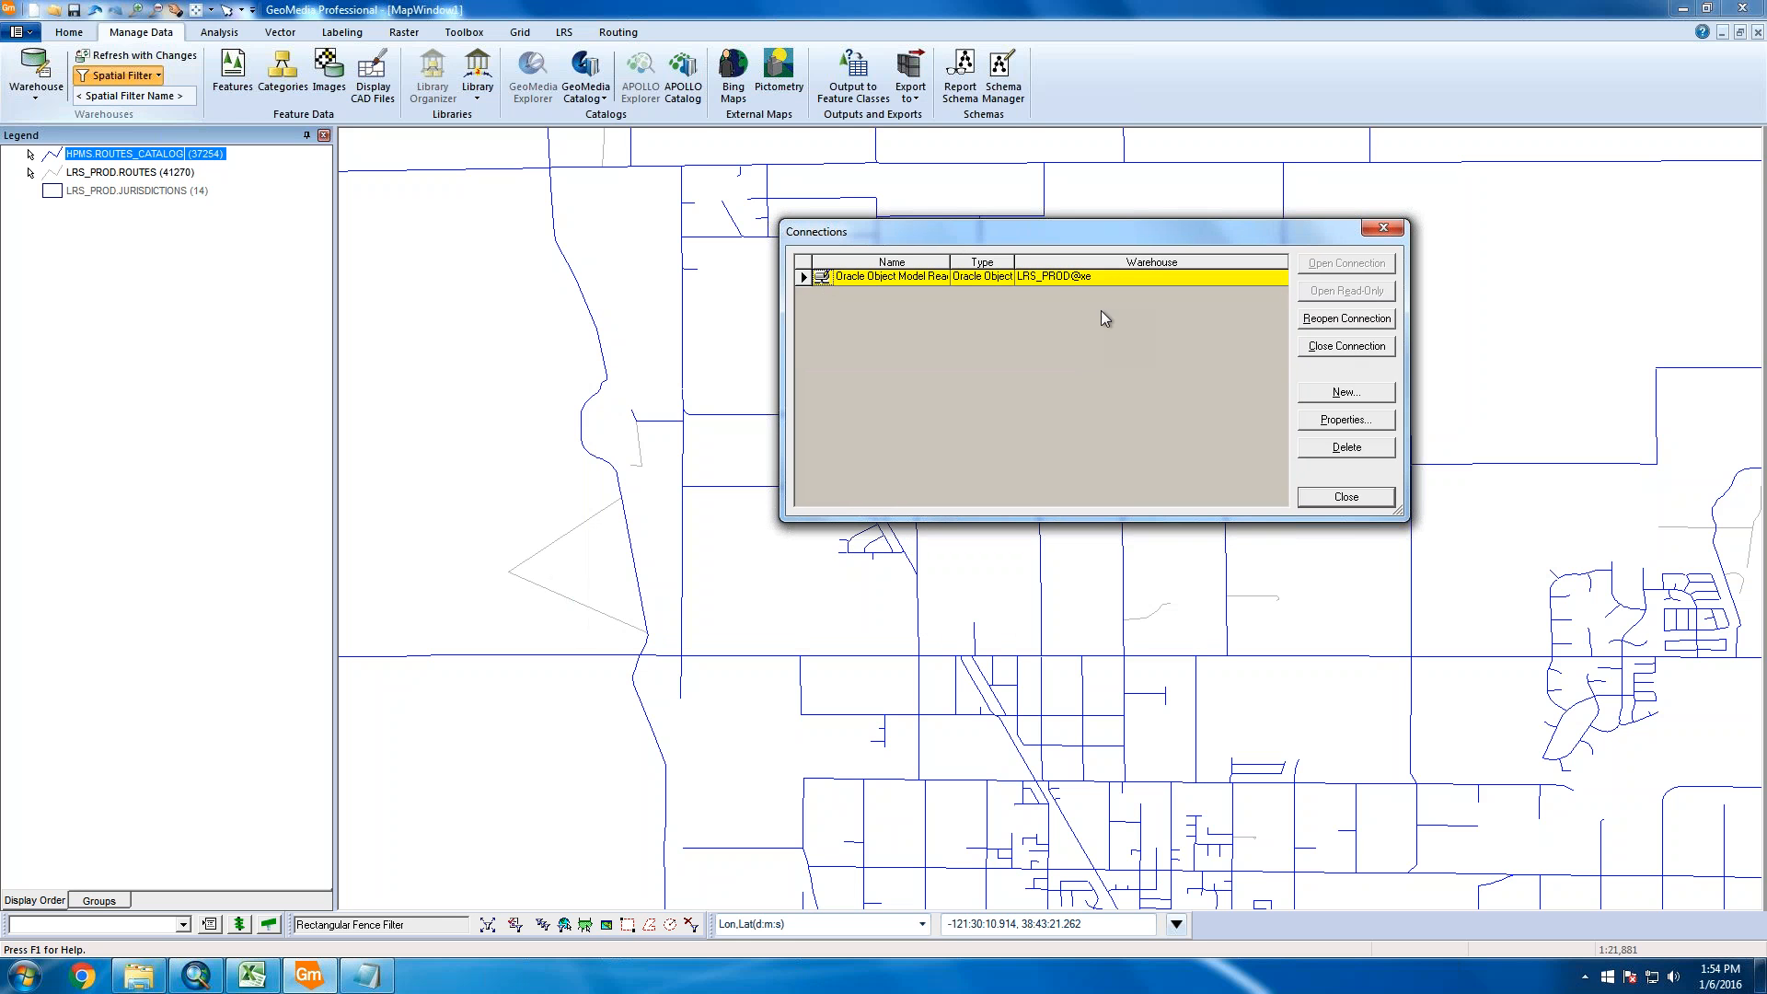
pyautogui.click(1371, 325)
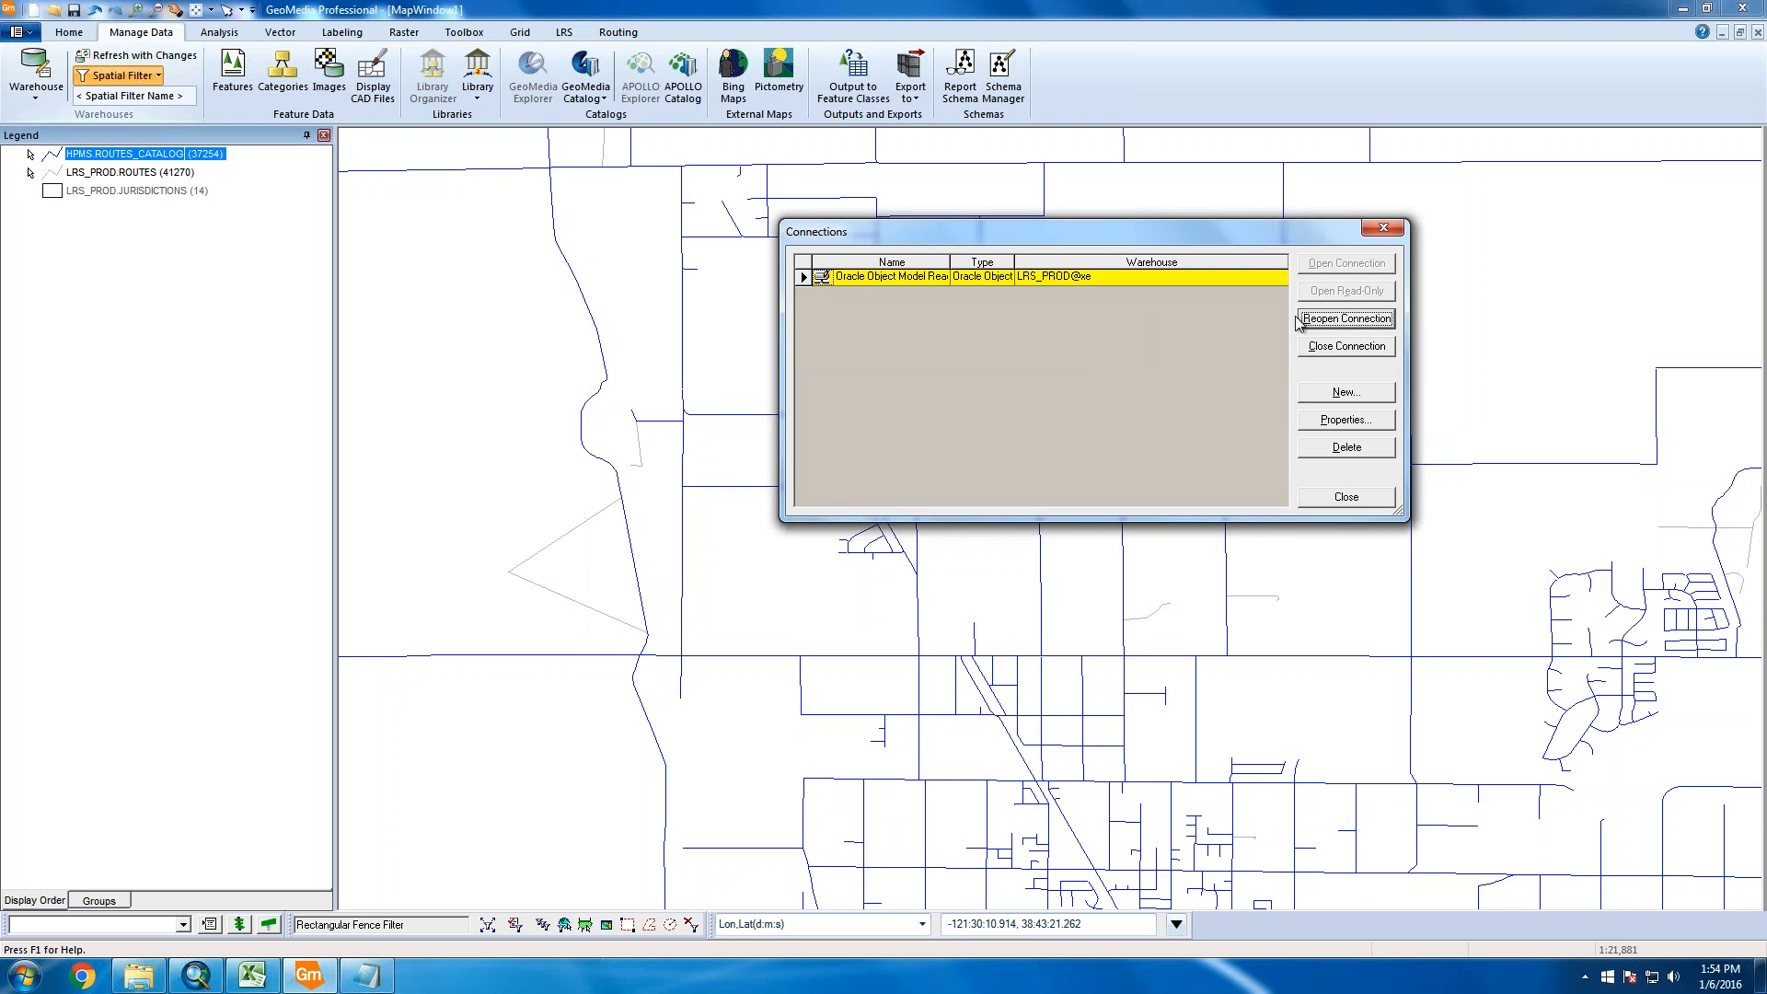
pyautogui.click(1359, 351)
pyautogui.click(1366, 265)
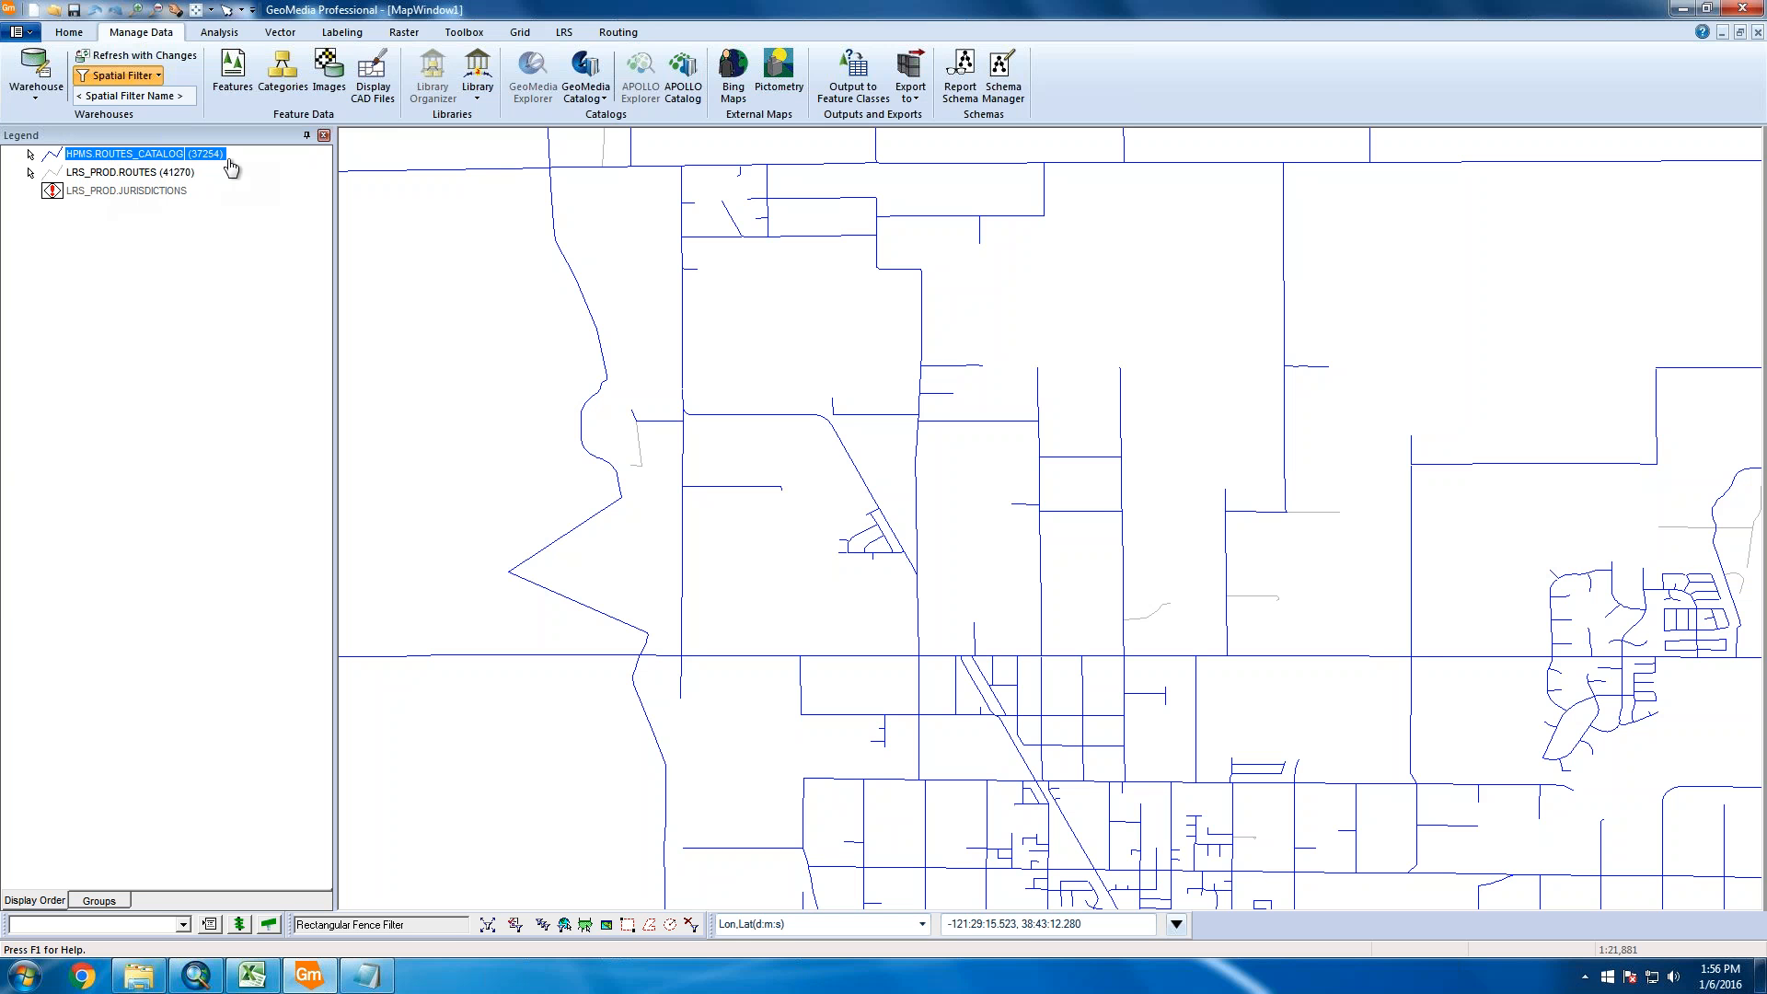
# Select the route with the stray vertex and start Vector Edit on its geometry
pyautogui.click(550, 585)
pyautogui.click(278, 35)
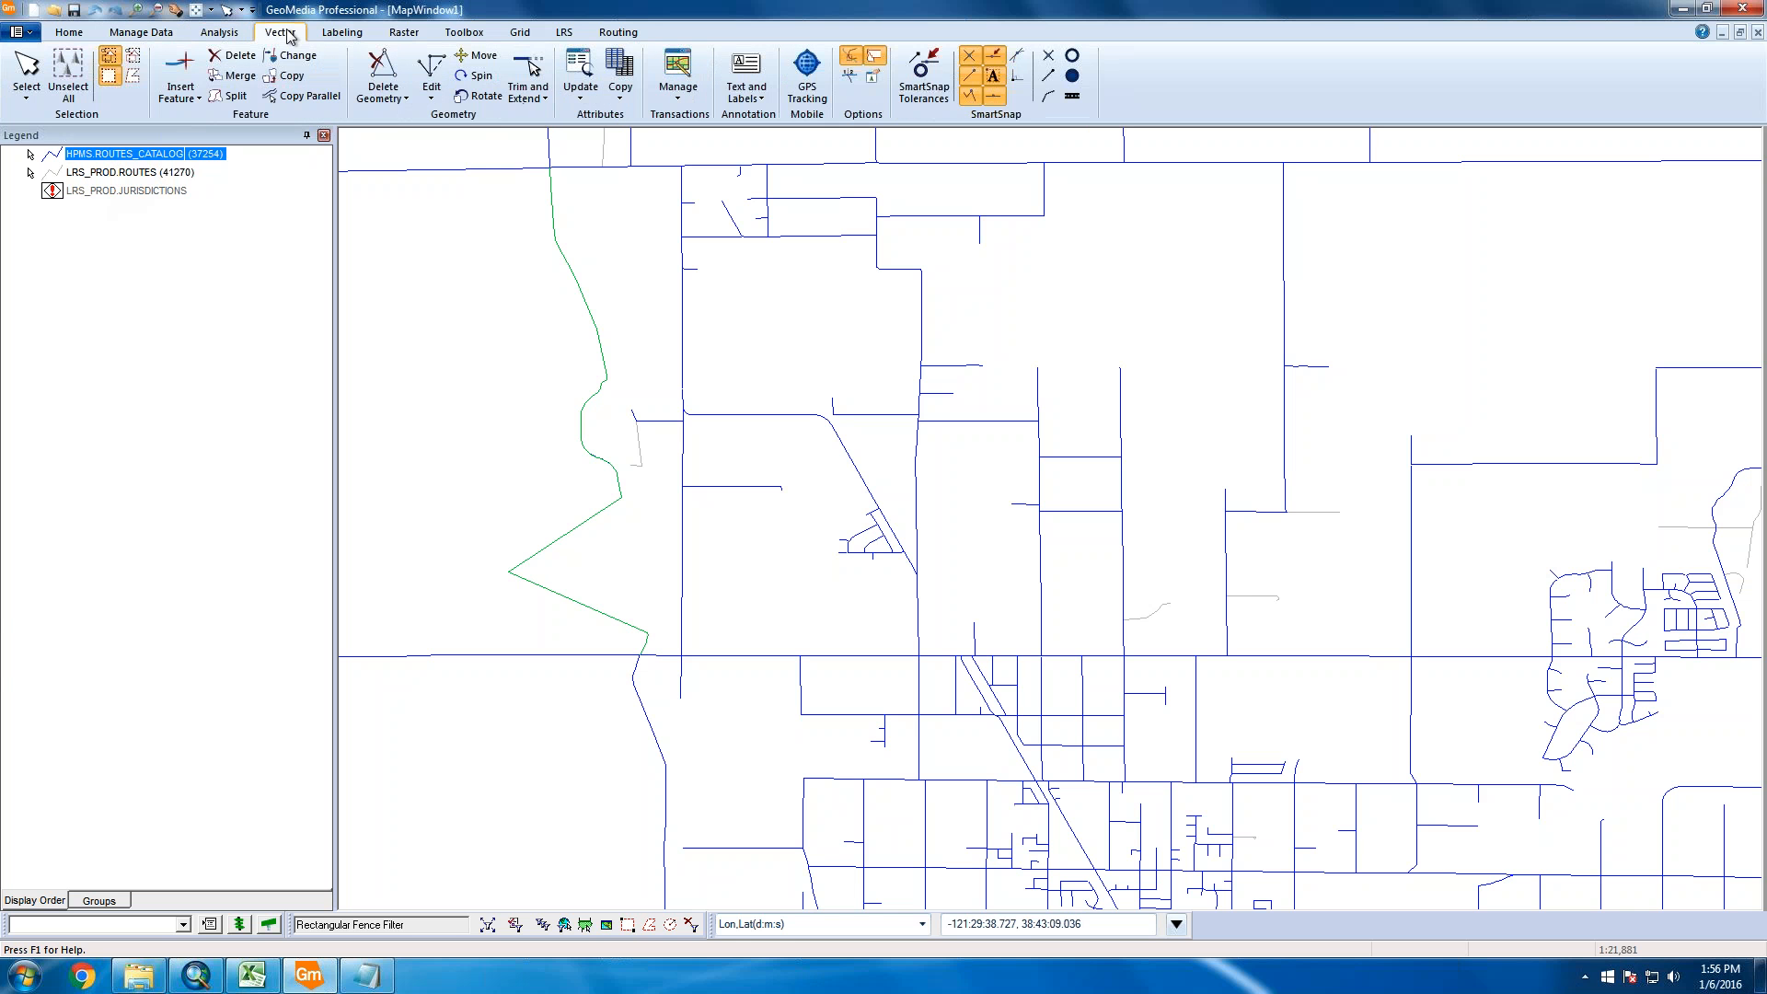
pyautogui.click(431, 92)
pyautogui.click(451, 117)
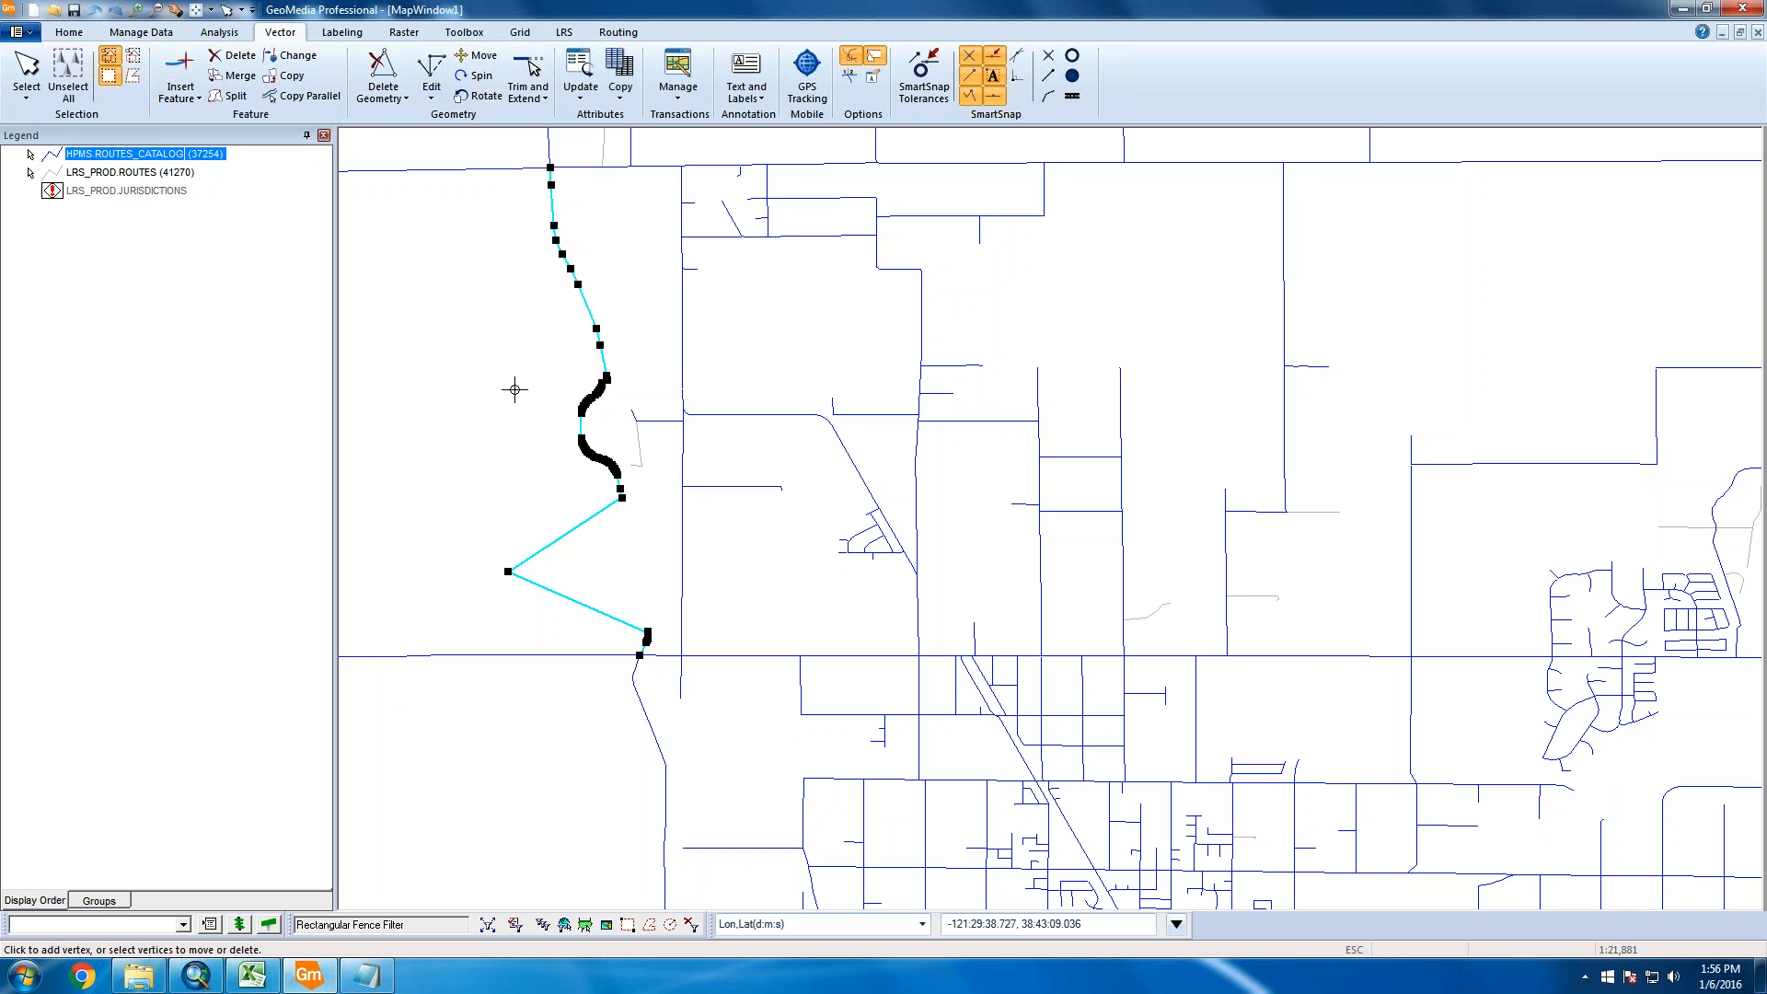
# Delete the stray westward vertex, confirm the deletion, and finish geometry editing
pyautogui.rightClick(509, 573)
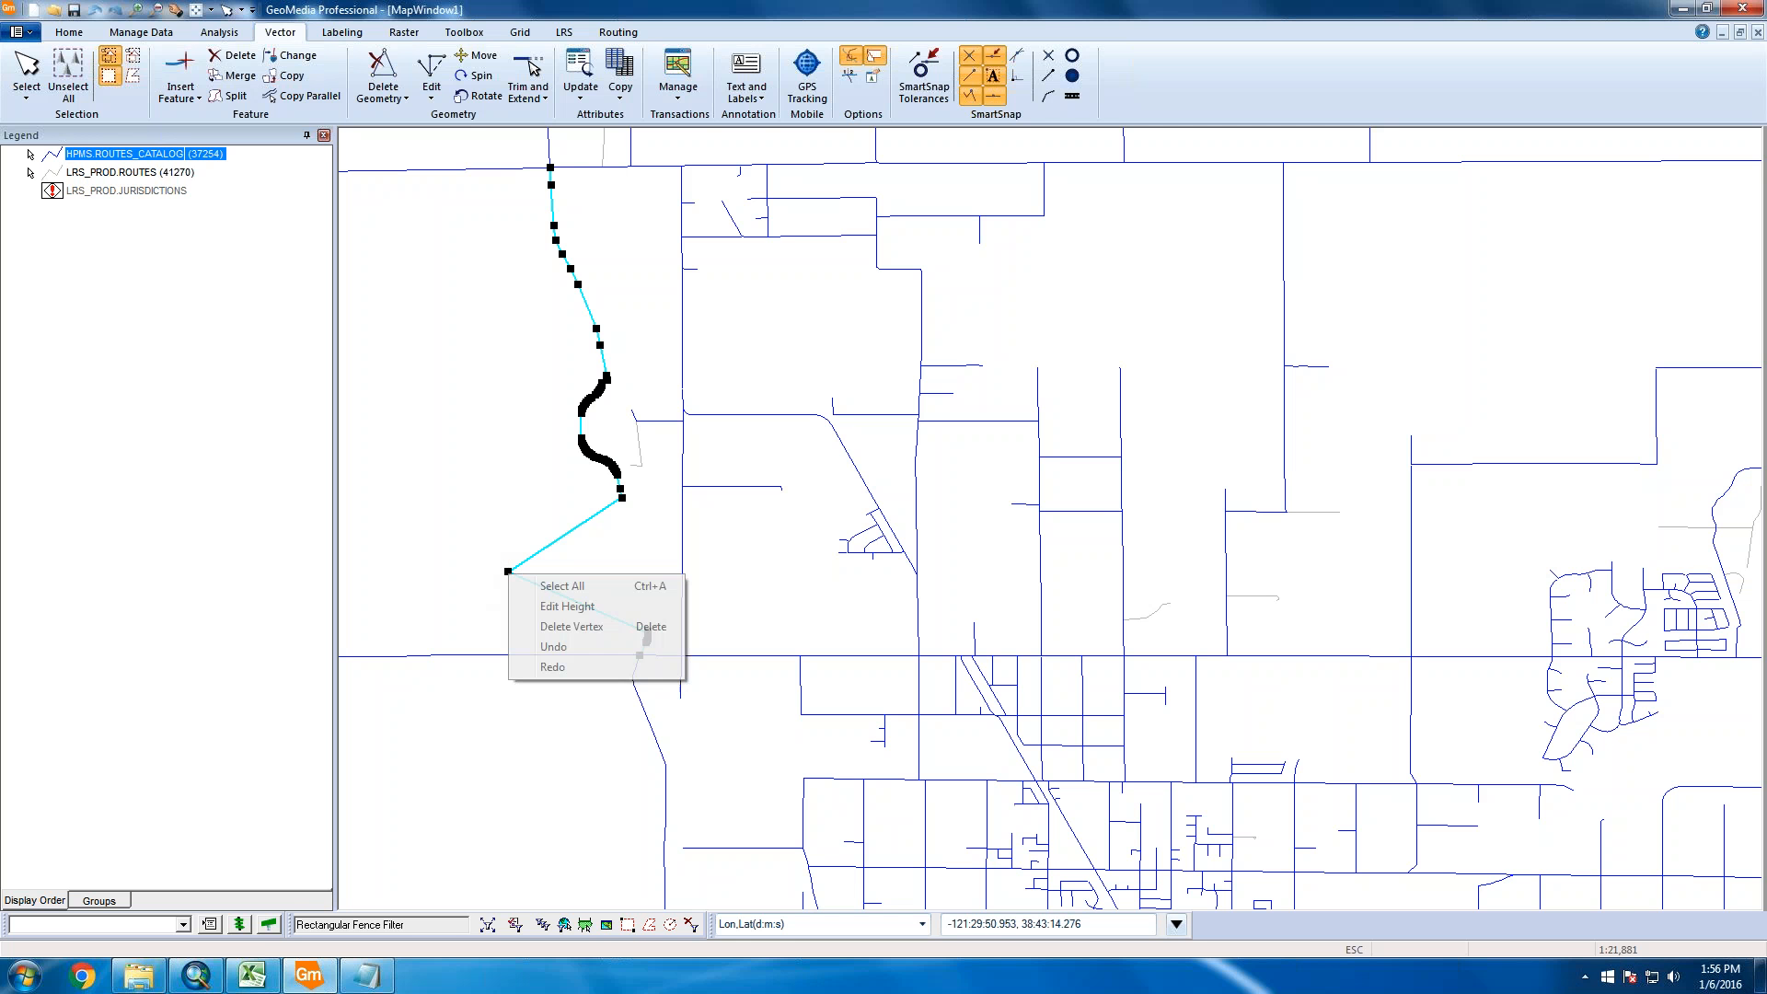
pyautogui.click(476, 529)
pyautogui.click(508, 571)
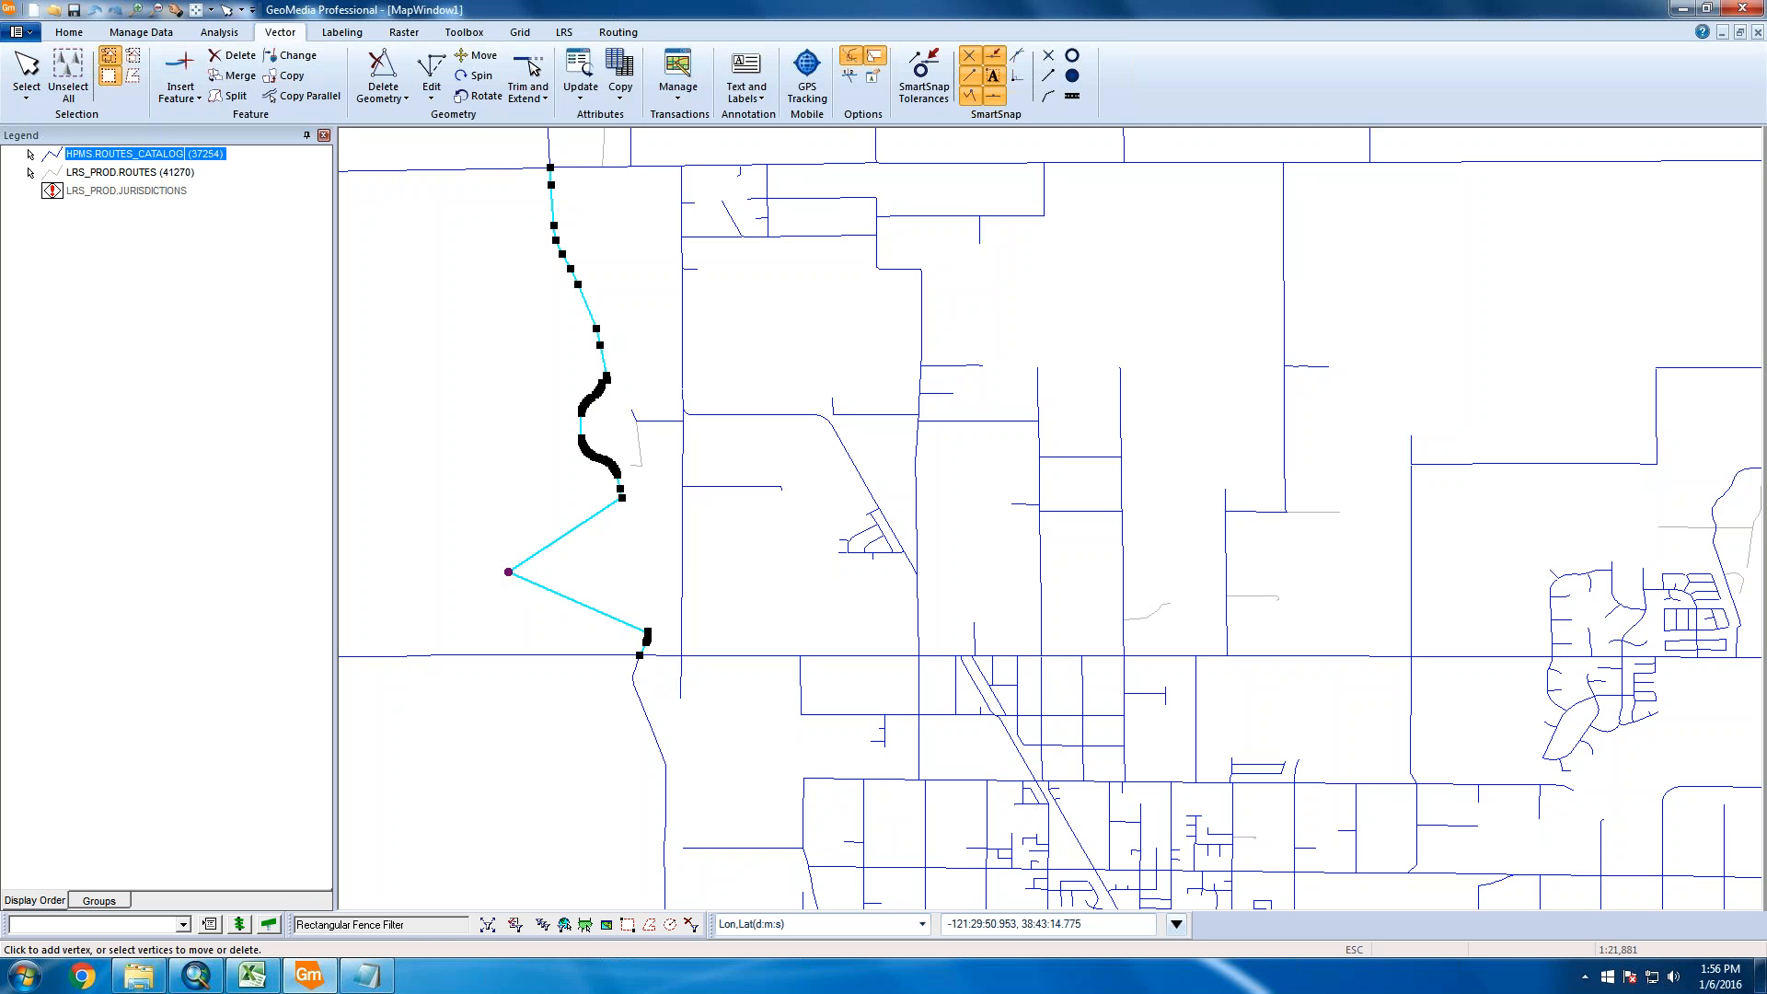
pyautogui.rightClick(509, 573)
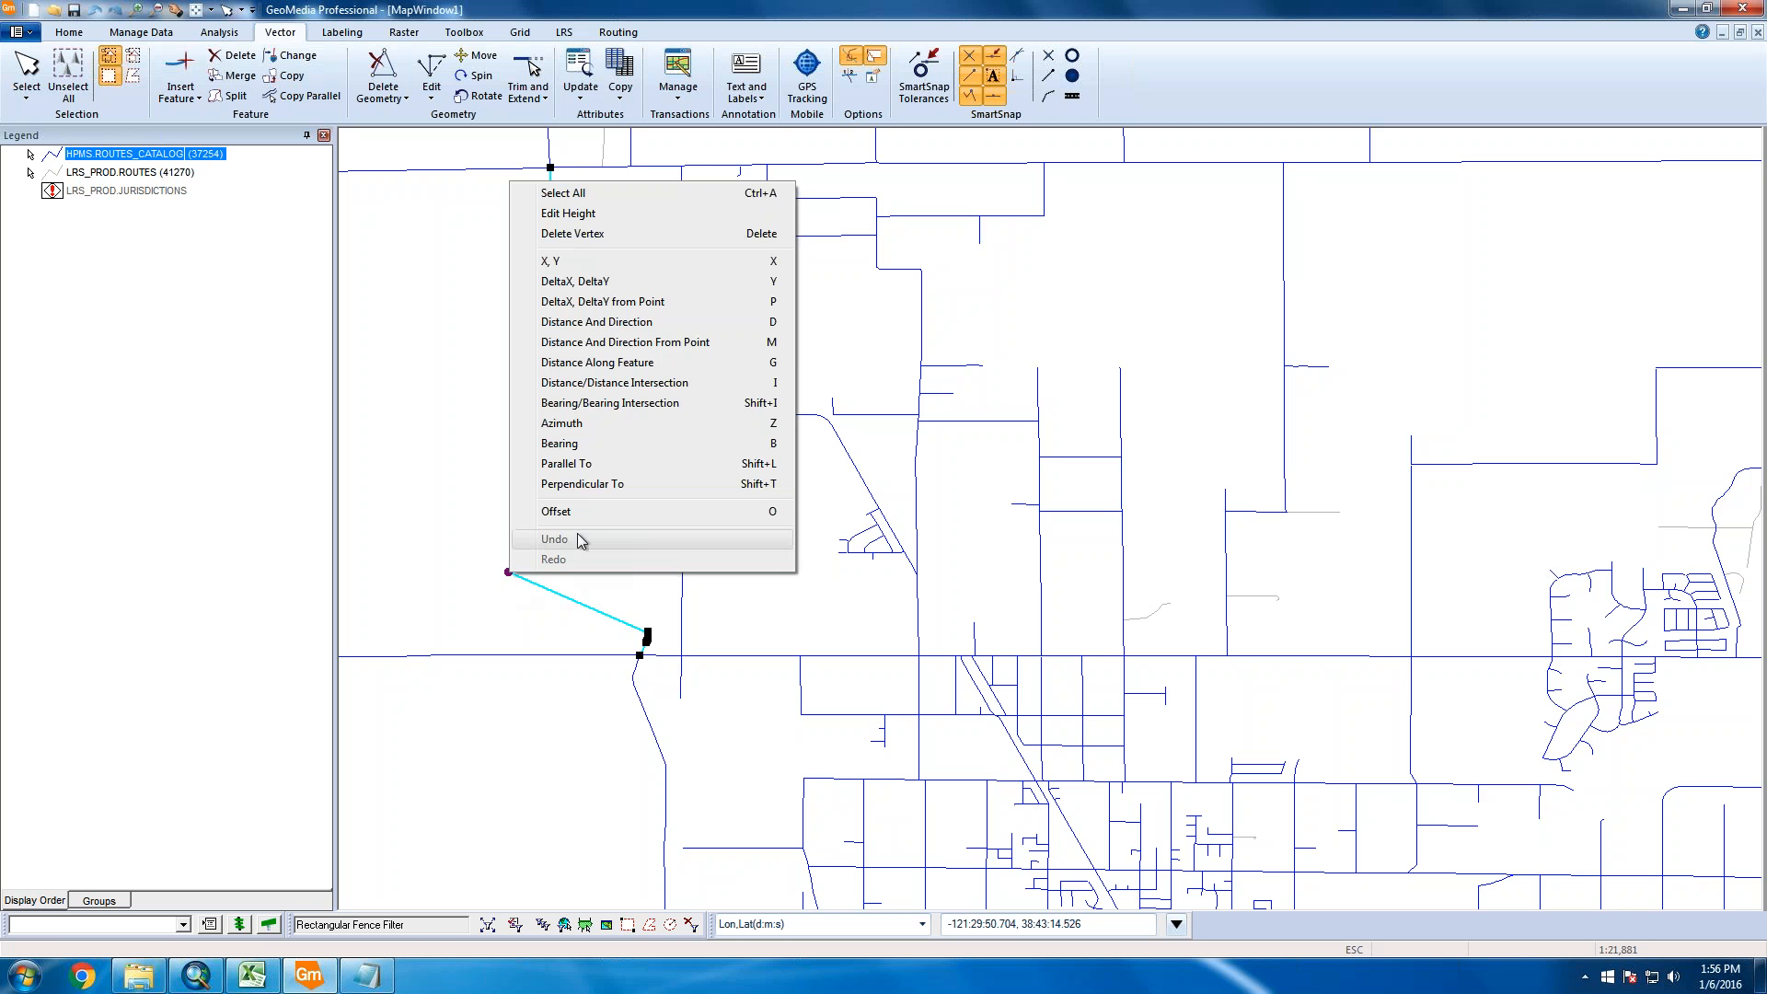
pyautogui.click(606, 243)
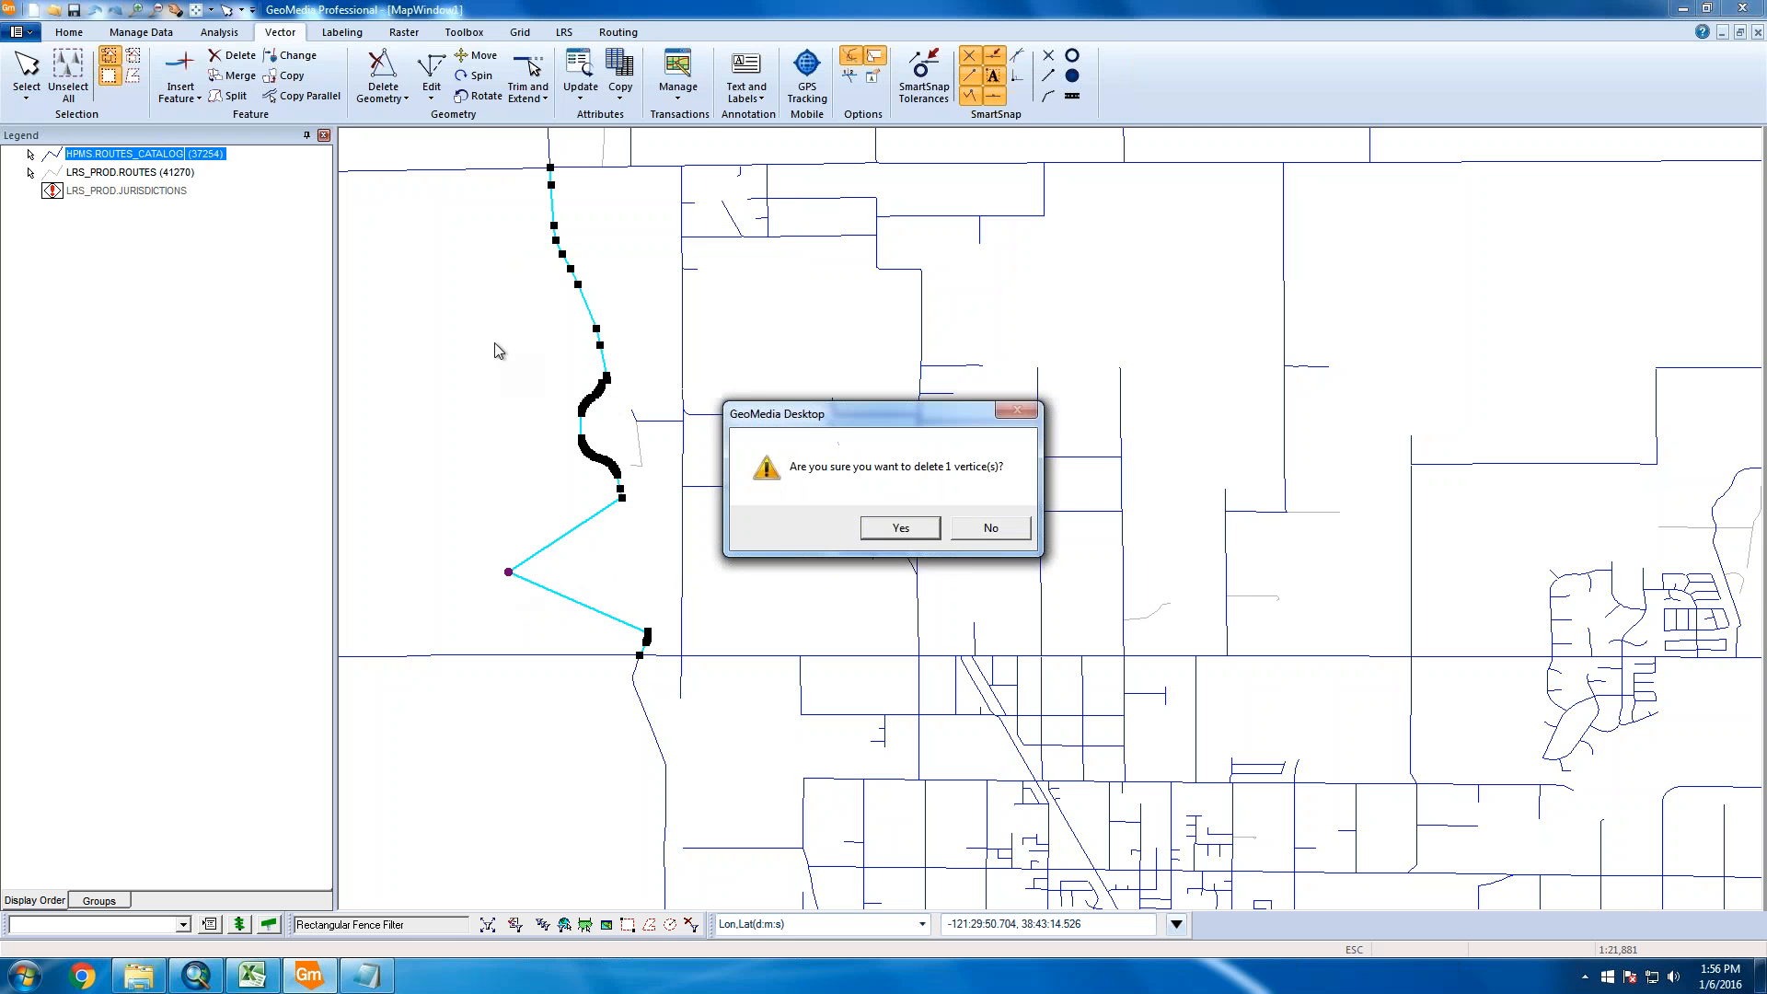
pyautogui.click(907, 529)
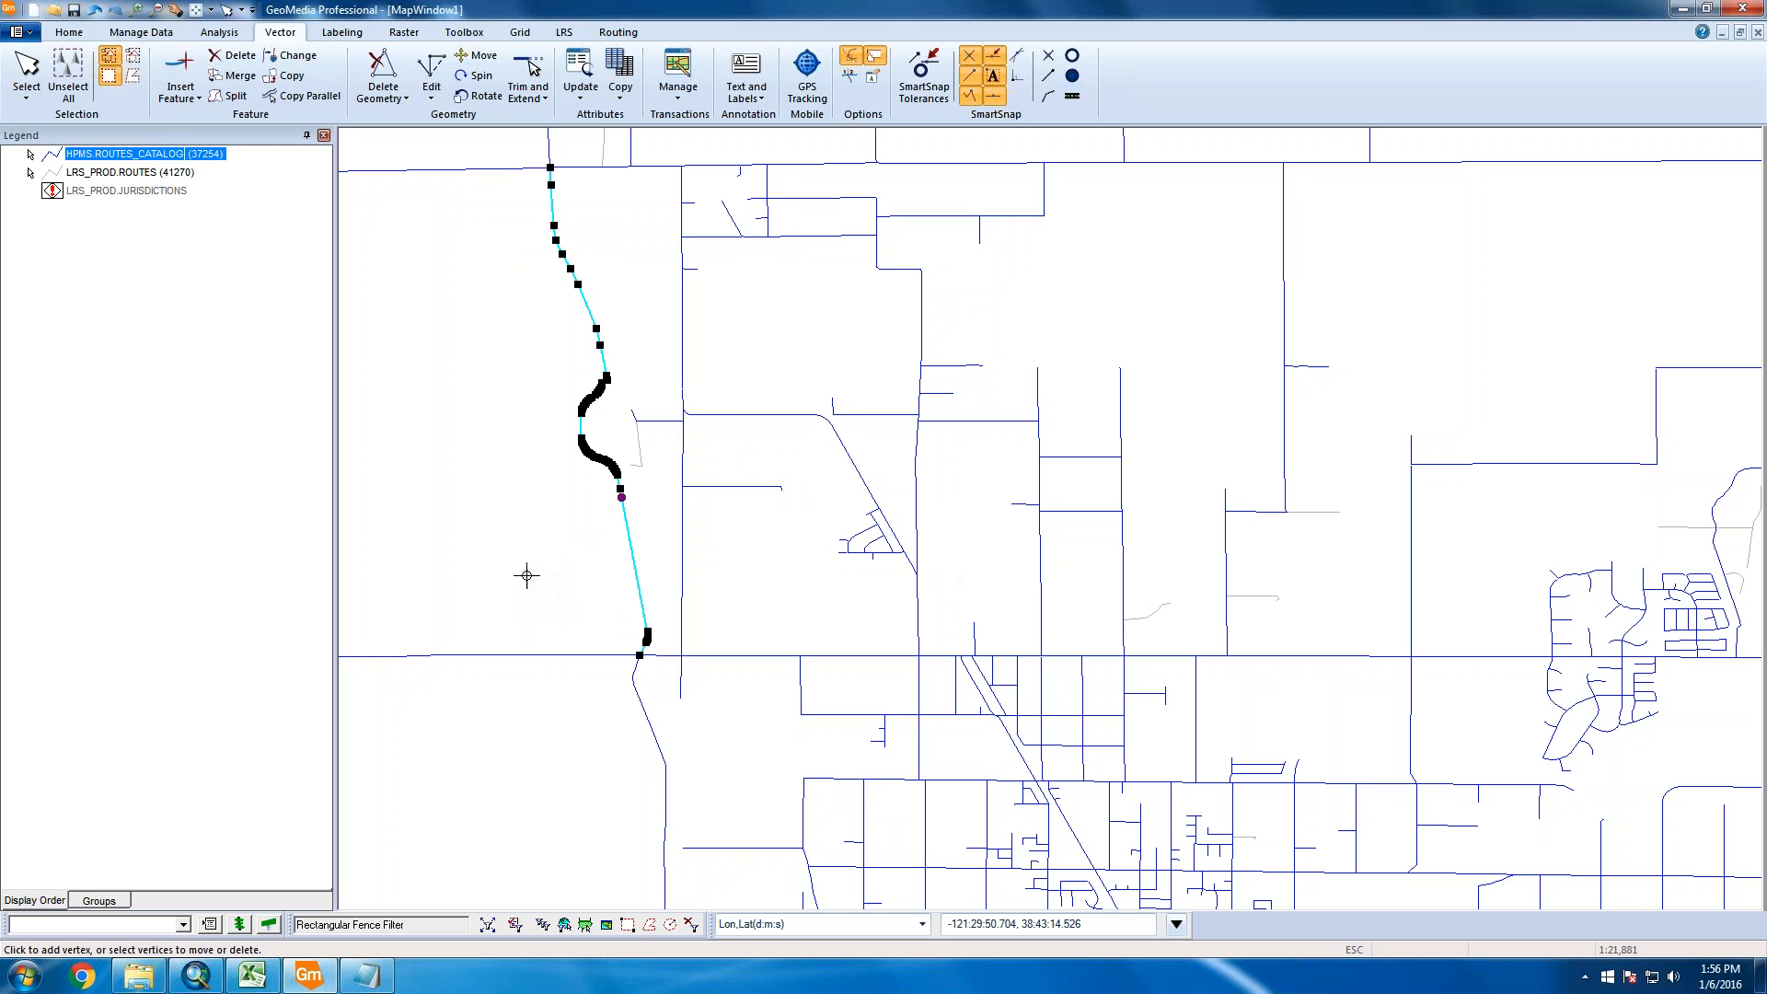
pyautogui.press('Escape')
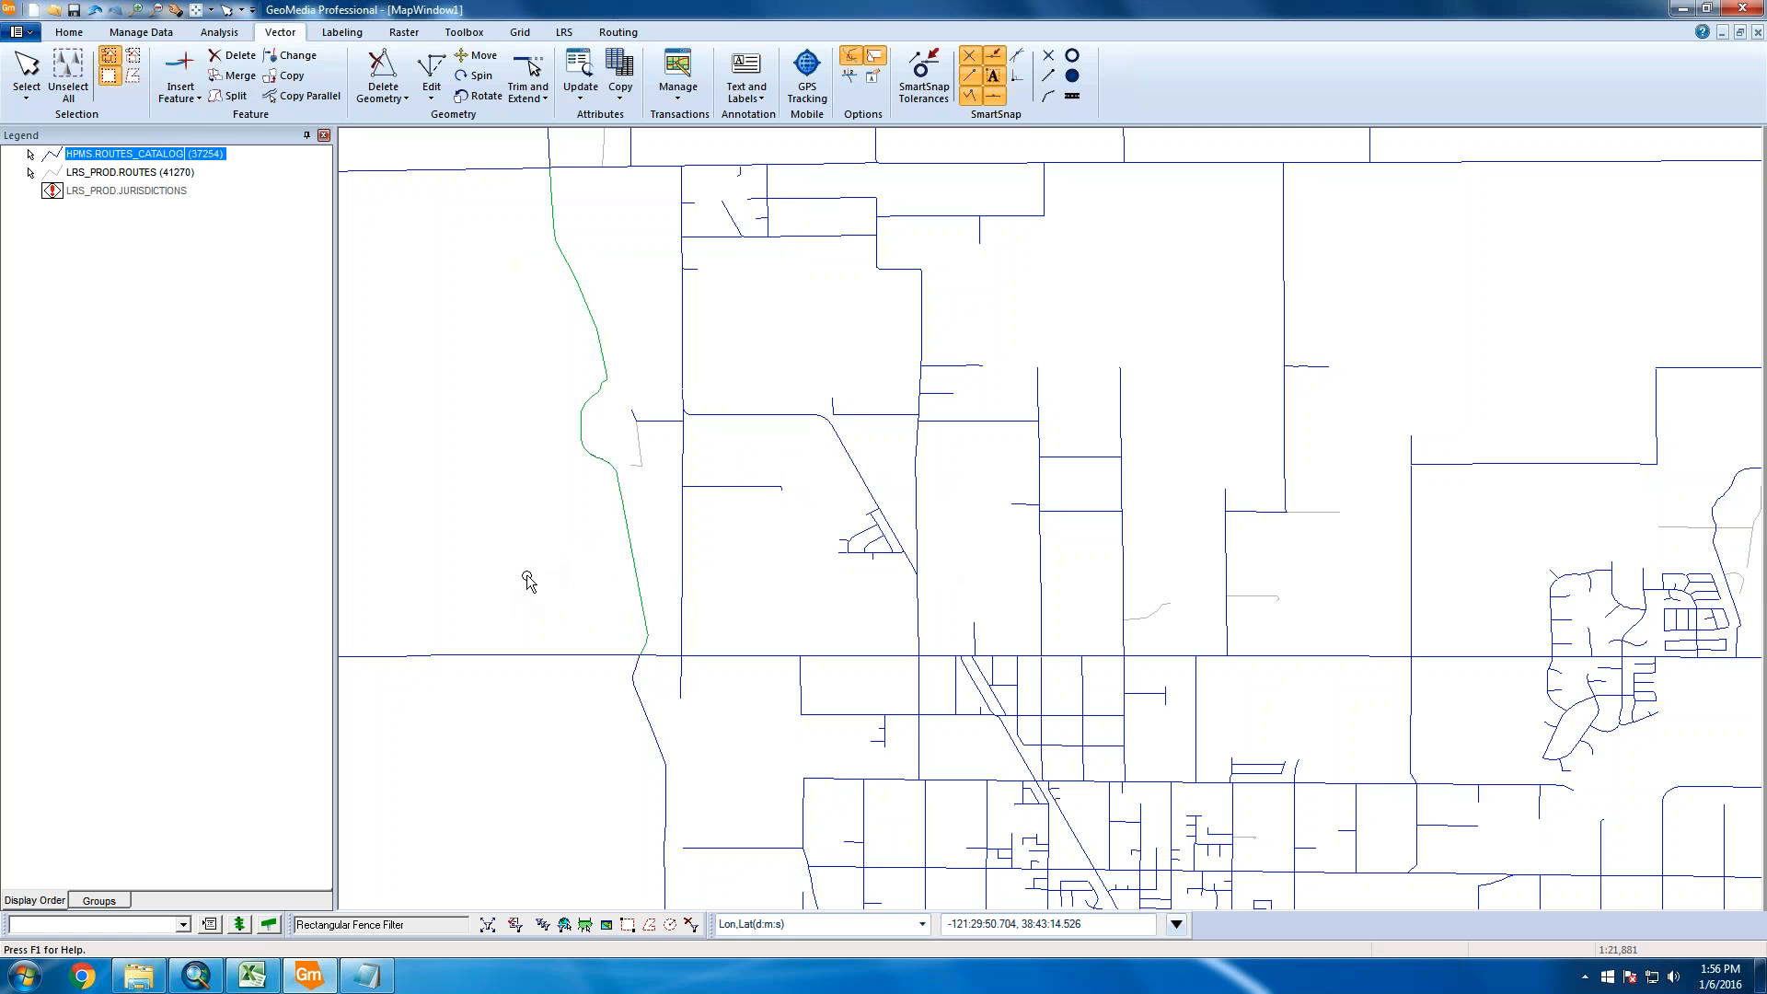
# Deselect the edited route and bring up the Properties for the curved western STREET route
pyautogui.click(494, 546)
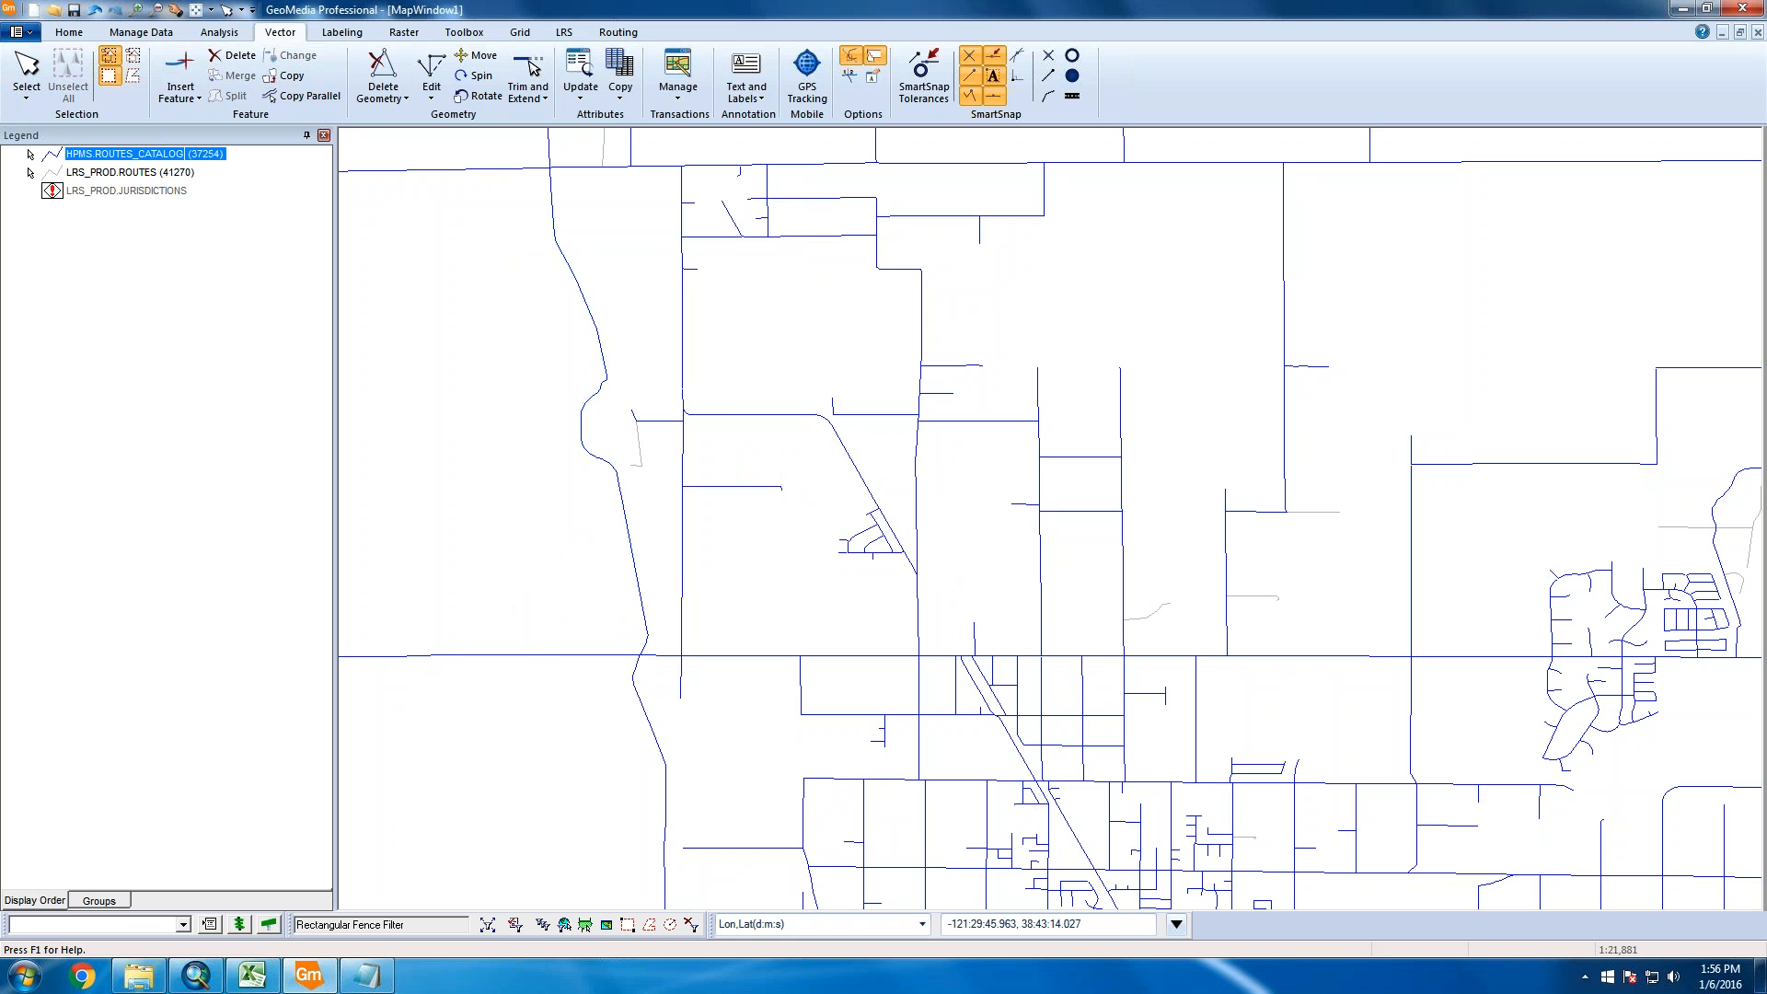
pyautogui.click(28, 976)
pyautogui.click(426, 614)
# Open the route's Properties, check BEGIN_MEASURE and RECORD ID, and set ISPUBLIC to False
pyautogui.doubleClick(630, 541)
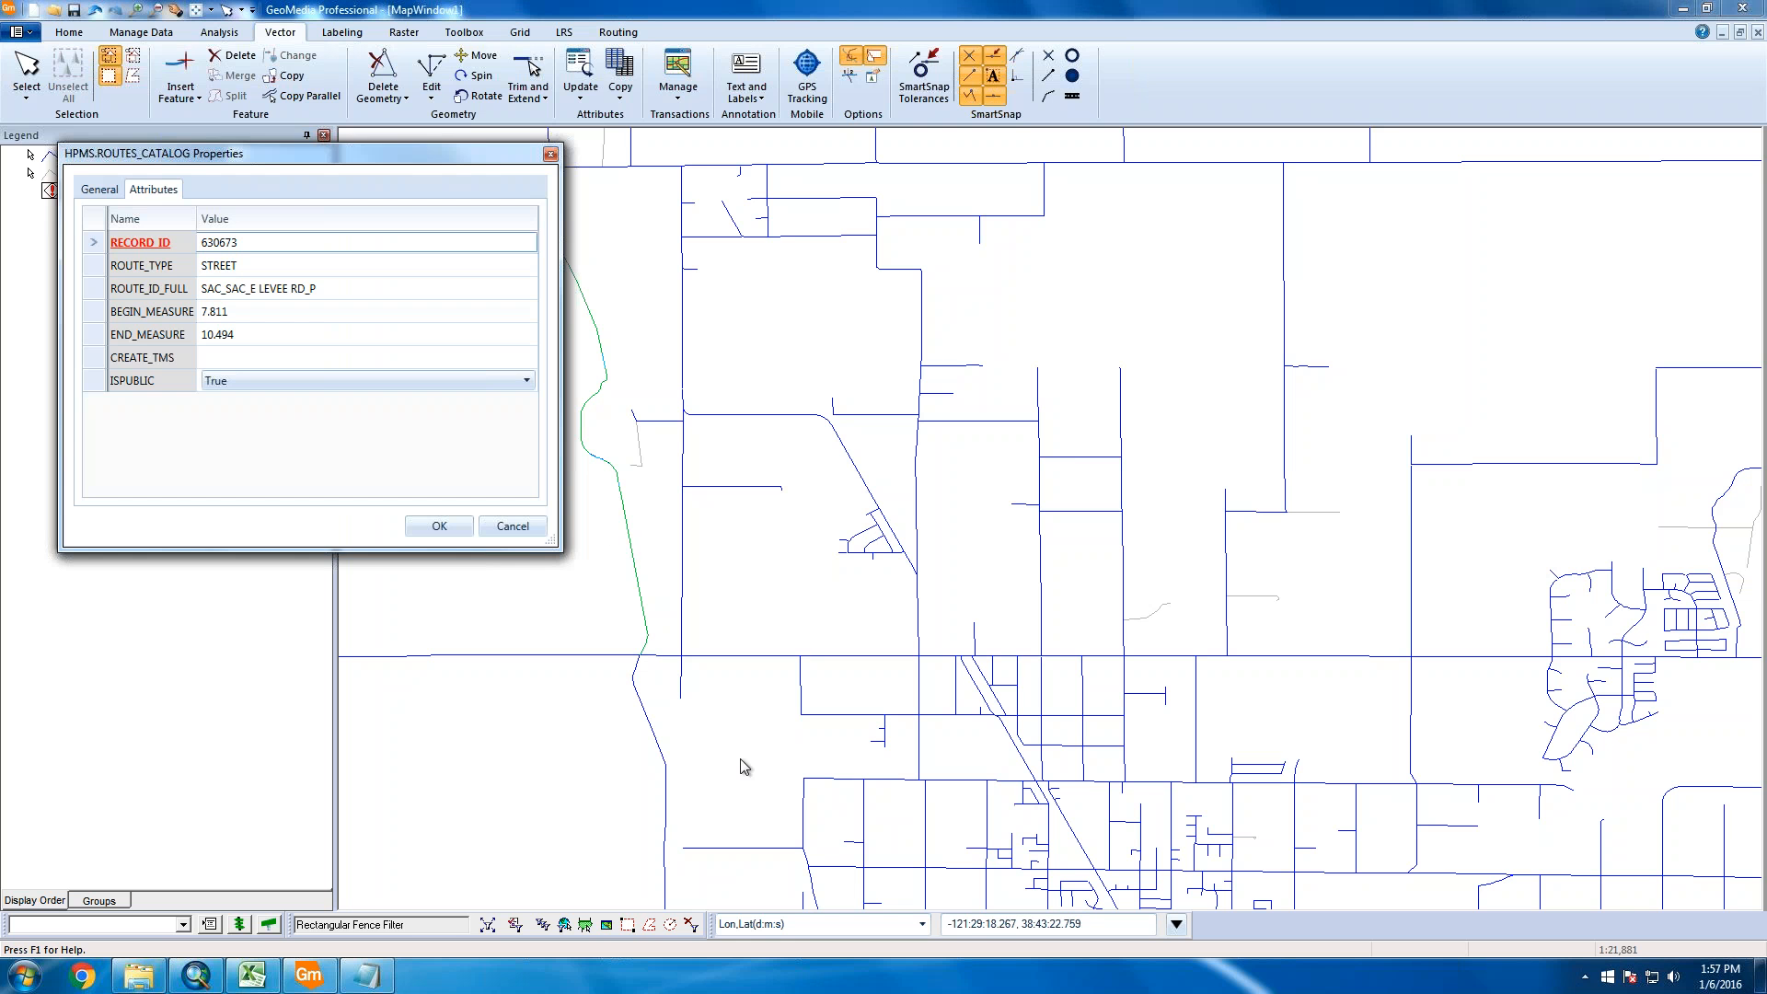
pyautogui.click(273, 310)
pyautogui.click(279, 312)
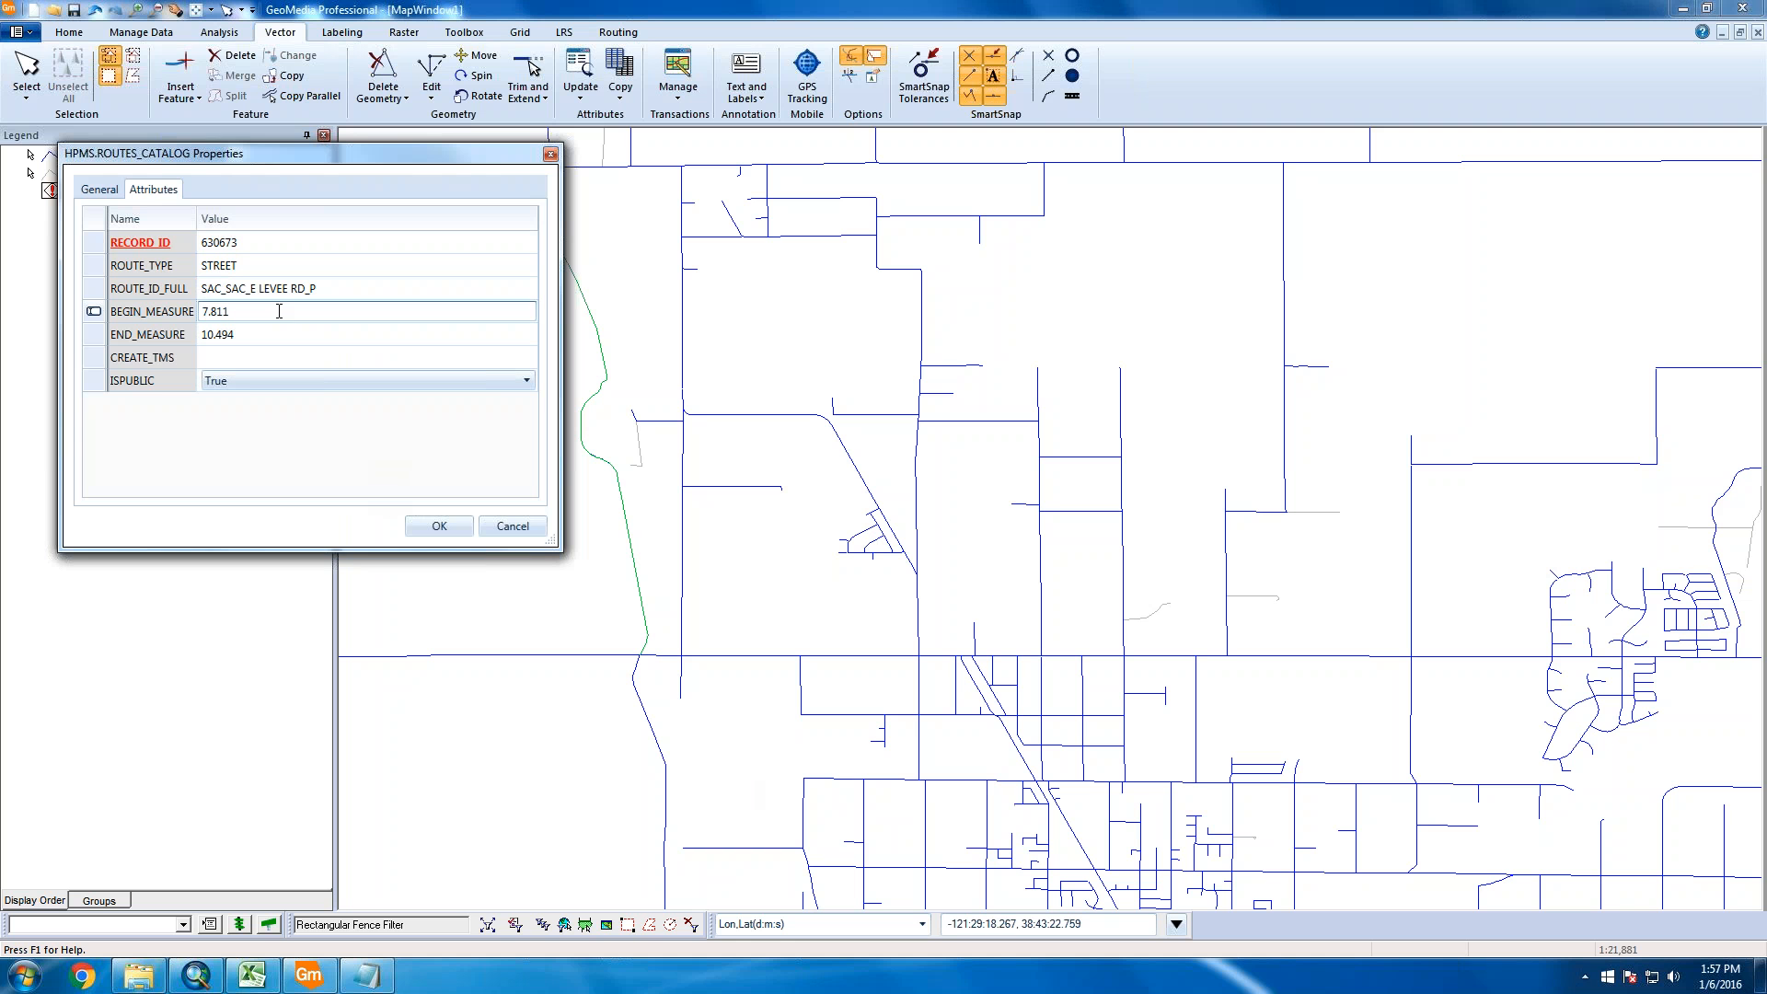
pyautogui.click(271, 242)
pyautogui.click(283, 239)
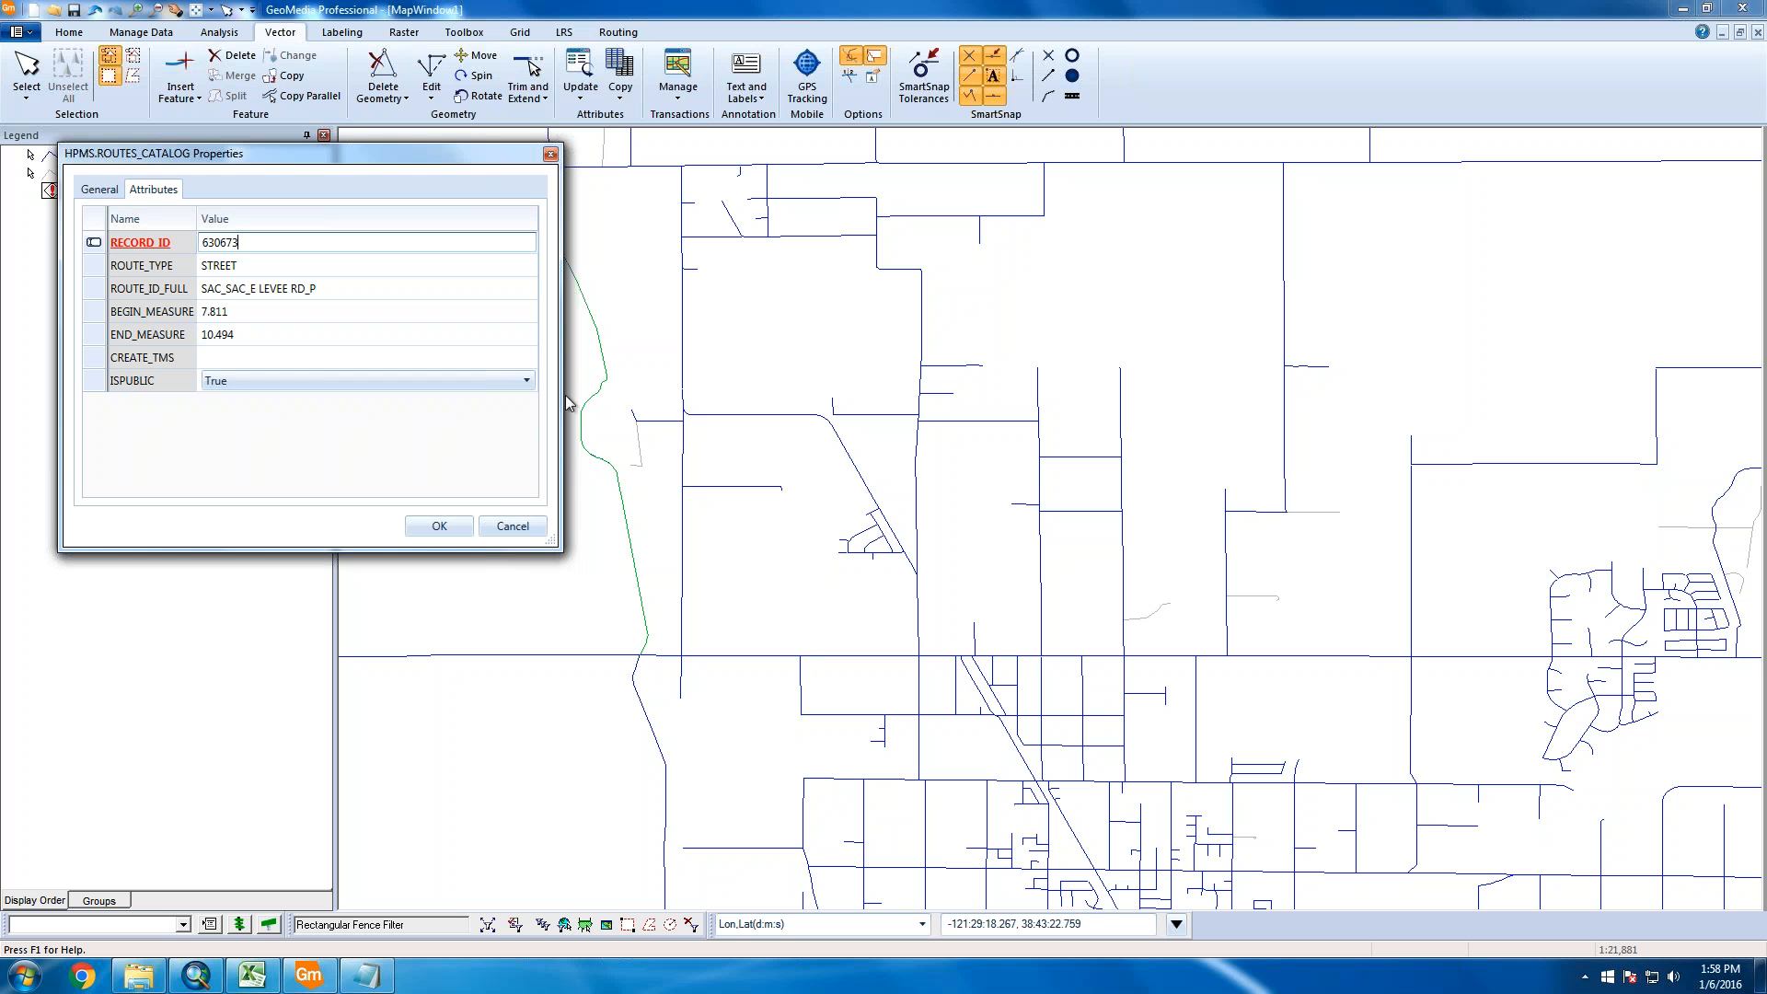
pyautogui.click(526, 380)
pyautogui.click(410, 422)
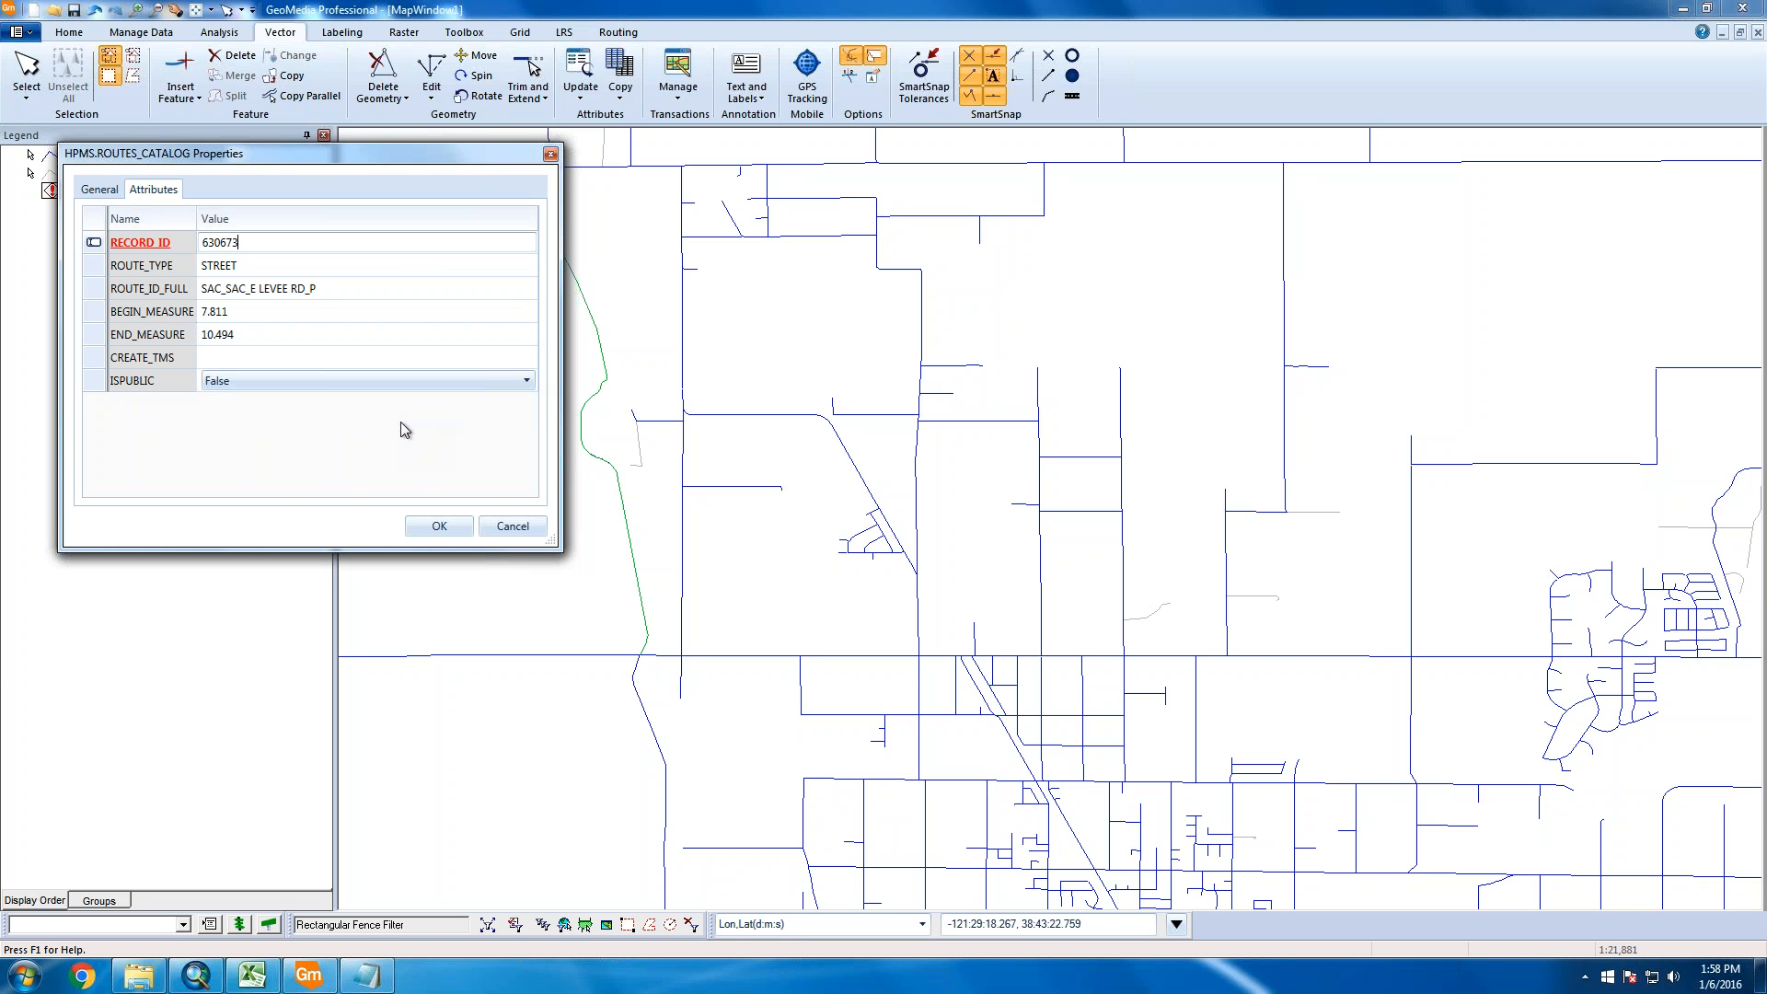